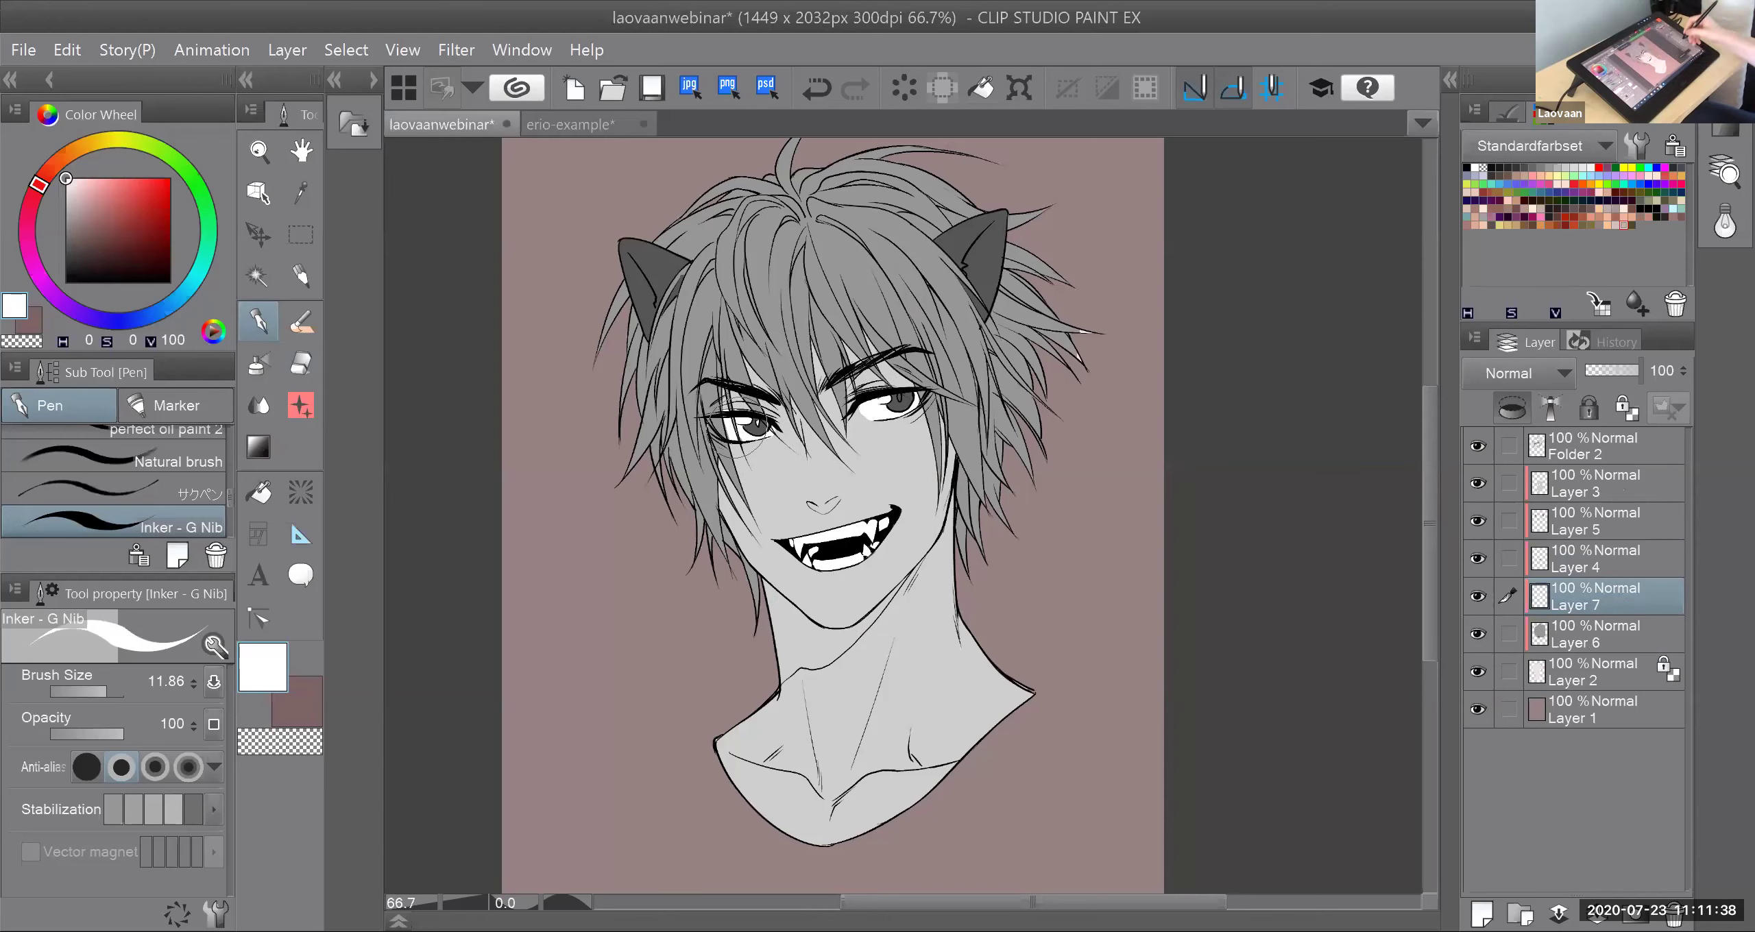
Step: Sample the hair's grey from the canvas and add a new layer directly above Layer 3
{"action": "left_click", "coordinate": [1603, 636]}
{"action": "left_click", "coordinate": [1066, 336], "text": "alt"}
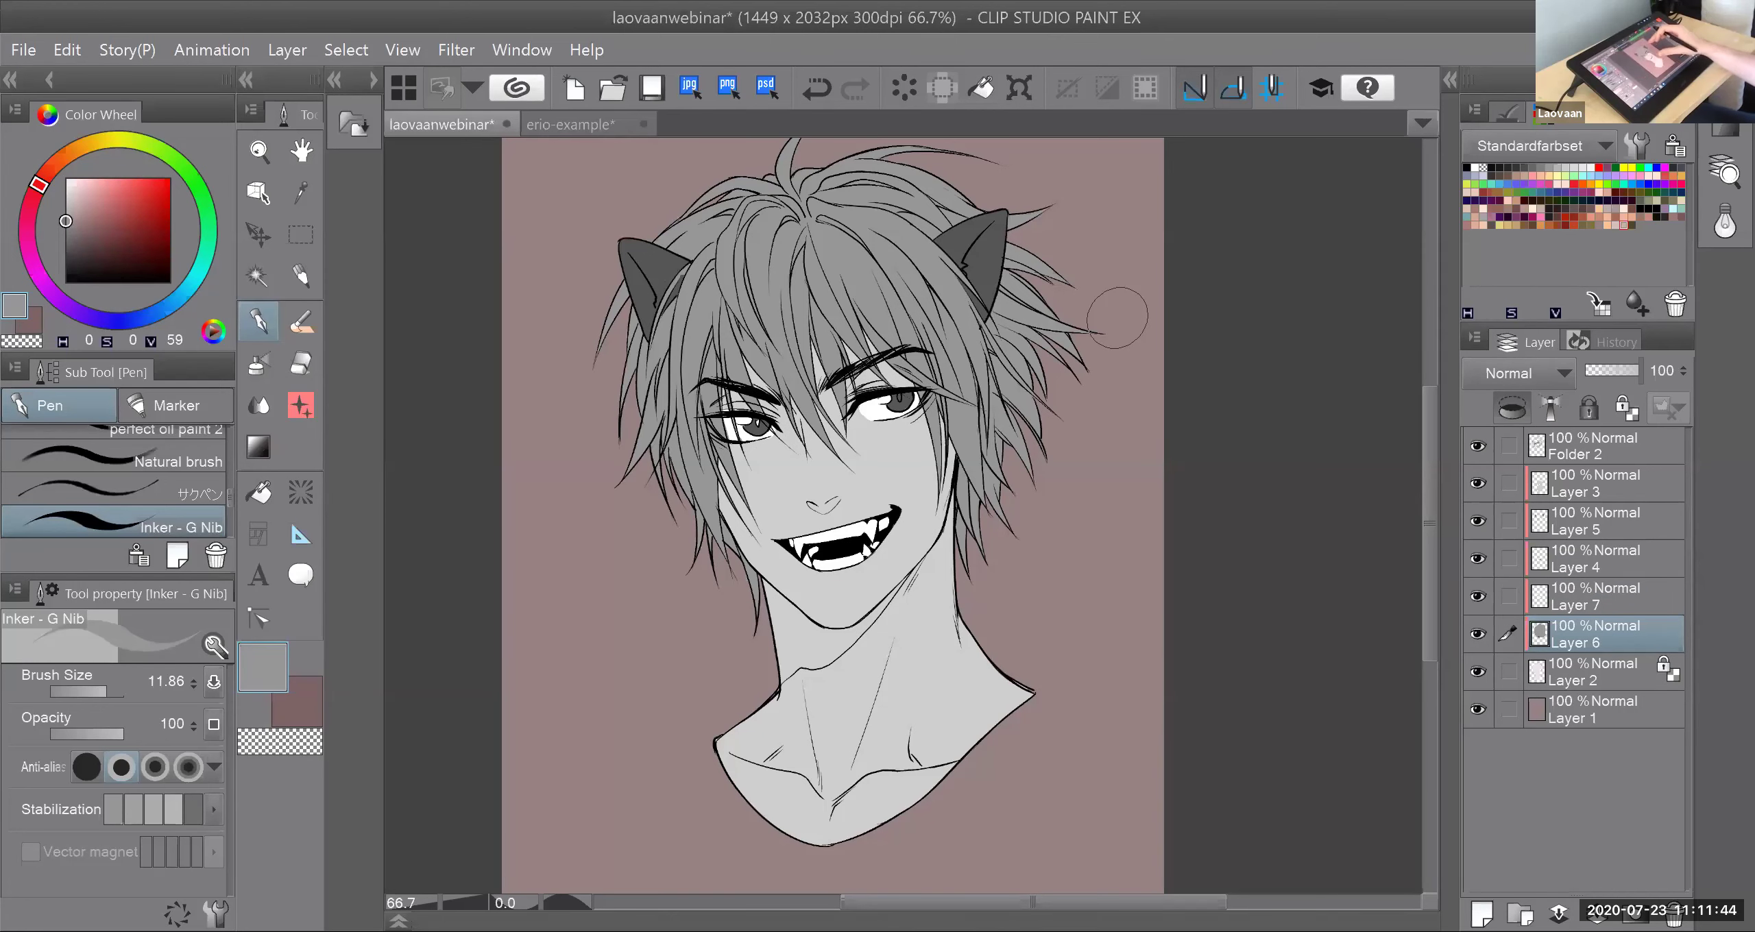
{"action": "key", "text": "ctrl+minus"}
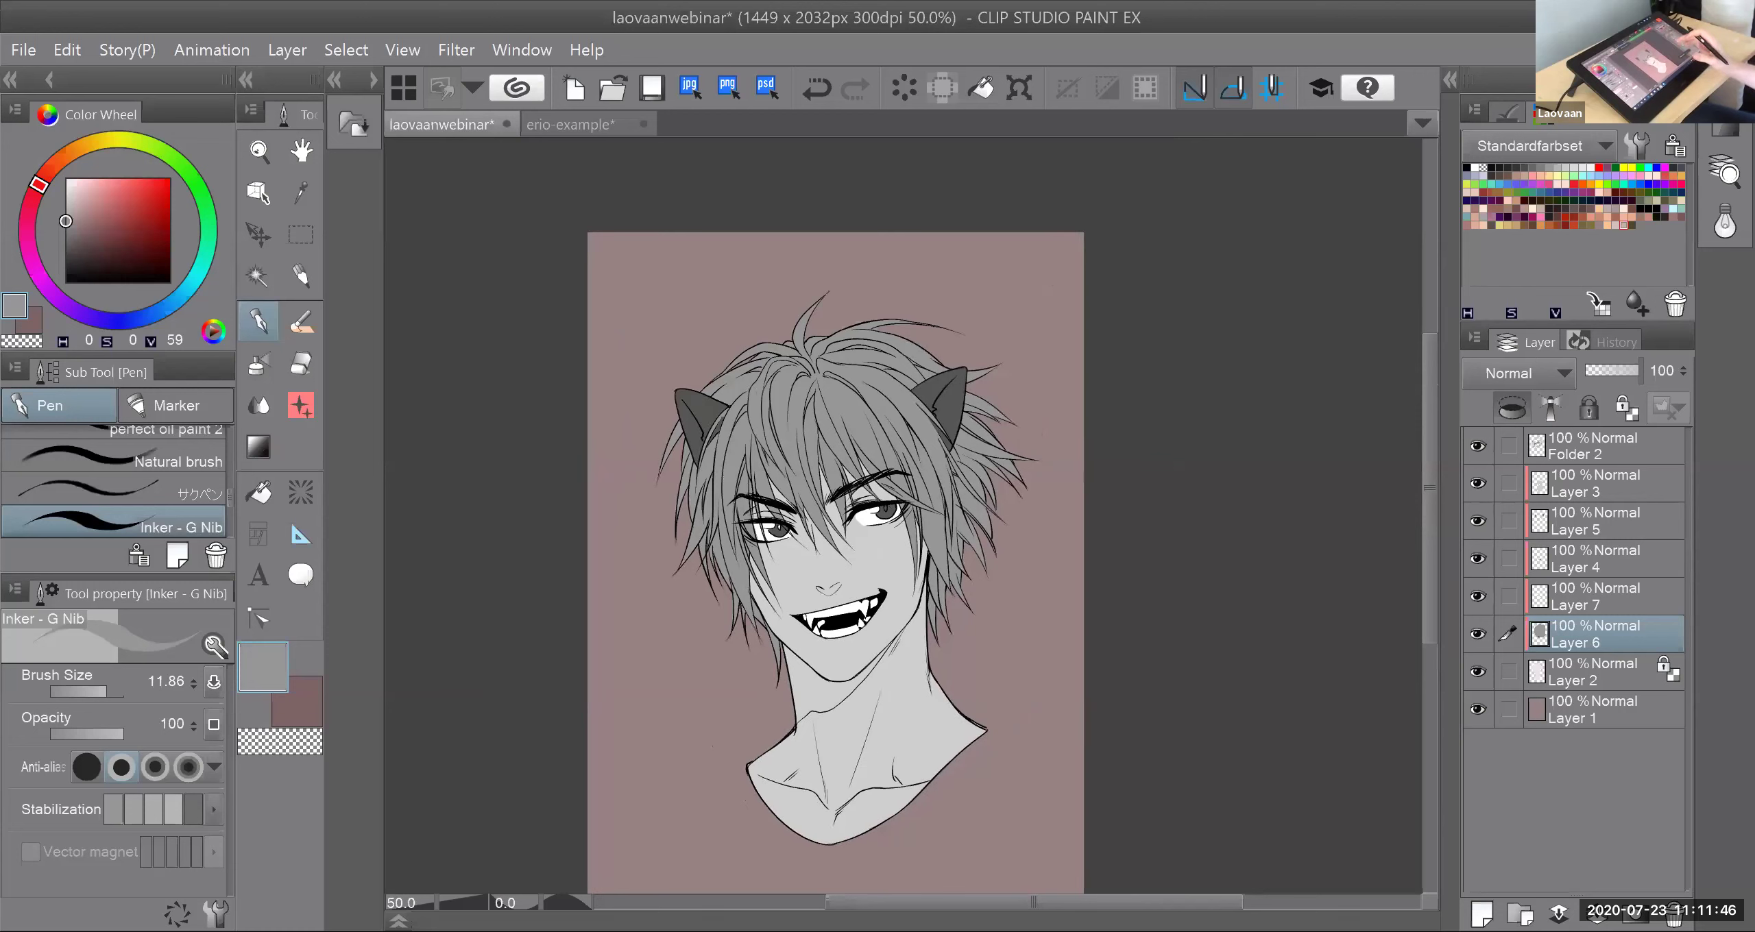
{"action": "left_click", "coordinate": [1605, 488]}
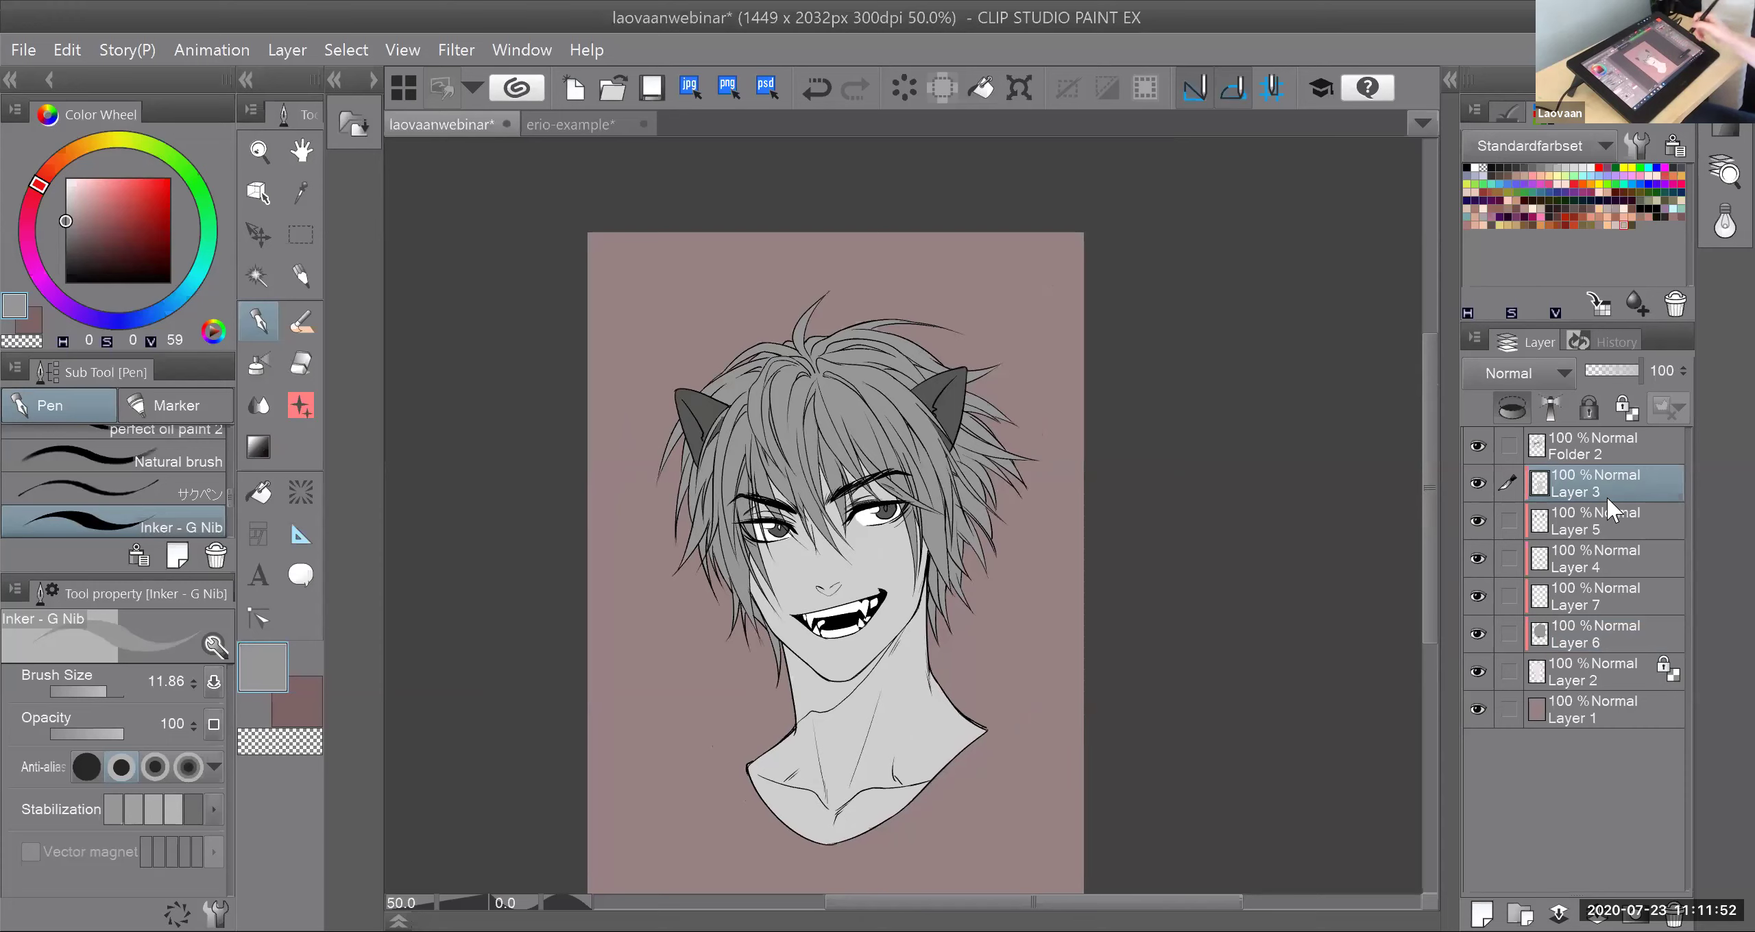
{"action": "left_click", "coordinate": [1482, 912]}
{"action": "left_click", "coordinate": [266, 498]}
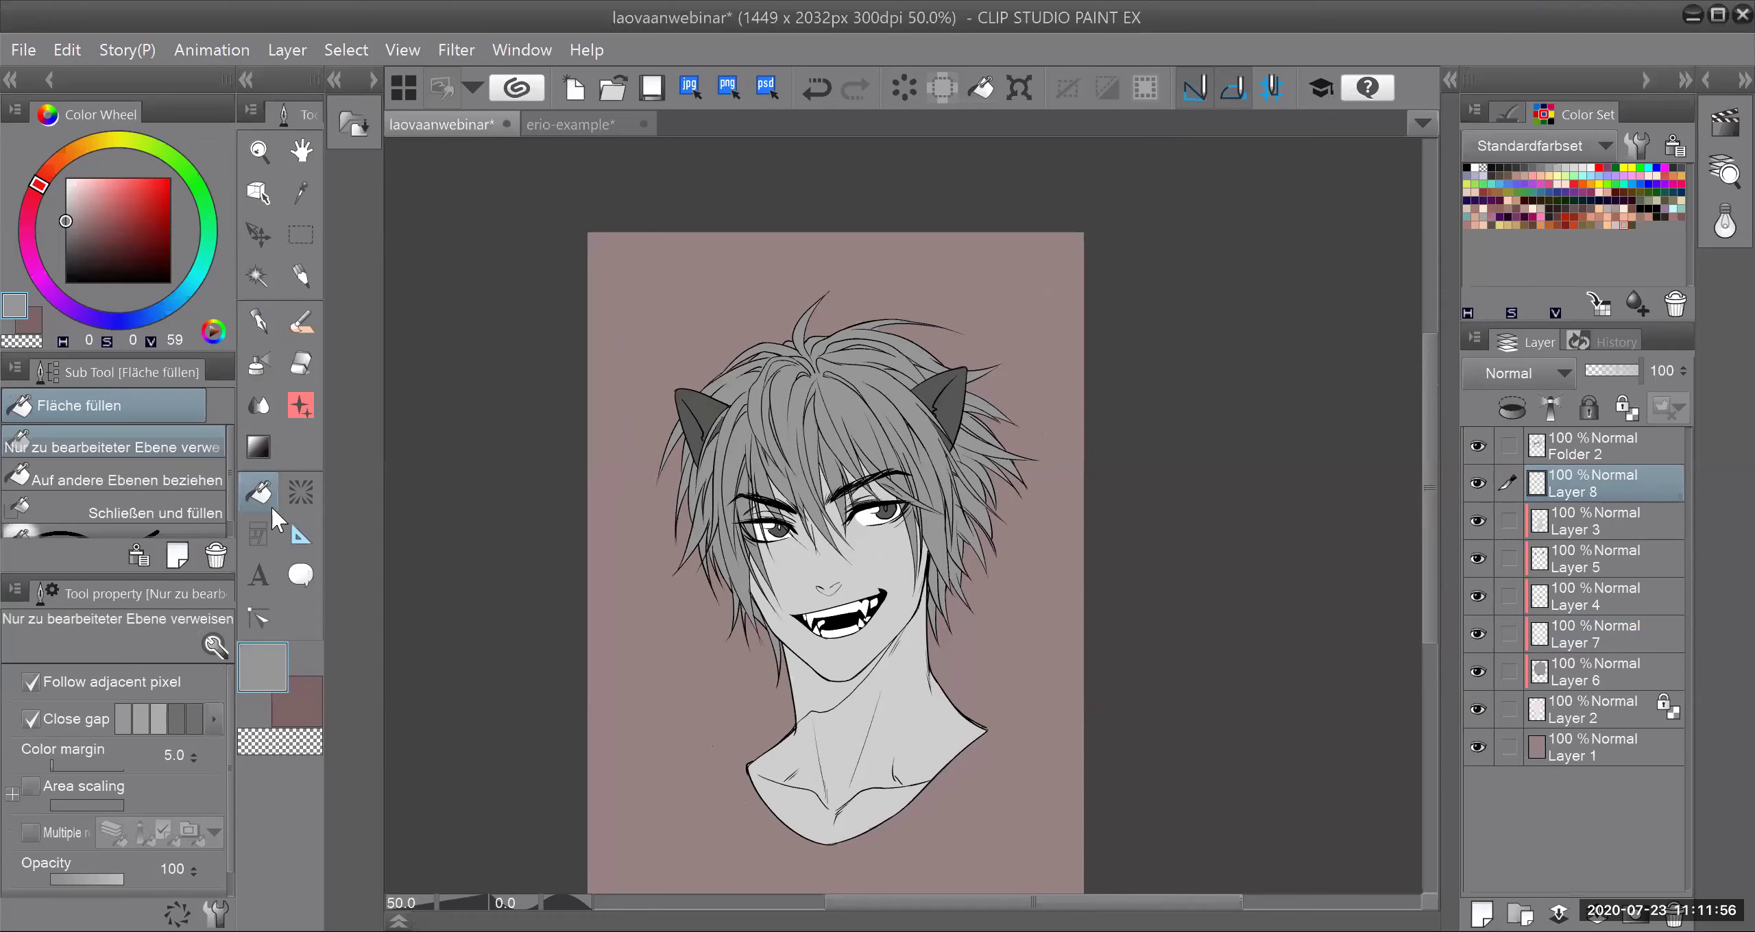
{"action": "scroll", "coordinate": [848, 739], "scroll_direction": "up", "scroll_amount": 3}
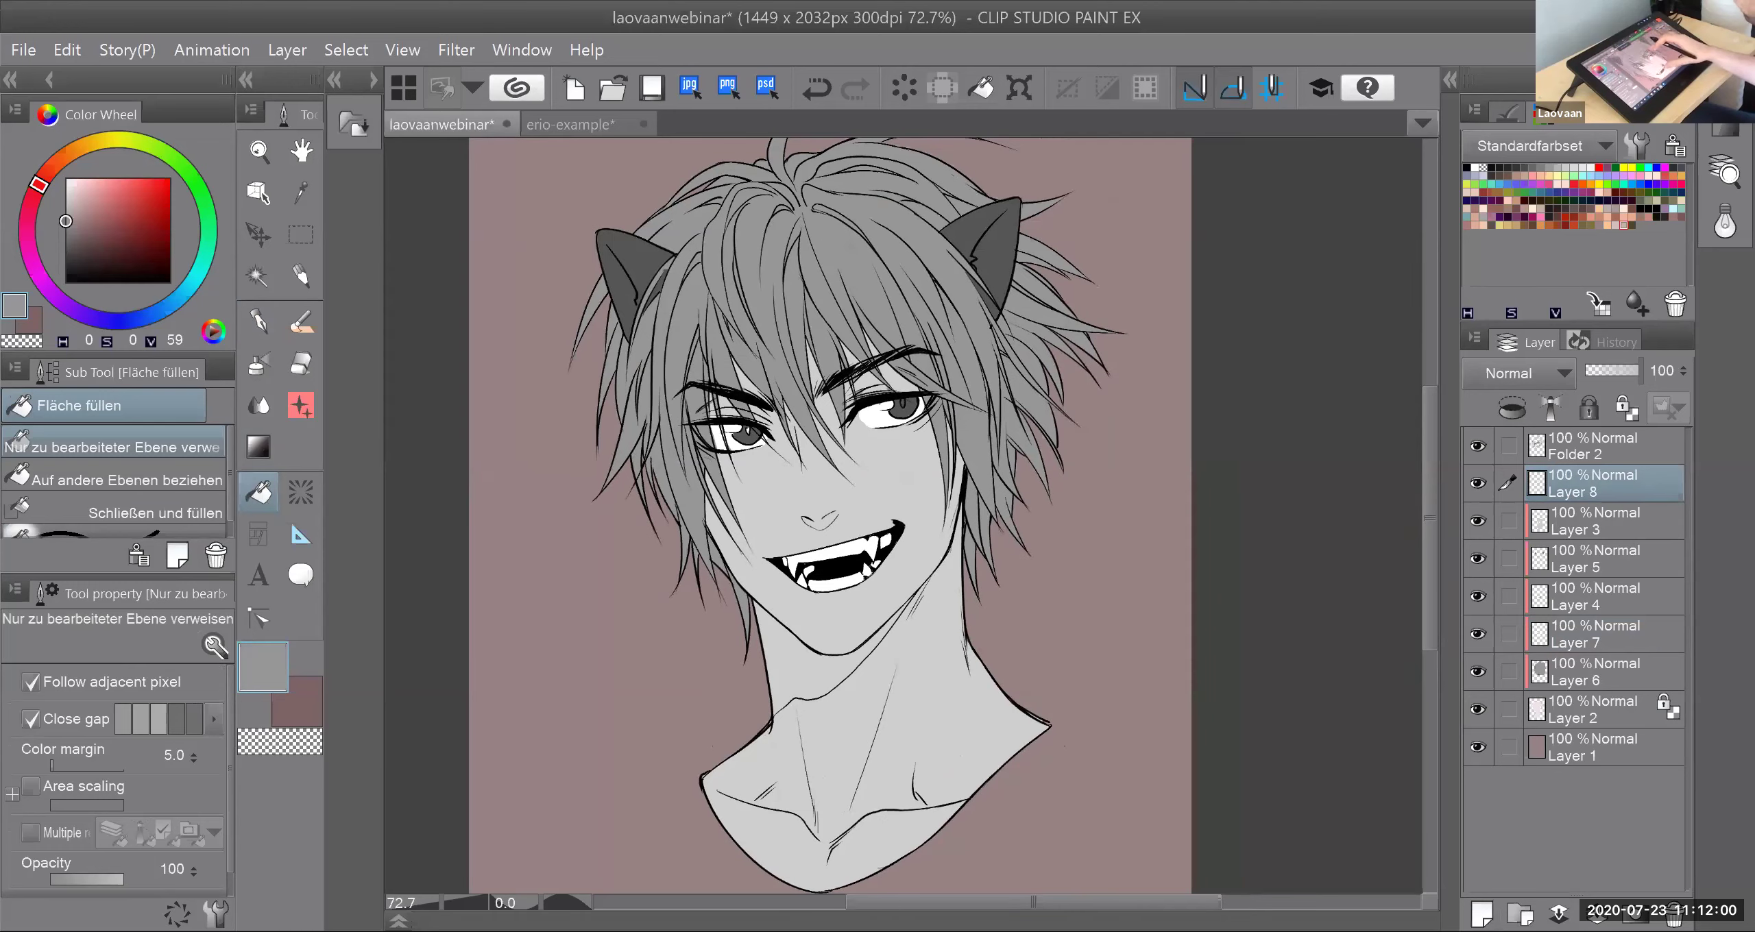
{"action": "scroll", "coordinate": [871, 277], "scroll_direction": "up", "scroll_amount": 3}
{"action": "scroll", "coordinate": [1041, 535], "scroll_direction": "down", "scroll_amount": 3}
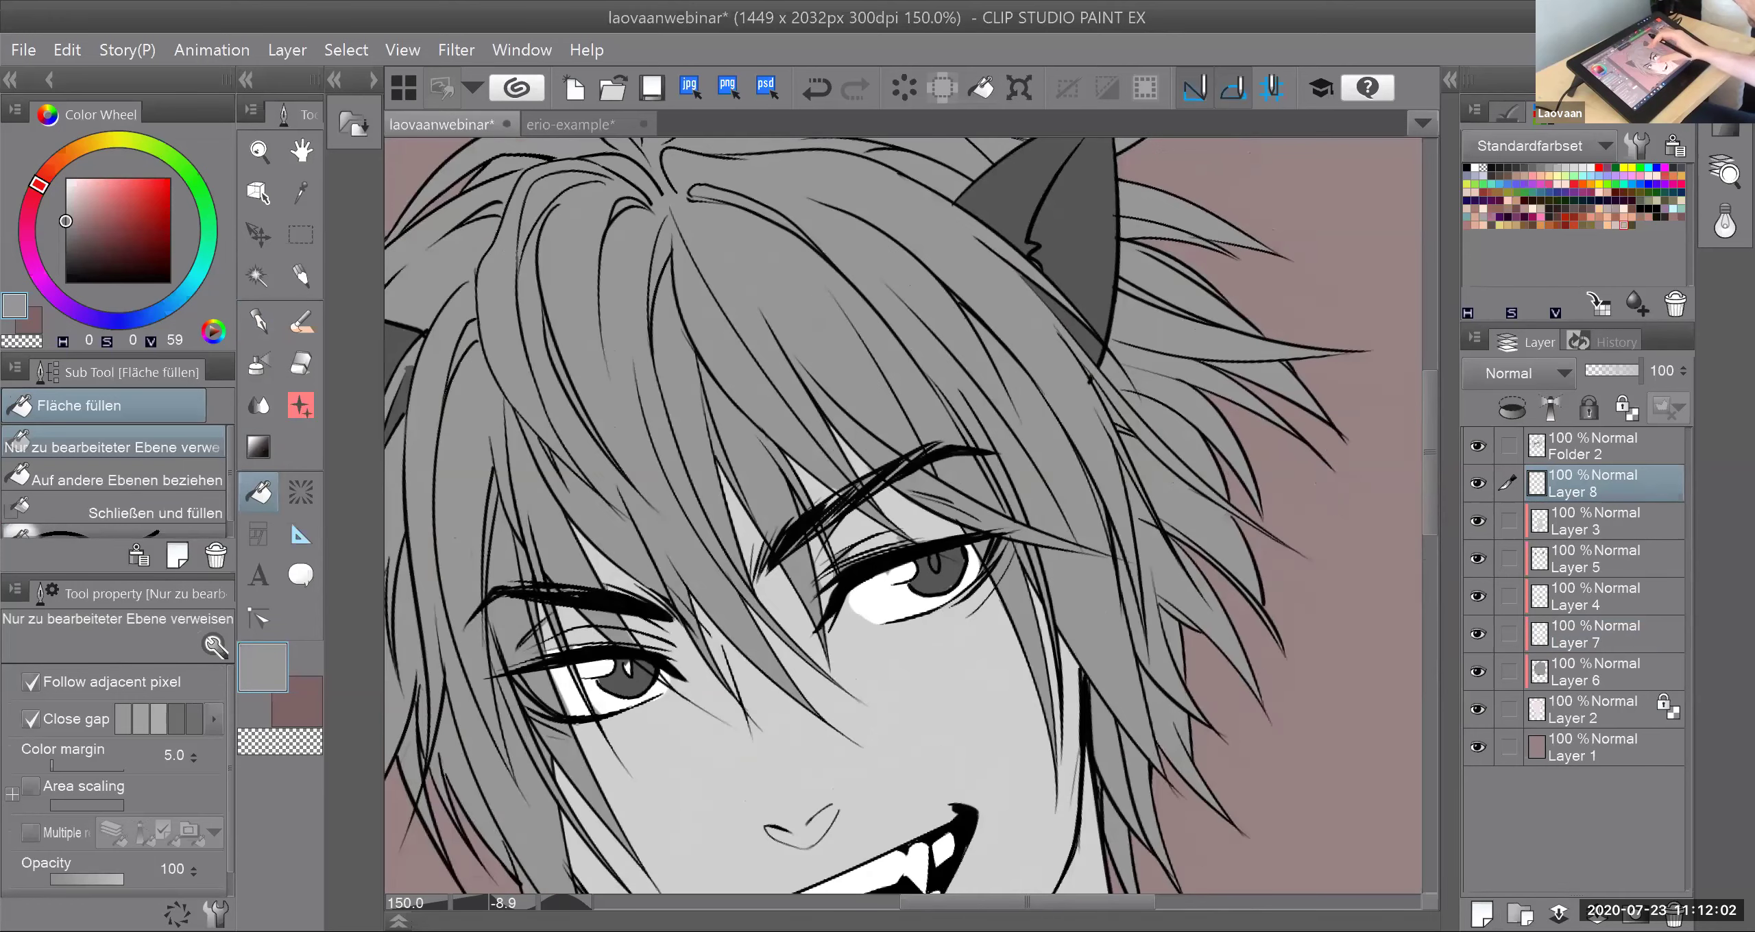
{"action": "left_click_drag", "start_coordinate": [1083, 247], "coordinate": [1165, 322]}
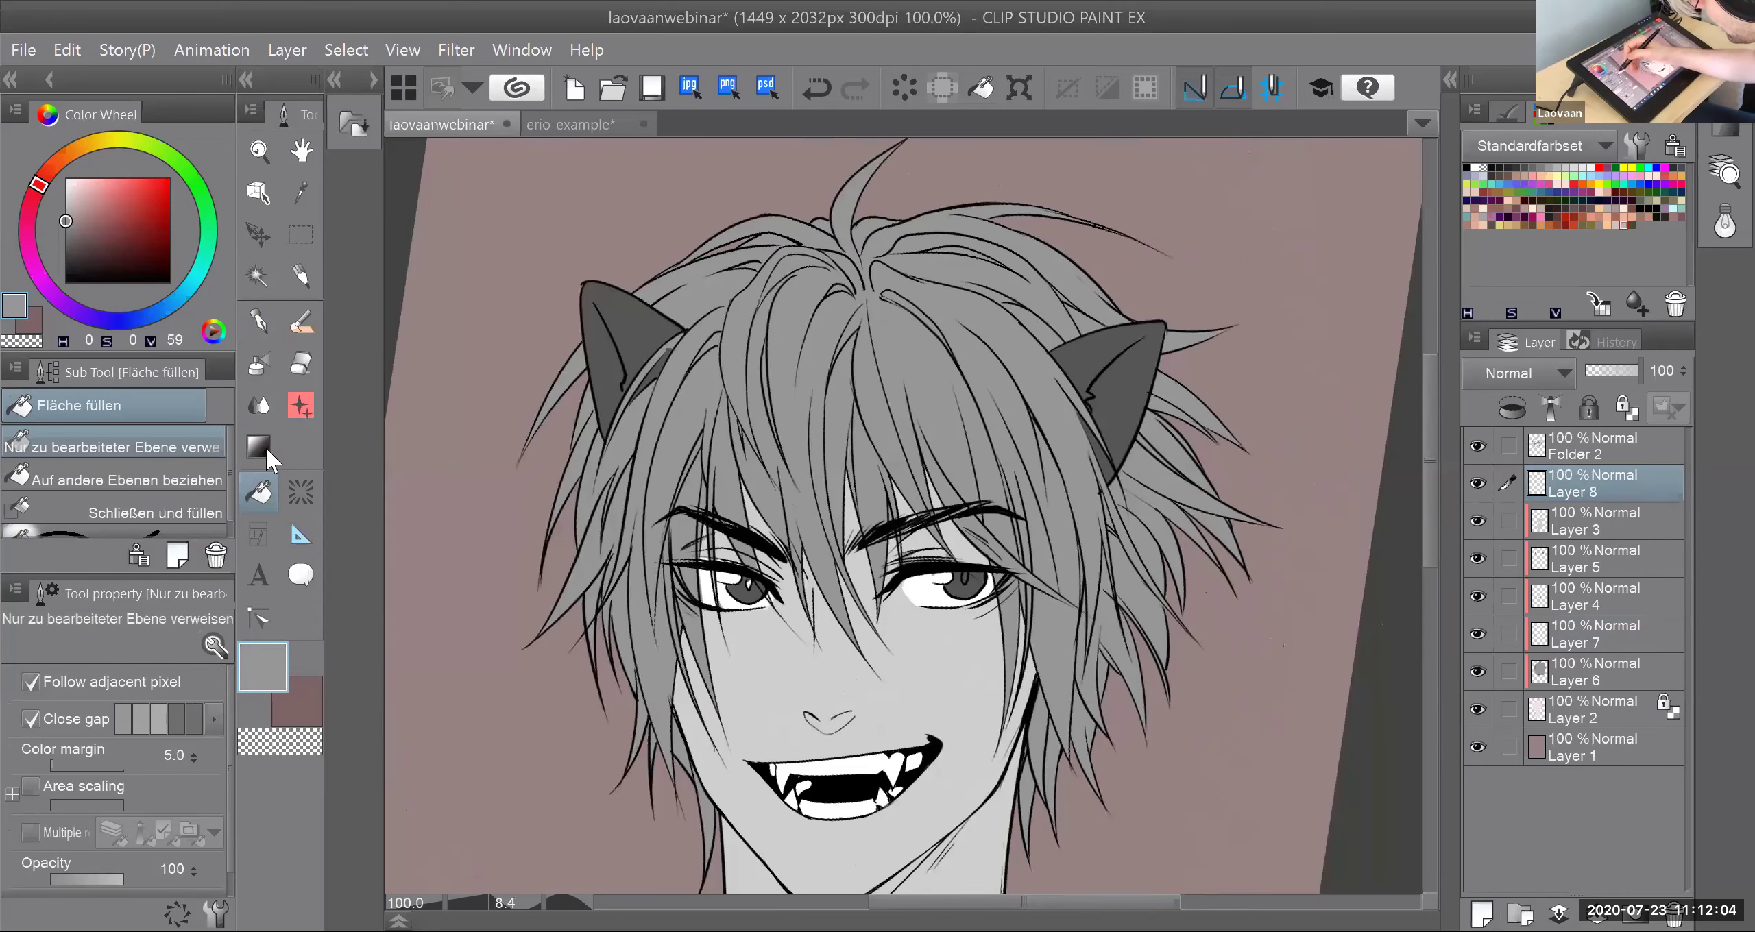
Step: Choose the YUNA brush of the Pen tool
{"action": "key", "text": "p"}
{"action": "scroll", "coordinate": [233, 438], "scroll_direction": "up", "scroll_amount": 5}
{"action": "left_click", "coordinate": [200, 475]}
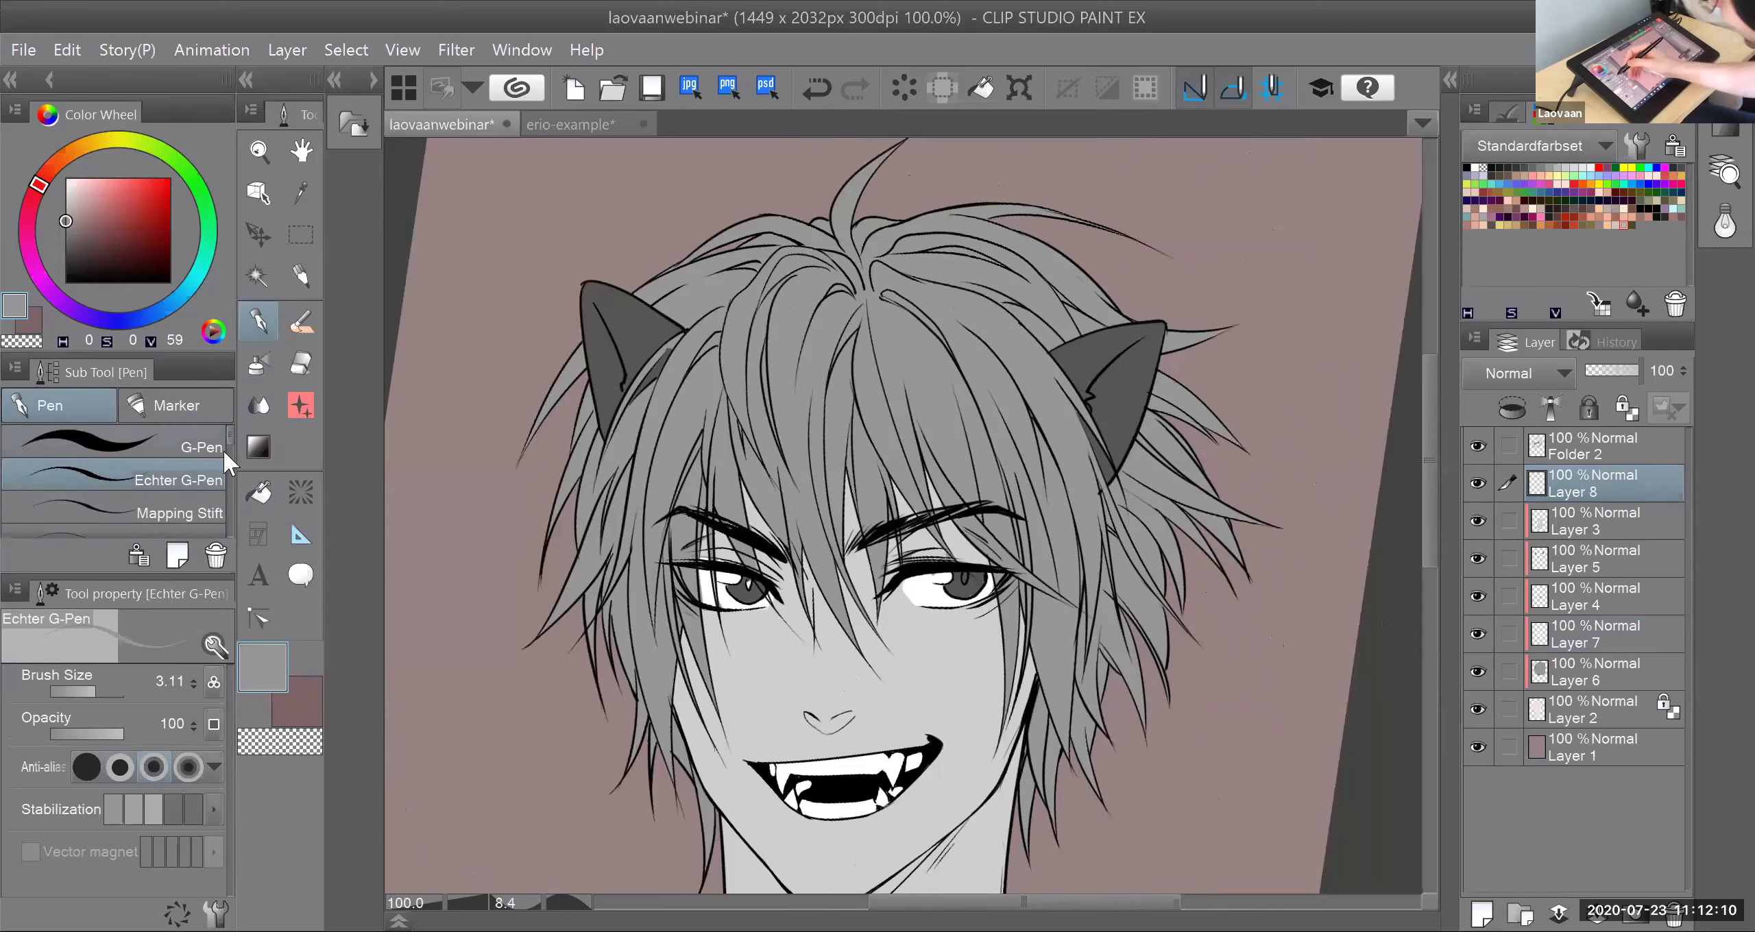
{"action": "left_click_drag", "start_coordinate": [230, 438], "coordinate": [231, 509]}
{"action": "left_click", "coordinate": [234, 521]}
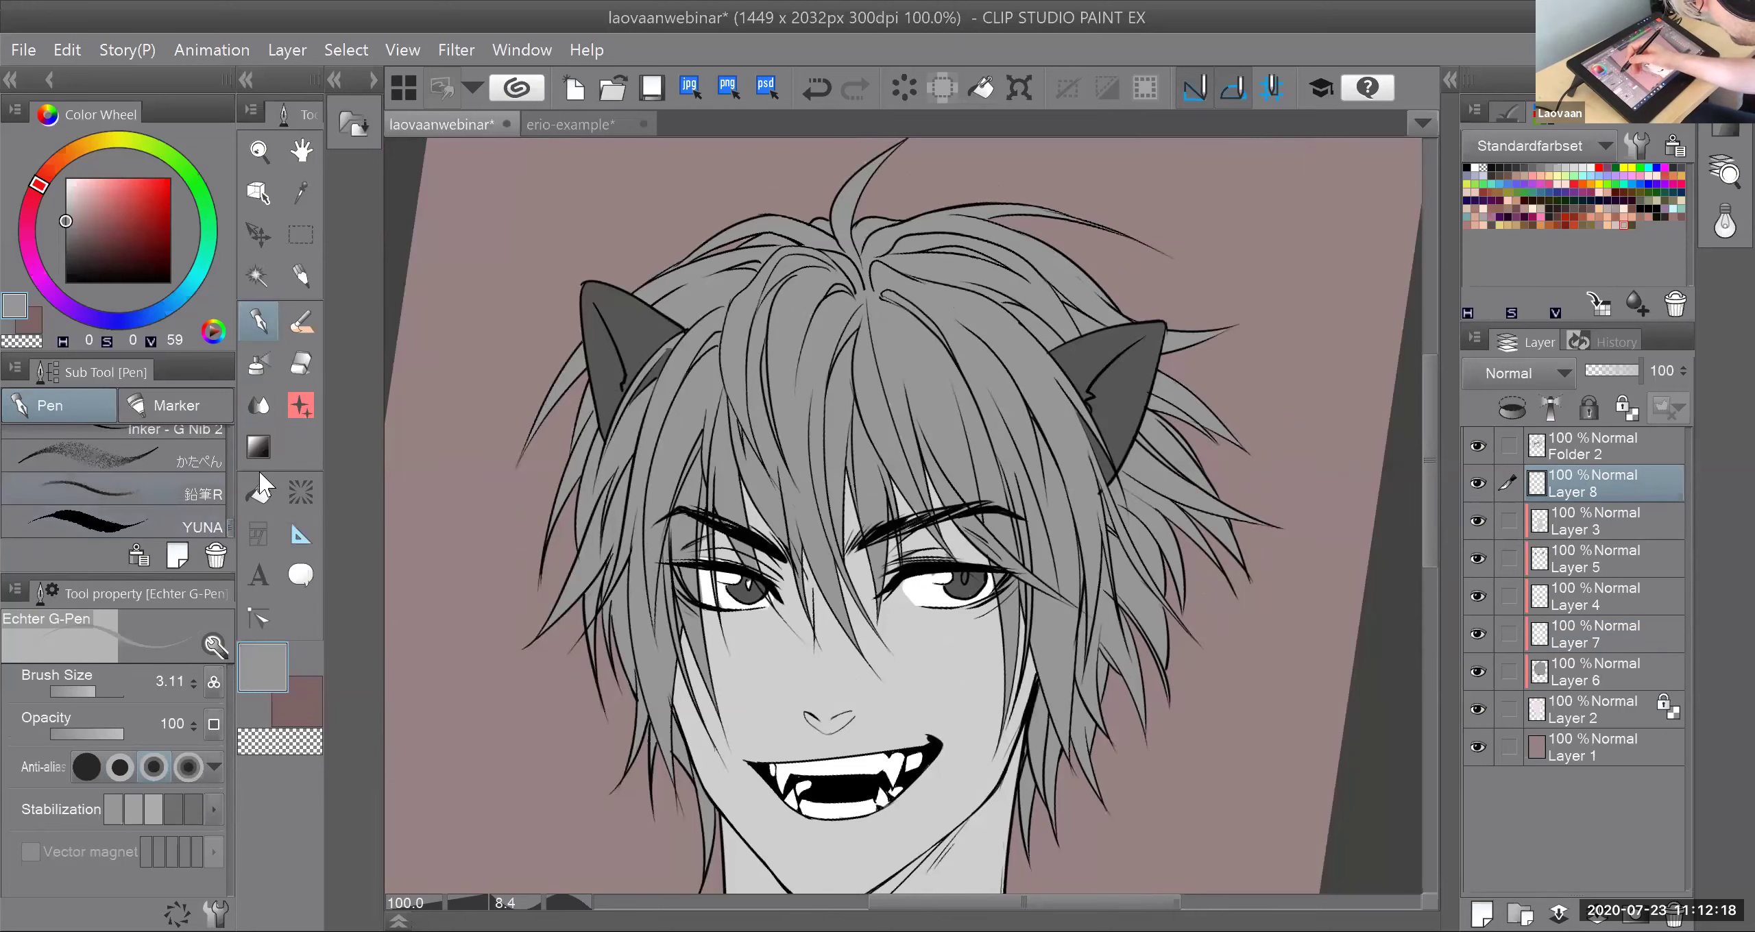
{"action": "left_click", "coordinate": [171, 524]}
Step: Examine the hard-edged hair and face shading in the erio-example document up close and return to the laovaanwebinar document
{"action": "left_click", "coordinate": [548, 125]}
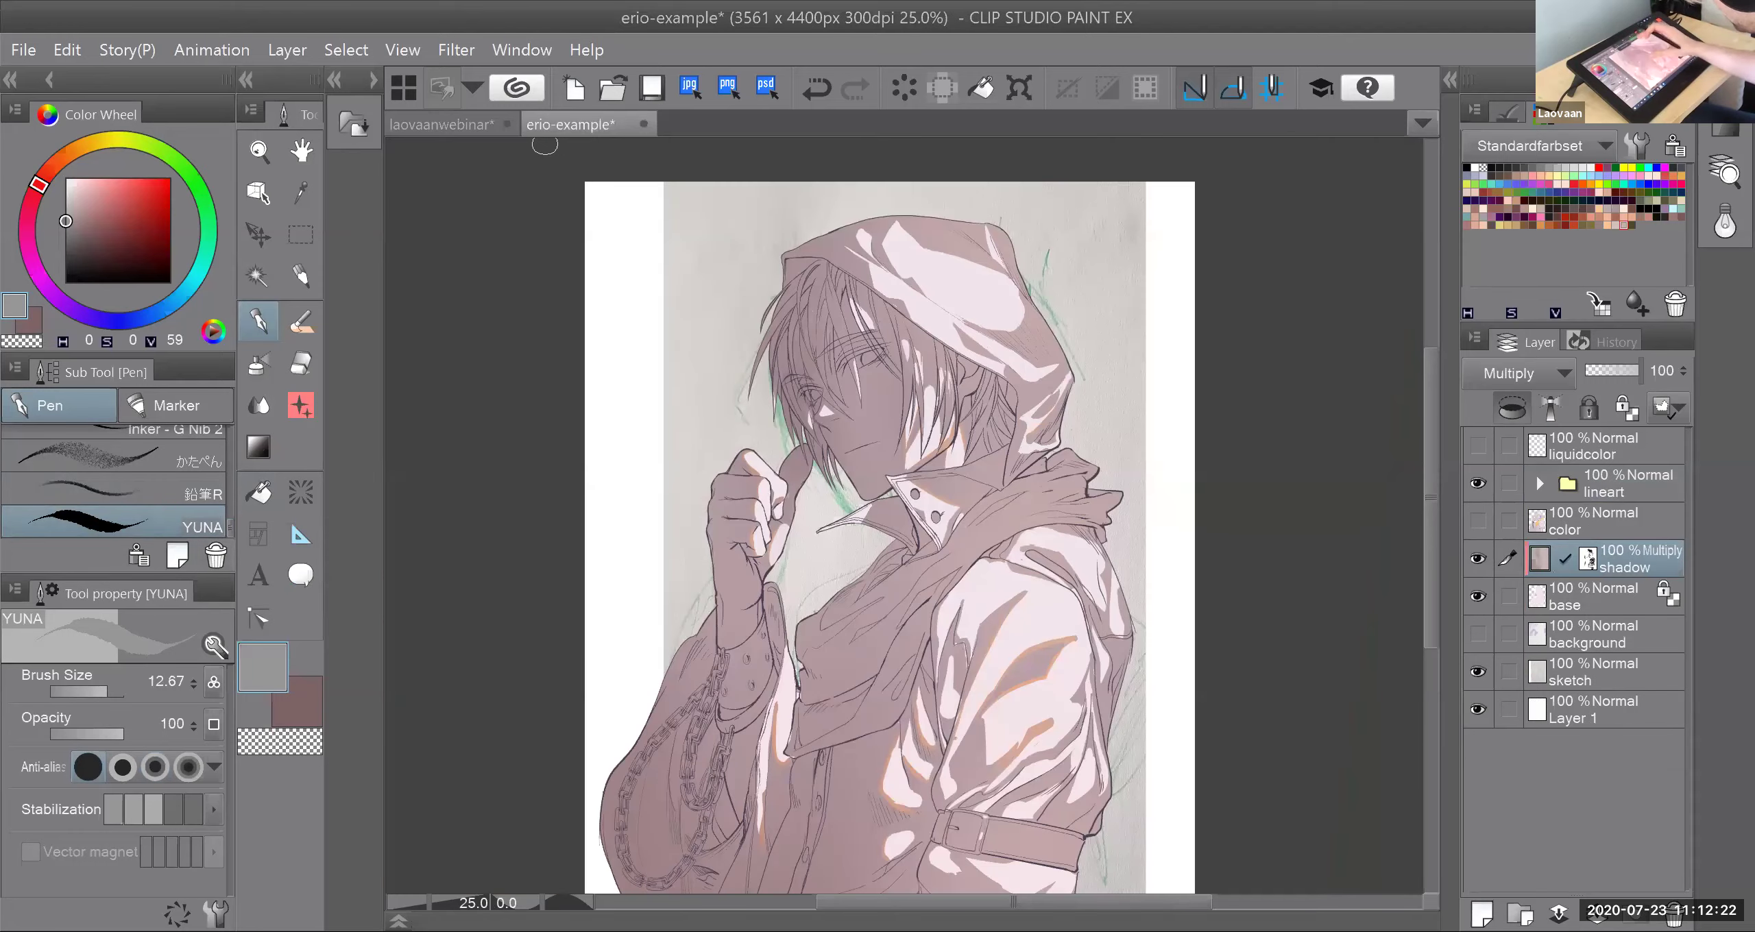
{"action": "scroll", "coordinate": [912, 319], "scroll_direction": "up", "scroll_amount": 6}
{"action": "scroll", "coordinate": [912, 320], "scroll_direction": "down", "scroll_amount": 2}
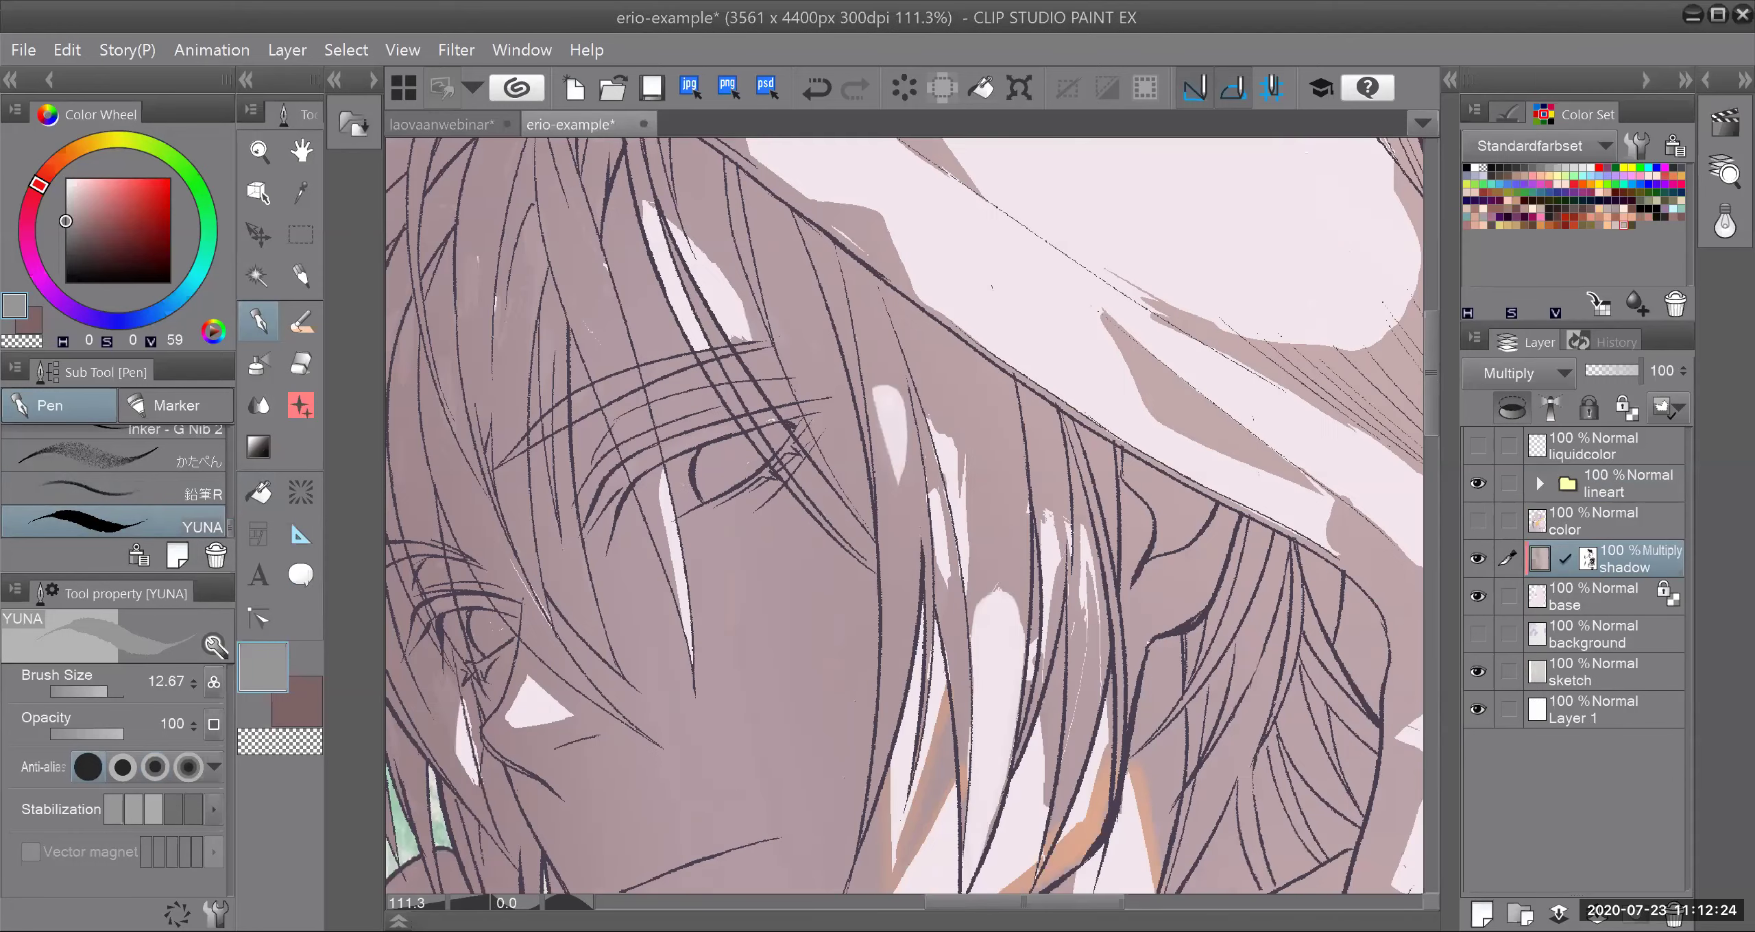
{"action": "scroll", "coordinate": [912, 507], "scroll_direction": "down", "scroll_amount": 2}
{"action": "scroll", "coordinate": [912, 507], "scroll_direction": "up", "scroll_amount": 6}
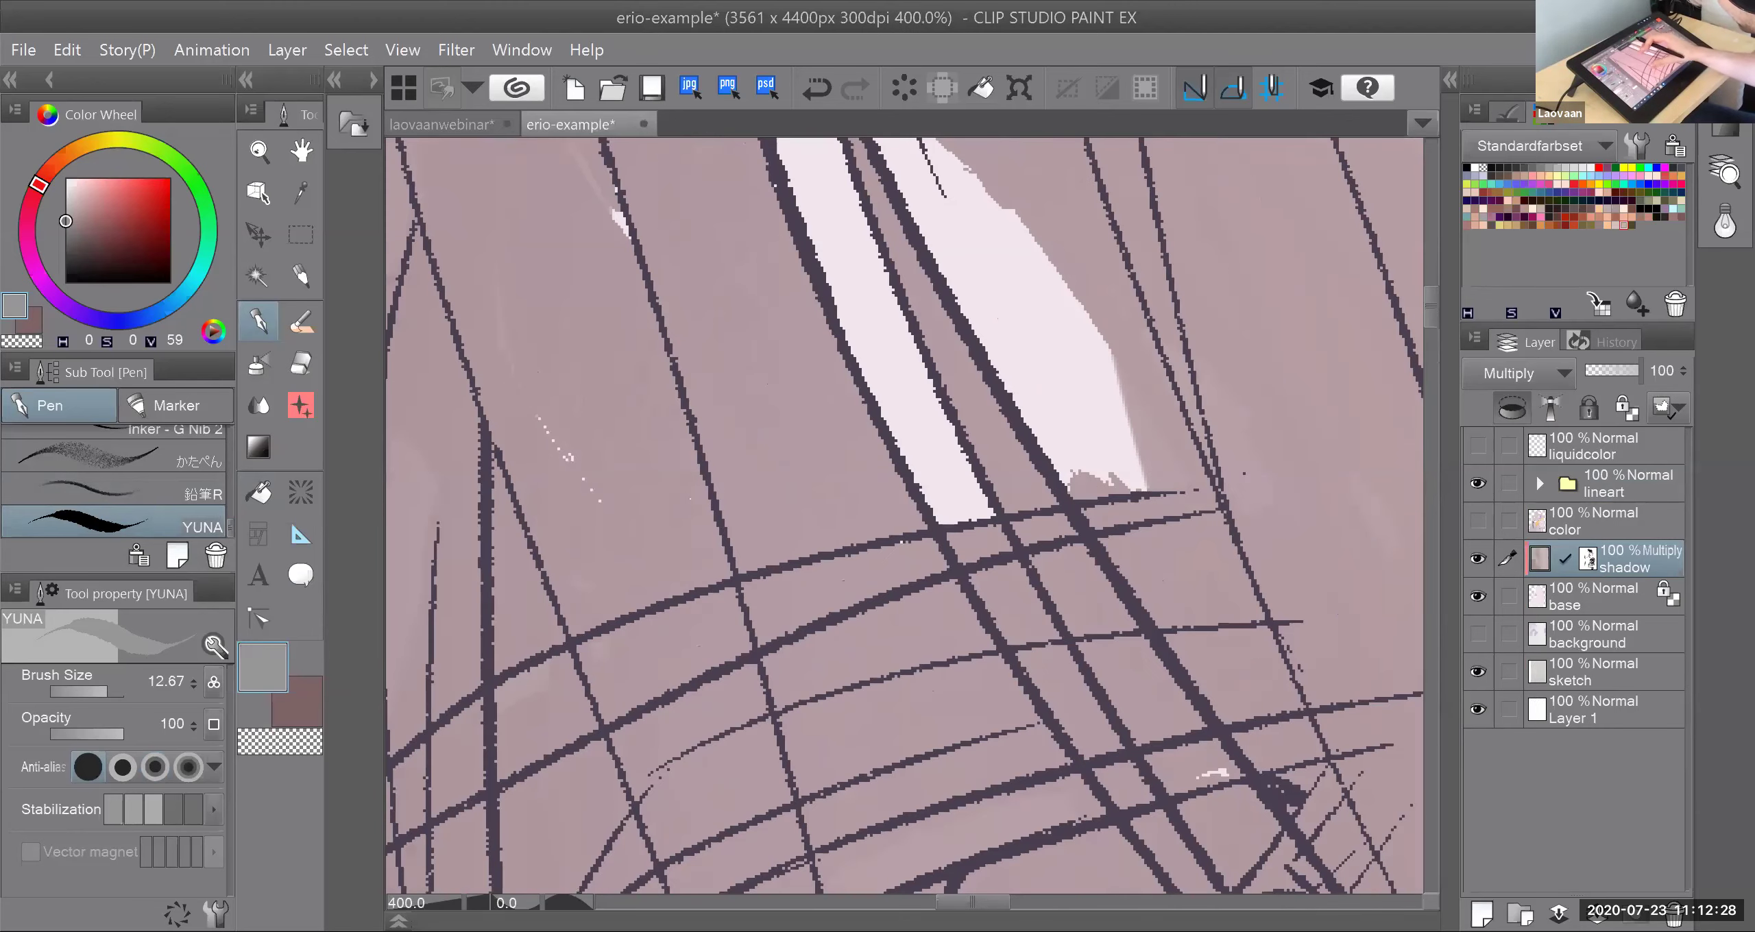
{"action": "scroll", "coordinate": [911, 507], "scroll_direction": "down", "scroll_amount": 4}
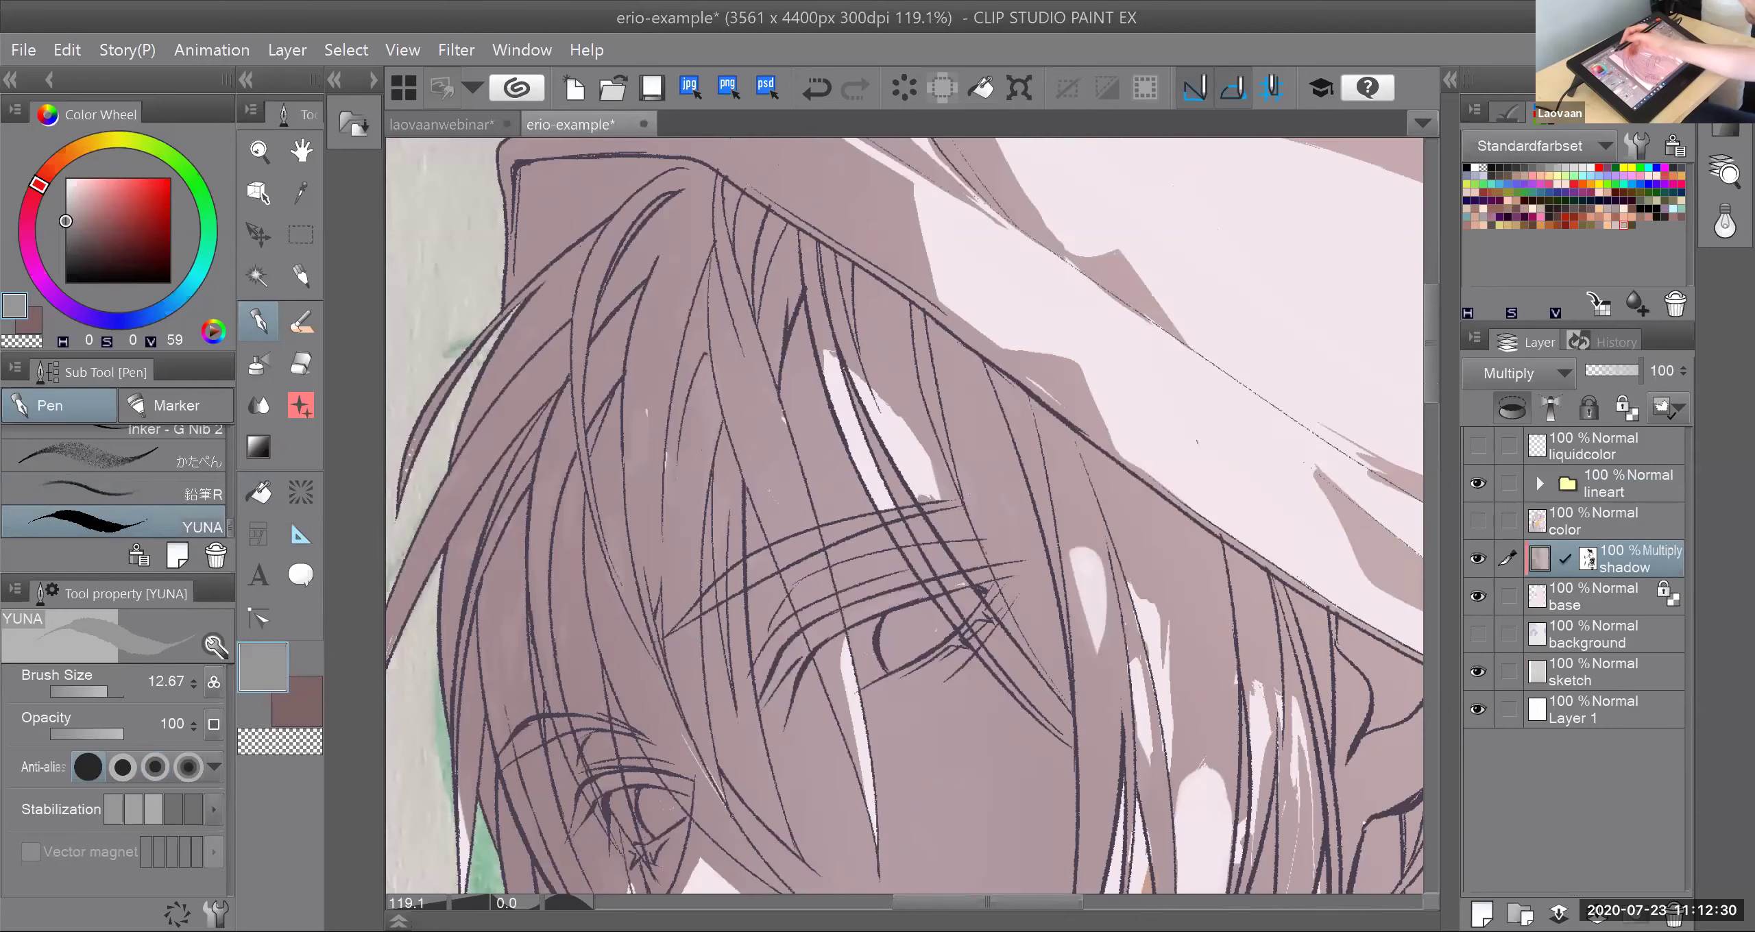
{"action": "left_click", "coordinate": [443, 124]}
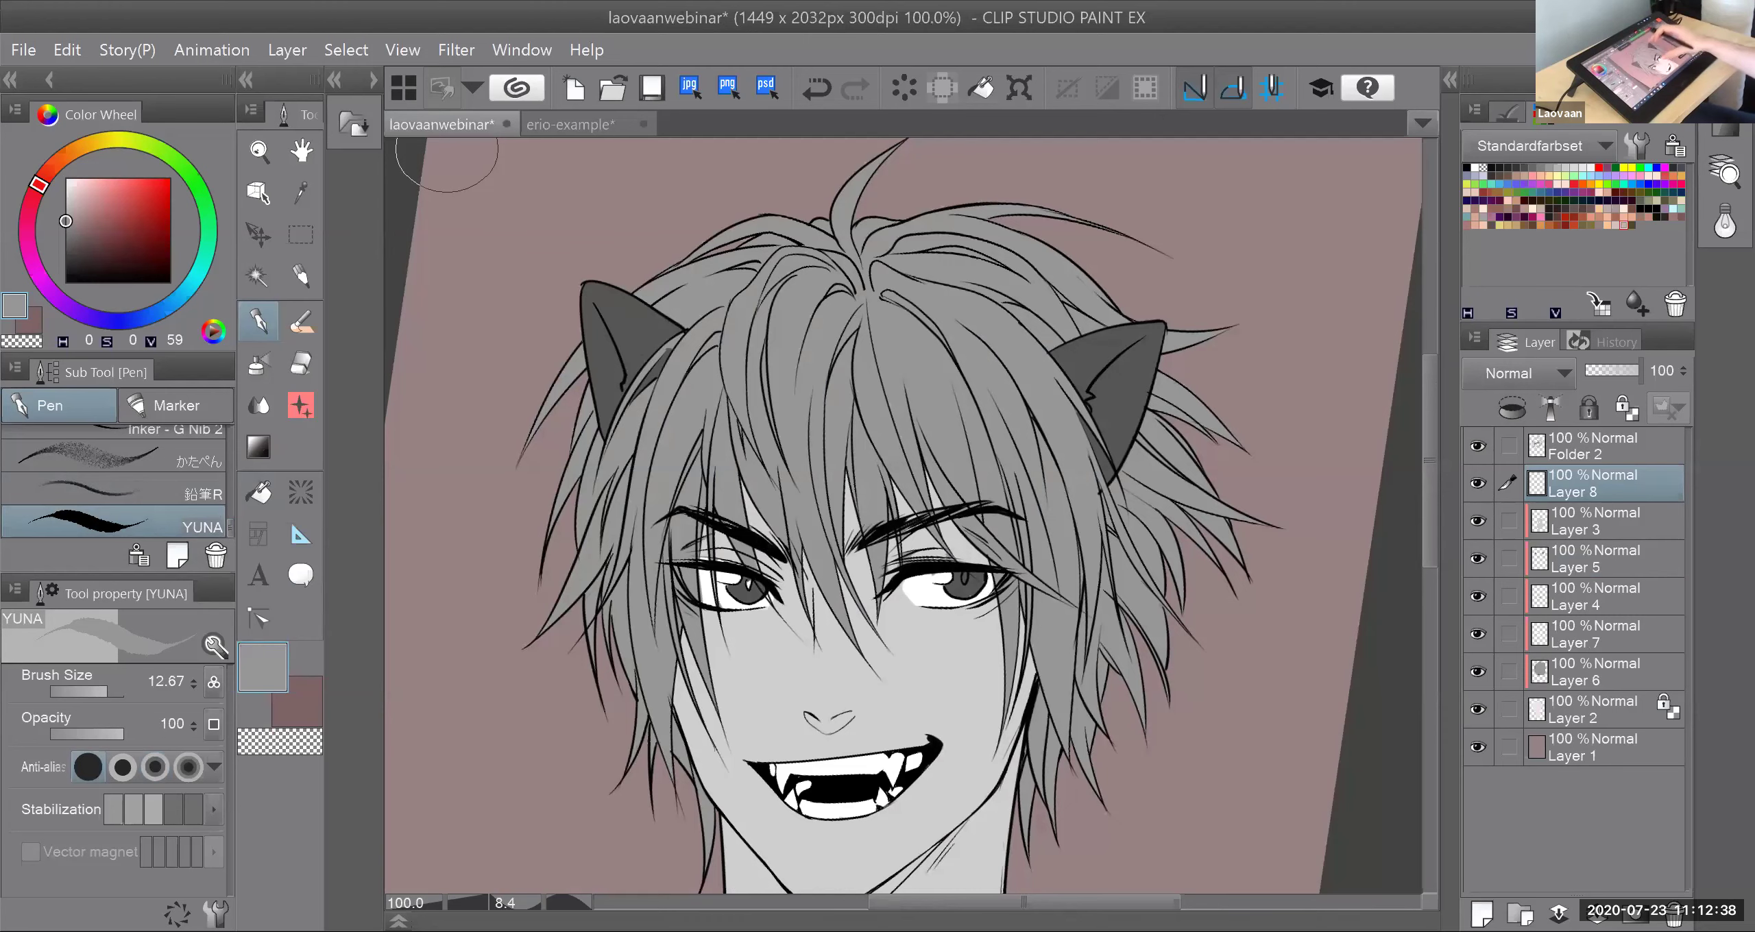
Step: Fill the whole of Layer 8 with a muted greyish pink of H 348, S 8, V 75
{"action": "left_click_drag", "start_coordinate": [823, 617], "coordinate": [876, 679]}
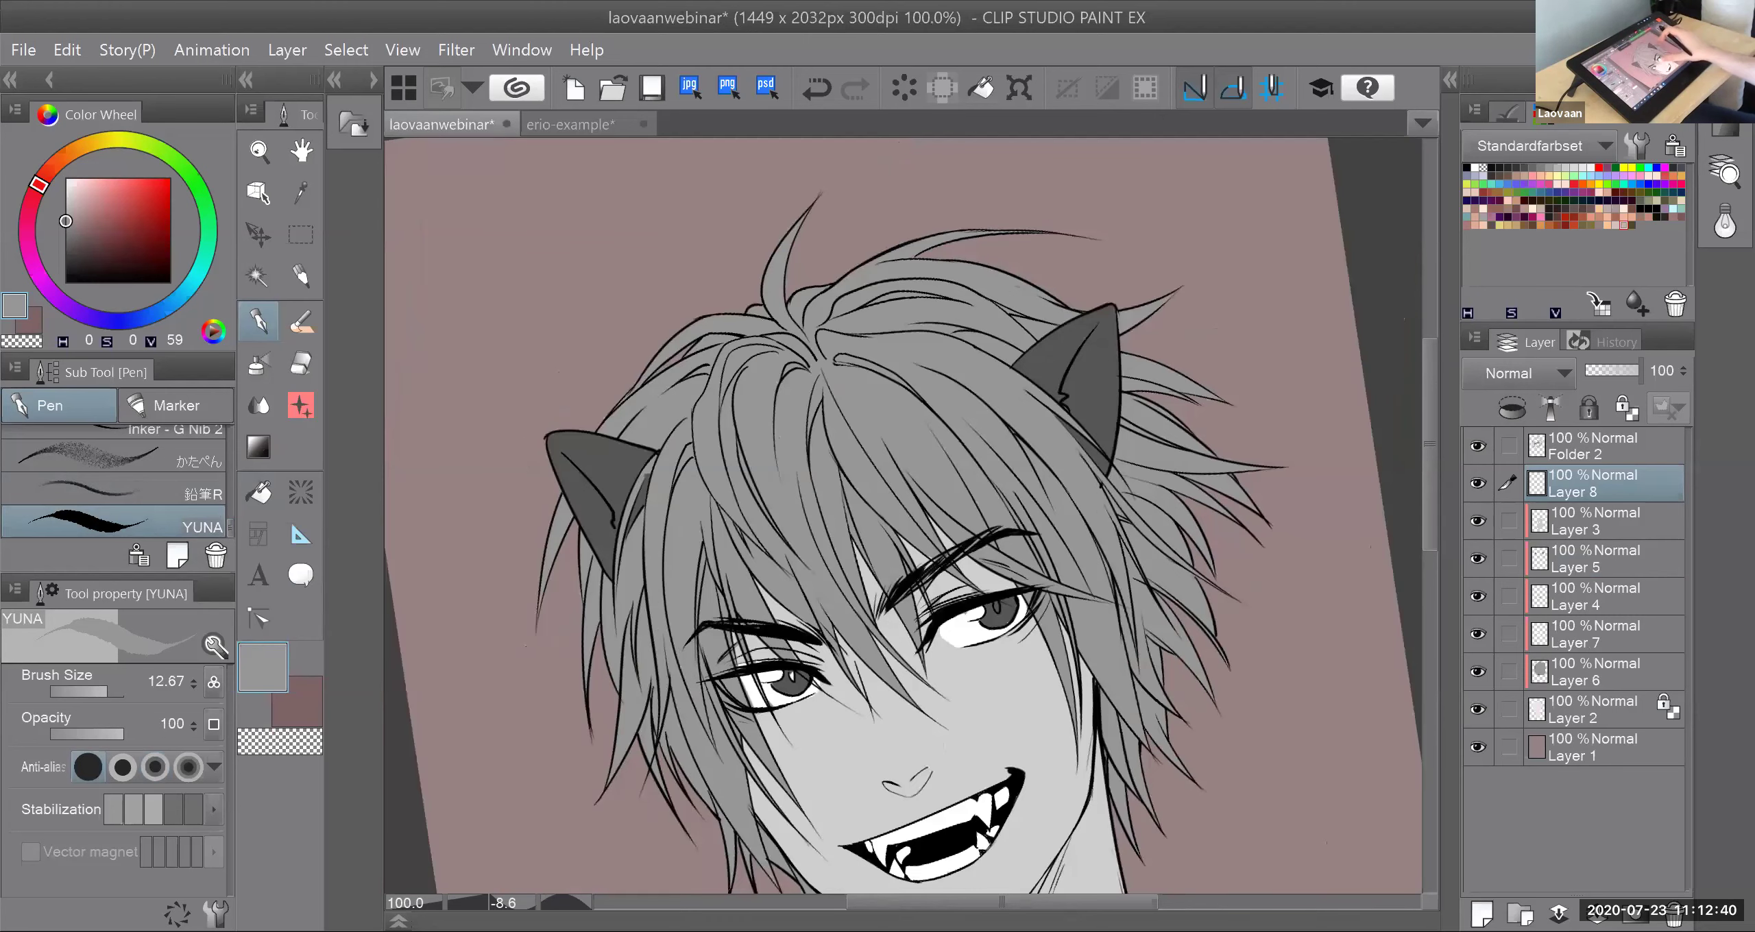
{"action": "key", "text": "ctrl+at"}
{"action": "scroll", "coordinate": [1090, 493], "scroll_direction": "down", "scroll_amount": 4}
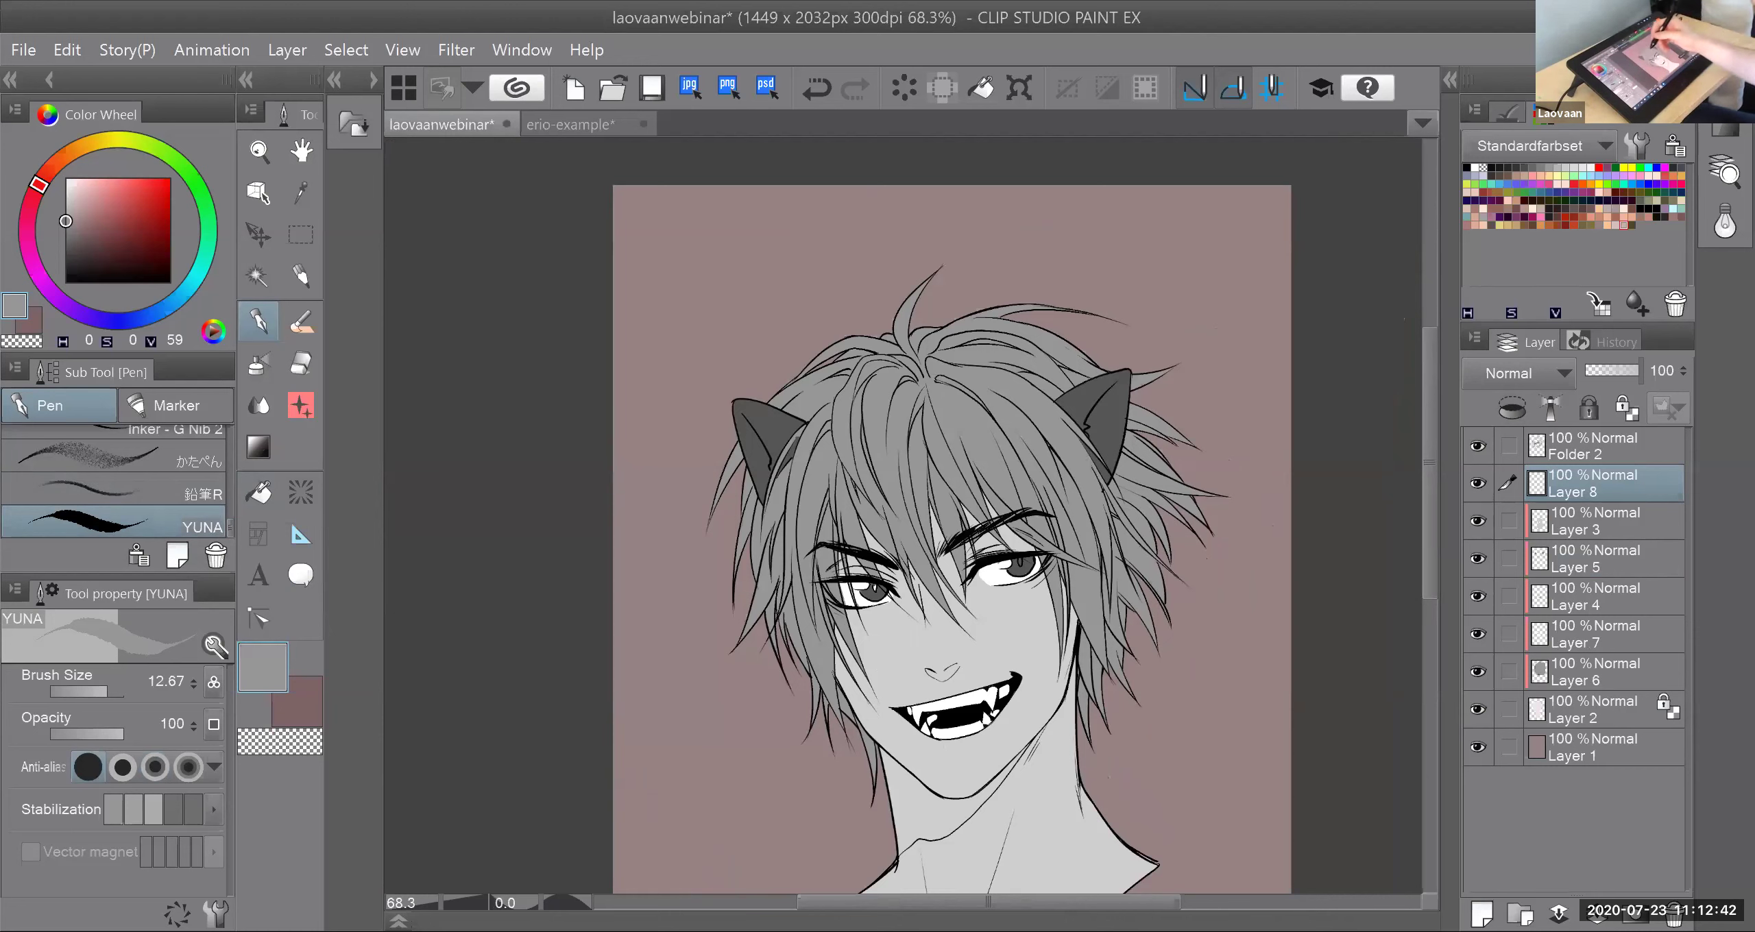
{"action": "left_click", "coordinate": [264, 489]}
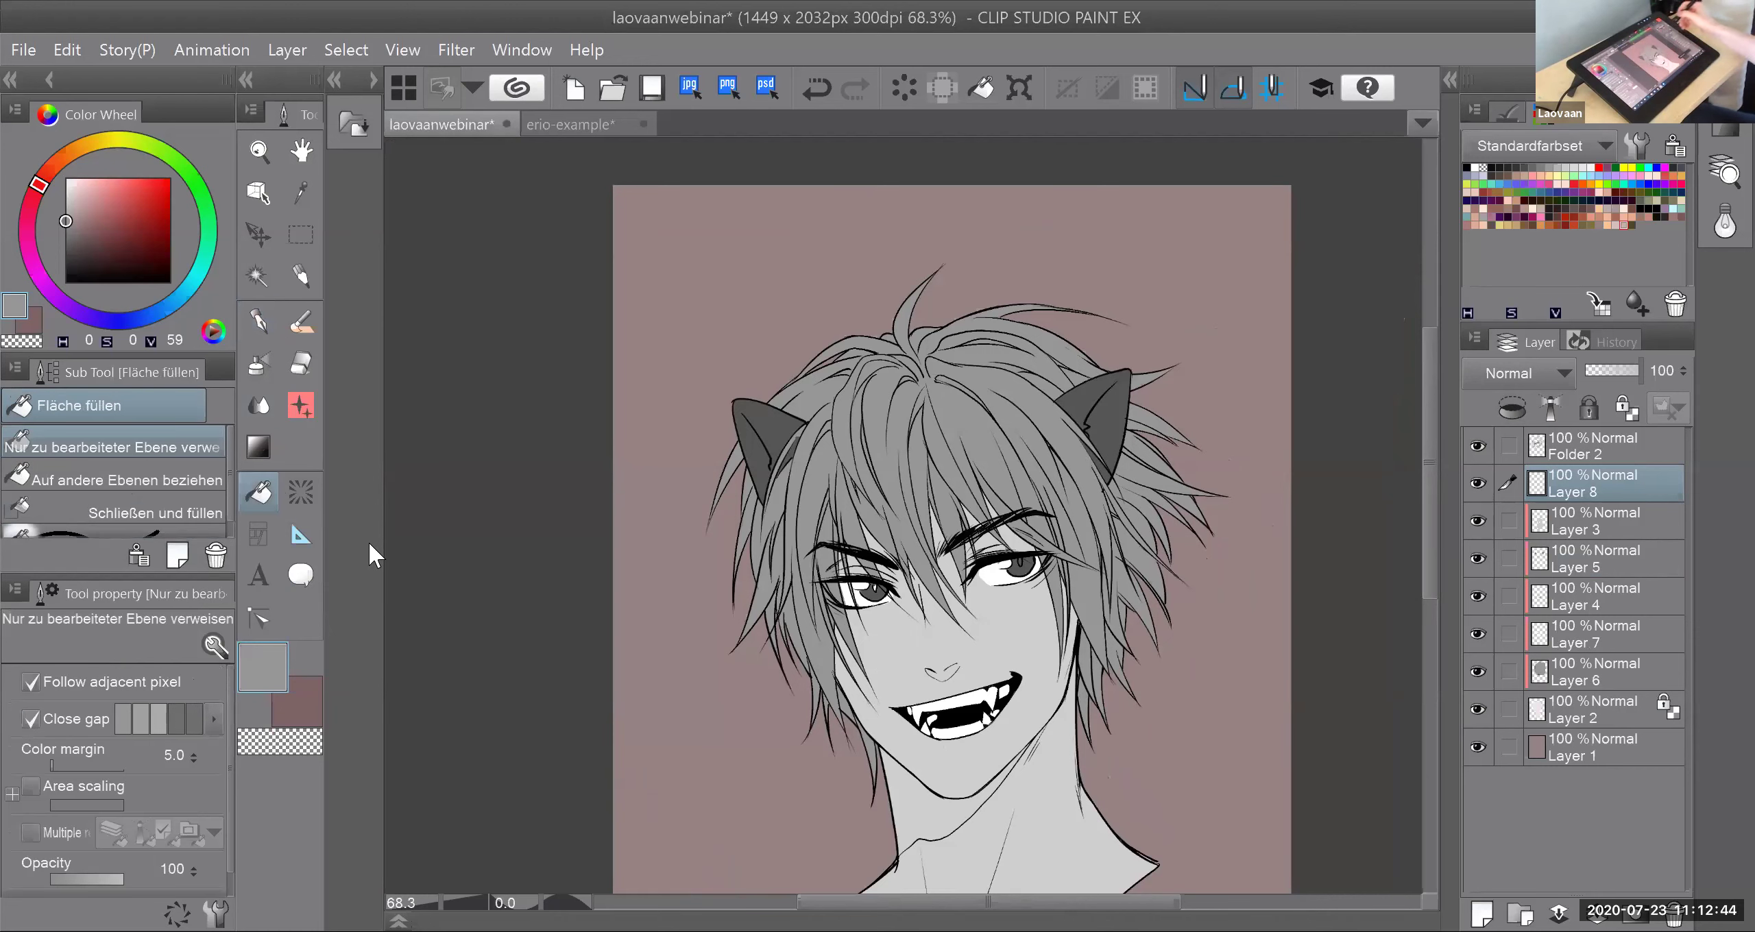
{"action": "left_click", "coordinate": [1619, 224]}
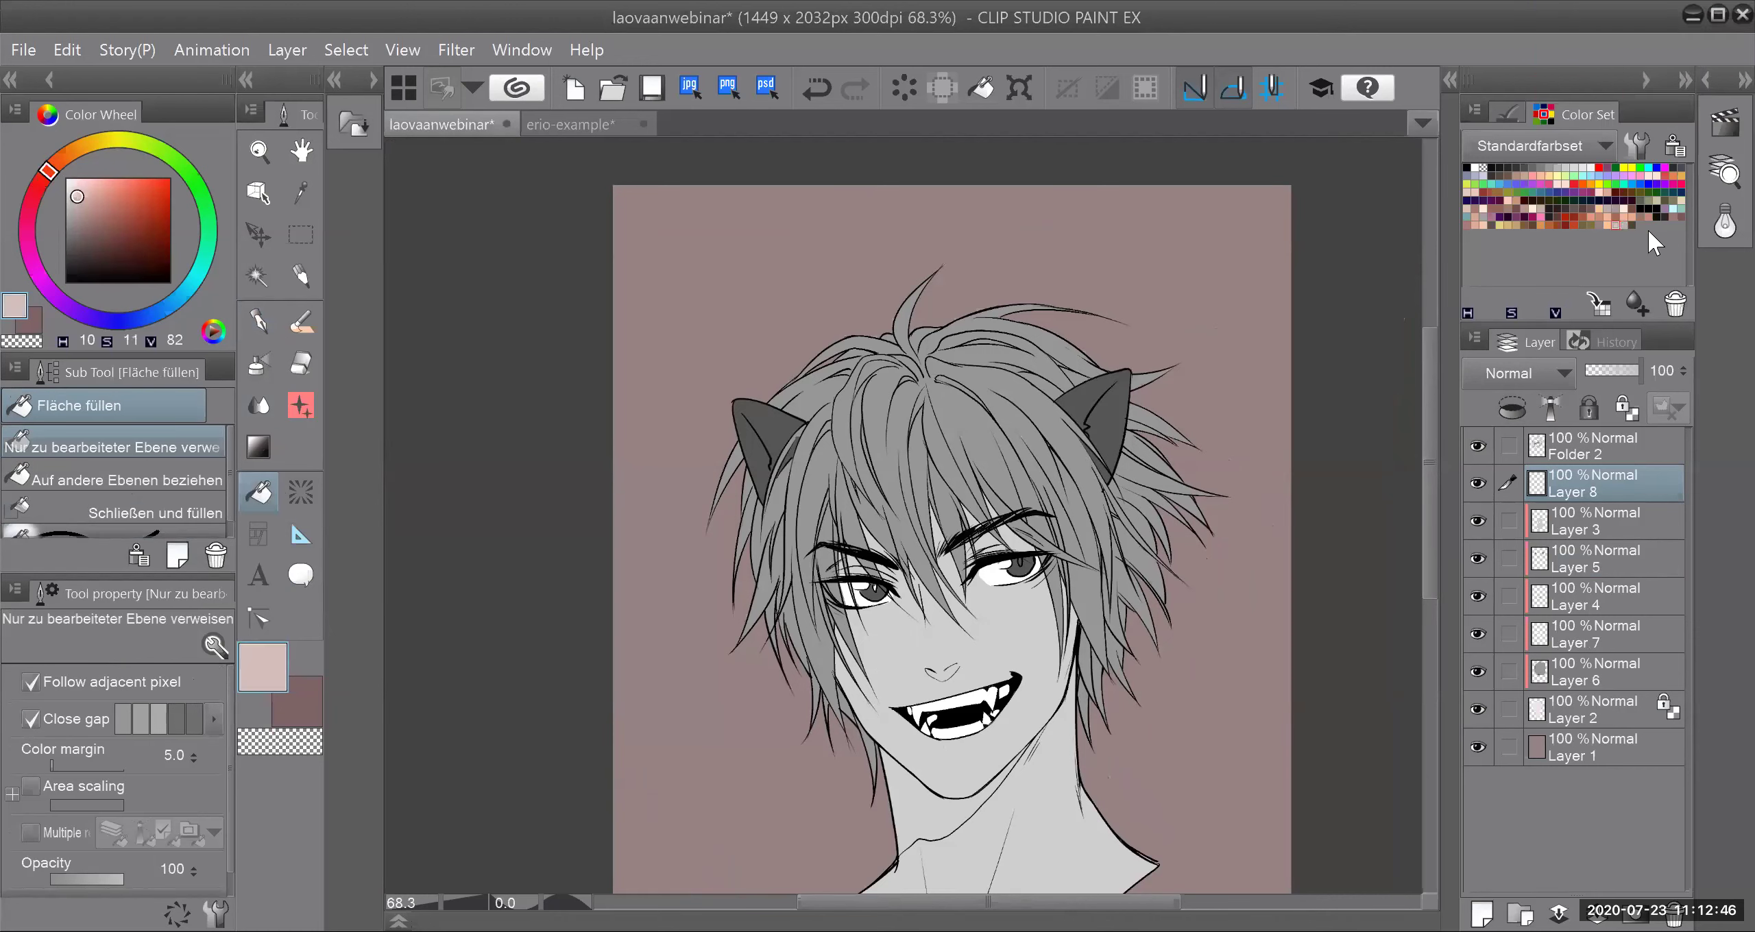
{"action": "left_click", "coordinate": [1623, 225]}
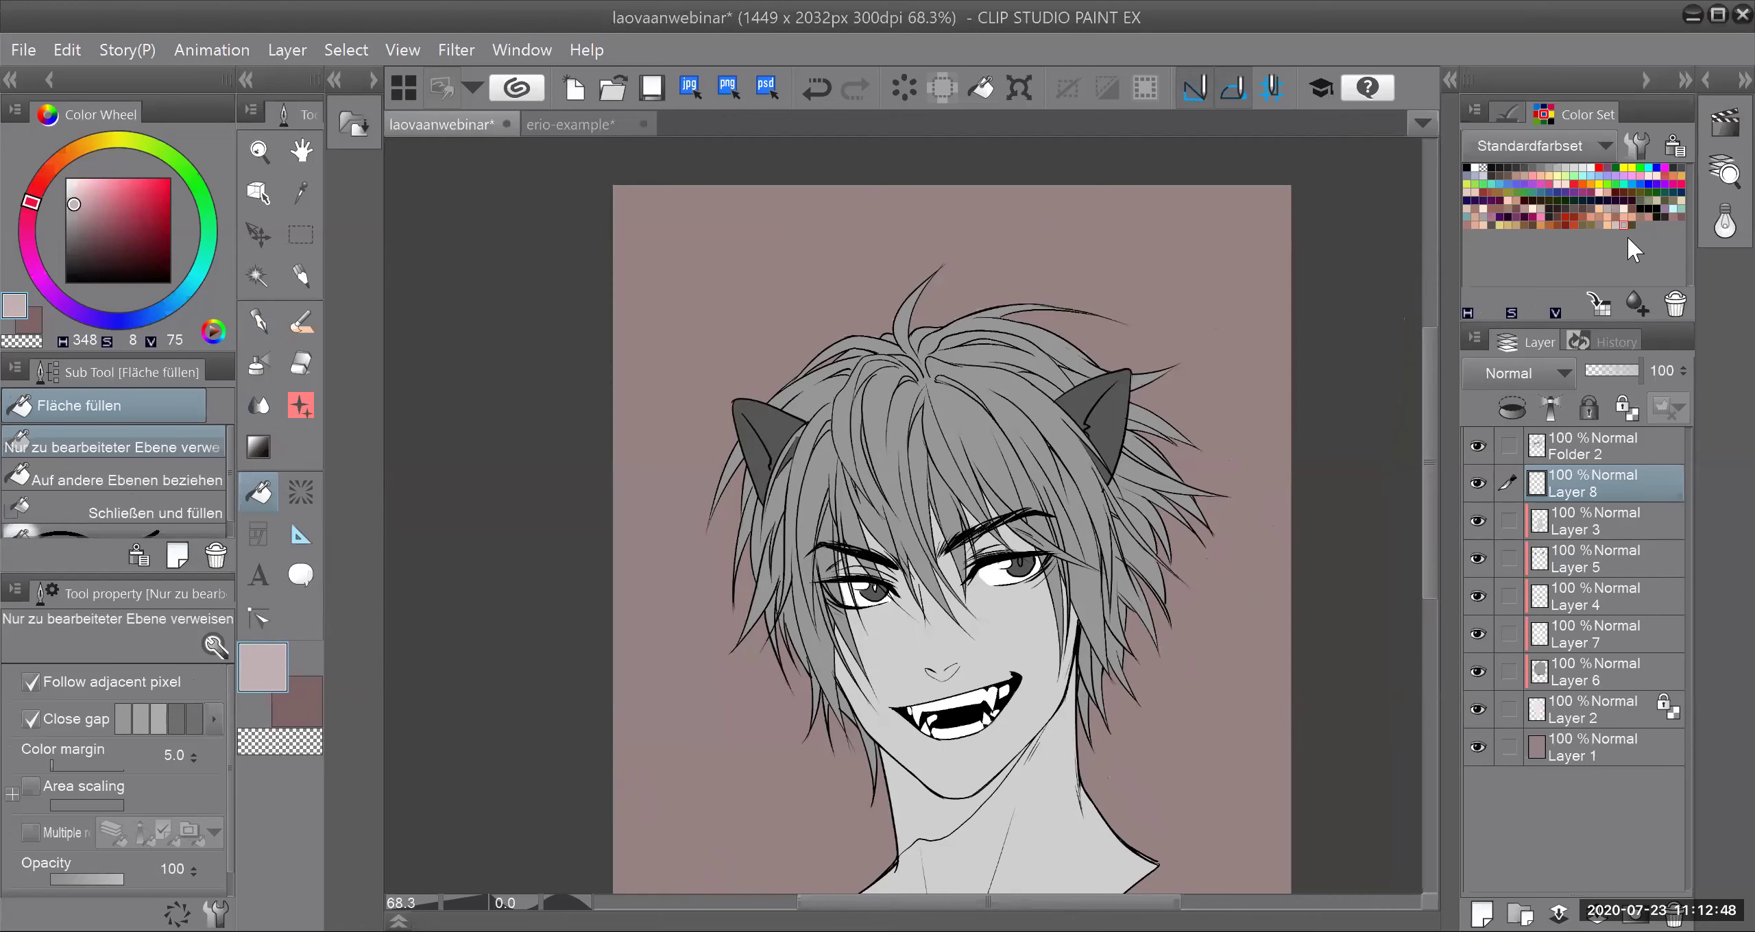
{"action": "left_click", "coordinate": [1008, 451]}
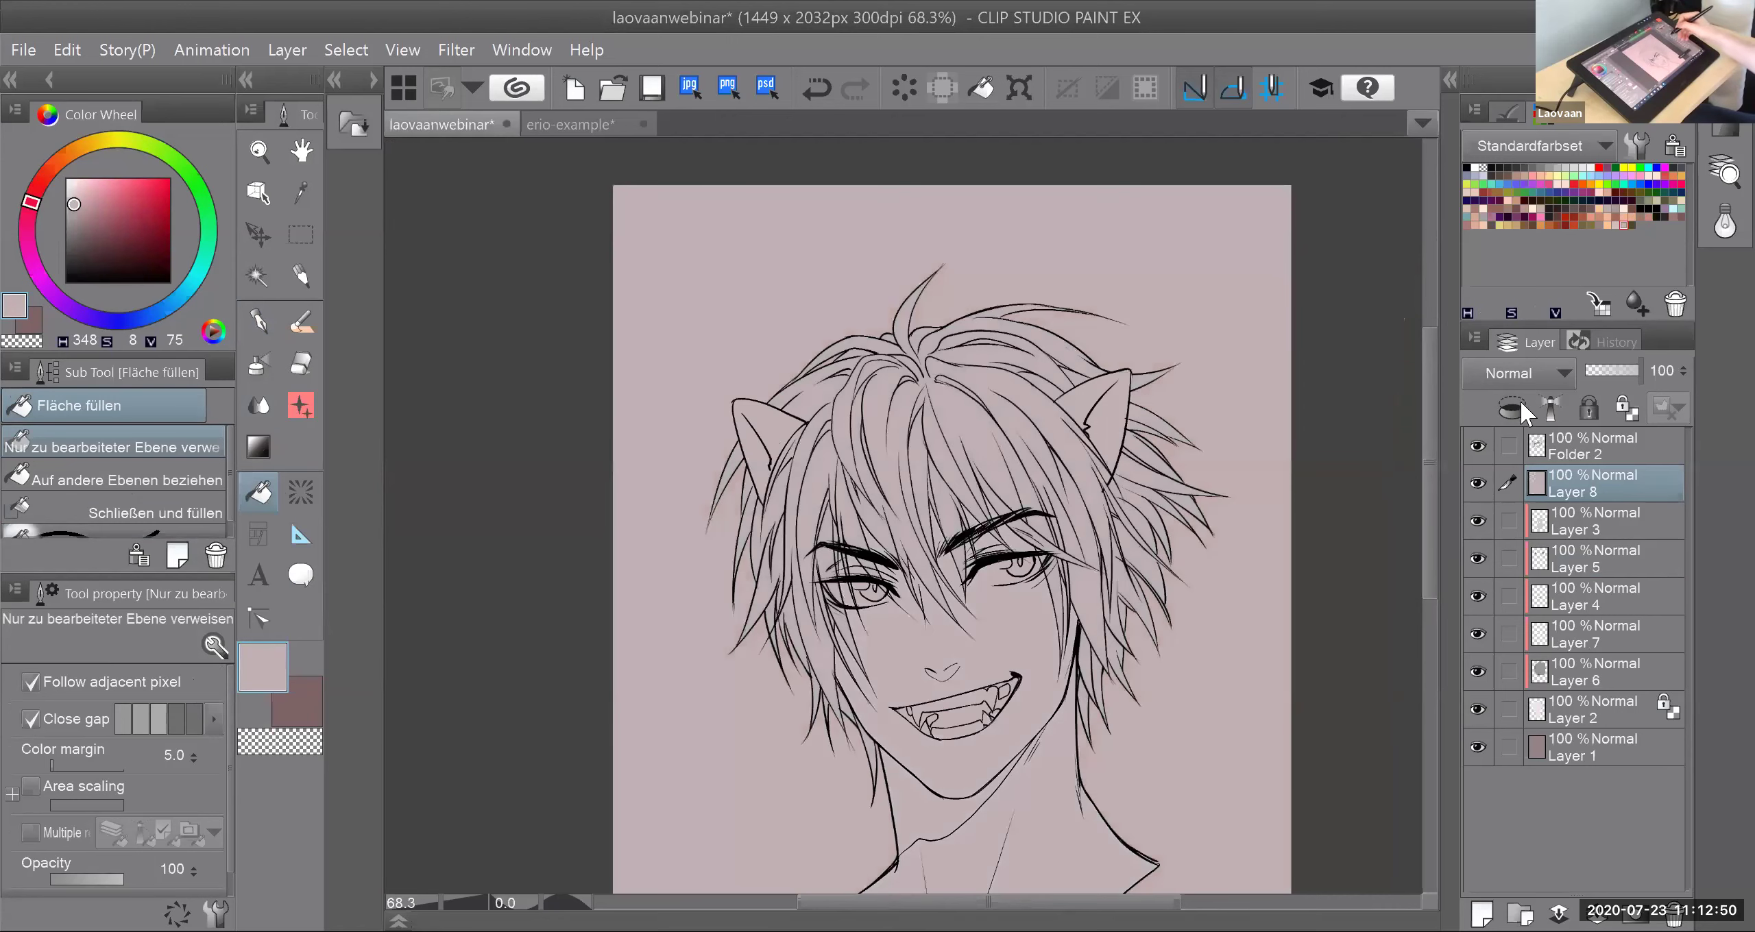
Step: Clip Layer 8 to the layer below and set its blending mode to Multiply
{"action": "left_click", "coordinate": [1539, 371]}
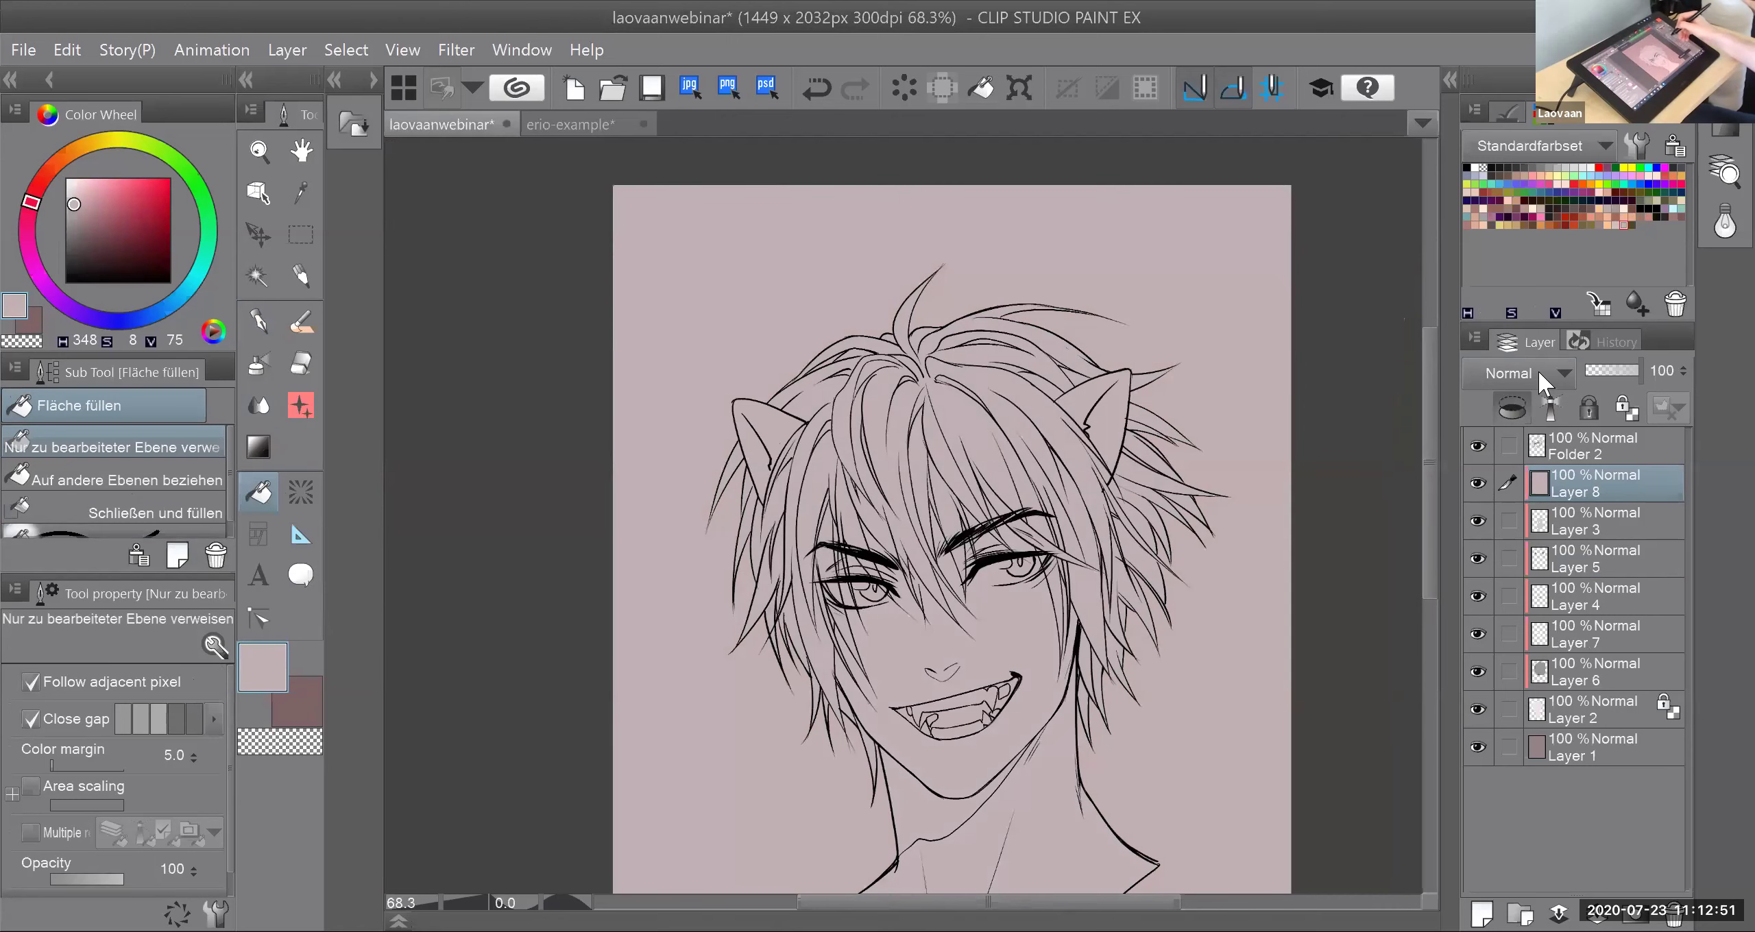
{"action": "left_click", "coordinate": [1530, 466]}
{"action": "left_click_drag", "start_coordinate": [994, 515], "coordinate": [943, 366]}
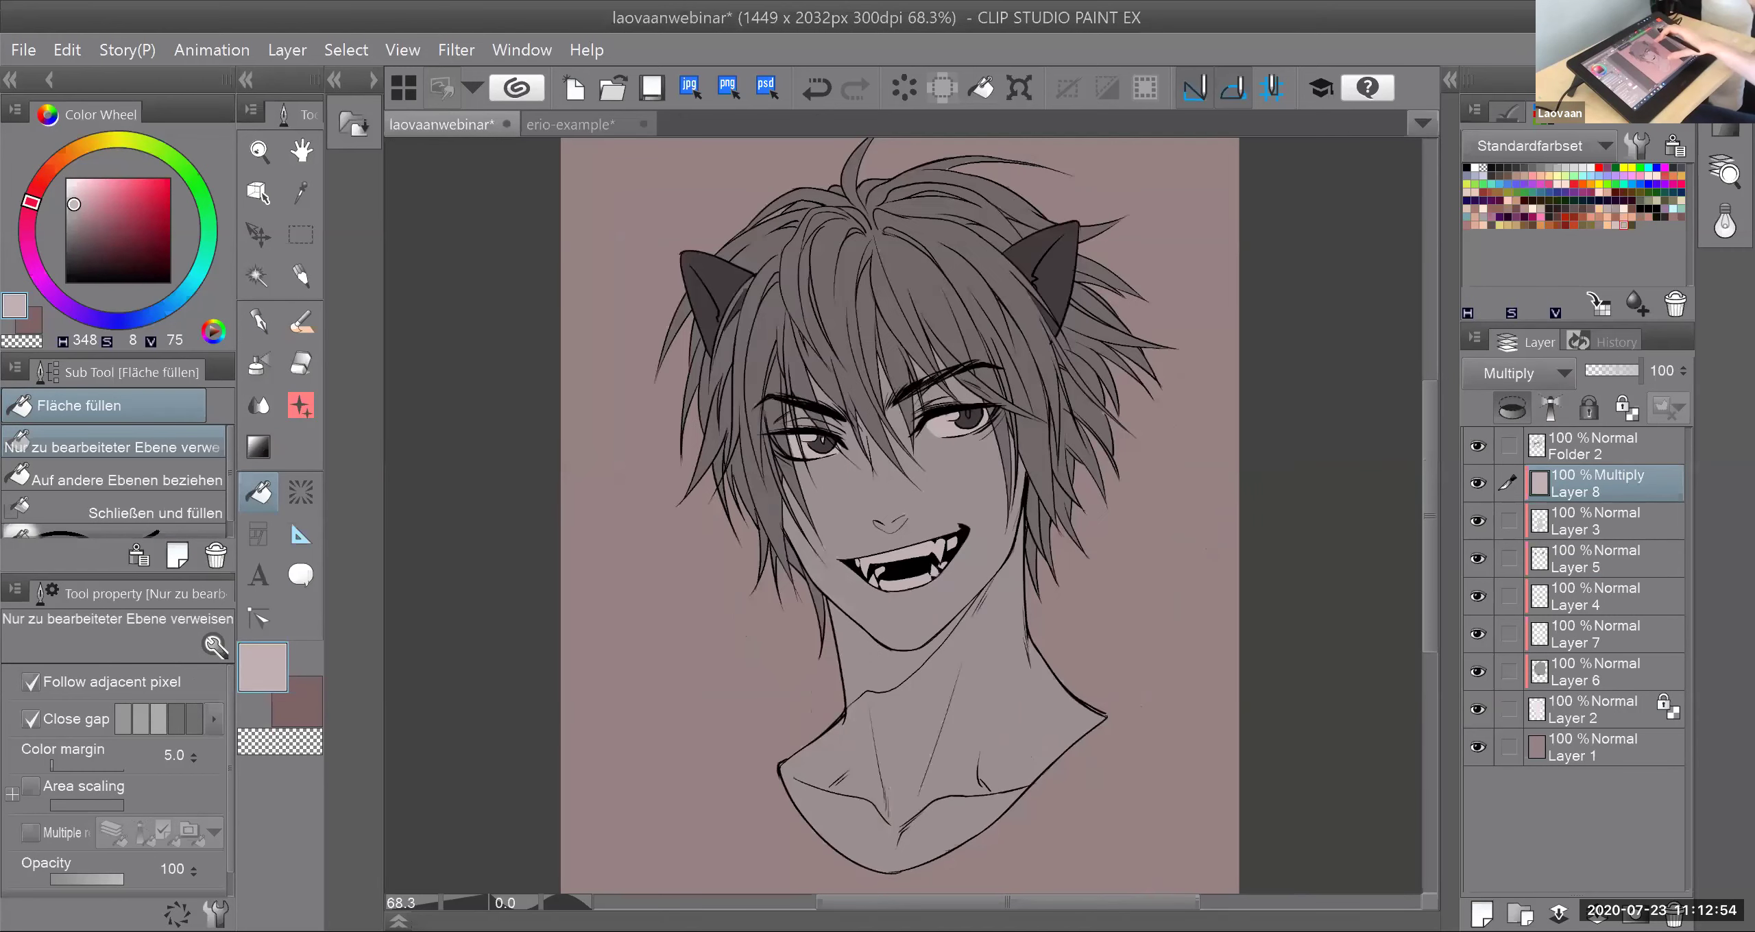
Step: Hide Layer 8 and the clipped flat colour layers, showing only Layers 3 and 5 again to examine what each one covers
{"action": "left_click", "coordinate": [1478, 487]}
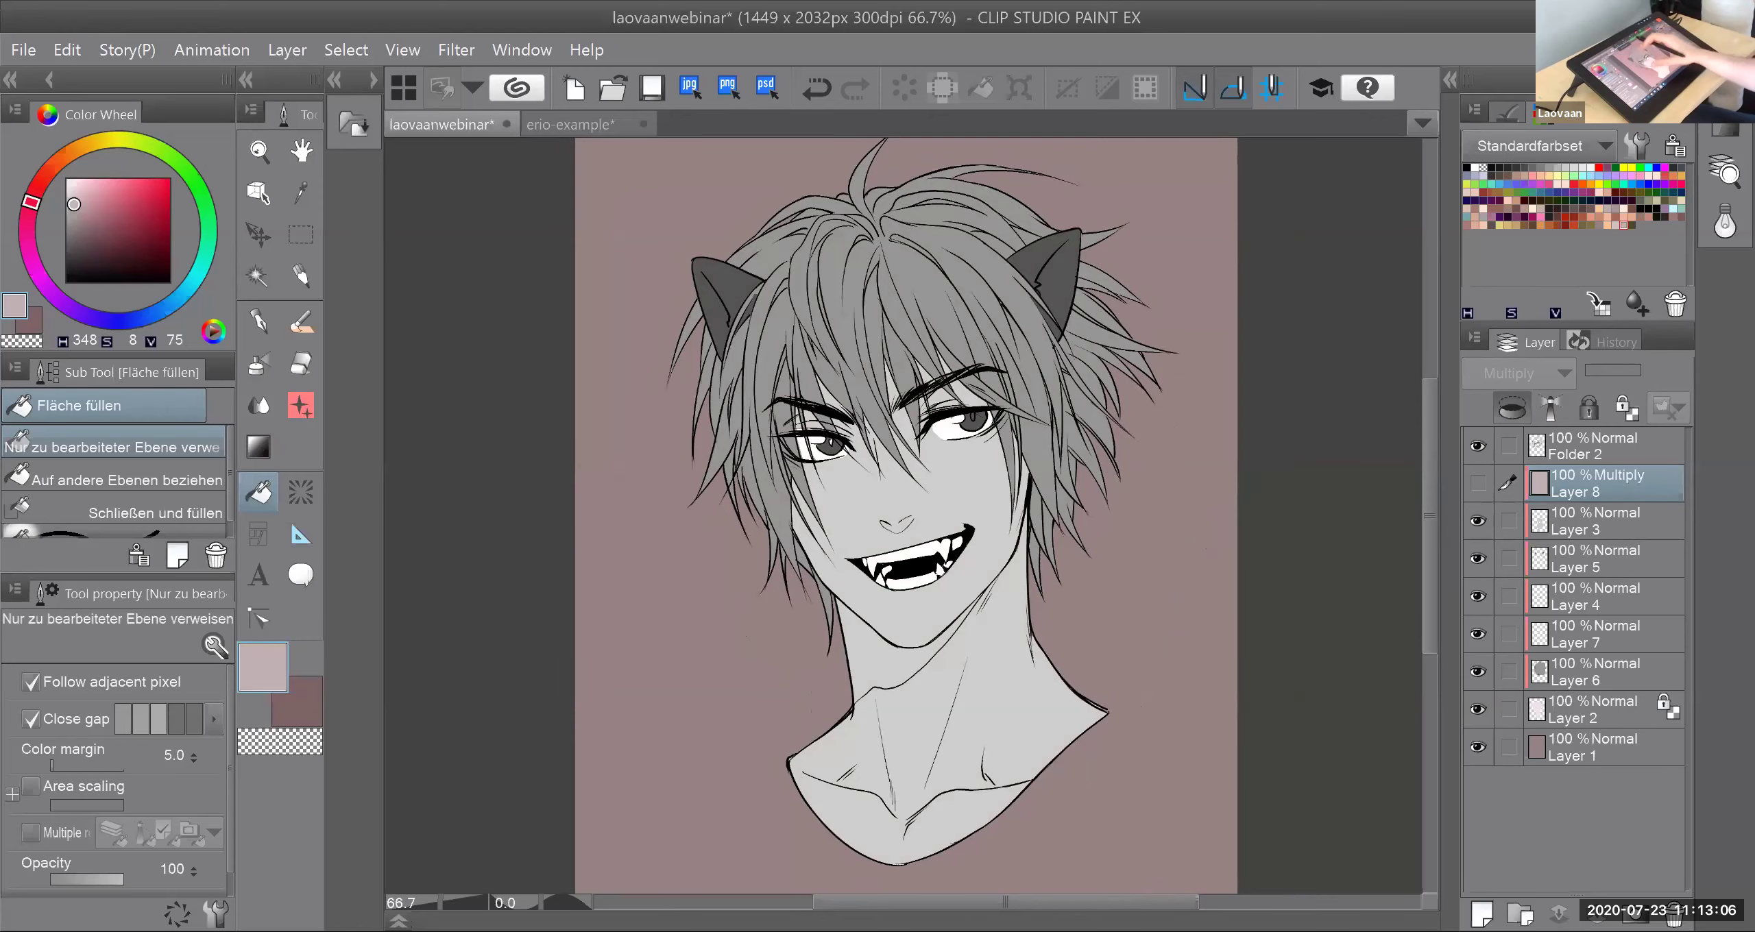
{"action": "left_click_drag", "start_coordinate": [1029, 343], "coordinate": [916, 411]}
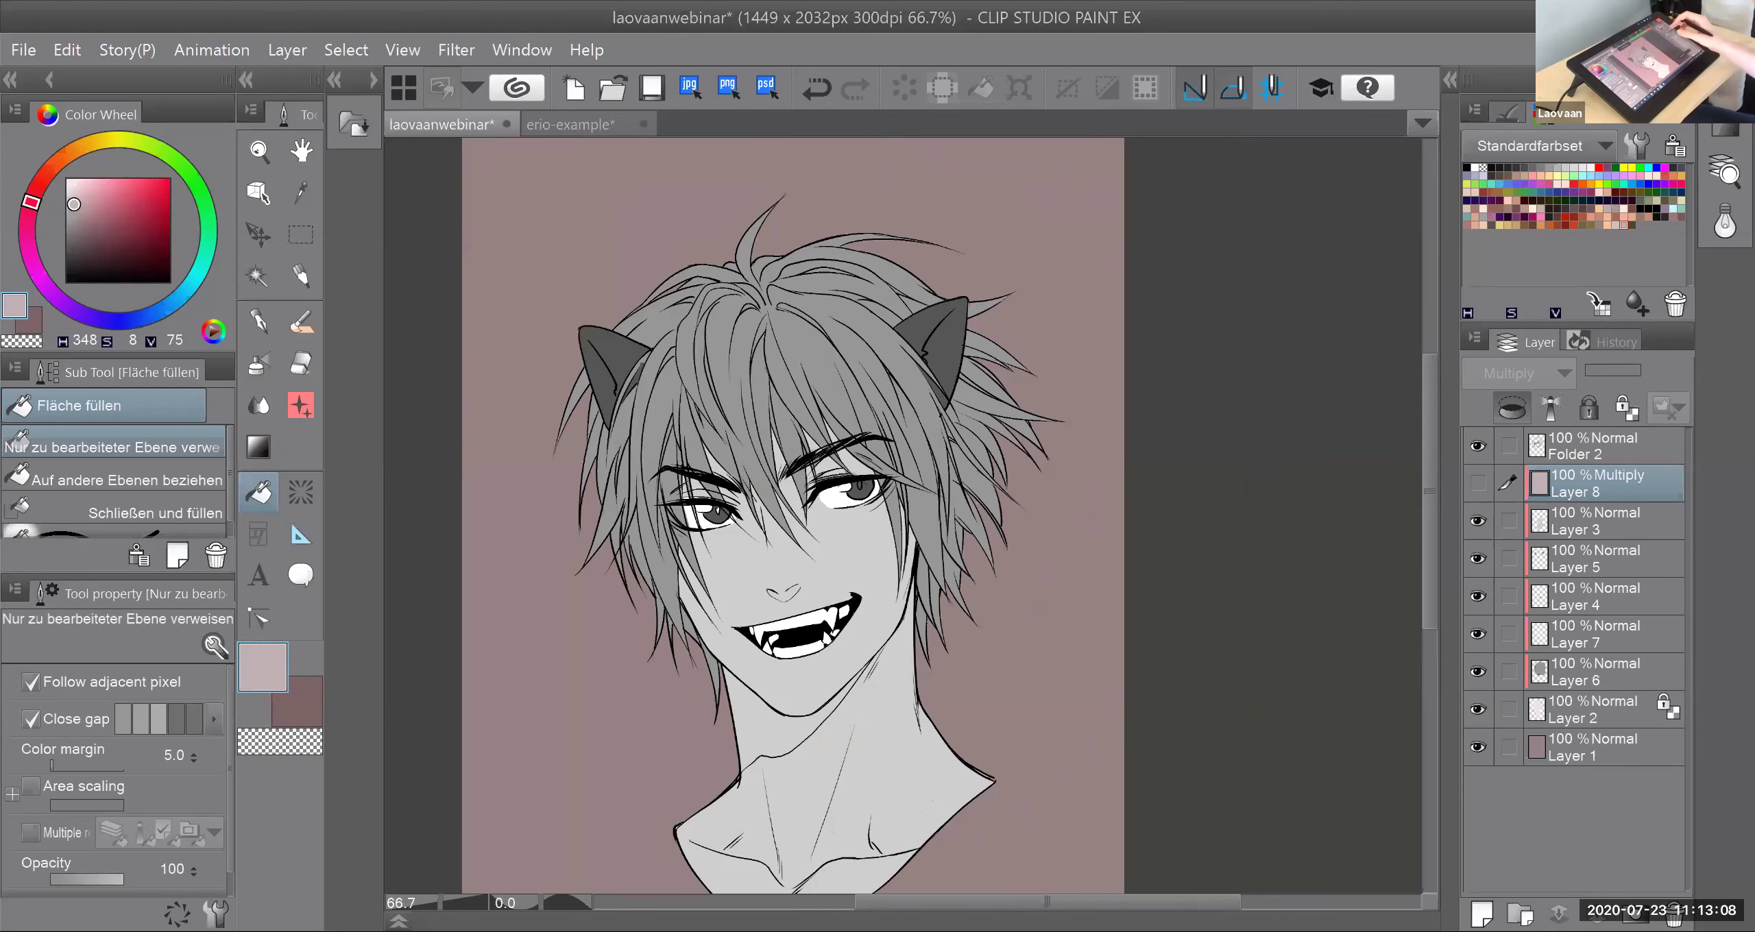
{"action": "left_click_drag", "start_coordinate": [892, 480], "coordinate": [953, 476]}
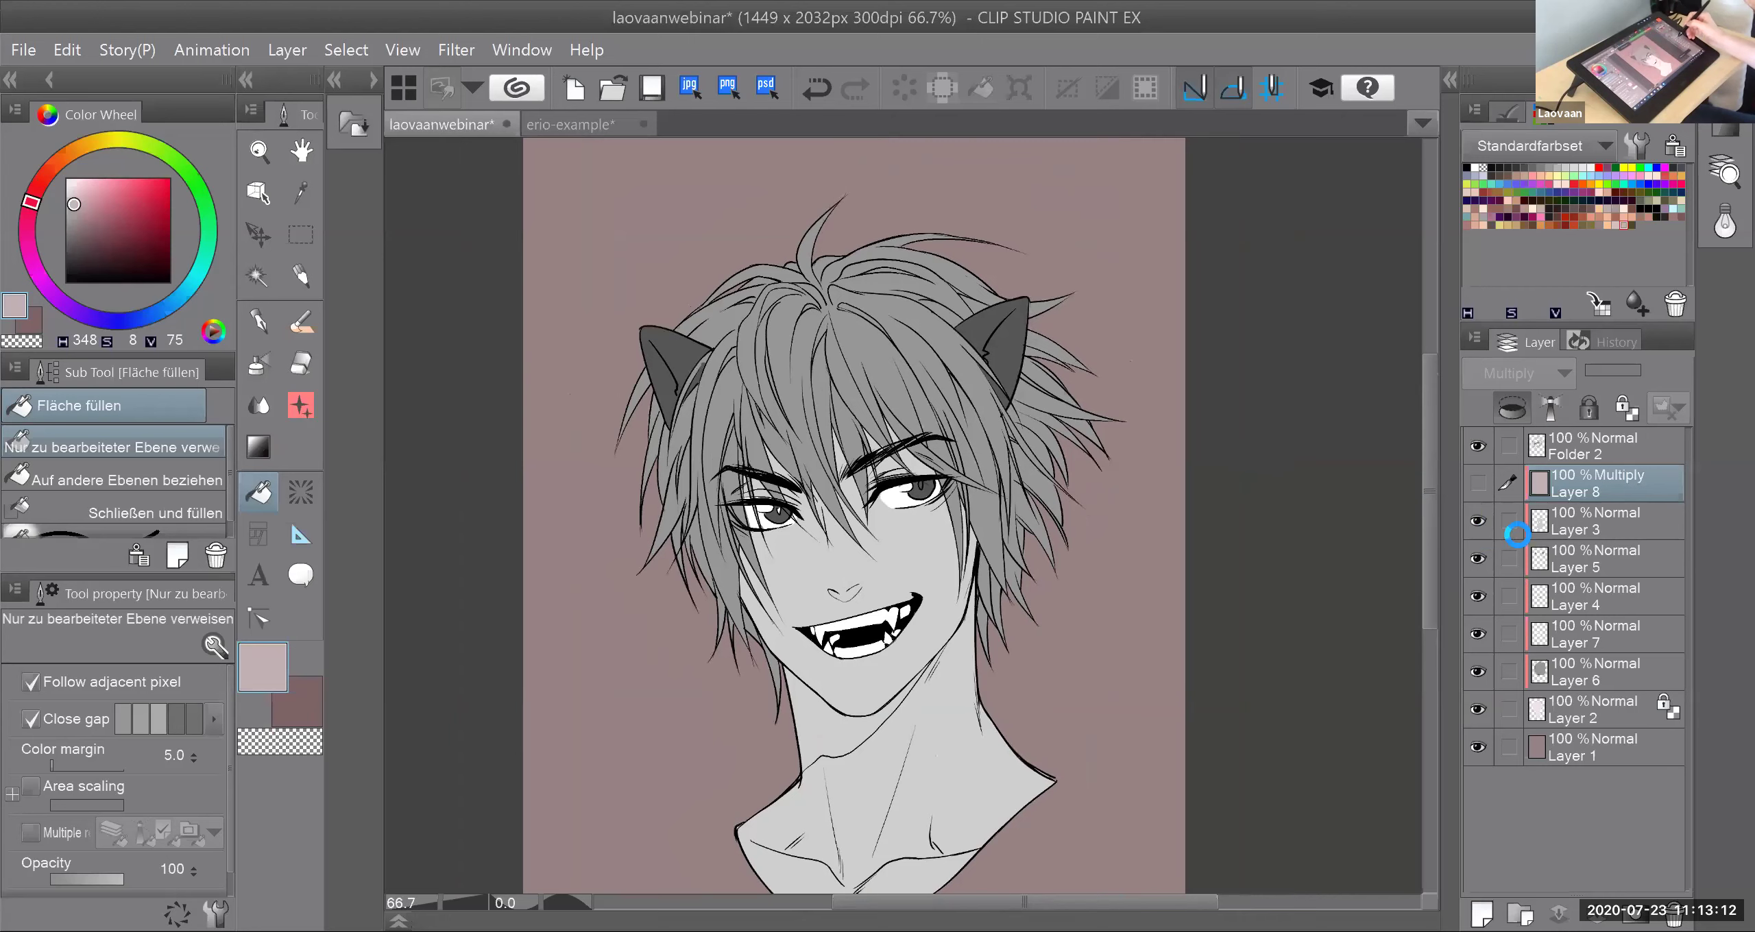
{"action": "left_click_drag", "start_coordinate": [1481, 537], "coordinate": [1480, 610]}
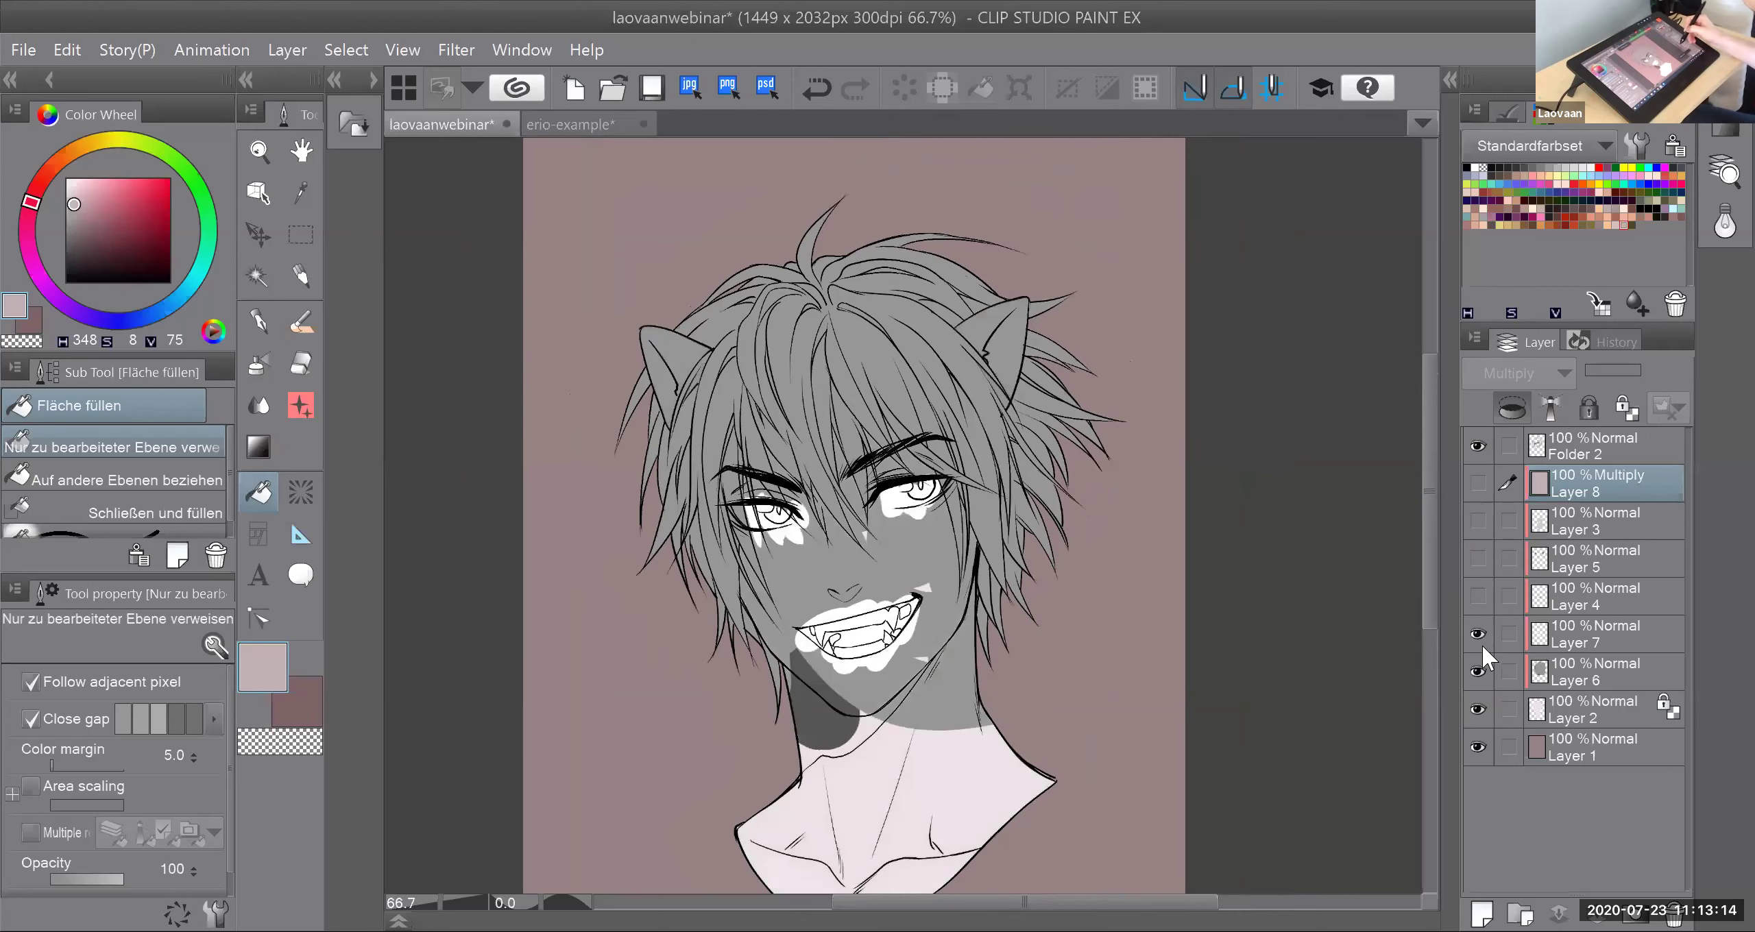
{"action": "left_click", "coordinate": [1479, 672]}
{"action": "left_click", "coordinate": [1480, 522]}
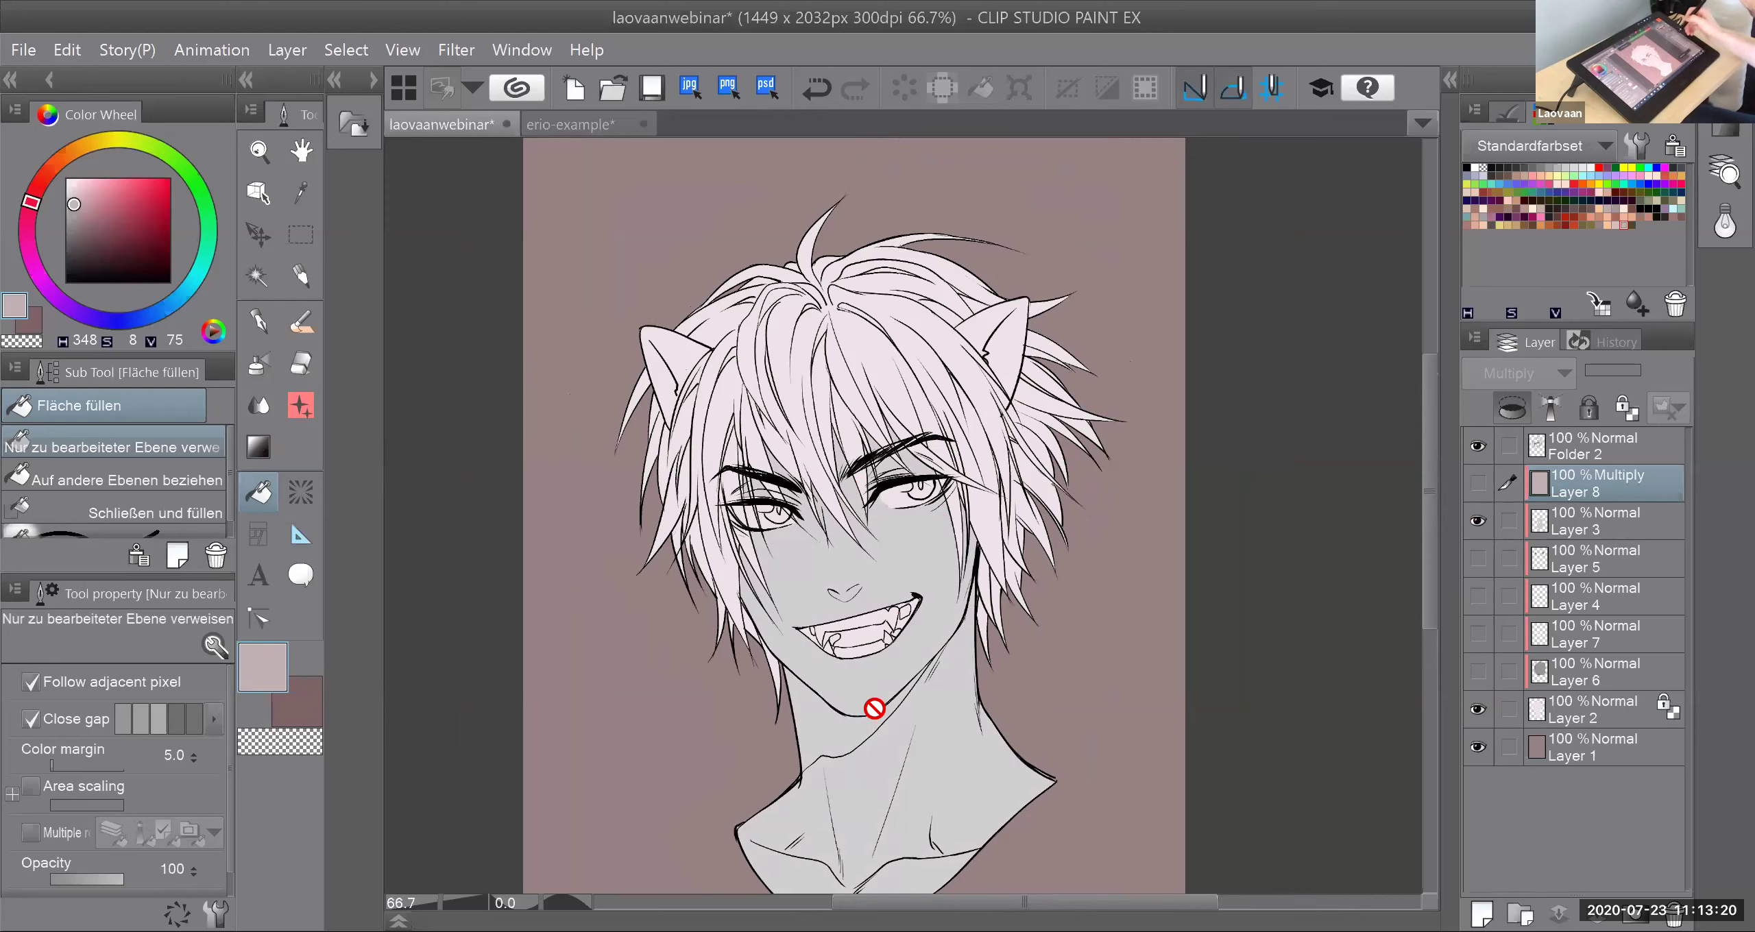
{"action": "left_click", "coordinate": [1479, 559]}
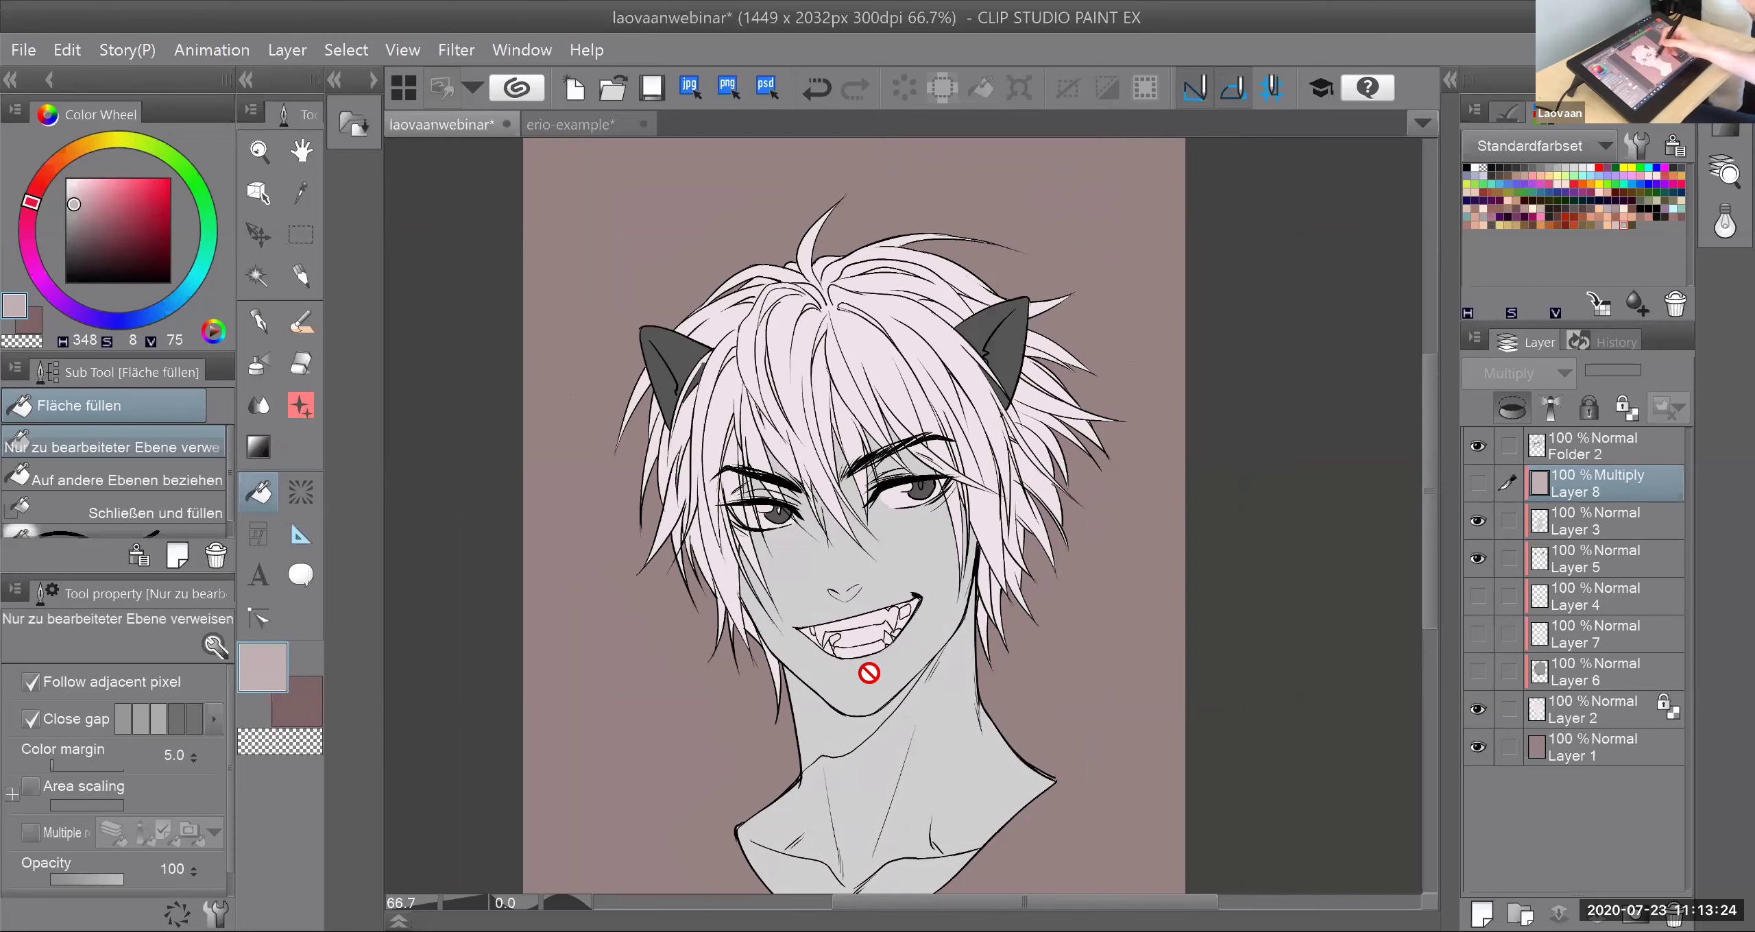
Step: Isolate Layer 6 to examine its hair fill and make all the flat colour layers and Layer 8 visible again
{"action": "left_click_drag", "start_coordinate": [1487, 516], "coordinate": [1481, 609]}
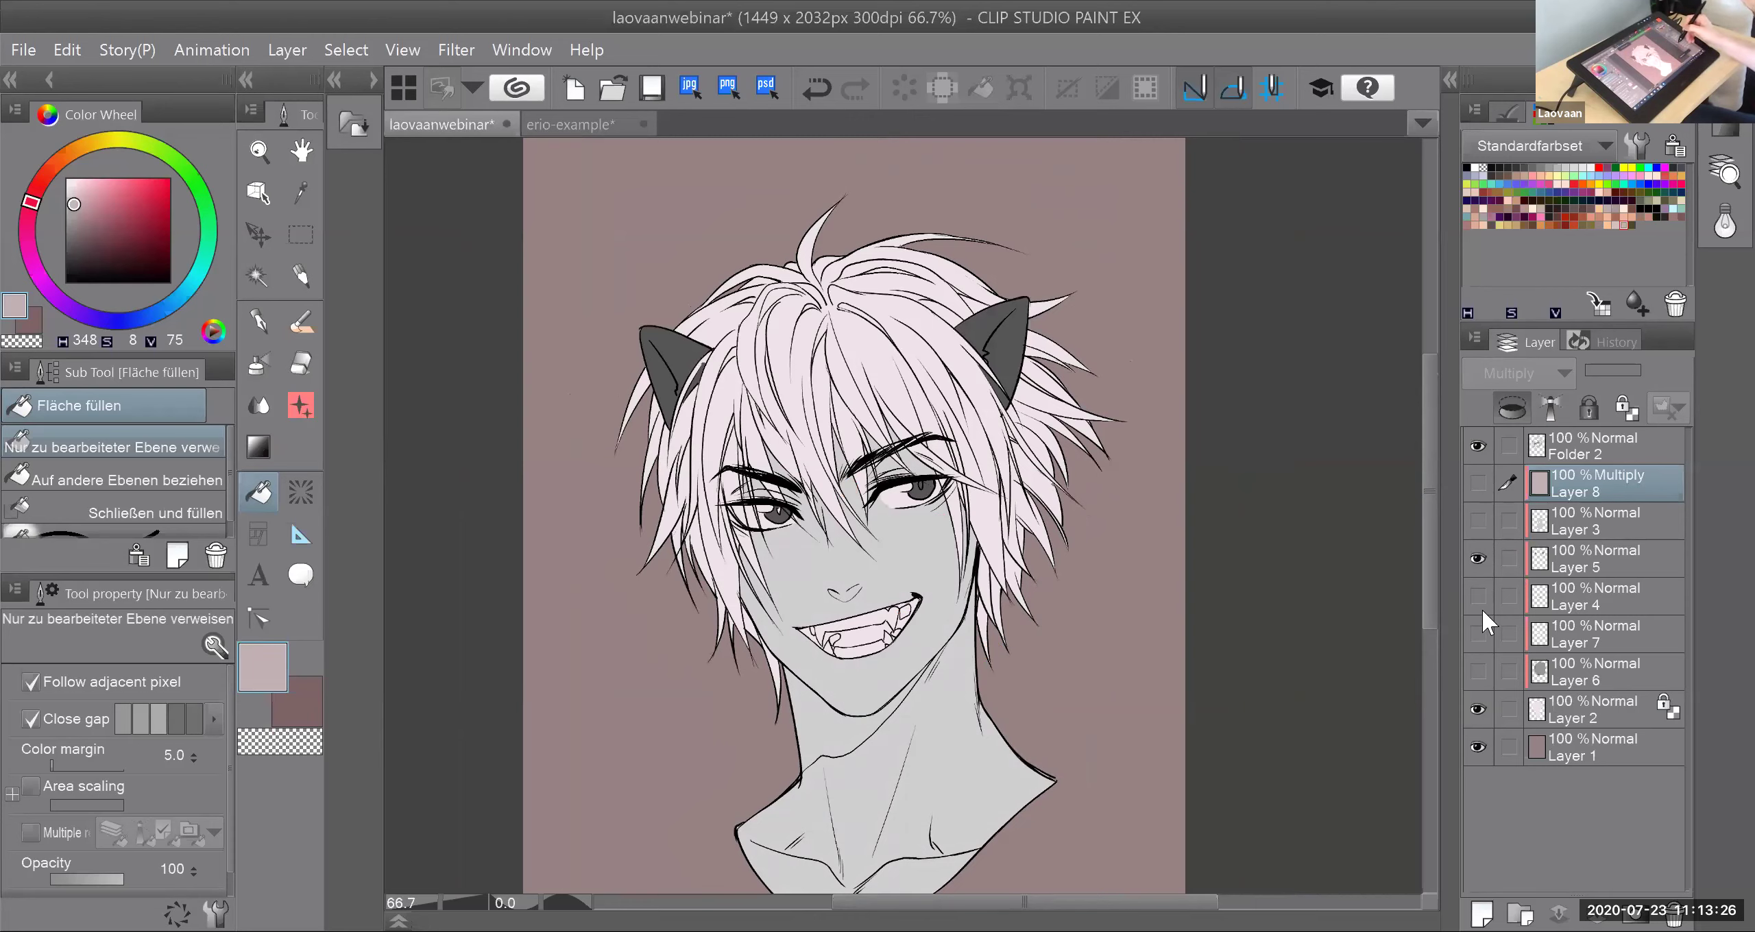
{"action": "left_click", "coordinate": [1478, 673]}
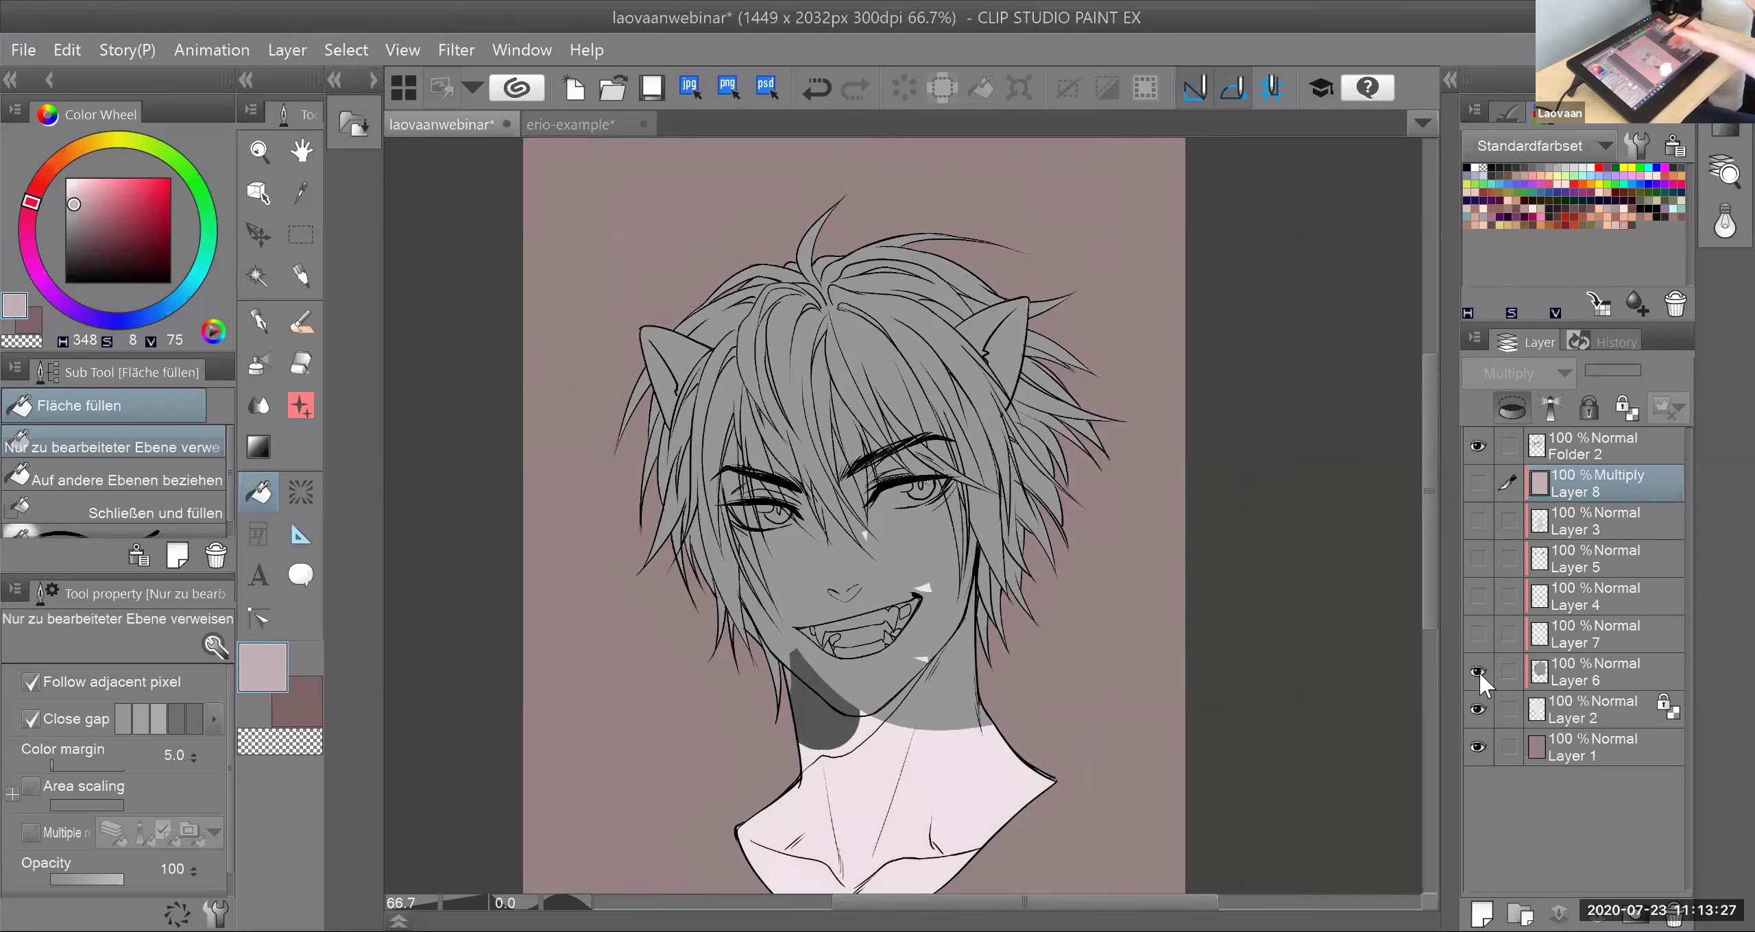
{"action": "left_click", "coordinate": [1480, 529]}
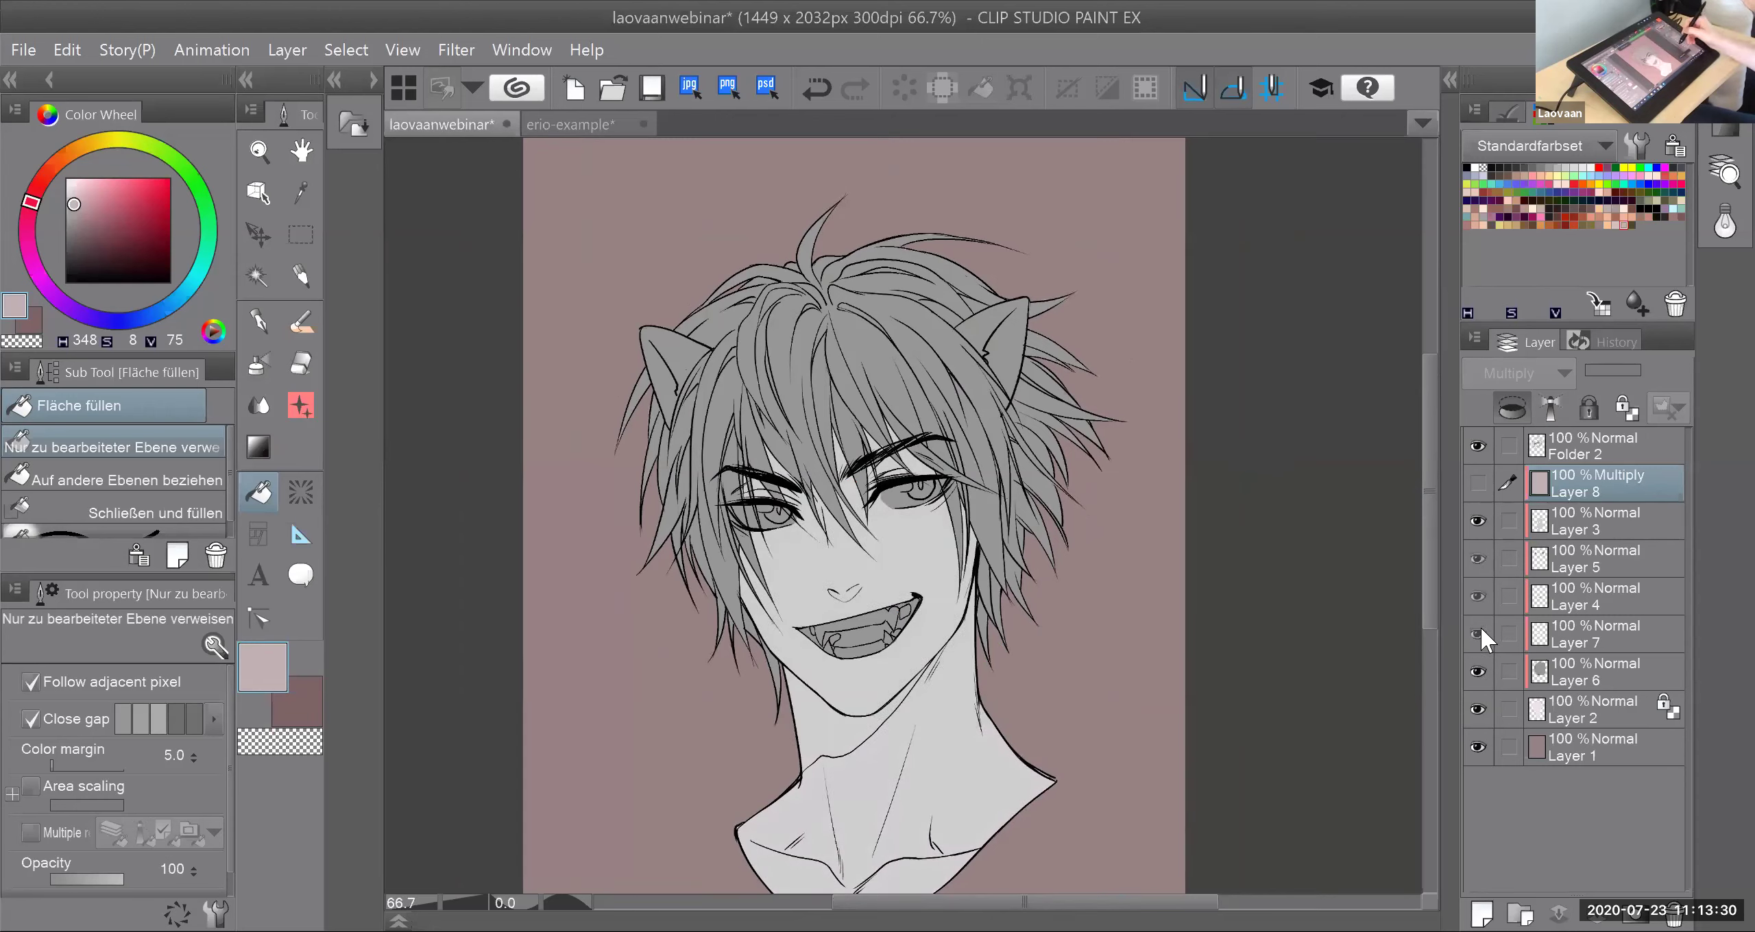
{"action": "left_click_drag", "start_coordinate": [1479, 632], "coordinate": [1479, 558]}
{"action": "left_click", "coordinate": [1479, 483]}
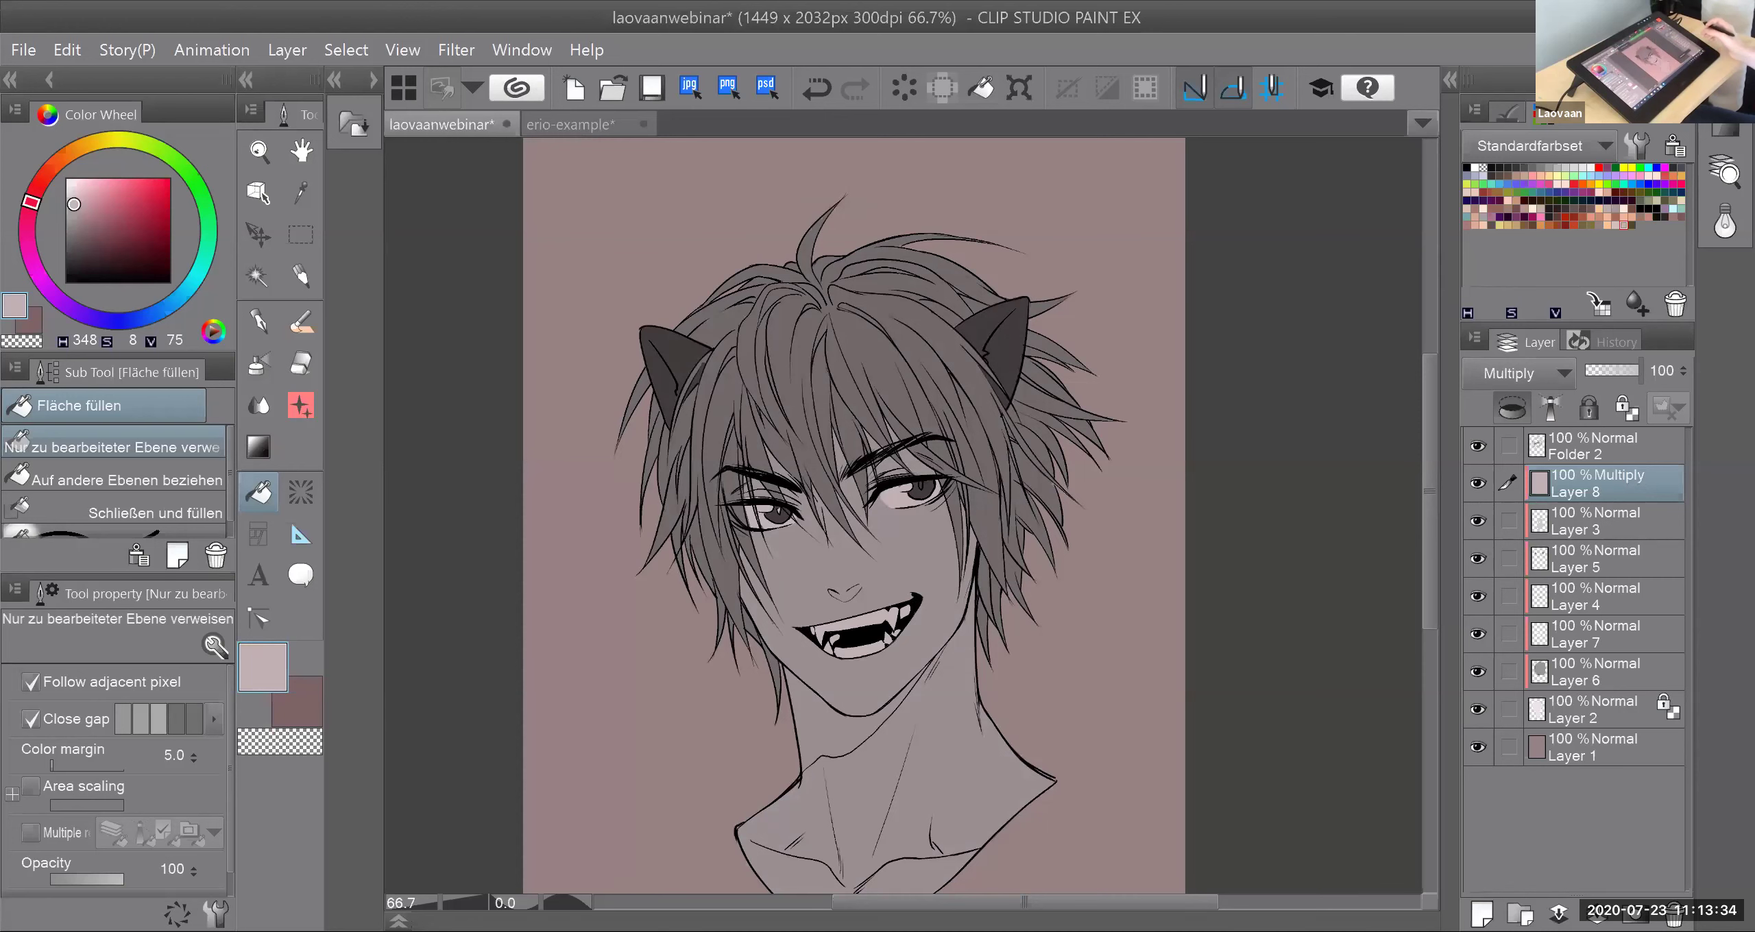
{"action": "scroll", "coordinate": [1081, 557], "scroll_direction": "down", "scroll_amount": 1}
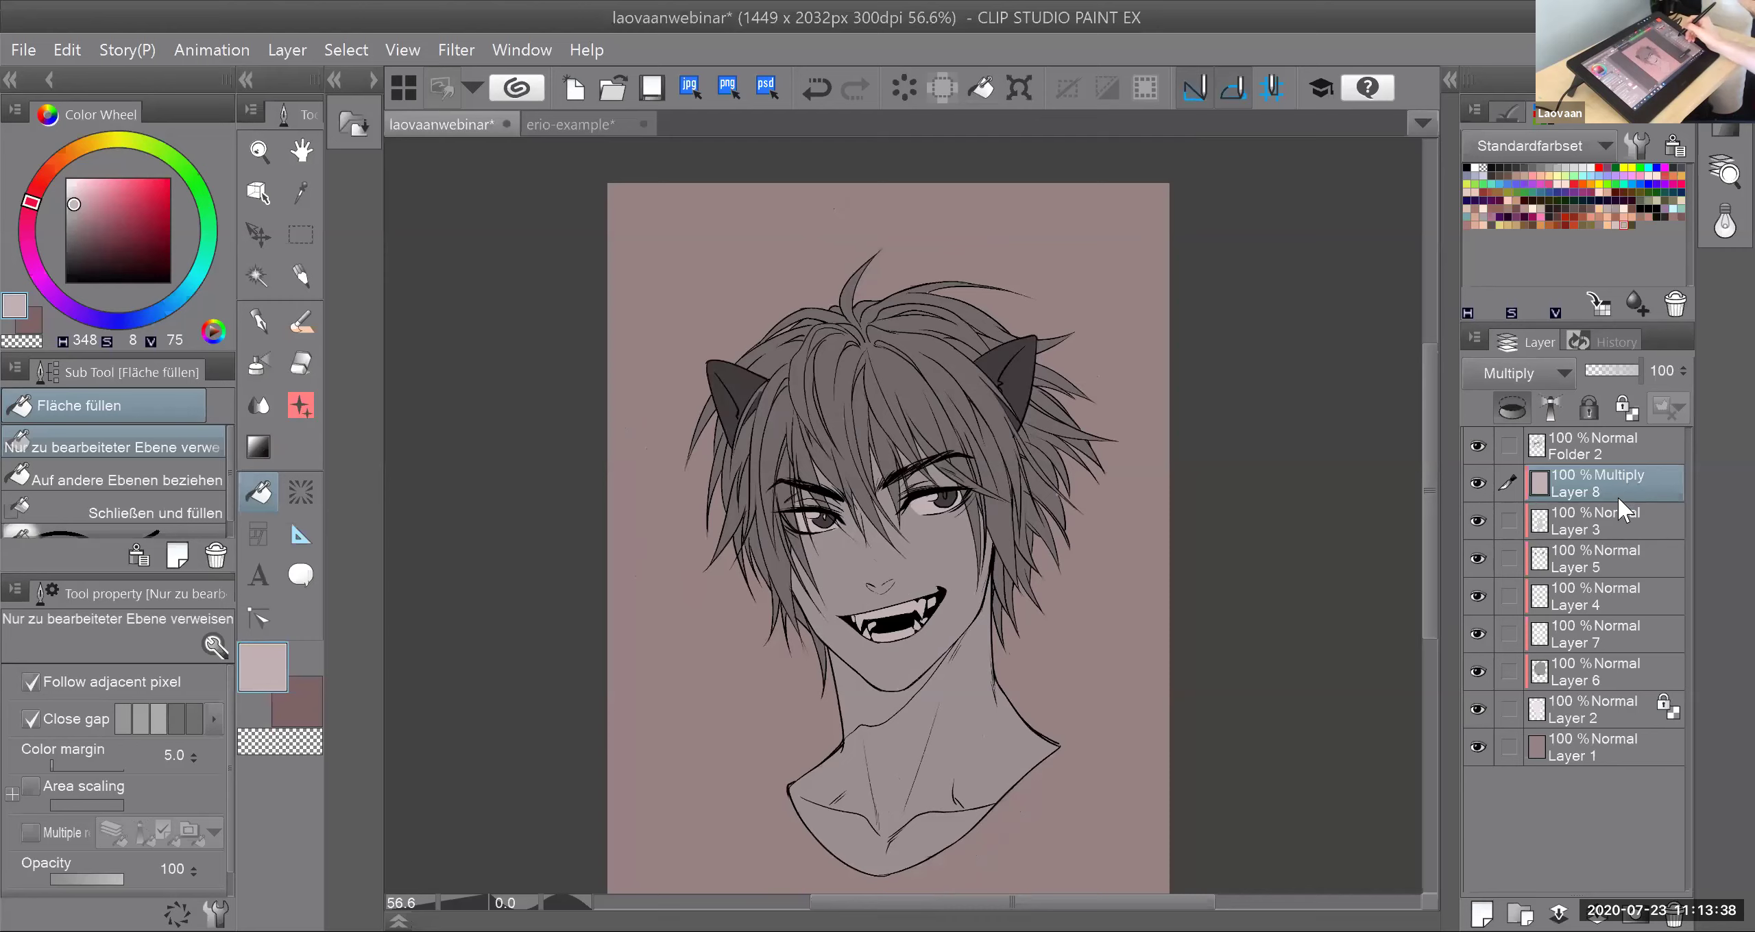
{"action": "left_click", "coordinate": [1625, 222]}
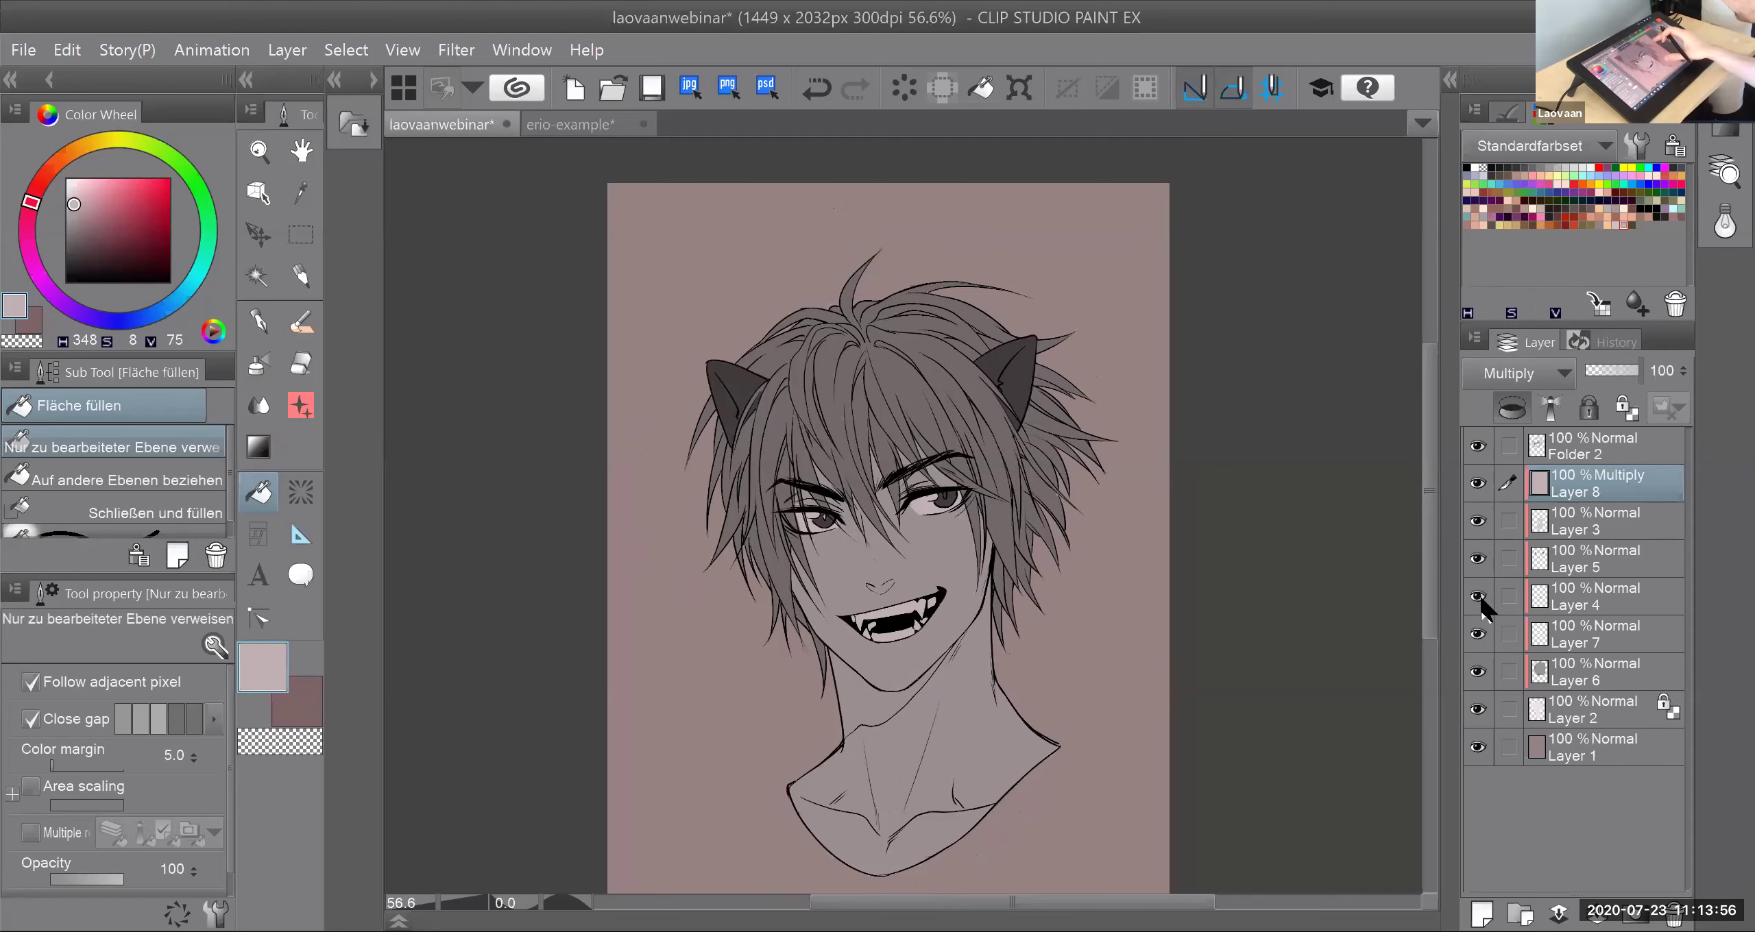
{"action": "scroll", "coordinate": [1139, 674], "scroll_direction": "up", "scroll_amount": 3}
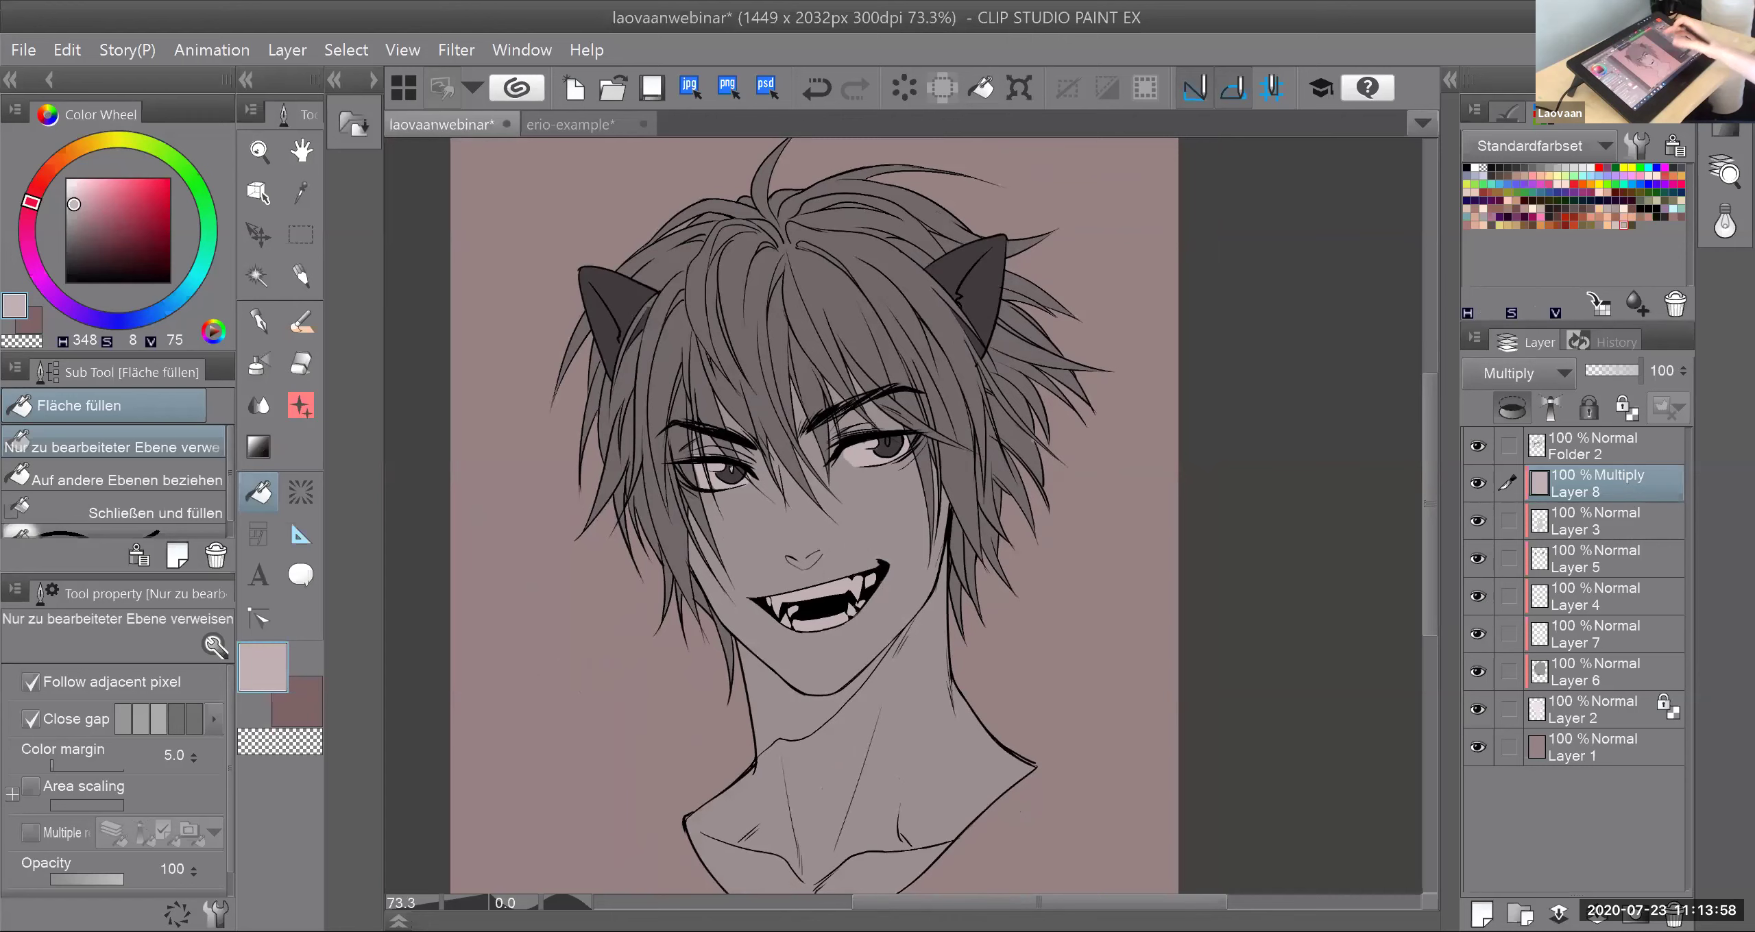
{"action": "scroll", "coordinate": [1057, 549], "scroll_direction": "down", "scroll_amount": 1}
{"action": "scroll", "coordinate": [1103, 857], "scroll_direction": "down", "scroll_amount": 3}
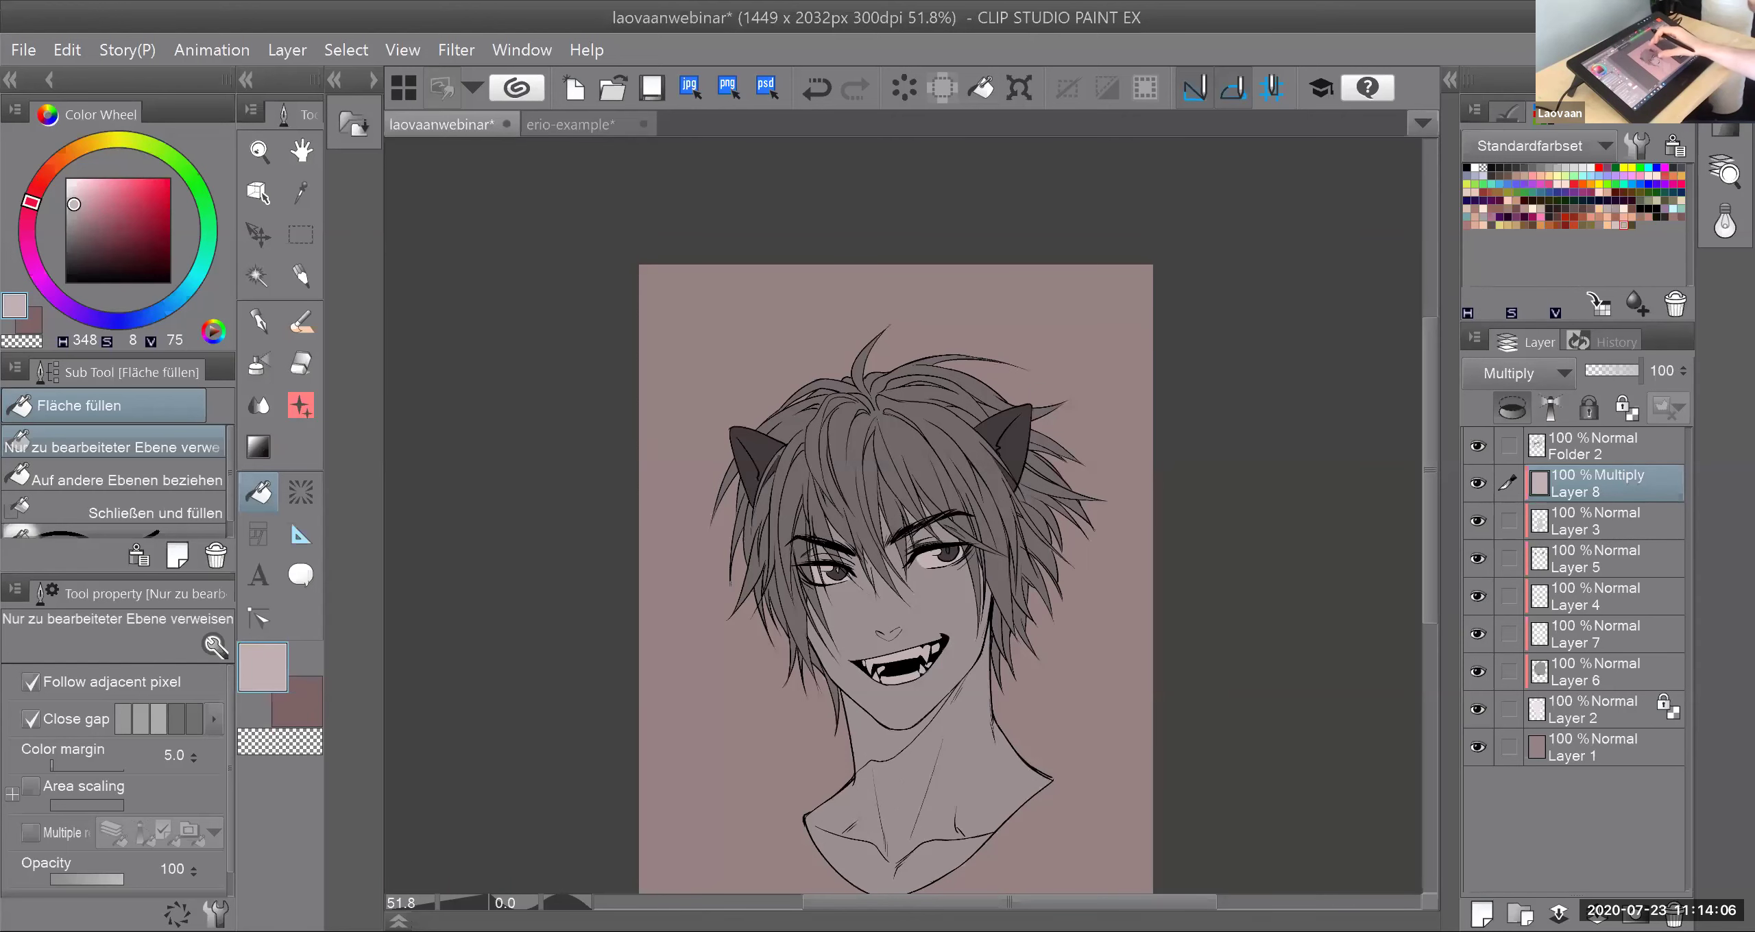
{"action": "left_click_drag", "start_coordinate": [905, 583], "coordinate": [921, 518]}
{"action": "scroll", "coordinate": [1004, 500], "scroll_direction": "up", "scroll_amount": 1}
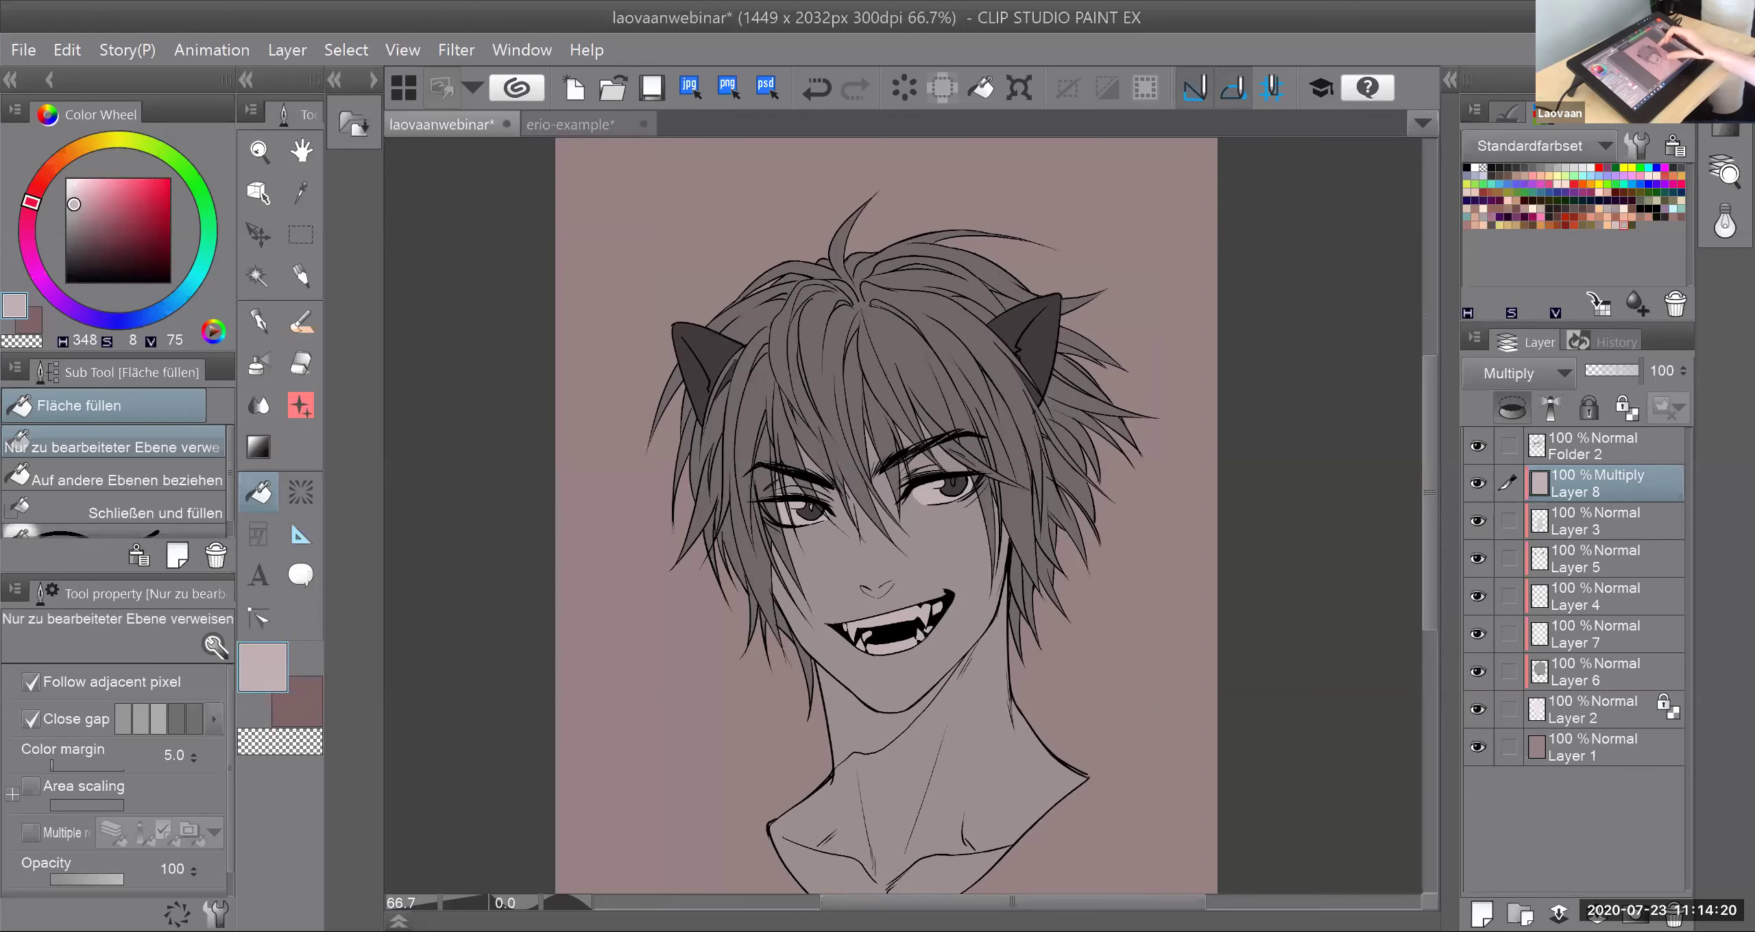
{"action": "scroll", "coordinate": [1085, 541], "scroll_direction": "down", "scroll_amount": 1}
{"action": "mouse_move", "coordinate": [919, 542]}
{"action": "left_mouse_down"}
{"action": "mouse_move", "coordinate": [918, 491]}
{"action": "mouse_move", "coordinate": [898, 520]}
{"action": "left_mouse_up"}
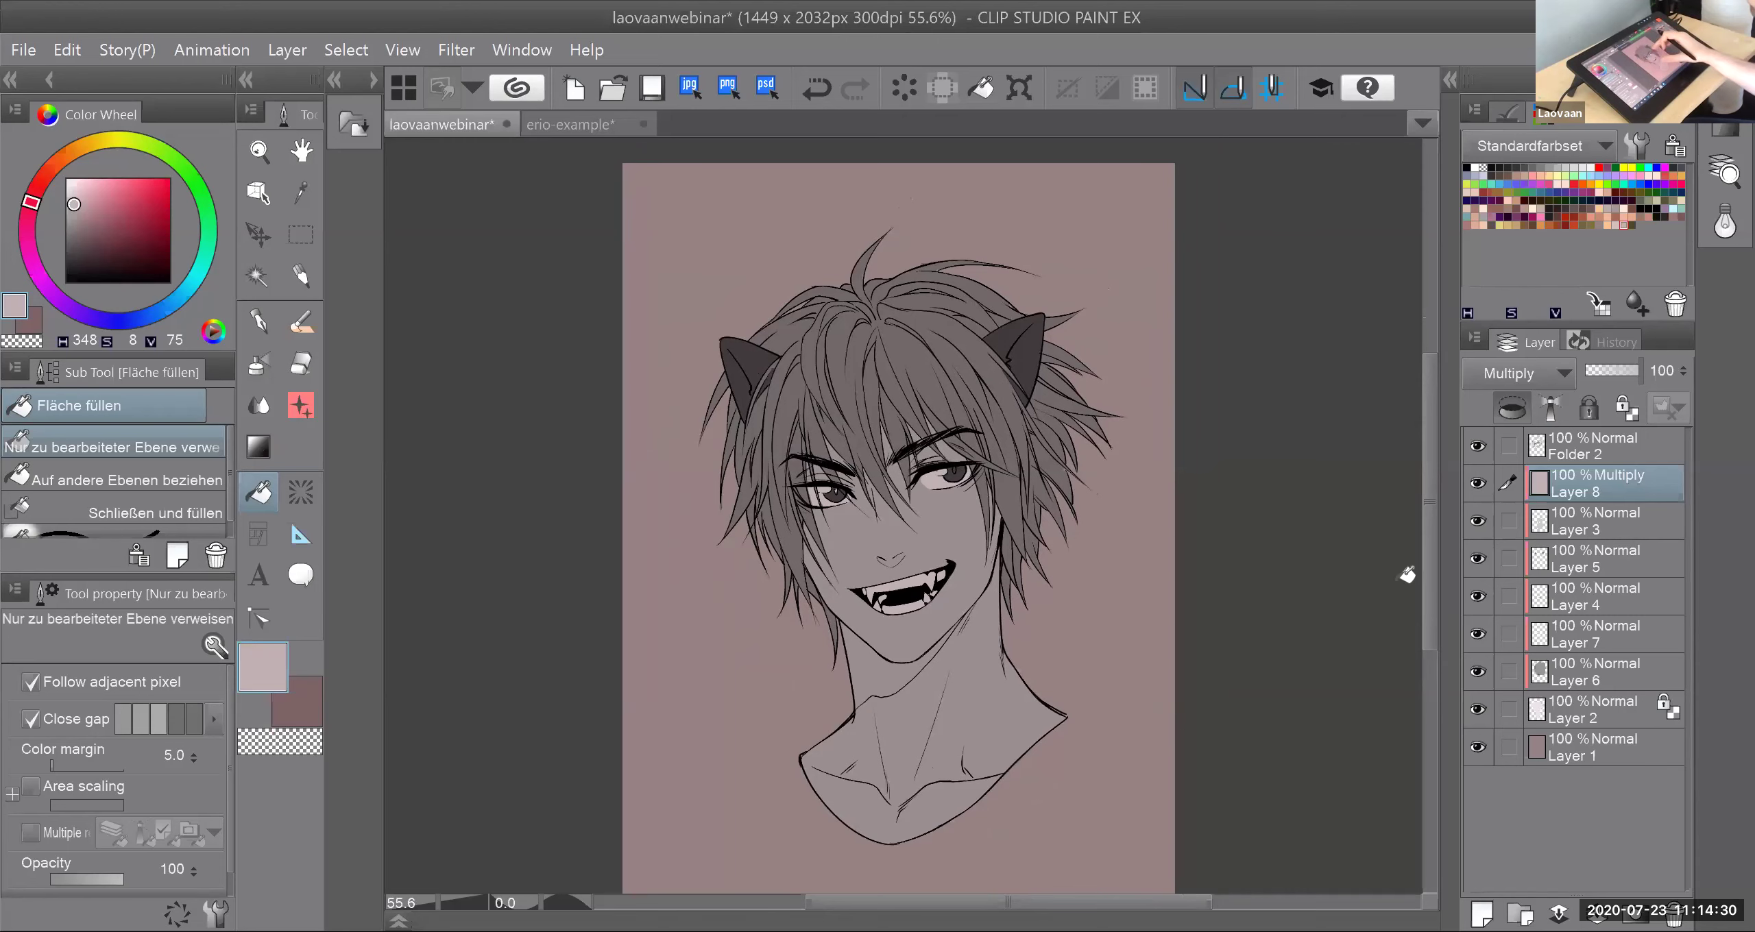
{"action": "scroll", "coordinate": [1012, 567], "scroll_direction": "up", "scroll_amount": 1}
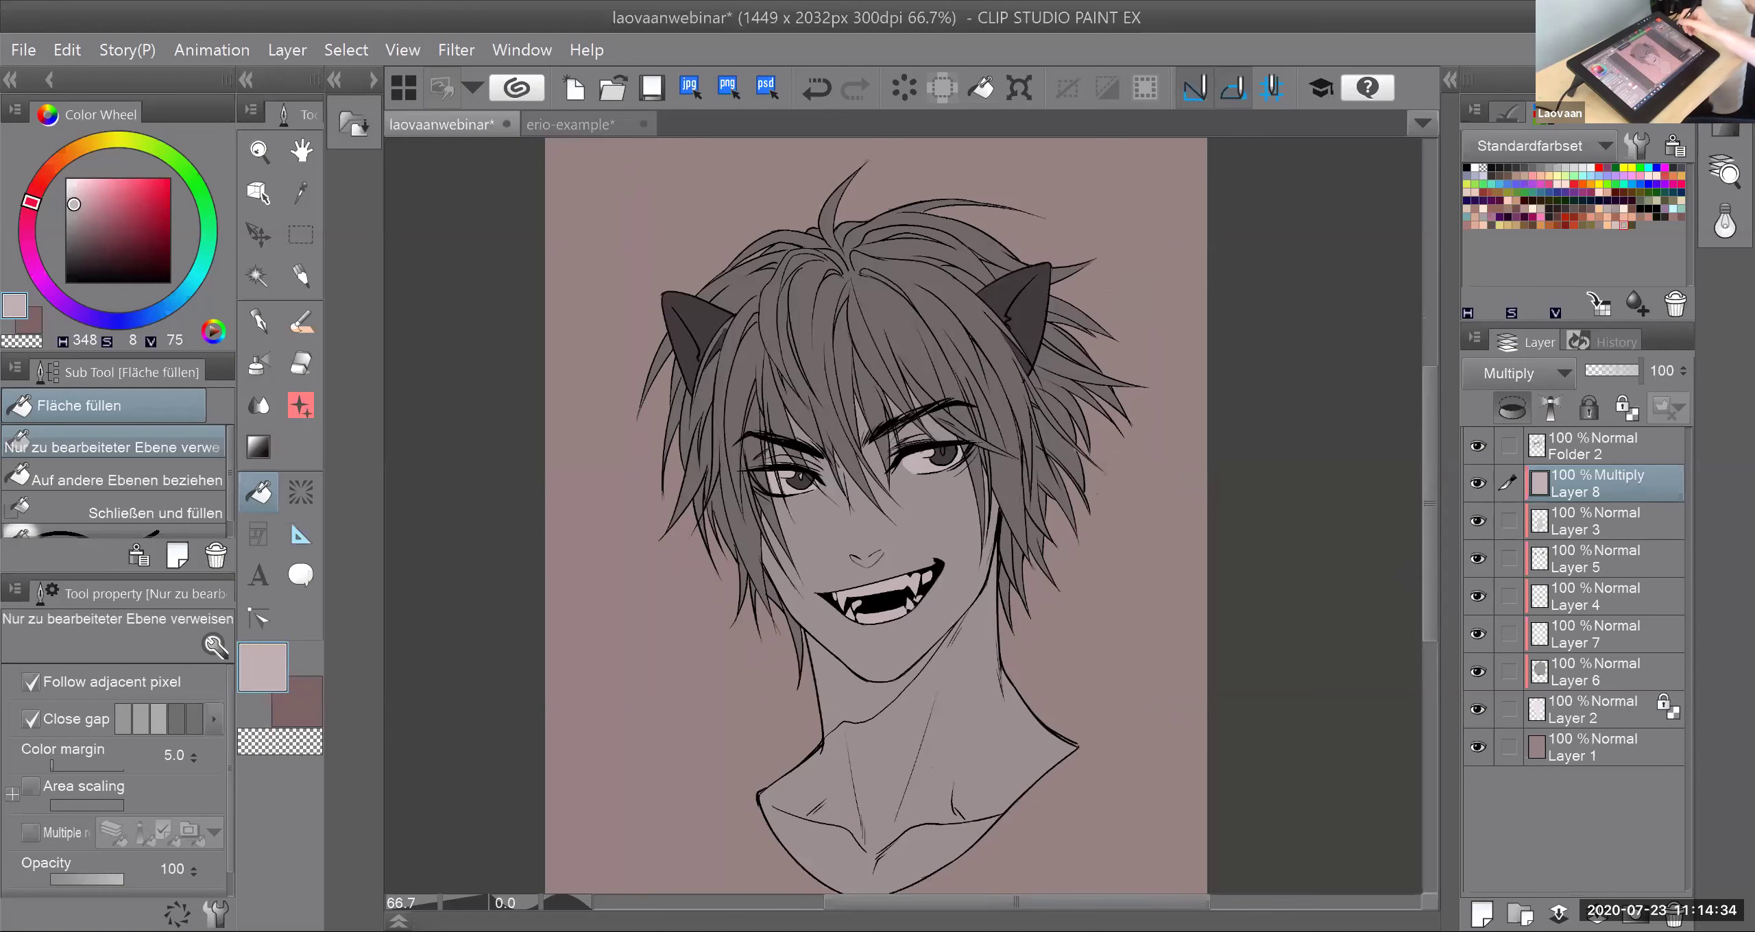
Step: Add a layer mask to the Multiply layer, Layer 8
{"action": "left_click", "coordinate": [1643, 890]}
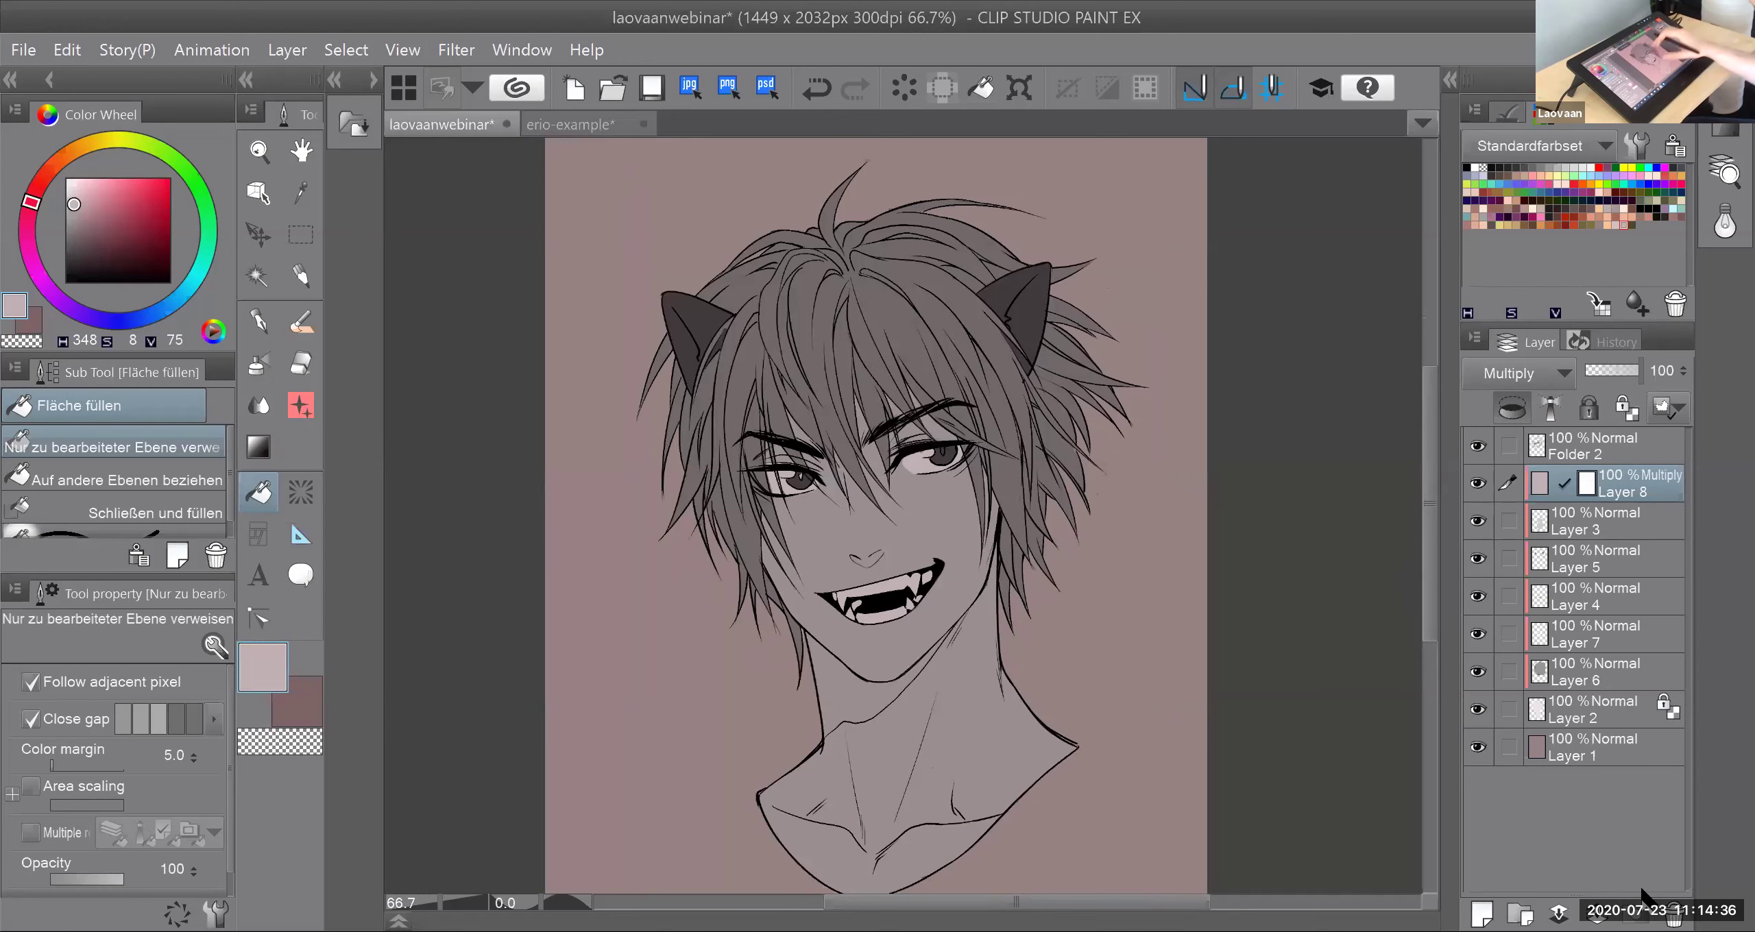
{"action": "left_click_drag", "start_coordinate": [891, 466], "coordinate": [921, 533]}
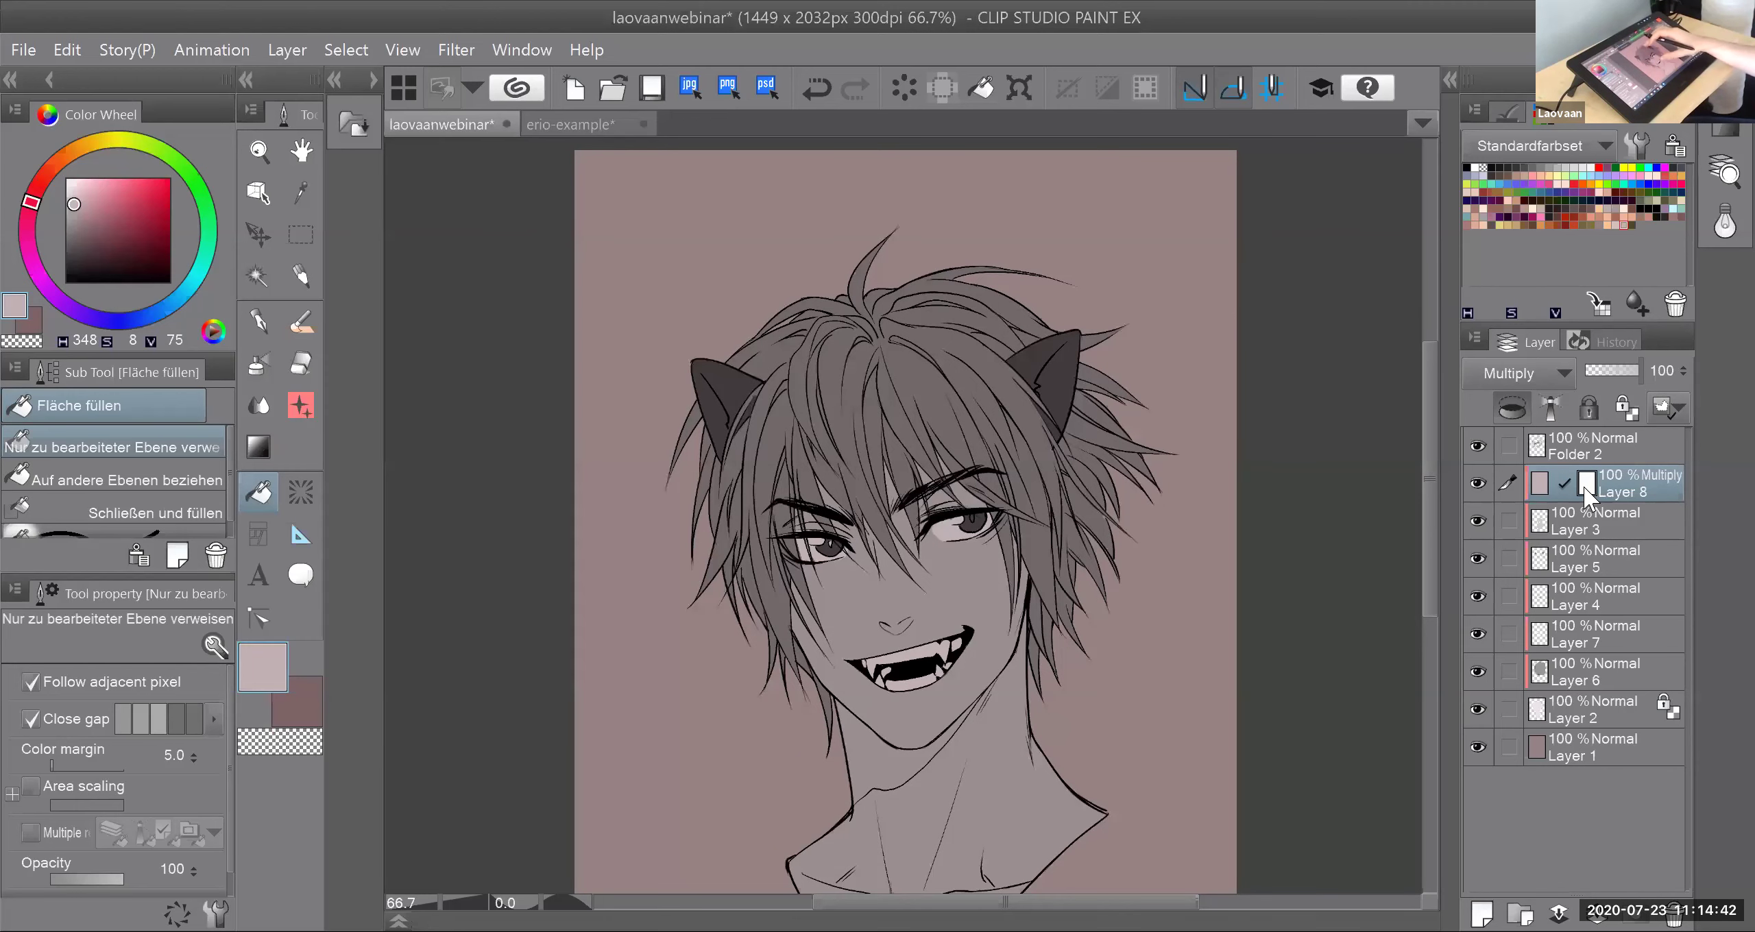
{"action": "scroll", "coordinate": [897, 257], "scroll_direction": "up", "scroll_amount": 2}
{"action": "left_click_drag", "start_coordinate": [905, 548], "coordinate": [905, 466]}
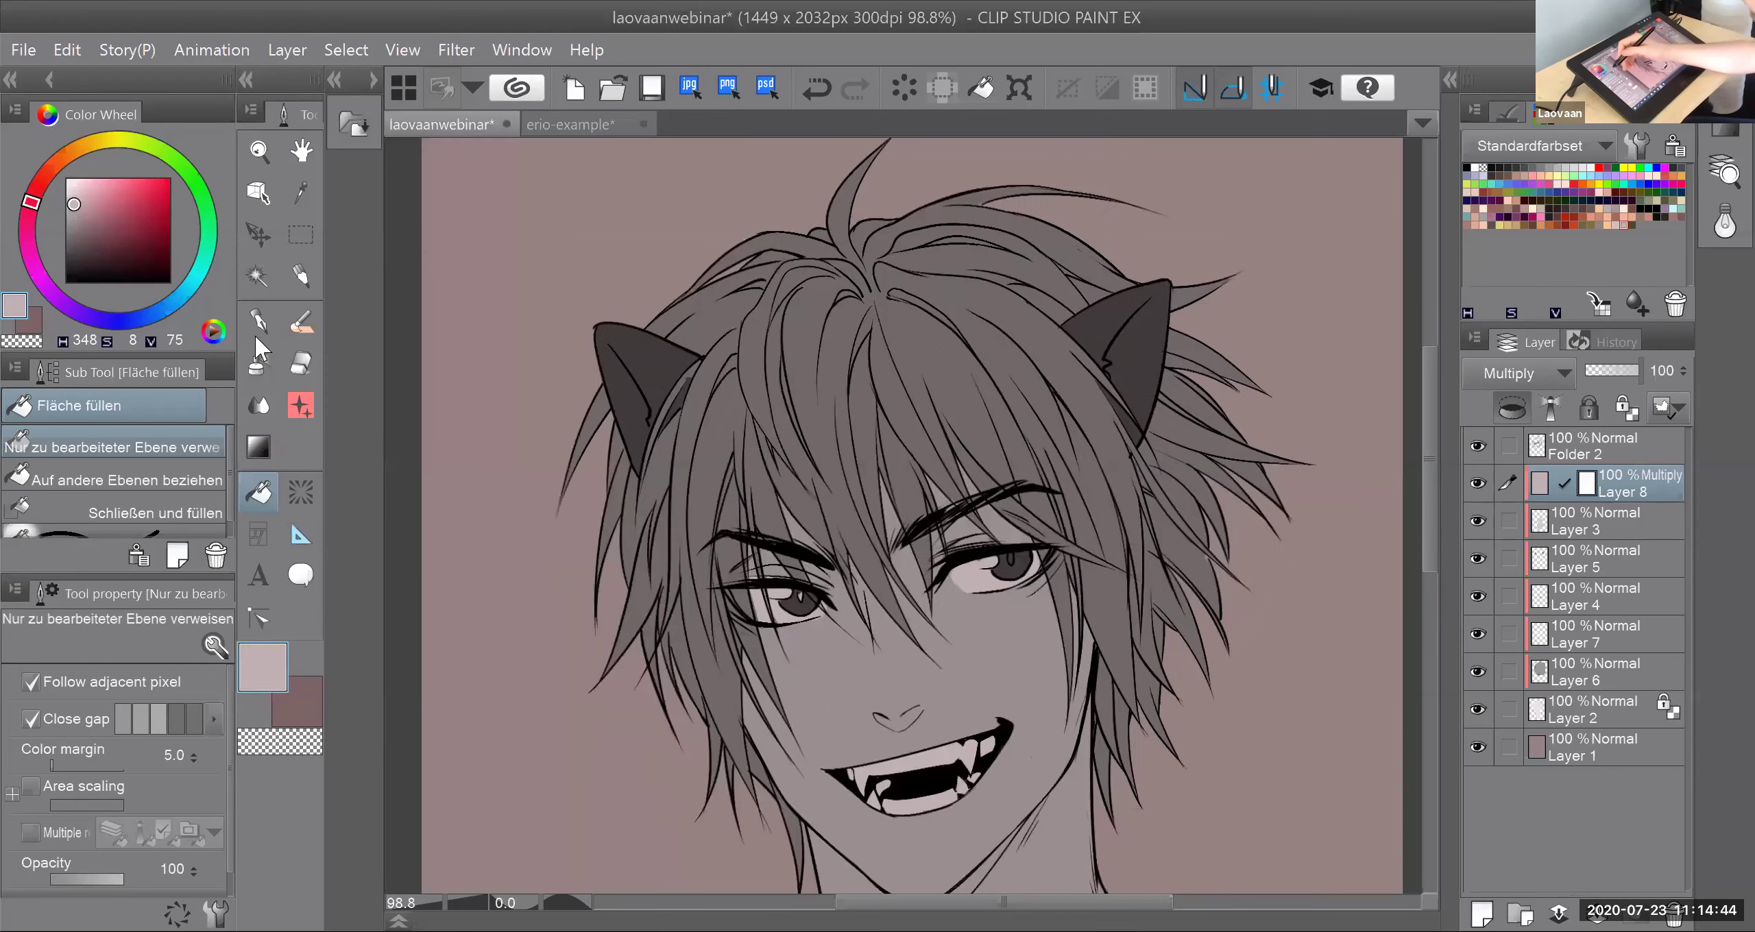
Step: Mask out the shadow over the crown and upper hair on Layer 8's mask with the soft Sanft airbrush in transparent colour
{"action": "key", "text": "p"}
{"action": "left_click", "coordinate": [292, 742]}
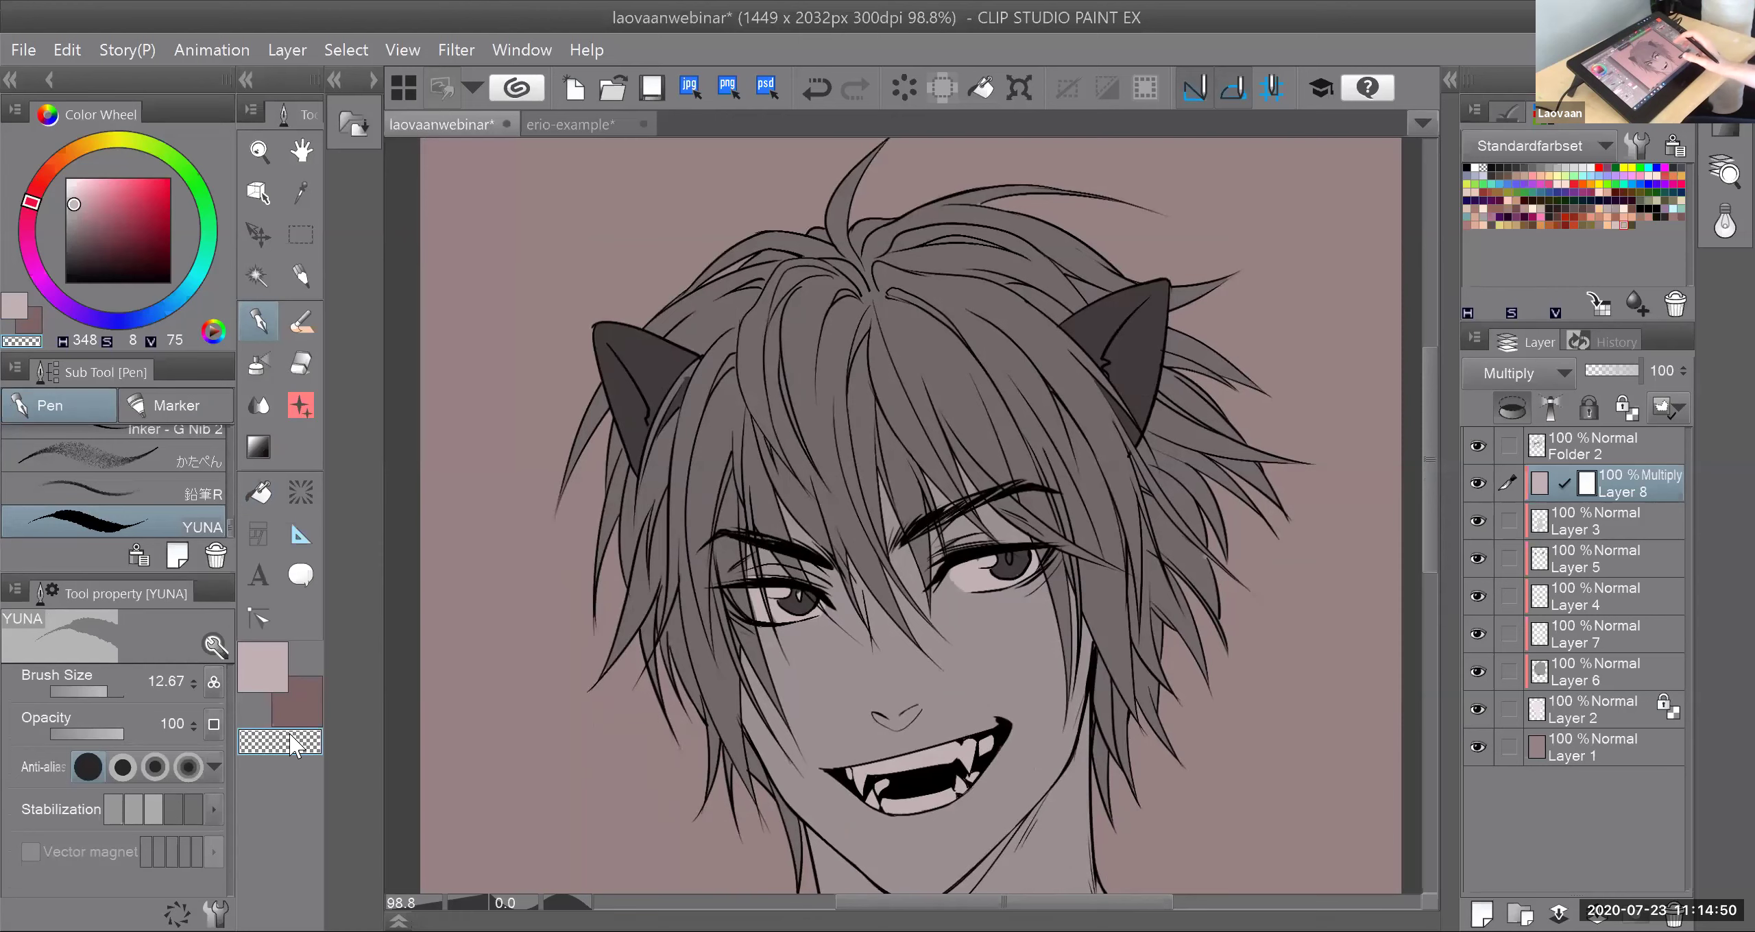
{"action": "scroll", "coordinate": [911, 516], "scroll_direction": "down", "scroll_amount": 3}
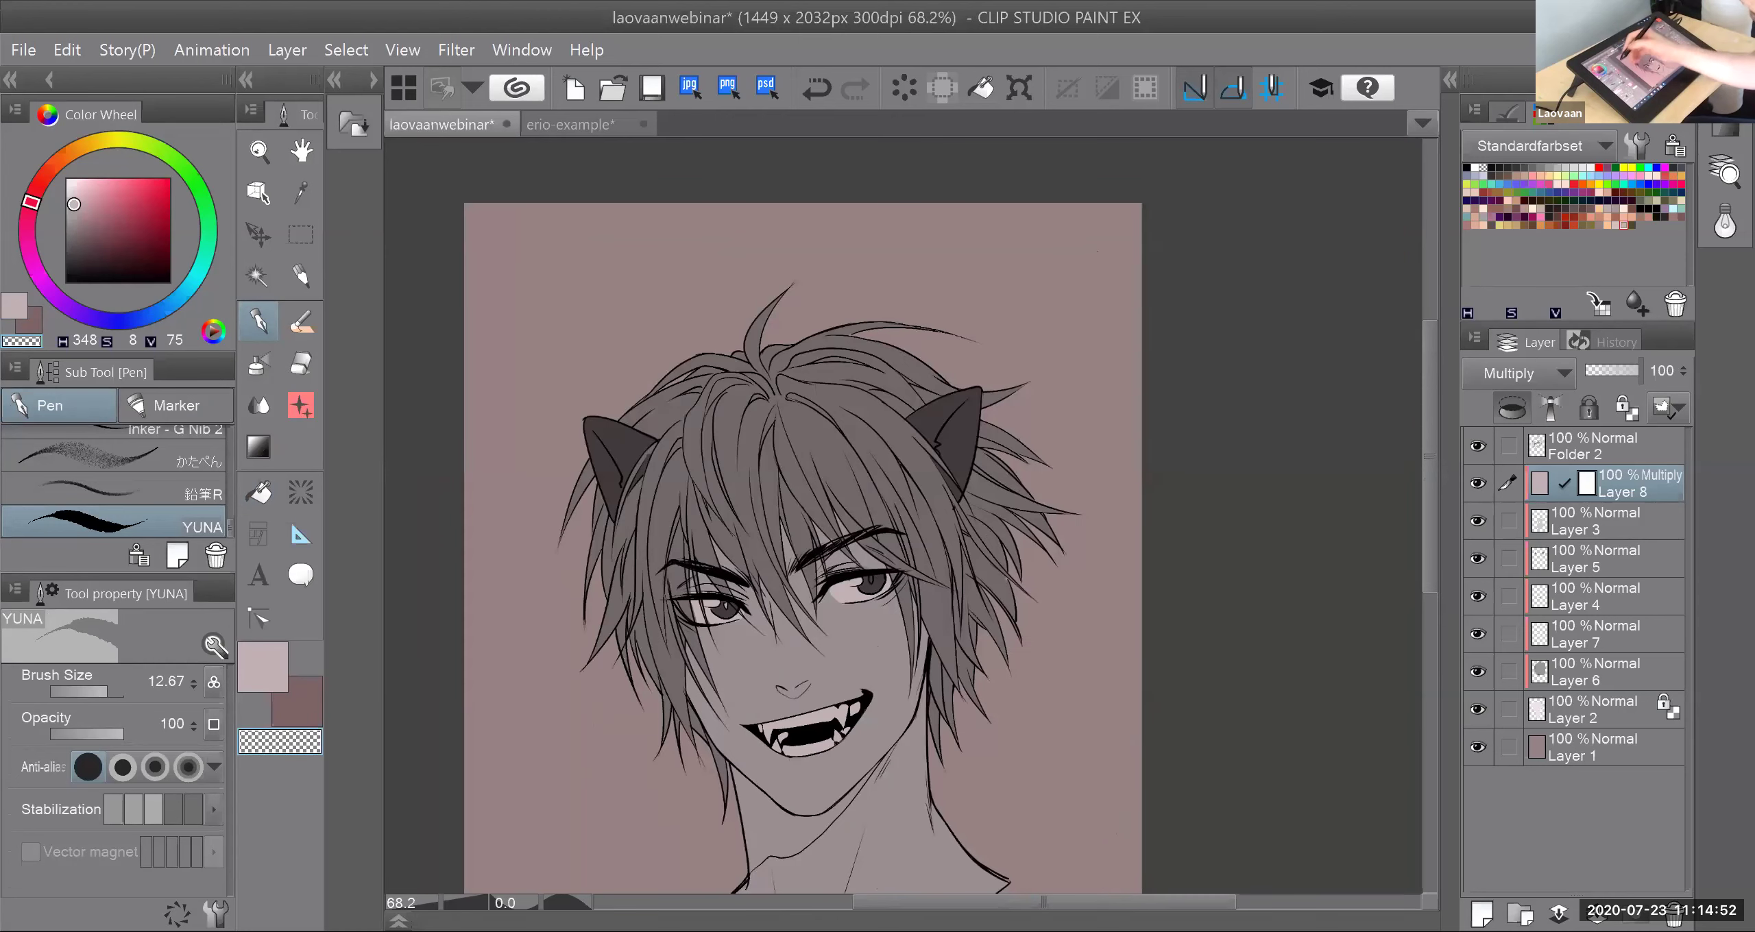
{"action": "left_click", "coordinate": [259, 364]}
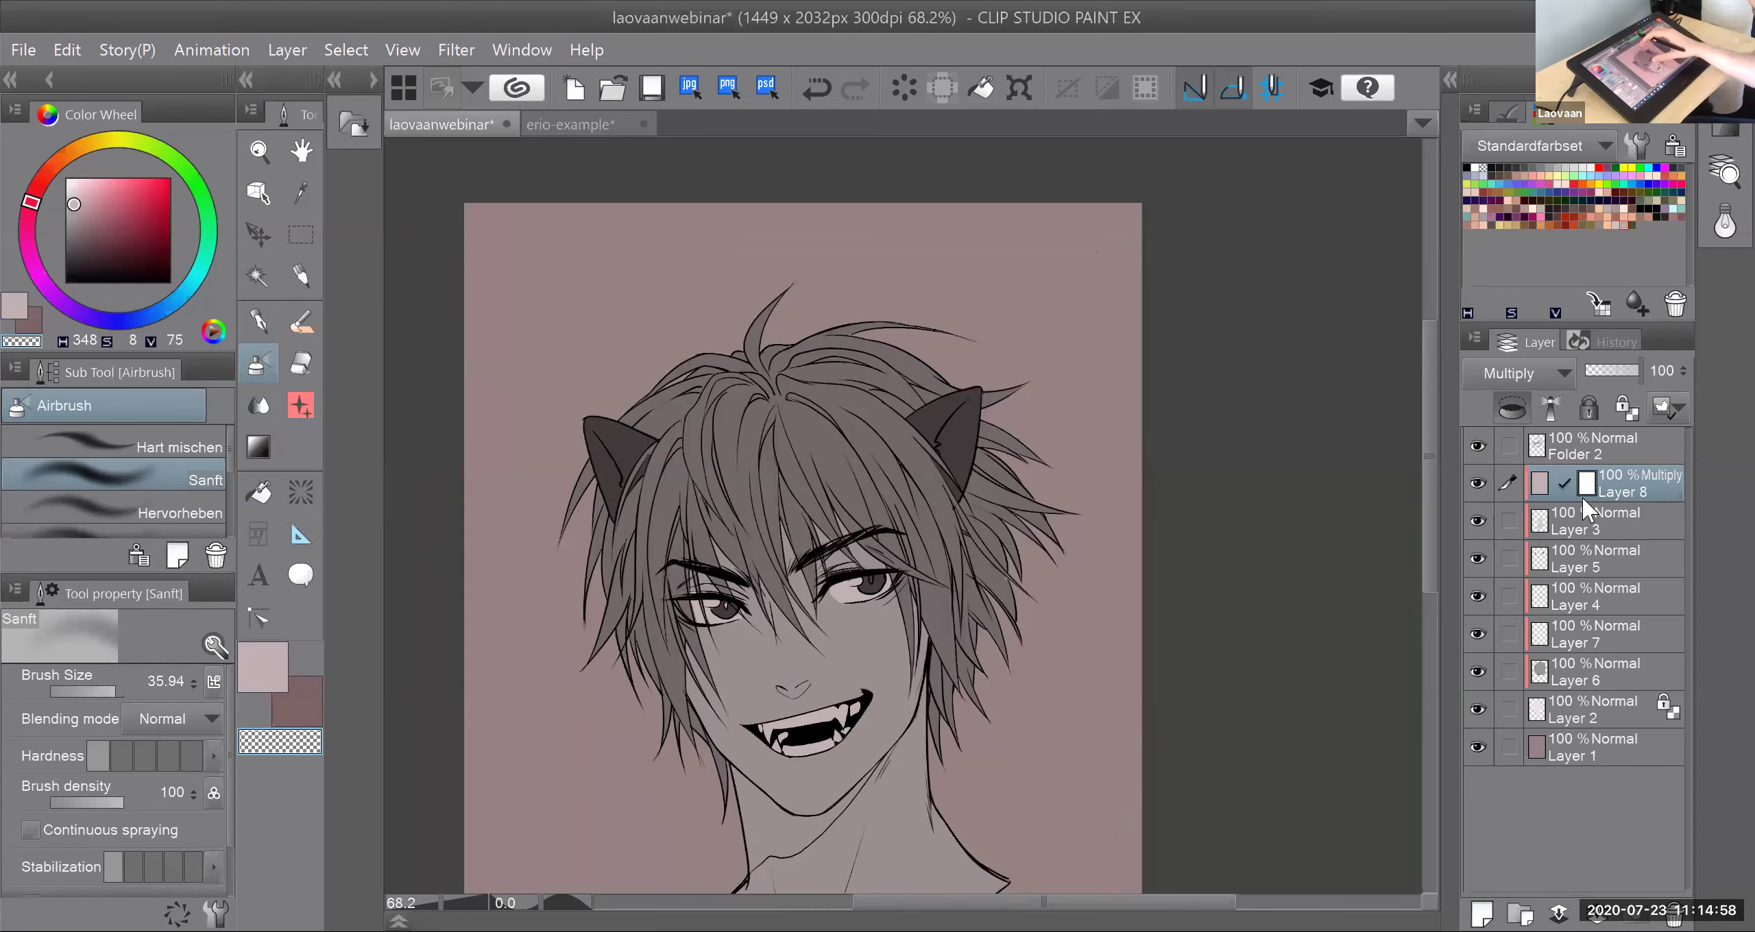
{"action": "left_click_drag", "start_coordinate": [1084, 263], "coordinate": [1098, 252]}
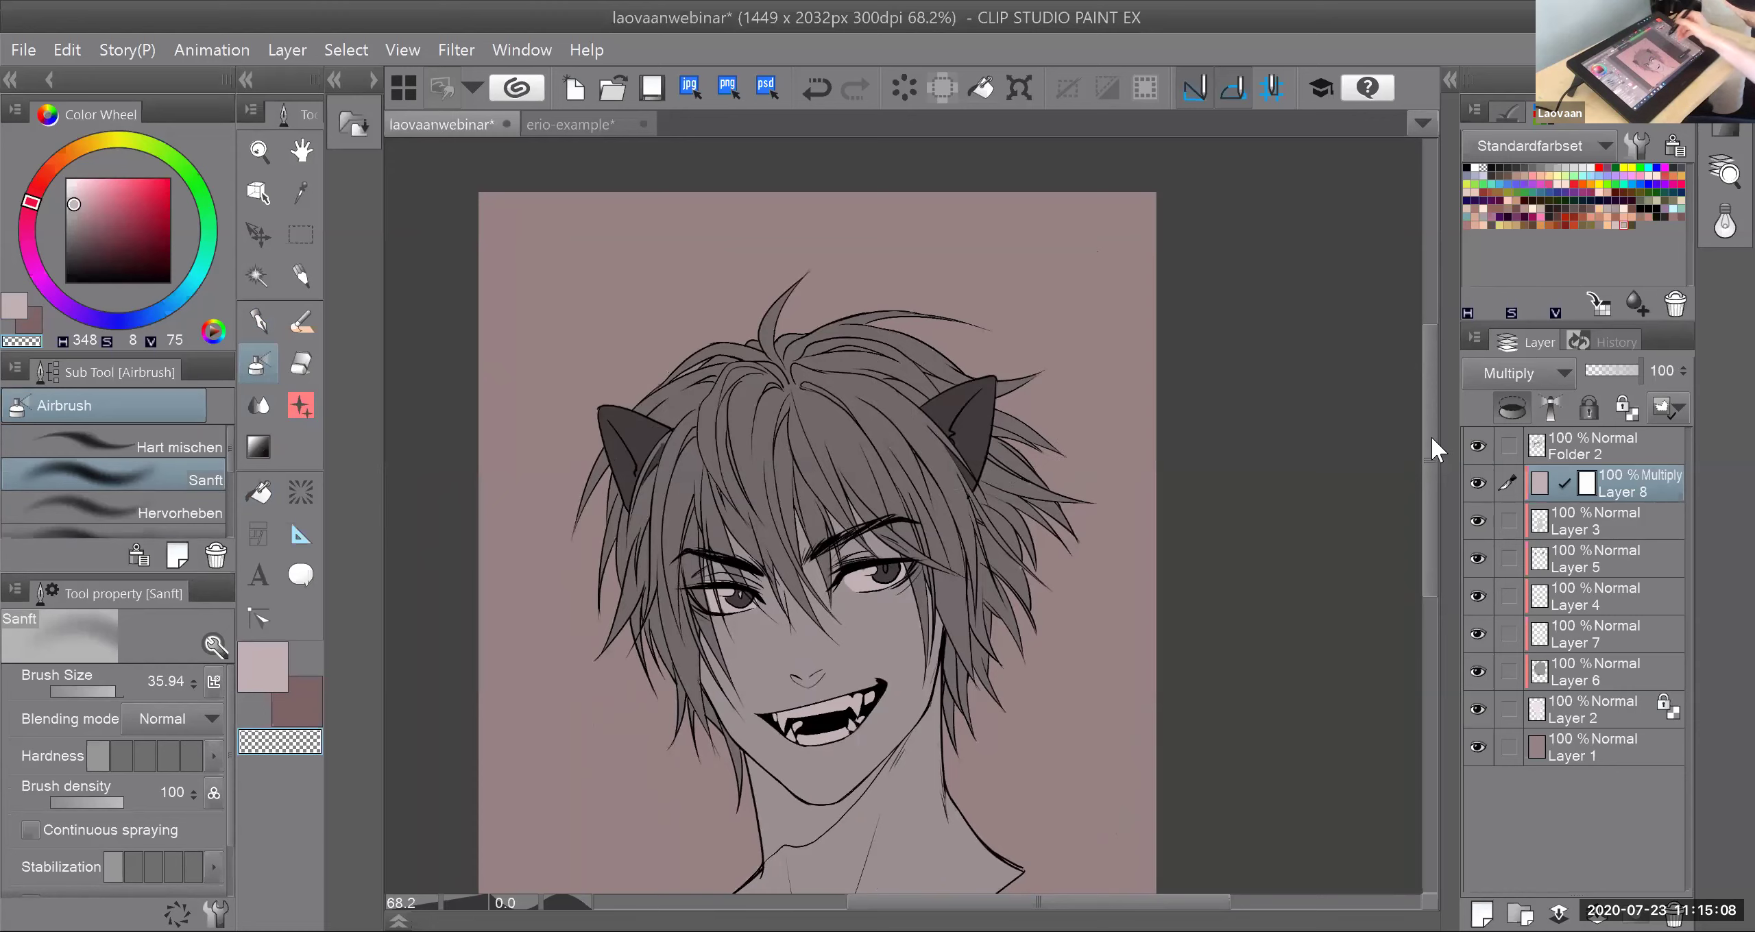
{"action": "left_click", "coordinate": [1588, 483]}
{"action": "mouse_move", "coordinate": [962, 358]}
{"action": "left_mouse_down"}
{"action": "mouse_move", "coordinate": [649, 345]}
{"action": "mouse_move", "coordinate": [746, 351]}
{"action": "mouse_move", "coordinate": [703, 338]}
{"action": "mouse_move", "coordinate": [787, 375]}
{"action": "mouse_move", "coordinate": [986, 316]}
{"action": "mouse_move", "coordinate": [870, 392]}
{"action": "mouse_move", "coordinate": [731, 368]}
{"action": "mouse_move", "coordinate": [960, 322]}
{"action": "left_mouse_up"}
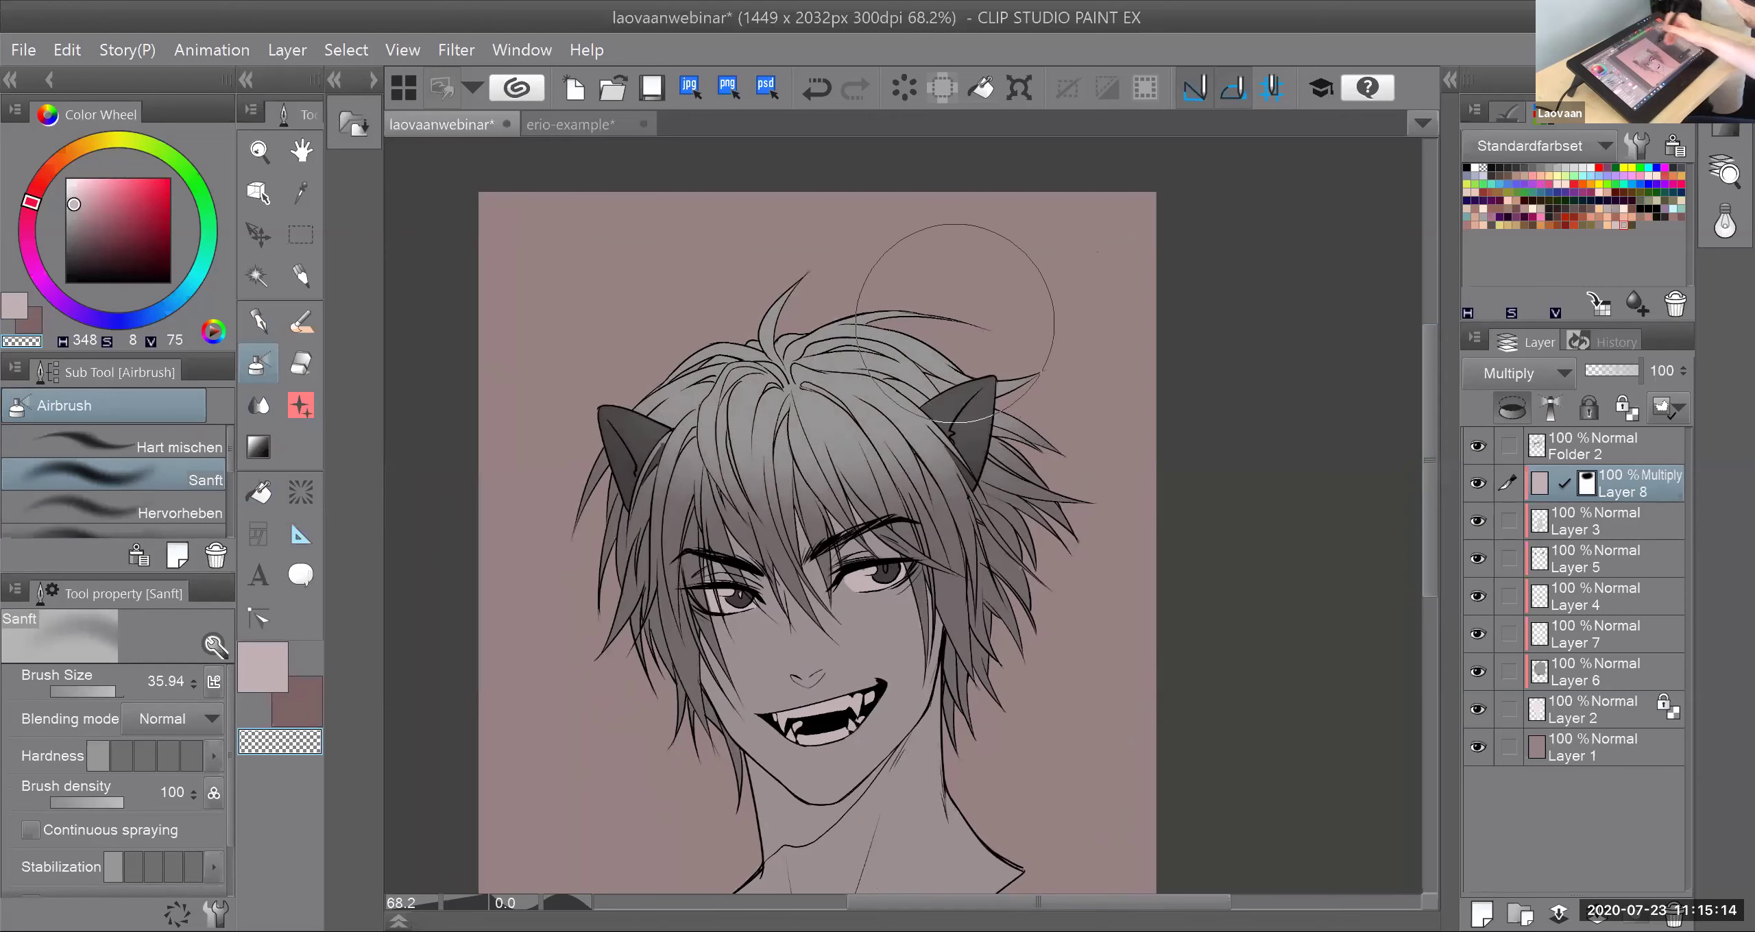
{"action": "mouse_move", "coordinate": [696, 495]}
{"action": "left_mouse_down"}
{"action": "mouse_move", "coordinate": [557, 418]}
{"action": "mouse_move", "coordinate": [776, 529]}
{"action": "left_mouse_up"}
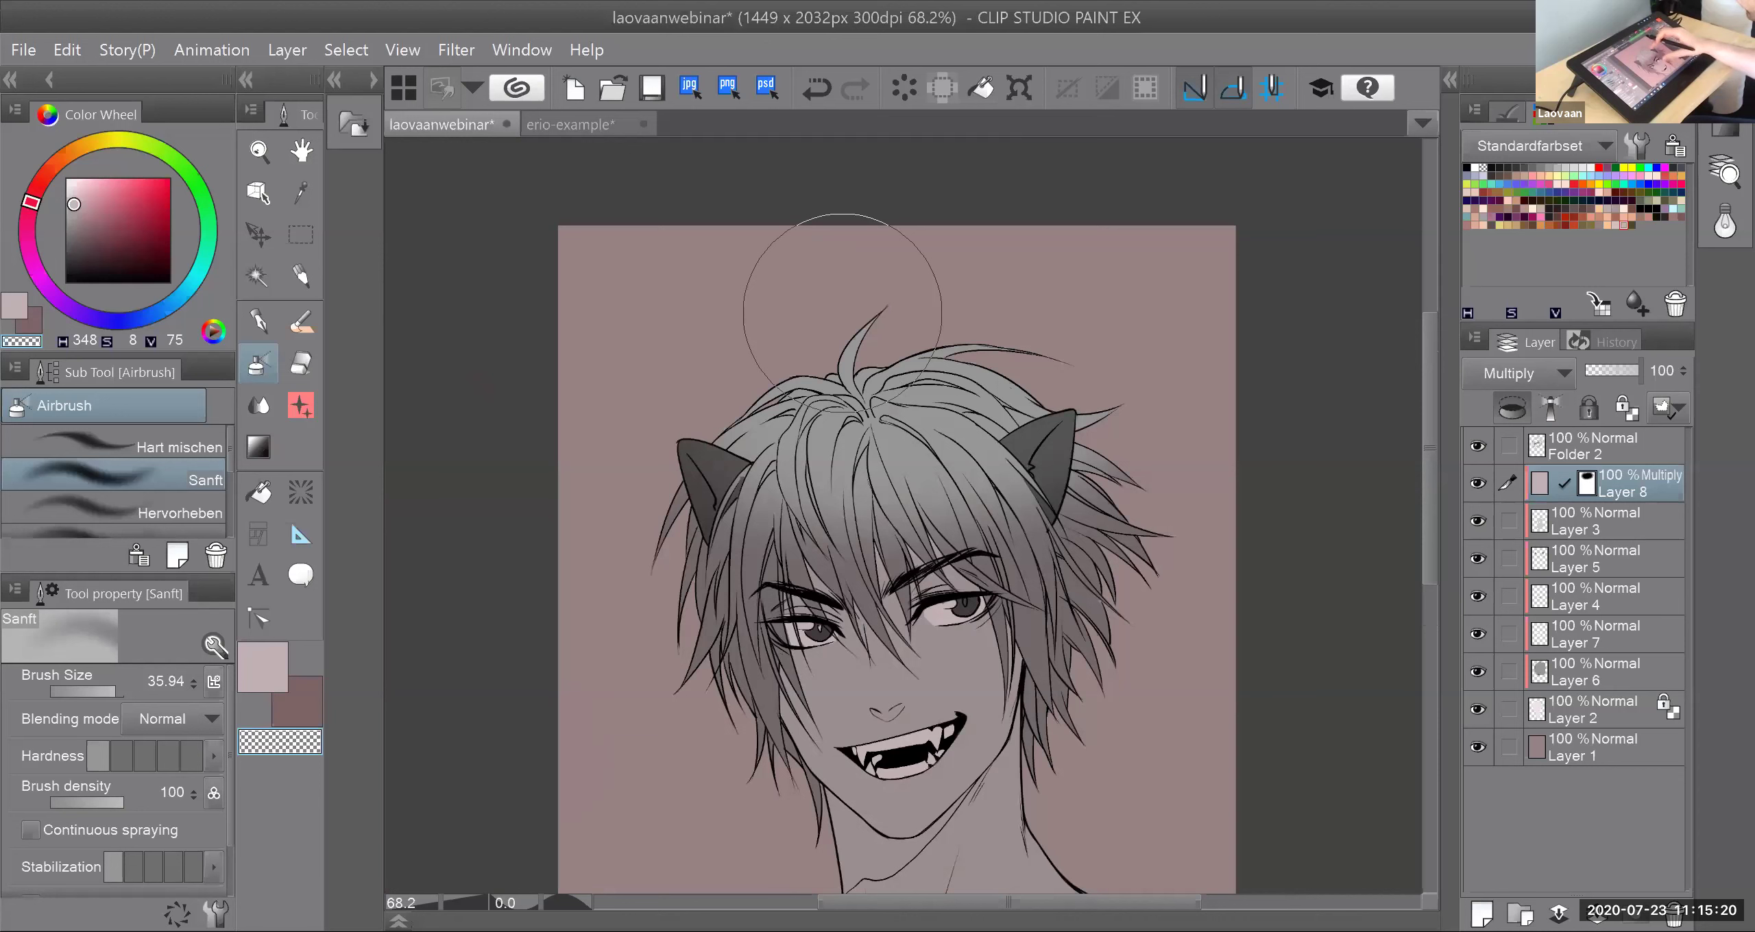
Step: Cut a light patch out of the shadow on the nose bridge with the YUNA pen and the G-Pen in transparent colour
{"action": "scroll", "coordinate": [843, 314], "scroll_direction": "down", "scroll_amount": 1}
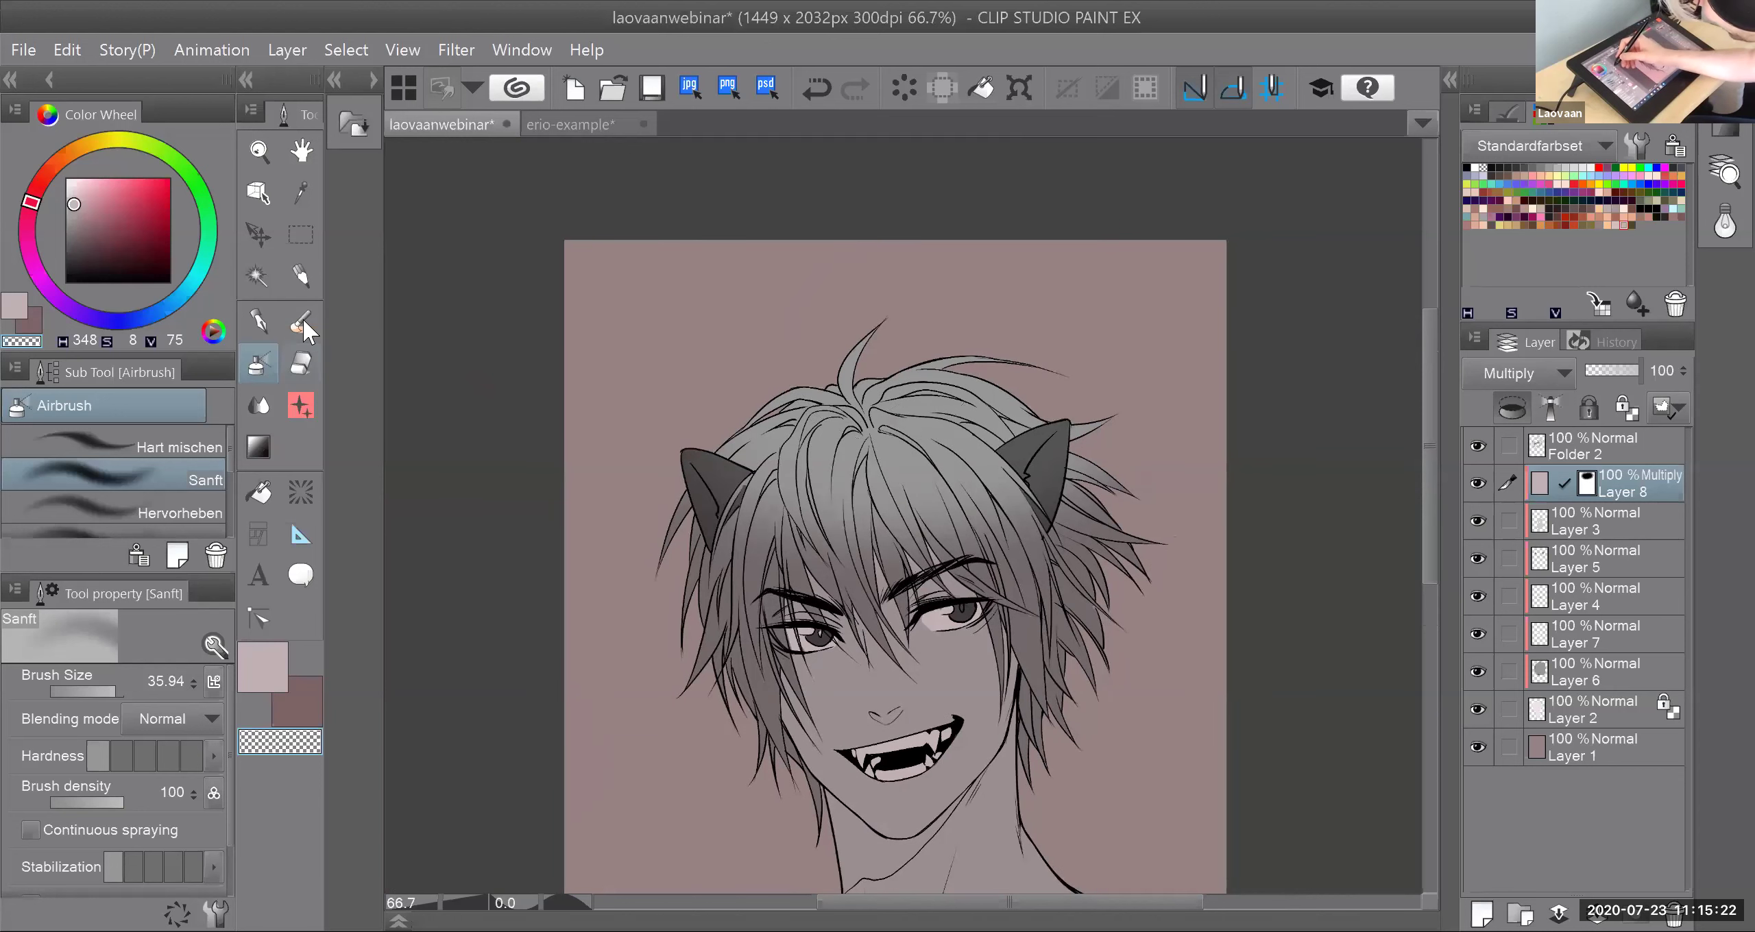
{"action": "key", "text": "p"}
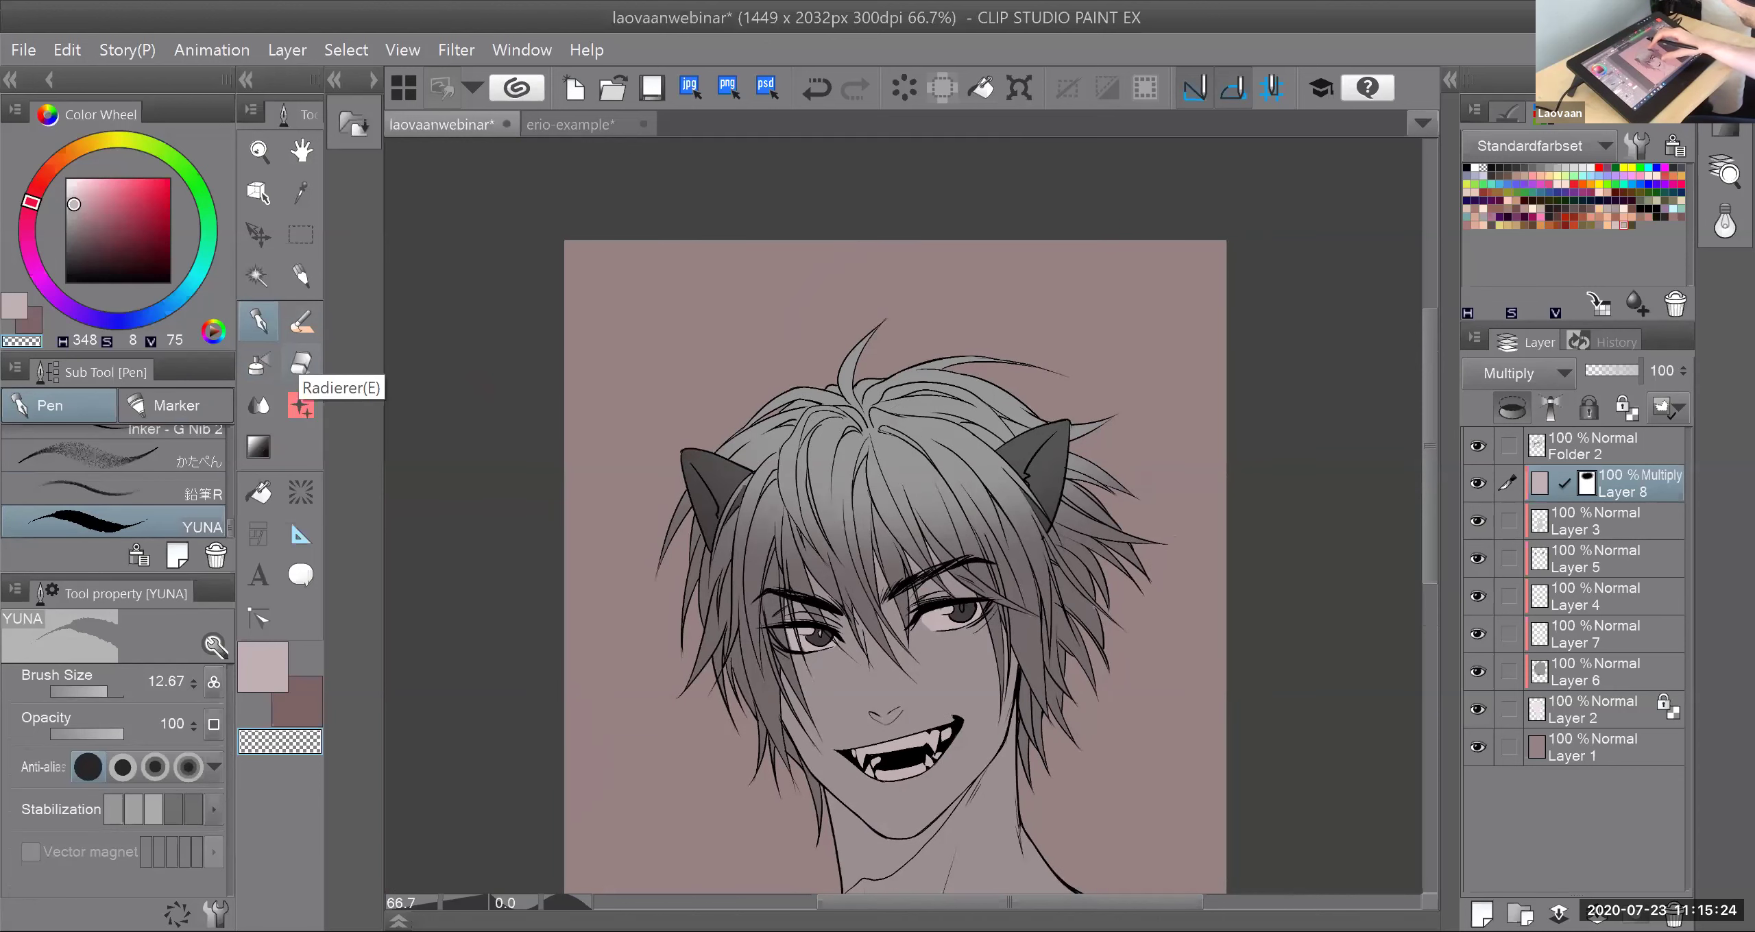
{"action": "left_click_drag", "start_coordinate": [896, 582], "coordinate": [868, 532]}
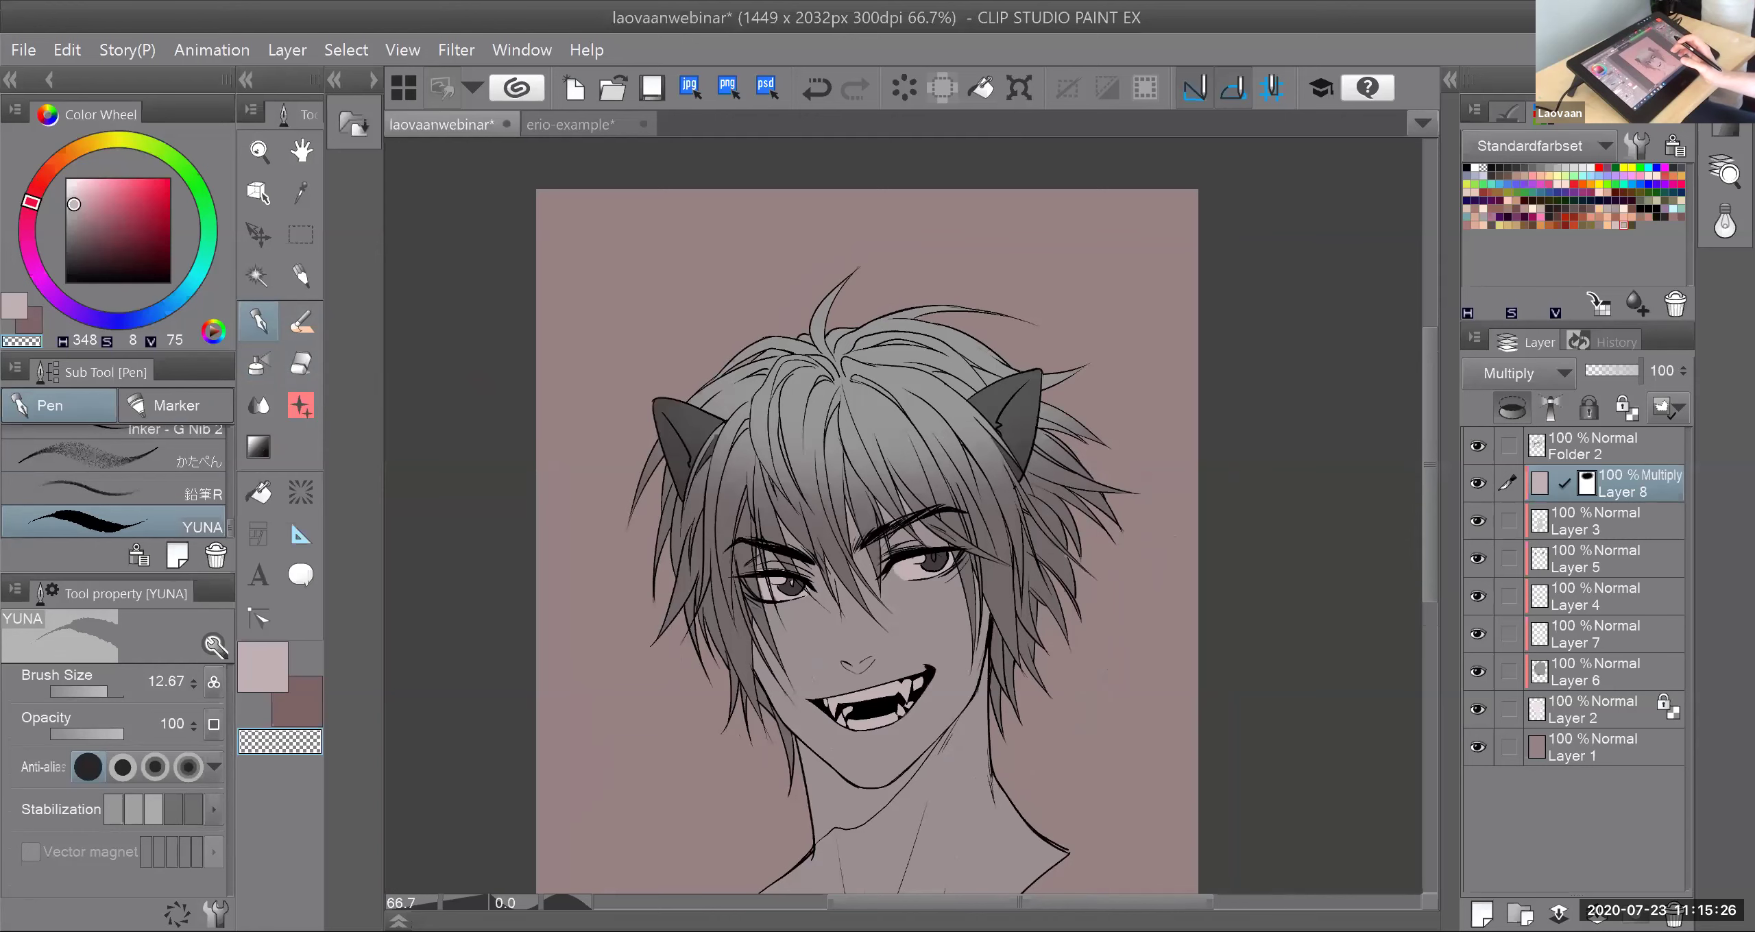
{"action": "scroll", "coordinate": [900, 539], "scroll_direction": "up", "scroll_amount": 2}
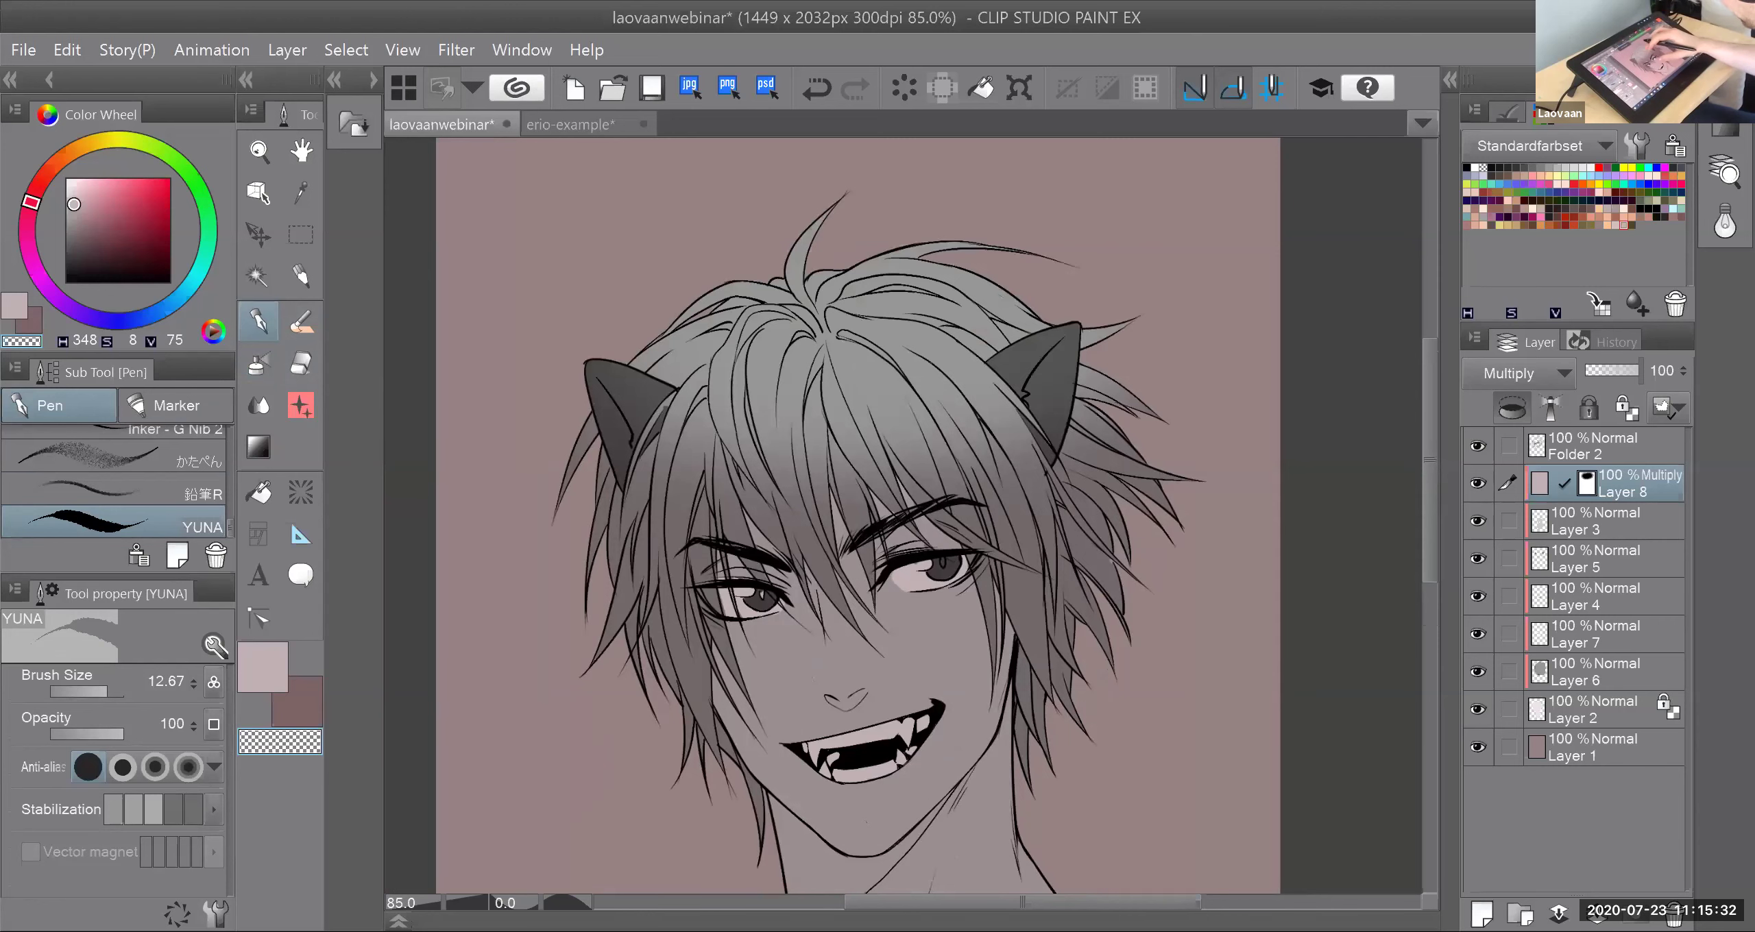
{"action": "left_click_drag", "start_coordinate": [900, 539], "coordinate": [914, 485]}
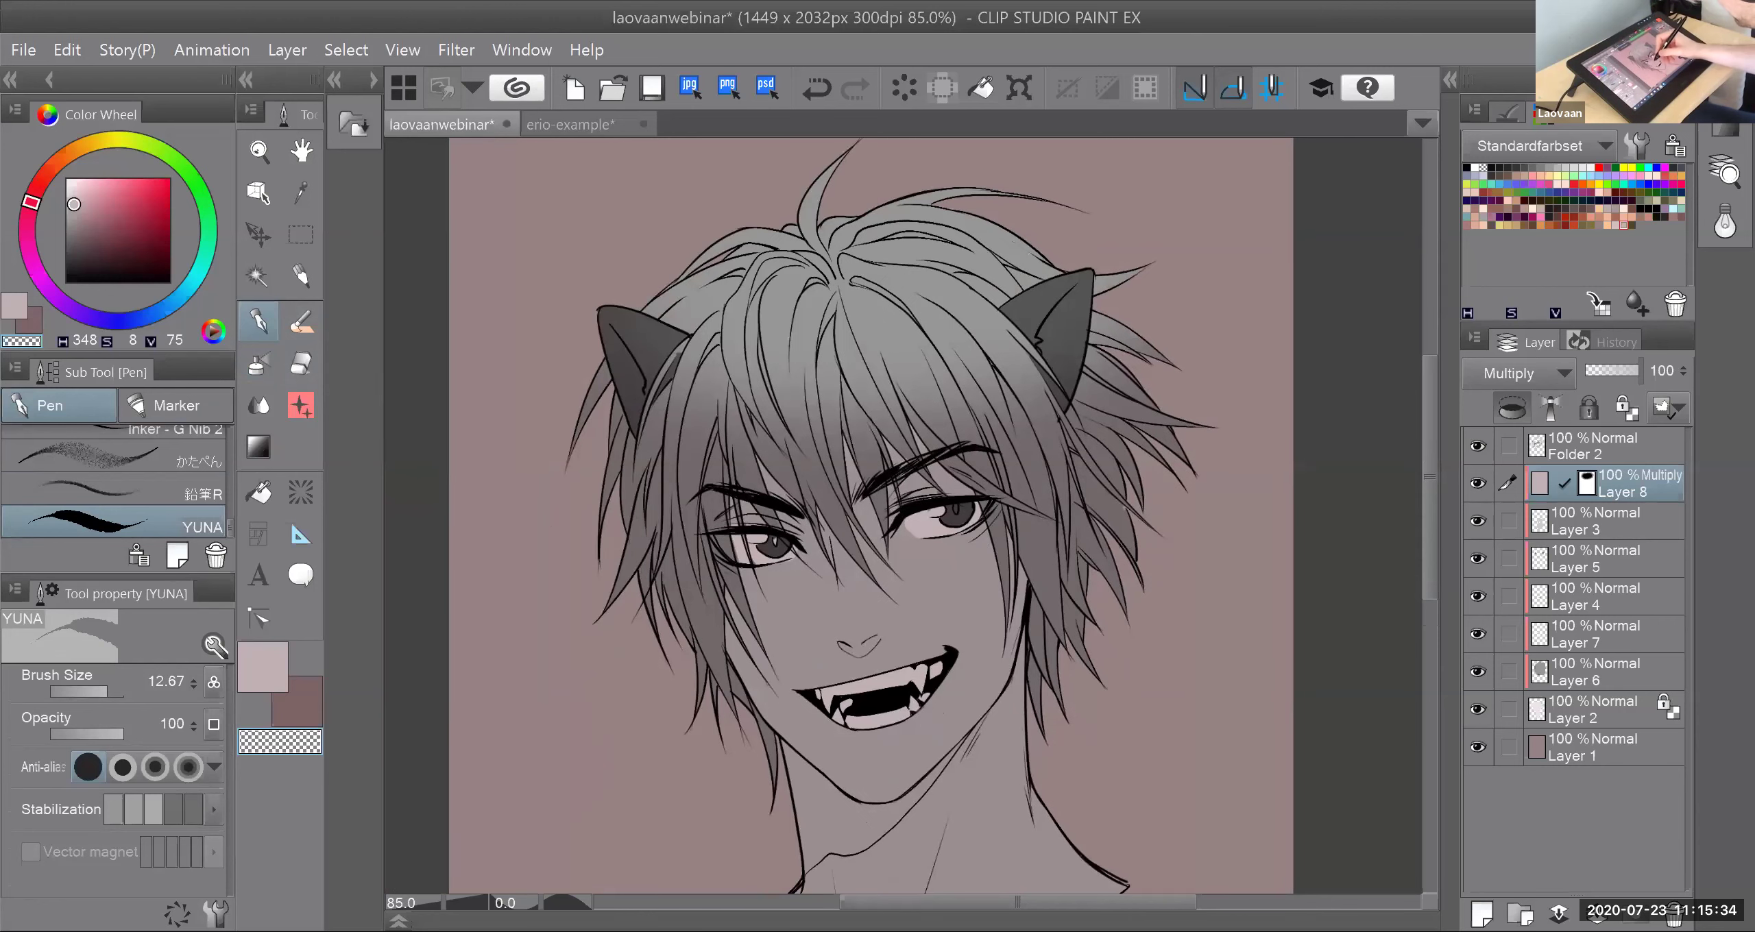
{"action": "left_click_drag", "start_coordinate": [847, 598], "coordinate": [844, 619]}
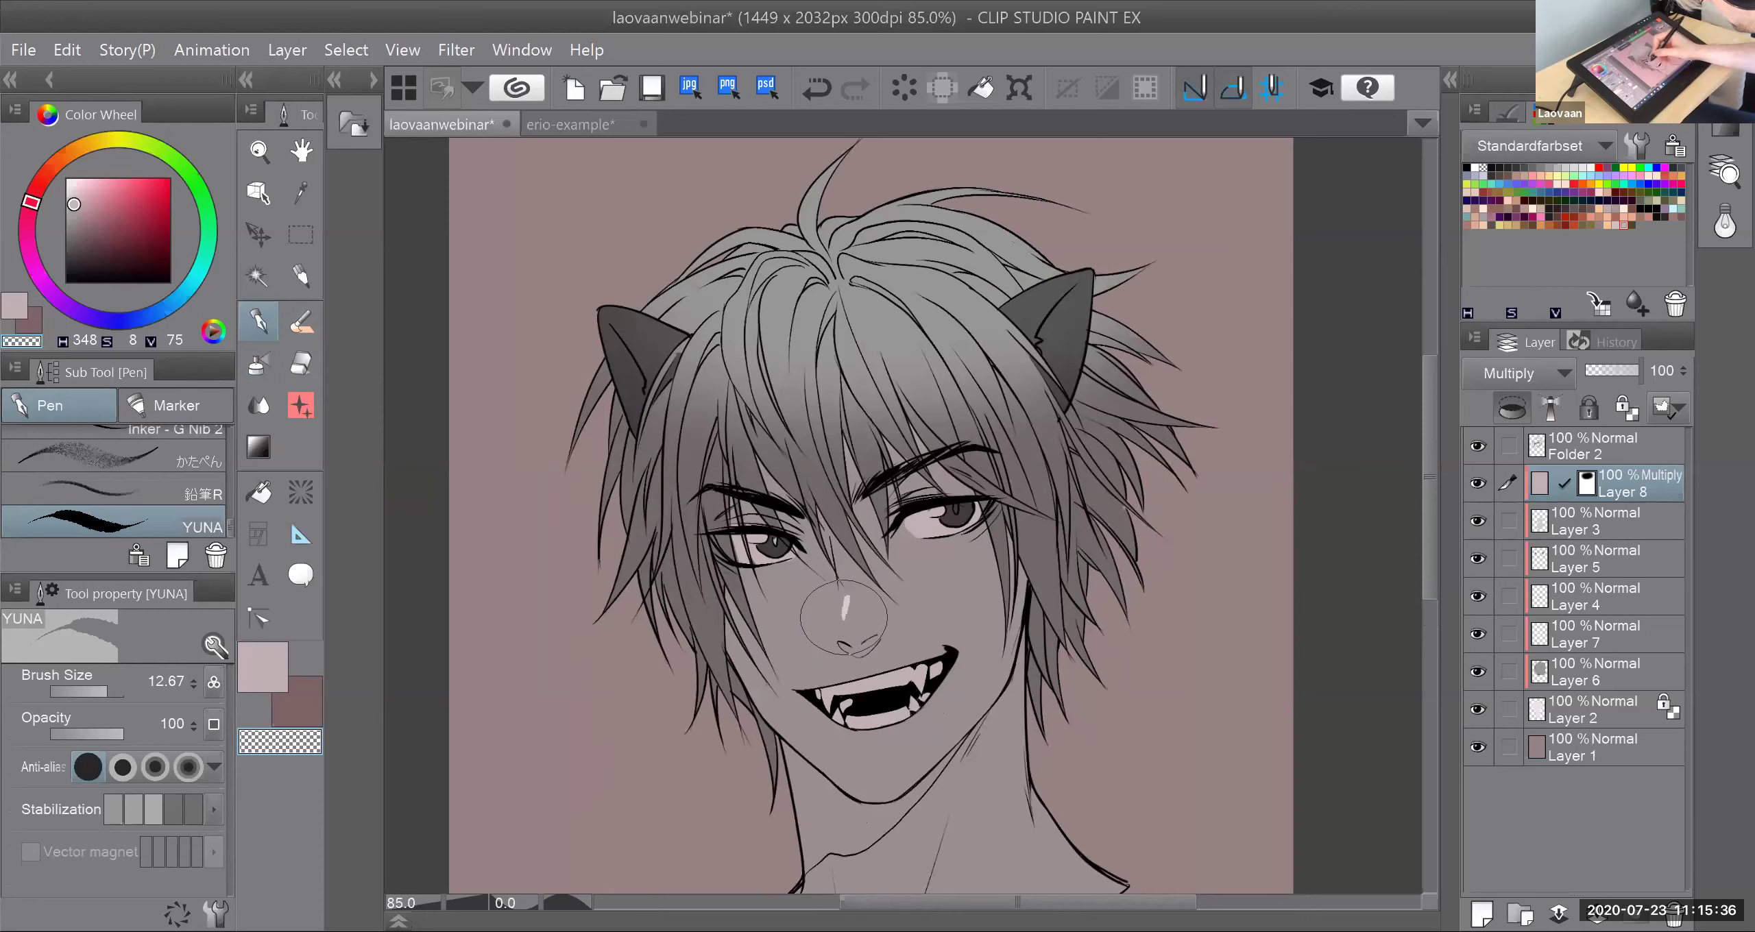
{"action": "scroll", "coordinate": [200, 444], "scroll_direction": "up", "scroll_amount": 3}
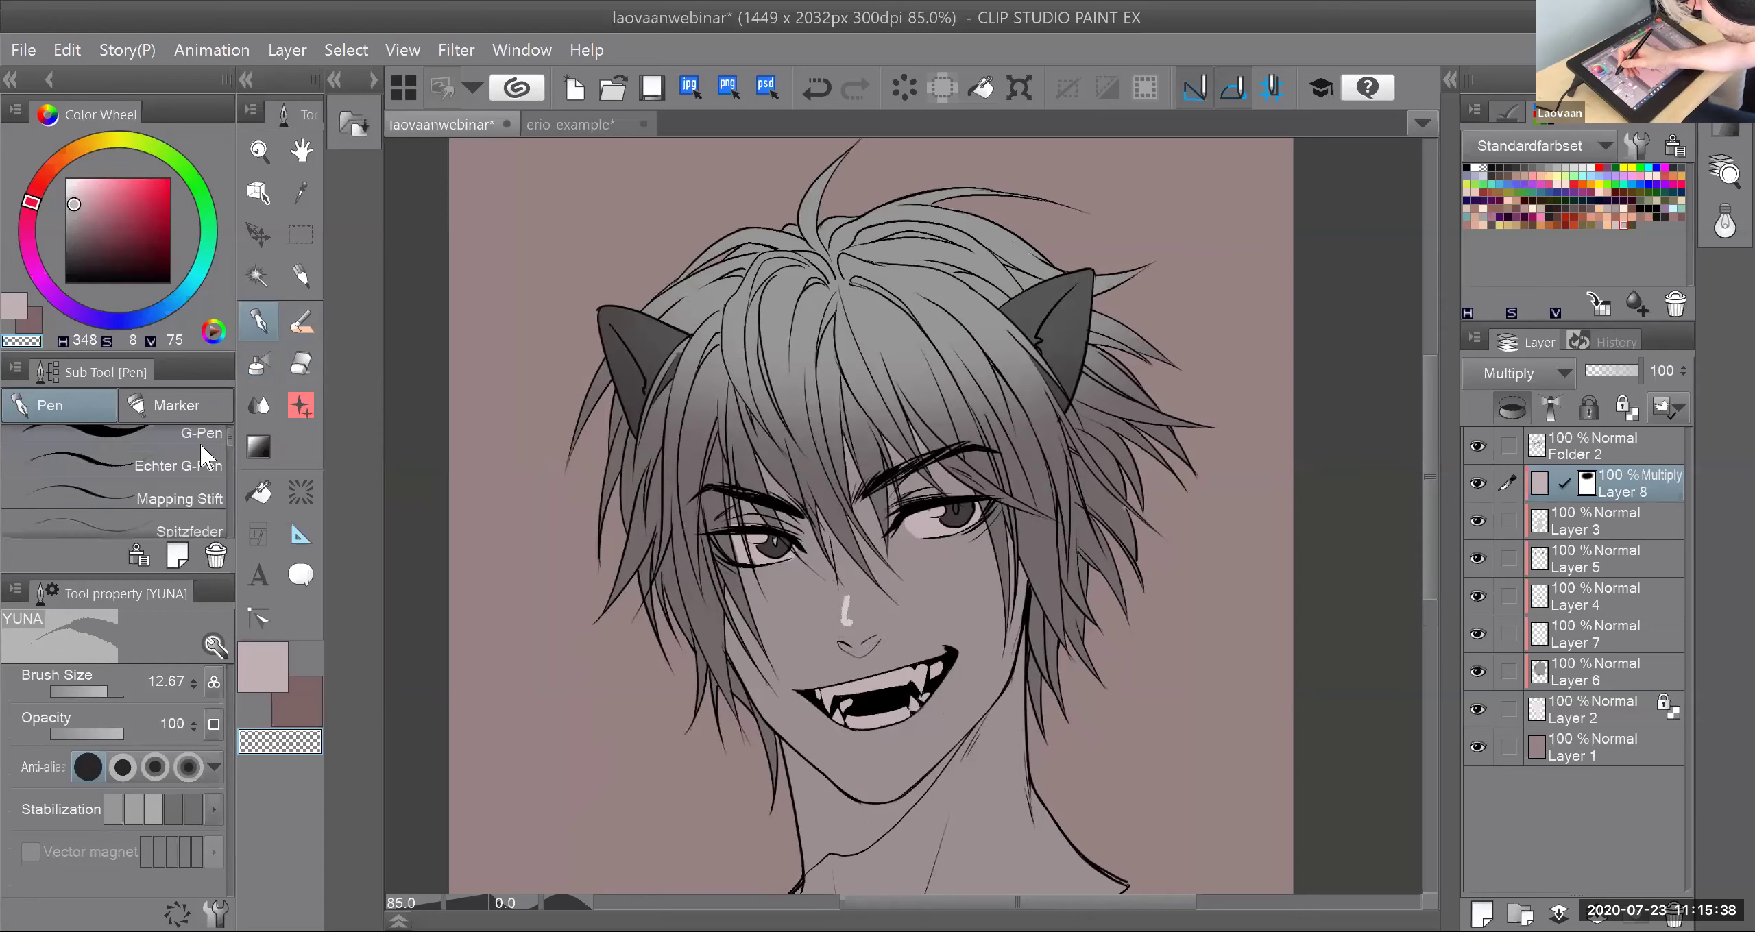
{"action": "left_click", "coordinate": [218, 438]}
{"action": "left_click_drag", "start_coordinate": [847, 598], "coordinate": [871, 617]}
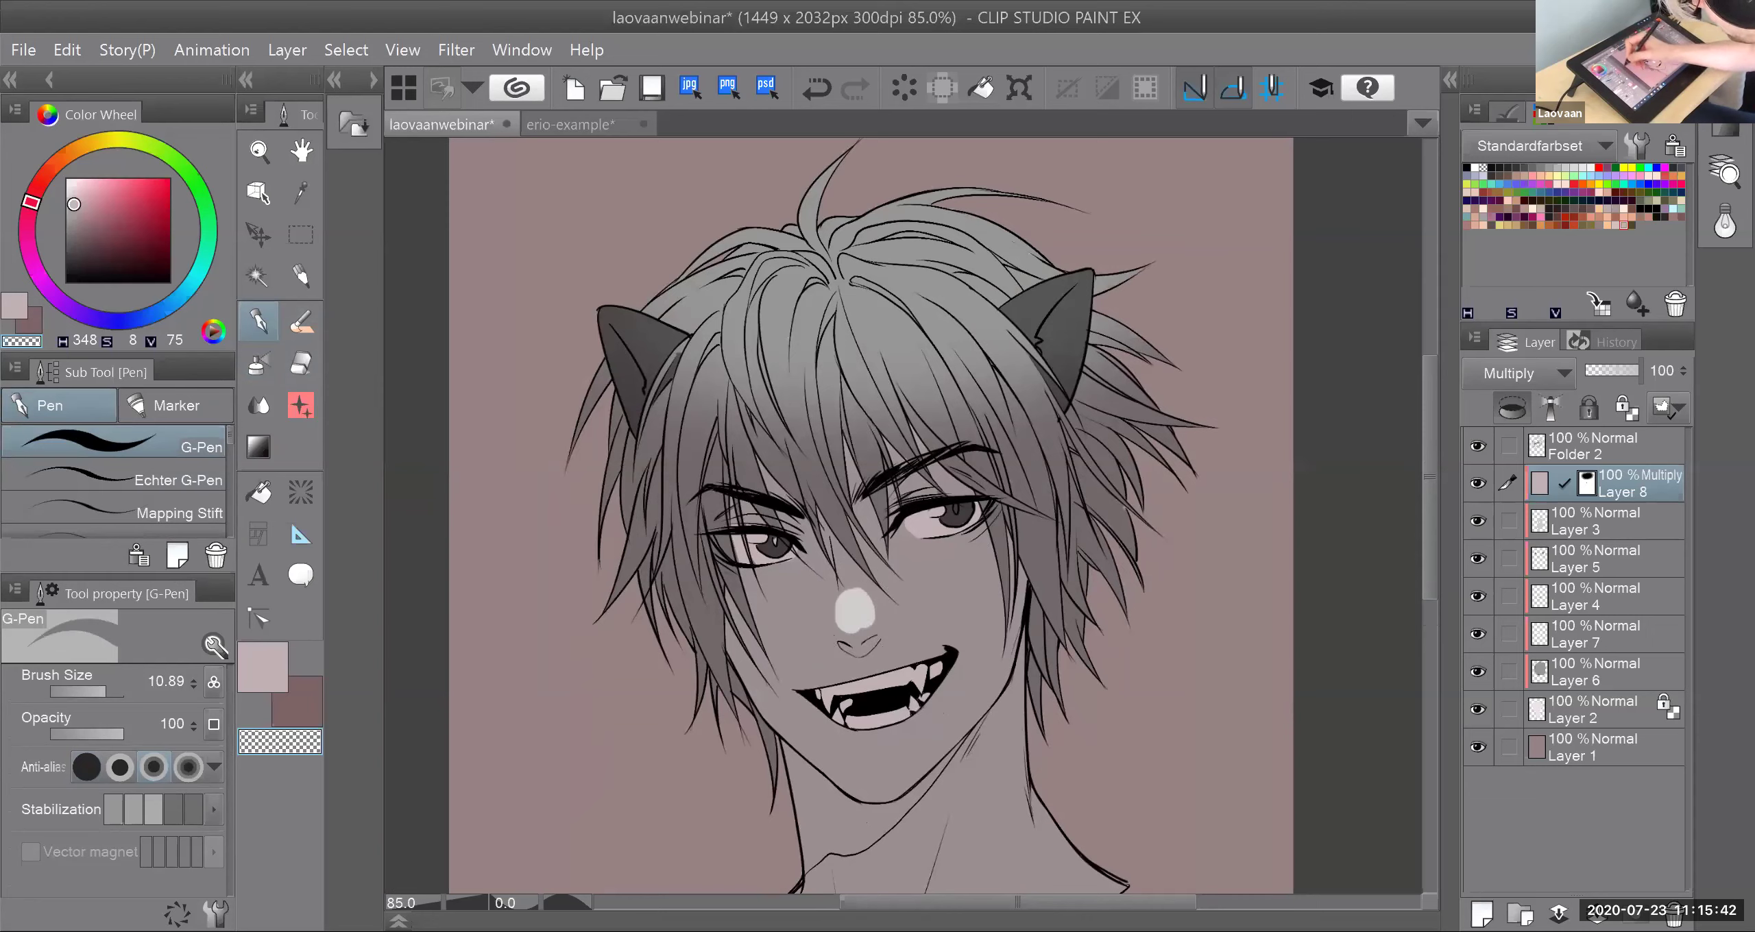
Step: Narrow the nose highlight to a point with the G-Pen, alternating between the main colour and transparent colour on the mask
{"action": "left_click", "coordinate": [272, 661]}
{"action": "mouse_move", "coordinate": [844, 585]}
{"action": "left_mouse_down"}
{"action": "mouse_move", "coordinate": [823, 637]}
{"action": "mouse_move", "coordinate": [863, 577]}
{"action": "mouse_move", "coordinate": [885, 633]}
{"action": "left_mouse_up"}
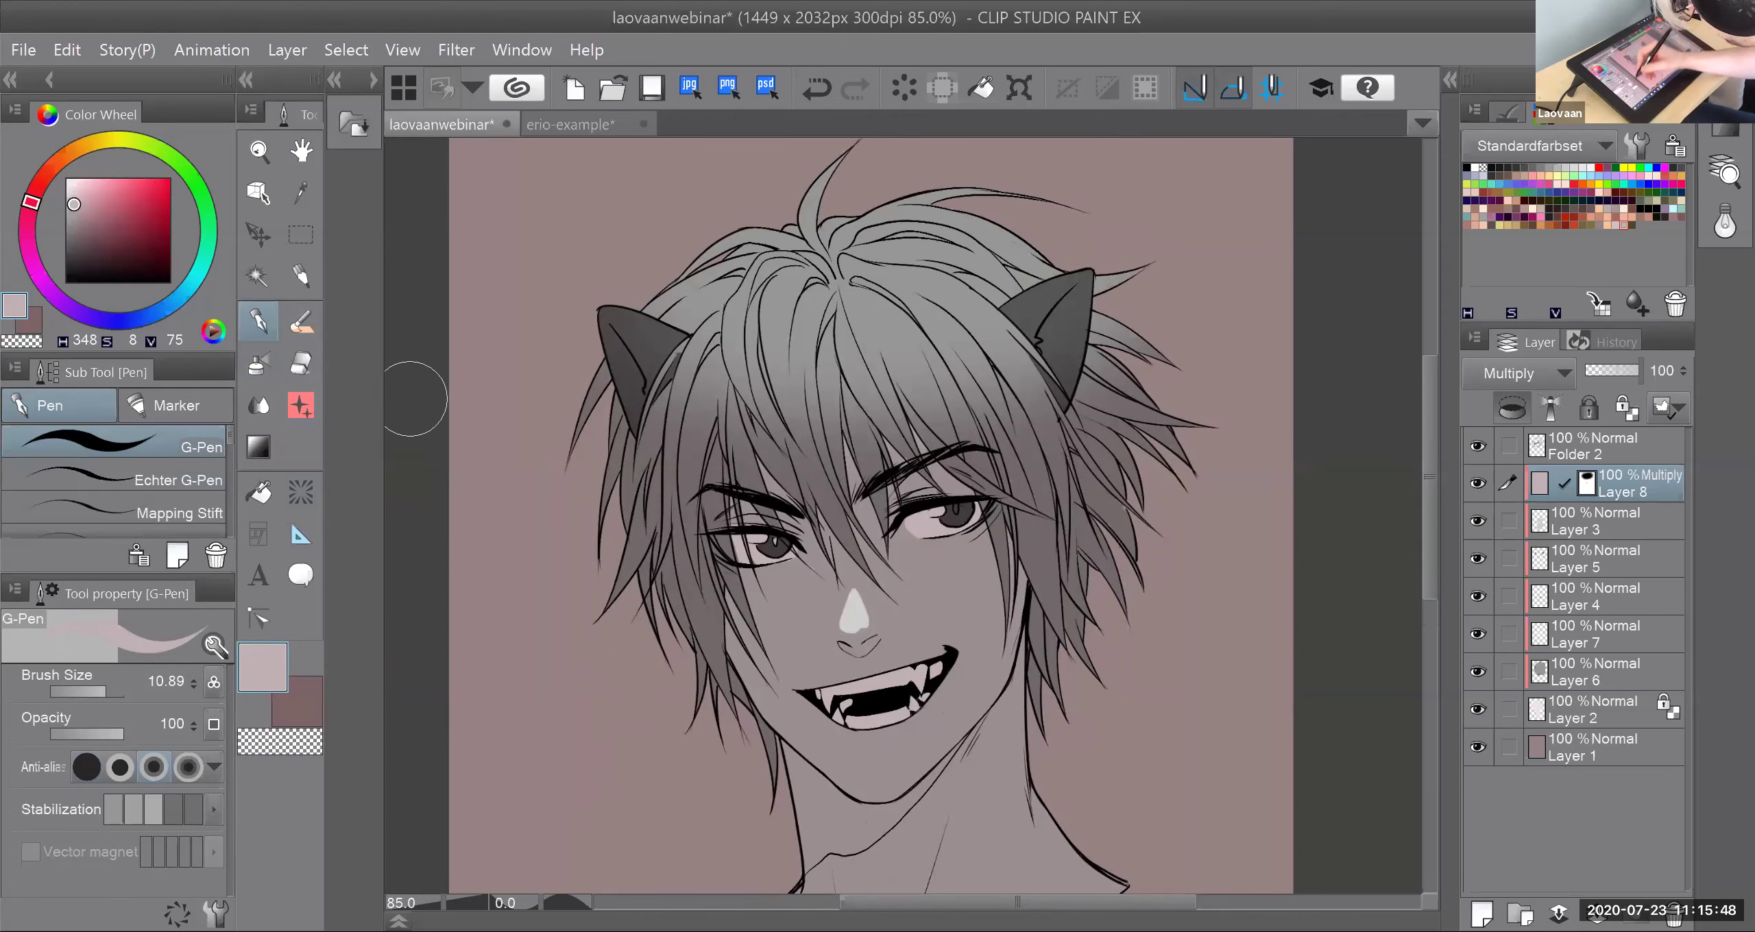
{"action": "left_click_drag", "start_coordinate": [448, 443], "coordinate": [410, 399]}
{"action": "left_click", "coordinate": [283, 740]}
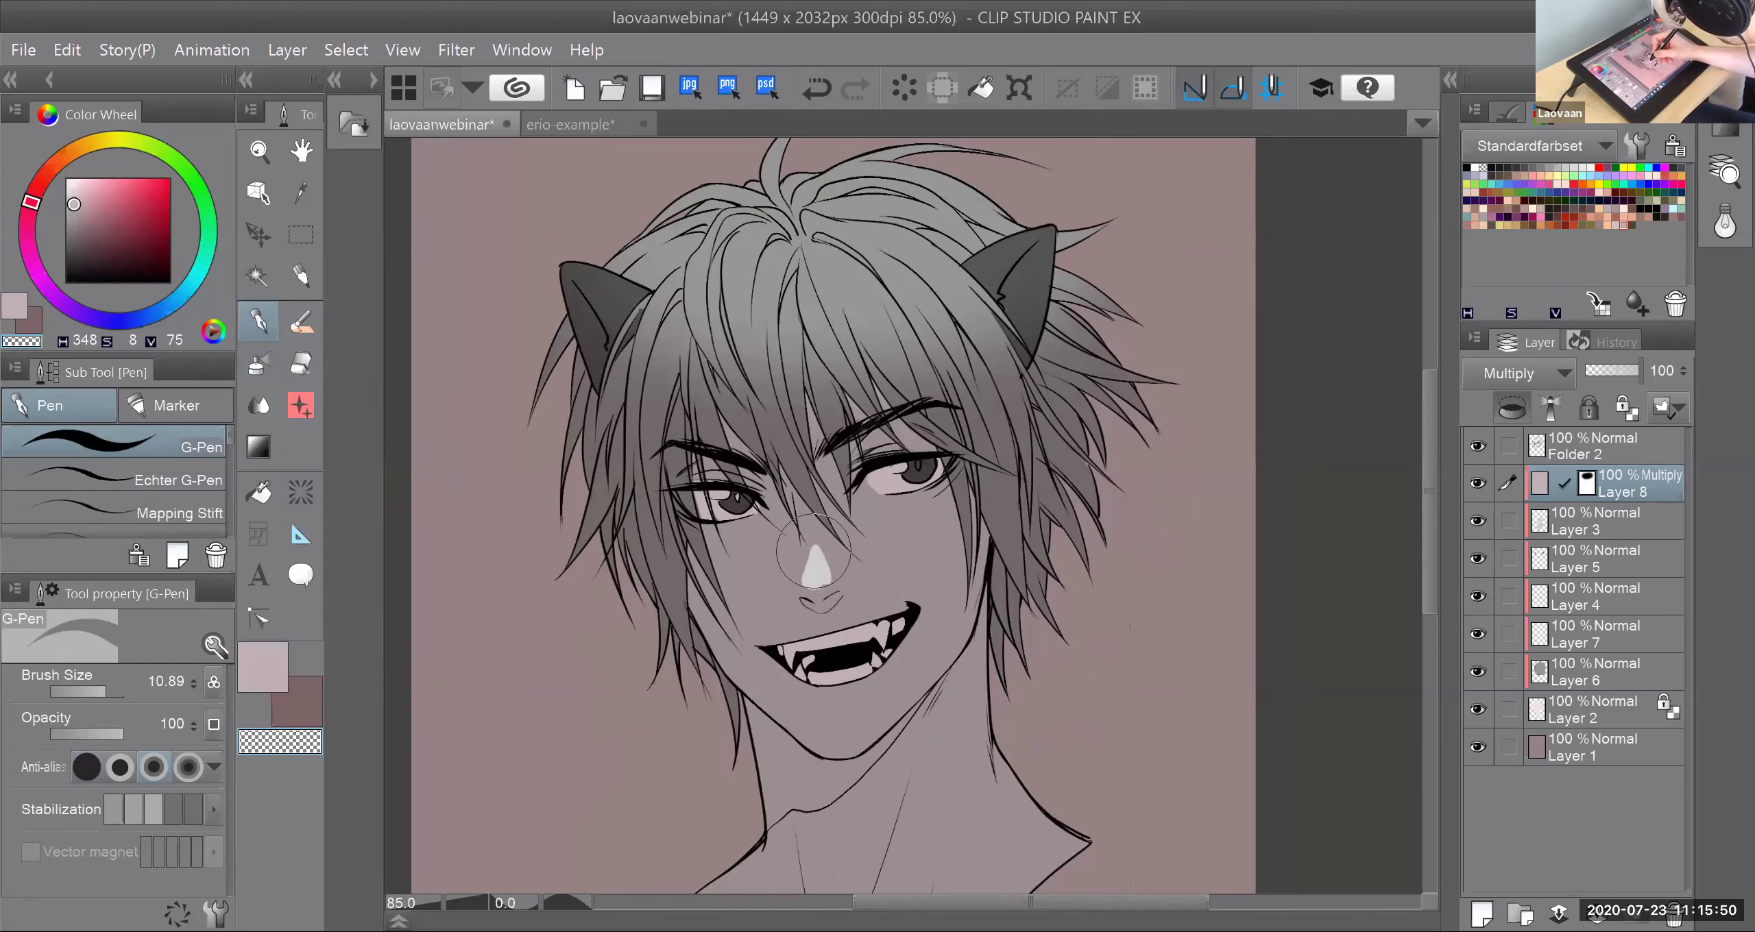
{"action": "left_click", "coordinate": [266, 655]}
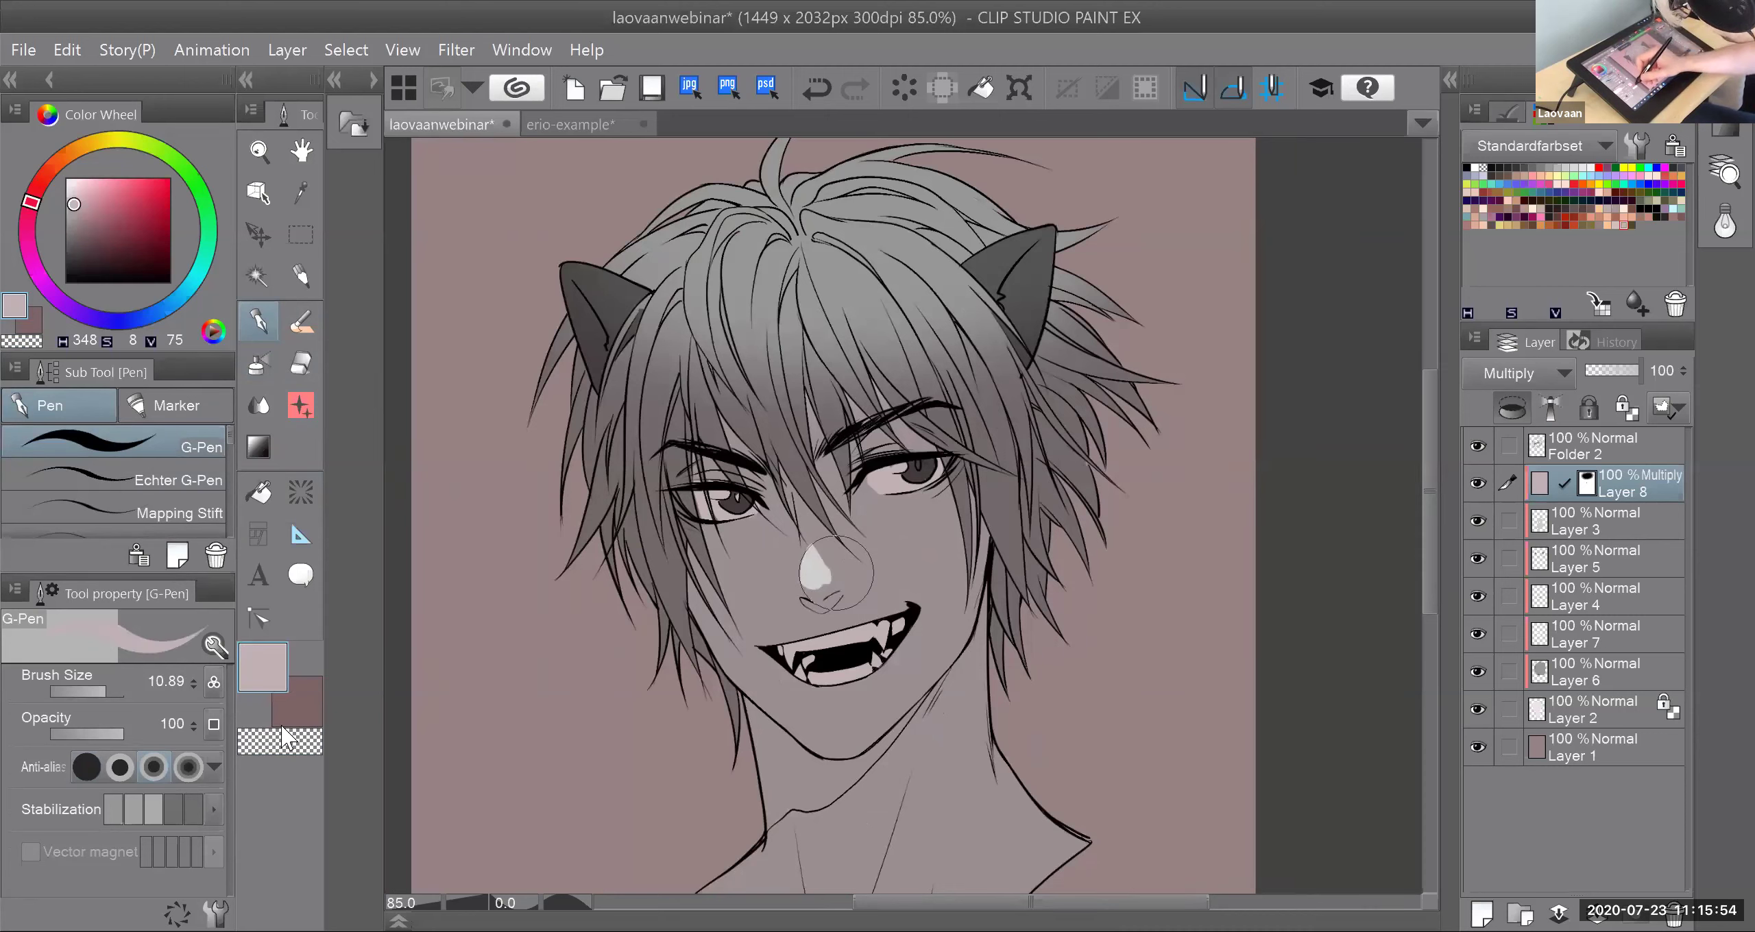
{"action": "key", "text": "c"}
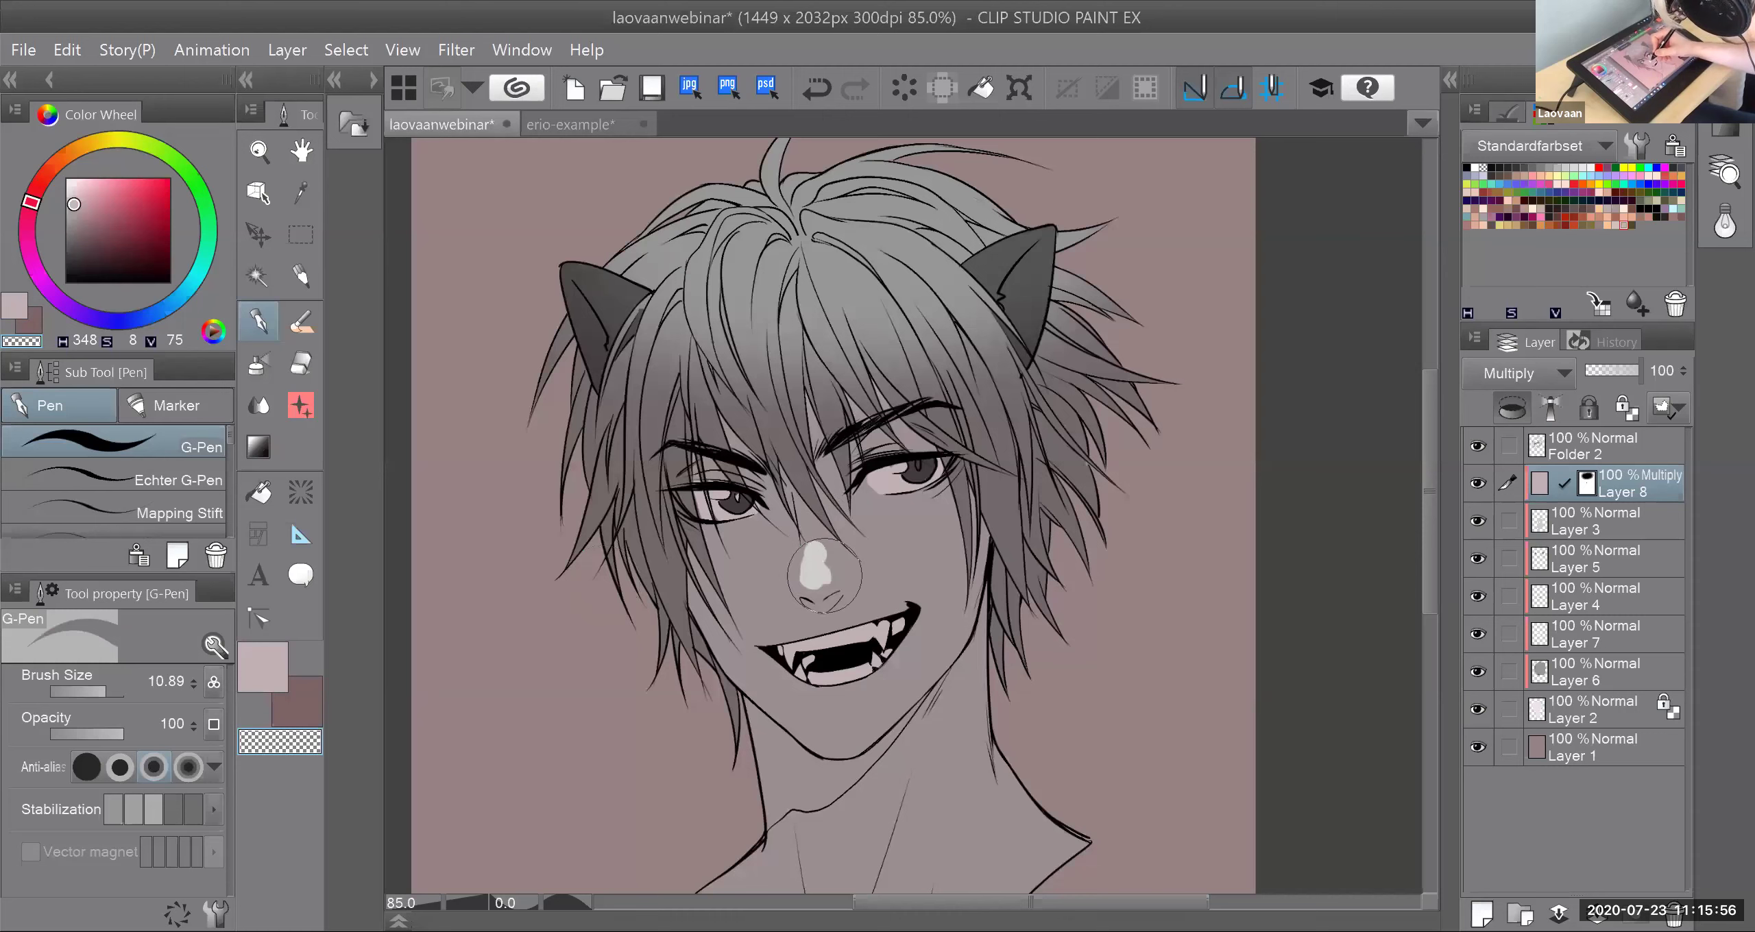
Step: Set the G-Pen brush size to 5.05 and refine the nose highlight's sides and tip by alternately restoring and removing shadow
{"action": "left_click", "coordinate": [103, 691]}
{"action": "left_click_drag", "start_coordinate": [99, 692], "coordinate": [95, 692]}
{"action": "left_click", "coordinate": [262, 666]}
{"action": "mouse_move", "coordinate": [835, 574]}
{"action": "left_mouse_down"}
{"action": "mouse_move", "coordinate": [814, 530]}
{"action": "mouse_move", "coordinate": [800, 537]}
{"action": "mouse_move", "coordinate": [832, 578]}
{"action": "left_mouse_up"}
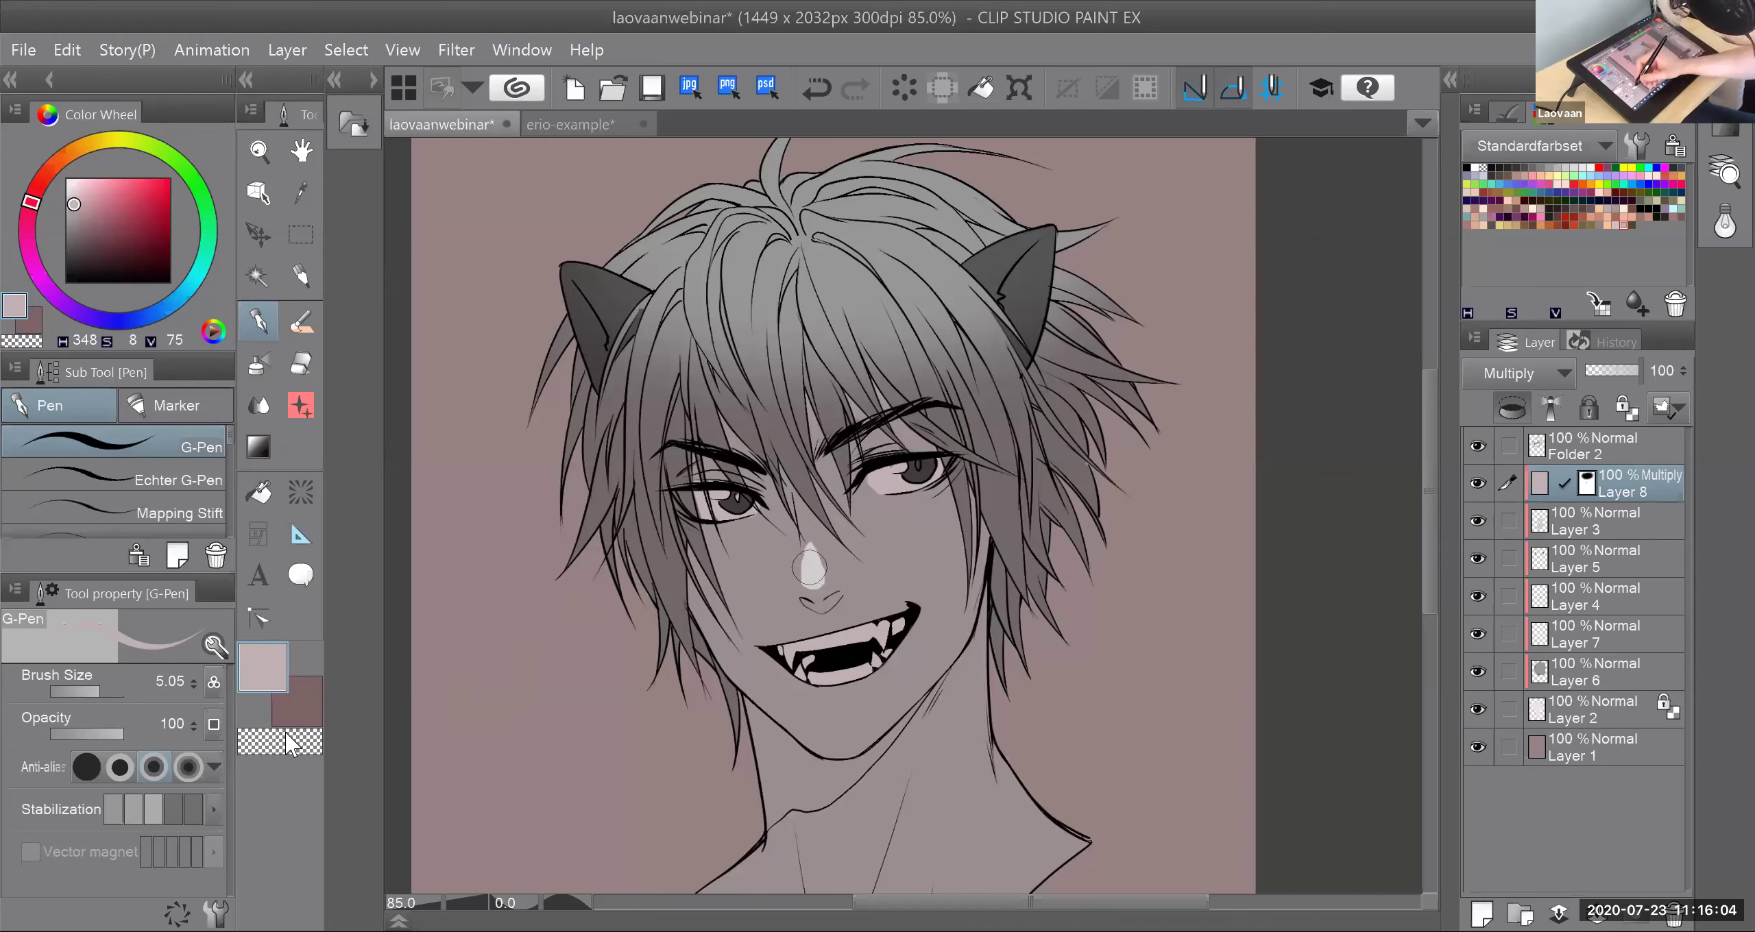
{"action": "left_click", "coordinate": [280, 742]}
{"action": "left_click_drag", "start_coordinate": [816, 571], "coordinate": [812, 546]}
{"action": "left_click", "coordinate": [263, 667]}
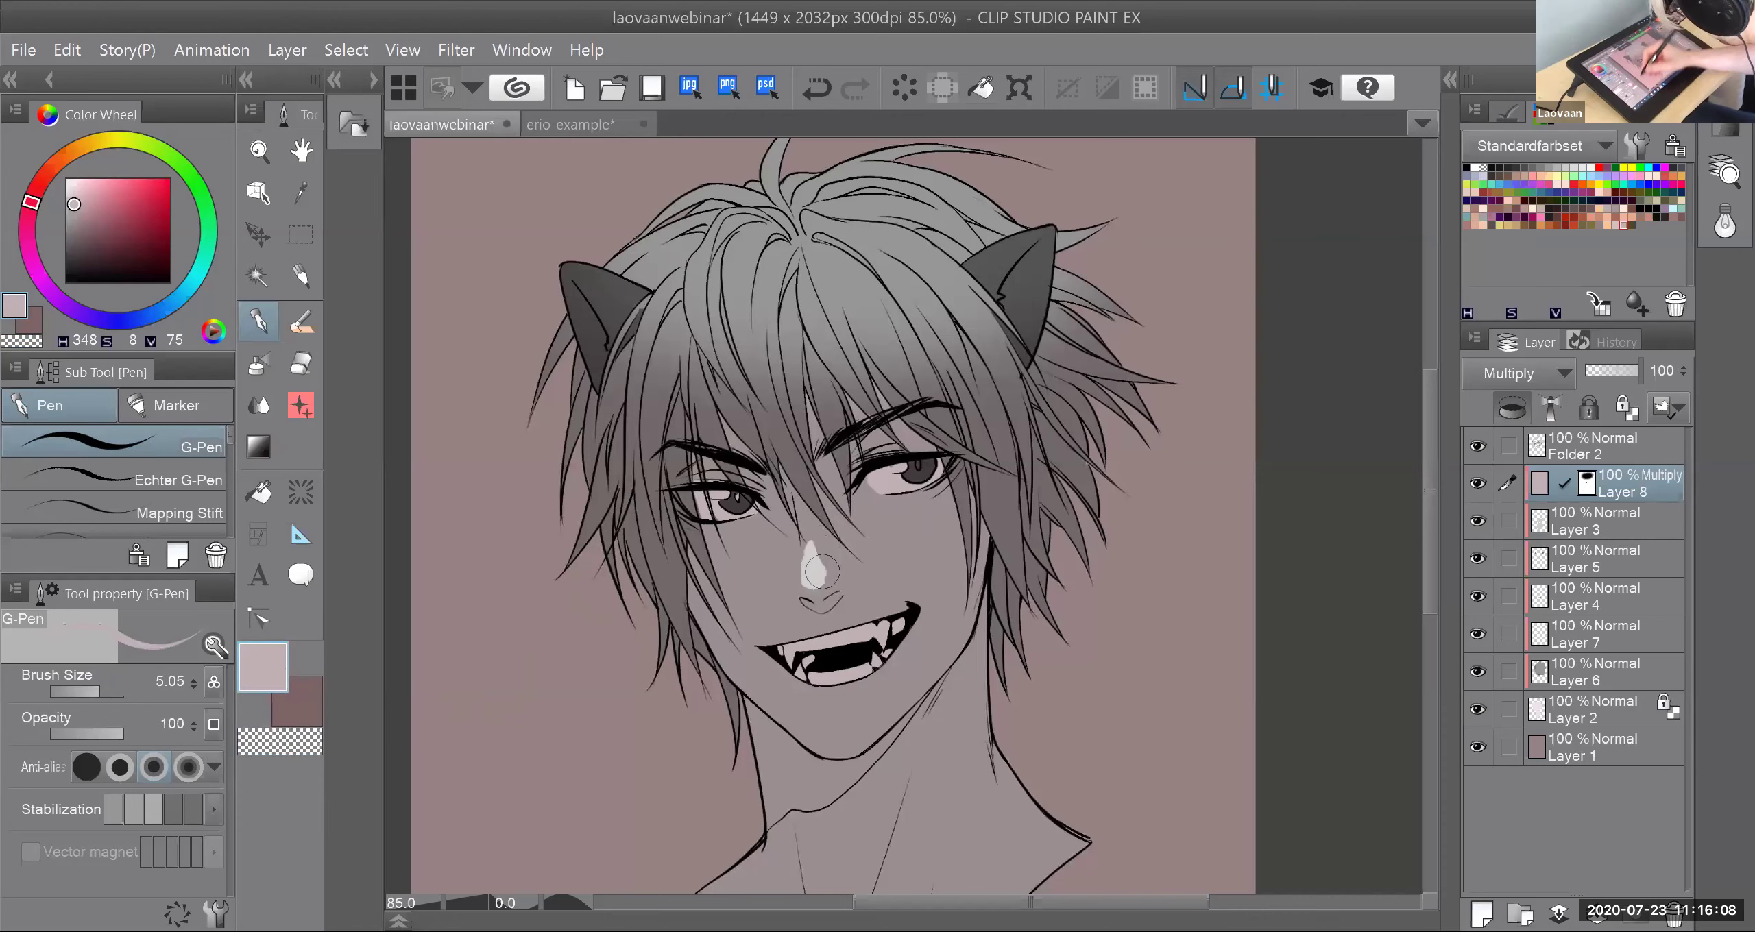
{"action": "key", "text": "c"}
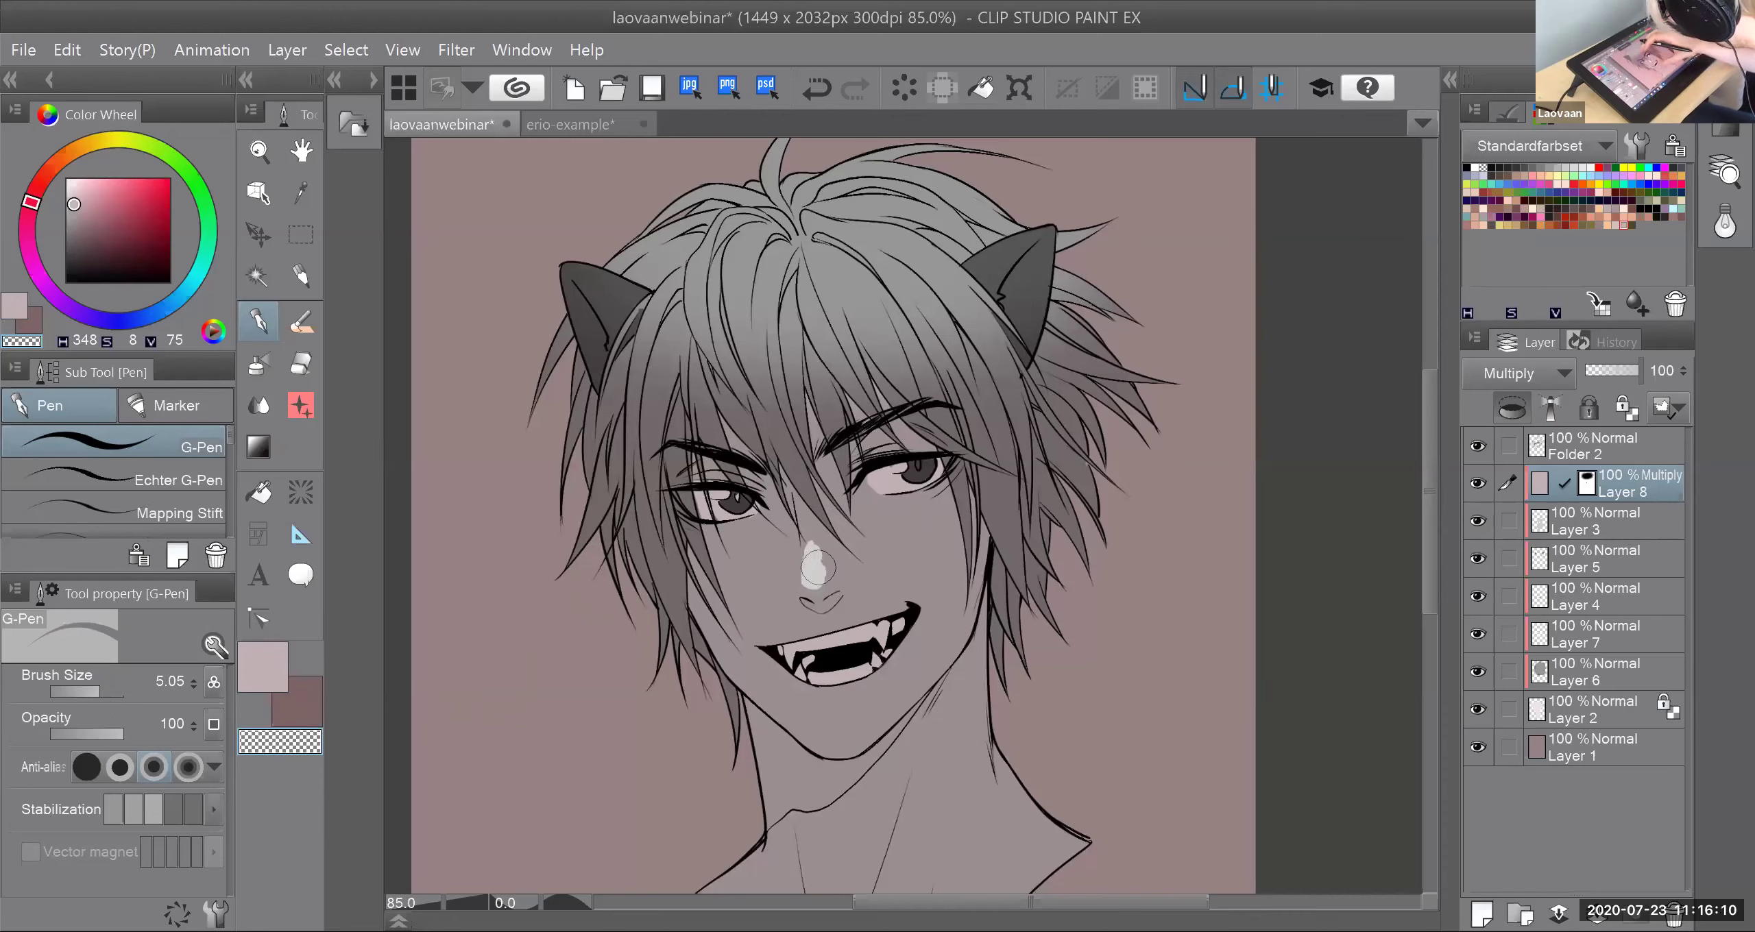
Step: Even out the nose highlight's contour close up, trimming it to a clean teardrop with the main colour
{"action": "scroll", "coordinate": [850, 543], "scroll_direction": "up", "scroll_amount": 3}
{"action": "left_click_drag", "start_coordinate": [757, 552], "coordinate": [783, 614]}
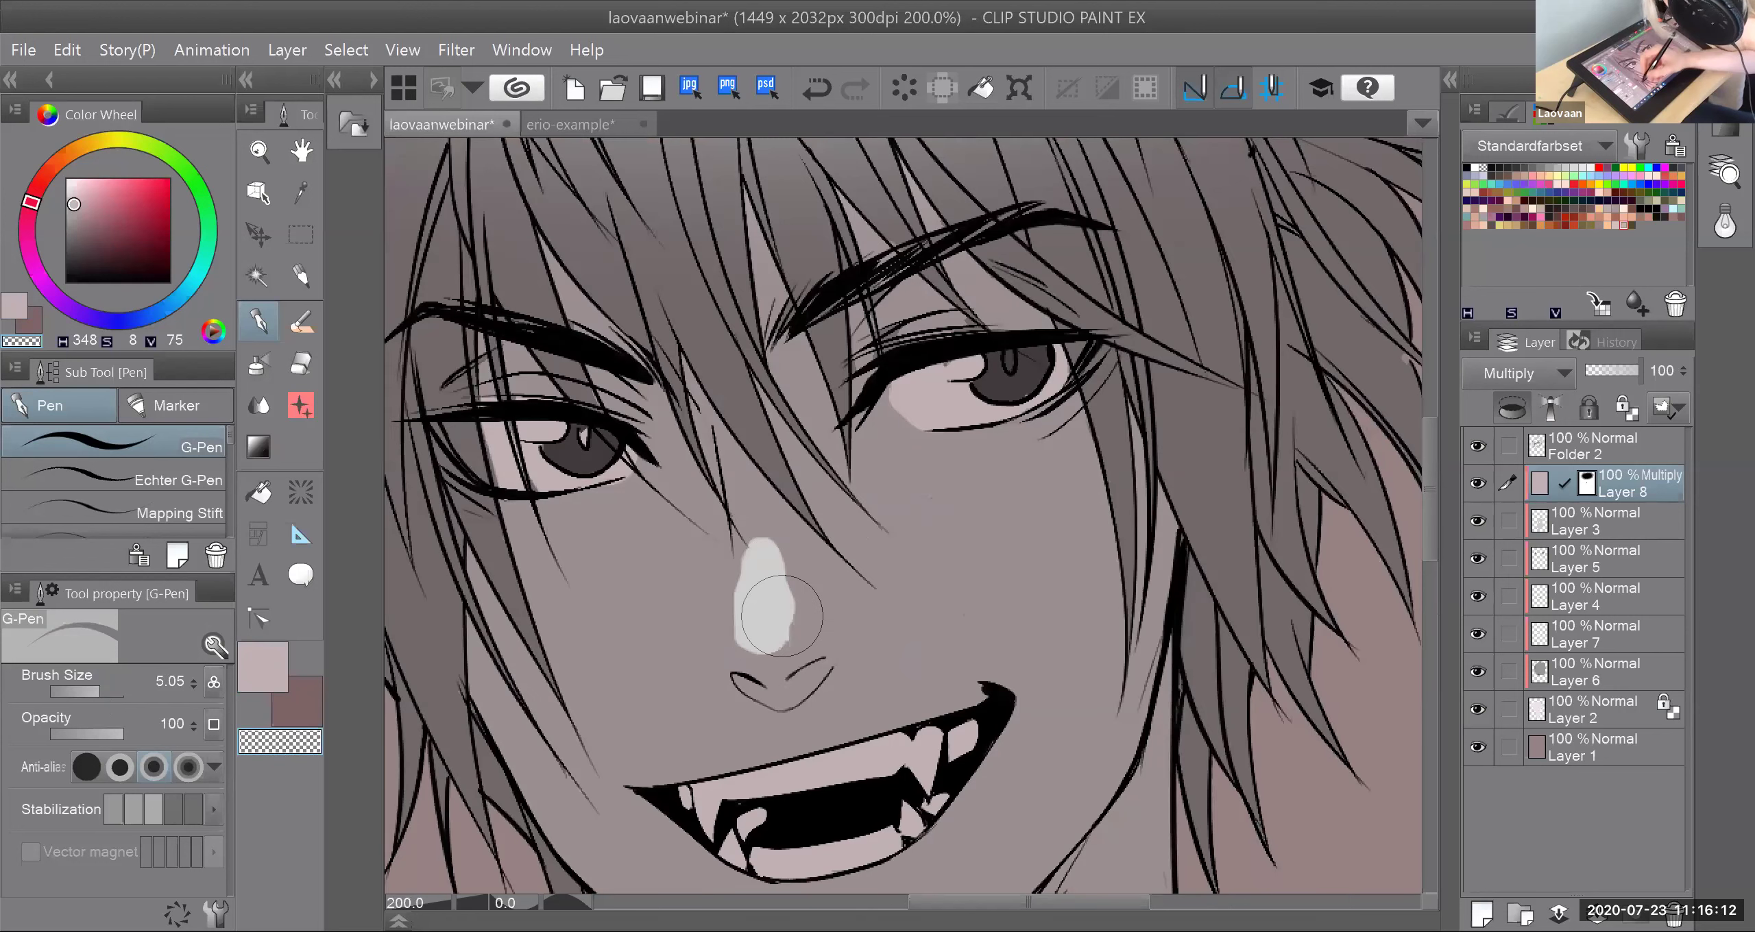
{"action": "left_click", "coordinate": [264, 682]}
{"action": "left_click_drag", "start_coordinate": [772, 527], "coordinate": [807, 651]}
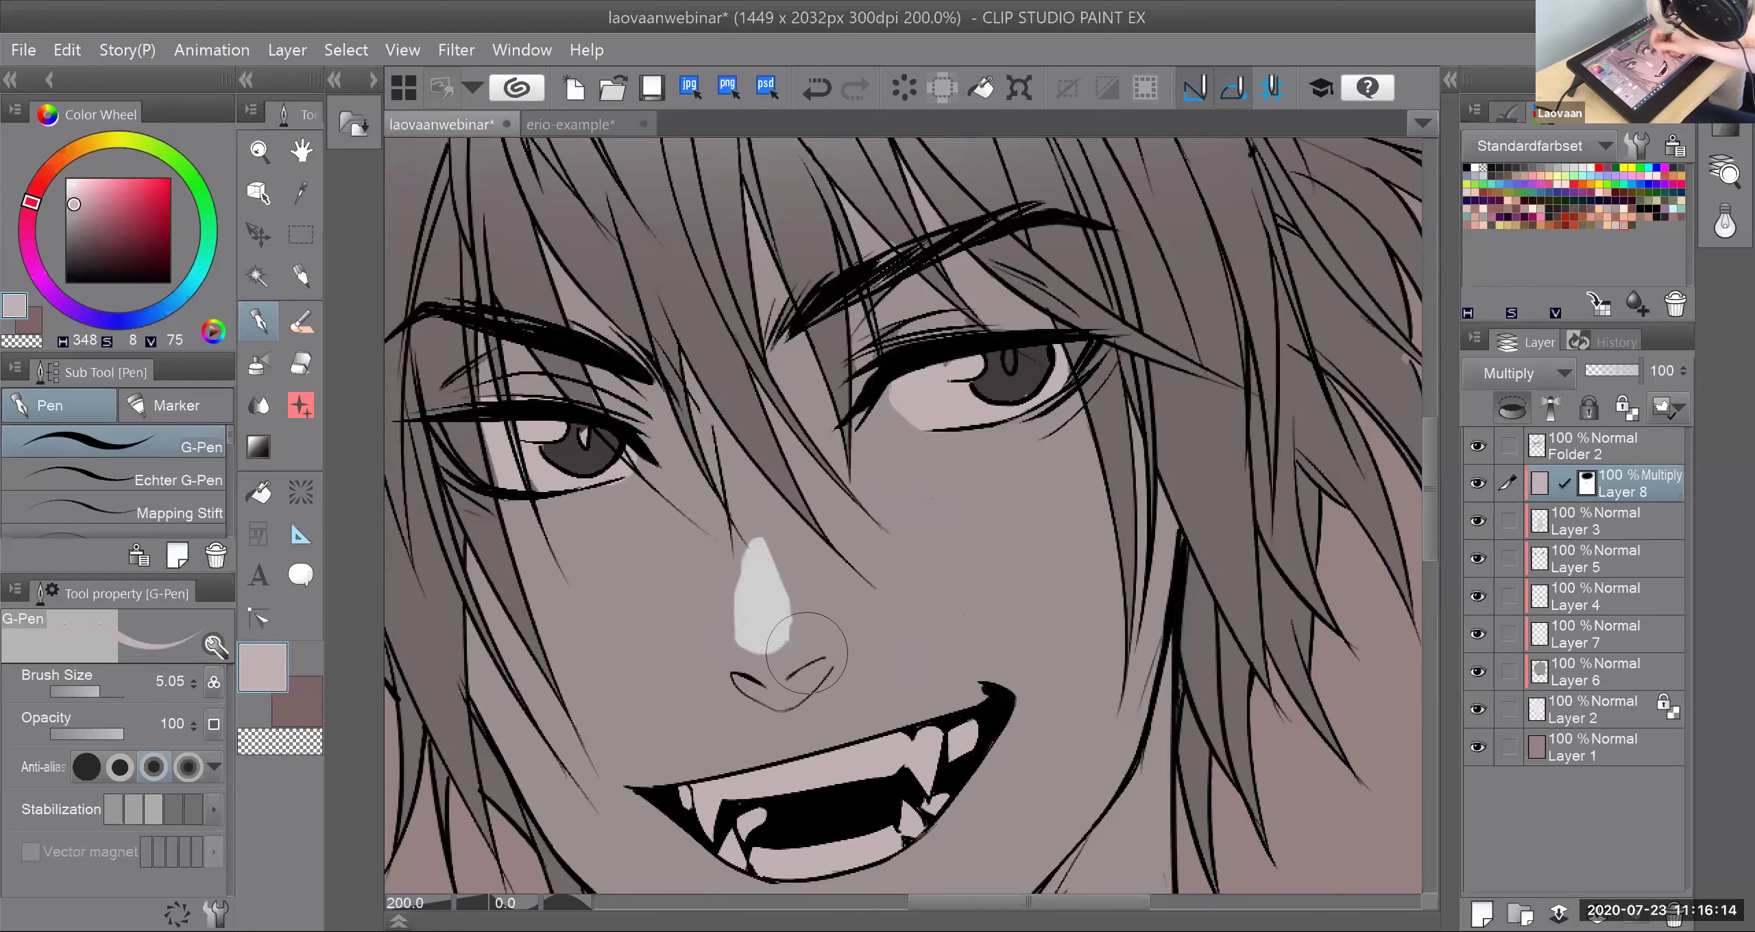
Step: Soften the lower edge of the nose highlight with the Weichzeichnungsfilter blur brush at size 4.64
{"action": "left_click", "coordinate": [260, 409]}
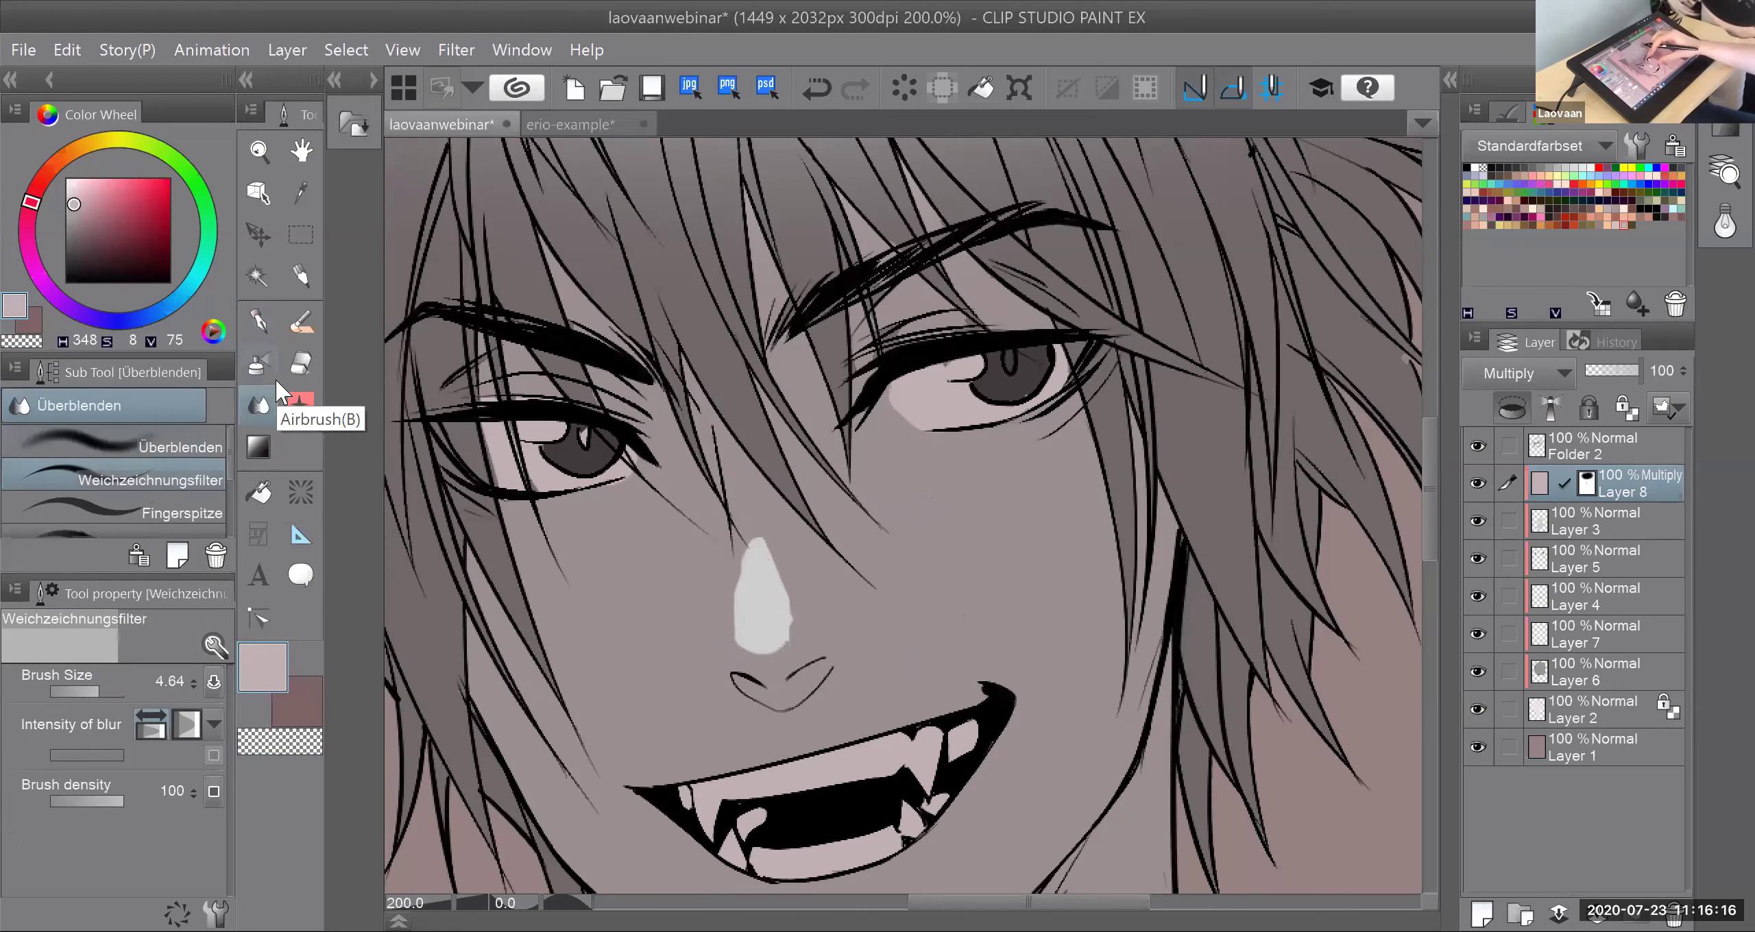
{"action": "scroll", "coordinate": [704, 630], "scroll_direction": "down", "scroll_amount": 2}
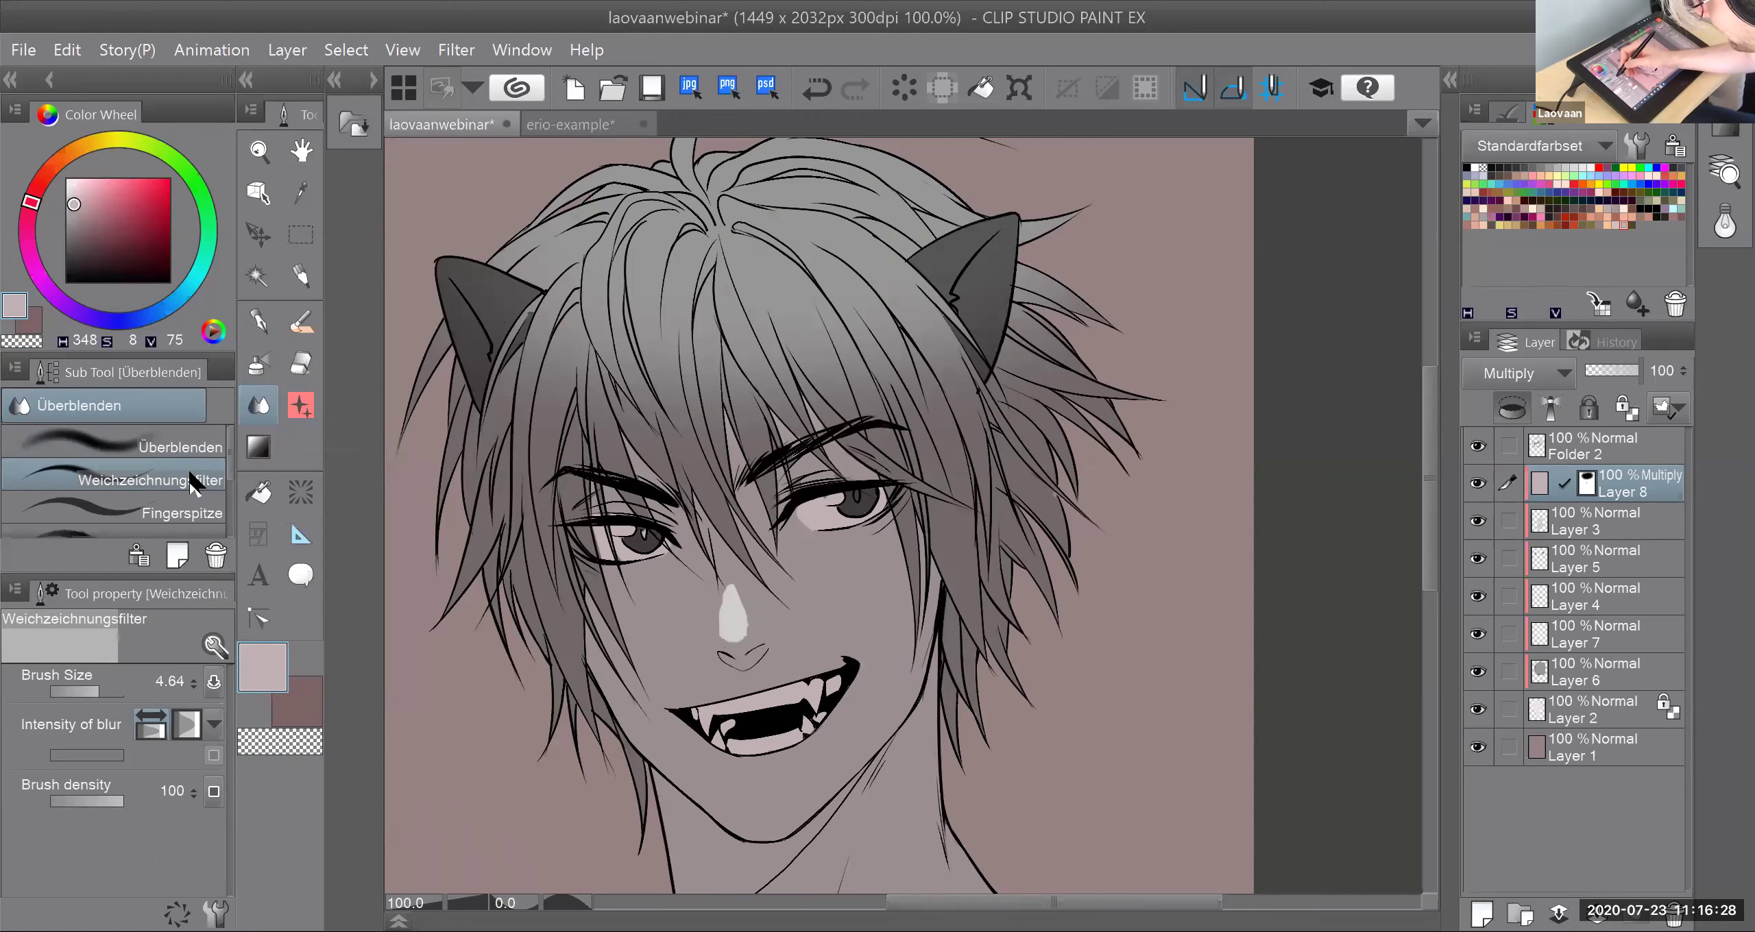
{"action": "mouse_move", "coordinate": [742, 665]}
{"action": "left_mouse_down"}
{"action": "mouse_move", "coordinate": [757, 622]}
{"action": "mouse_move", "coordinate": [709, 642]}
{"action": "mouse_move", "coordinate": [716, 605]}
{"action": "mouse_move", "coordinate": [729, 645]}
{"action": "mouse_move", "coordinate": [743, 596]}
{"action": "mouse_move", "coordinate": [748, 636]}
{"action": "mouse_move", "coordinate": [711, 615]}
{"action": "mouse_move", "coordinate": [757, 625]}
{"action": "mouse_move", "coordinate": [743, 645]}
{"action": "mouse_move", "coordinate": [710, 626]}
{"action": "mouse_move", "coordinate": [741, 644]}
{"action": "left_mouse_up"}
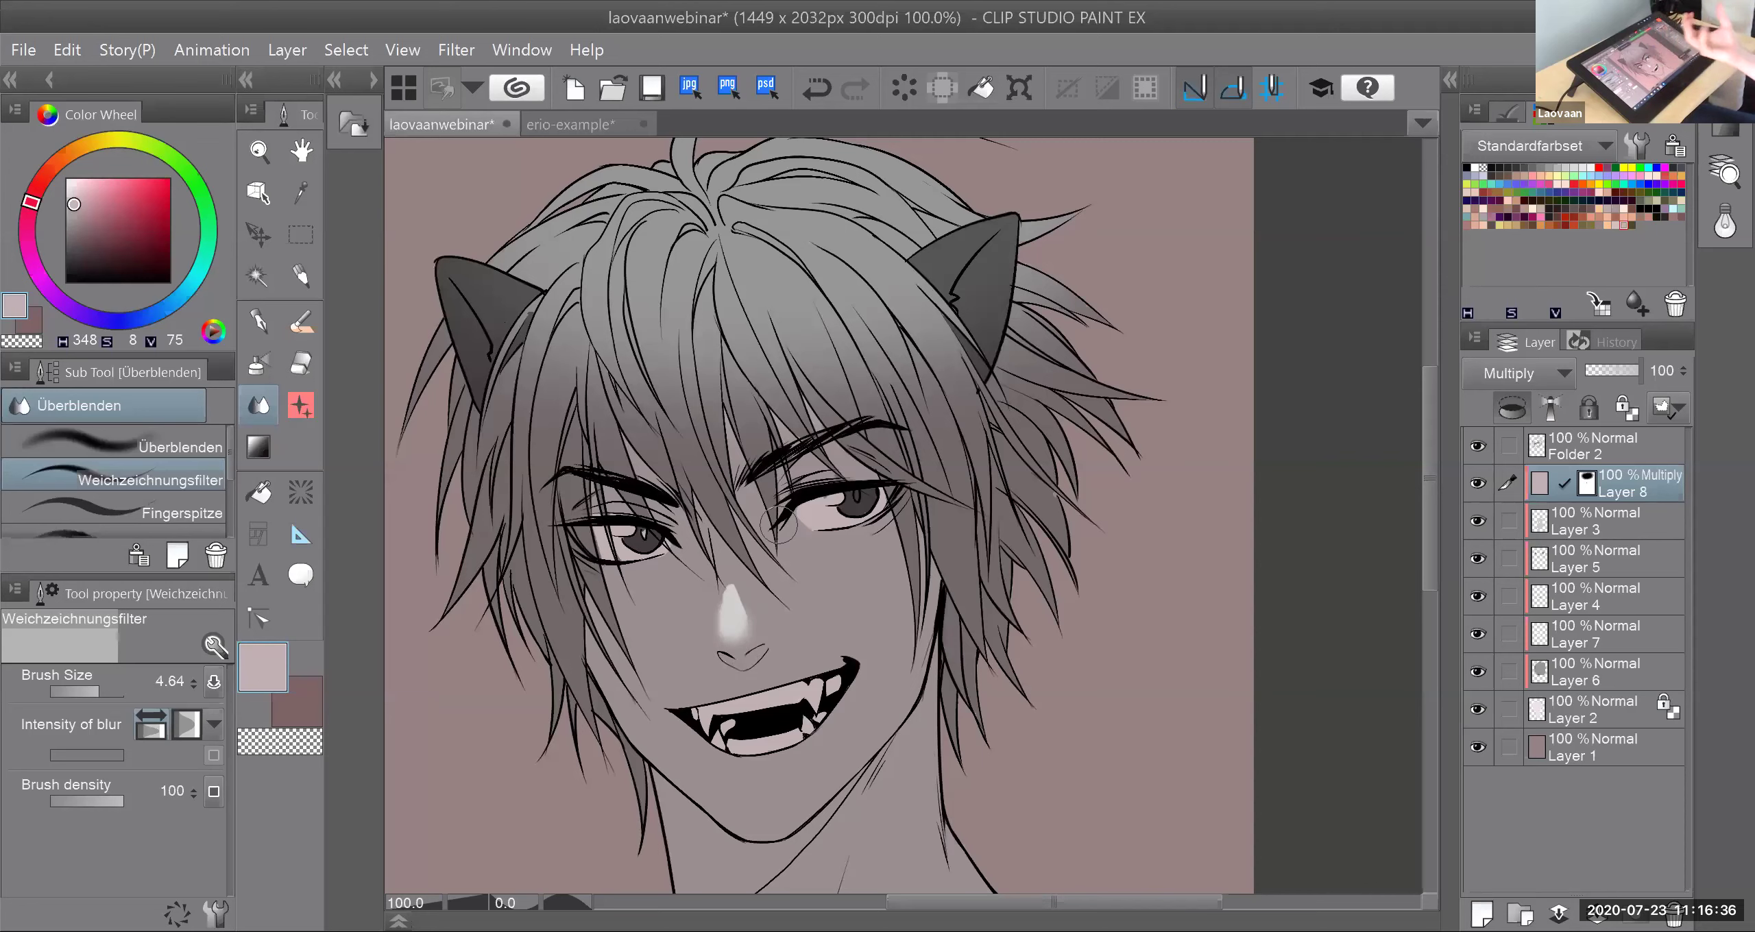
Step: Switch back to the G-Pen, shade beneath the curled strand beside the hair parting, and set the brush size to 2.78
{"action": "left_click", "coordinate": [260, 319]}
{"action": "left_click_drag", "start_coordinate": [823, 480], "coordinate": [871, 544]}
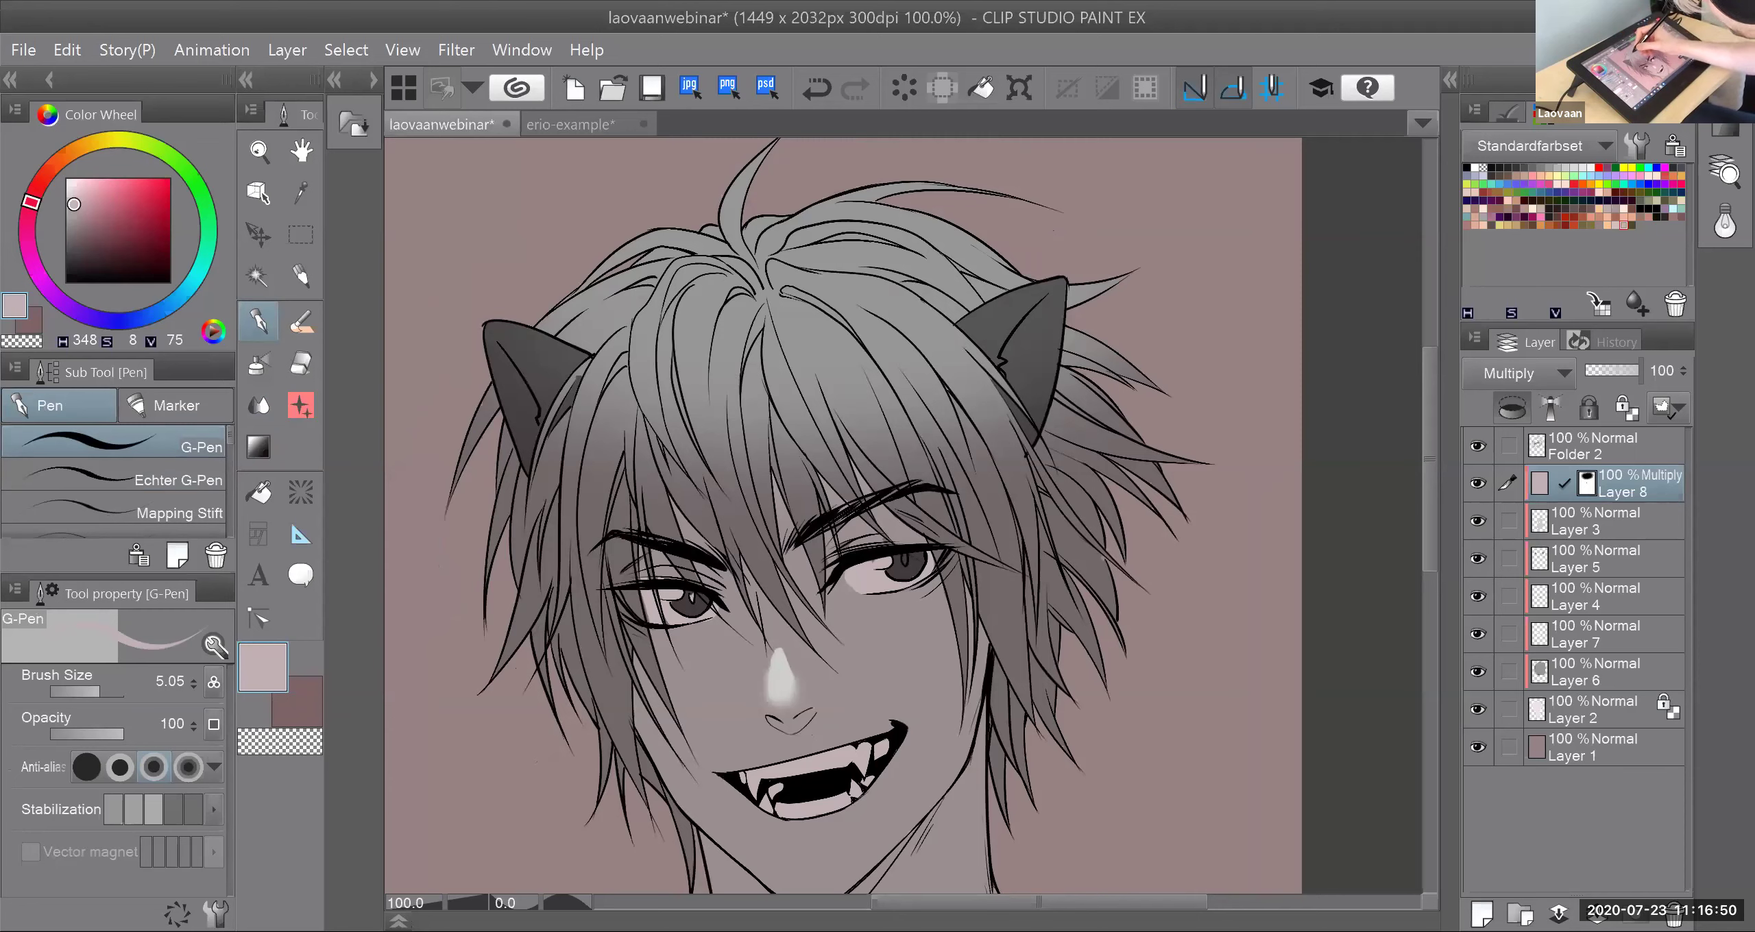
{"action": "left_click_drag", "start_coordinate": [679, 288], "coordinate": [729, 270]}
{"action": "left_click_drag", "start_coordinate": [101, 688], "coordinate": [95, 689]}
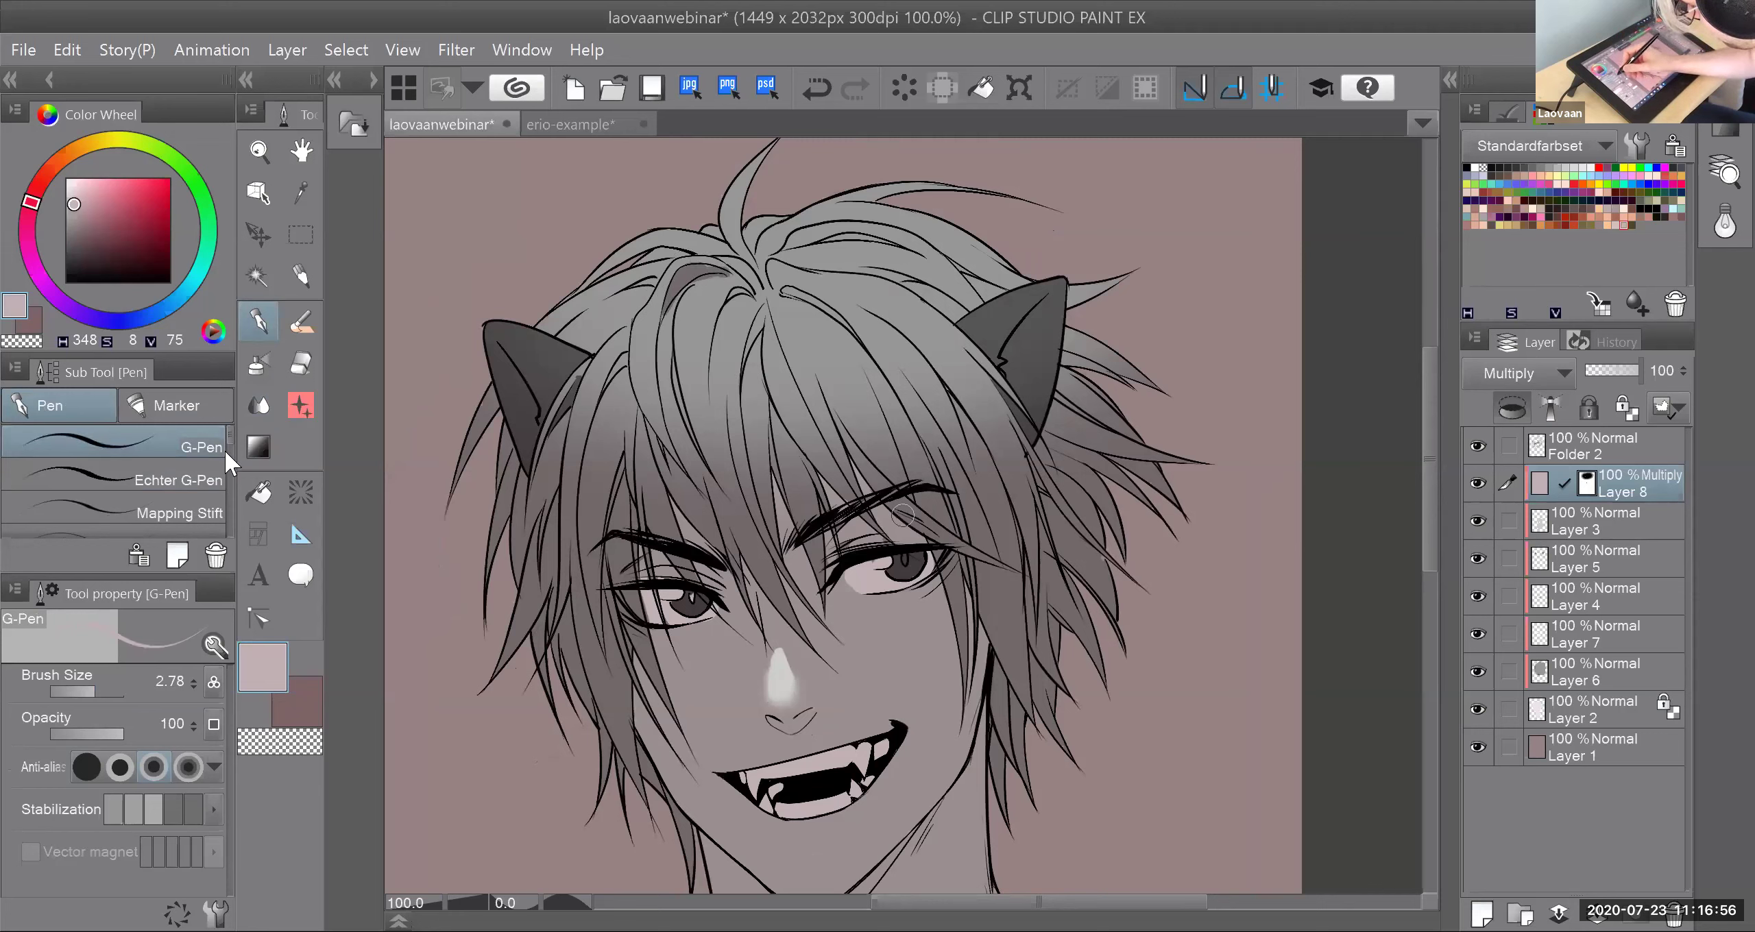
Step: Switch to the Inker - G Nib pen and shade beneath the curled strands at the hair parting, alternating main and transparent colour
{"action": "scroll", "coordinate": [227, 466], "scroll_direction": "down", "scroll_amount": 5}
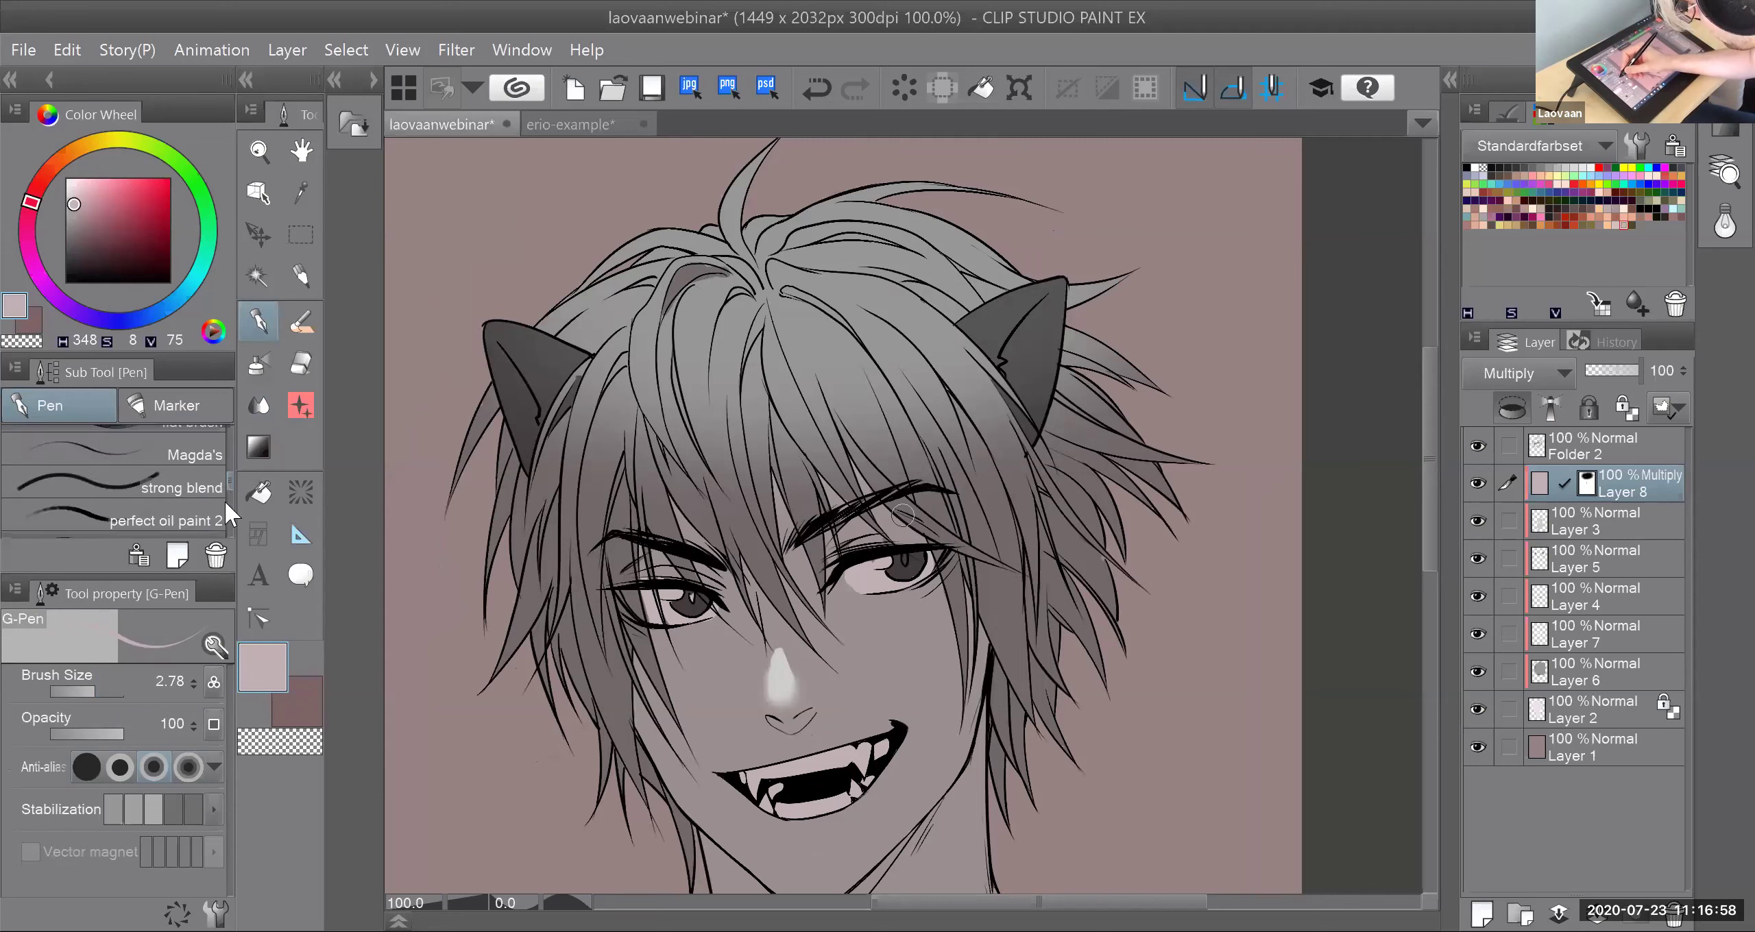
{"action": "scroll", "coordinate": [225, 508], "scroll_direction": "down", "scroll_amount": 2}
{"action": "left_click", "coordinate": [219, 502]}
{"action": "left_click_drag", "start_coordinate": [768, 295], "coordinate": [774, 370]}
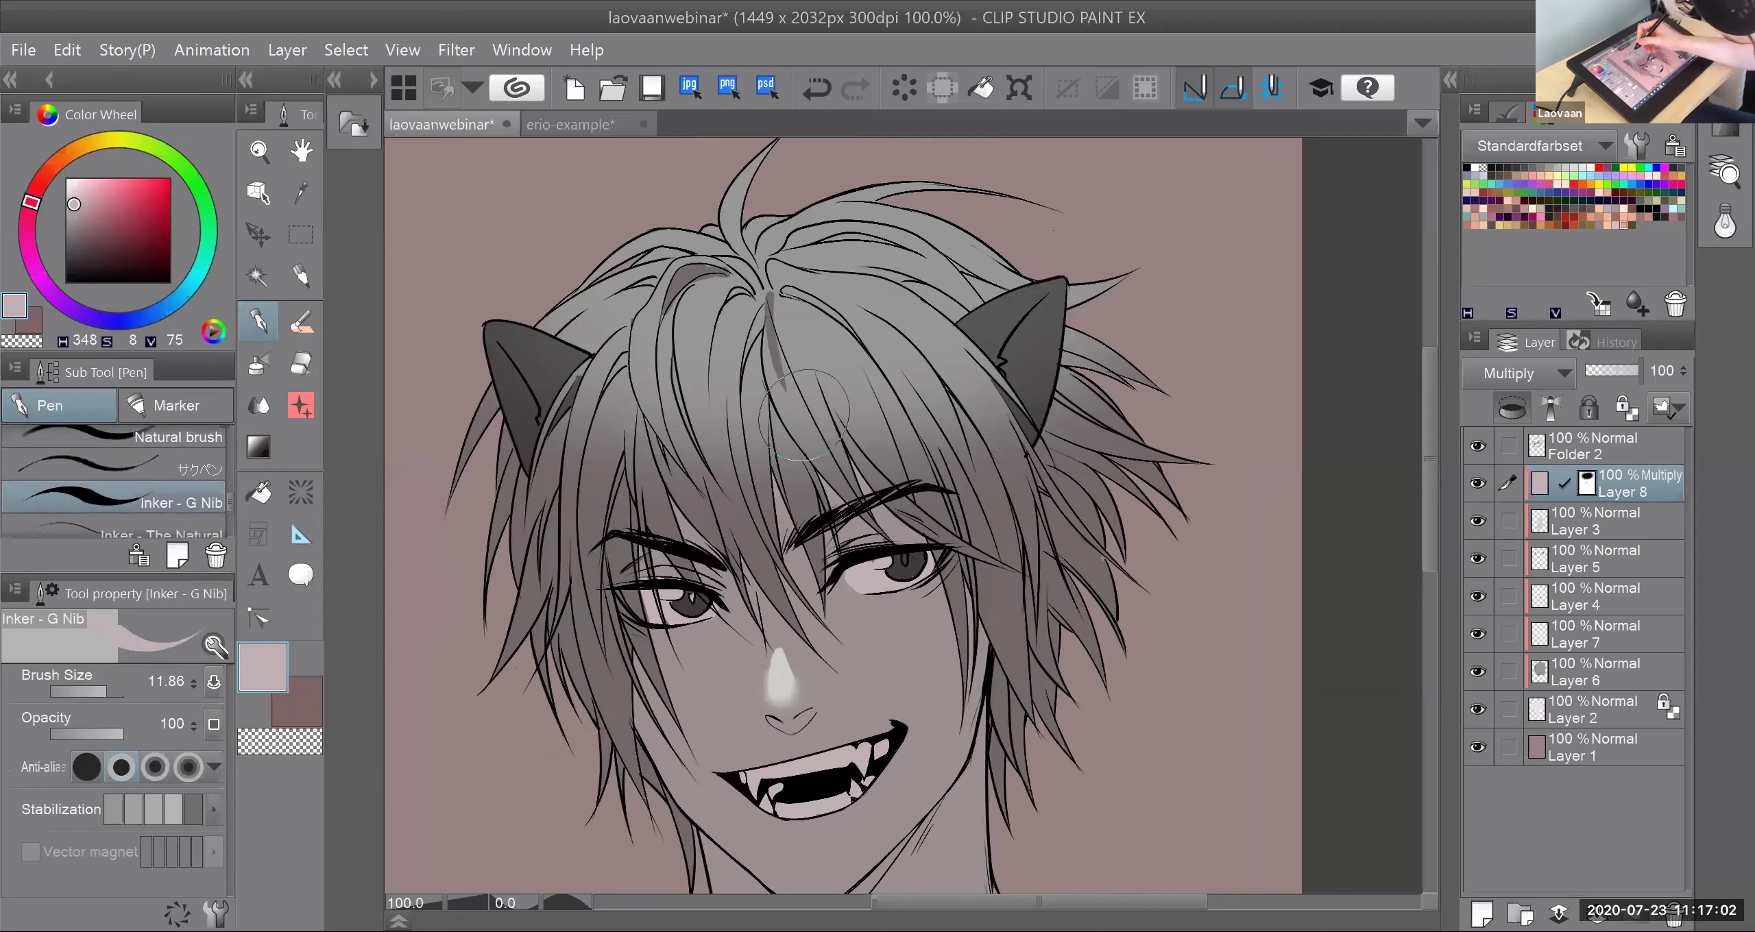
{"action": "key", "text": "ctrl+z"}
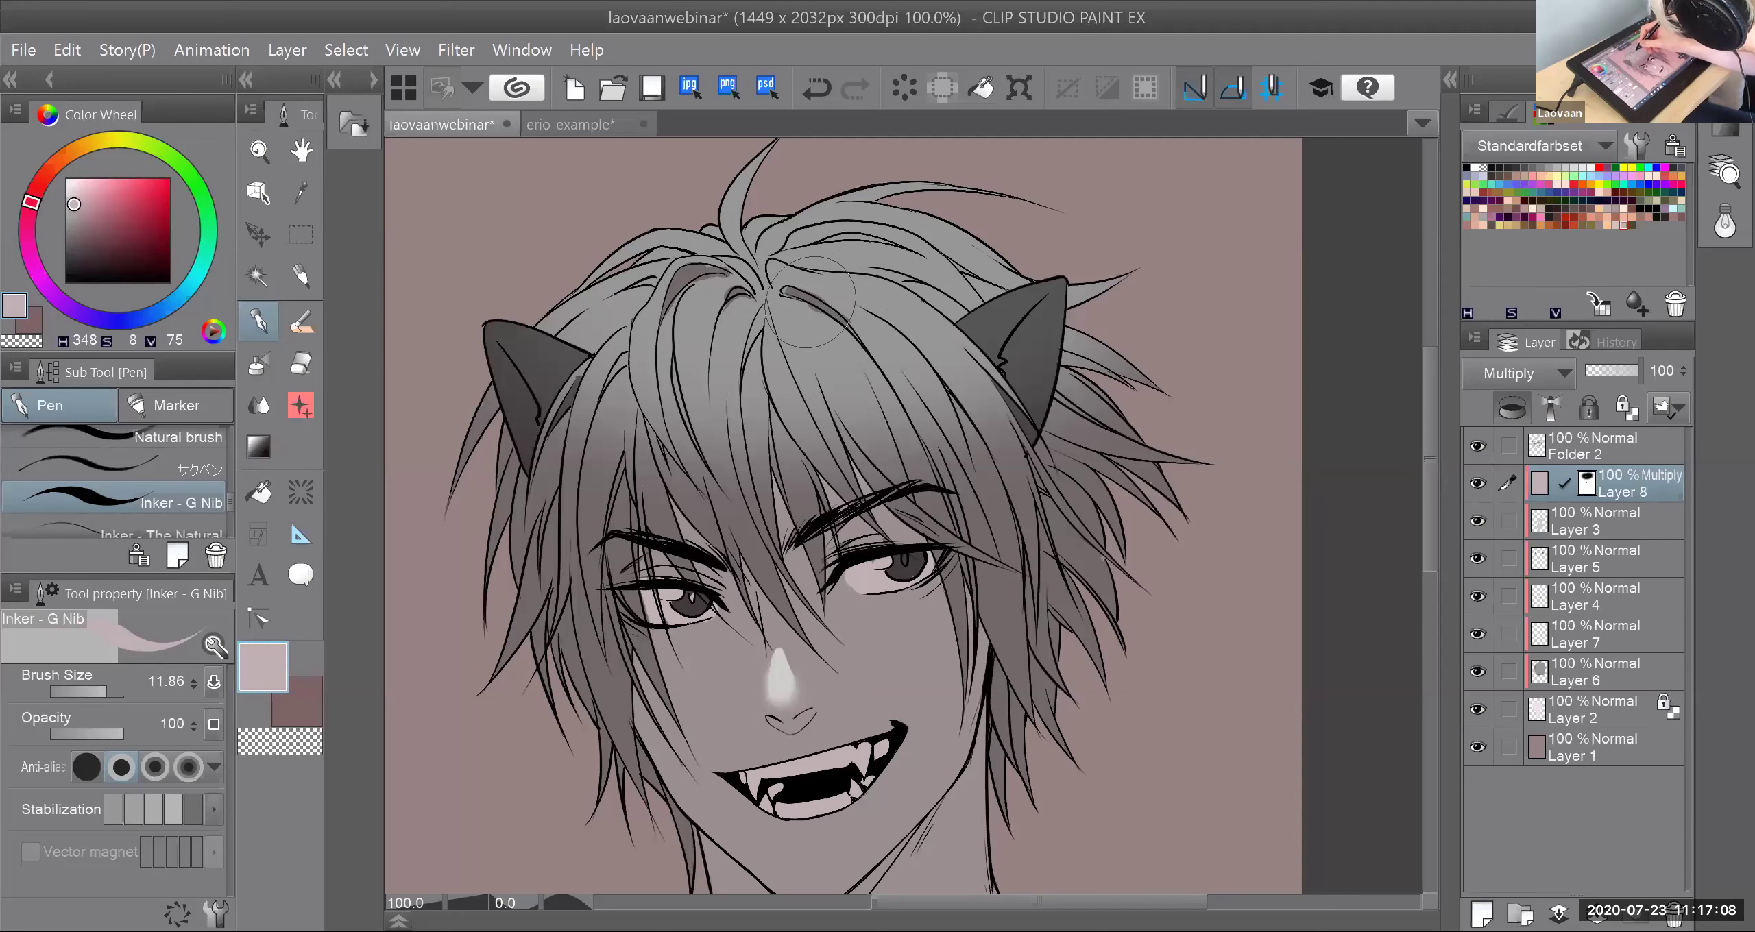
{"action": "key", "text": "c"}
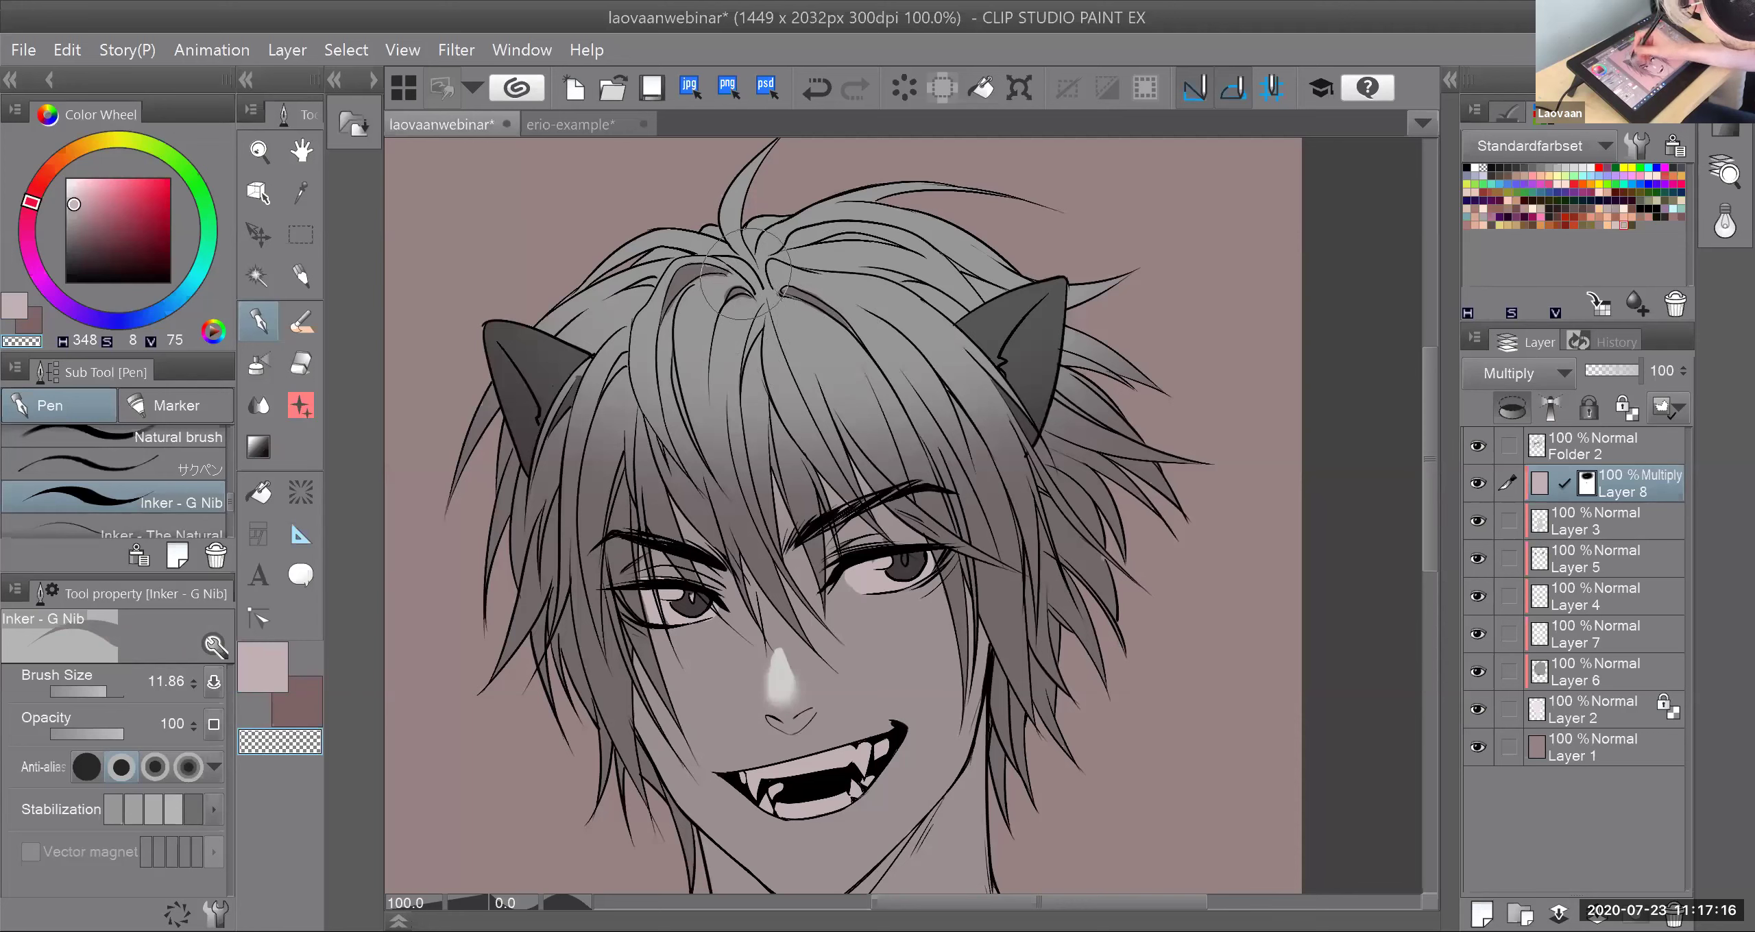
{"action": "left_click", "coordinate": [267, 673]}
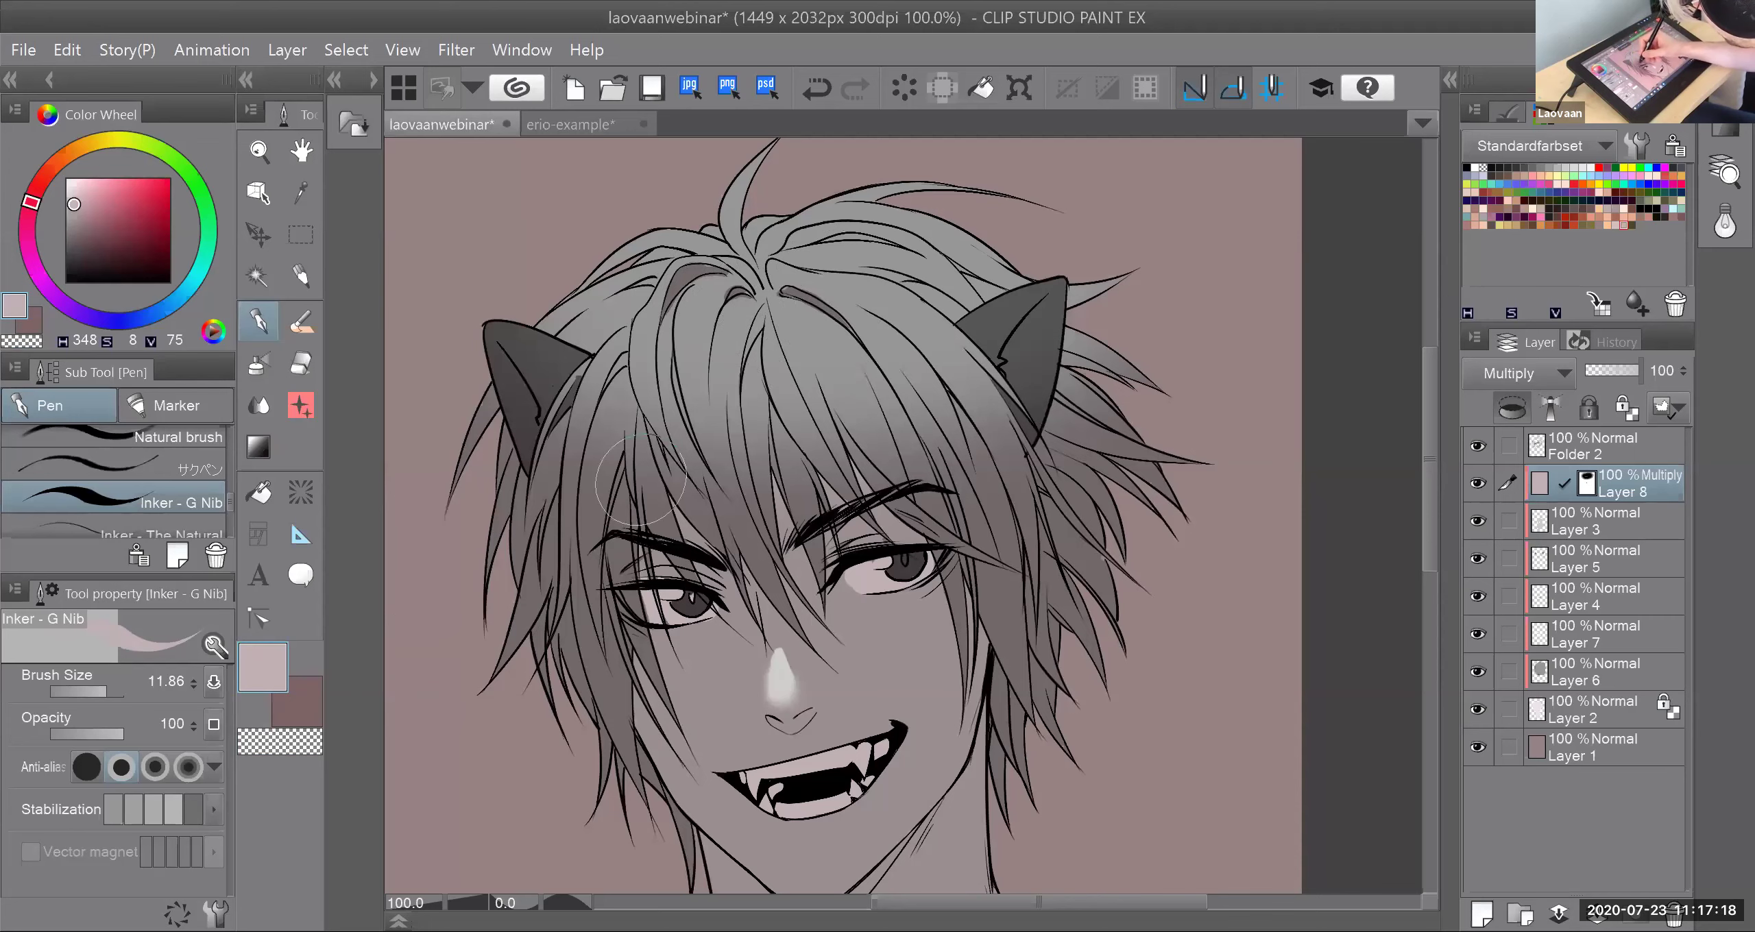
Step: Carve pointed highlights into the outer fringe strands on both sides of the hair, using transparent colour on Layer 8's mask
{"action": "left_click", "coordinate": [308, 746]}
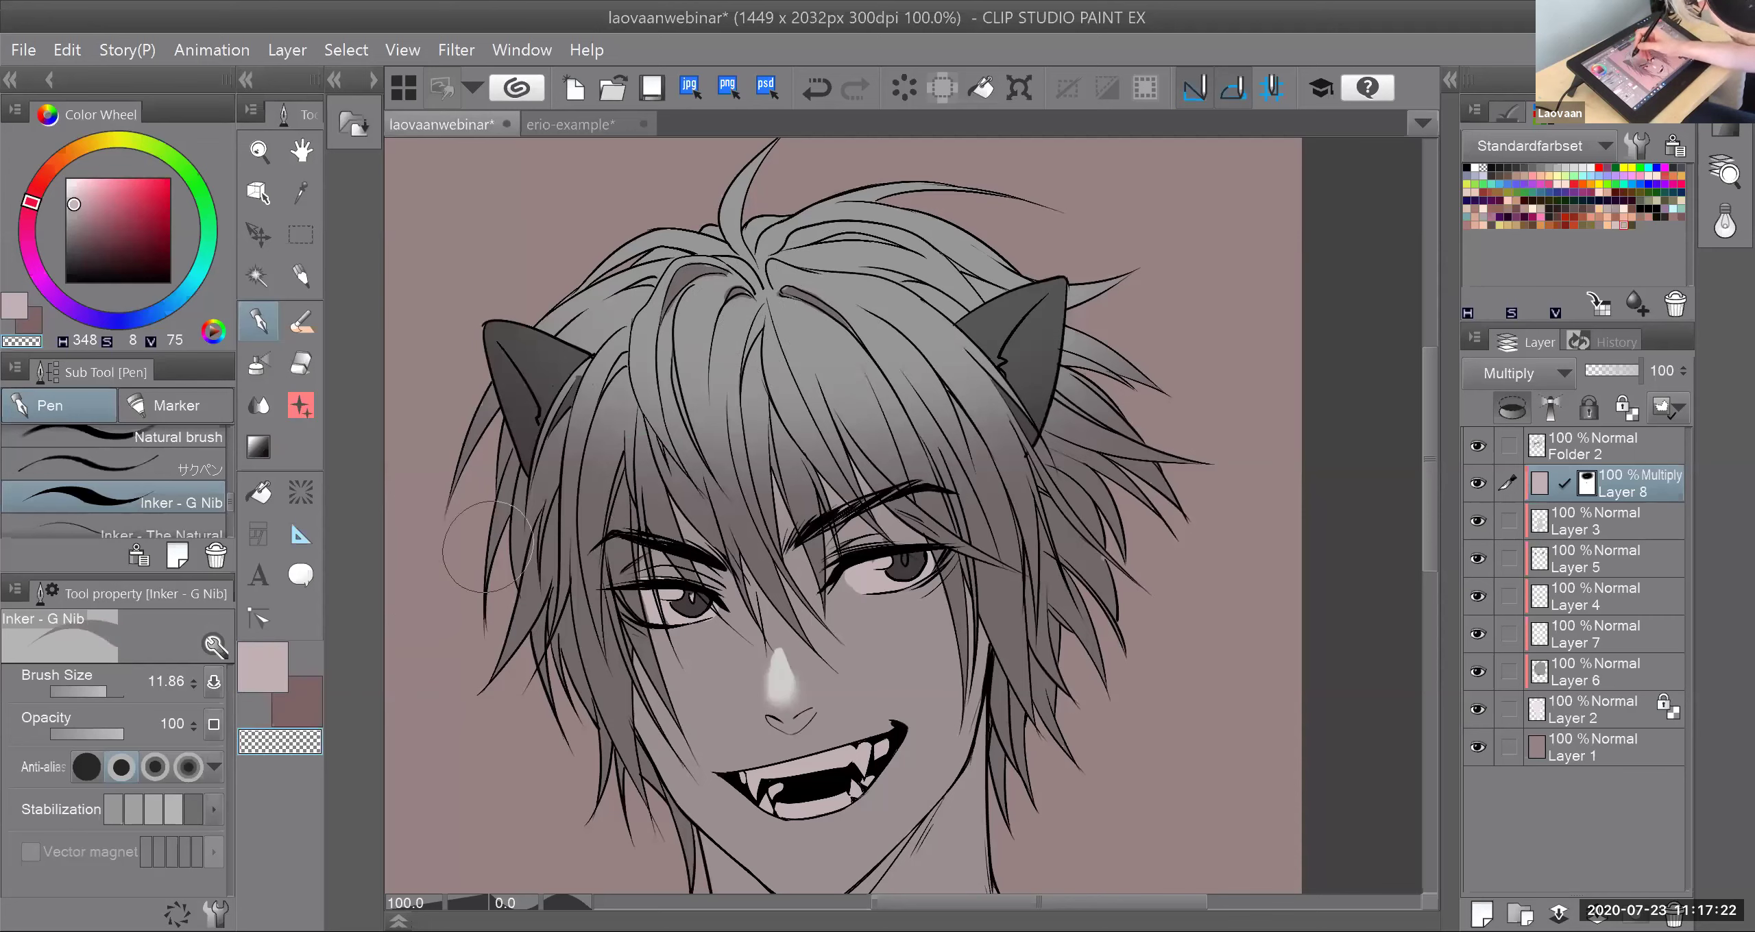
{"action": "left_click", "coordinate": [1589, 487]}
{"action": "left_click_drag", "start_coordinate": [602, 458], "coordinate": [626, 389]}
{"action": "left_click_drag", "start_coordinate": [602, 447], "coordinate": [615, 405]}
{"action": "left_click_drag", "start_coordinate": [597, 482], "coordinate": [623, 411]}
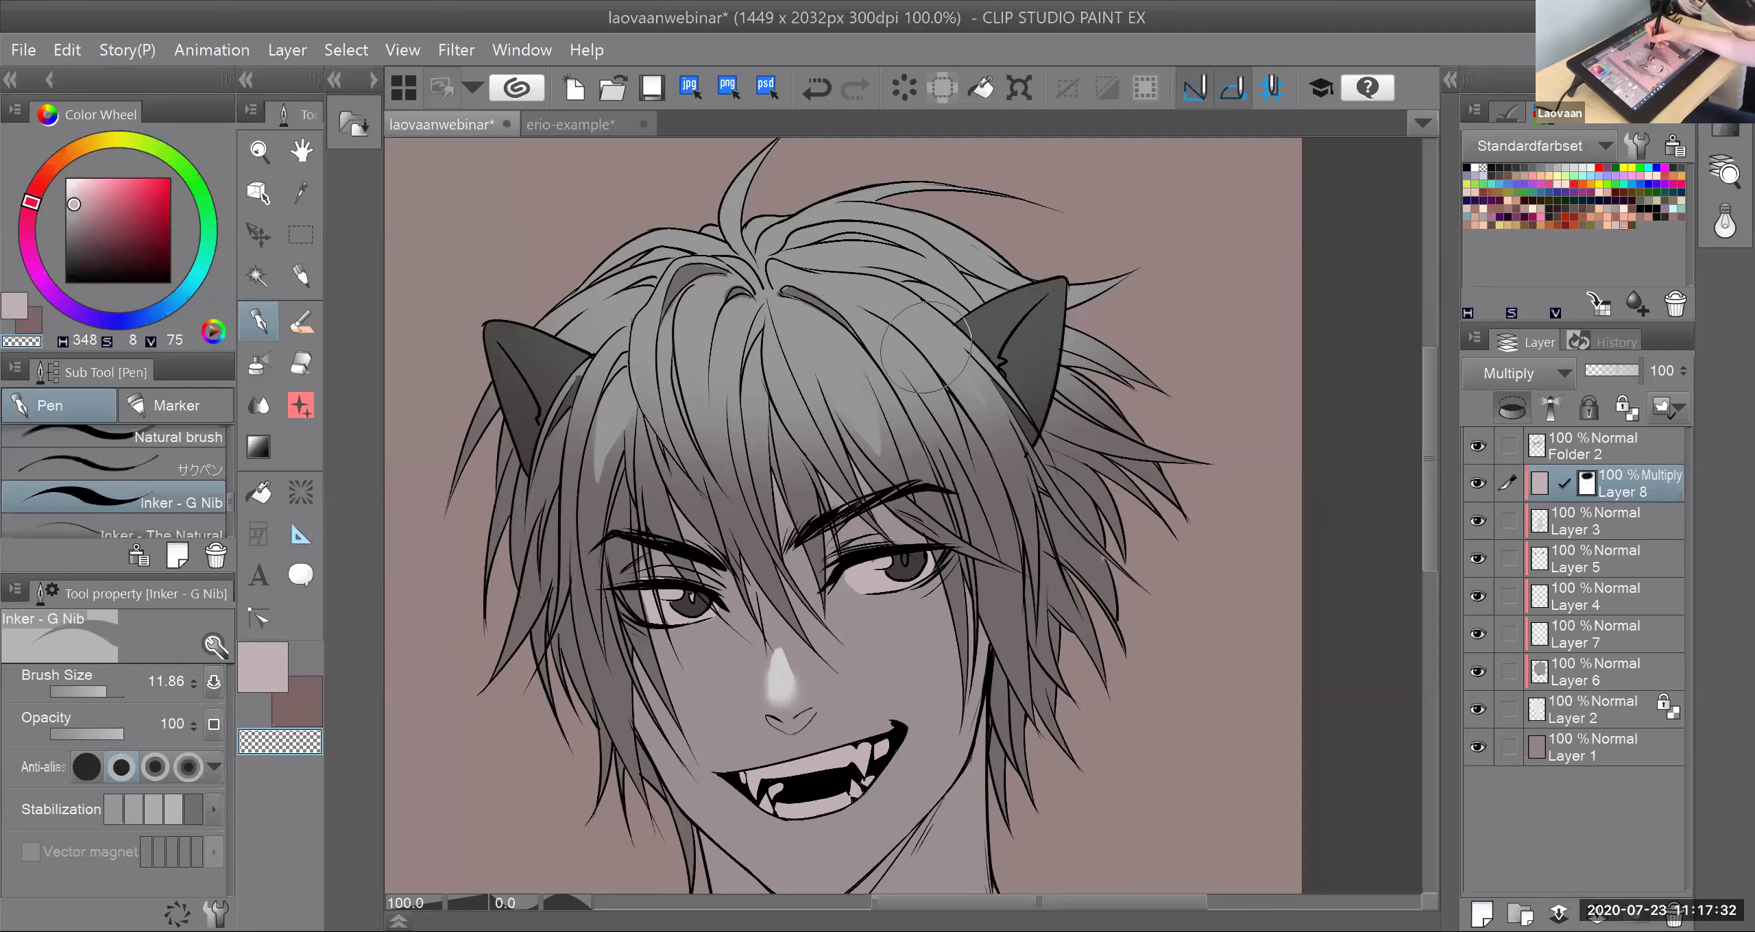
{"action": "left_click_drag", "start_coordinate": [994, 432], "coordinate": [986, 409]}
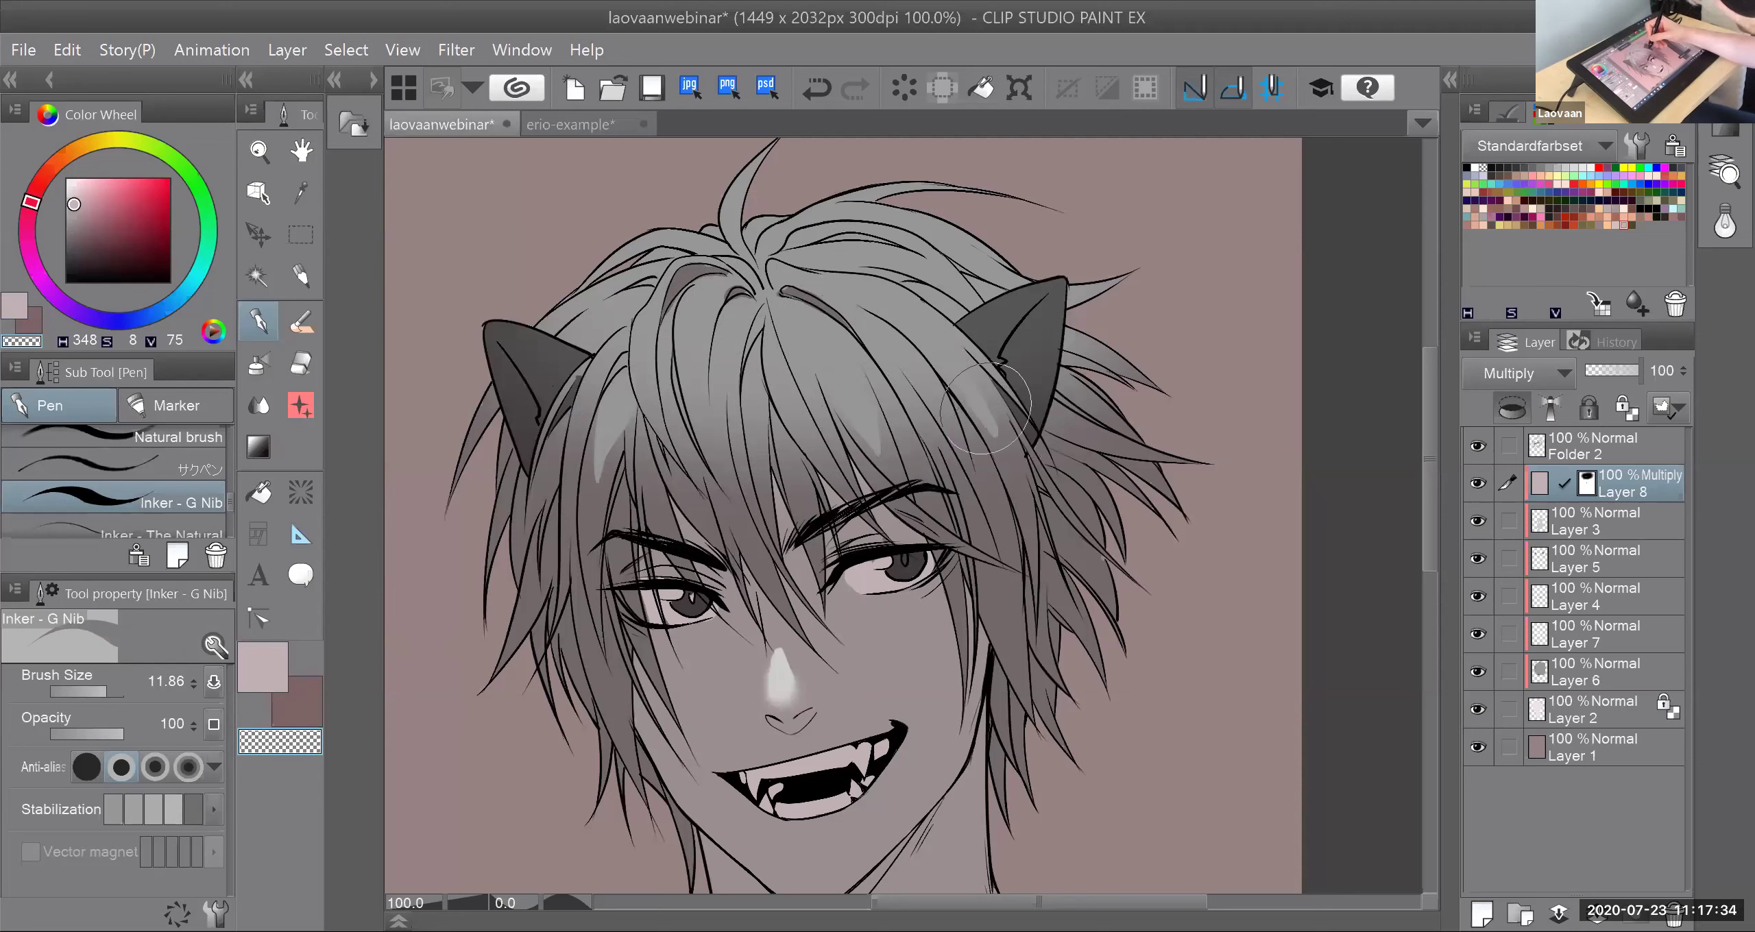
Step: Trim the highlights on the right half of the fringe with the main colour, undoing and retrying unsatisfactory strokes
{"action": "left_click", "coordinate": [262, 669]}
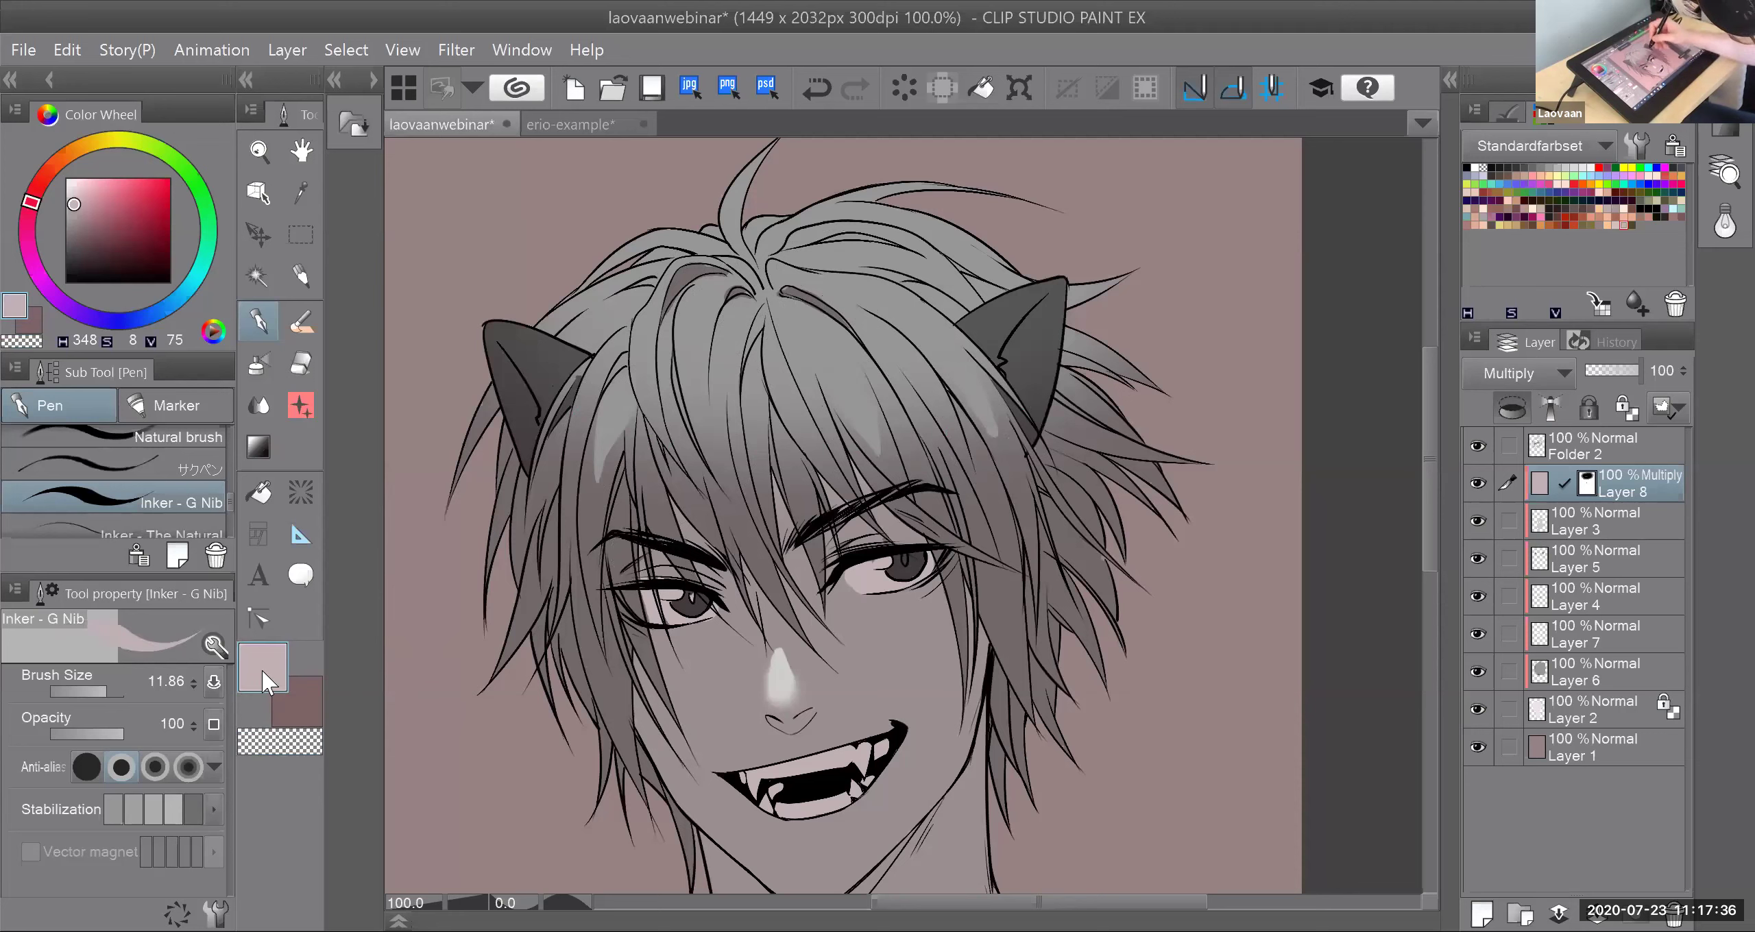
{"action": "left_click_drag", "start_coordinate": [987, 377], "coordinate": [1002, 458]}
{"action": "key", "text": "ctrl+z"}
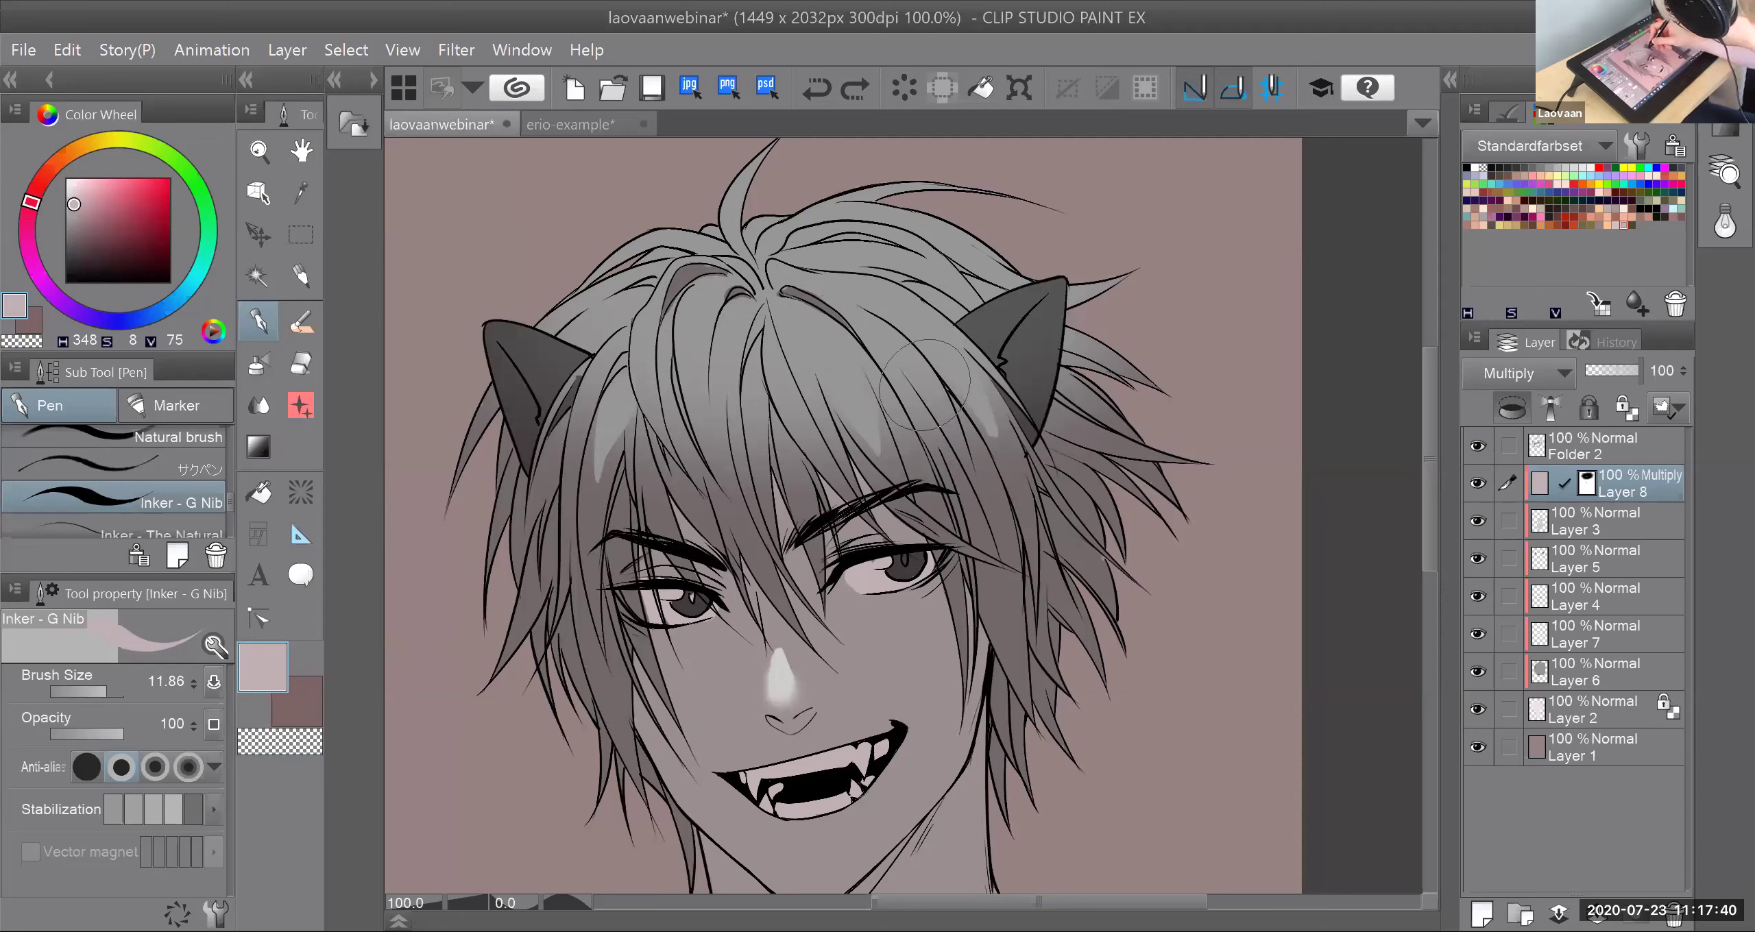
{"action": "left_click_drag", "start_coordinate": [992, 382], "coordinate": [997, 427]}
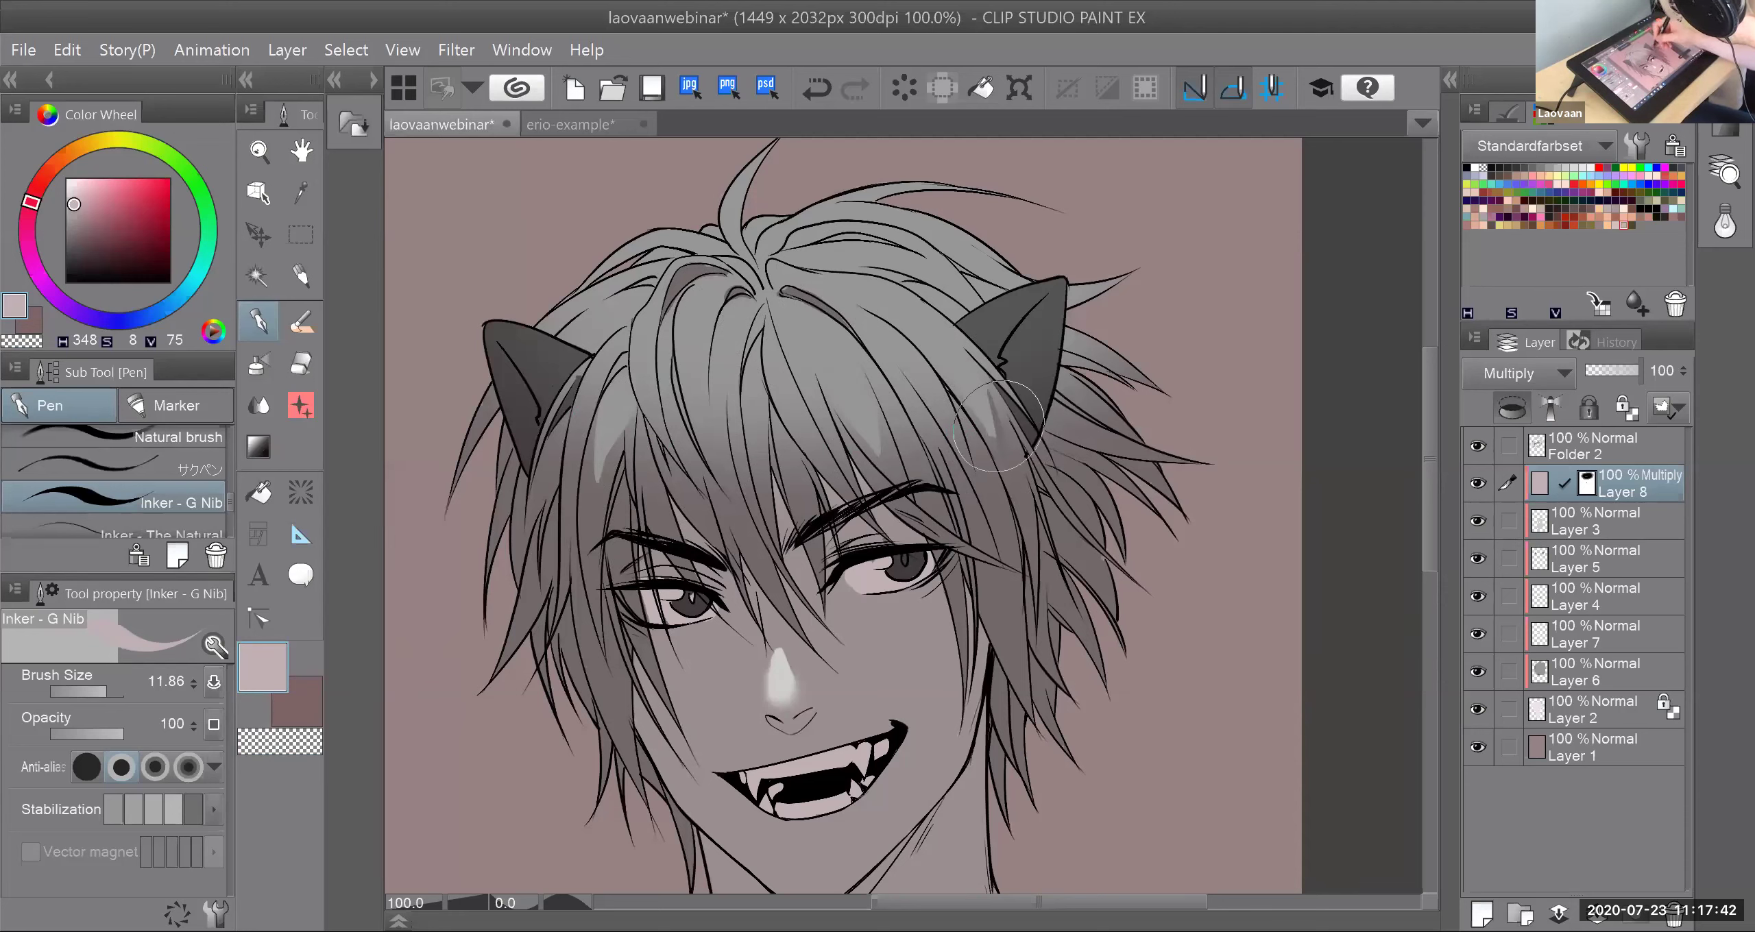
{"action": "key", "text": "ctrl+z"}
{"action": "key", "text": "ctrl+z"}
{"action": "left_click_drag", "start_coordinate": [866, 374], "coordinate": [882, 402]}
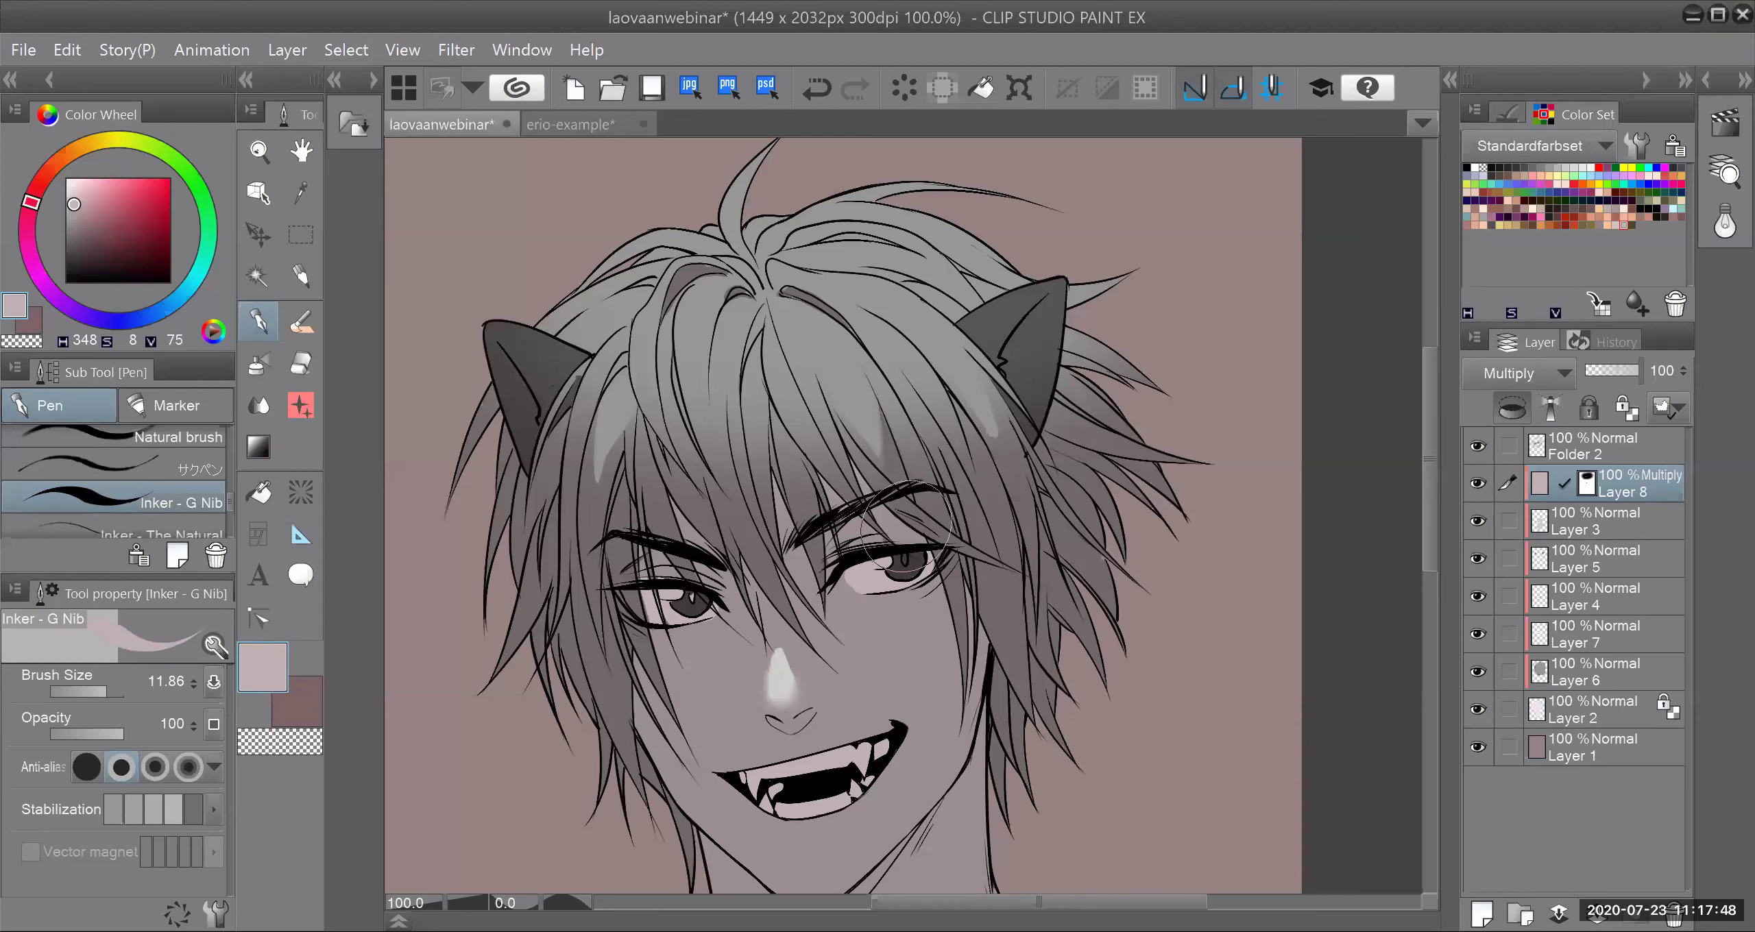
Step: Set the Inker - G Nib brush size to 5.05 and refine the shadows beneath the curled strands at the hair parting
{"action": "left_click", "coordinate": [100, 690]}
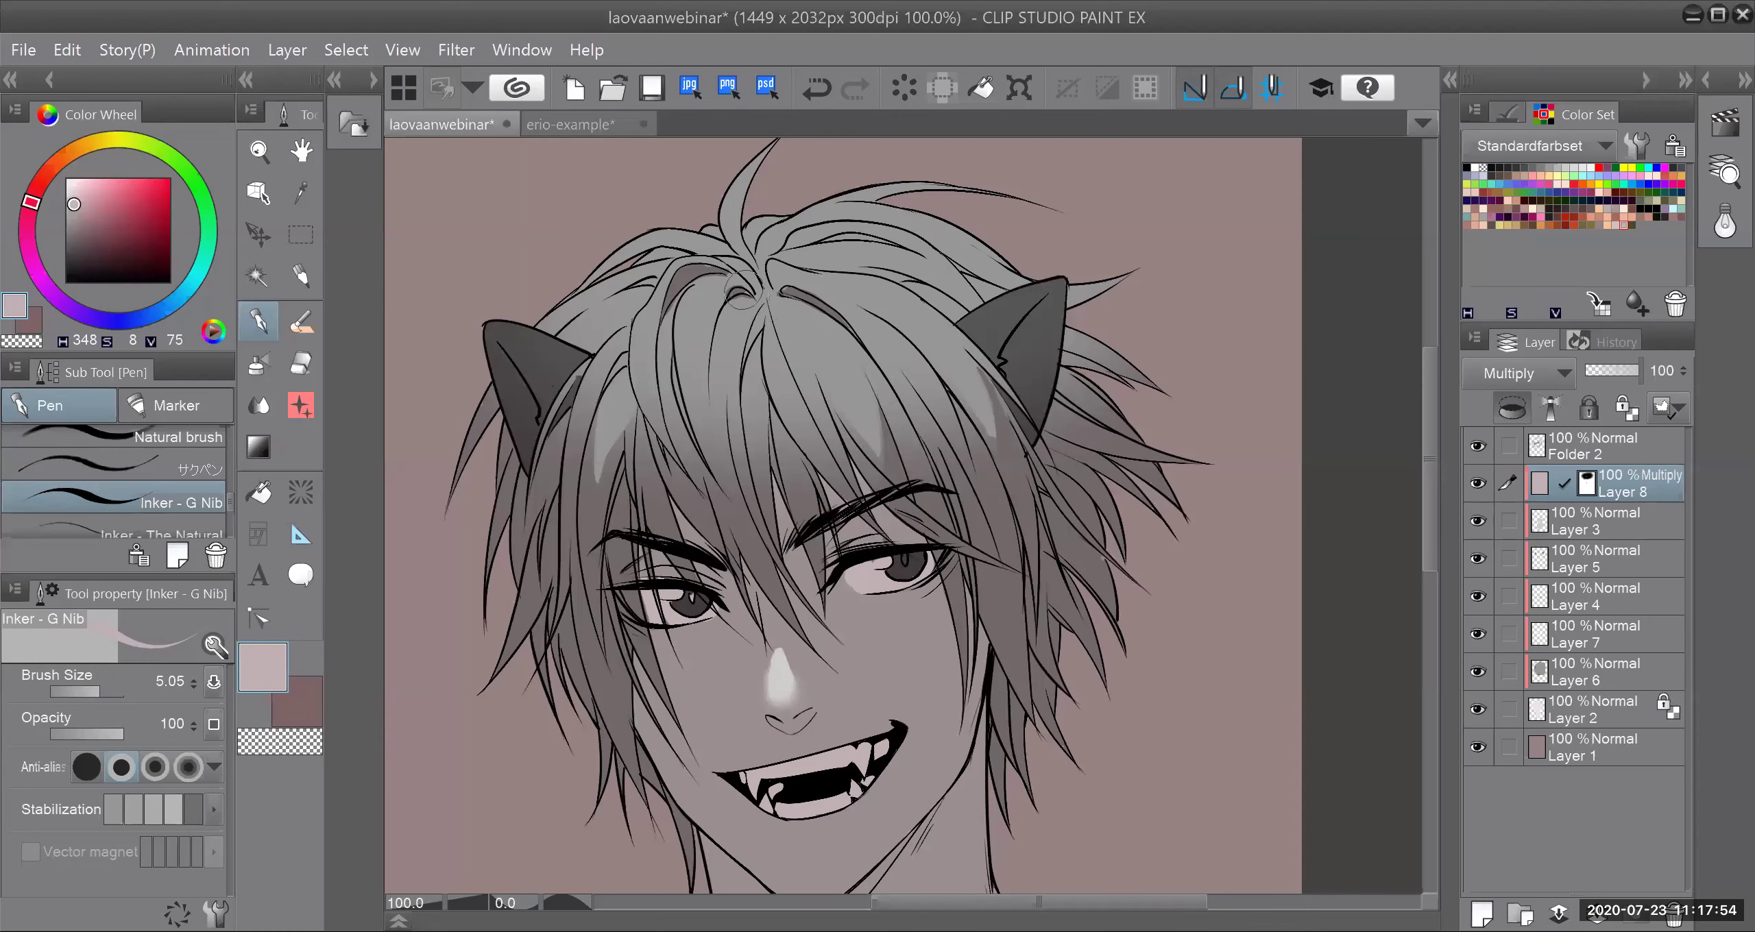
{"action": "left_click", "coordinate": [302, 743]}
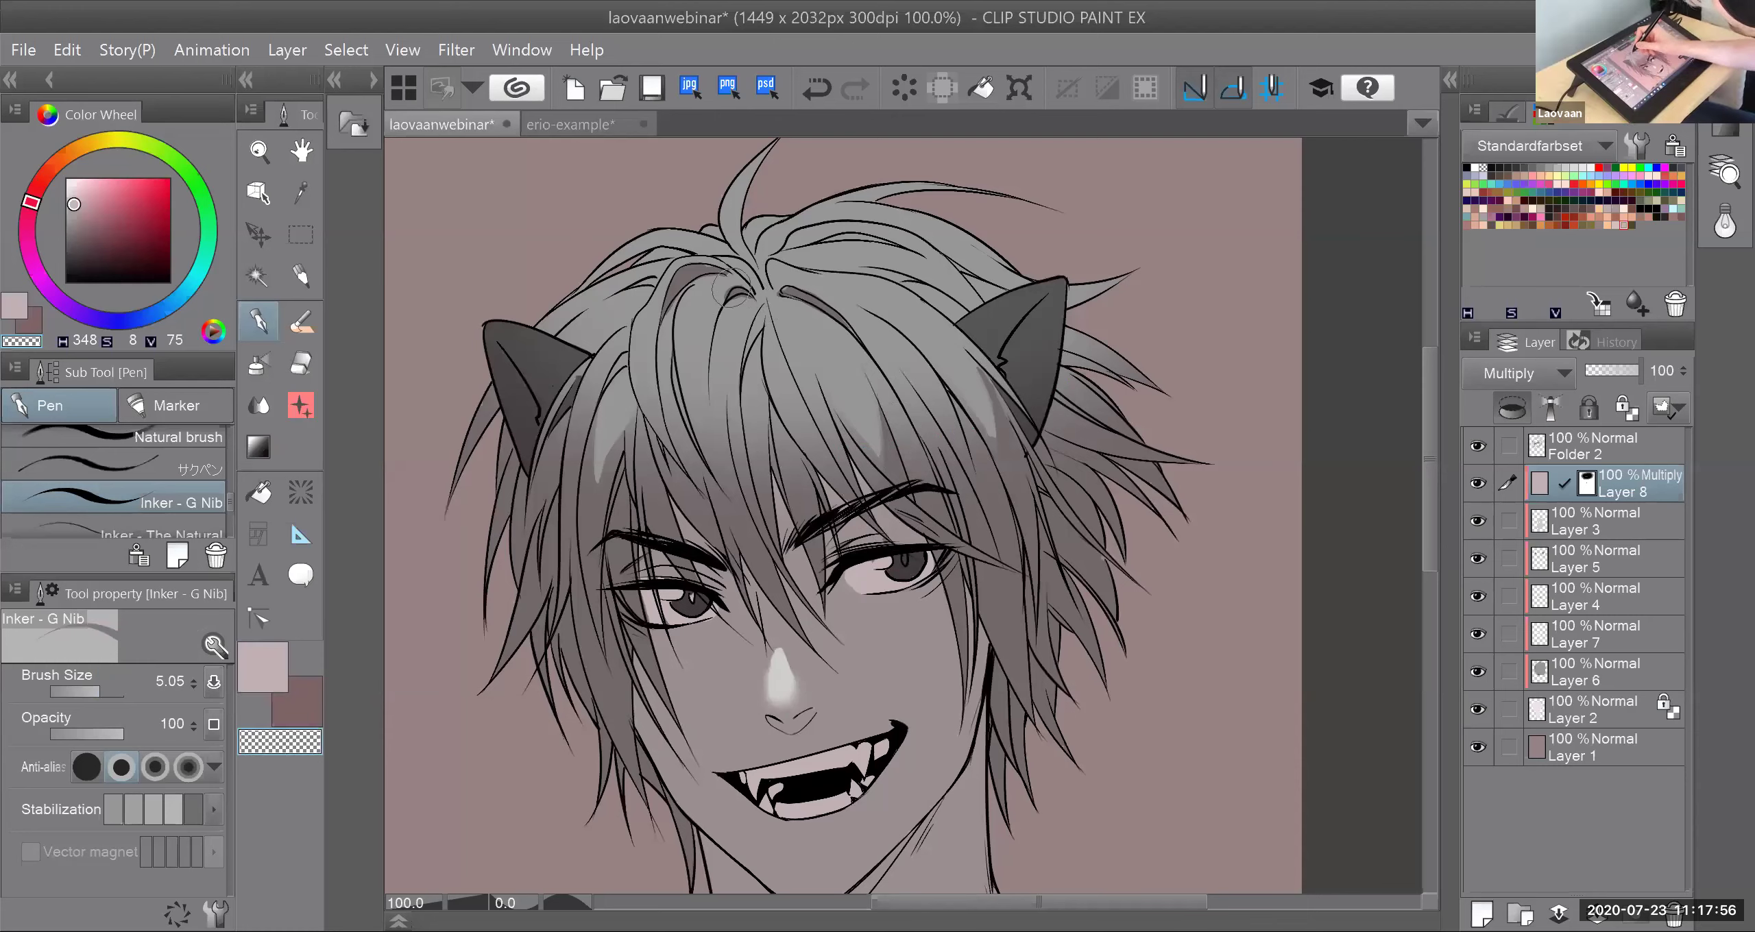
{"action": "left_click", "coordinate": [280, 662]}
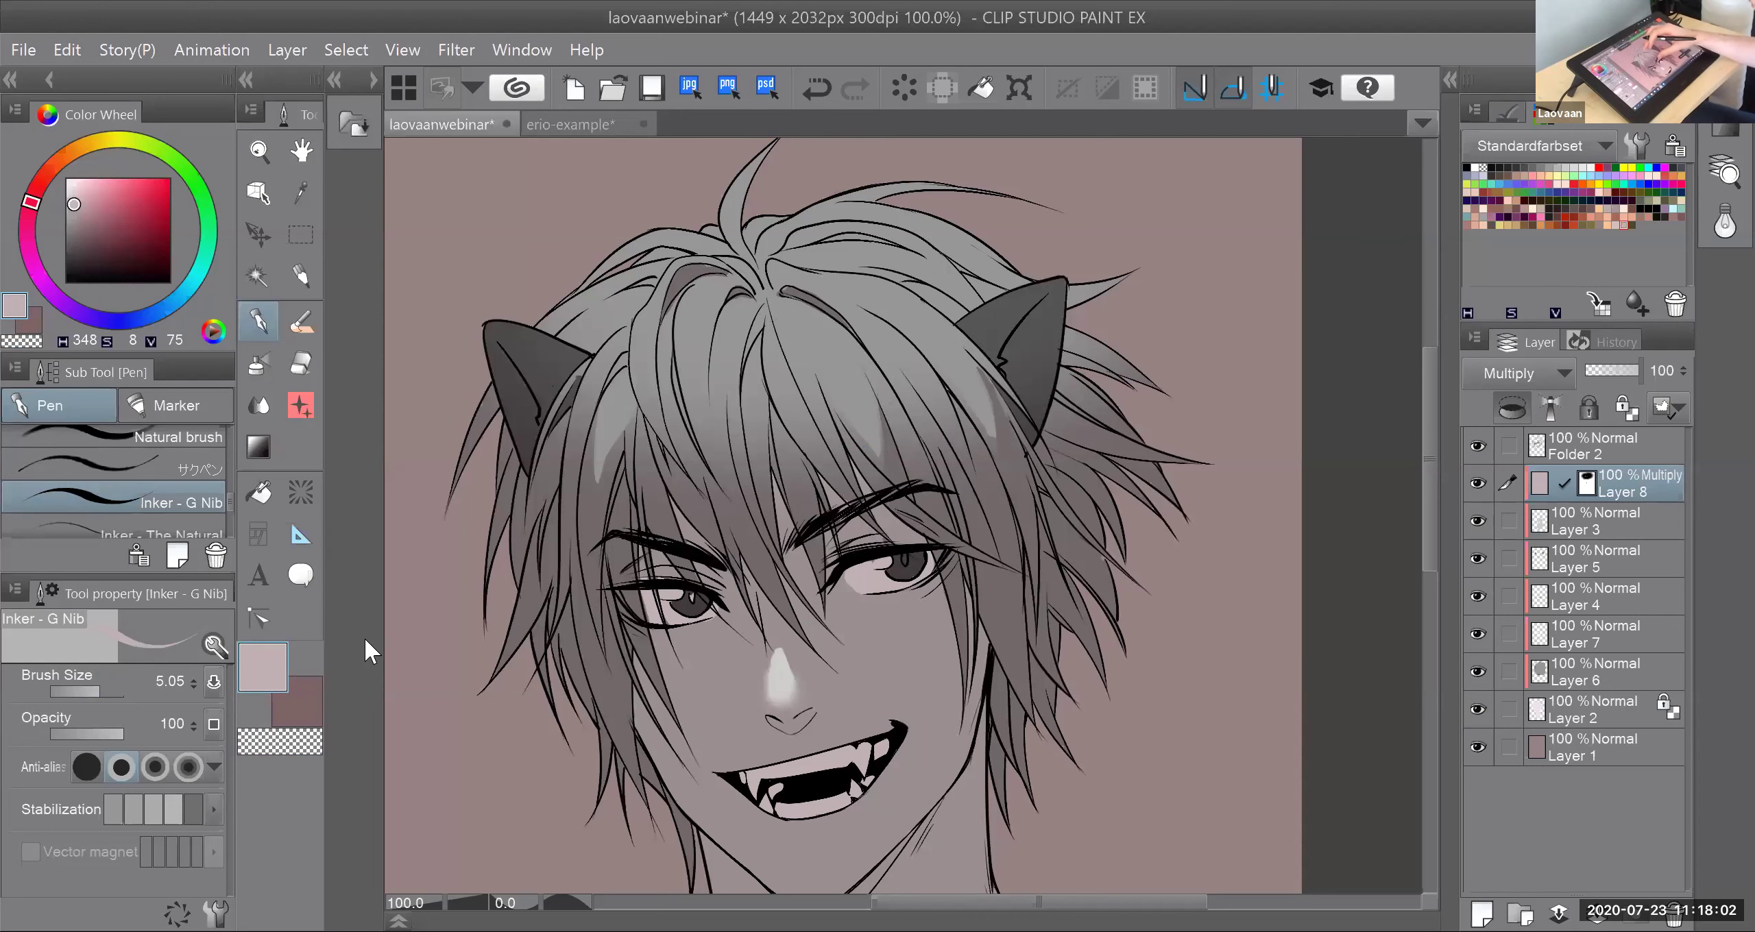
{"action": "left_click_drag", "start_coordinate": [843, 466], "coordinate": [851, 567]}
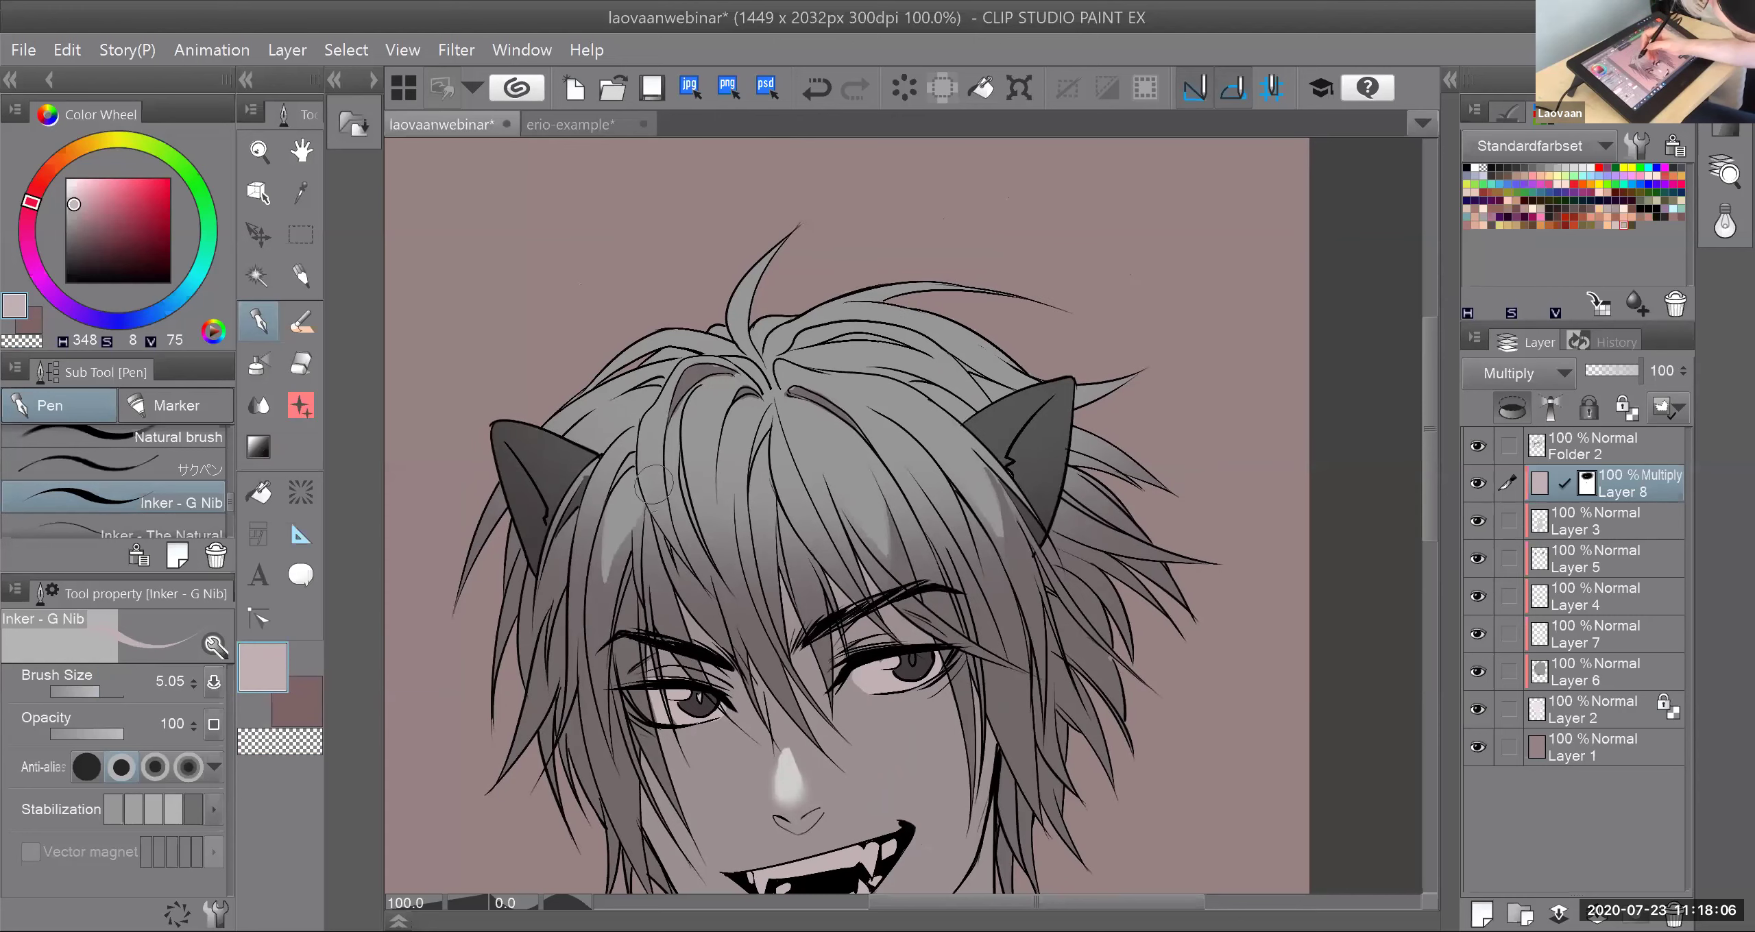
{"action": "scroll", "coordinate": [650, 379], "scroll_direction": "up", "scroll_amount": 4}
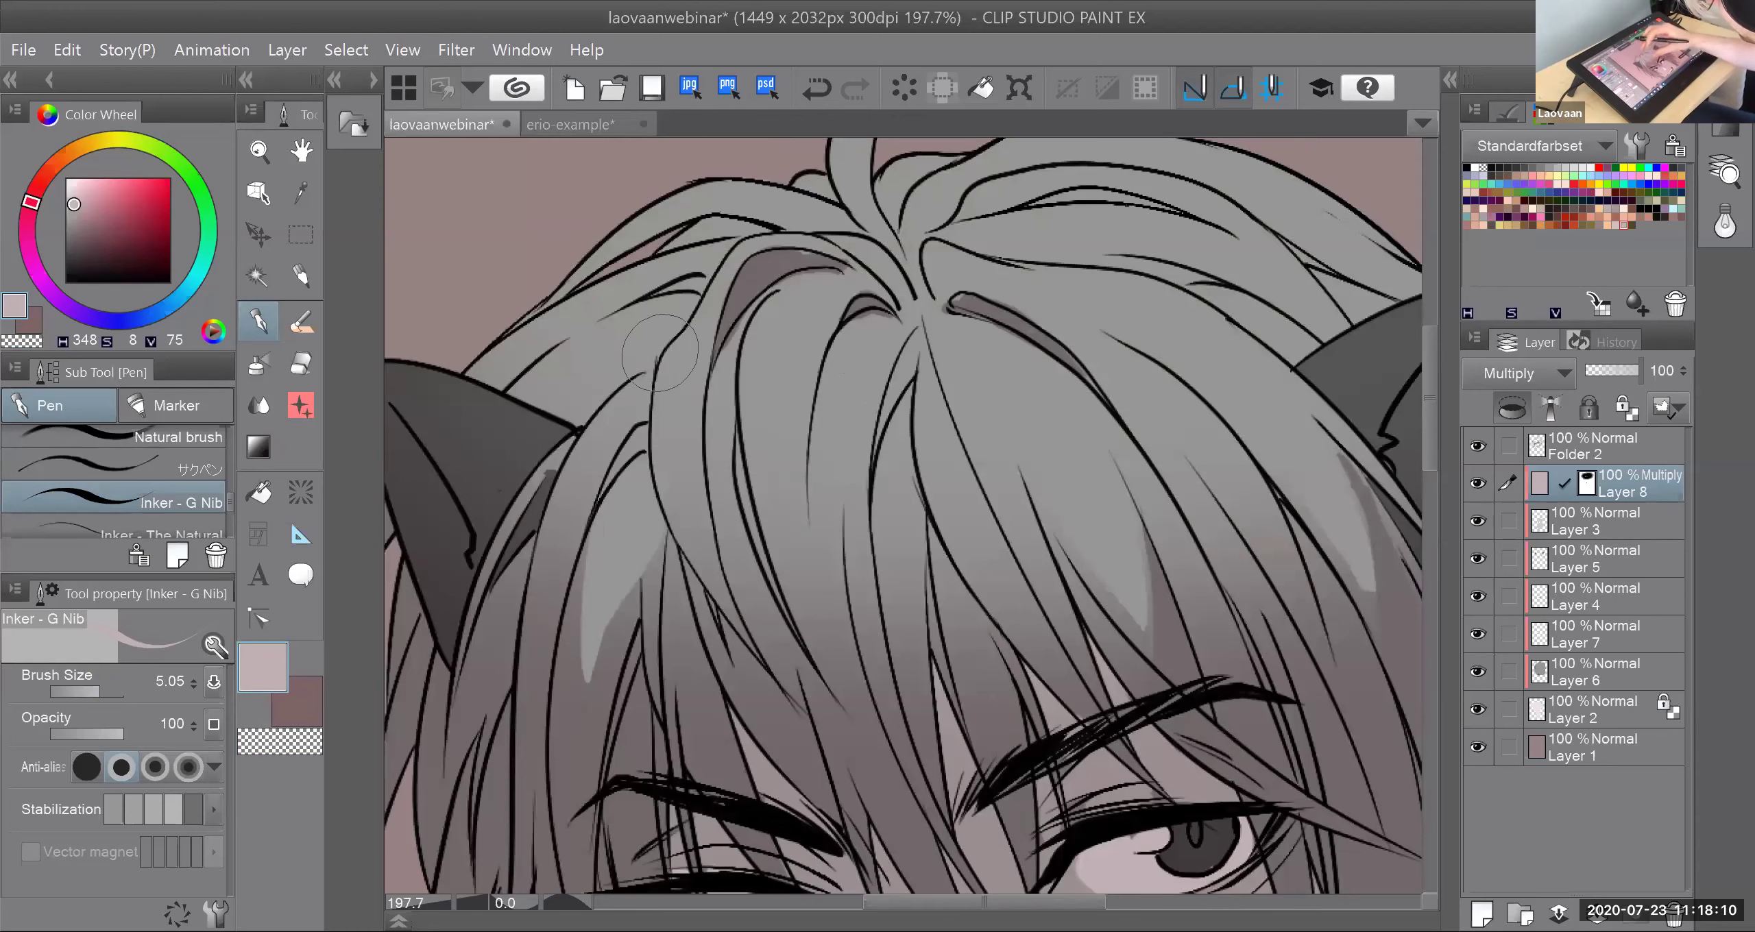
{"action": "key", "text": "ctrl+alt+0"}
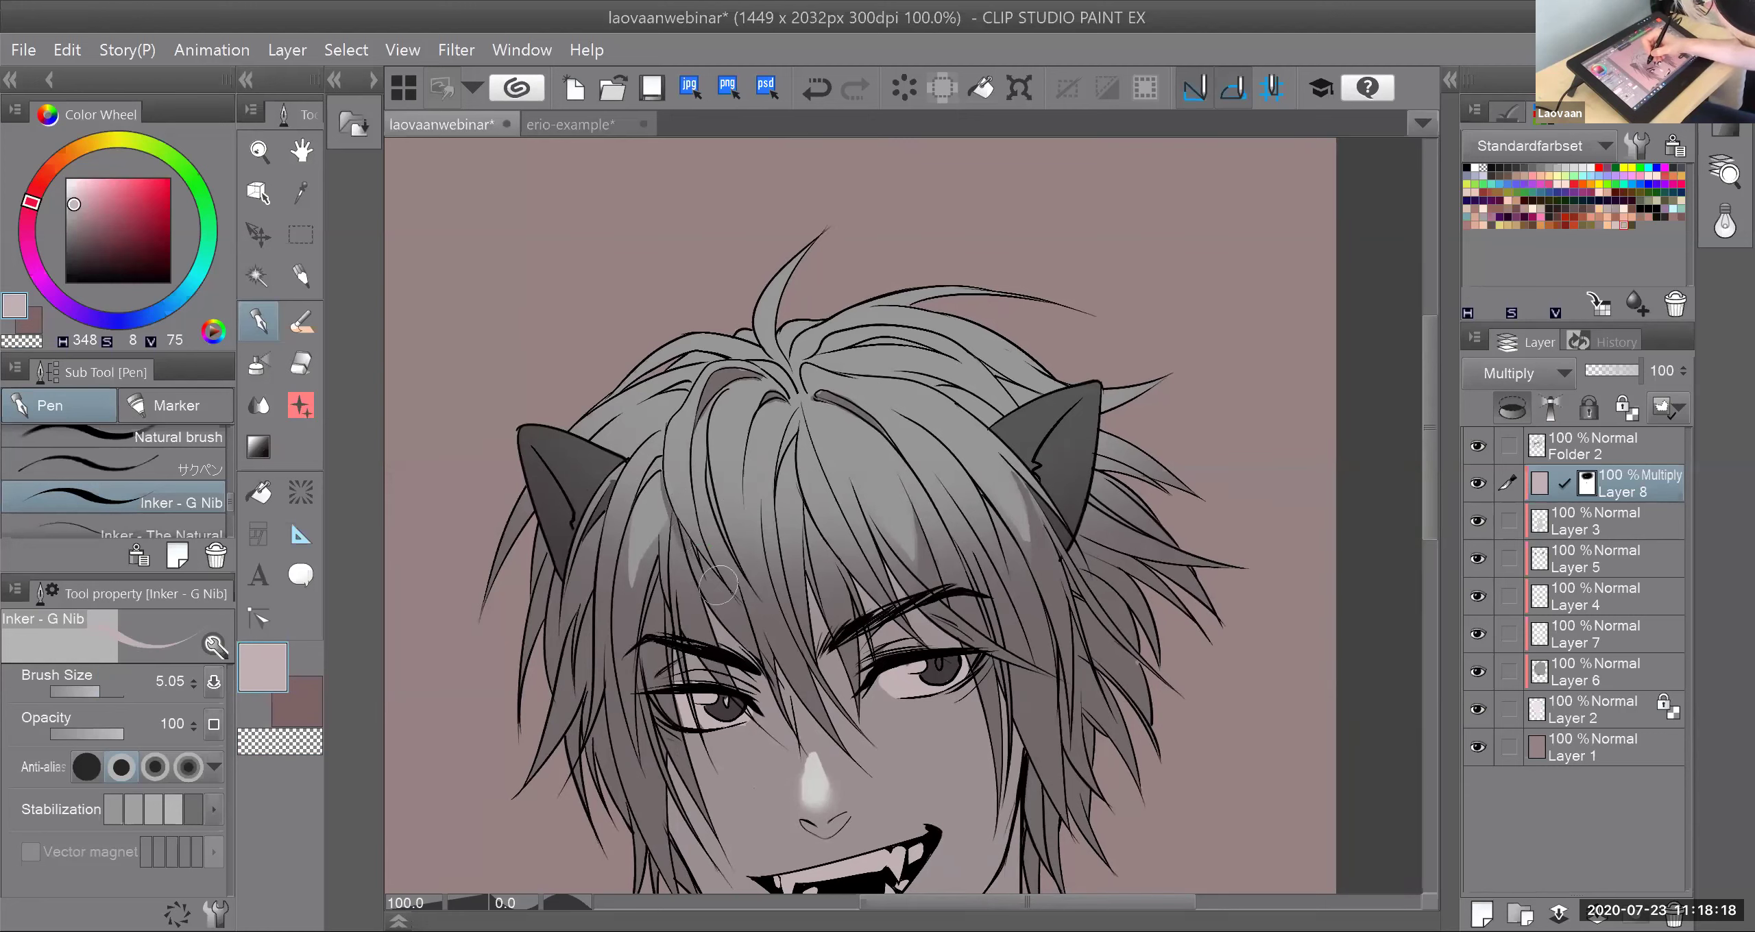
Step: Carve a narrow highlight into the central fringe strand with transparent colour, correcting it with the main colour and undo
{"action": "left_click", "coordinate": [293, 743]}
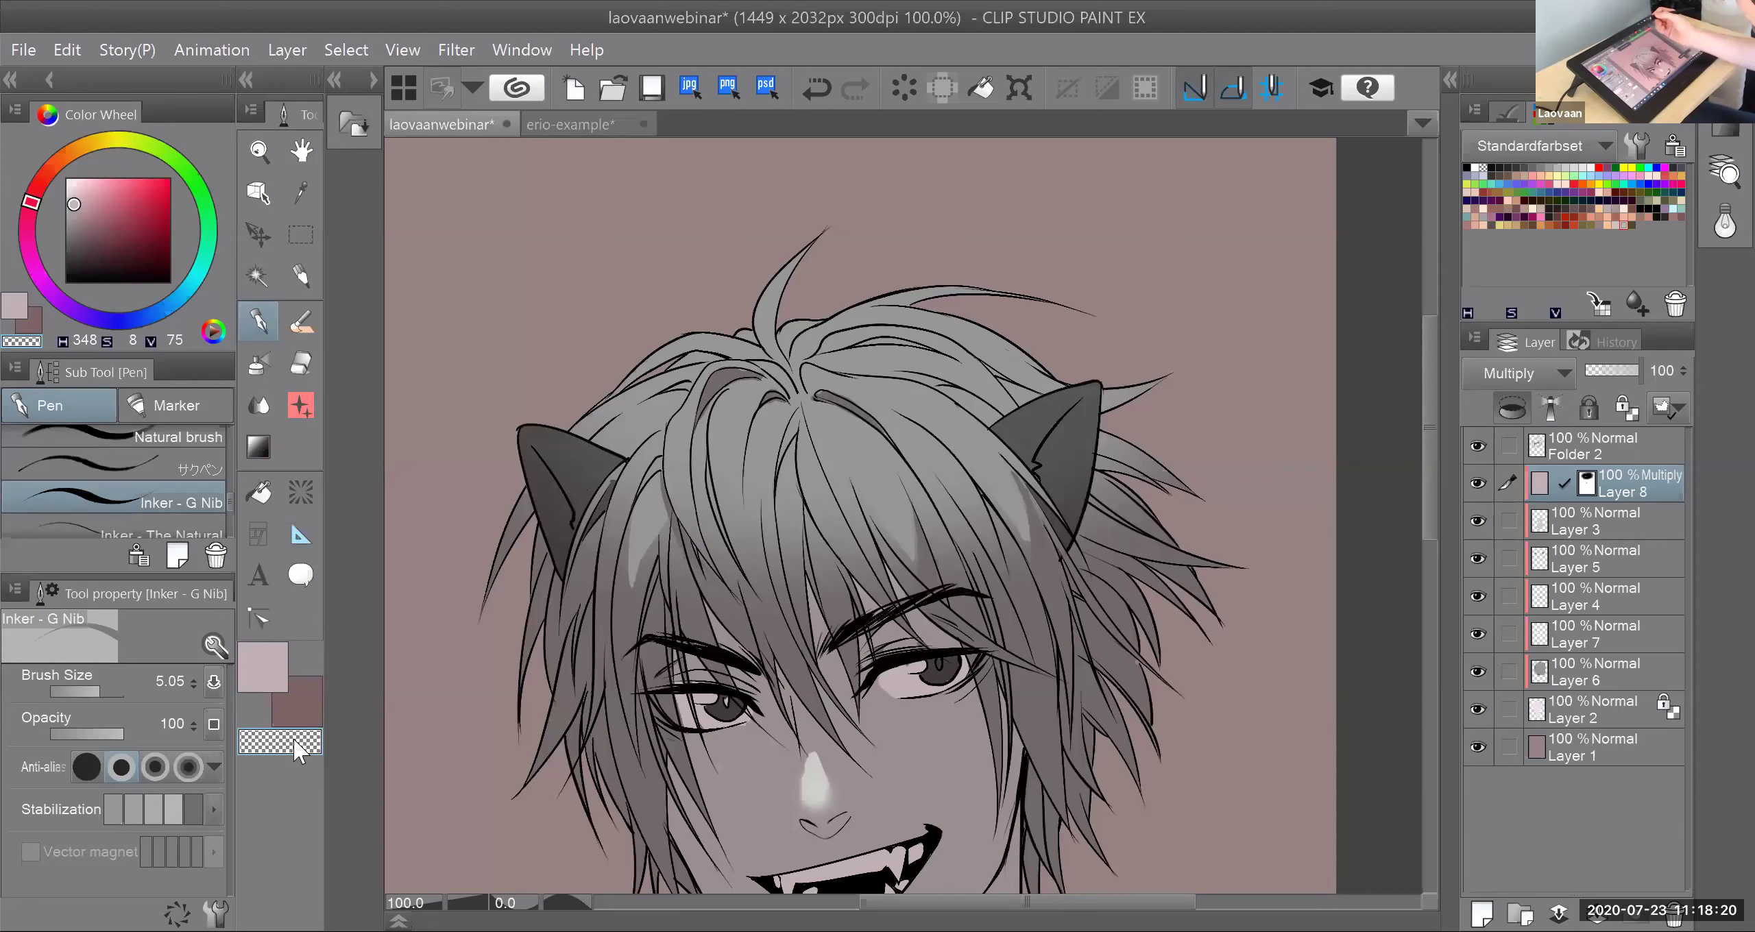
{"action": "left_click_drag", "start_coordinate": [994, 445], "coordinate": [917, 467]}
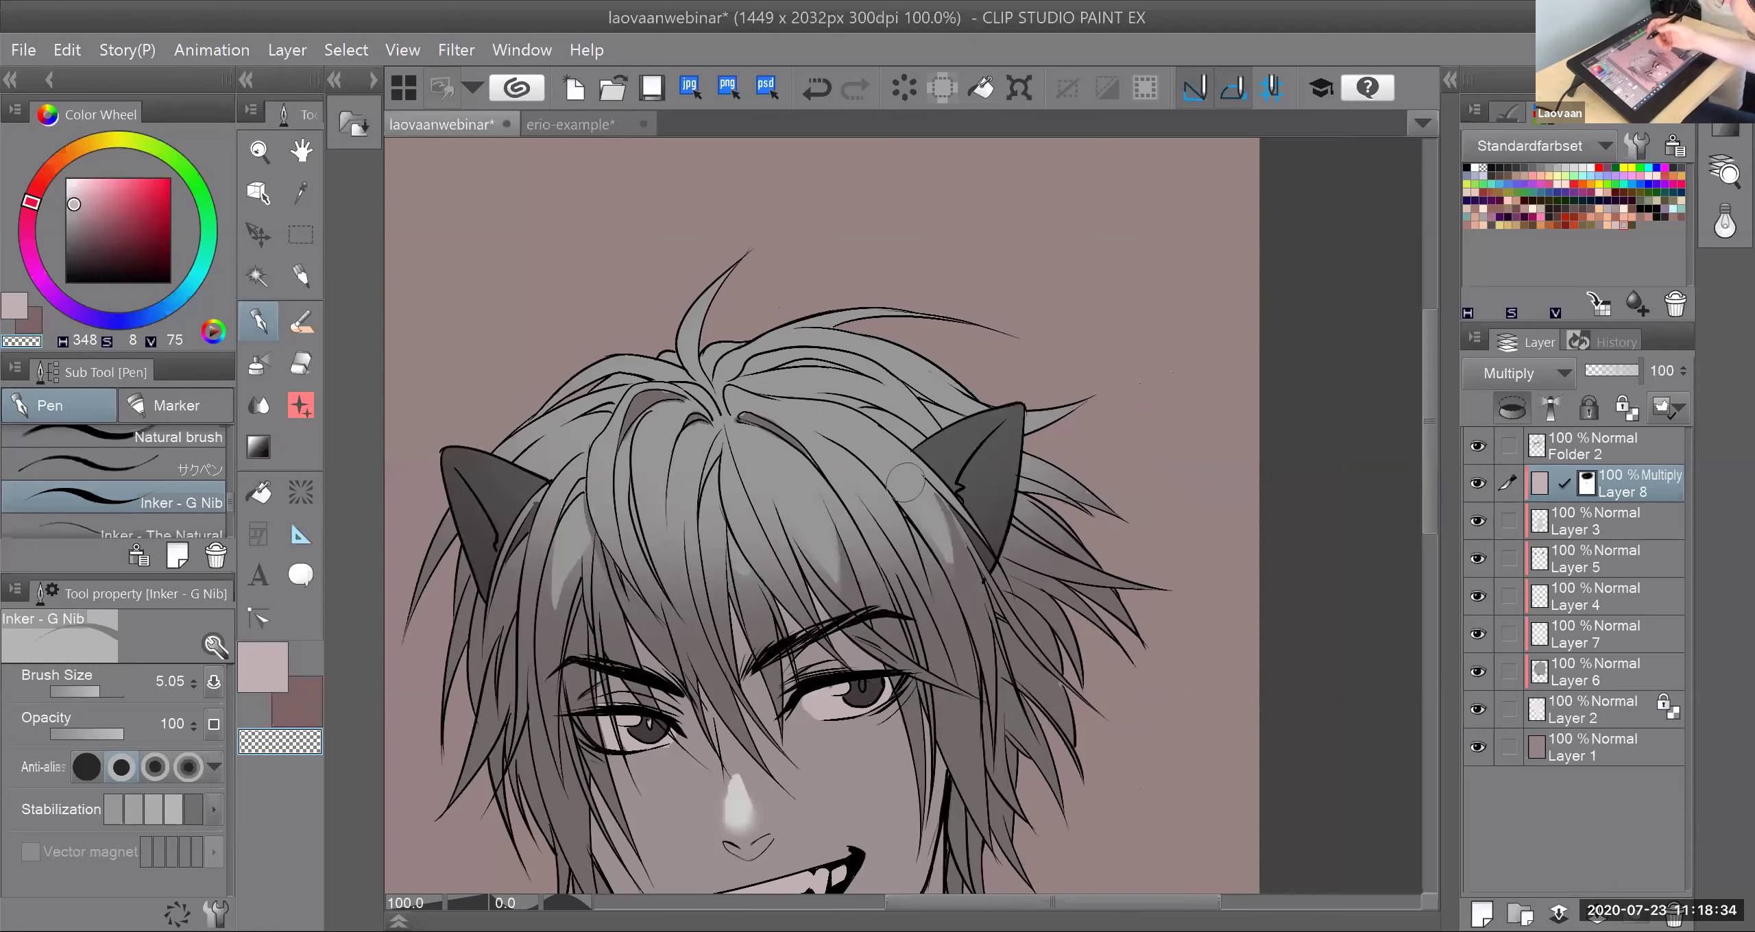
{"action": "key", "text": "ctrl+z"}
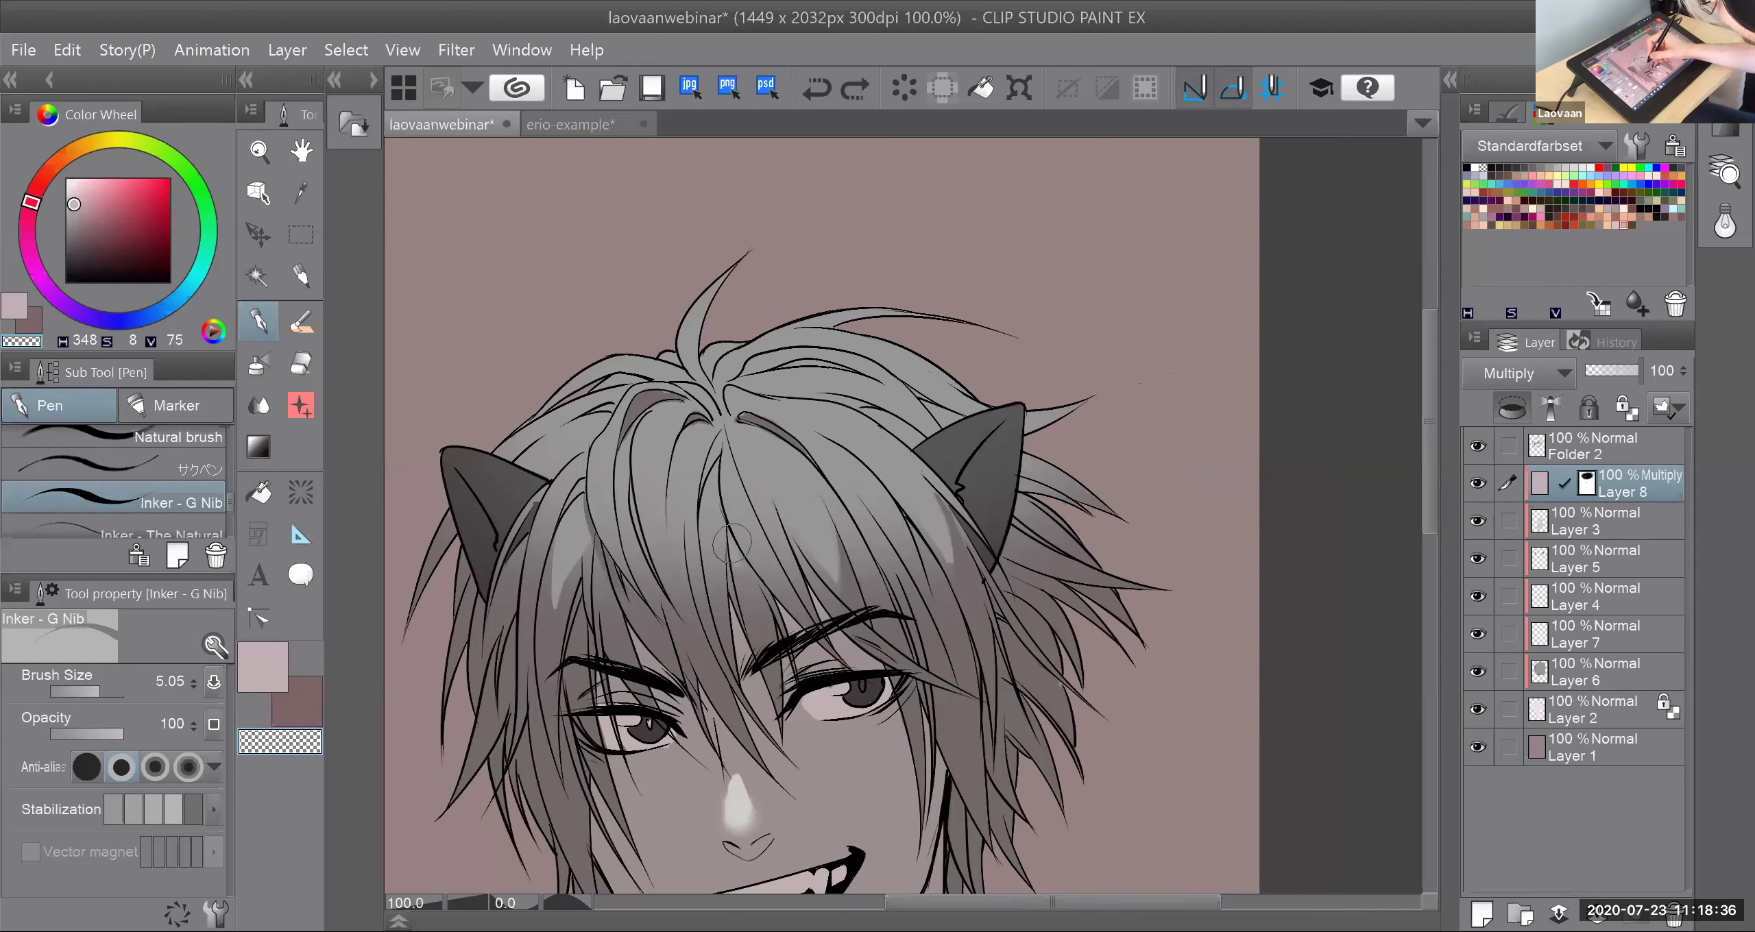
{"action": "left_click_drag", "start_coordinate": [732, 543], "coordinate": [749, 588]}
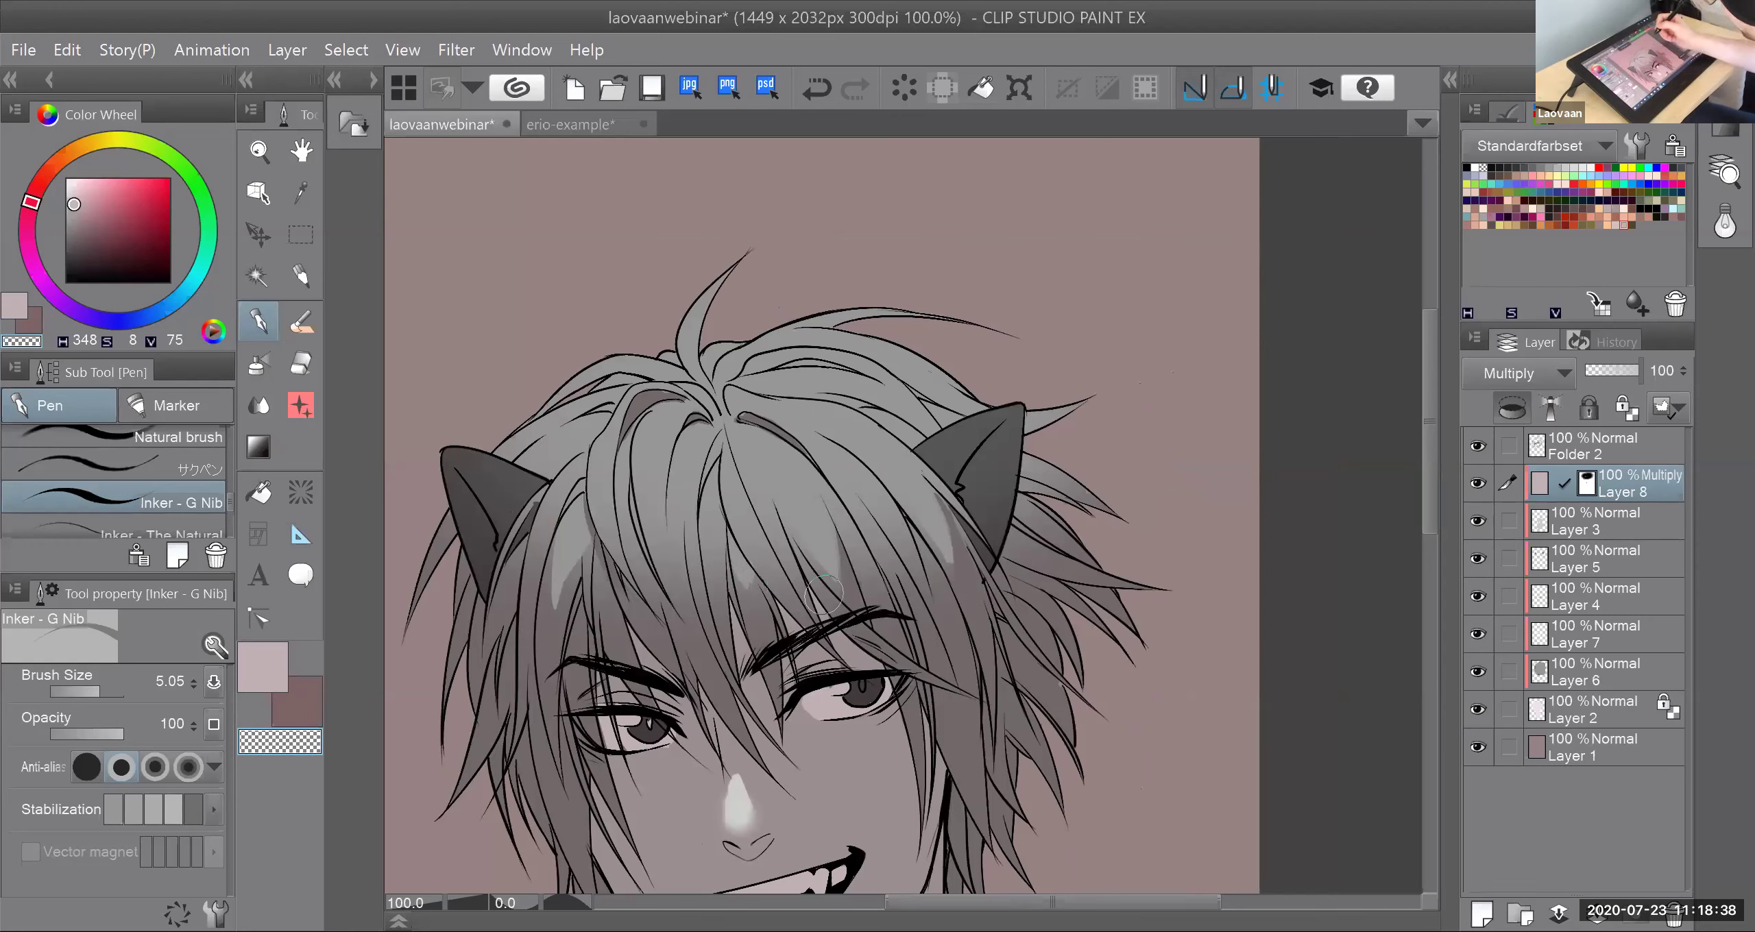
{"action": "key", "text": "c"}
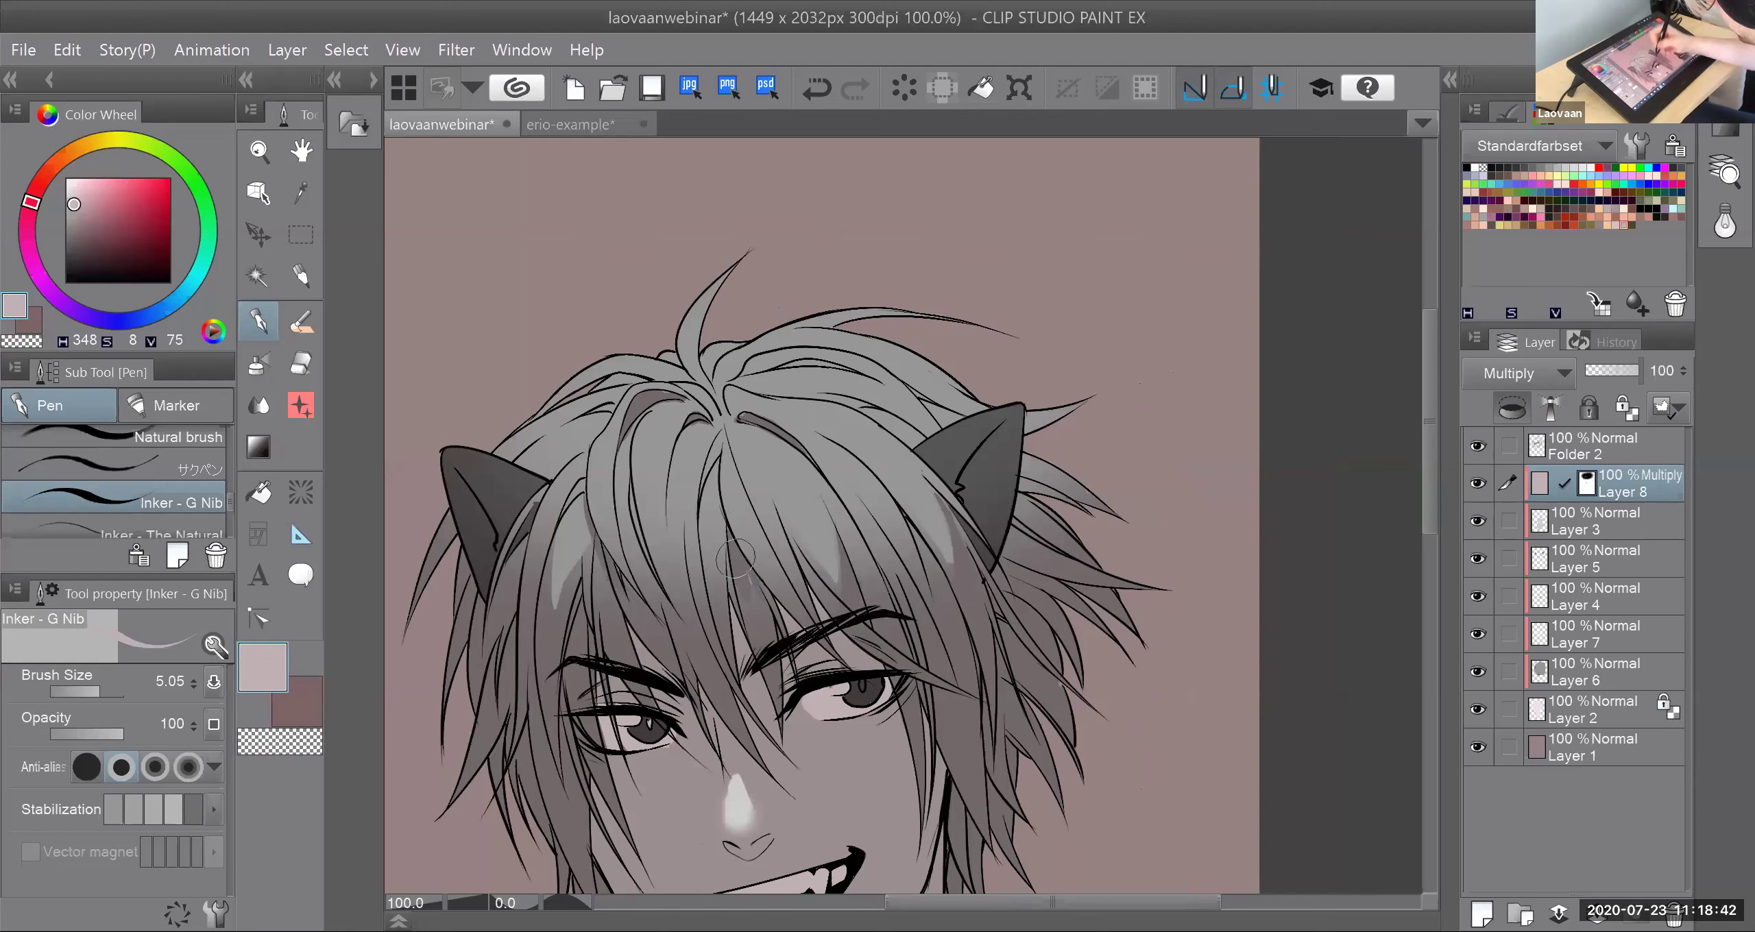
{"action": "left_click", "coordinate": [283, 751]}
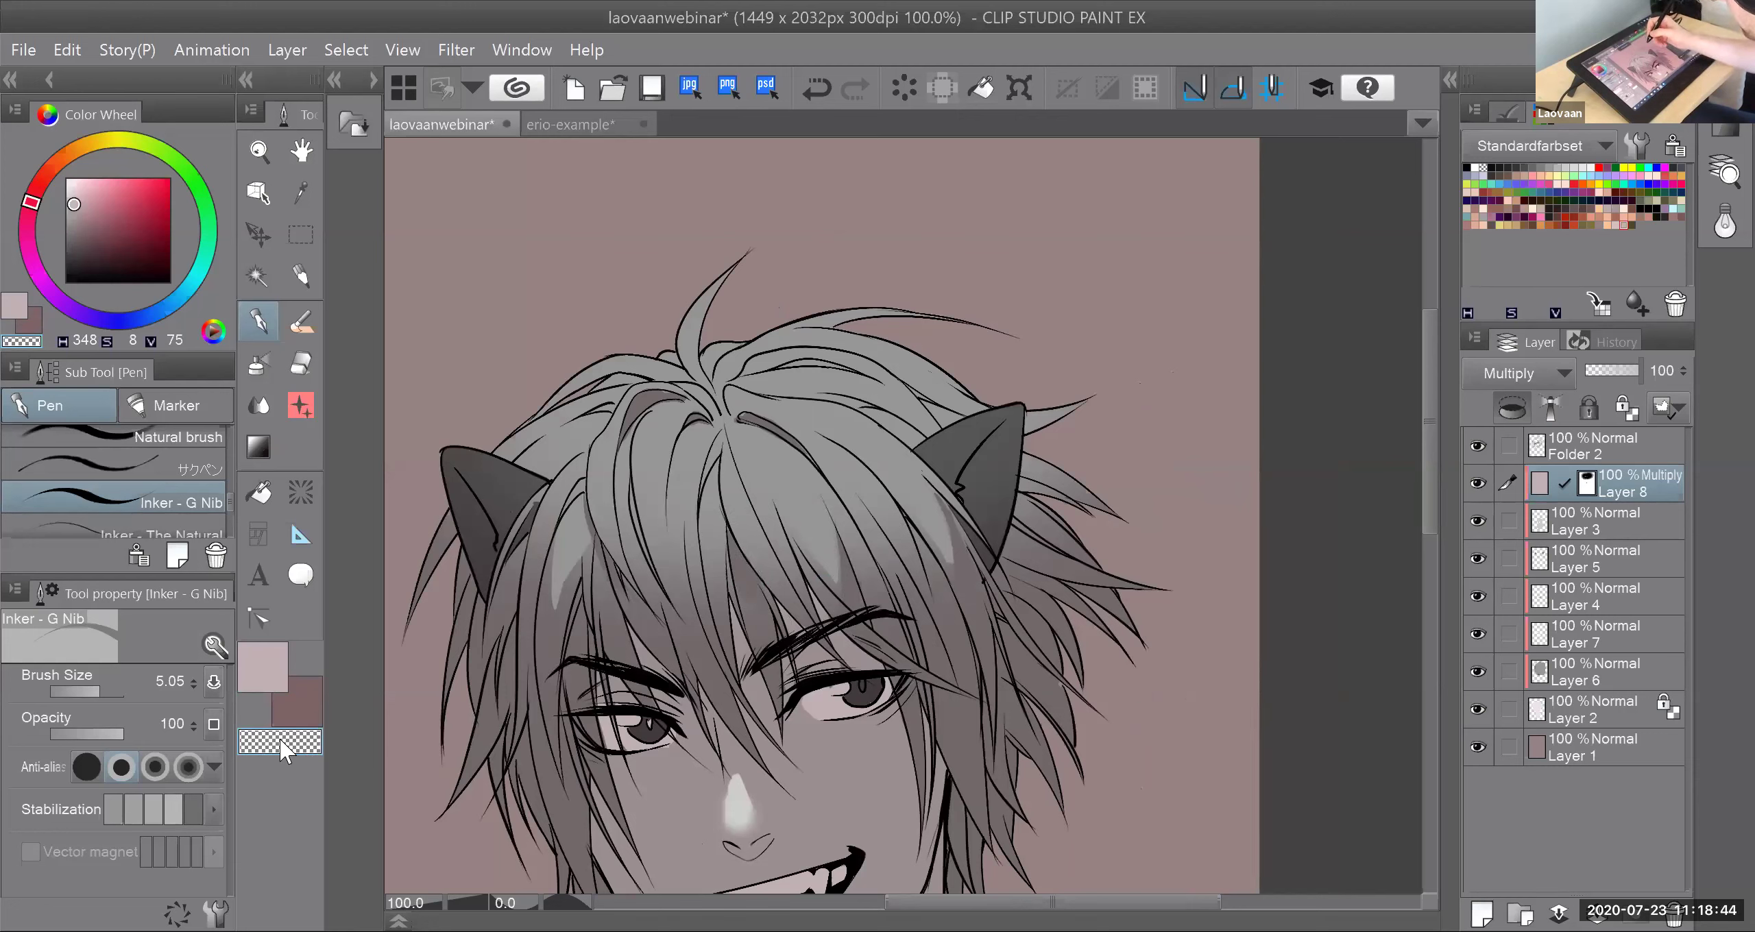
{"action": "key", "text": "ctrl+z"}
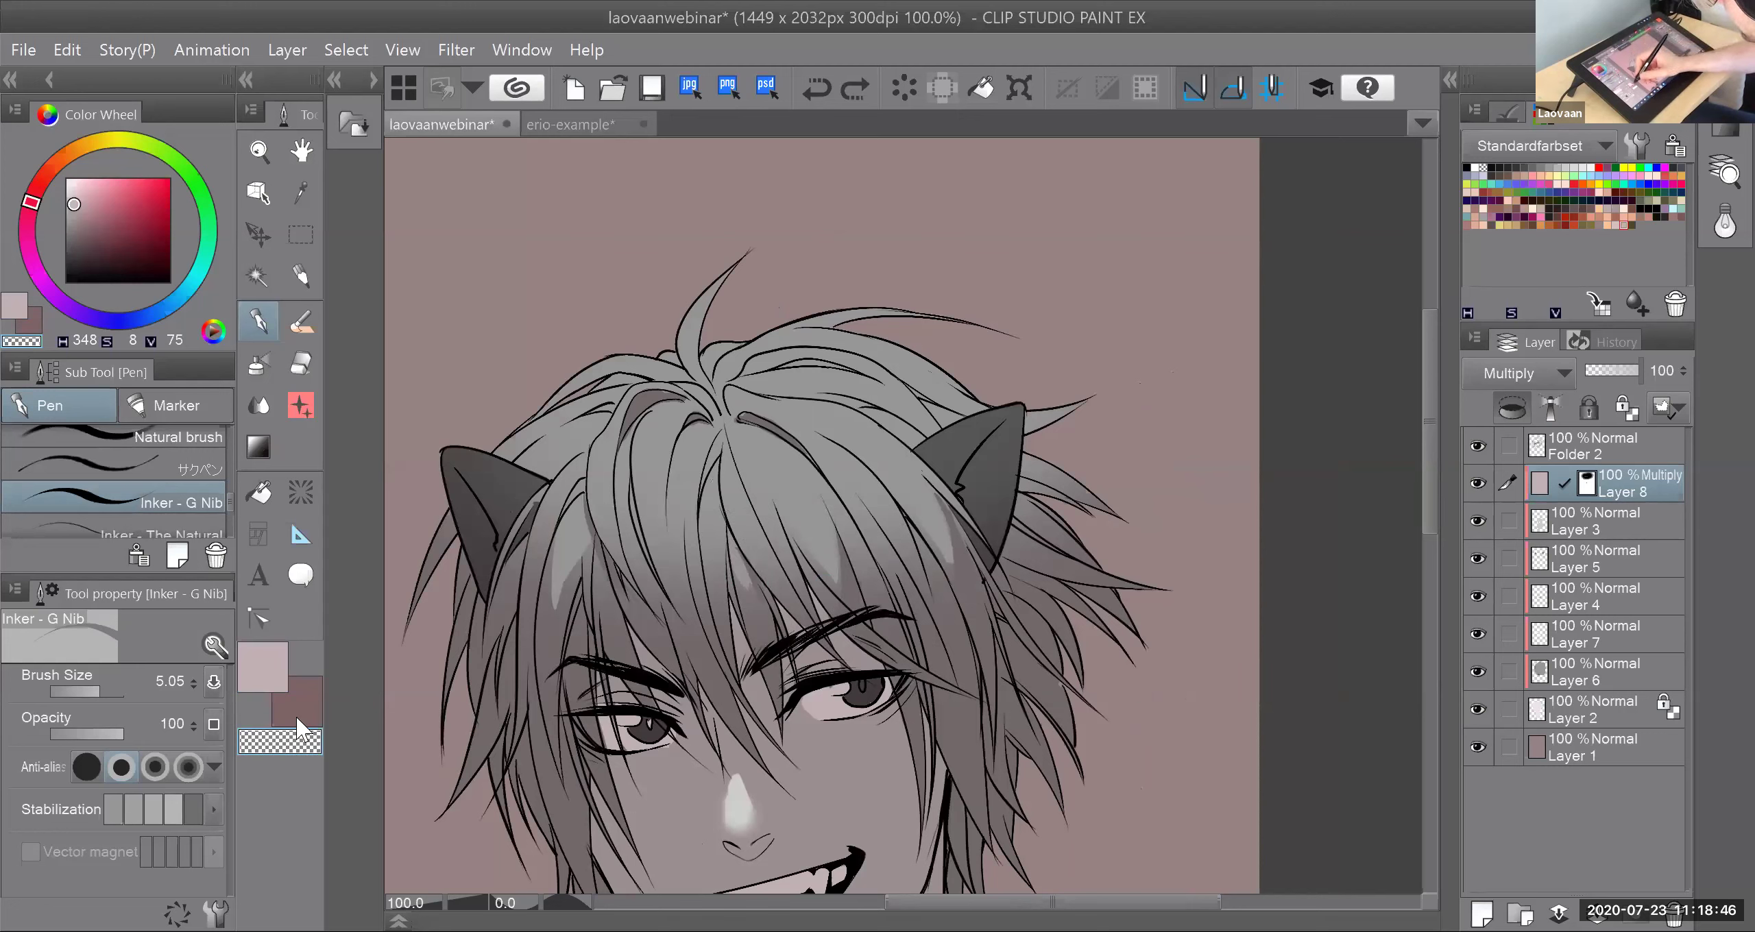
Step: Paint a tapering shadow along the strand just below the hair parting with the main colour and touch up the central fringe highlight
{"action": "left_click", "coordinate": [263, 666]}
{"action": "left_click_drag", "start_coordinate": [685, 501], "coordinate": [720, 432]}
{"action": "key", "text": "ctrl+z"}
{"action": "left_click_drag", "start_coordinate": [698, 499], "coordinate": [717, 439]}
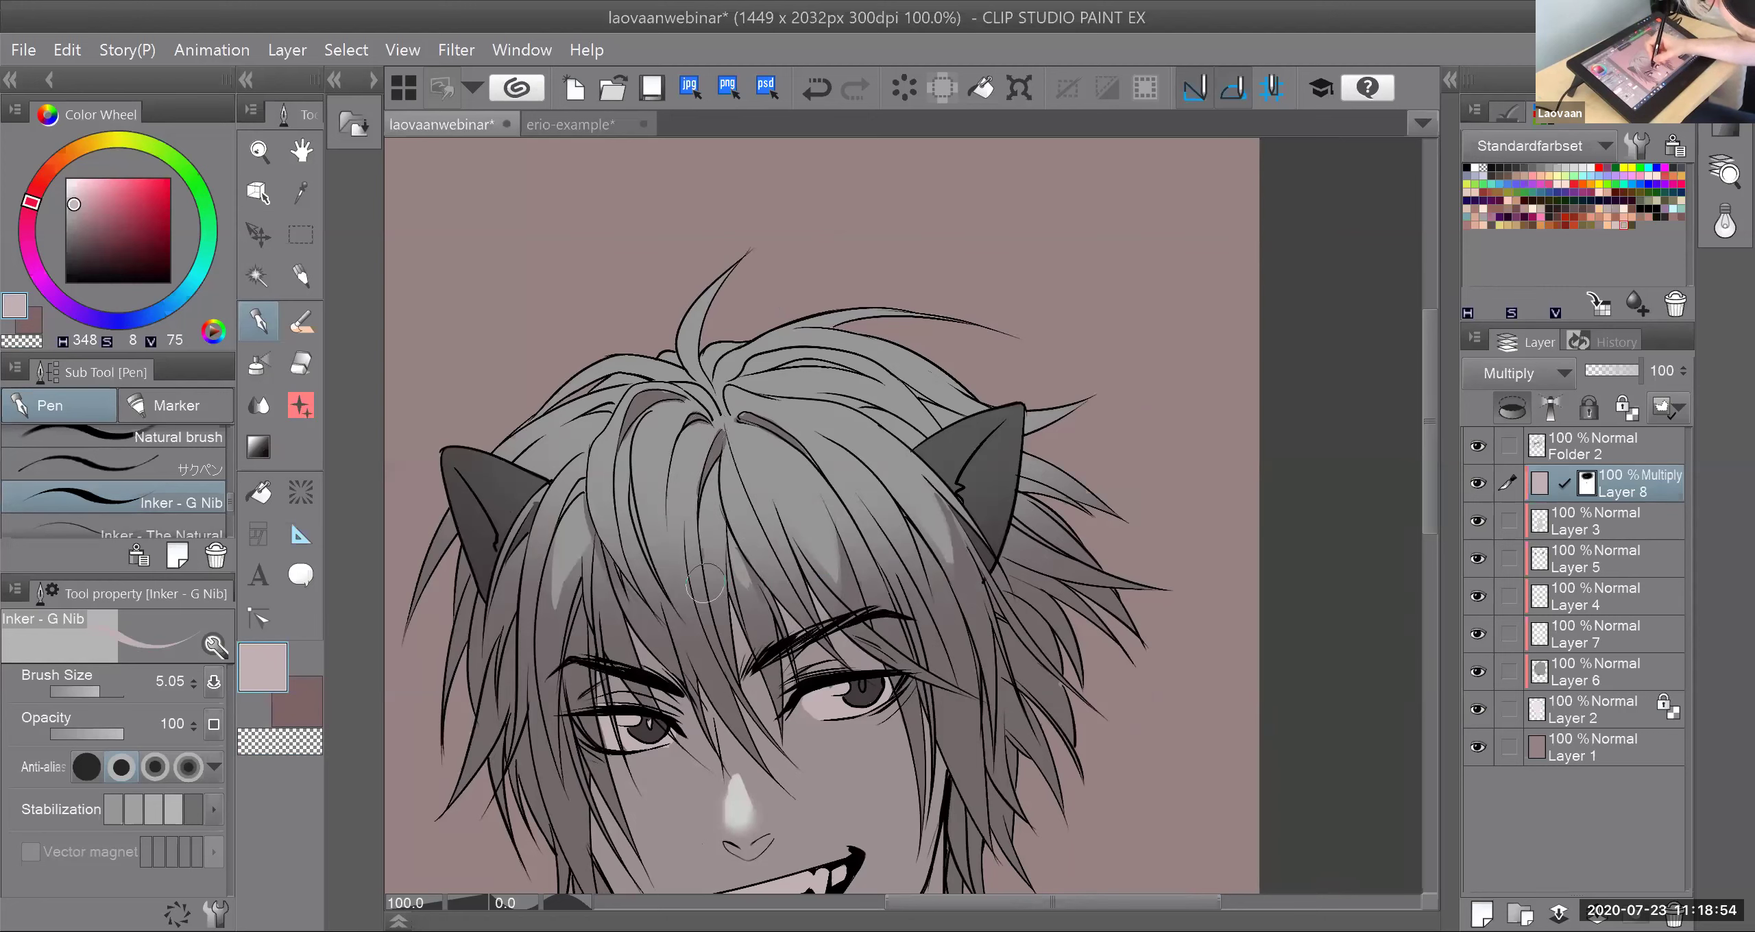
{"action": "left_click_drag", "start_coordinate": [734, 548], "coordinate": [730, 531]}
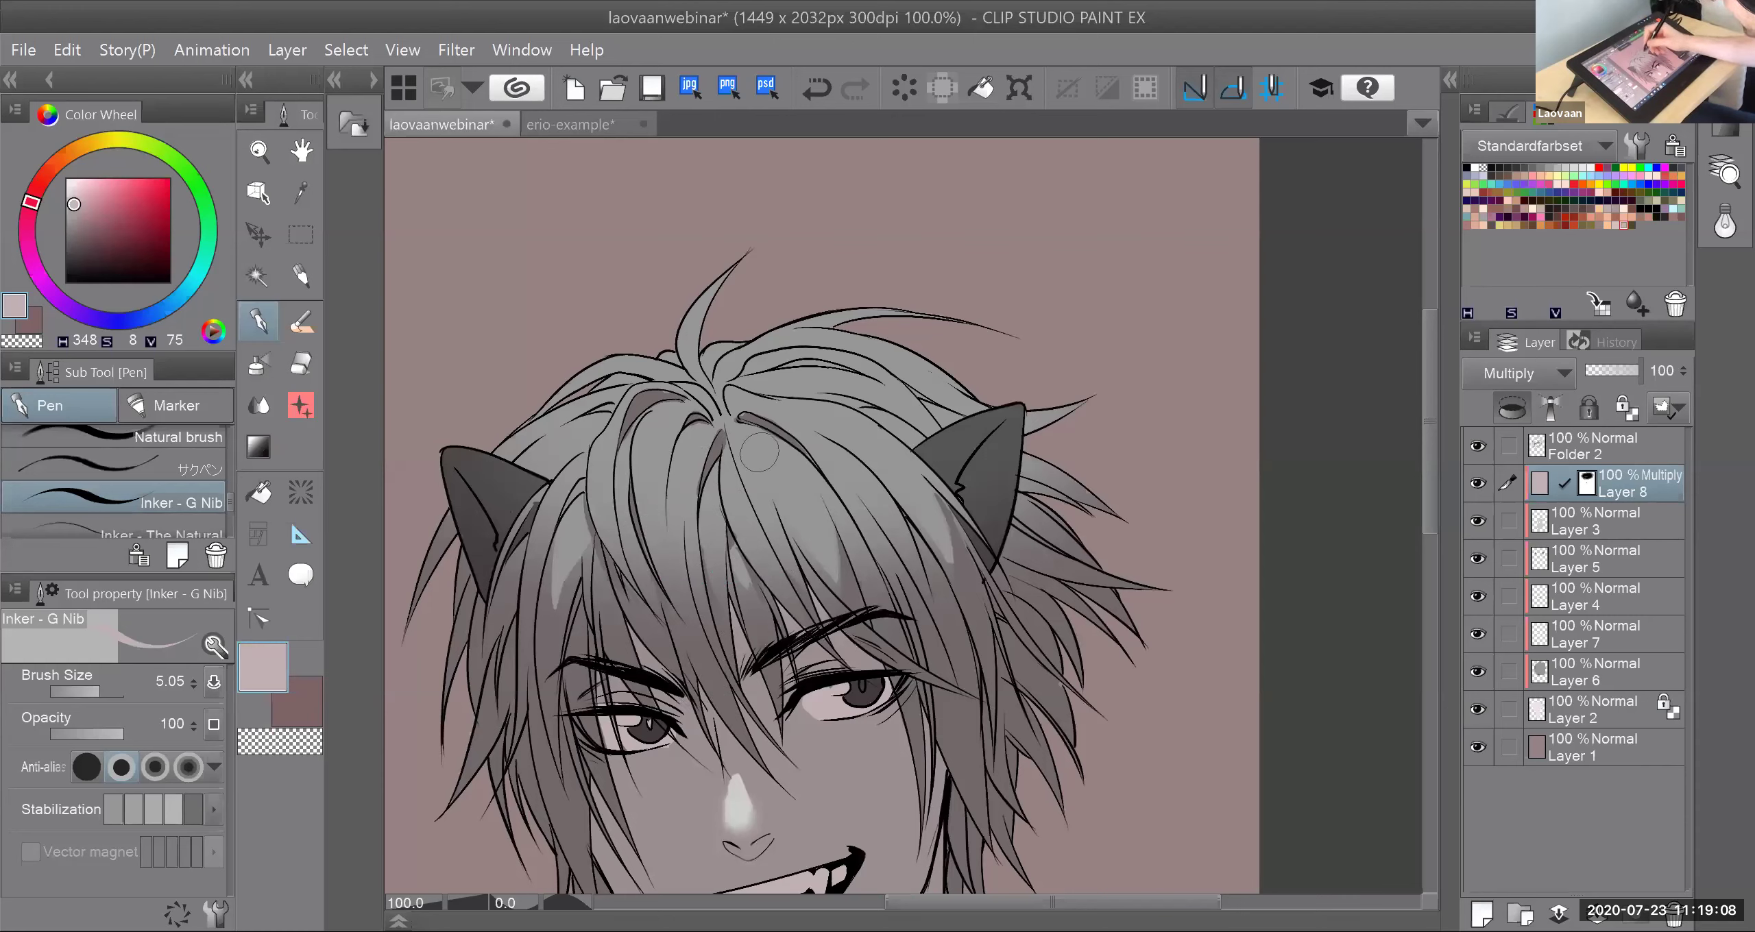
Step: Divide the fringe highlight next to the right-hand ear with main-colour shadow strokes and refine its edge with transparent colour
{"action": "left_click_drag", "start_coordinate": [898, 516], "coordinate": [910, 575]}
{"action": "left_click_drag", "start_coordinate": [896, 502], "coordinate": [912, 580]}
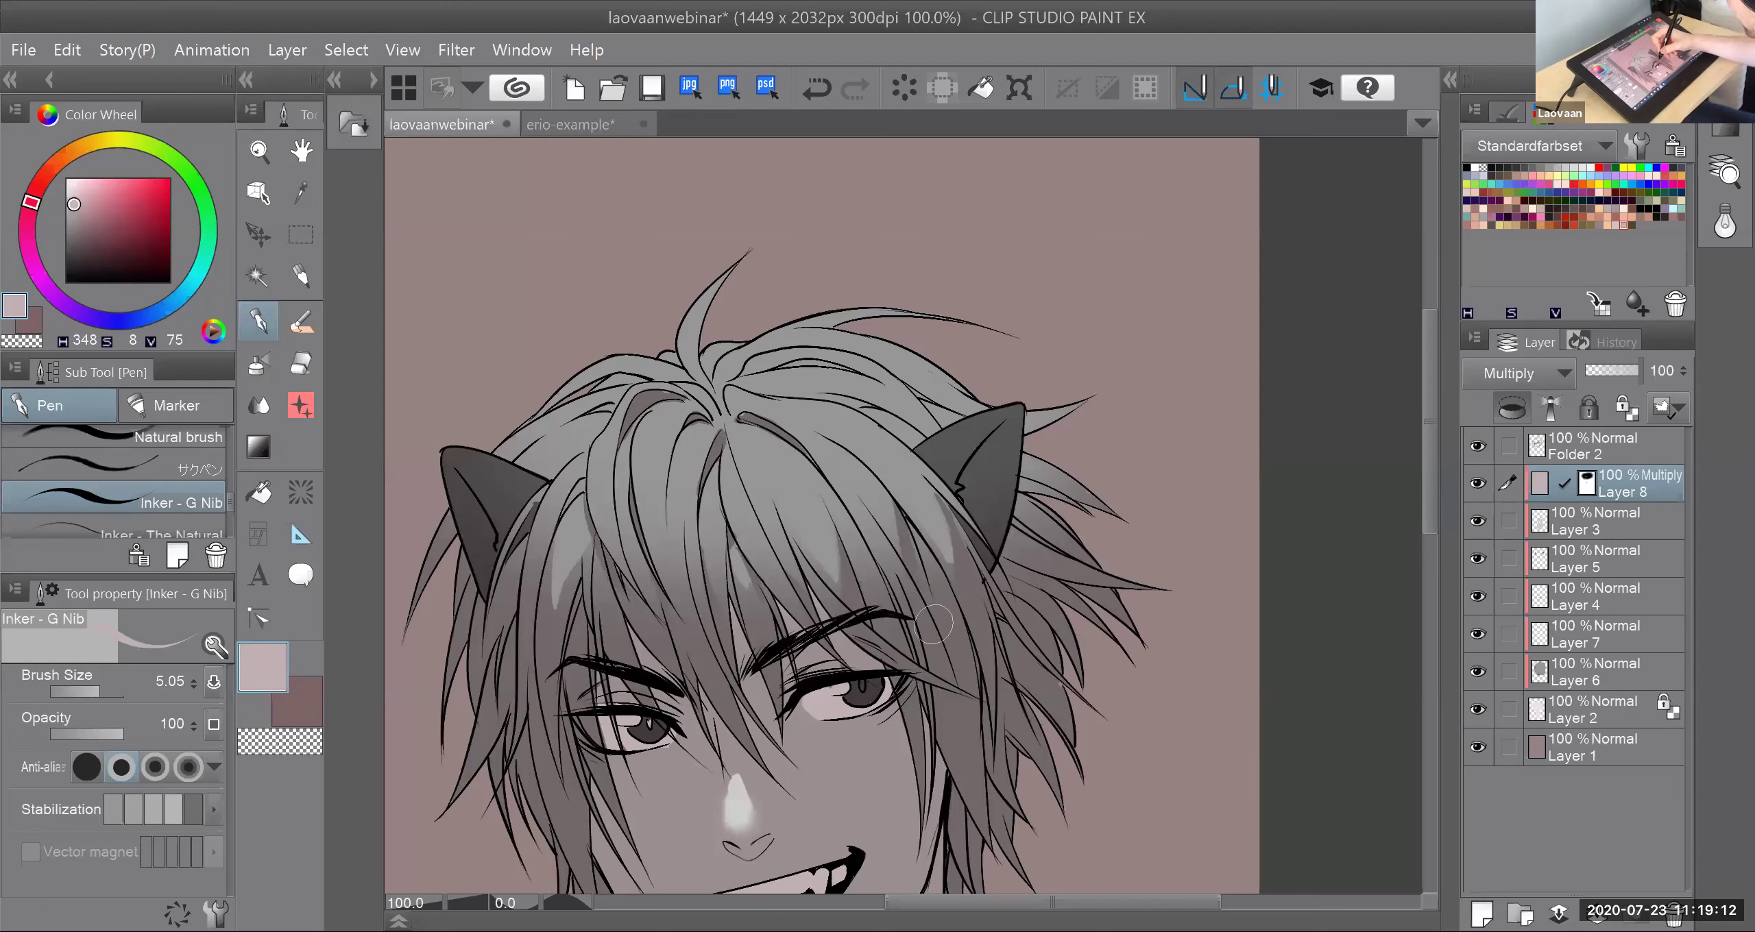
{"action": "left_click", "coordinate": [281, 741]}
{"action": "mouse_move", "coordinate": [912, 526]}
{"action": "left_mouse_down"}
{"action": "mouse_move", "coordinate": [933, 572]}
{"action": "mouse_move", "coordinate": [887, 543]}
{"action": "left_mouse_up"}
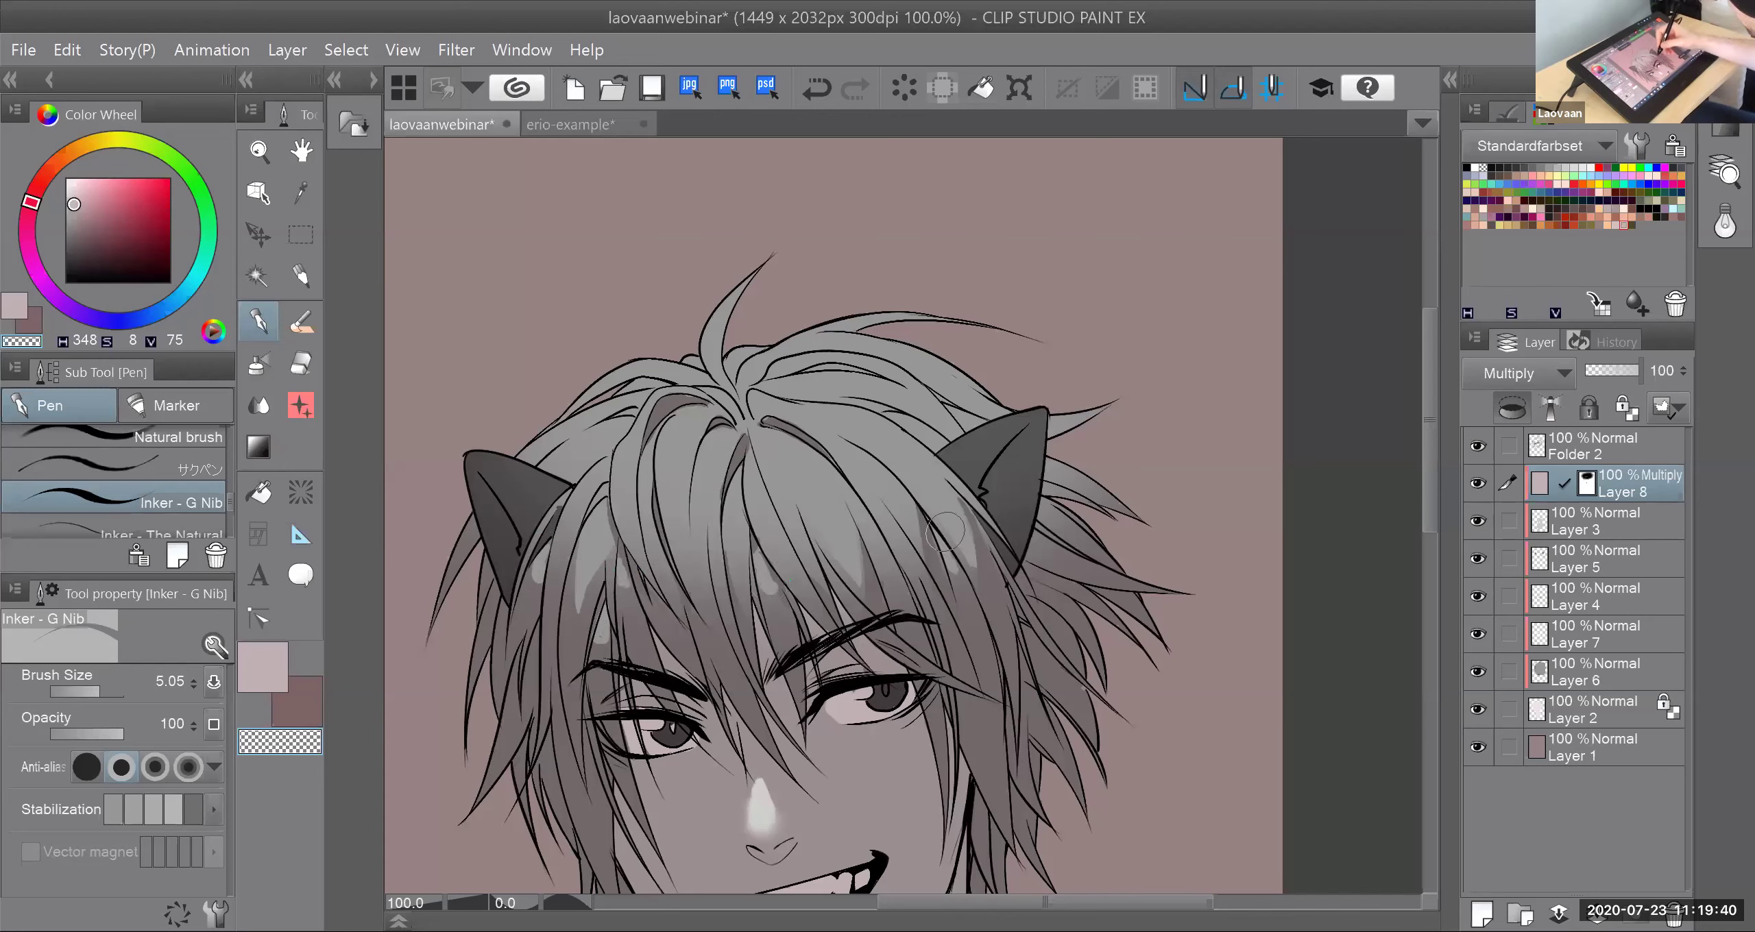
Step: Paint a shadow along the upper strand leading to the right-hand ear with the main colour and thin it with transparent colour
{"action": "key", "text": "alt"}
{"action": "left_click", "coordinate": [255, 689]}
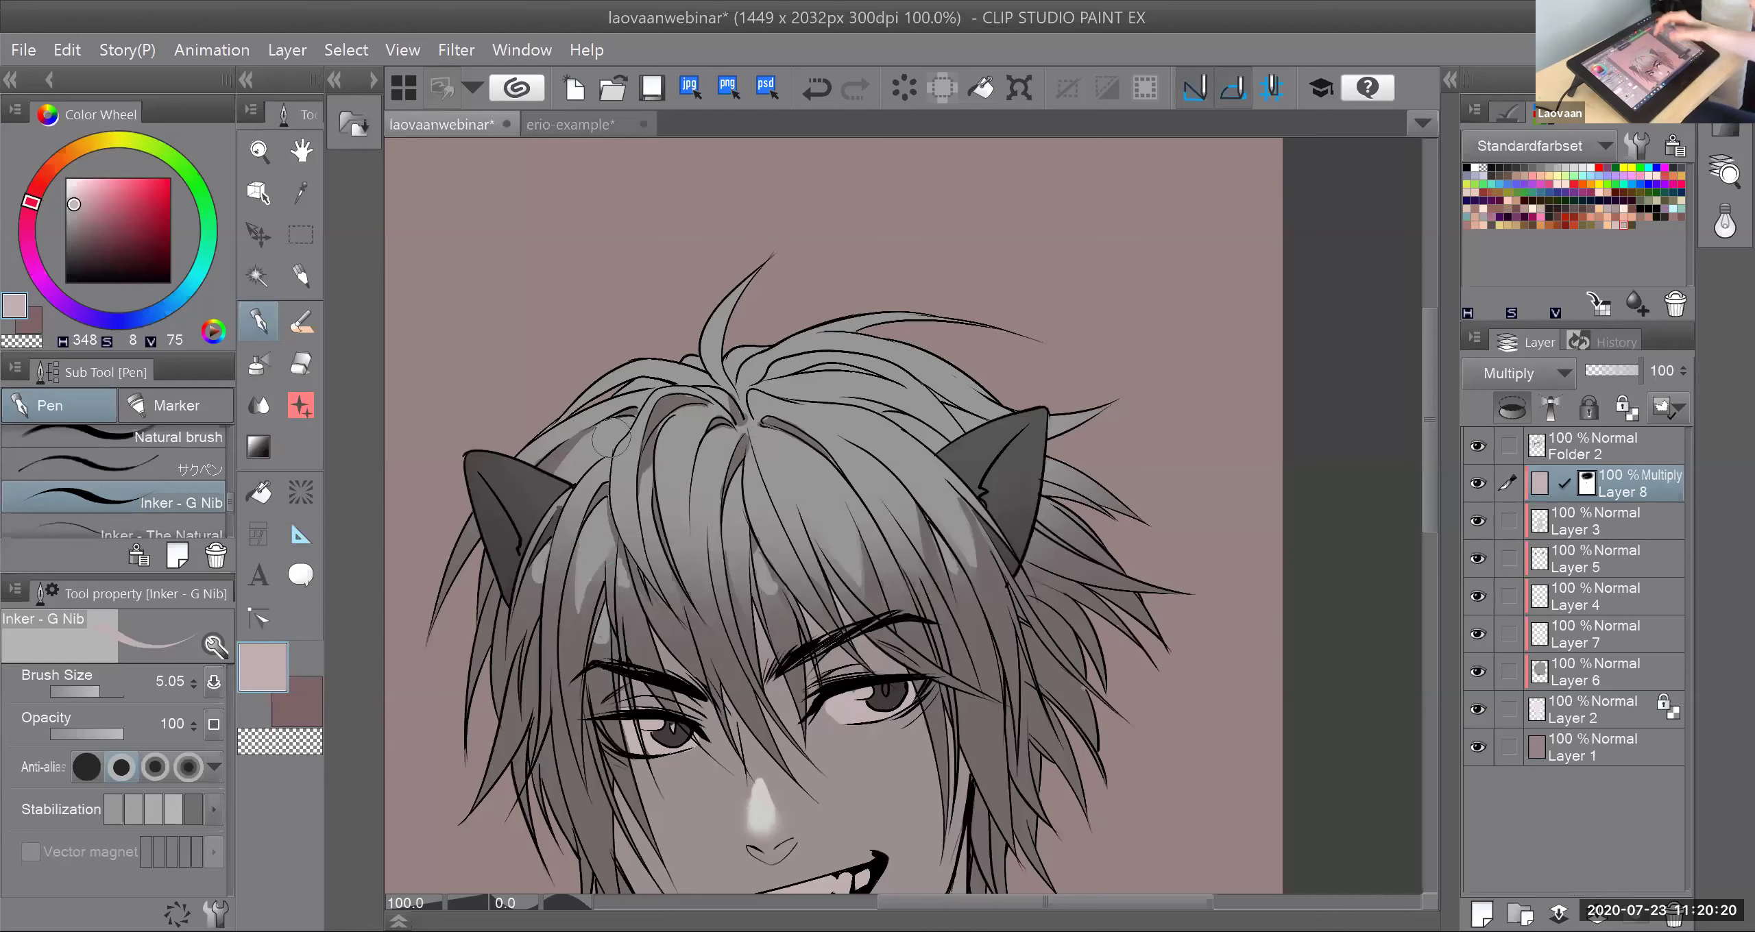
{"action": "key", "text": "c"}
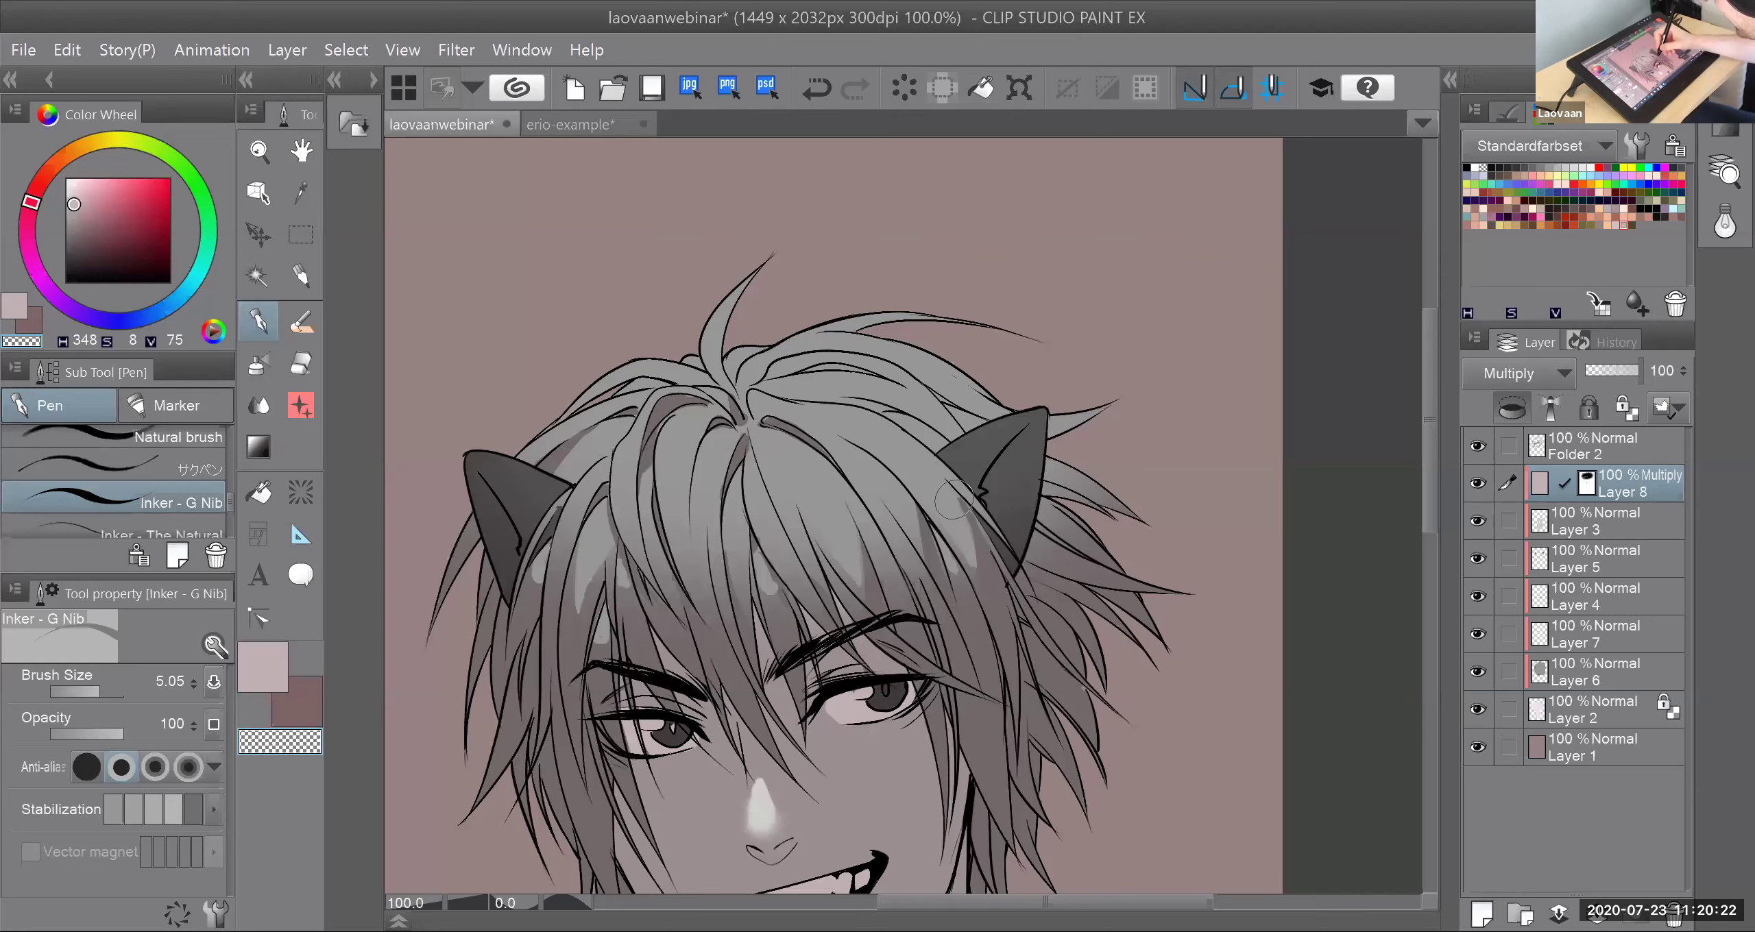
{"action": "left_click", "coordinate": [263, 669]}
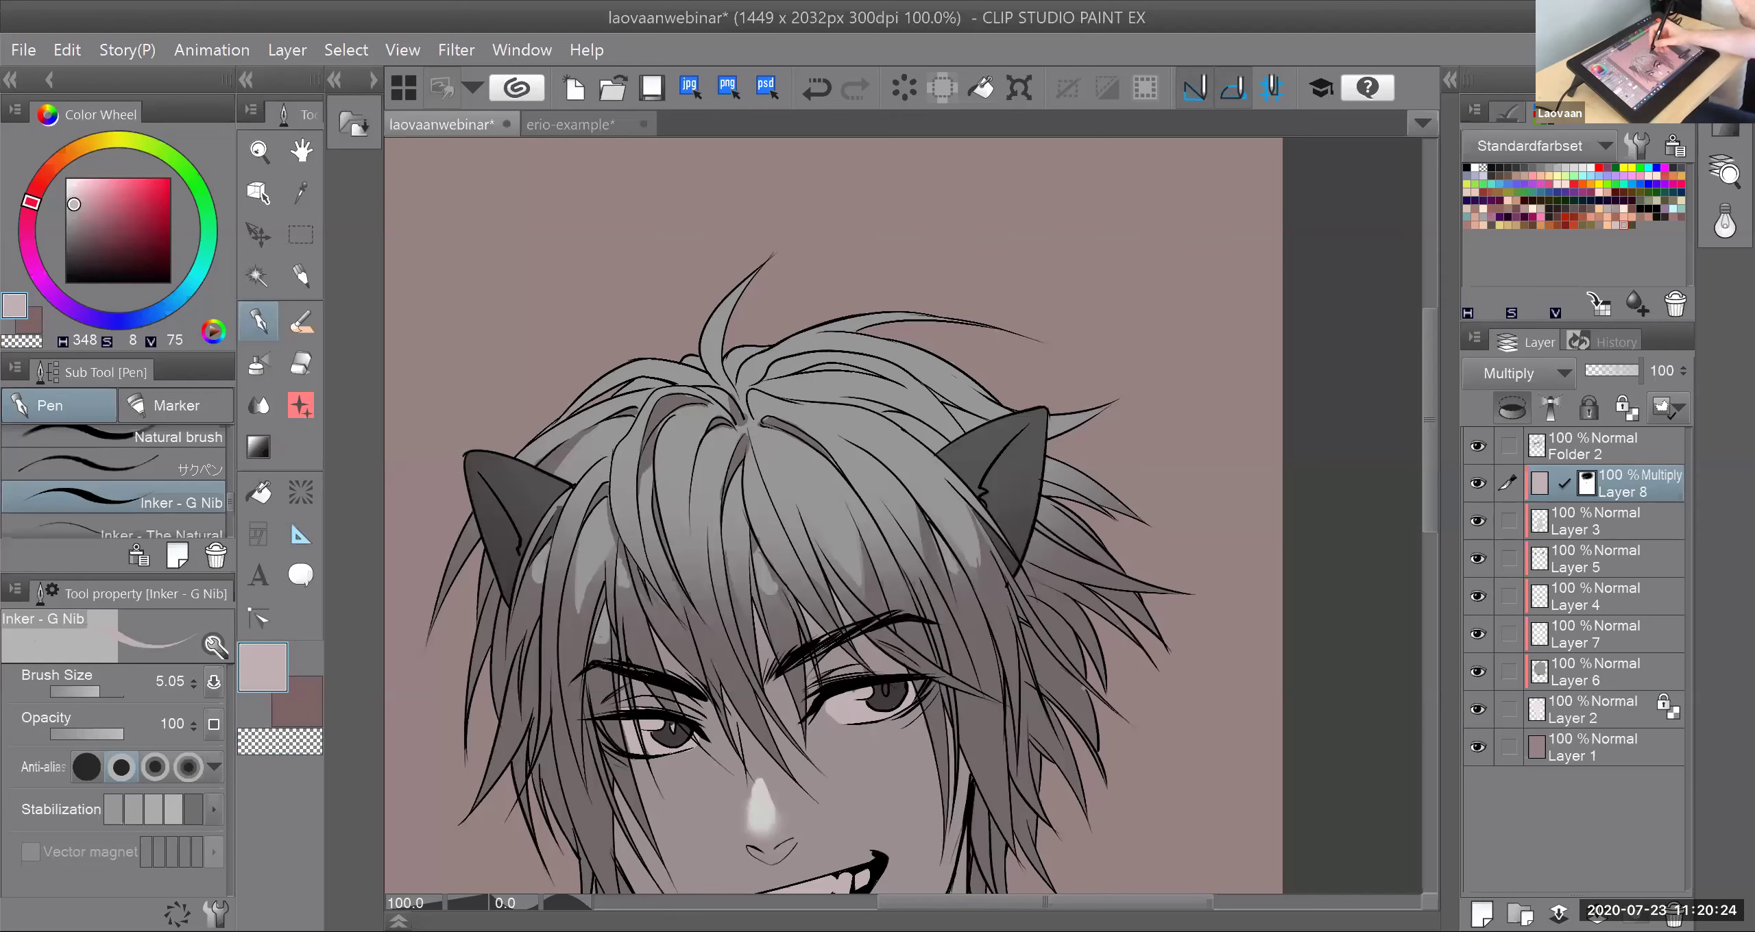
{"action": "mouse_move", "coordinate": [881, 415]}
{"action": "left_mouse_down"}
{"action": "mouse_move", "coordinate": [955, 479]}
{"action": "mouse_move", "coordinate": [889, 427]}
{"action": "mouse_move", "coordinate": [950, 490]}
{"action": "left_mouse_up"}
{"action": "left_click", "coordinate": [306, 735]}
{"action": "left_click_drag", "start_coordinate": [879, 436], "coordinate": [910, 487]}
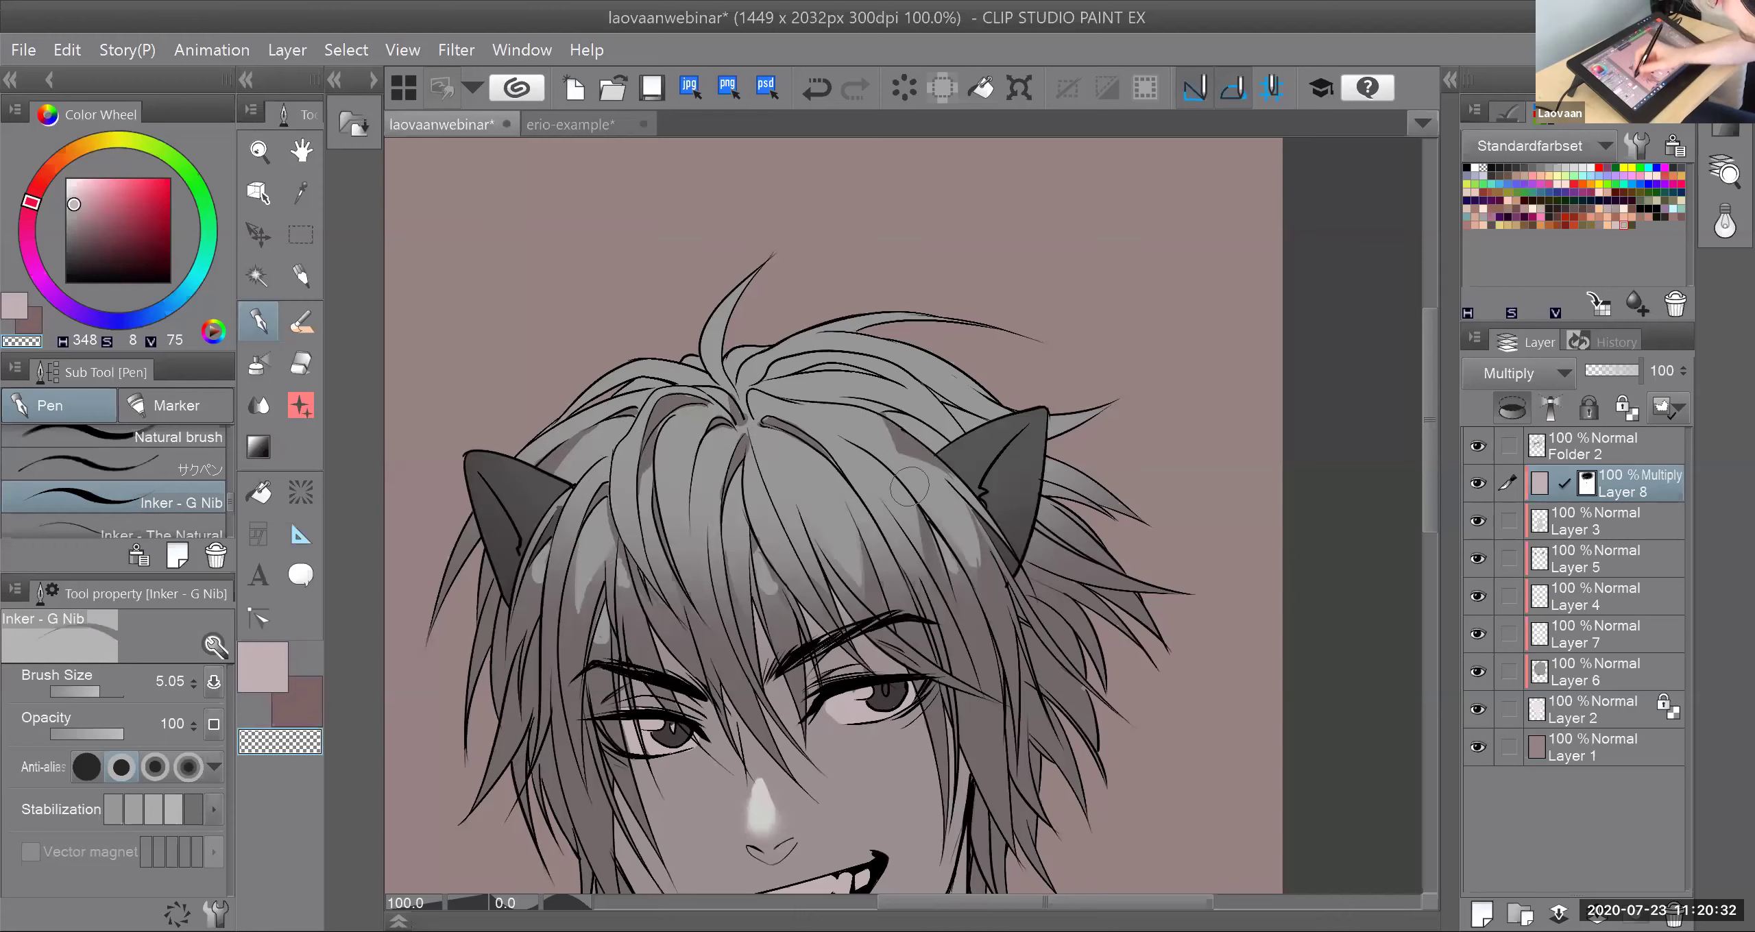
Step: Shade the strand just beside the central fringe with a main-colour Inker - G Nib stroke on the shadow layer's mask
{"action": "left_click", "coordinate": [278, 650]}
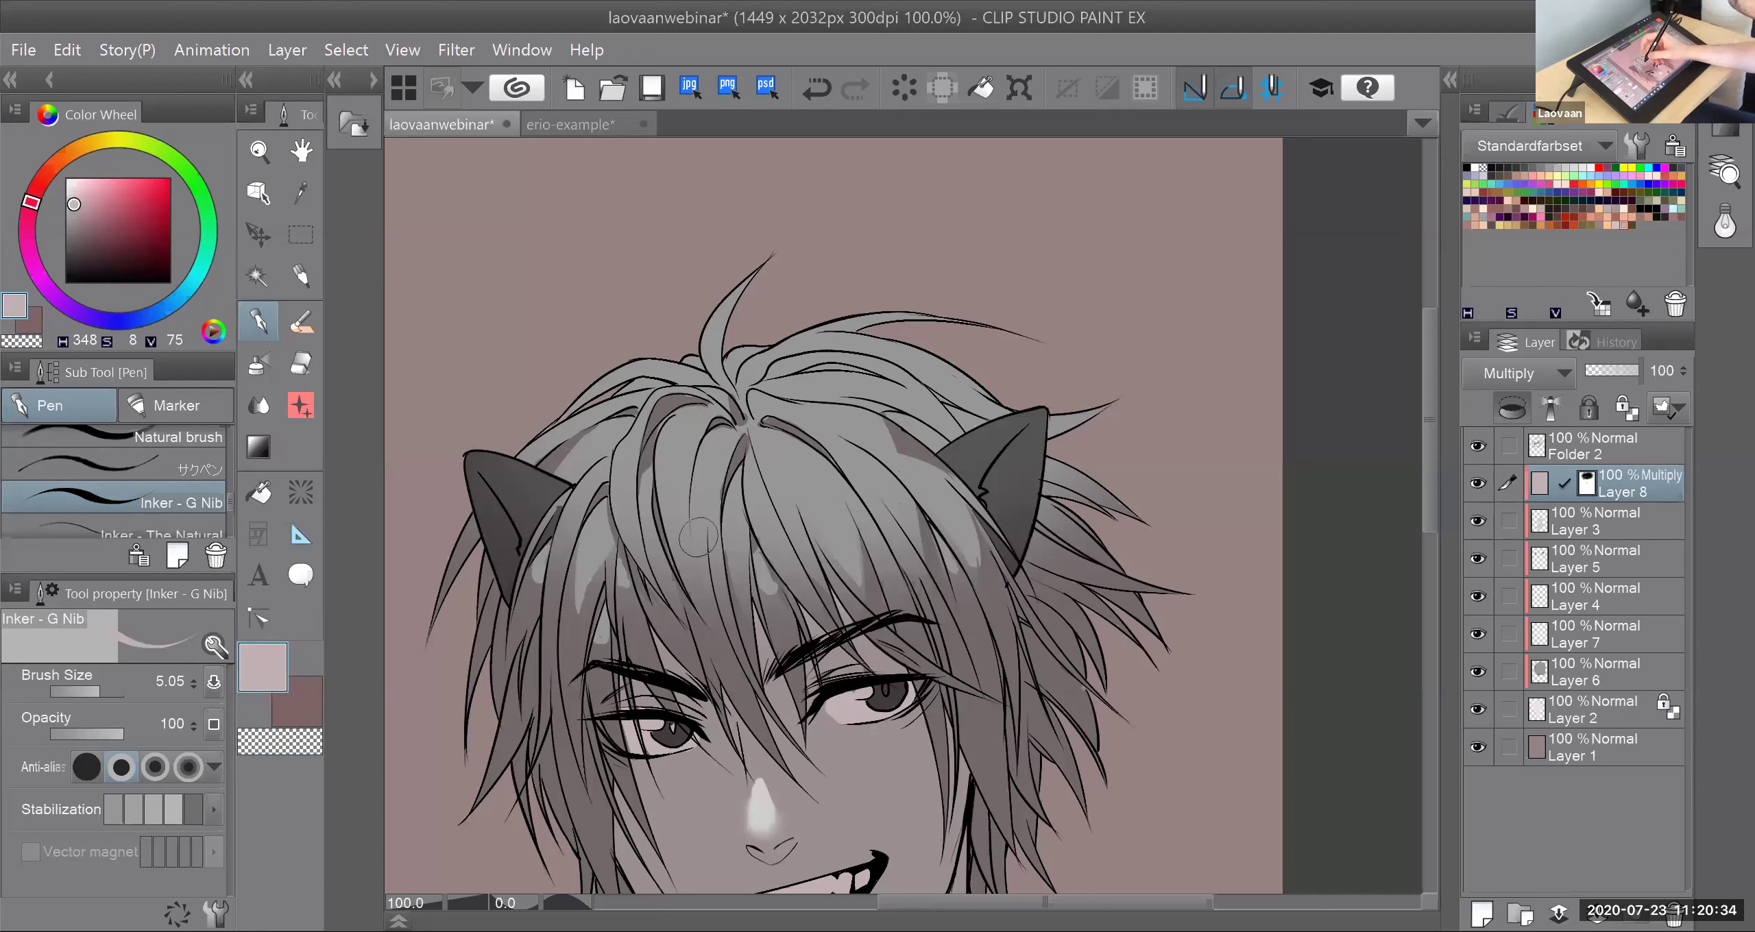
{"action": "left_click_drag", "start_coordinate": [694, 484], "coordinate": [699, 580]}
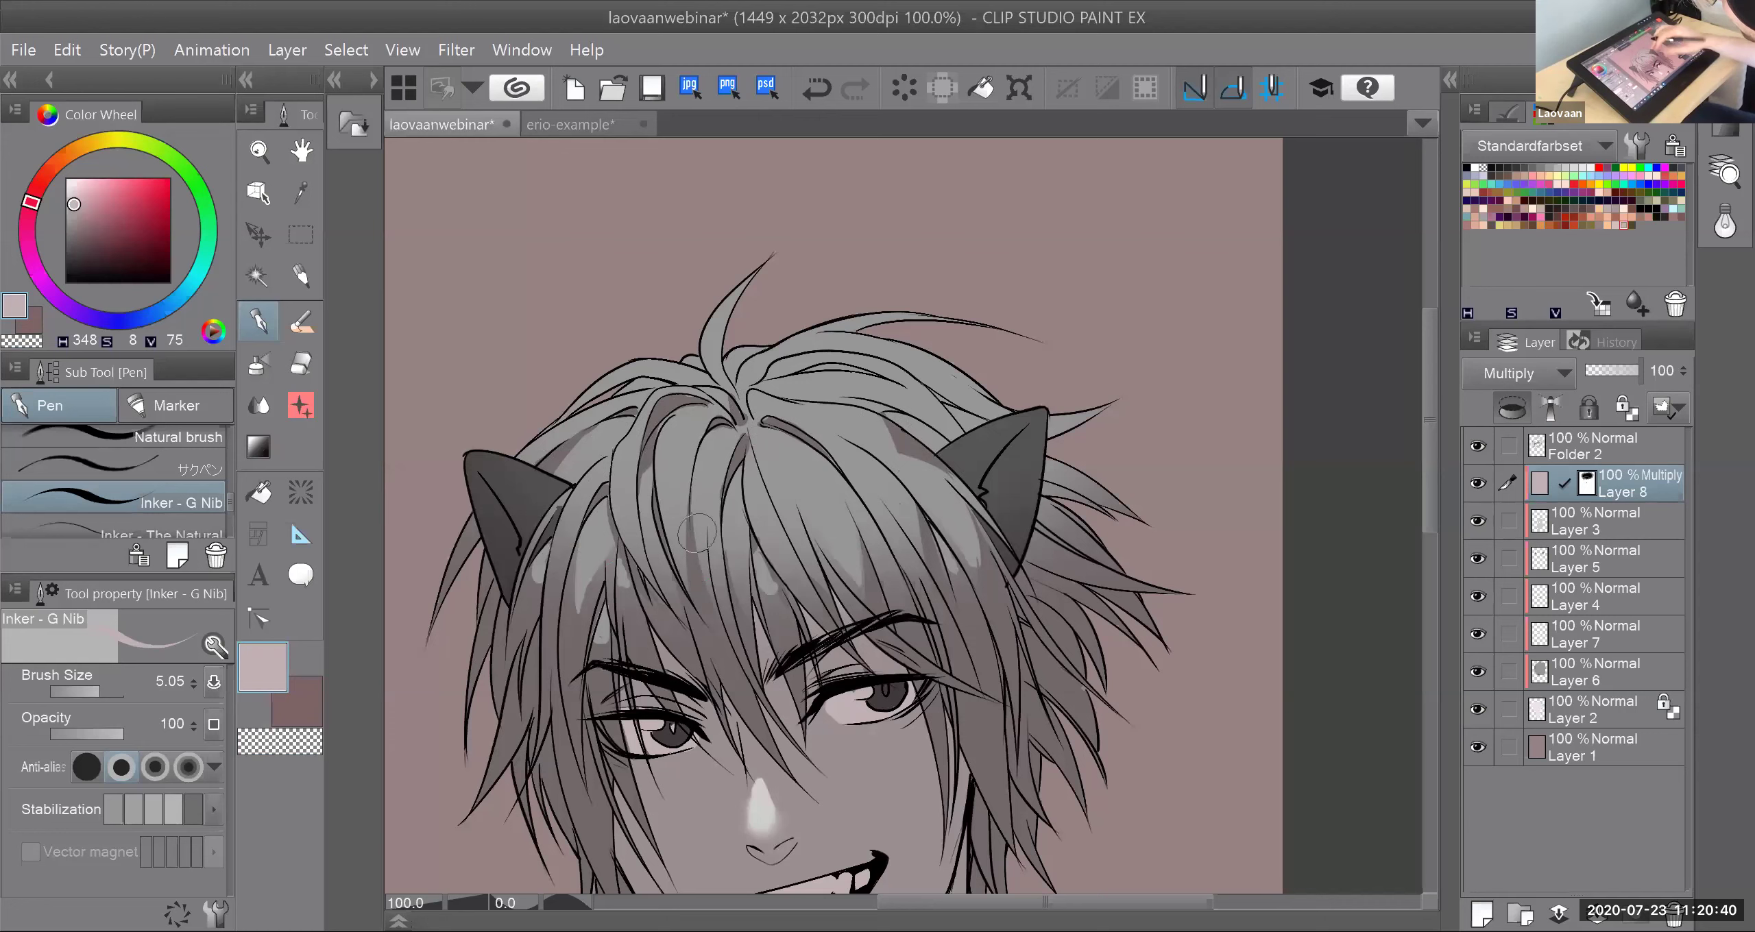
{"action": "left_click_drag", "start_coordinate": [697, 533], "coordinate": [692, 350]}
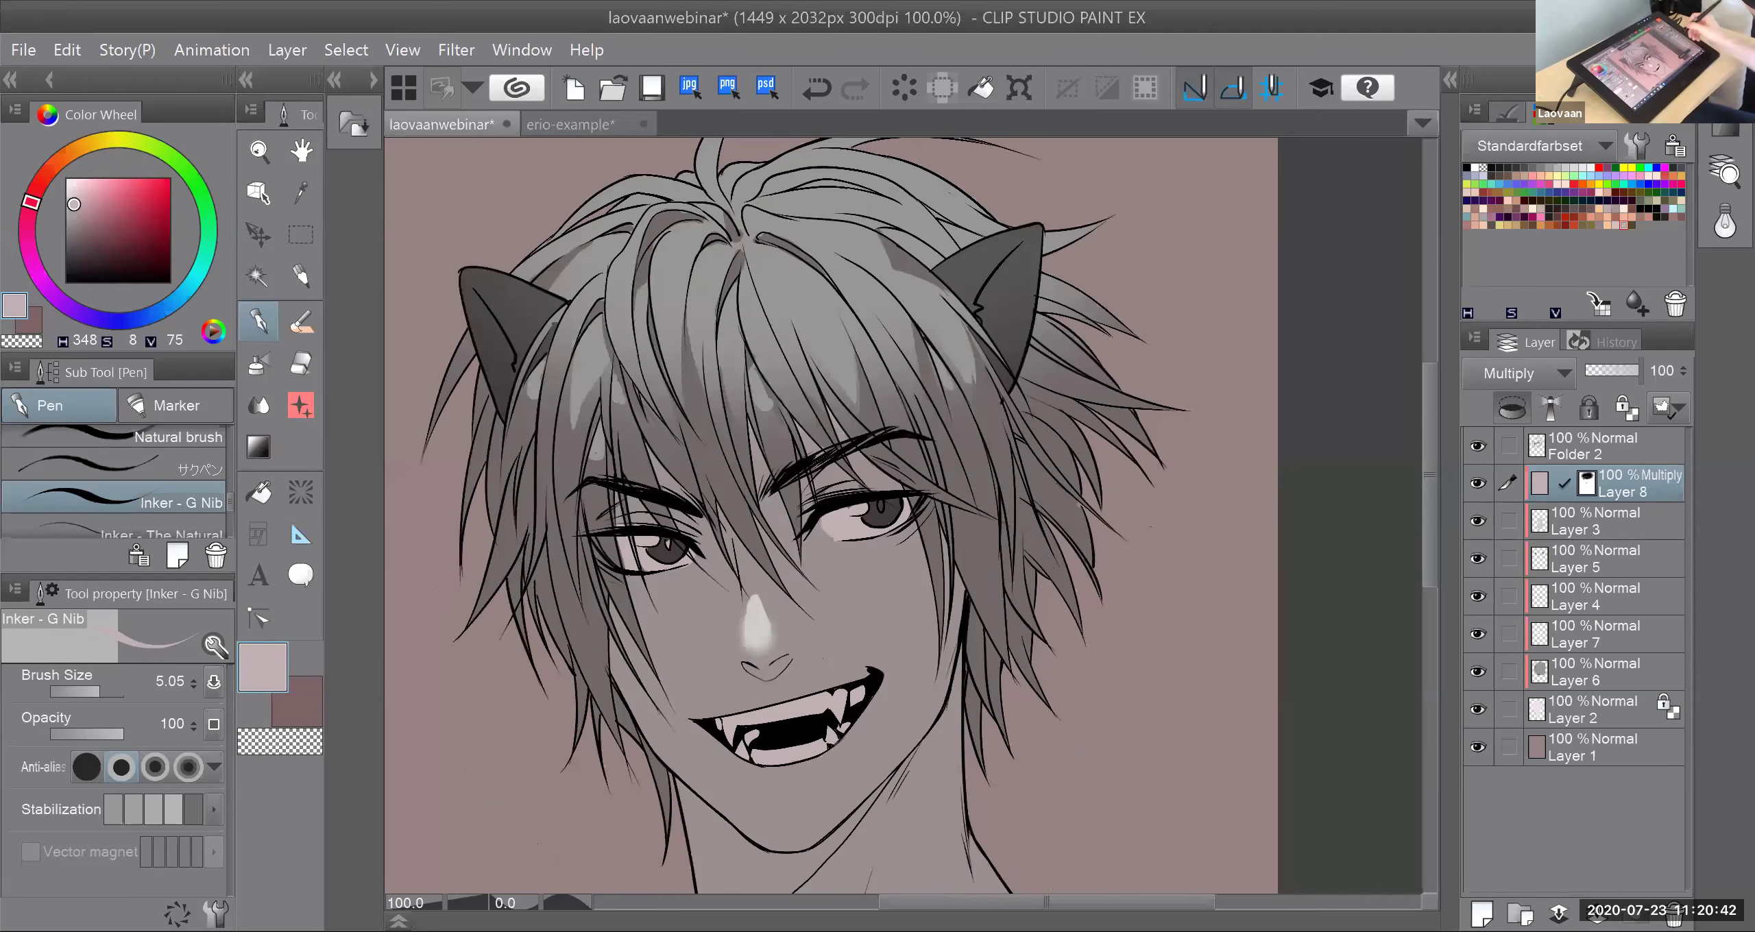
Step: Carve a small highlight between the eyebrows out of the shadow with transparent colour
{"action": "left_click", "coordinate": [262, 409]}
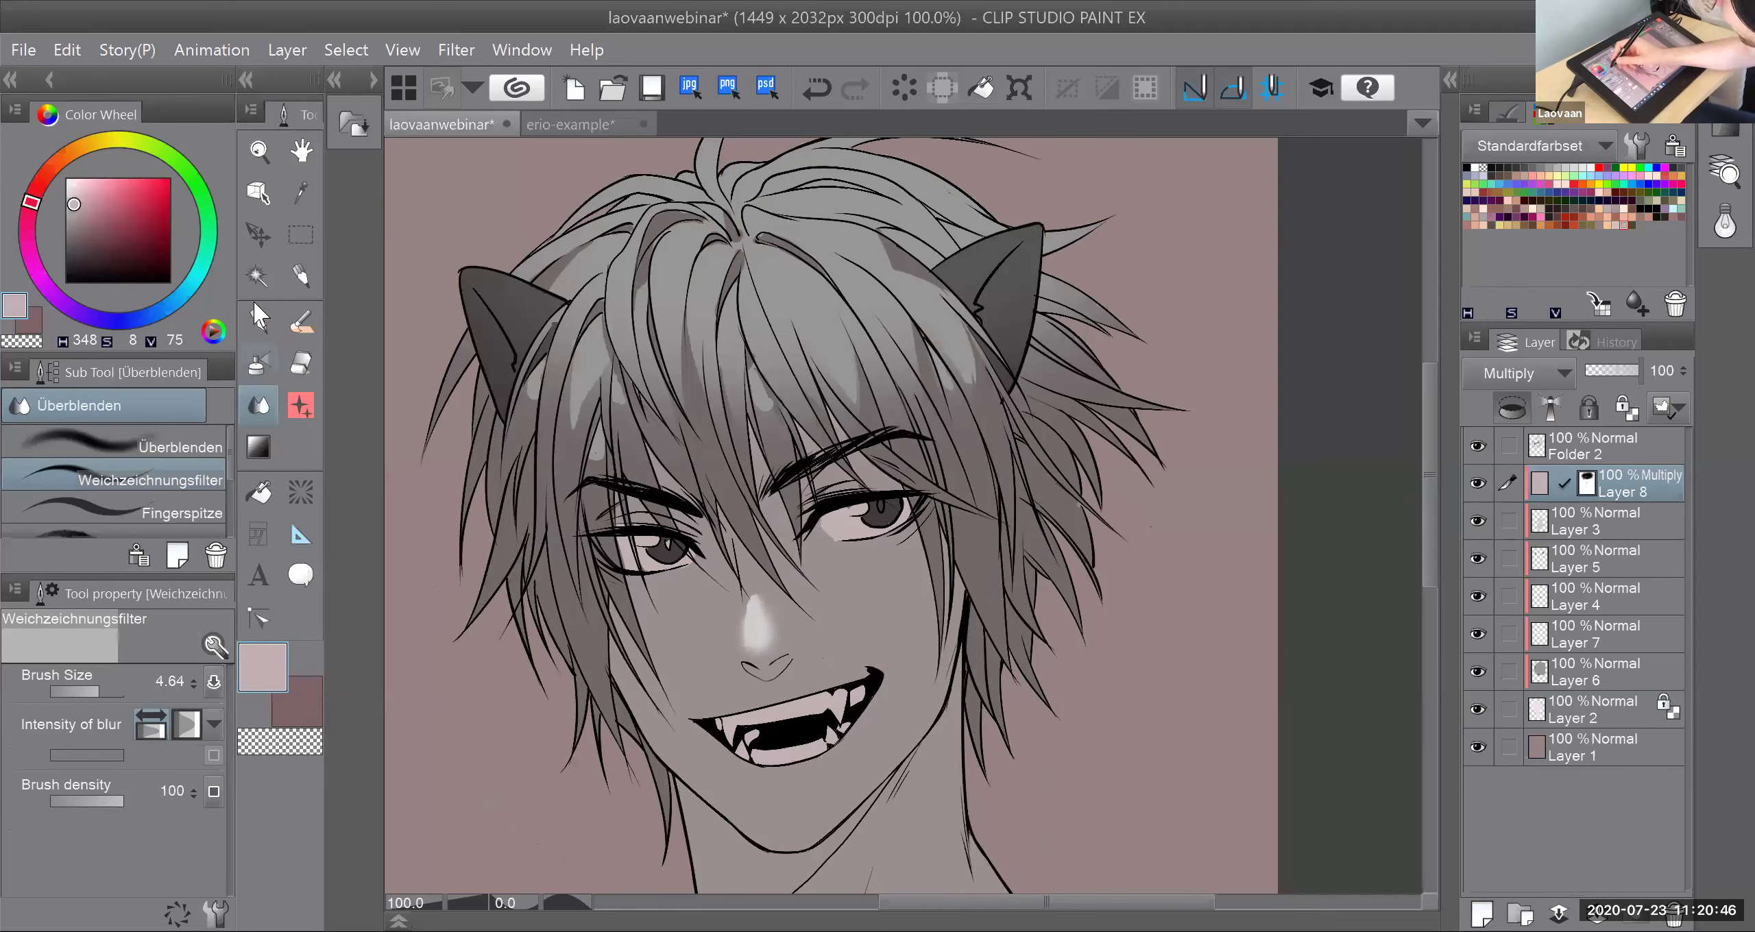
{"action": "left_click", "coordinate": [259, 319]}
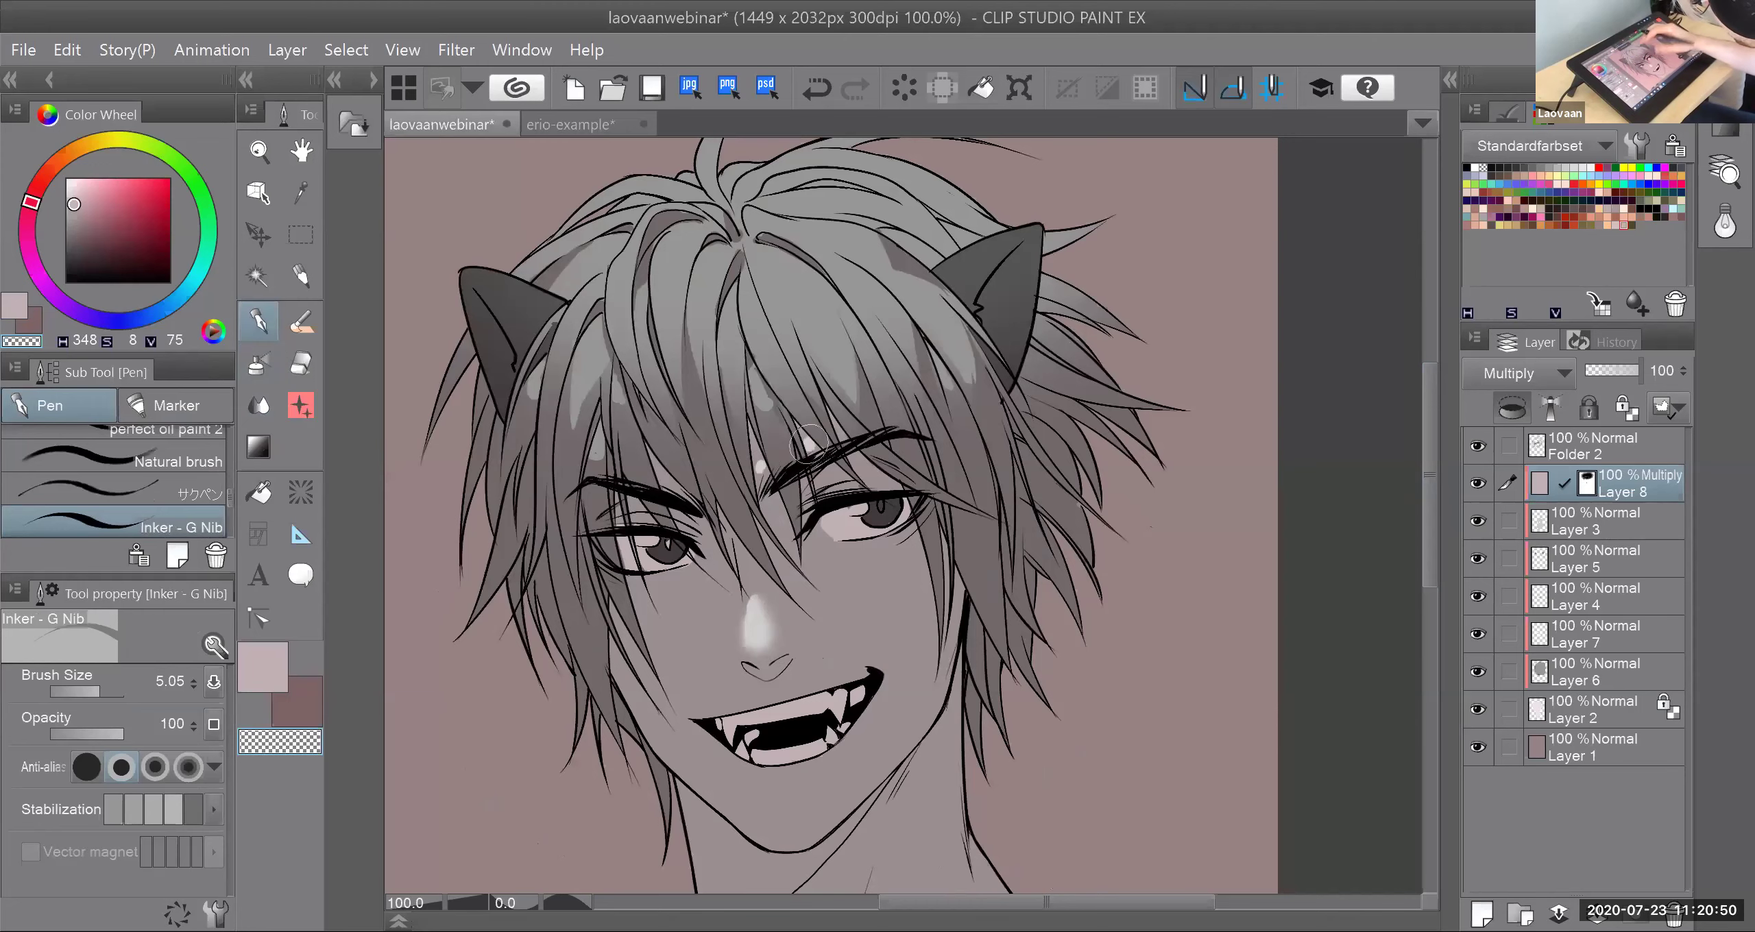
{"action": "scroll", "coordinate": [829, 447], "scroll_direction": "down", "scroll_amount": 1}
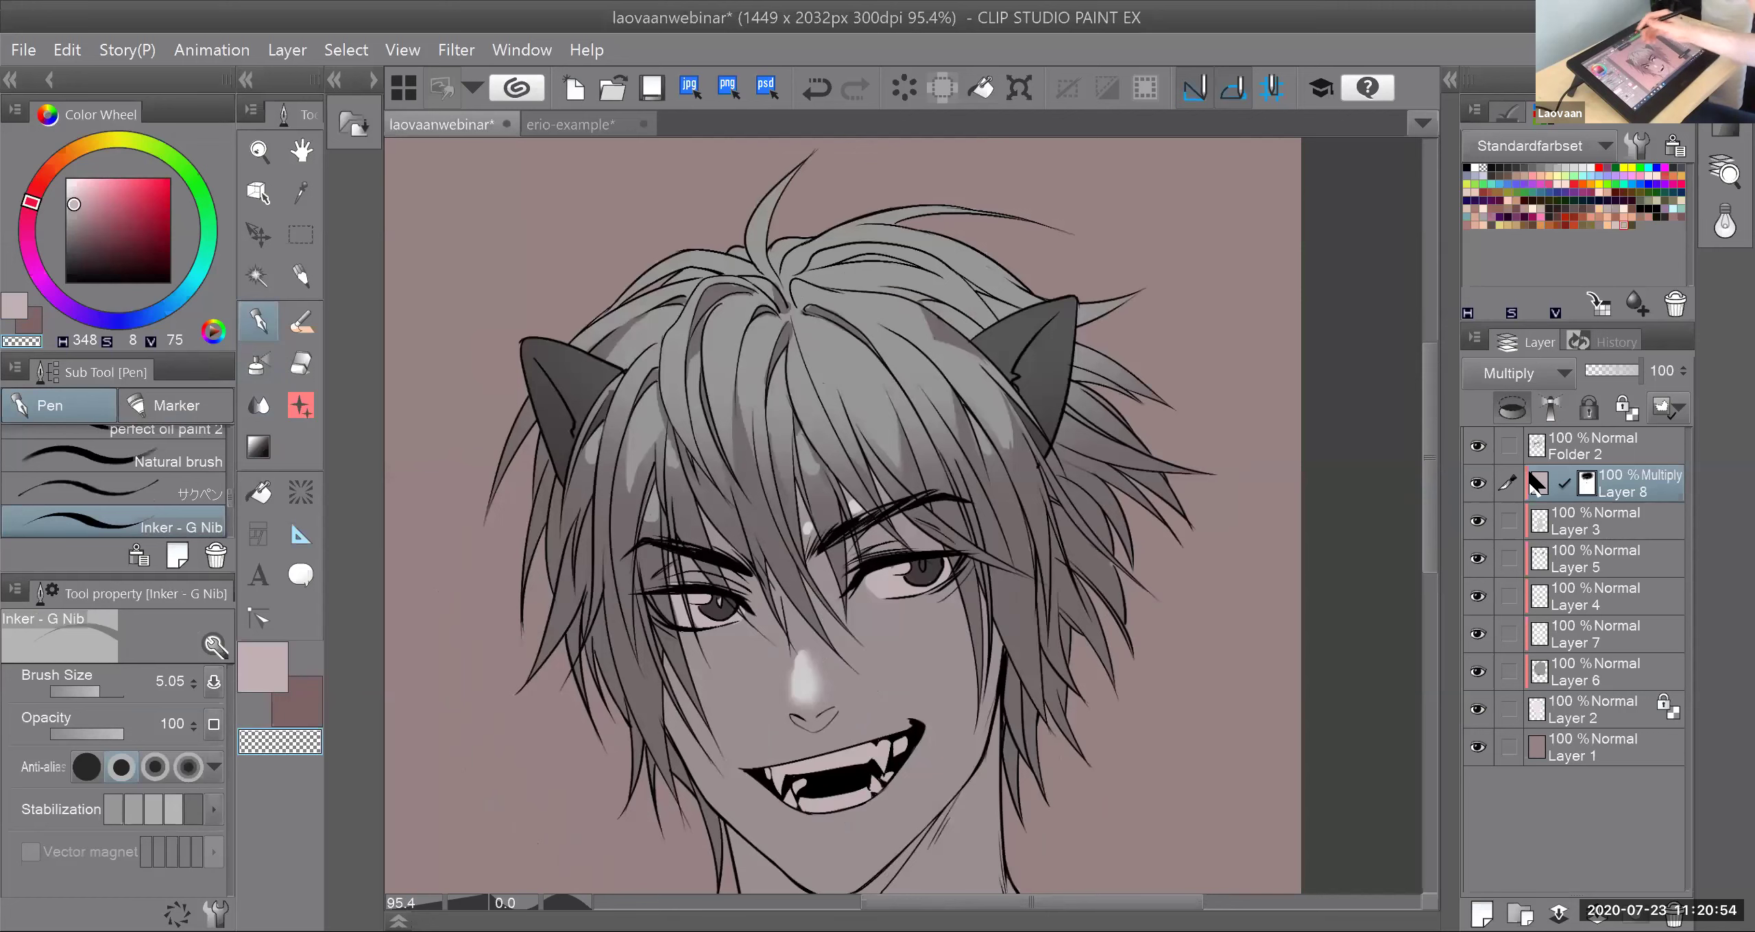
Step: Soften the edges of the fringe highlights with the Weichzeichnungsfilter blur brush
{"action": "left_click", "coordinate": [259, 405]}
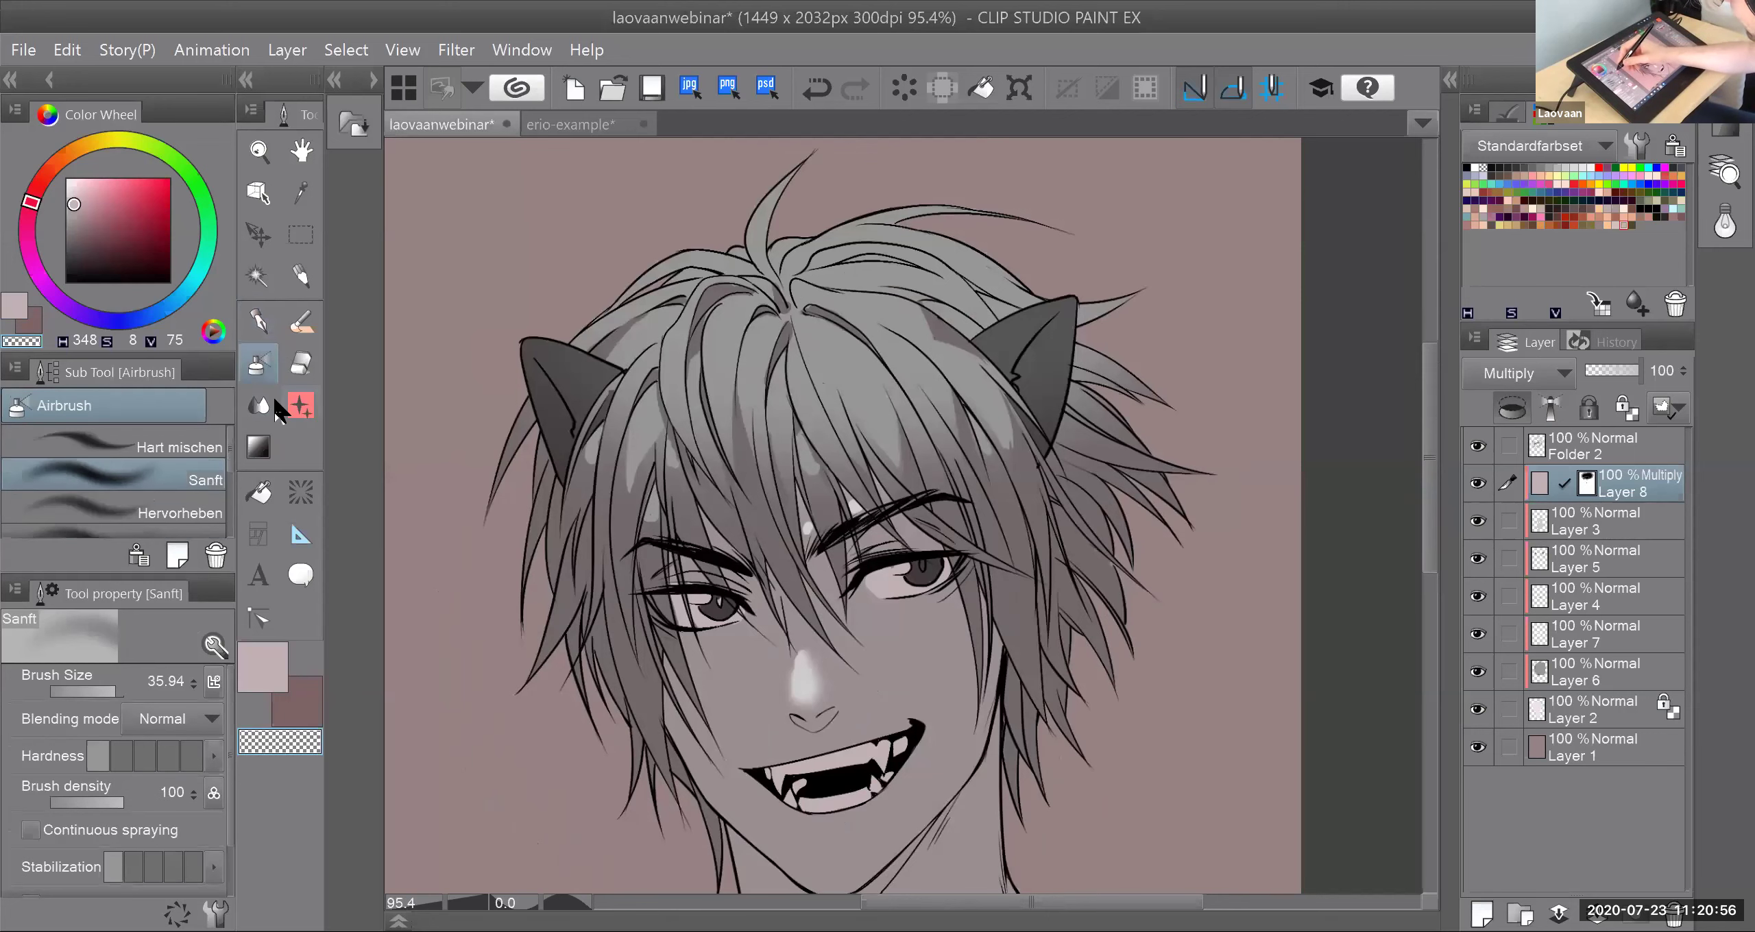
{"action": "mouse_move", "coordinate": [810, 469]}
{"action": "left_mouse_down"}
{"action": "mouse_move", "coordinate": [823, 479]}
{"action": "mouse_move", "coordinate": [817, 455]}
{"action": "left_mouse_up"}
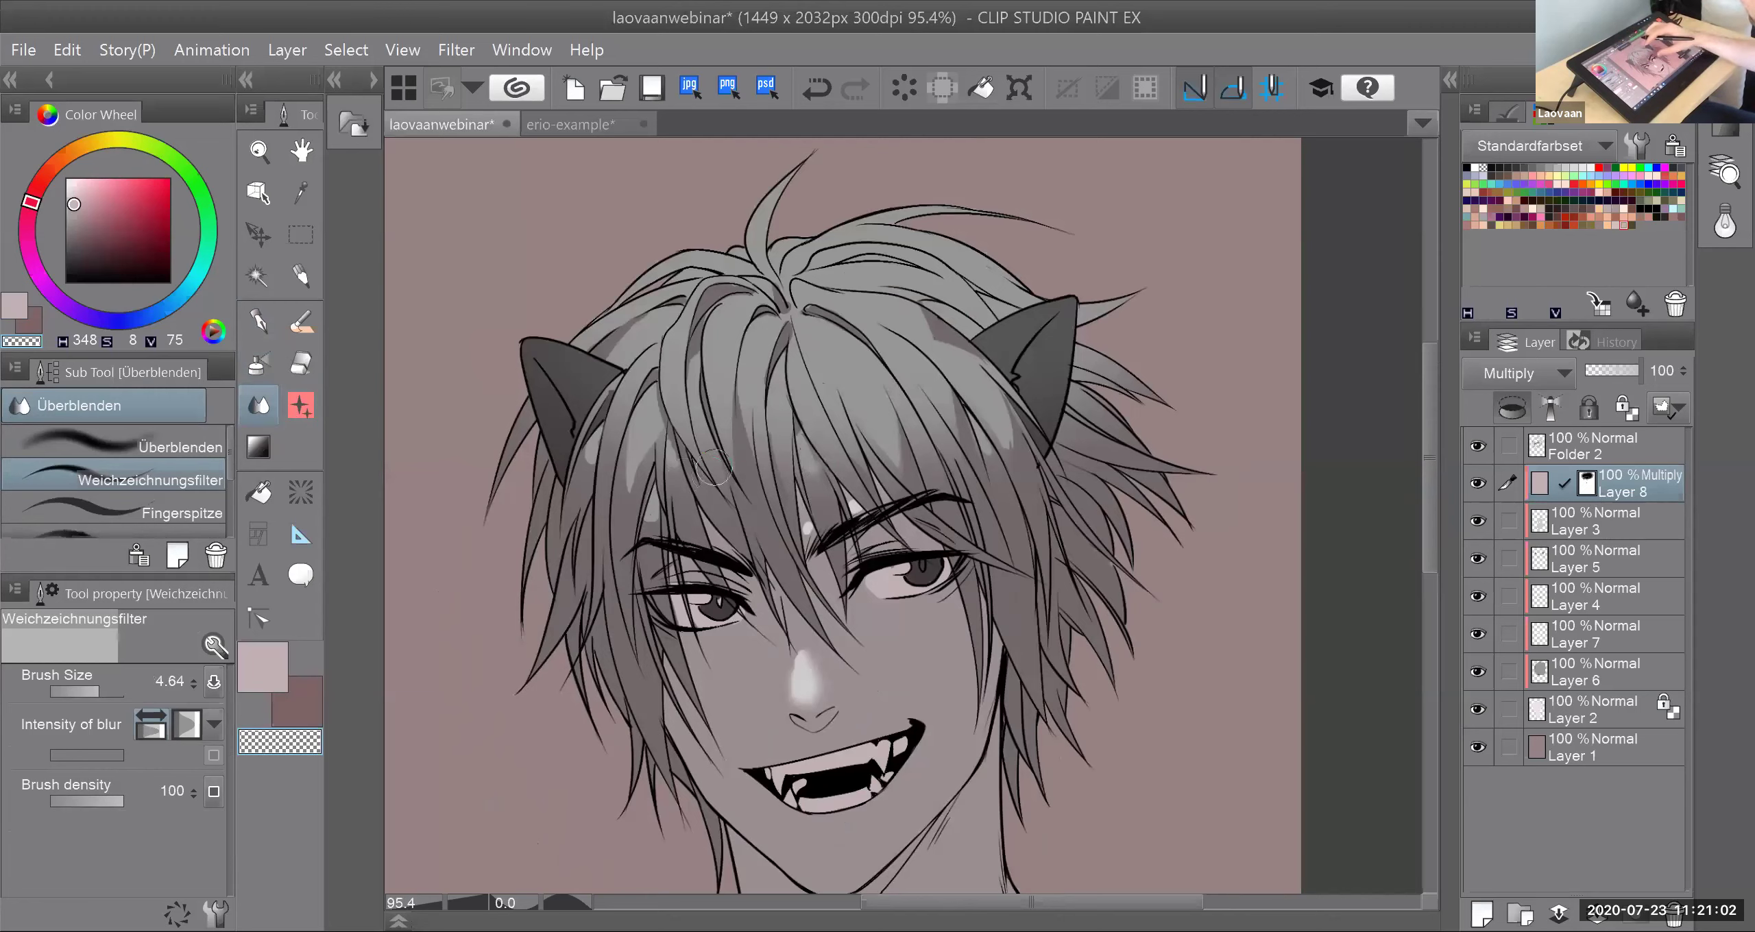
{"action": "left_click_drag", "start_coordinate": [1018, 499], "coordinate": [1010, 581]}
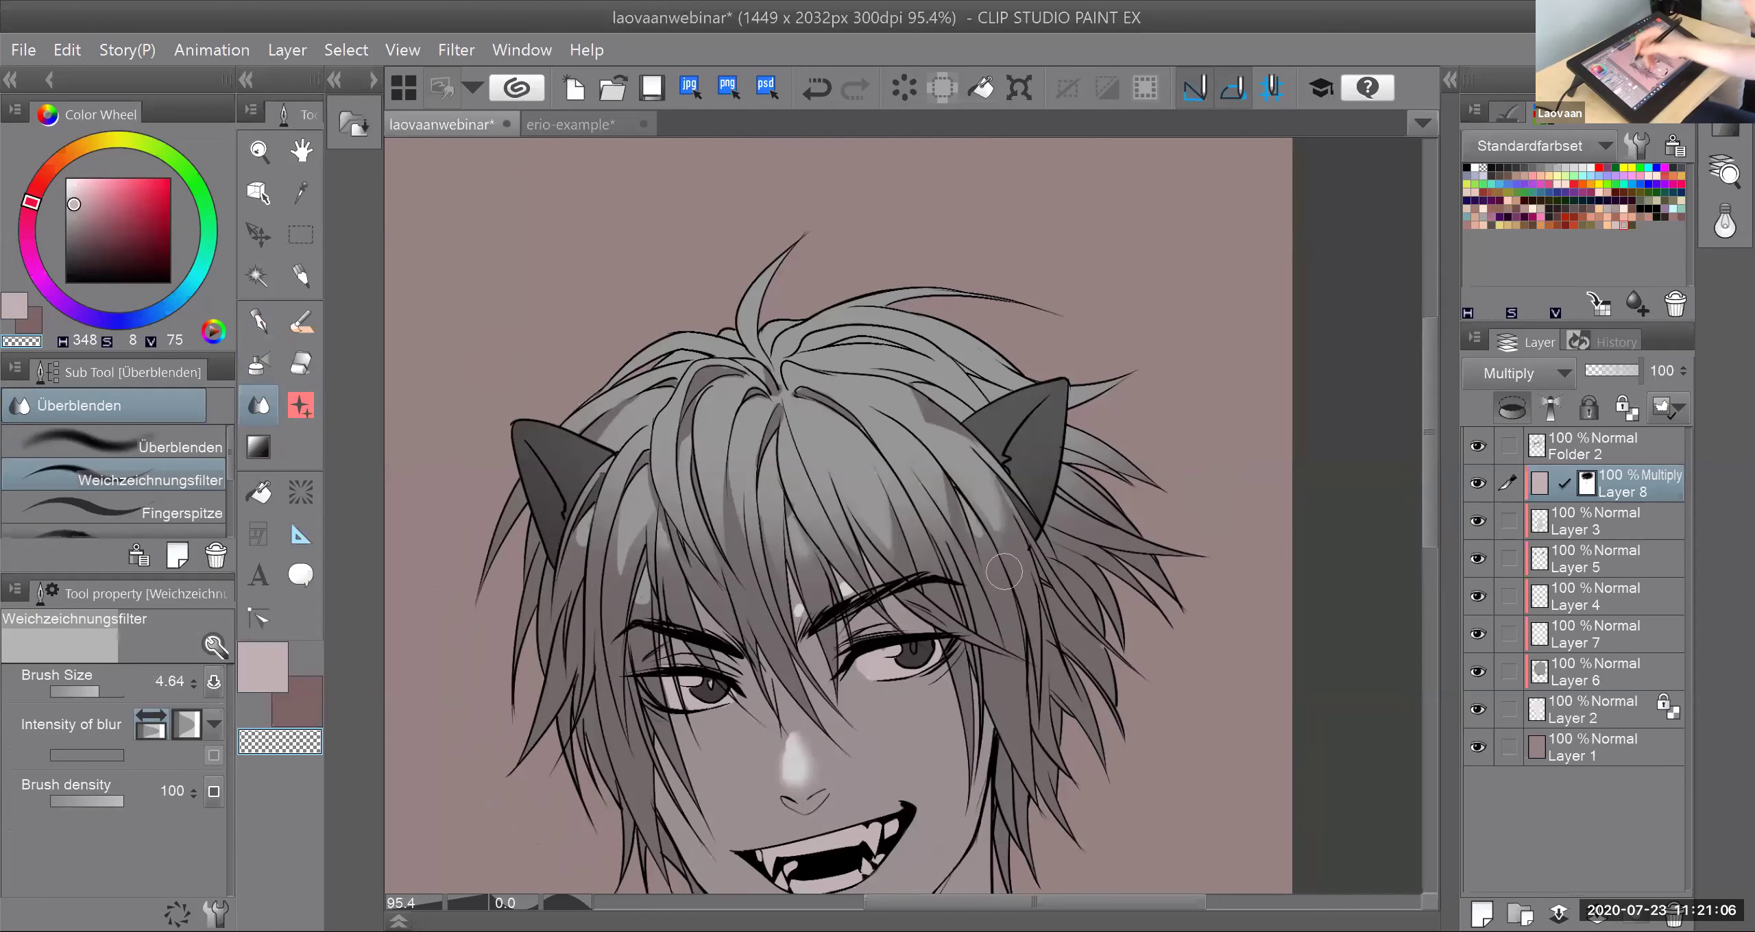
Step: Shade the strands beside the right-hand ear with main-colour strokes, undoing a misplaced one and switching briefly to transparent colour
{"action": "key", "text": "p"}
{"action": "left_click", "coordinate": [274, 683]}
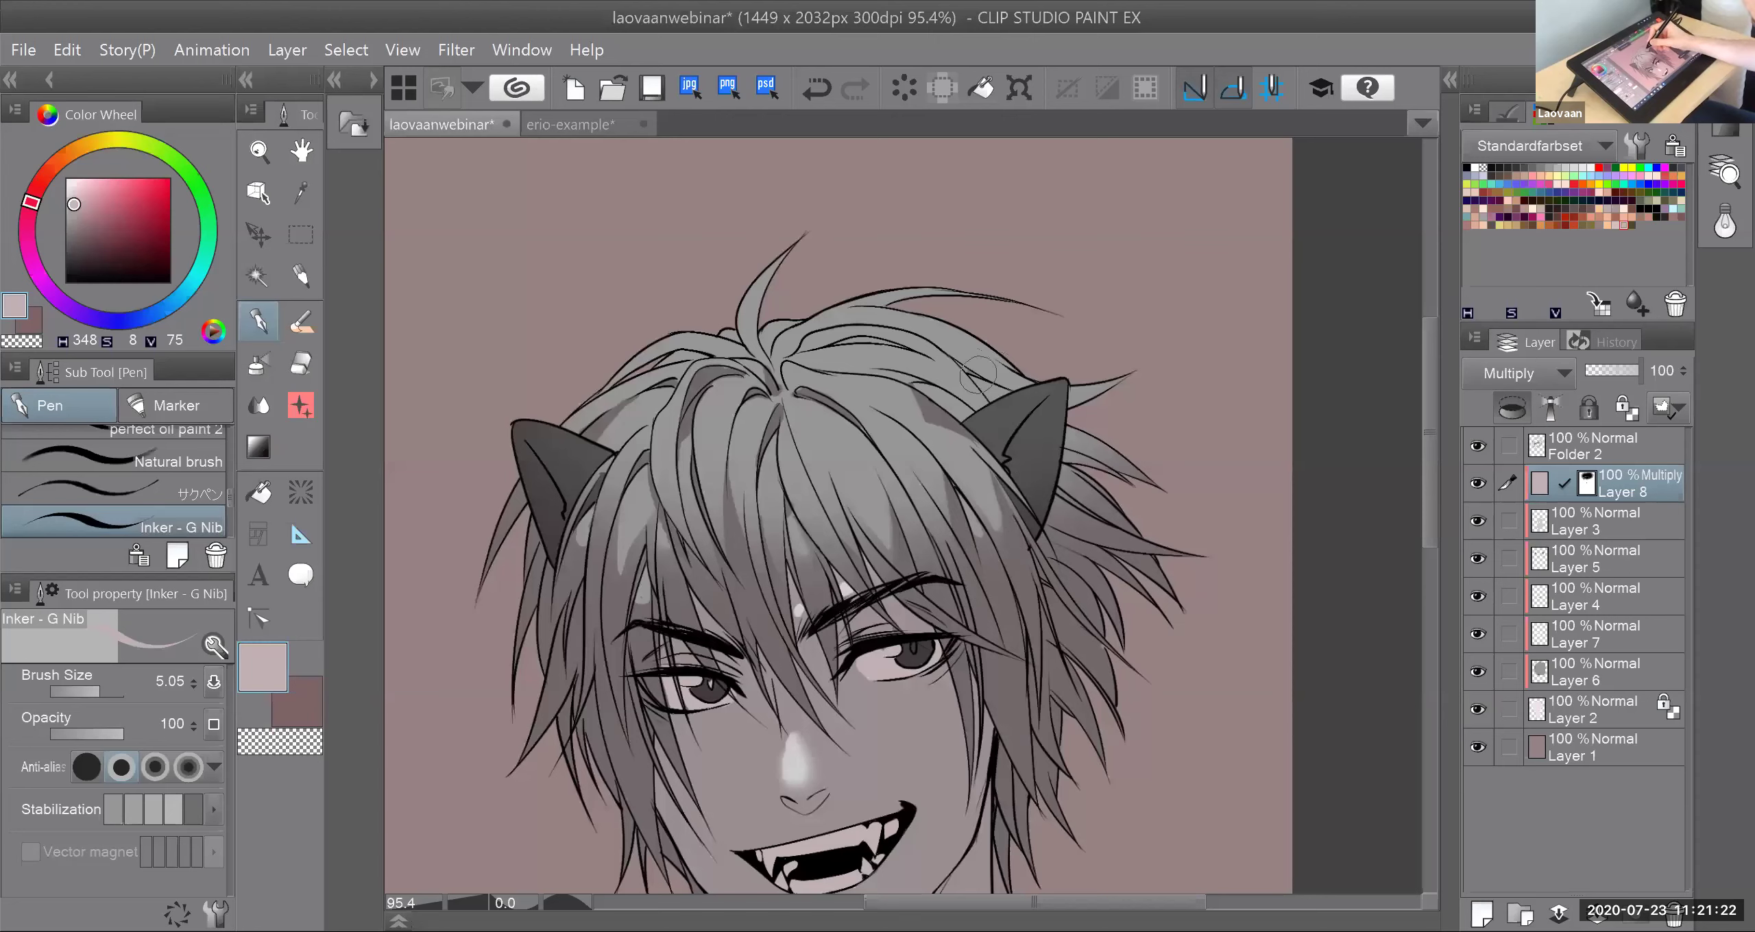
{"action": "key", "text": "ctrl+z"}
{"action": "mouse_move", "coordinate": [1019, 457]}
{"action": "left_mouse_down"}
{"action": "mouse_move", "coordinate": [1057, 422]}
{"action": "mouse_move", "coordinate": [1028, 427]}
{"action": "mouse_move", "coordinate": [1044, 403]}
{"action": "mouse_move", "coordinate": [1019, 482]}
{"action": "left_mouse_up"}
{"action": "left_click_drag", "start_coordinate": [1027, 474], "coordinate": [1015, 522]}
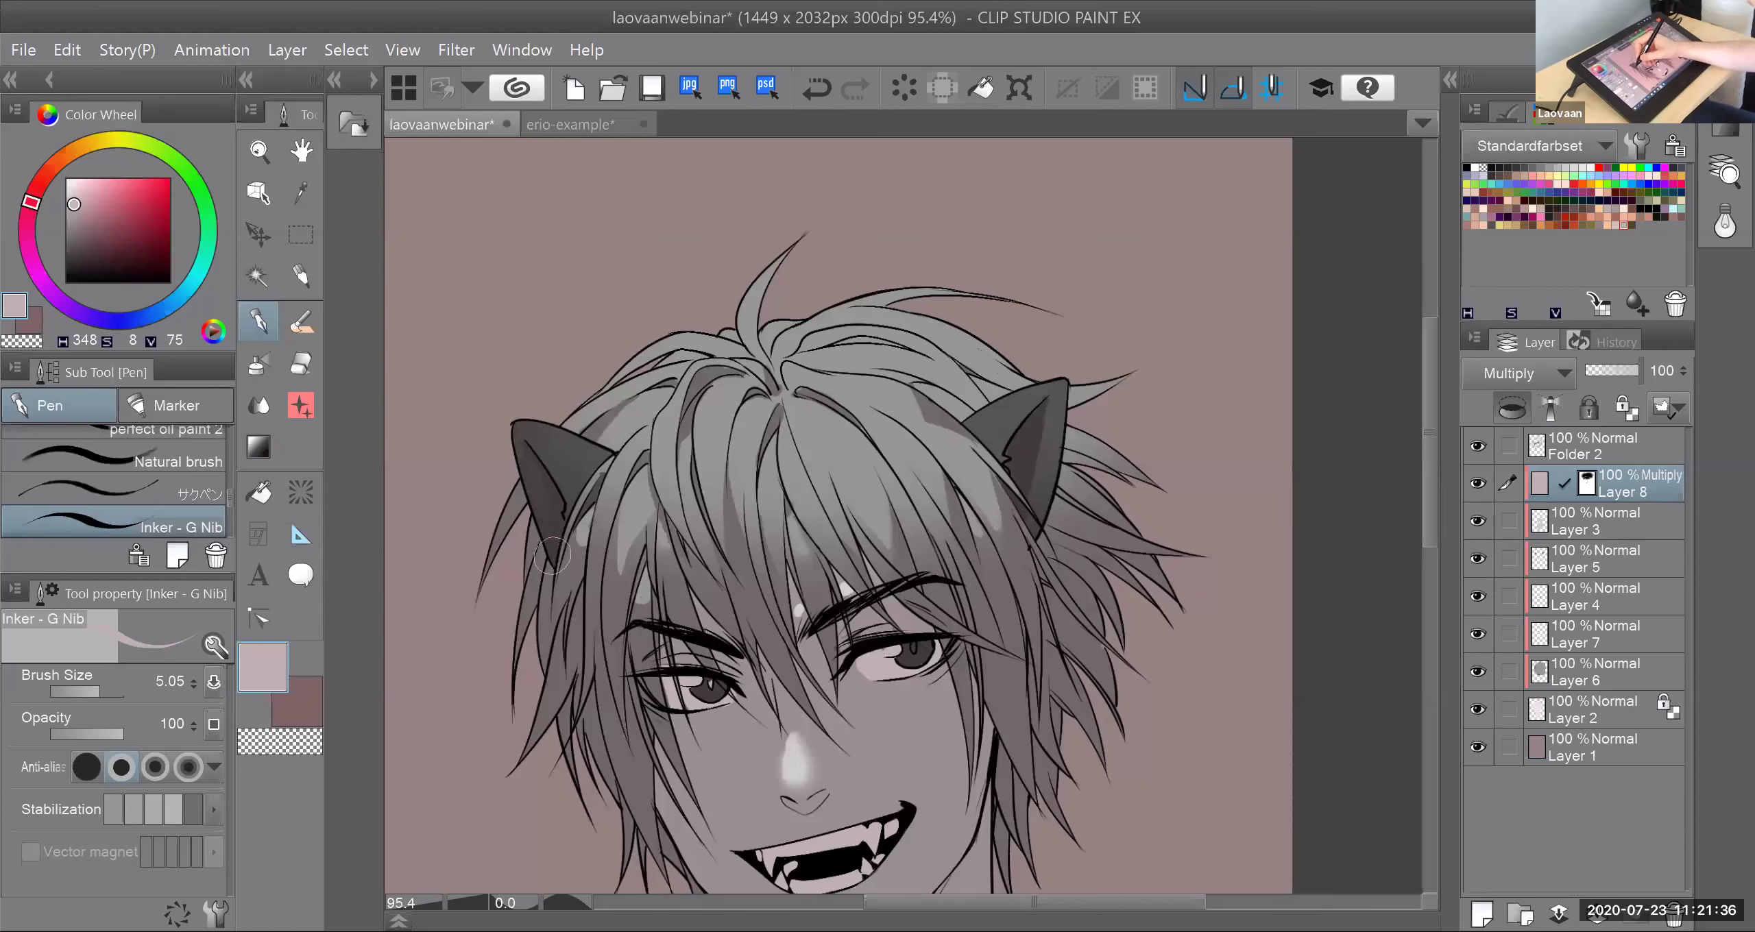
{"action": "left_click", "coordinate": [287, 746]}
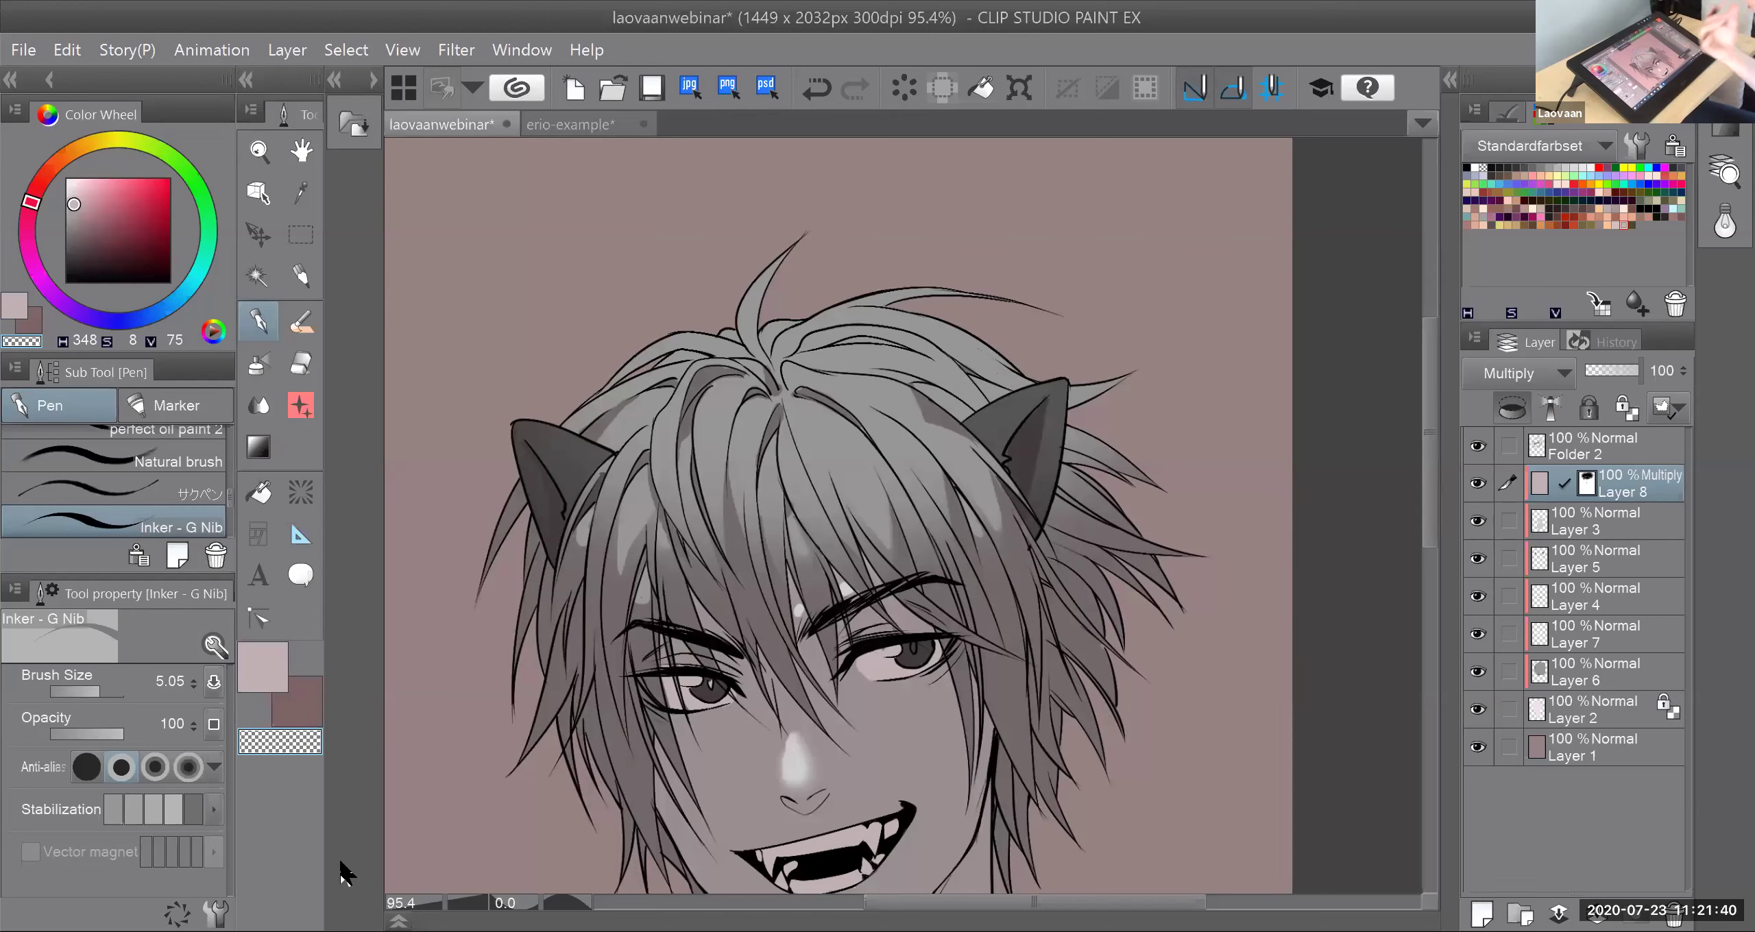
{"action": "left_click", "coordinate": [271, 666]}
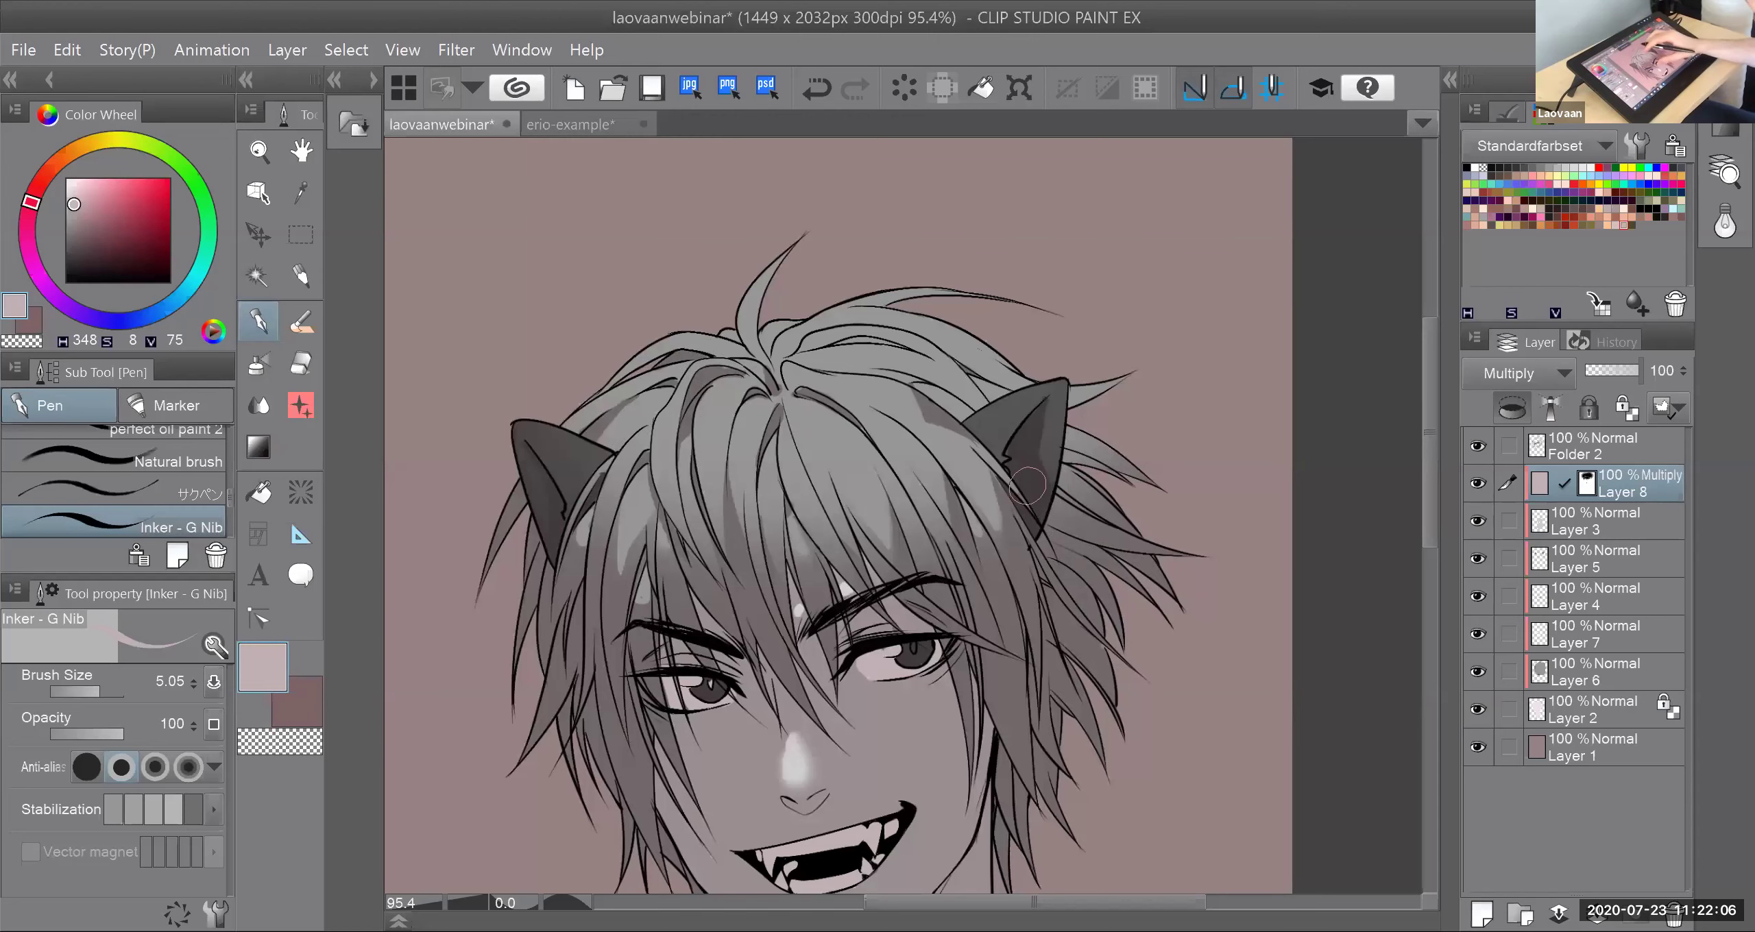
{"action": "left_click_drag", "start_coordinate": [1028, 486], "coordinate": [1061, 444]}
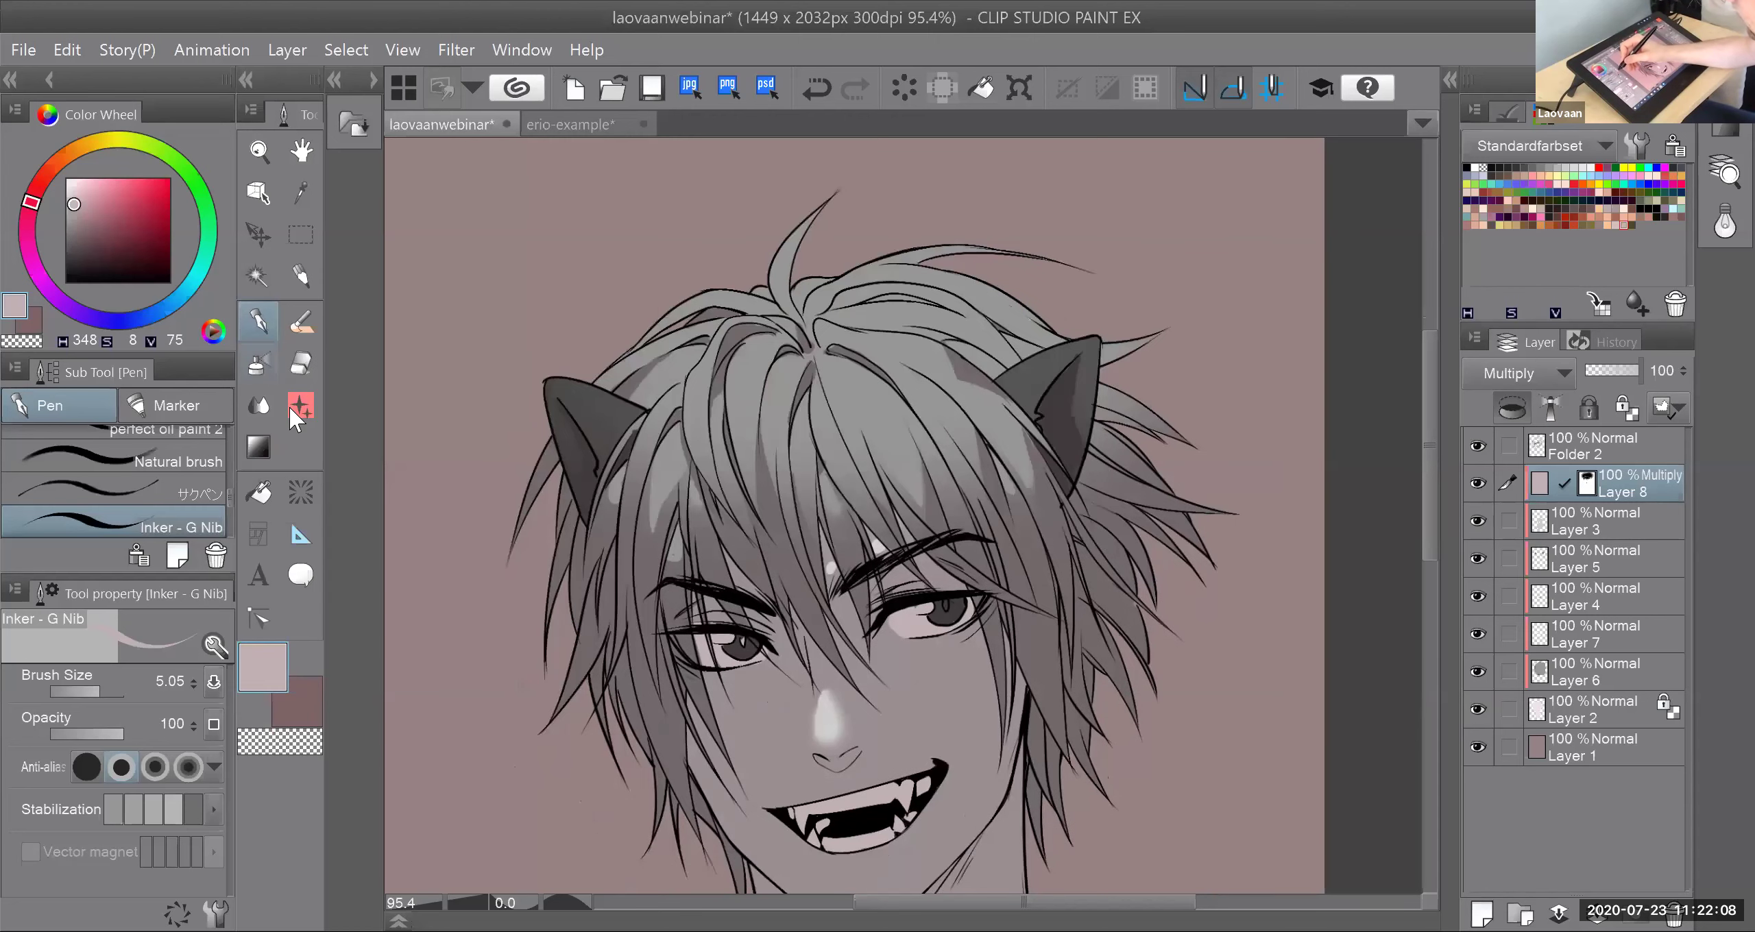
Step: Blur the highlight beside the right-hand ear and extend it down the strand with transparent colour
{"action": "left_click", "coordinate": [258, 406]}
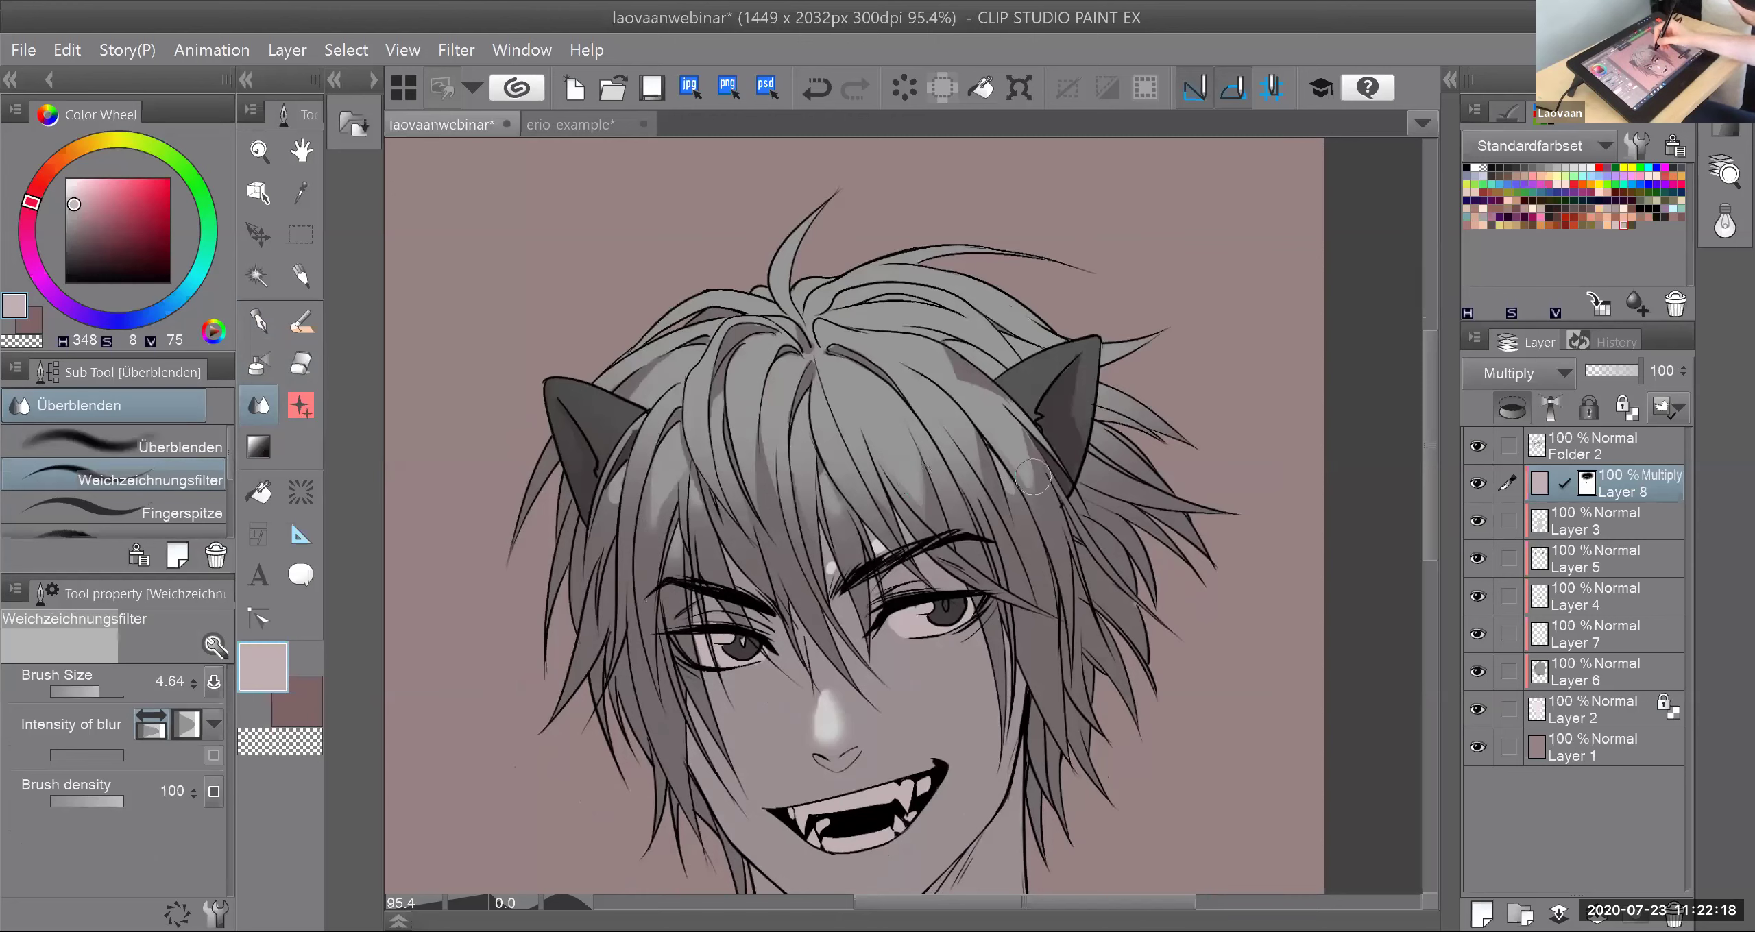
{"action": "left_click", "coordinate": [255, 333]}
{"action": "left_click", "coordinate": [281, 743]}
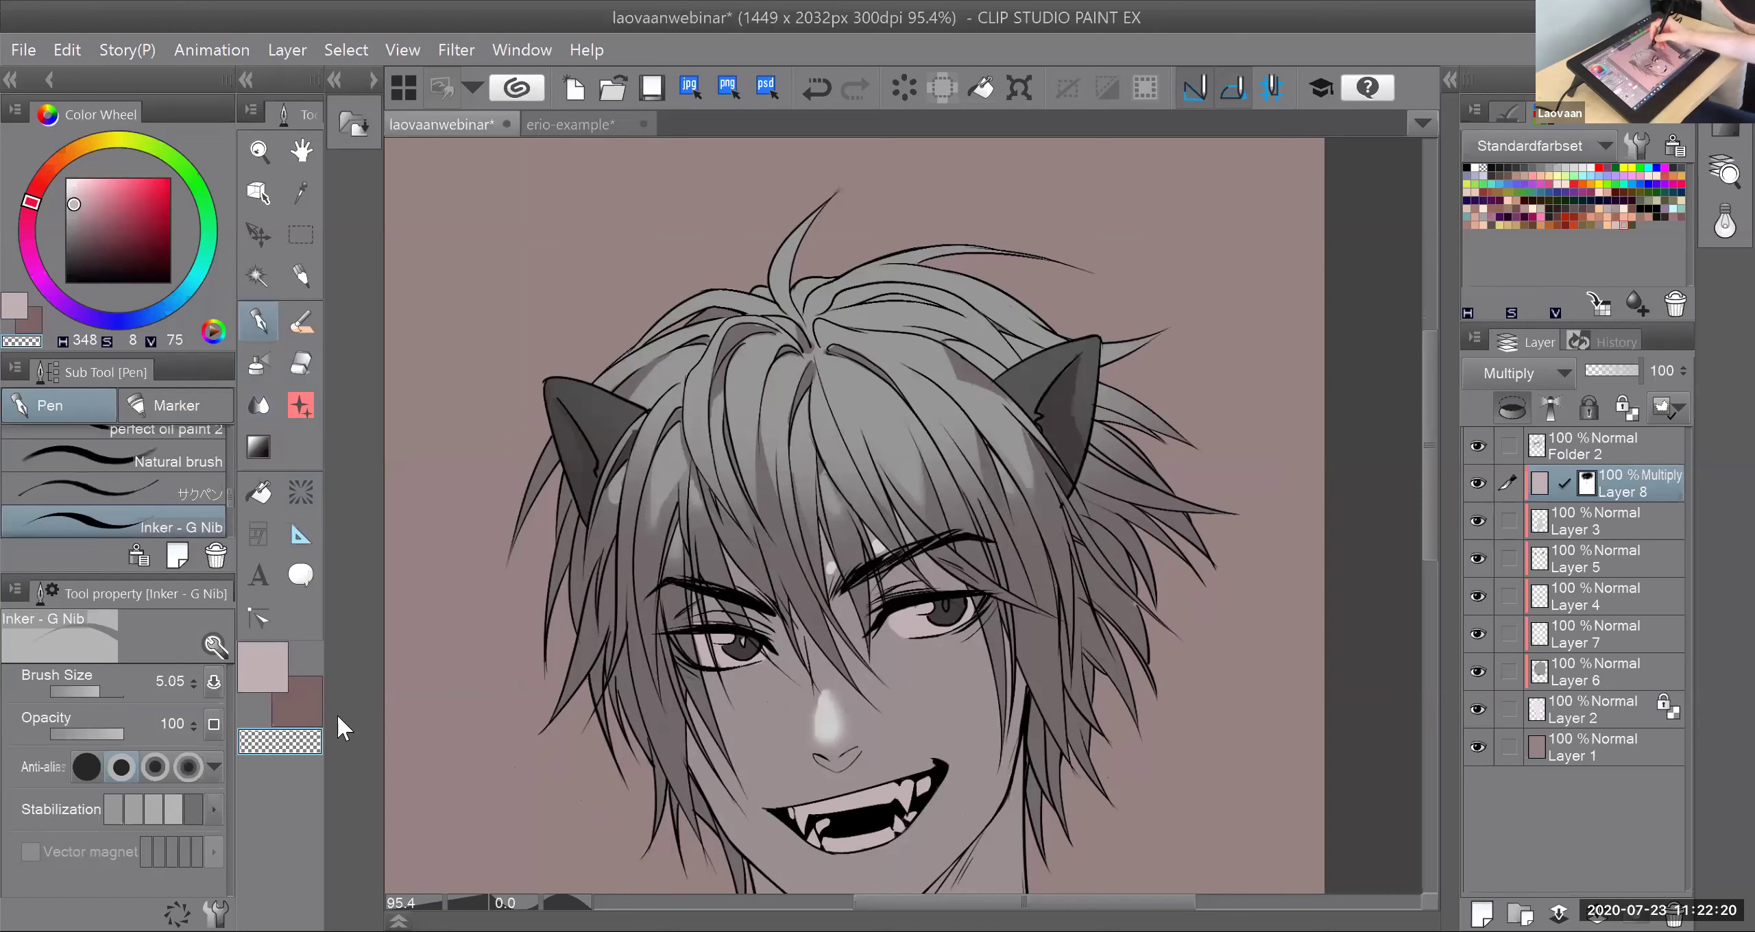
{"action": "left_click_drag", "start_coordinate": [1002, 449], "coordinate": [1022, 523]}
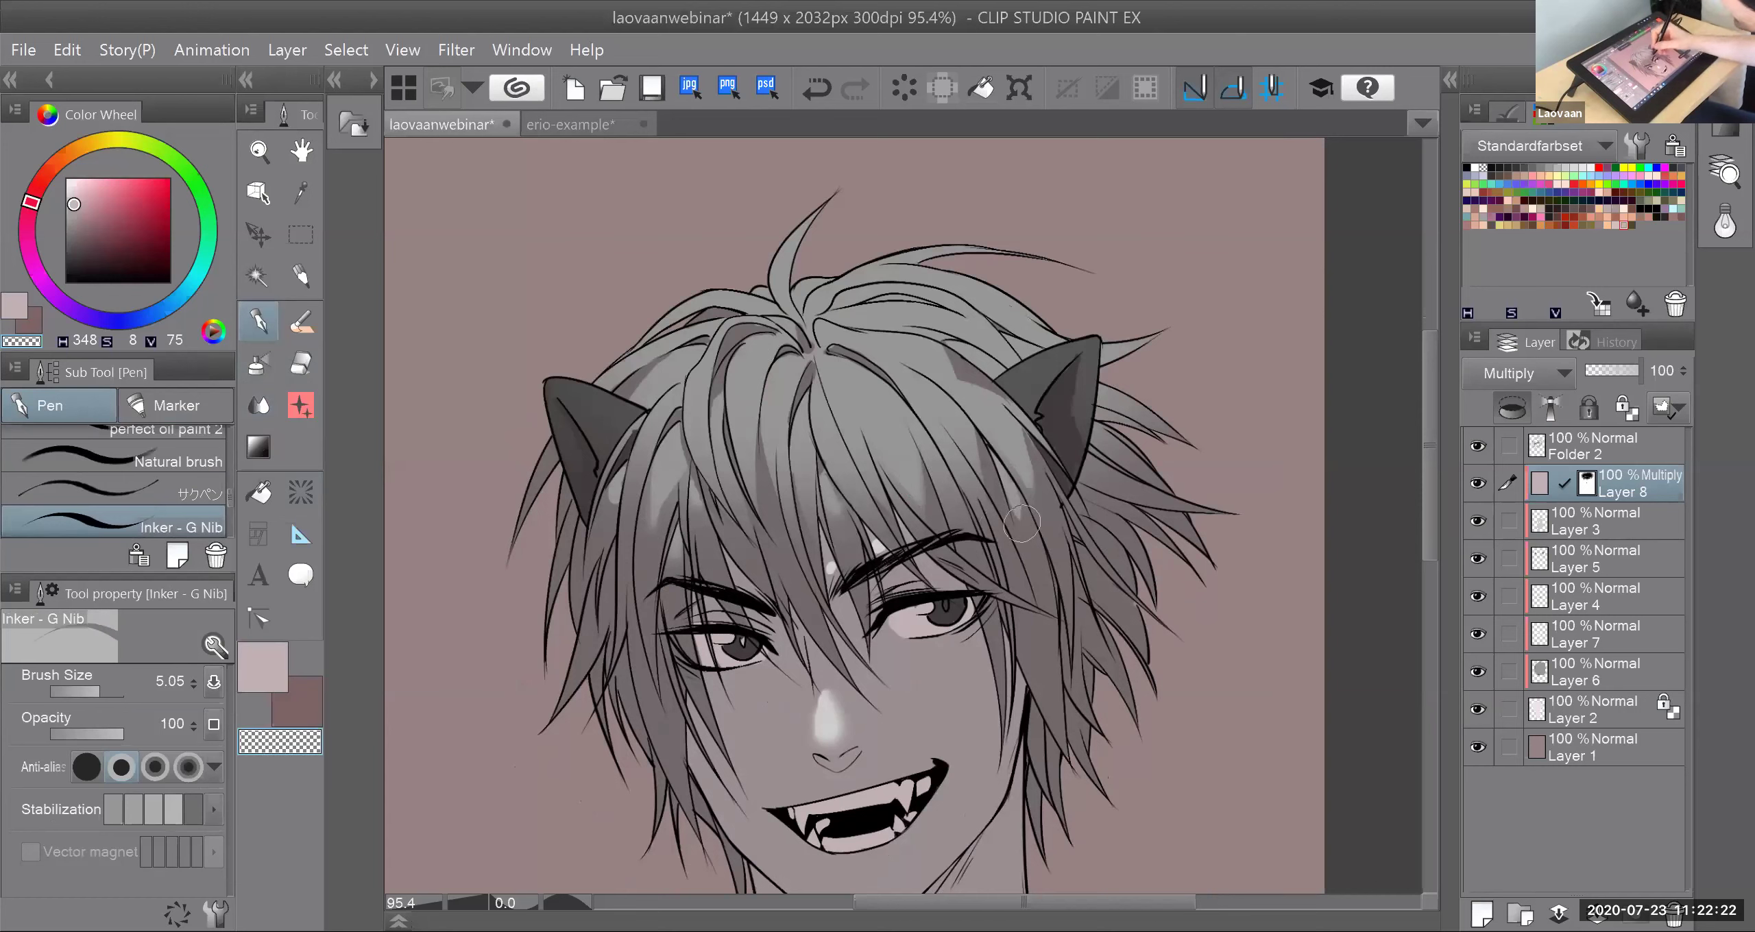
{"action": "left_click", "coordinate": [258, 405]}
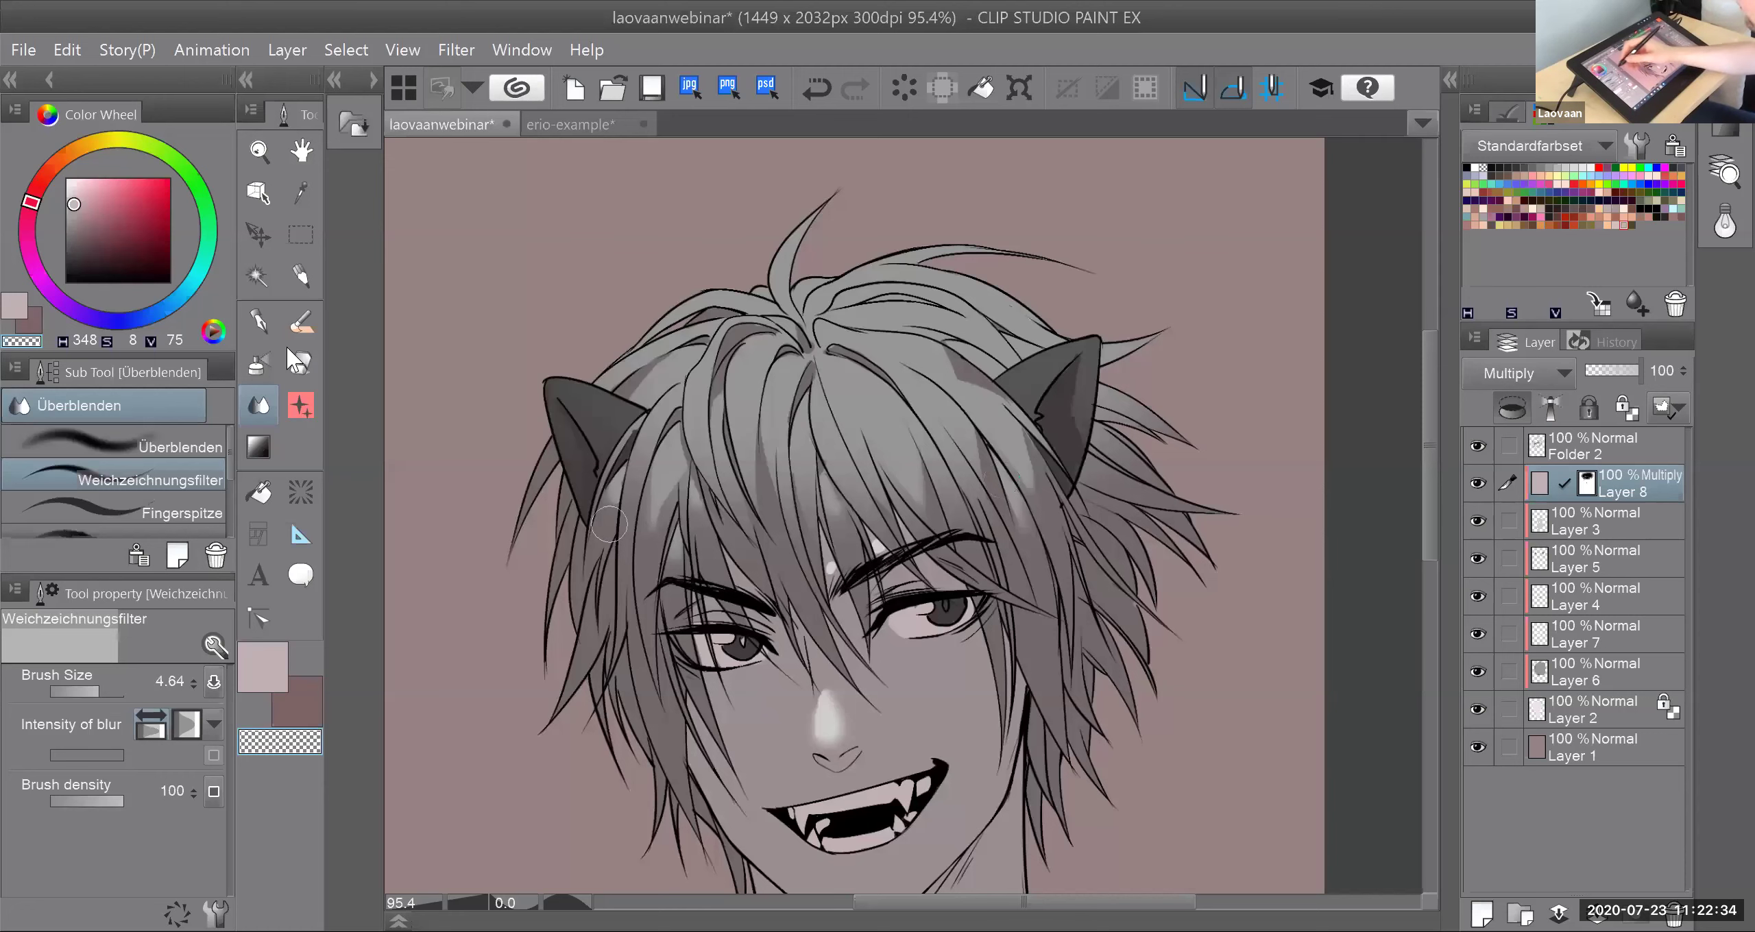
Step: Touch up the hair shadow around the right-hand ear with the Inker - G Nib pen in the main colour
{"action": "key", "text": "p"}
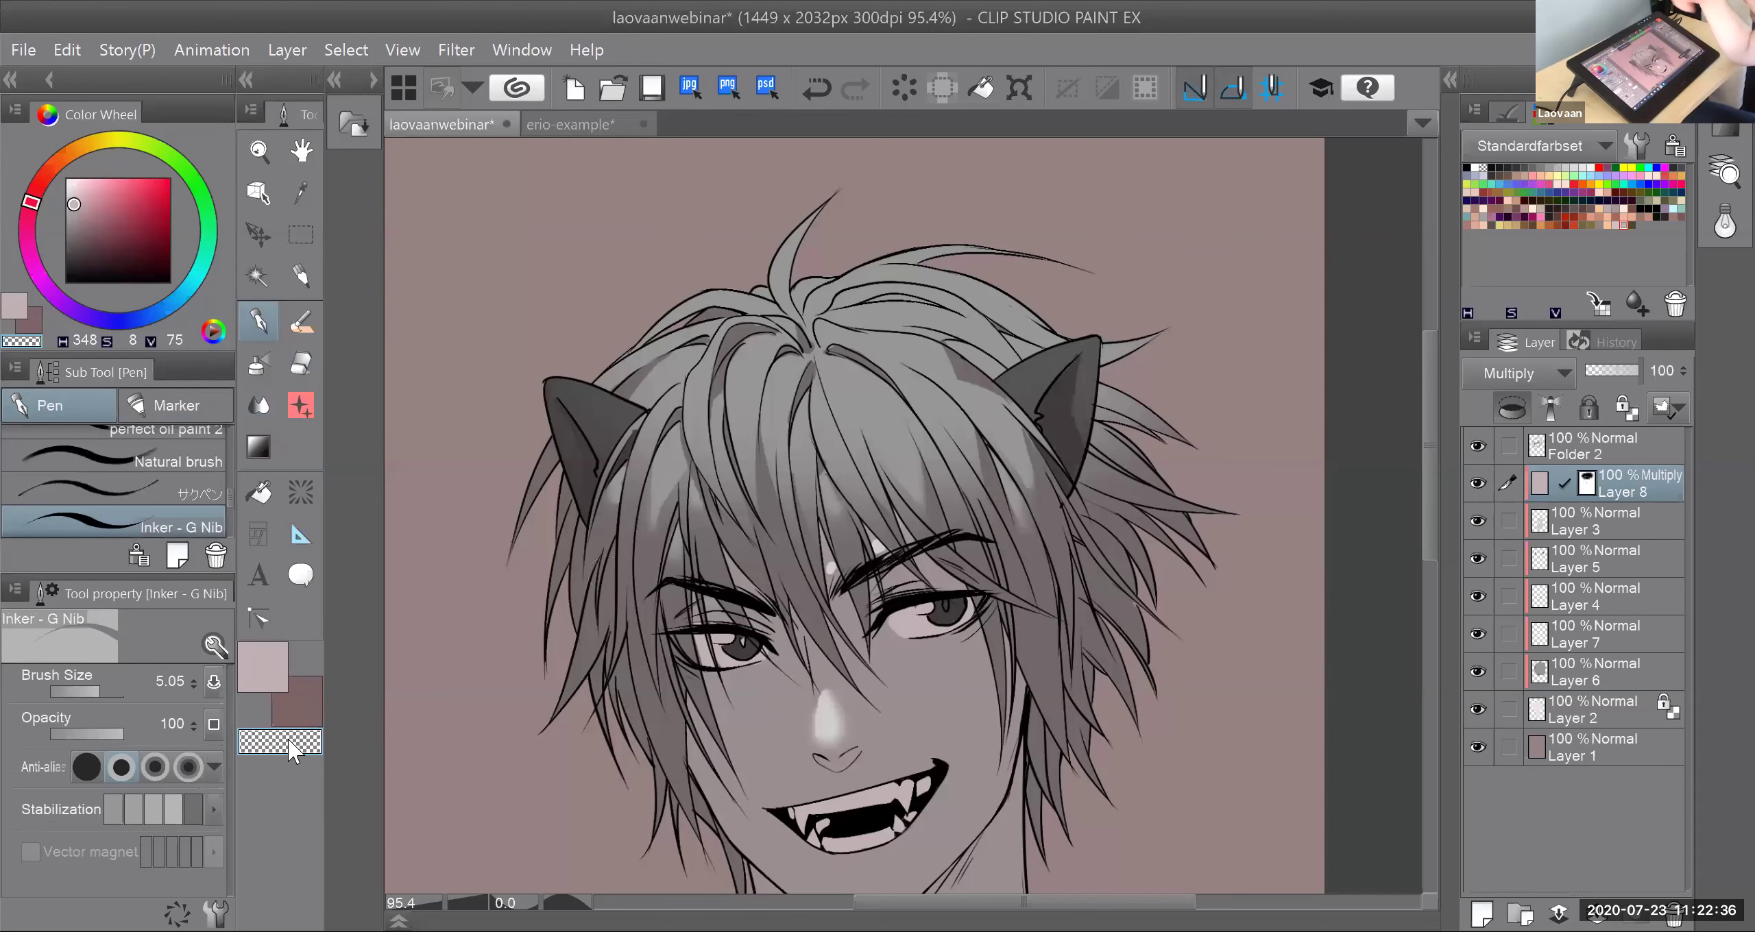
{"action": "left_click", "coordinate": [282, 669]}
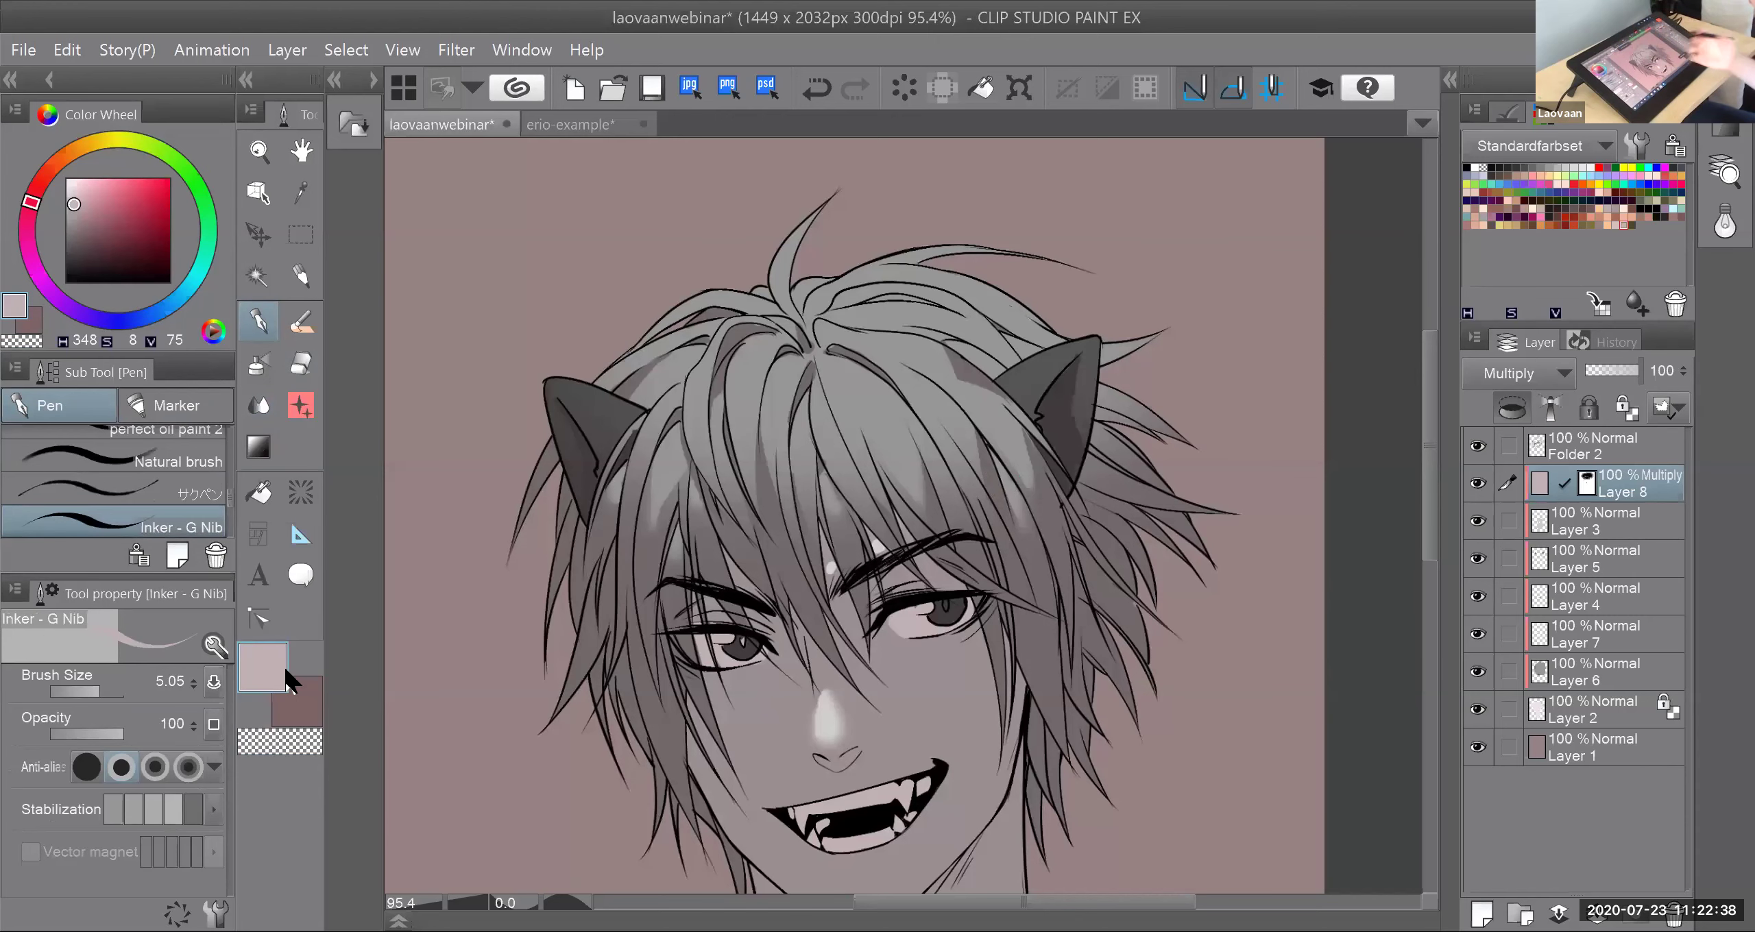
{"action": "left_click_drag", "start_coordinate": [960, 521], "coordinate": [967, 448]}
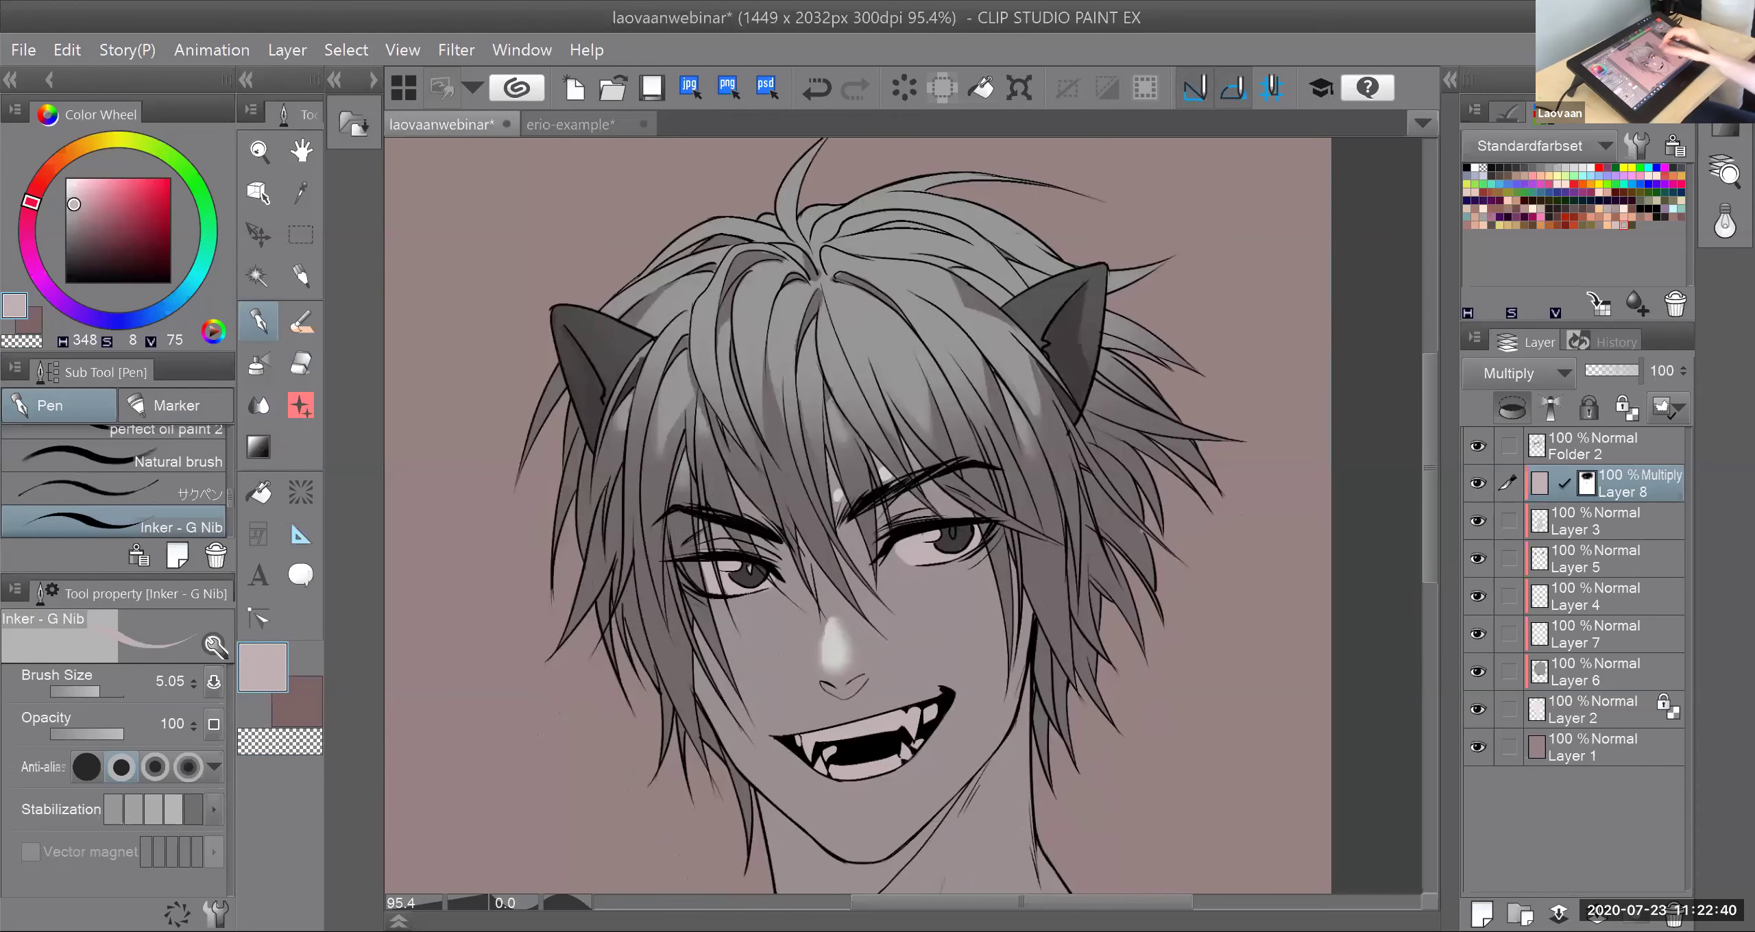
{"action": "scroll", "coordinate": [950, 508], "scroll_direction": "down", "scroll_amount": 3}
{"action": "left_click_drag", "start_coordinate": [950, 507], "coordinate": [921, 568]}
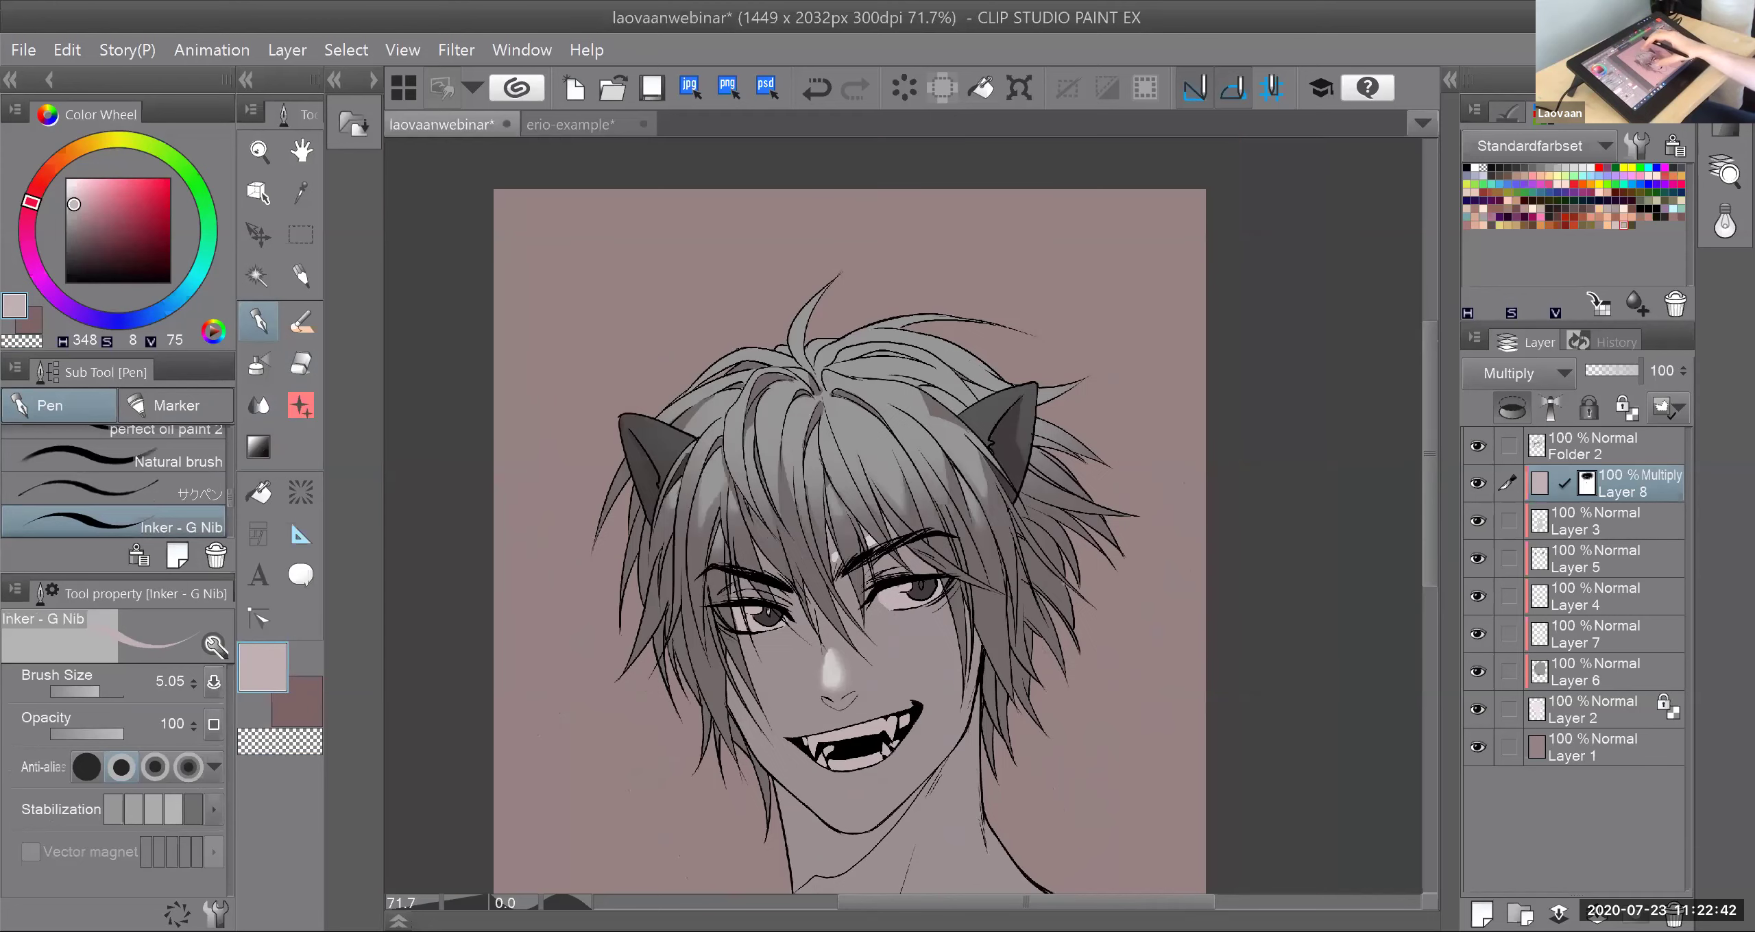
{"action": "scroll", "coordinate": [857, 514], "scroll_direction": "up", "scroll_amount": 1}
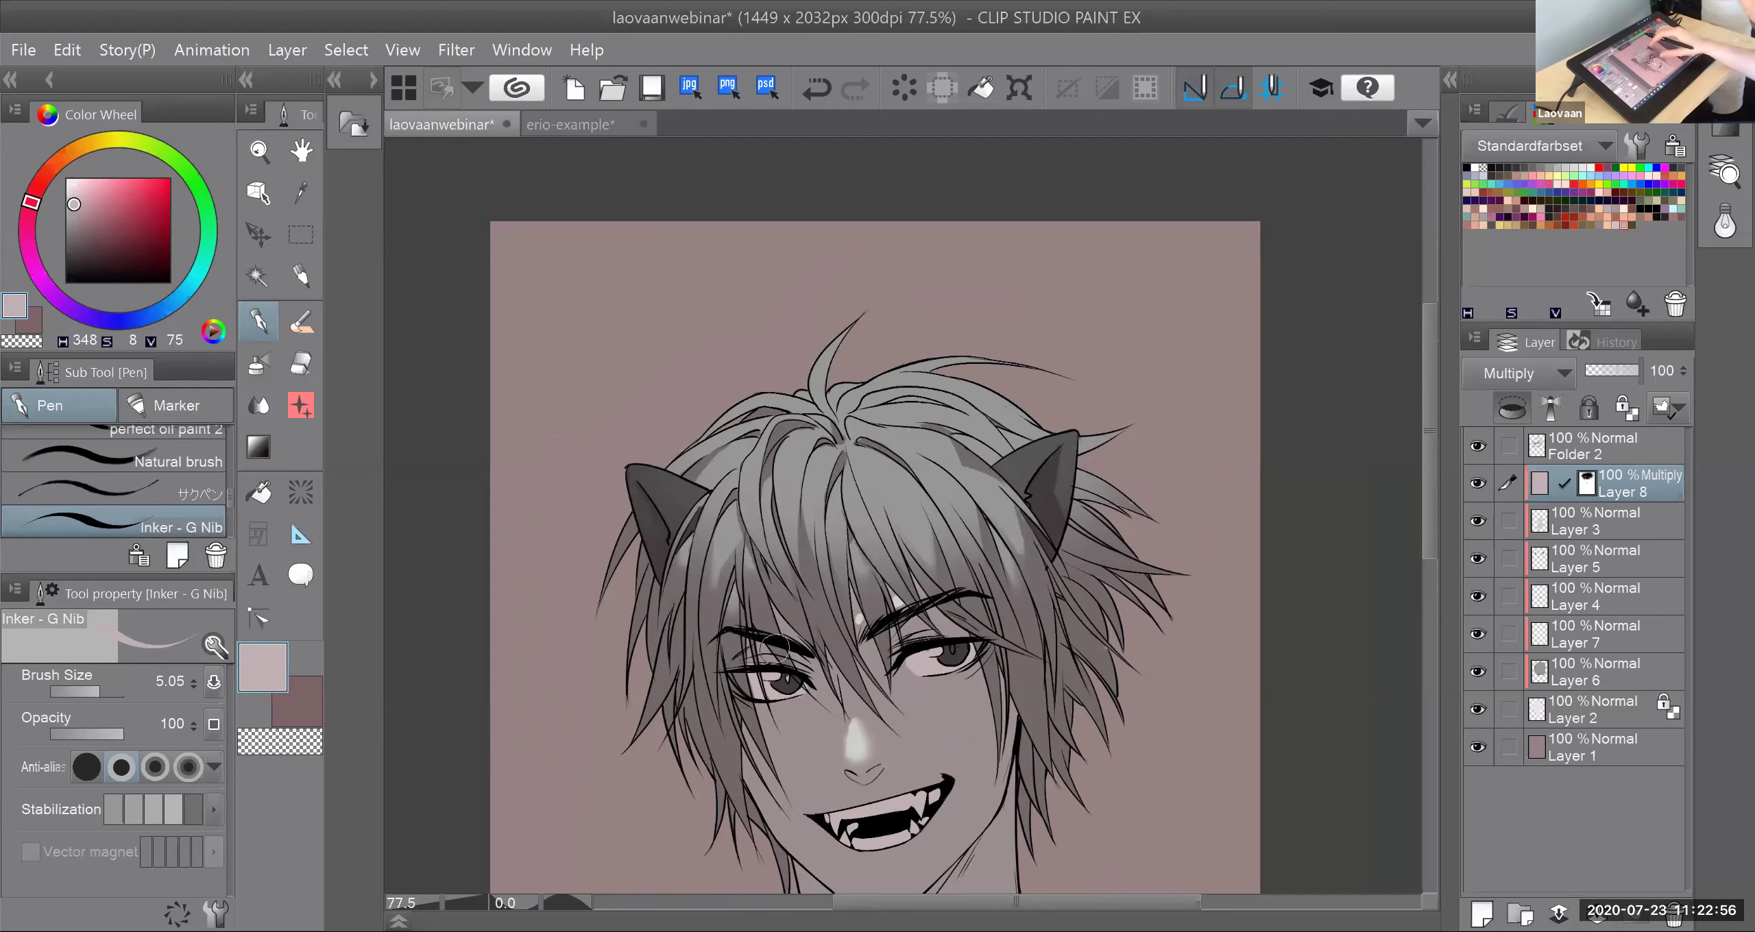
{"action": "left_click_drag", "start_coordinate": [775, 649], "coordinate": [750, 550]}
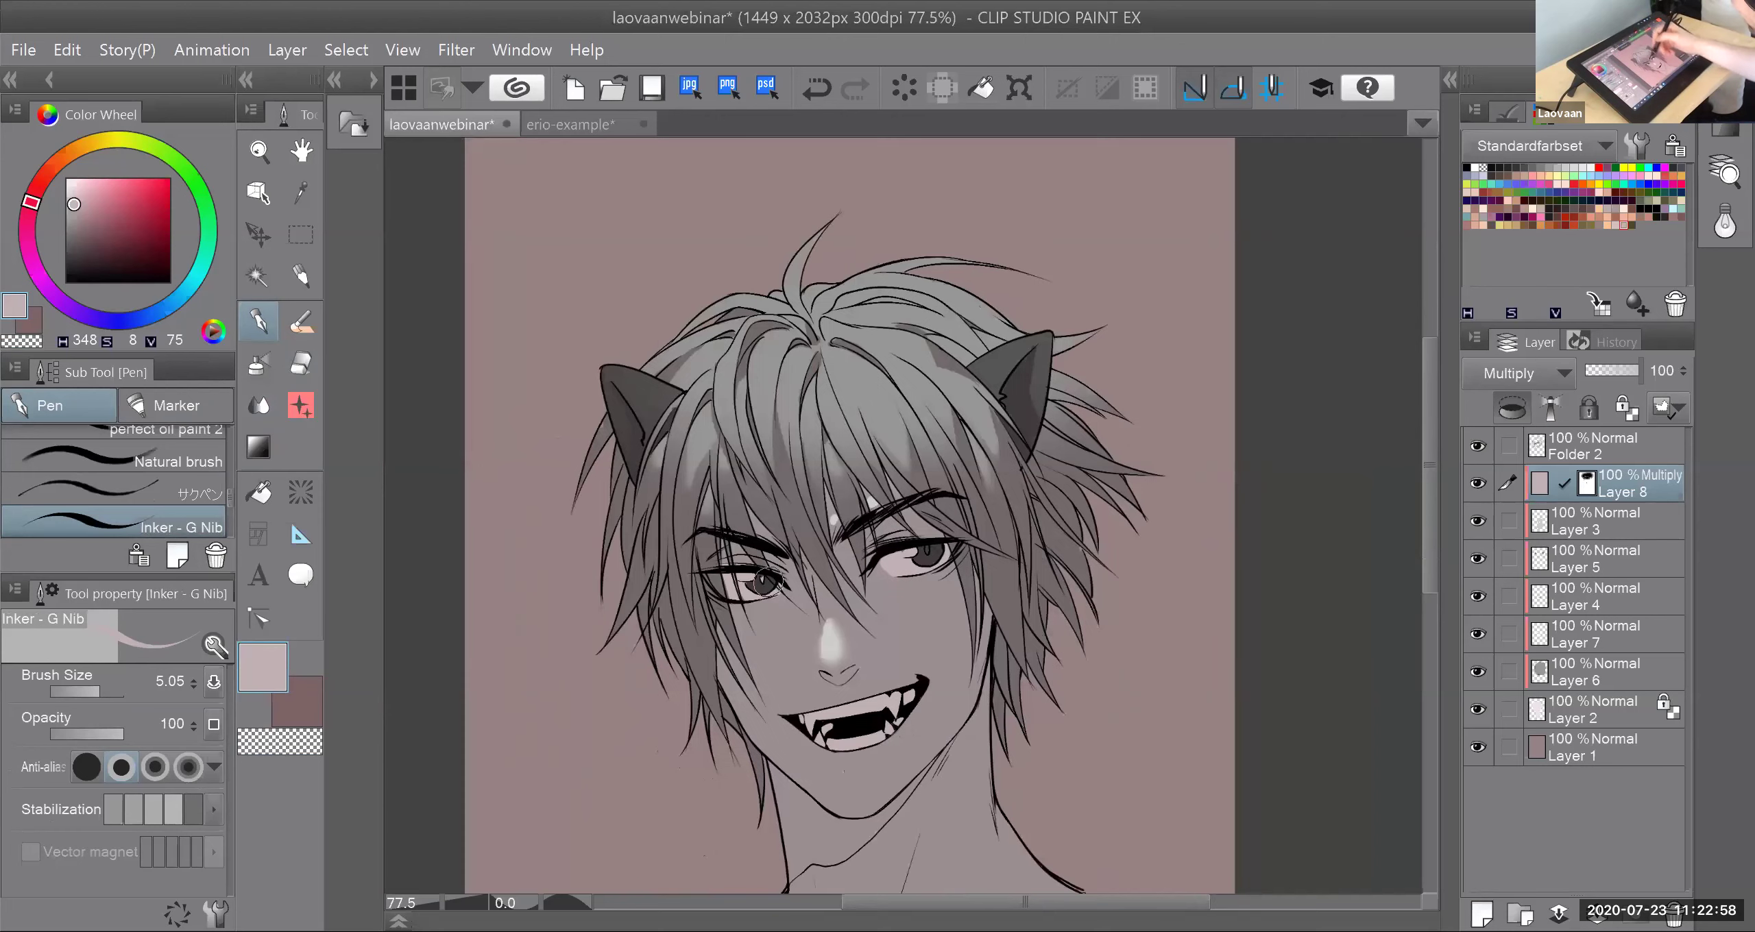
{"action": "scroll", "coordinate": [780, 645], "scroll_direction": "up", "scroll_amount": 2}
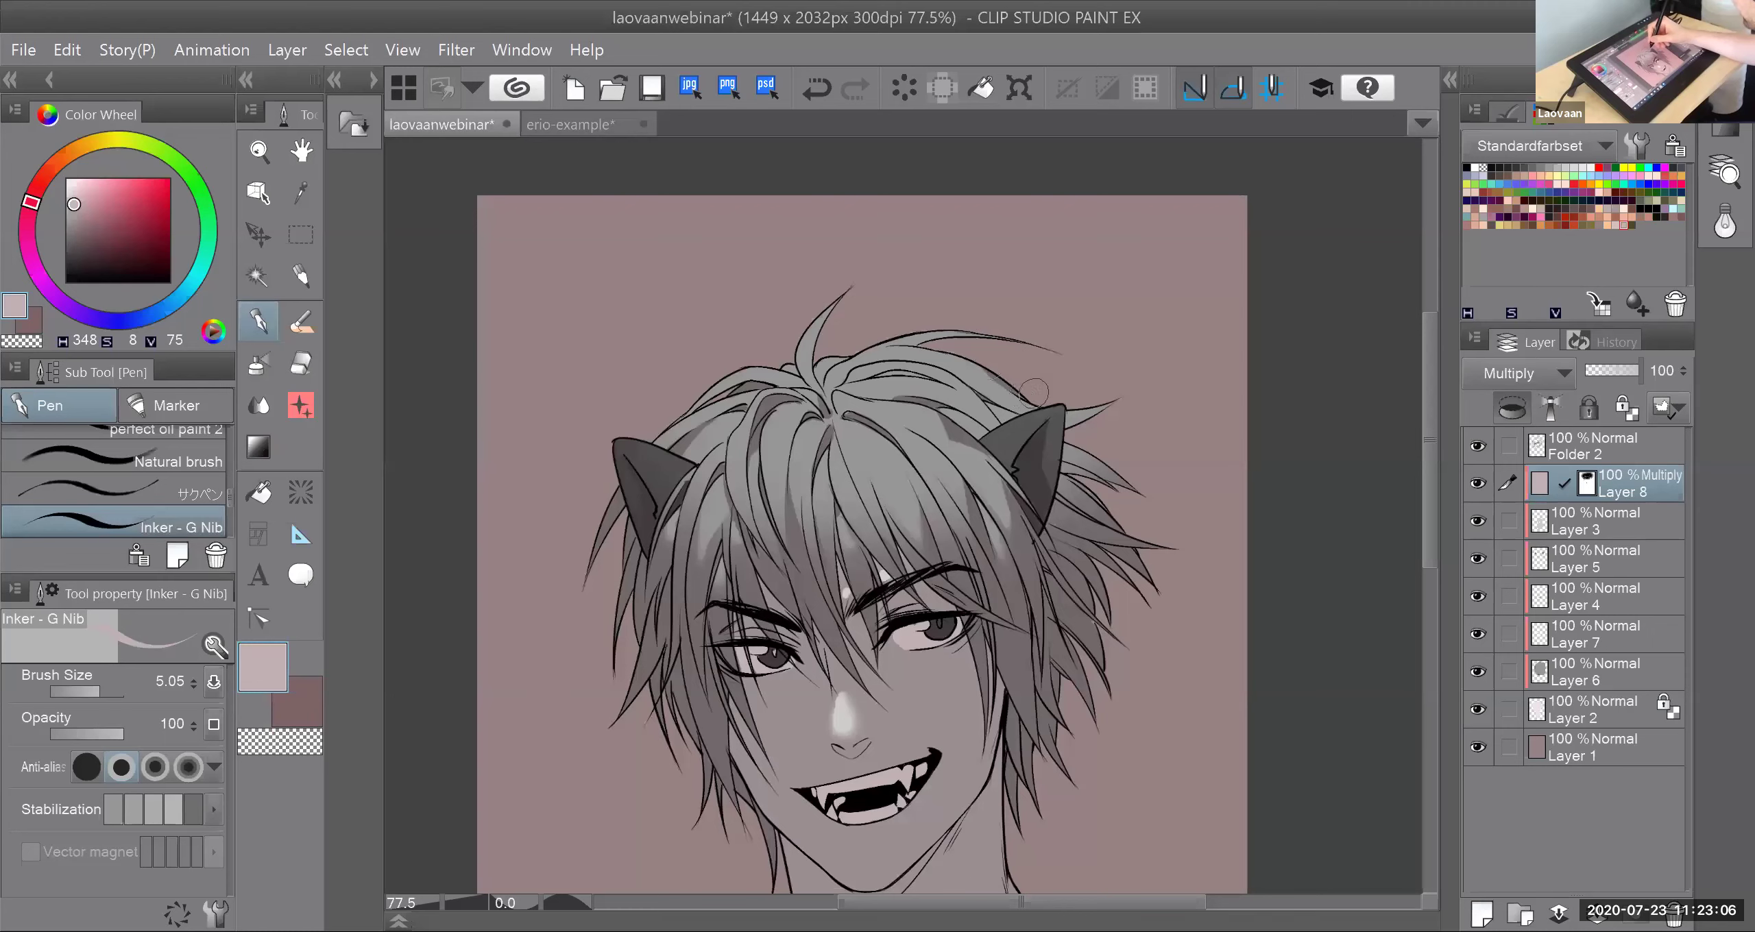
{"action": "left_click_drag", "start_coordinate": [1074, 438], "coordinate": [1065, 473]}
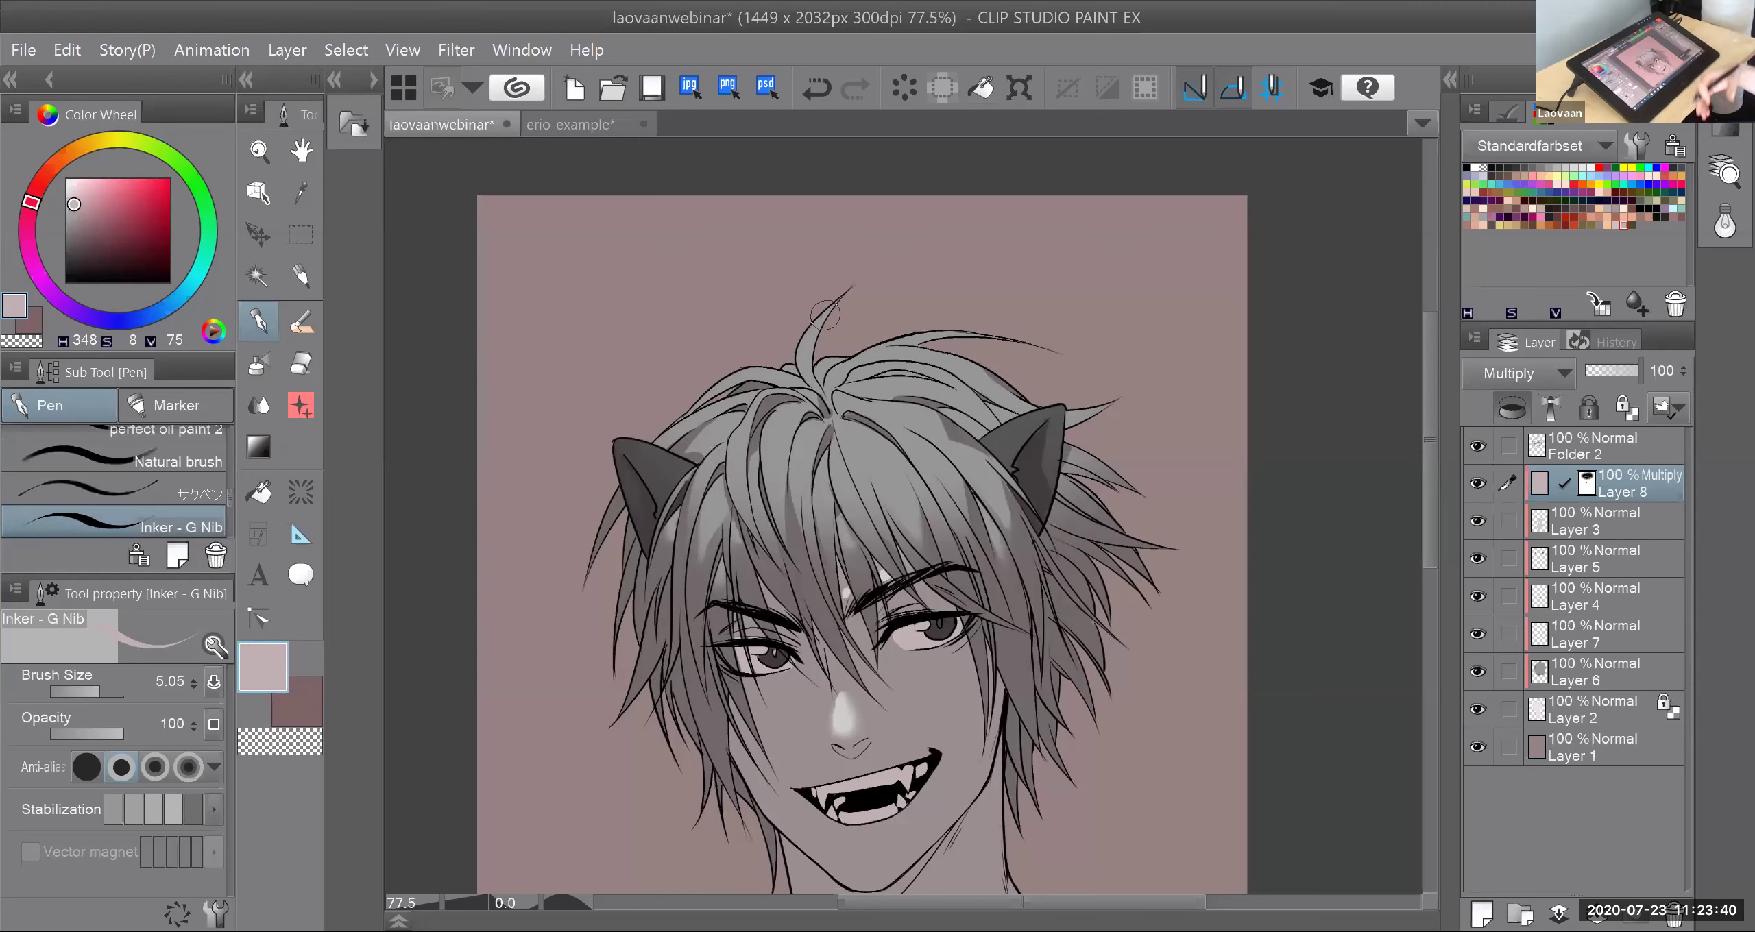
Step: Refine the upper hair strands with transparent colour and blur the shadow beside the right-hand ear
{"action": "left_click", "coordinate": [280, 744]}
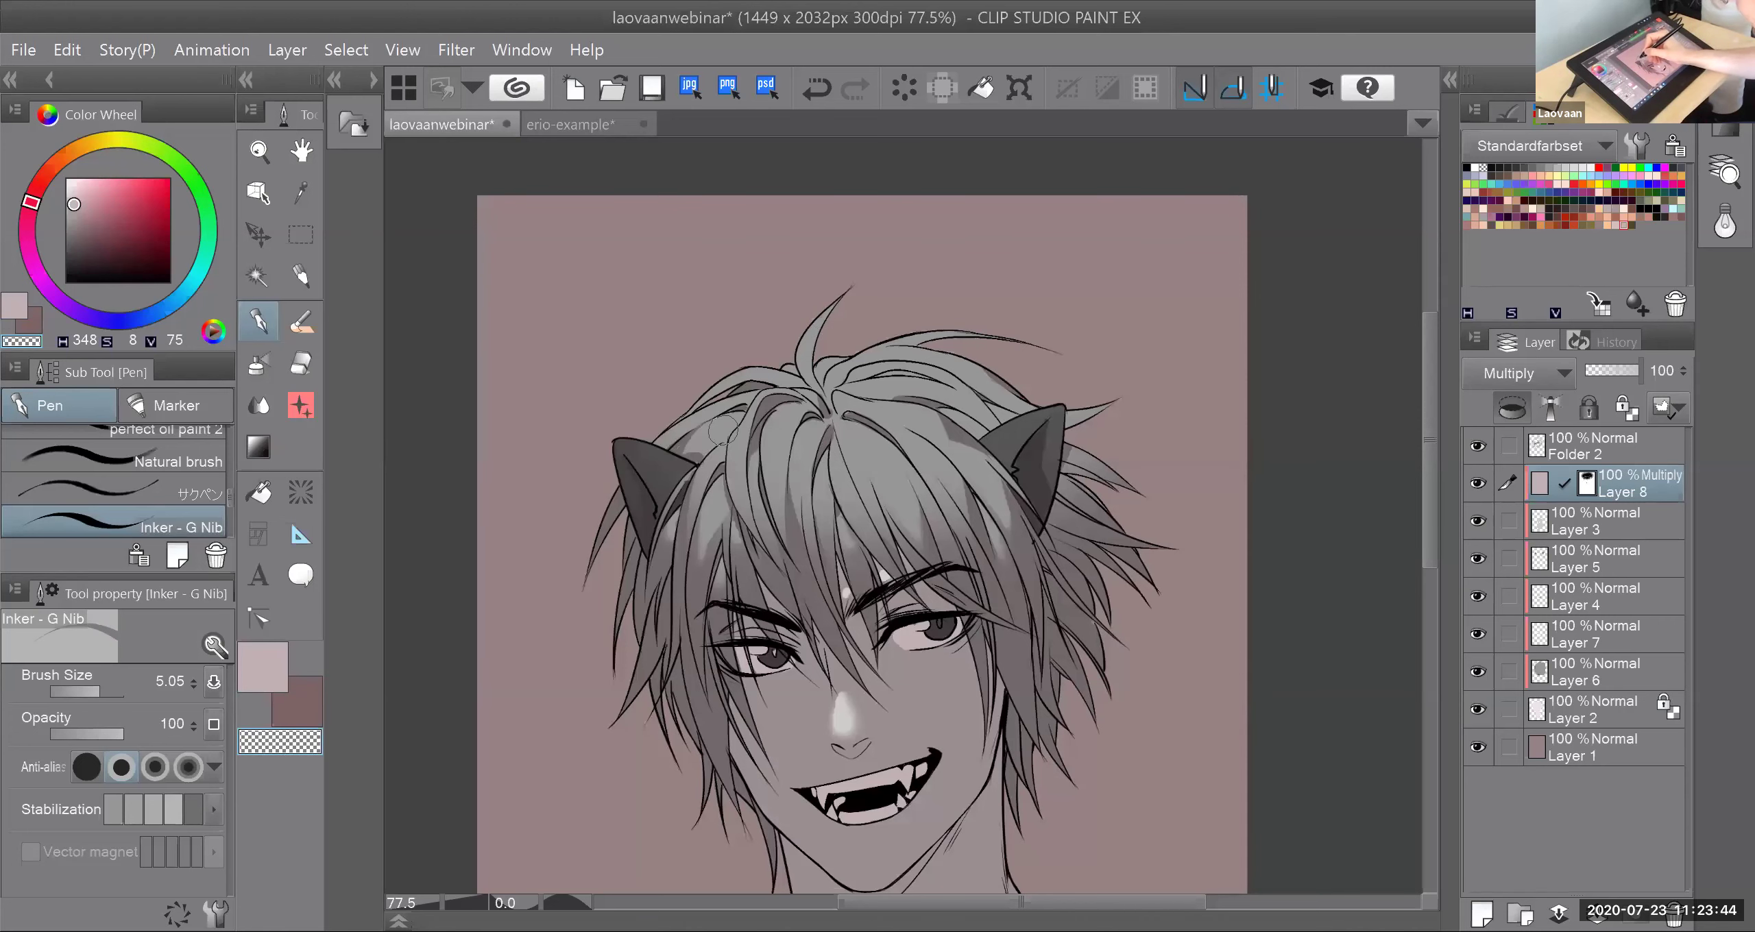
{"action": "left_click", "coordinate": [259, 405]}
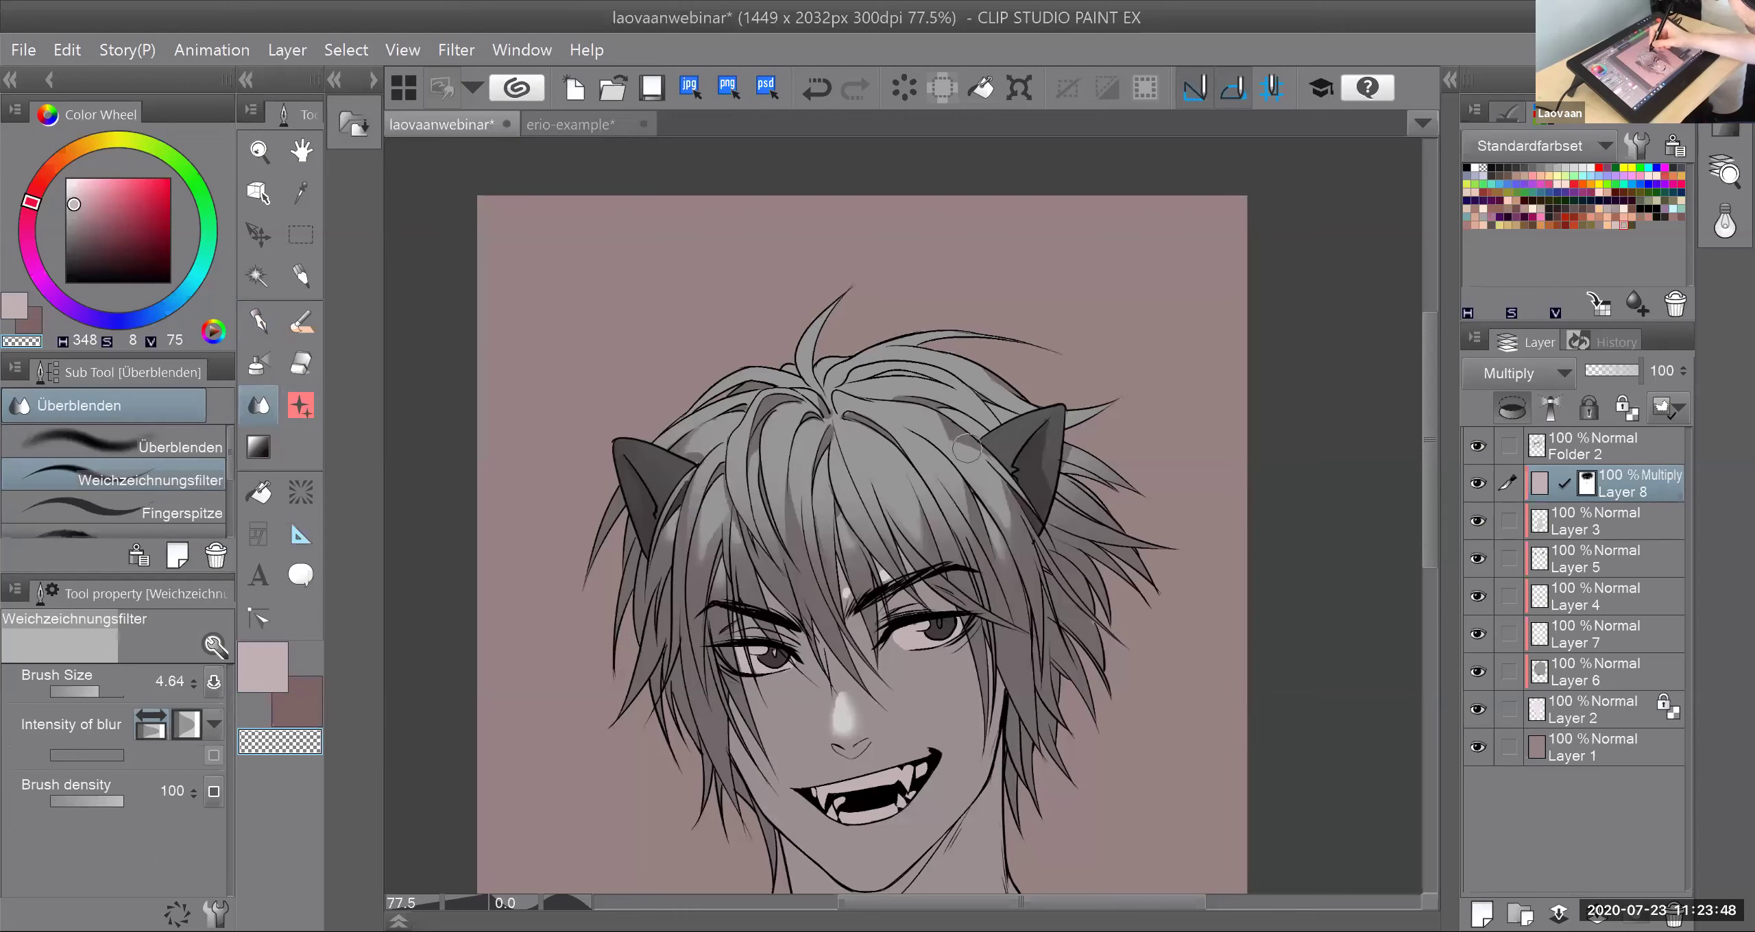
{"action": "left_click", "coordinate": [258, 320]}
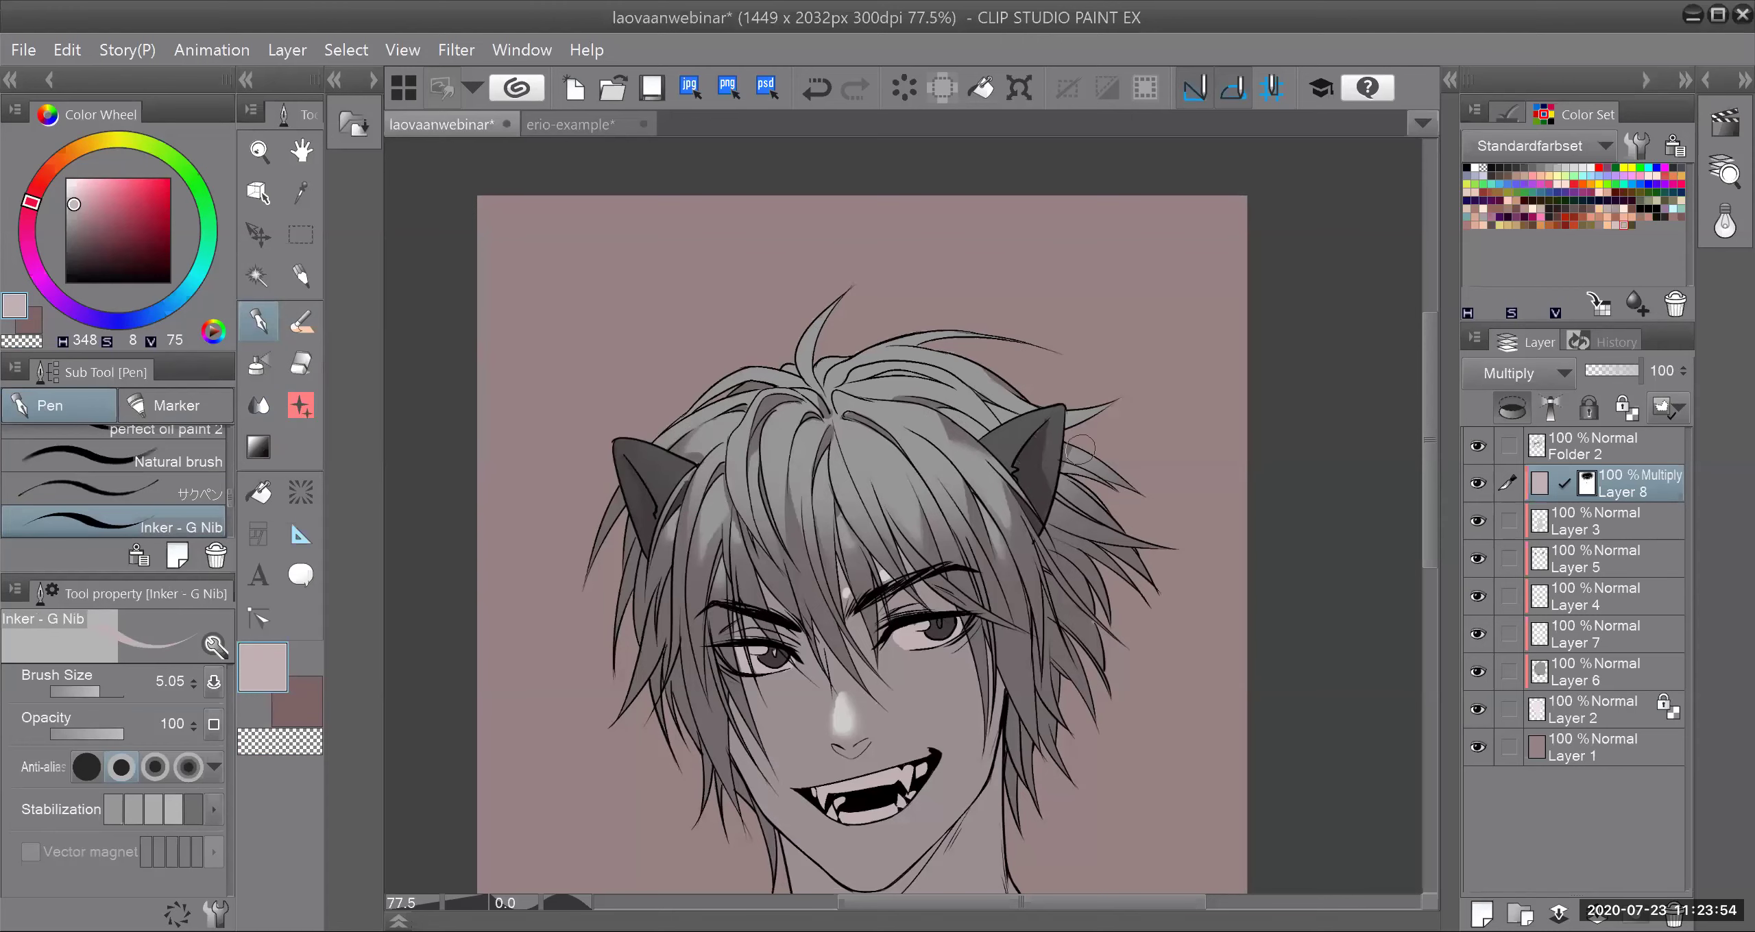
Step: Mask a highlight onto the right-hand shoulder beside the neck with transparent colour and soften its lower edge with the blur brush
{"action": "scroll", "coordinate": [1083, 456], "scroll_direction": "down", "scroll_amount": 1}
{"action": "key", "text": "c"}
{"action": "left_click_drag", "start_coordinate": [969, 670], "coordinate": [1015, 728]}
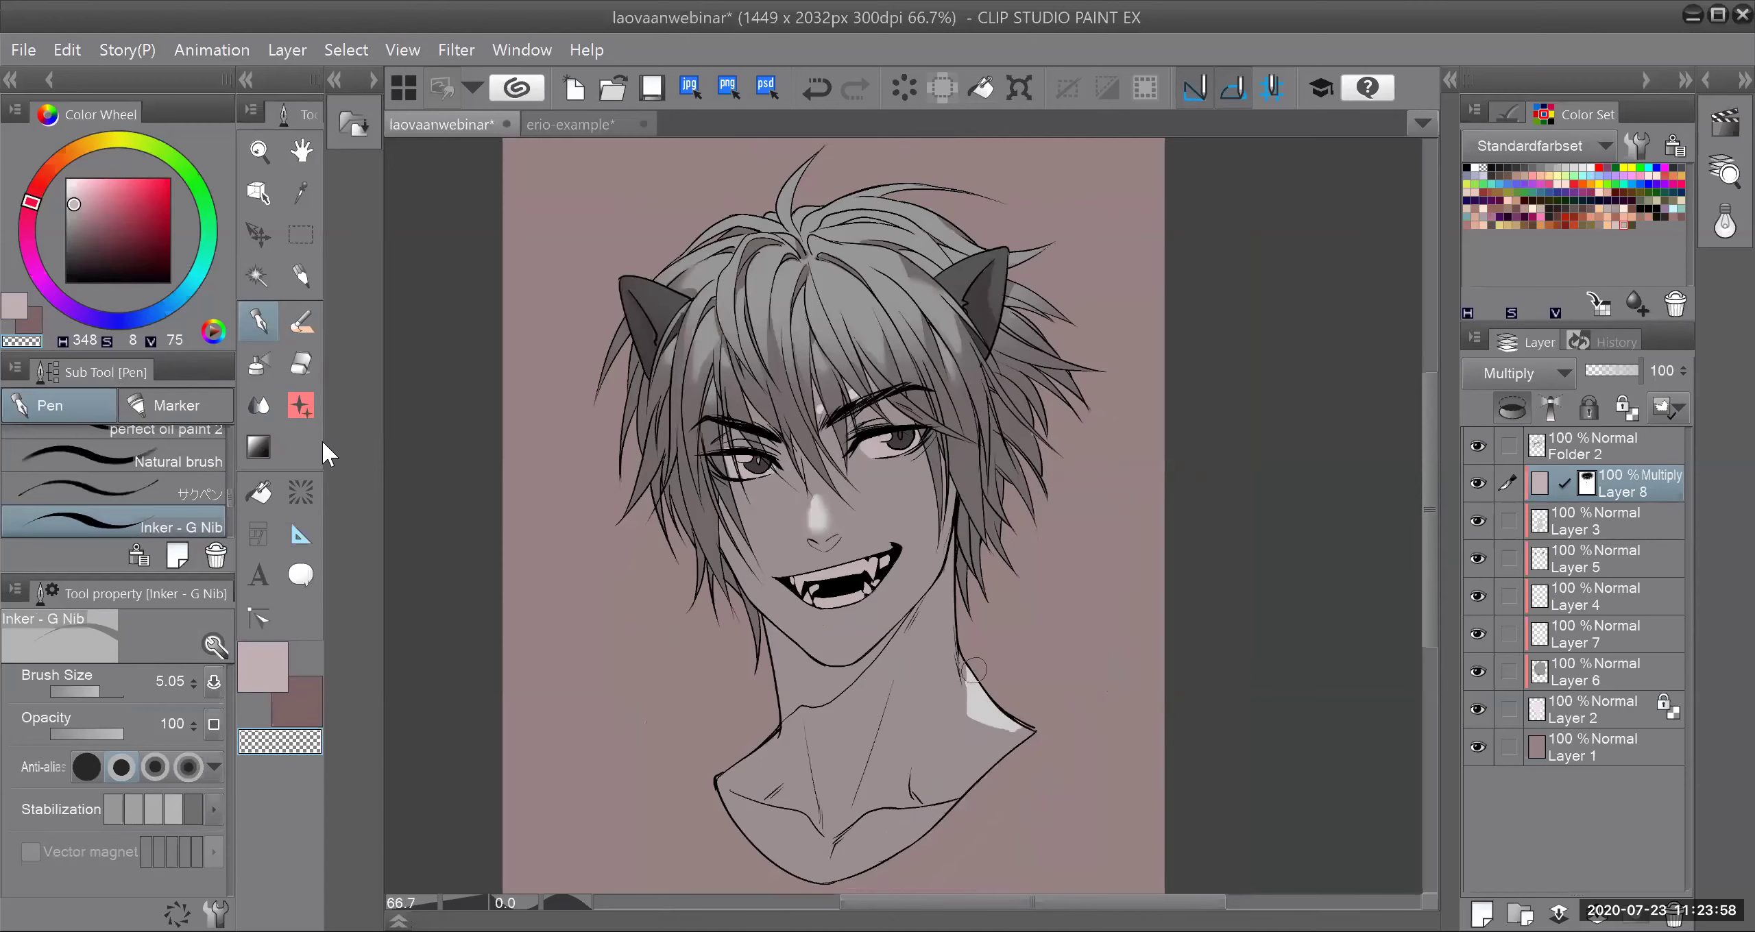
{"action": "left_click", "coordinate": [259, 365]}
{"action": "left_click", "coordinate": [260, 408]}
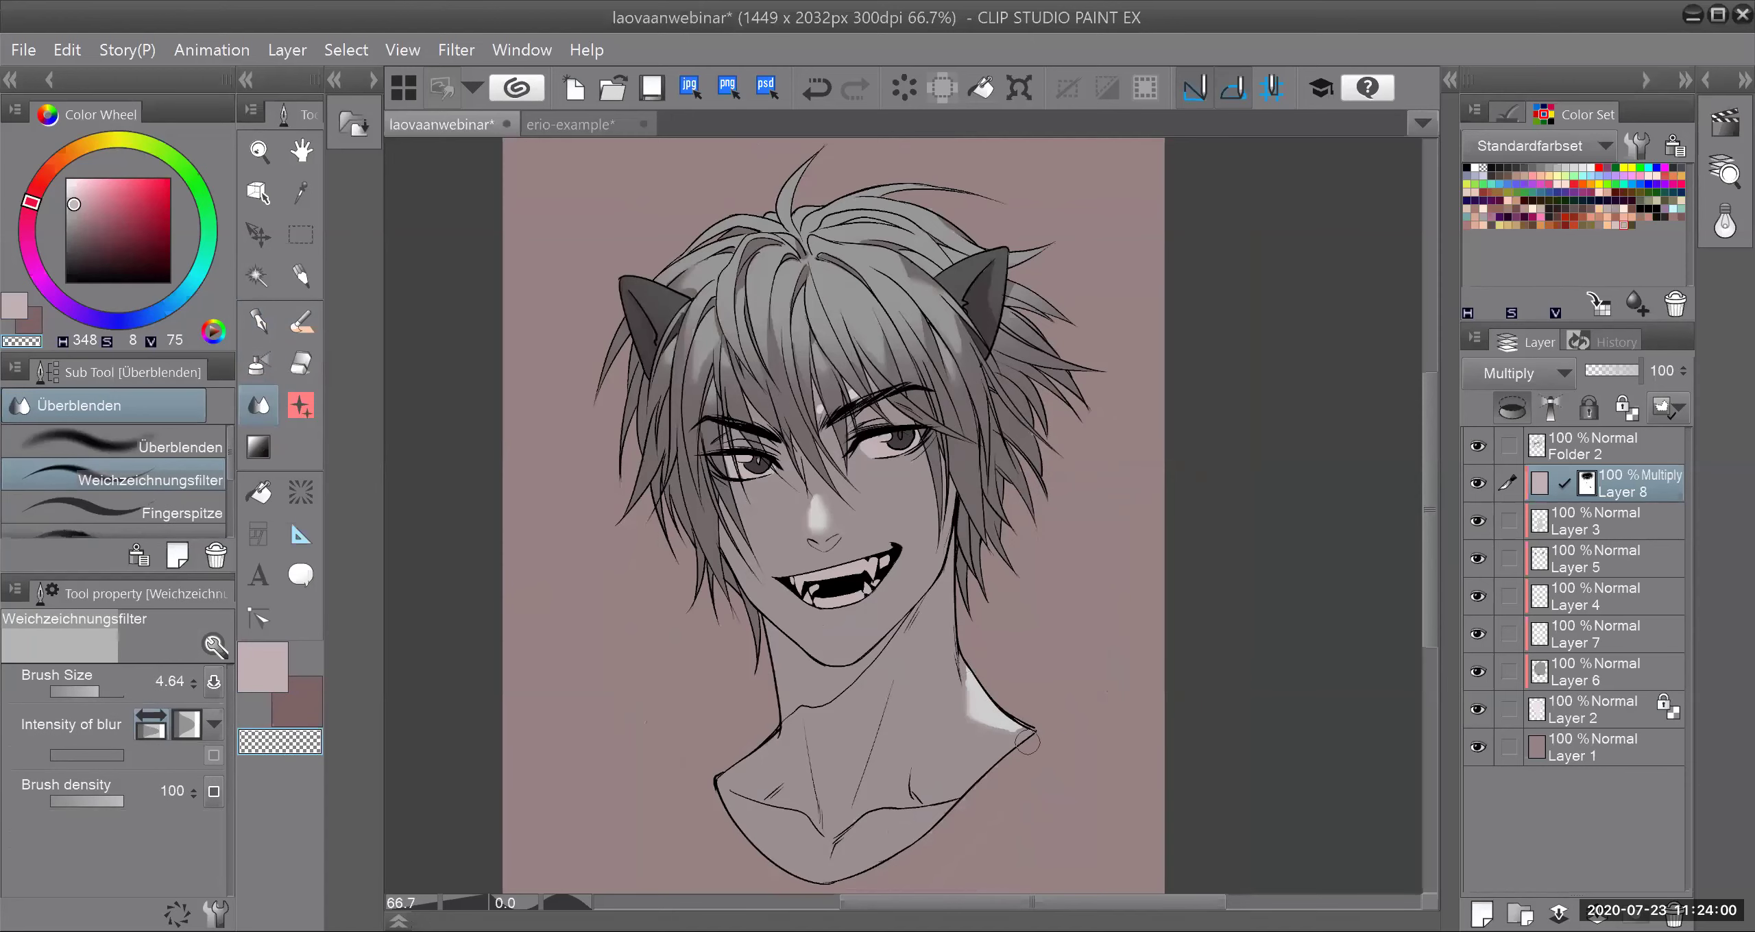
{"action": "left_click_drag", "start_coordinate": [983, 716], "coordinate": [1029, 746]}
Step: Mask a matching highlight onto the left-hand shoulder beside the neck with transparent colour and blur its lower edge
{"action": "left_click", "coordinate": [259, 322]}
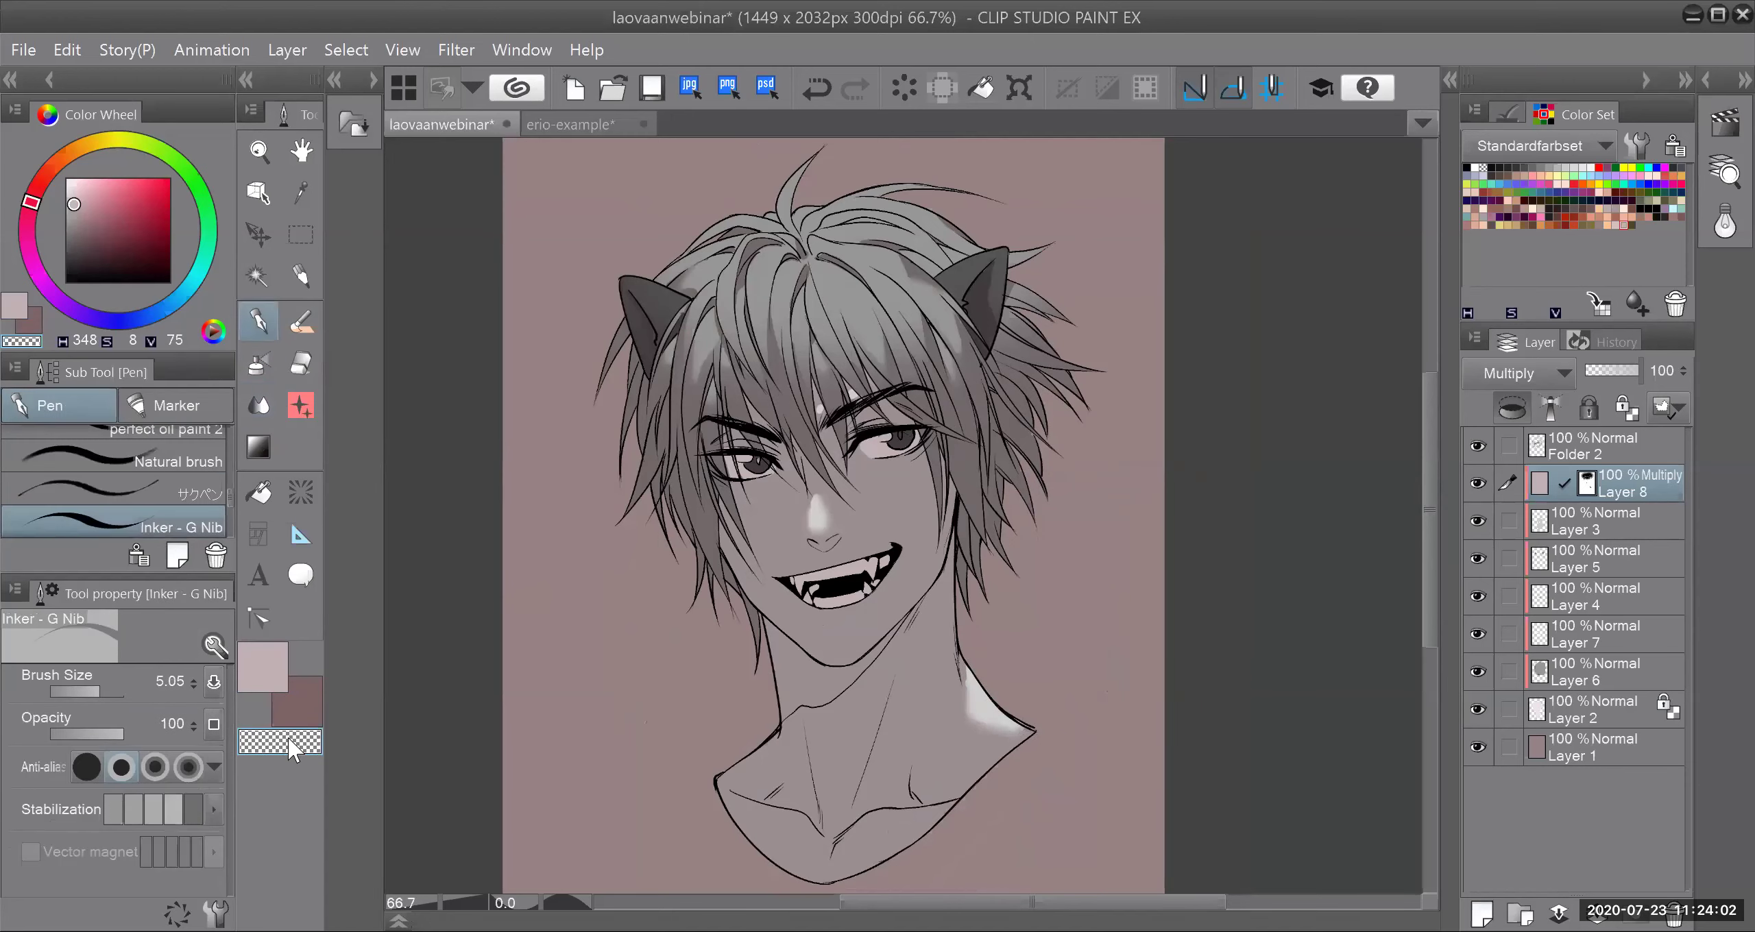
{"action": "mouse_move", "coordinate": [782, 737]}
{"action": "left_mouse_down"}
{"action": "mouse_move", "coordinate": [734, 772]}
{"action": "mouse_move", "coordinate": [758, 748]}
{"action": "left_mouse_up"}
{"action": "left_click", "coordinate": [260, 406]}
{"action": "left_click_drag", "start_coordinate": [786, 762], "coordinate": [759, 770]}
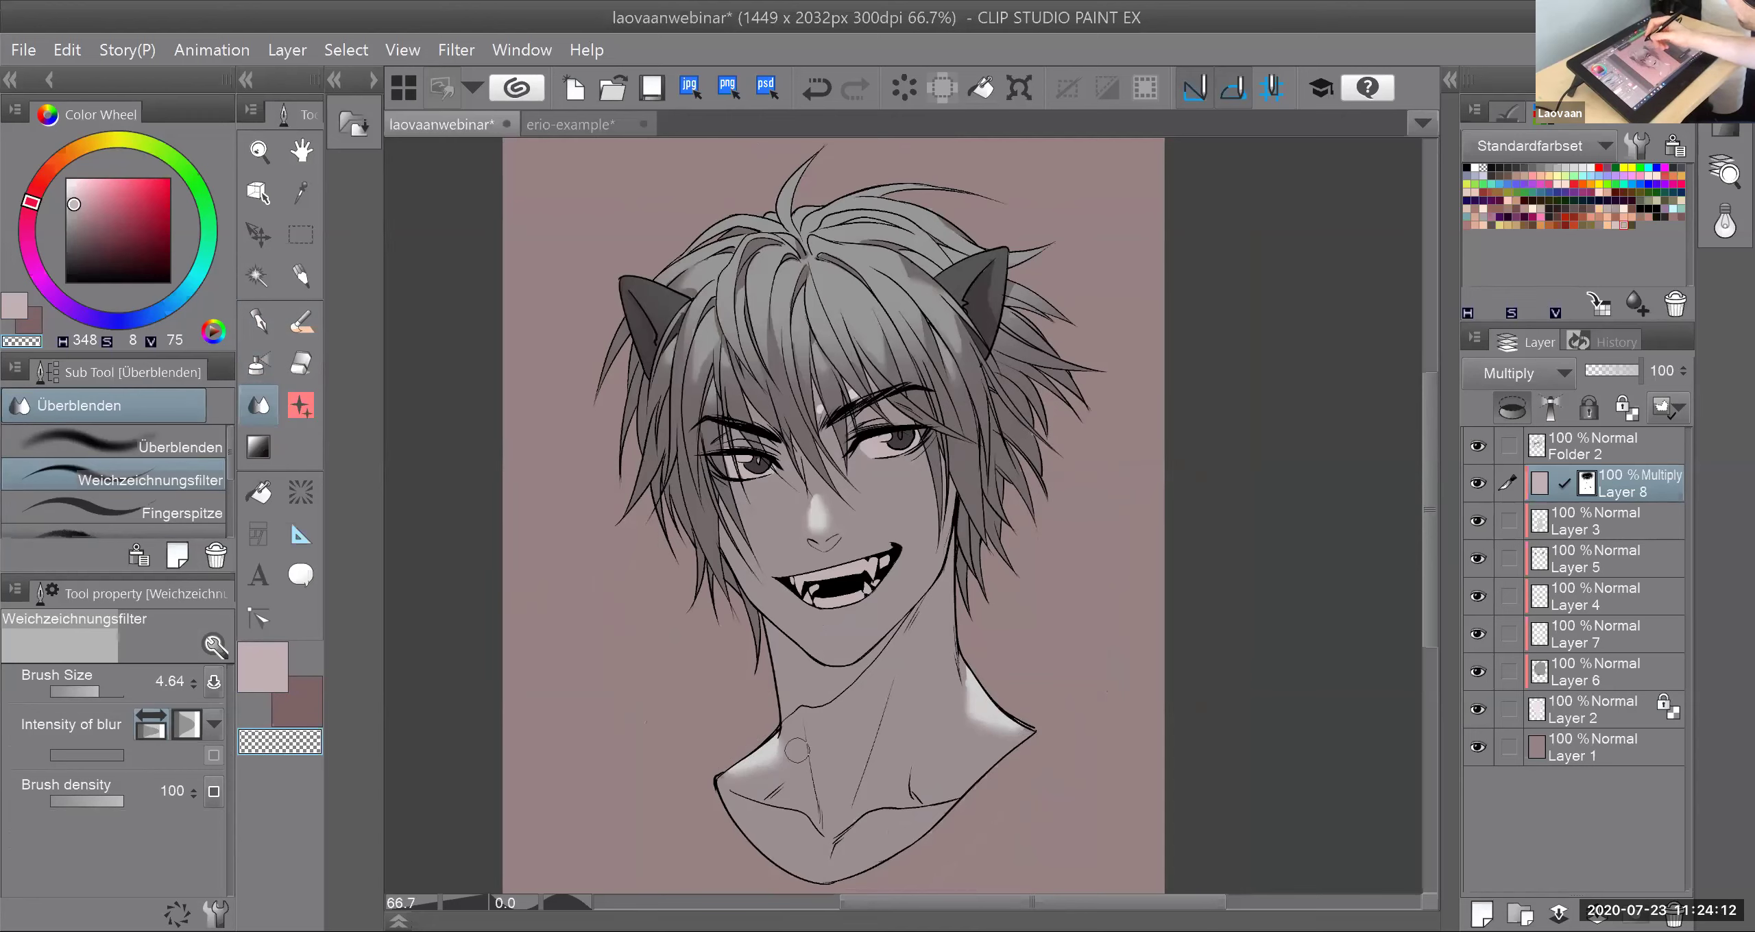
{"action": "left_click_drag", "start_coordinate": [797, 750], "coordinate": [796, 803]}
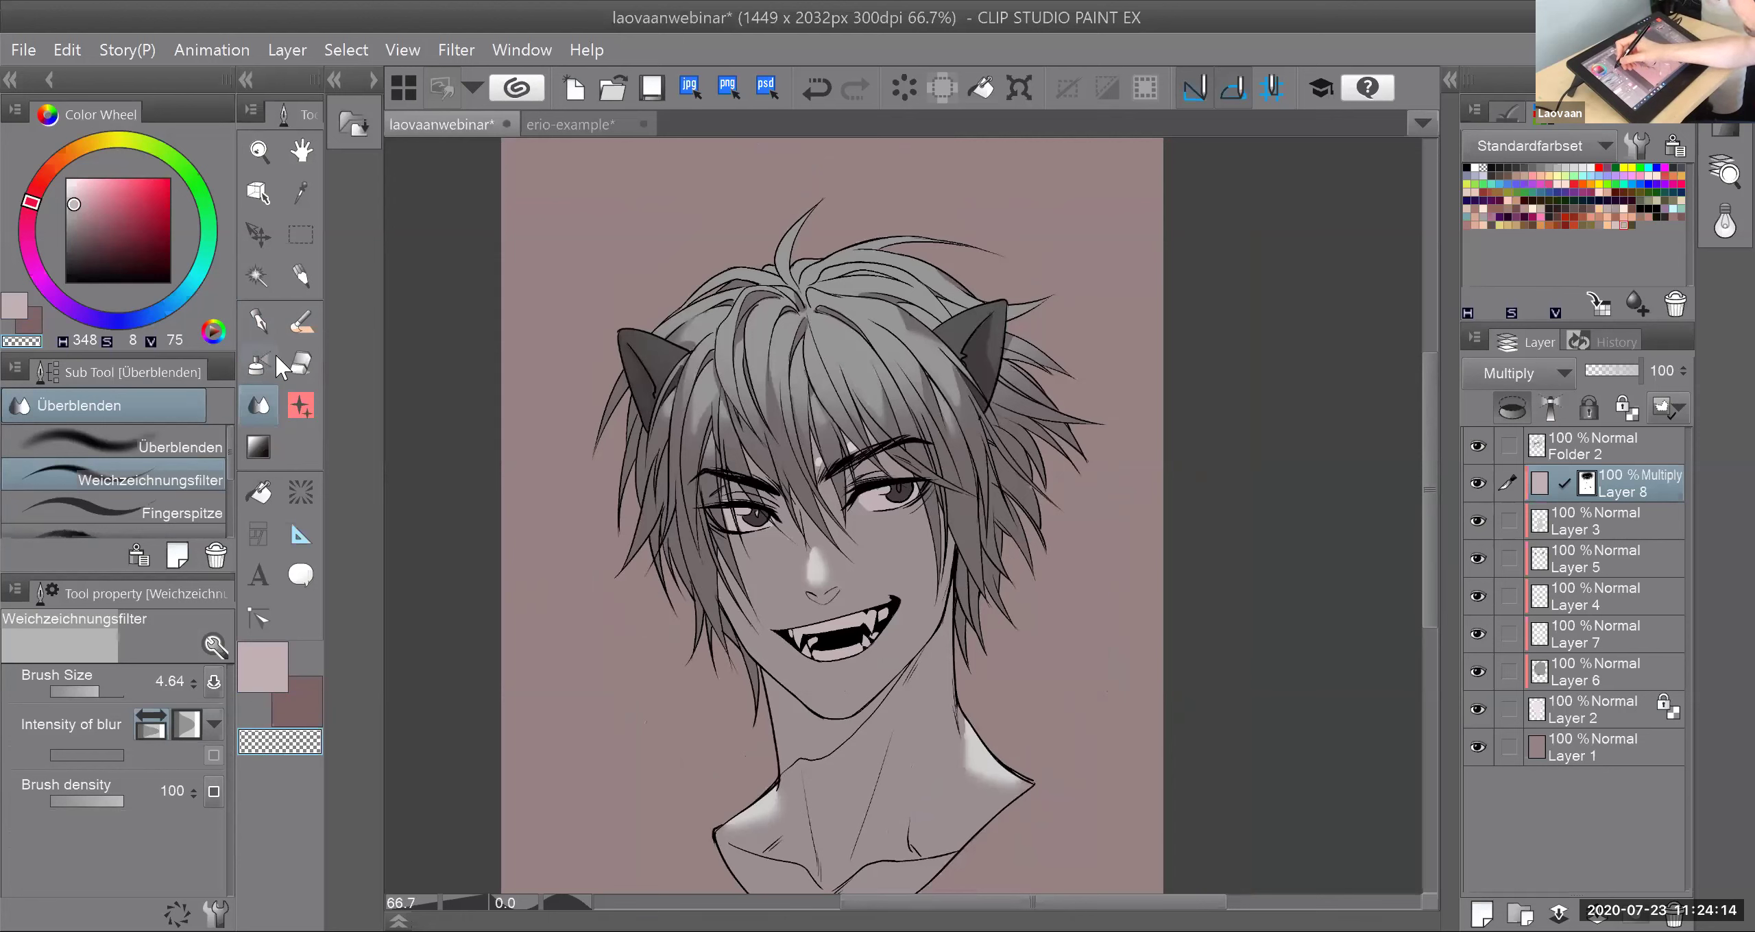
Step: Refine the highlights in the fringe and around the brows with the Inker - G Nib, alternating transparent and main colour, and soften their edges
{"action": "left_click", "coordinate": [261, 324]}
{"action": "left_click", "coordinate": [262, 666]}
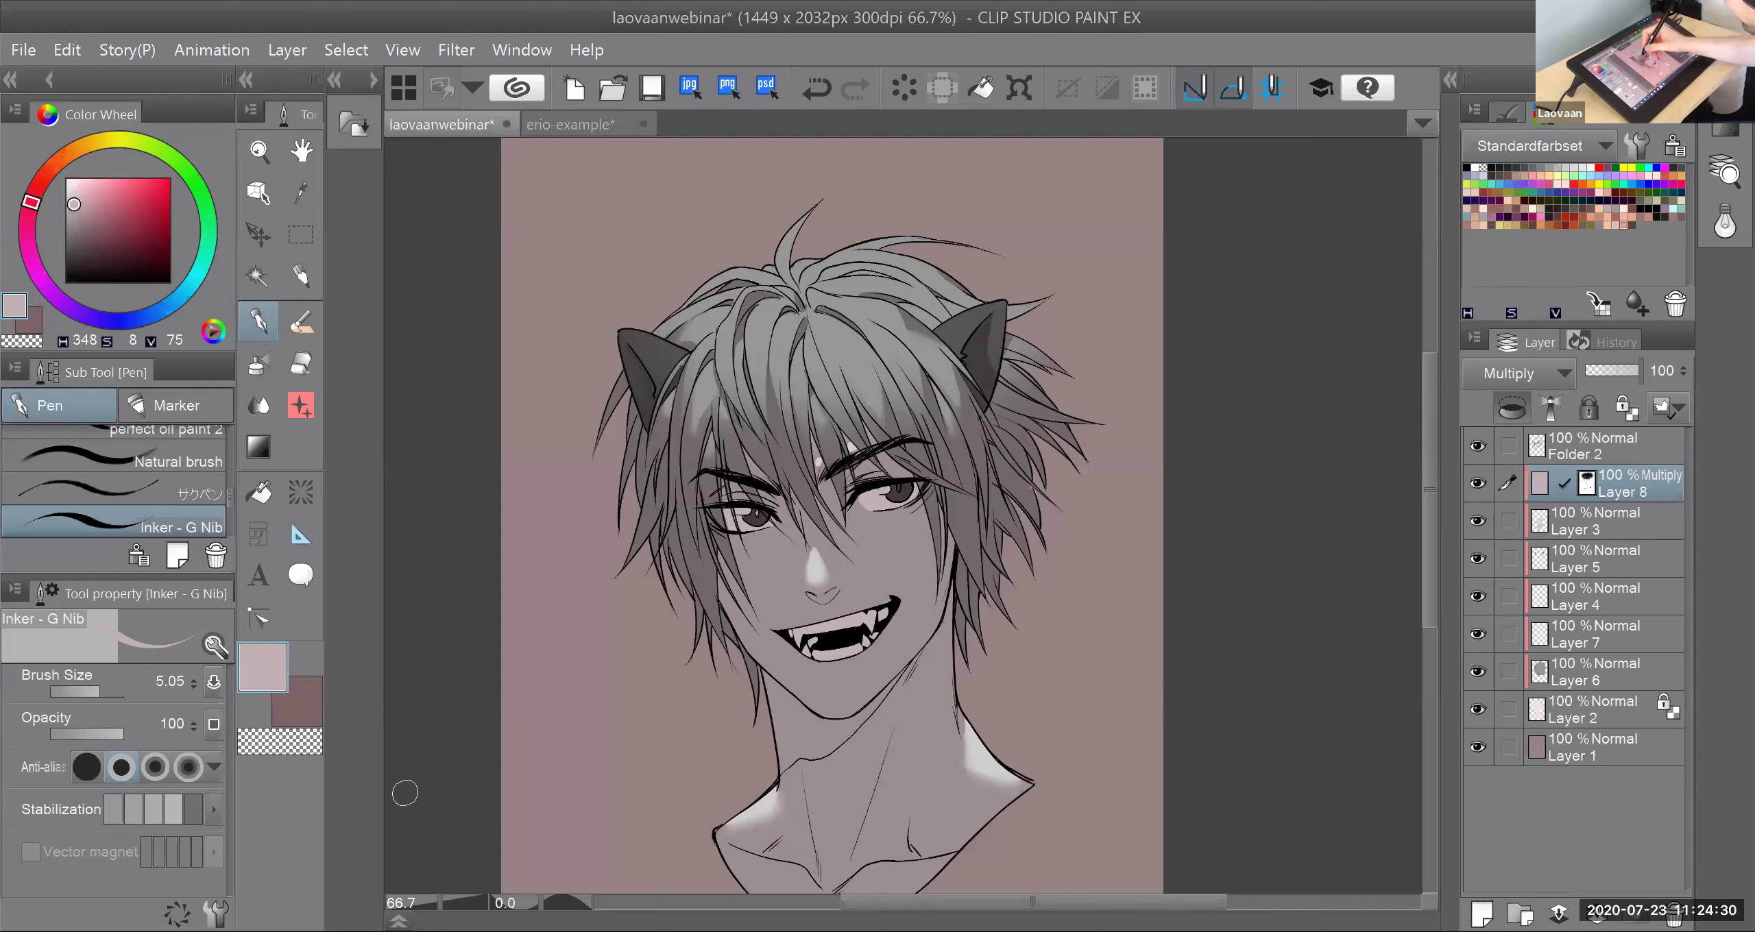
{"action": "left_click", "coordinate": [287, 742]}
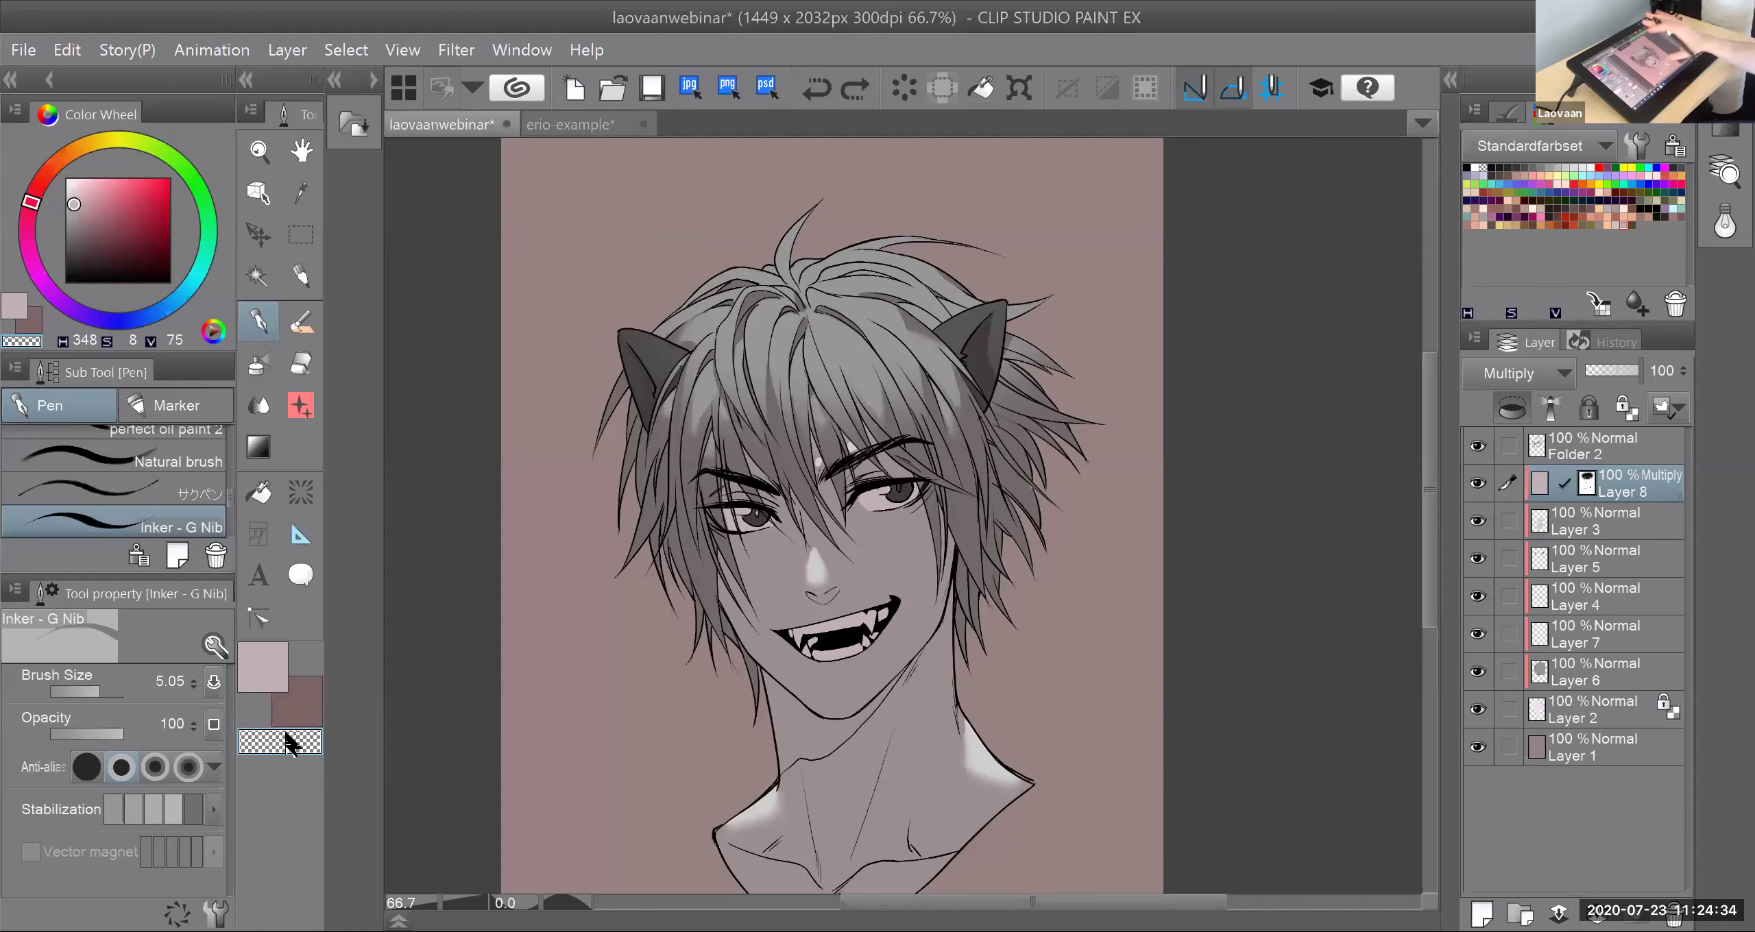
{"action": "left_click_drag", "start_coordinate": [717, 469], "coordinate": [718, 494]}
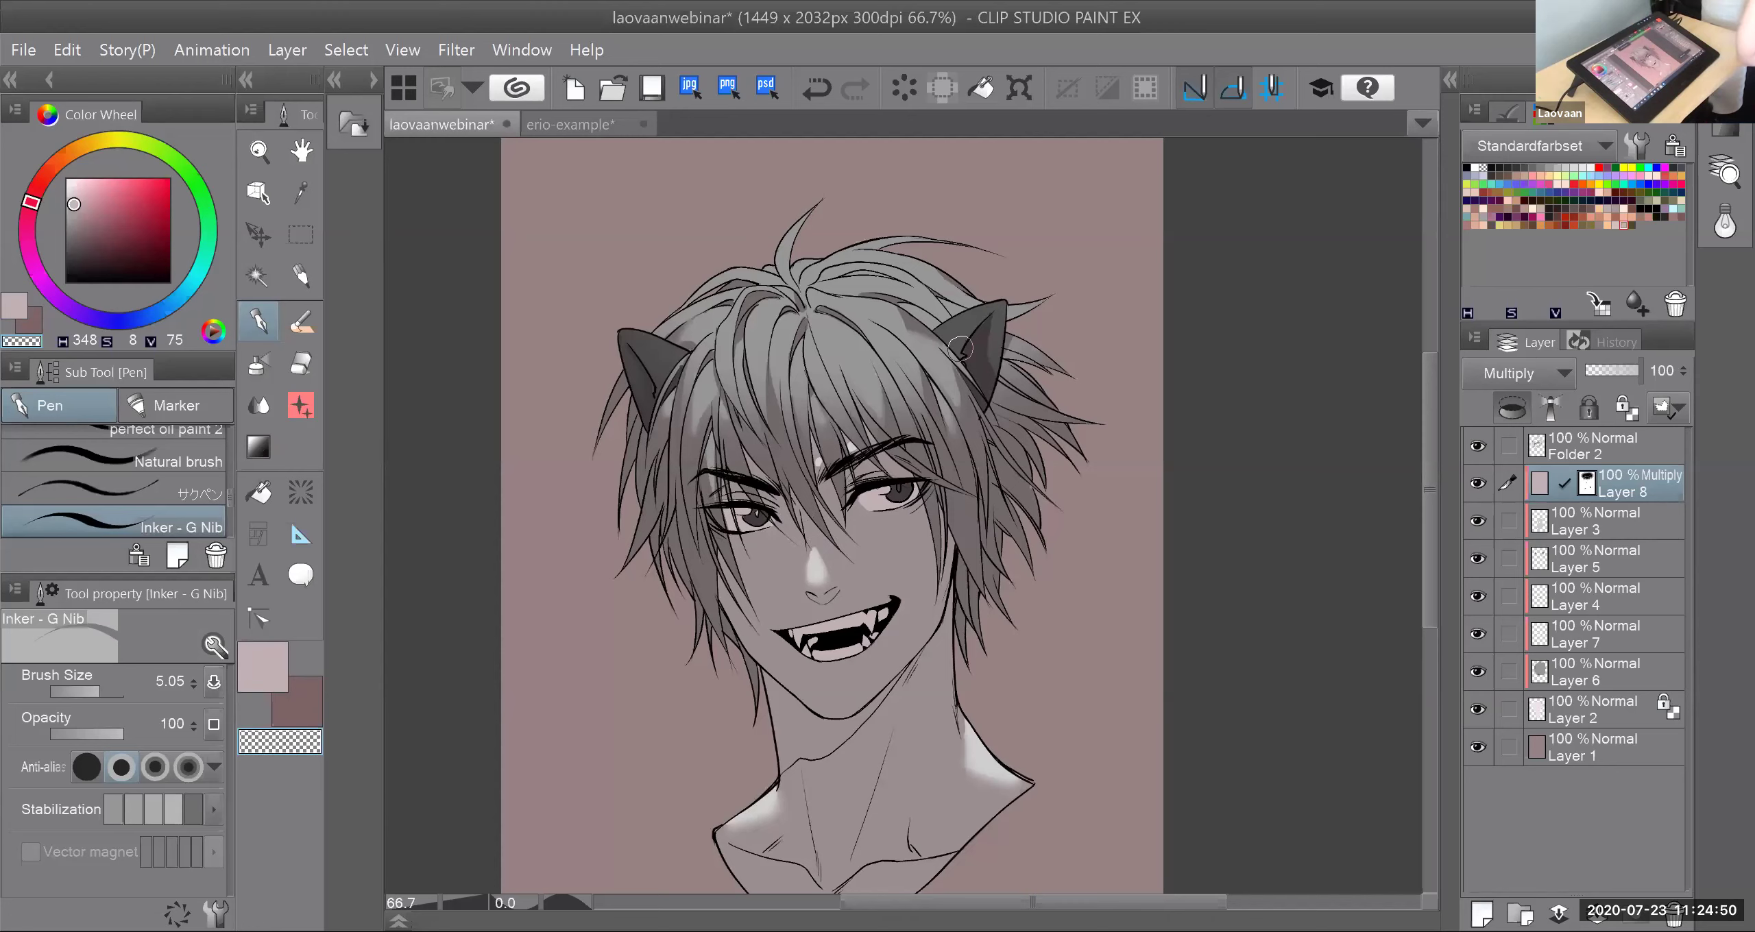
{"action": "left_click", "coordinate": [285, 671]}
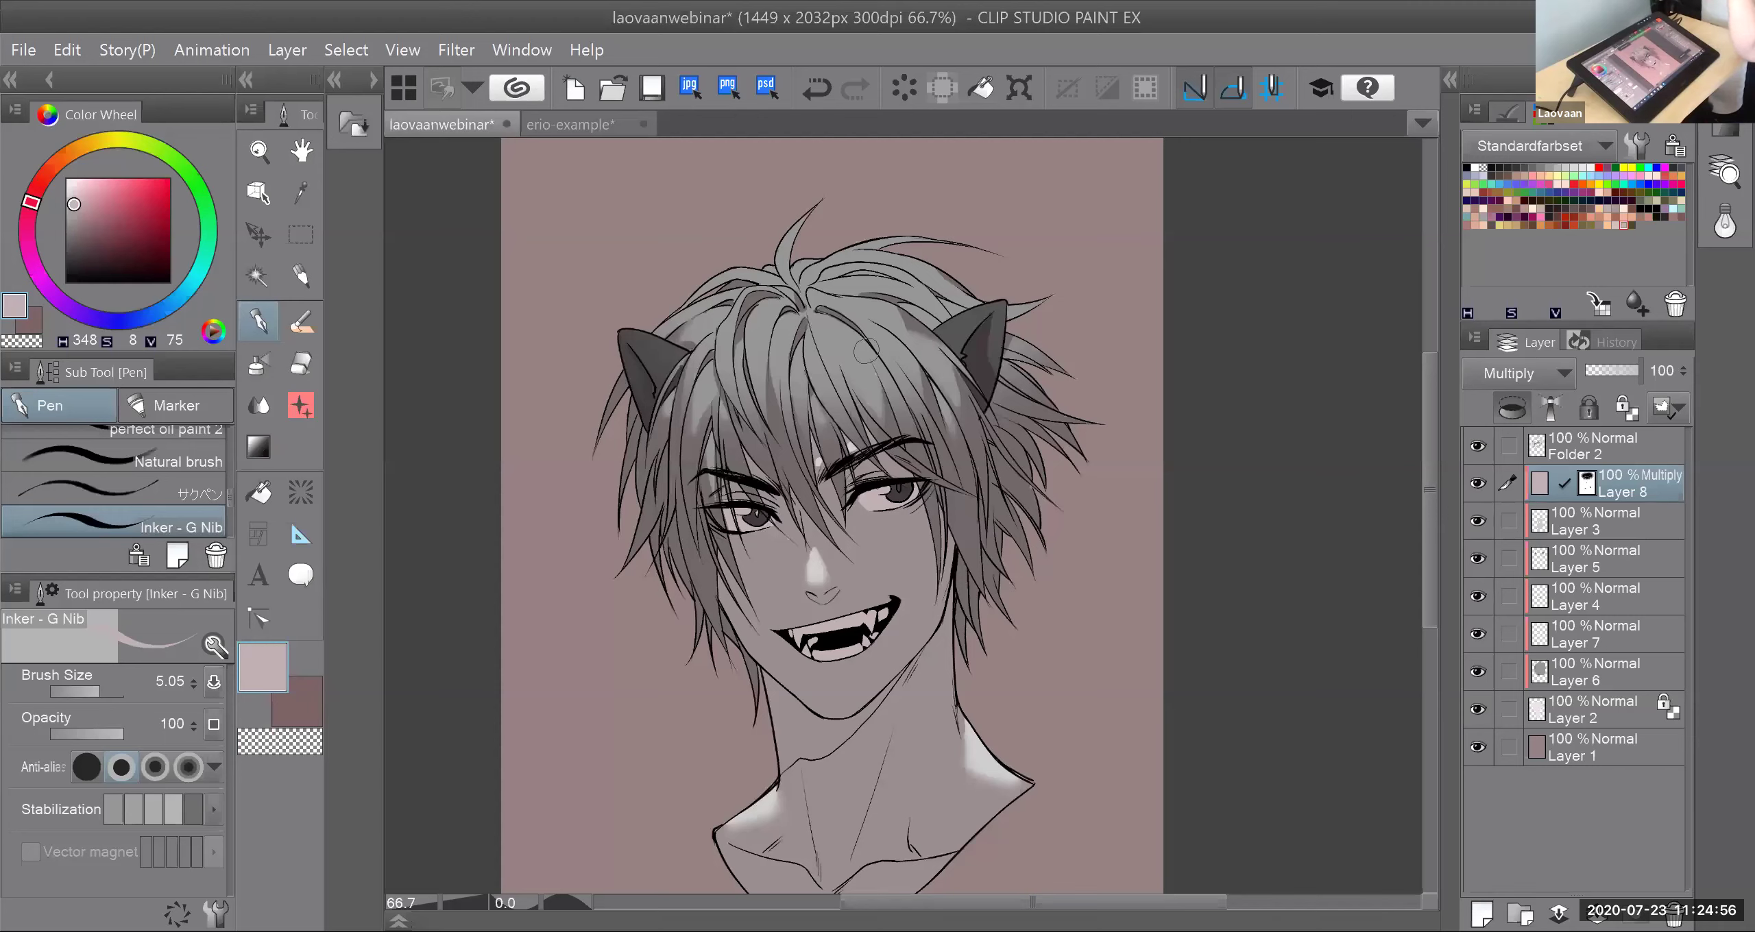
{"action": "key", "text": "c"}
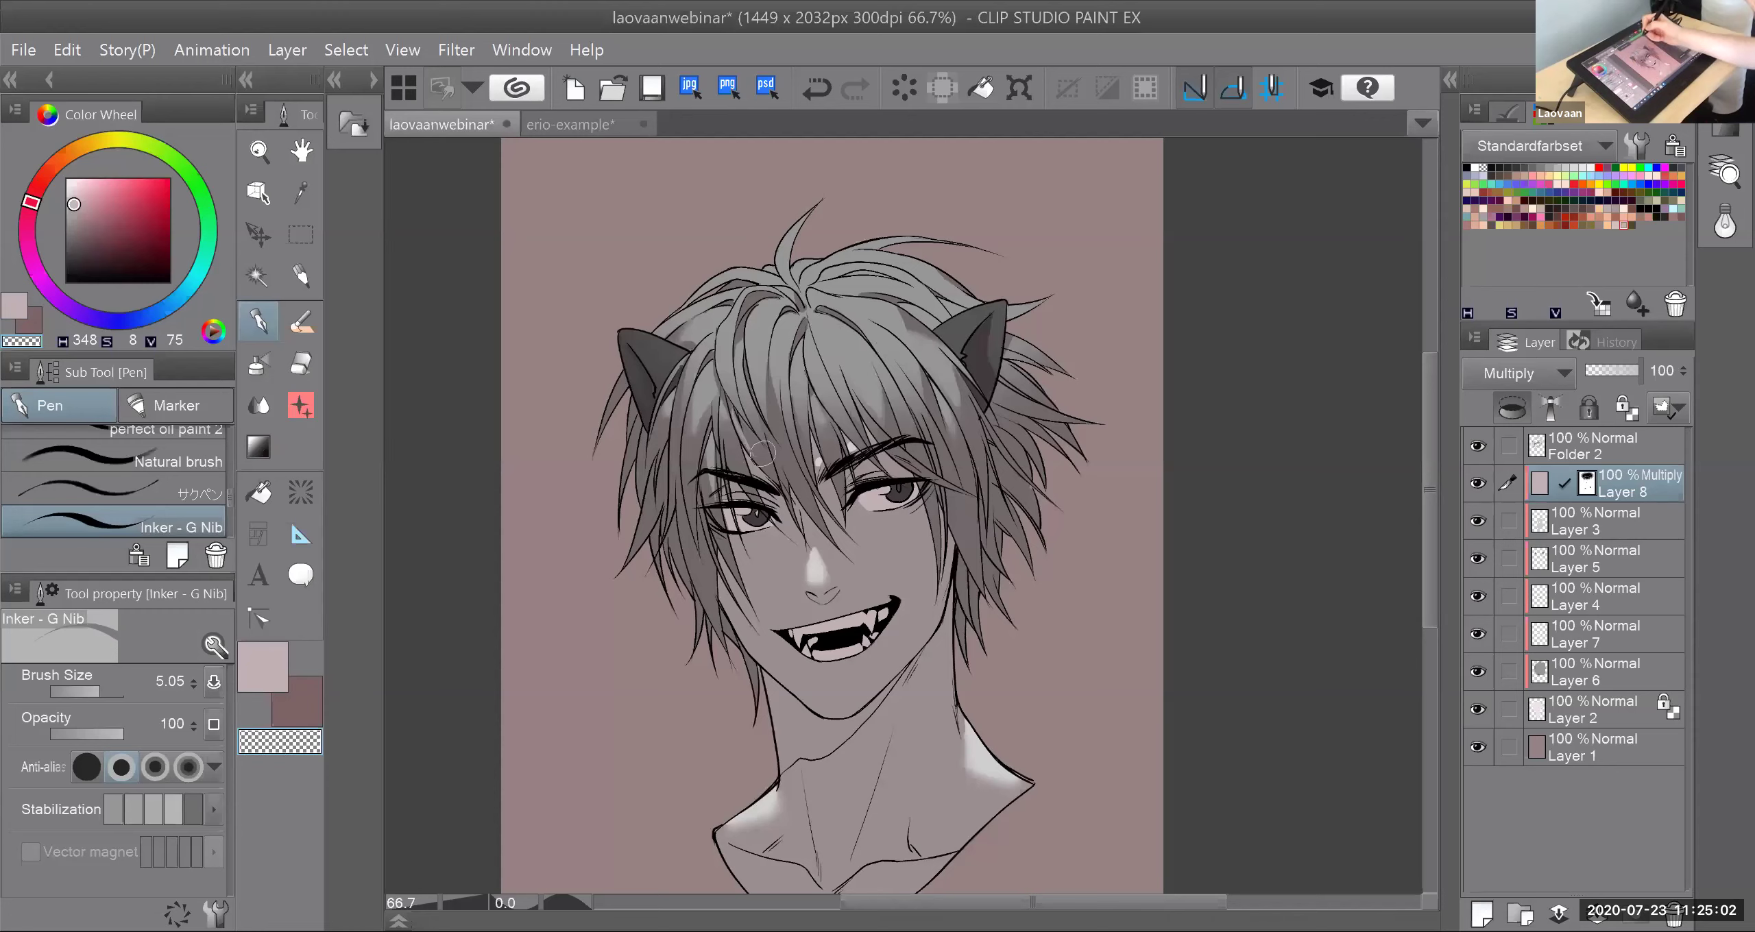
{"action": "key", "text": "c"}
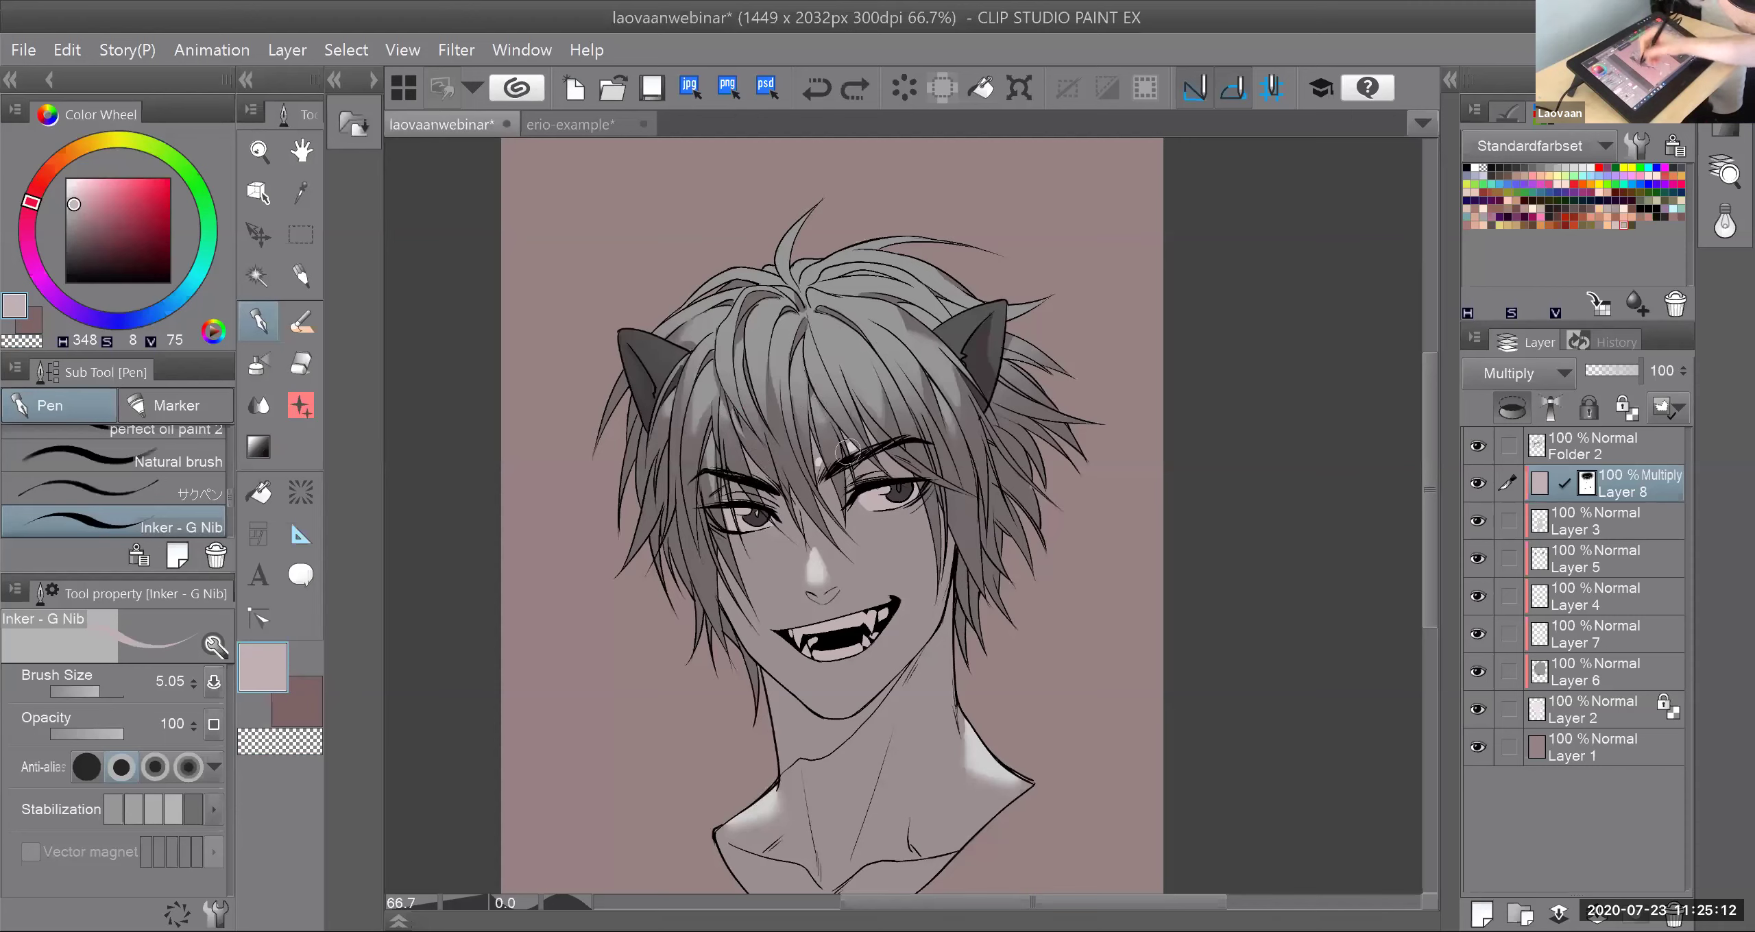
{"action": "left_click", "coordinate": [259, 367]}
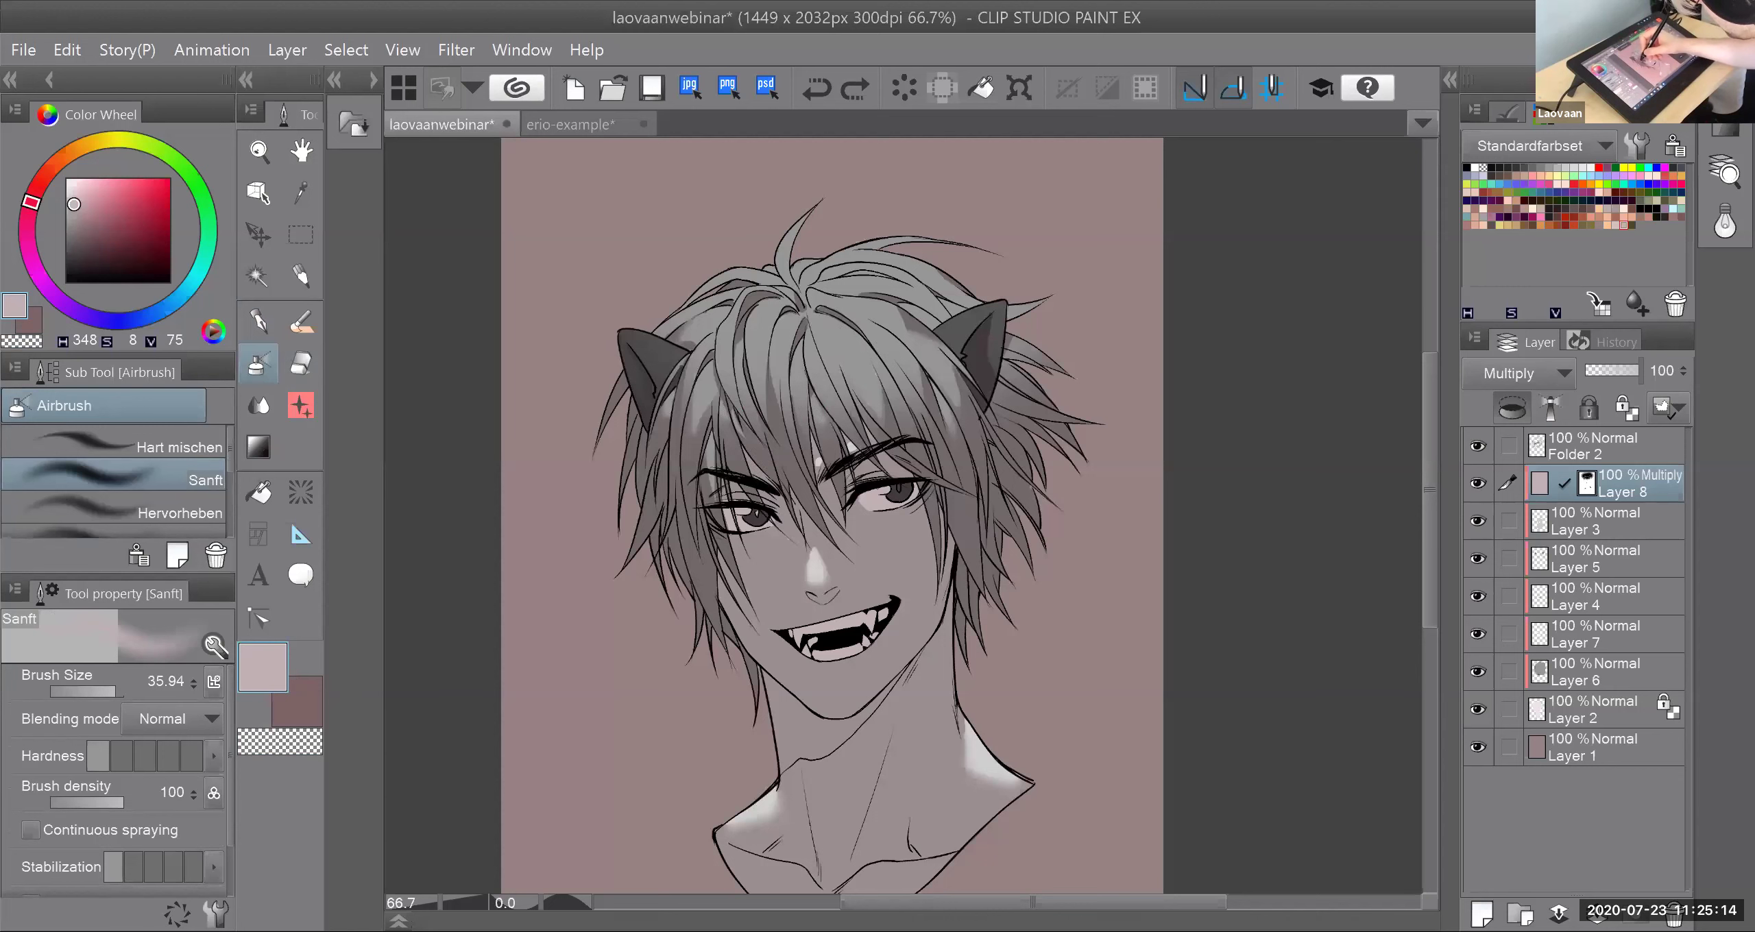
{"action": "key", "text": "j"}
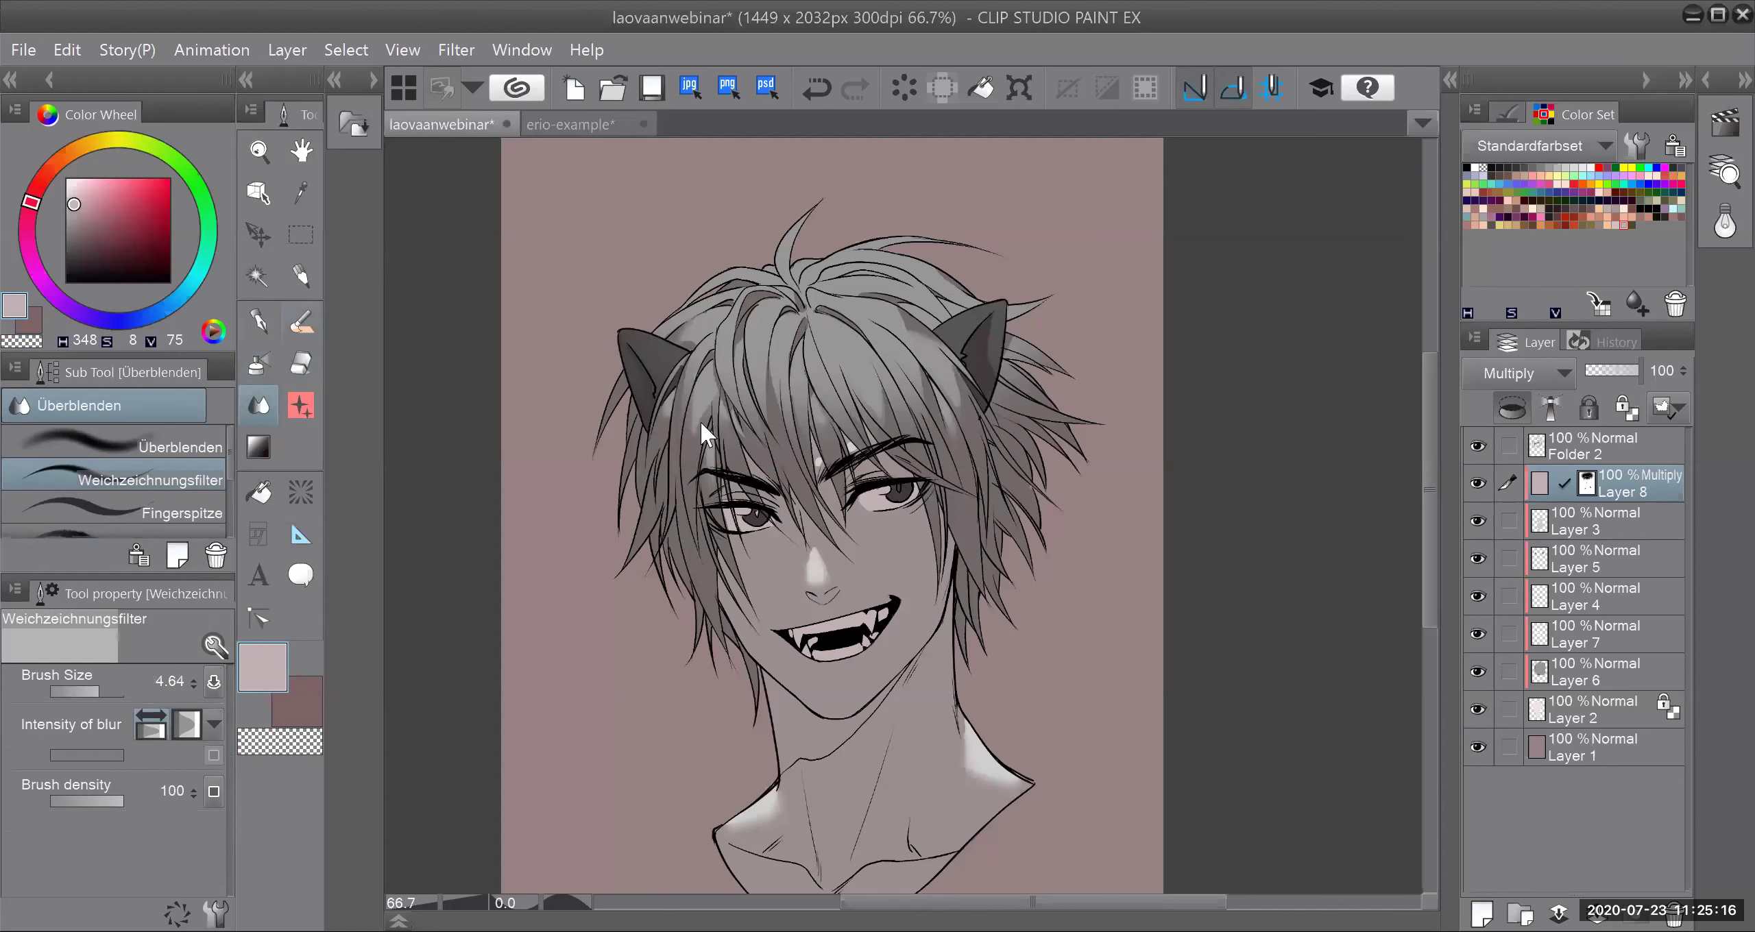
{"action": "key", "text": "p"}
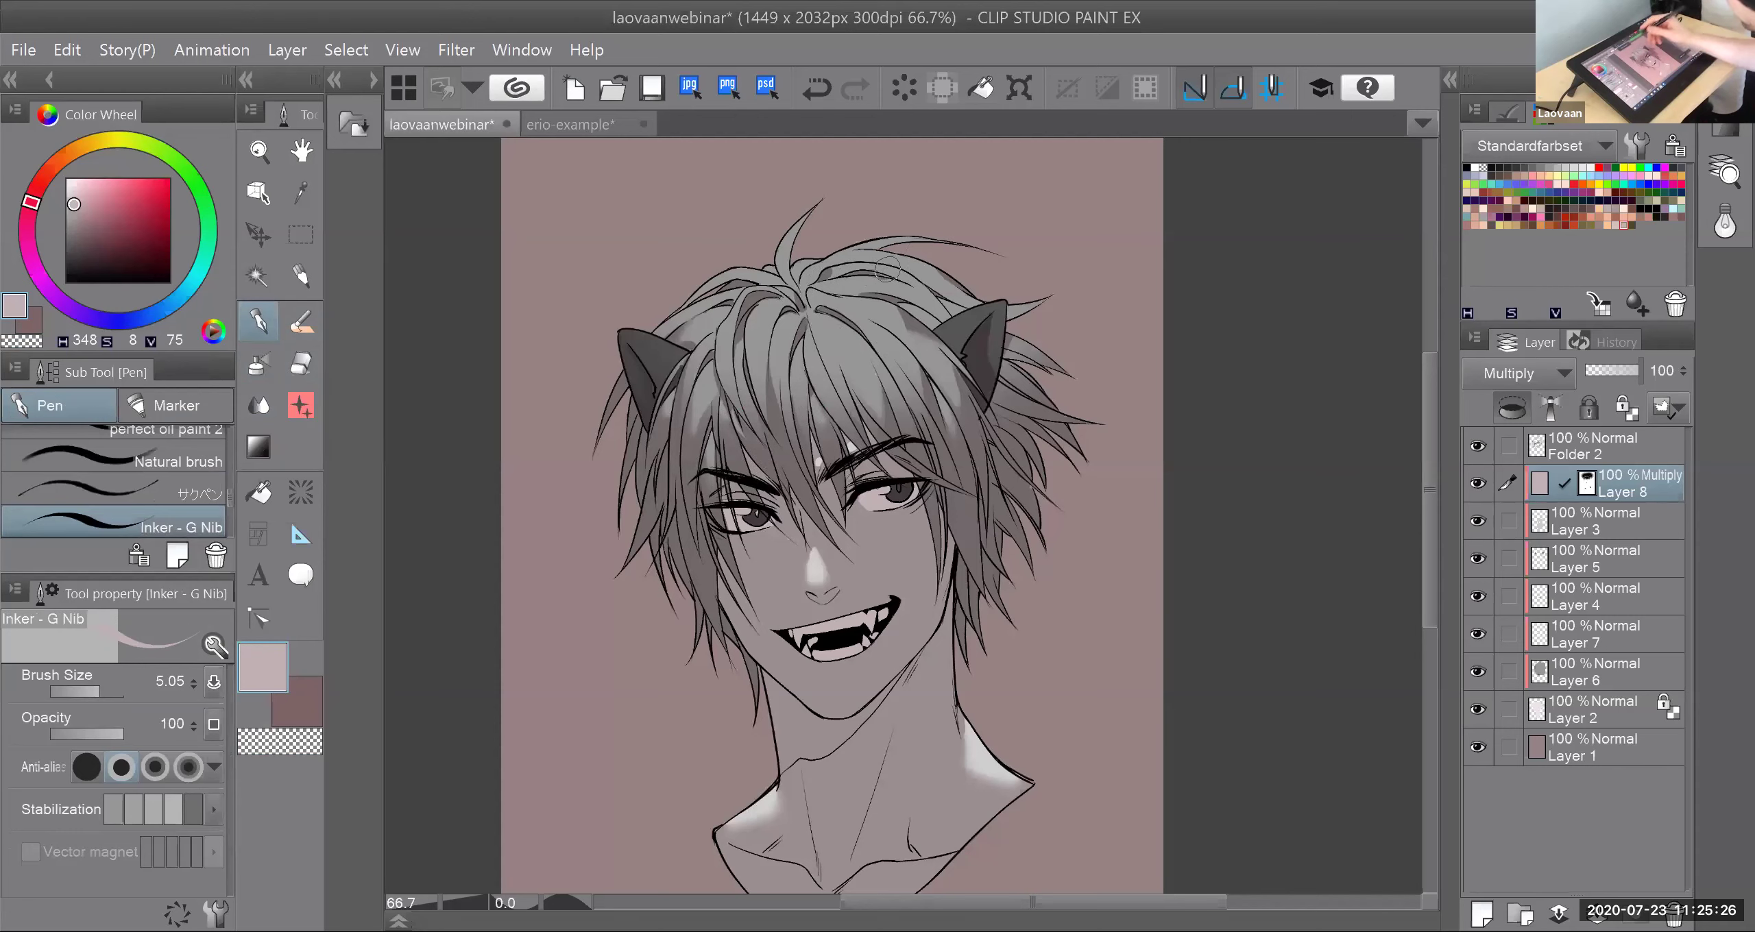
Step: Check the shading and highlights over the hair, face and shoulders of the portrait
{"action": "scroll", "coordinate": [919, 644], "scroll_direction": "down", "scroll_amount": 3}
{"action": "scroll", "coordinate": [919, 645], "scroll_direction": "up", "scroll_amount": 4}
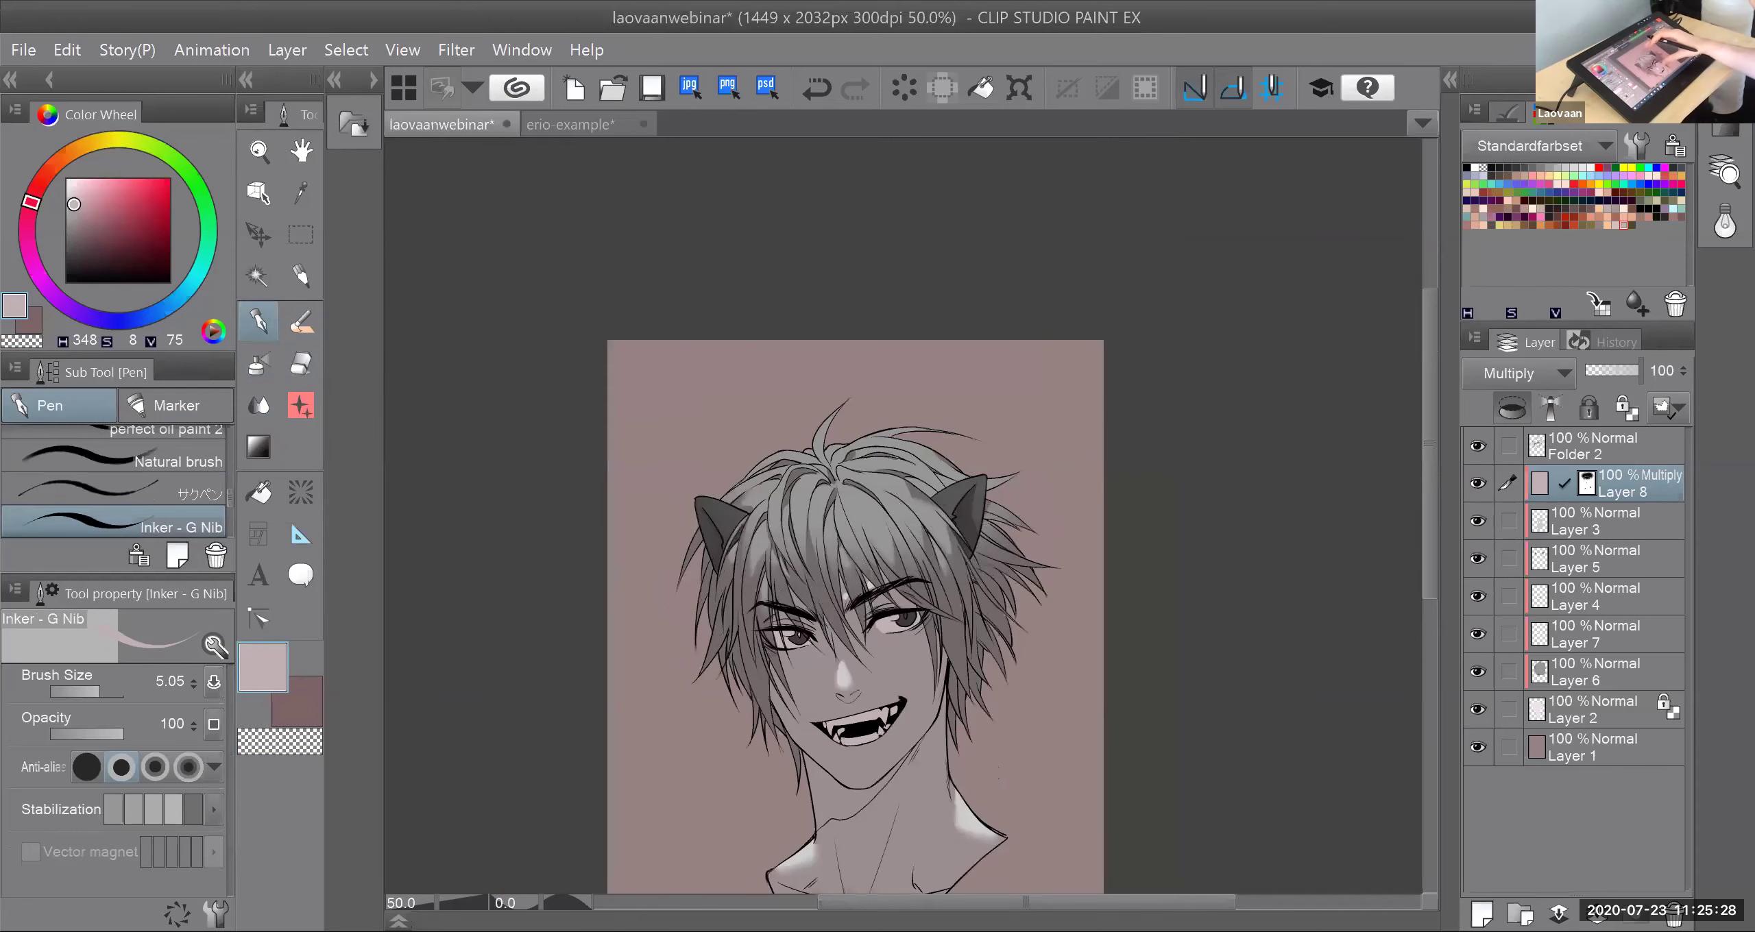
{"action": "scroll", "coordinate": [919, 425], "scroll_direction": "up", "scroll_amount": 2}
{"action": "scroll", "coordinate": [919, 480], "scroll_direction": "down", "scroll_amount": 2}
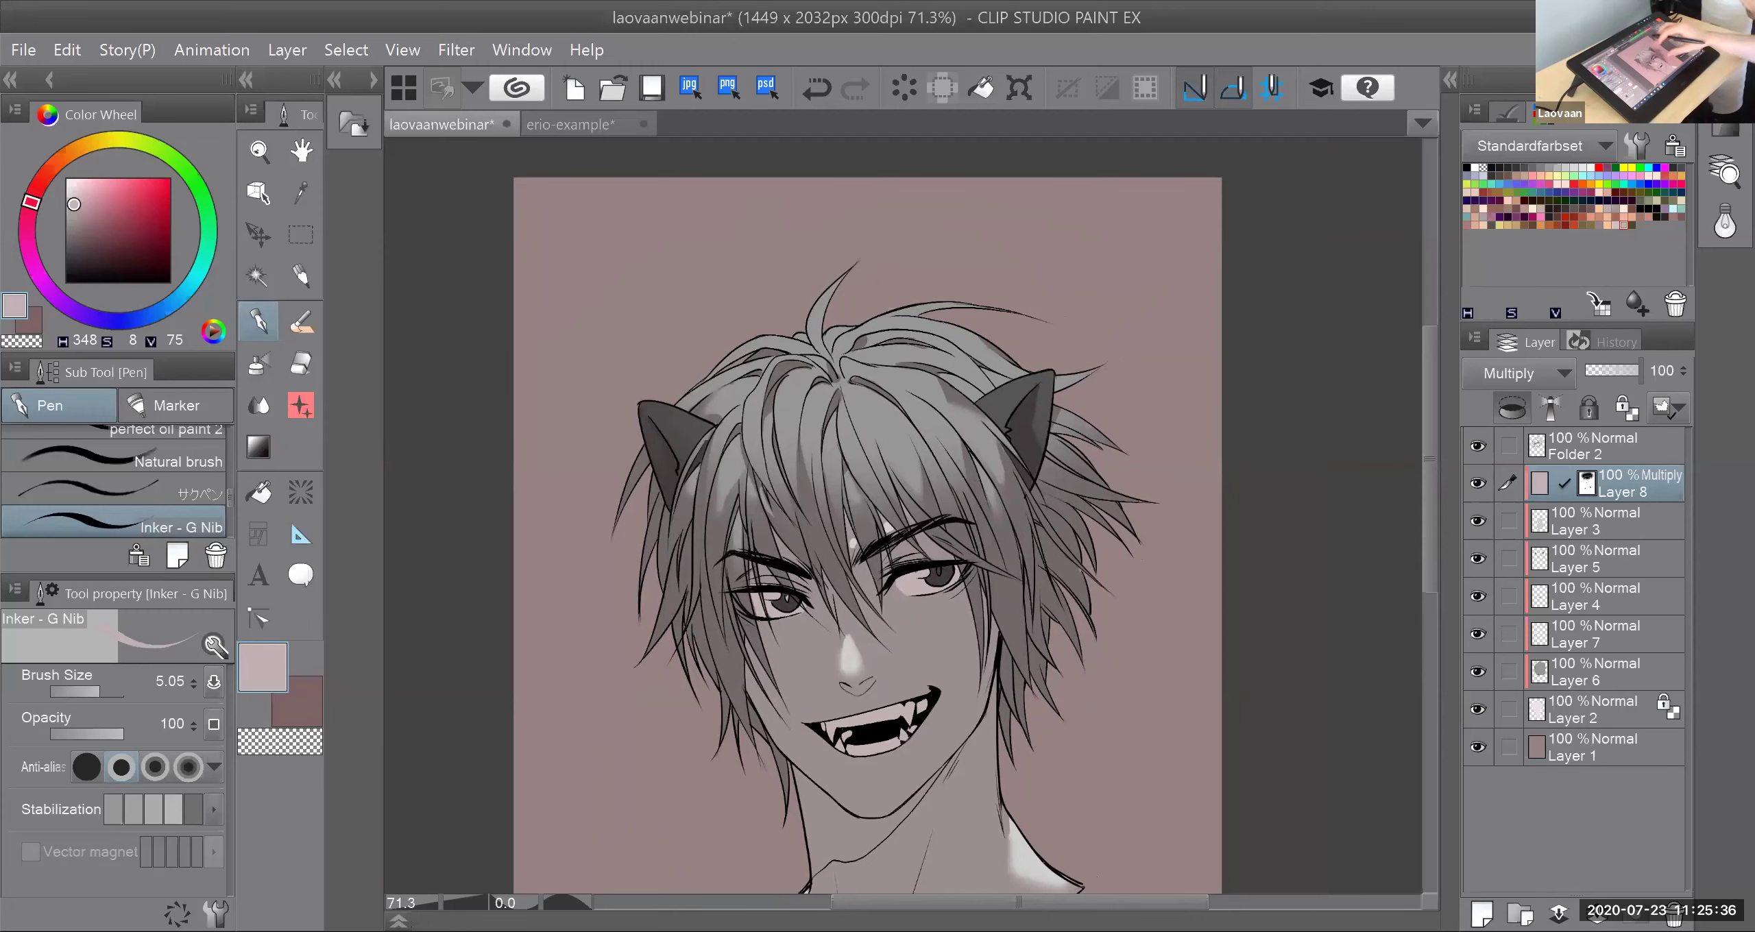
{"action": "scroll", "coordinate": [867, 521], "scroll_direction": "down", "scroll_amount": 1}
{"action": "scroll", "coordinate": [868, 521], "scroll_direction": "down", "scroll_amount": 1}
{"action": "scroll", "coordinate": [868, 522], "scroll_direction": "right", "scroll_amount": 1}
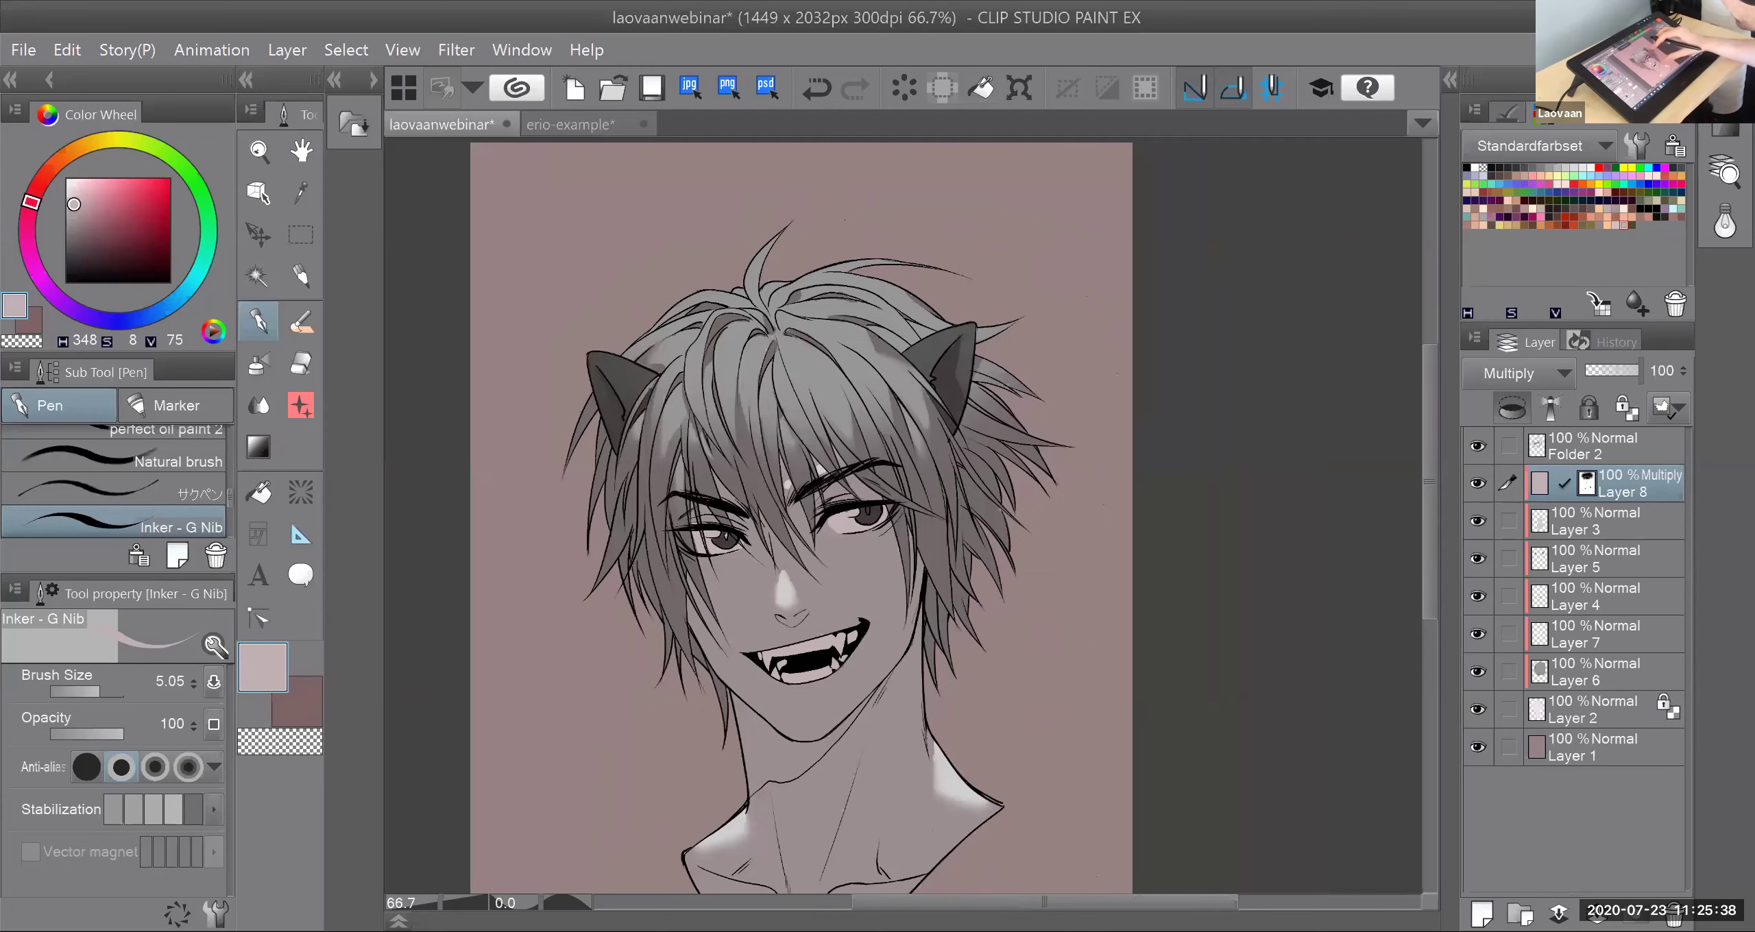
{"action": "scroll", "coordinate": [867, 521], "scroll_direction": "left", "scroll_amount": 2}
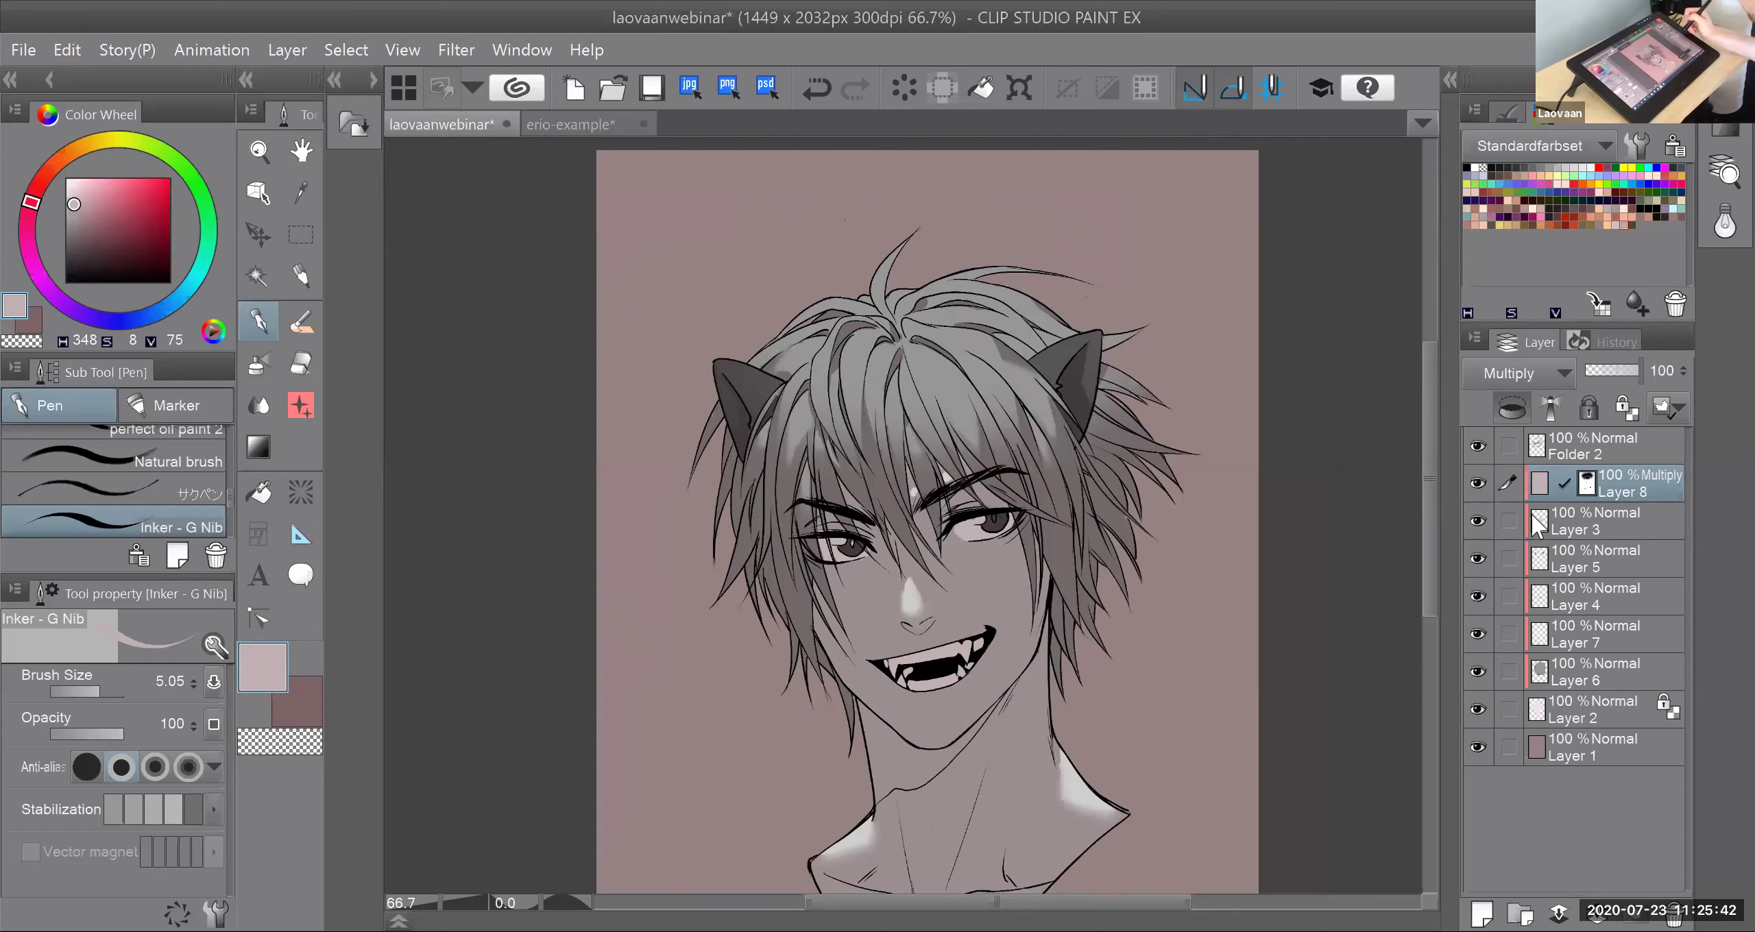
Step: Airbrush a peach accent (H 27, S 44, V 100) on Layer 8 above the right-hand brow using Sanft at size 4.64
{"action": "left_click", "coordinate": [1609, 225]}
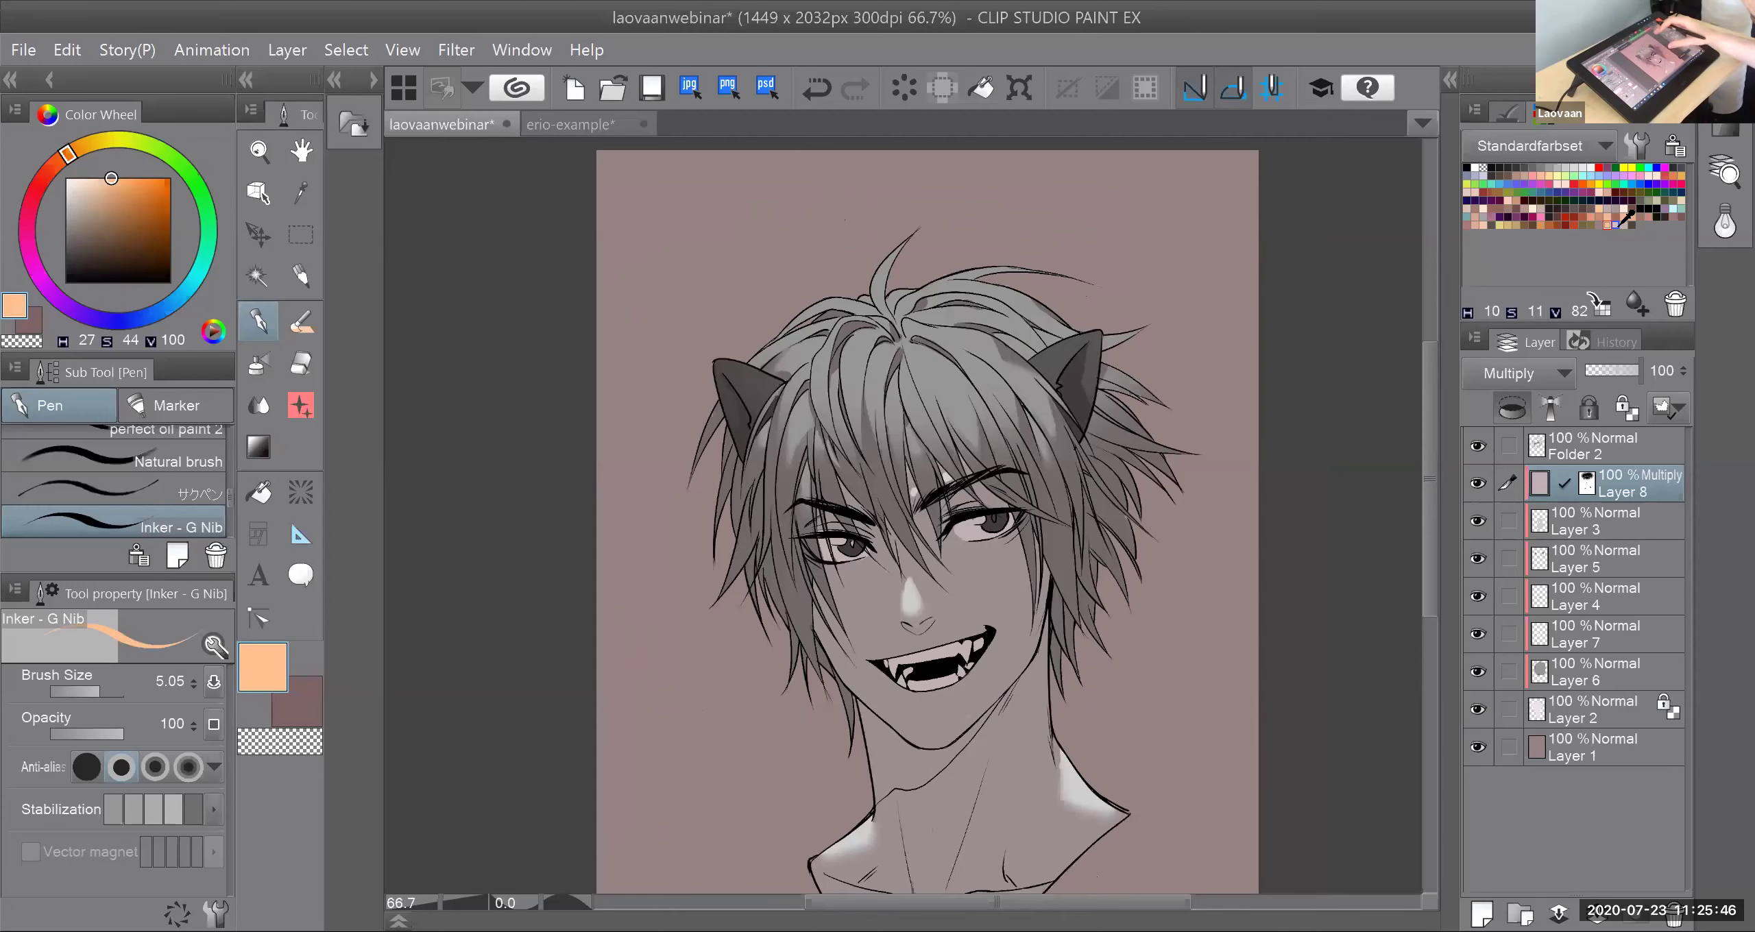
{"action": "scroll", "coordinate": [1080, 283], "scroll_direction": "up", "scroll_amount": 3}
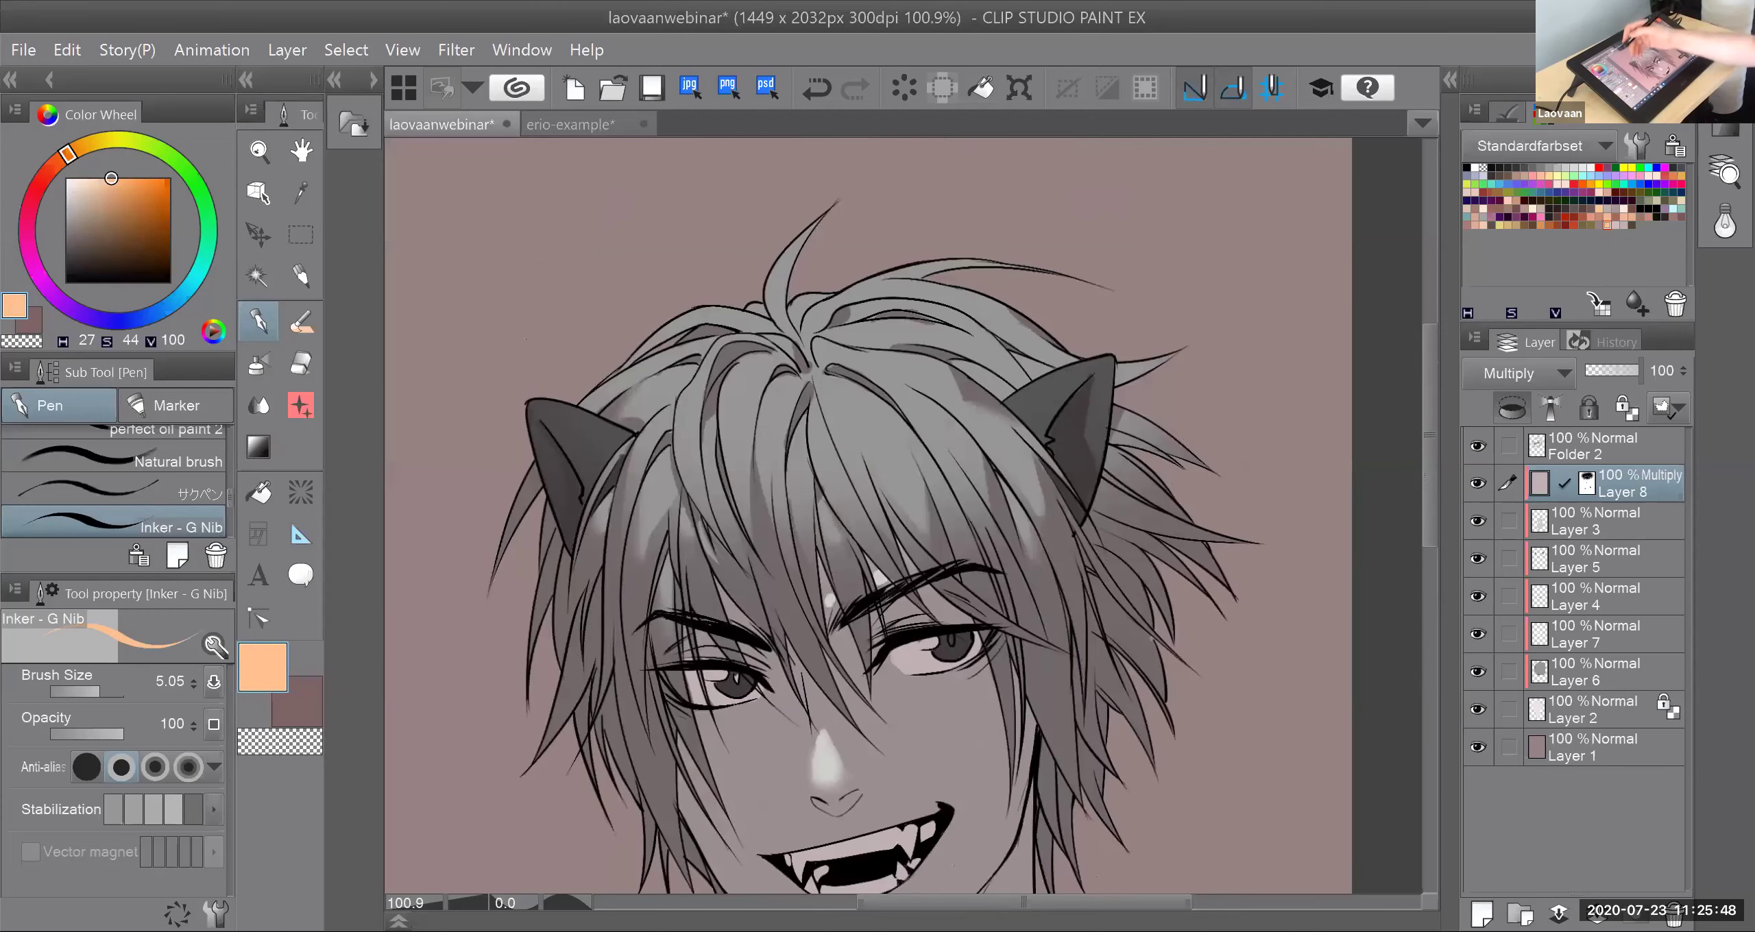
{"action": "left_click", "coordinate": [279, 378]}
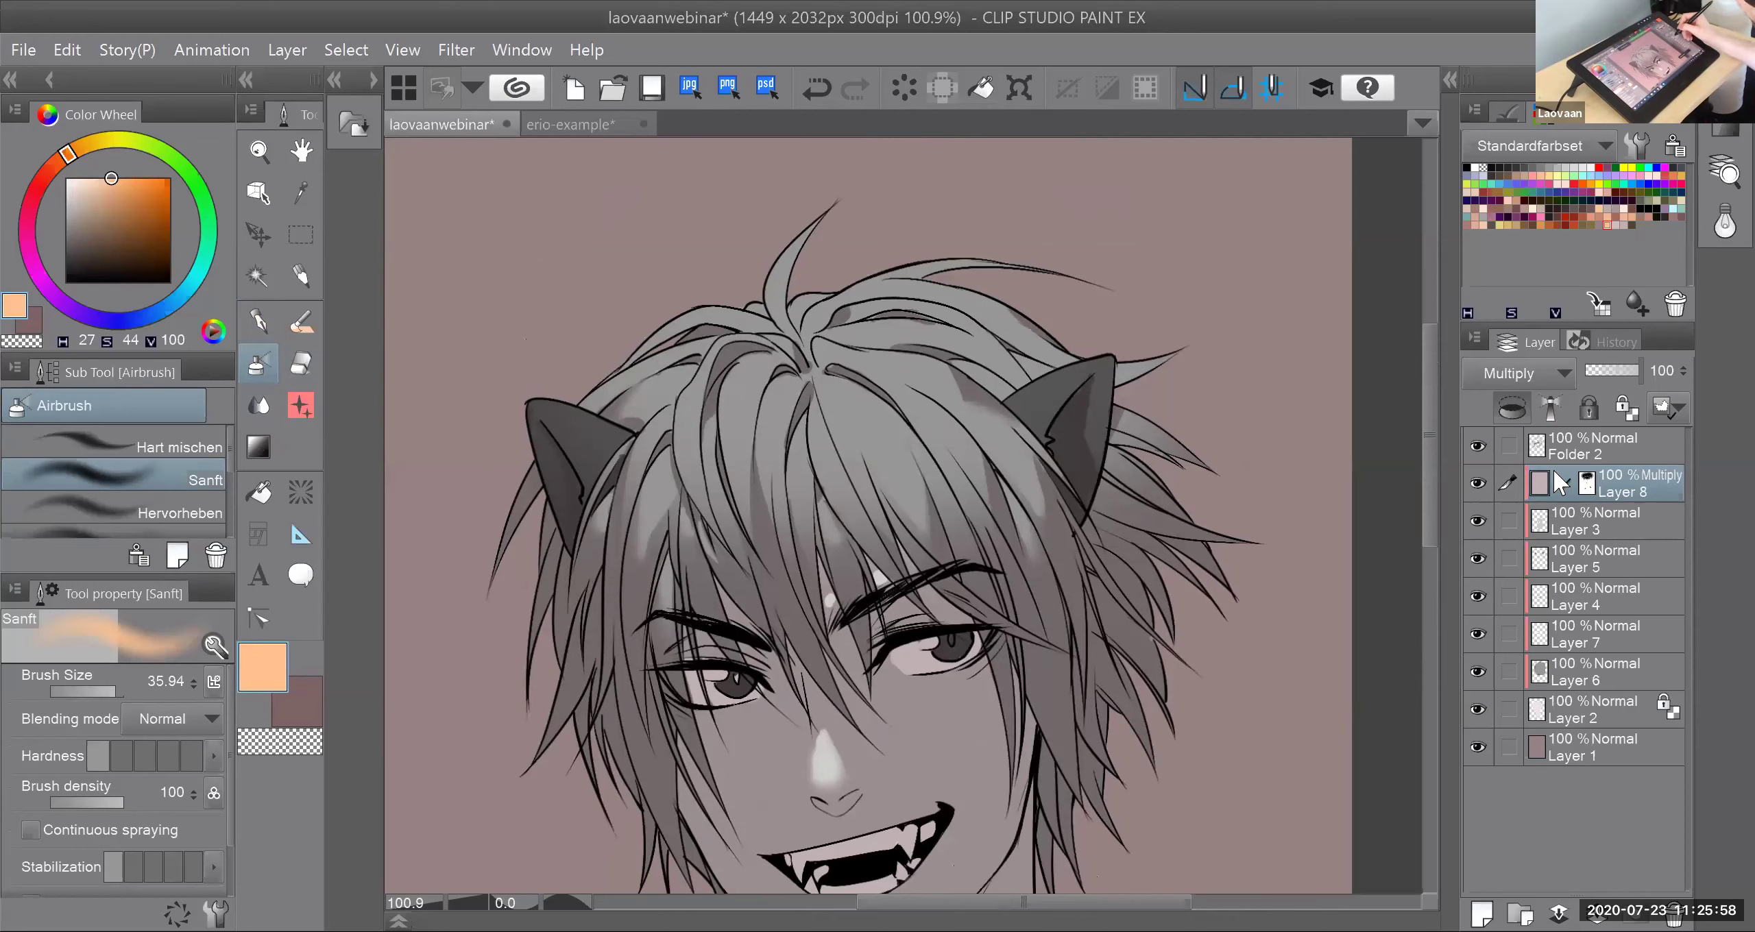
{"action": "left_click_drag", "start_coordinate": [120, 691], "coordinate": [104, 688]}
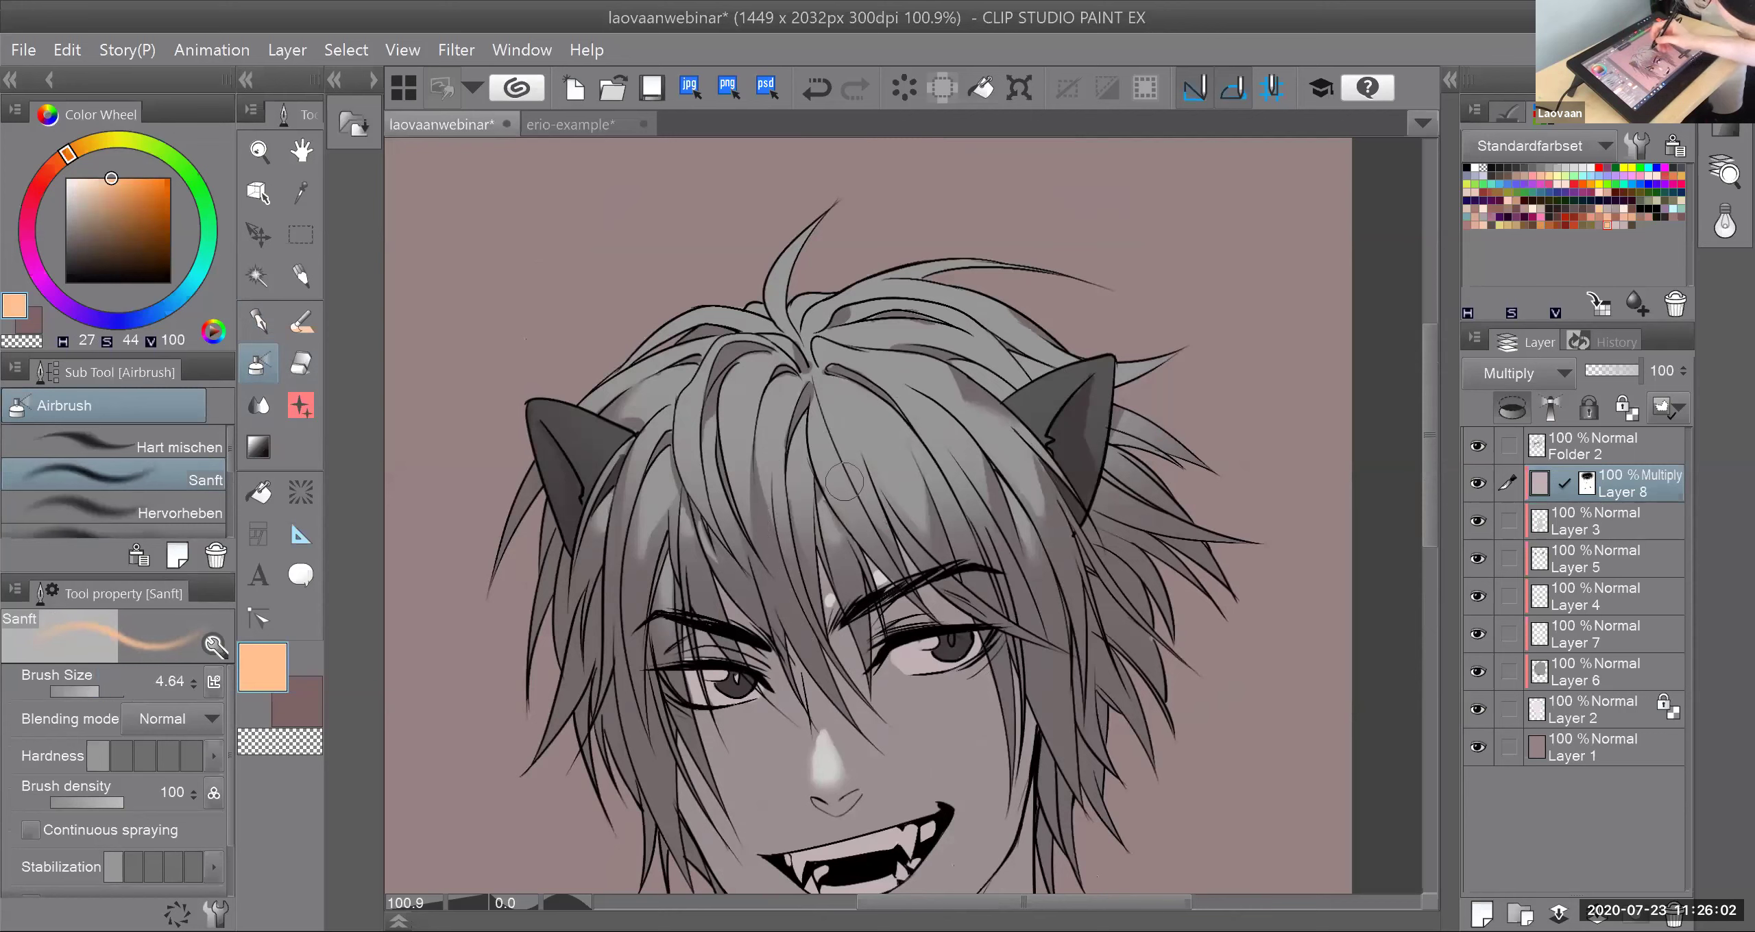
Step: Paint peach strokes down the central fringe strand with the oil brush やわ肌ブラシ at size 3.03 and undo the last stroke
{"action": "left_click", "coordinate": [301, 322]}
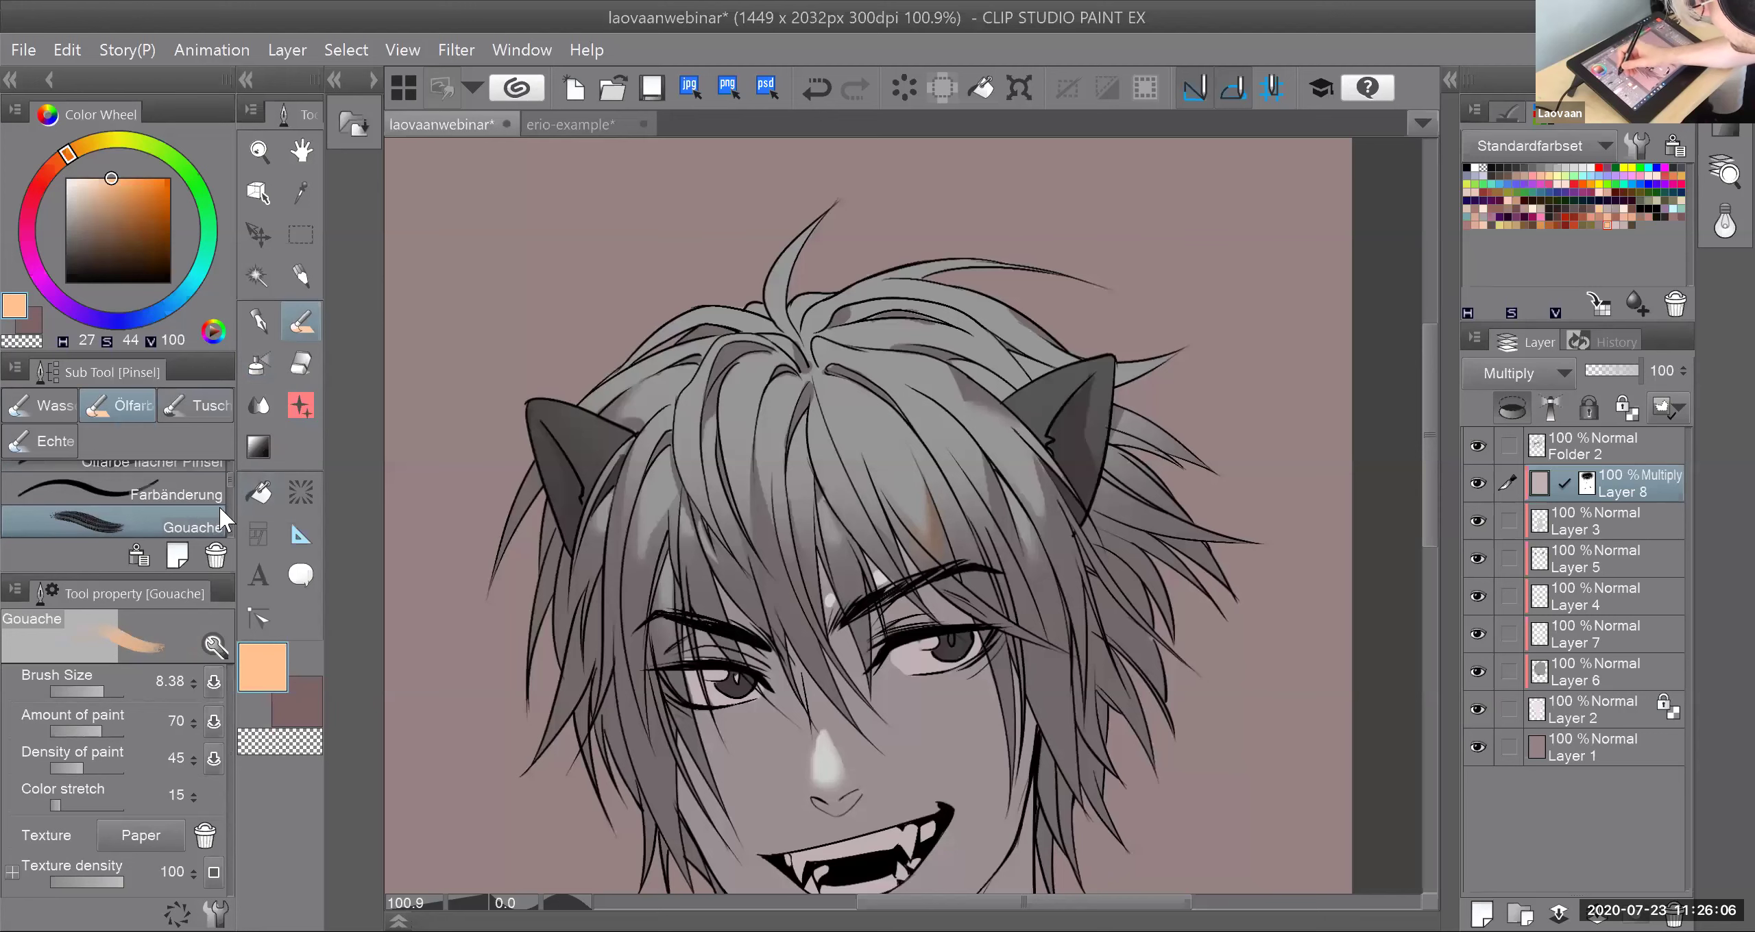
{"action": "left_click", "coordinate": [269, 321]}
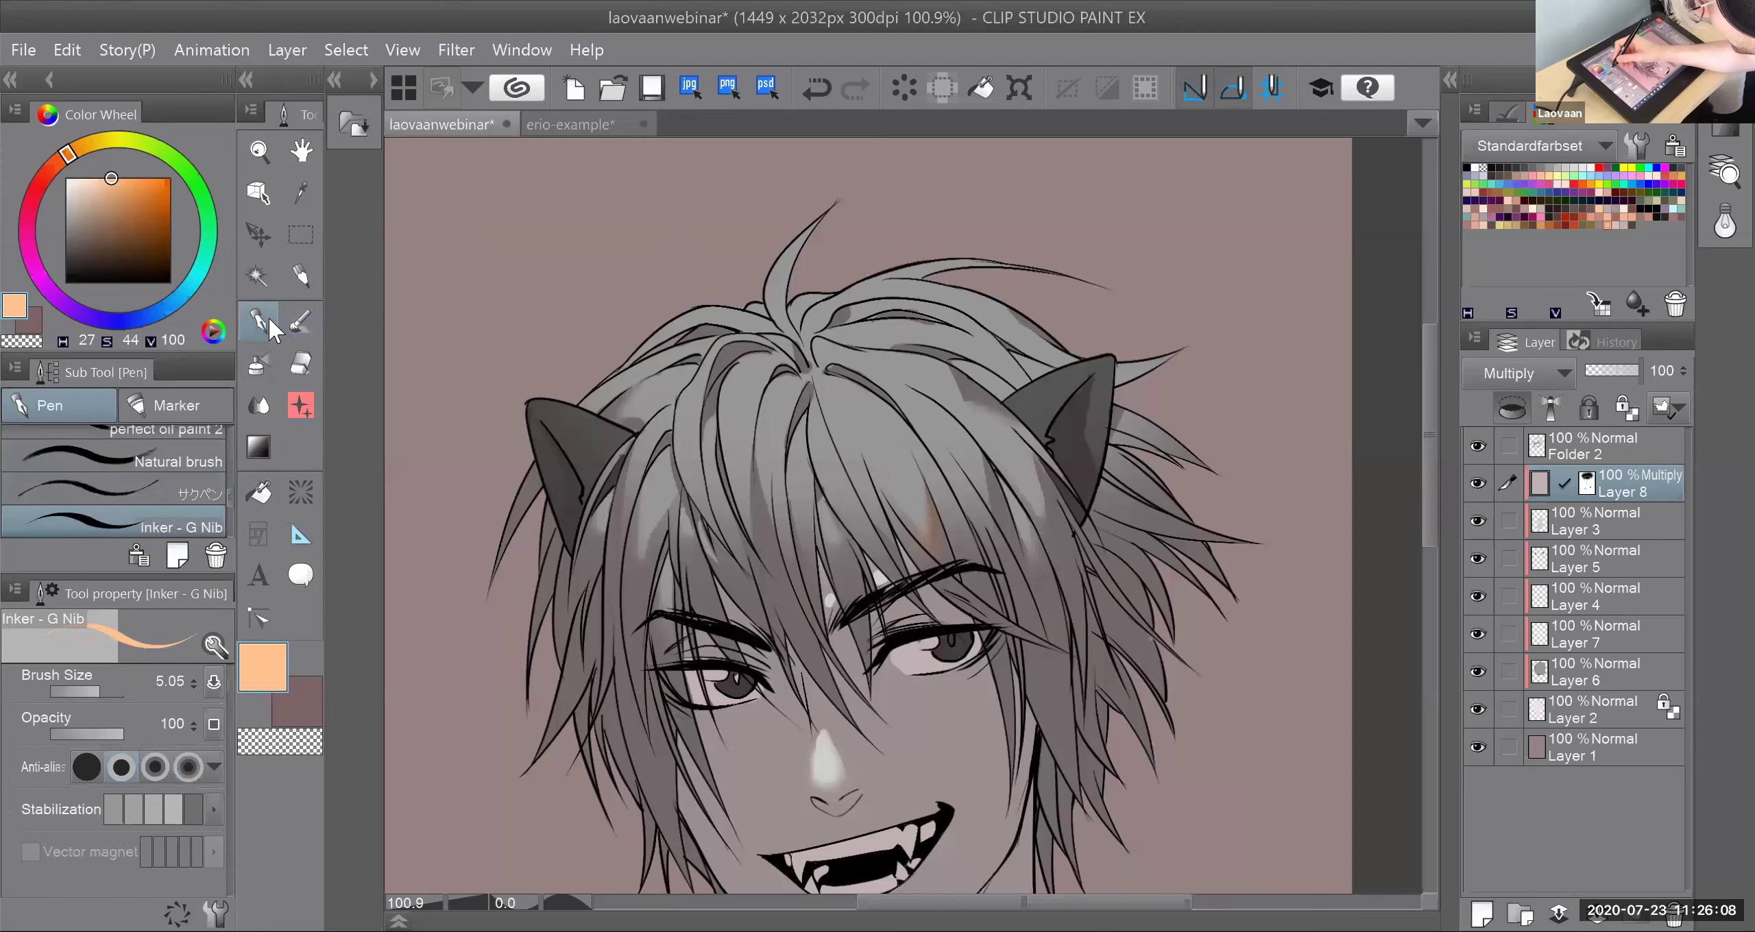
{"action": "left_click", "coordinate": [301, 322]}
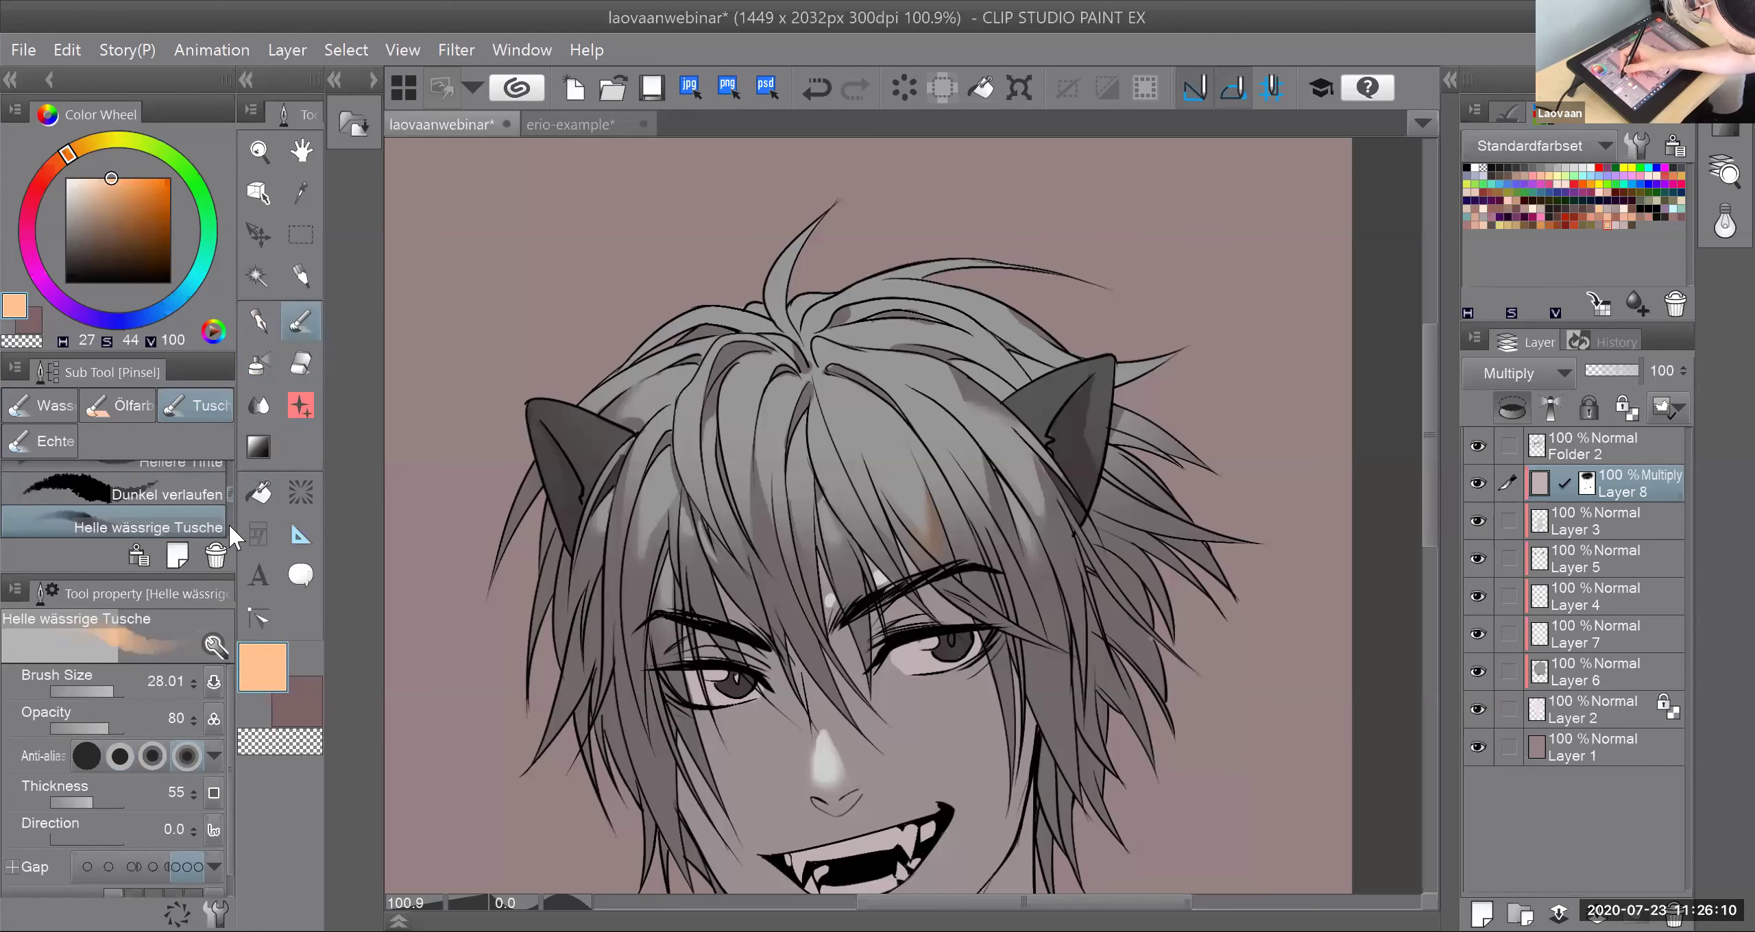
{"action": "left_click", "coordinate": [116, 405]}
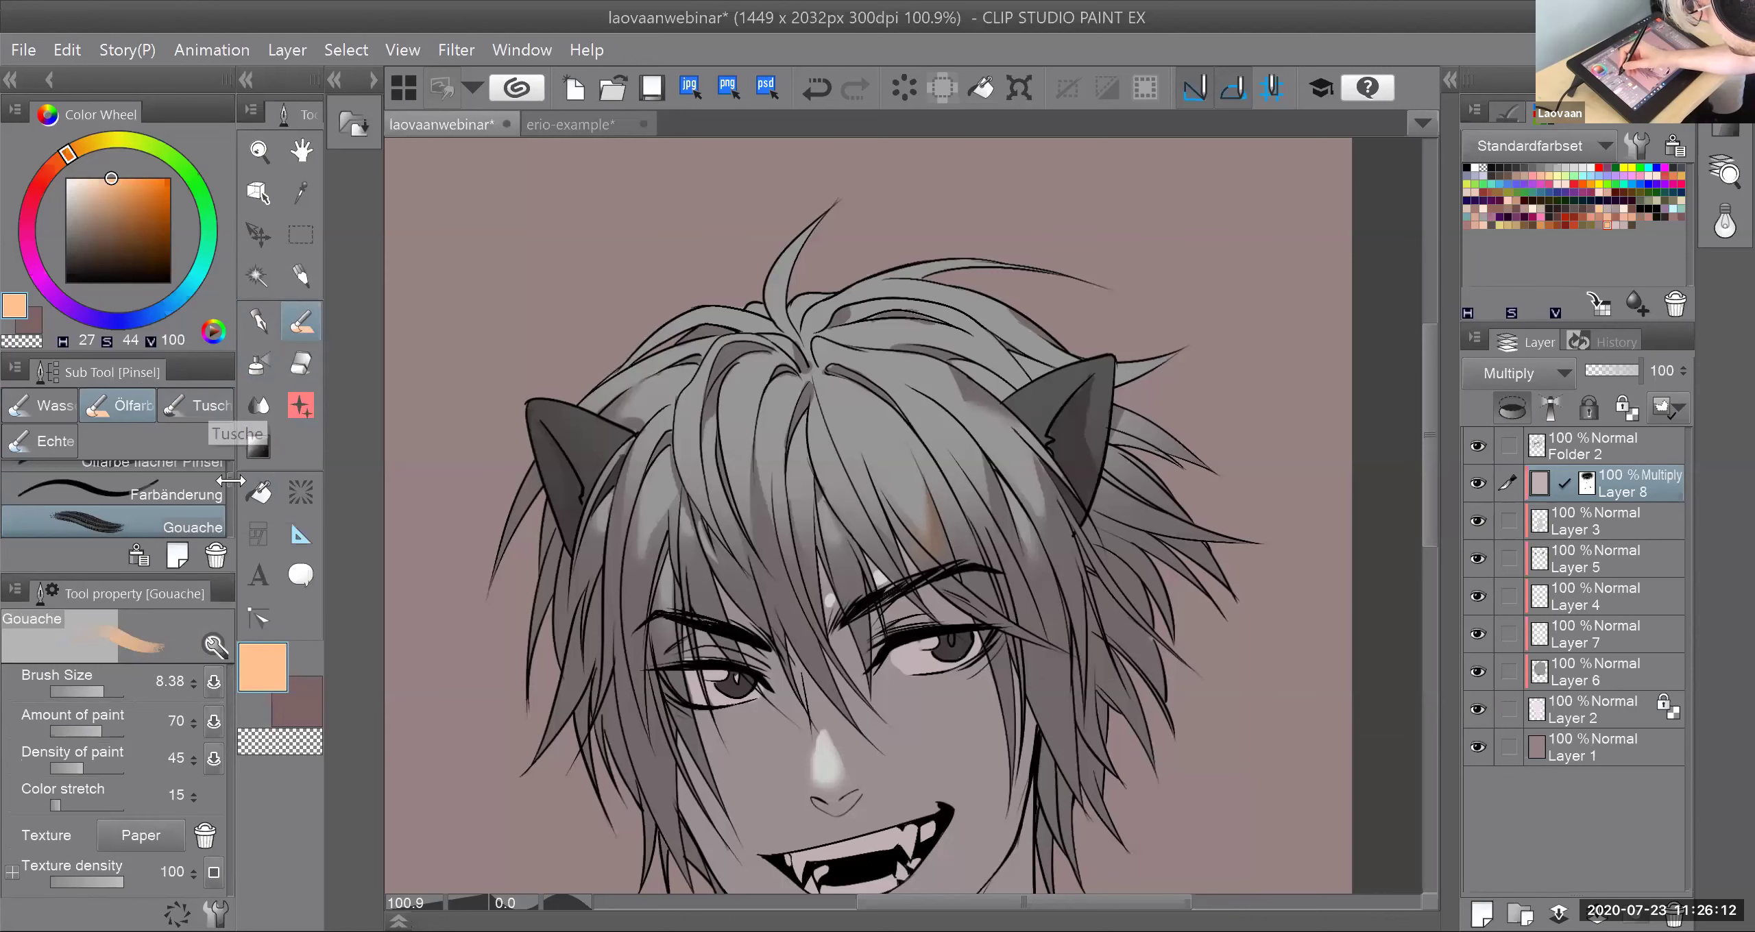
{"action": "scroll", "coordinate": [230, 514], "scroll_direction": "down", "scroll_amount": 3}
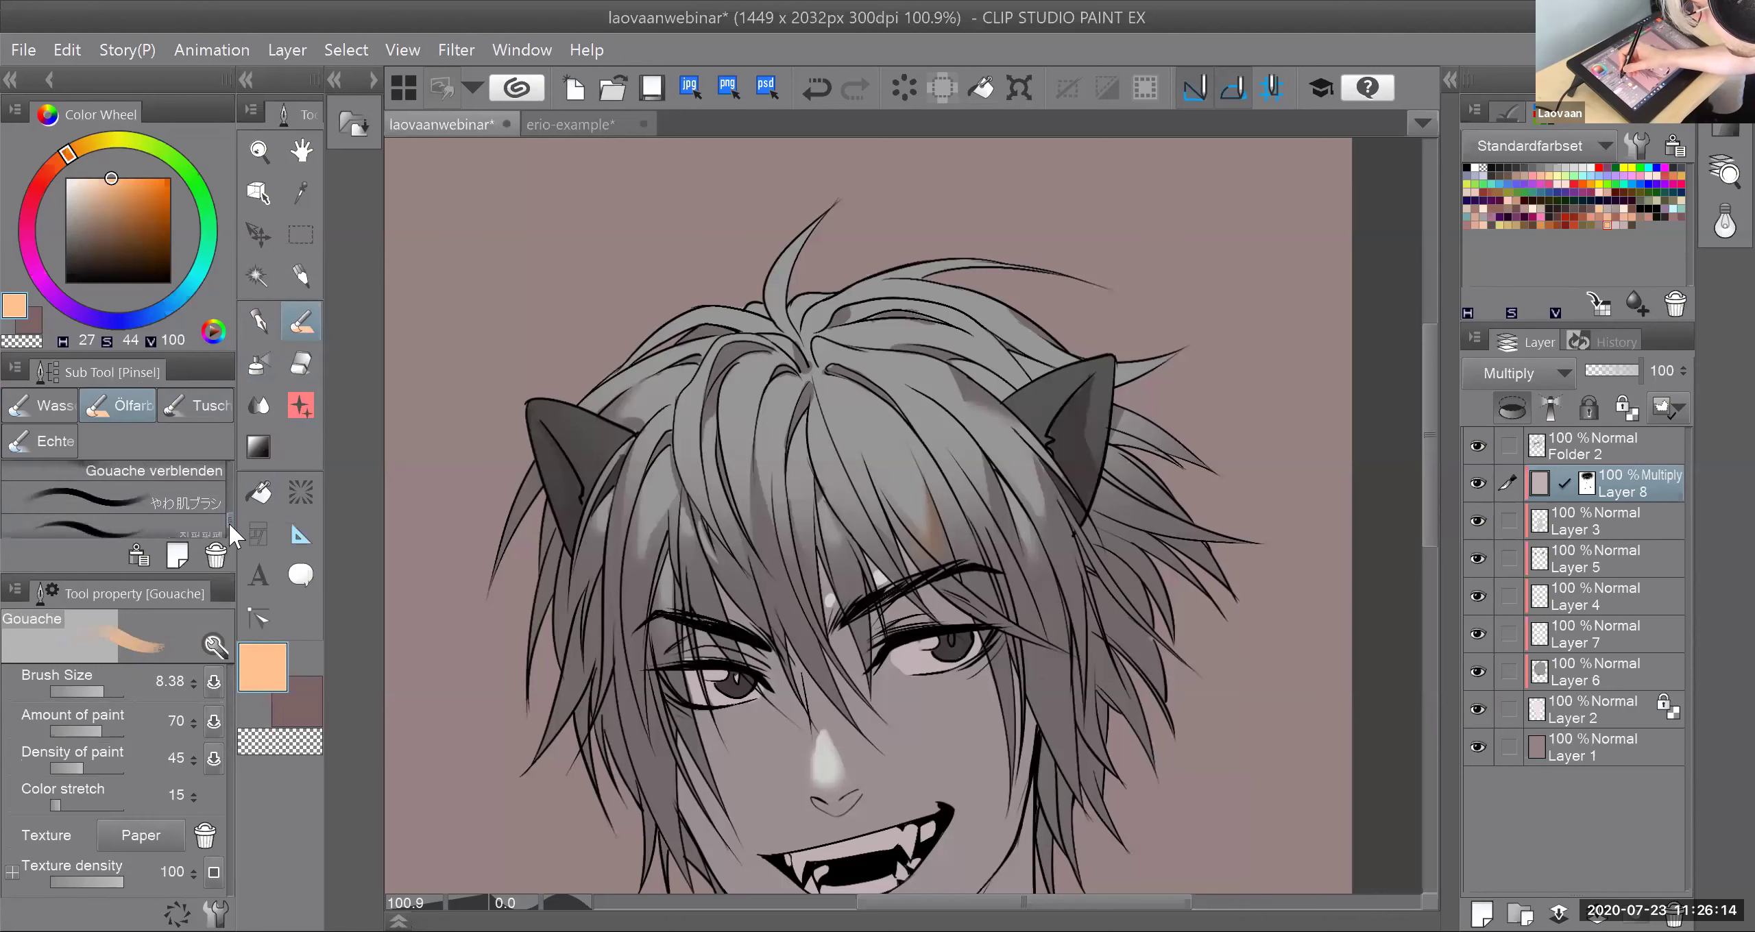
{"action": "left_click", "coordinate": [214, 494]}
{"action": "left_click", "coordinate": [185, 491]}
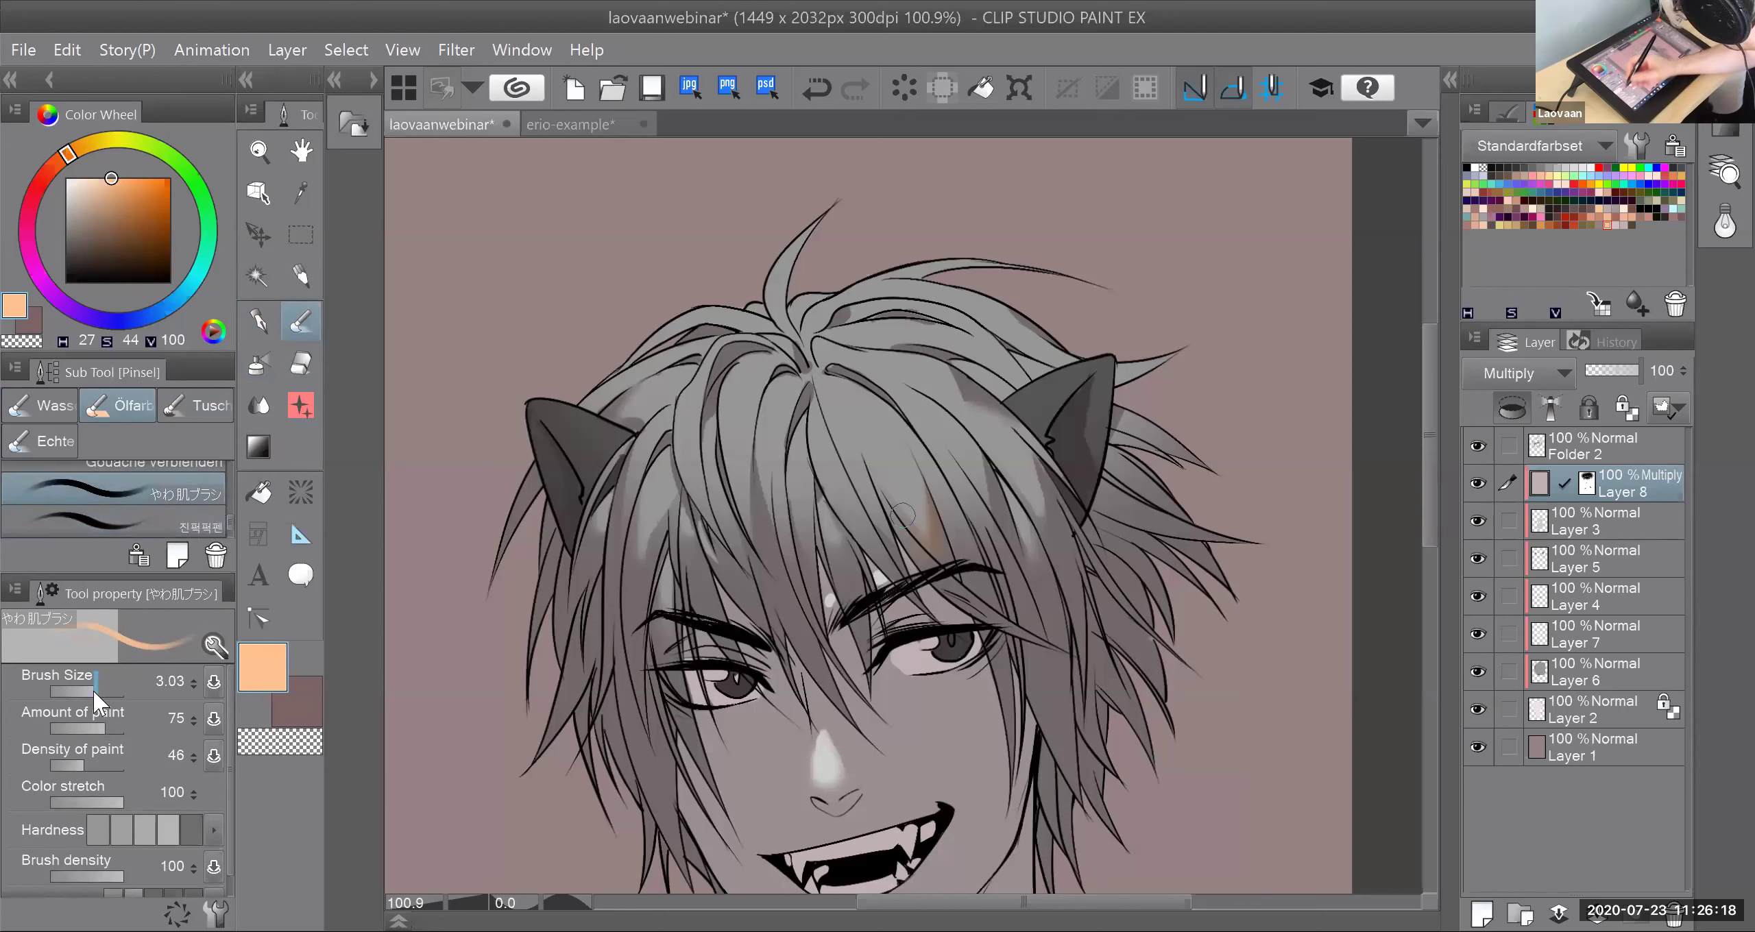
{"action": "left_click_drag", "start_coordinate": [754, 458], "coordinate": [807, 590]}
{"action": "left_click_drag", "start_coordinate": [771, 517], "coordinate": [823, 664]}
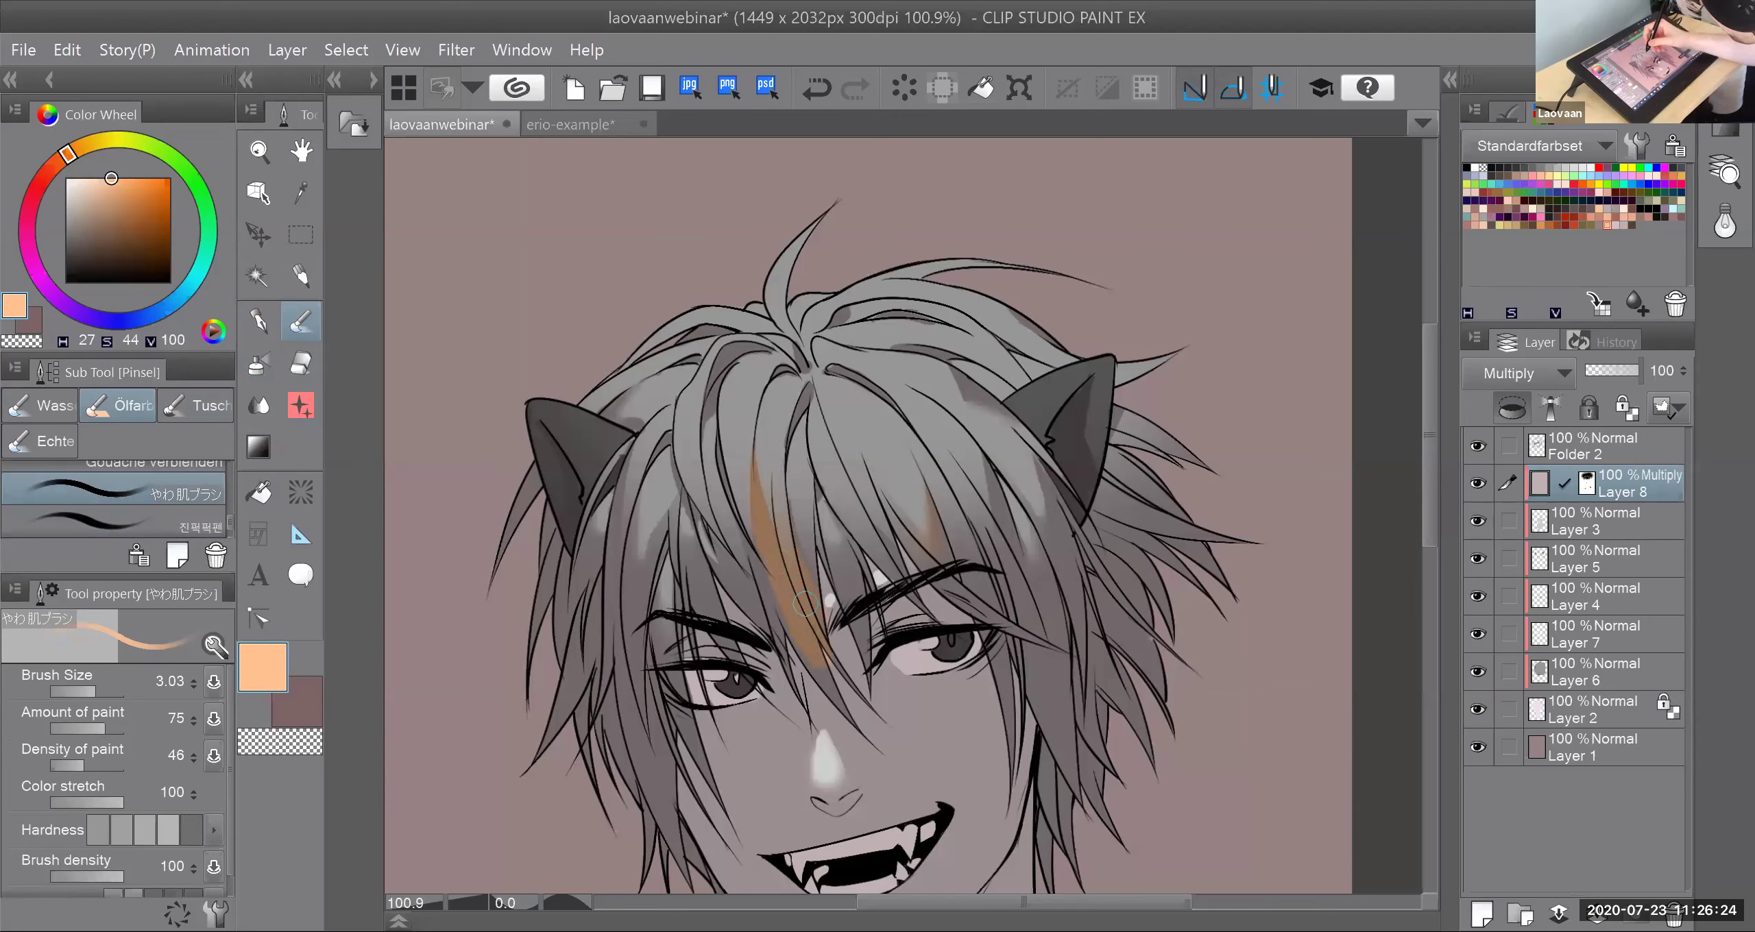
{"action": "key", "text": "ctrl+z"}
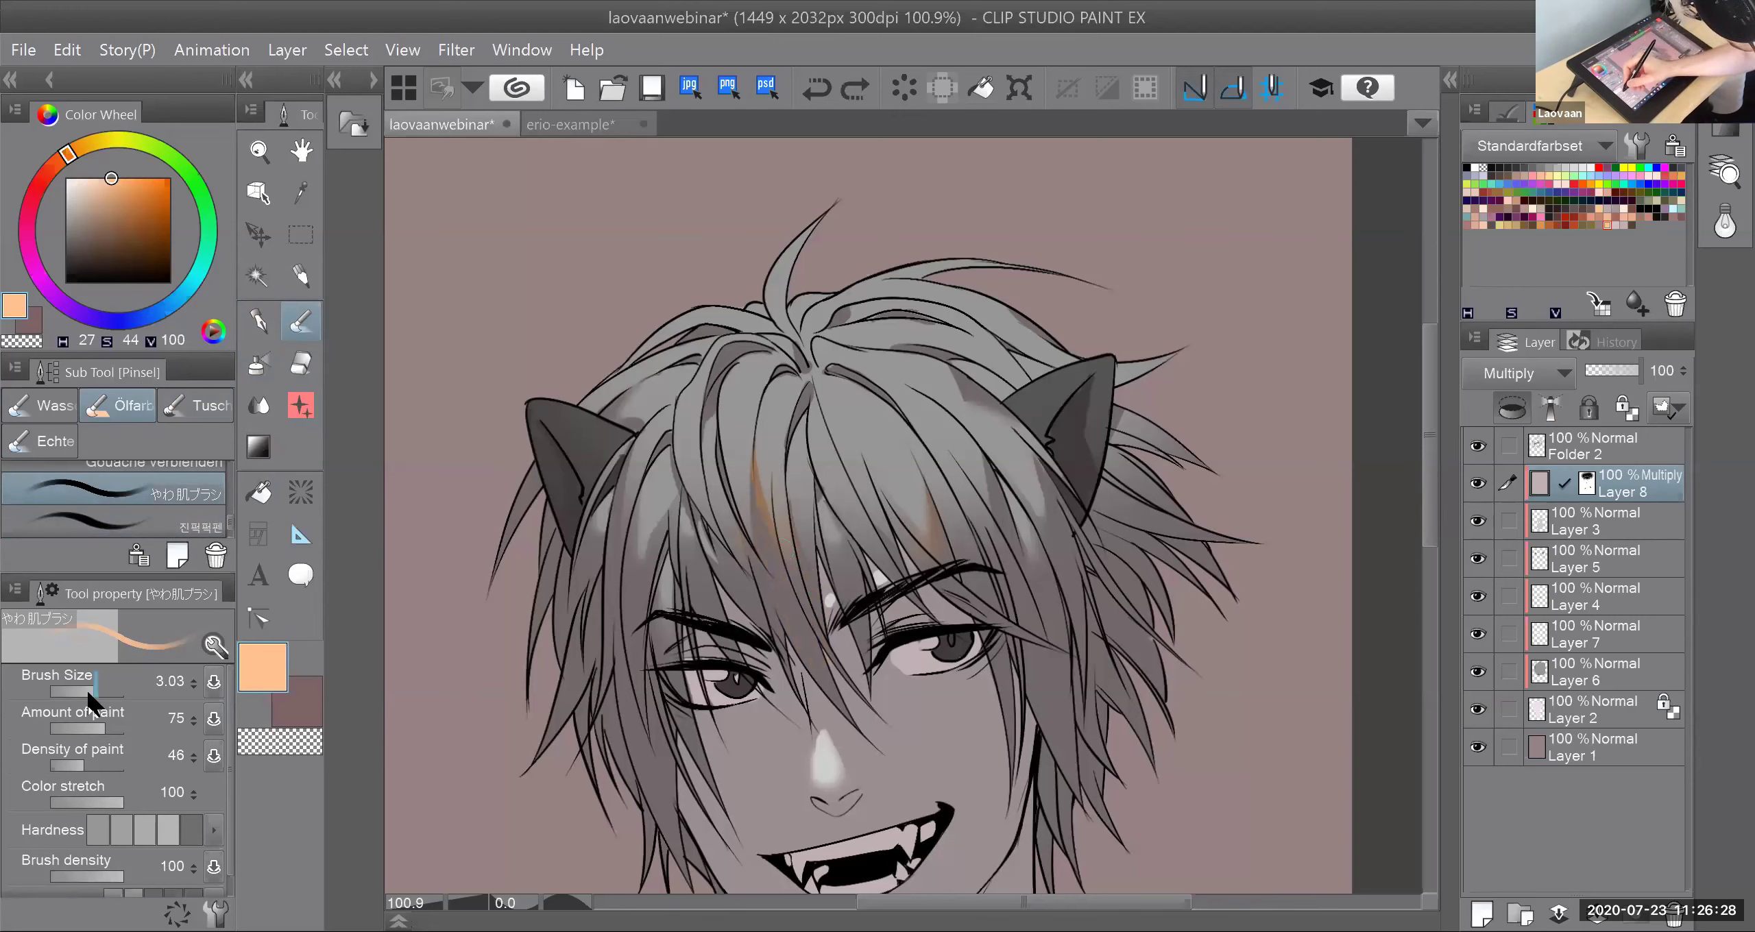
Step: Paint thin peach accents along the hair highlight edges at brush size 1.09 and blur the one near the left-hand ear
{"action": "left_click", "coordinate": [87, 693]}
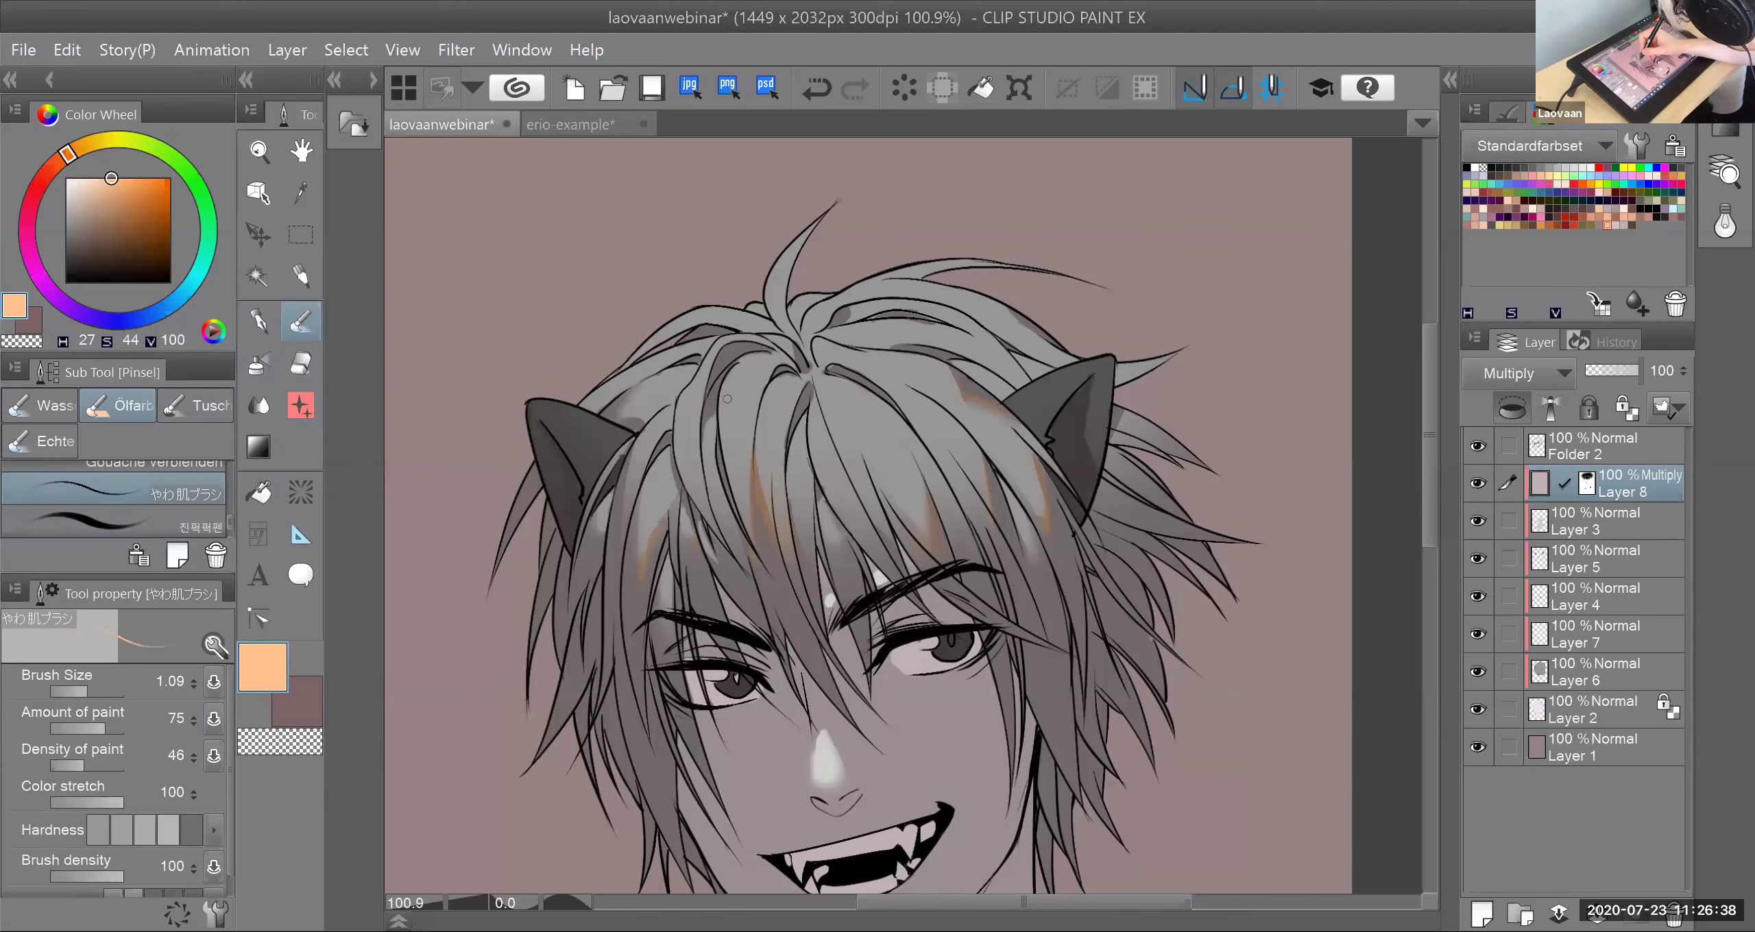
{"action": "left_click", "coordinate": [258, 405]}
{"action": "mouse_move", "coordinate": [650, 550]}
{"action": "left_mouse_down"}
{"action": "mouse_move", "coordinate": [648, 578]}
{"action": "mouse_move", "coordinate": [661, 556]}
{"action": "left_mouse_up"}
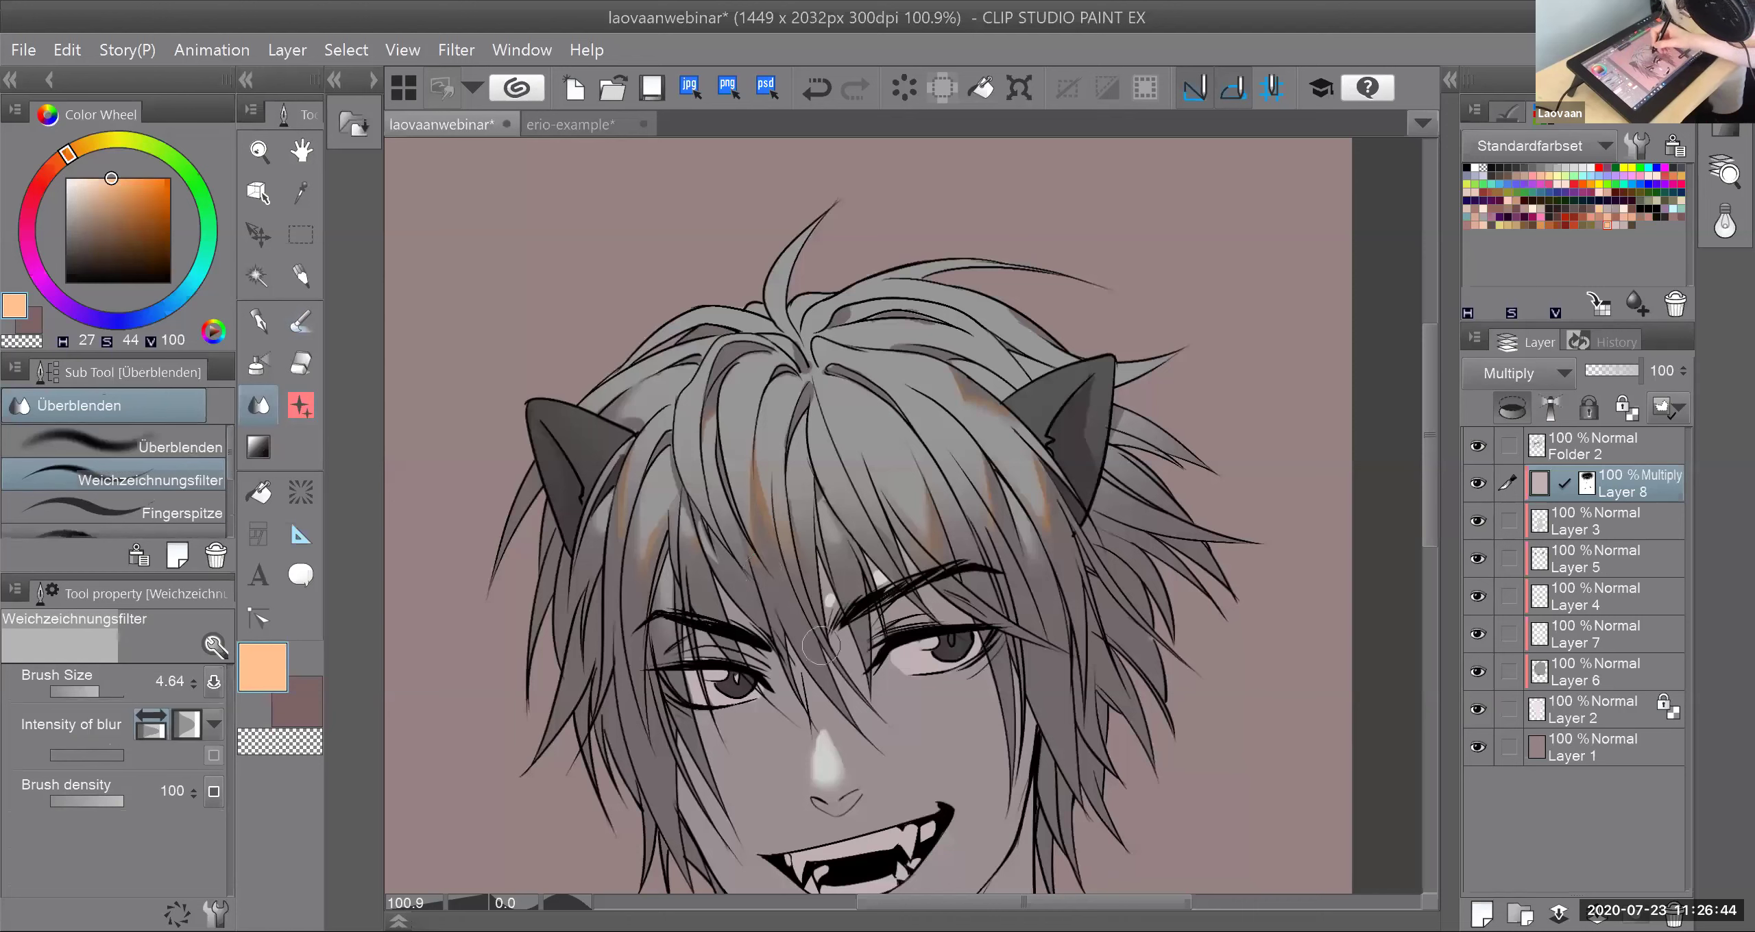
{"action": "left_click", "coordinate": [266, 329]}
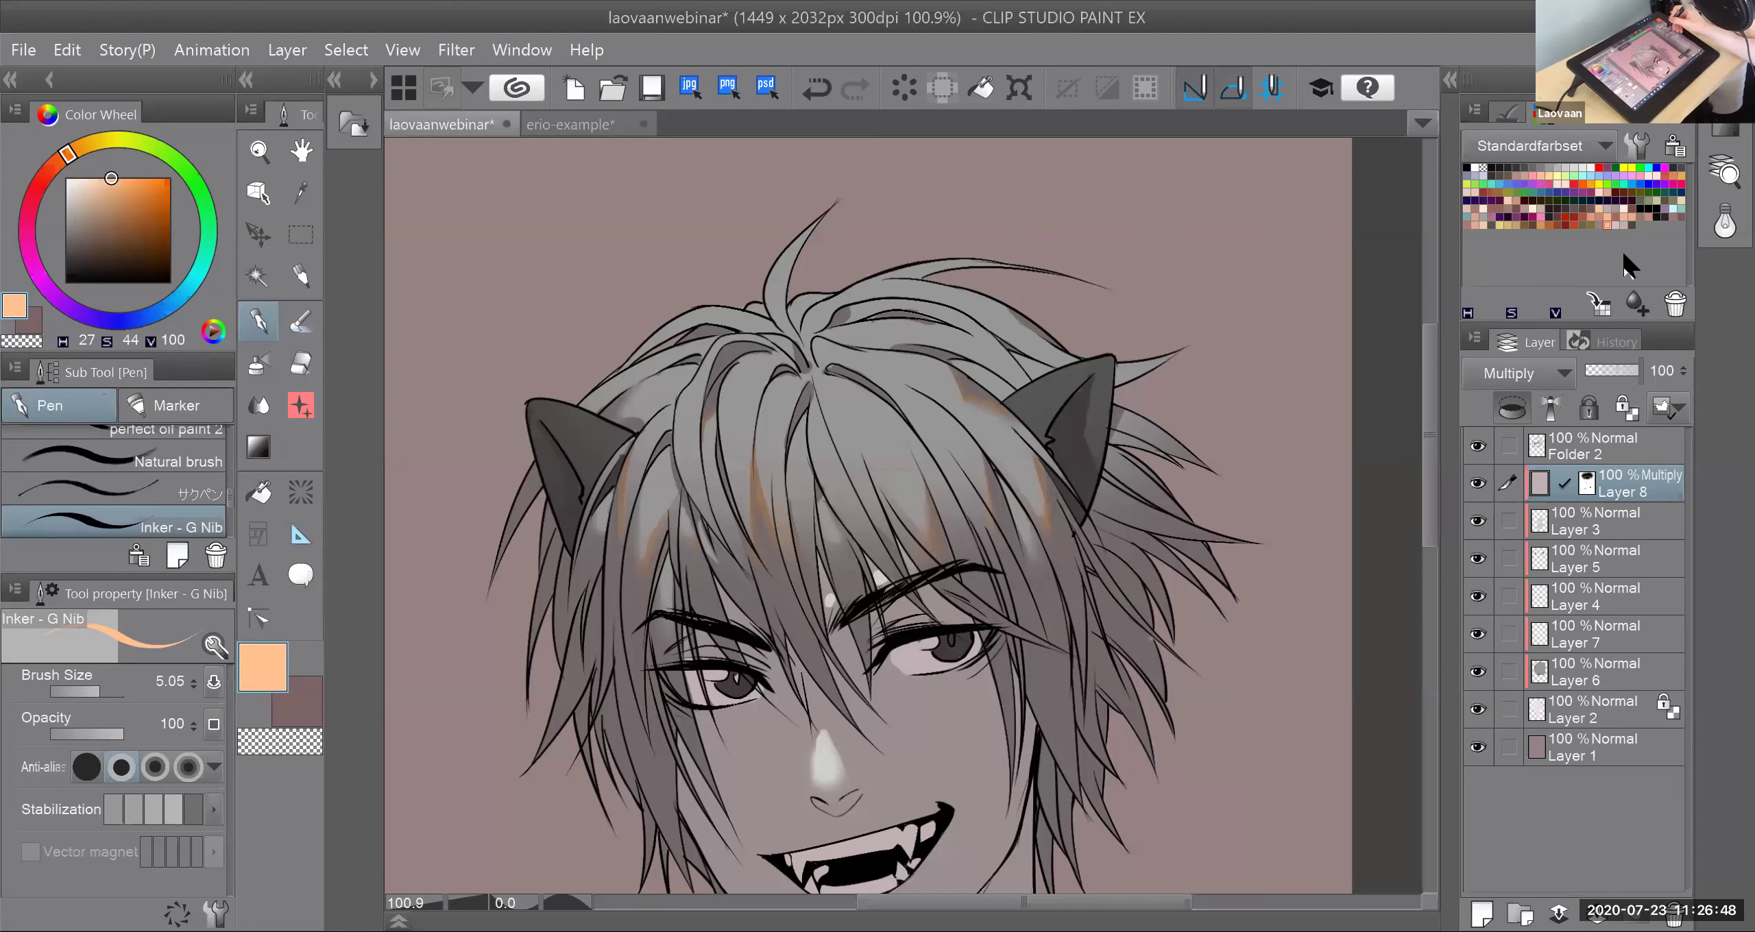
{"action": "left_click", "coordinate": [1624, 225]}
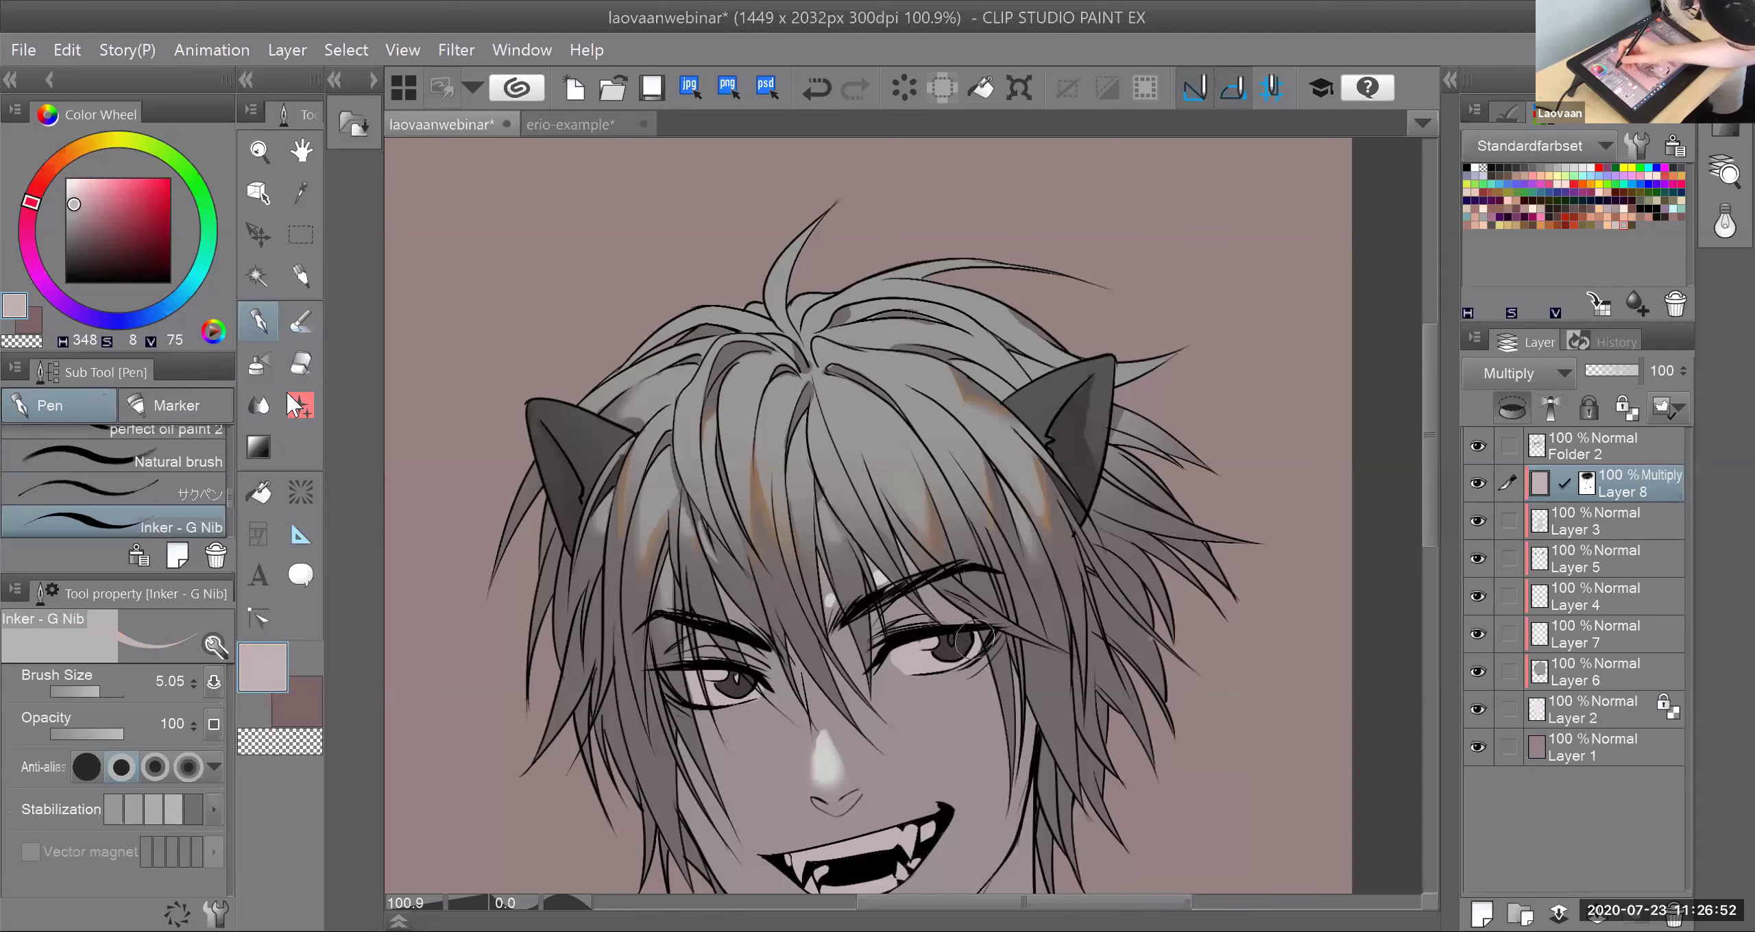
{"action": "left_click", "coordinate": [266, 366]}
Step: Add more peach accents to the upper strands beside the left-hand ear with やわ肌ブラシ and undo the last stroke
{"action": "left_click", "coordinate": [303, 323]}
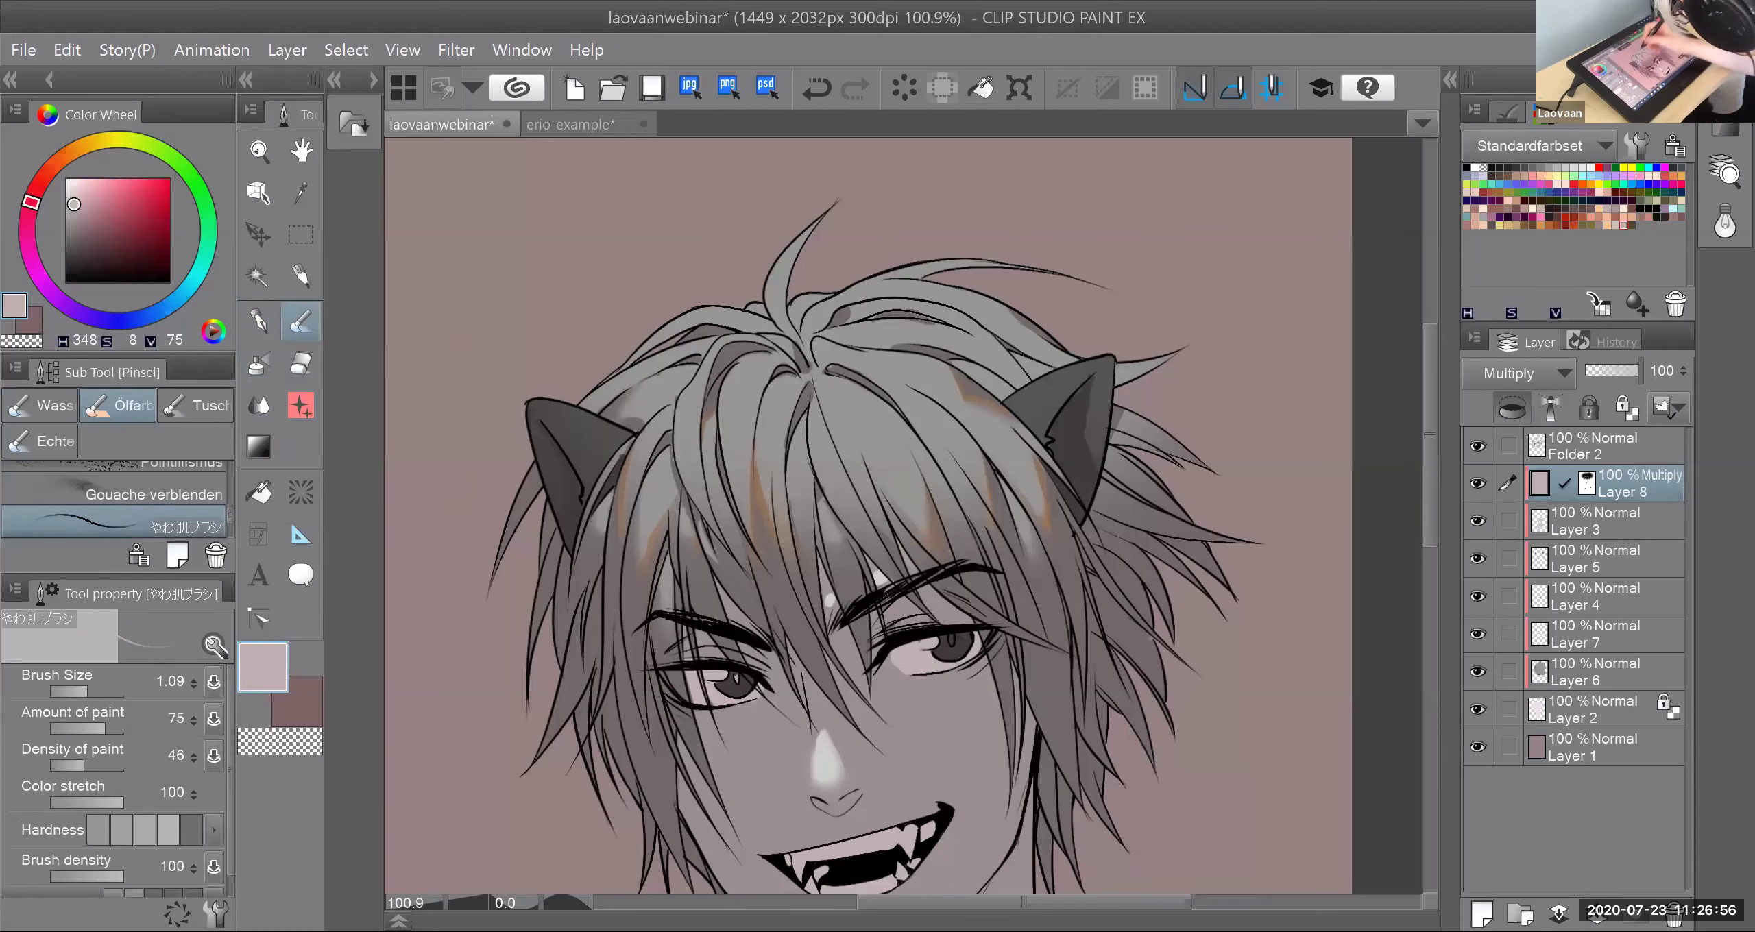
{"action": "left_click", "coordinate": [1608, 225]}
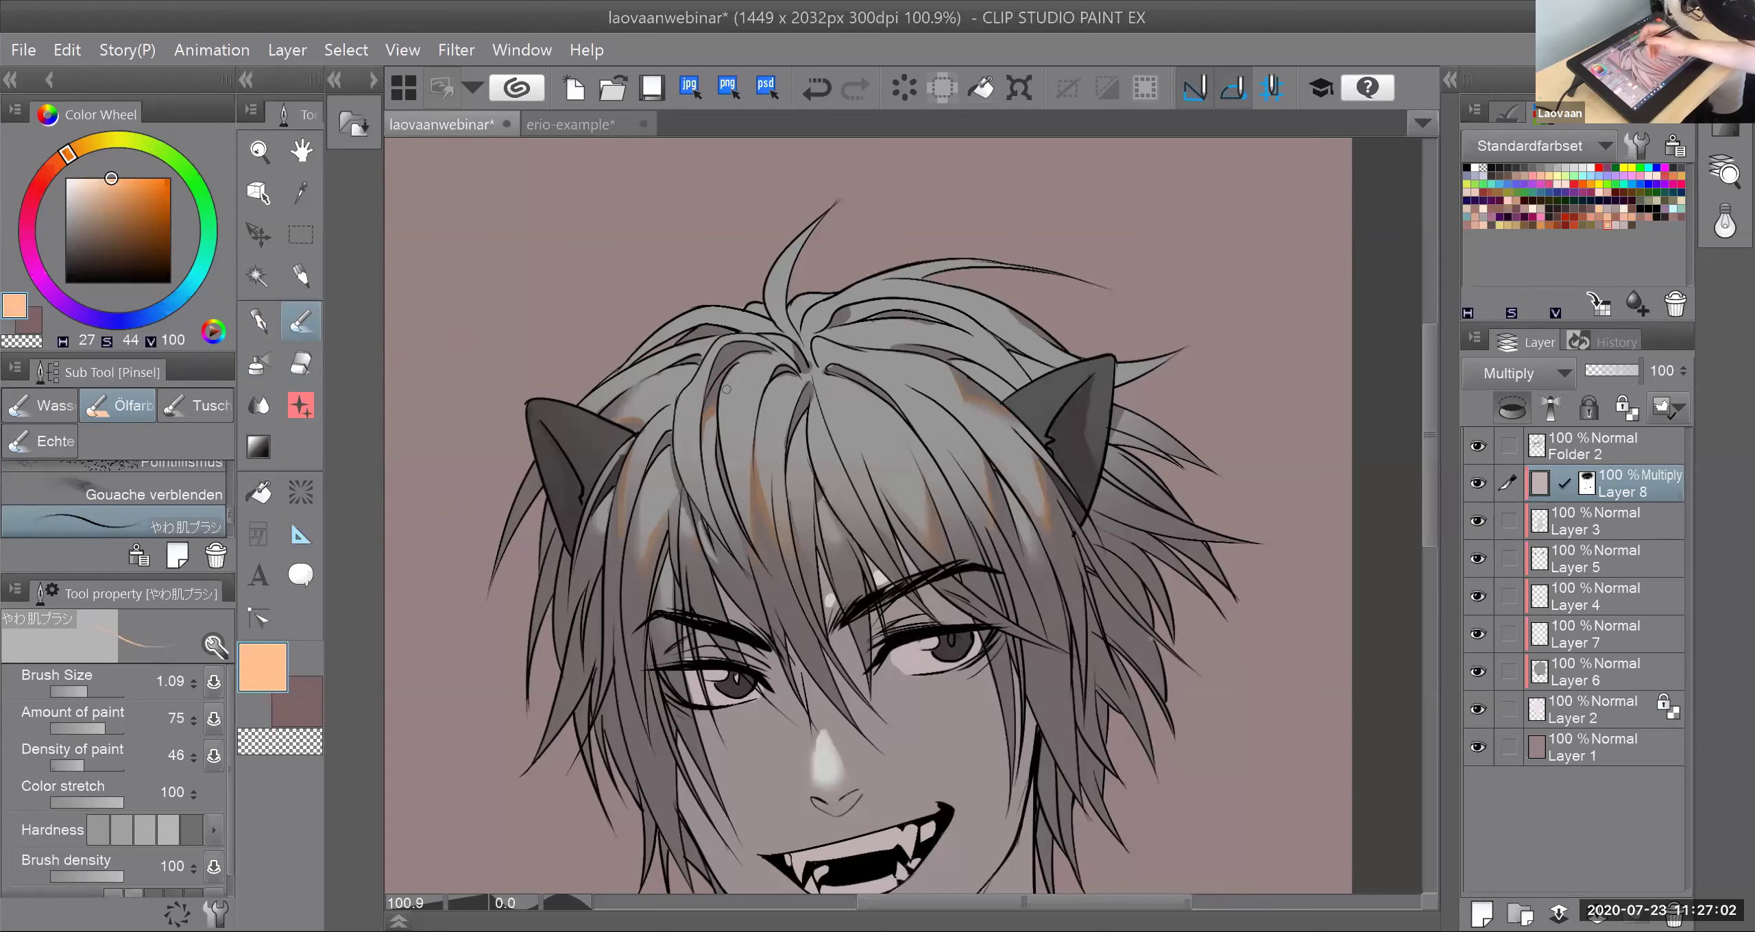
{"action": "scroll", "coordinate": [727, 390], "scroll_direction": "up", "scroll_amount": 5}
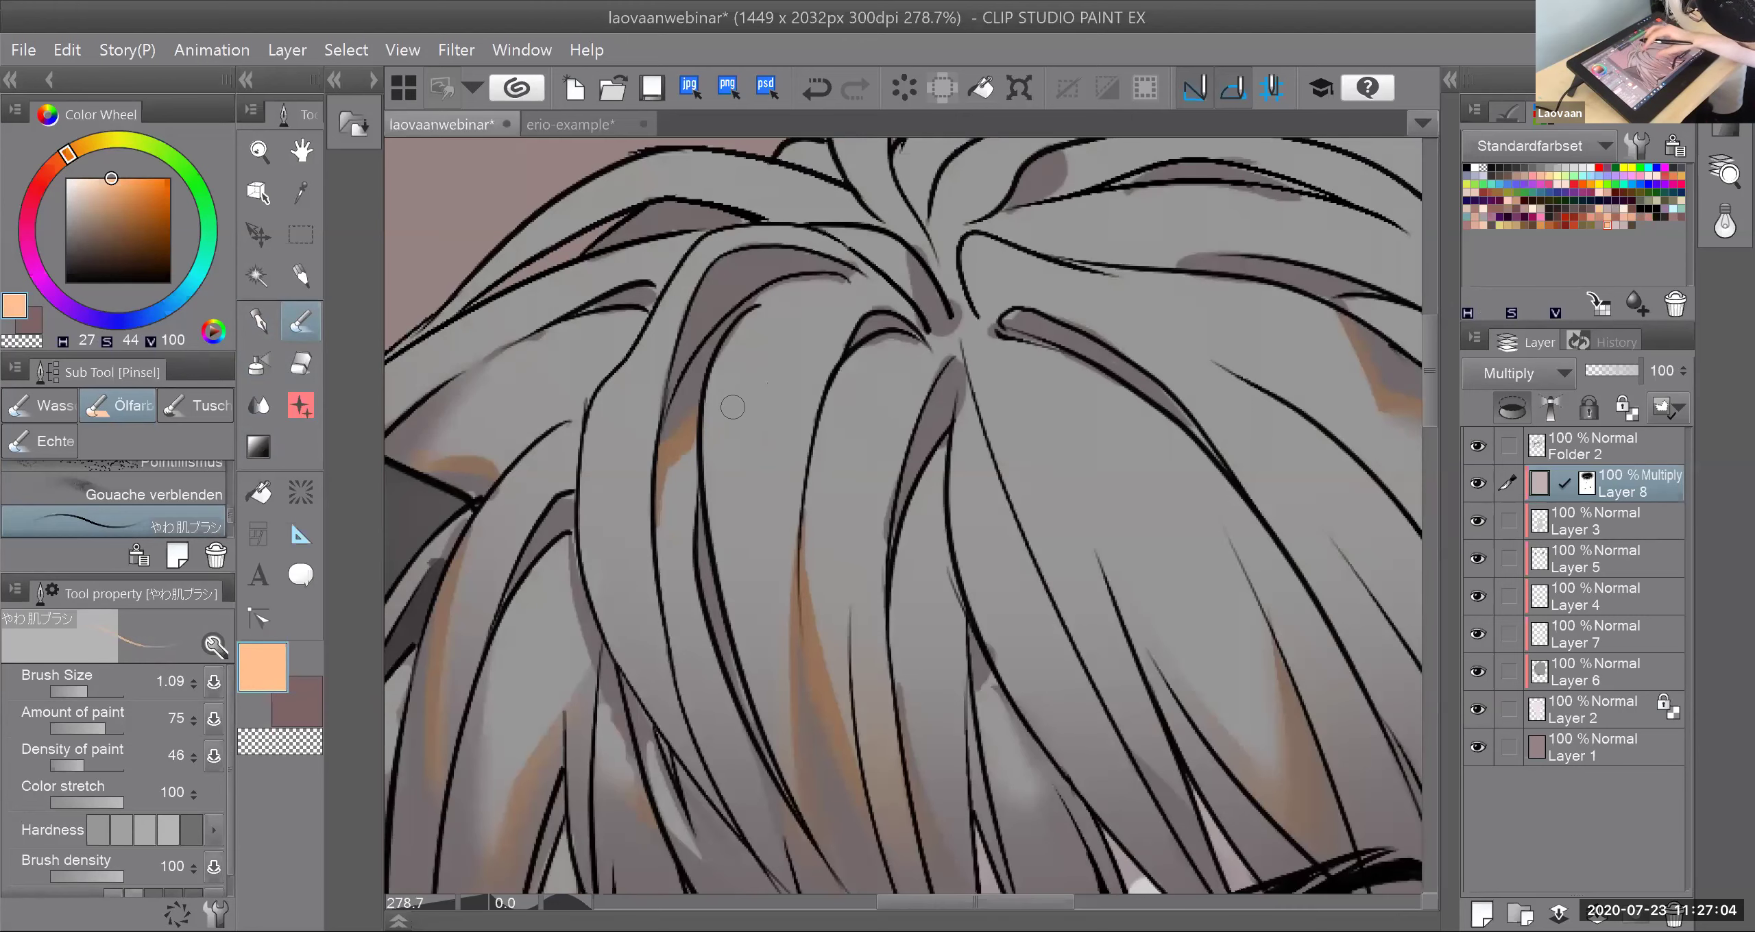
{"action": "scroll", "coordinate": [732, 408], "scroll_direction": "down", "scroll_amount": 2}
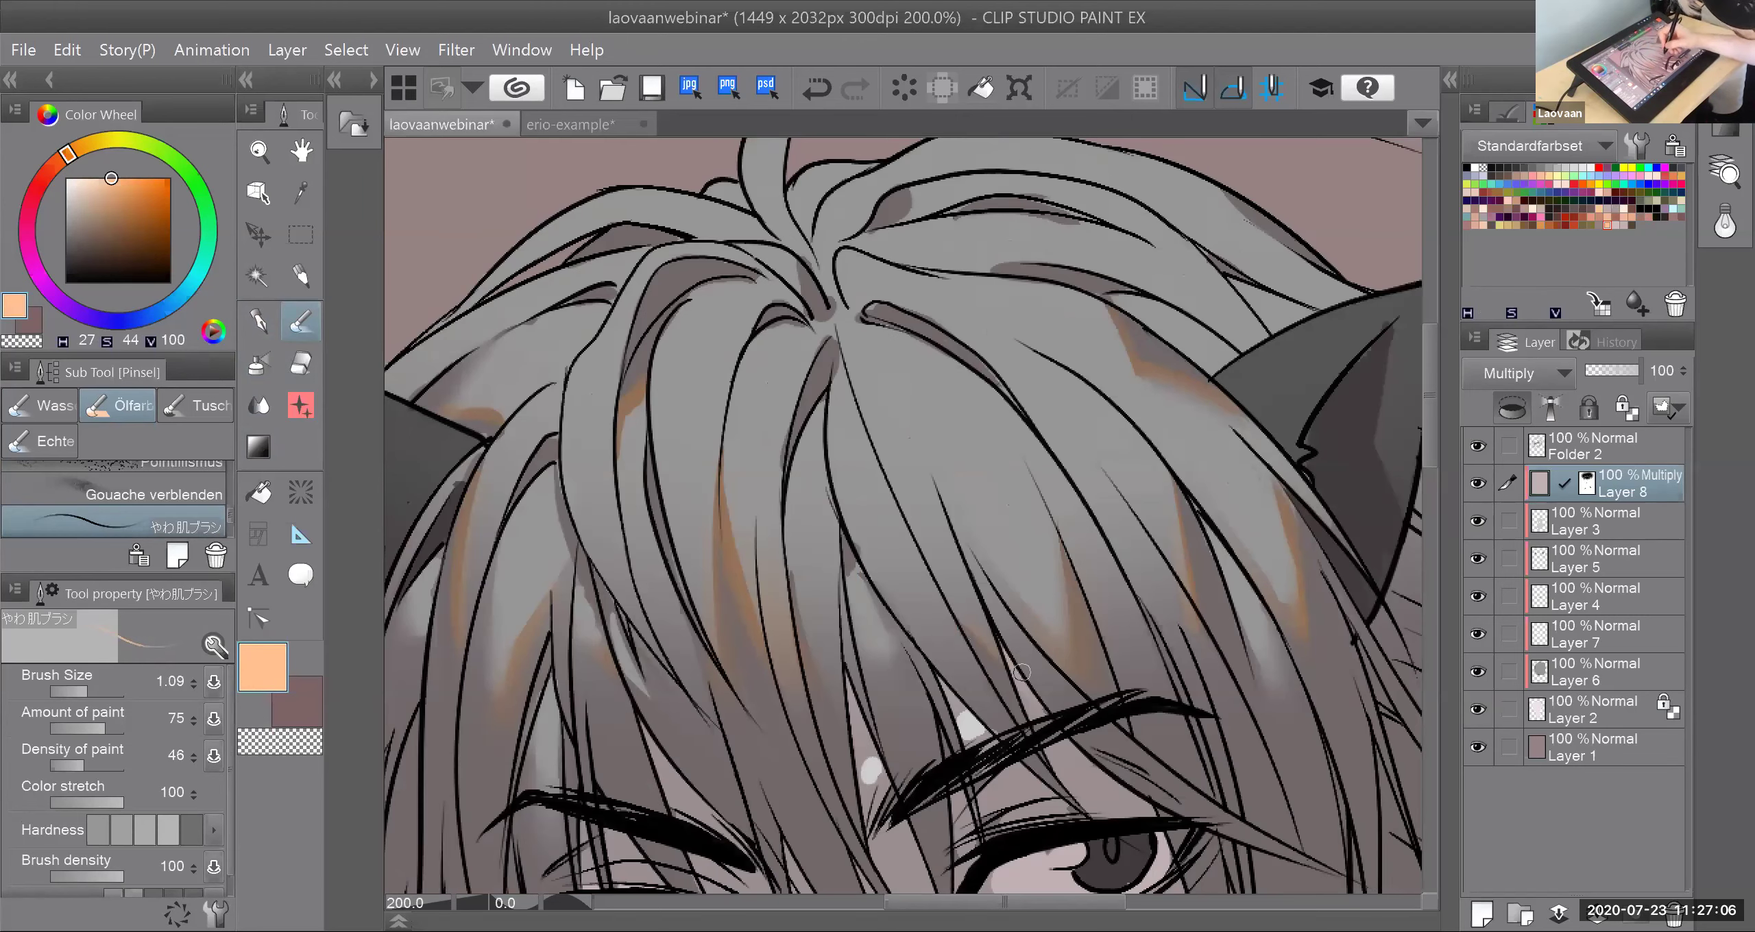
{"action": "key", "text": "ctrl+z"}
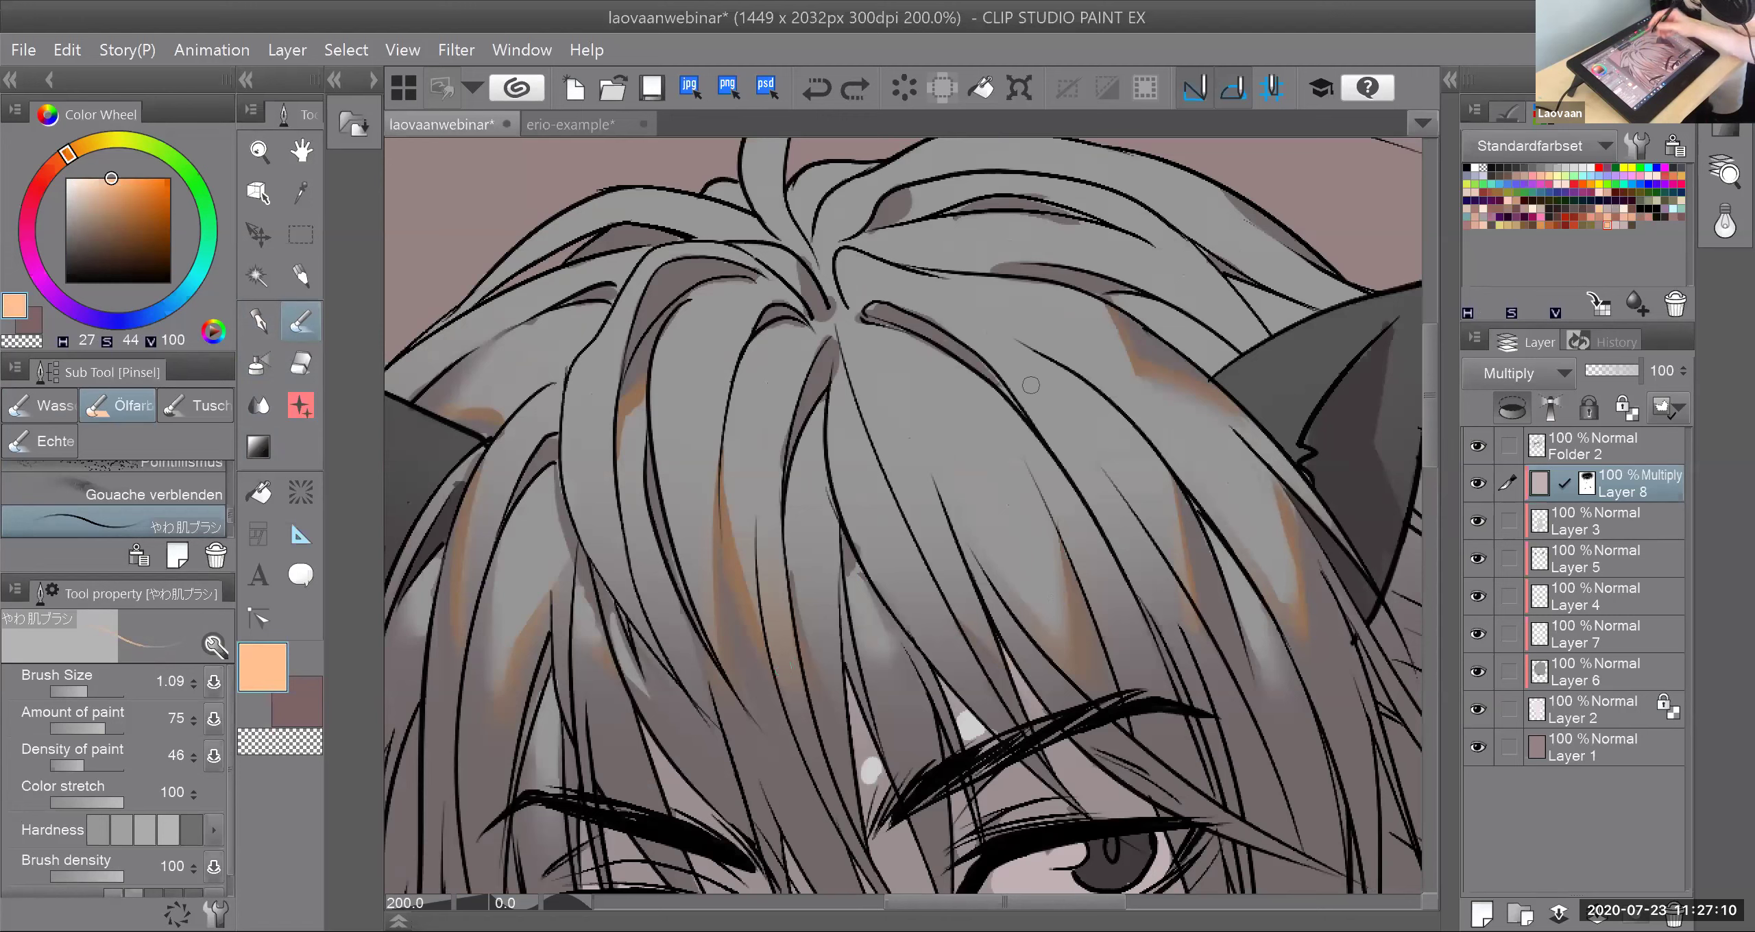
{"action": "scroll", "coordinate": [1032, 385], "scroll_direction": "down", "scroll_amount": 3}
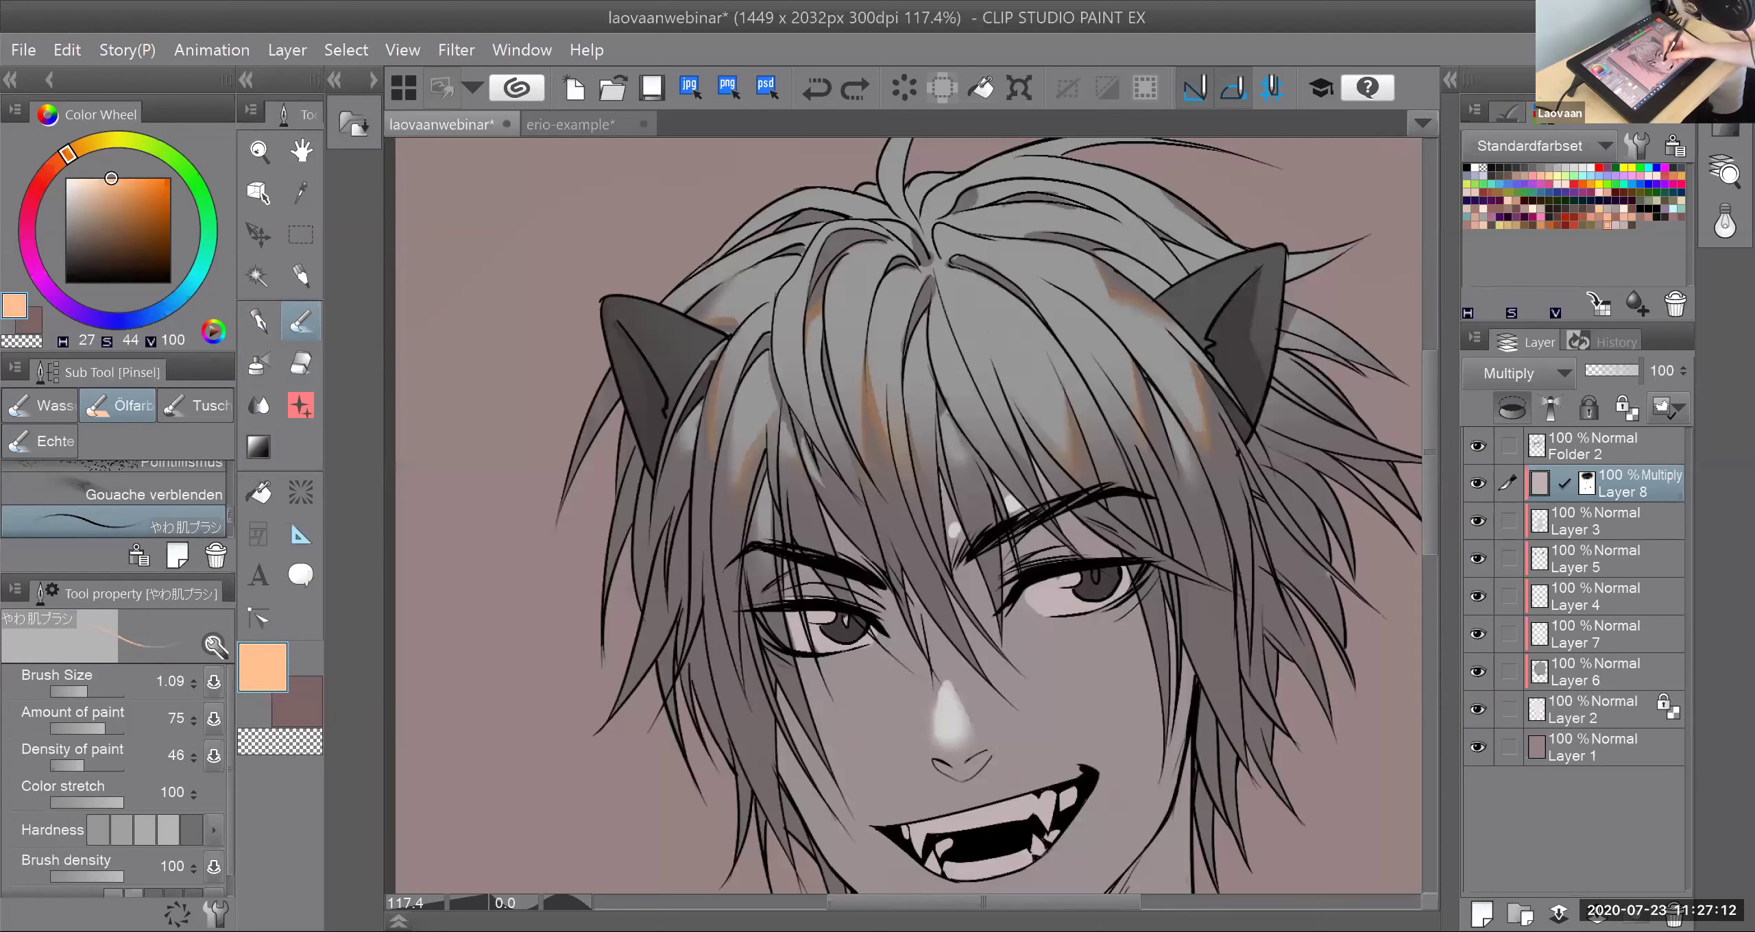
Step: Add a peach accent (H 27, S 44, V 100) around the nose highlight and soften it with the Sanft airbrush at size 2.78
{"action": "left_click_drag", "start_coordinate": [945, 682], "coordinate": [960, 710]}
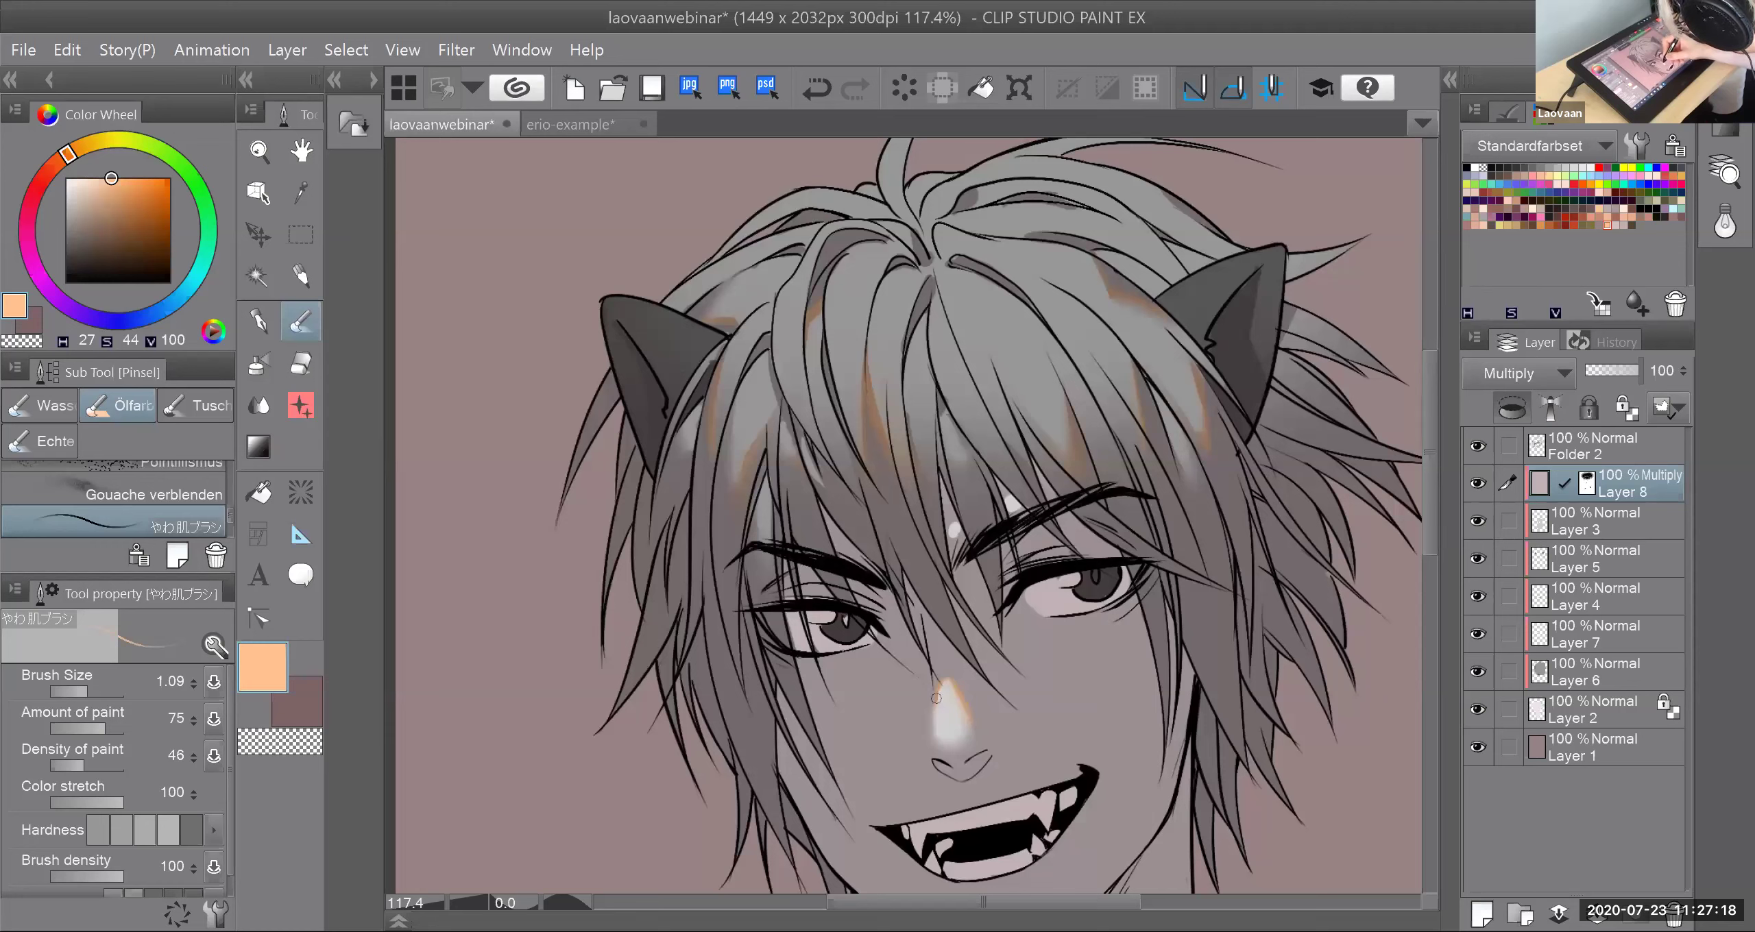
{"action": "left_click", "coordinate": [258, 363]}
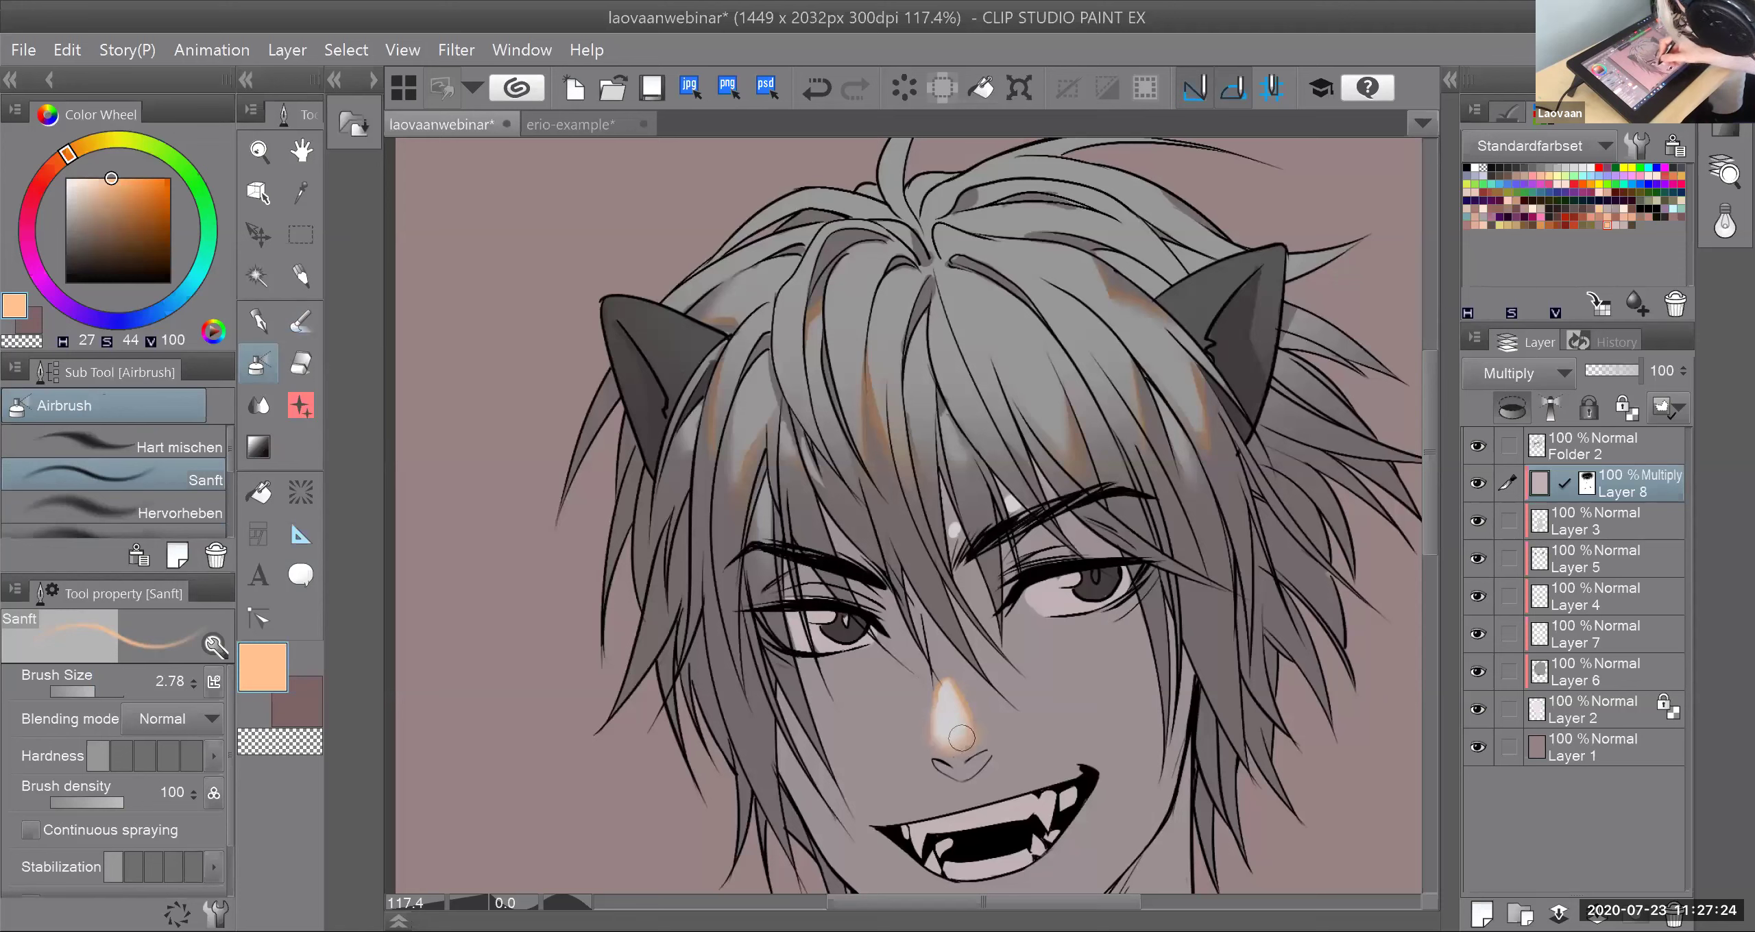
{"action": "left_click", "coordinate": [1624, 224]}
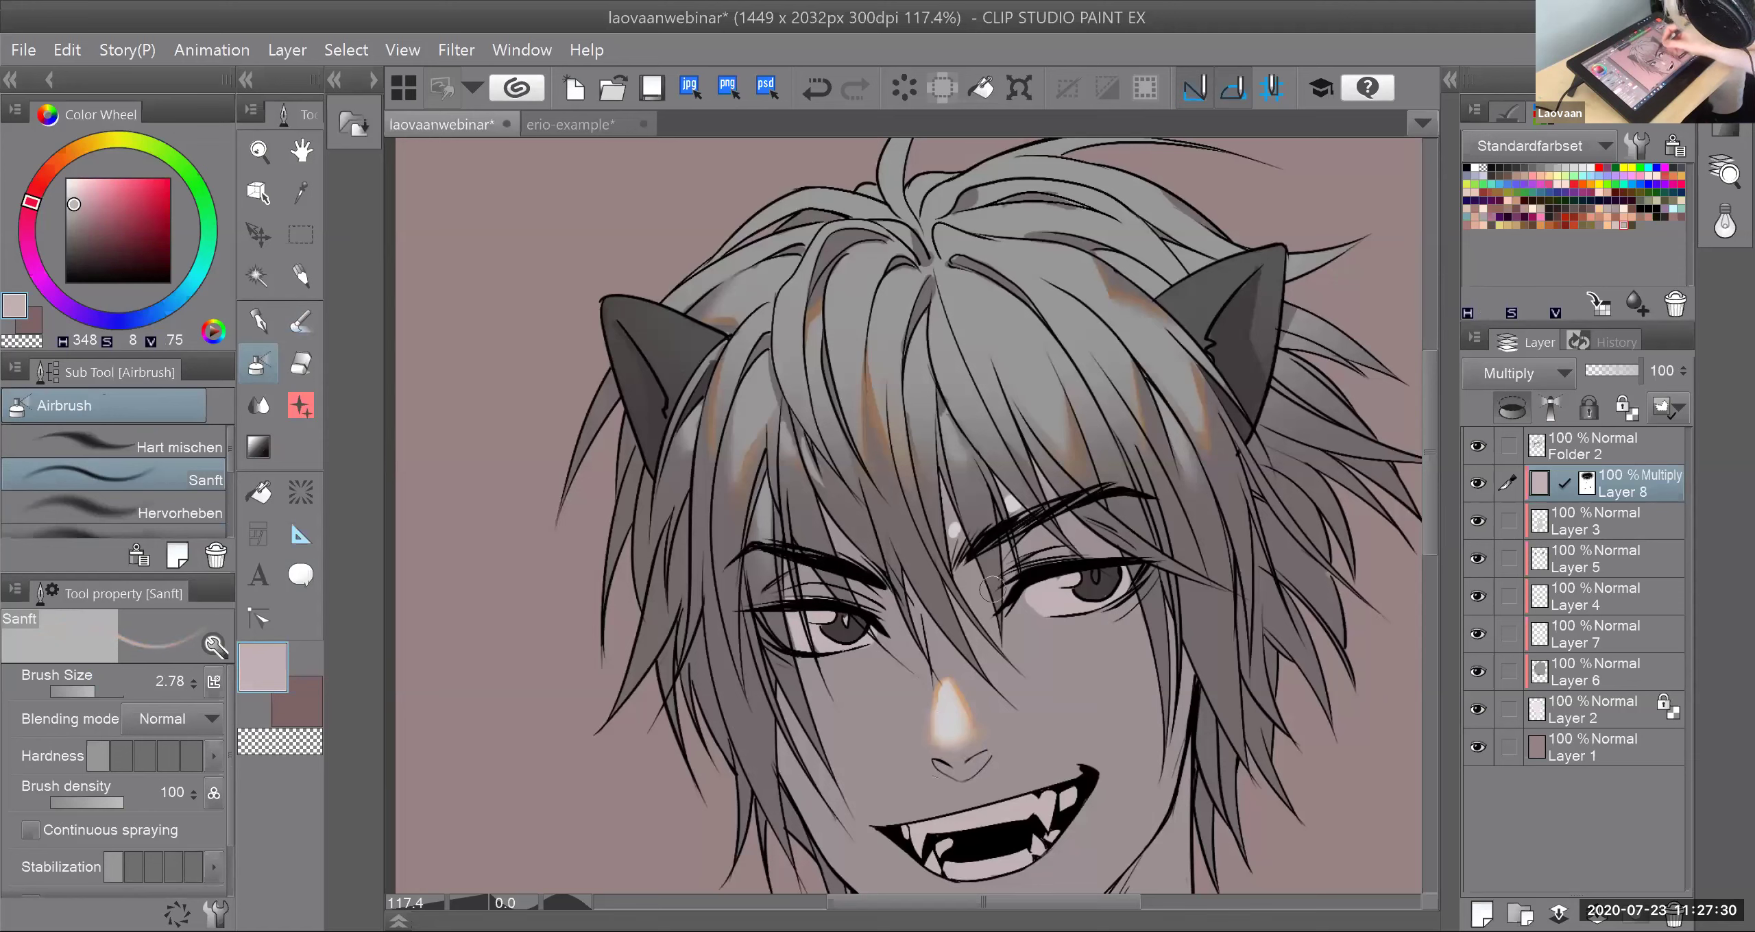
Step: Dab peach (H 27, S 44, V 100) on the small highlight between the brows with やわ肌ブラシ at size 1.09
{"action": "left_click", "coordinate": [260, 321]}
{"action": "left_click", "coordinate": [302, 322]}
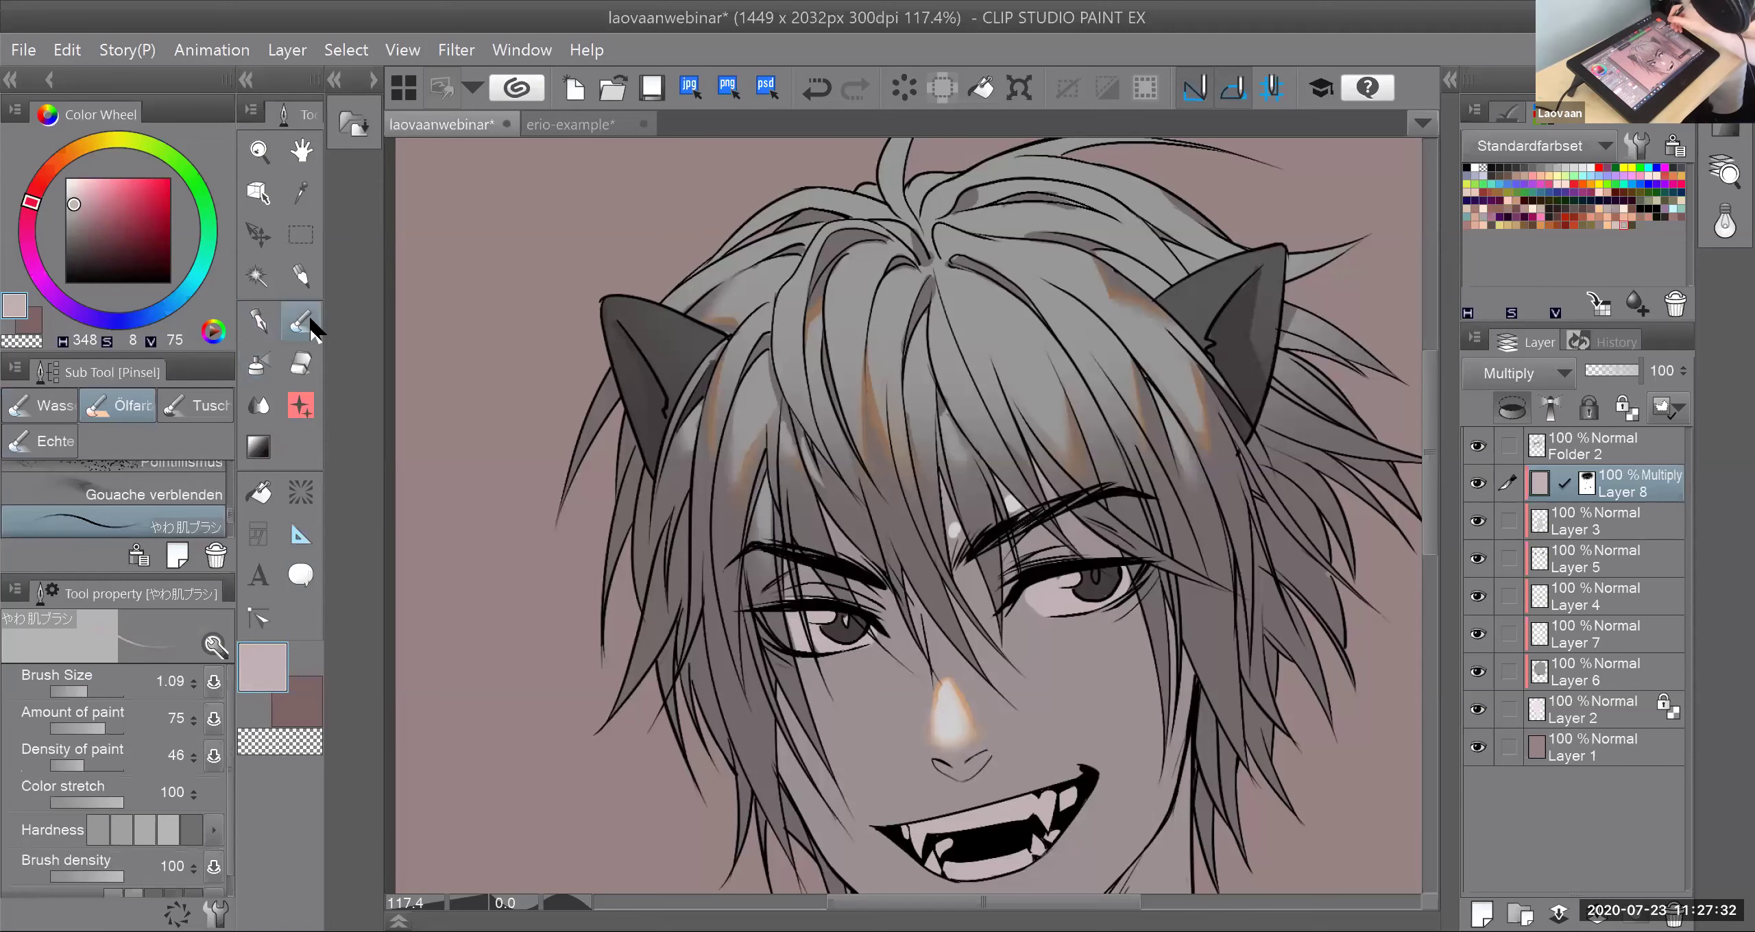
{"action": "left_click", "coordinate": [1607, 225]}
{"action": "left_click", "coordinate": [953, 532]}
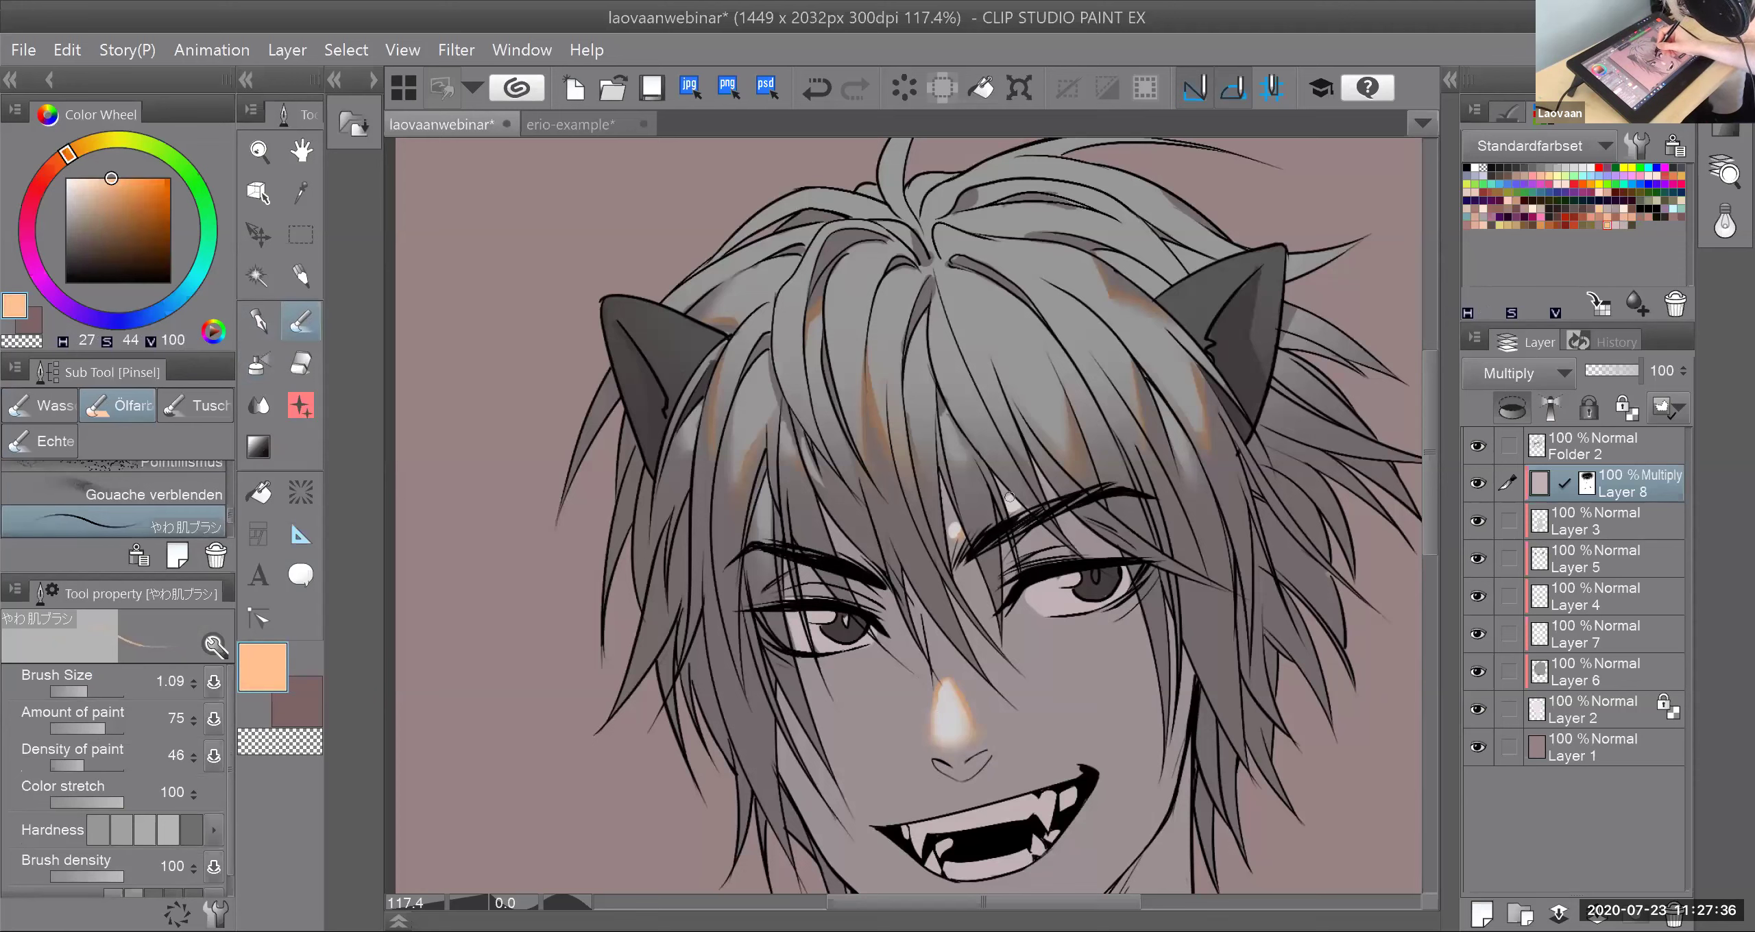
Step: Create a selection from Layer 8's mask and invert it to select the highlight areas
{"action": "scroll", "coordinate": [904, 516], "scroll_direction": "down", "scroll_amount": 5}
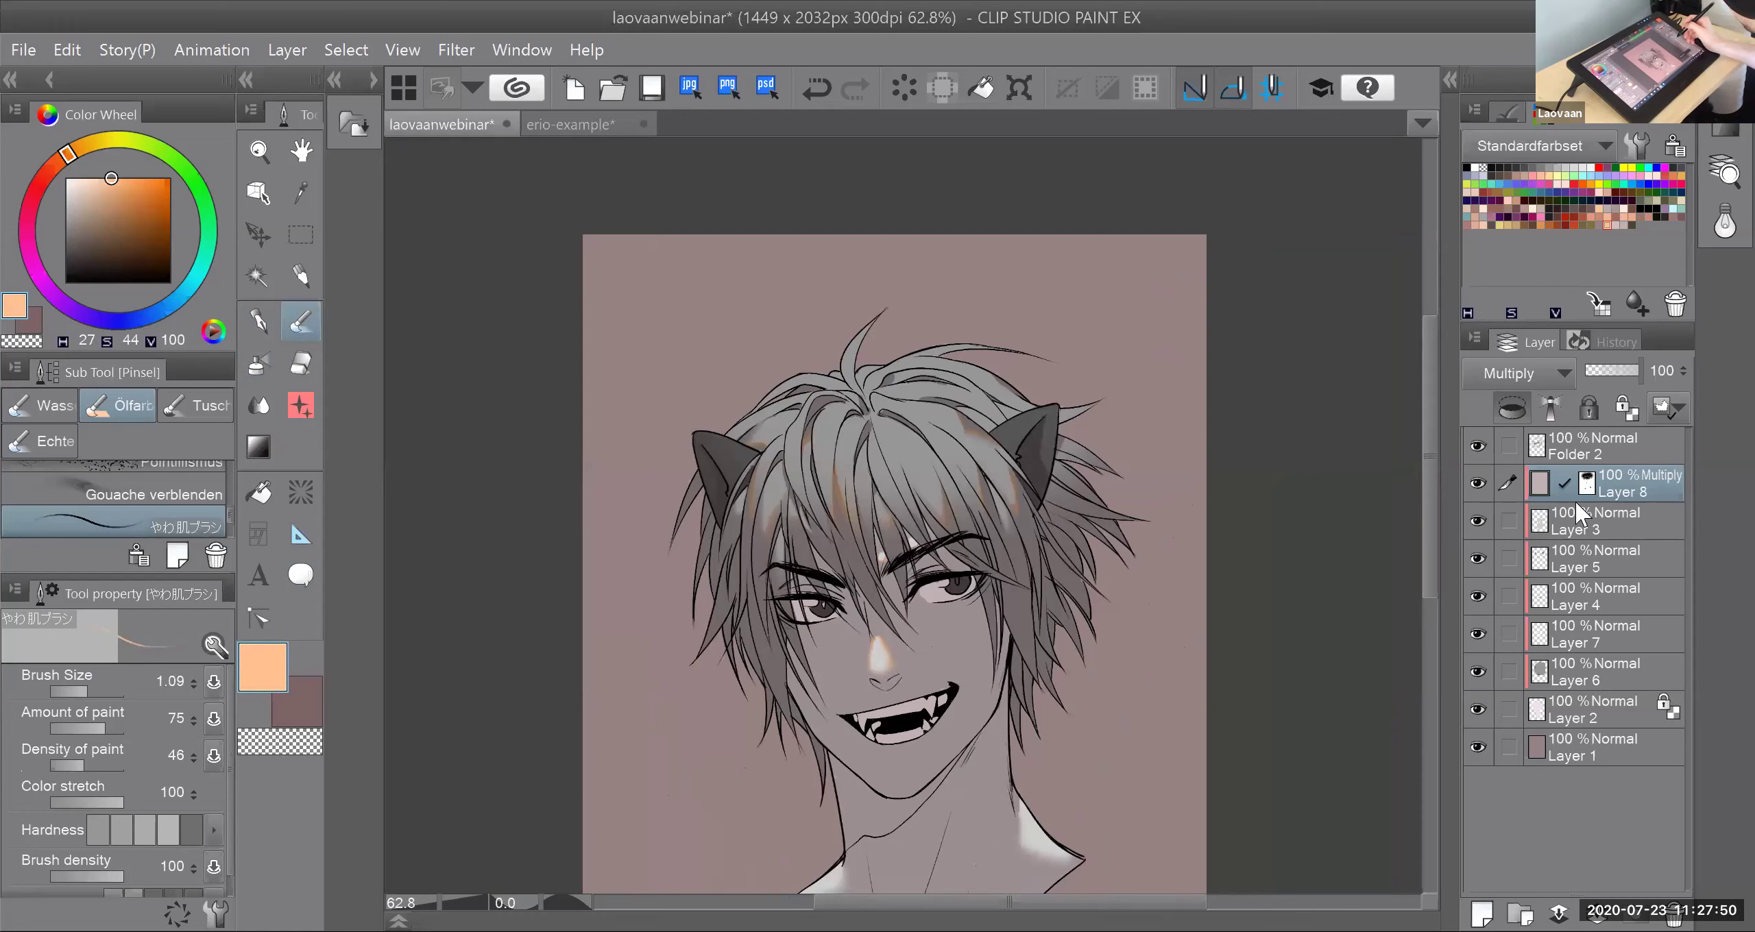
{"action": "right_click", "coordinate": [1586, 485]}
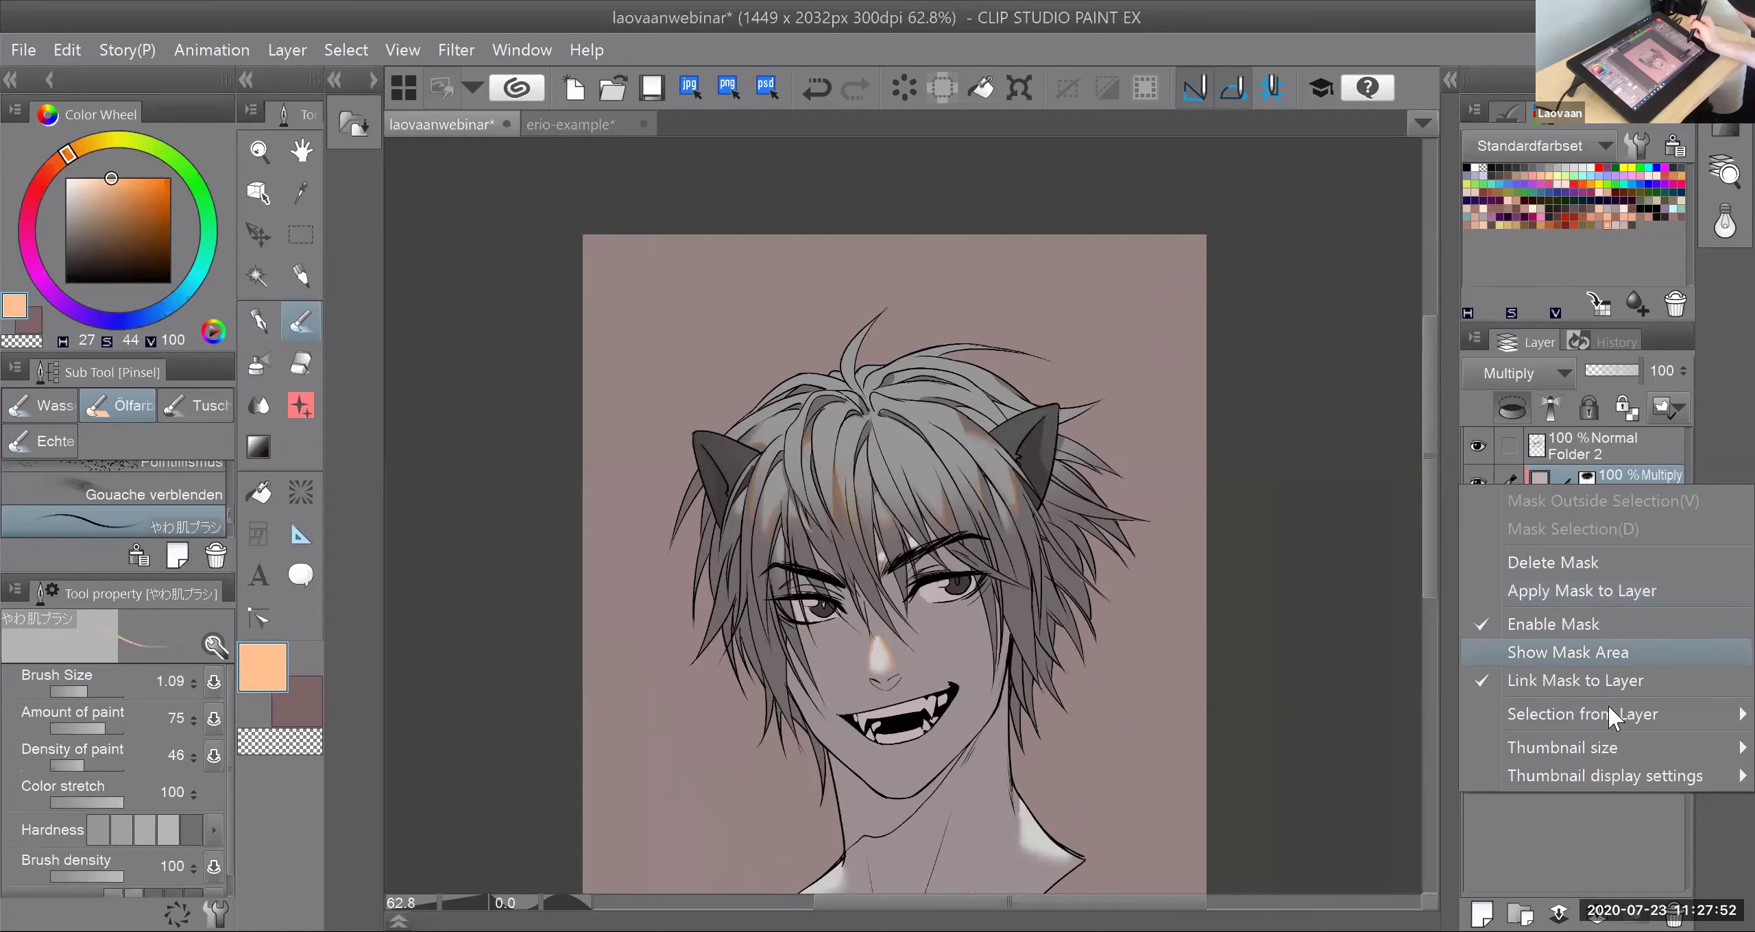
{"action": "mouse_move", "coordinate": [1609, 717]}
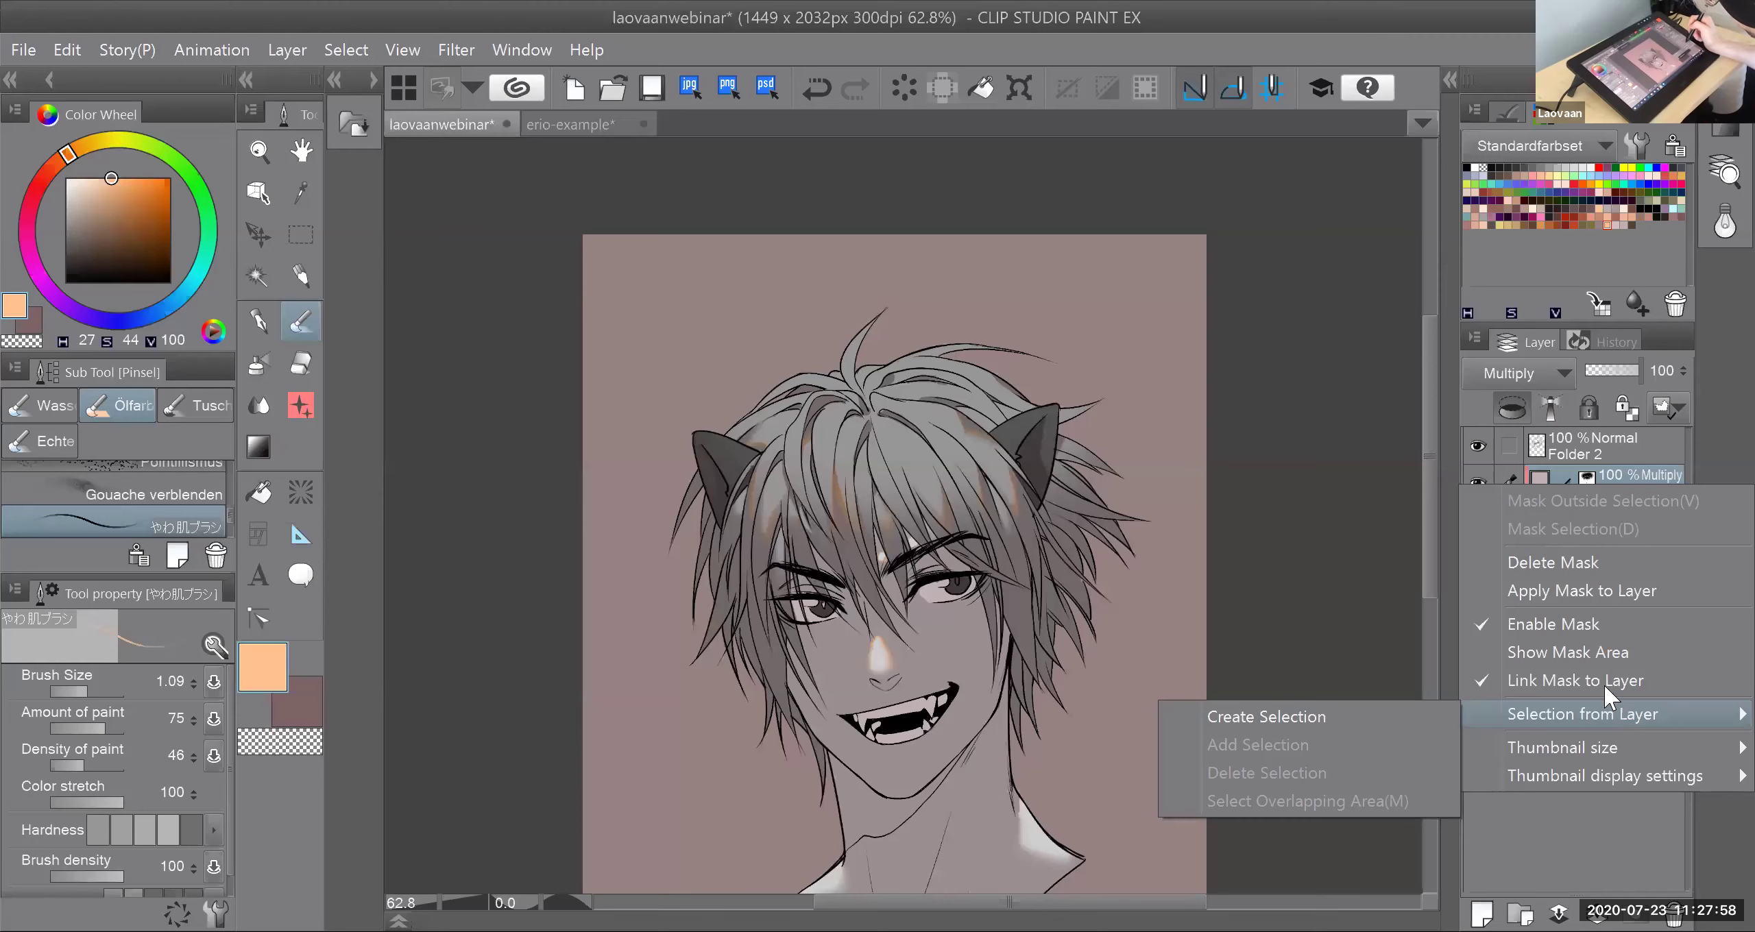
{"action": "left_click", "coordinate": [1587, 483]}
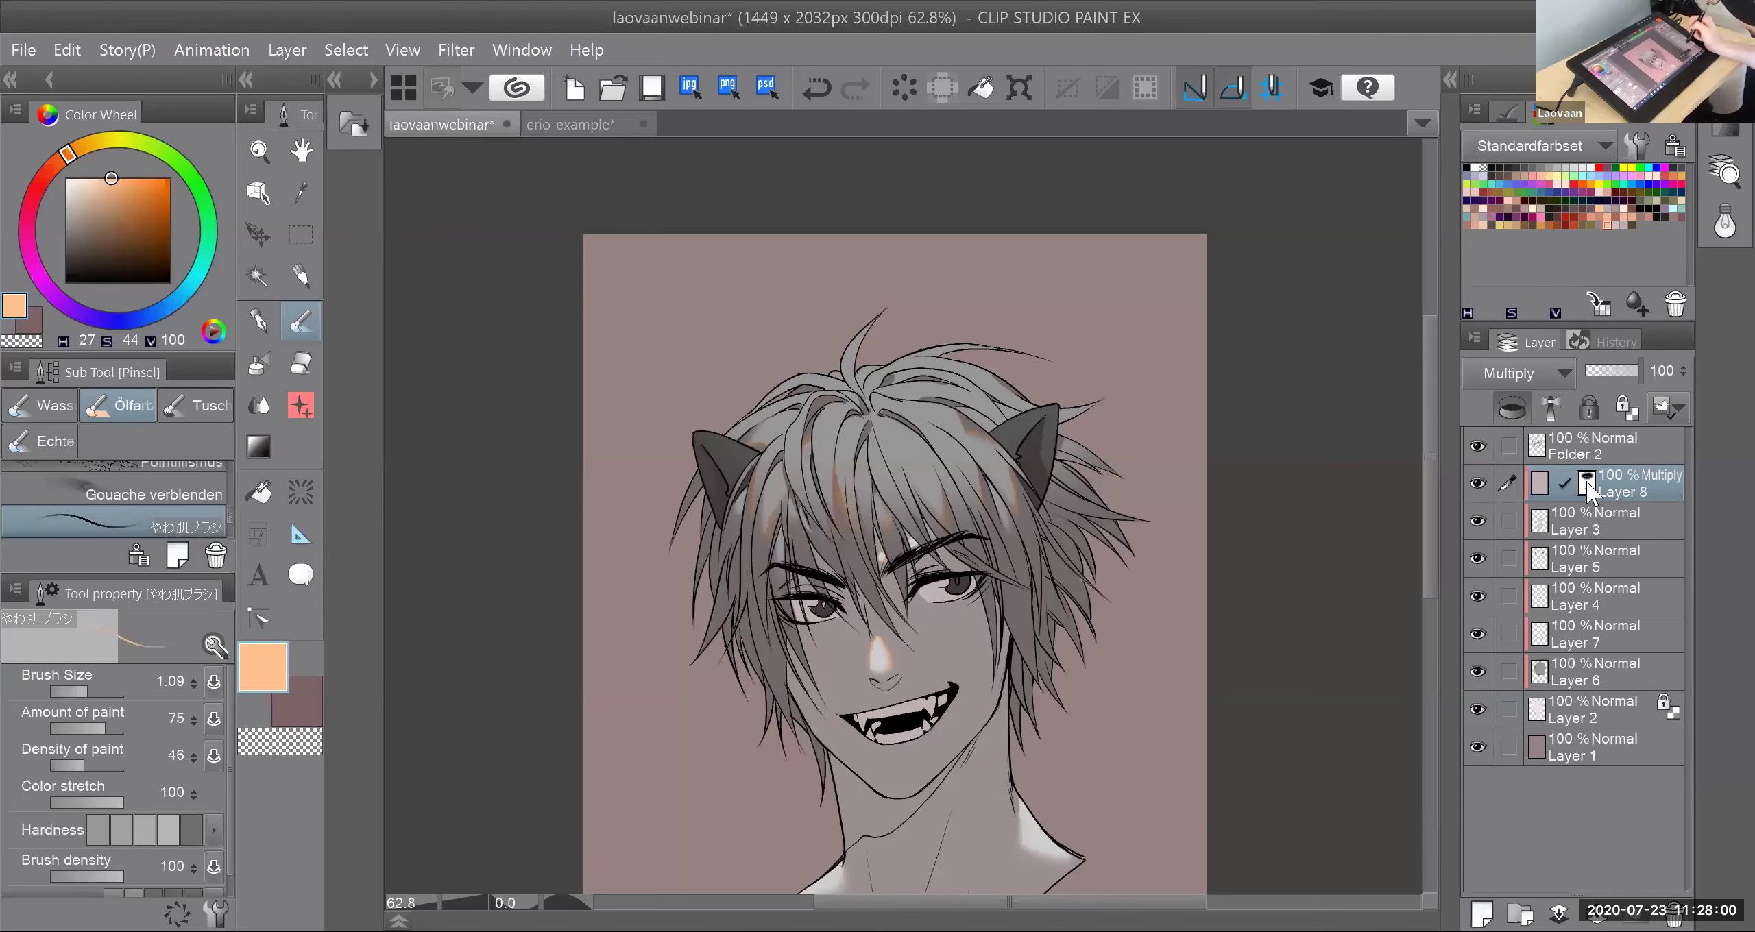
{"action": "right_click", "coordinate": [1588, 485]}
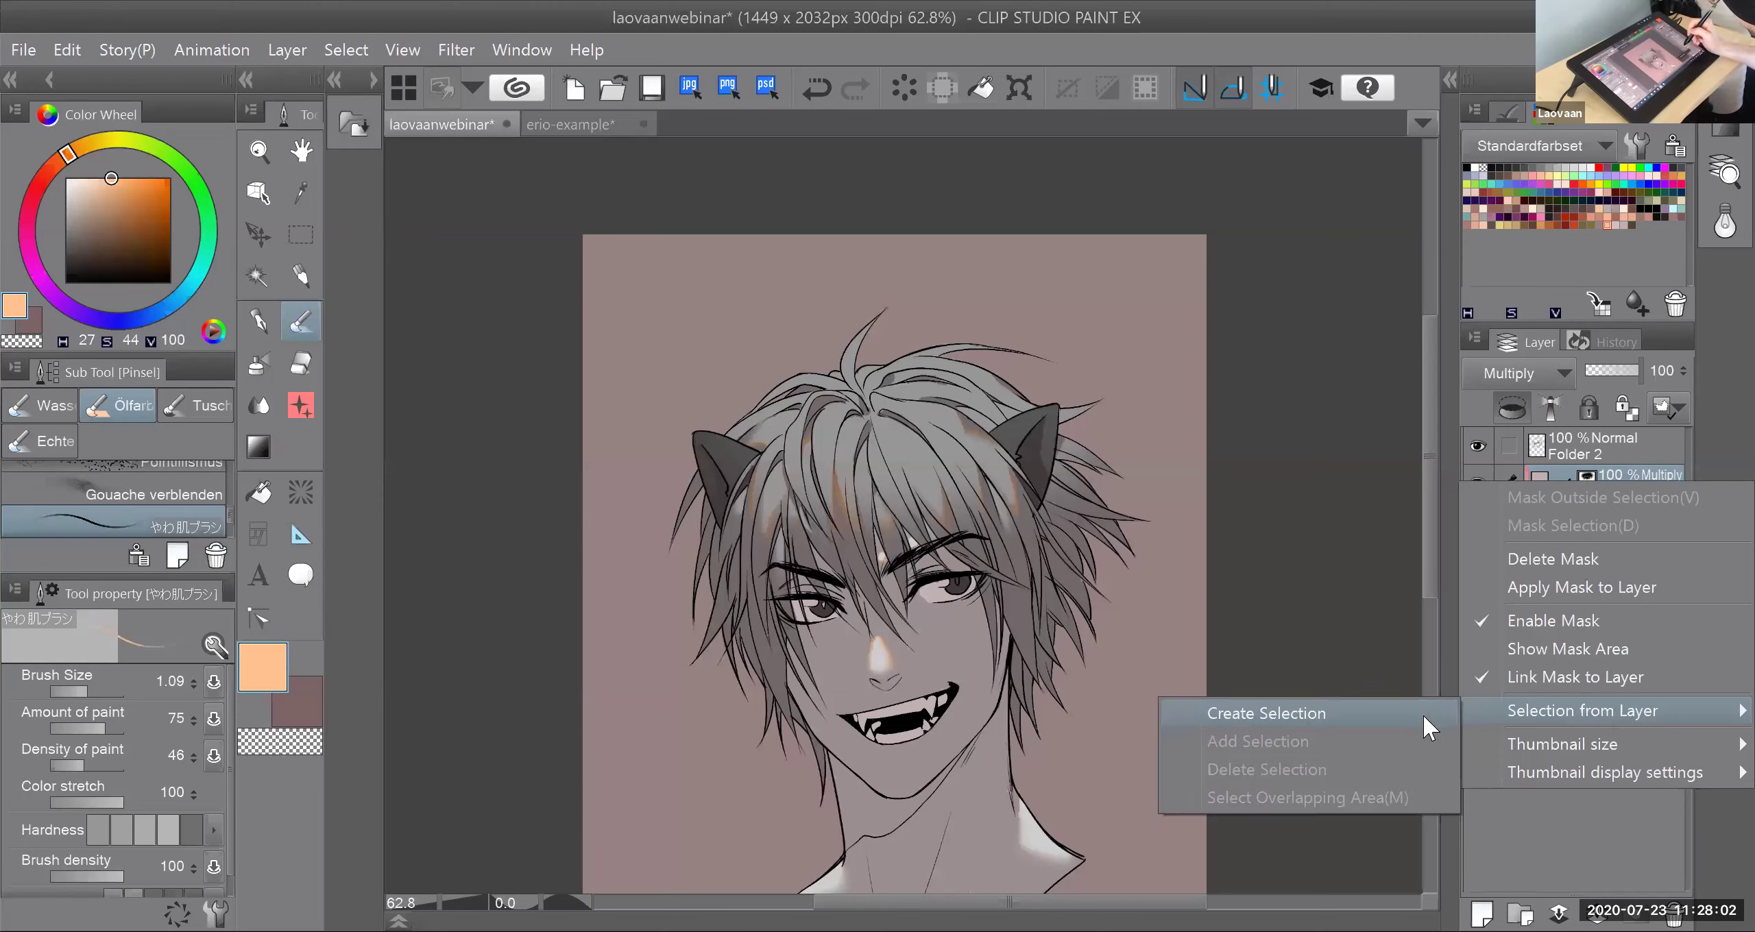
{"action": "left_click", "coordinate": [1424, 713]}
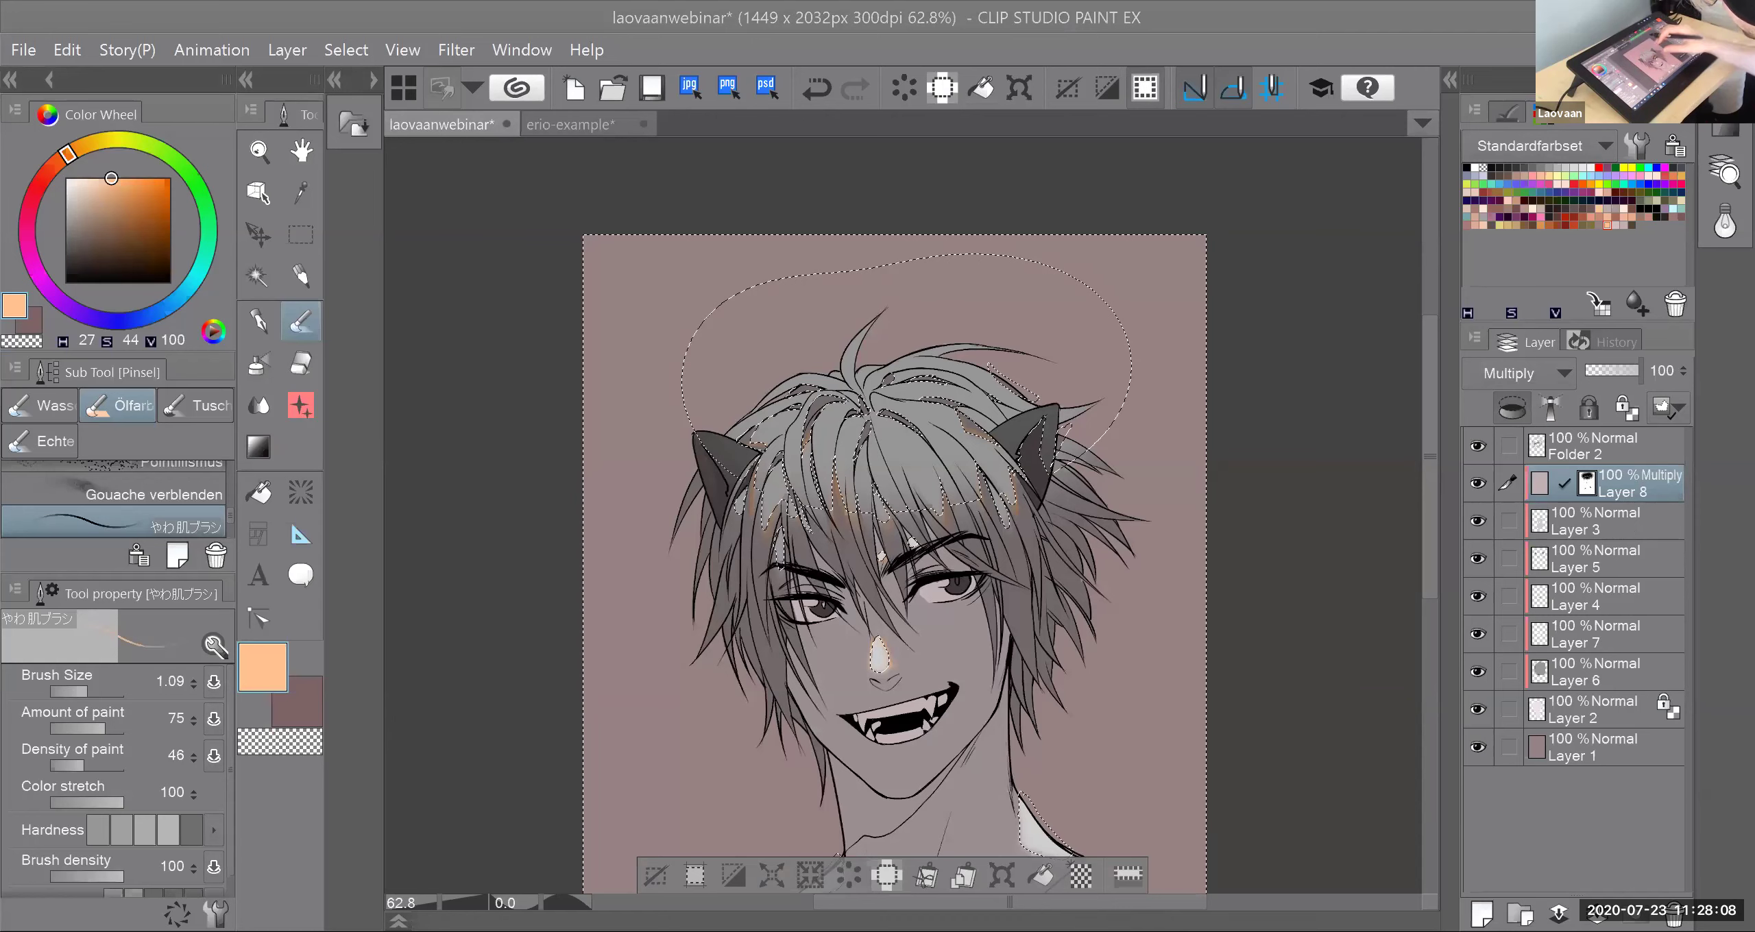
{"action": "key", "text": "ctrl+shift+i"}
{"action": "scroll", "coordinate": [513, 172], "scroll_direction": "up", "scroll_amount": 1}
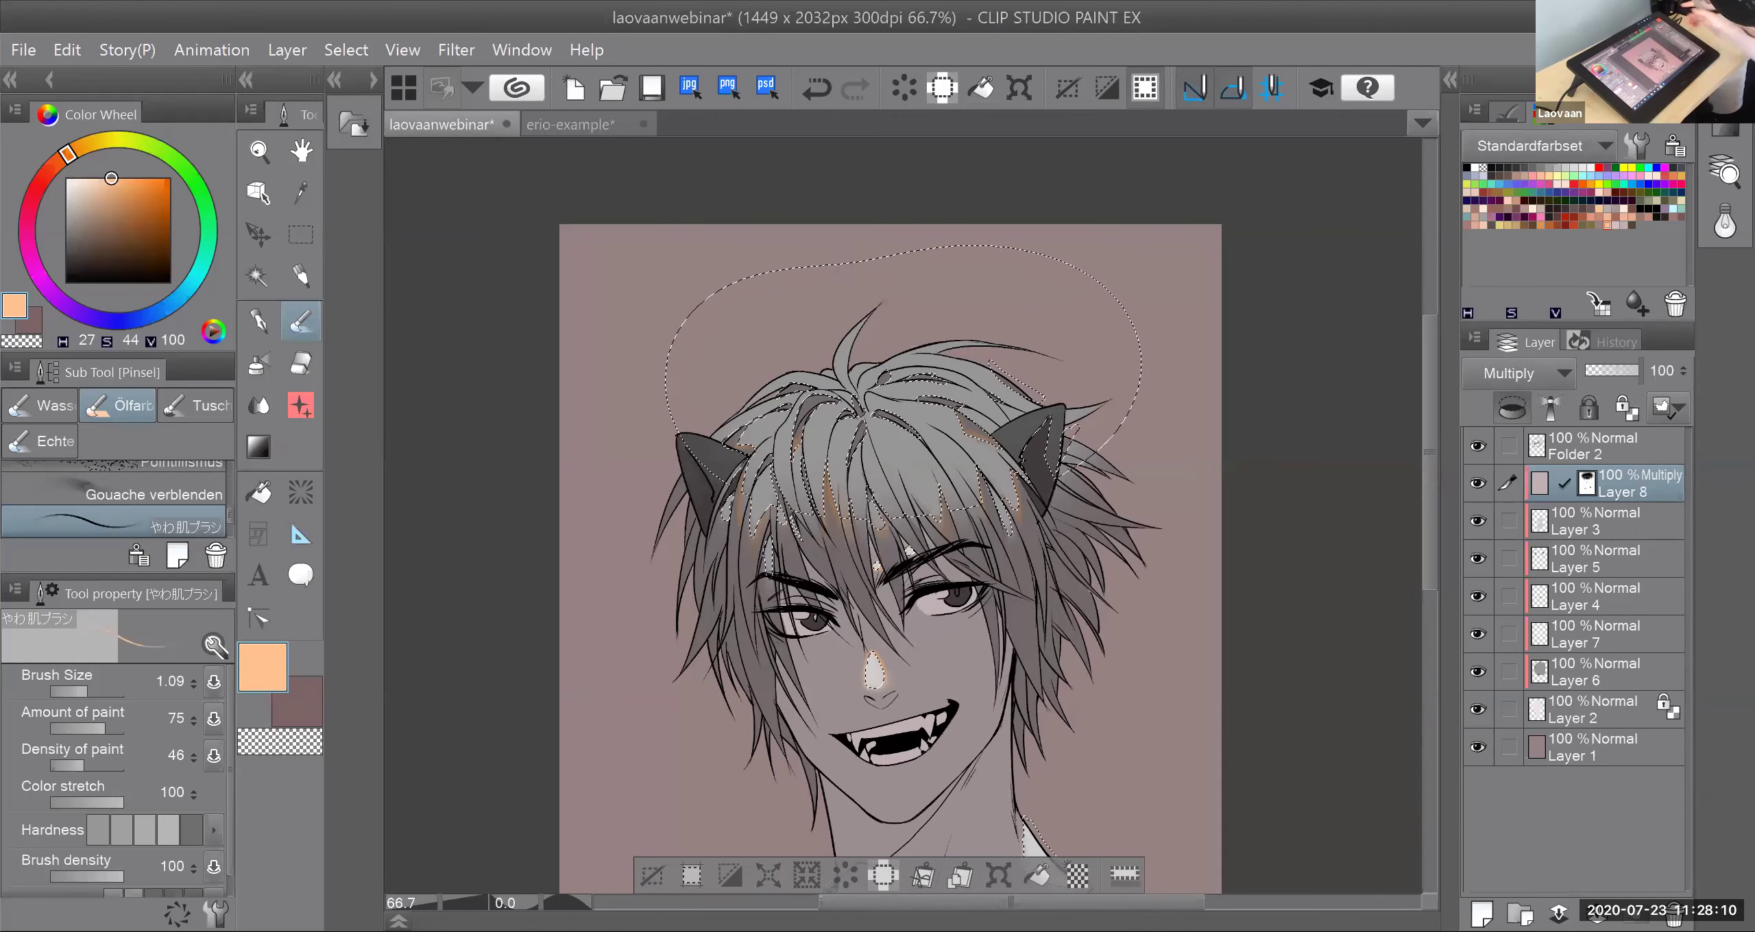
Step: Lock Layer 6's transparent pixels and airbrush white (H 27, S 1, V 100) over the selected hair highlights with Sanft at size 33
{"action": "left_click", "coordinate": [1622, 674]}
{"action": "left_click", "coordinate": [1627, 410]}
{"action": "left_click", "coordinate": [259, 365]}
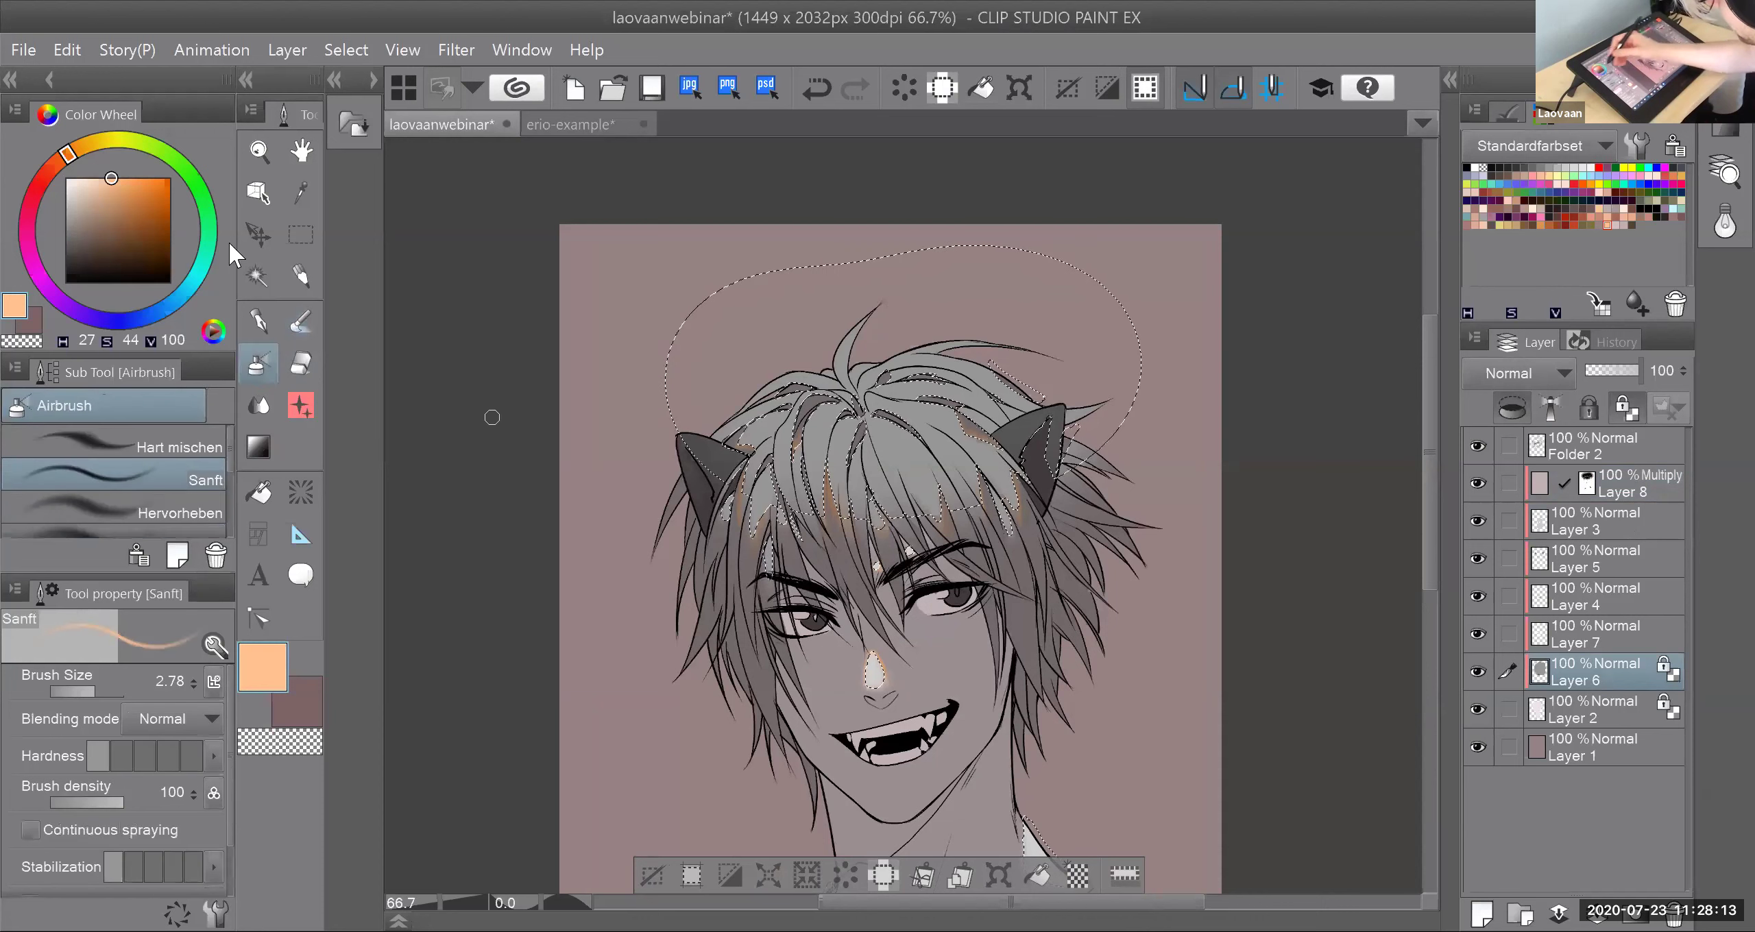
{"action": "left_click", "coordinate": [67, 178]}
{"action": "left_click_drag", "start_coordinate": [103, 688], "coordinate": [115, 687]}
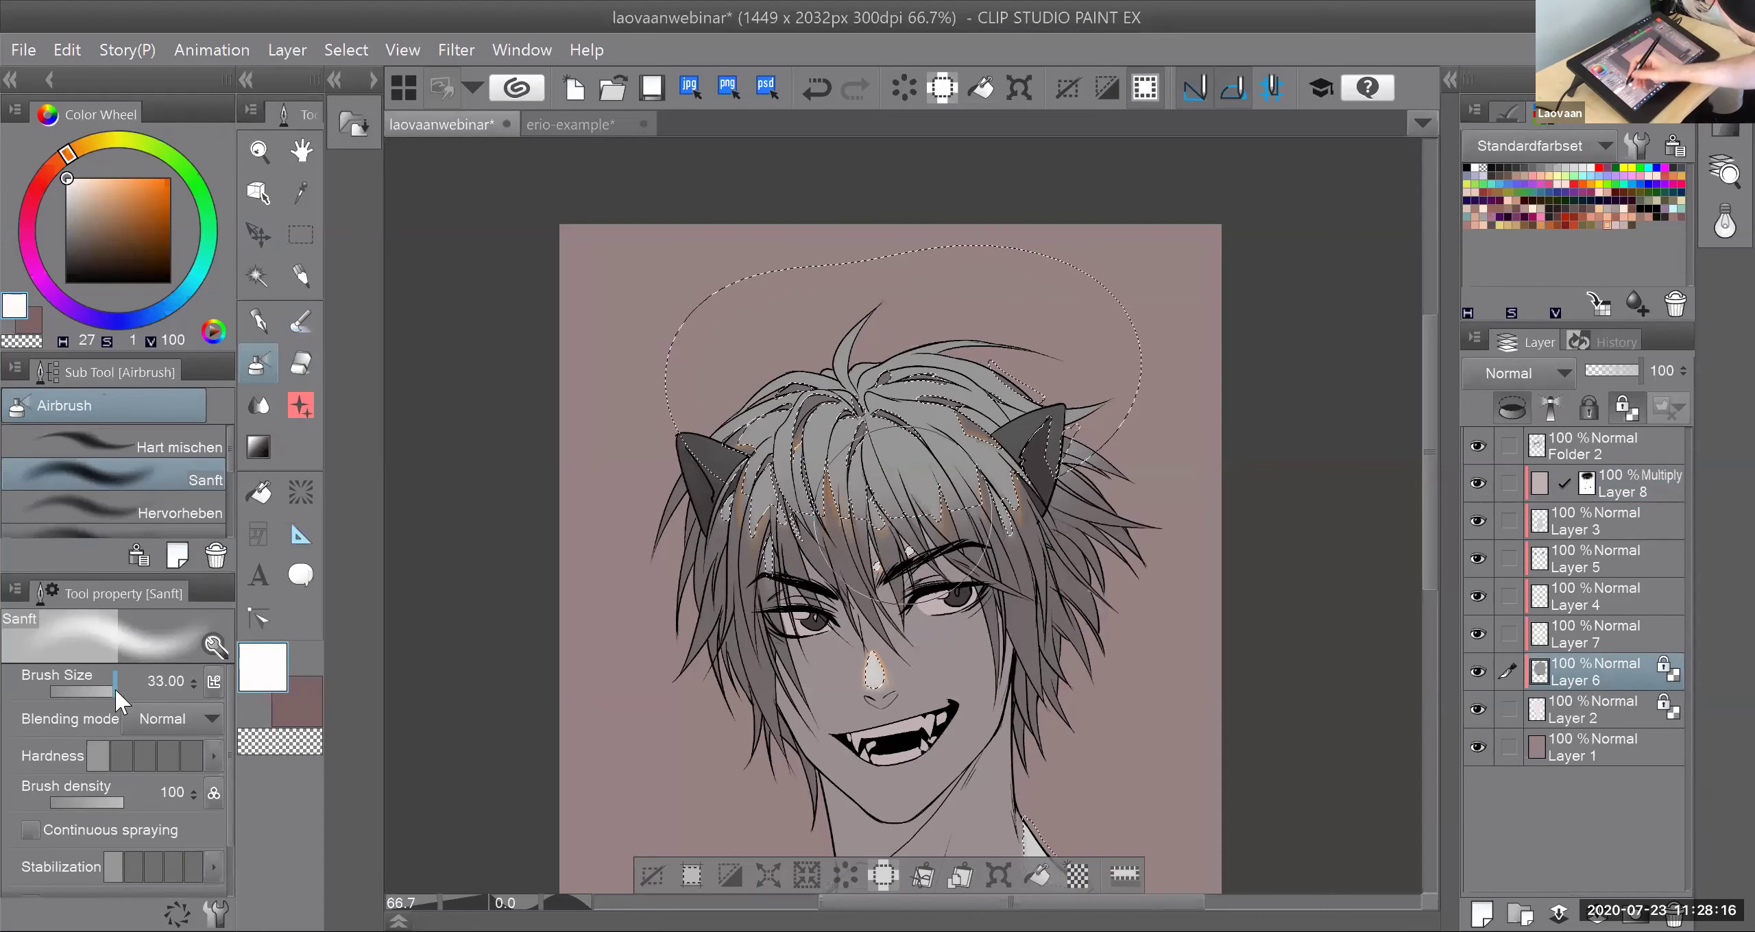
{"action": "mouse_move", "coordinate": [1041, 562]}
{"action": "left_mouse_down"}
{"action": "mouse_move", "coordinate": [744, 627]}
{"action": "mouse_move", "coordinate": [992, 551]}
{"action": "mouse_move", "coordinate": [789, 585]}
{"action": "mouse_move", "coordinate": [1057, 498]}
{"action": "mouse_move", "coordinate": [777, 578]}
{"action": "mouse_move", "coordinate": [900, 580]}
{"action": "mouse_move", "coordinate": [1059, 482]}
{"action": "left_mouse_up"}
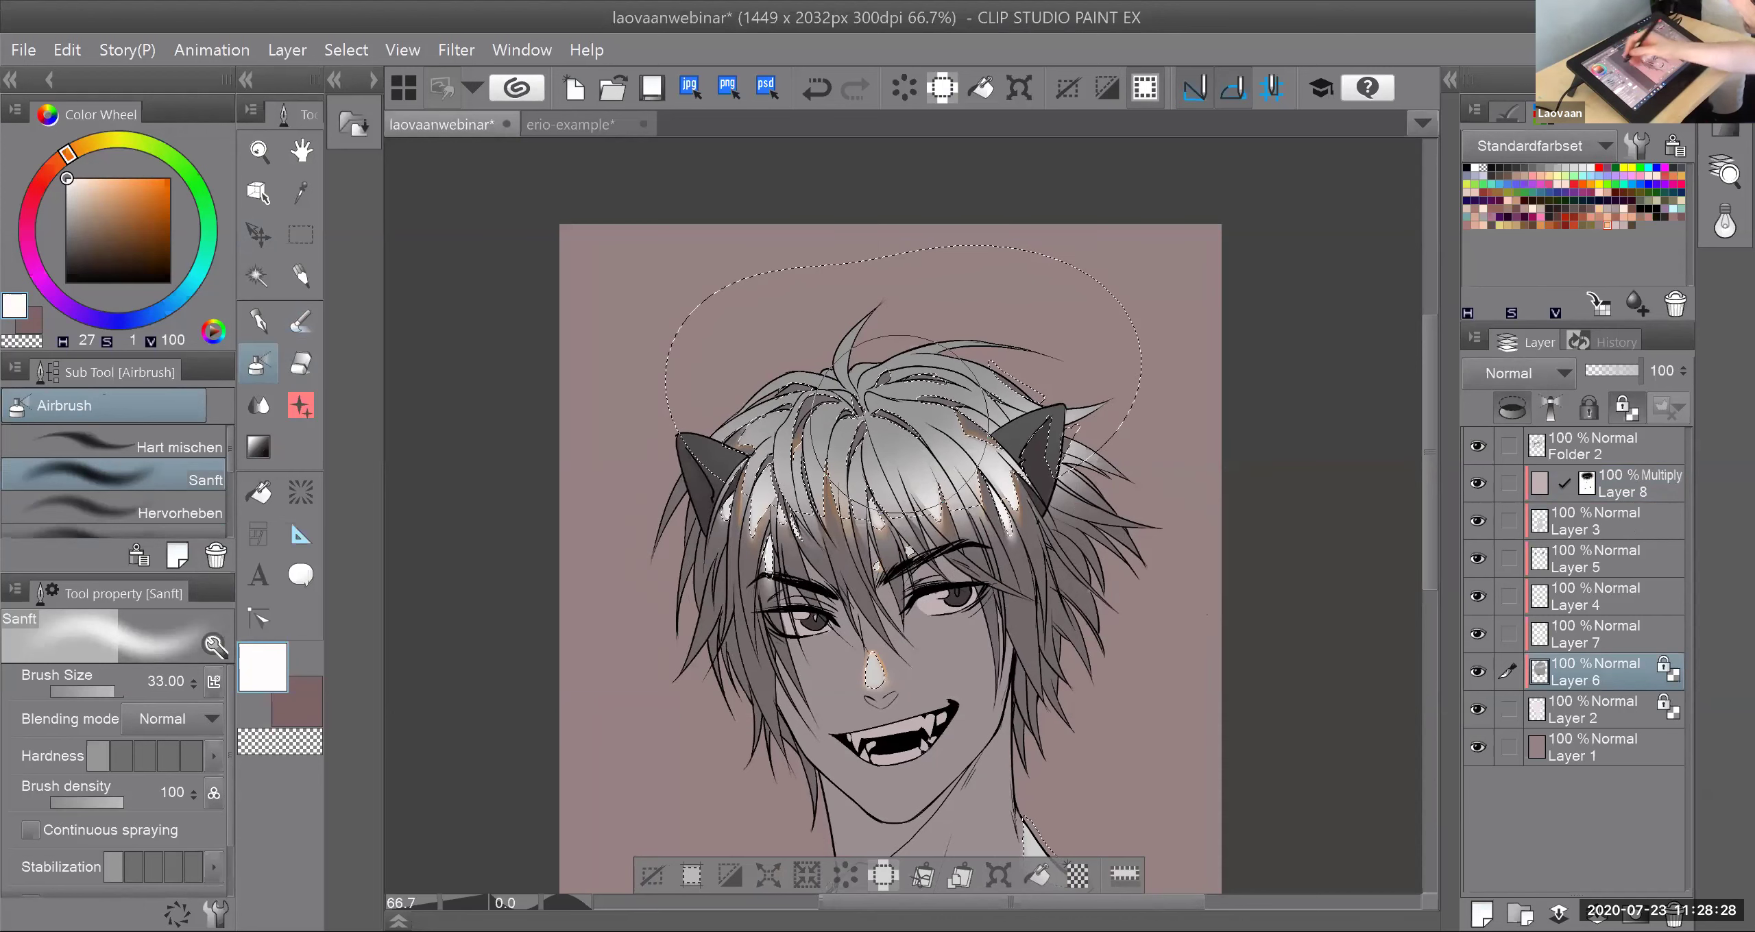
Step: Try blending grays sampled from the hair into the white fringe highlight with やわ肌ブラシ at size 4.64
{"action": "key", "text": "b"}
{"action": "left_click", "coordinate": [898, 425], "text": "alt"}
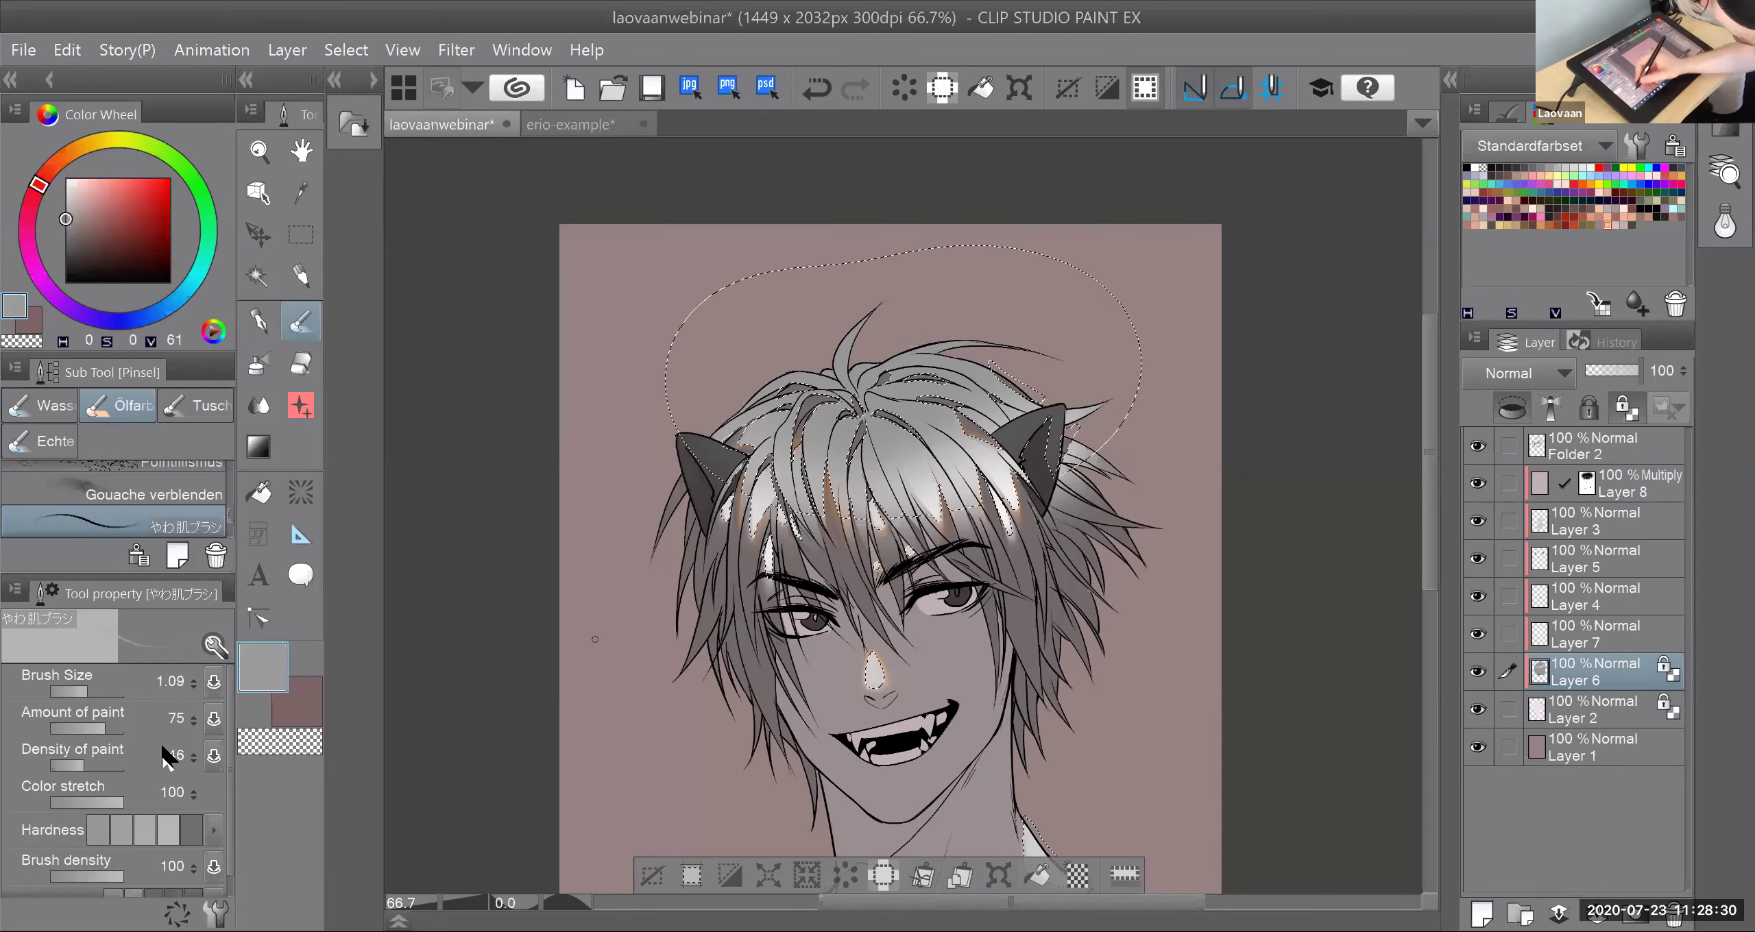
{"action": "left_click", "coordinate": [98, 690]}
{"action": "left_click_drag", "start_coordinate": [96, 687], "coordinate": [100, 688]}
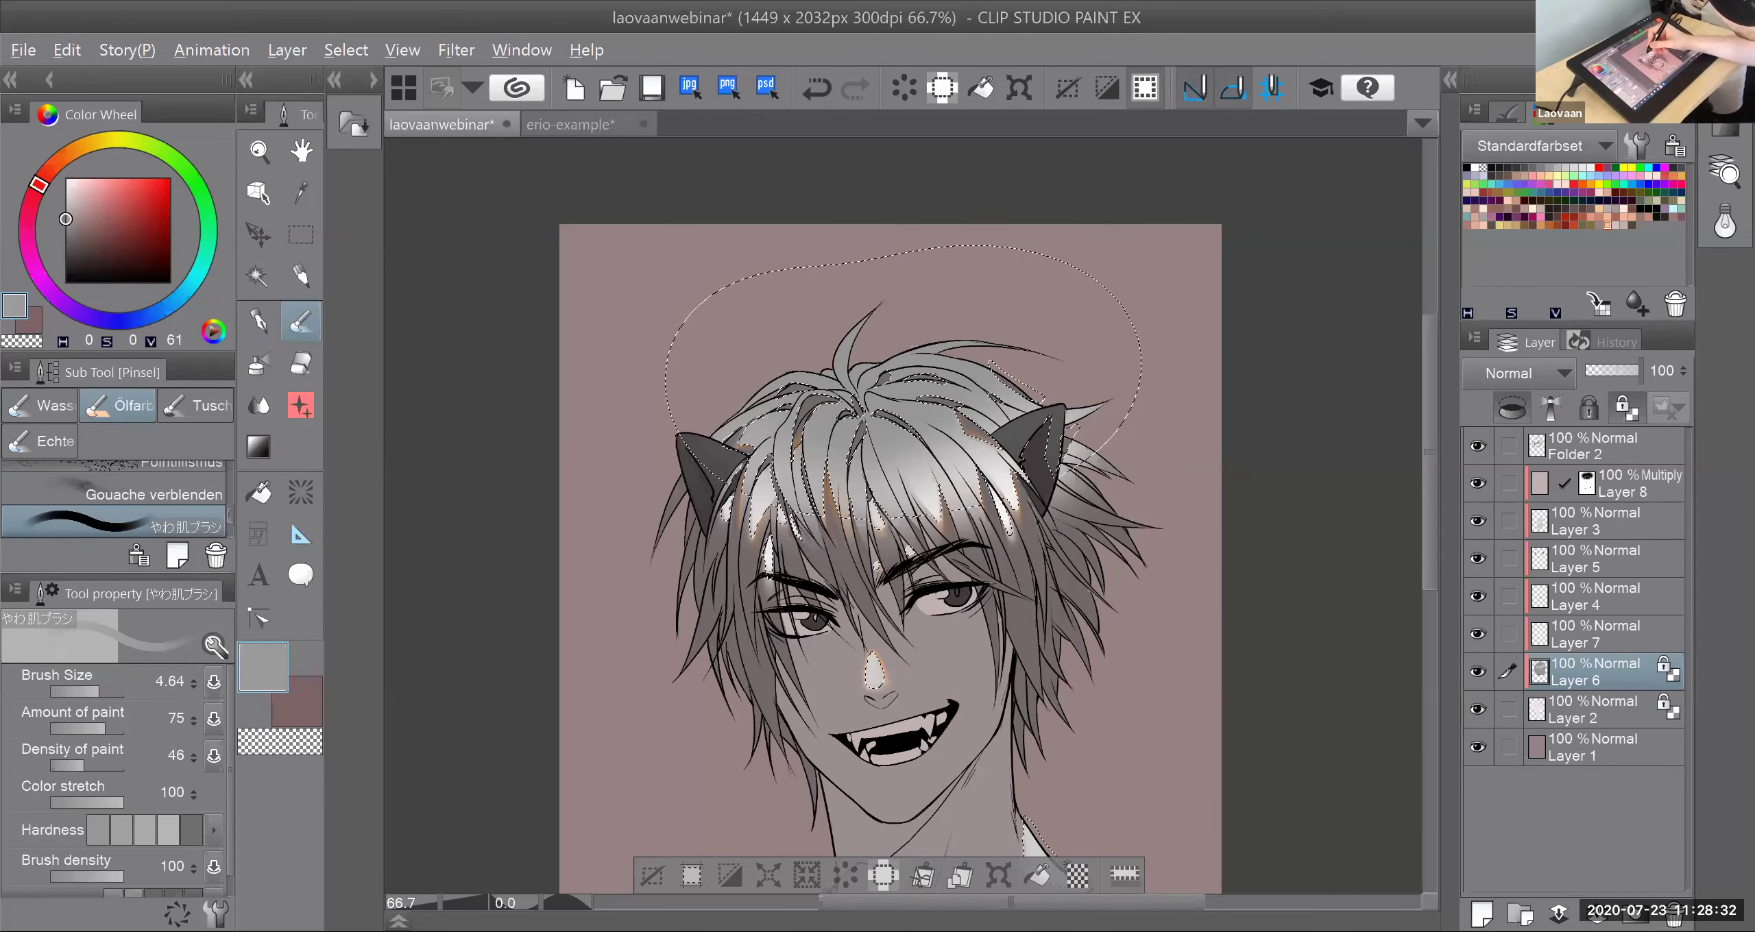
{"action": "left_click", "coordinate": [922, 515], "text": "alt"}
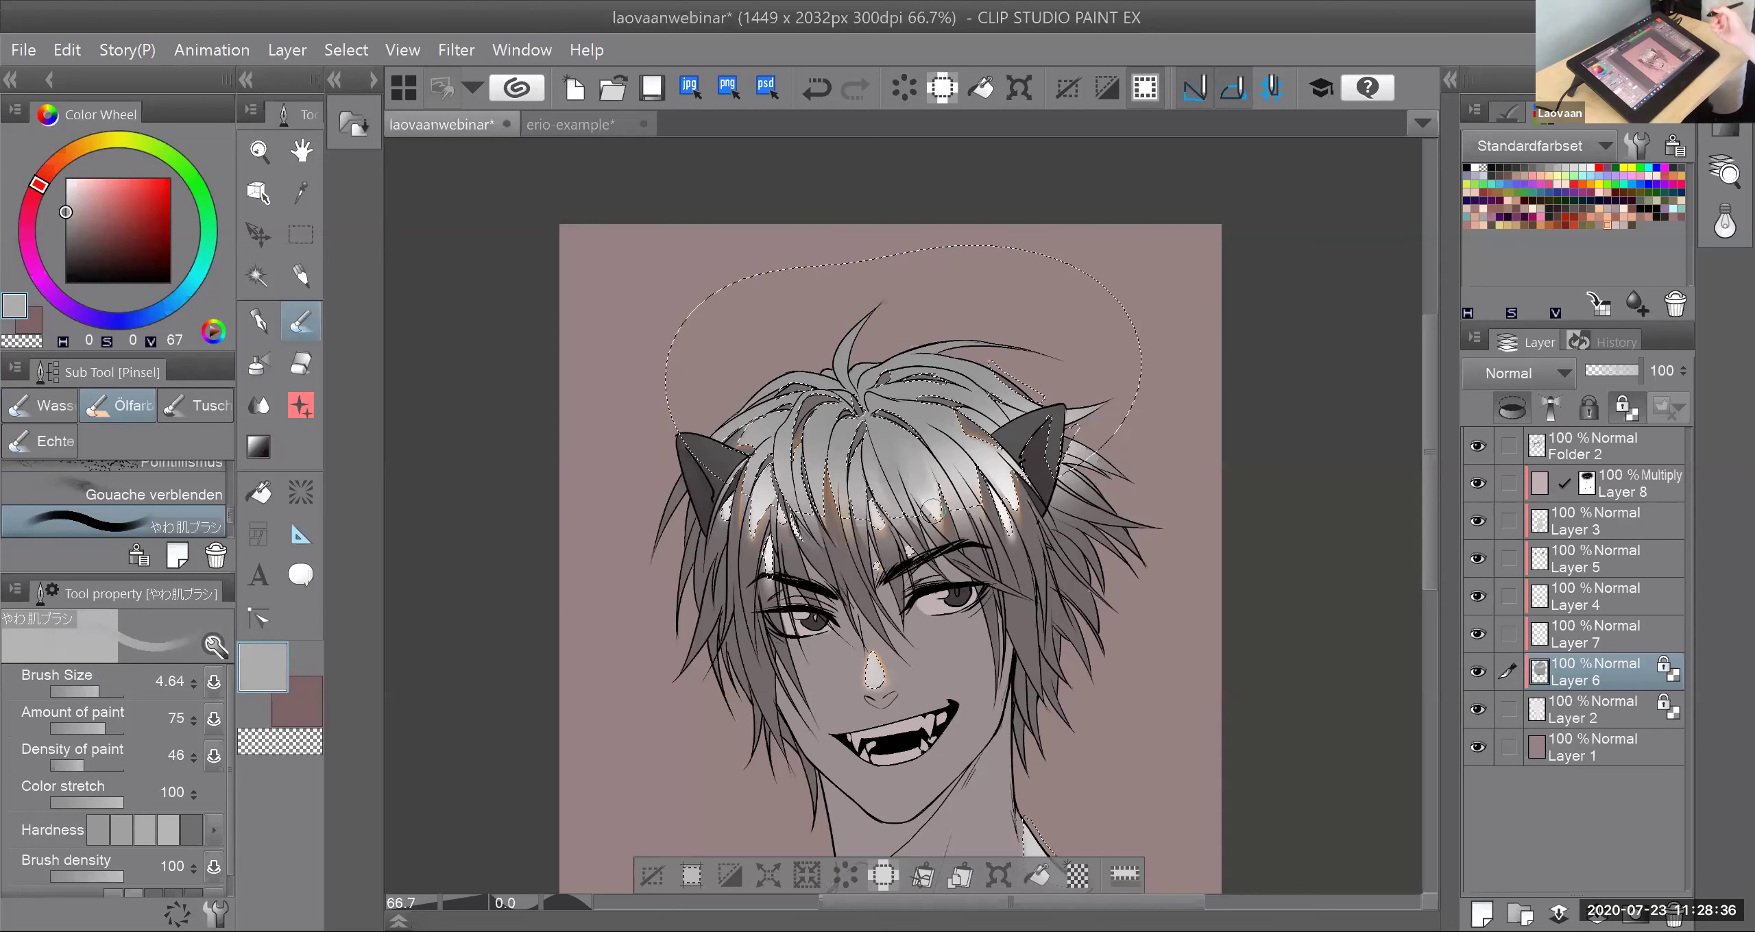
Step: Undo the white highlight painting on Layer 6 and clear the selection
{"action": "key", "text": "ctrl+z"}
{"action": "left_click", "coordinate": [301, 233]}
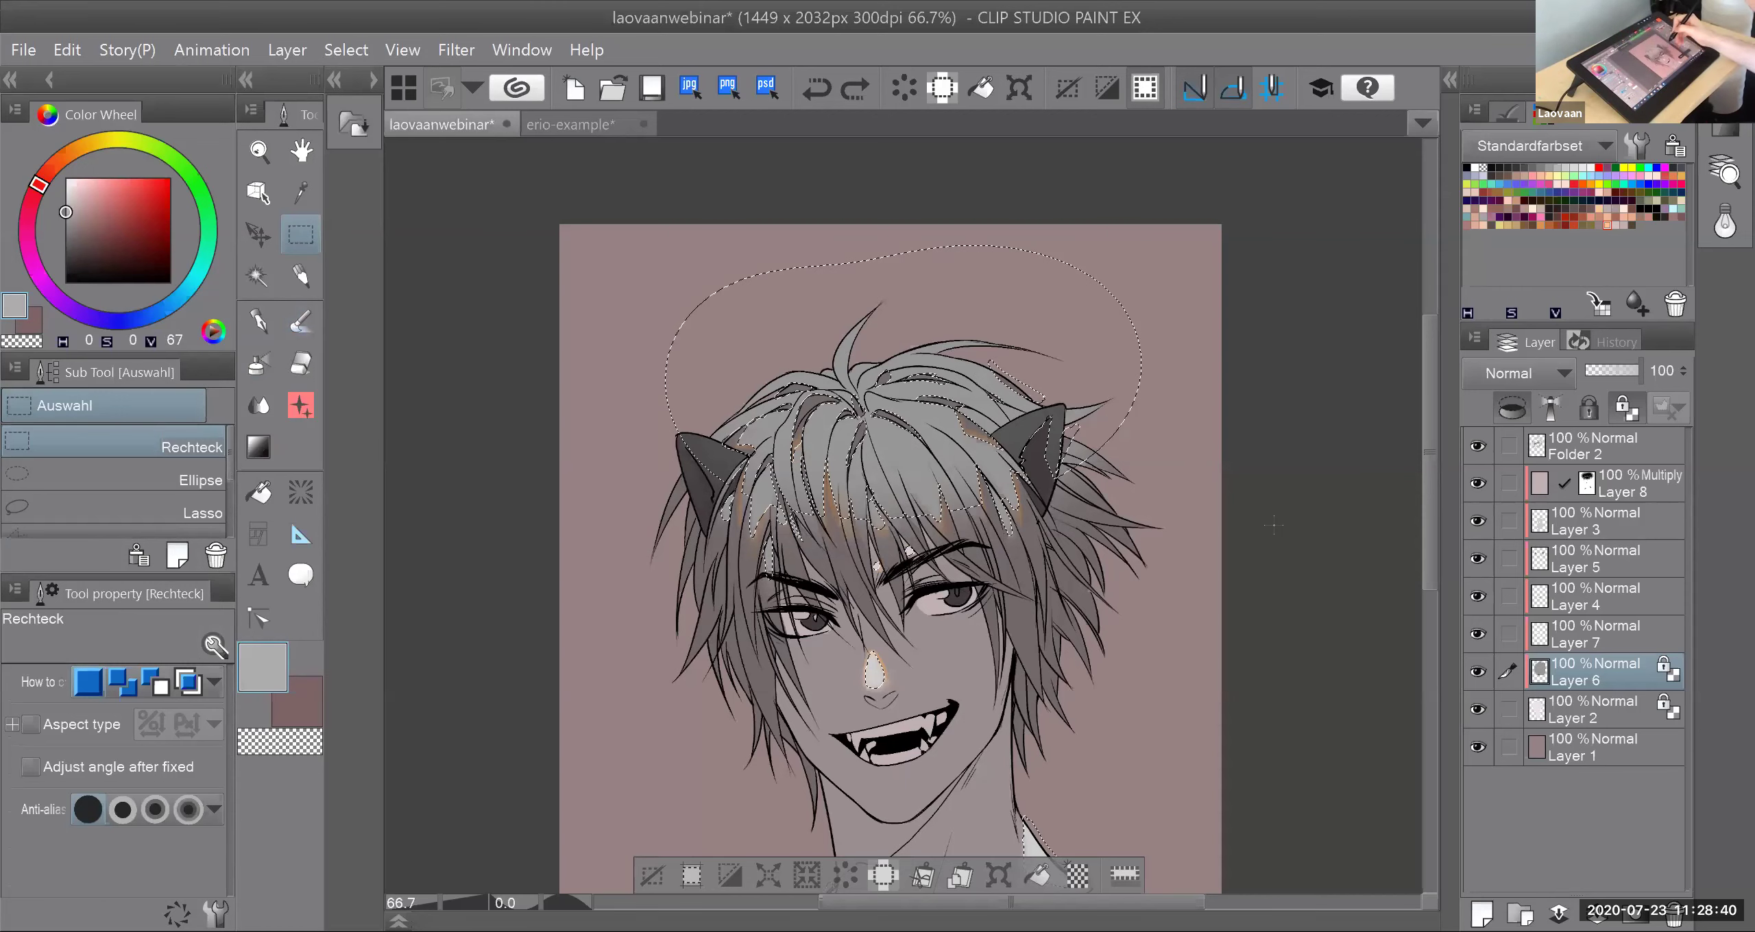
{"action": "left_click", "coordinate": [1129, 517]}
{"action": "left_click_drag", "start_coordinate": [1129, 517], "coordinate": [1275, 522]}
Step: Airbrush peach (H 27, S 44, V 100) along both shoulder highlights on Layer 8 using Sanft at size 5.99
{"action": "scroll", "coordinate": [1275, 522], "scroll_direction": "down", "scroll_amount": 2}
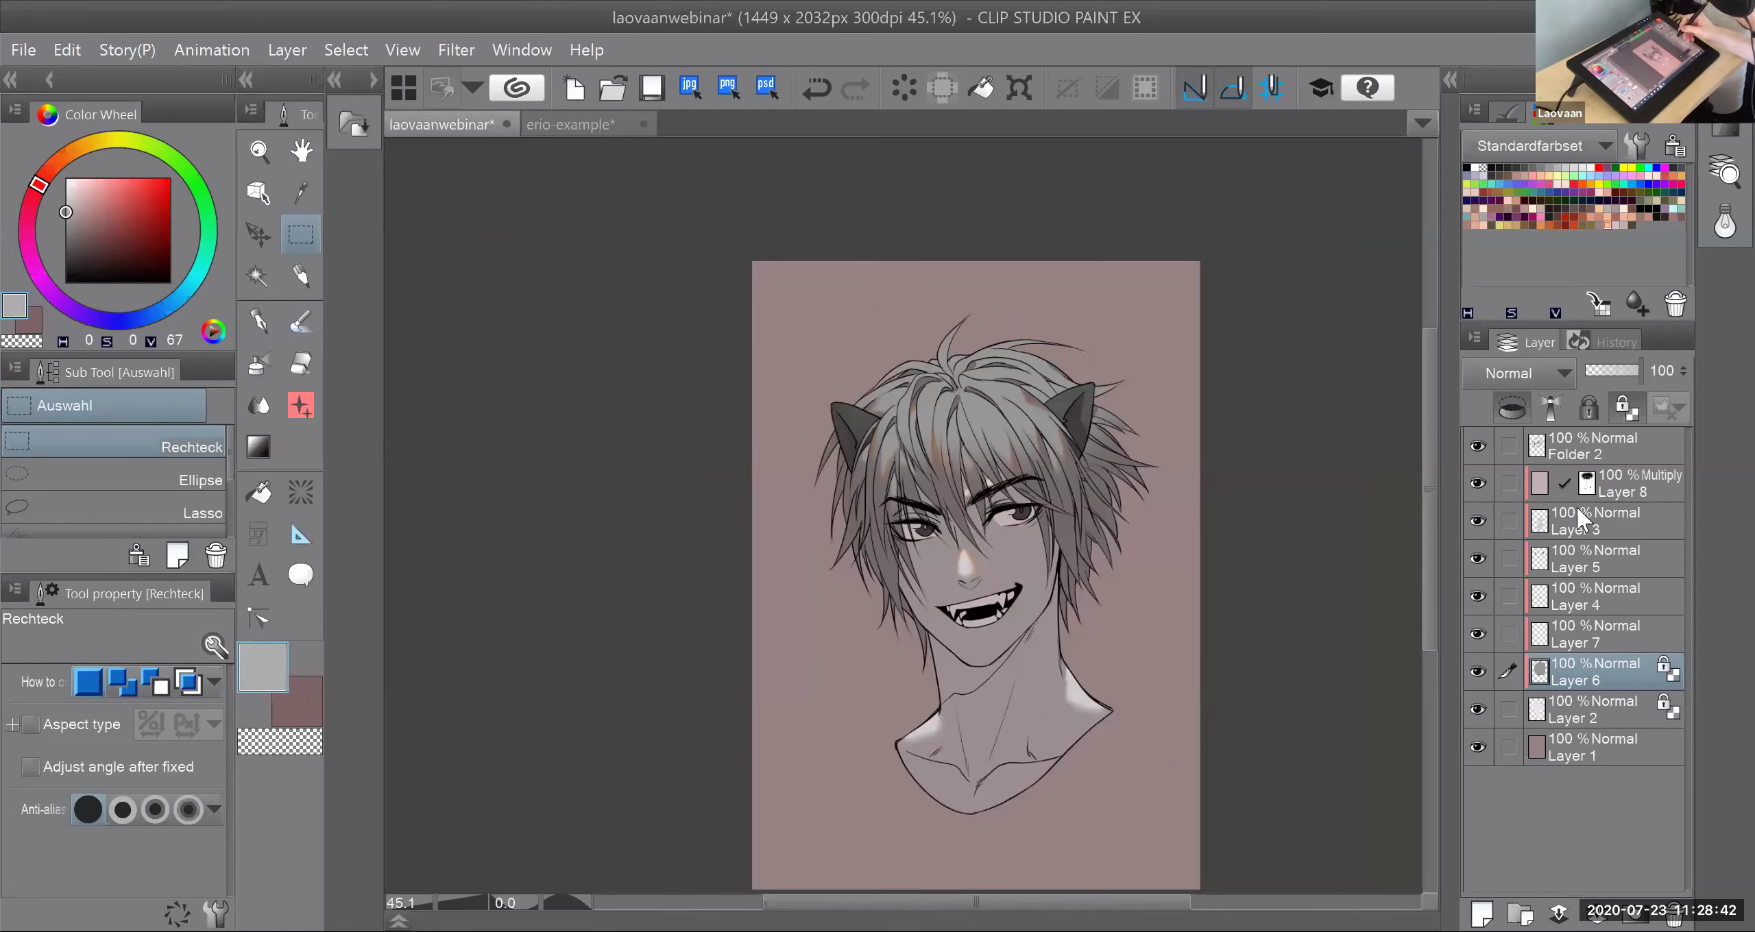
{"action": "left_click", "coordinate": [1546, 485]}
{"action": "key", "text": "b"}
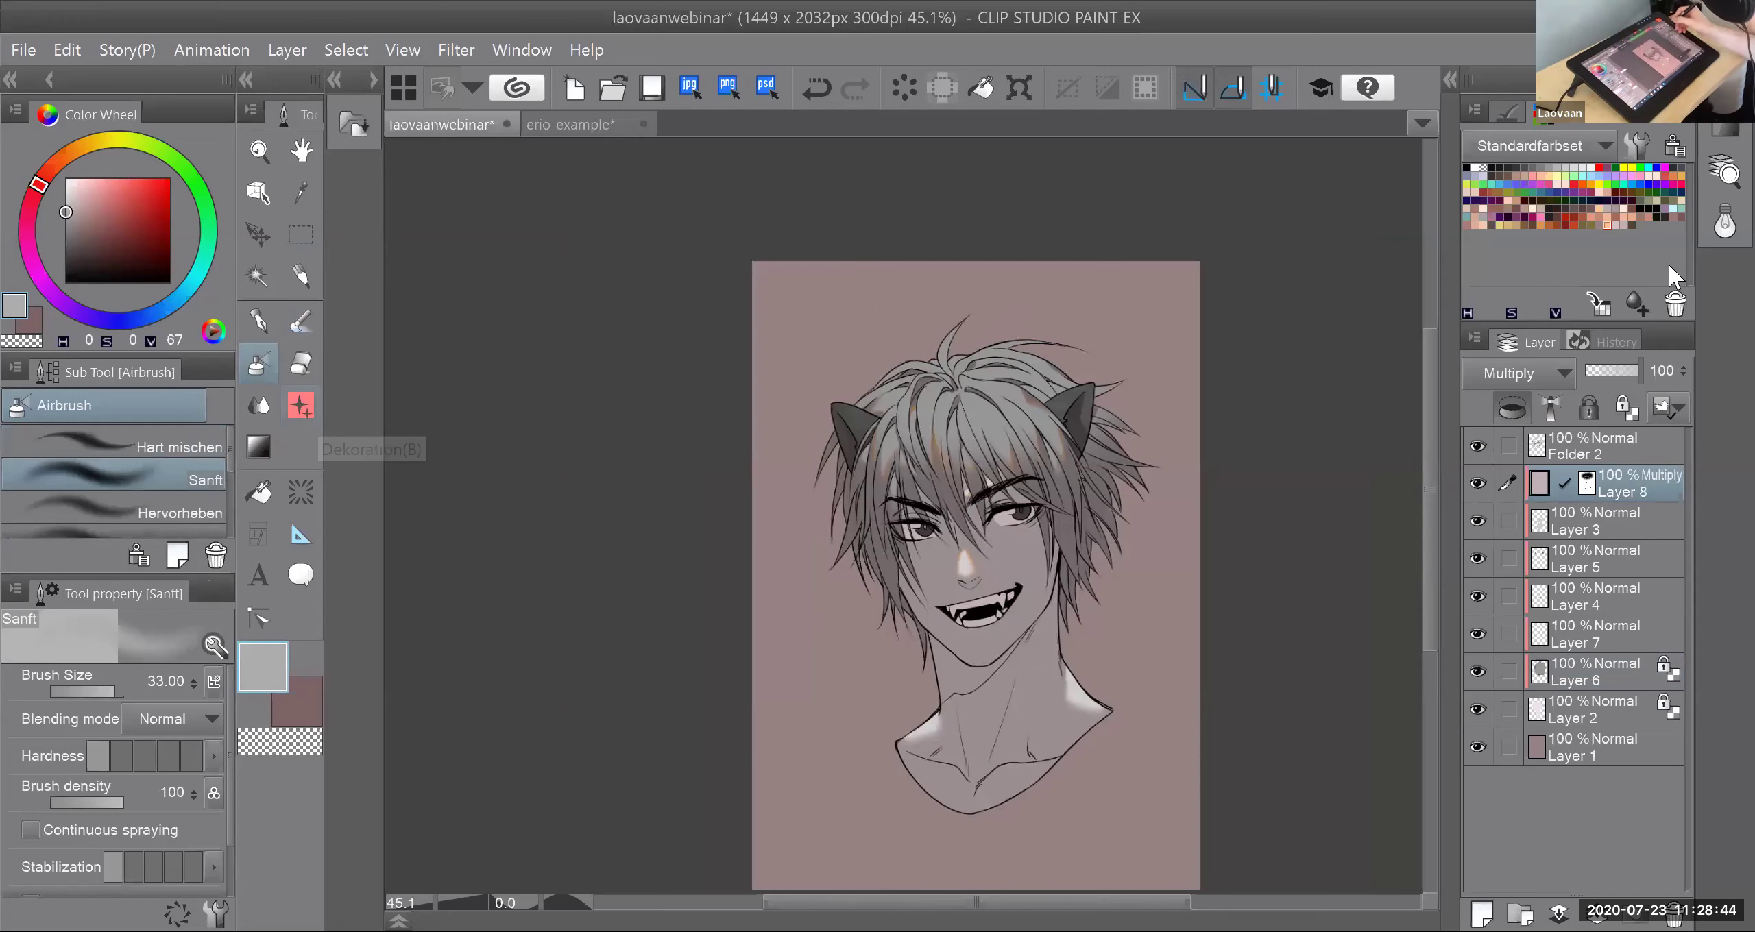
{"action": "left_click", "coordinate": [106, 689]}
{"action": "left_click", "coordinate": [101, 689]}
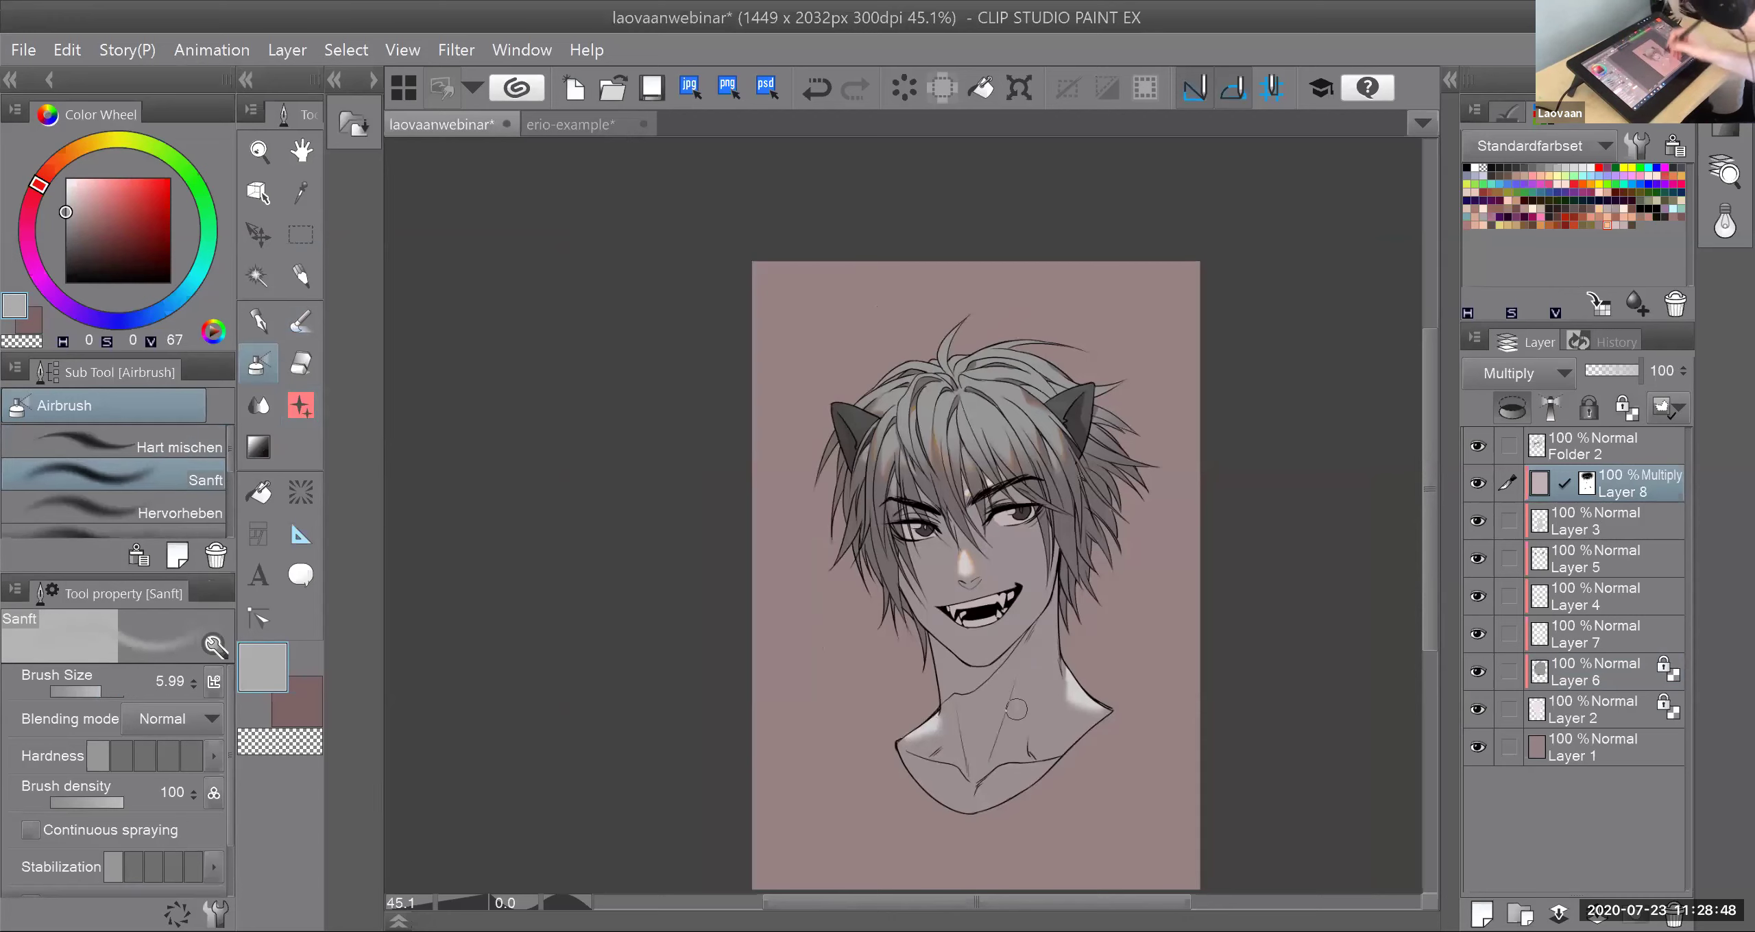
{"action": "left_click", "coordinate": [1607, 225]}
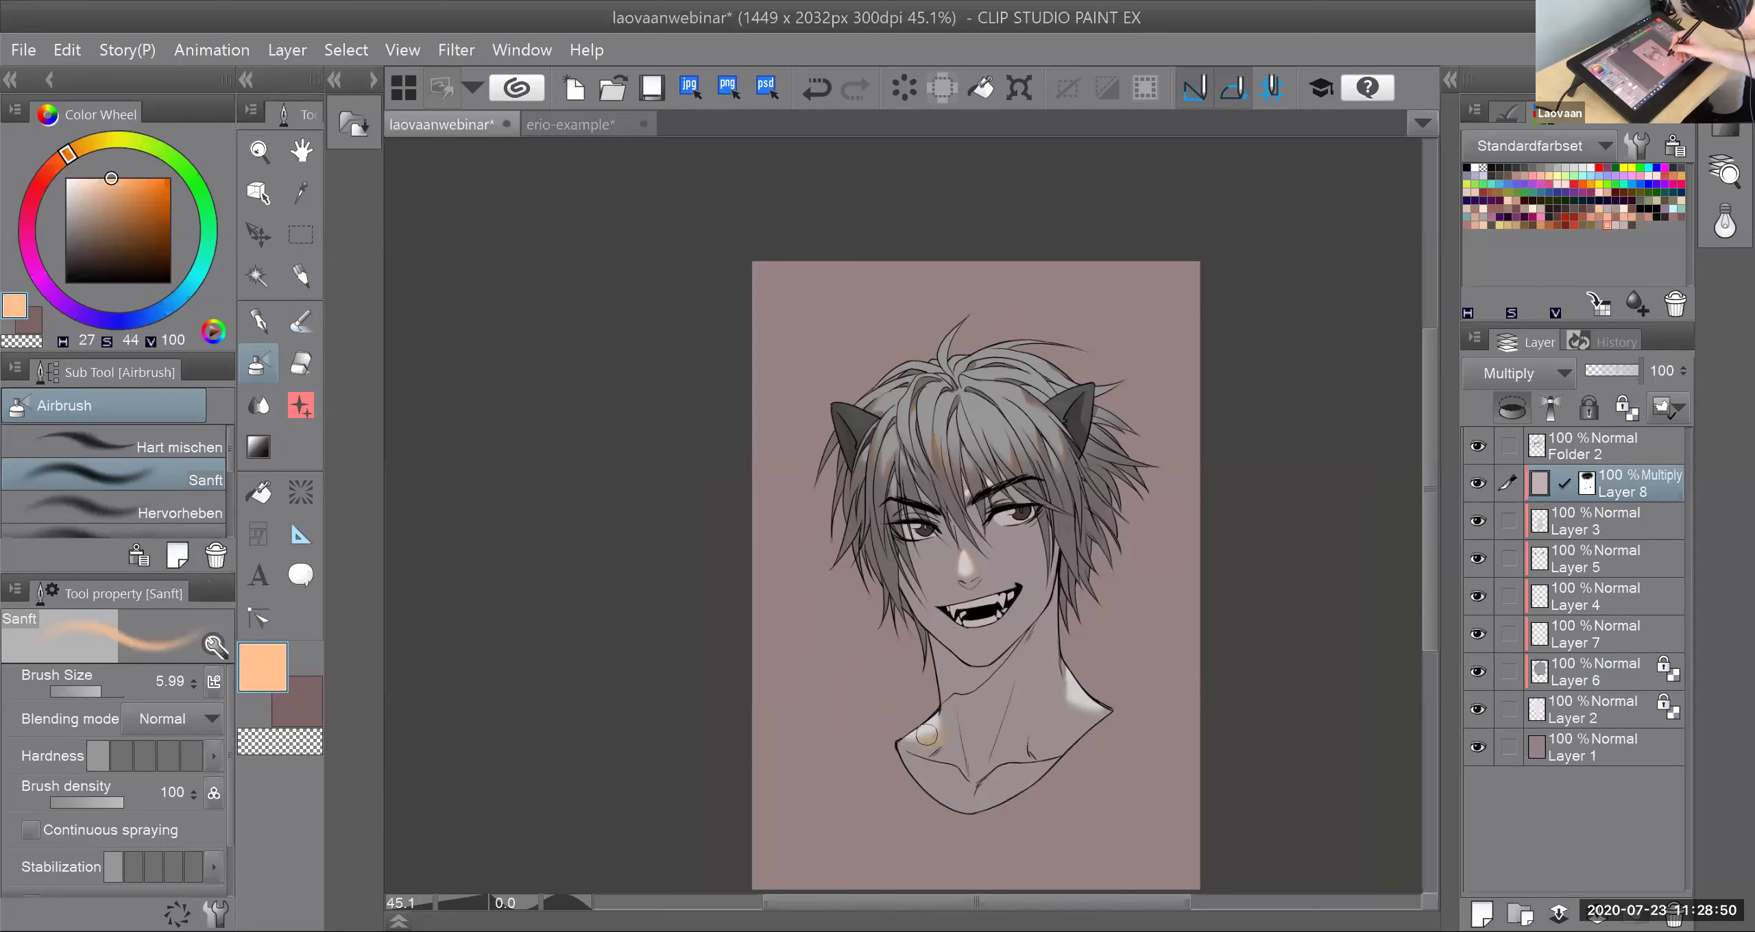
{"action": "left_click_drag", "start_coordinate": [1076, 700], "coordinate": [1078, 703]}
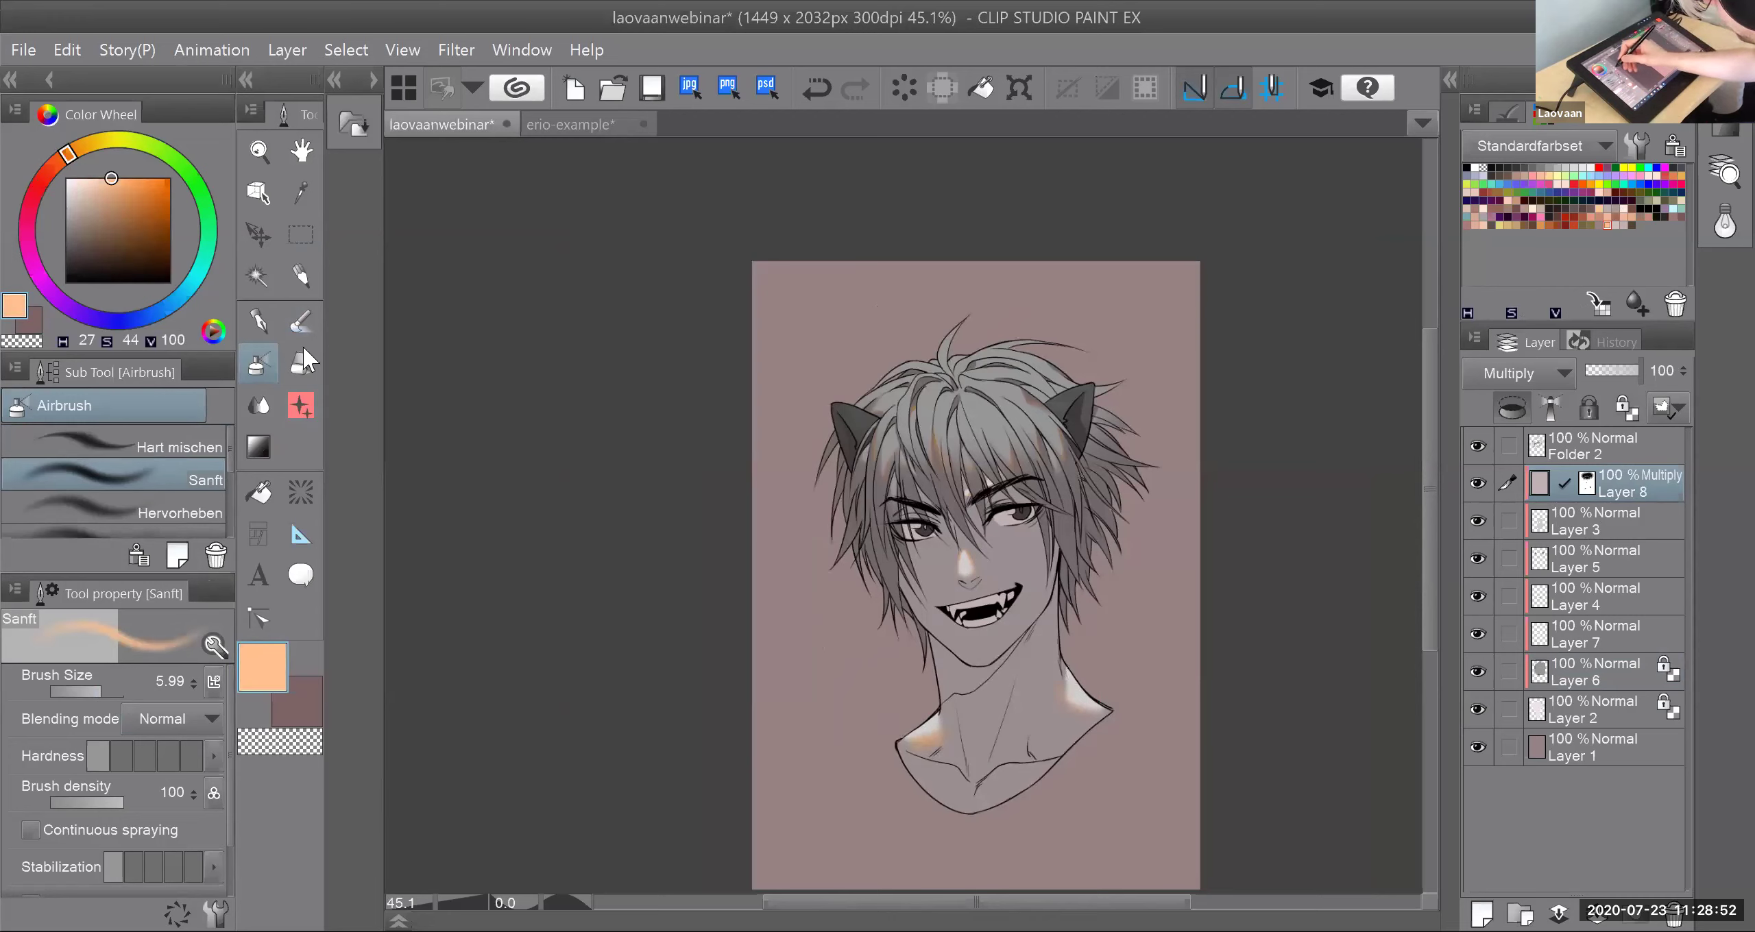
Step: Hide Layer 8 and add a new raster layer above it
{"action": "key", "text": "b"}
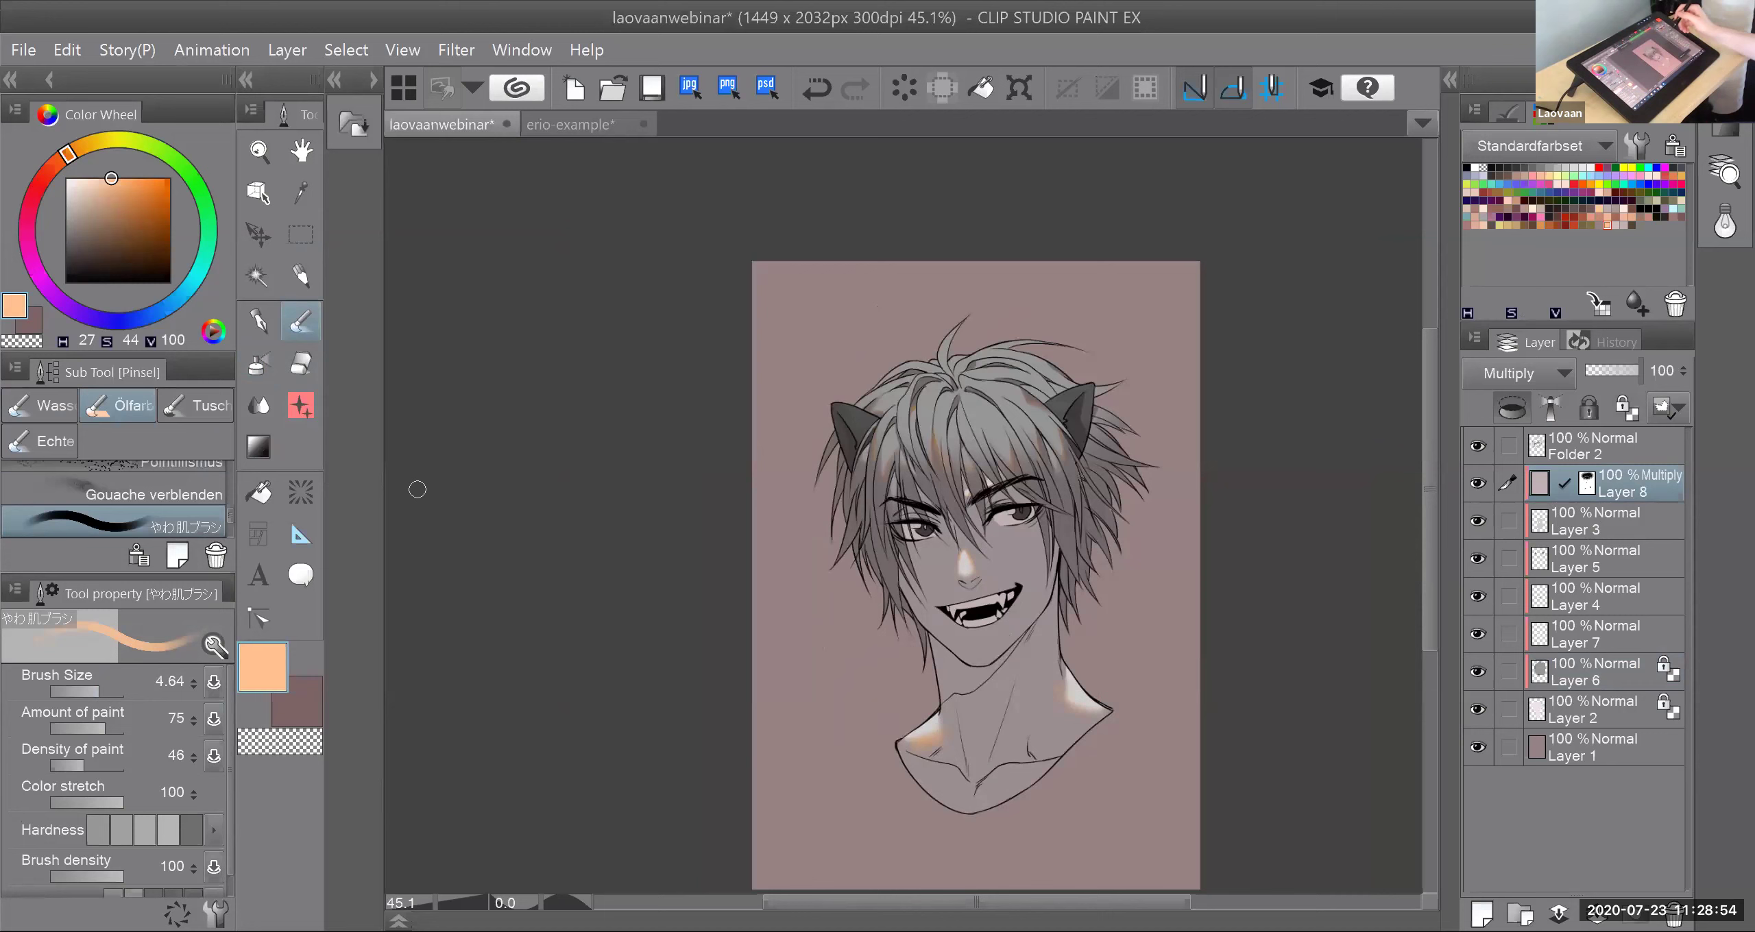
{"action": "left_click", "coordinate": [1478, 483]}
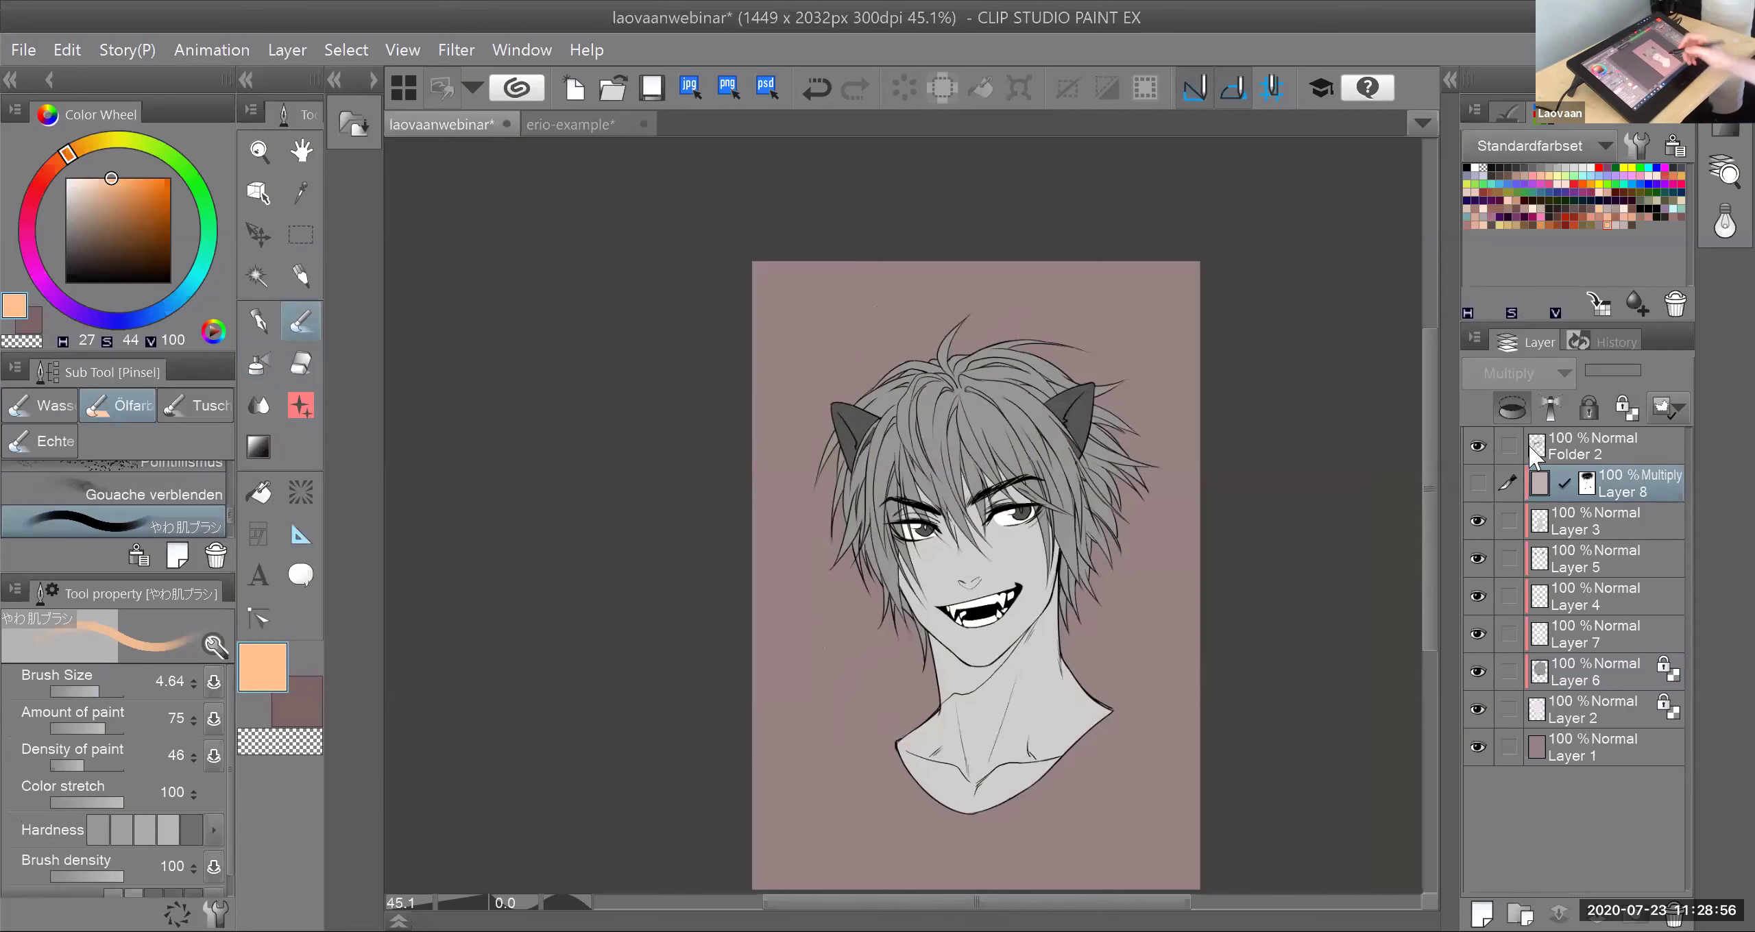
{"action": "key", "text": "p"}
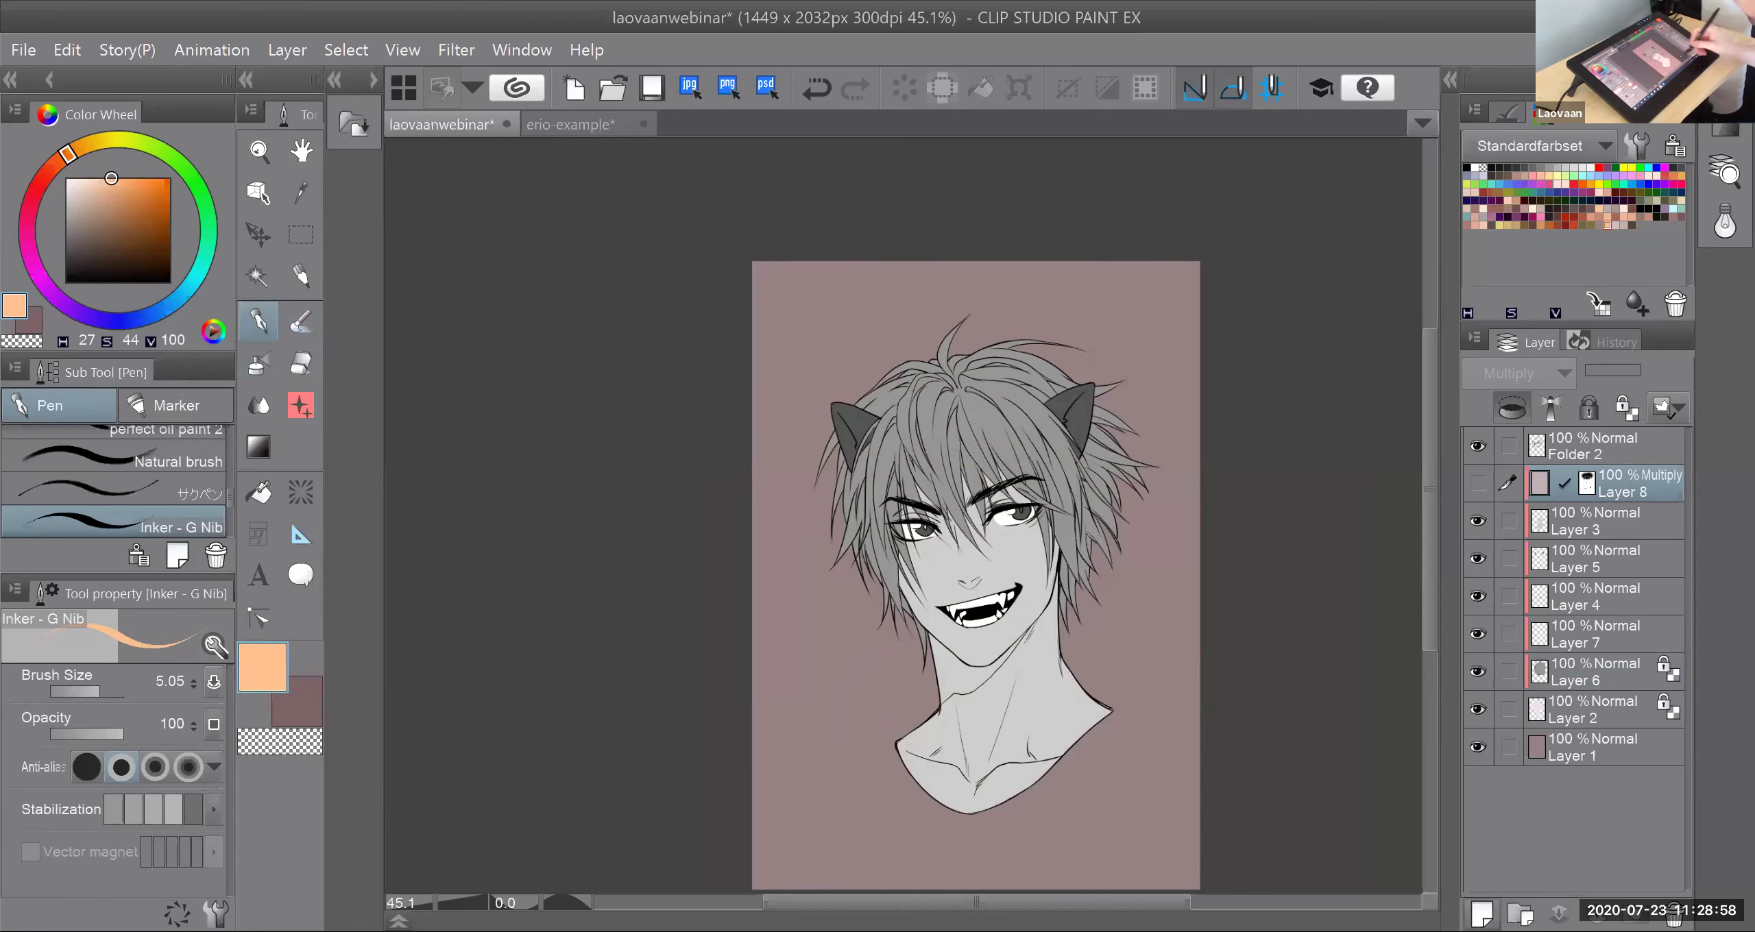
{"action": "key", "text": "ctrl+shift+n"}
Step: Sketch a peach arrow beside the neck with Inker - G Nib at size 5.05 and undo its strokes
{"action": "left_click_drag", "start_coordinate": [816, 835], "coordinate": [850, 720]}
{"action": "left_click_drag", "start_coordinate": [859, 706], "coordinate": [872, 788]}
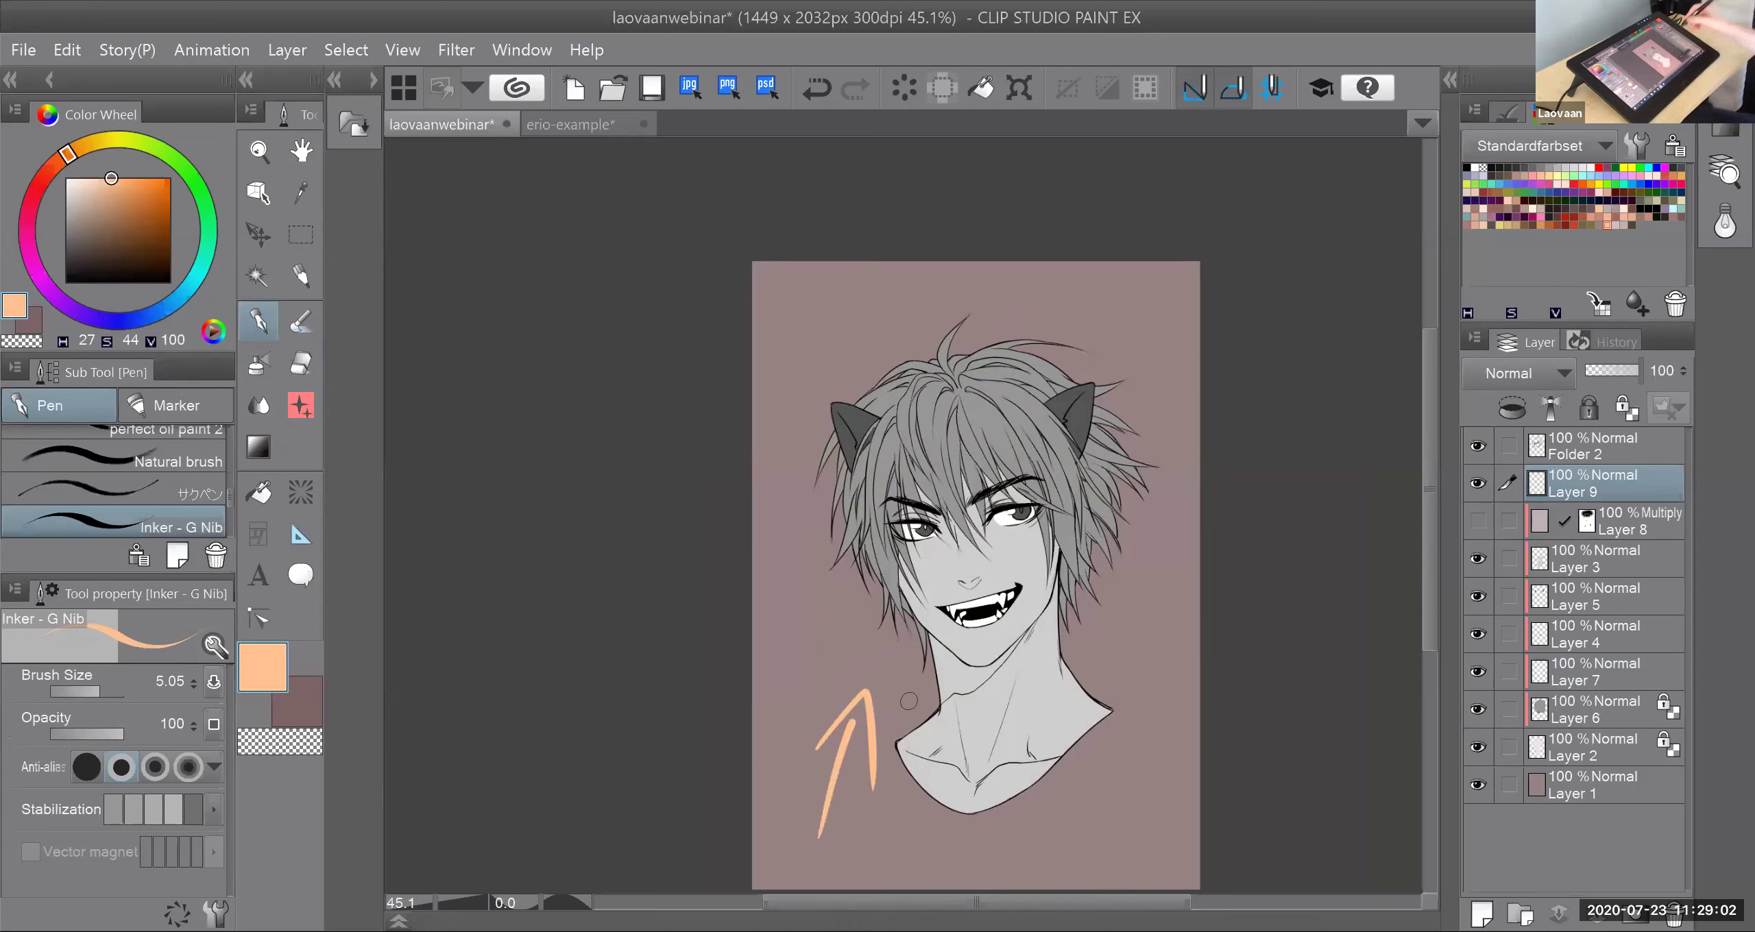
{"action": "key", "text": "ctrl+z"}
{"action": "key", "text": "ctrl+z"}
{"action": "key", "text": "ctrl+z"}
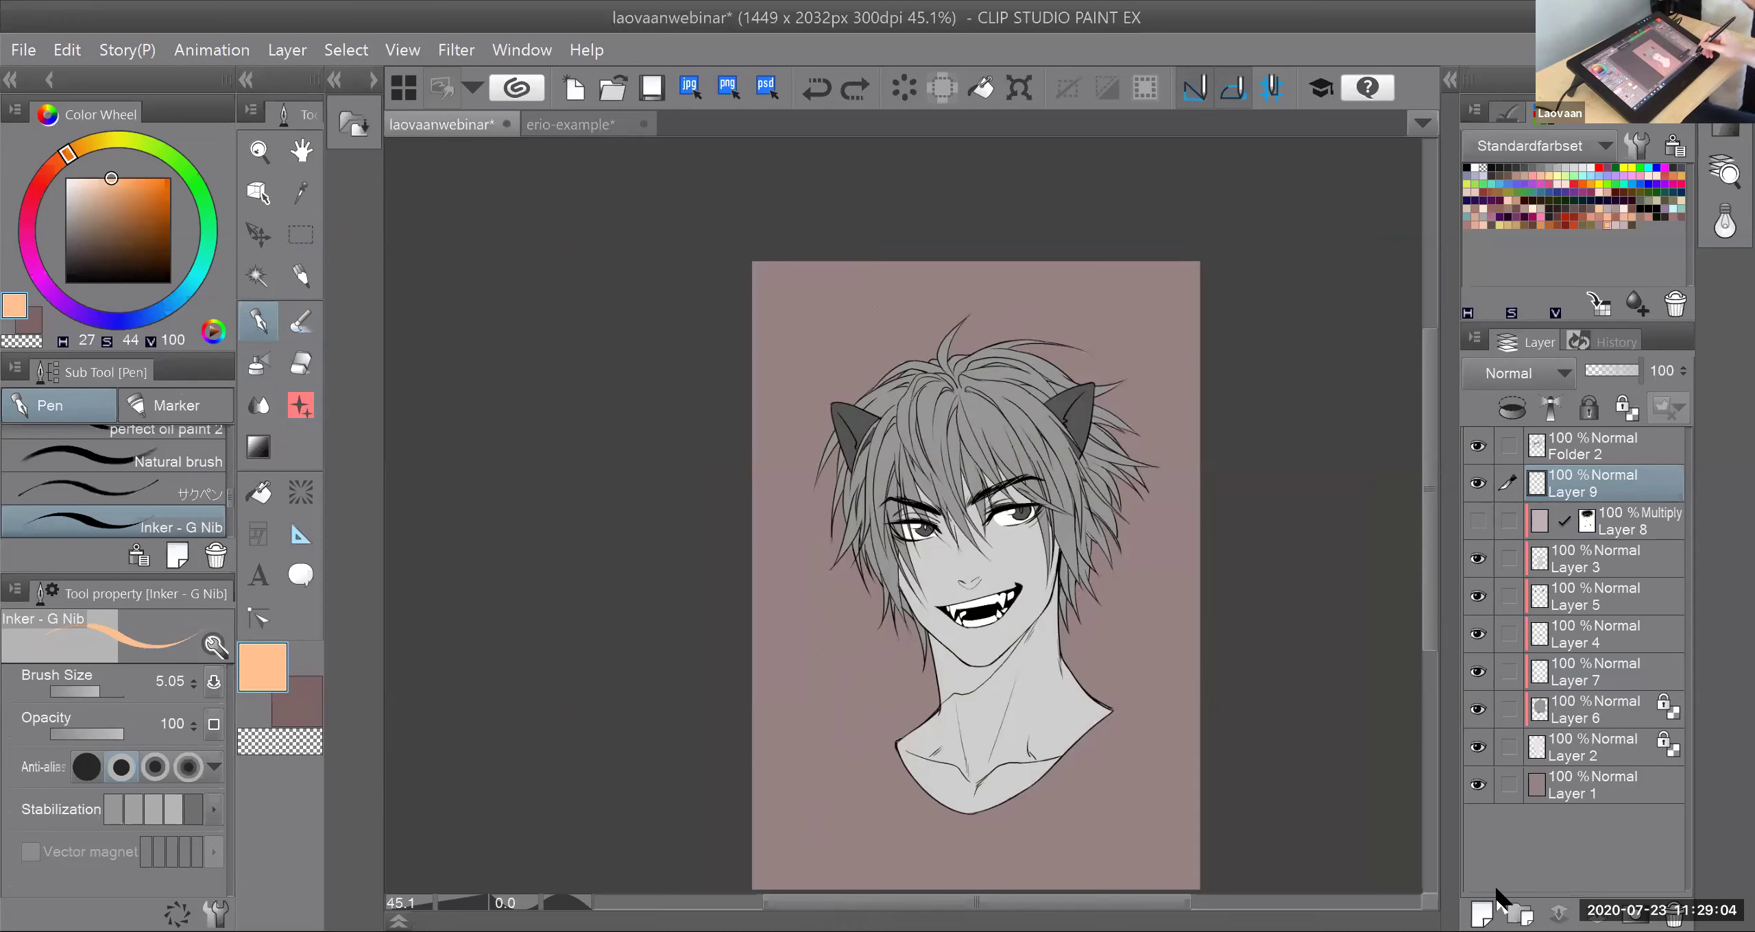
Step: Turn Layer 9 into a clipped Multiply layer filled with muted pink (H 348, S 8, V 75)
{"action": "left_click", "coordinate": [1513, 410]}
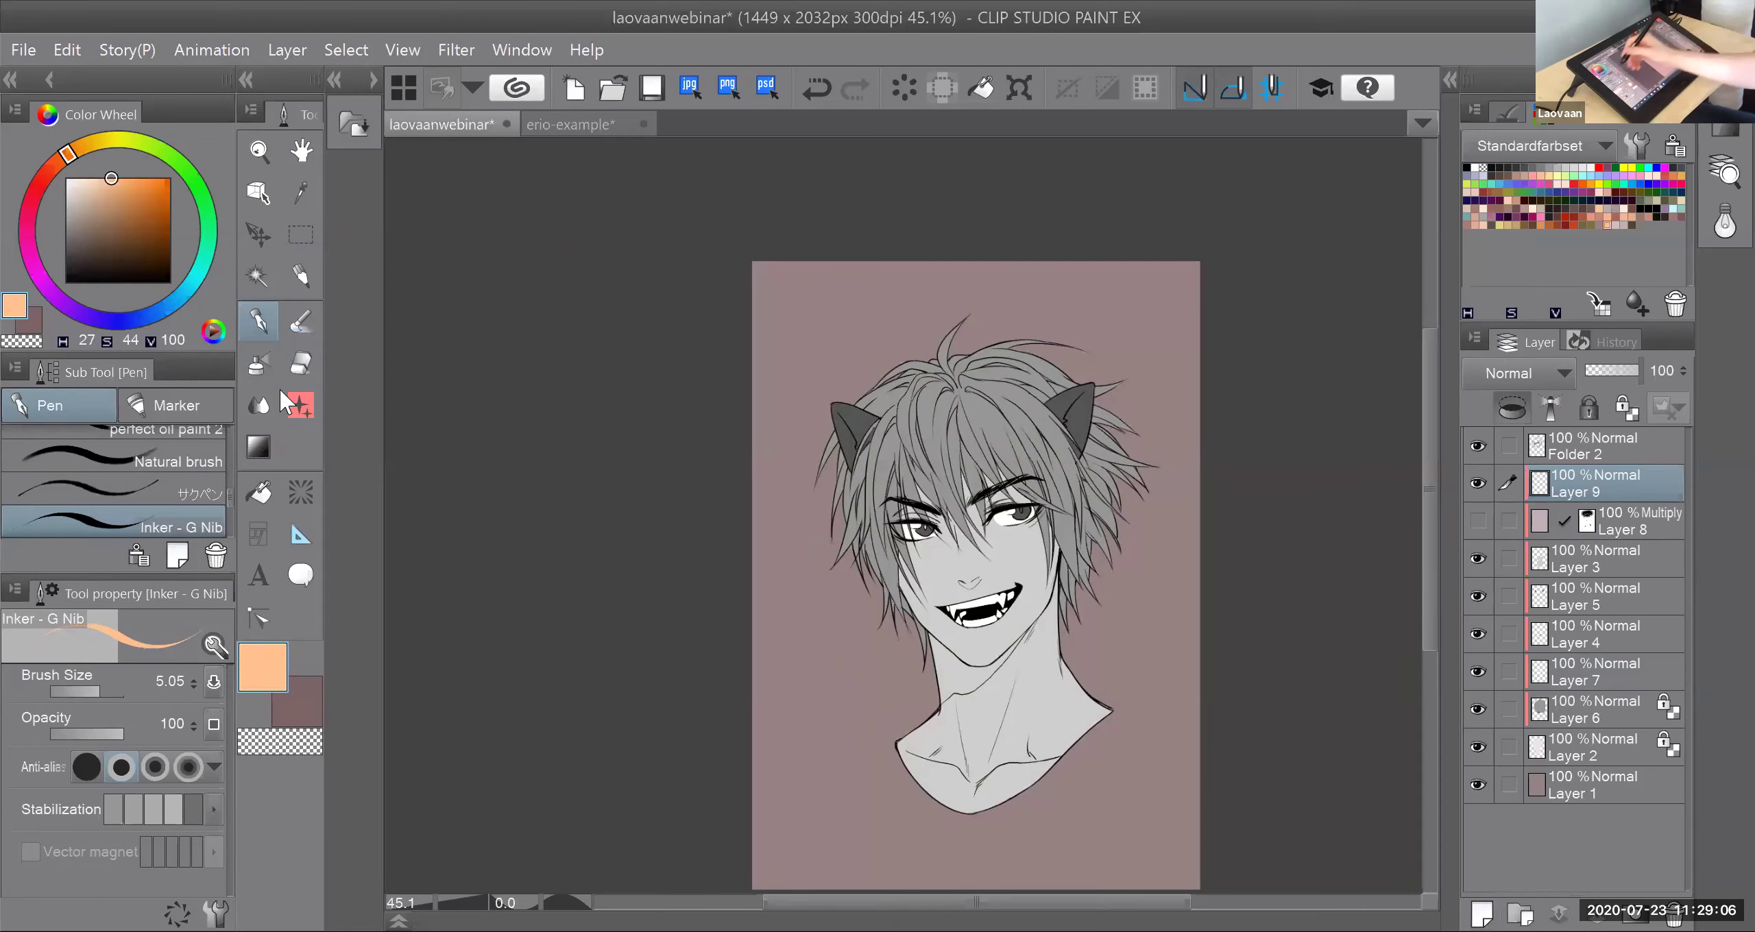
{"action": "left_click", "coordinate": [272, 486]}
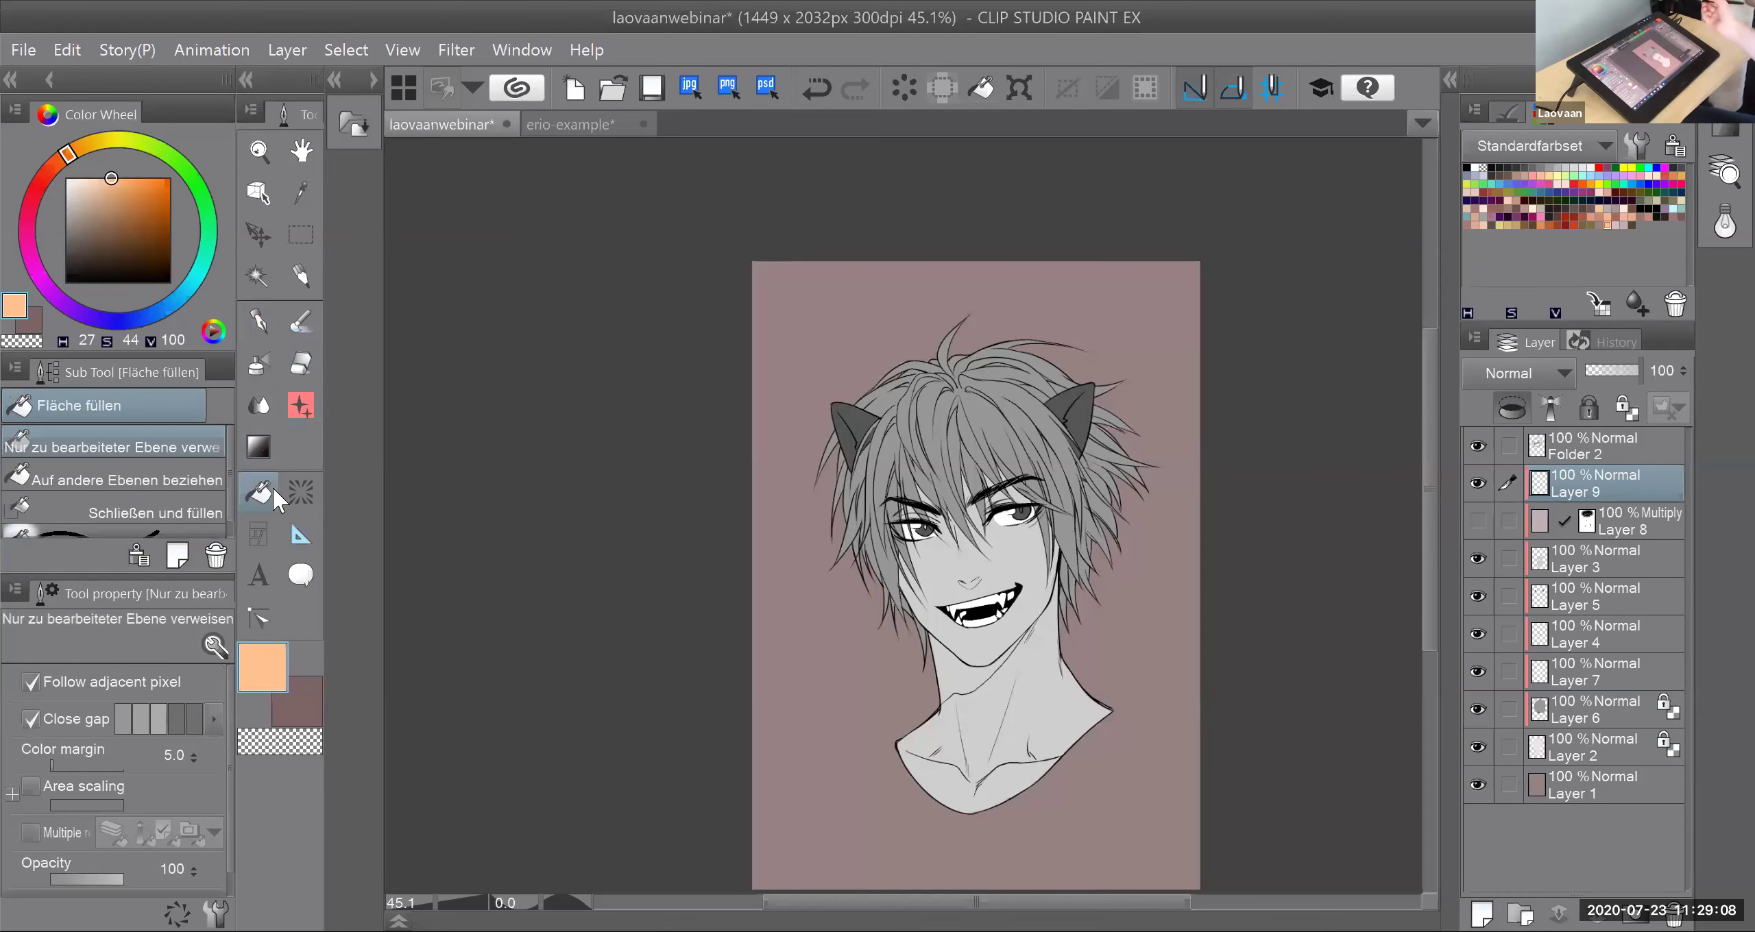
{"action": "left_click", "coordinate": [1624, 225]}
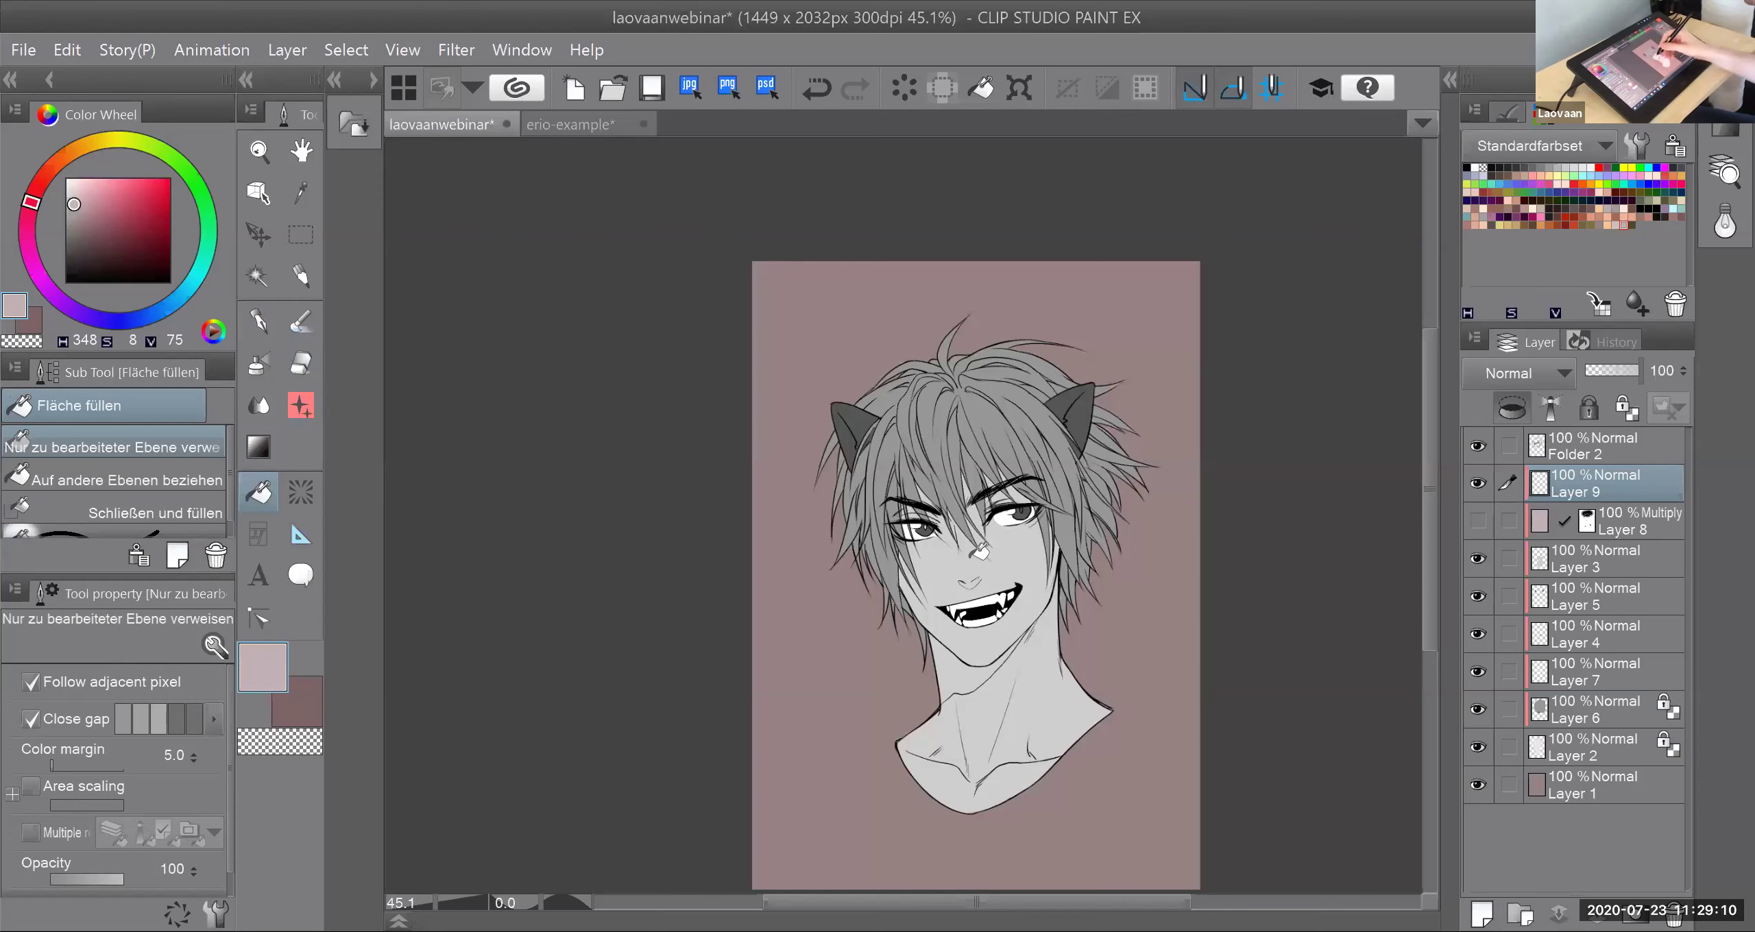
{"action": "left_click", "coordinate": [978, 551]}
{"action": "left_click", "coordinate": [1534, 376]}
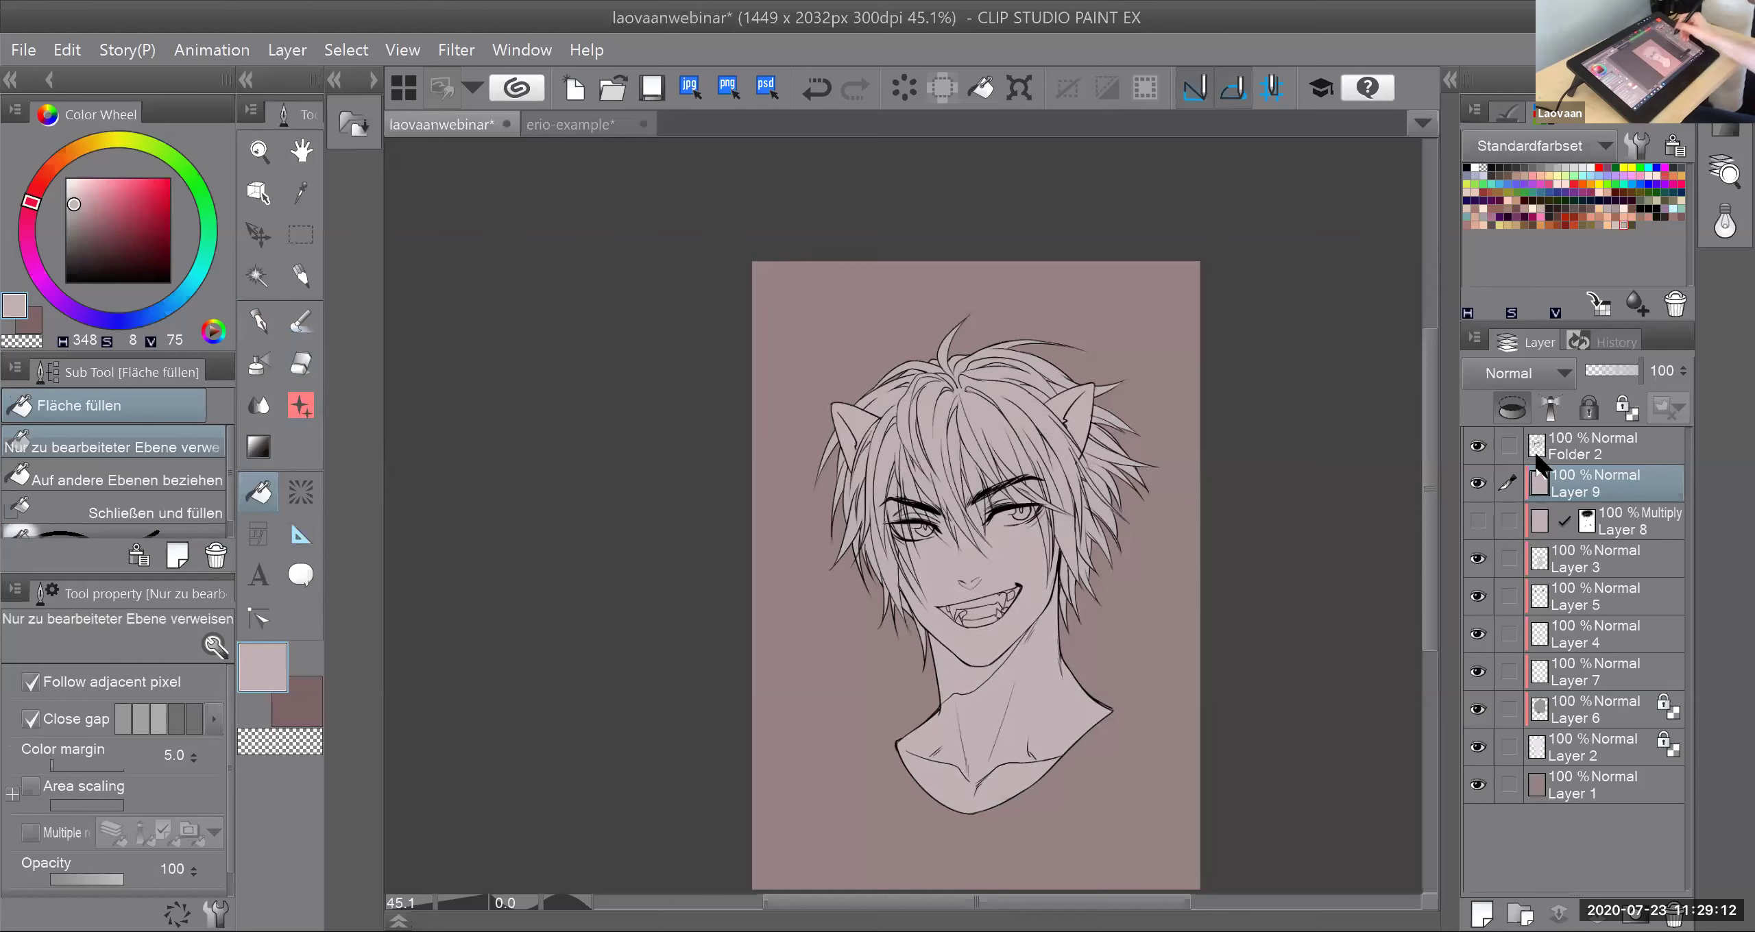
{"action": "left_click", "coordinate": [1536, 454]}
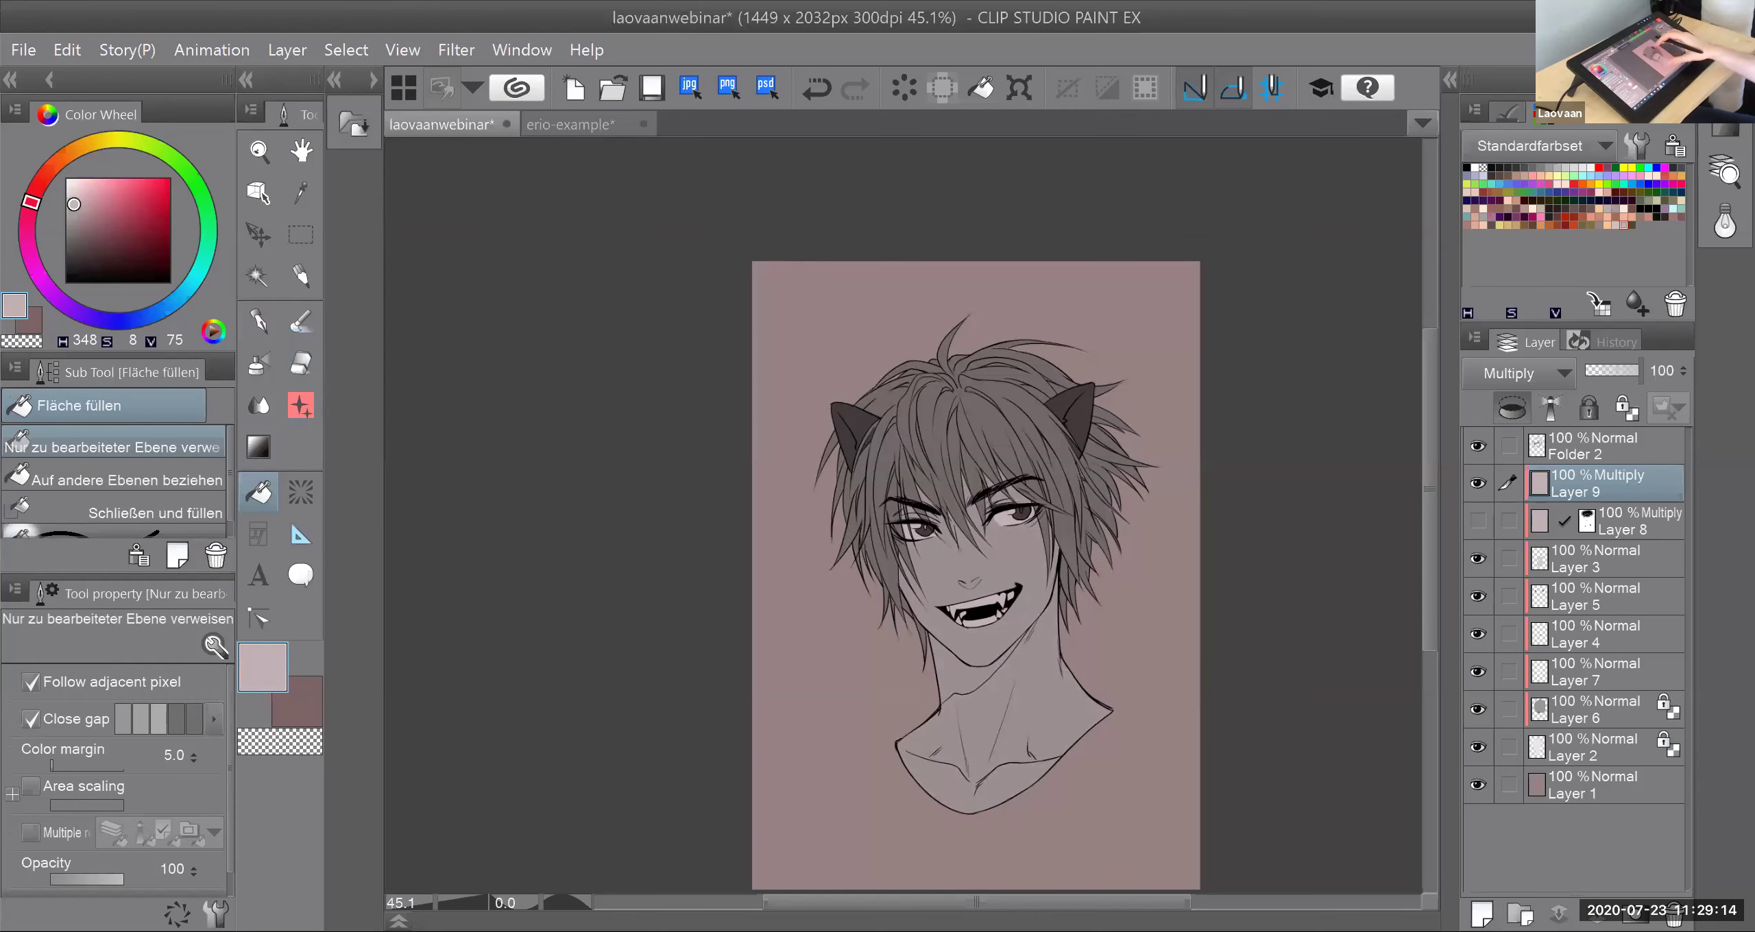
Step: Set the Sanft airbrush to paint with transparent colour at brush size 46.42
{"action": "scroll", "coordinate": [976, 576], "scroll_direction": "up", "scroll_amount": 3}
{"action": "left_click_drag", "start_coordinate": [845, 480], "coordinate": [921, 546]}
{"action": "left_click", "coordinate": [255, 365]}
{"action": "left_click", "coordinate": [268, 747]}
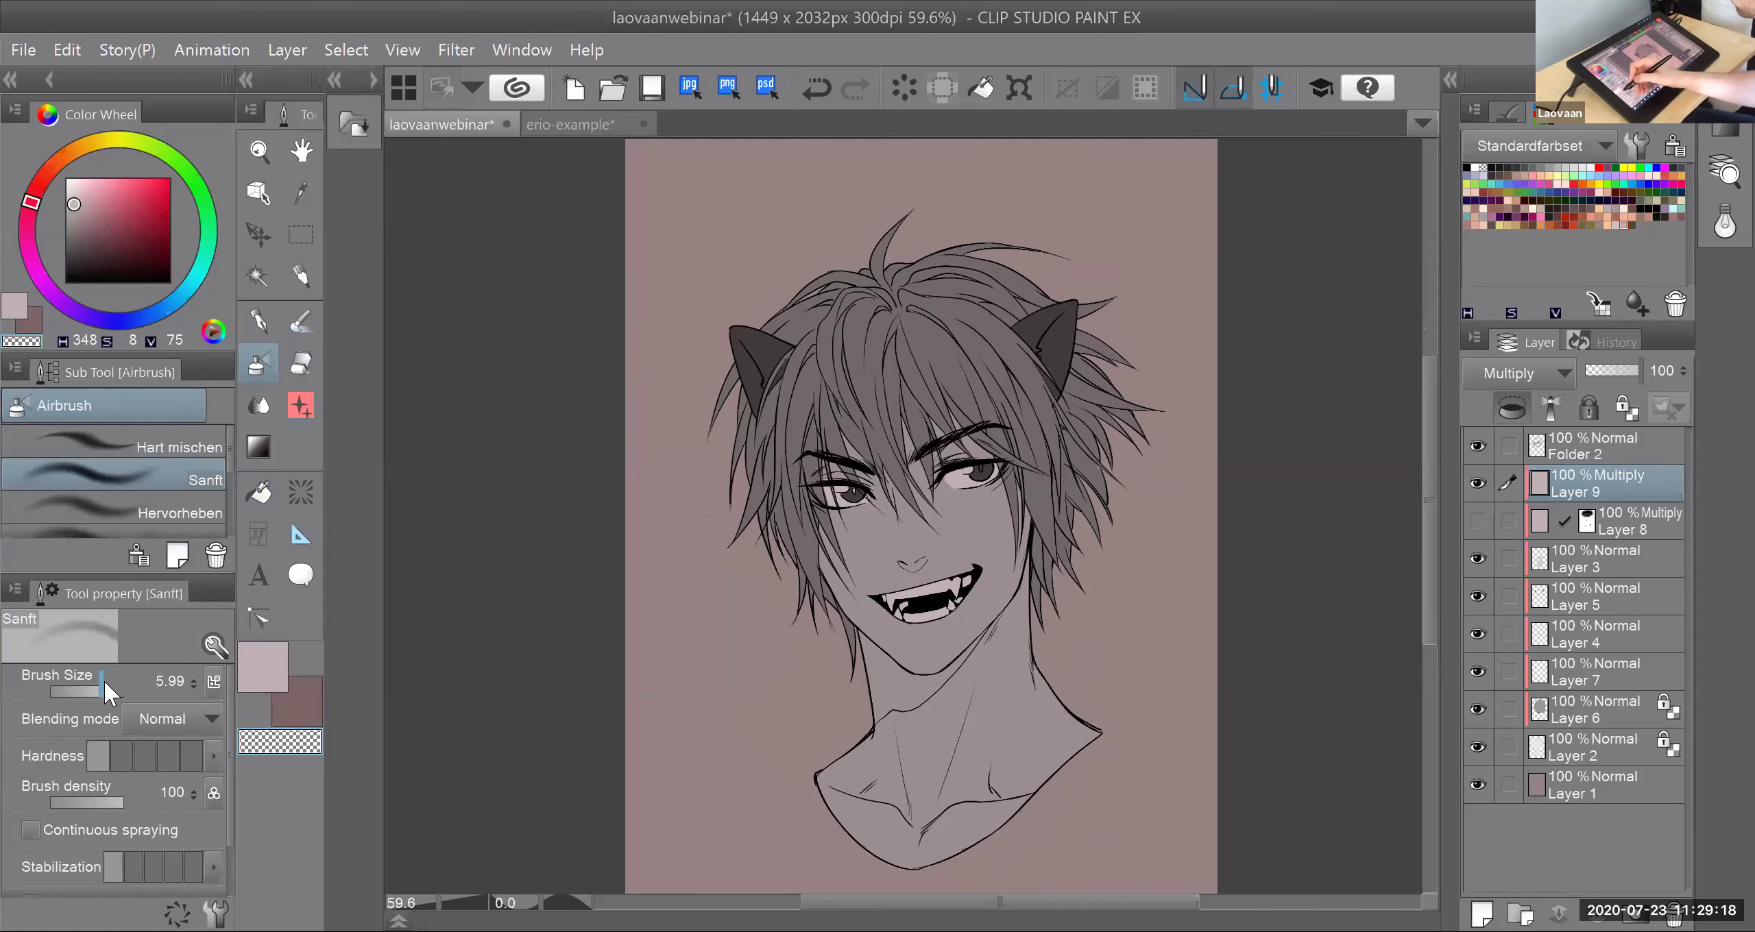
{"action": "left_click", "coordinate": [118, 693]}
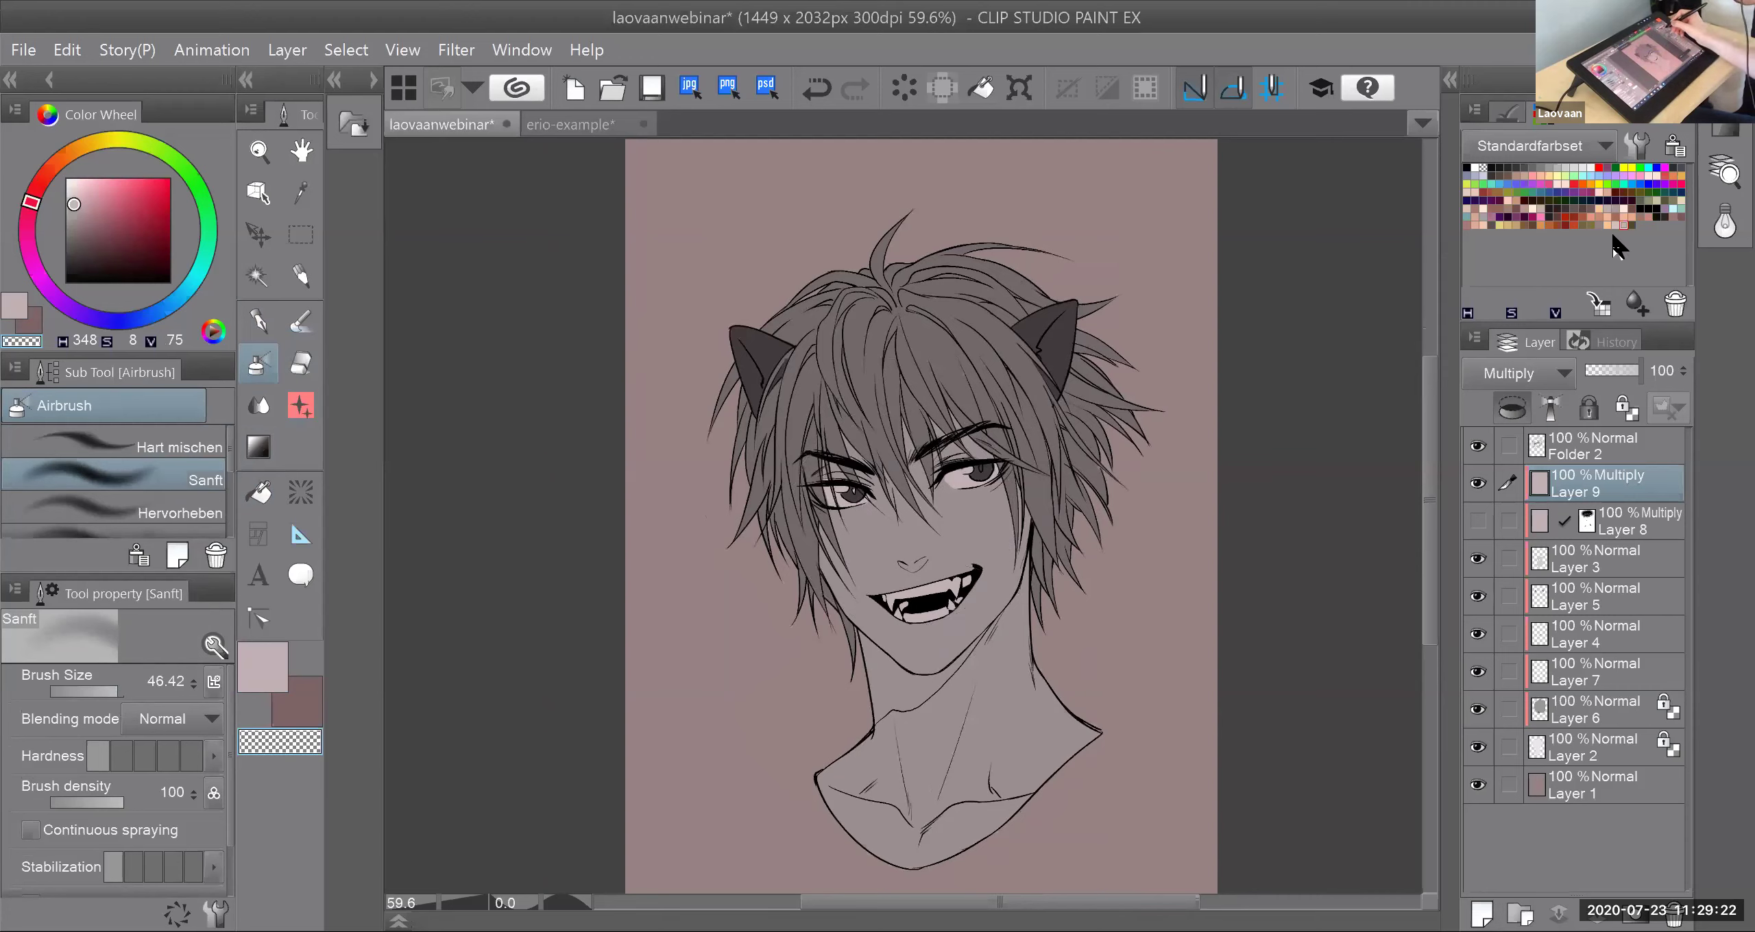
Step: Refill Layer 9 with light beige pink (H 10, S 11, V 82) and add a layer mask to it
{"action": "left_click", "coordinate": [1615, 226]}
{"action": "left_click", "coordinate": [260, 492]}
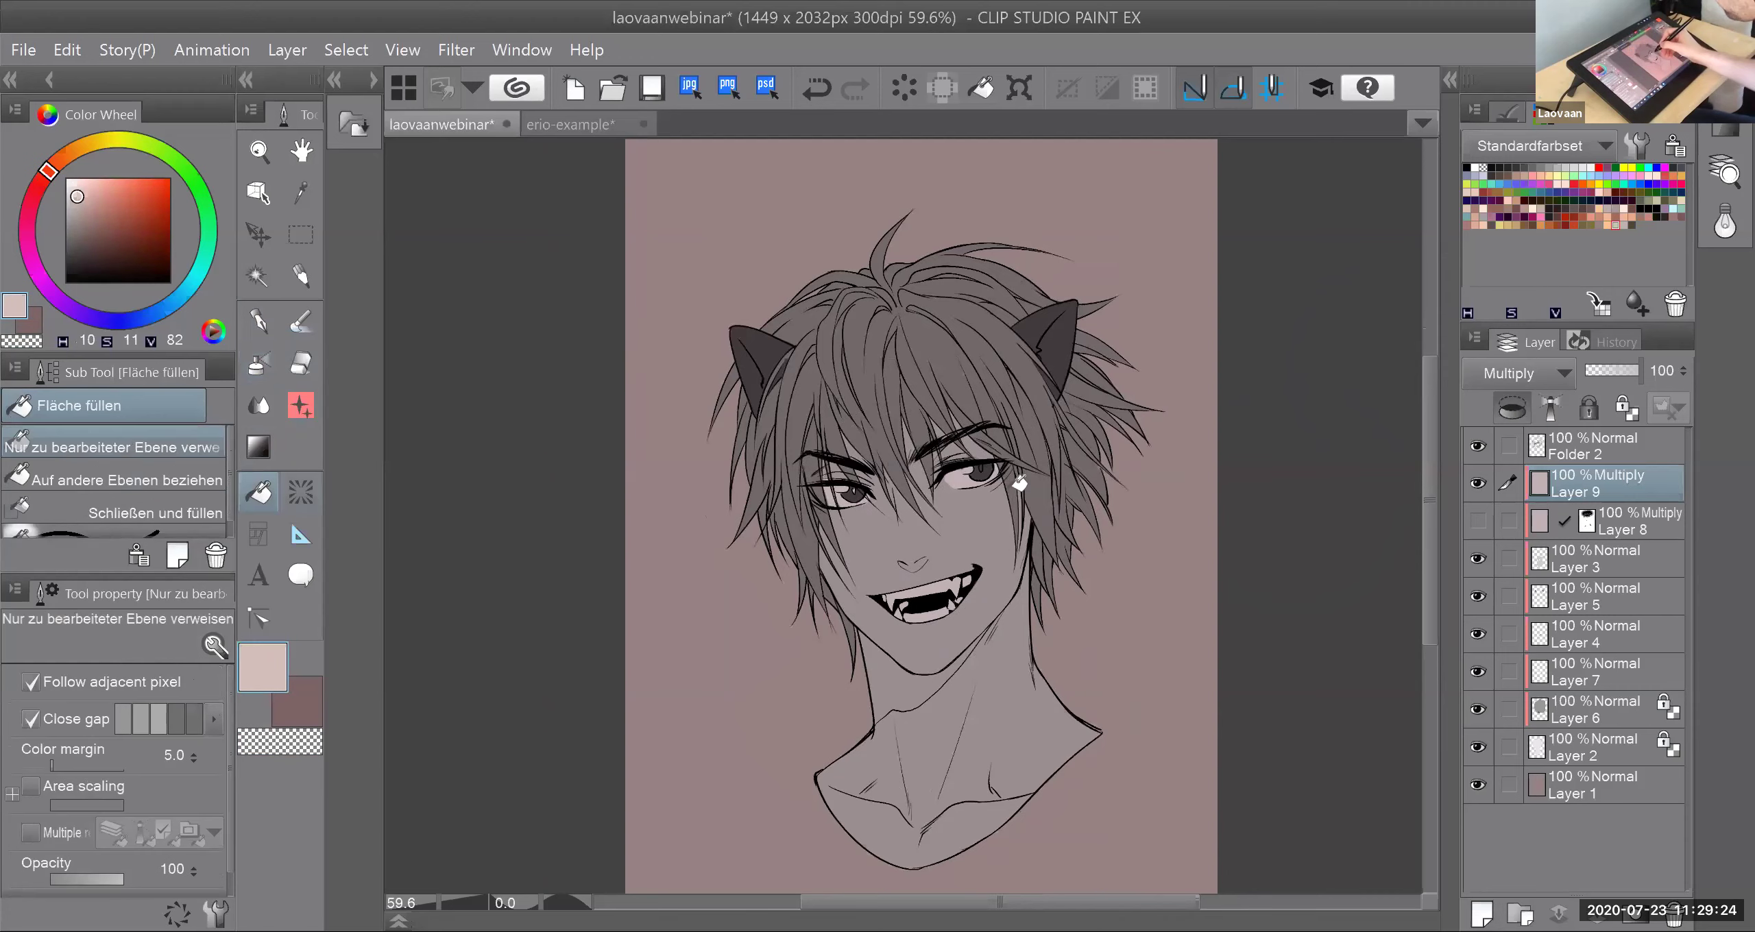
{"action": "left_click", "coordinate": [260, 367]}
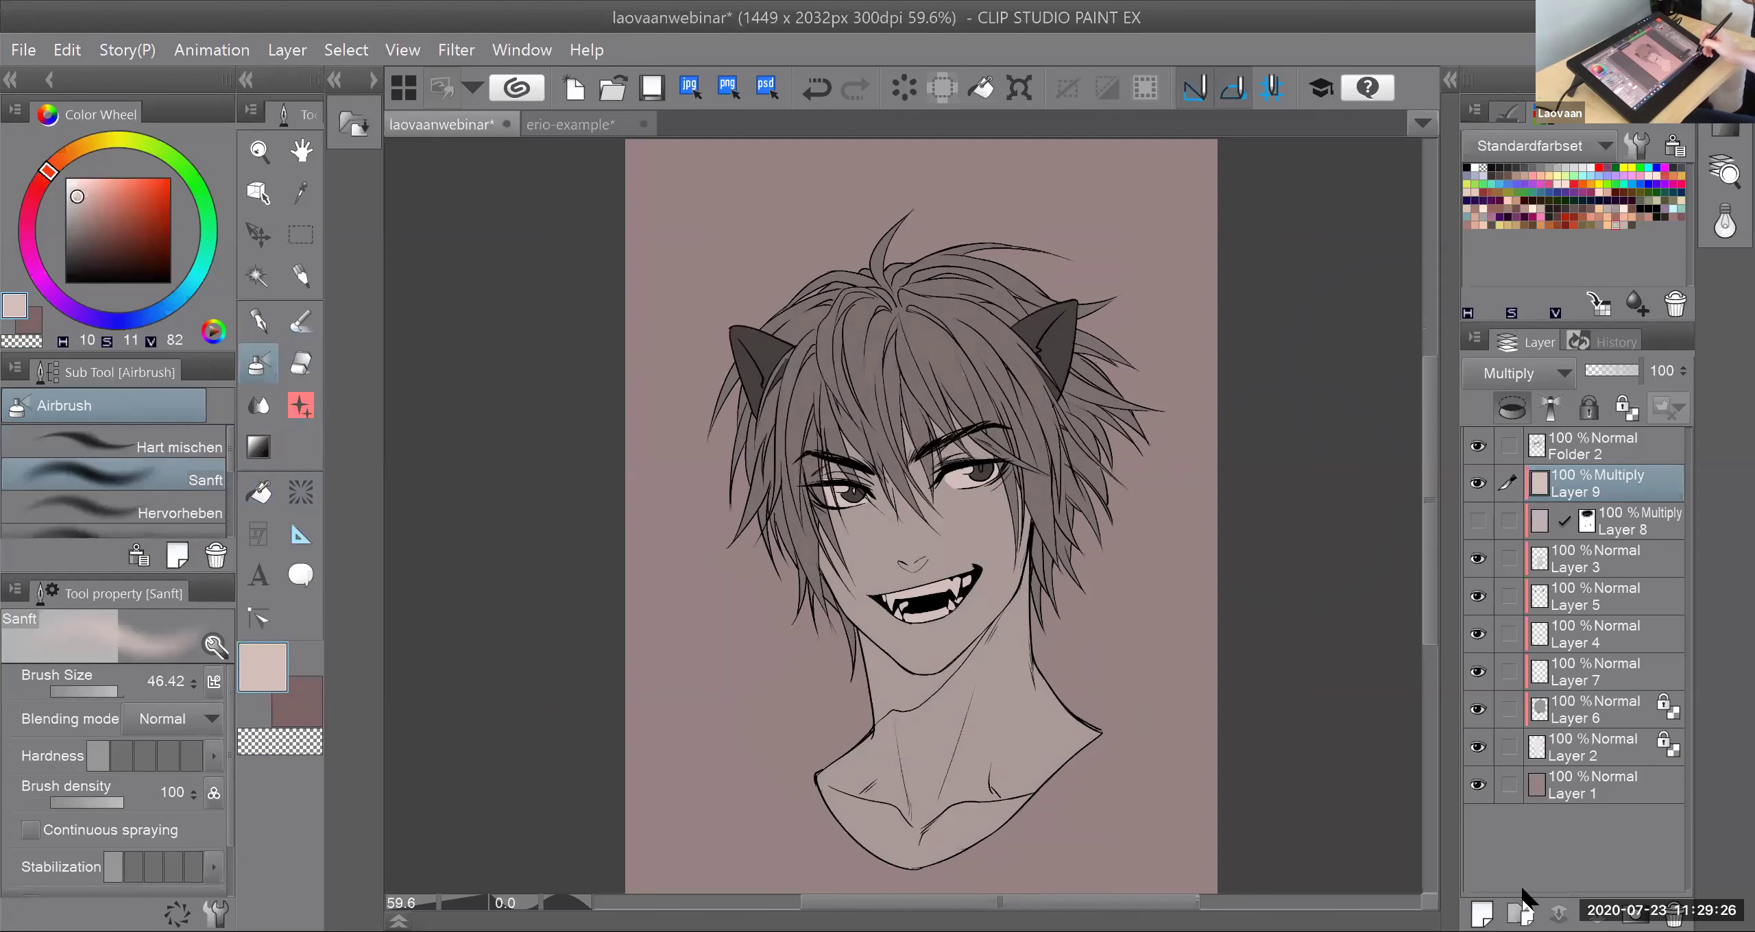
{"action": "left_click", "coordinate": [1645, 903]}
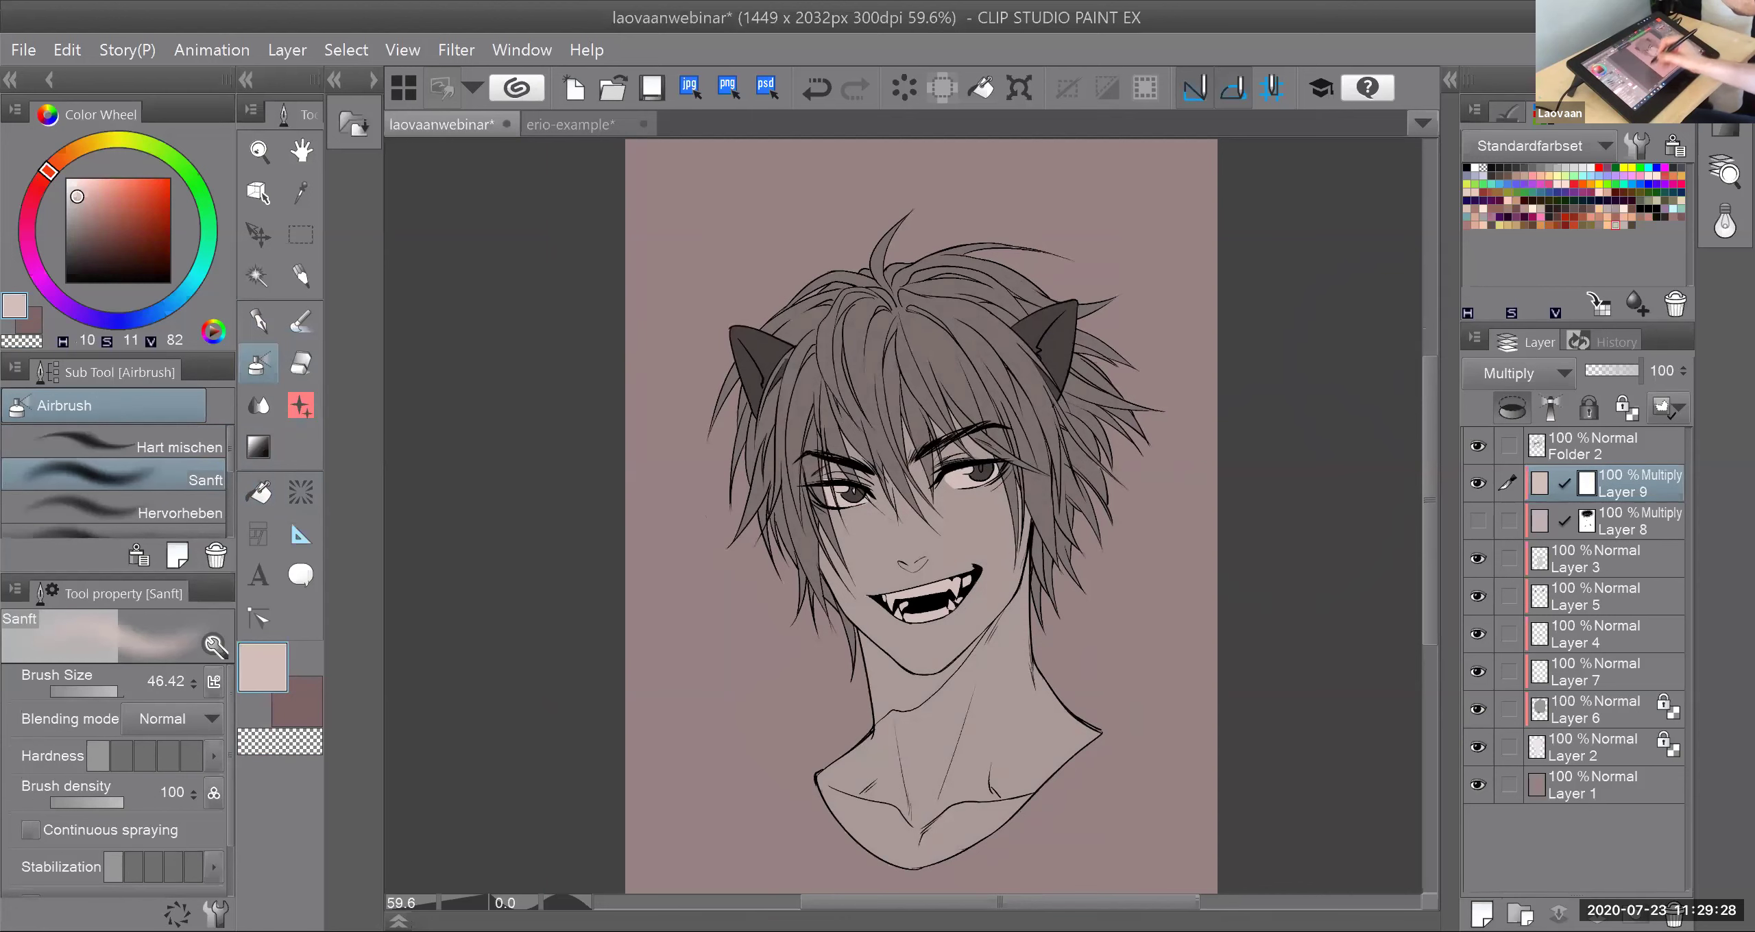
Step: Airbrush soft transparent light over the lower face, neck and shoulder on Layer 9's mask using Sanft at size 46.42
{"action": "left_click", "coordinate": [309, 747]}
{"action": "left_click_drag", "start_coordinate": [1084, 545], "coordinate": [935, 660]}
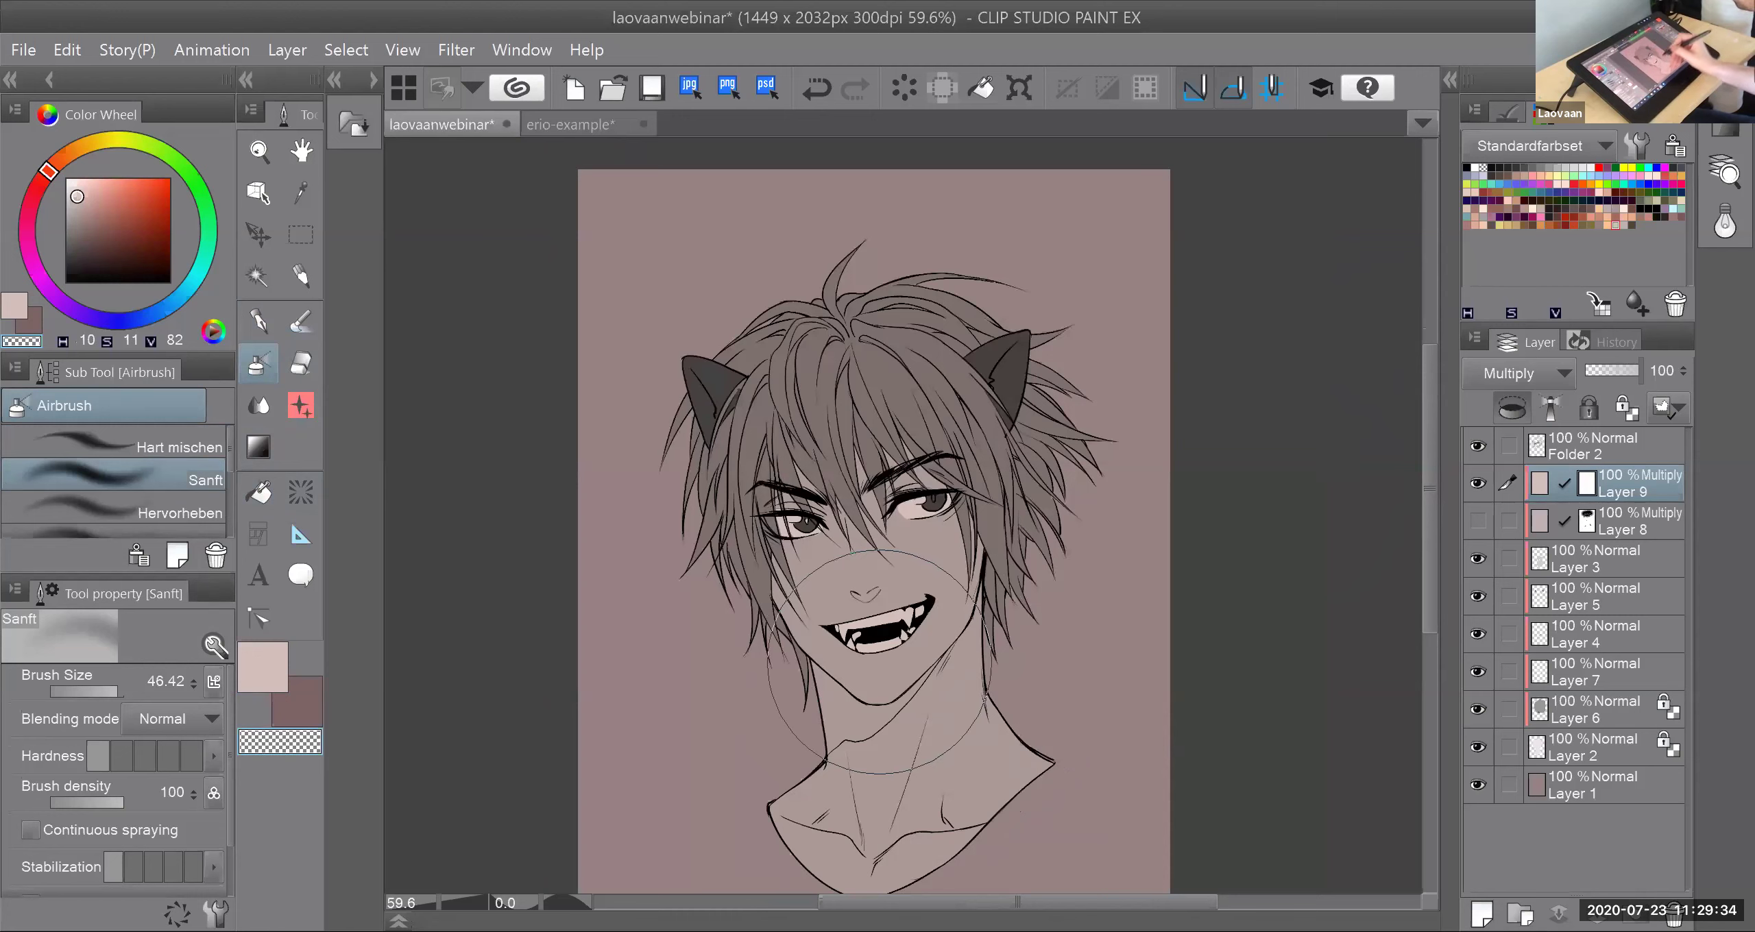
{"action": "left_click_drag", "start_coordinate": [936, 648], "coordinate": [901, 641]}
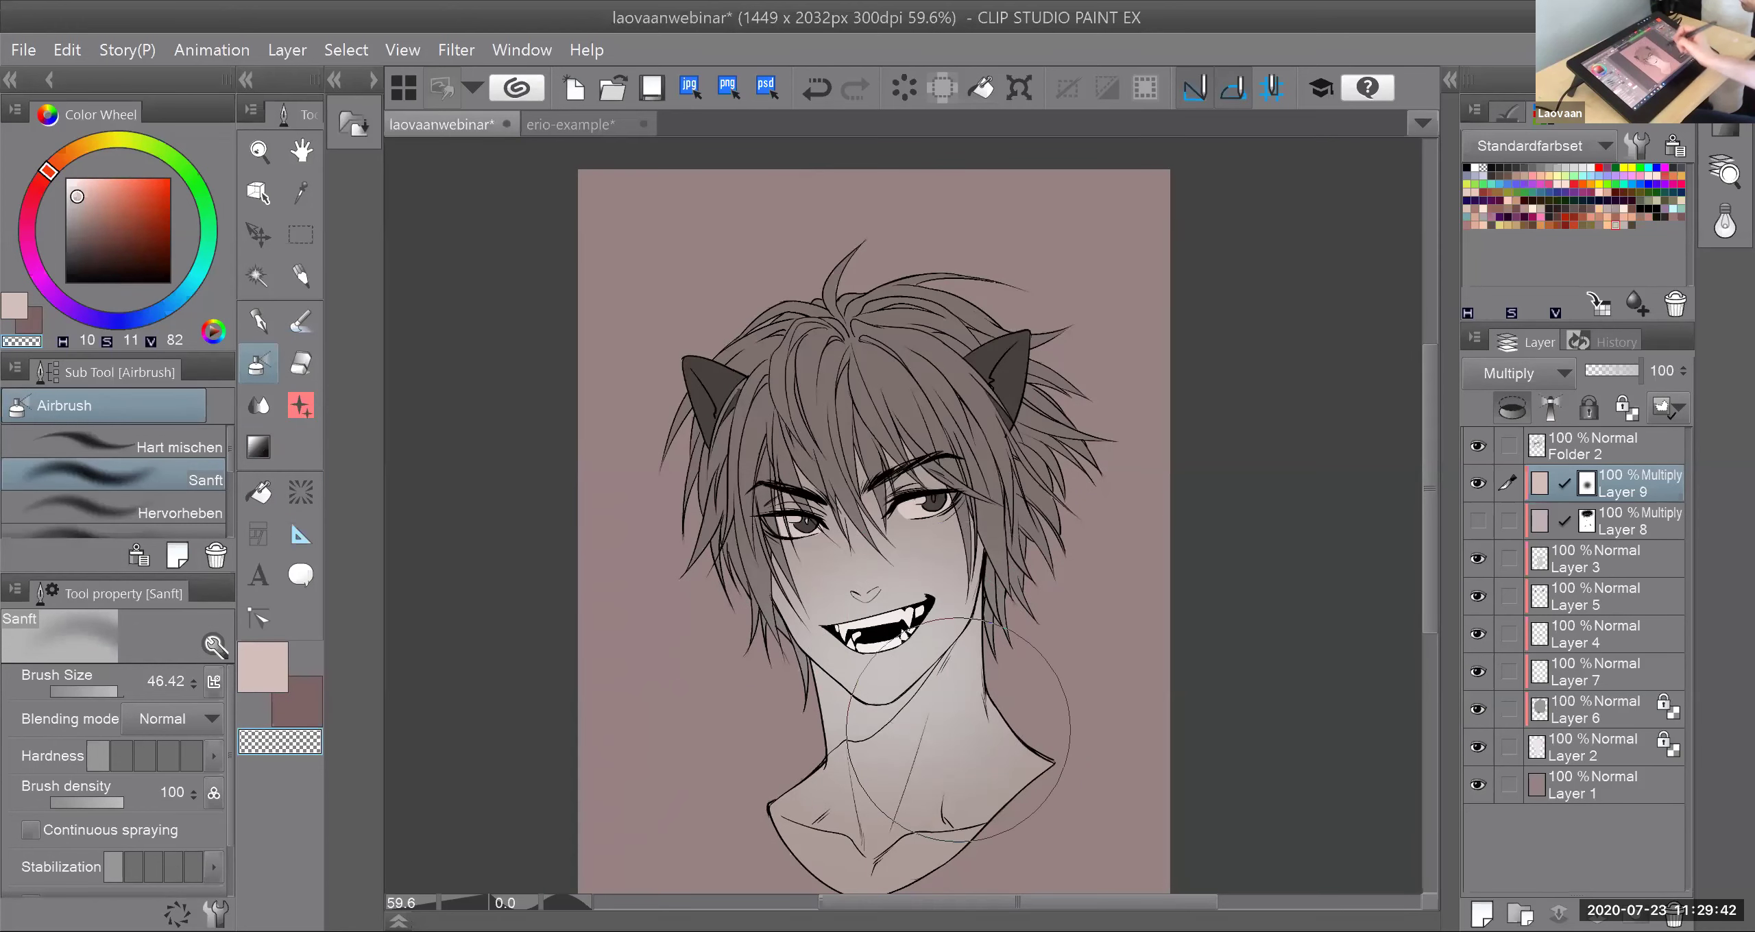
{"action": "mouse_move", "coordinate": [958, 730]}
{"action": "left_mouse_down"}
{"action": "mouse_move", "coordinate": [970, 765]}
{"action": "mouse_move", "coordinate": [926, 698]}
{"action": "mouse_move", "coordinate": [1010, 727]}
{"action": "mouse_move", "coordinate": [980, 719]}
{"action": "left_mouse_up"}
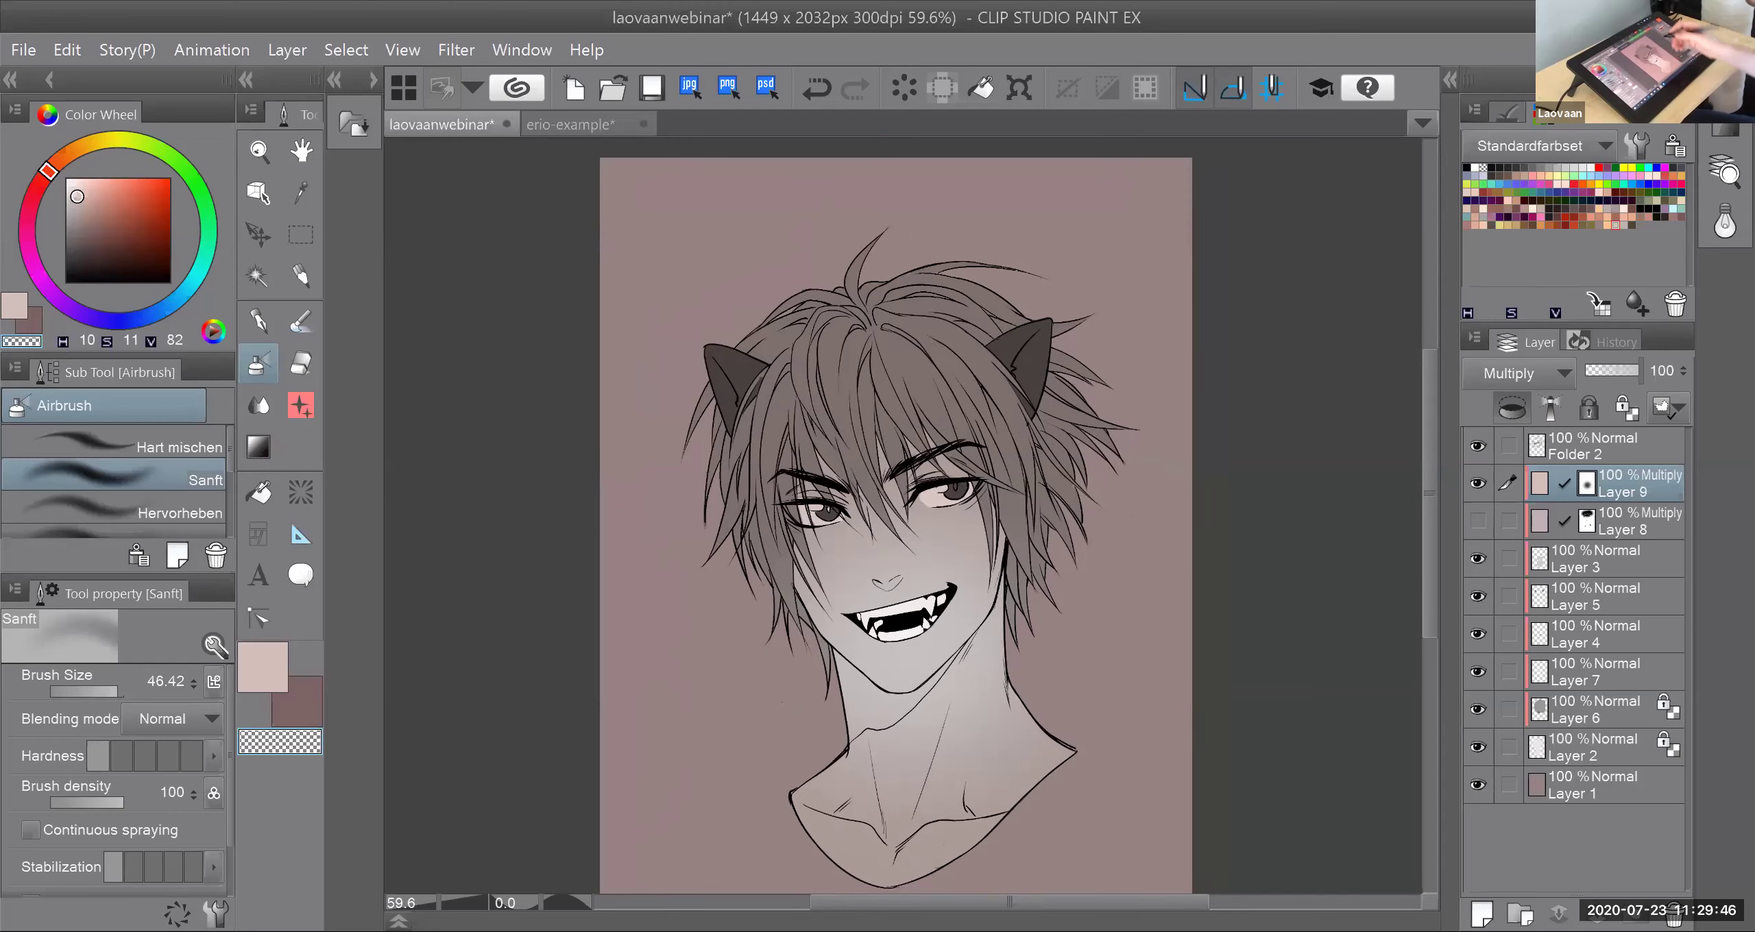
Step: Auto-select the neck area below the jaw, paint the chin's cast shadow with Inker - G Nib at size 18.17, and deselect
{"action": "key", "text": "p"}
{"action": "left_click", "coordinate": [256, 676]}
{"action": "left_click_drag", "start_coordinate": [110, 689], "coordinate": [114, 690]}
{"action": "left_click", "coordinate": [256, 276]}
{"action": "left_click", "coordinate": [792, 857]}
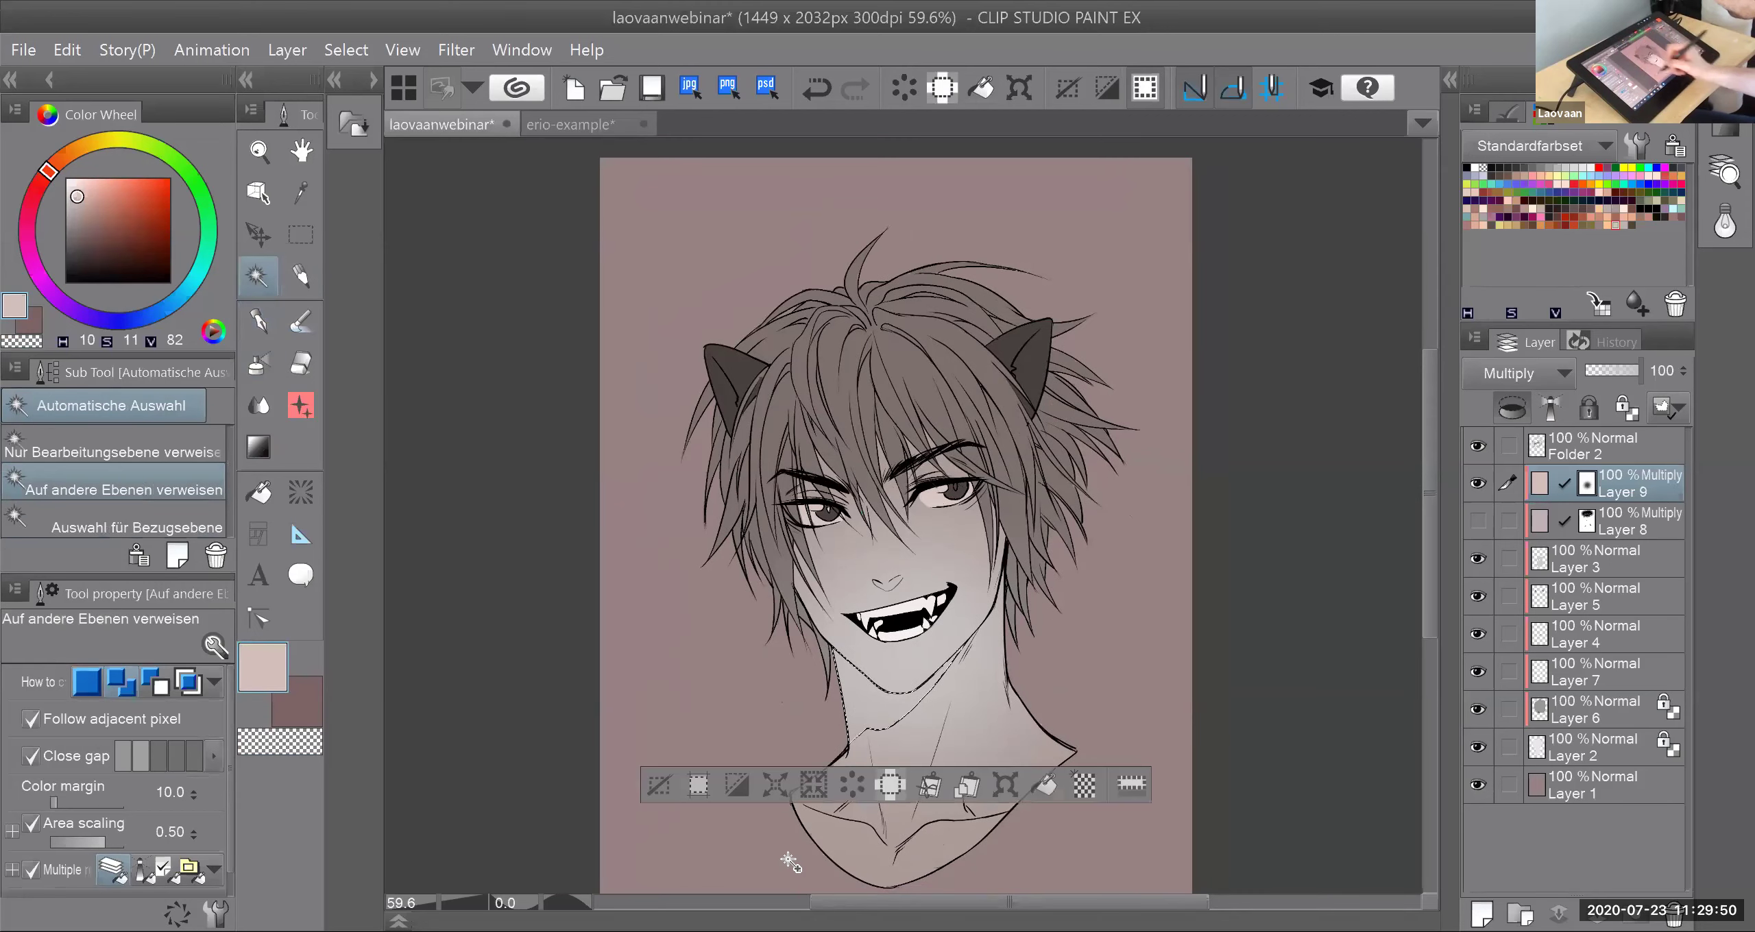
{"action": "key", "text": "p"}
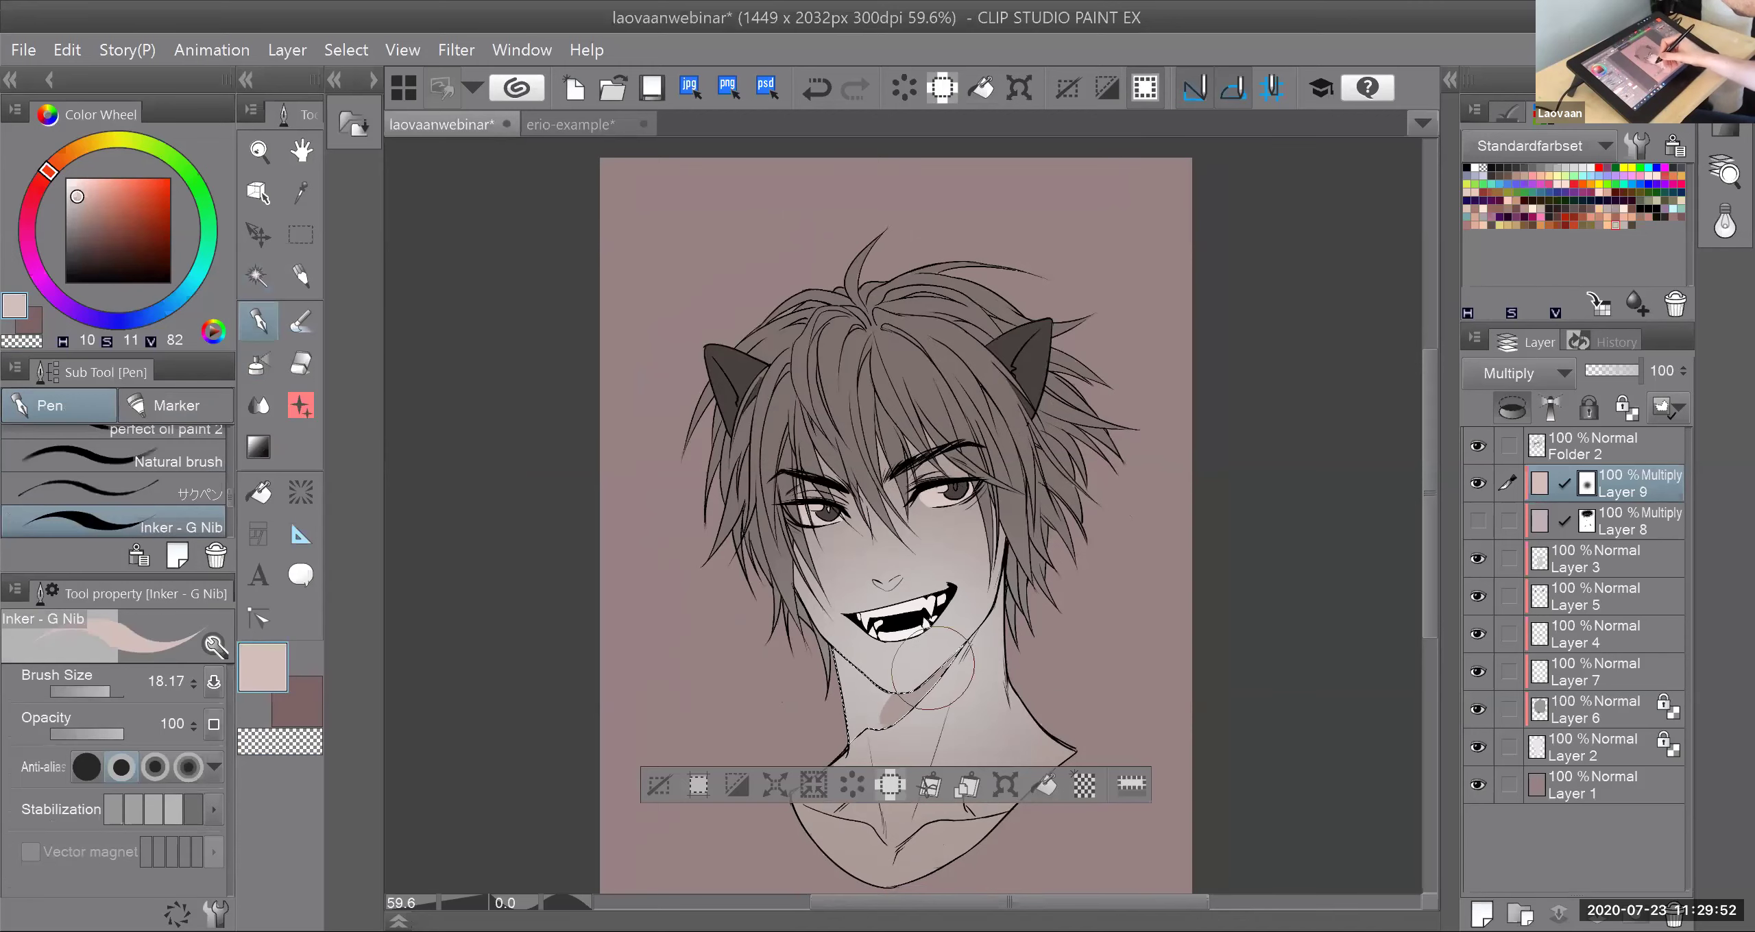
{"action": "left_click", "coordinate": [301, 235]}
{"action": "left_click", "coordinate": [460, 259]}
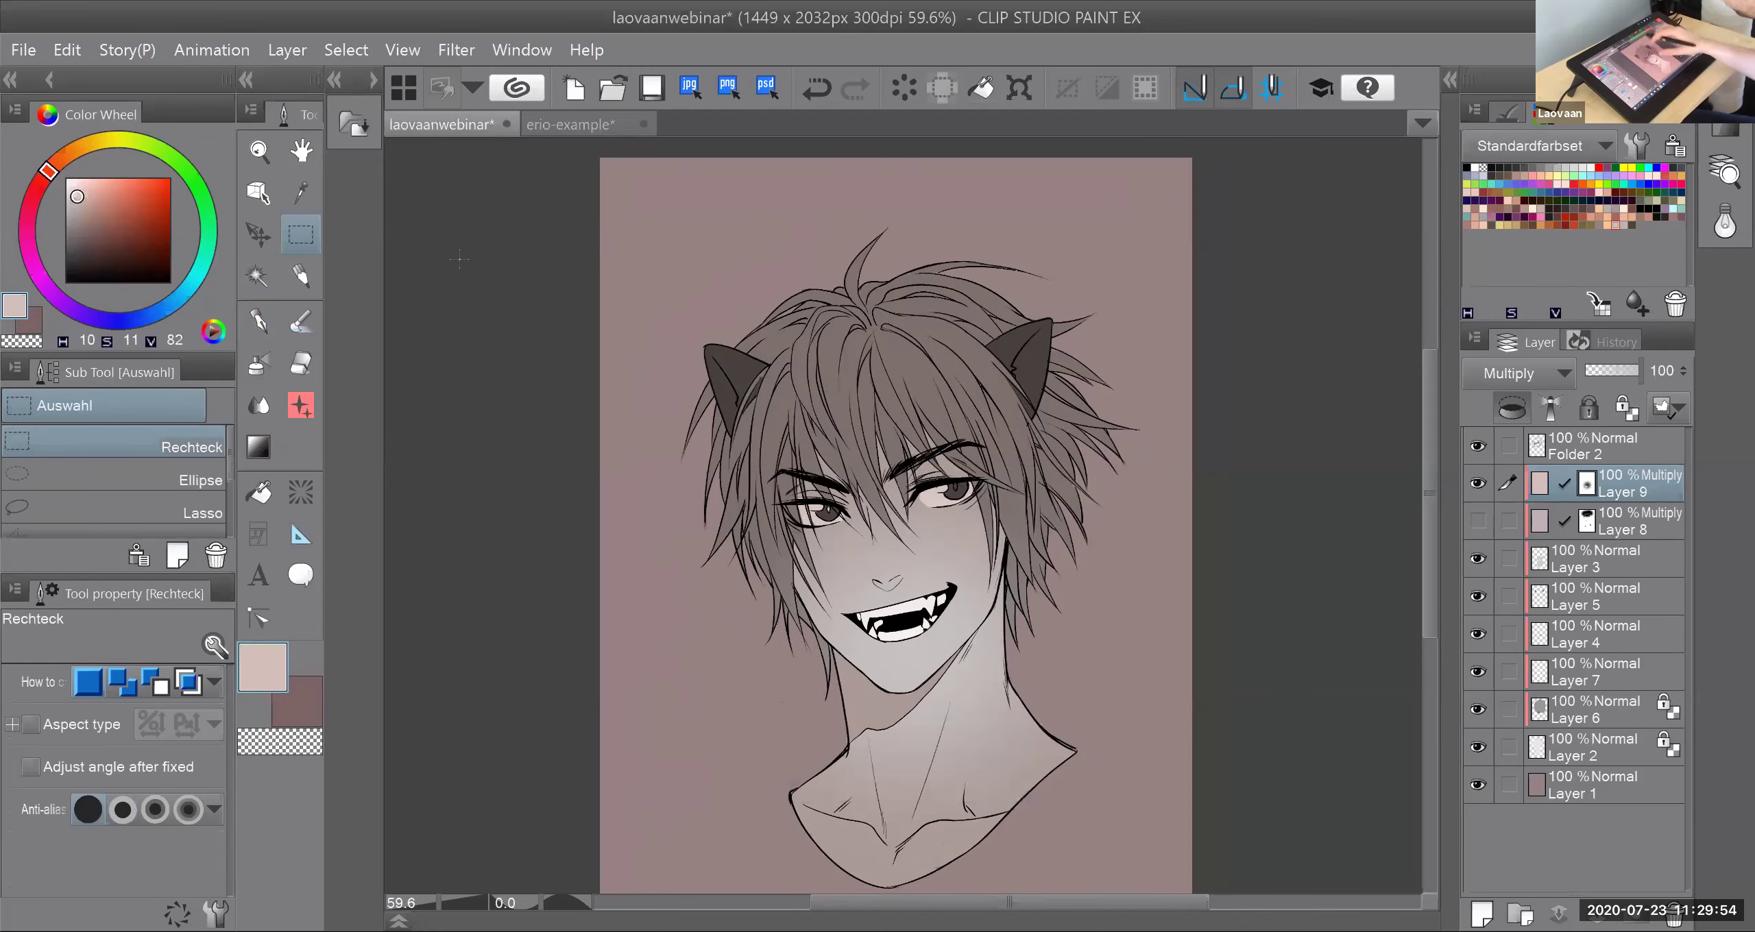
Step: Examine the face and neck shading both close up and across the whole portrait
{"action": "left_click_drag", "start_coordinate": [1070, 384], "coordinate": [1015, 458]}
{"action": "scroll", "coordinate": [904, 516], "scroll_direction": "up", "scroll_amount": 3}
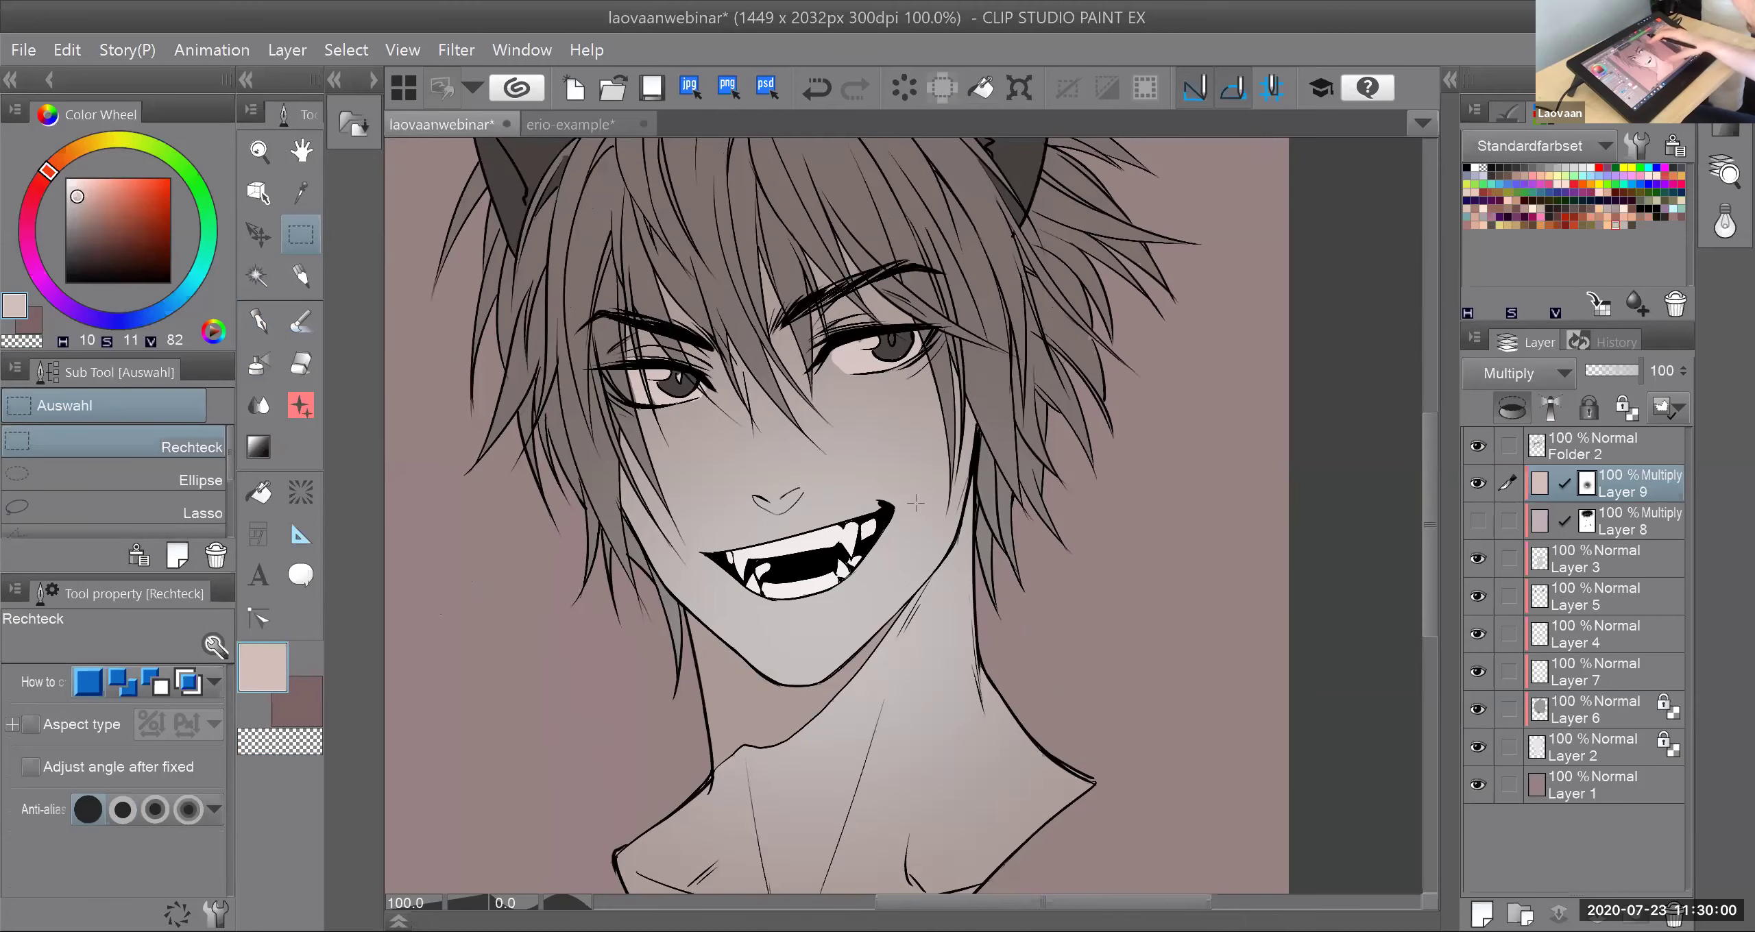
{"action": "scroll", "coordinate": [904, 516], "scroll_direction": "down", "scroll_amount": 2}
{"action": "left_click_drag", "start_coordinate": [903, 515], "coordinate": [853, 625]}
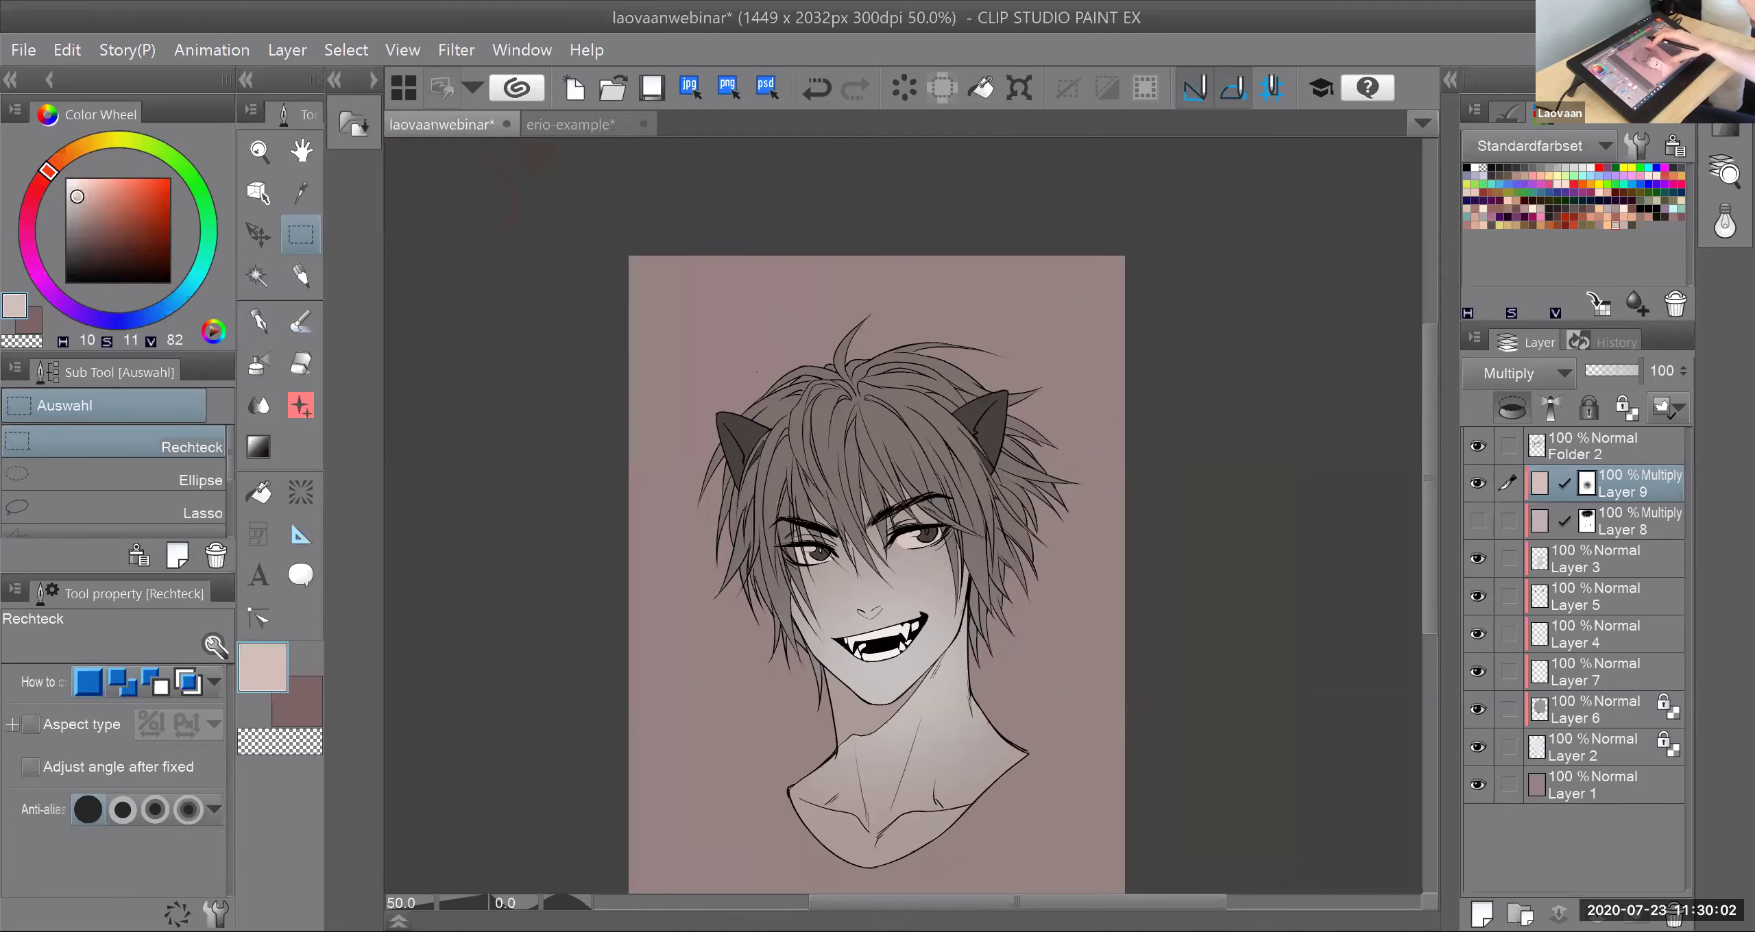
{"action": "scroll", "coordinate": [903, 516], "scroll_direction": "up", "scroll_amount": 2}
{"action": "scroll", "coordinate": [904, 516], "scroll_direction": "down", "scroll_amount": 1}
{"action": "scroll", "coordinate": [906, 521], "scroll_direction": "down", "scroll_amount": 2}
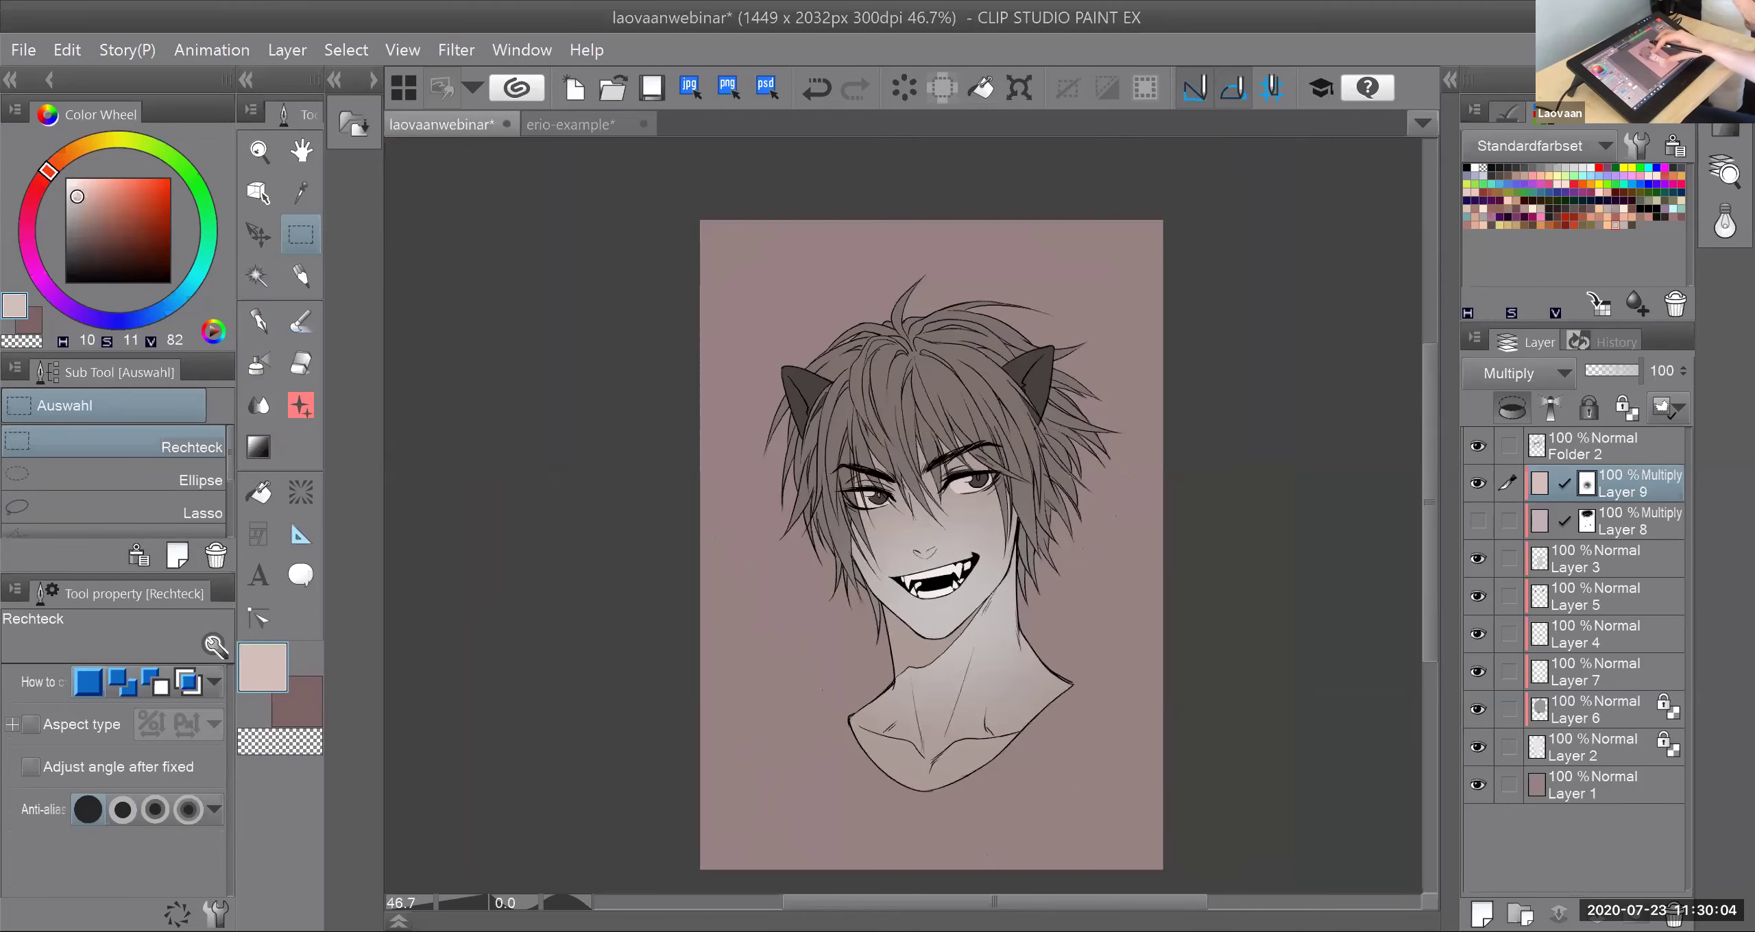
{"action": "scroll", "coordinate": [953, 580], "scroll_direction": "up", "scroll_amount": 1}
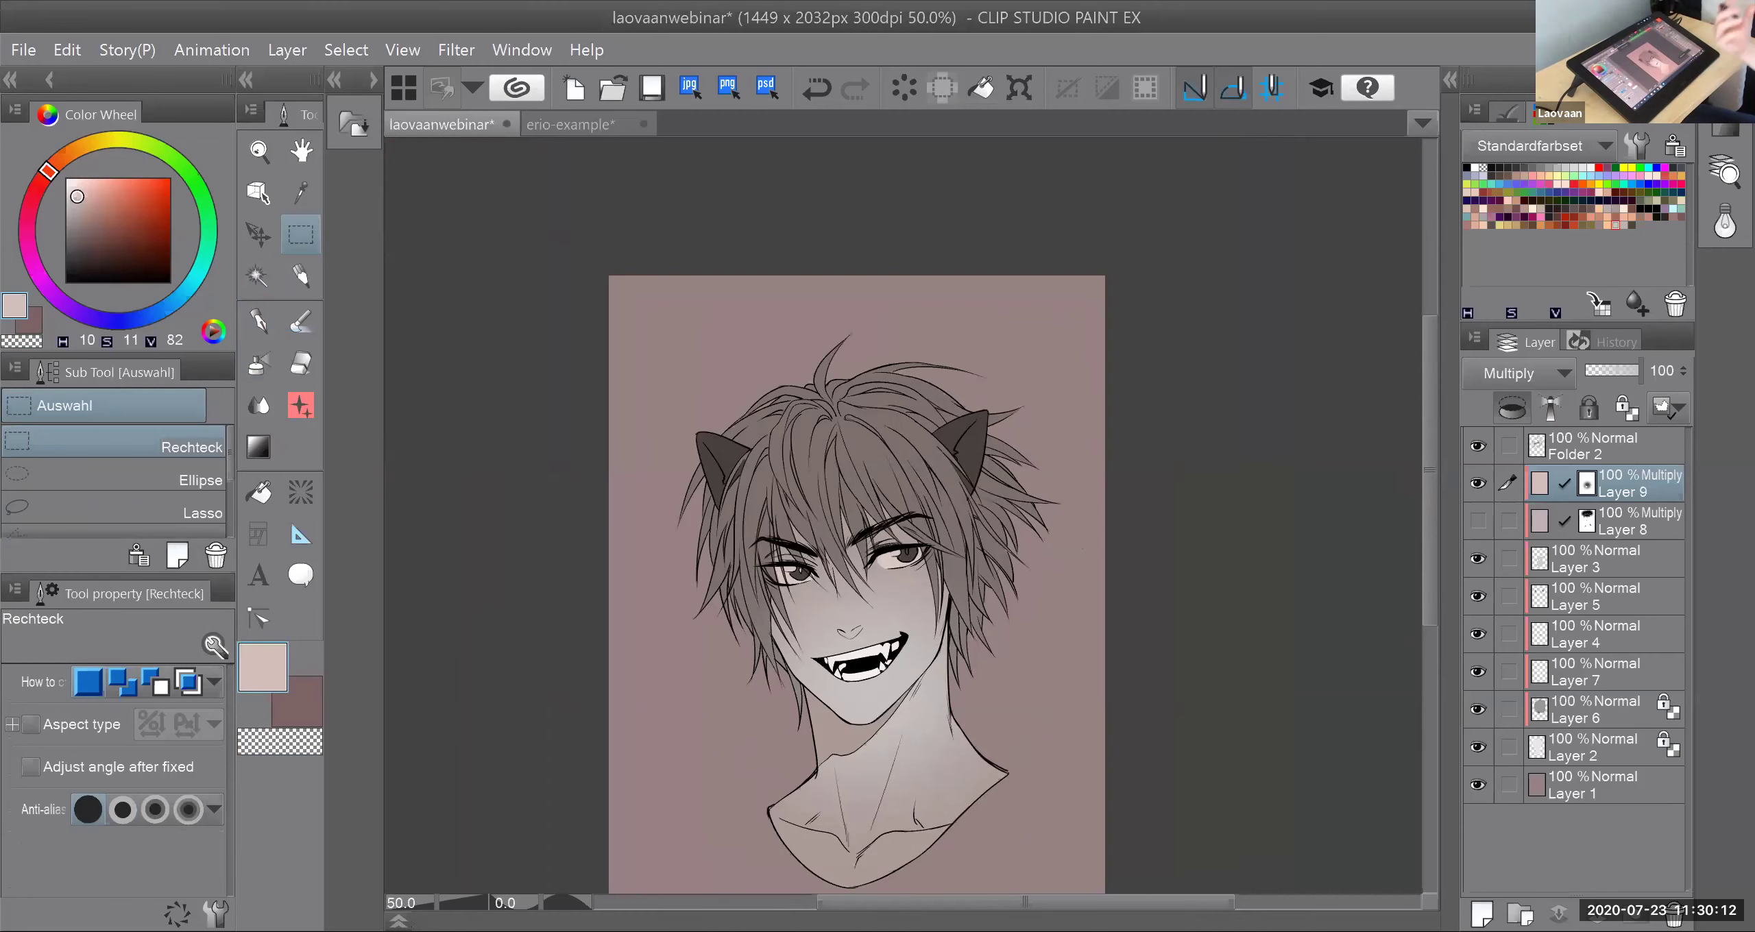
{"action": "scroll", "coordinate": [926, 614], "scroll_direction": "up", "scroll_amount": 2}
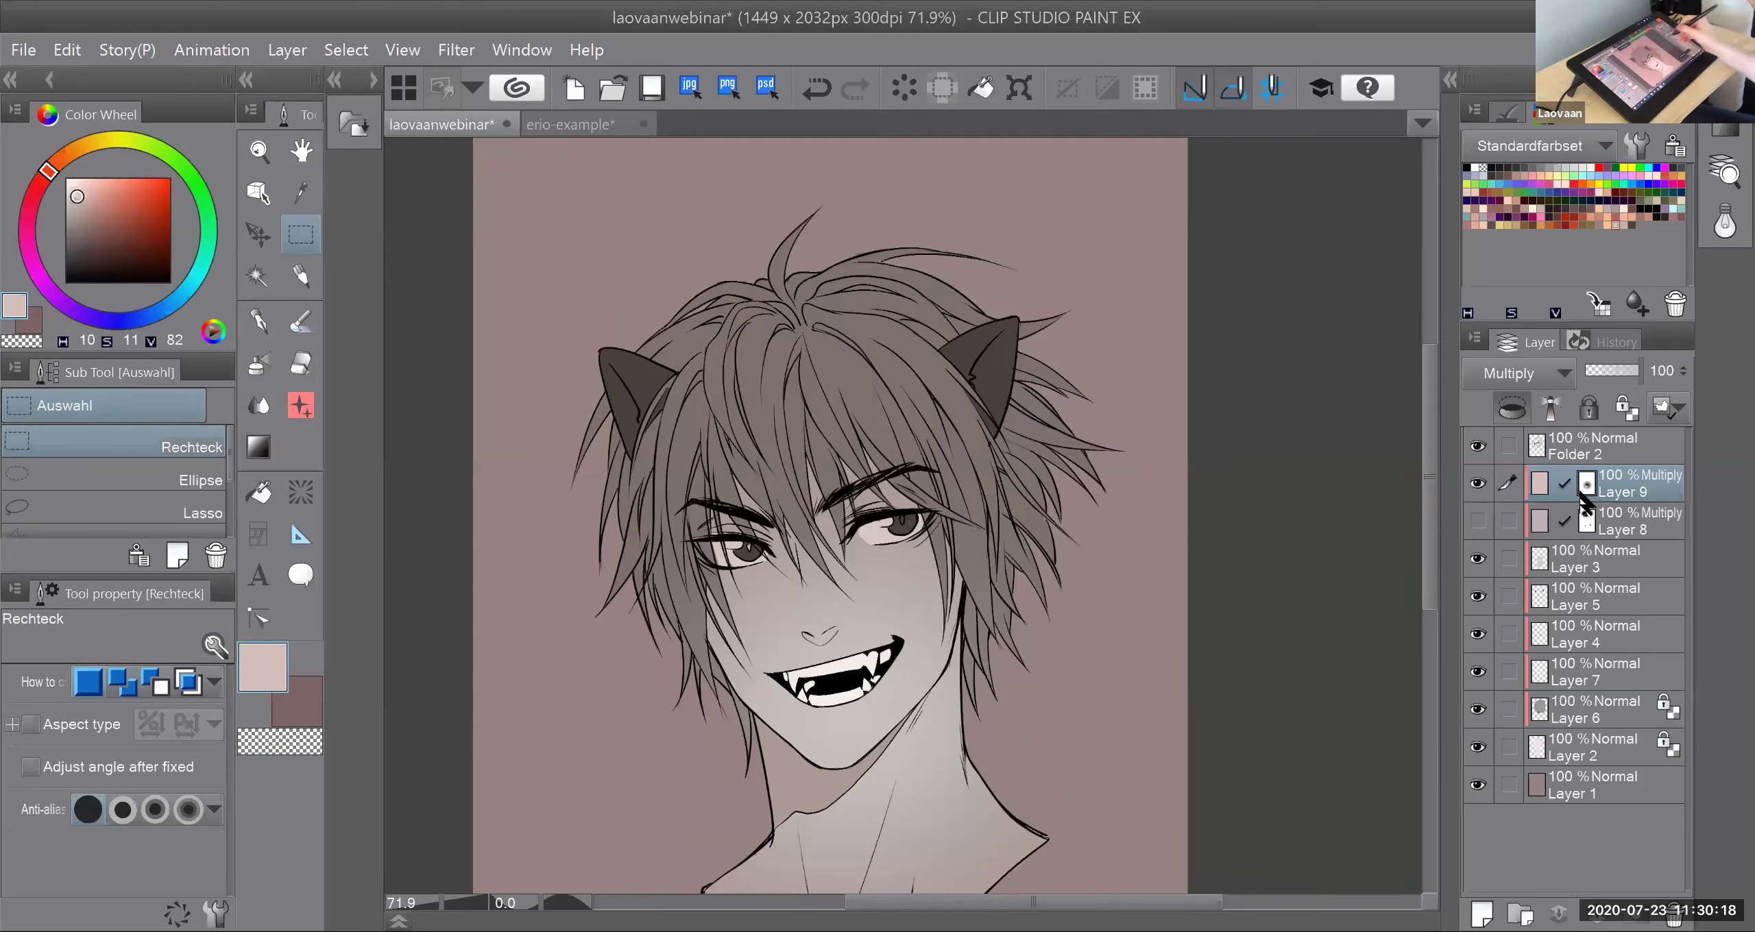
Step: Carve a small hard-edged highlight at the nose on Layer 9's mask using the Hart mischen eraser at size 4.26
{"action": "left_click", "coordinate": [302, 365]}
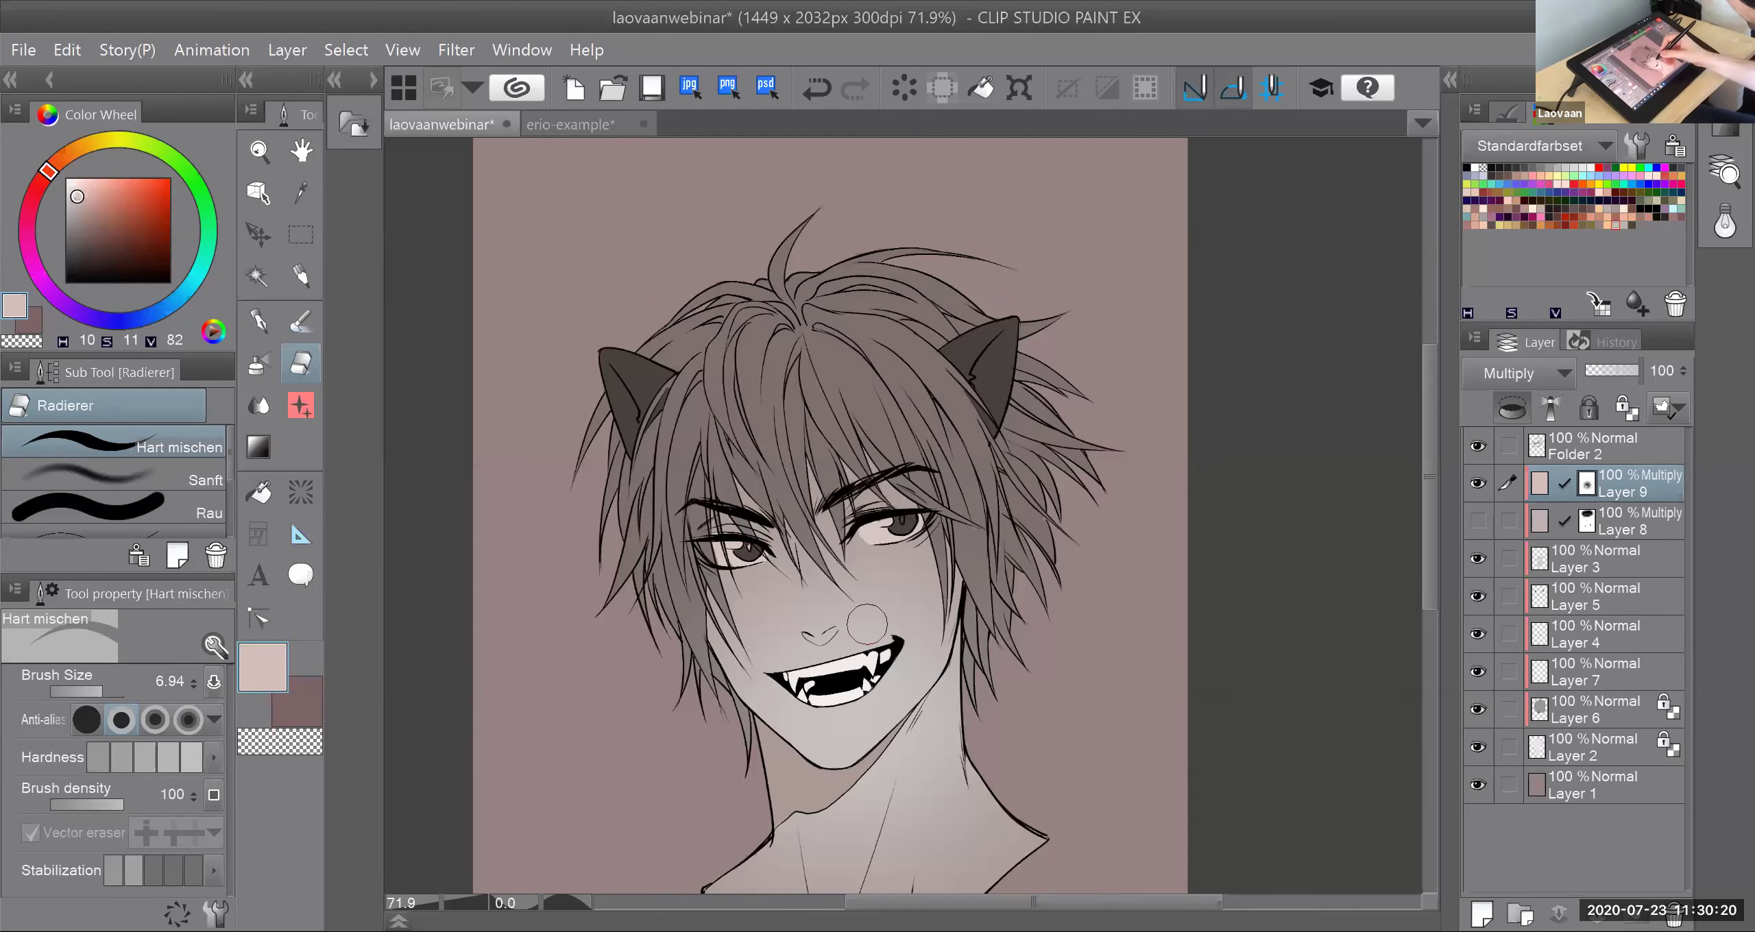
{"action": "left_click", "coordinate": [279, 744]}
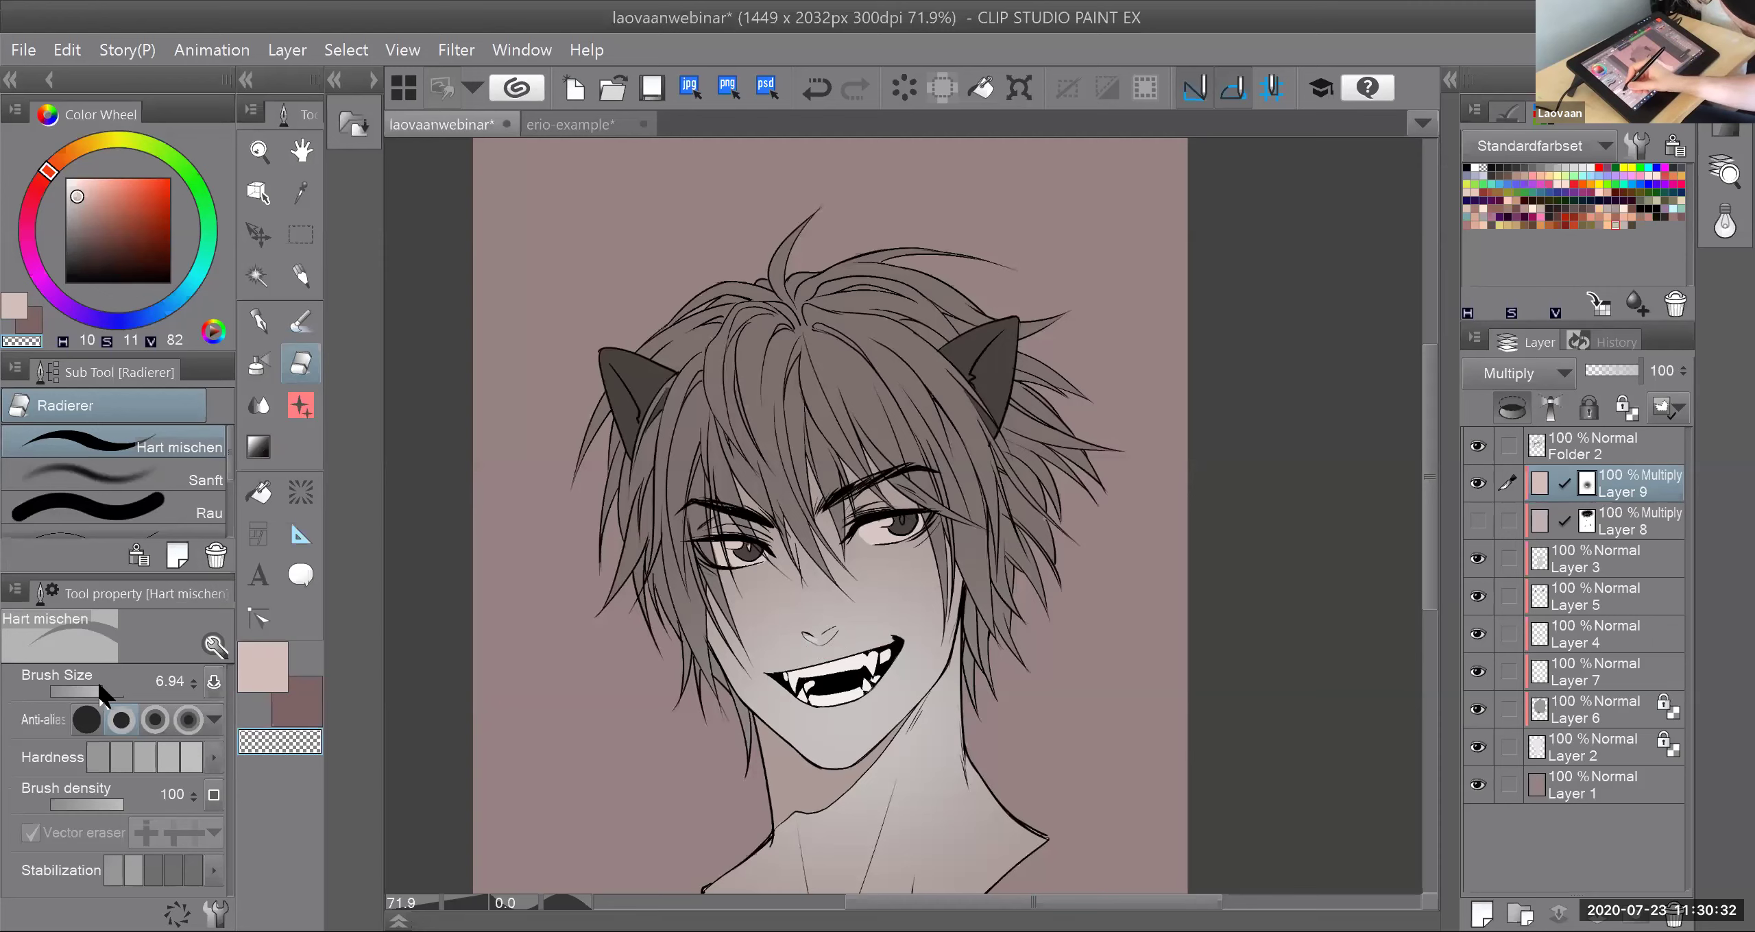
{"action": "left_click_drag", "start_coordinate": [102, 690], "coordinate": [98, 689]}
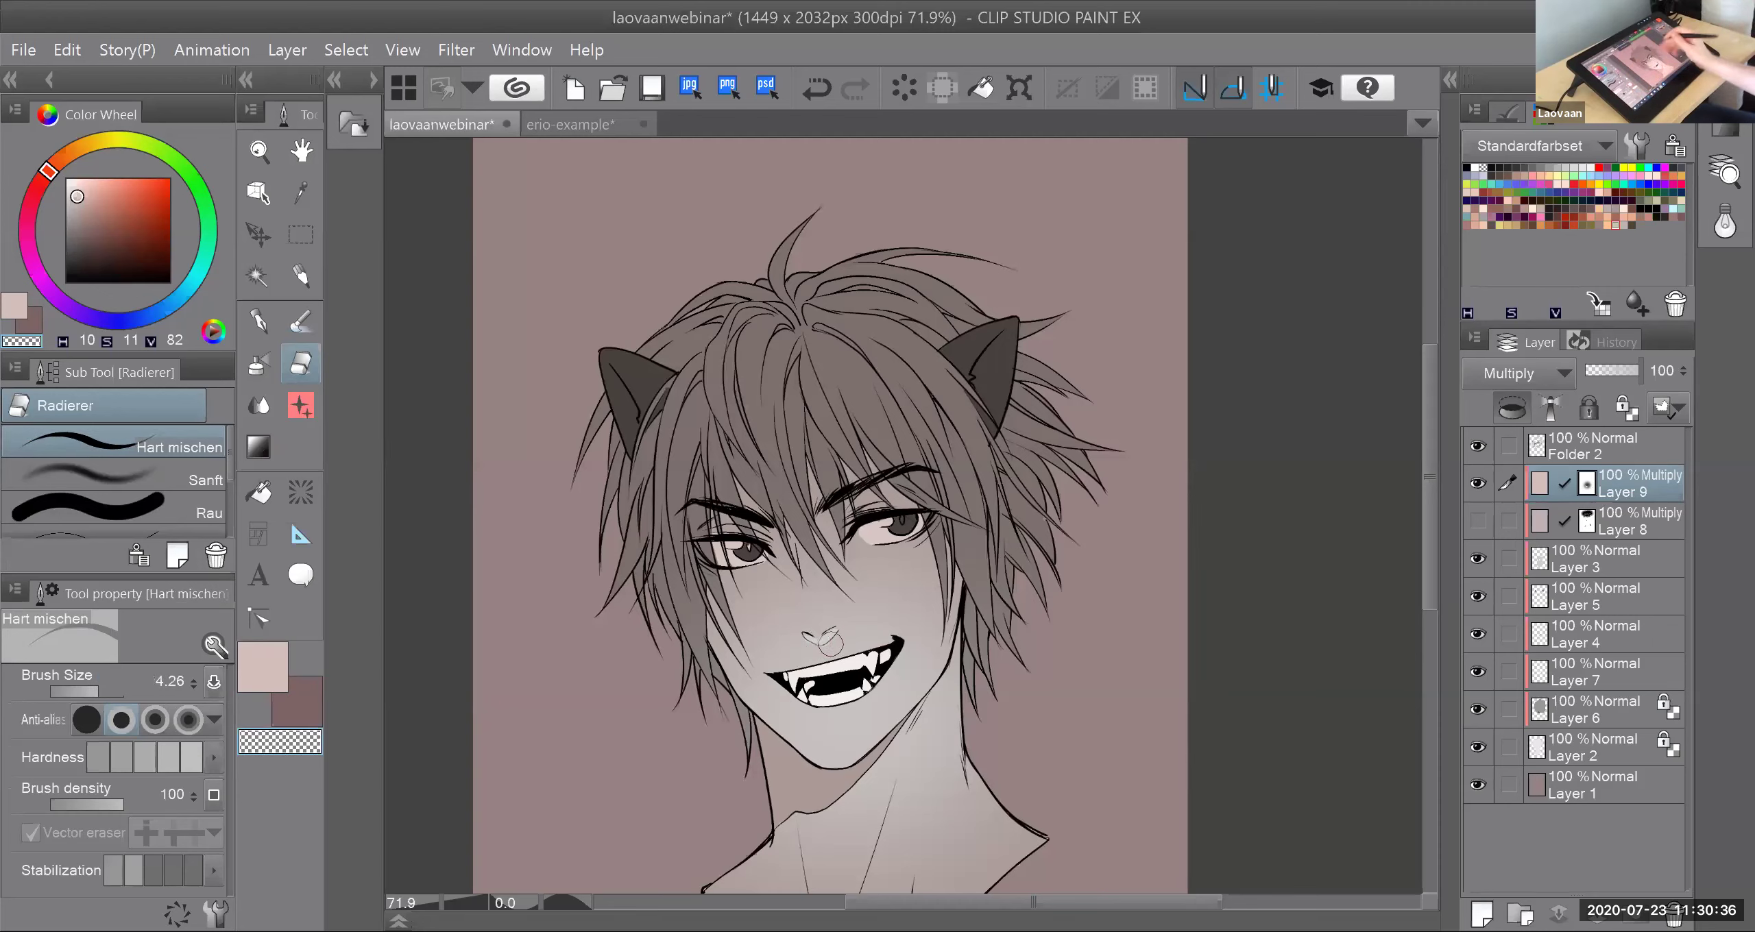
{"action": "scroll", "coordinate": [955, 809], "scroll_direction": "up", "scroll_amount": 3}
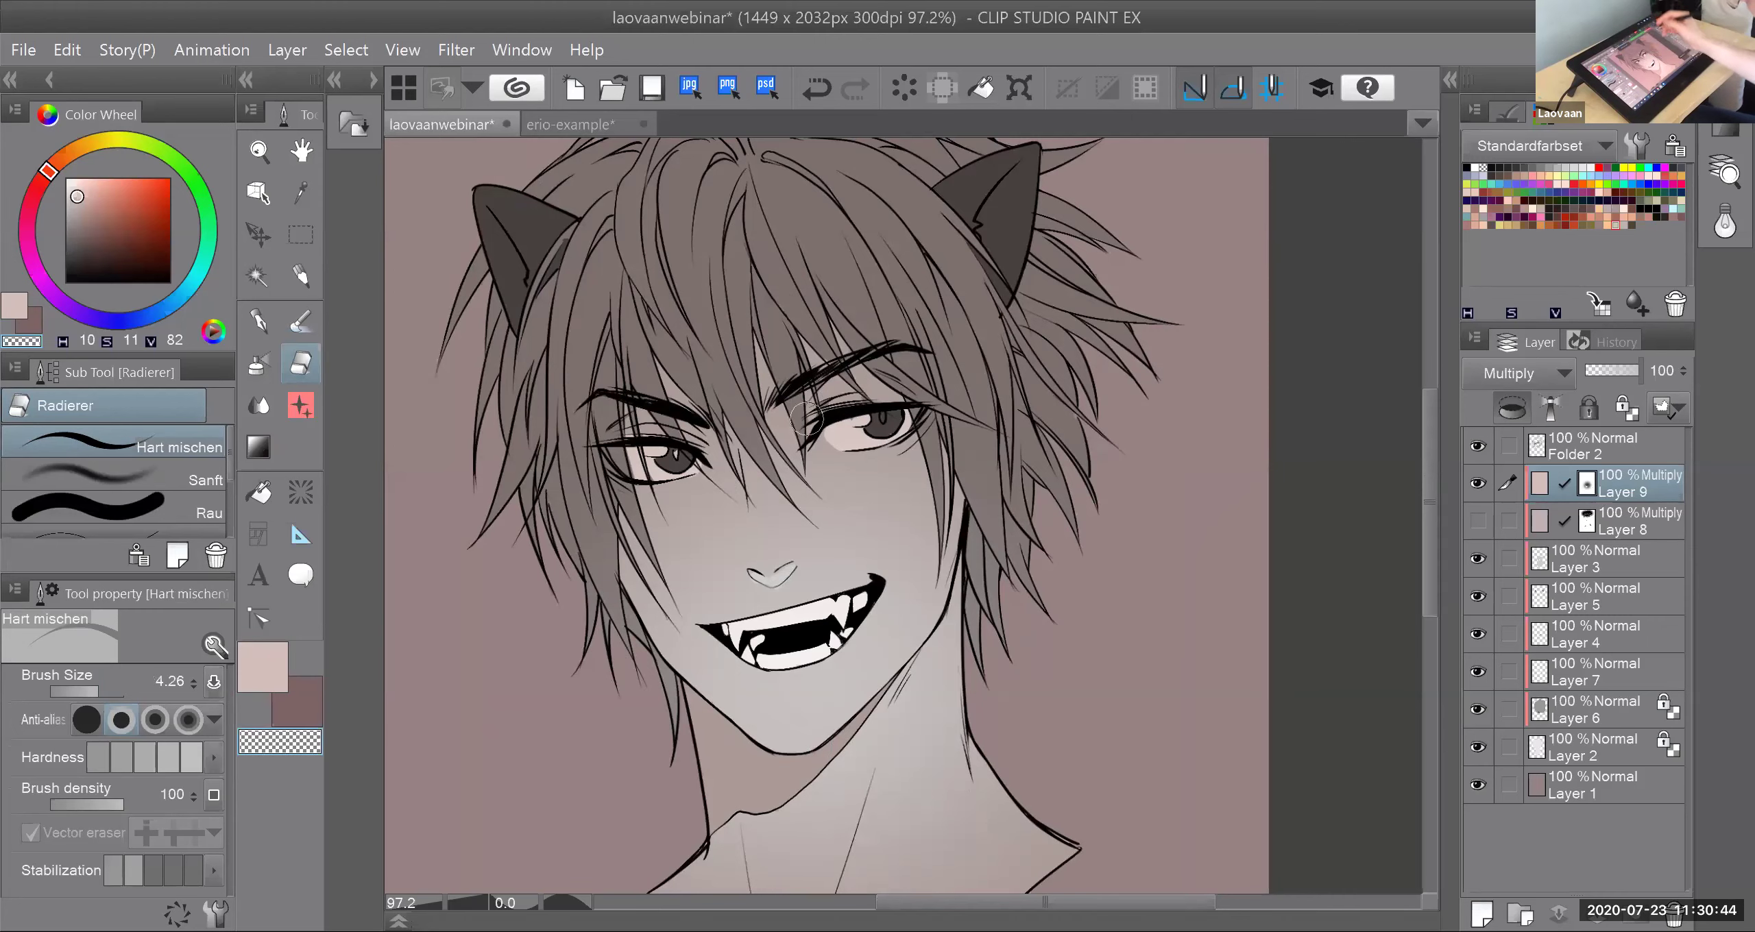
{"action": "scroll", "coordinate": [807, 419], "scroll_direction": "down", "scroll_amount": 2}
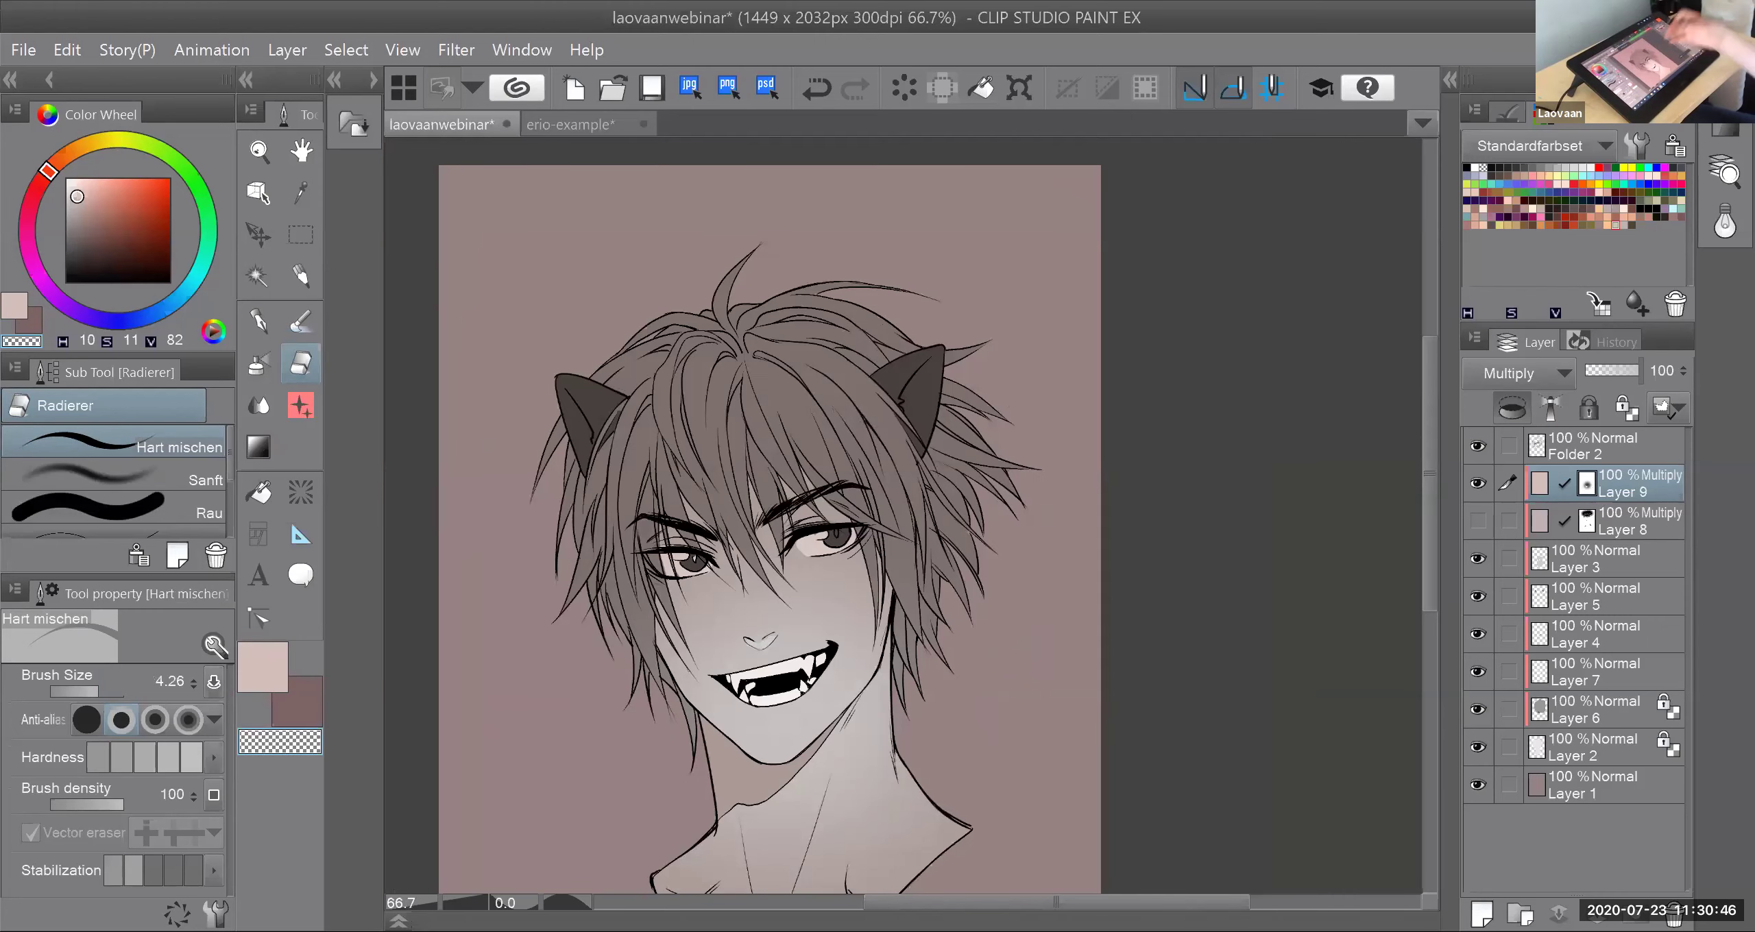
Step: Brush small transparent highlights under the eyes with やわ肌ブラシ at size 2.35, undoing one stroke
{"action": "left_click", "coordinate": [303, 332]}
{"action": "left_click_drag", "start_coordinate": [102, 680], "coordinate": [92, 687]}
{"action": "left_click_drag", "start_coordinate": [821, 558], "coordinate": [839, 558]}
{"action": "key", "text": "ctrl+z"}
{"action": "left_click_drag", "start_coordinate": [690, 577], "coordinate": [675, 575]}
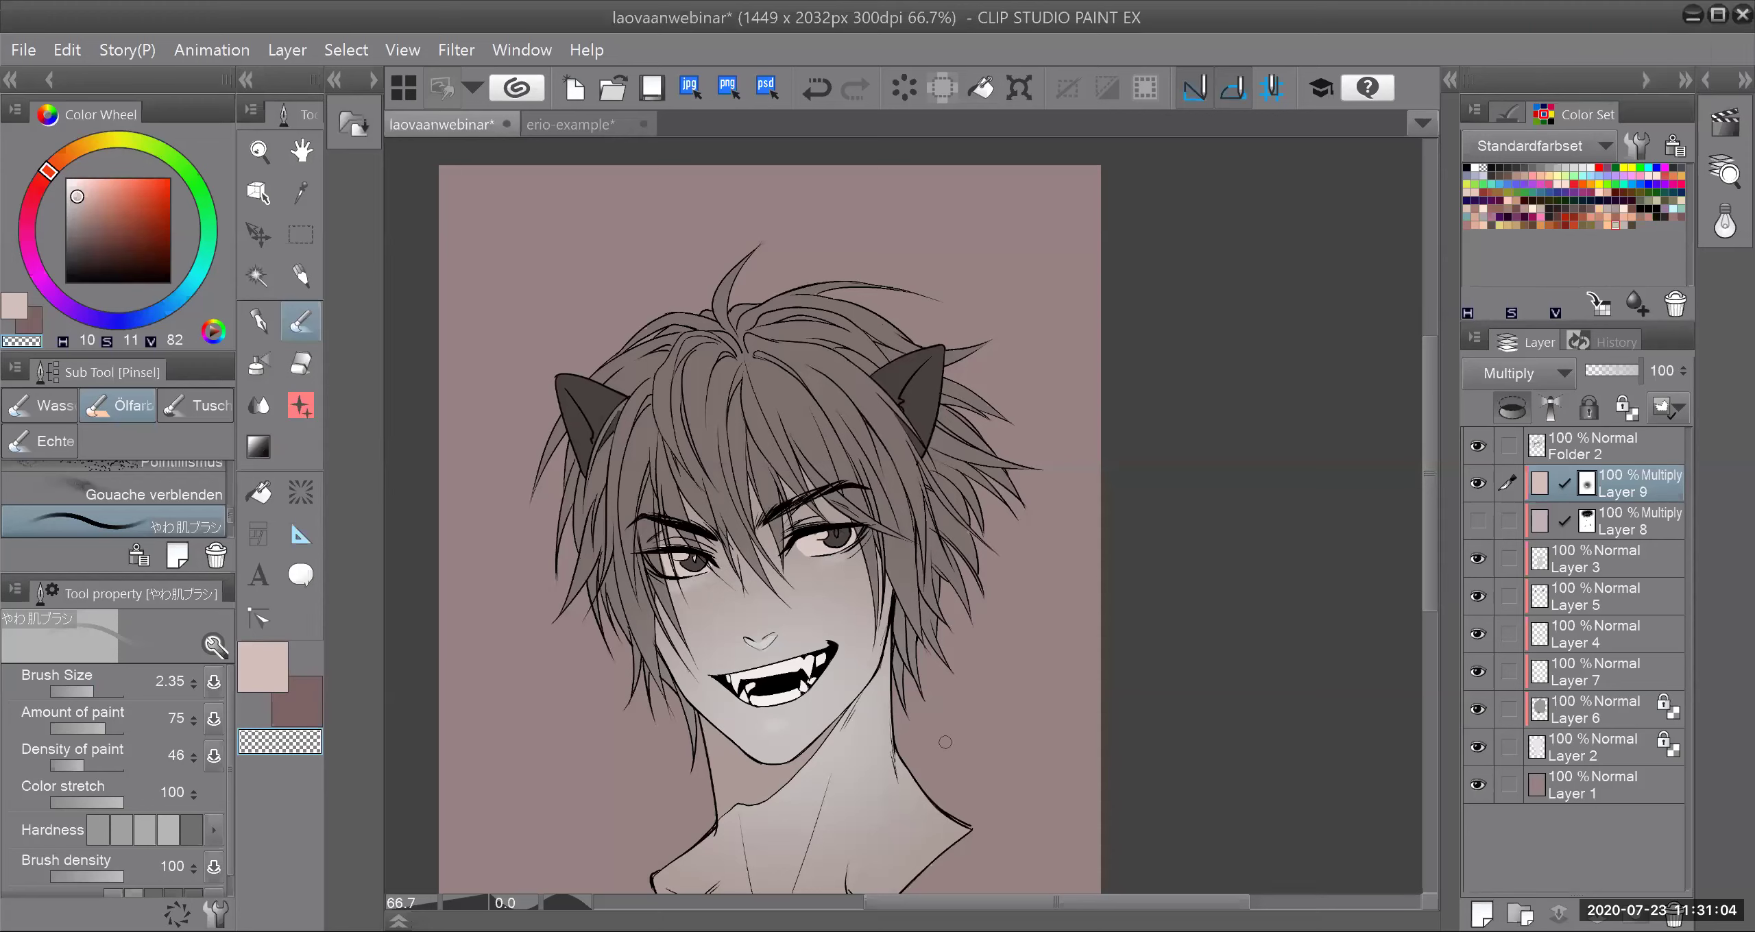
Step: Compare the shading of Layer 8 and Layer 9 by switching their visibility, leaving only Layer 9 shown
{"action": "left_click", "coordinate": [264, 370]}
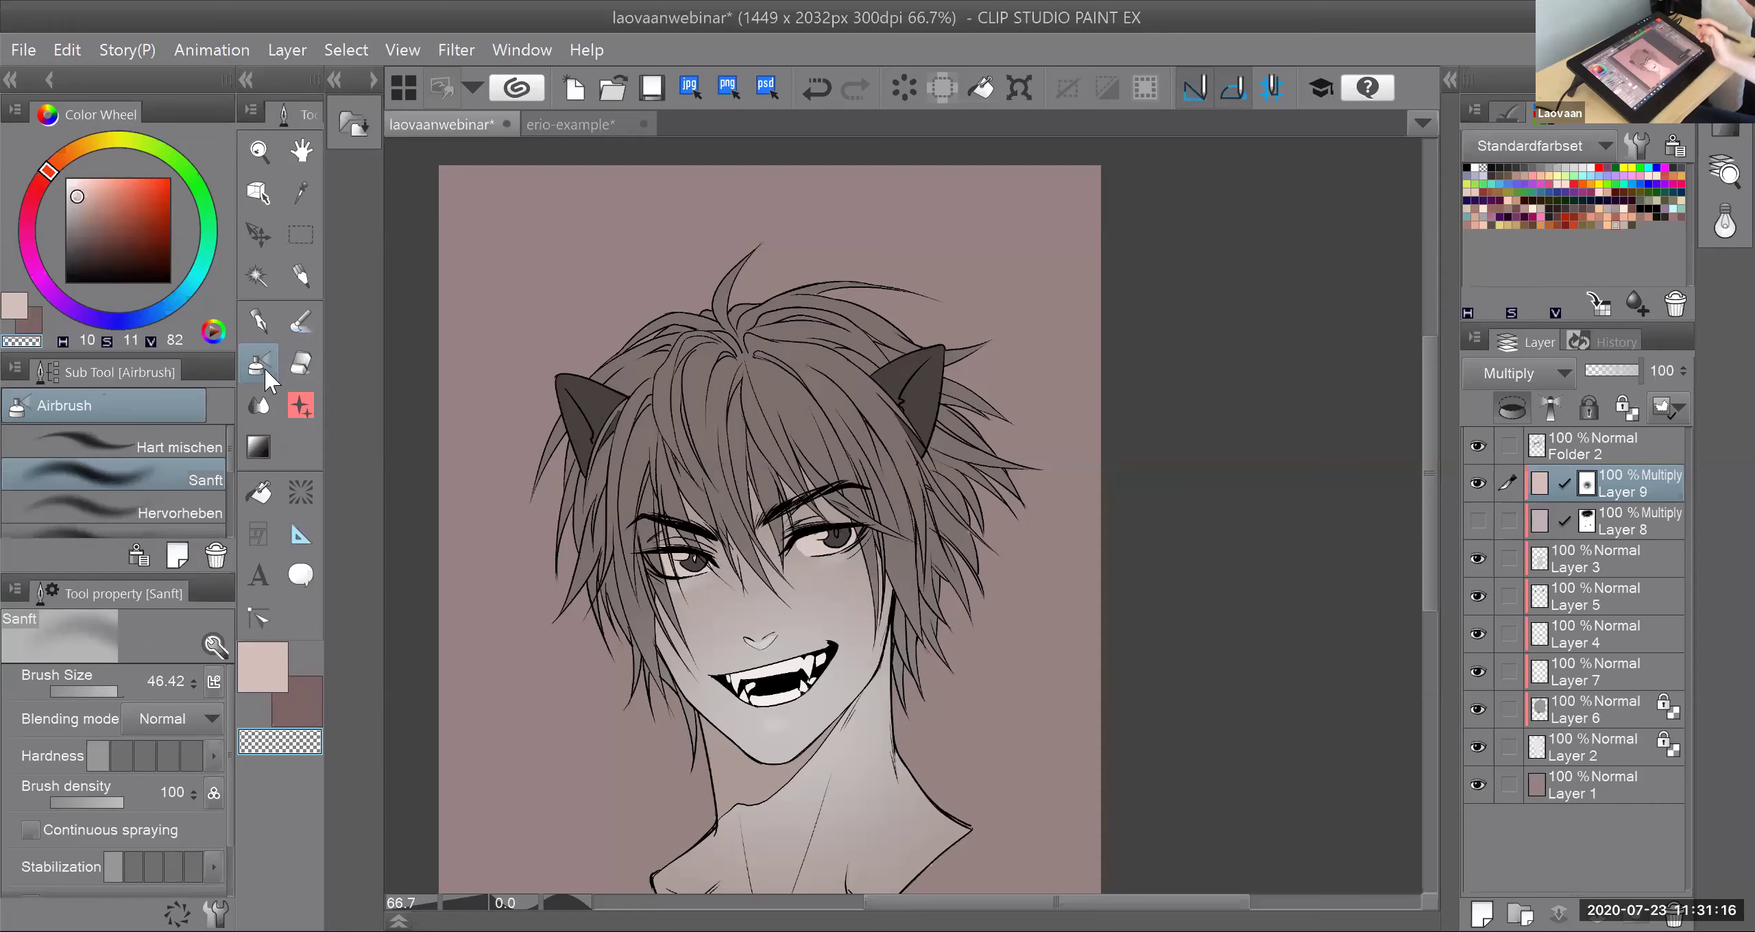
{"action": "left_click", "coordinate": [1477, 521]}
{"action": "left_click", "coordinate": [1478, 483]}
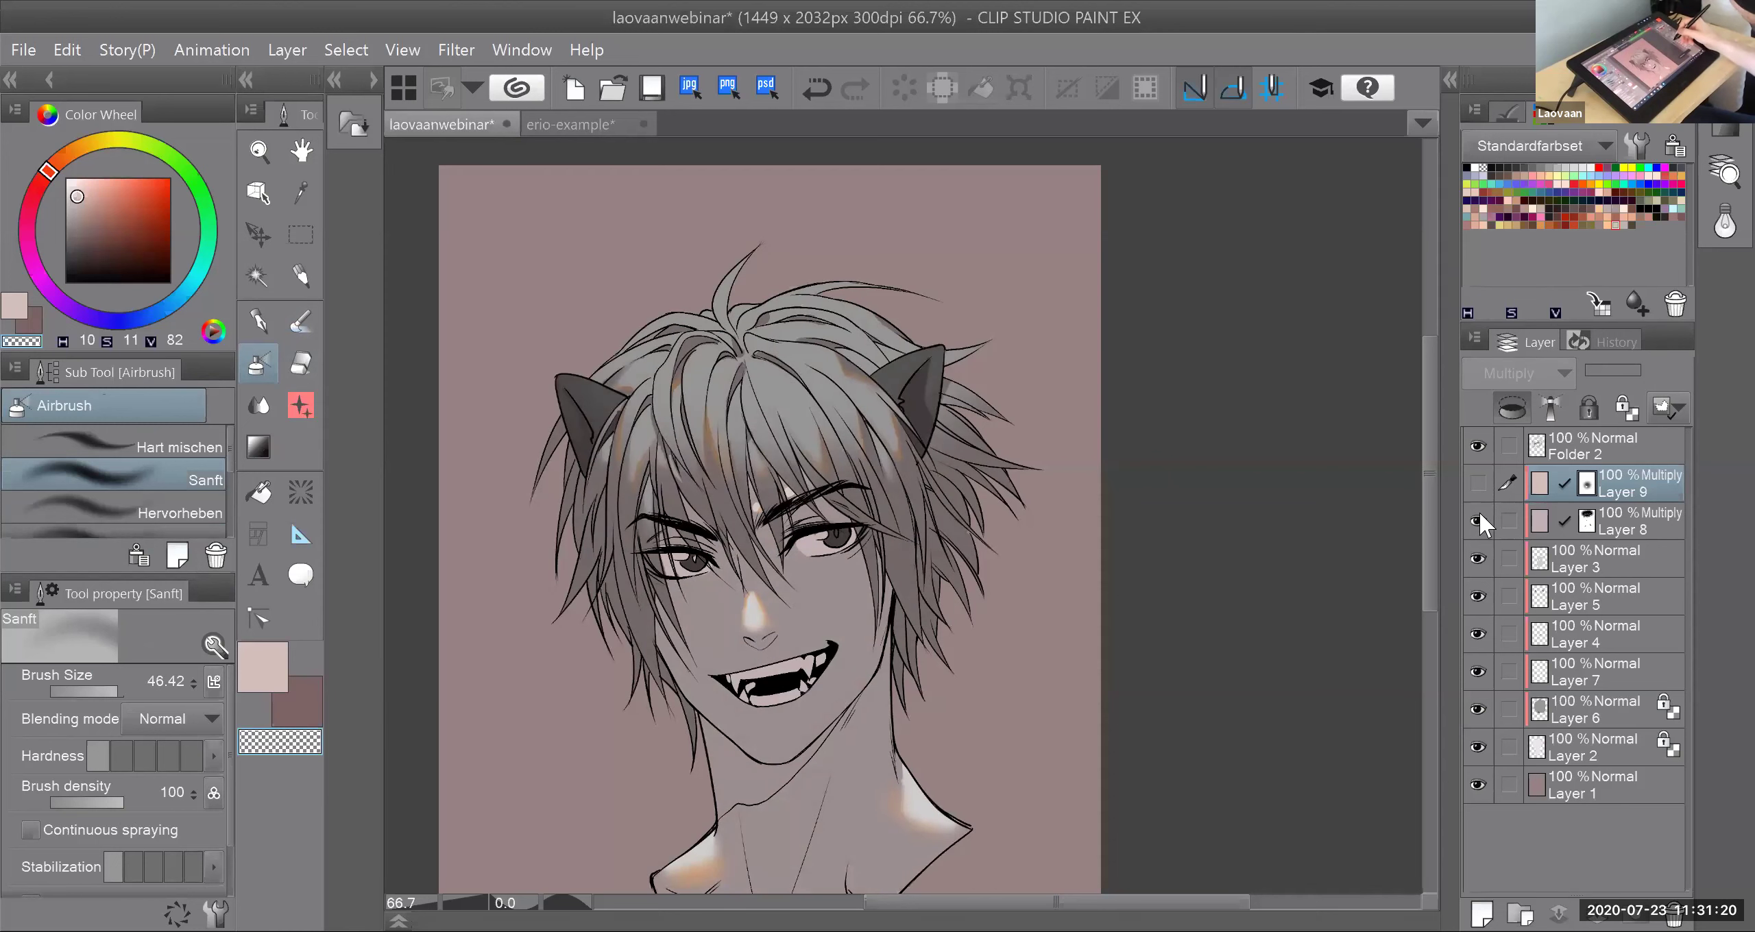
{"action": "left_click", "coordinate": [1479, 514]}
{"action": "left_click", "coordinate": [1478, 484]}
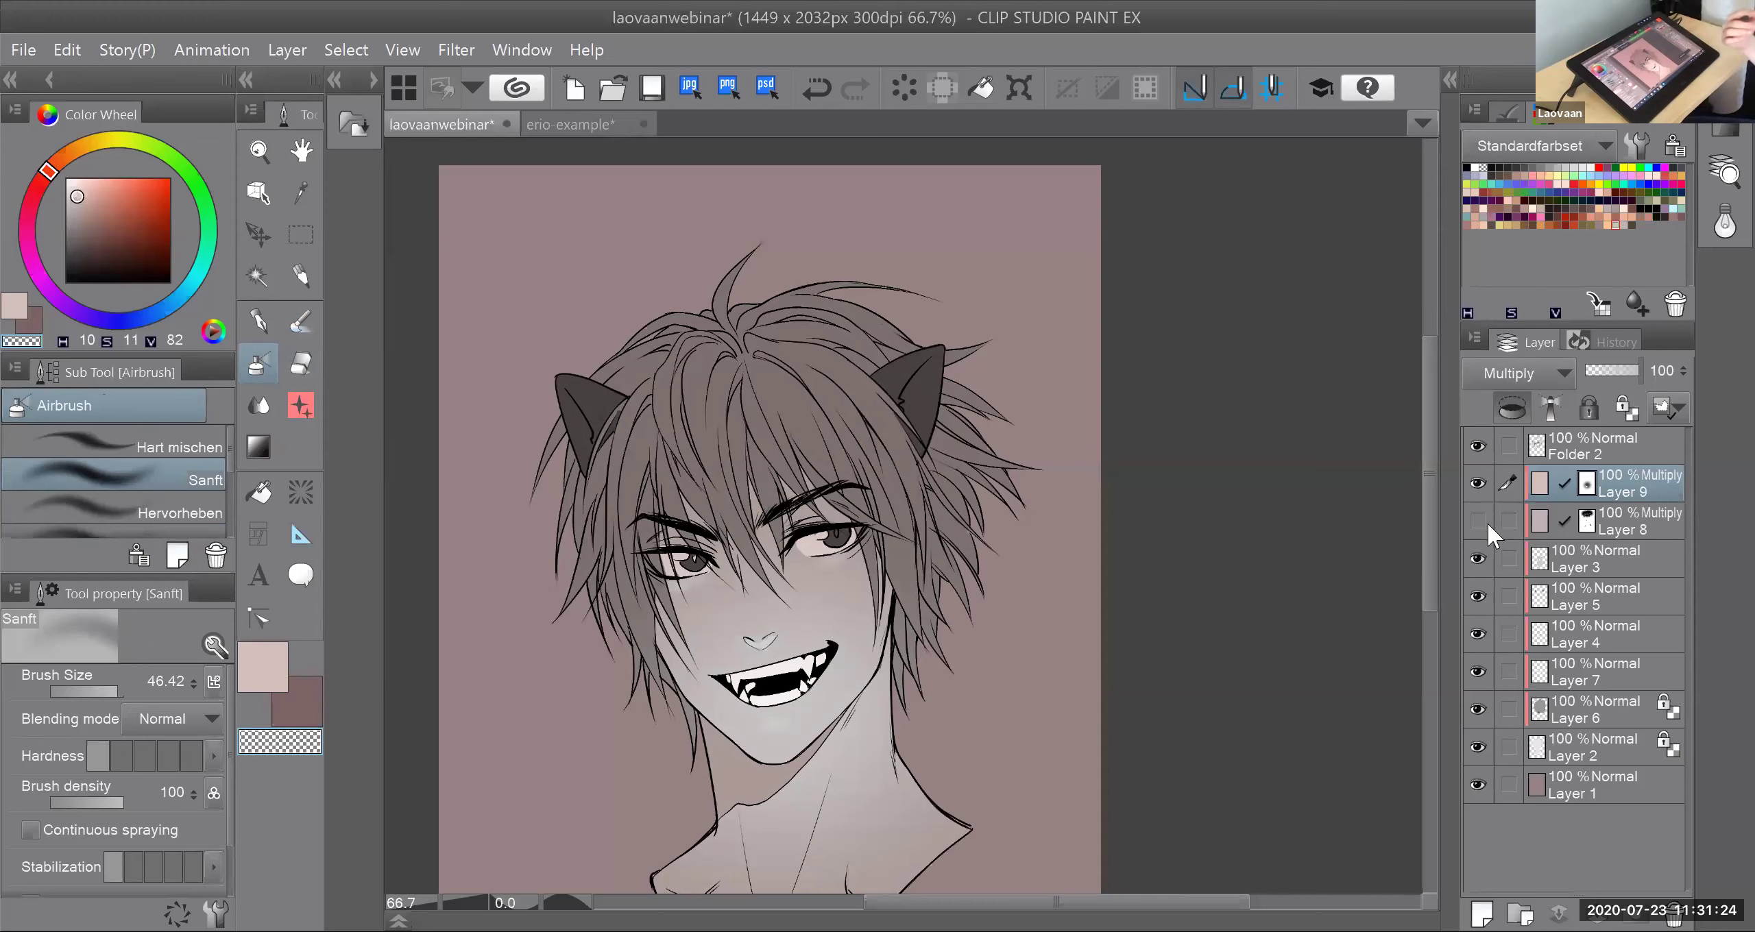
Step: Examine the hair, face and overall shading at several magnifications with the main colour active on the brush
{"action": "left_click", "coordinate": [300, 322]}
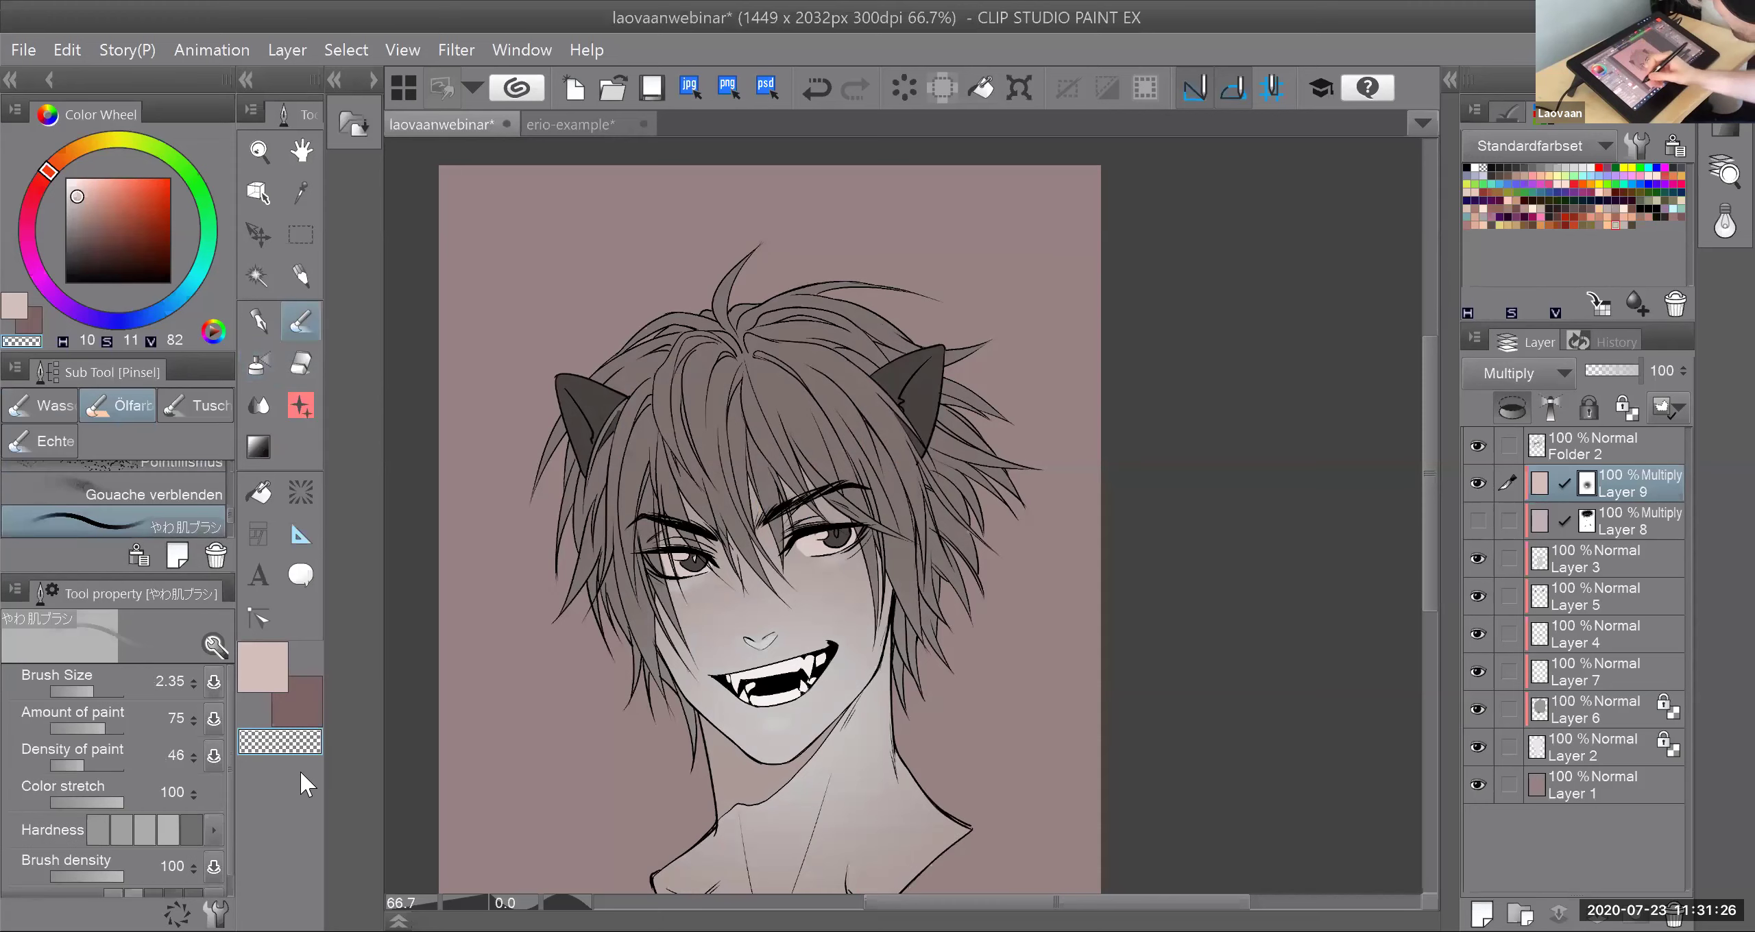
{"action": "left_click", "coordinate": [263, 667]}
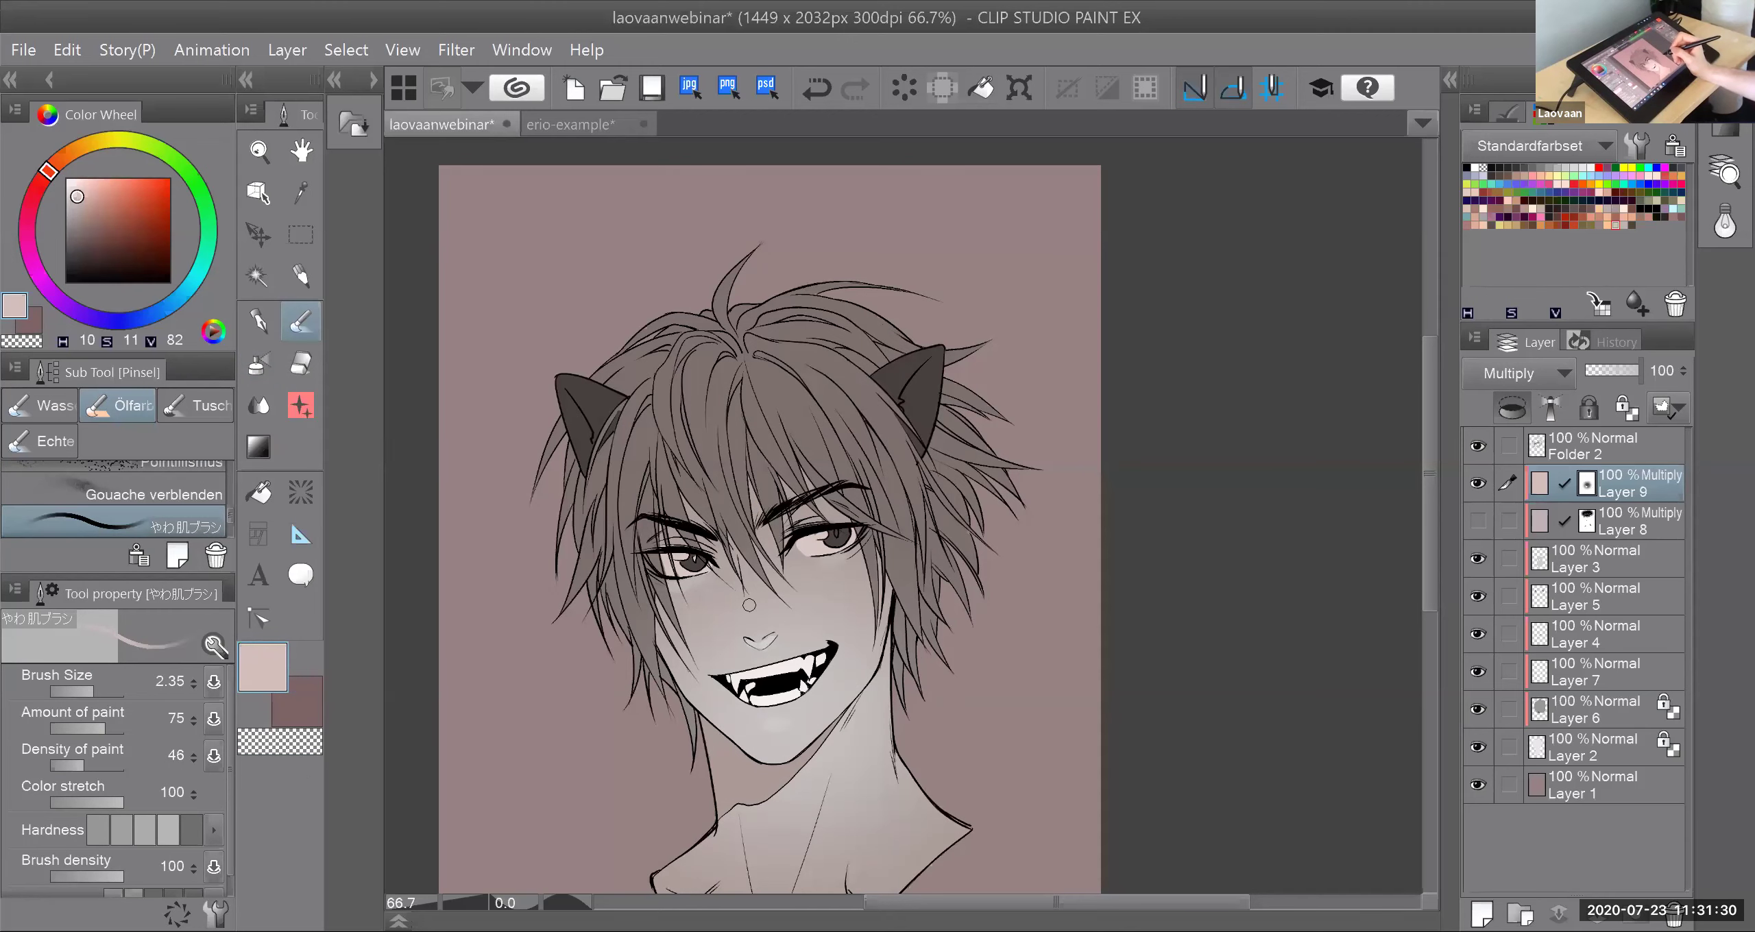
{"action": "scroll", "coordinate": [804, 428], "scroll_direction": "up", "scroll_amount": 5}
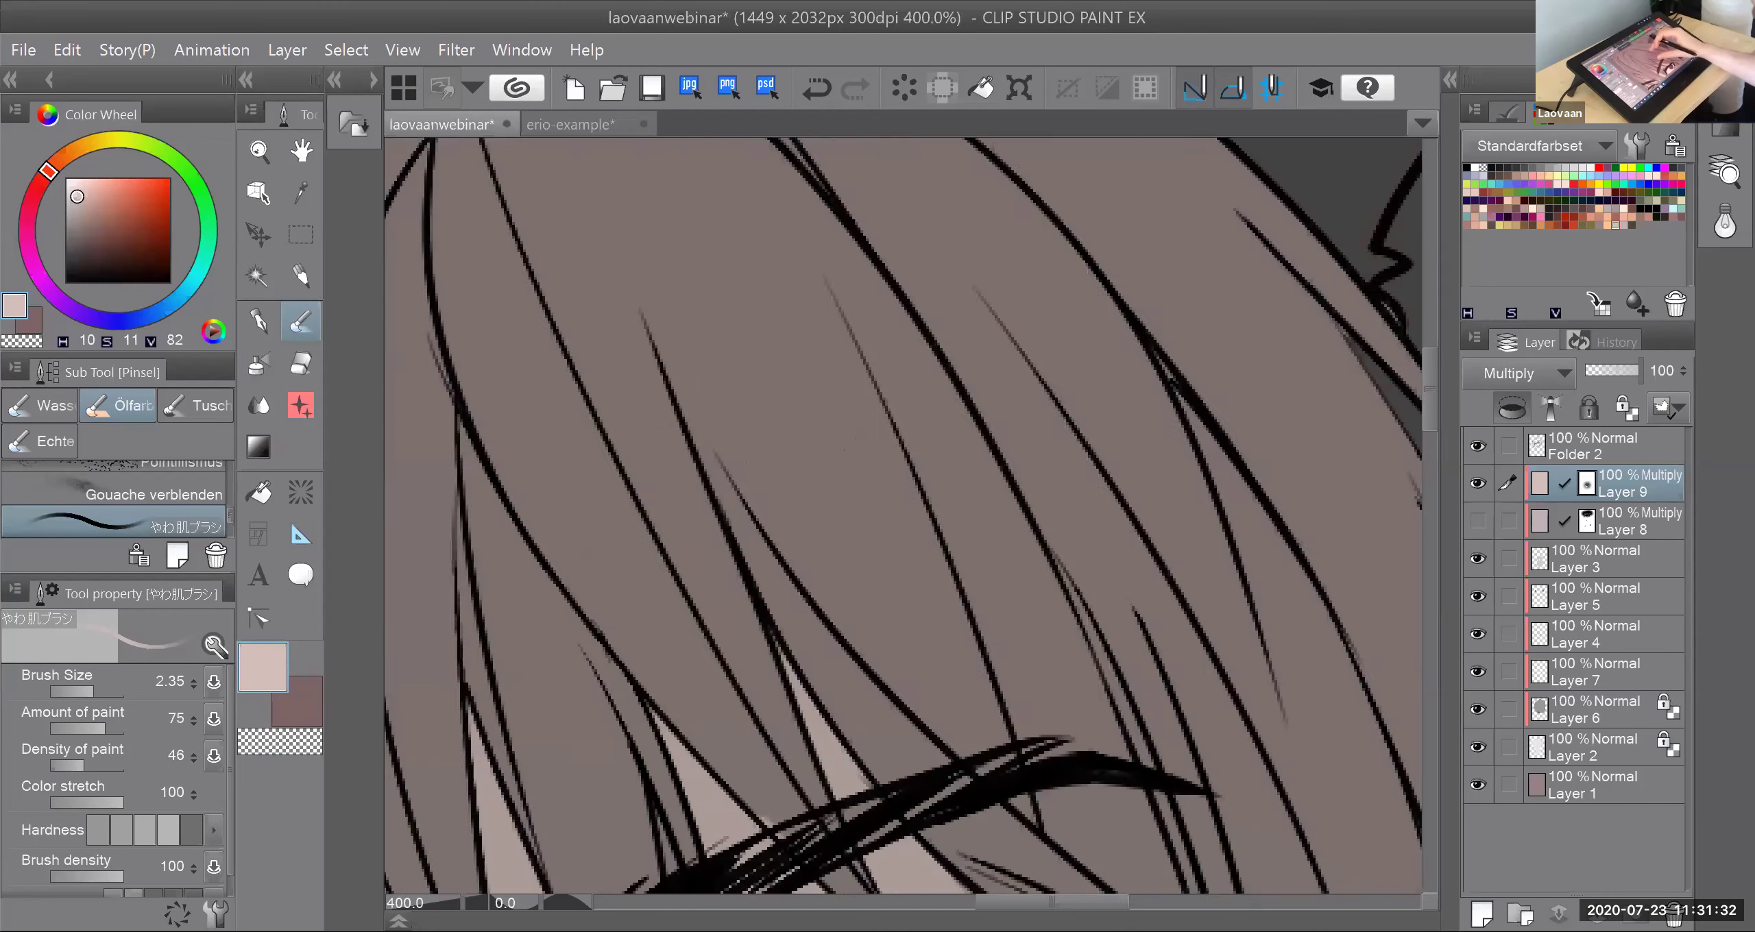
{"action": "scroll", "coordinate": [884, 494], "scroll_direction": "down", "scroll_amount": 8}
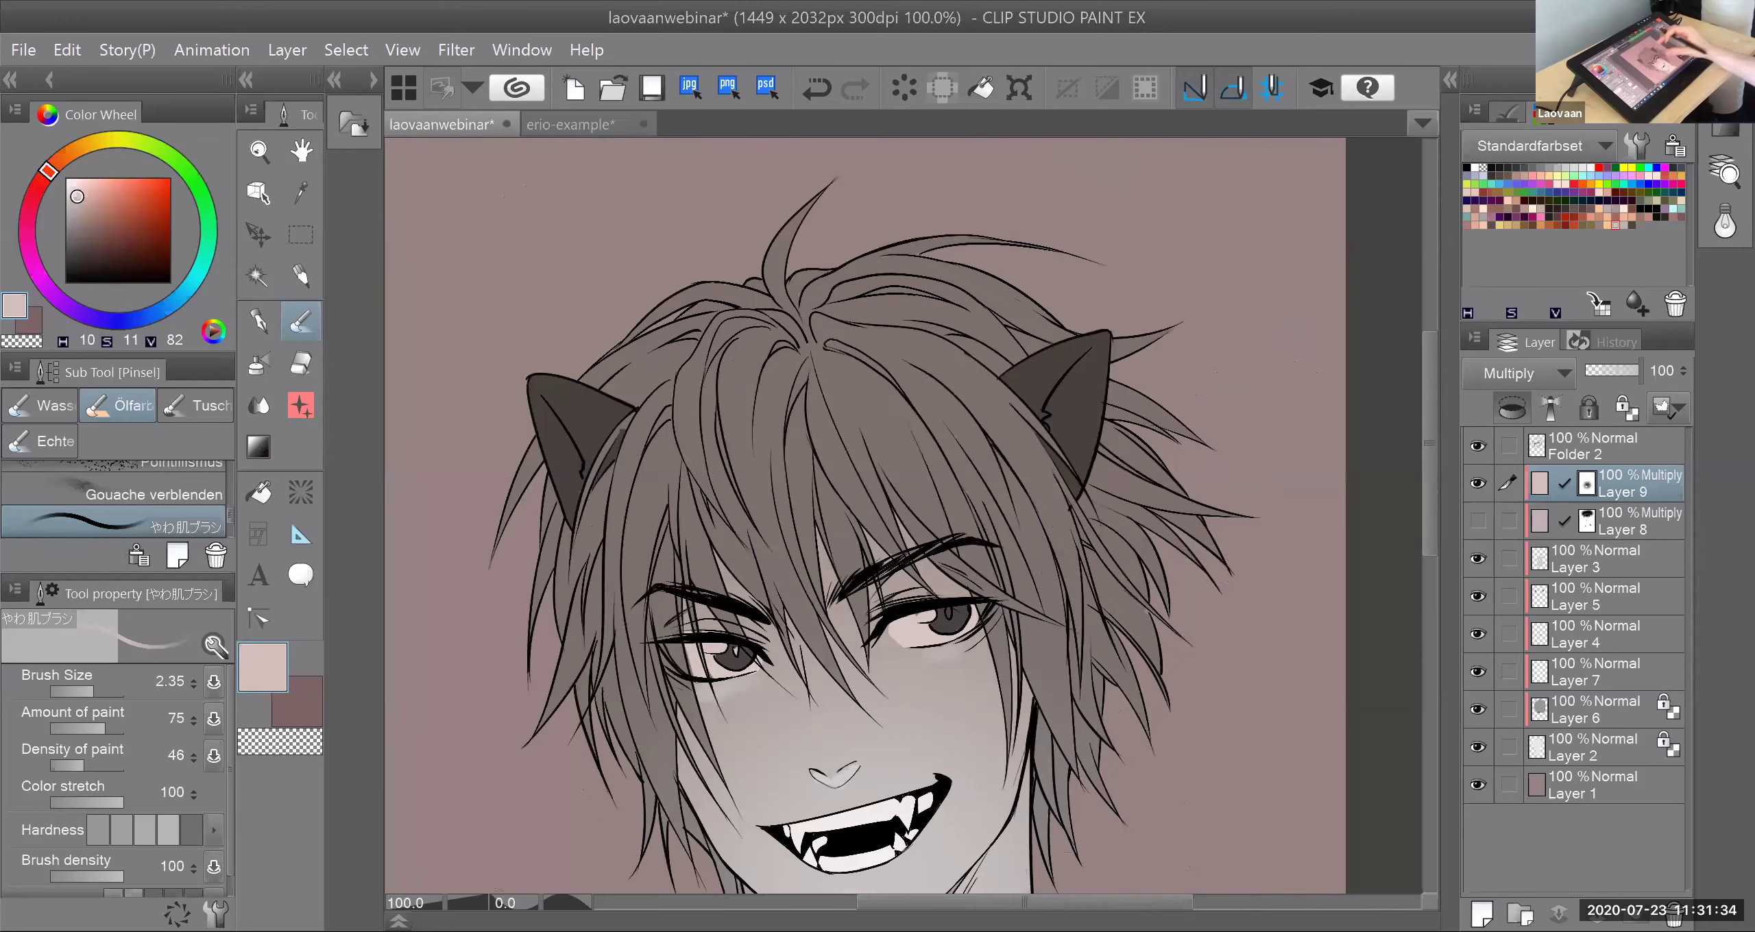
{"action": "scroll", "coordinate": [885, 521], "scroll_direction": "down", "scroll_amount": 2}
{"action": "left_click_drag", "start_coordinate": [885, 521], "coordinate": [826, 502]}
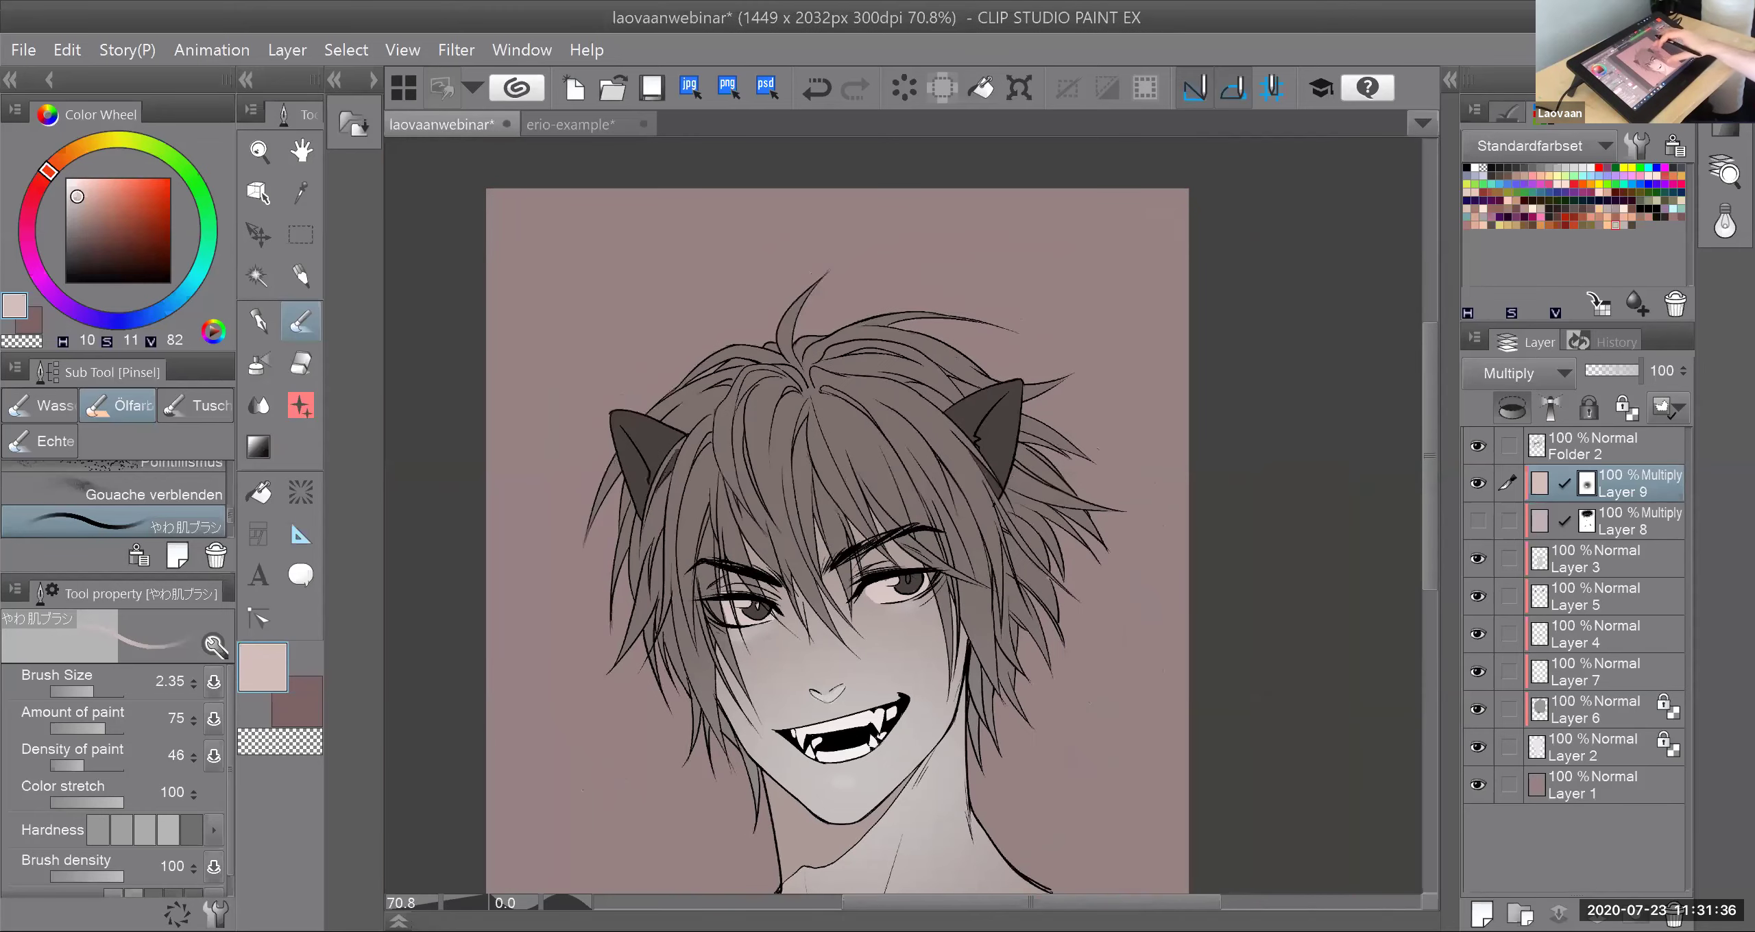
{"action": "scroll", "coordinate": [926, 528], "scroll_direction": "down", "scroll_amount": 6}
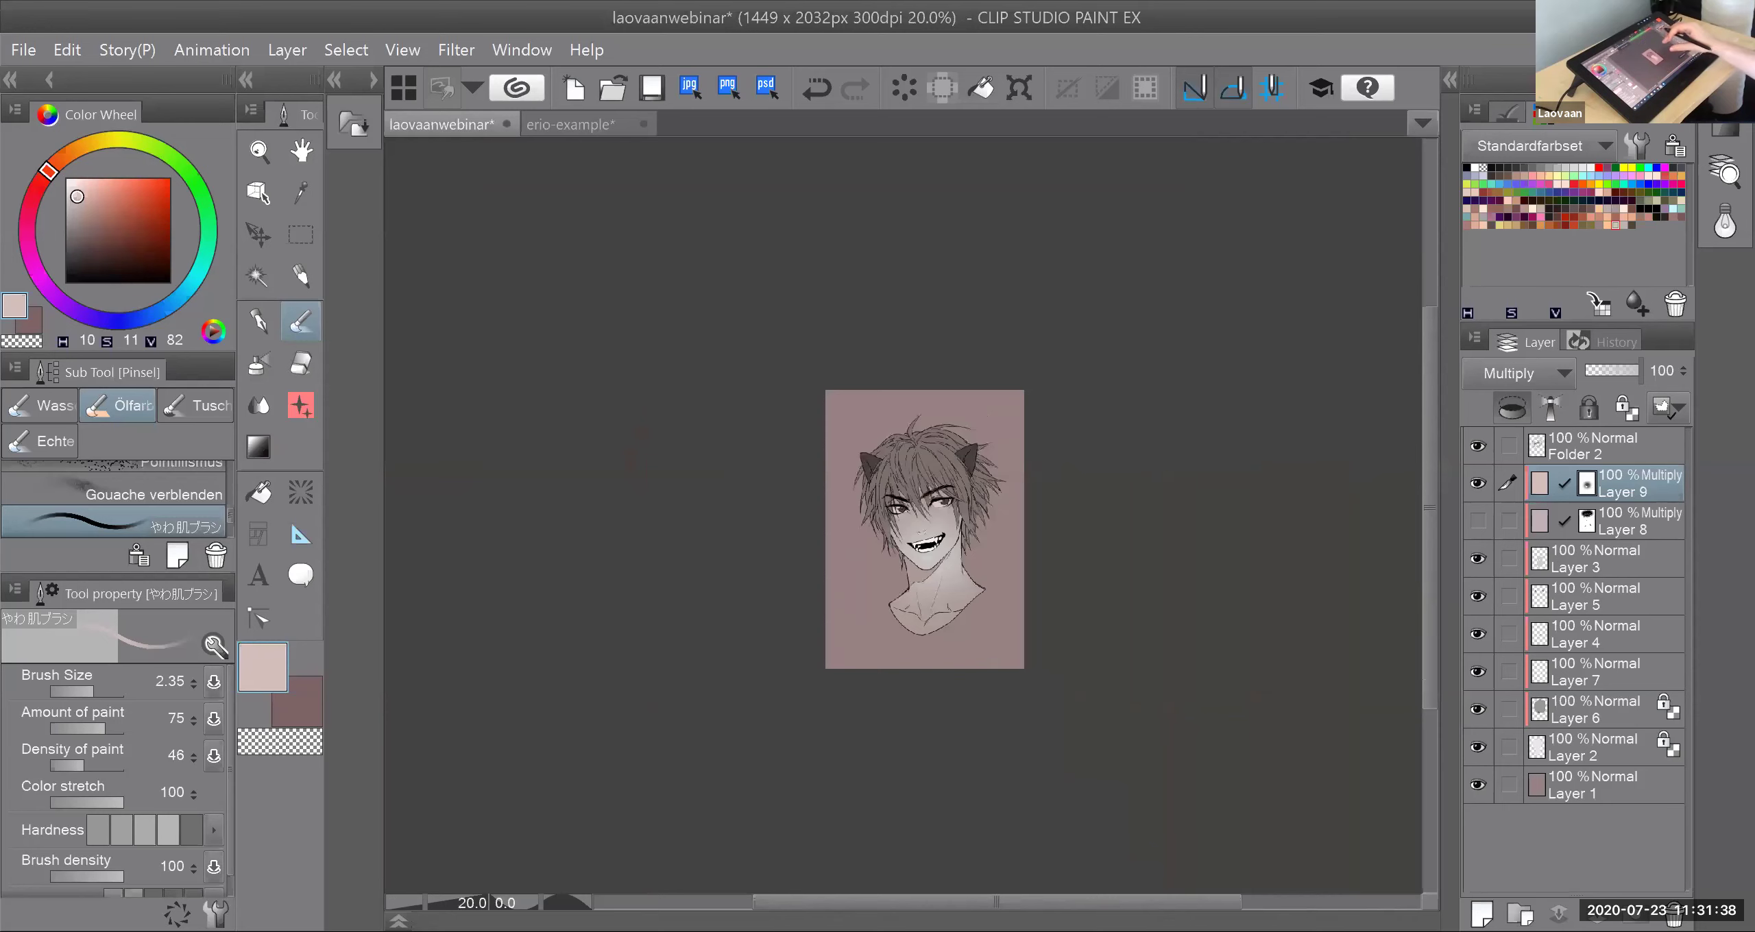
{"action": "scroll", "coordinate": [1018, 519], "scroll_direction": "up", "scroll_amount": 2}
{"action": "scroll", "coordinate": [984, 524], "scroll_direction": "up", "scroll_amount": 1}
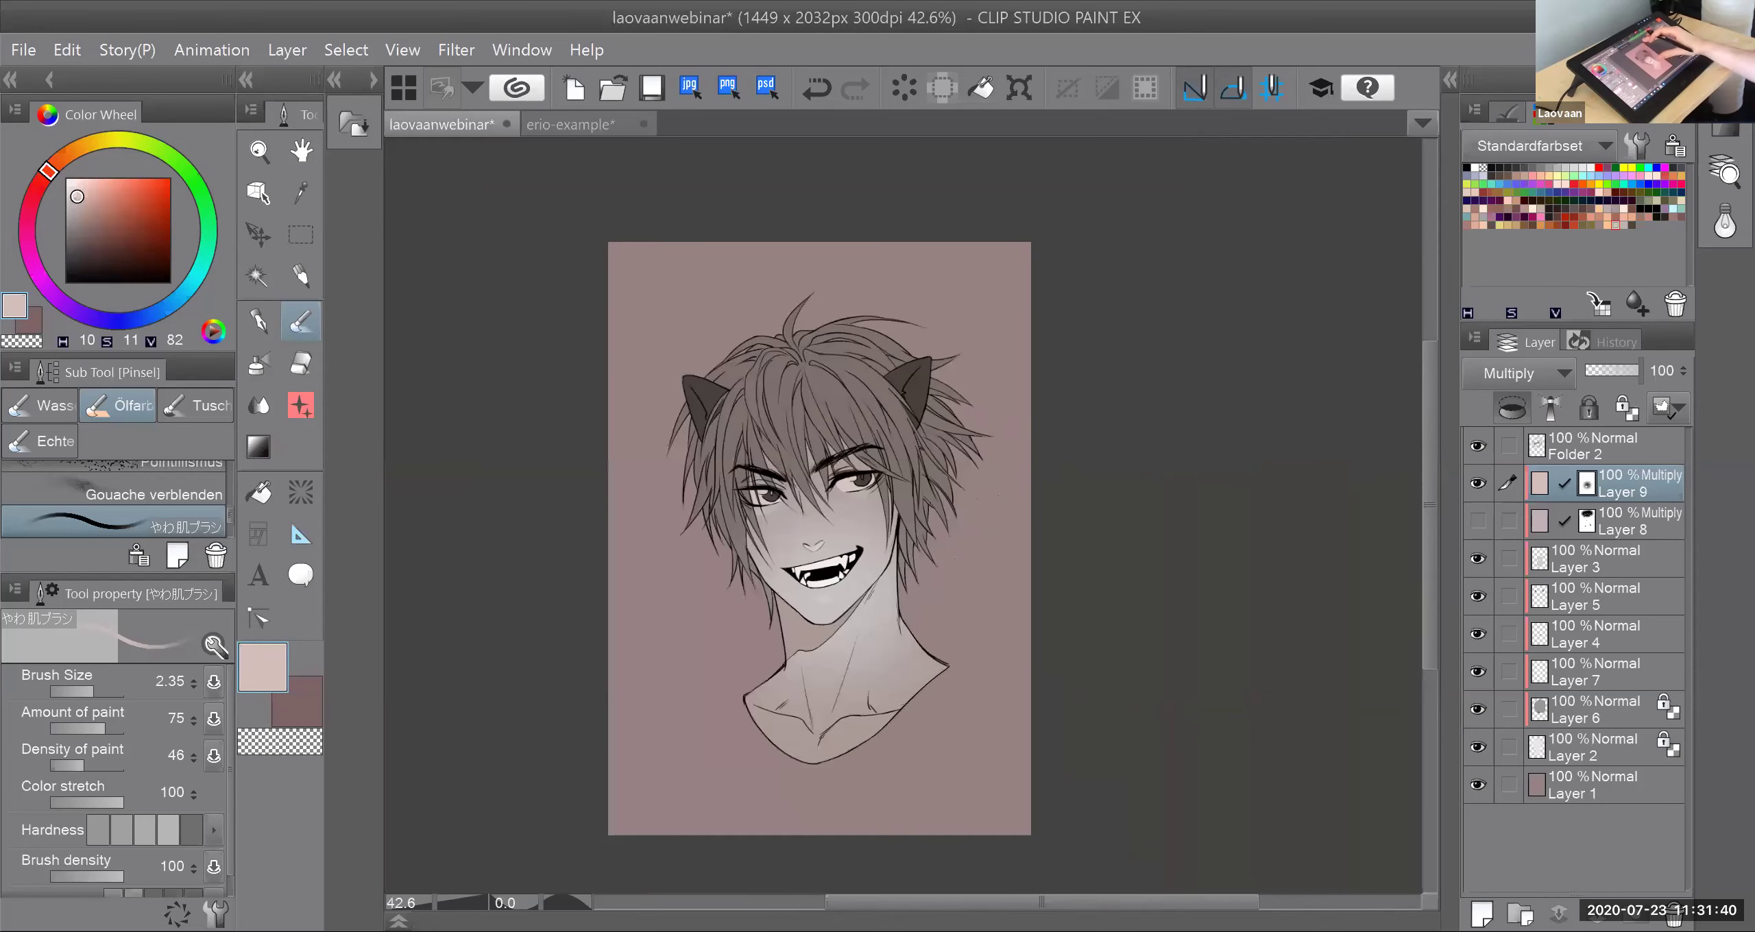
{"action": "scroll", "coordinate": [754, 521], "scroll_direction": "up", "scroll_amount": 1}
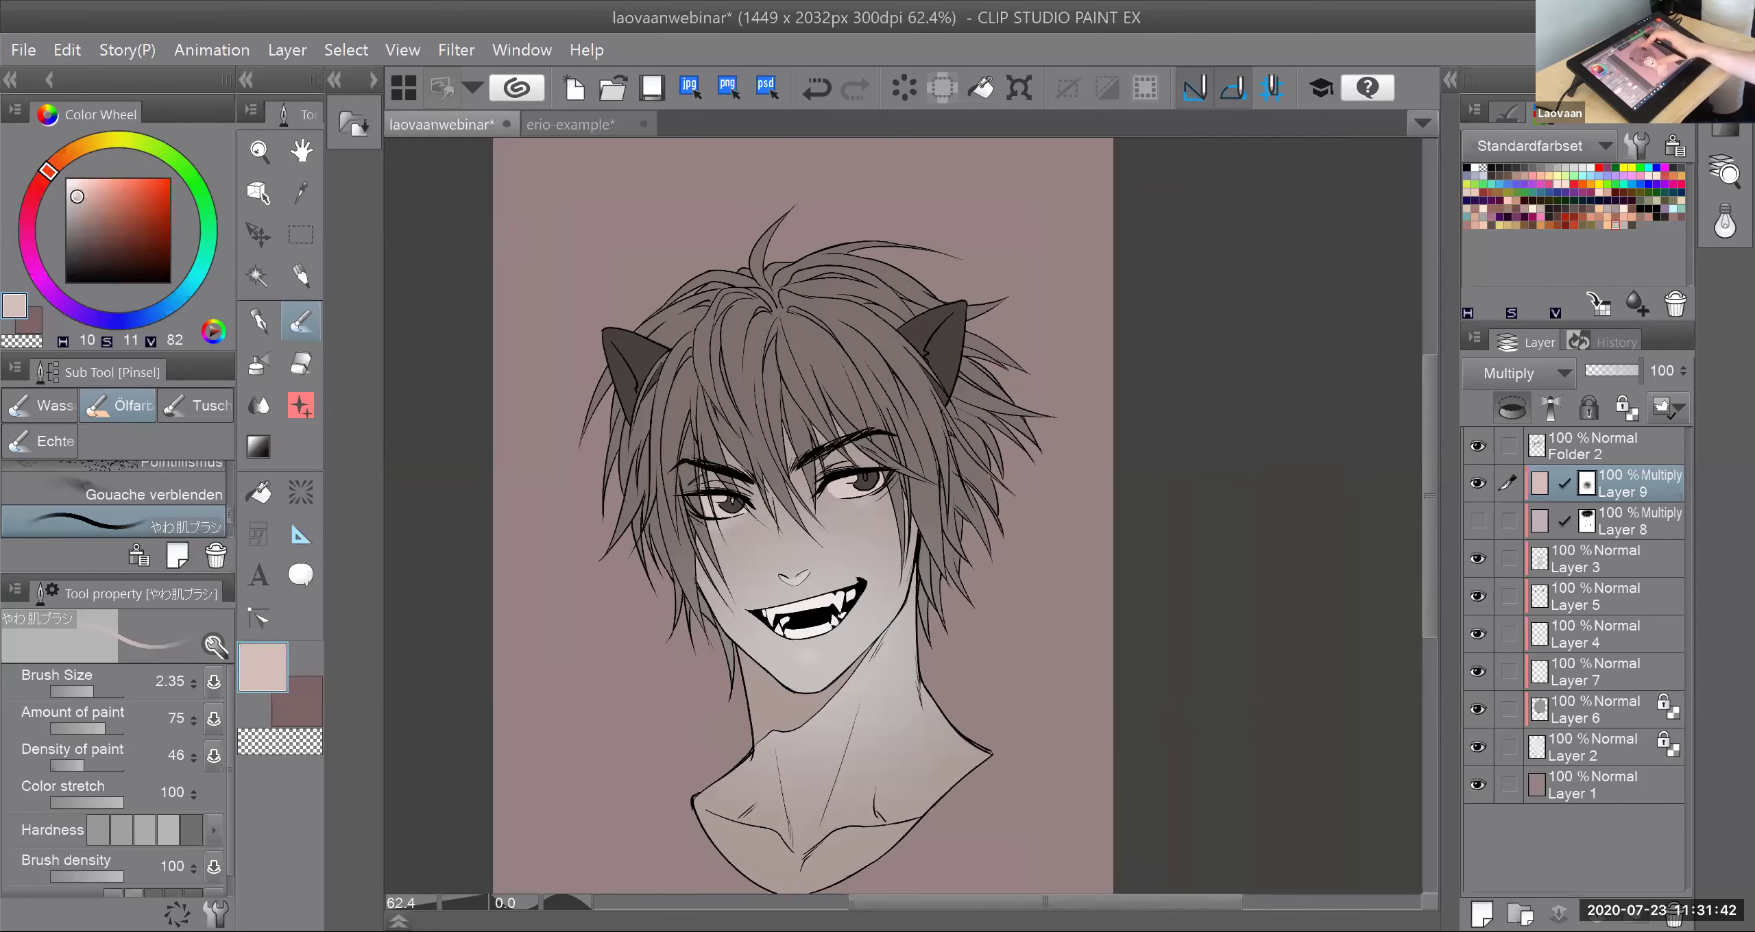
{"action": "scroll", "coordinate": [857, 541], "scroll_direction": "up", "scroll_amount": 2}
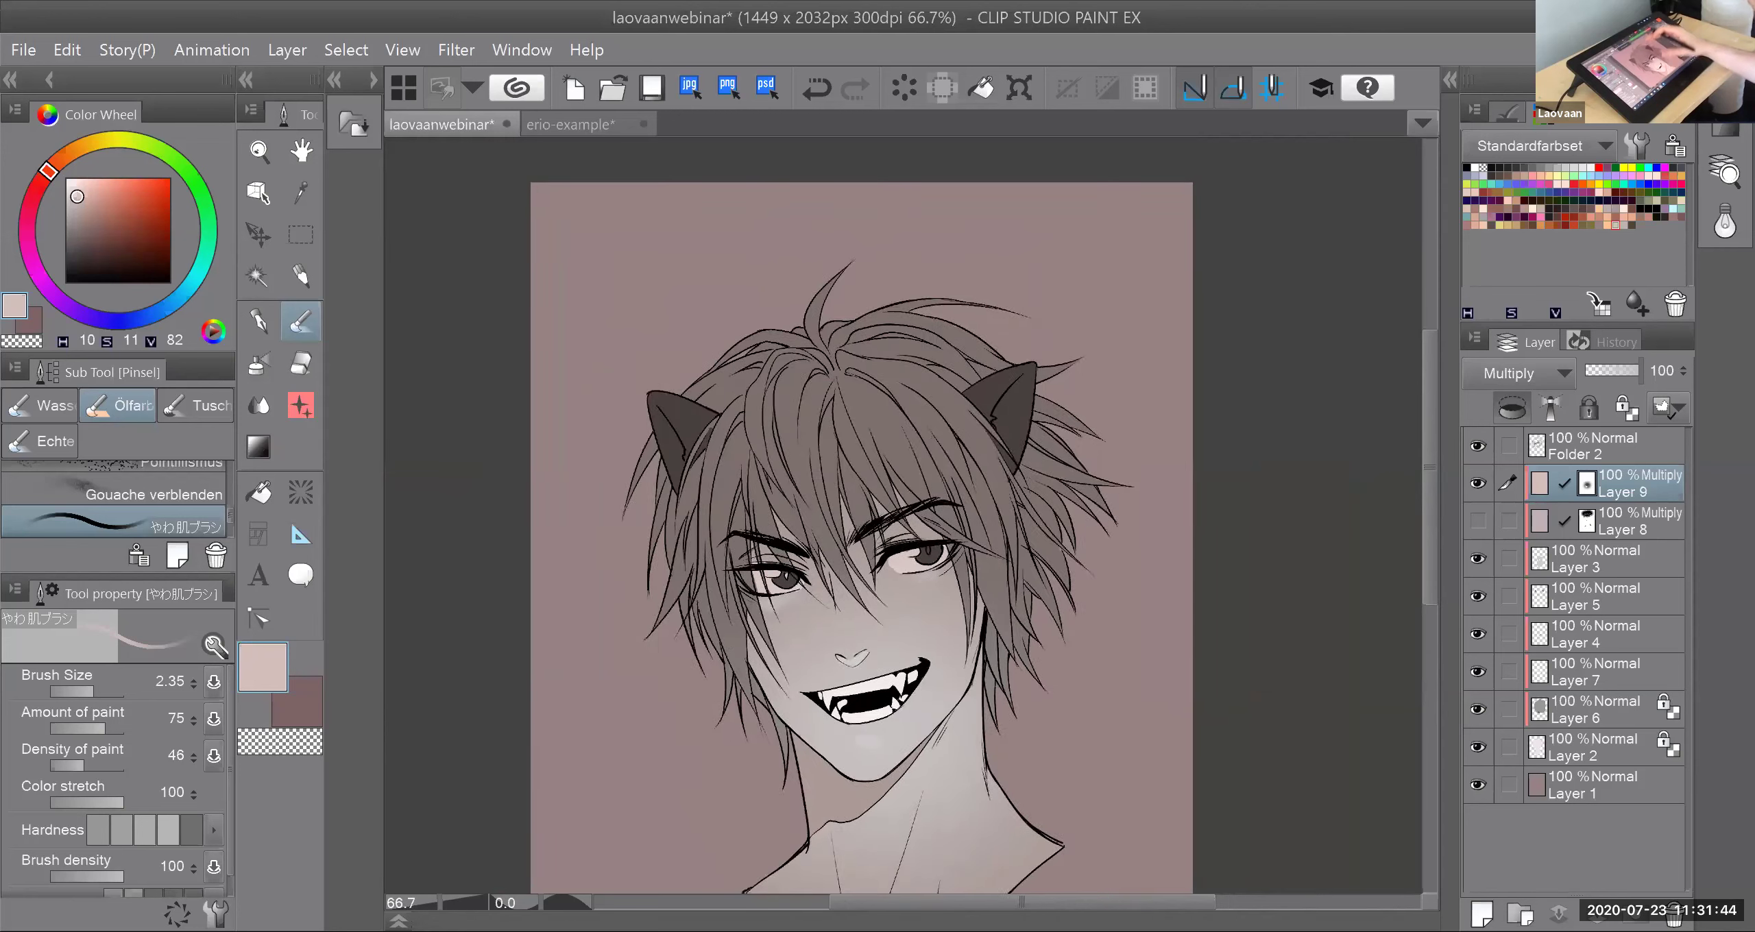
Step: Carve hard-edged highlights into the hair at the temple and between the eyes on Layer 9's mask, using transparent Inker - G Nib at size 8.43
{"action": "left_click", "coordinate": [264, 327]}
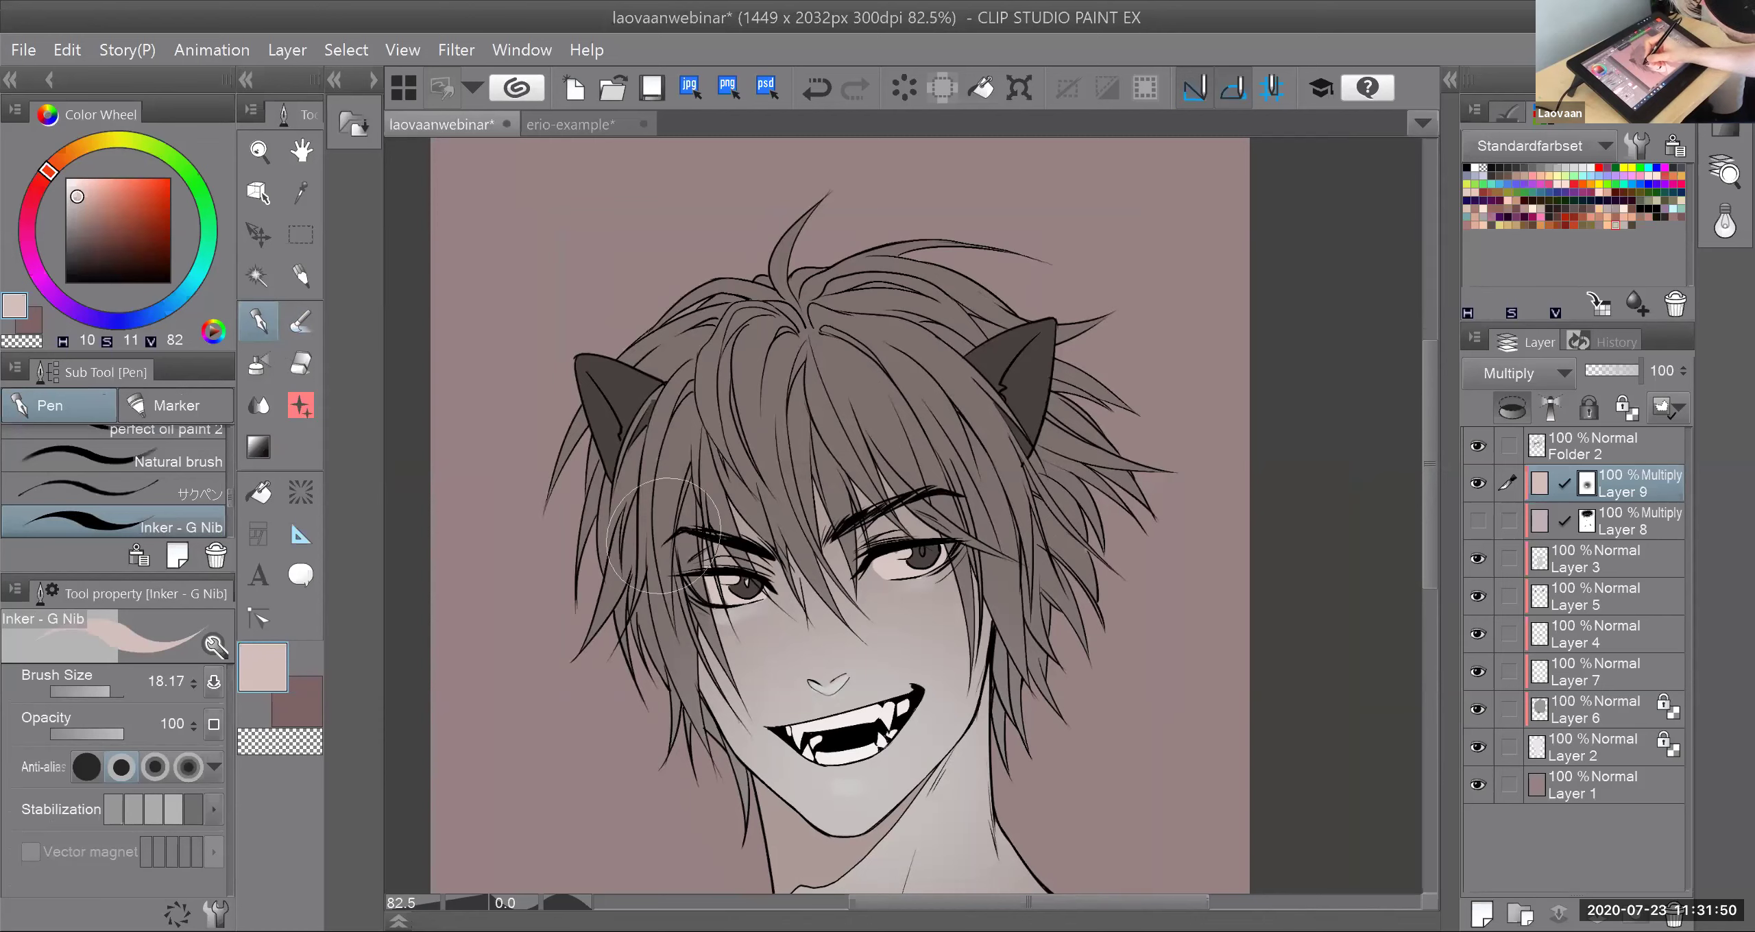
{"action": "left_click", "coordinate": [285, 746]}
{"action": "left_click_drag", "start_coordinate": [664, 499], "coordinate": [669, 545]}
{"action": "key", "text": "ctrl+z"}
{"action": "left_click_drag", "start_coordinate": [110, 692], "coordinate": [103, 698]}
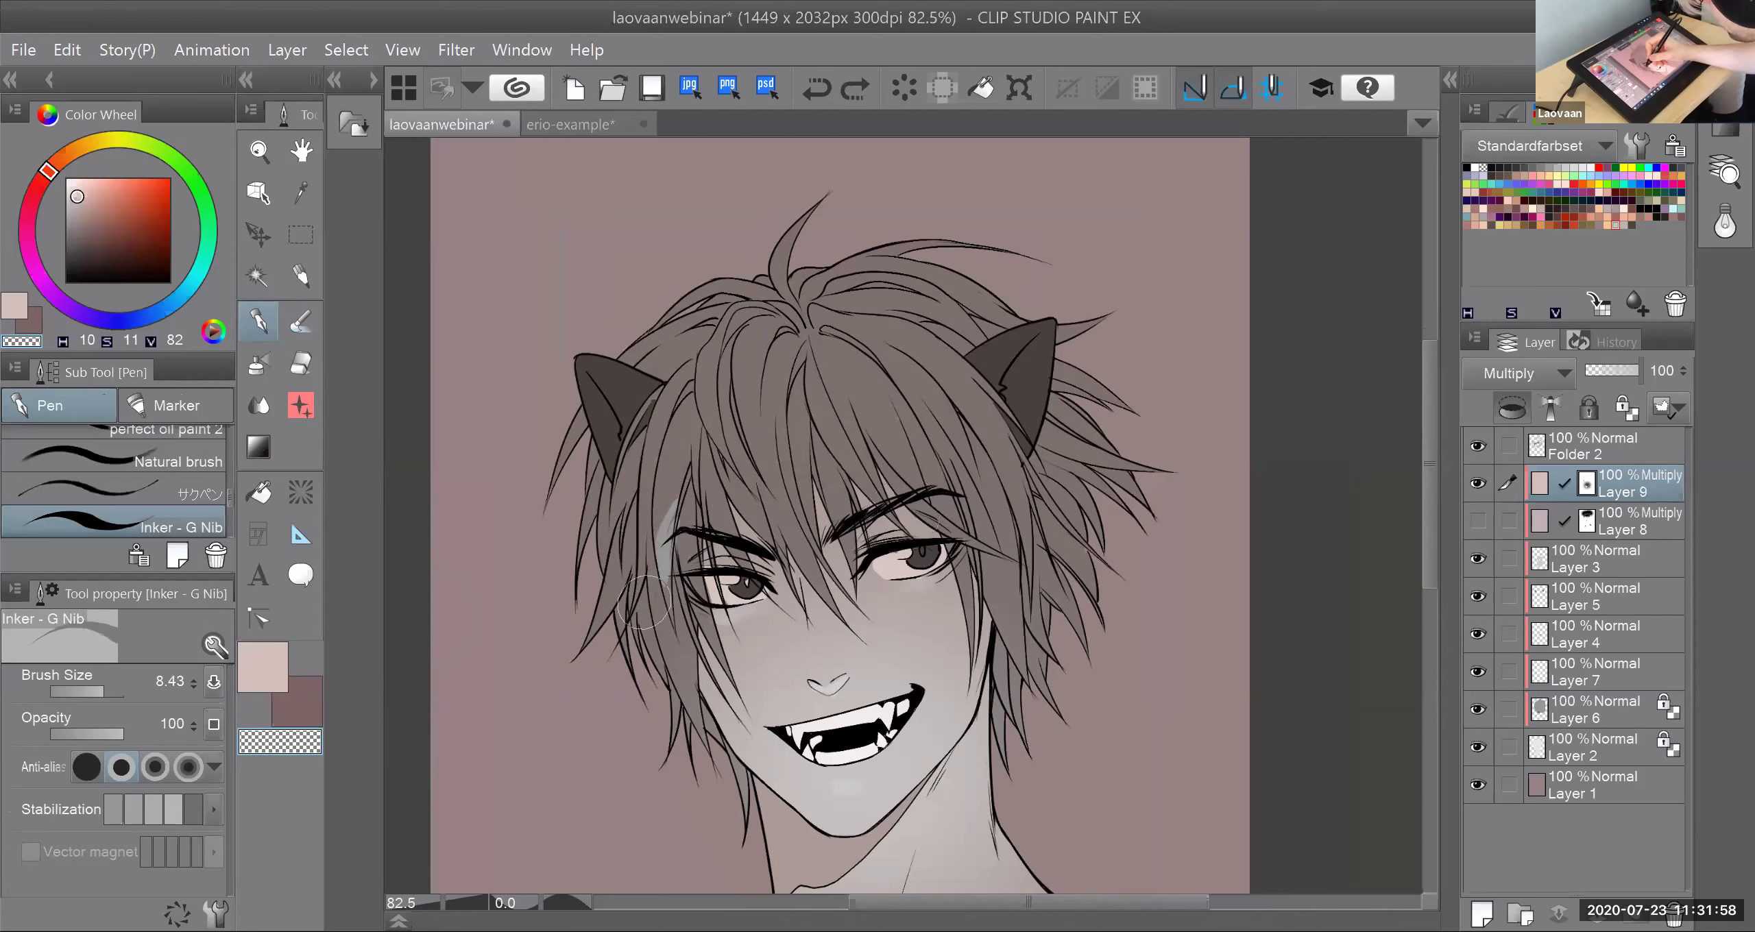
{"action": "left_click_drag", "start_coordinate": [648, 590], "coordinate": [669, 548]}
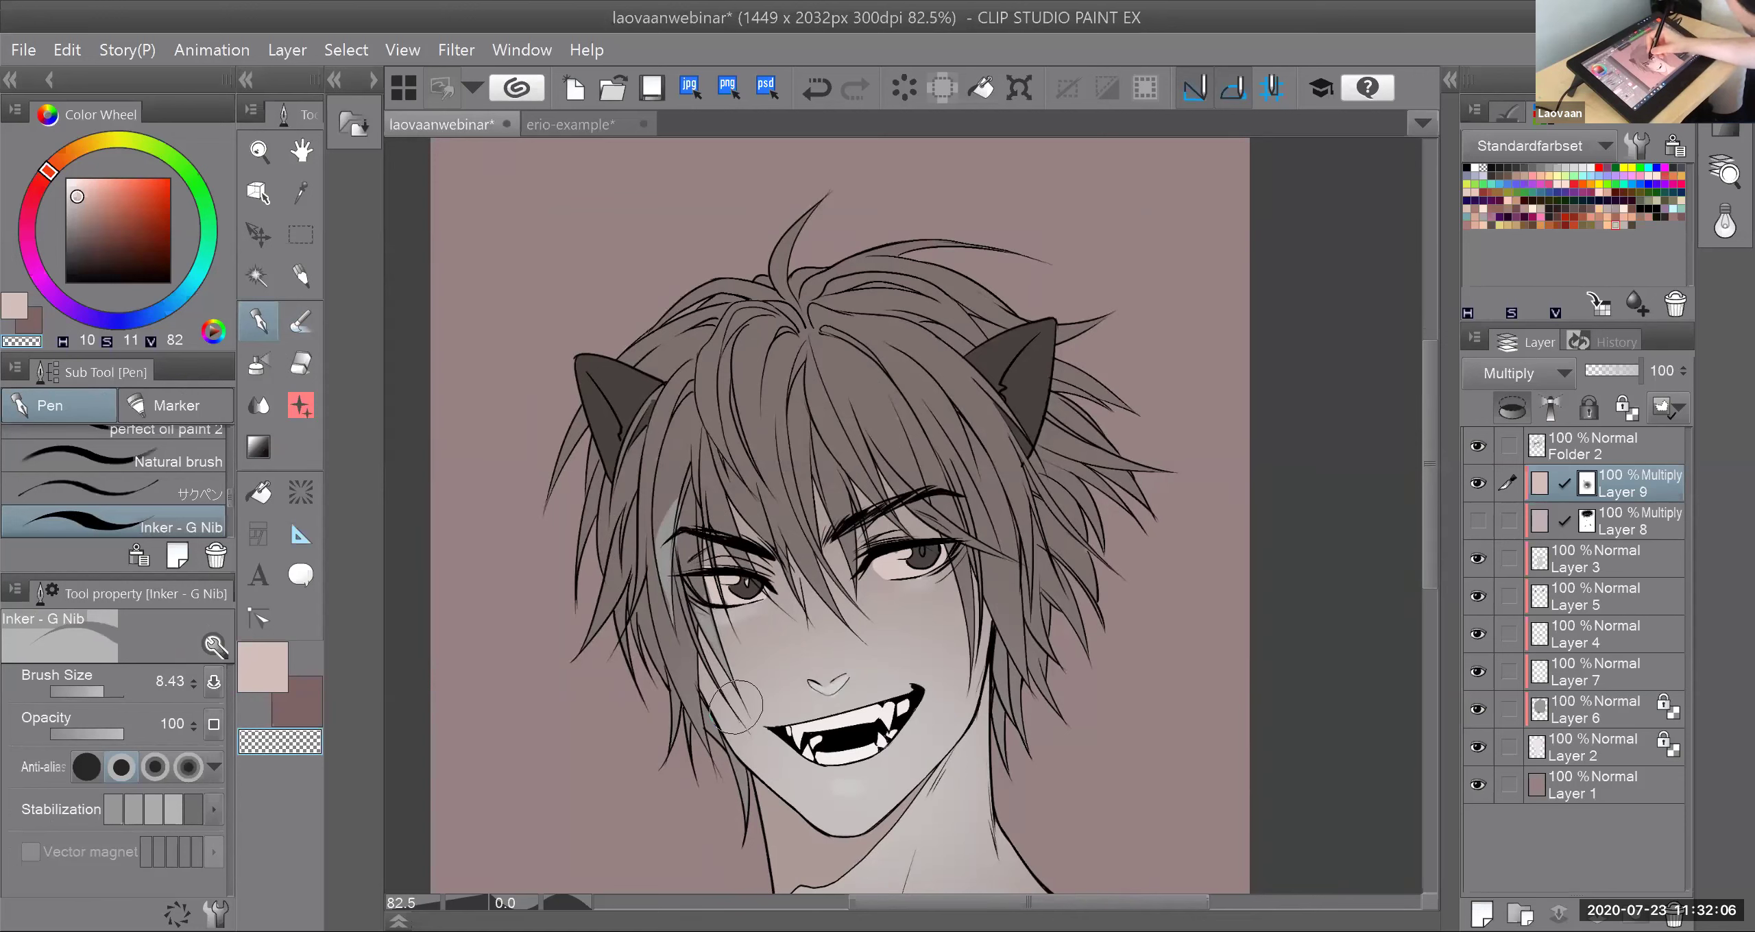
{"action": "left_click_drag", "start_coordinate": [790, 530], "coordinate": [820, 585]}
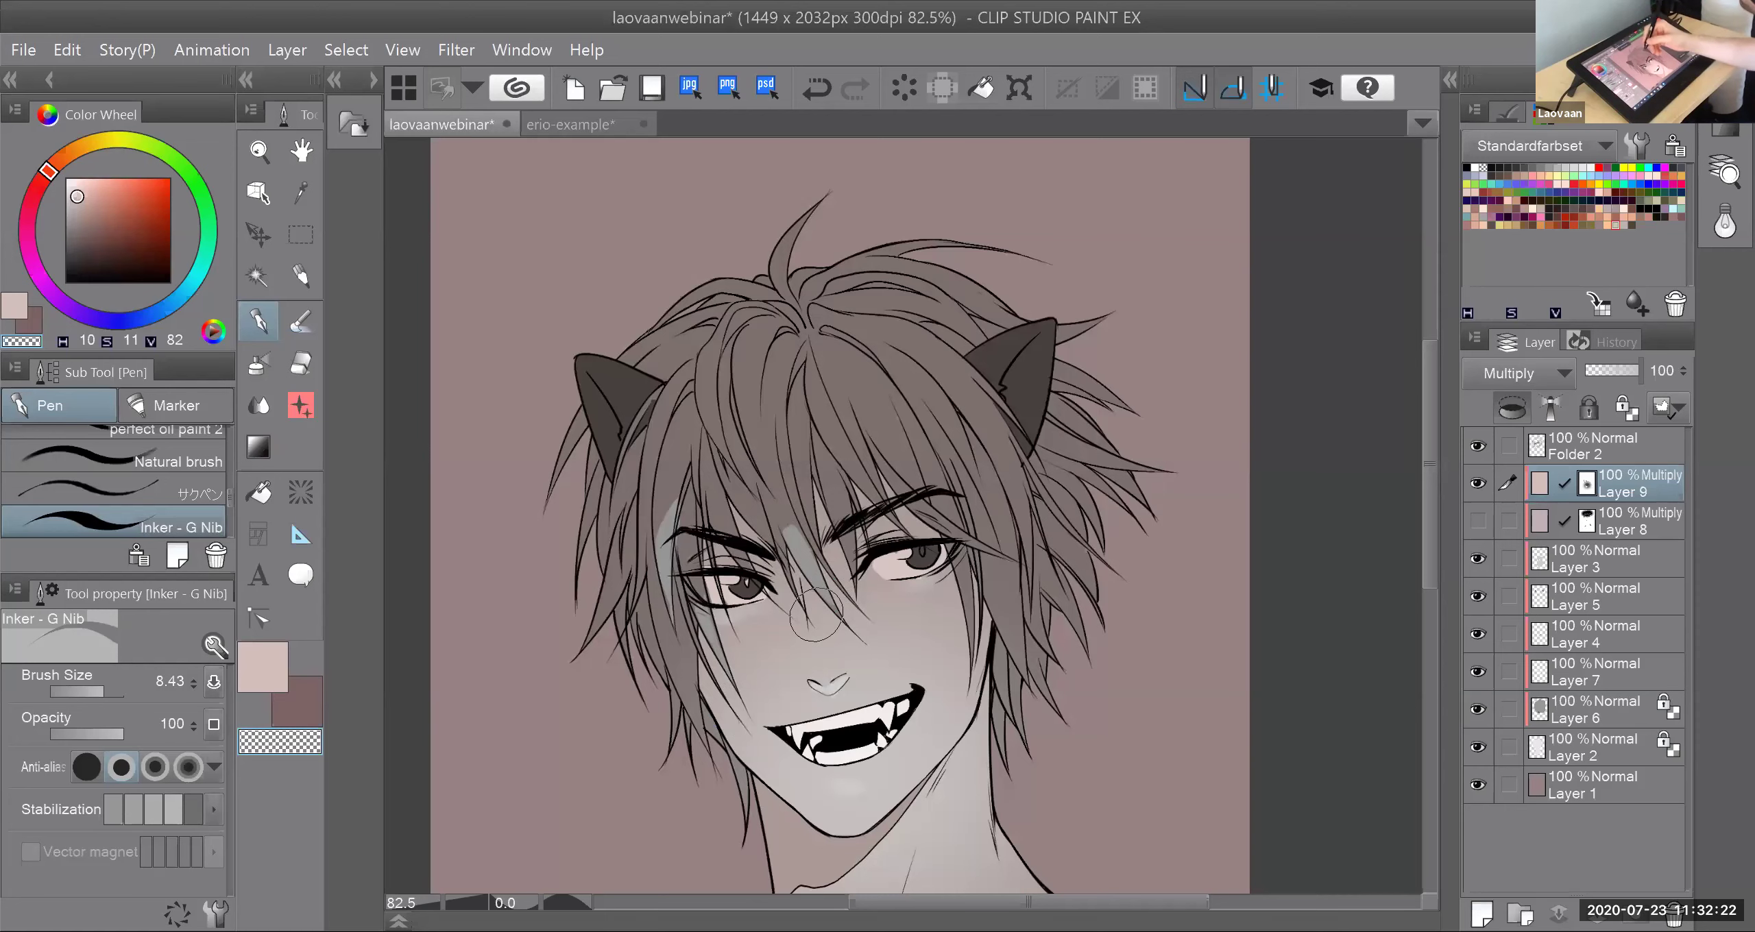
{"action": "left_click_drag", "start_coordinate": [816, 615], "coordinate": [750, 620]}
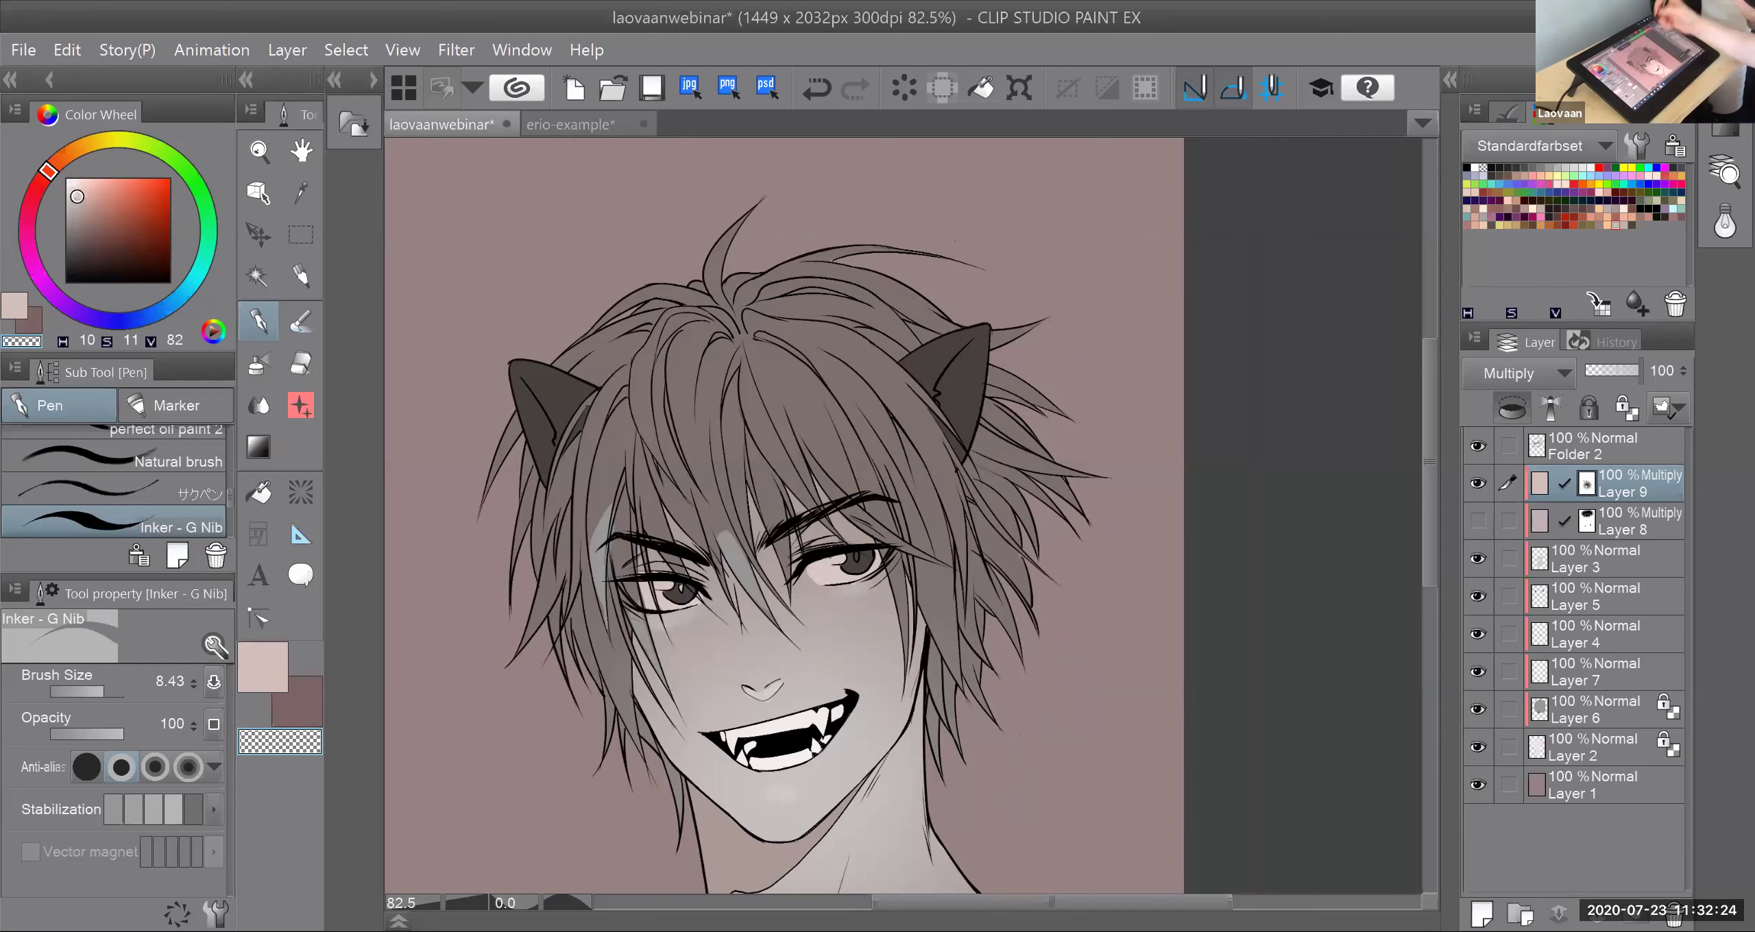
Step: Brush softer transparent highlights onto the hair strands framing both sides of the face with やわ肌ブラシ at size 2.35
{"action": "left_click", "coordinate": [301, 322]}
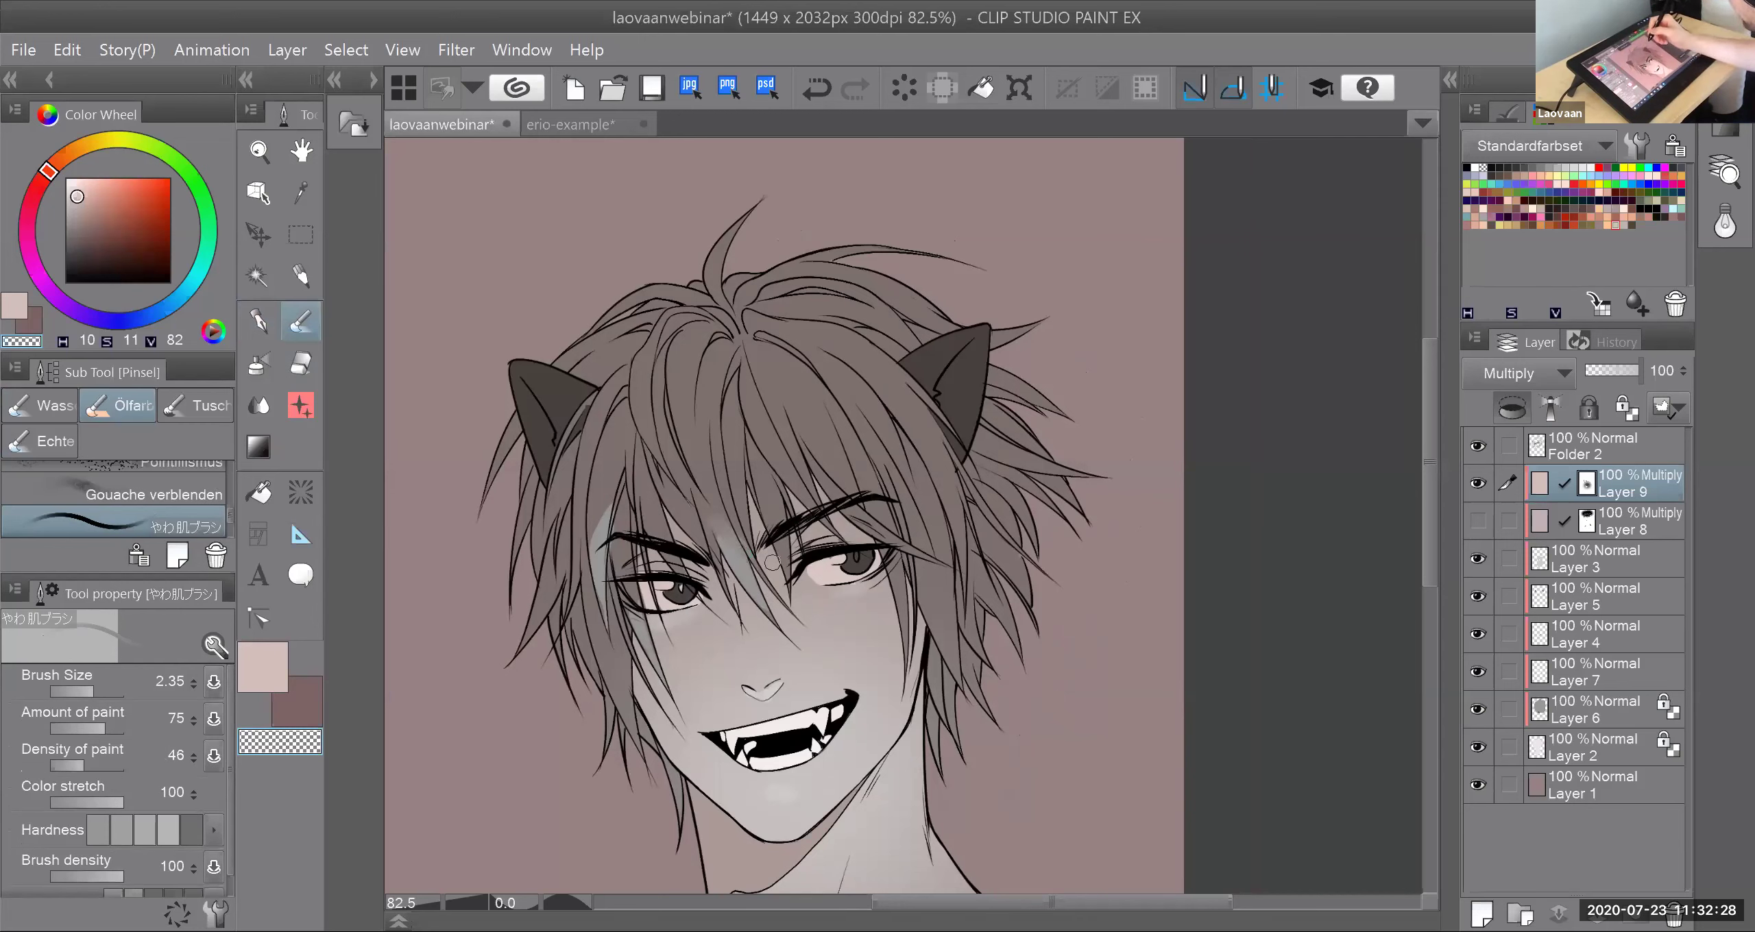
{"action": "left_click_drag", "start_coordinate": [925, 581], "coordinate": [938, 604]}
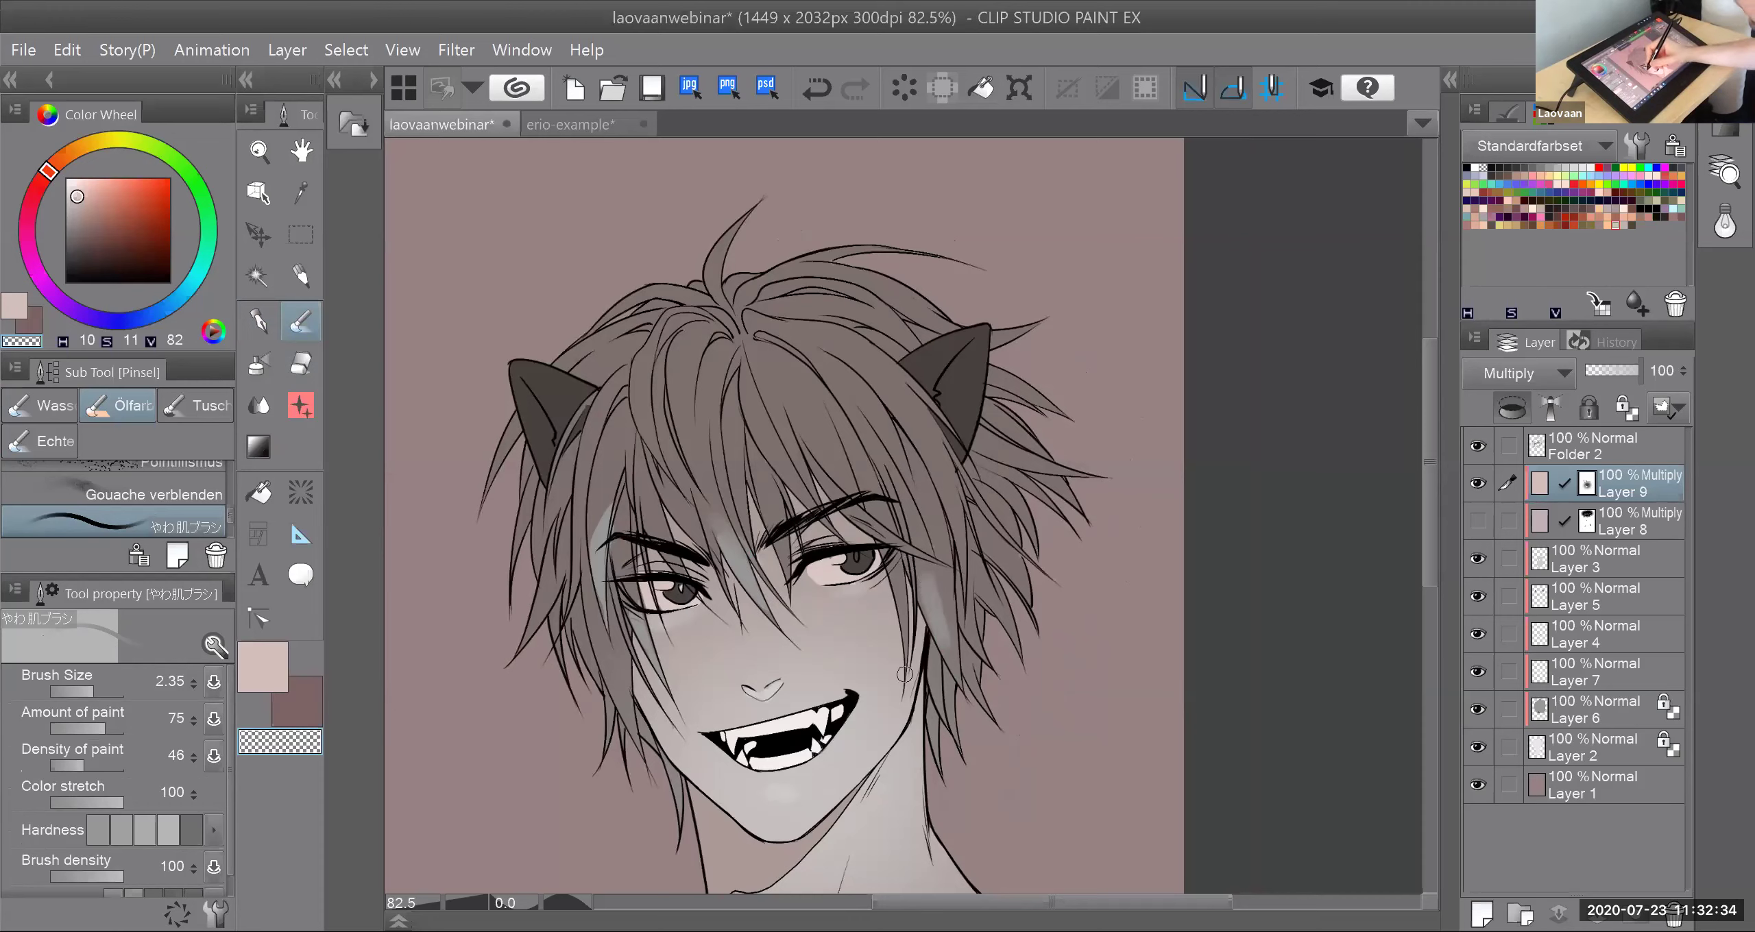
{"action": "left_click_drag", "start_coordinate": [618, 652], "coordinate": [627, 714]}
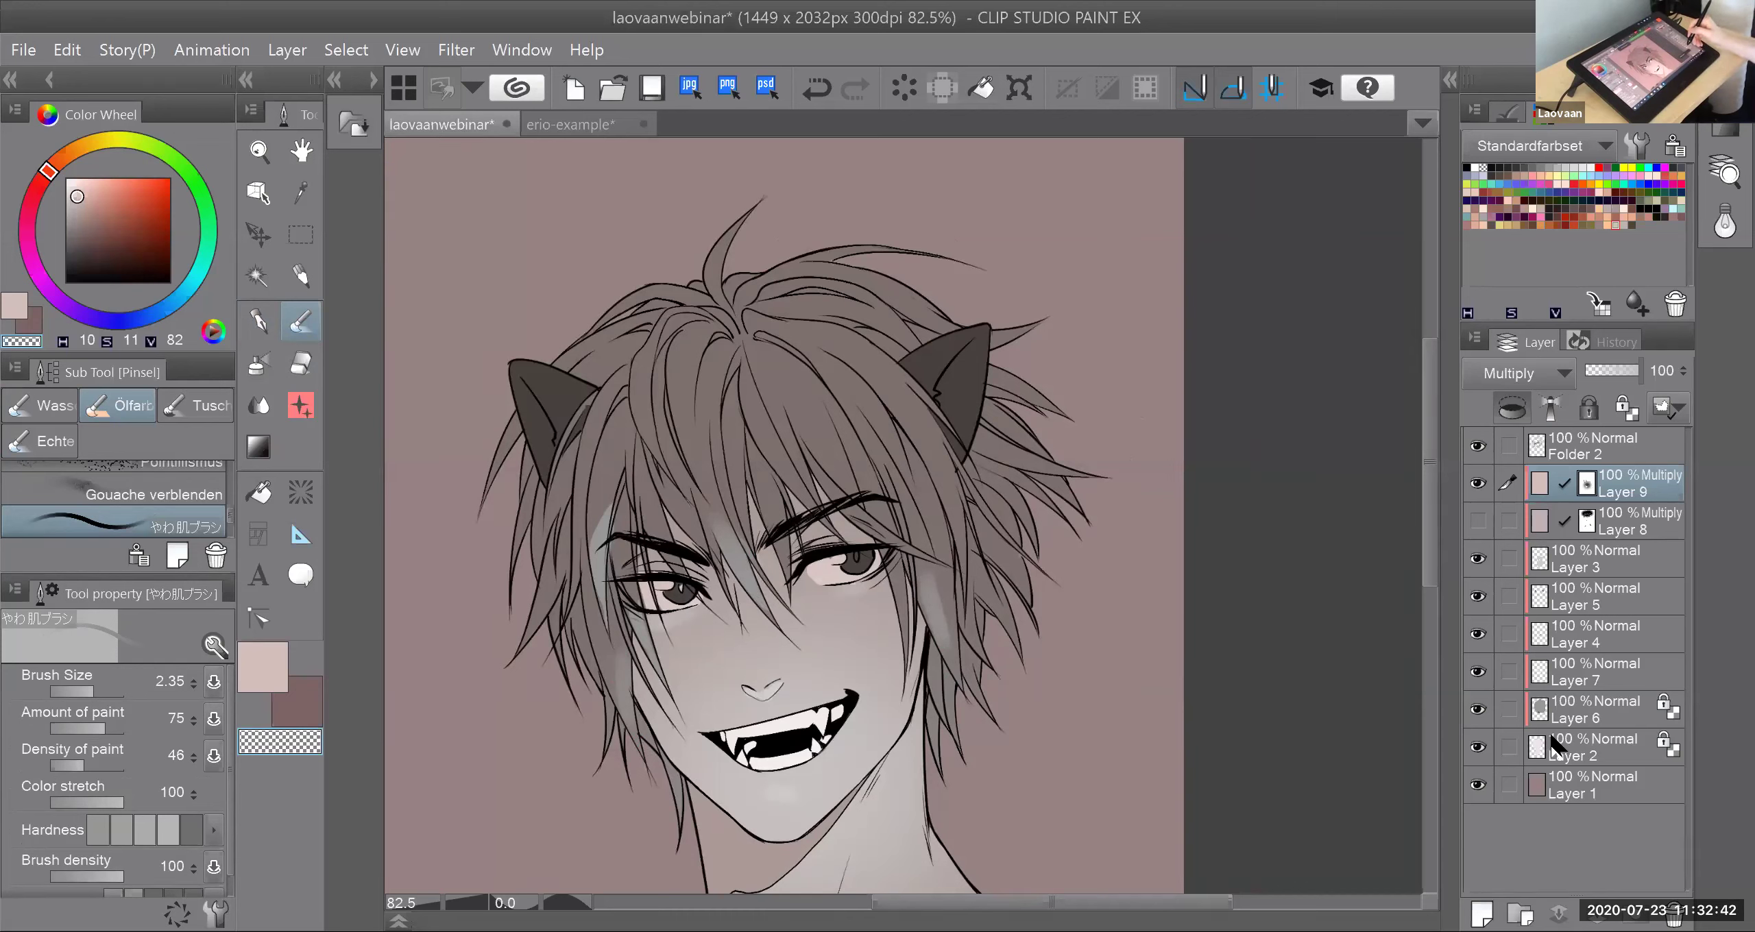
Step: Create a selection from Layer 3, invert it, and make Layer 9 the active layer for shading
{"action": "right_click", "coordinate": [1544, 563]}
{"action": "mouse_move", "coordinate": [1646, 713]}
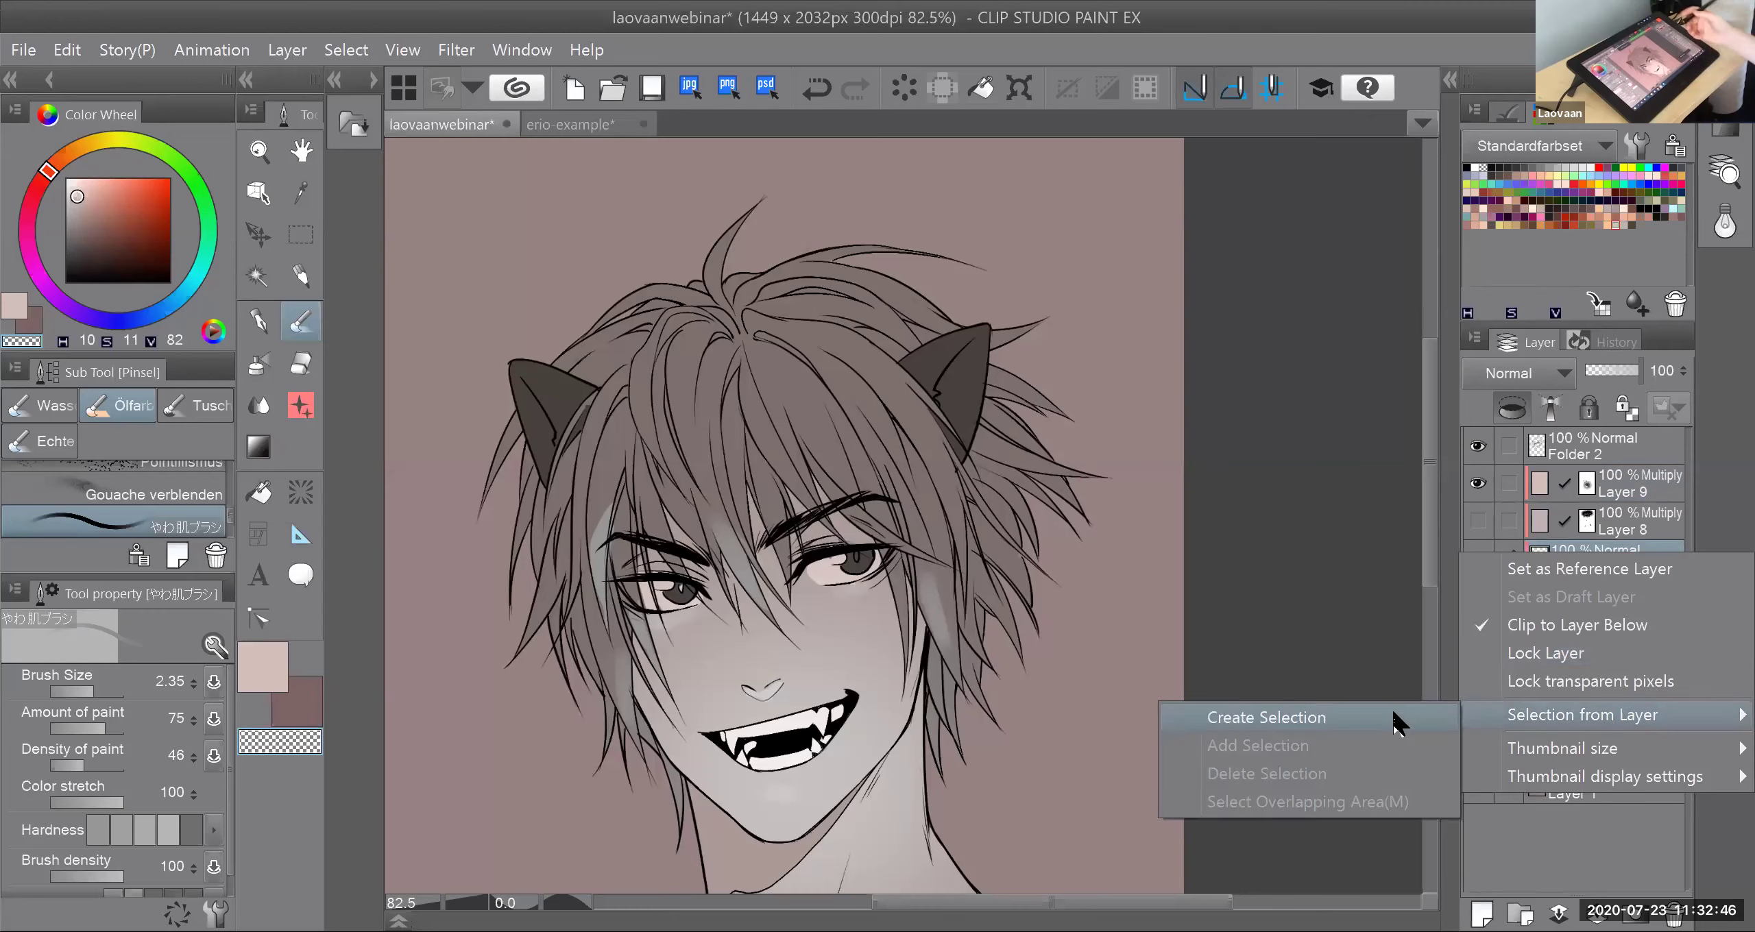
{"action": "left_click", "coordinate": [1396, 720]}
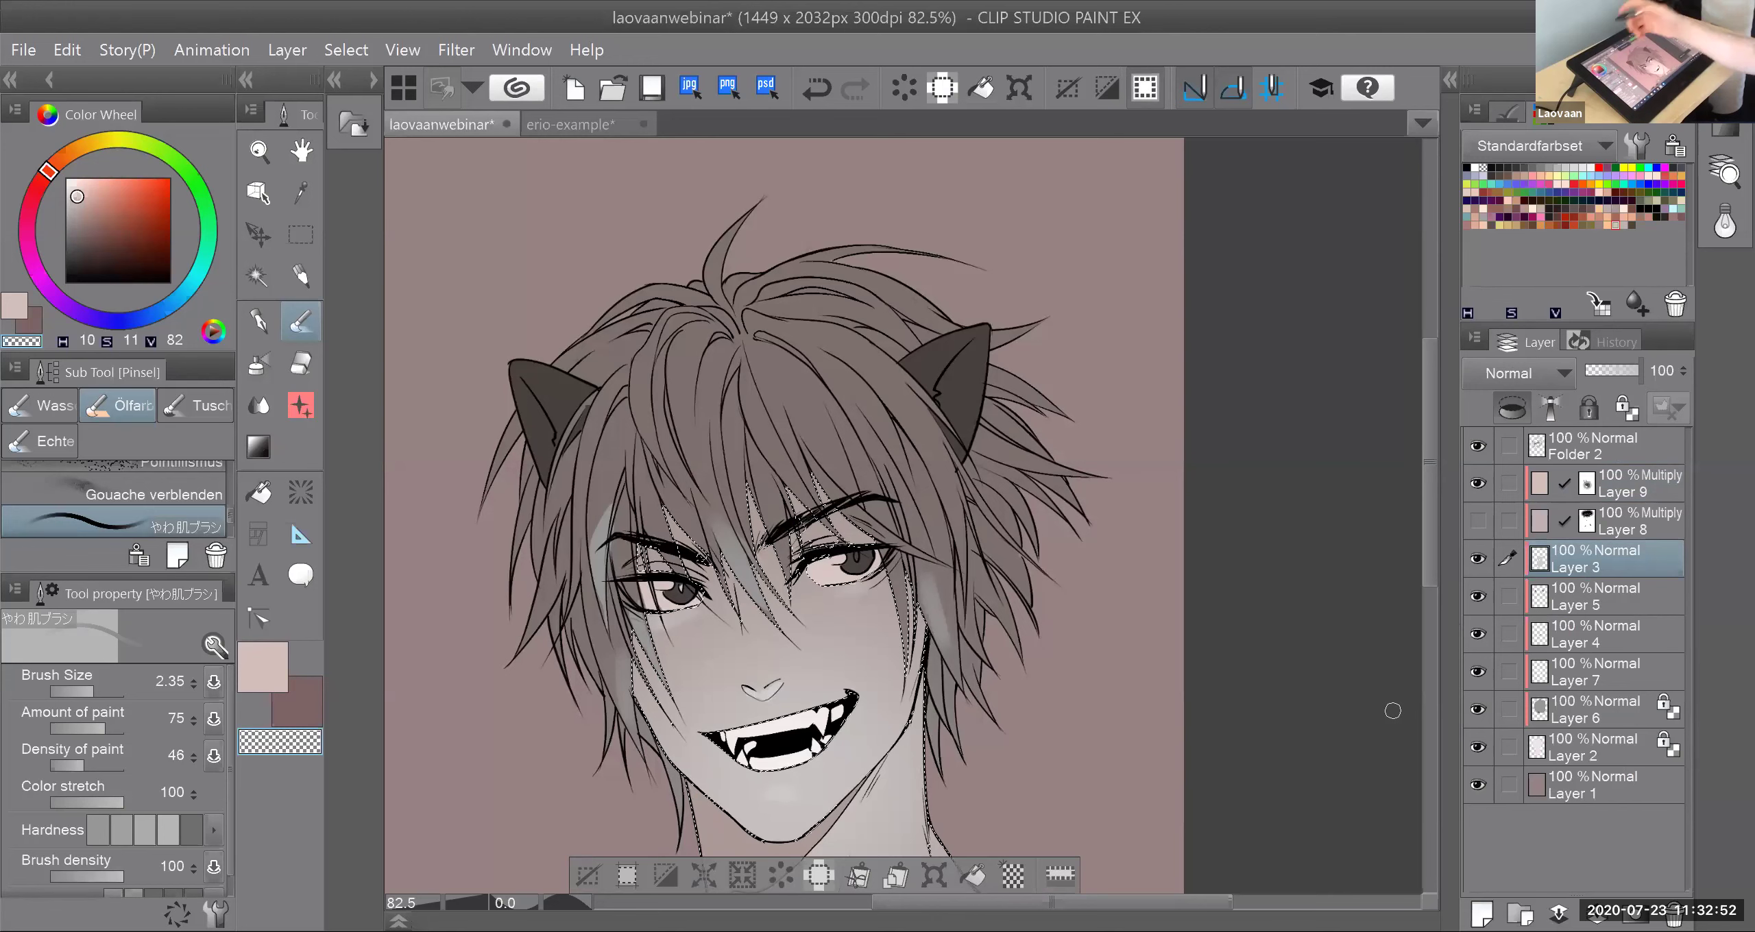
{"action": "left_click", "coordinate": [347, 49]}
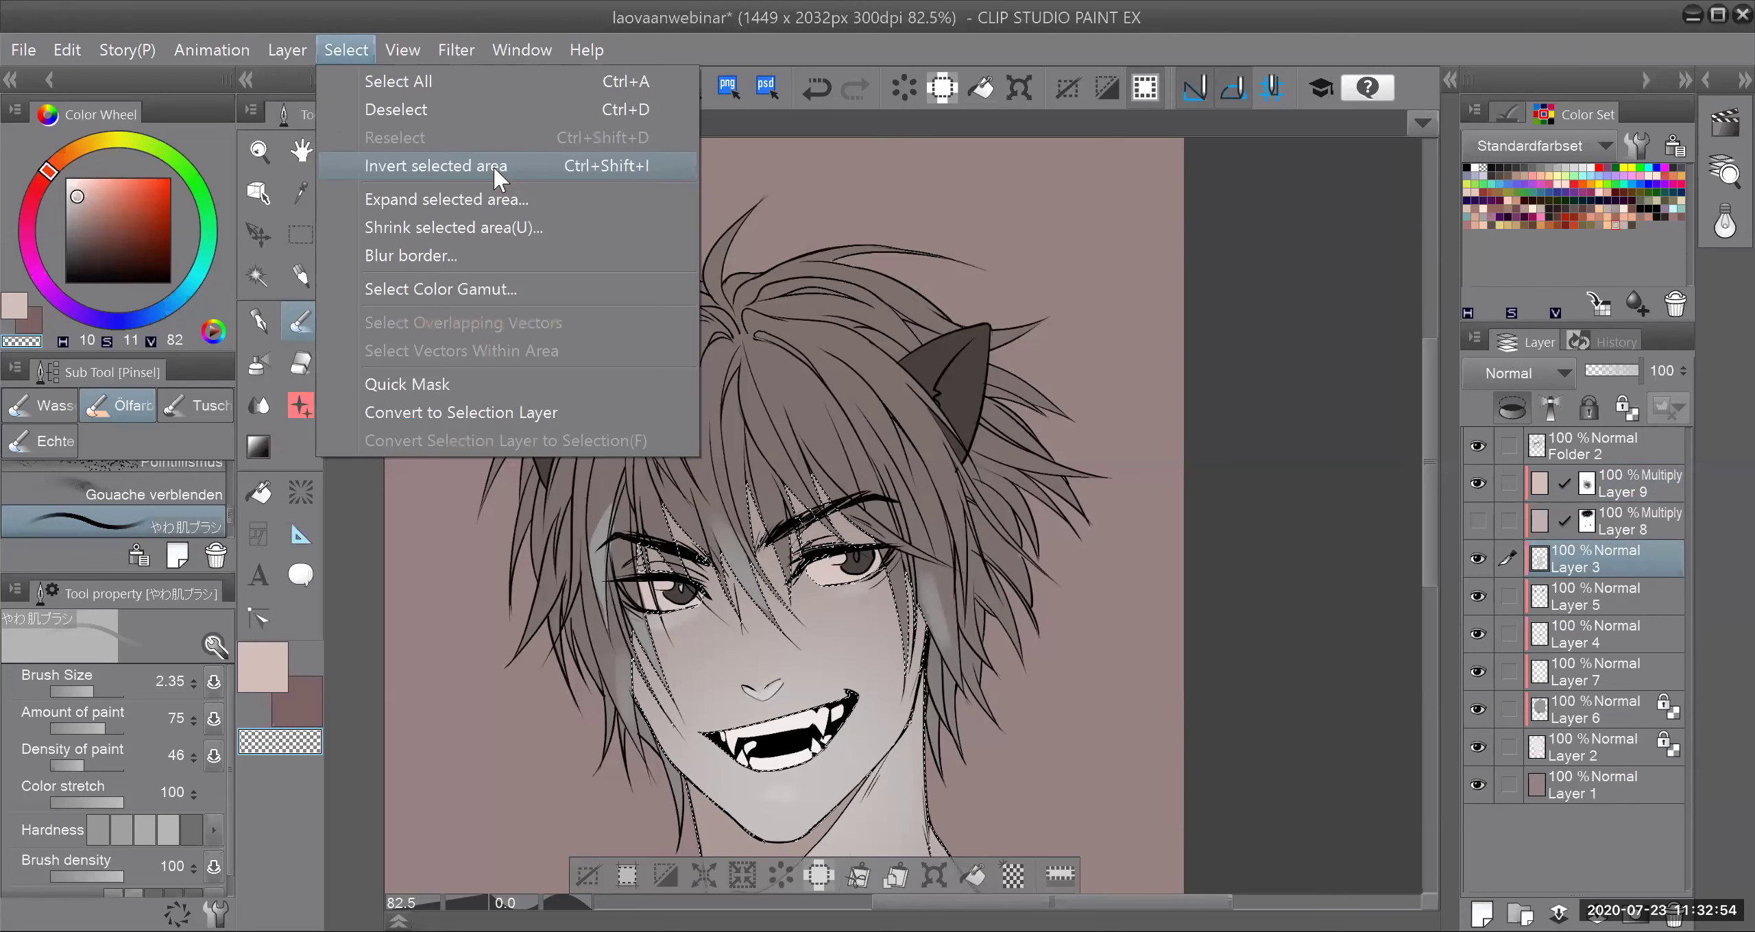
{"action": "left_click", "coordinate": [600, 166]}
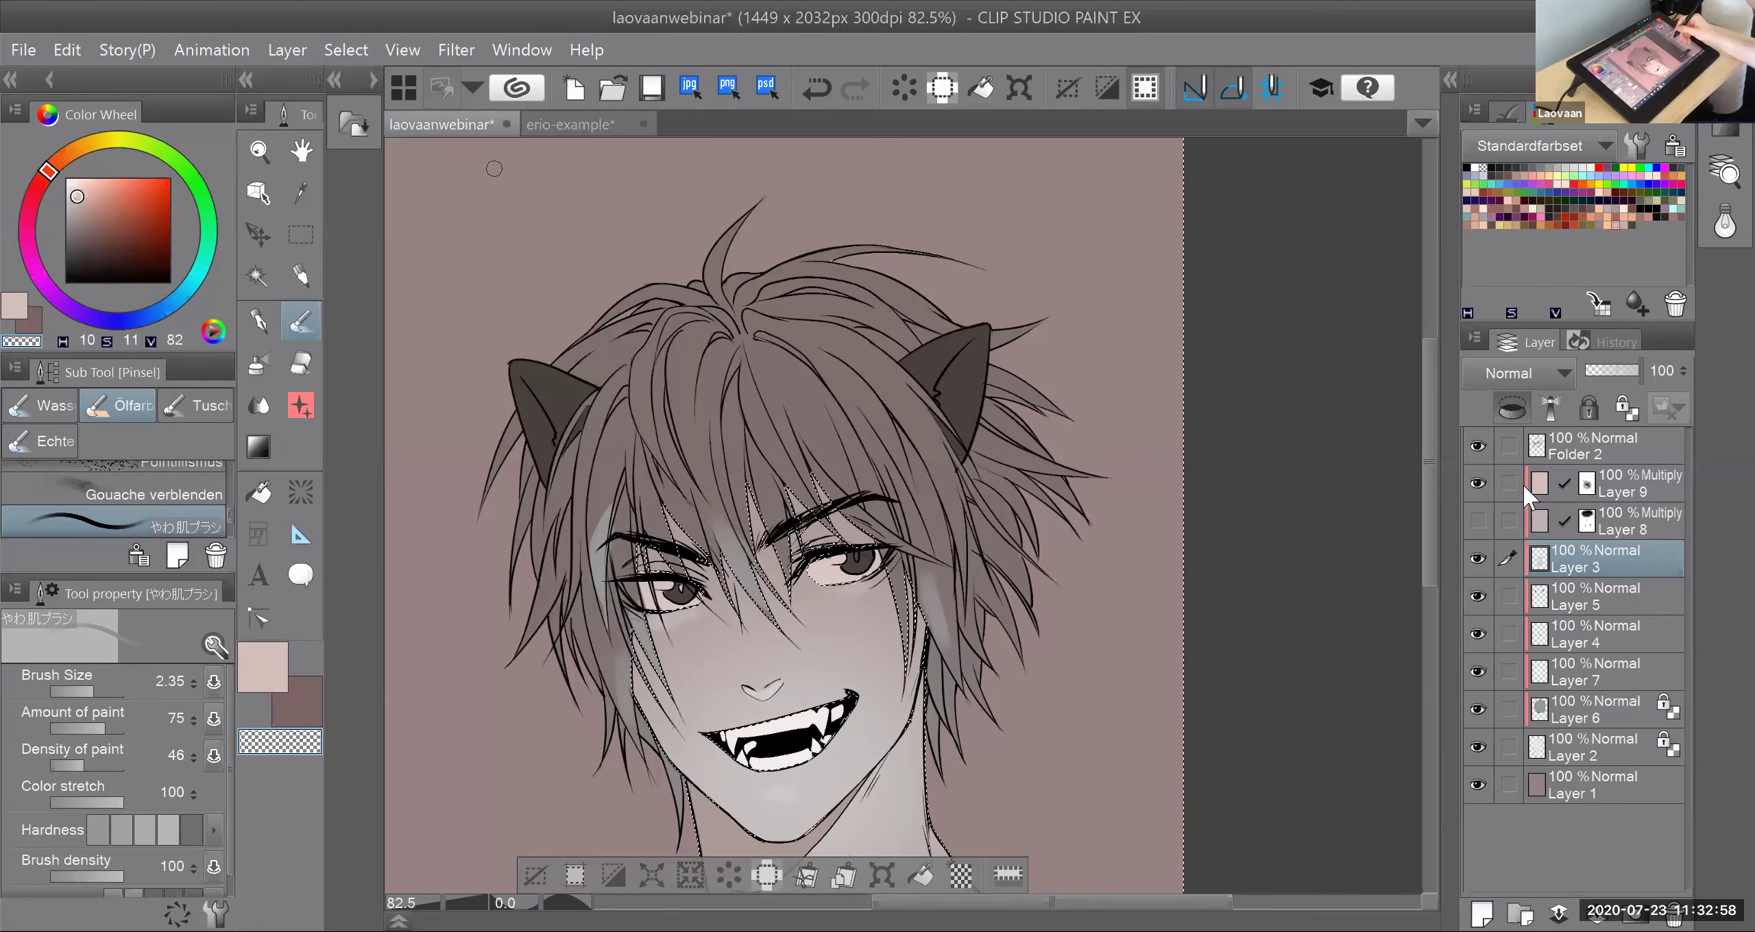
{"action": "left_click", "coordinate": [1501, 493]}
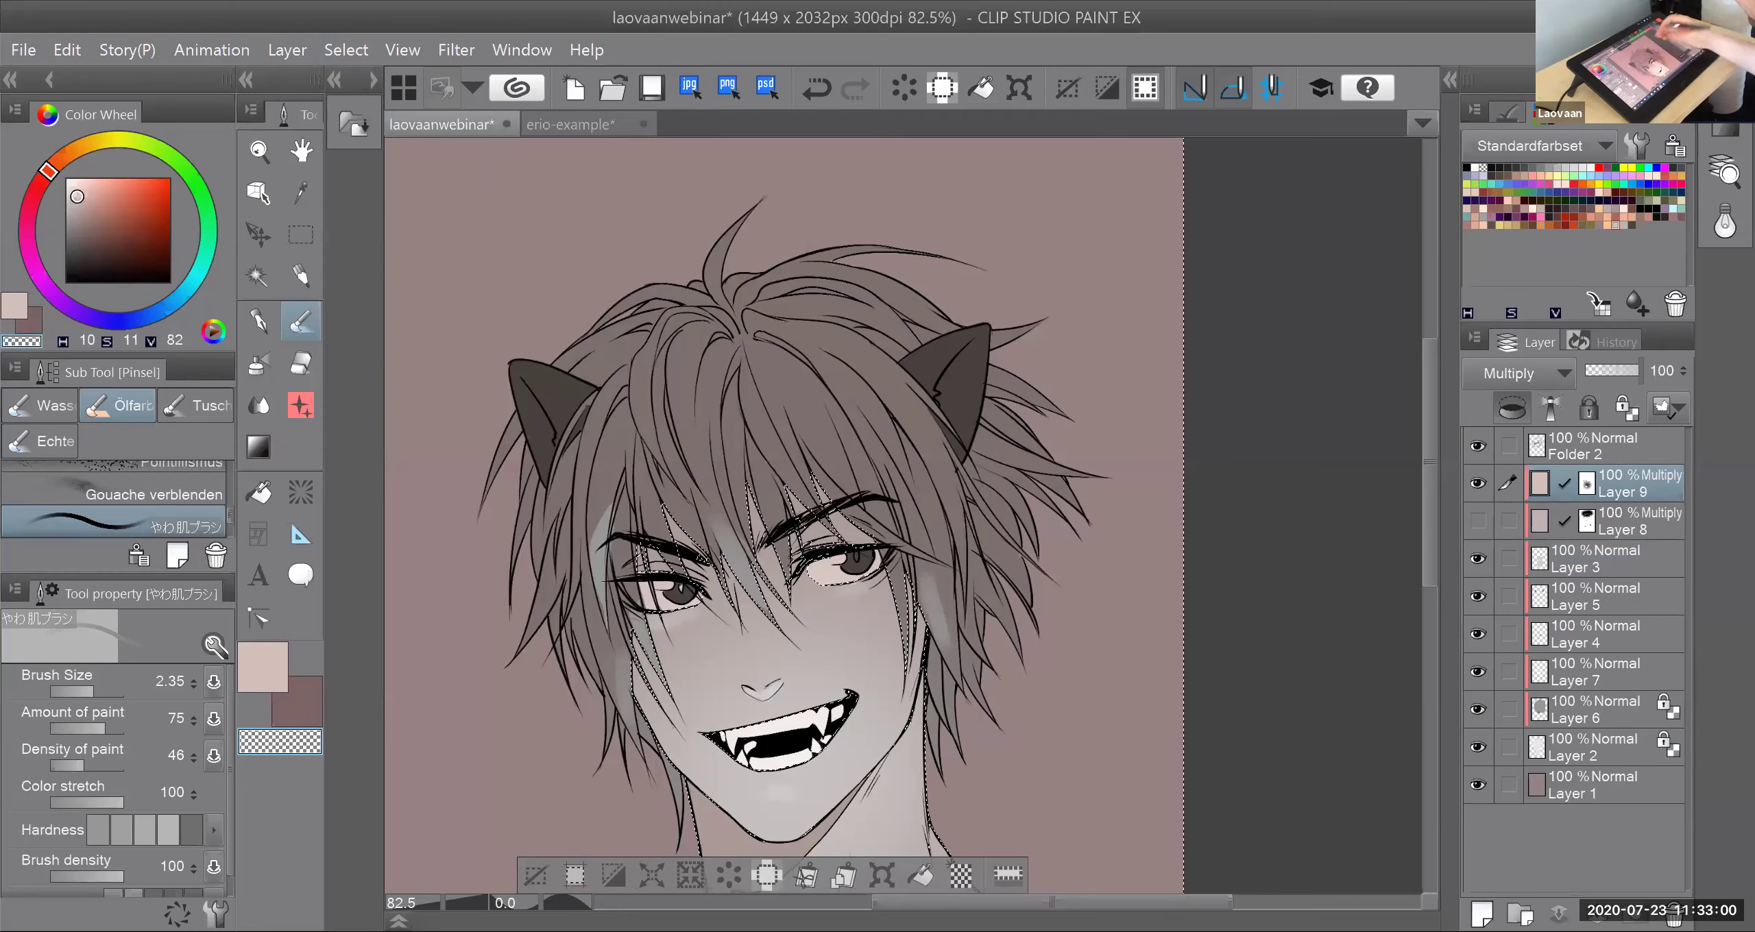
{"action": "left_click_drag", "start_coordinate": [823, 439], "coordinate": [830, 482]}
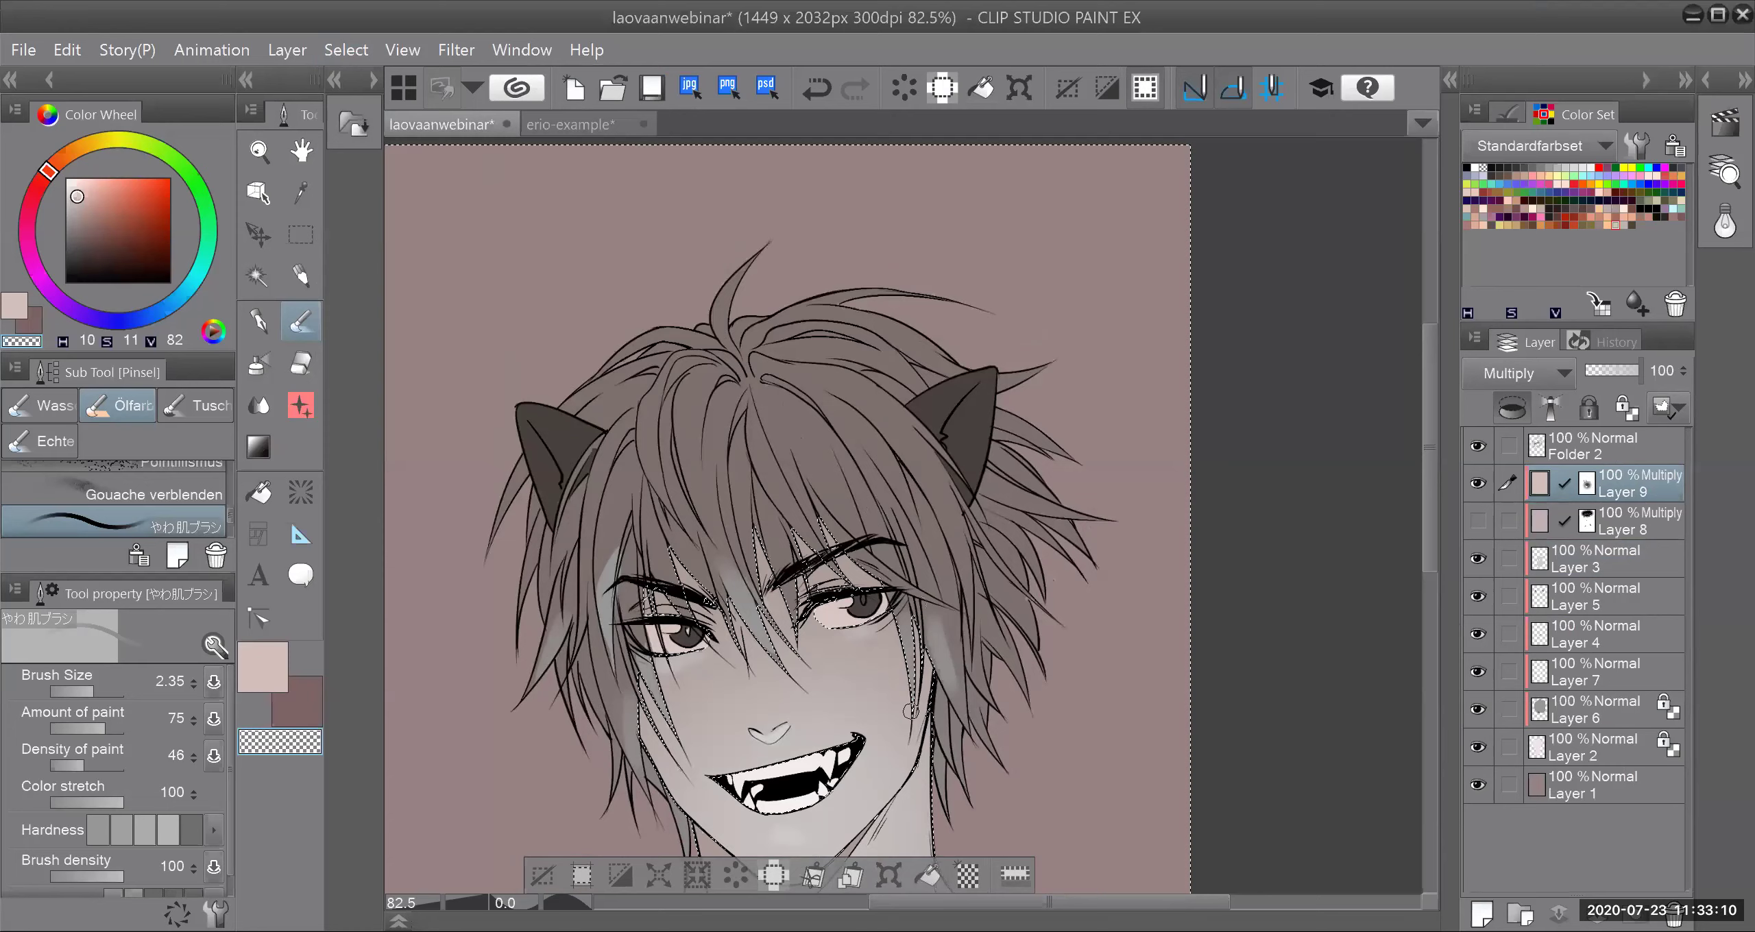
Step: View the whole erio-example illustration with its color, background and liquidcolor layers shown, and return to laovaanwebinar with Inker - G Nib active
{"action": "left_click", "coordinate": [573, 127]}
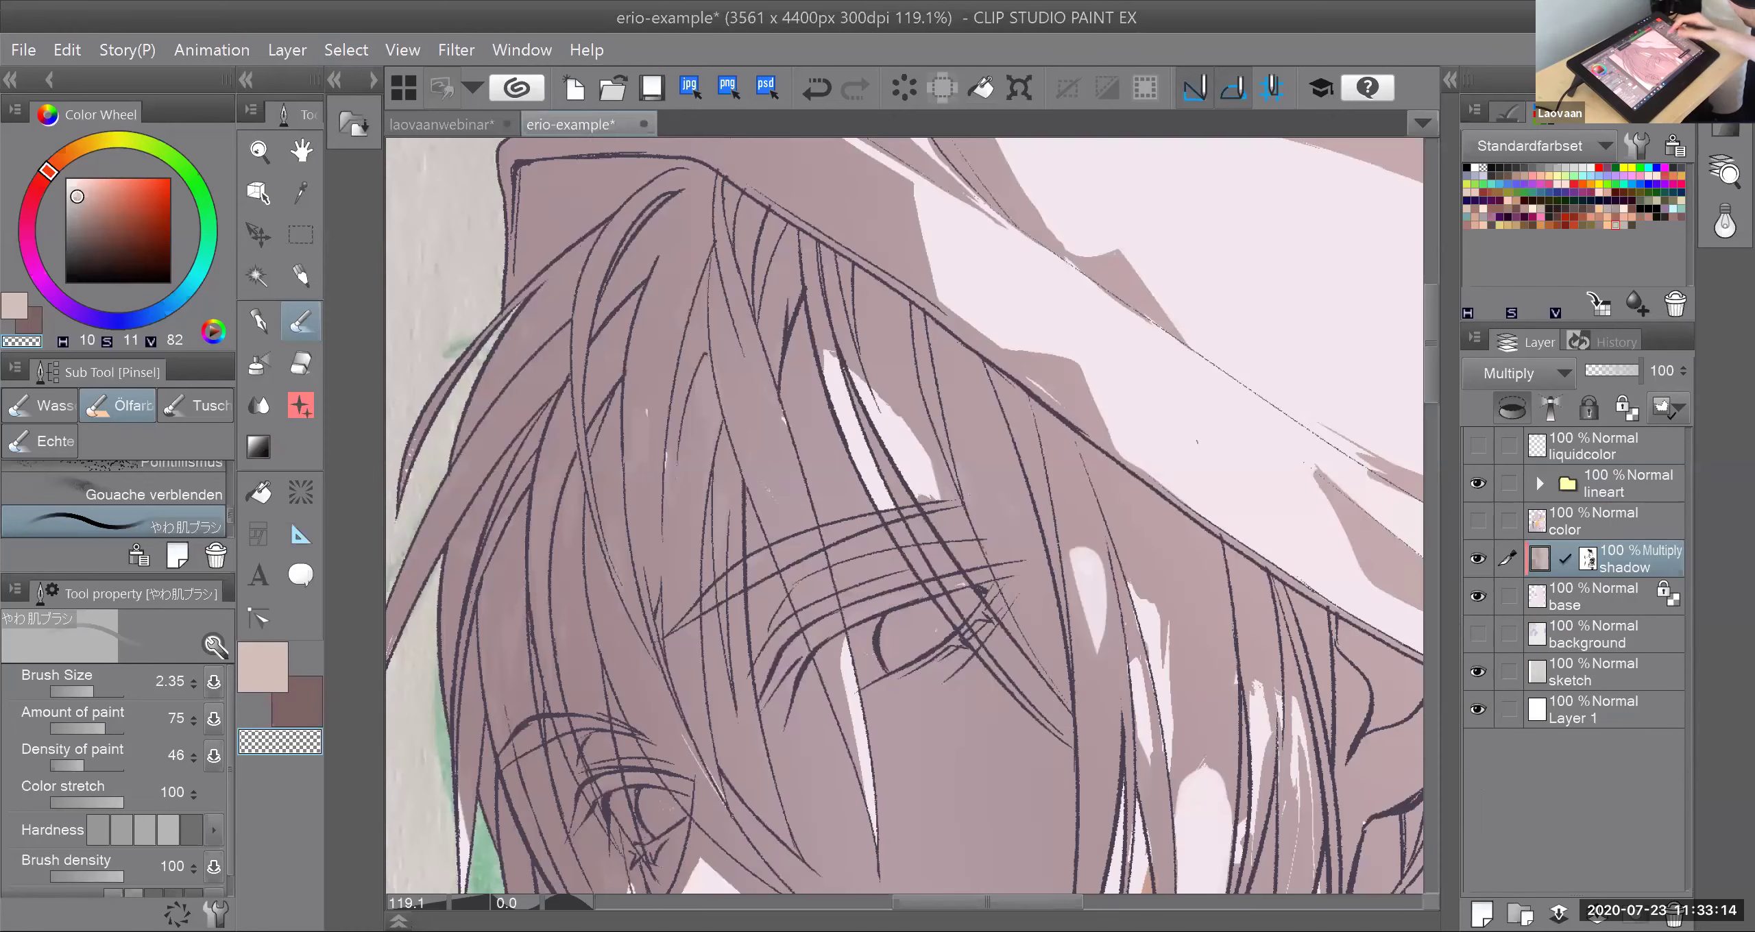
{"action": "scroll", "coordinate": [1111, 514], "scroll_direction": "down", "scroll_amount": 4}
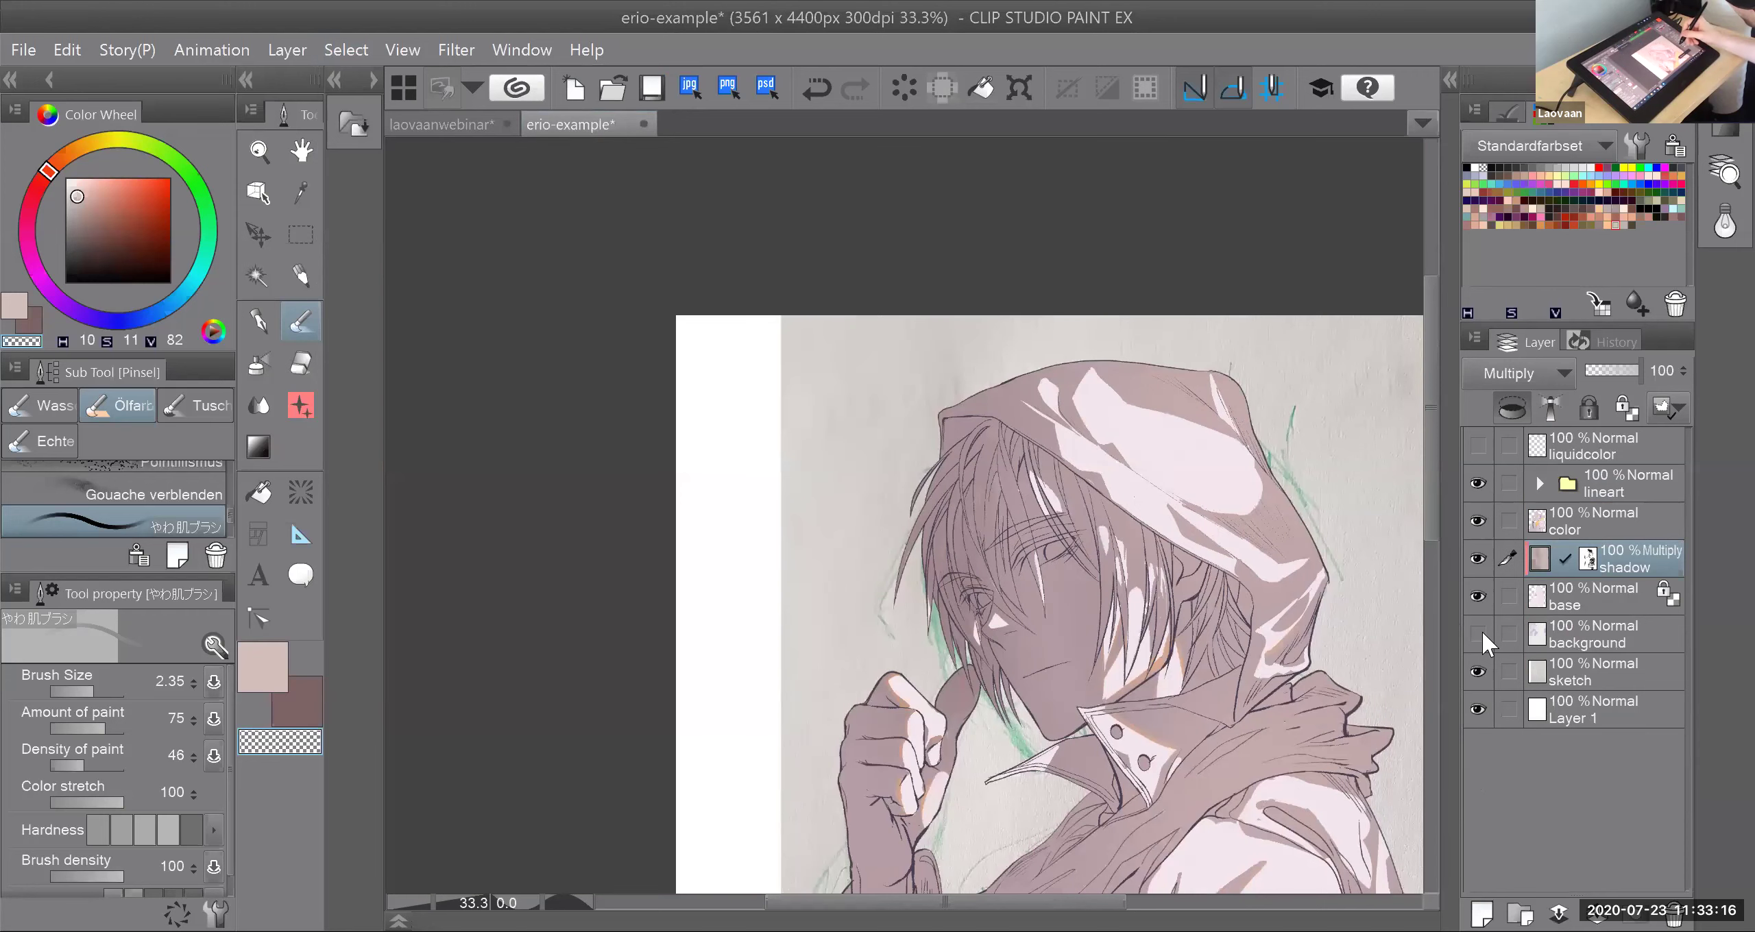
{"action": "left_click_drag", "start_coordinate": [1481, 630], "coordinate": [1486, 441]}
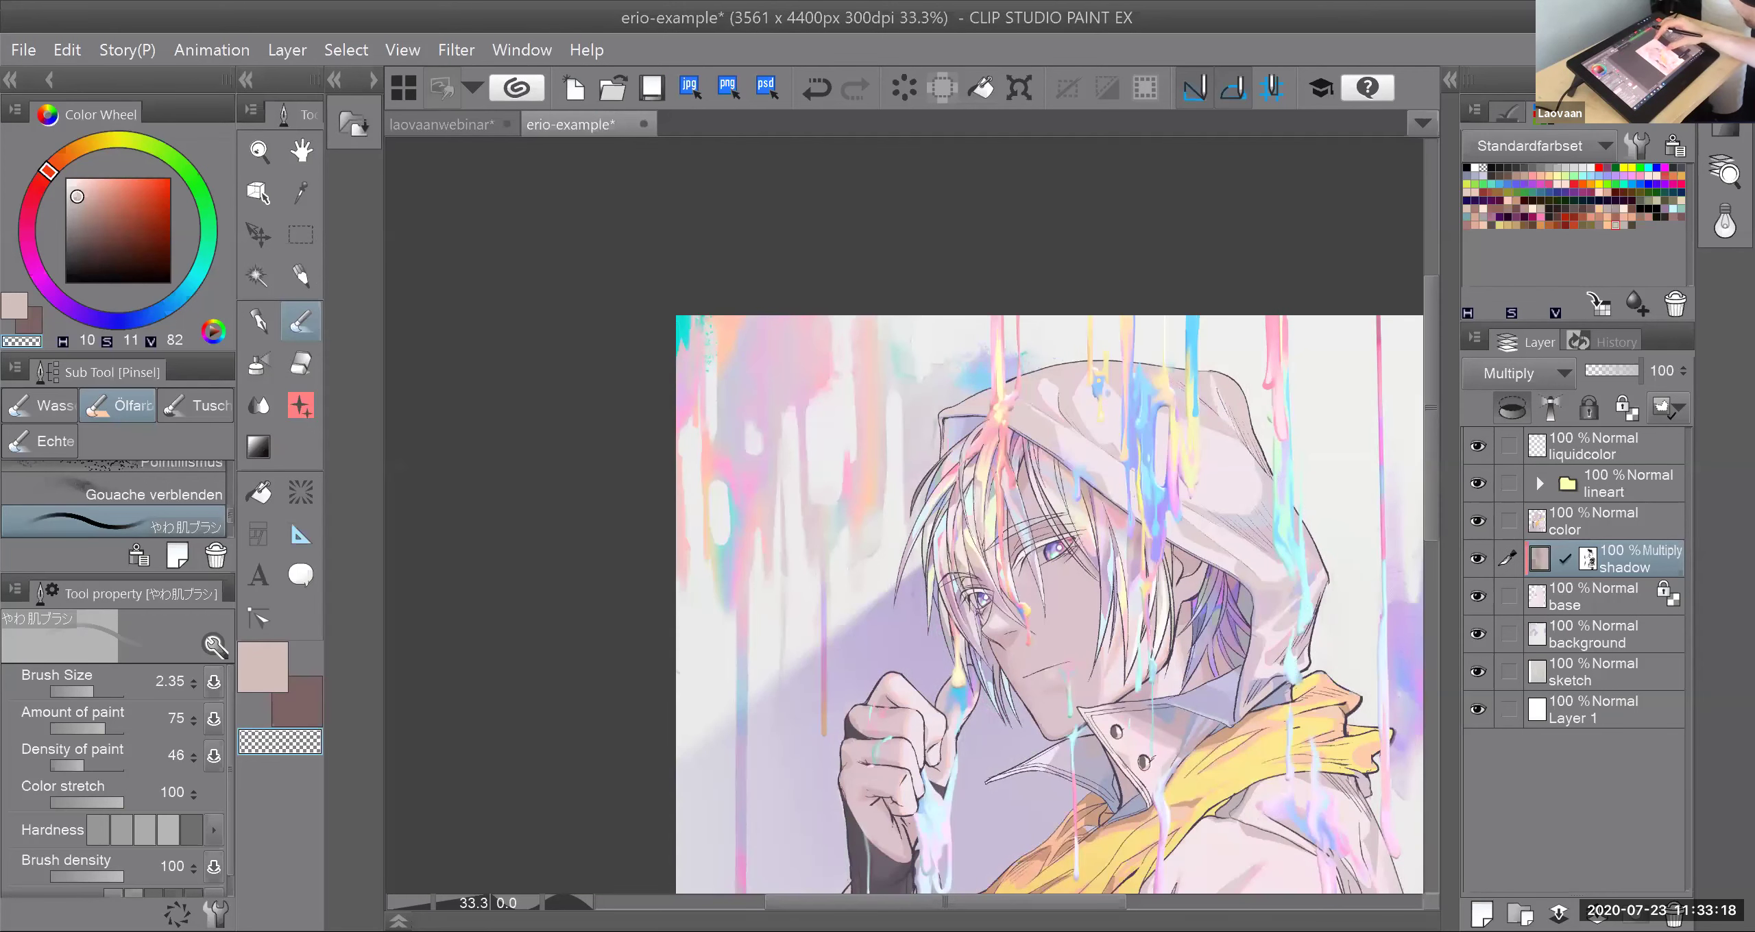
{"action": "key", "text": "ctrl+minus"}
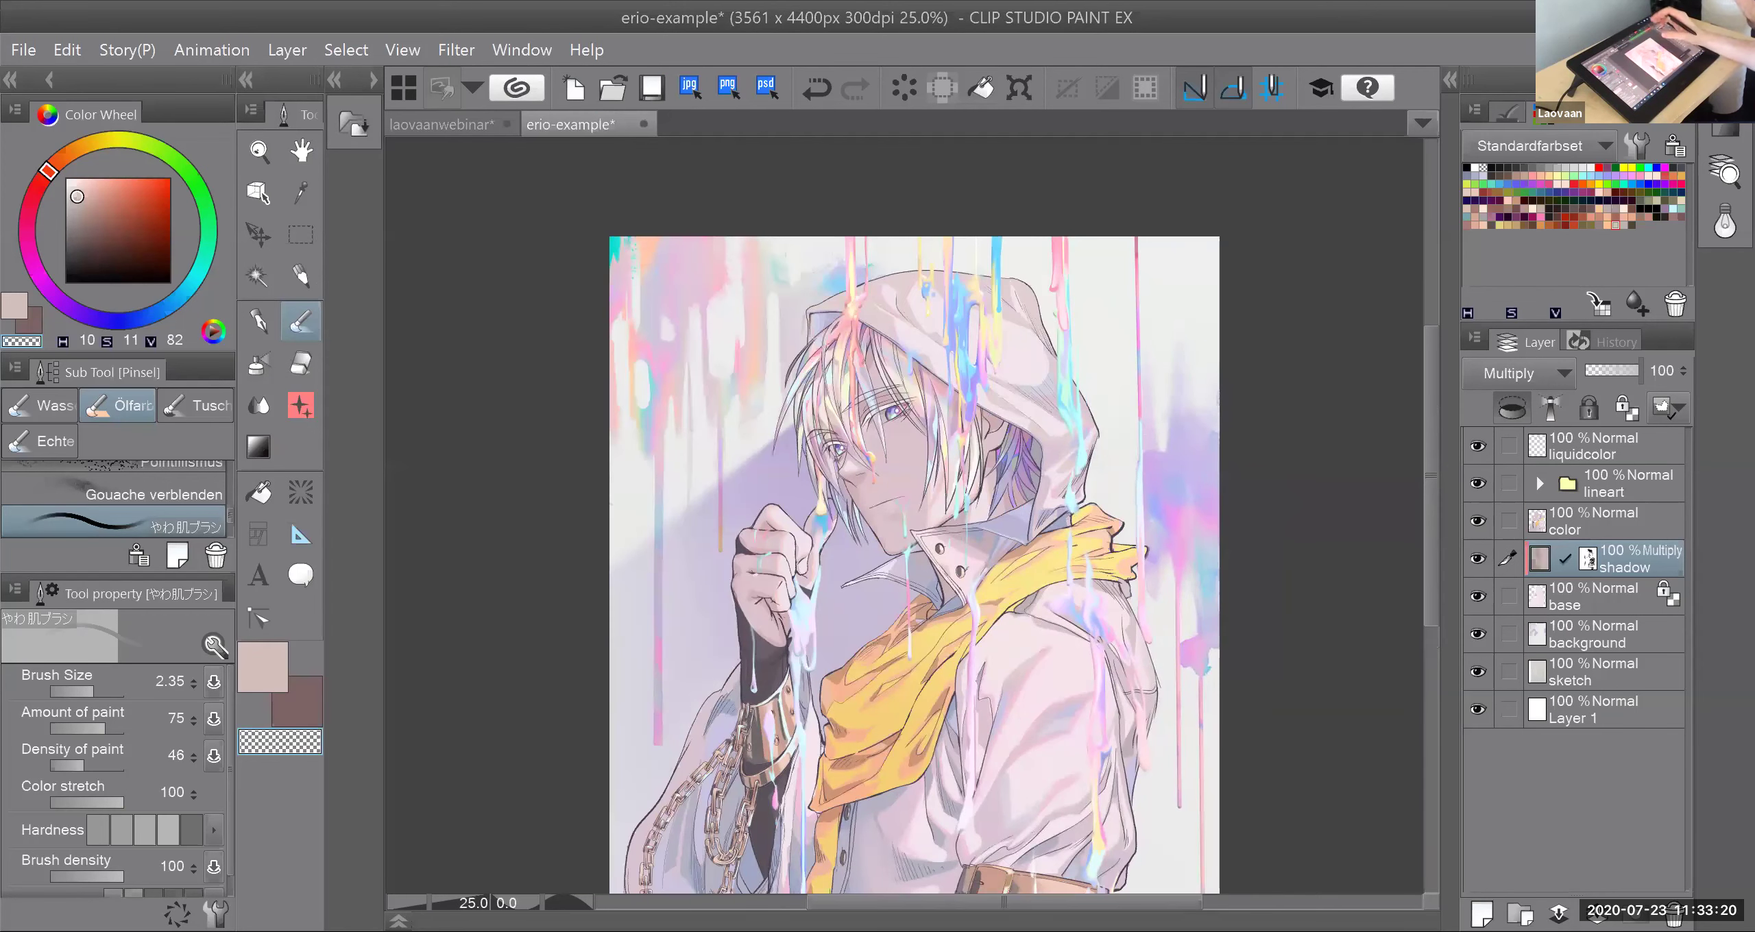
{"action": "left_click", "coordinate": [466, 126]}
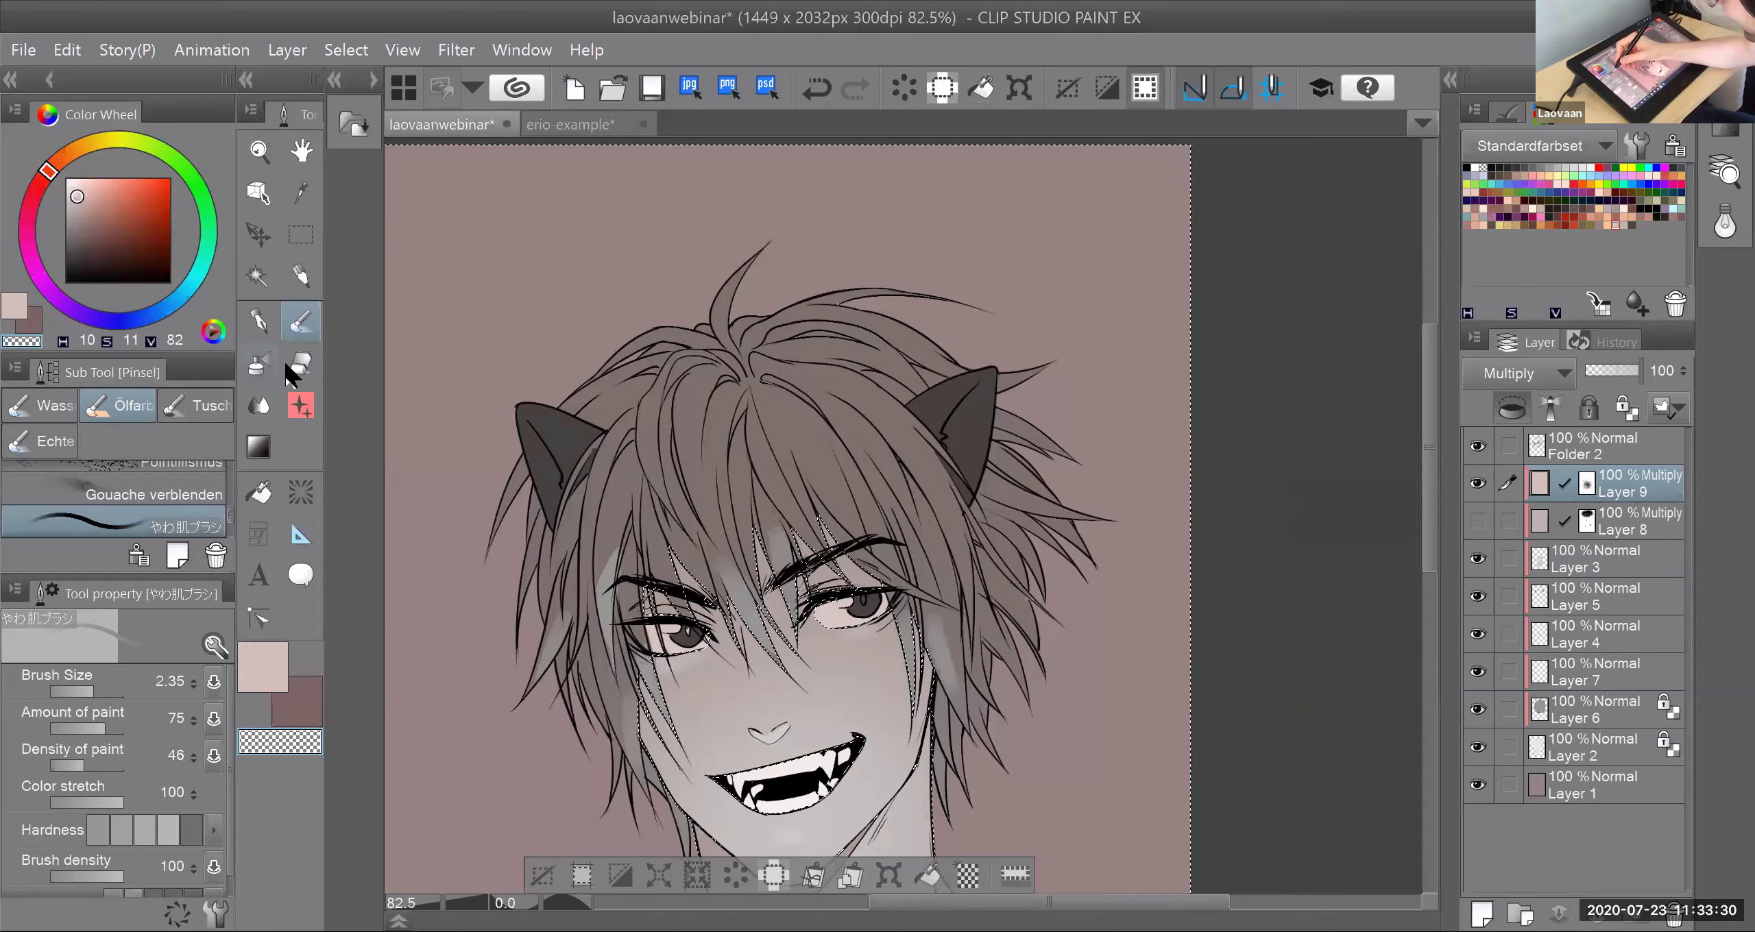
{"action": "key", "text": "p"}
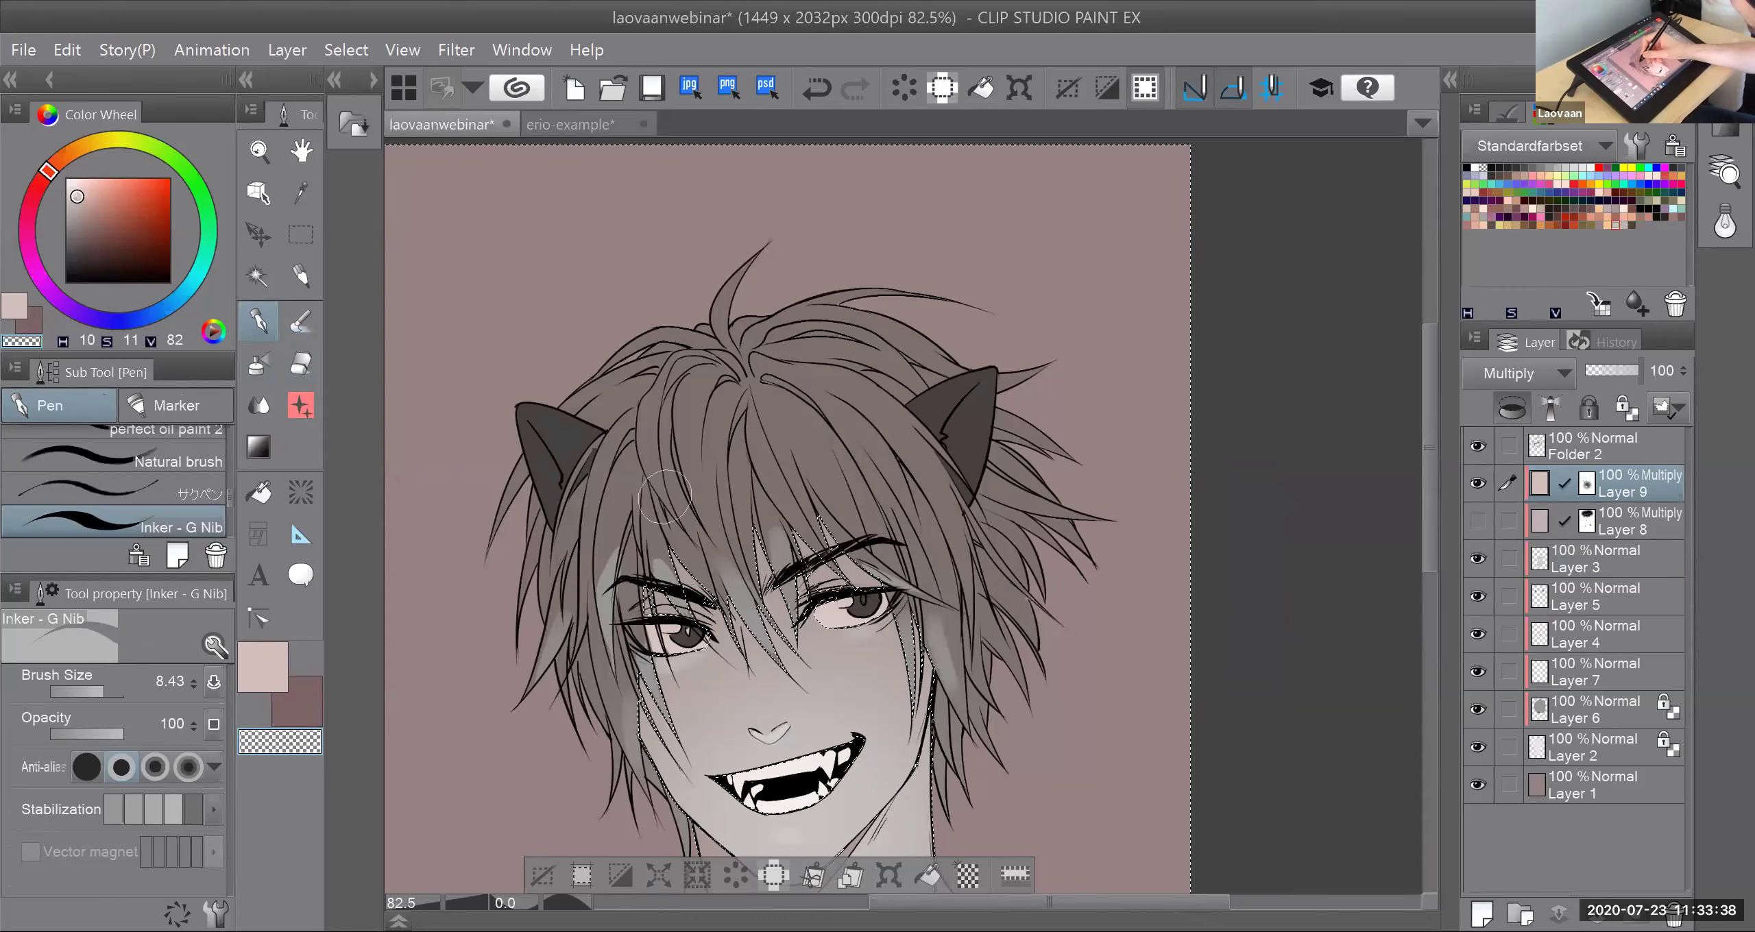
Step: Compare the erio-example illustration with and without its liquidcolor layer, and return to the laovaanwebinar document
{"action": "left_click", "coordinate": [571, 127]}
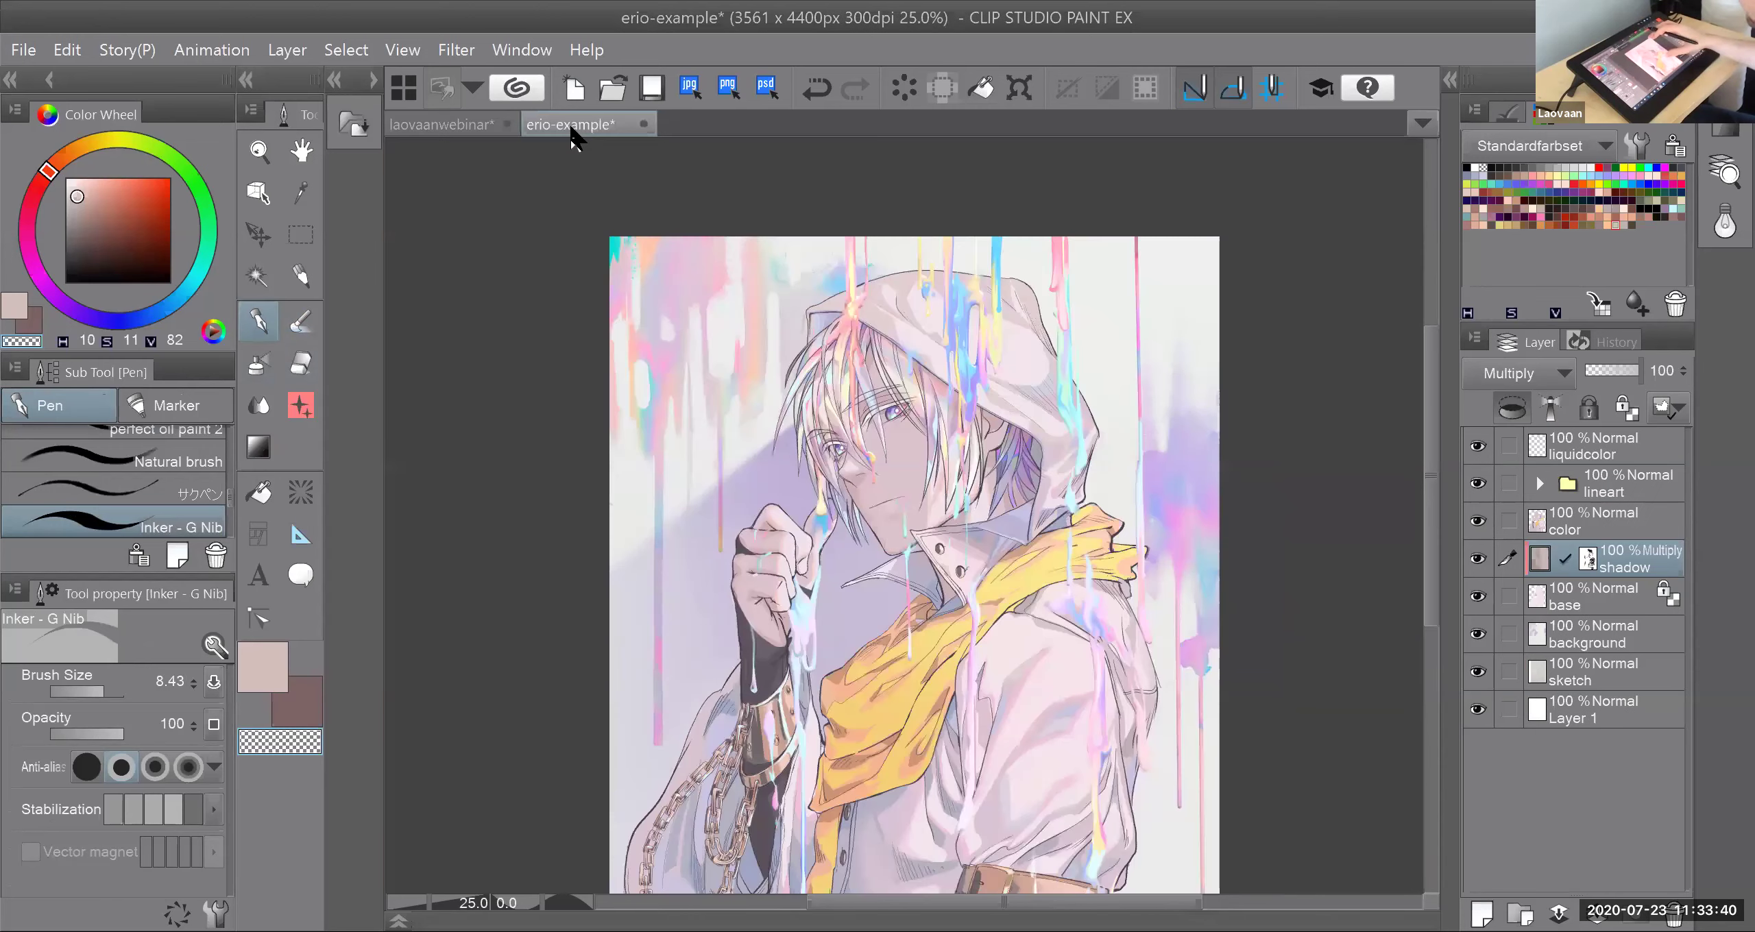
{"action": "scroll", "coordinate": [858, 480], "scroll_direction": "down", "scroll_amount": 2}
{"action": "scroll", "coordinate": [857, 480], "scroll_direction": "up", "scroll_amount": 2}
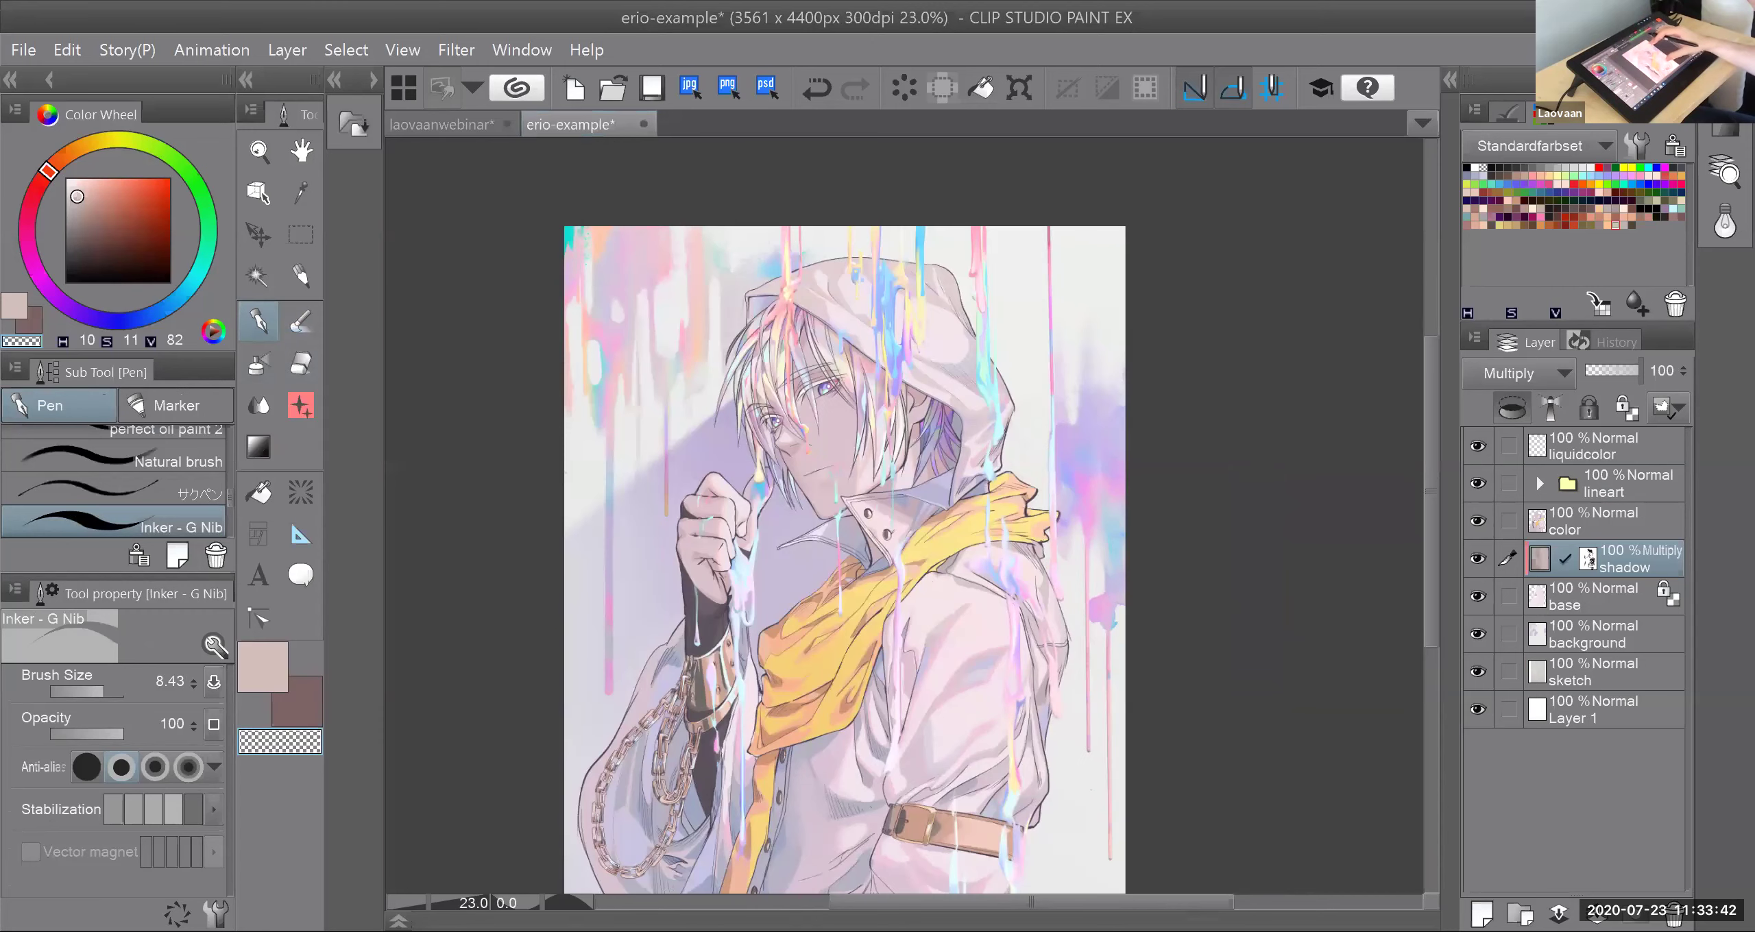
{"action": "scroll", "coordinate": [928, 521], "scroll_direction": "left", "scroll_amount": 1}
{"action": "scroll", "coordinate": [905, 555], "scroll_direction": "right", "scroll_amount": 1}
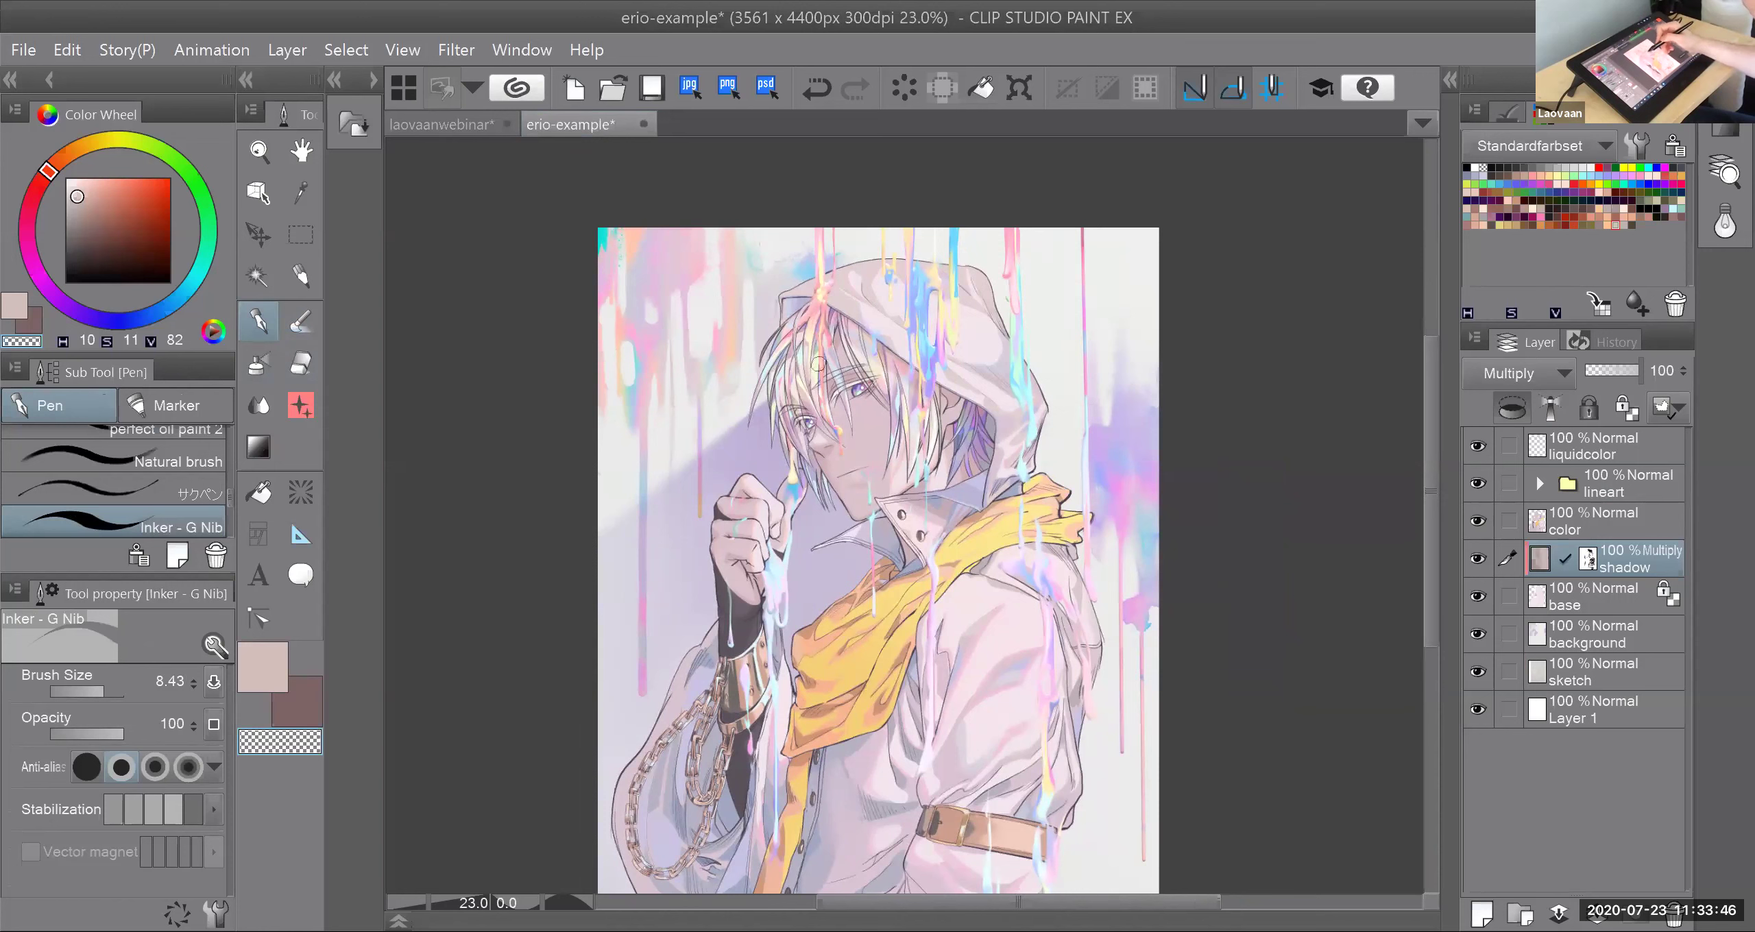
{"action": "left_click", "coordinate": [1481, 447]}
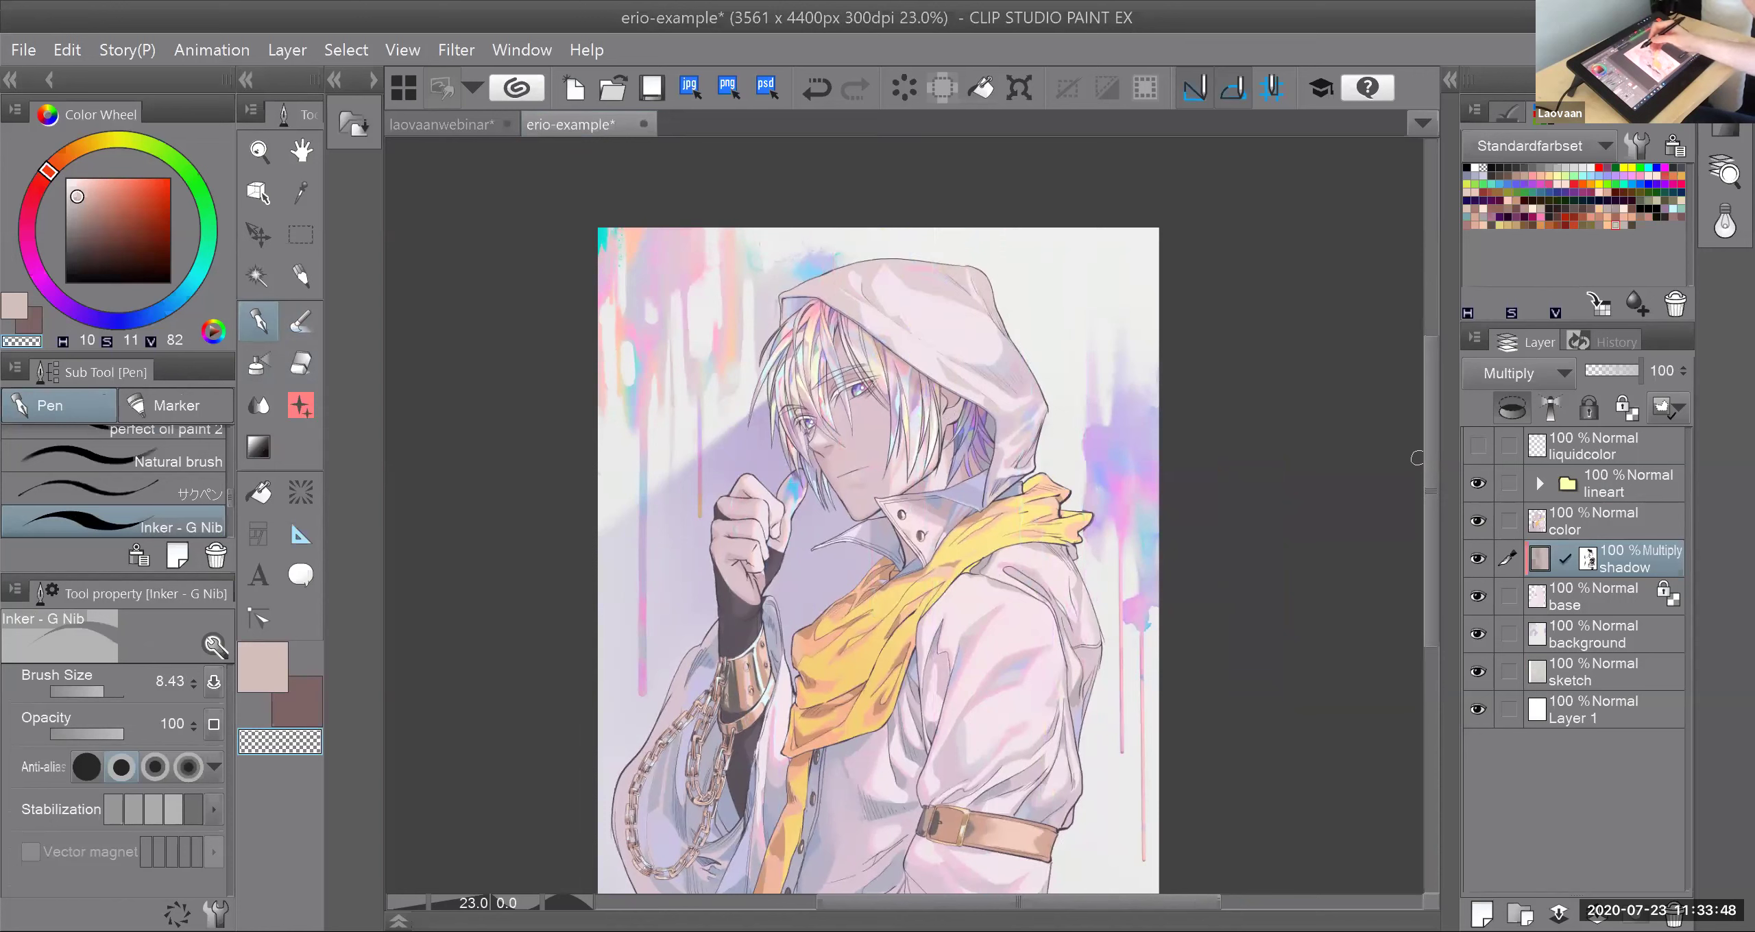
{"action": "left_click", "coordinate": [1478, 447]}
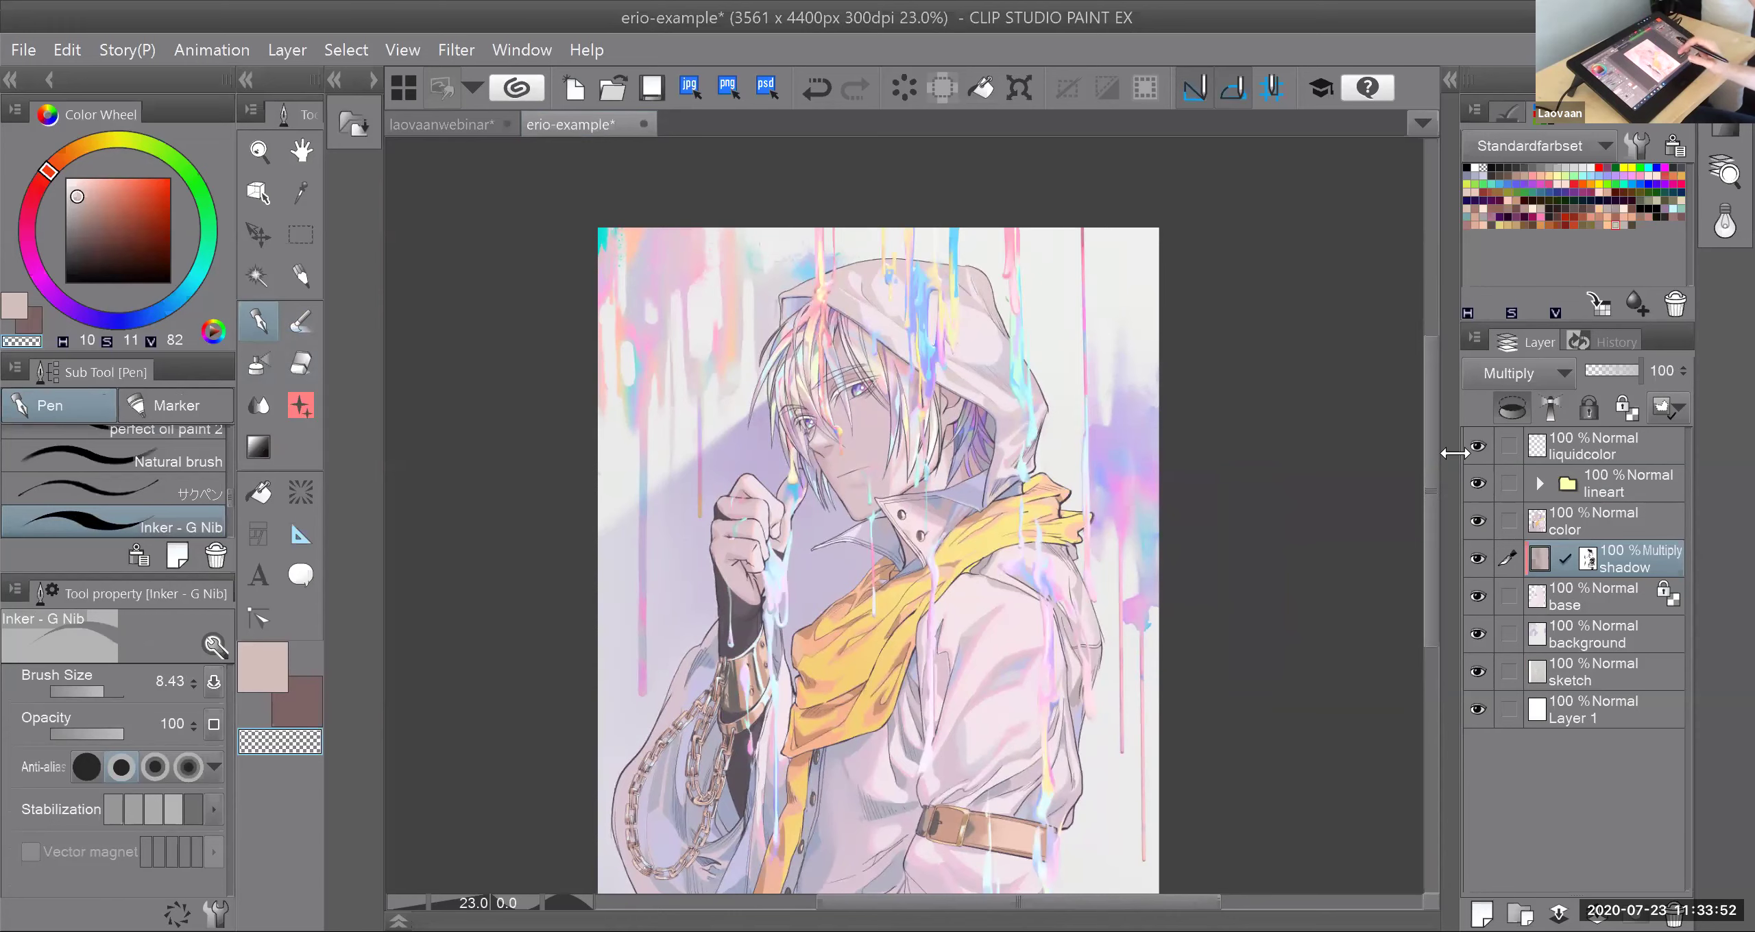
{"action": "left_click", "coordinate": [432, 134]}
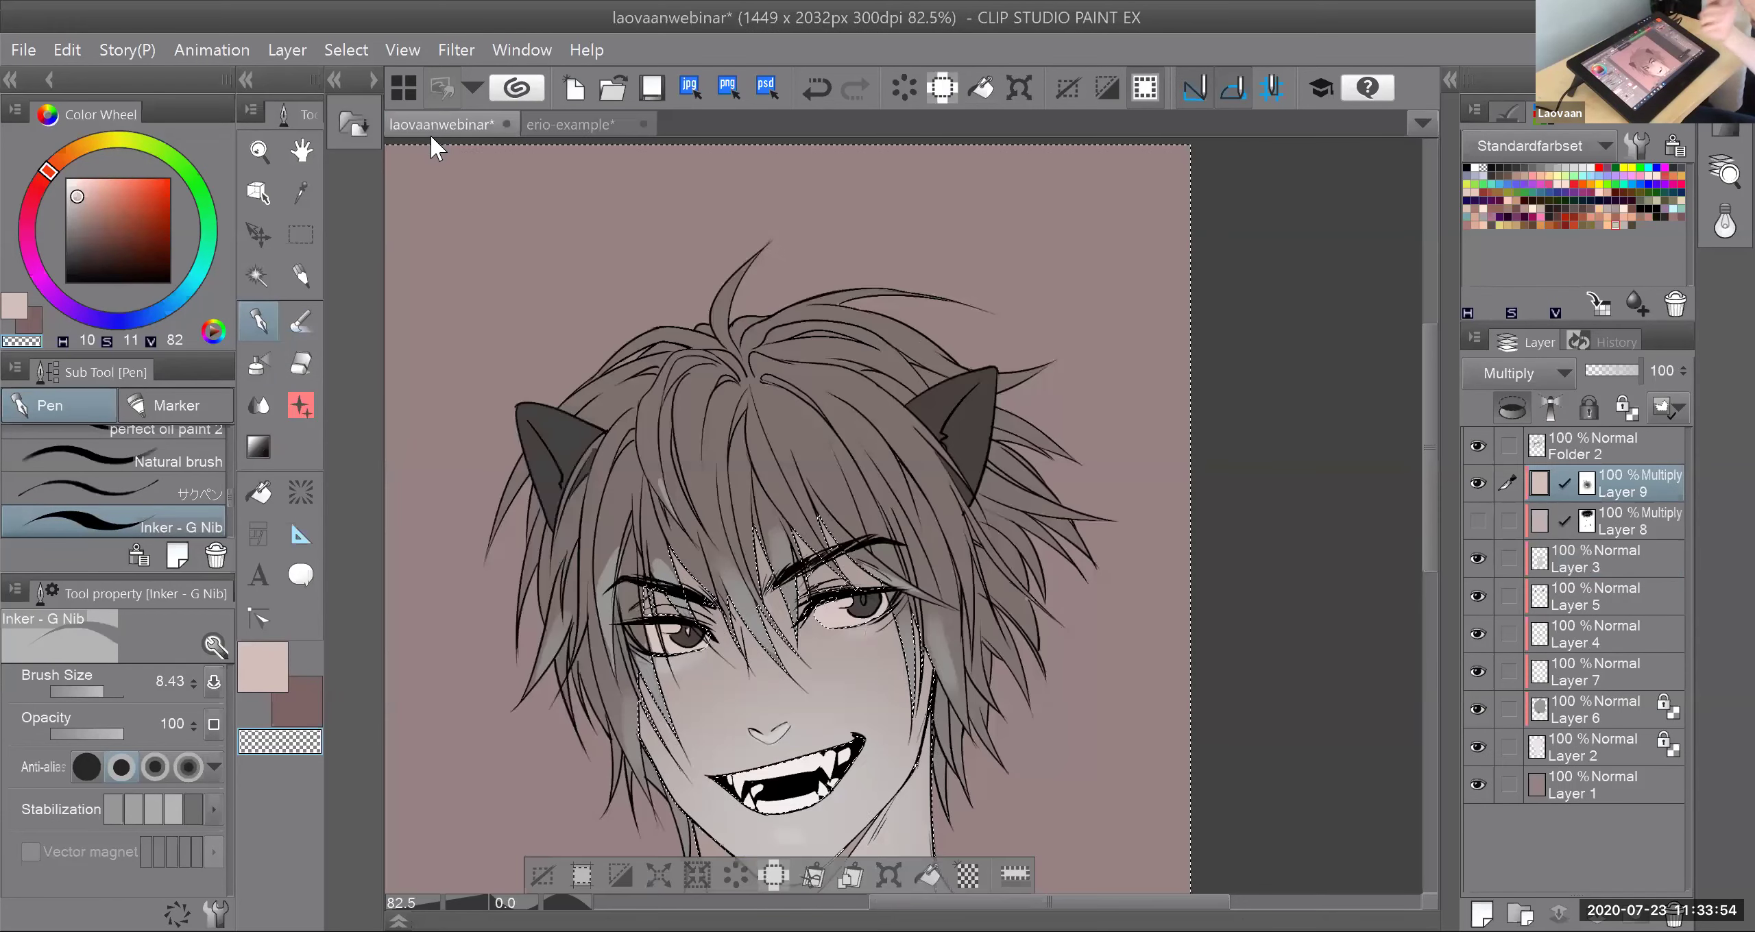
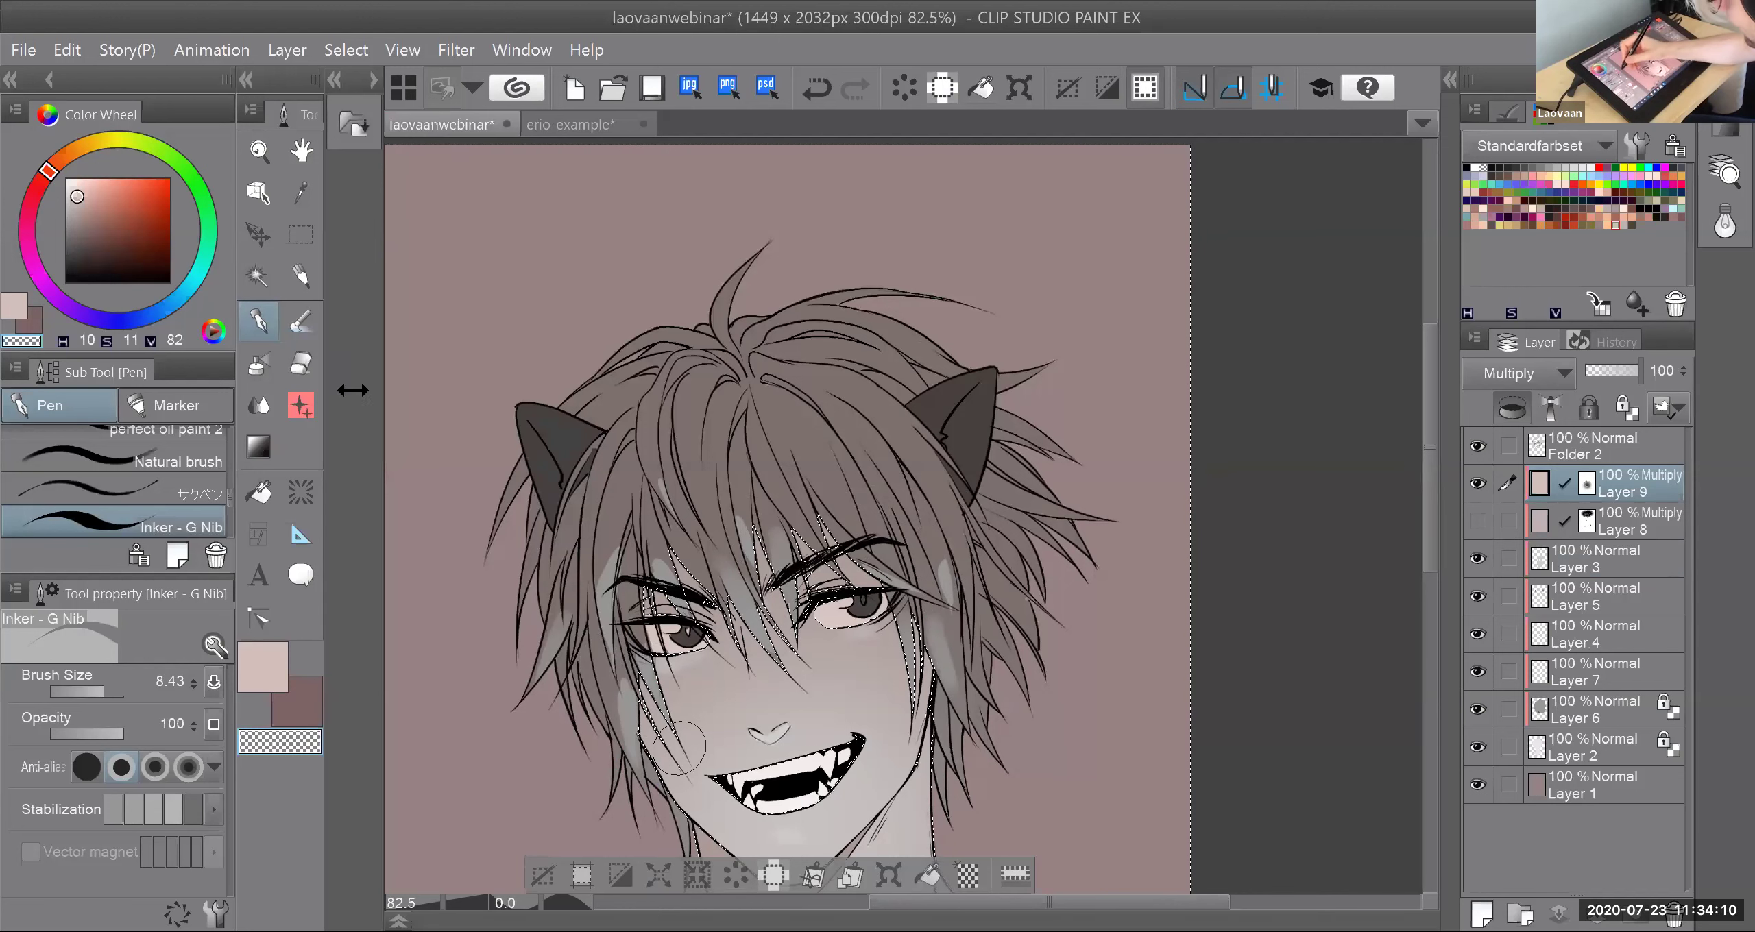
Step: Refine the hair highlights between the eyes on Layer 9's mask with the main colour, undoing one stroke, and clear the selection
{"action": "key", "text": "c"}
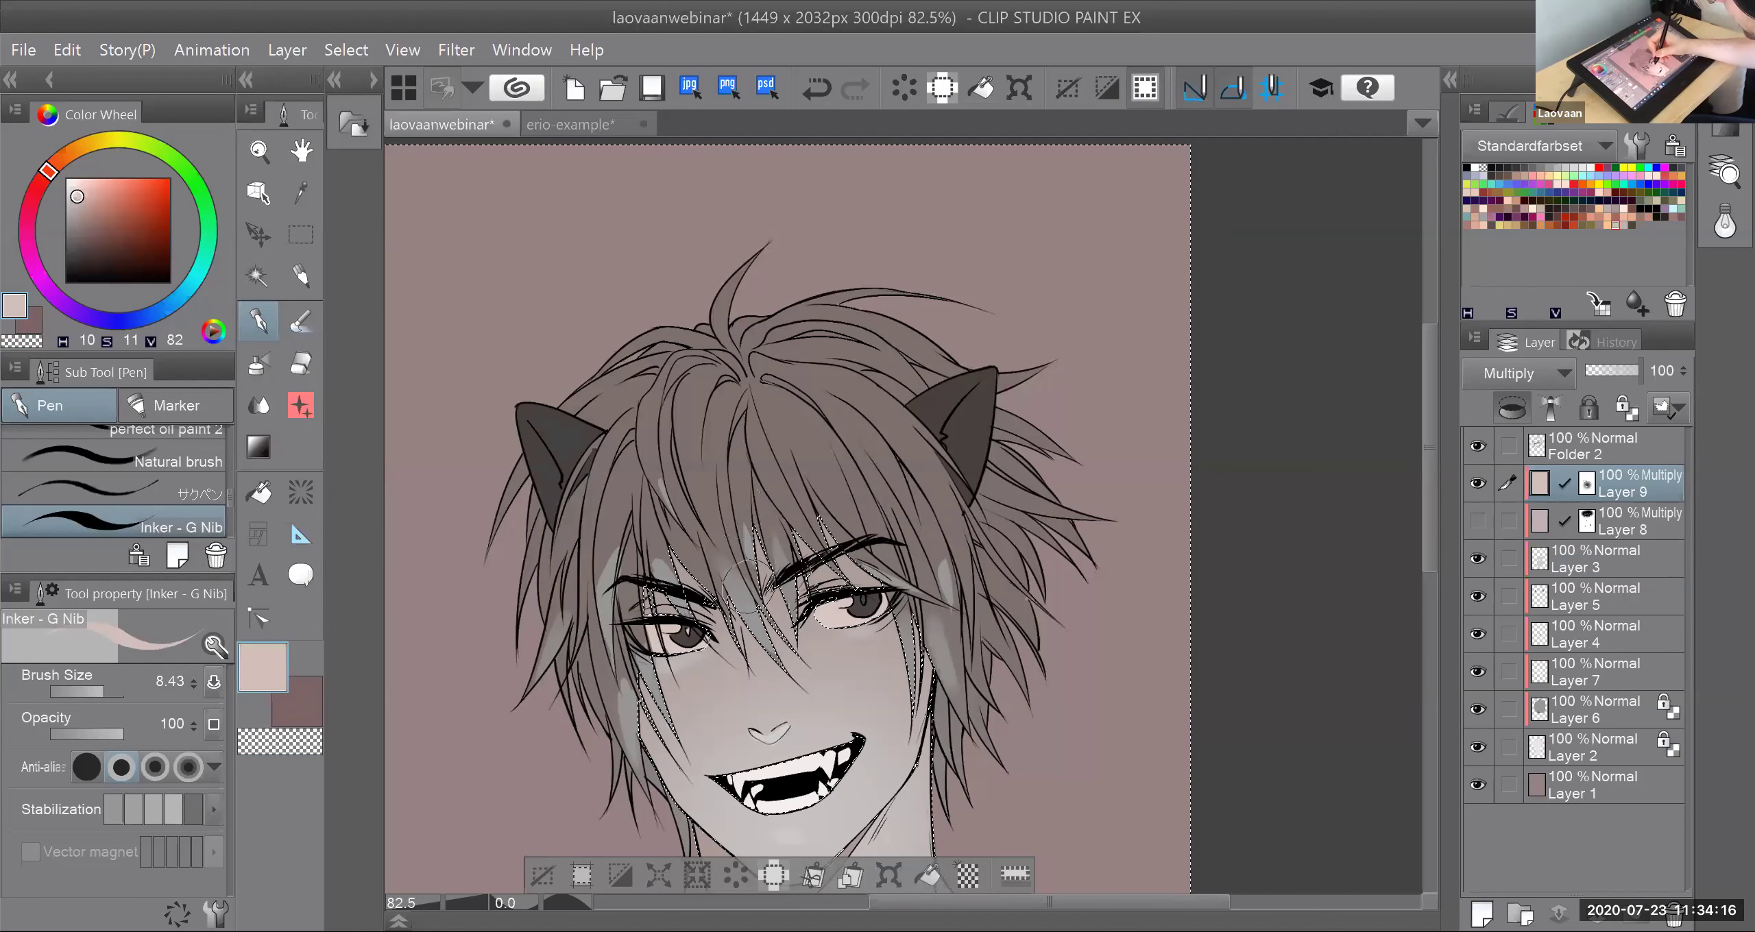
{"action": "key", "text": "ctrl+z"}
{"action": "left_click_drag", "start_coordinate": [718, 543], "coordinate": [725, 580]}
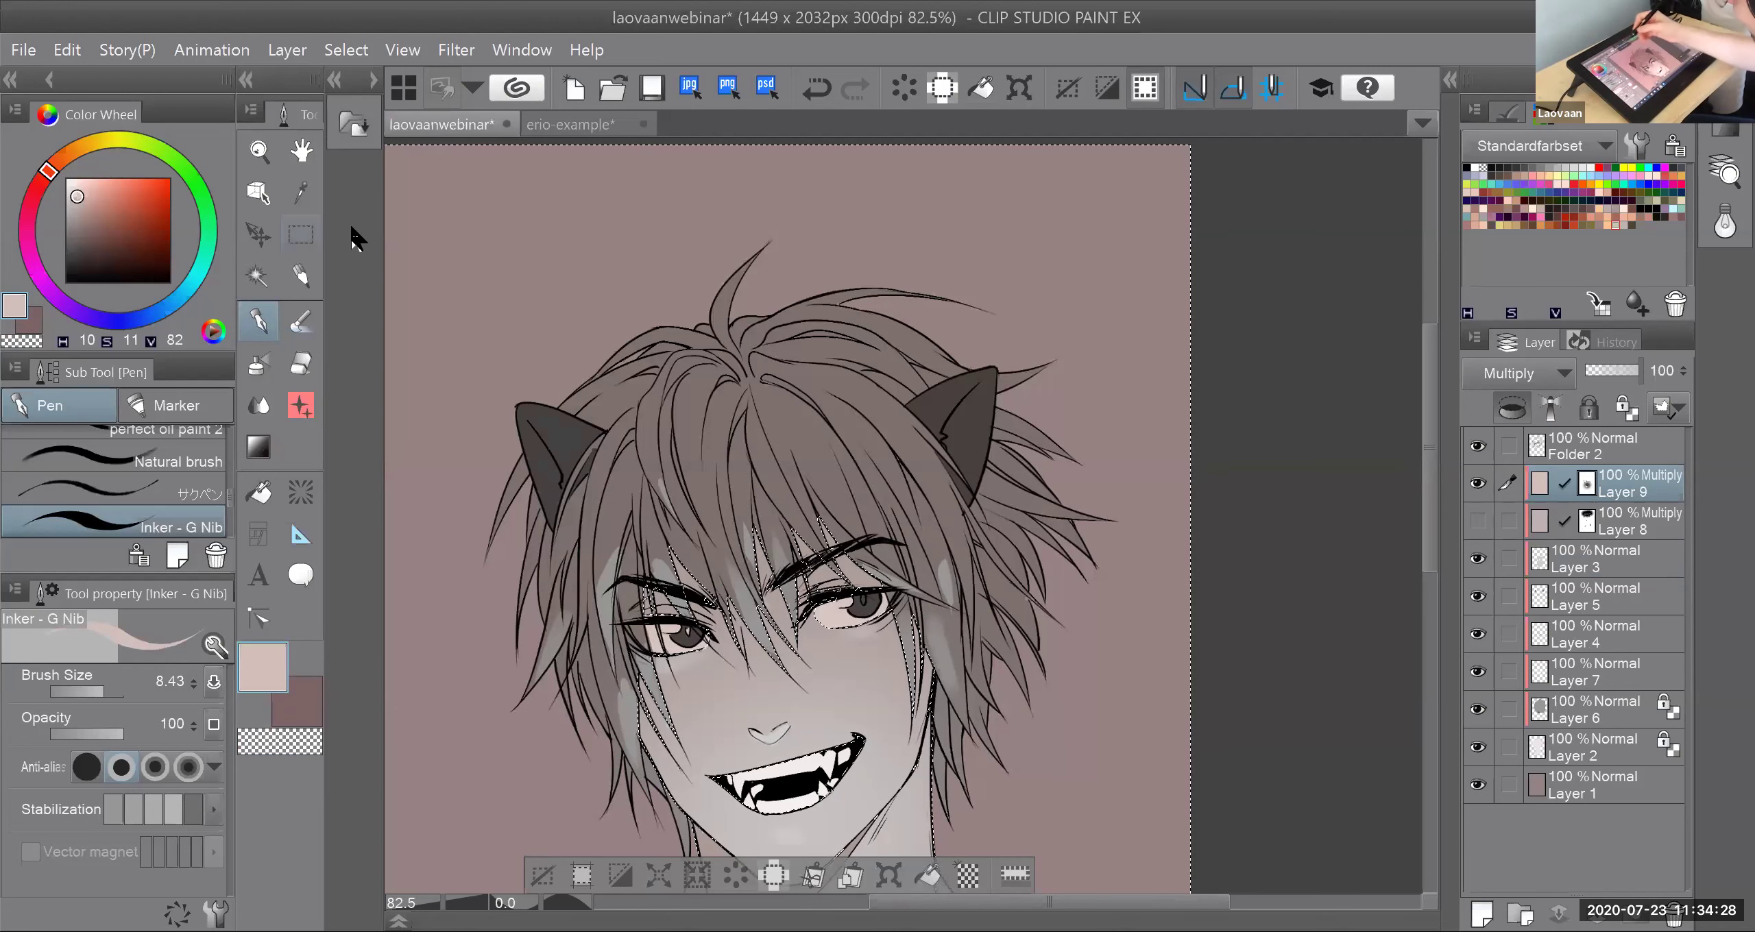
{"action": "left_click", "coordinate": [310, 237]}
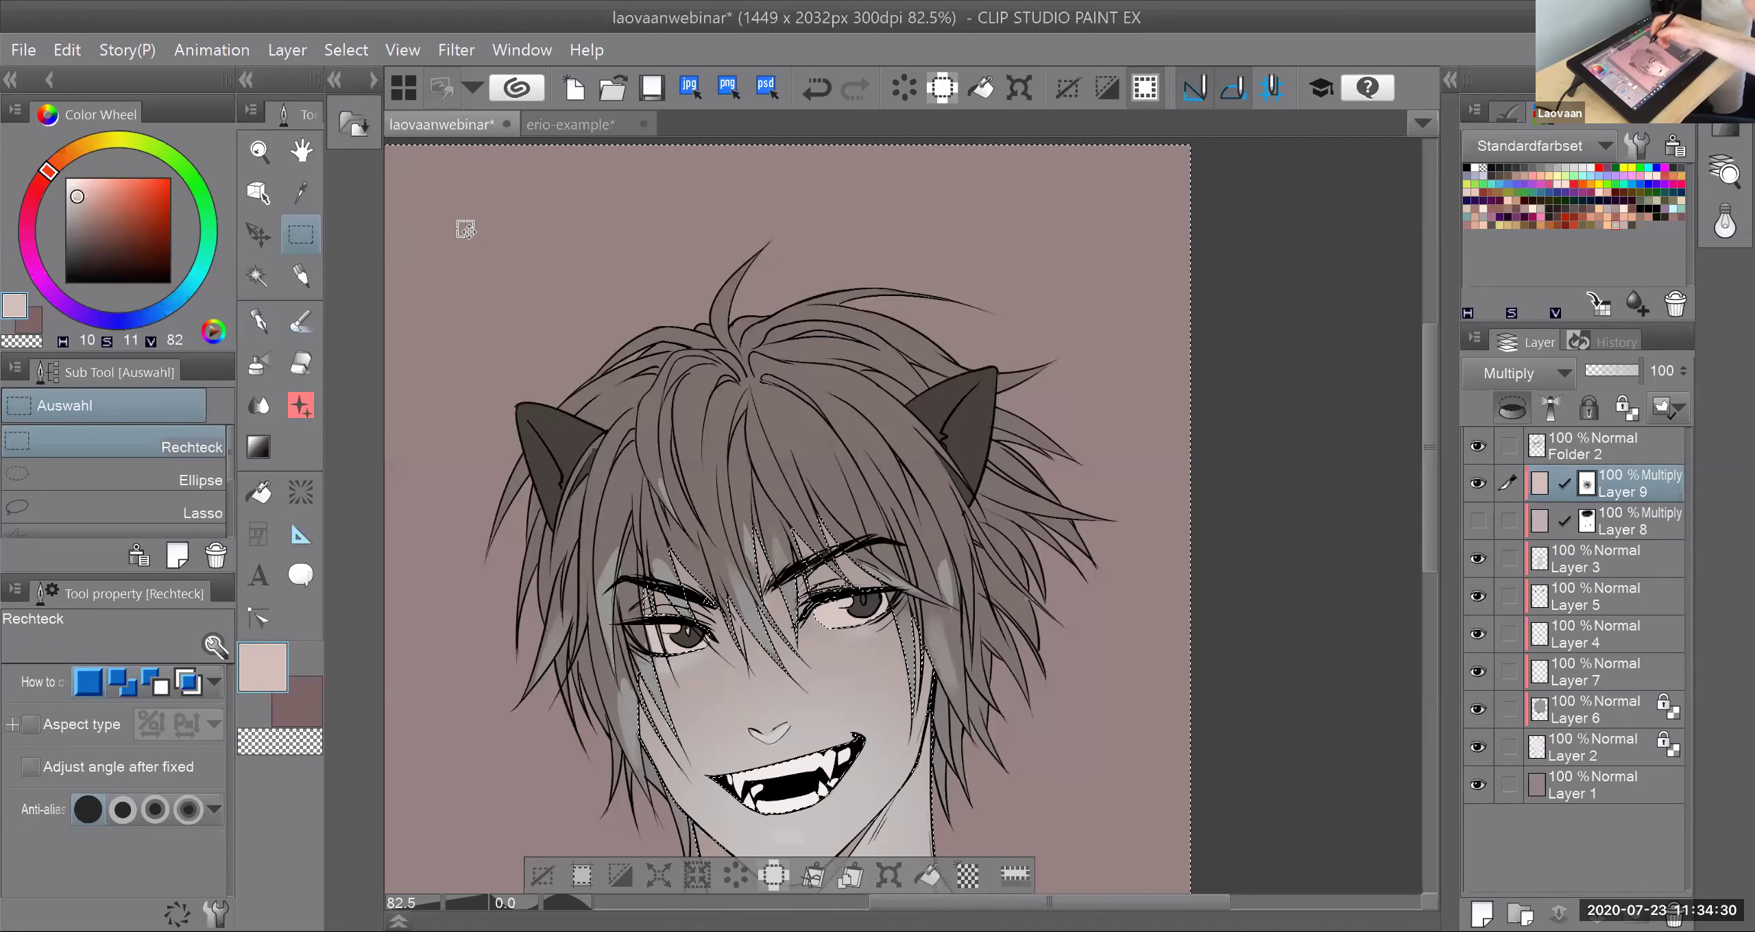
{"action": "left_click", "coordinate": [833, 634]}
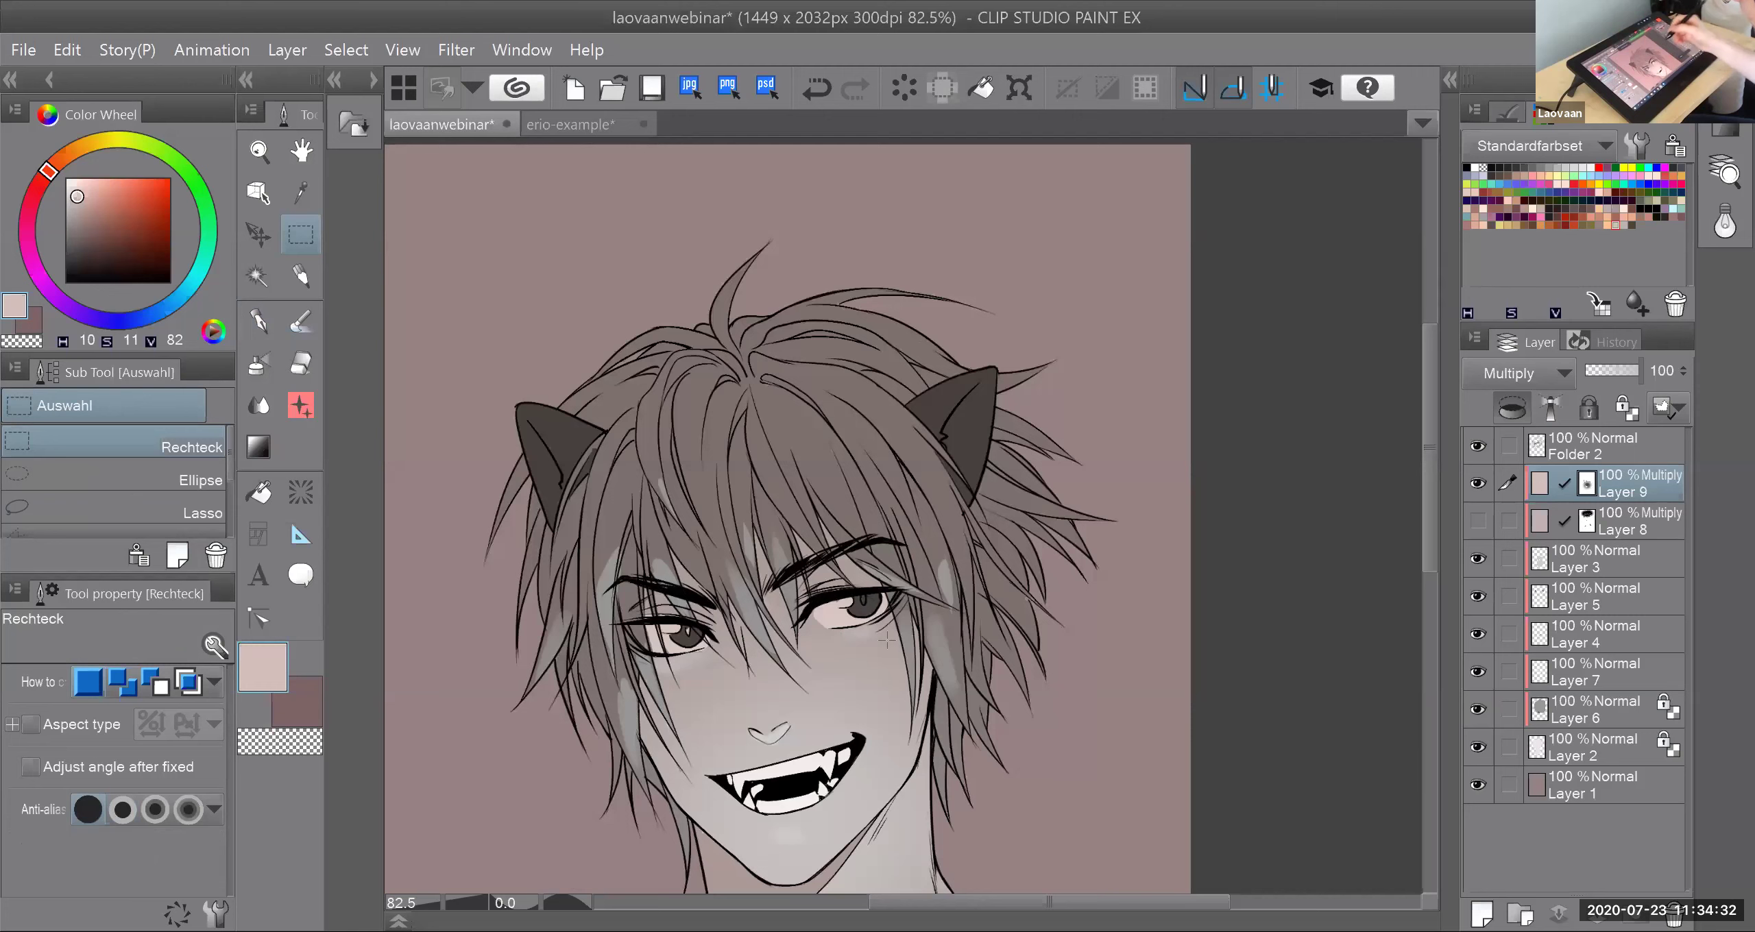
Step: Darken the upper hair on Layer 9 with the Sanft airbrush at size 46.42 in a muted reddish brown (H 357, S 13, V 59)
{"action": "left_click", "coordinate": [259, 365]}
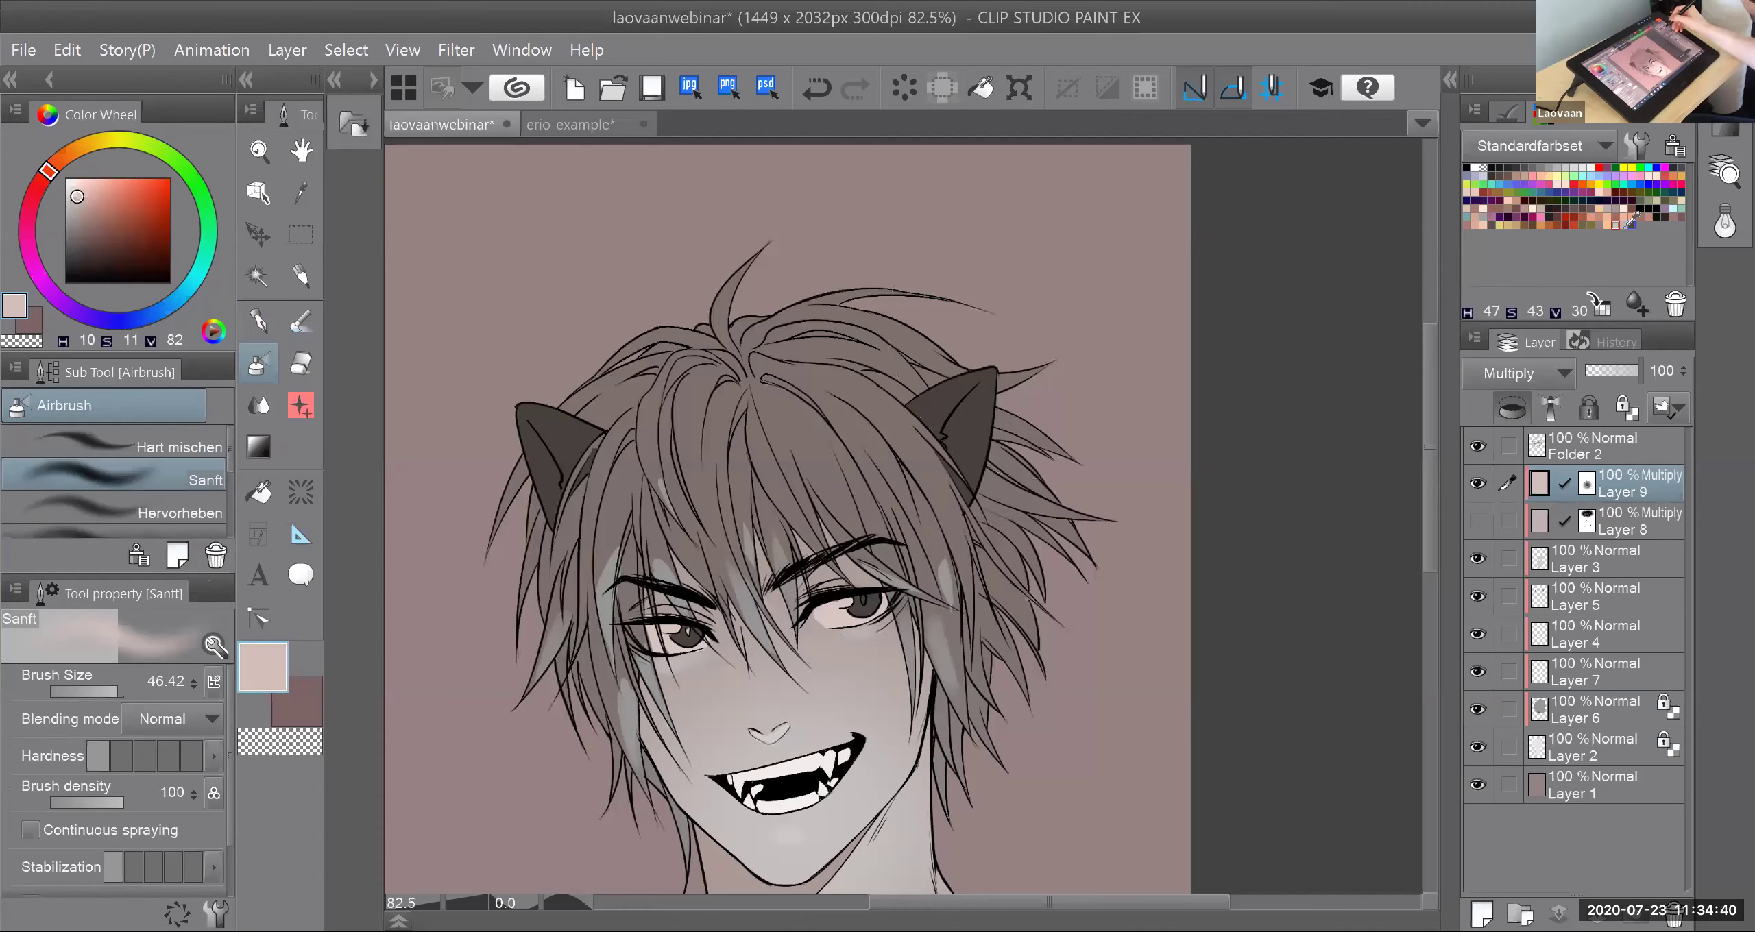
{"action": "left_click", "coordinate": [1600, 224]}
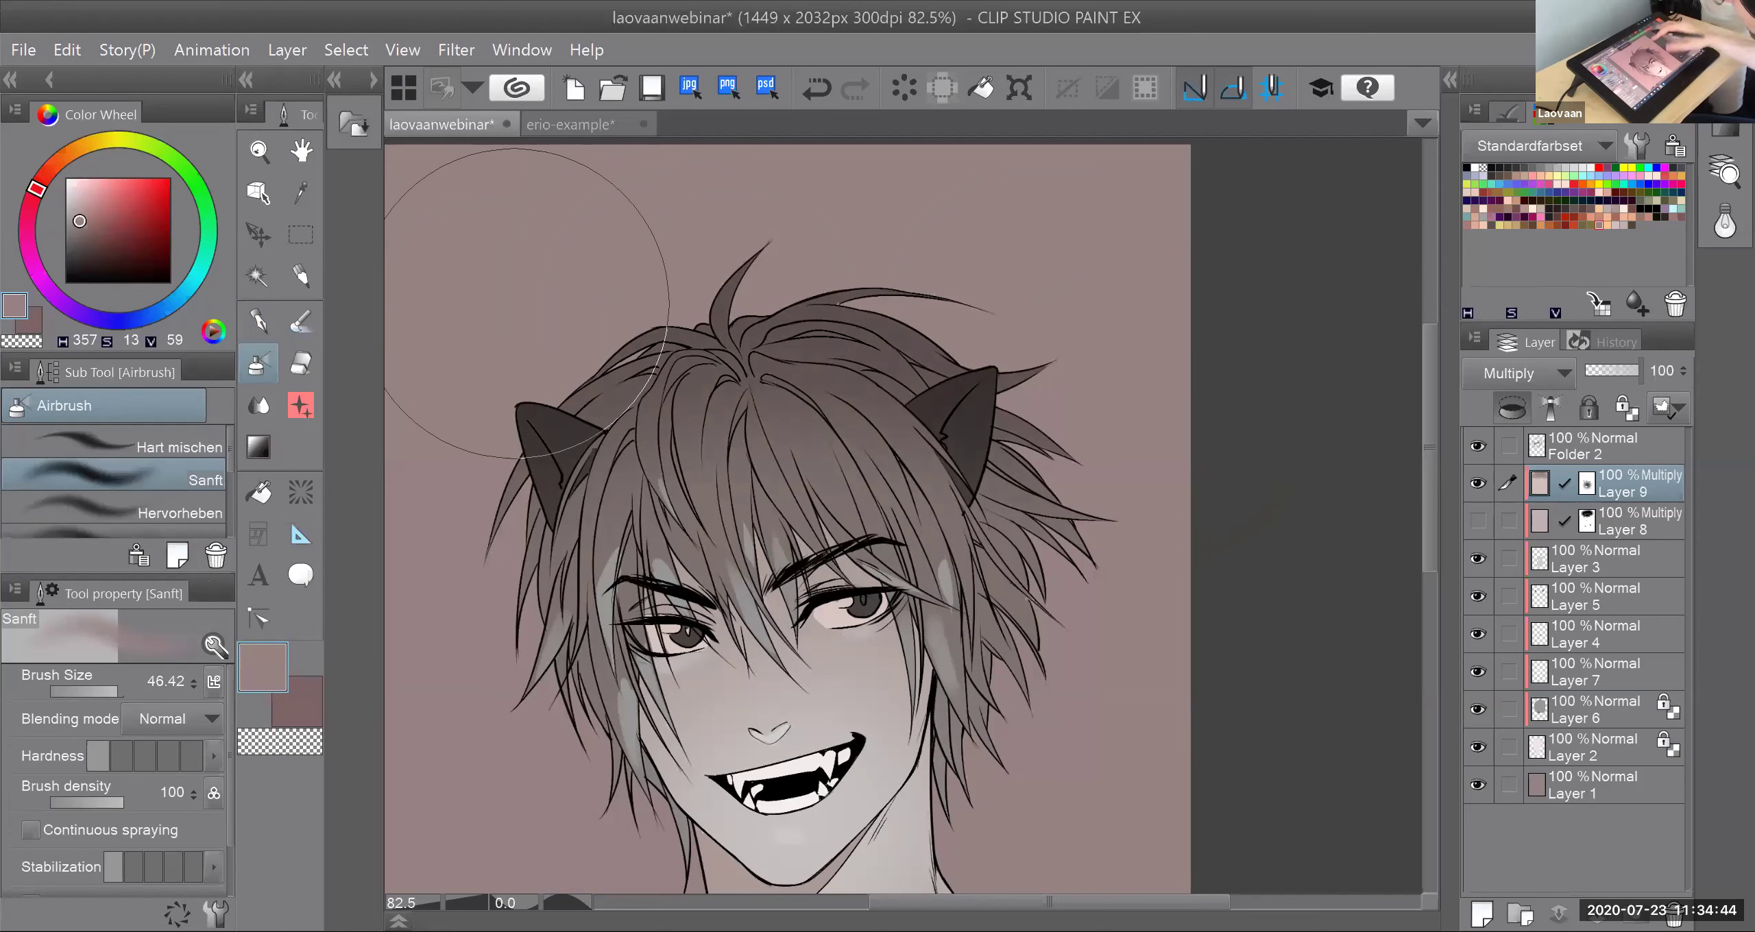
{"action": "key", "text": "ctrl+minus"}
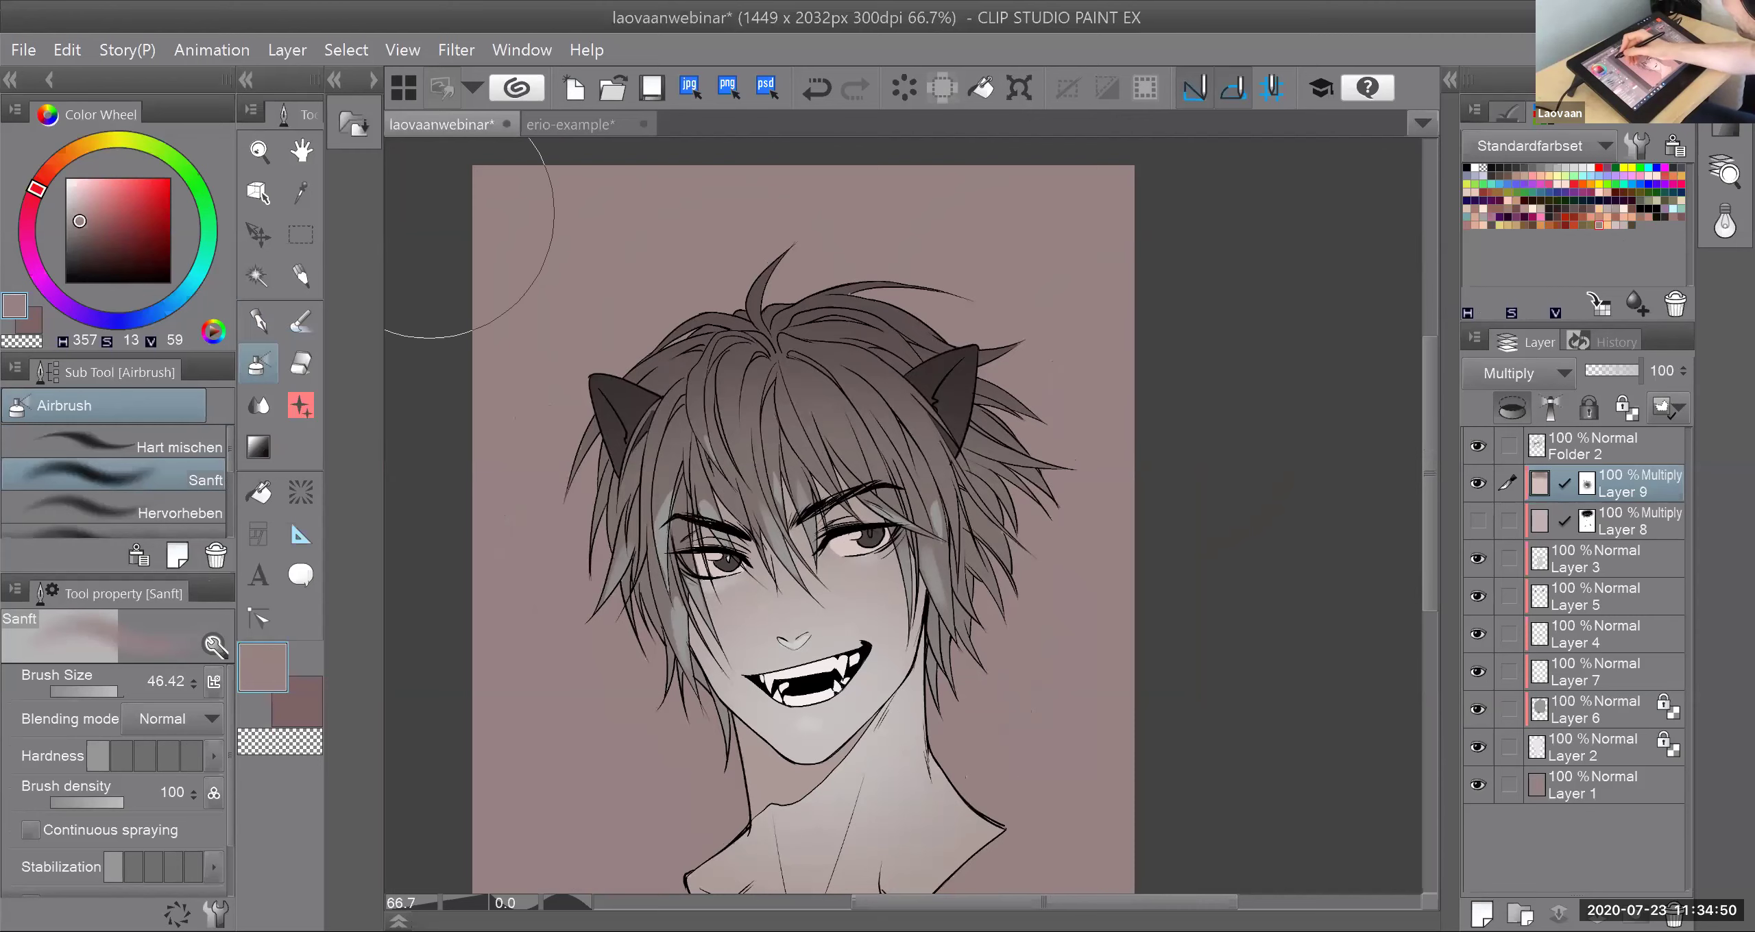
Step: Examine the hood, hair and face shading in the erio-example illustration up close, and return to the laovaanwebinar document
{"action": "left_click", "coordinate": [573, 126]}
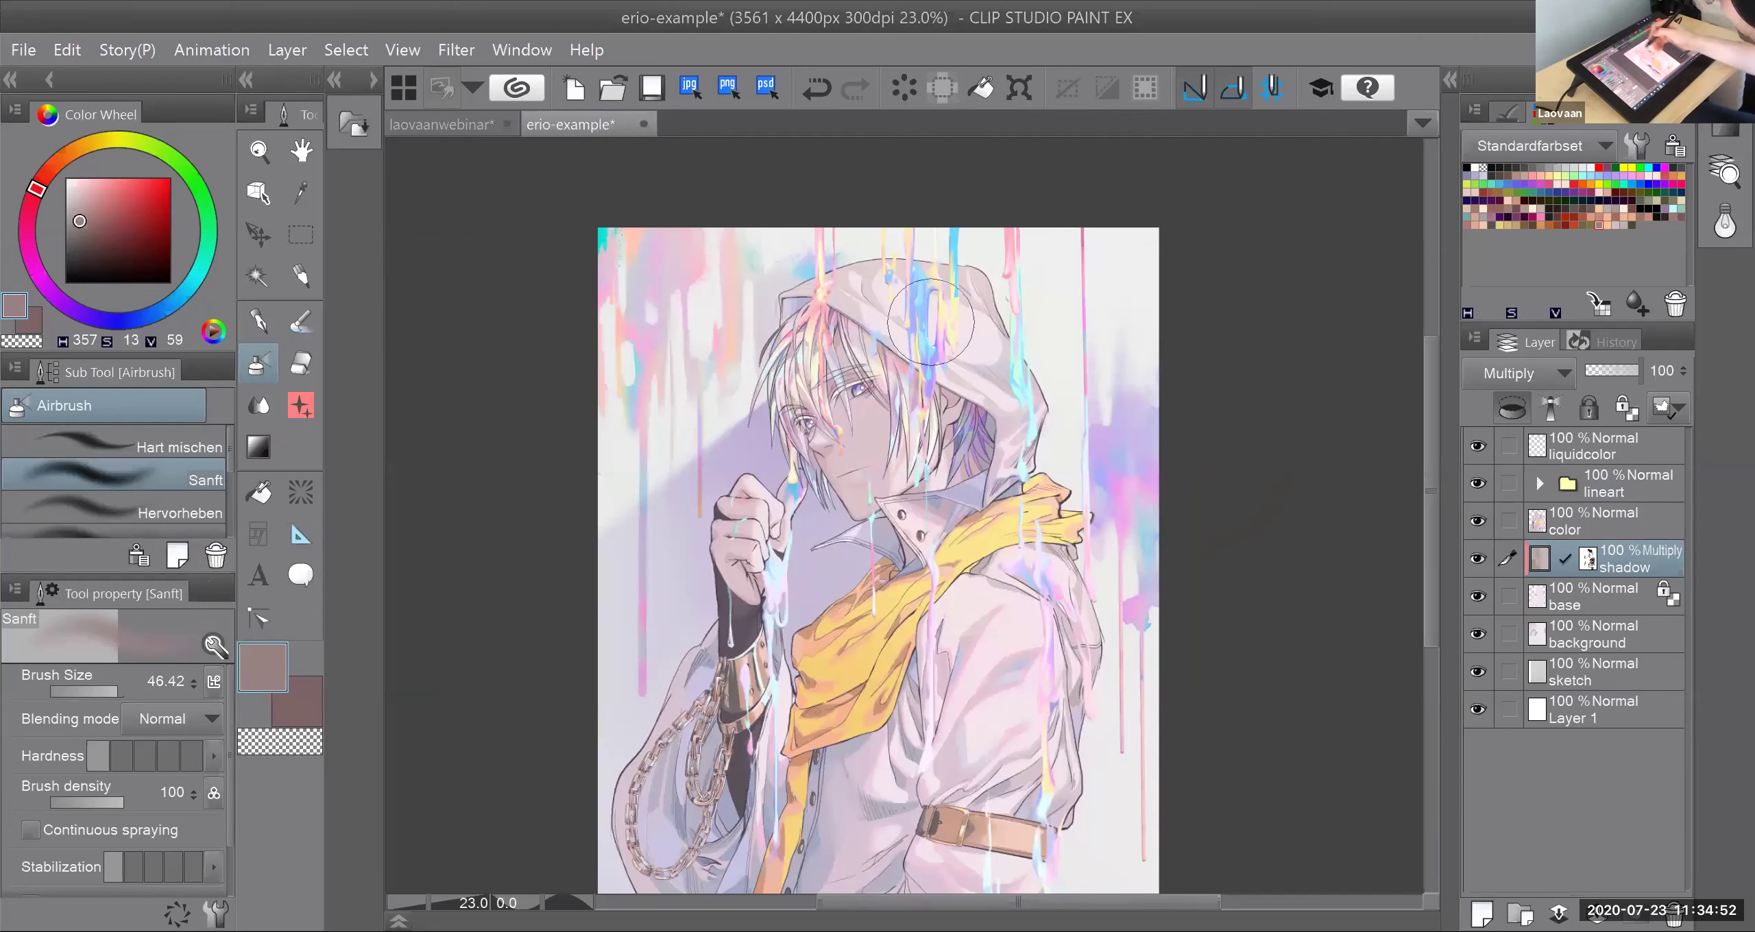
{"action": "left_click", "coordinate": [455, 126]}
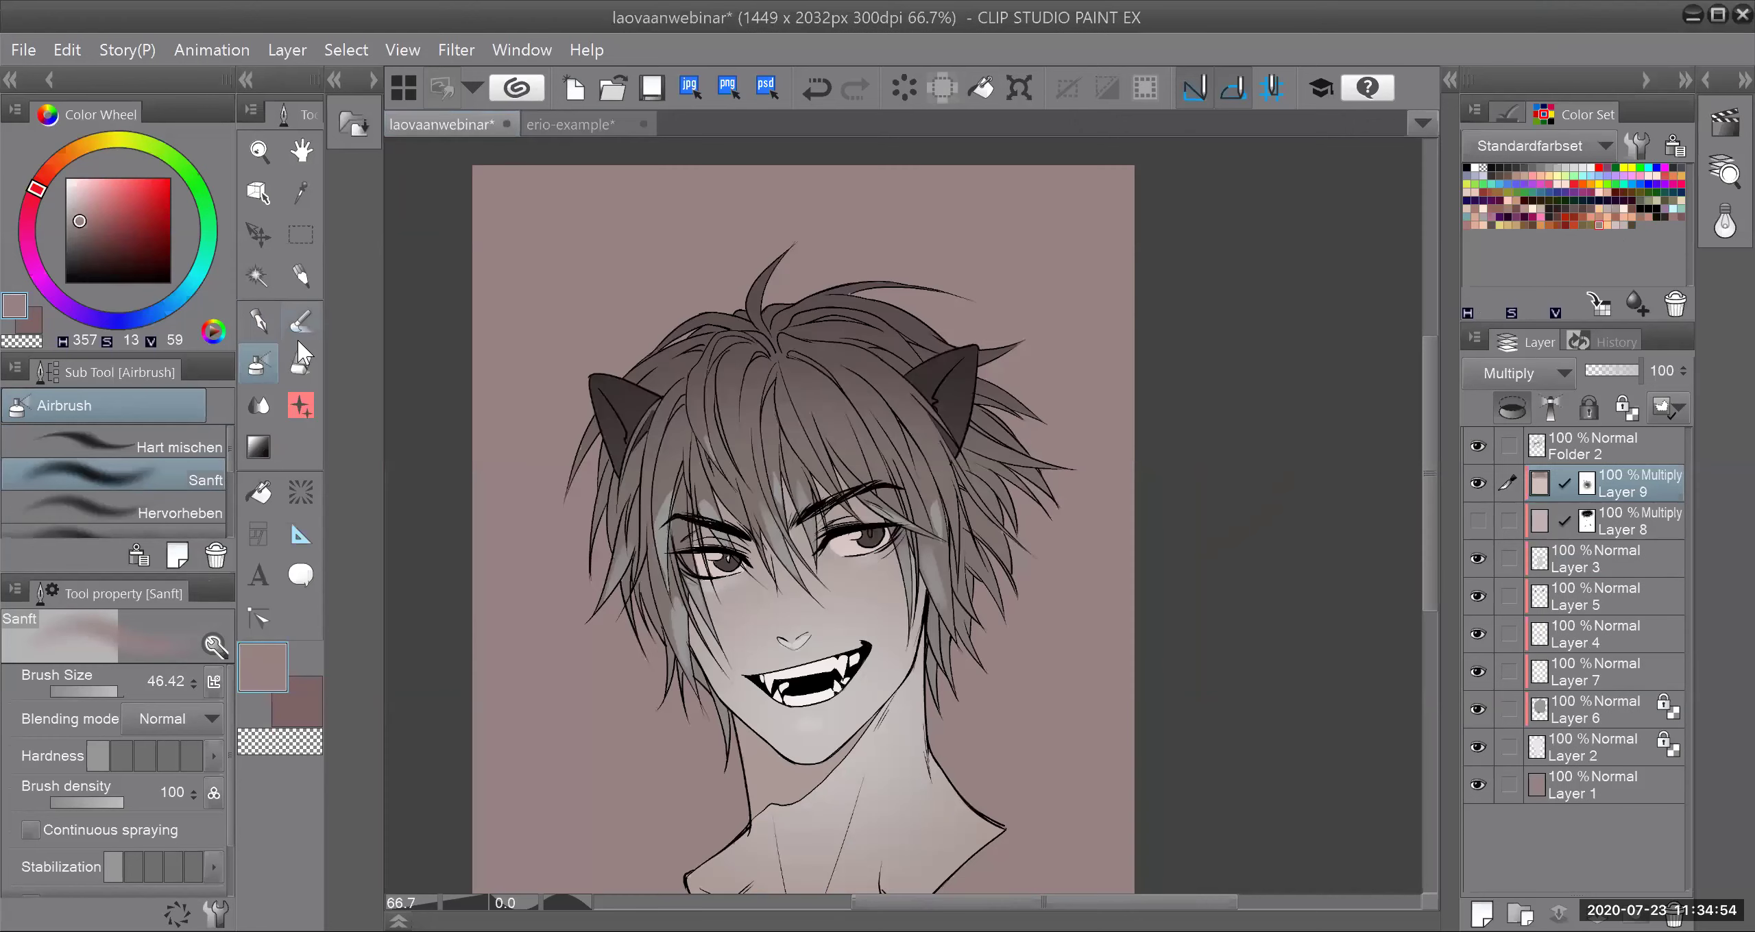
{"action": "left_click", "coordinate": [300, 320]}
{"action": "scroll", "coordinate": [759, 369], "scroll_direction": "up", "scroll_amount": 3}
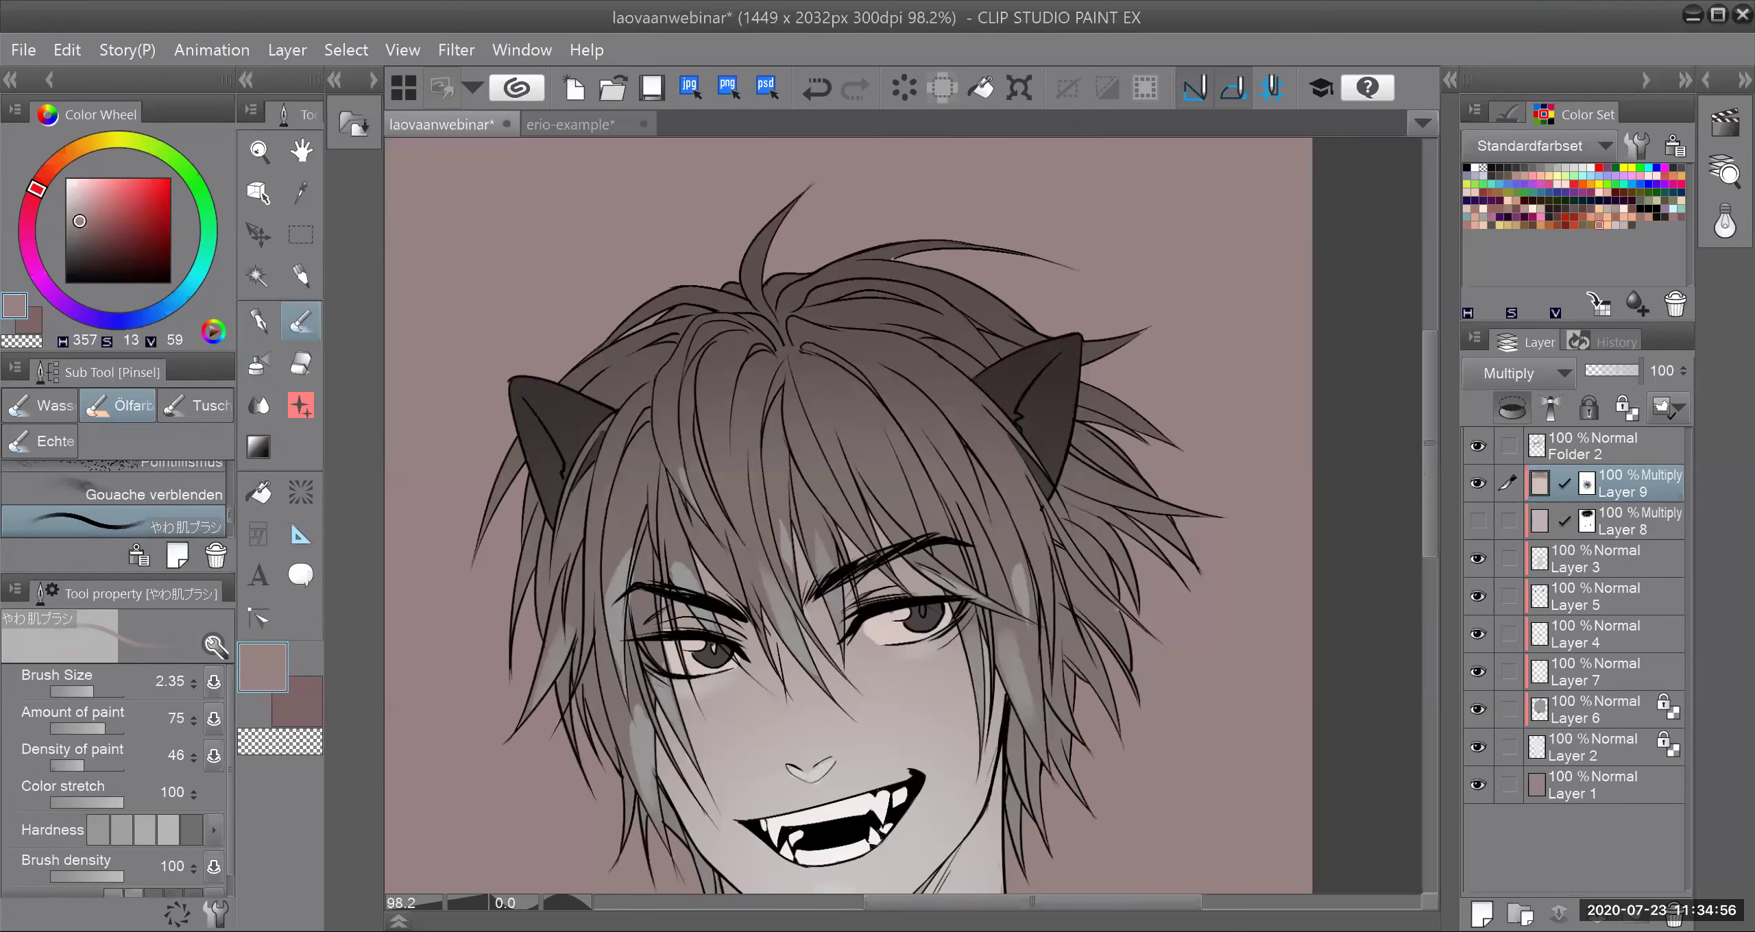
{"action": "left_click", "coordinate": [552, 126]}
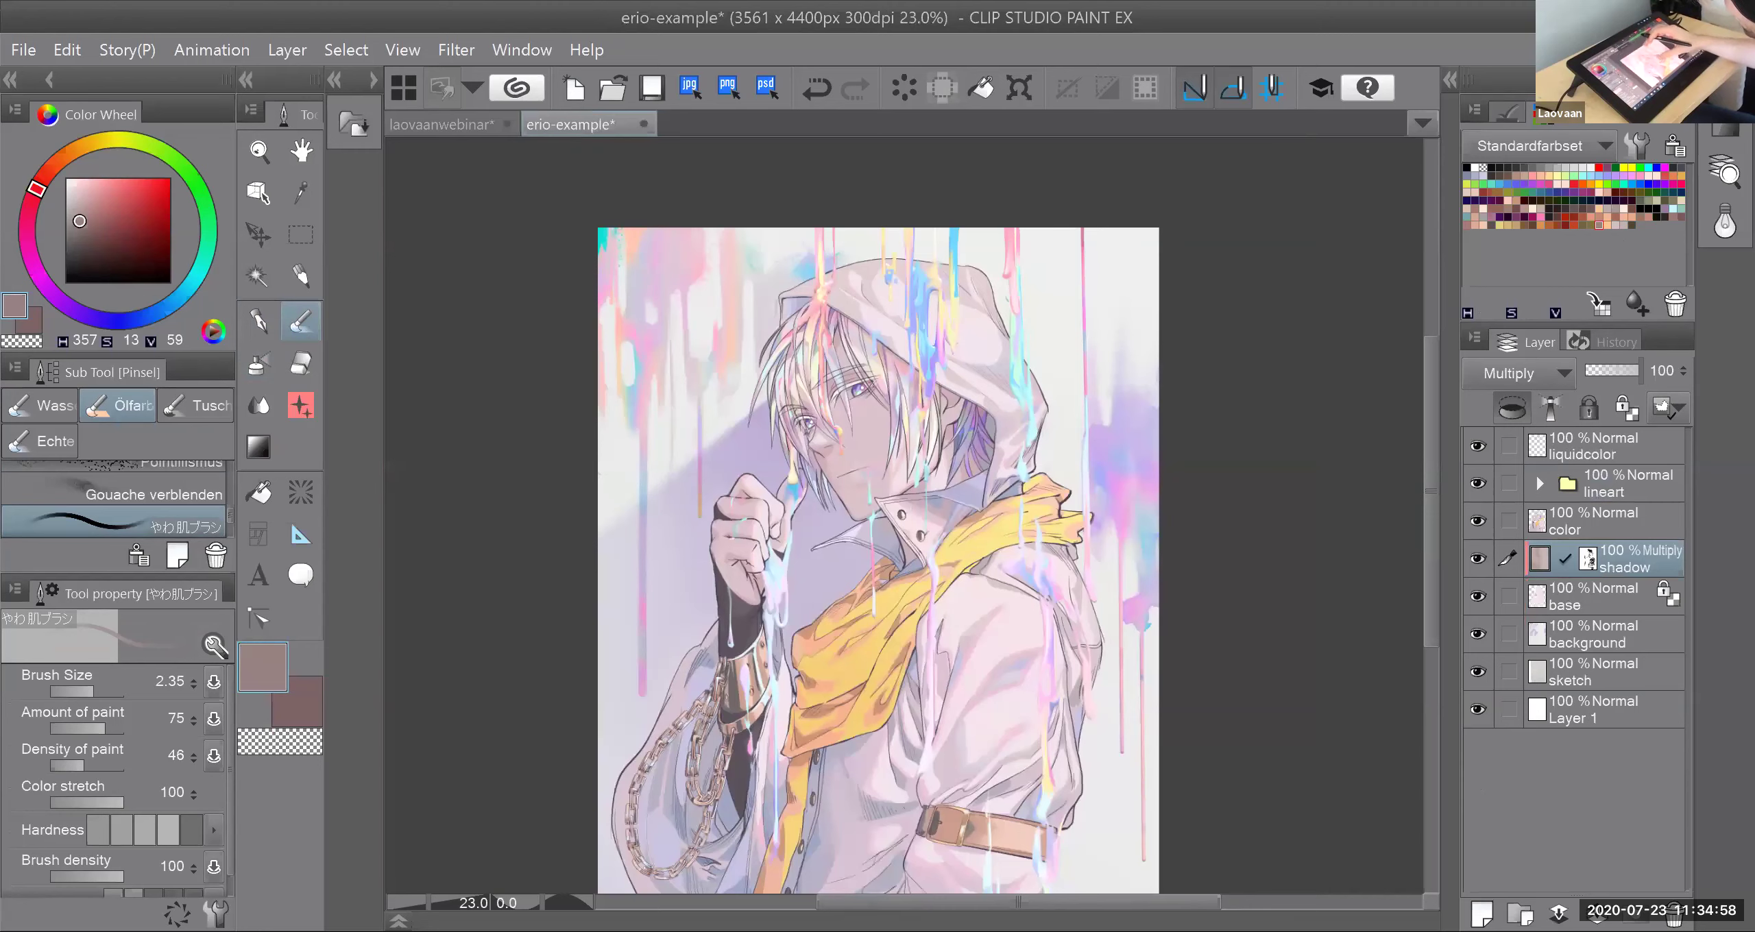
{"action": "scroll", "coordinate": [905, 302], "scroll_direction": "up", "scroll_amount": 5}
{"action": "left_click", "coordinate": [258, 406]}
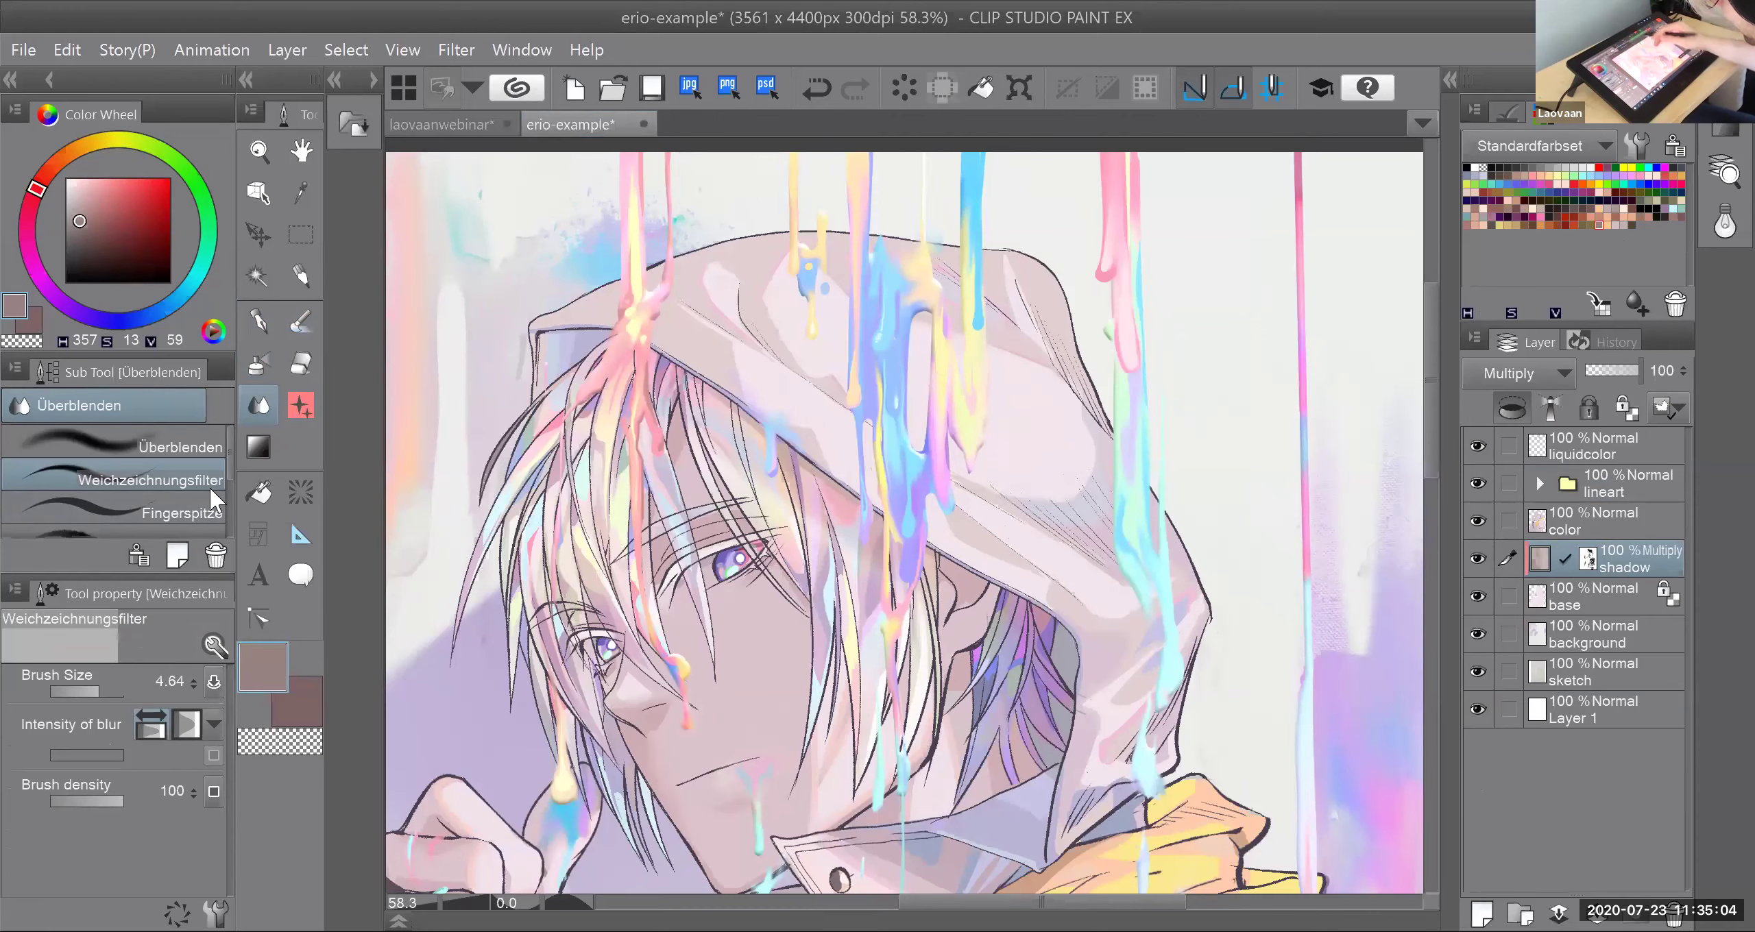
{"action": "scroll", "coordinate": [1061, 521], "scroll_direction": "down", "scroll_amount": 1}
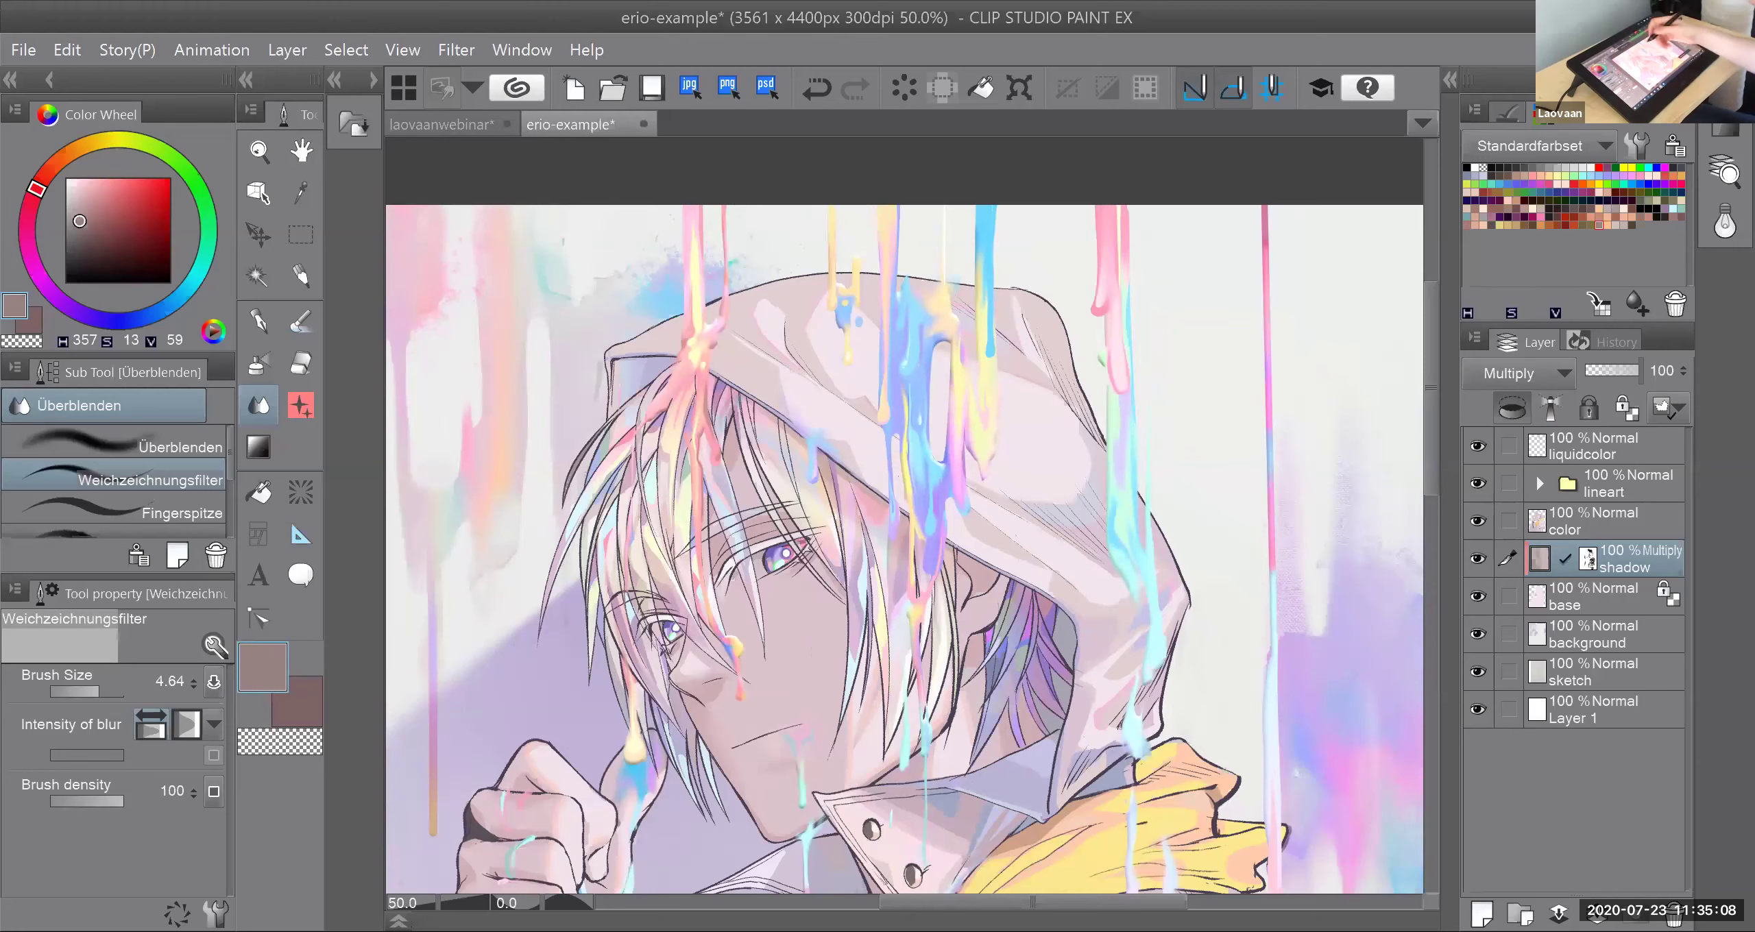
{"action": "left_click", "coordinate": [452, 122]}
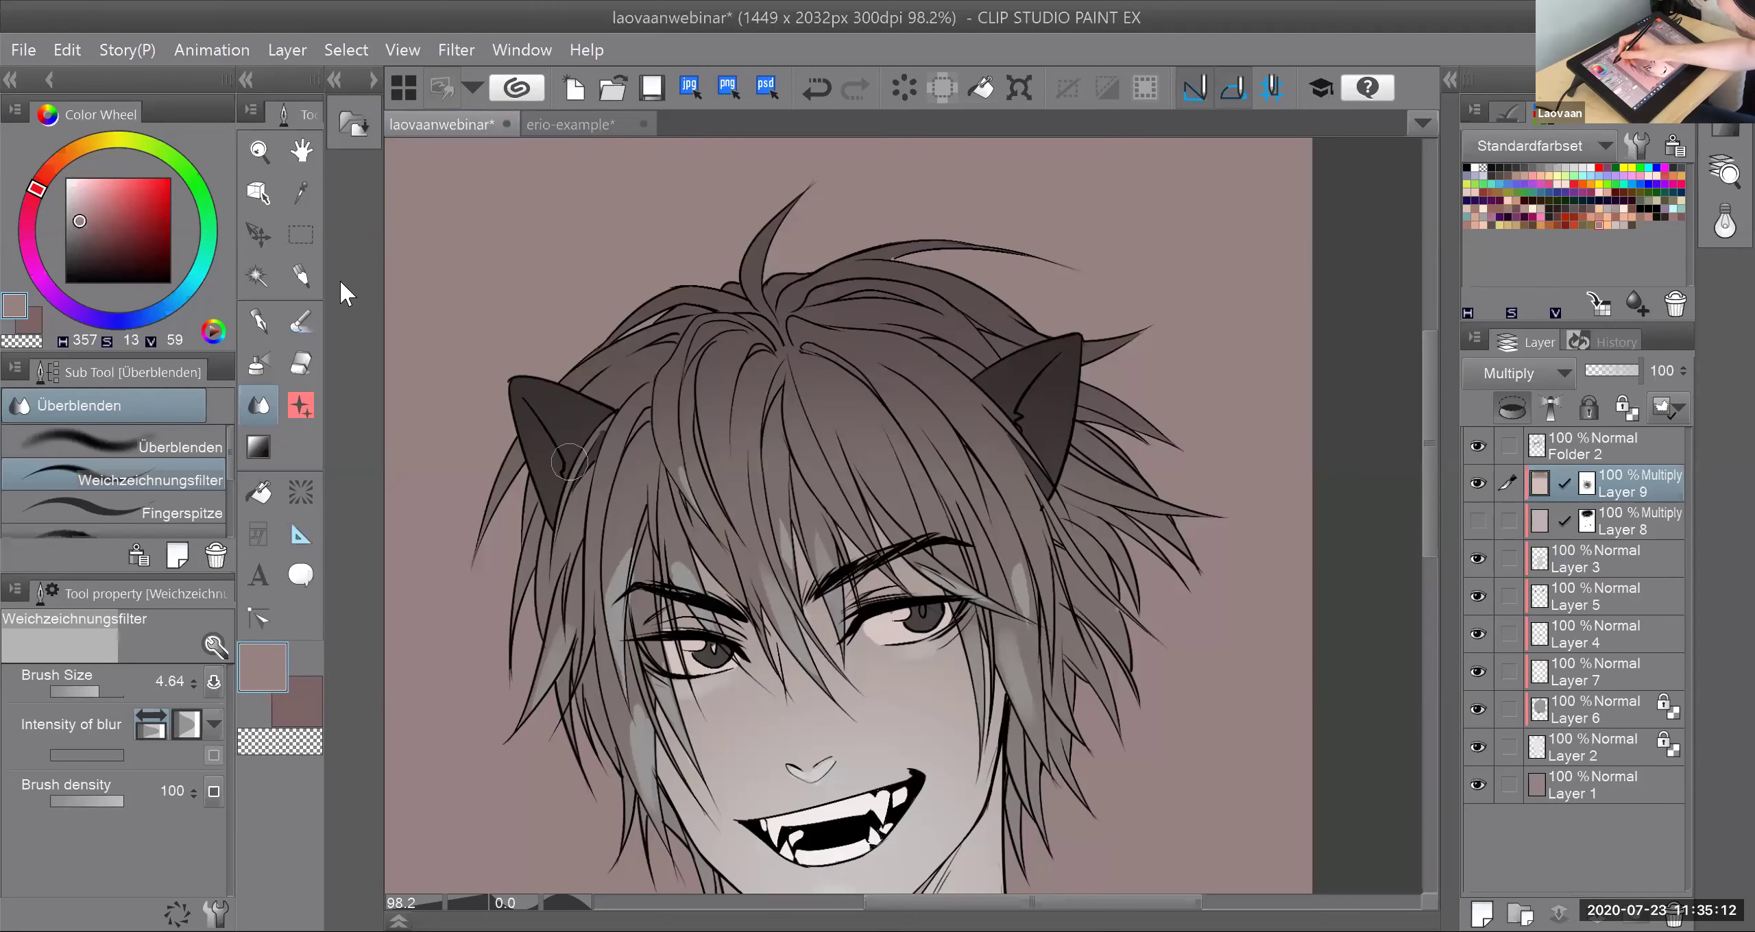
Step: Shade the upper hair strands on Layer 9 with Inker - G Nib, soften them with the やわ肌ブラシ brush, and undo the last stroke
{"action": "key", "text": "p"}
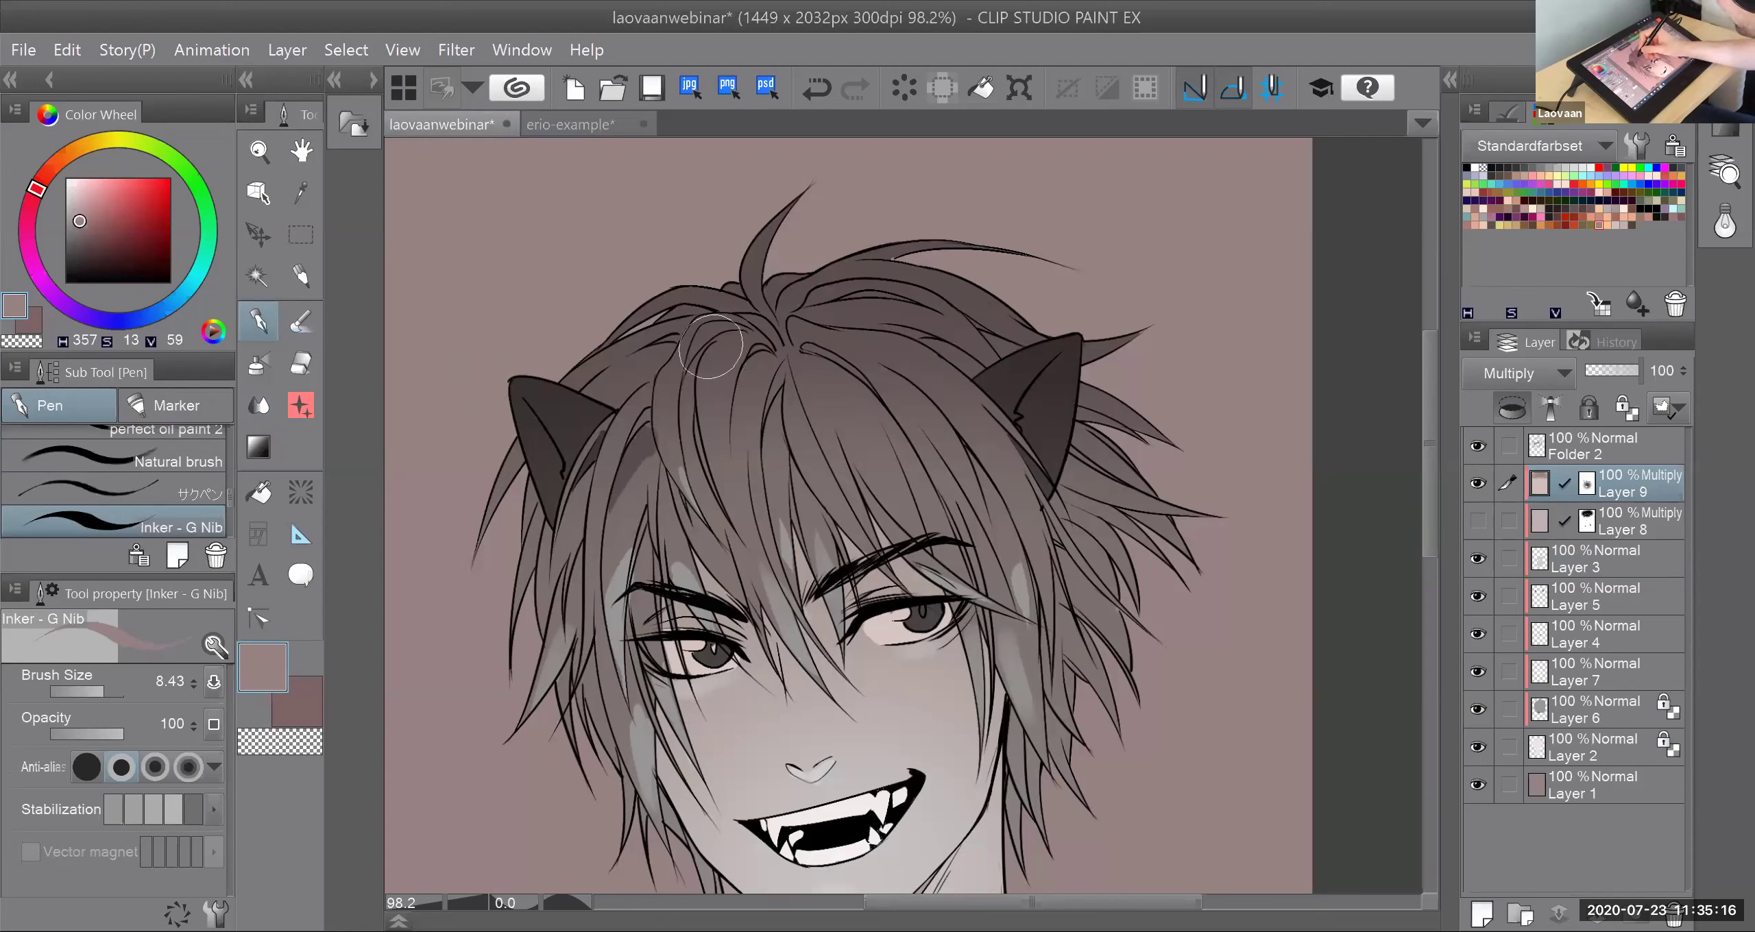
{"action": "left_click_drag", "start_coordinate": [737, 414], "coordinate": [762, 358]}
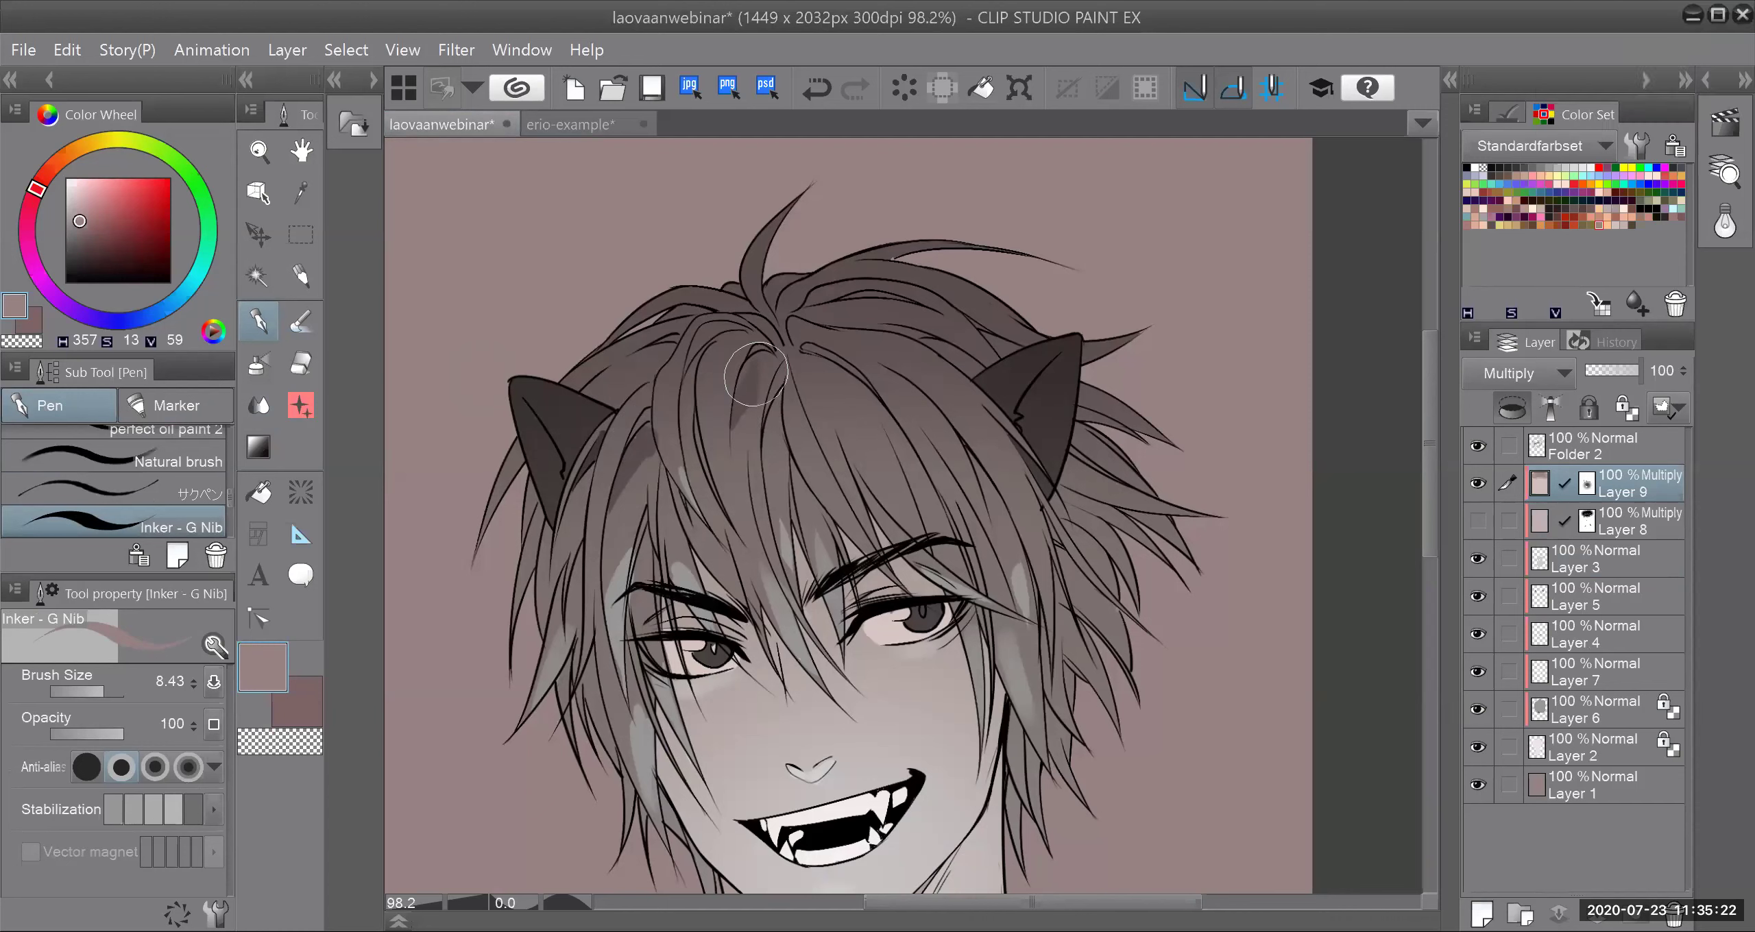
{"action": "key", "text": "b"}
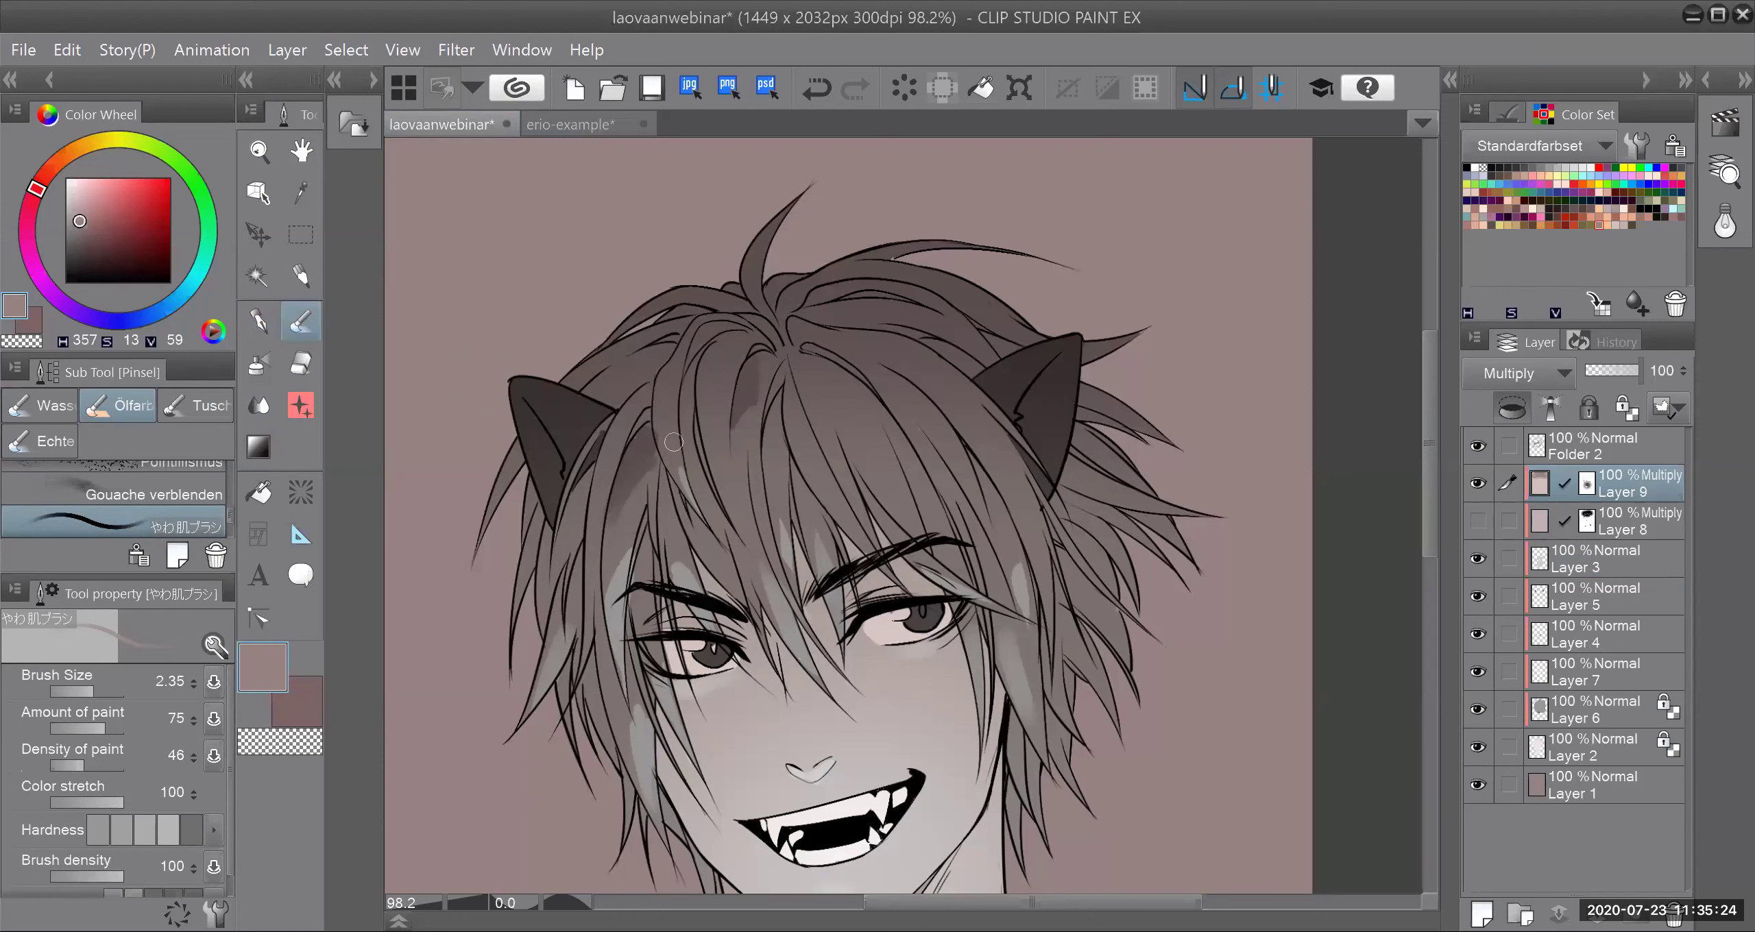
{"action": "mouse_move", "coordinate": [820, 367]}
{"action": "left_mouse_down"}
{"action": "mouse_move", "coordinate": [882, 441]}
{"action": "mouse_move", "coordinate": [930, 402]}
{"action": "mouse_move", "coordinate": [887, 412]}
{"action": "mouse_move", "coordinate": [951, 491]}
{"action": "mouse_move", "coordinate": [951, 388]}
{"action": "left_mouse_up"}
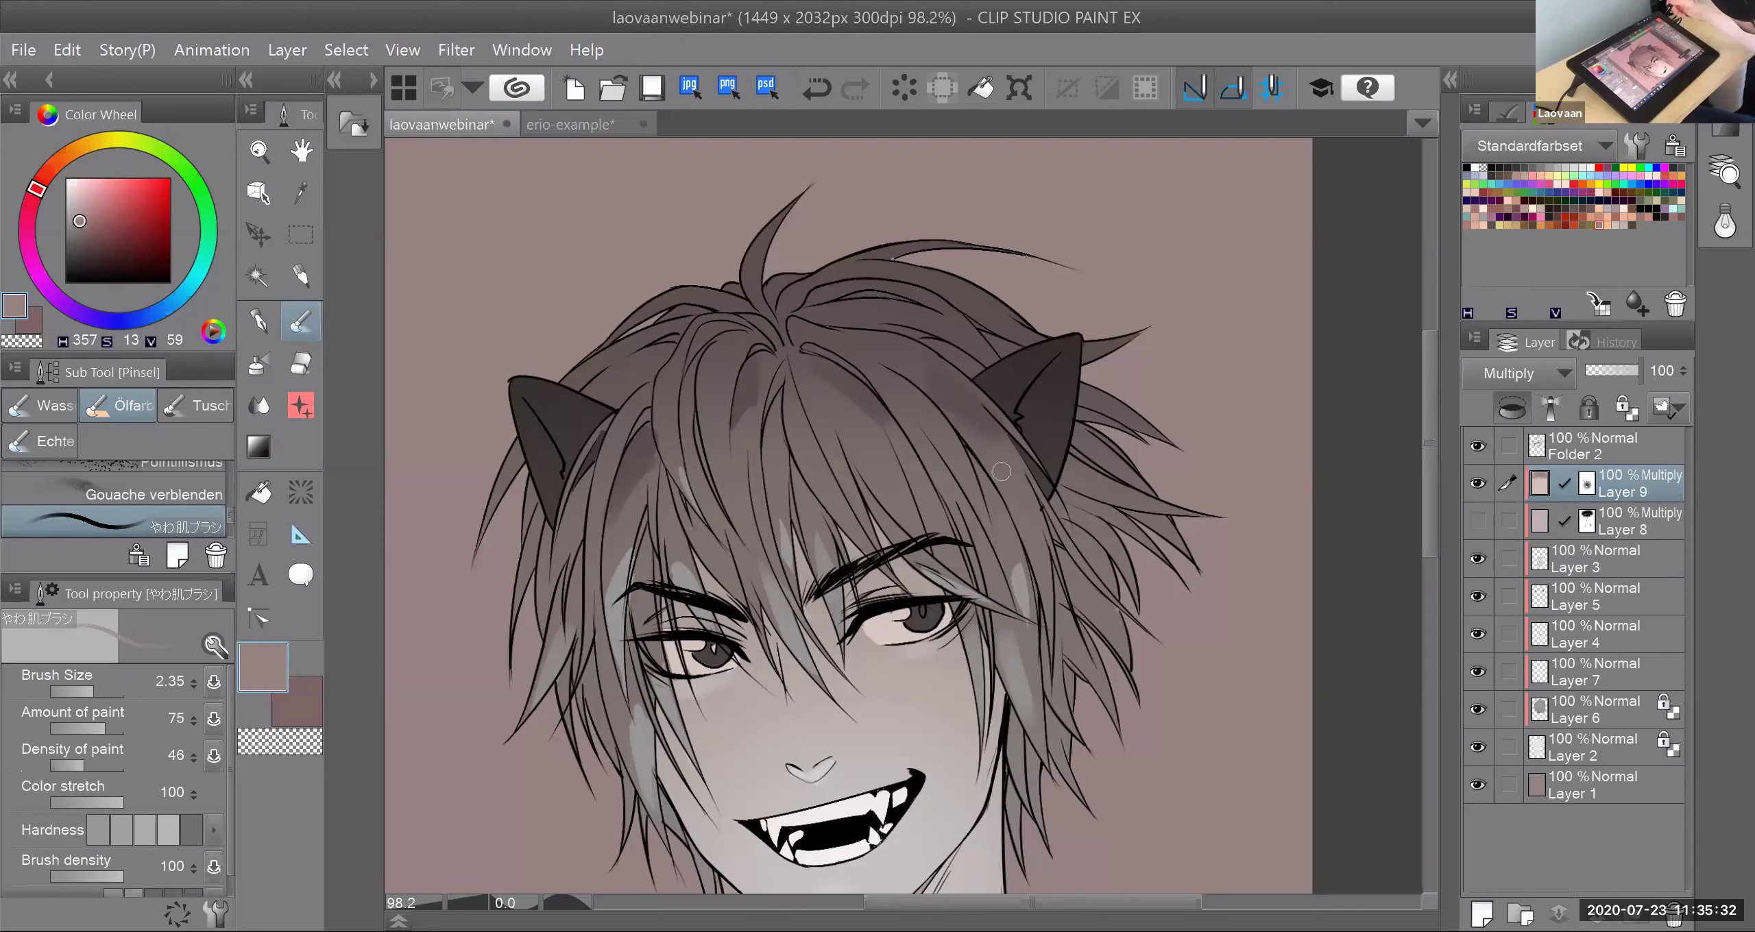
{"action": "key", "text": "ctrl+z"}
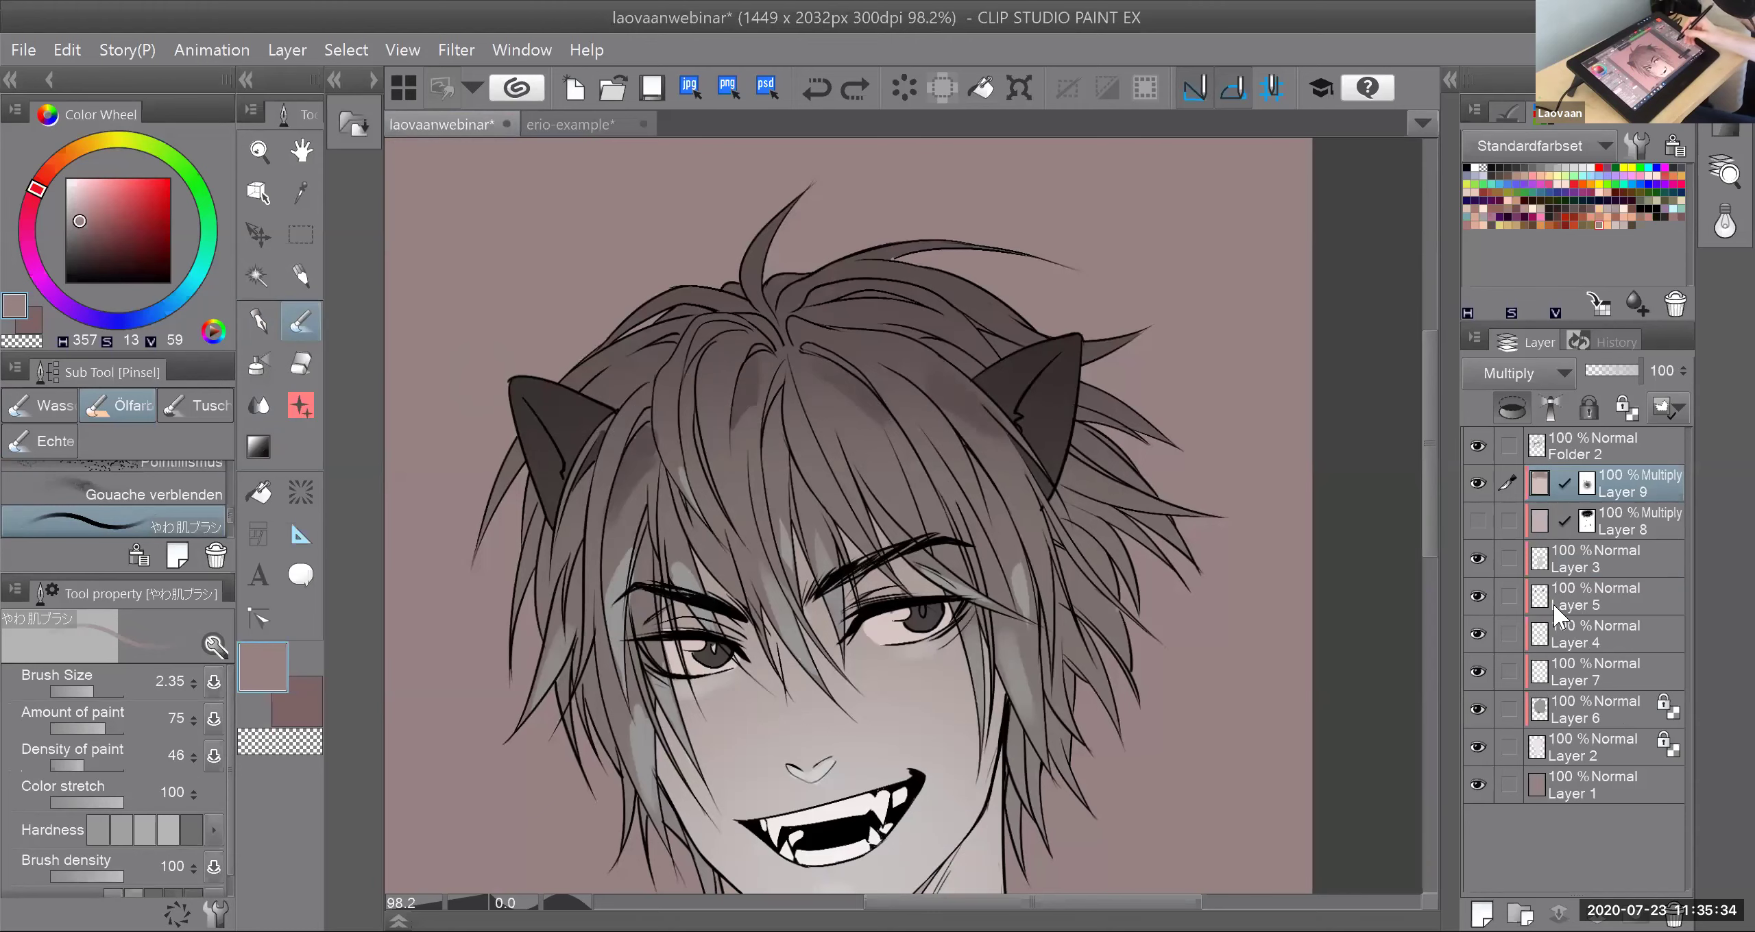
Step: Compare the portrait's face and neck with Layer 3 hidden and shown
{"action": "left_click", "coordinate": [1475, 554]}
{"action": "left_click", "coordinate": [1474, 557]}
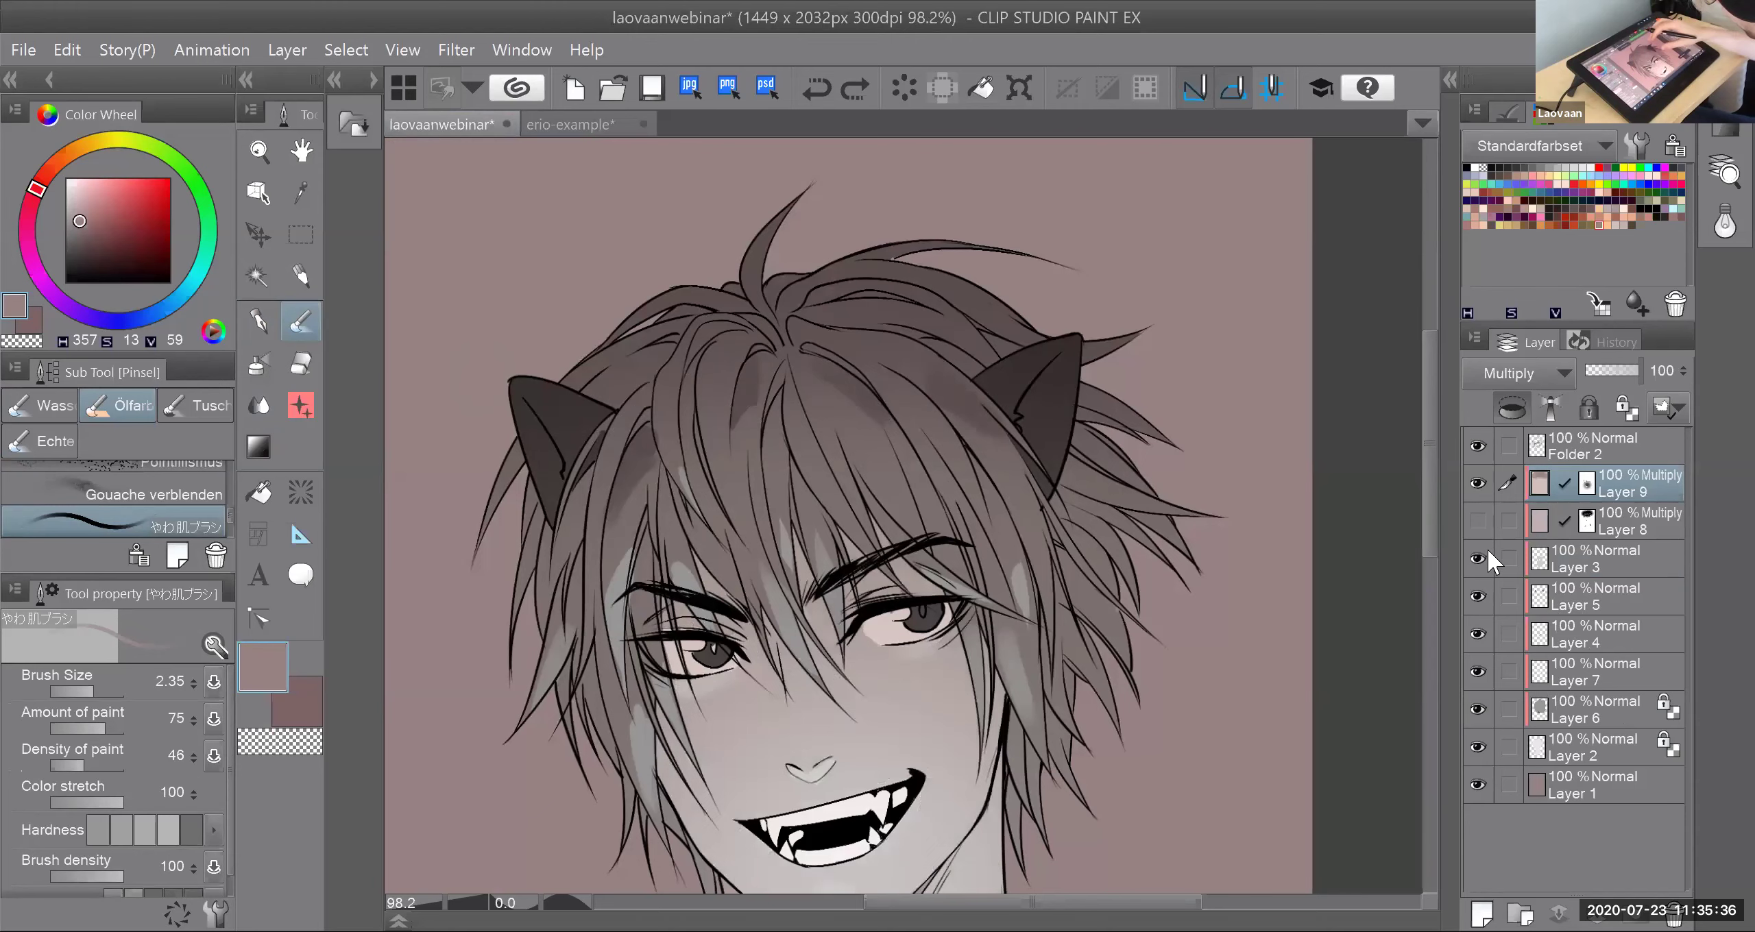
{"action": "left_click_drag", "start_coordinate": [857, 590], "coordinate": [849, 439]}
{"action": "left_click", "coordinate": [1476, 563]}
{"action": "left_click", "coordinate": [1473, 562]}
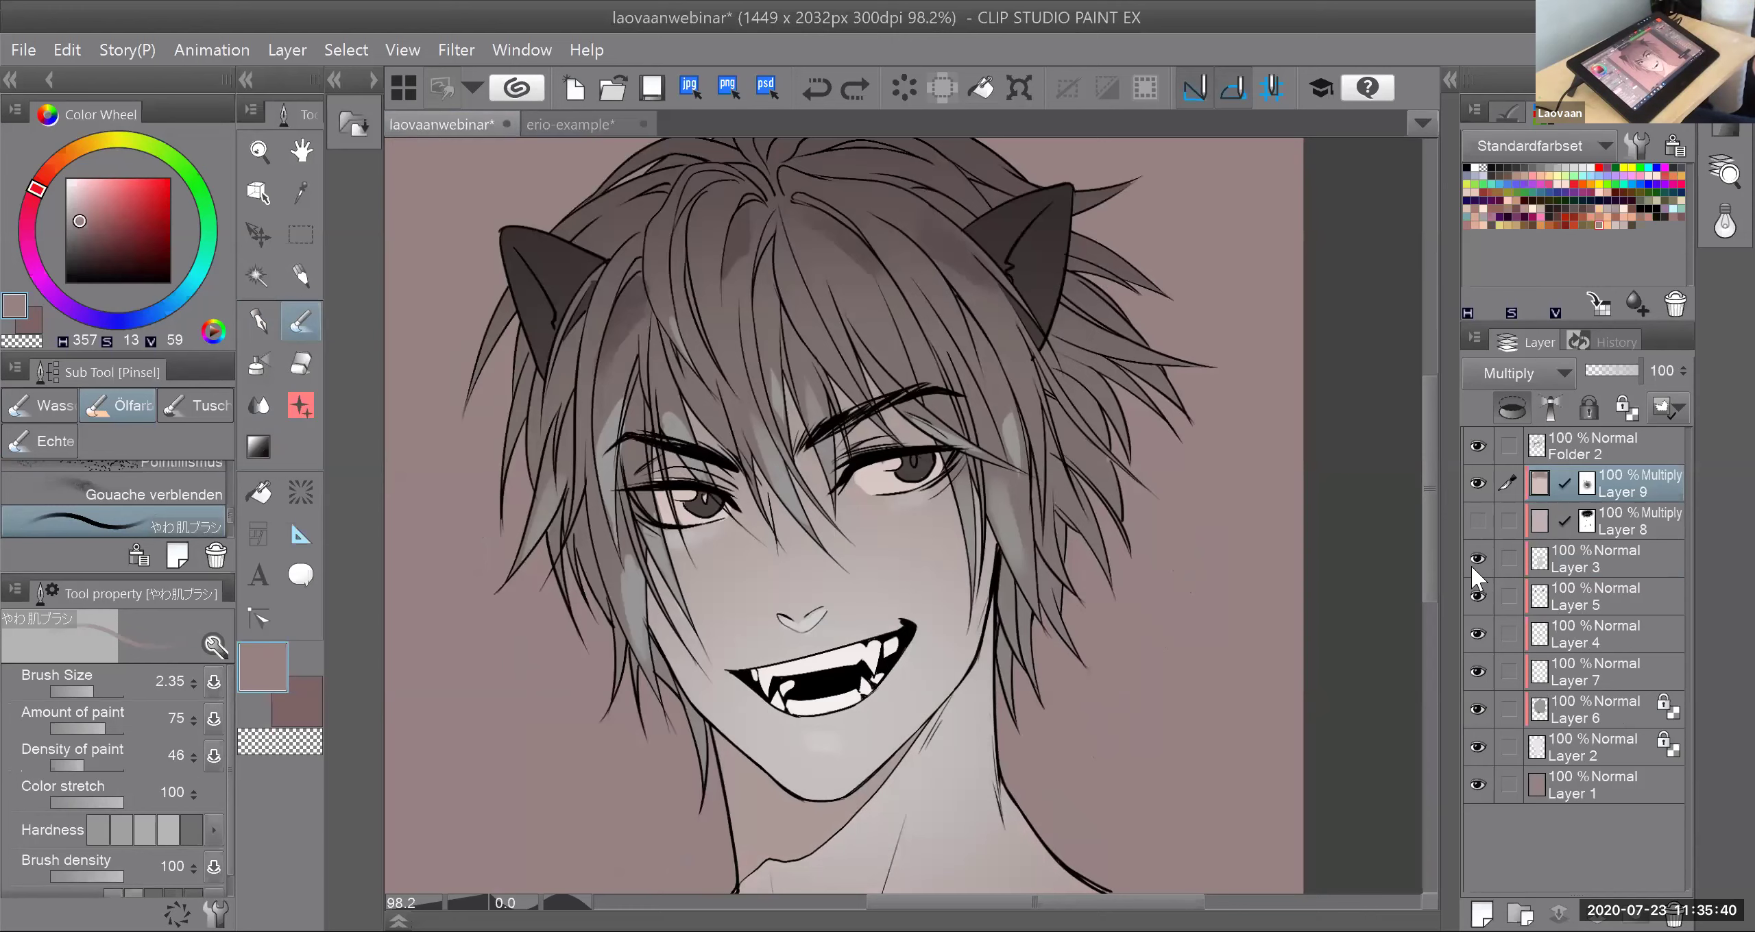
{"action": "left_click", "coordinate": [258, 277]}
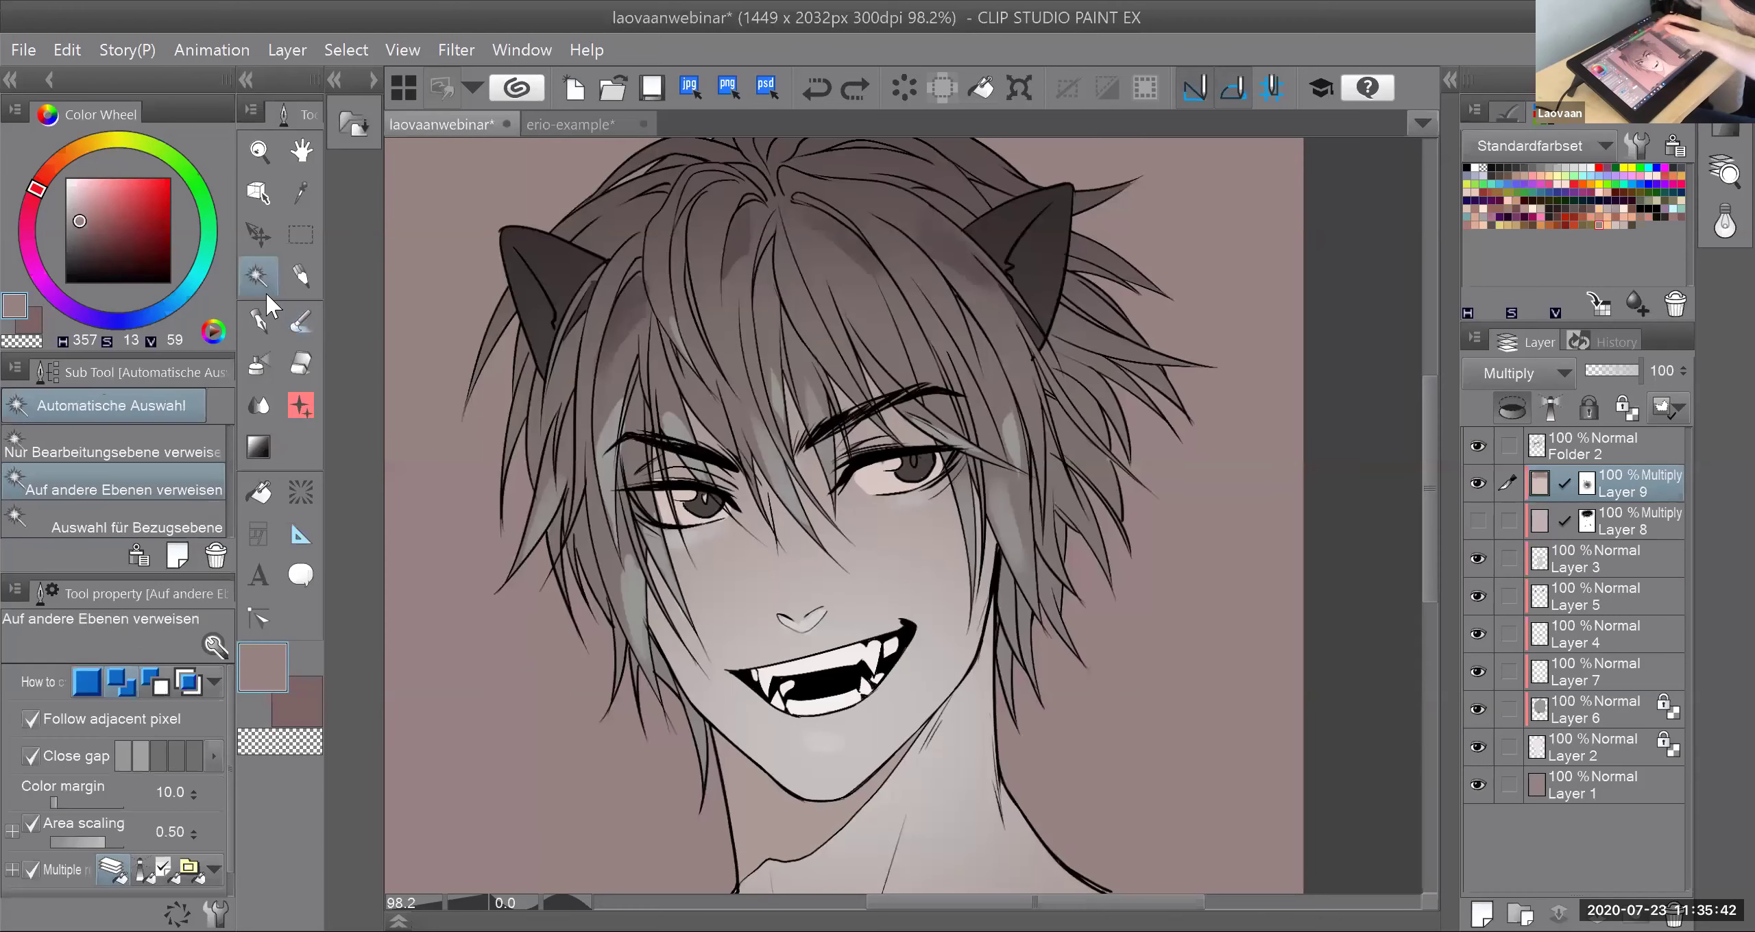
{"action": "key", "text": "ctrl+minus"}
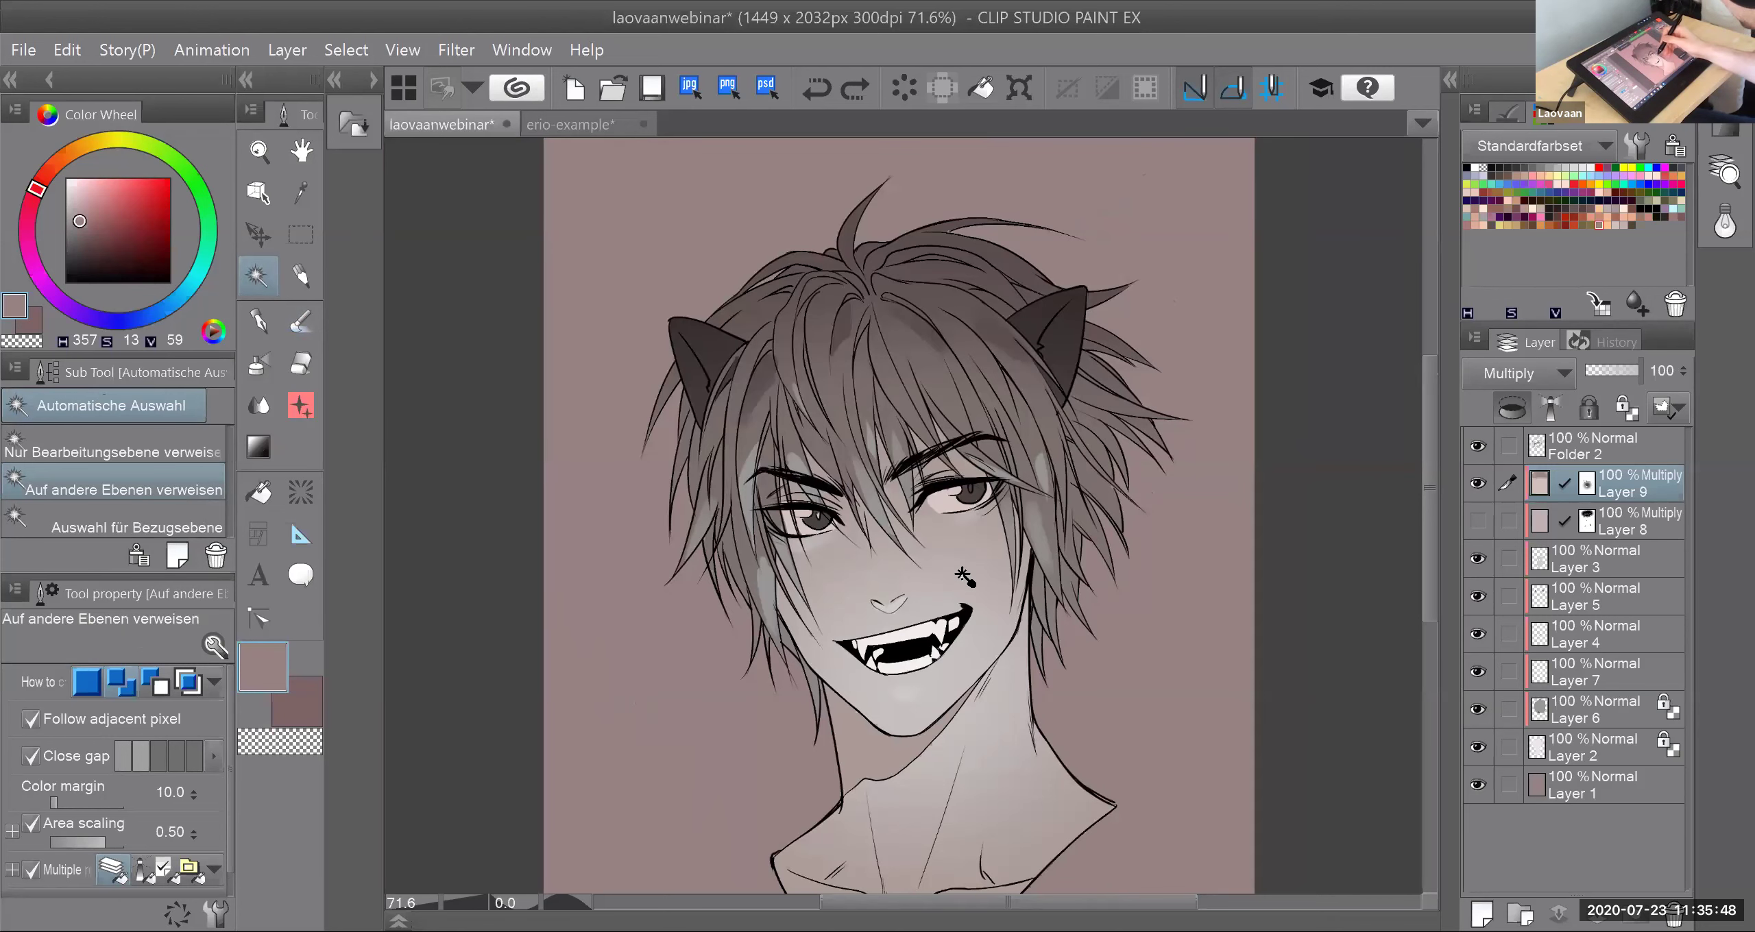
{"action": "left_click", "coordinate": [960, 387]}
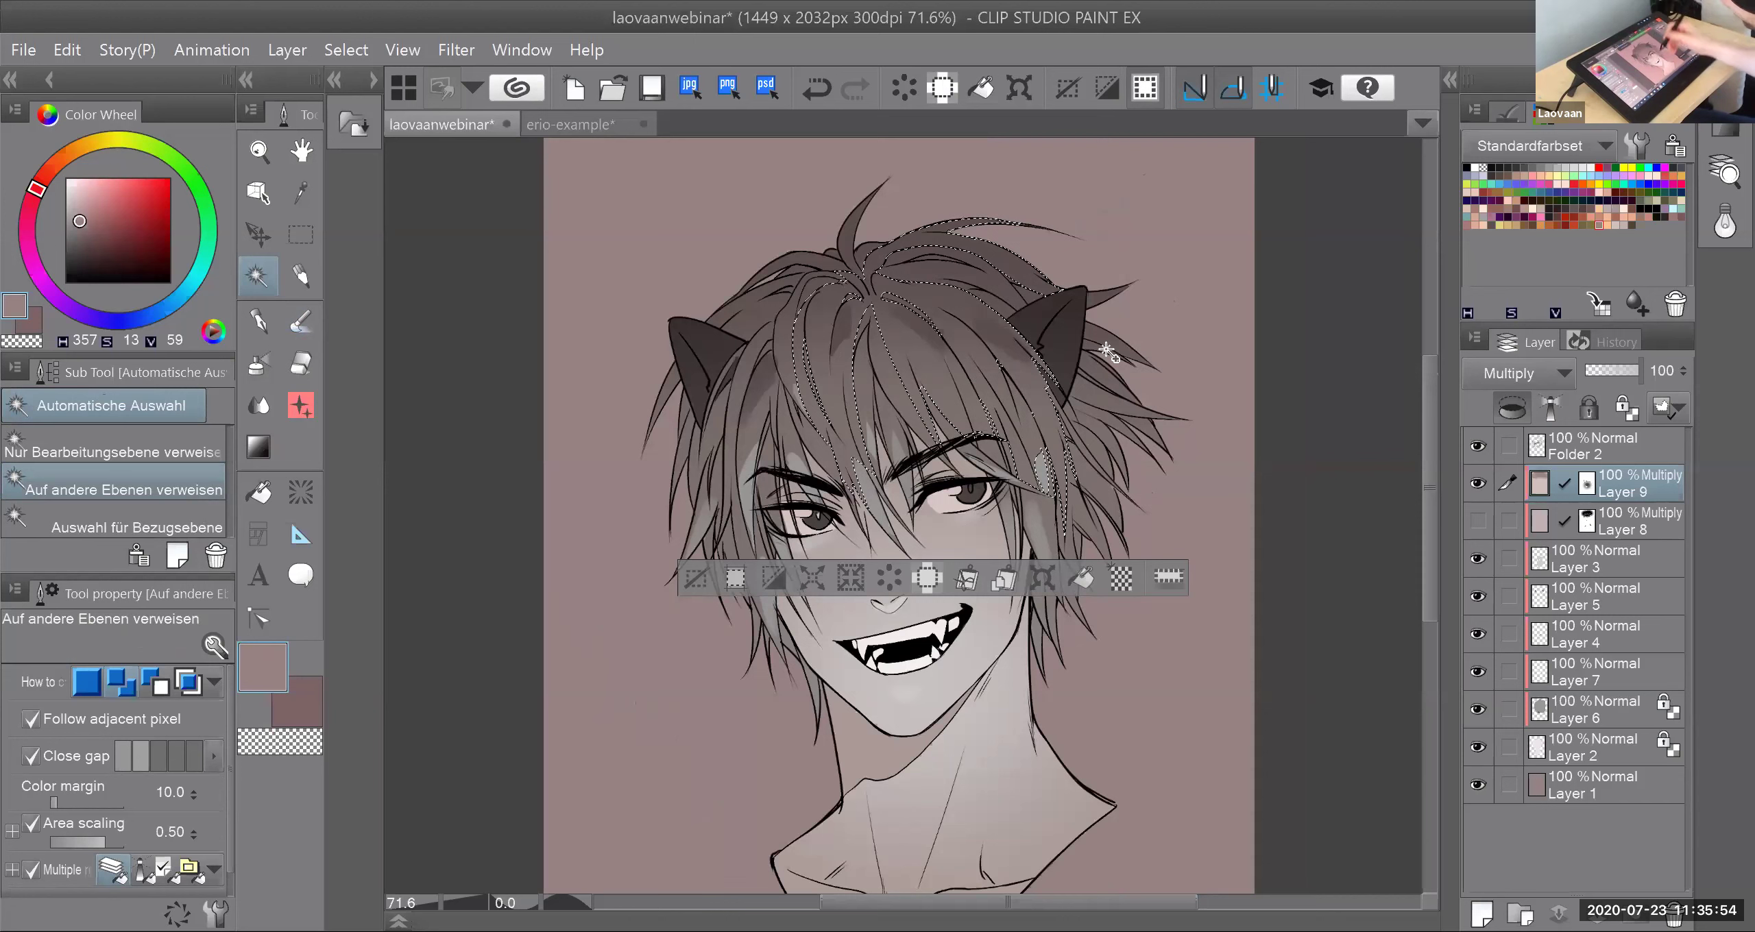
{"action": "key", "text": "ctrl+z"}
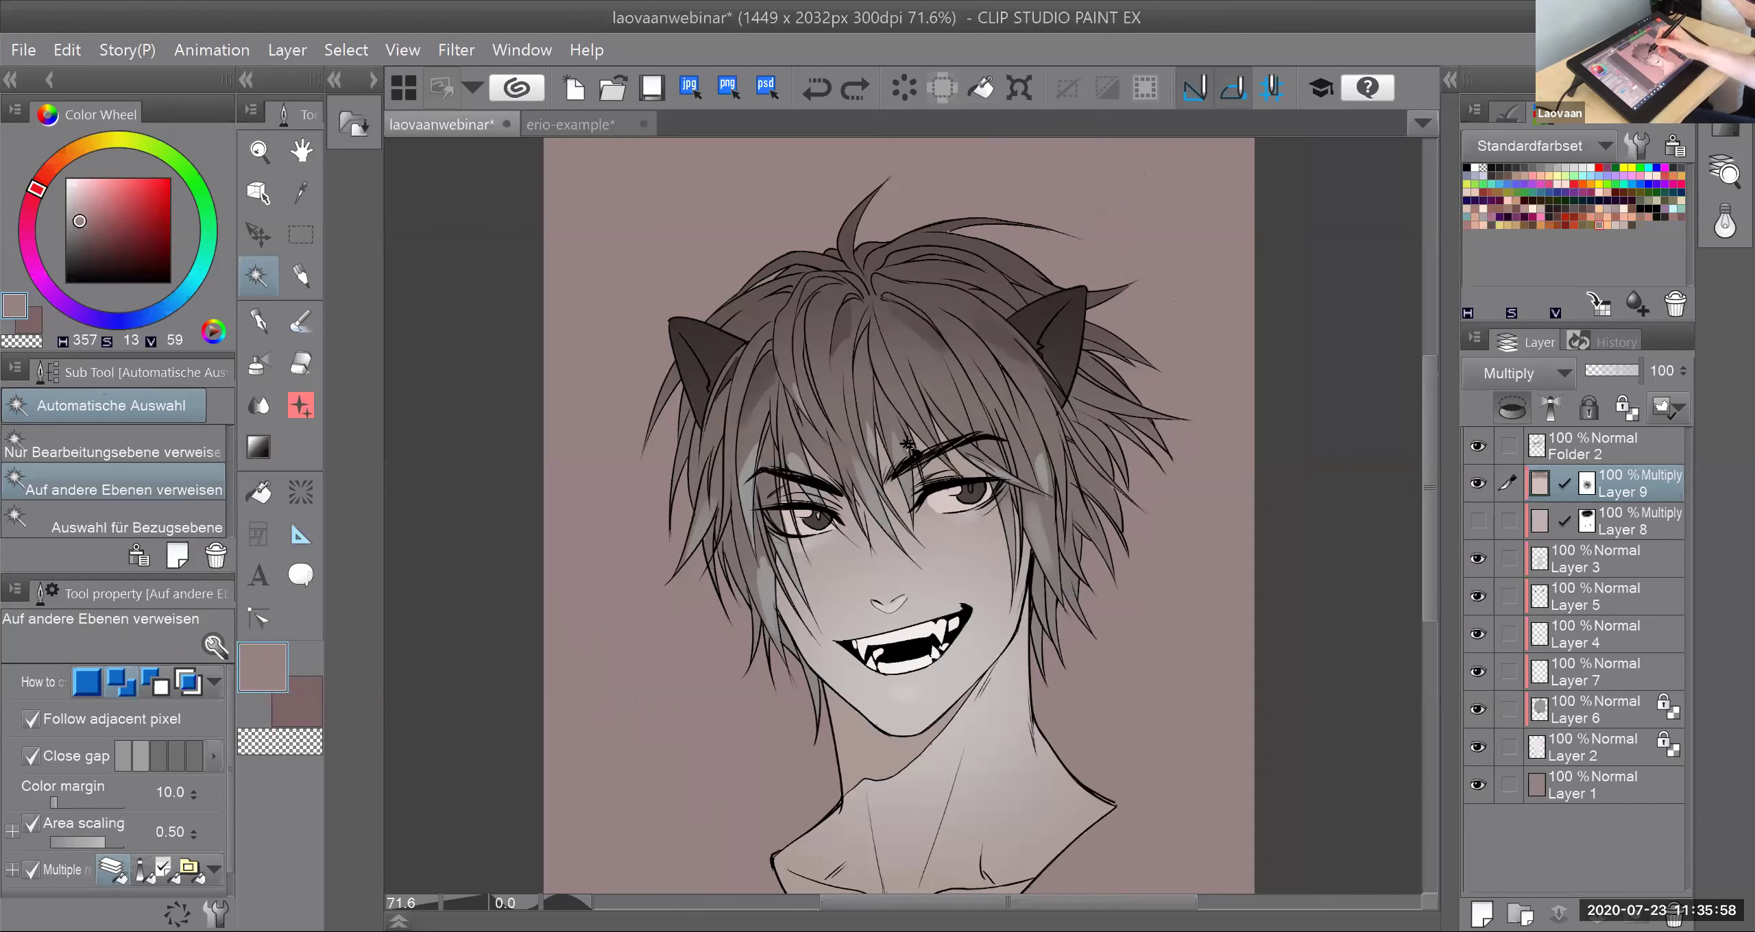
Step: Auto-select the small gap between the hair strands above the eyebrow and make Layer 3 the active layer, checking its coverage
{"action": "scroll", "coordinate": [935, 443], "scroll_direction": "up", "scroll_amount": 4}
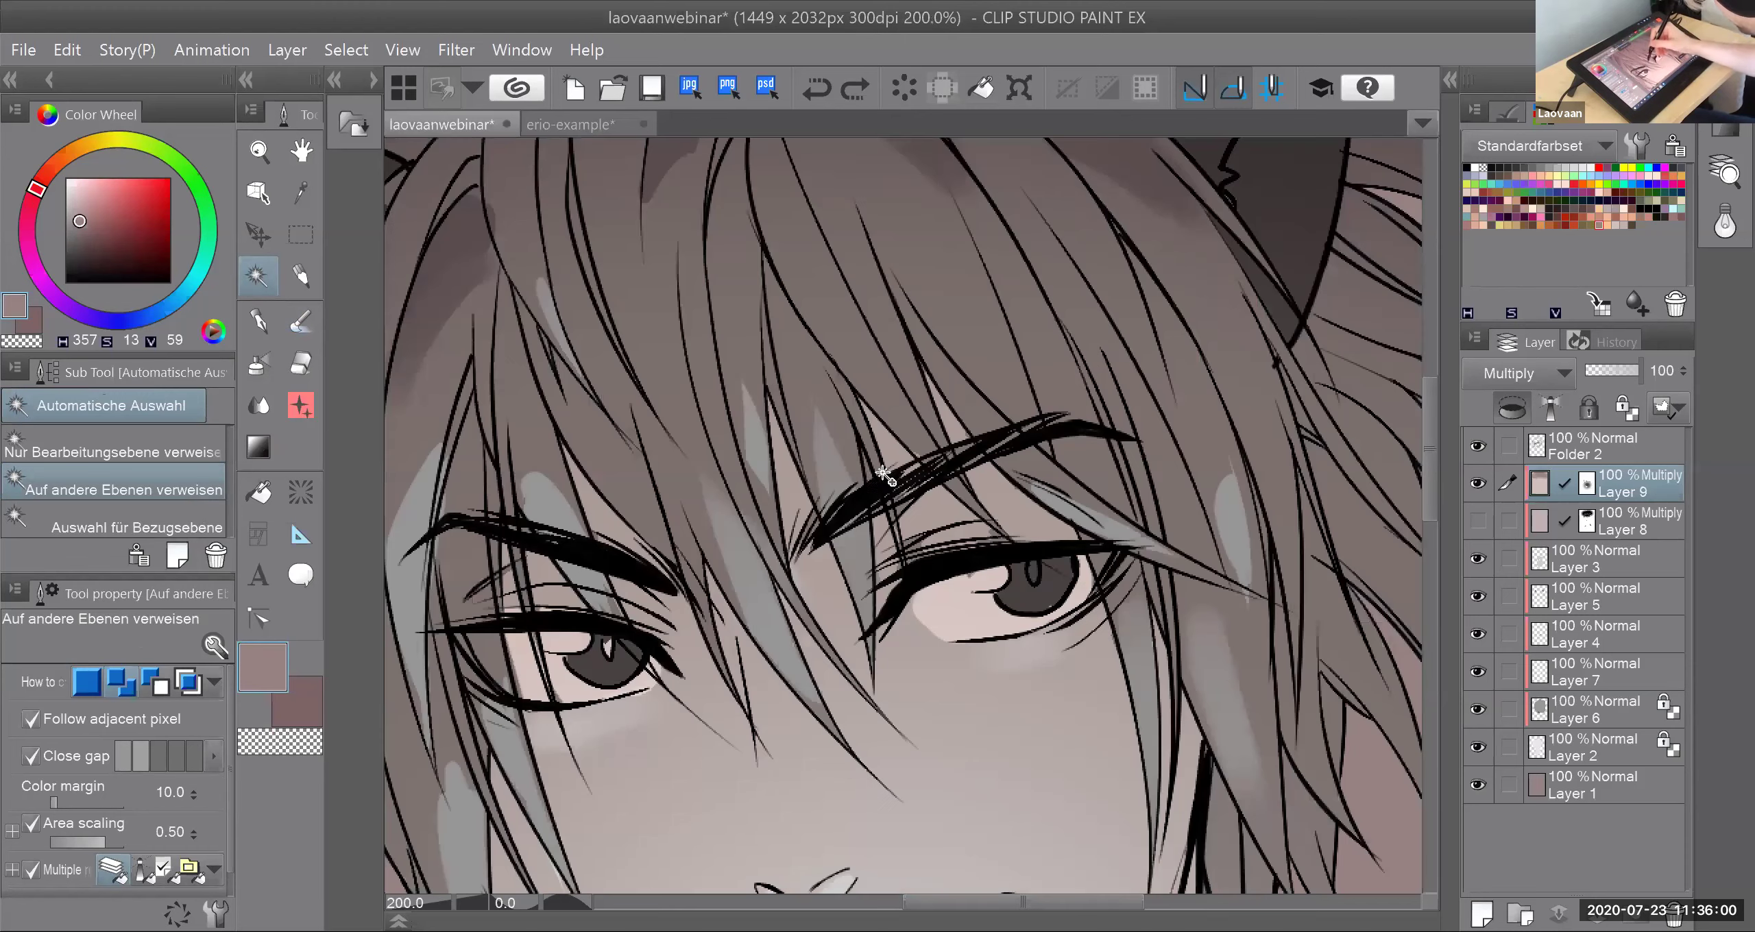
{"action": "left_click", "coordinate": [869, 474]}
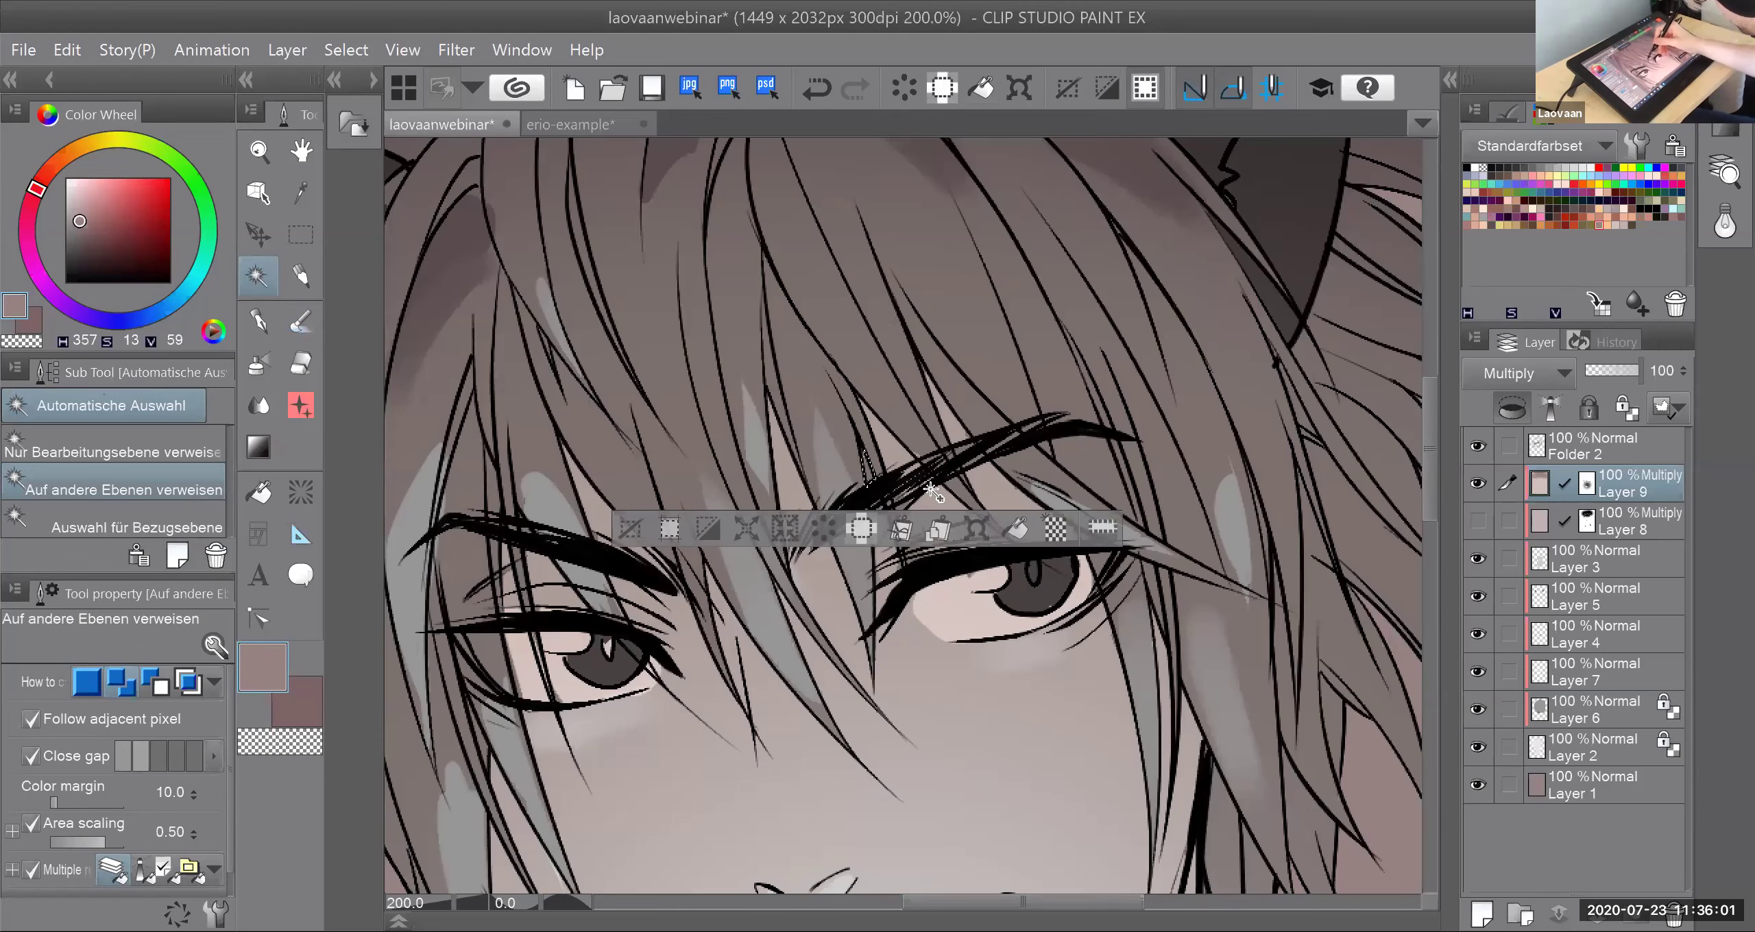
{"action": "left_click", "coordinate": [1604, 566]}
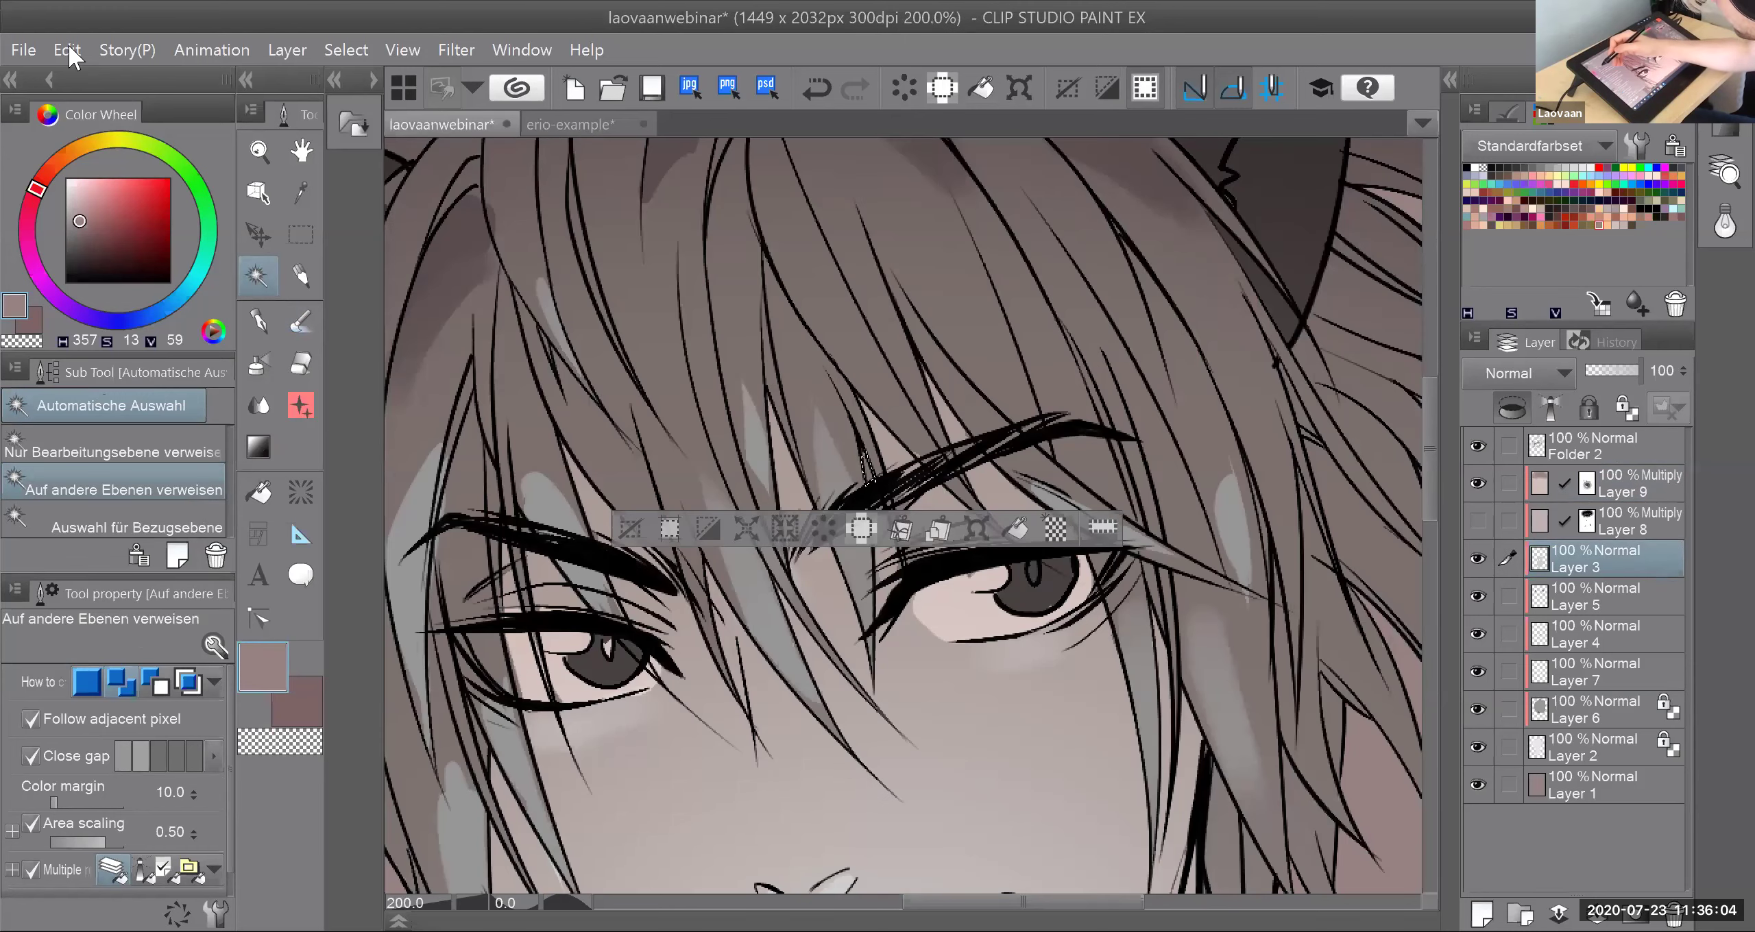
{"action": "left_click", "coordinate": [68, 50]}
{"action": "left_click", "coordinate": [176, 235]}
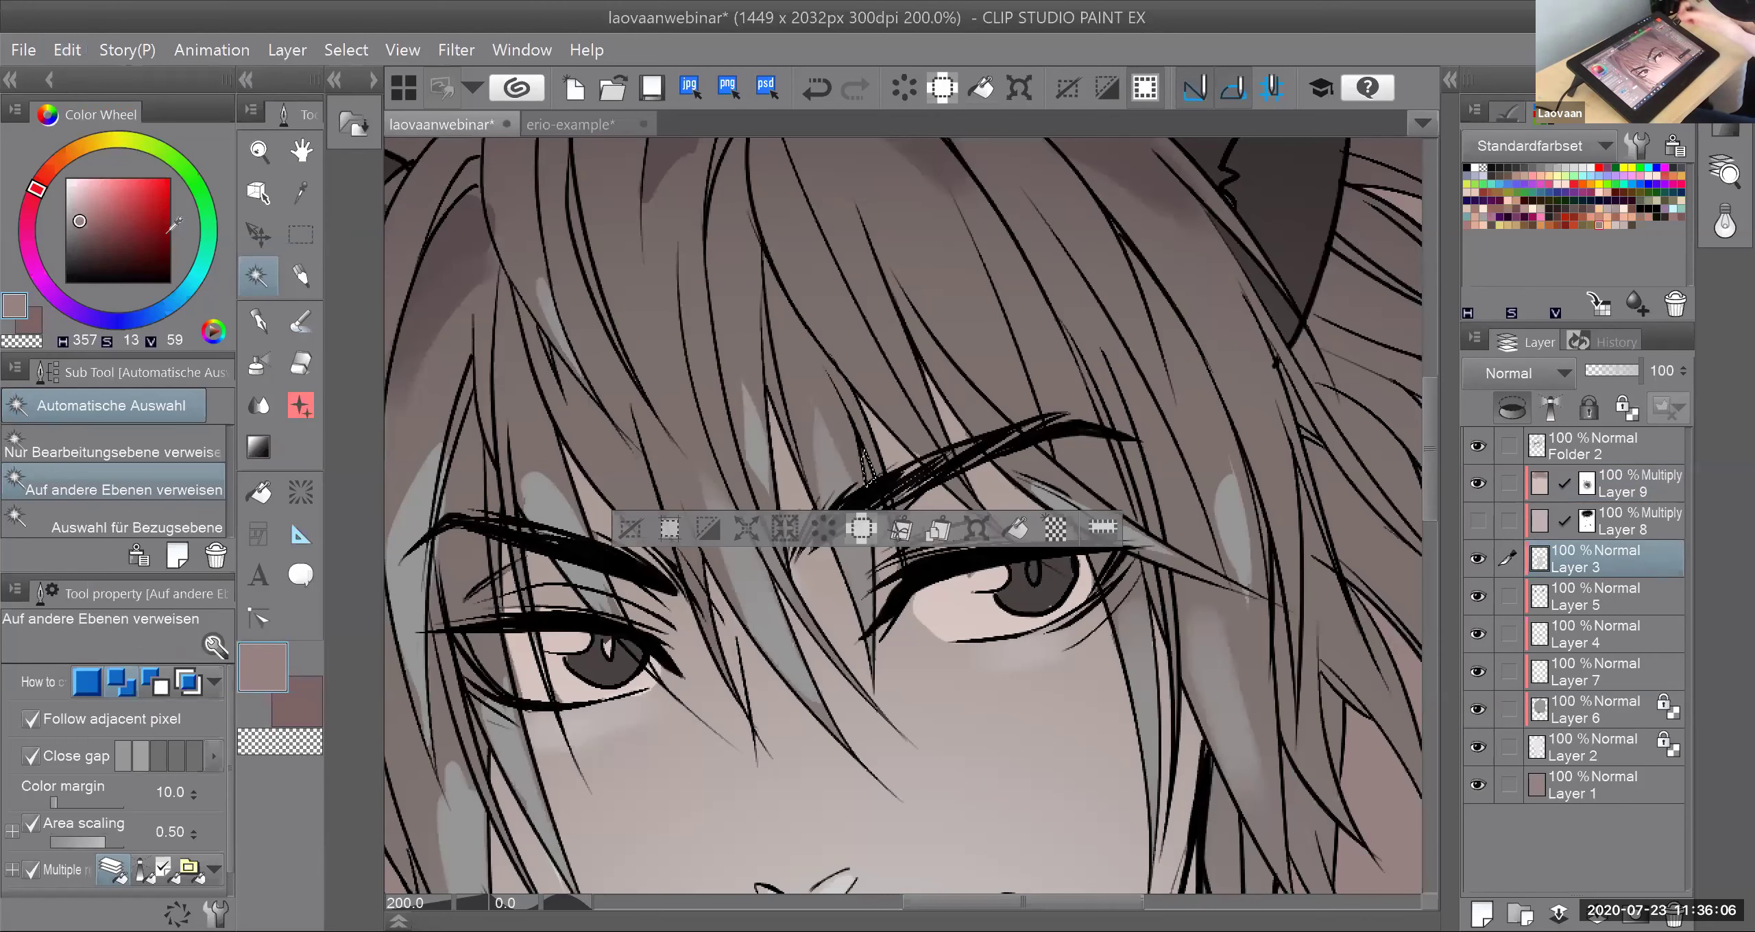
{"action": "left_click", "coordinate": [1478, 557]}
{"action": "left_click", "coordinate": [1588, 709]}
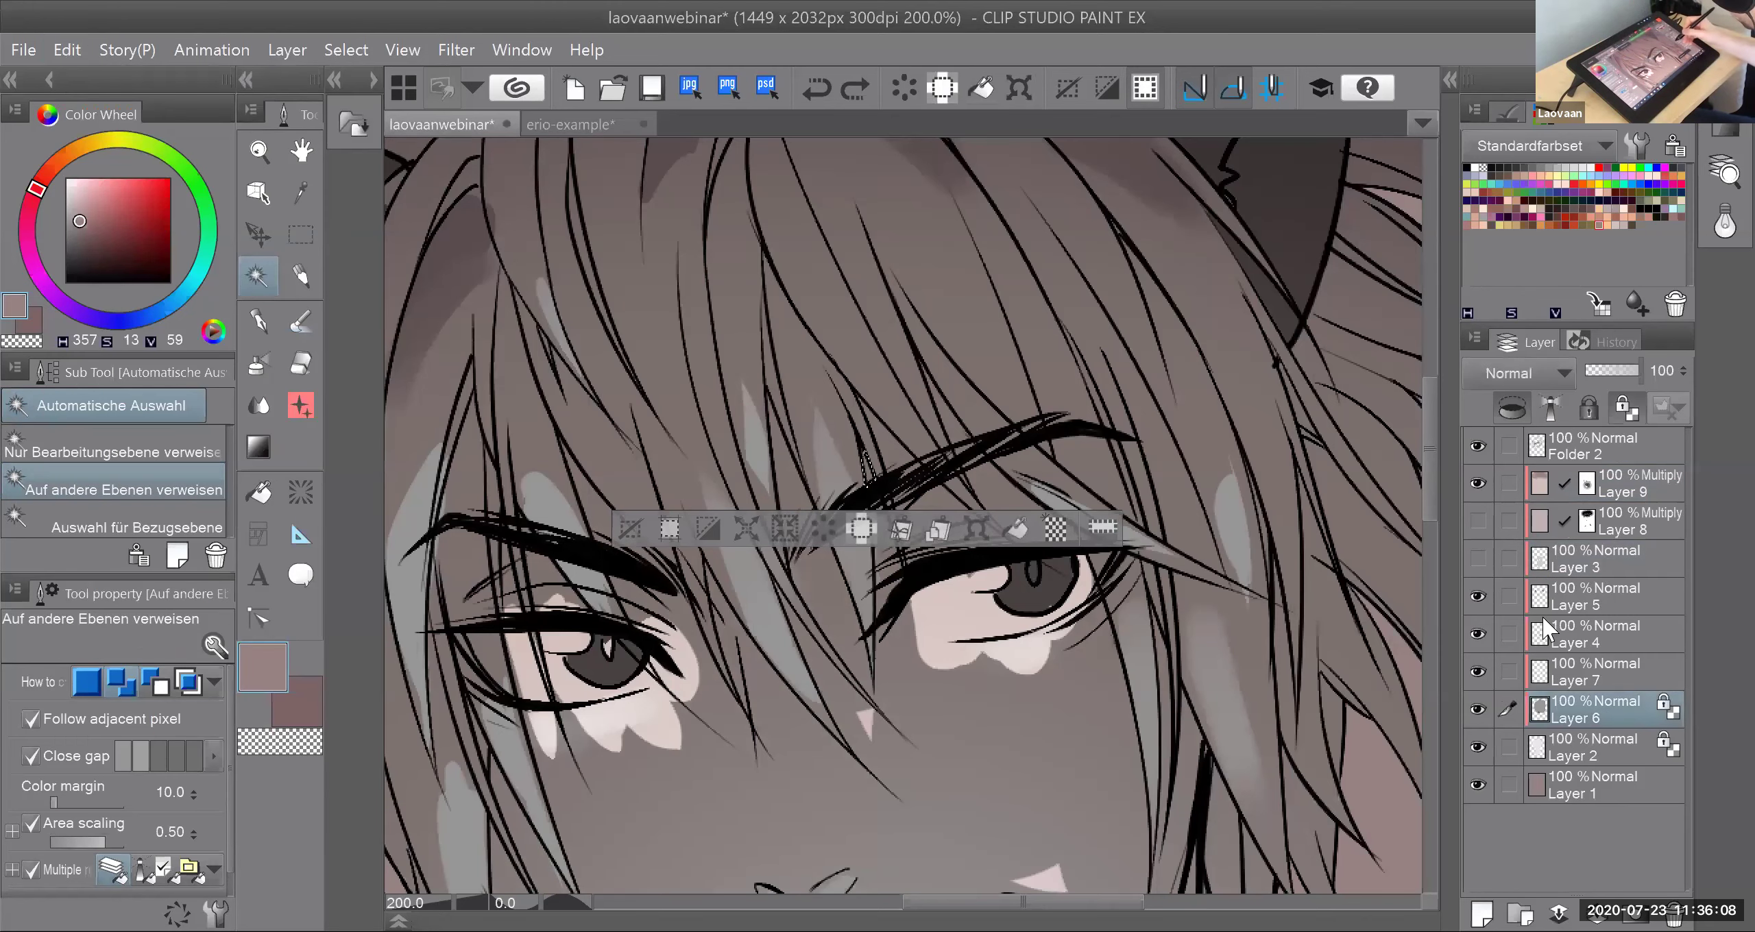
{"action": "left_click", "coordinate": [1478, 557]}
{"action": "left_click", "coordinate": [1598, 559]}
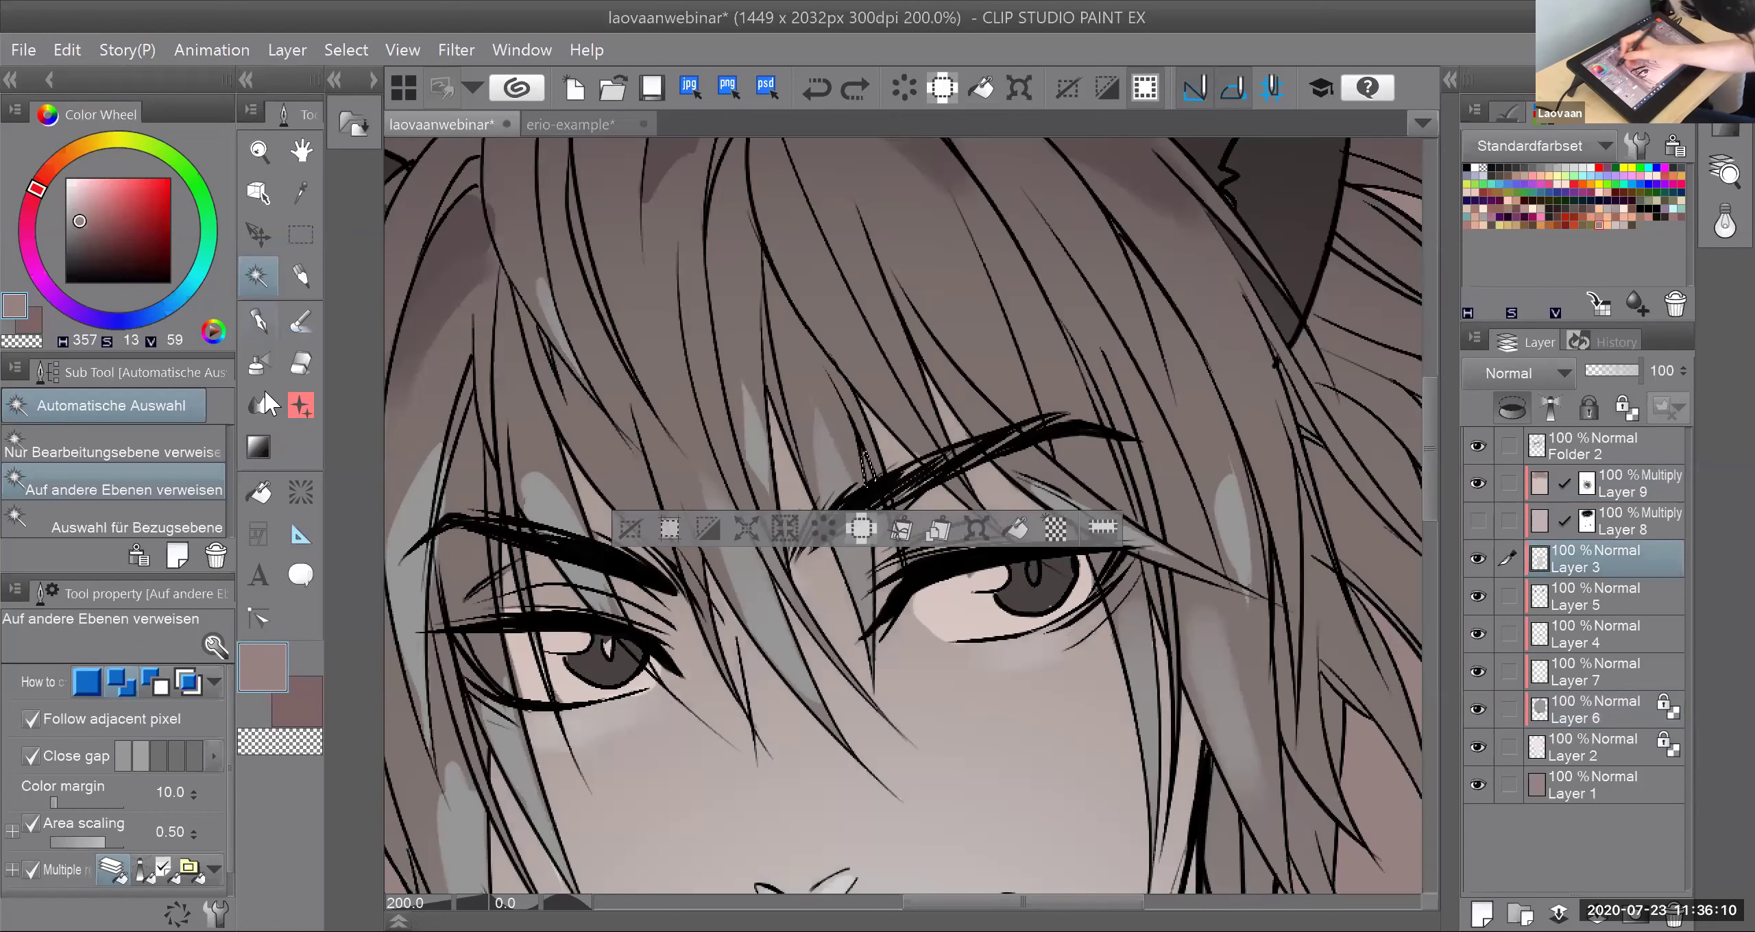
Step: Hide Layer 9, fill the selected gap on Layer 3 using Inker - G Nib in the face's light grey (V 81), and deselect
{"action": "left_click", "coordinate": [259, 321]}
{"action": "left_click", "coordinate": [951, 695], "text": "alt"}
{"action": "left_click", "coordinate": [1478, 484]}
{"action": "left_click", "coordinate": [931, 724], "text": "alt"}
{"action": "left_click_drag", "start_coordinate": [865, 456], "coordinate": [870, 482]}
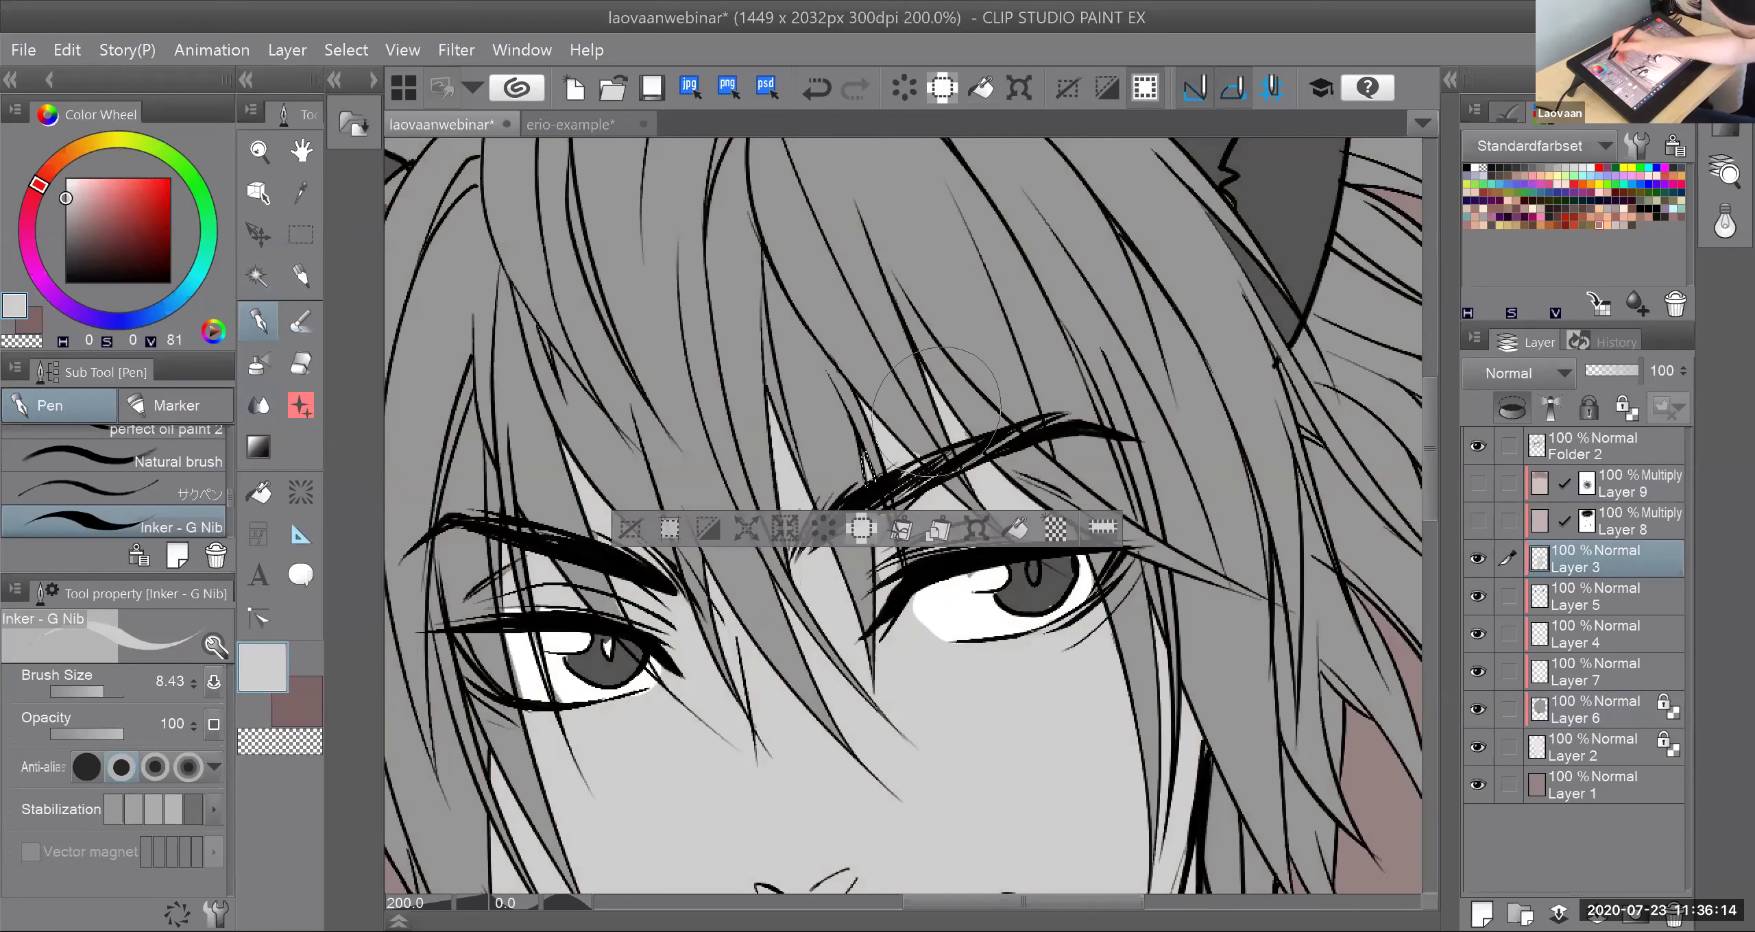
{"action": "key", "text": "m"}
{"action": "left_click", "coordinate": [671, 219]}
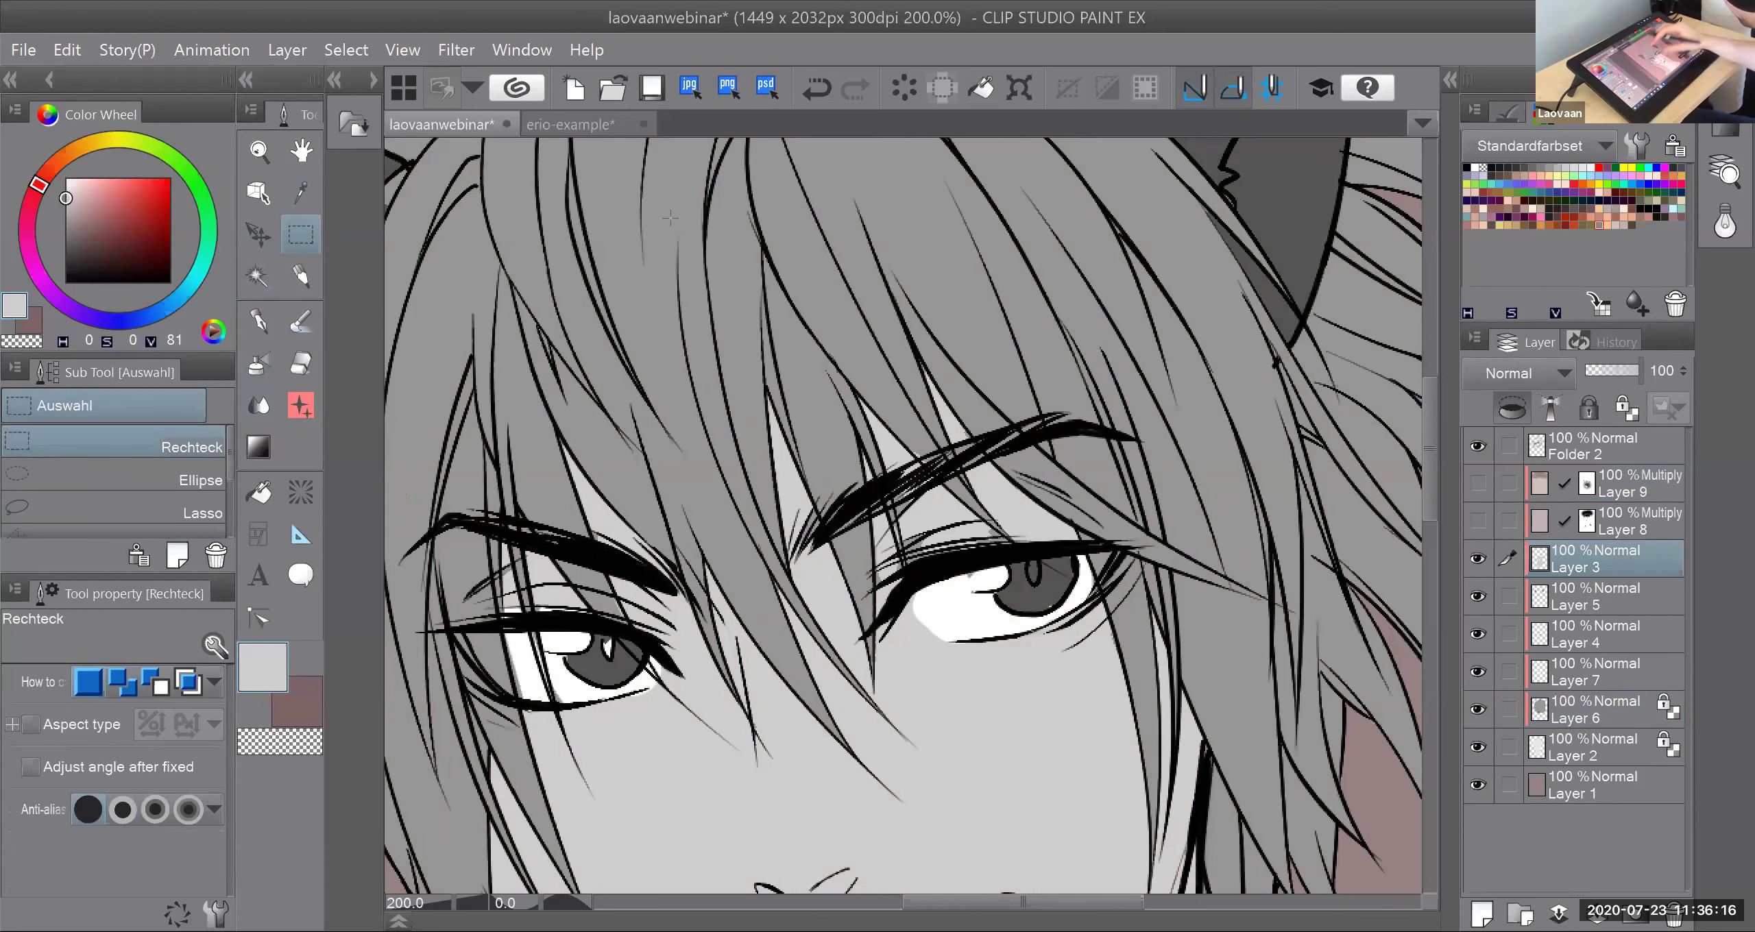
Step: Compare the face and neck with and without Layer 3, leaving it shown with Inker - G Nib active
{"action": "scroll", "coordinate": [943, 509], "scroll_direction": "down", "scroll_amount": 5}
{"action": "left_click", "coordinate": [1477, 564]}
{"action": "left_click", "coordinate": [1479, 565]}
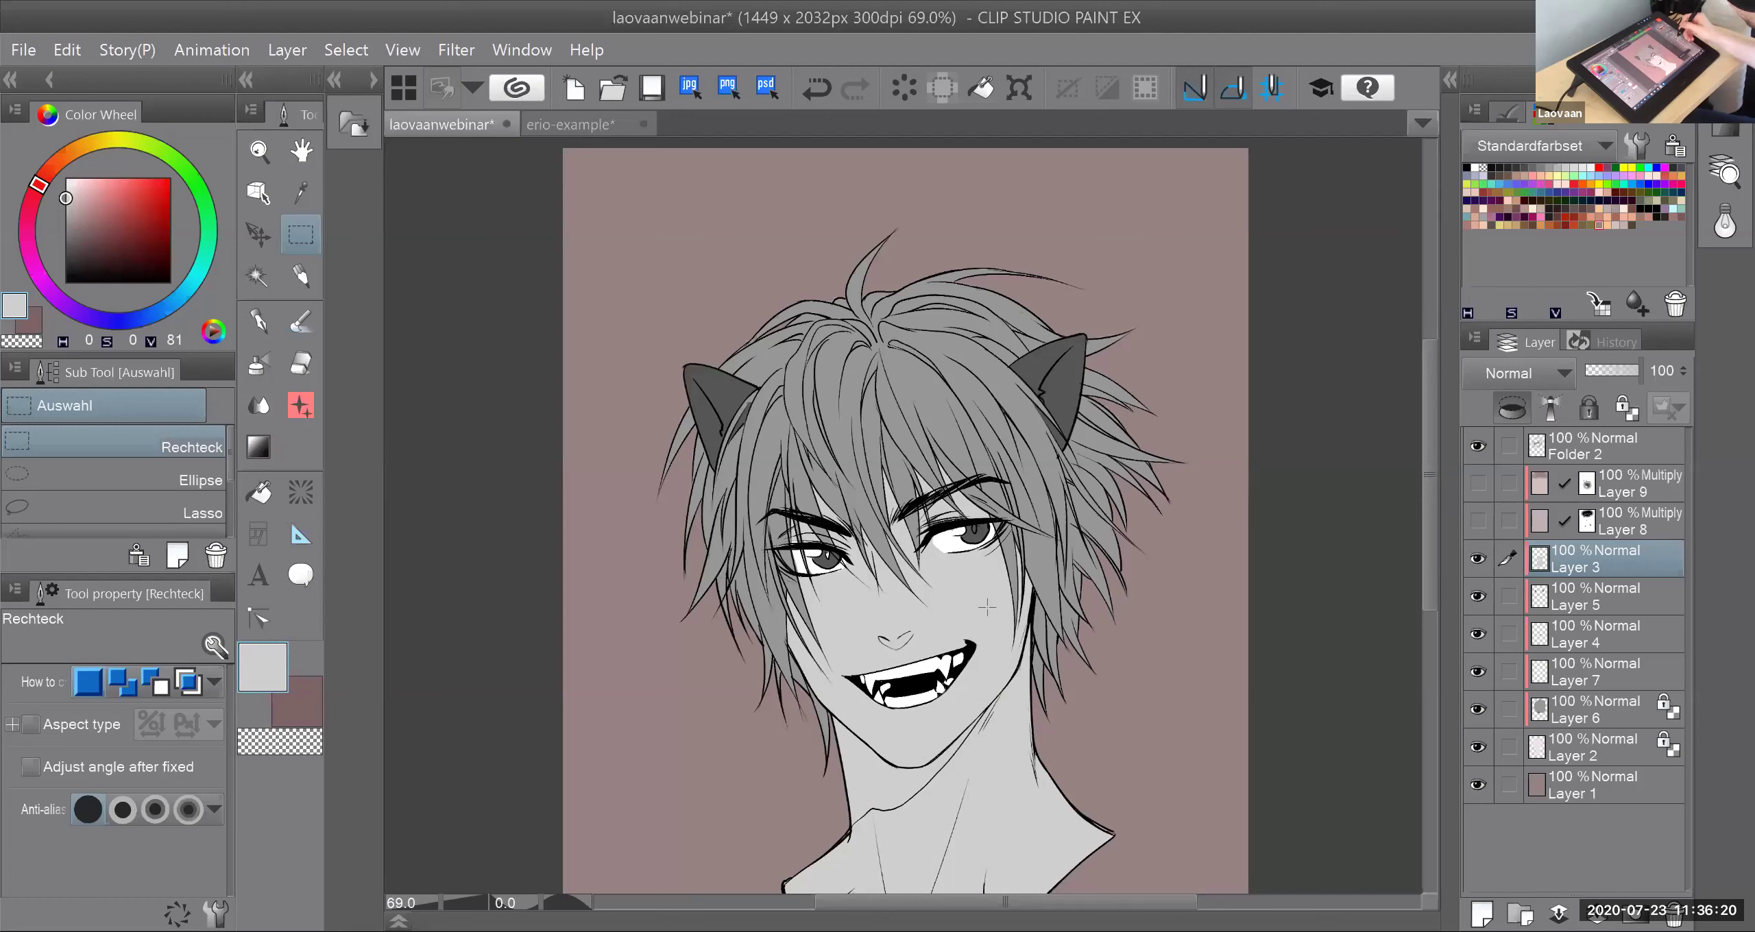
{"action": "left_click", "coordinate": [1479, 558]}
{"action": "left_click", "coordinate": [1479, 558]}
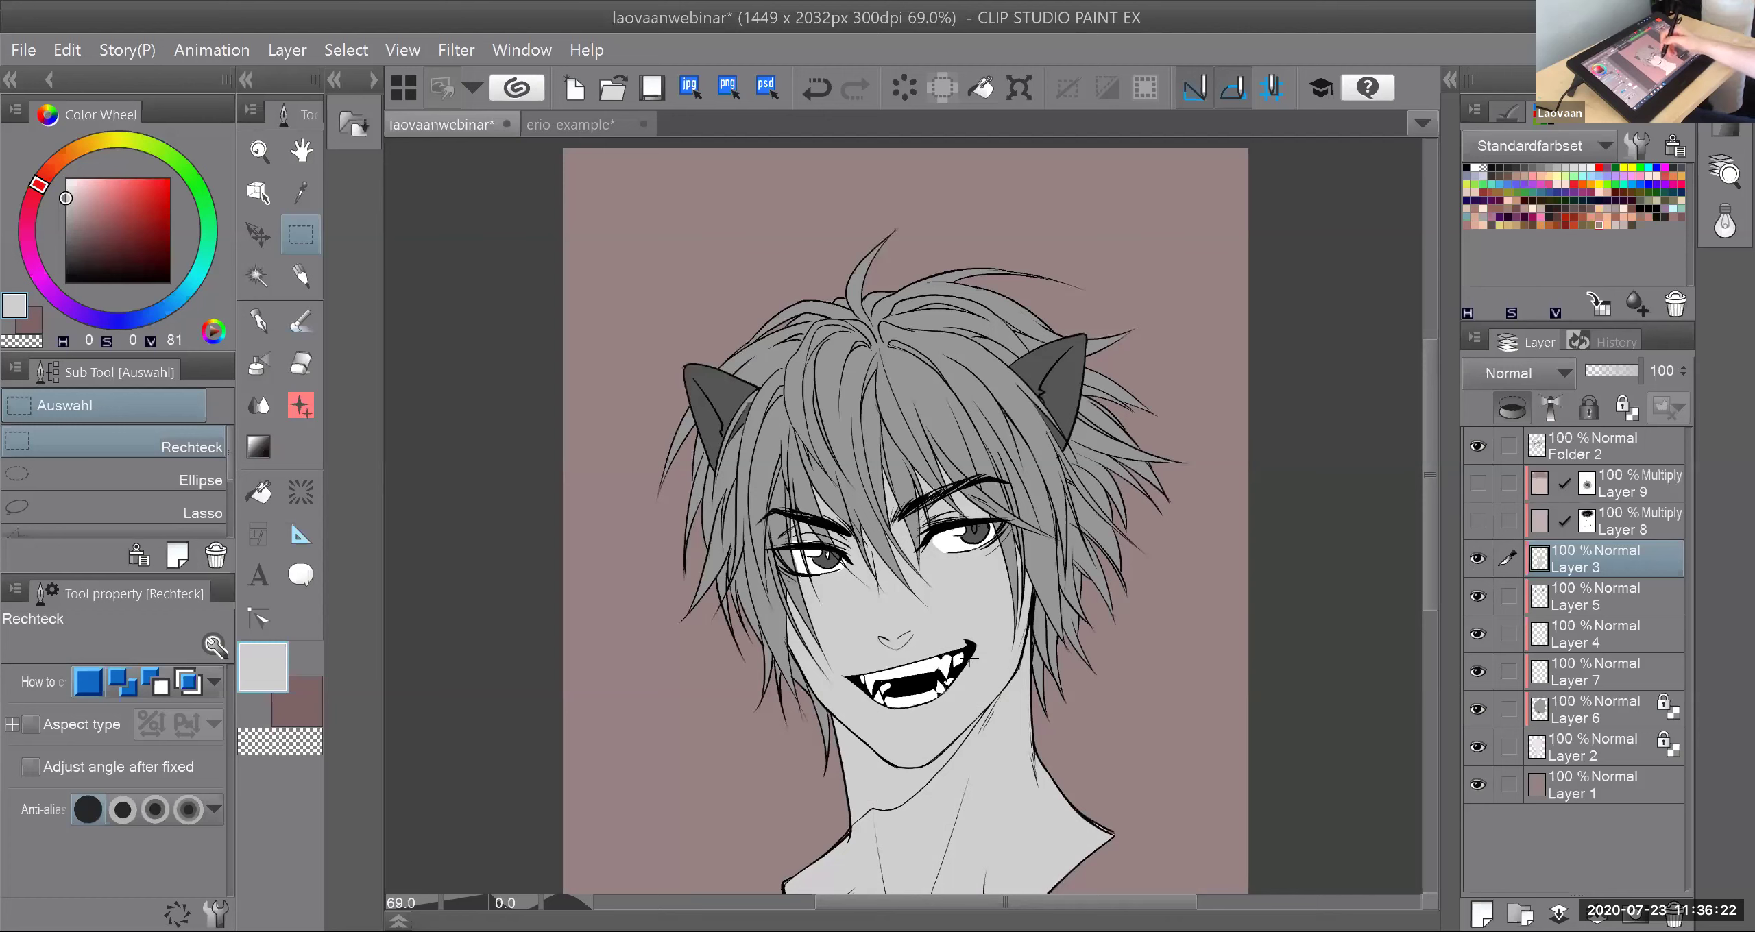
{"action": "left_click", "coordinate": [1478, 559]}
{"action": "left_click", "coordinate": [1478, 707]}
{"action": "left_click", "coordinate": [1475, 707]}
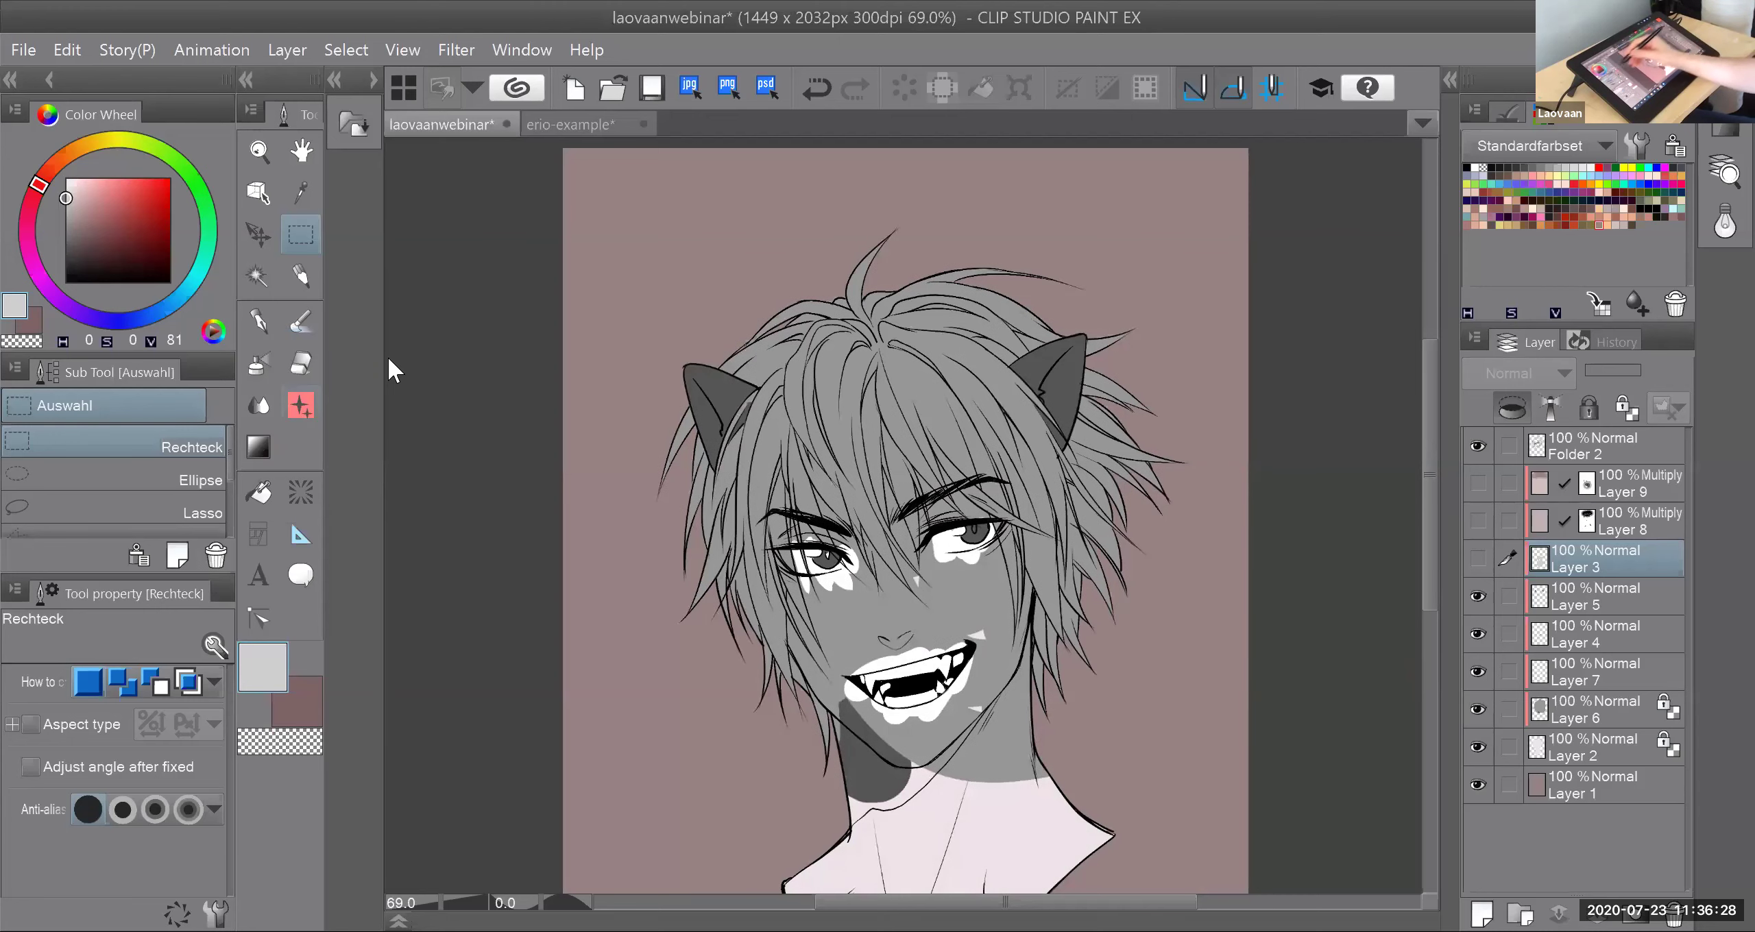
{"action": "key", "text": "p"}
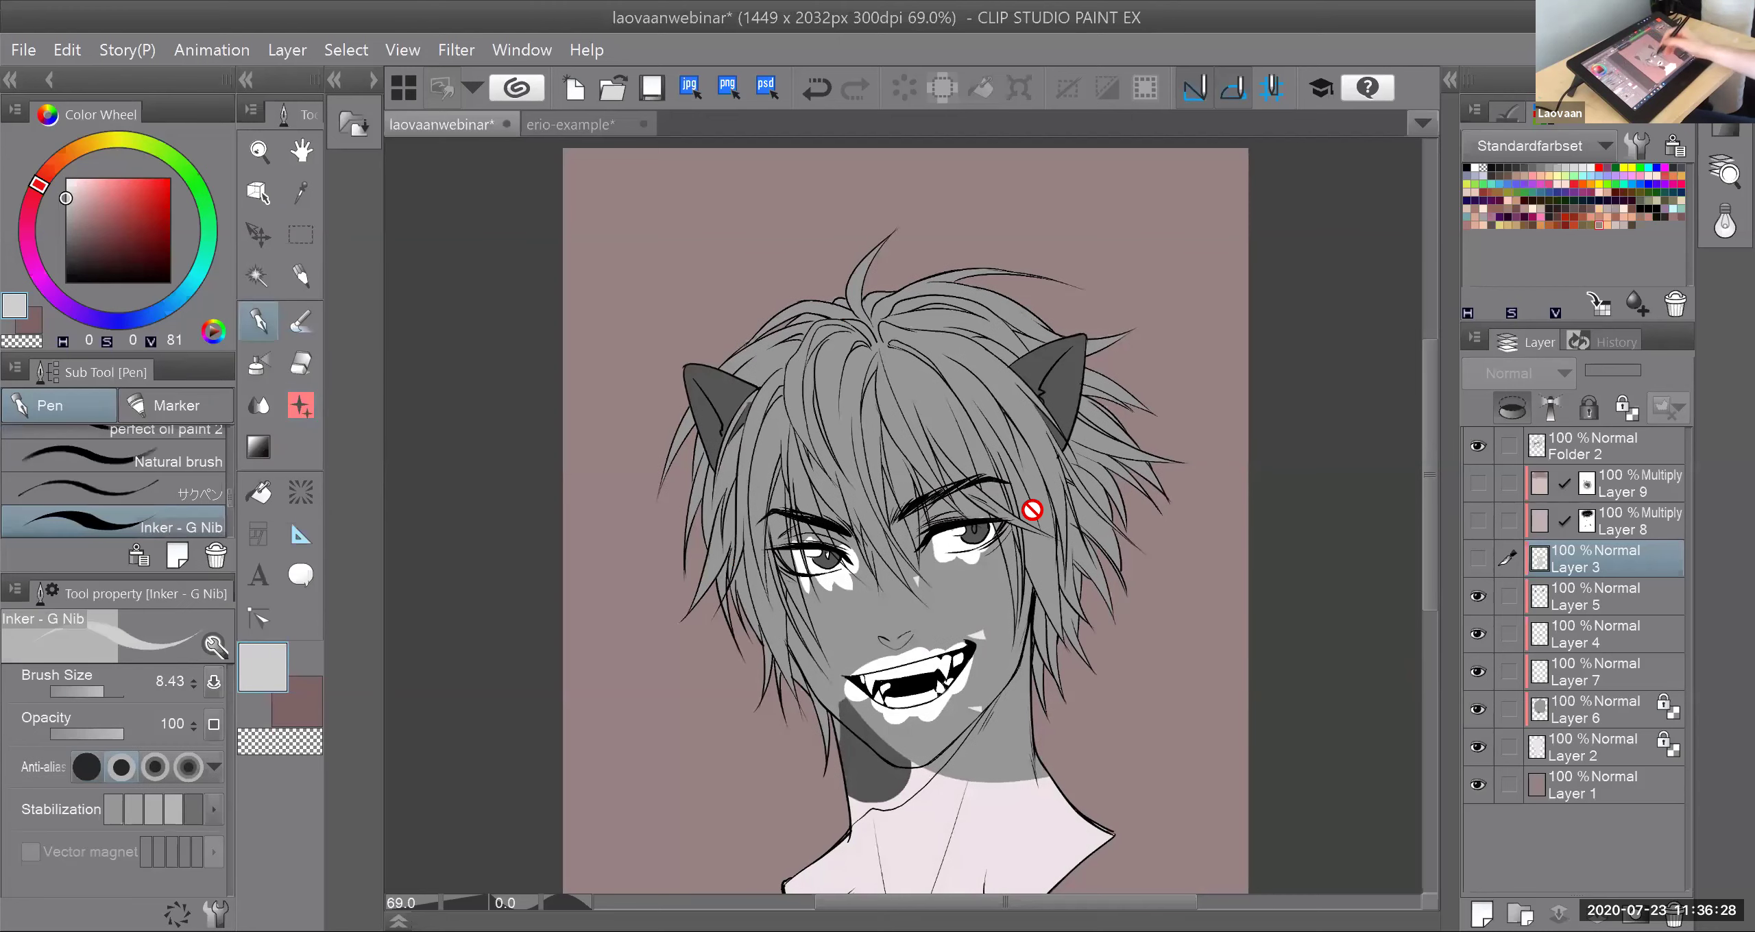
{"action": "left_click", "coordinate": [1478, 559]}
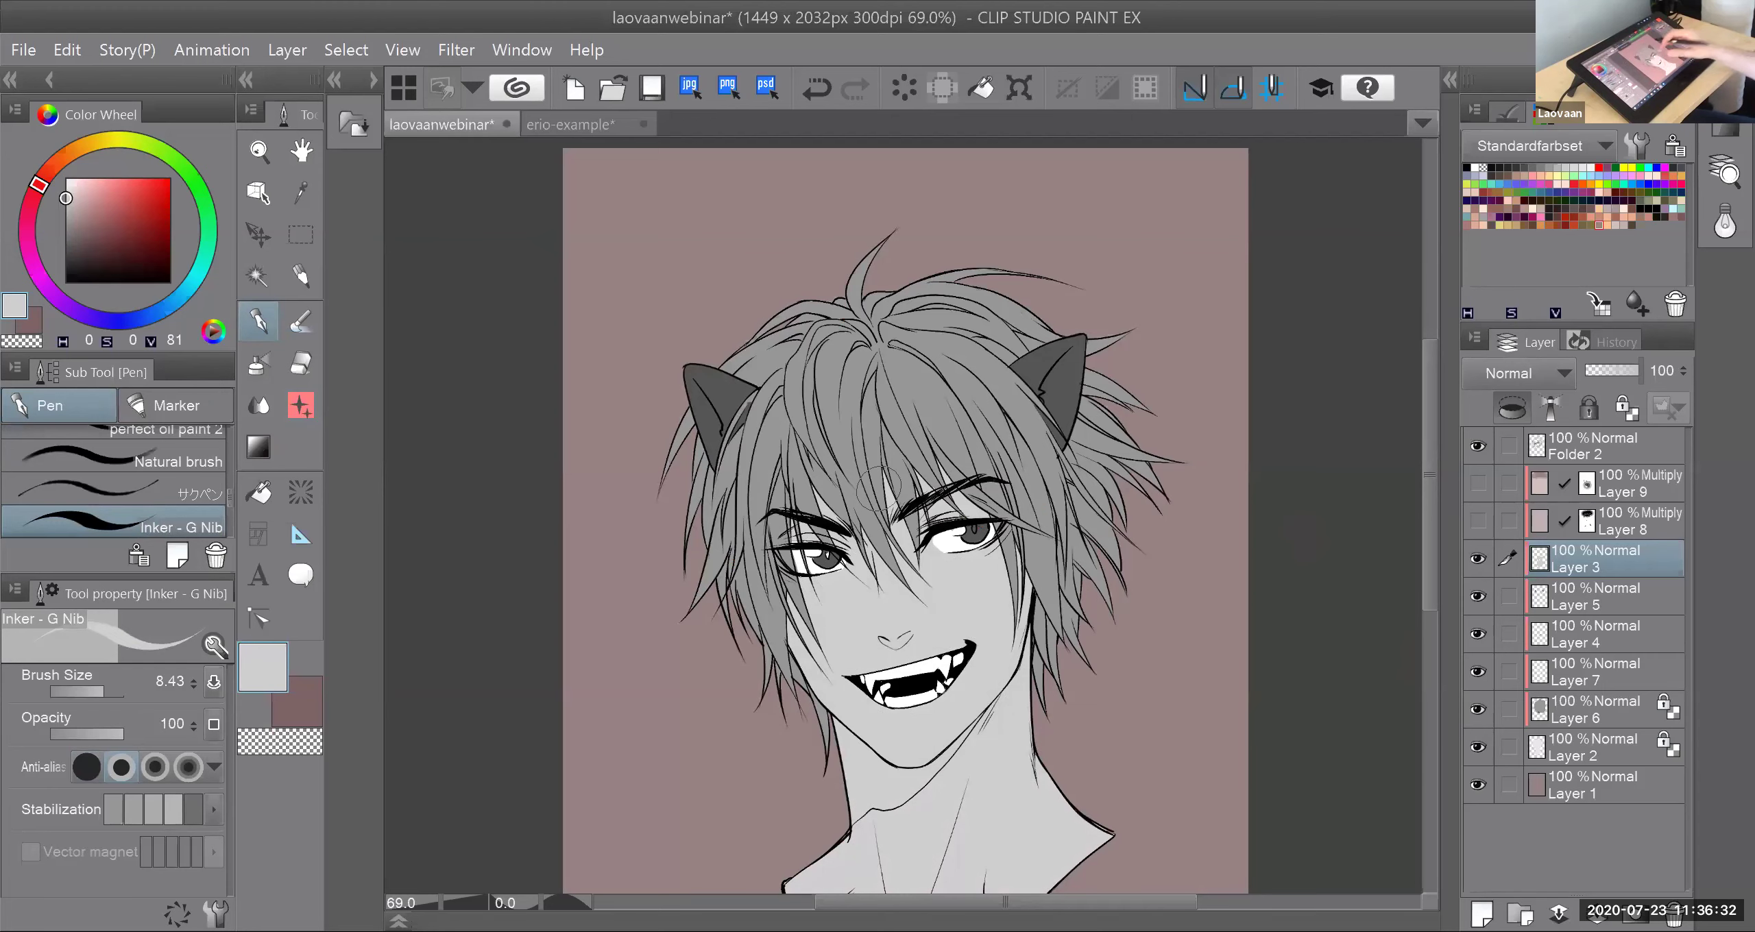
Step: Create a selection from the painted face and neck area of Layer 3
{"action": "scroll", "coordinate": [879, 484], "scroll_direction": "up", "scroll_amount": 3}
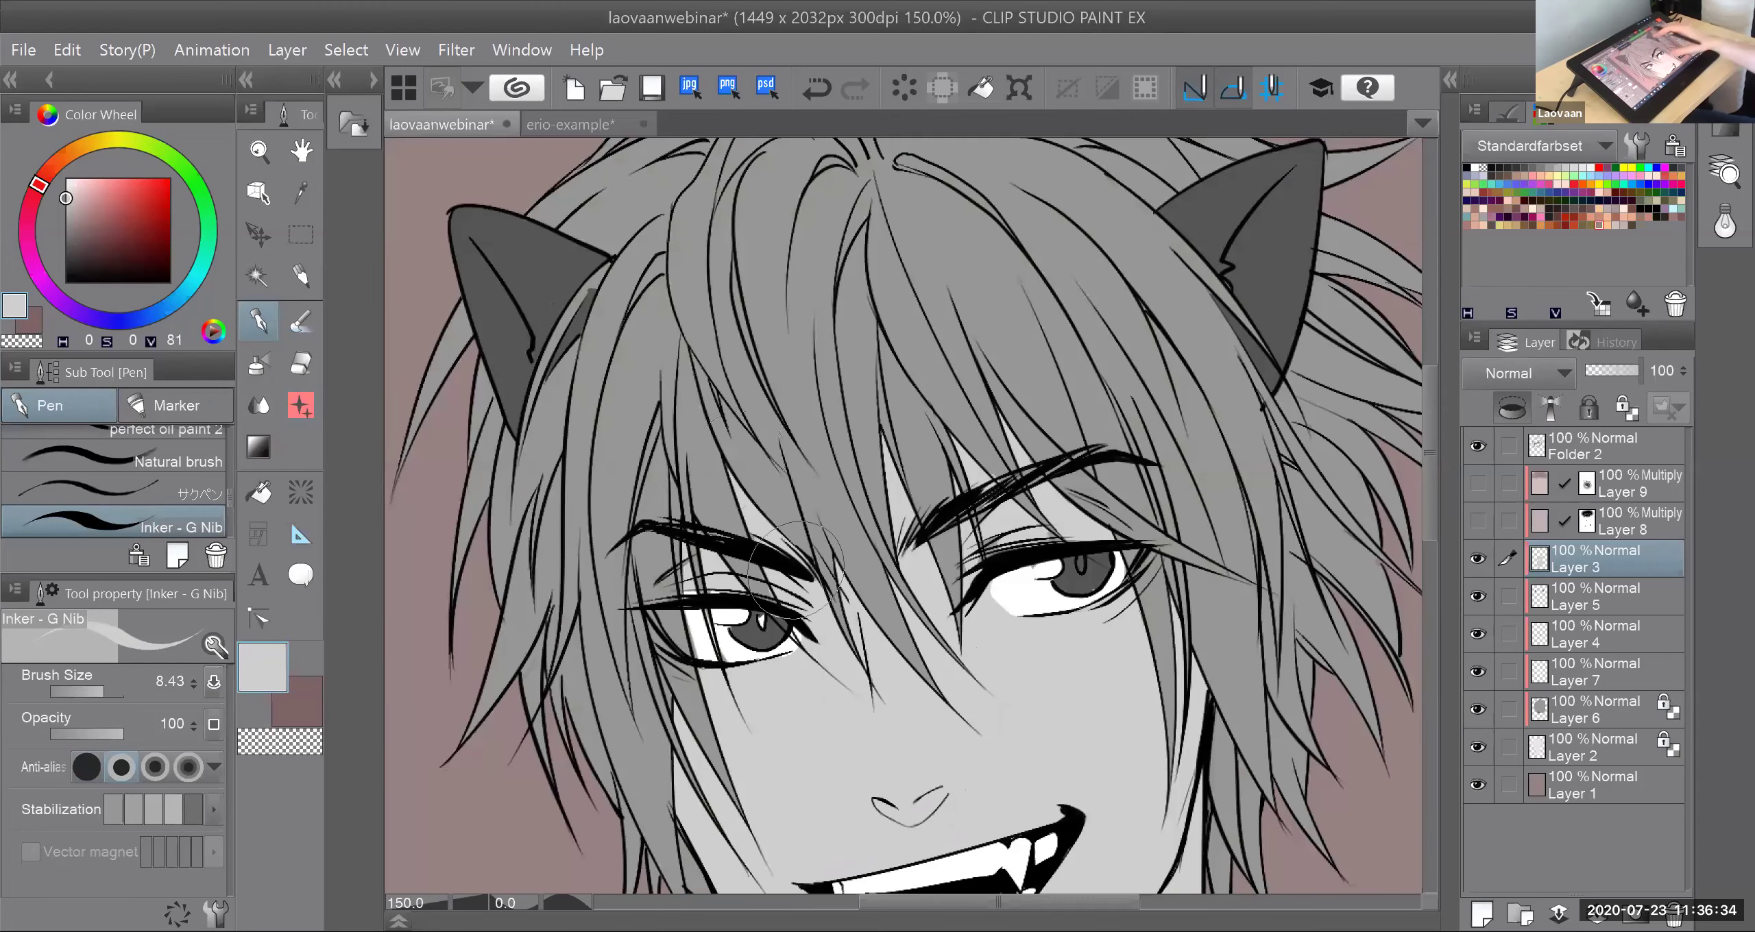
{"action": "scroll", "coordinate": [796, 569], "scroll_direction": "down", "scroll_amount": 3}
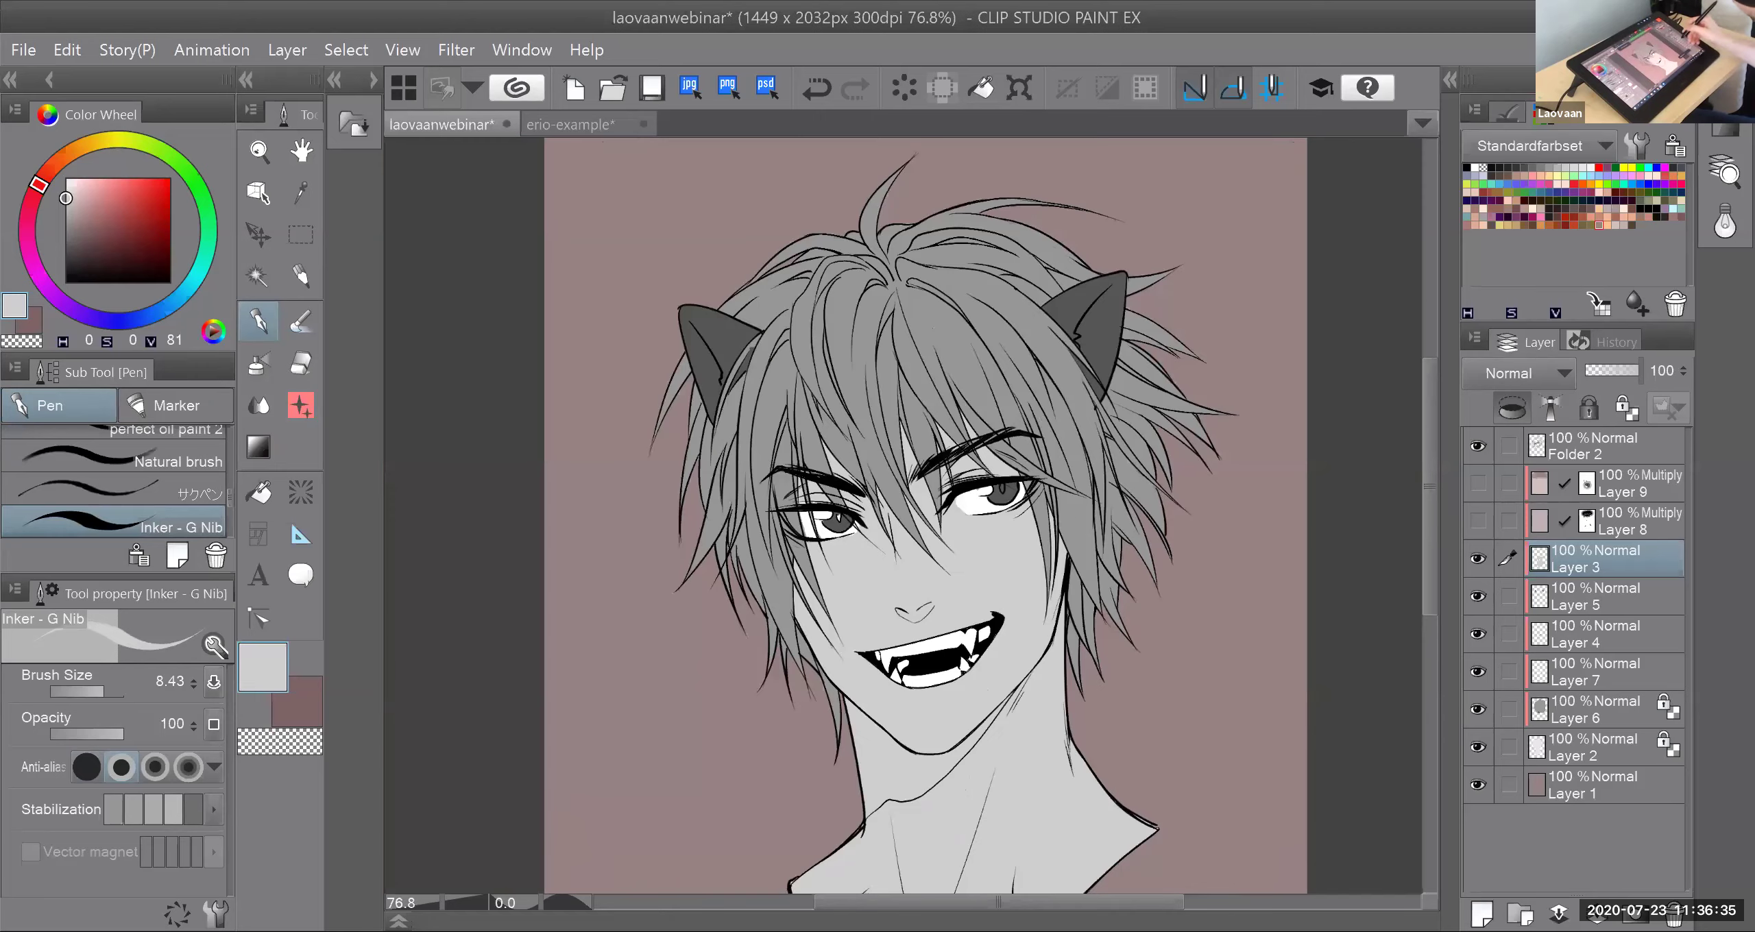
{"action": "right_click", "coordinate": [1536, 569]}
{"action": "mouse_move", "coordinate": [1618, 718]}
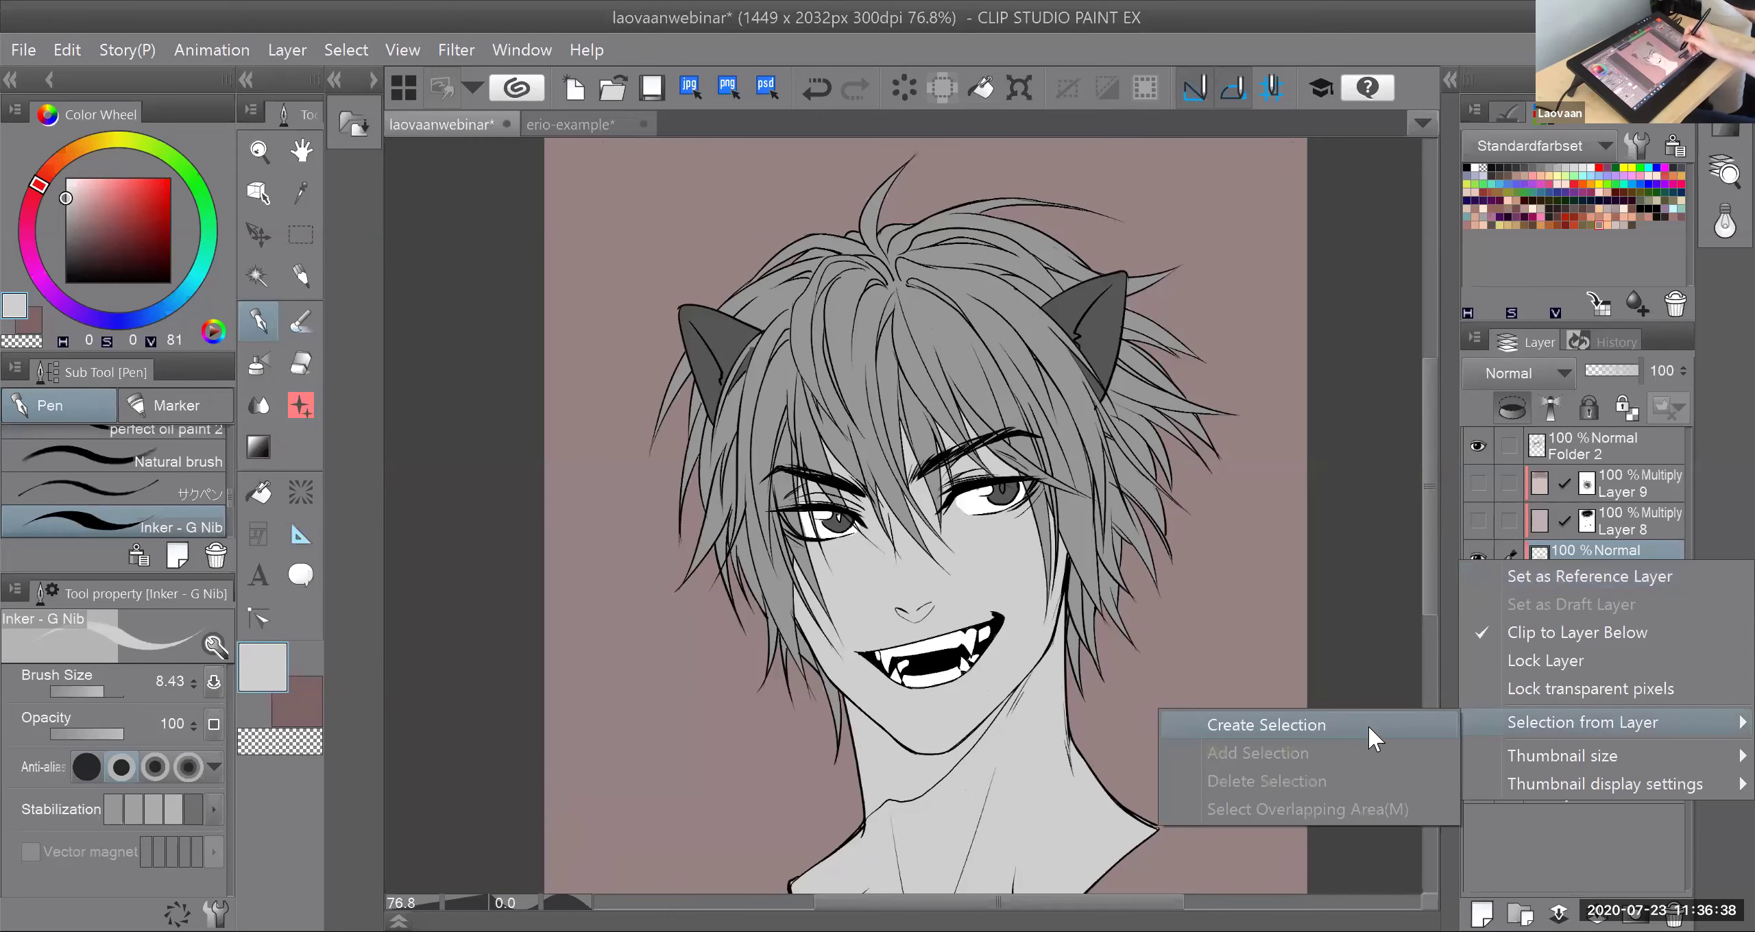
{"action": "left_click", "coordinate": [1377, 719]}
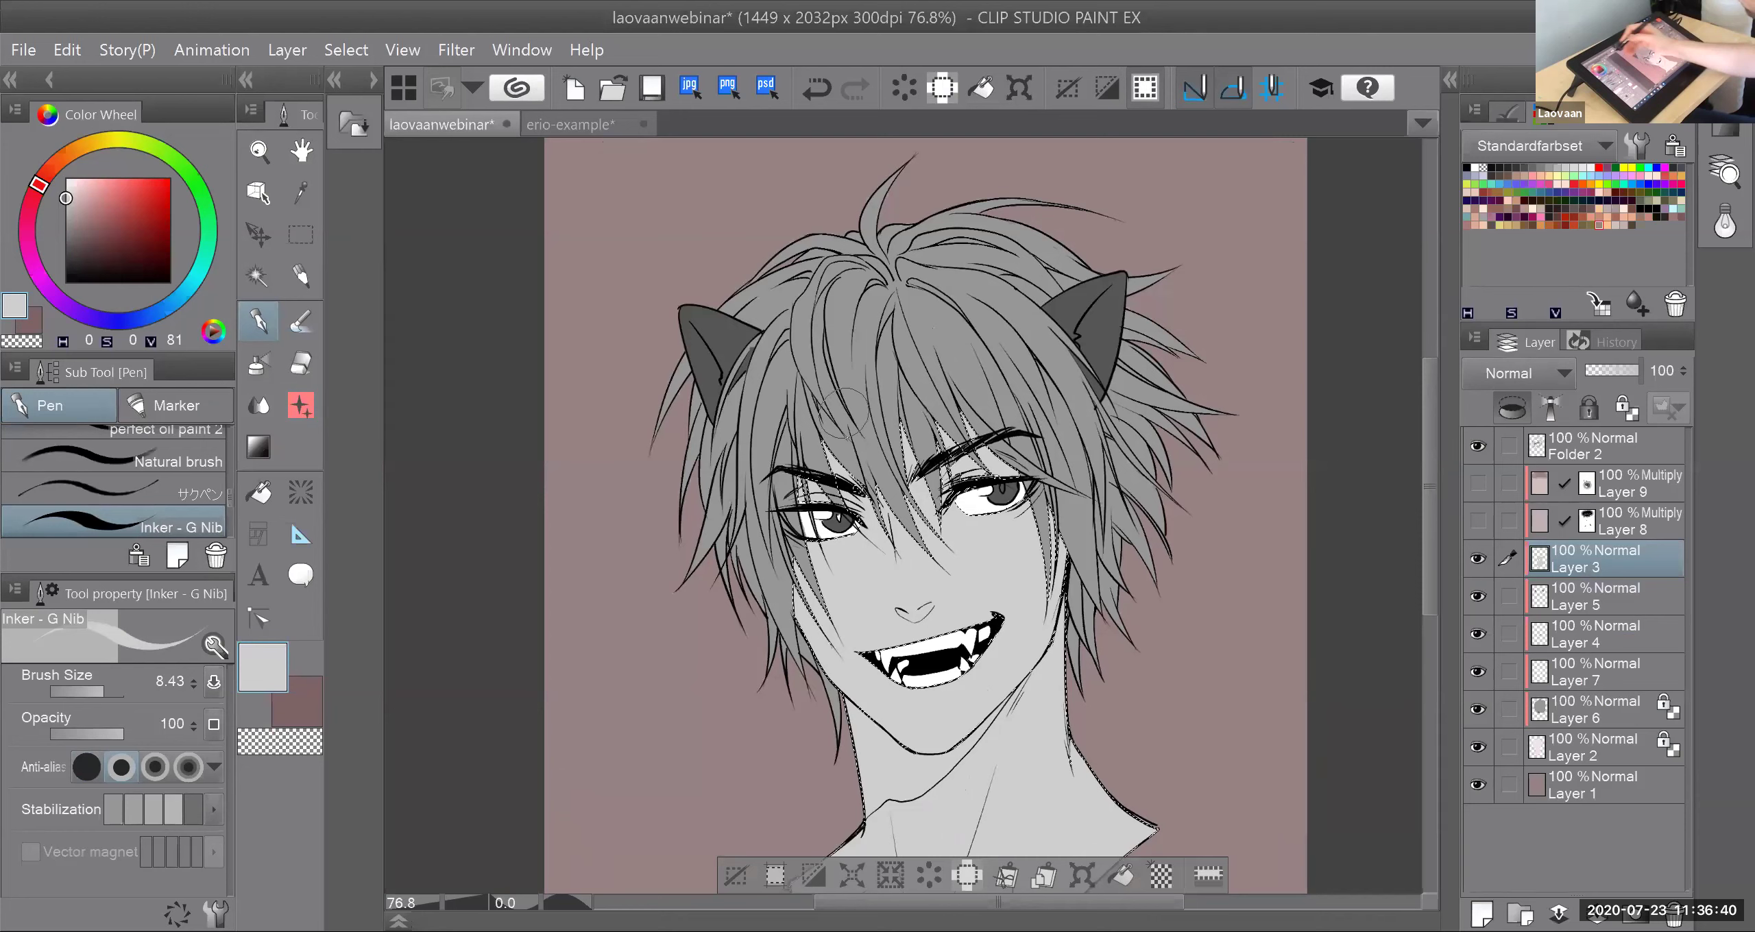
Step: Invert the face and neck selection and make Layer 6 the active layer, with Layer 3 hidden
{"action": "left_click", "coordinate": [342, 50]}
{"action": "left_click", "coordinate": [475, 161]}
{"action": "left_click", "coordinate": [1596, 702]}
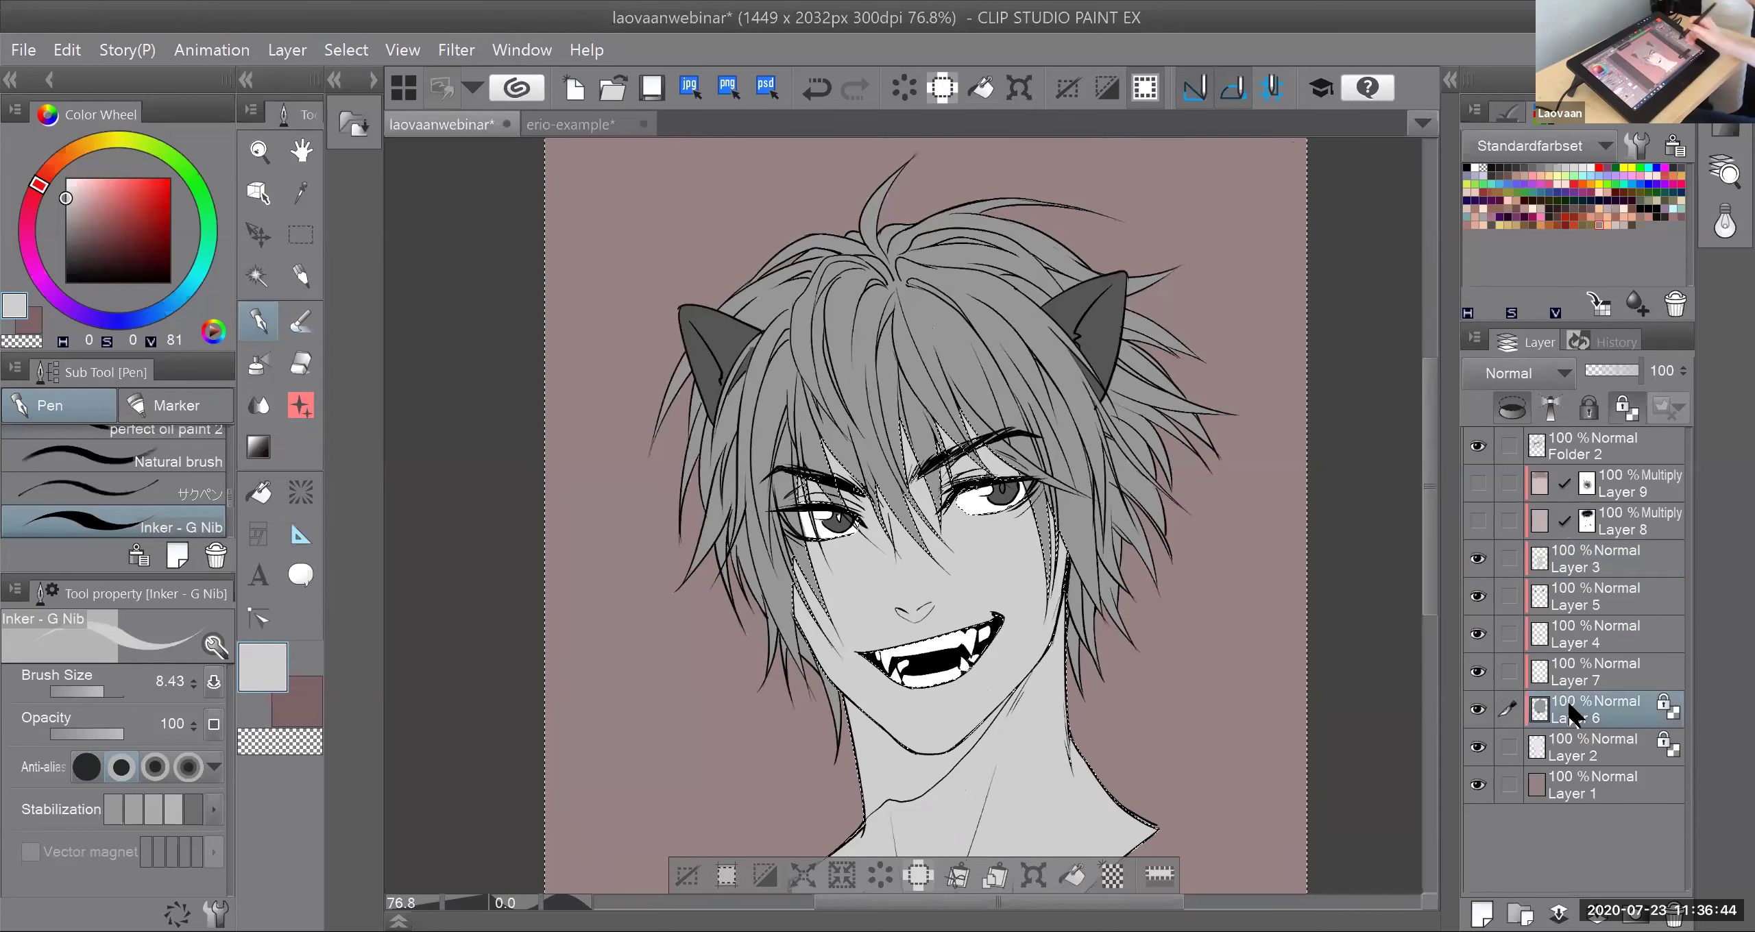
{"action": "left_click", "coordinate": [1477, 559]}
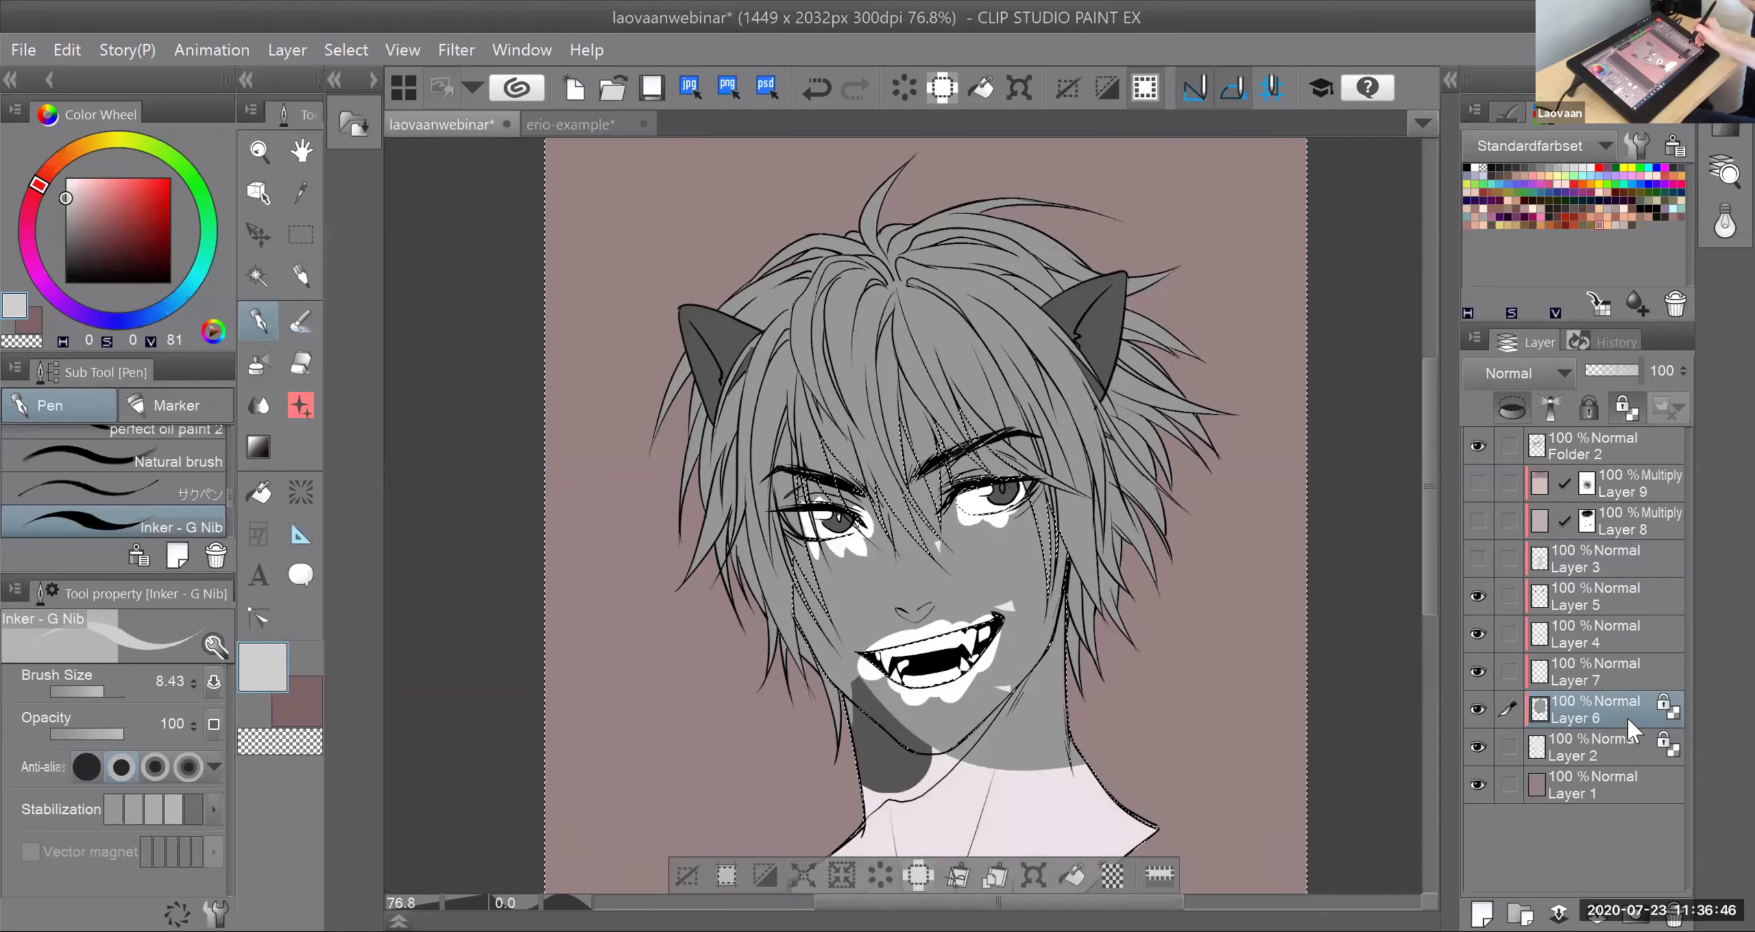
Step: Try to clear Layer 6's content outside the face and neck using the inverted selection
{"action": "left_click", "coordinate": [76, 49]}
{"action": "left_click", "coordinate": [173, 233]}
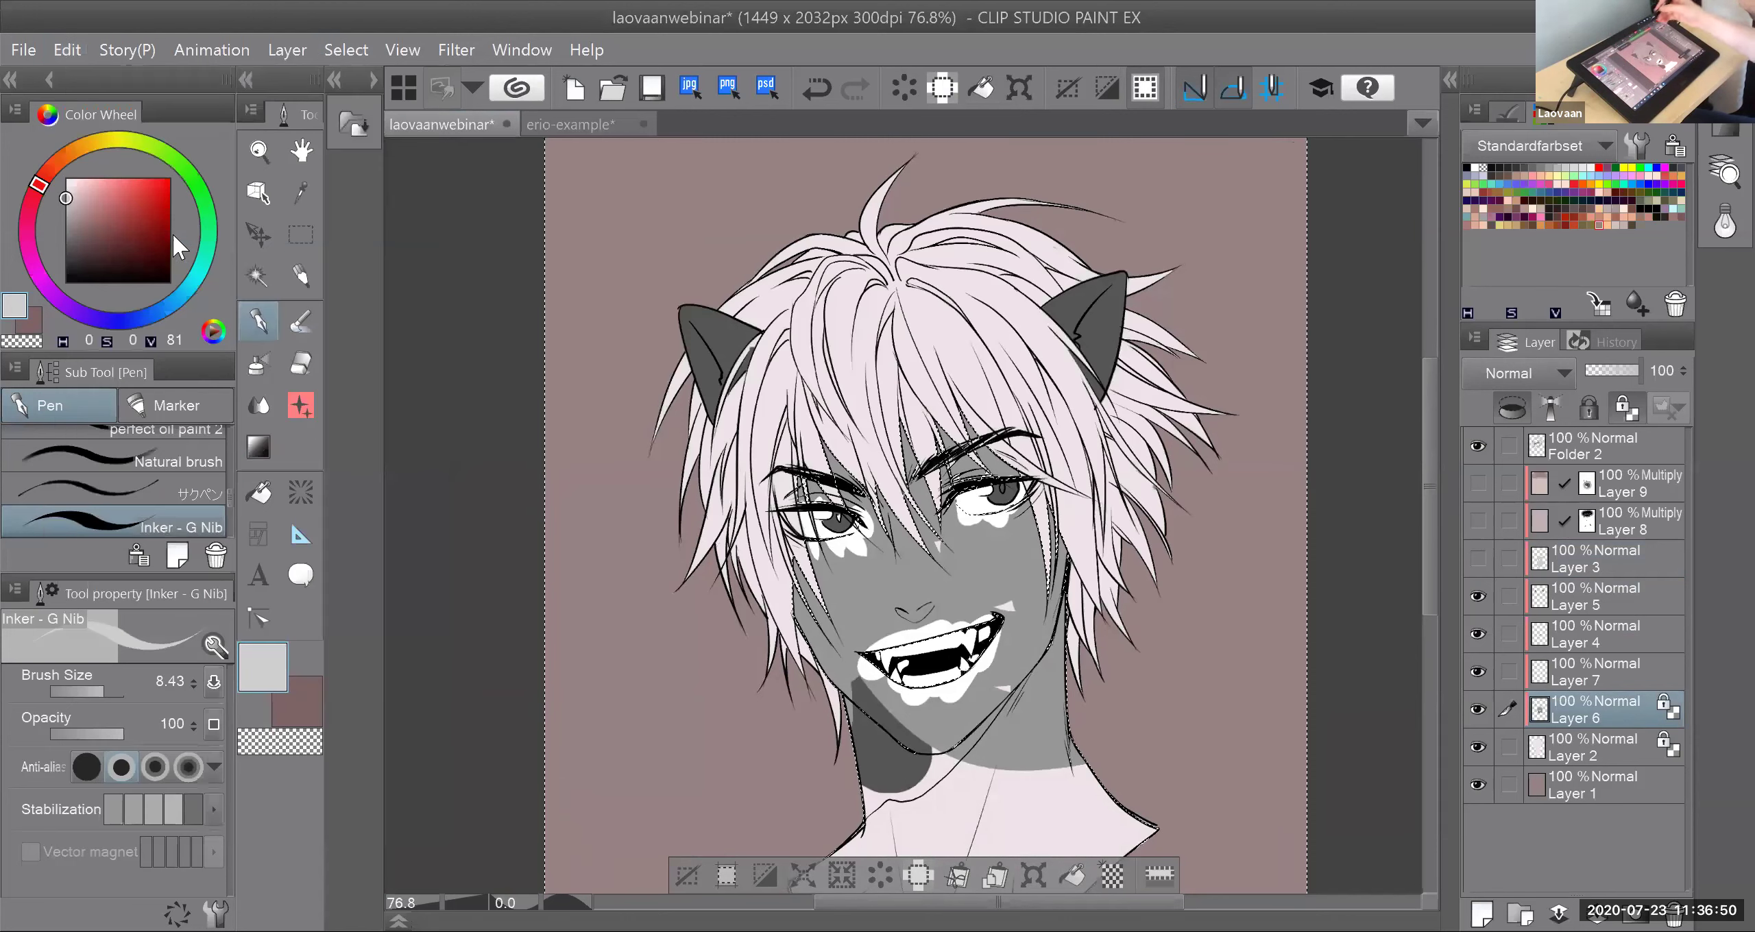
{"action": "key", "text": "ctrl+z"}
Step: Invert the selection back to the face and neck, delete the grey inside it from Layer 6, and deselect
{"action": "key", "text": "ctrl+shift+i"}
{"action": "key", "text": "Delete"}
{"action": "scroll", "coordinate": [1001, 473], "scroll_direction": "up", "scroll_amount": 1}
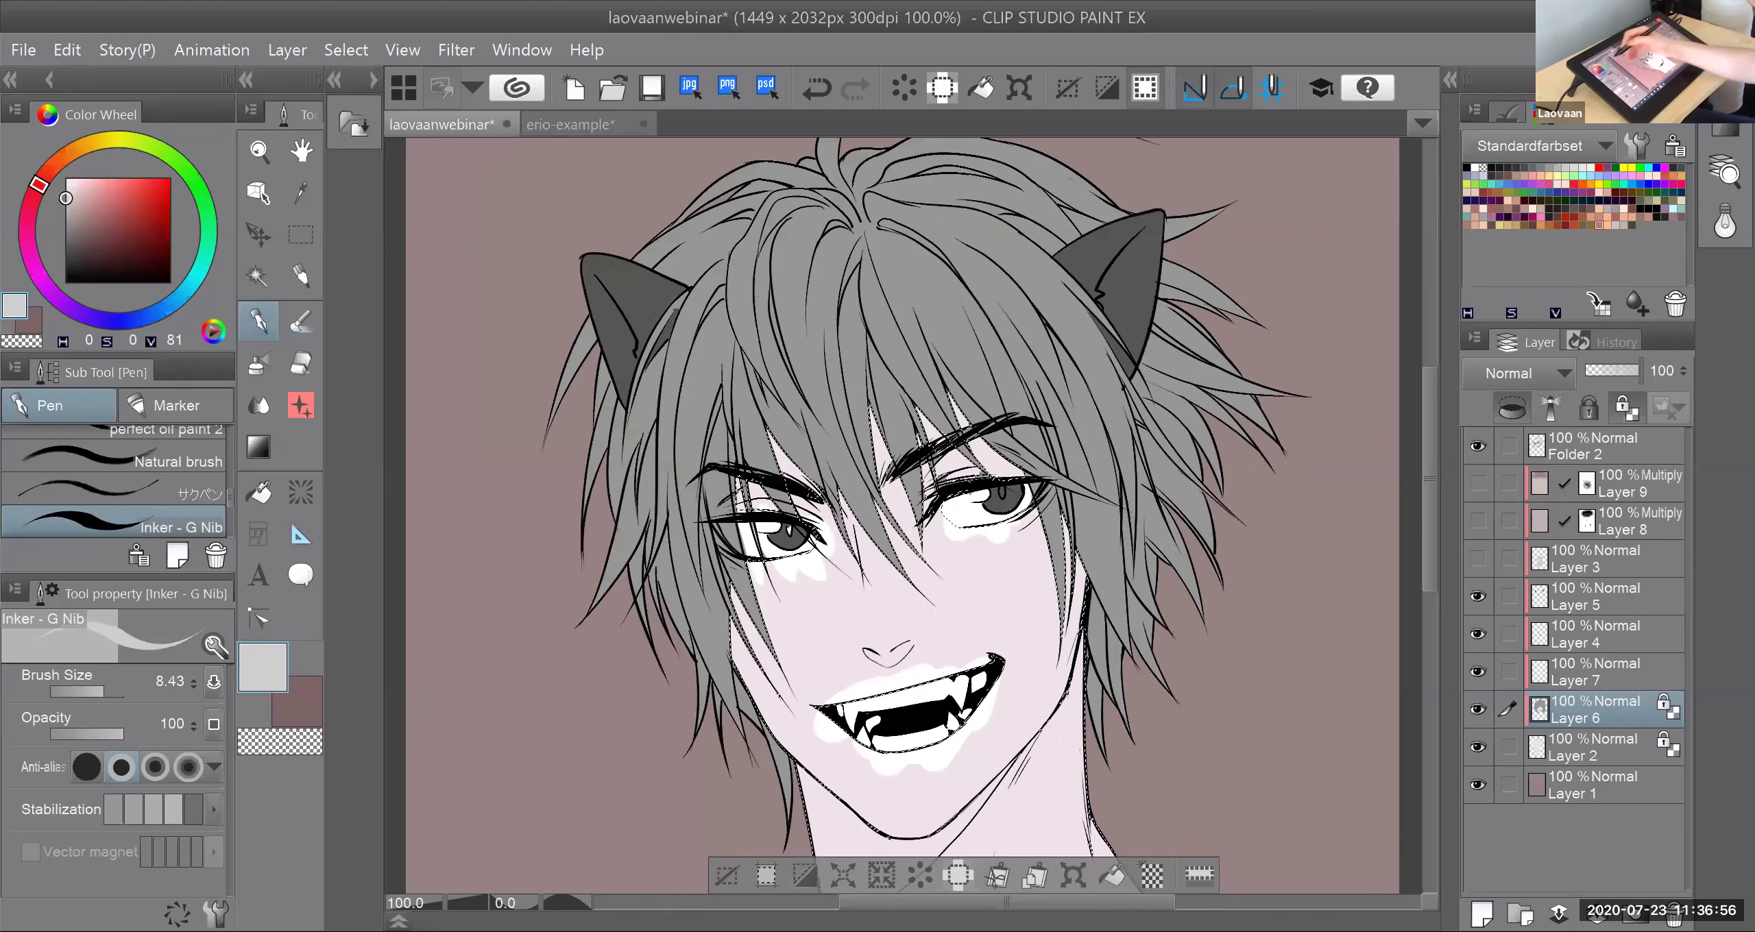
{"action": "left_click", "coordinate": [302, 235]}
{"action": "key", "text": "ctrl+d"}
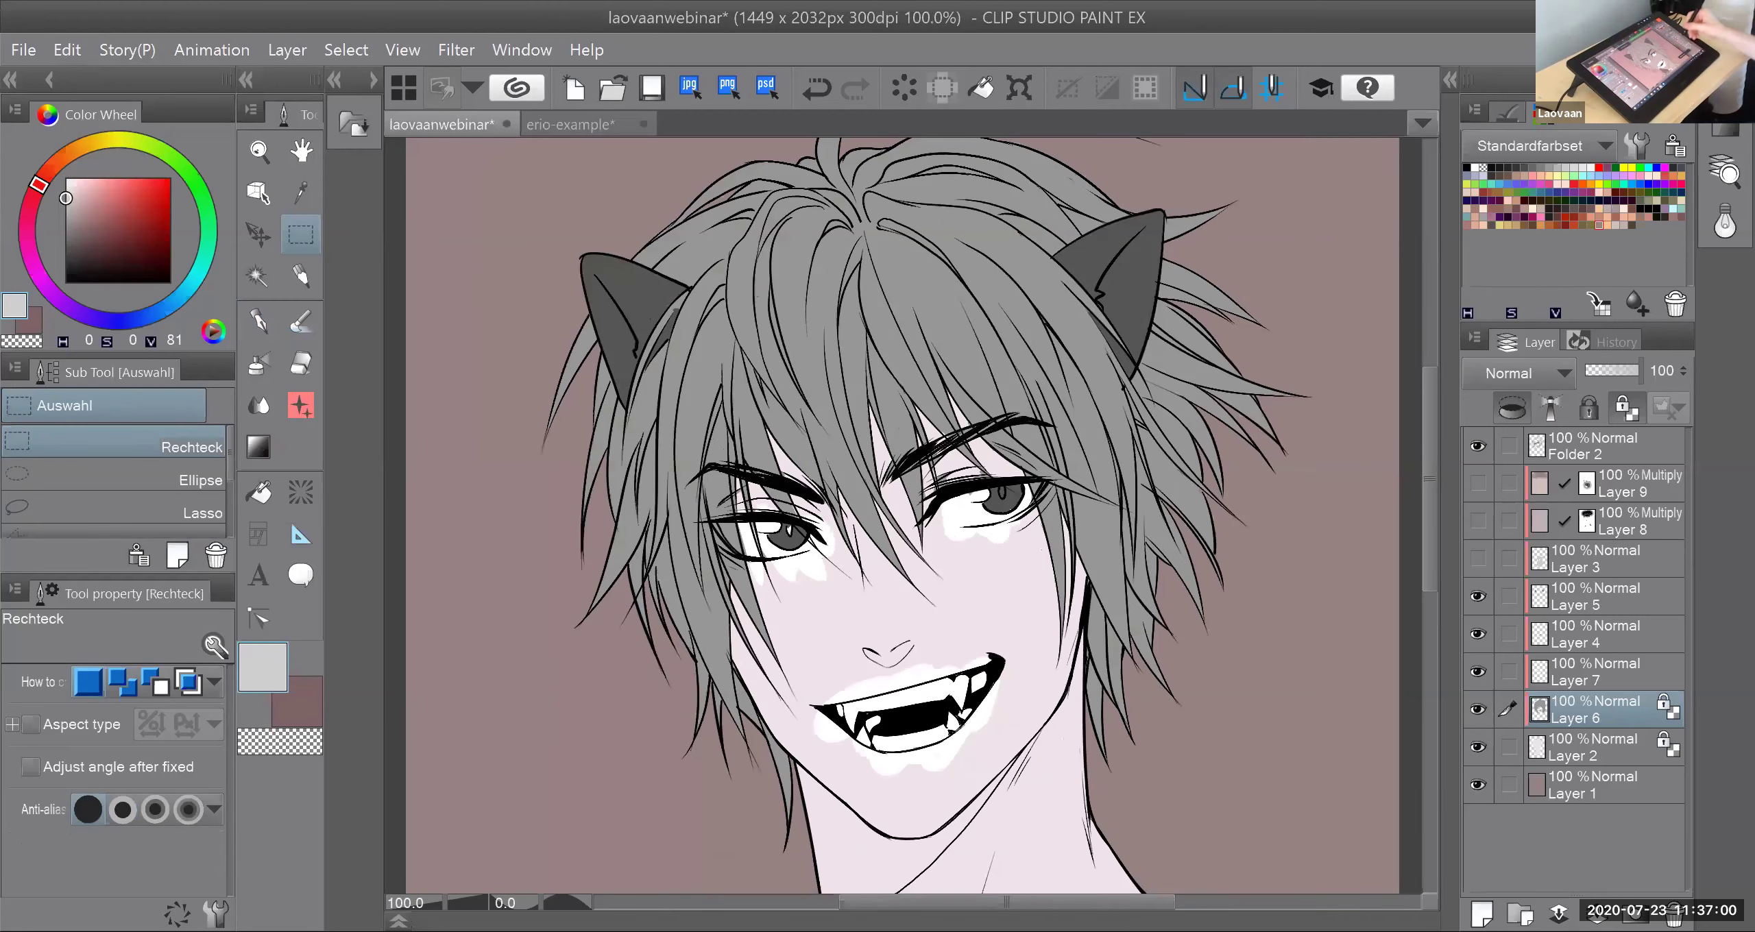
Step: Show Layers 3 and 9 again, make Layer 9 the active layer, and clear the restored selection
{"action": "key", "text": "ctrl+shift+d"}
{"action": "left_click", "coordinate": [1478, 559]}
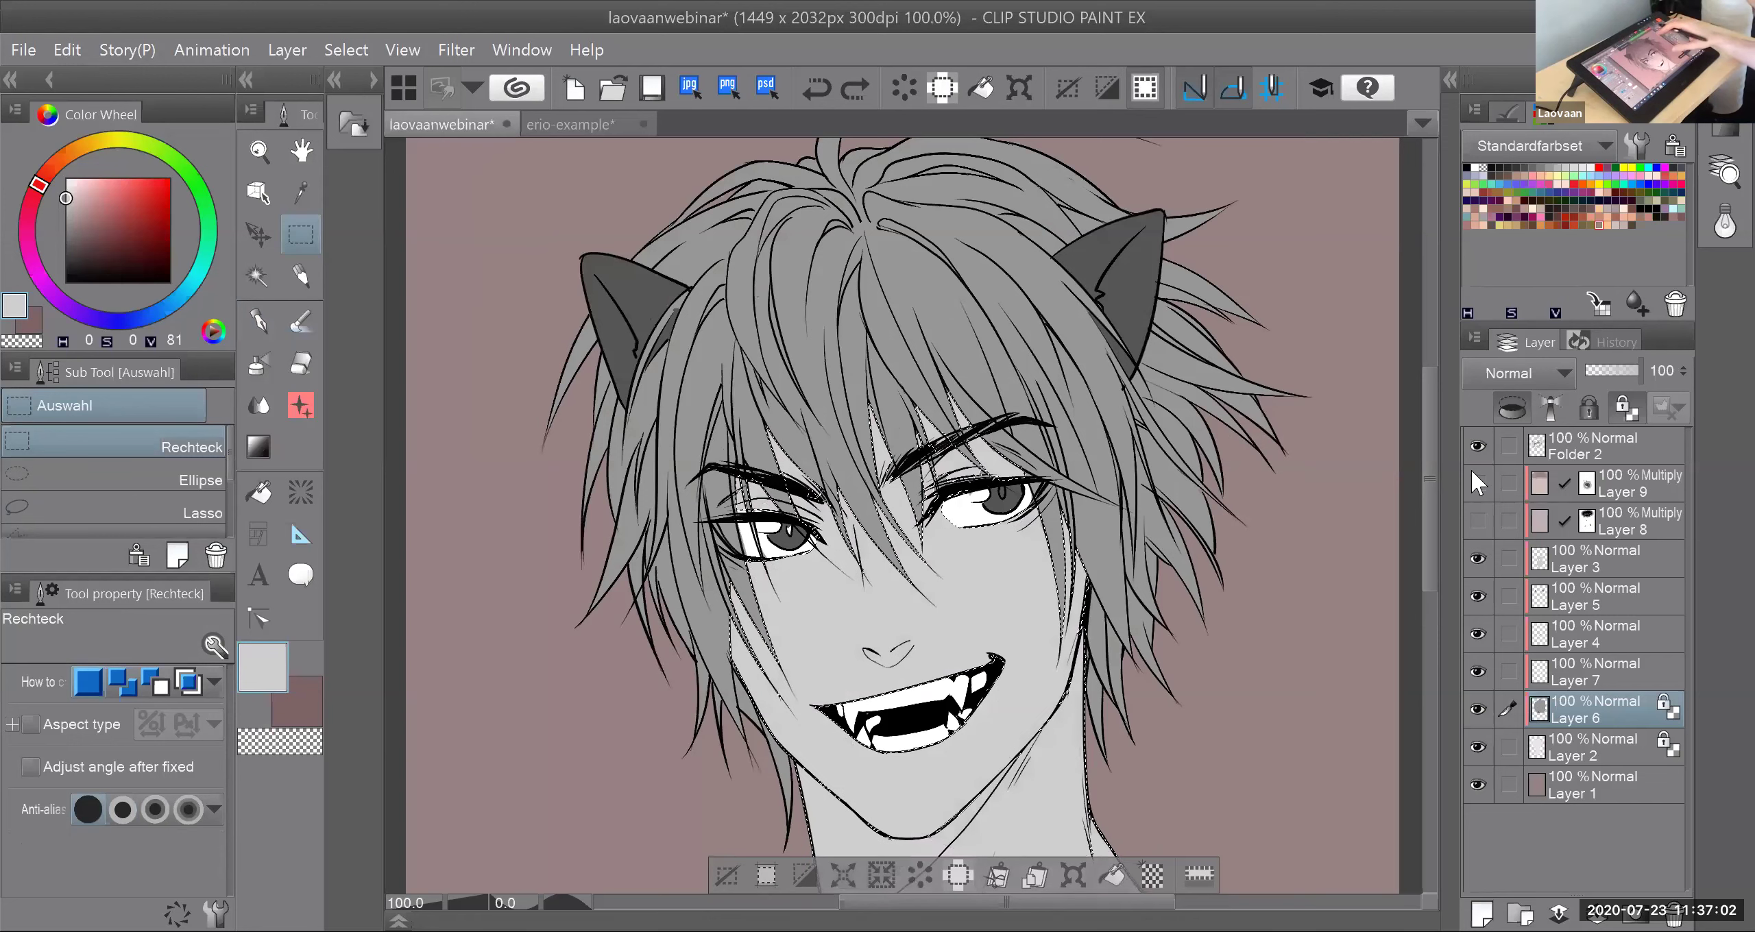
{"action": "left_click", "coordinate": [1472, 475]}
{"action": "scroll", "coordinate": [1533, 491], "scroll_direction": "down", "scroll_amount": 2}
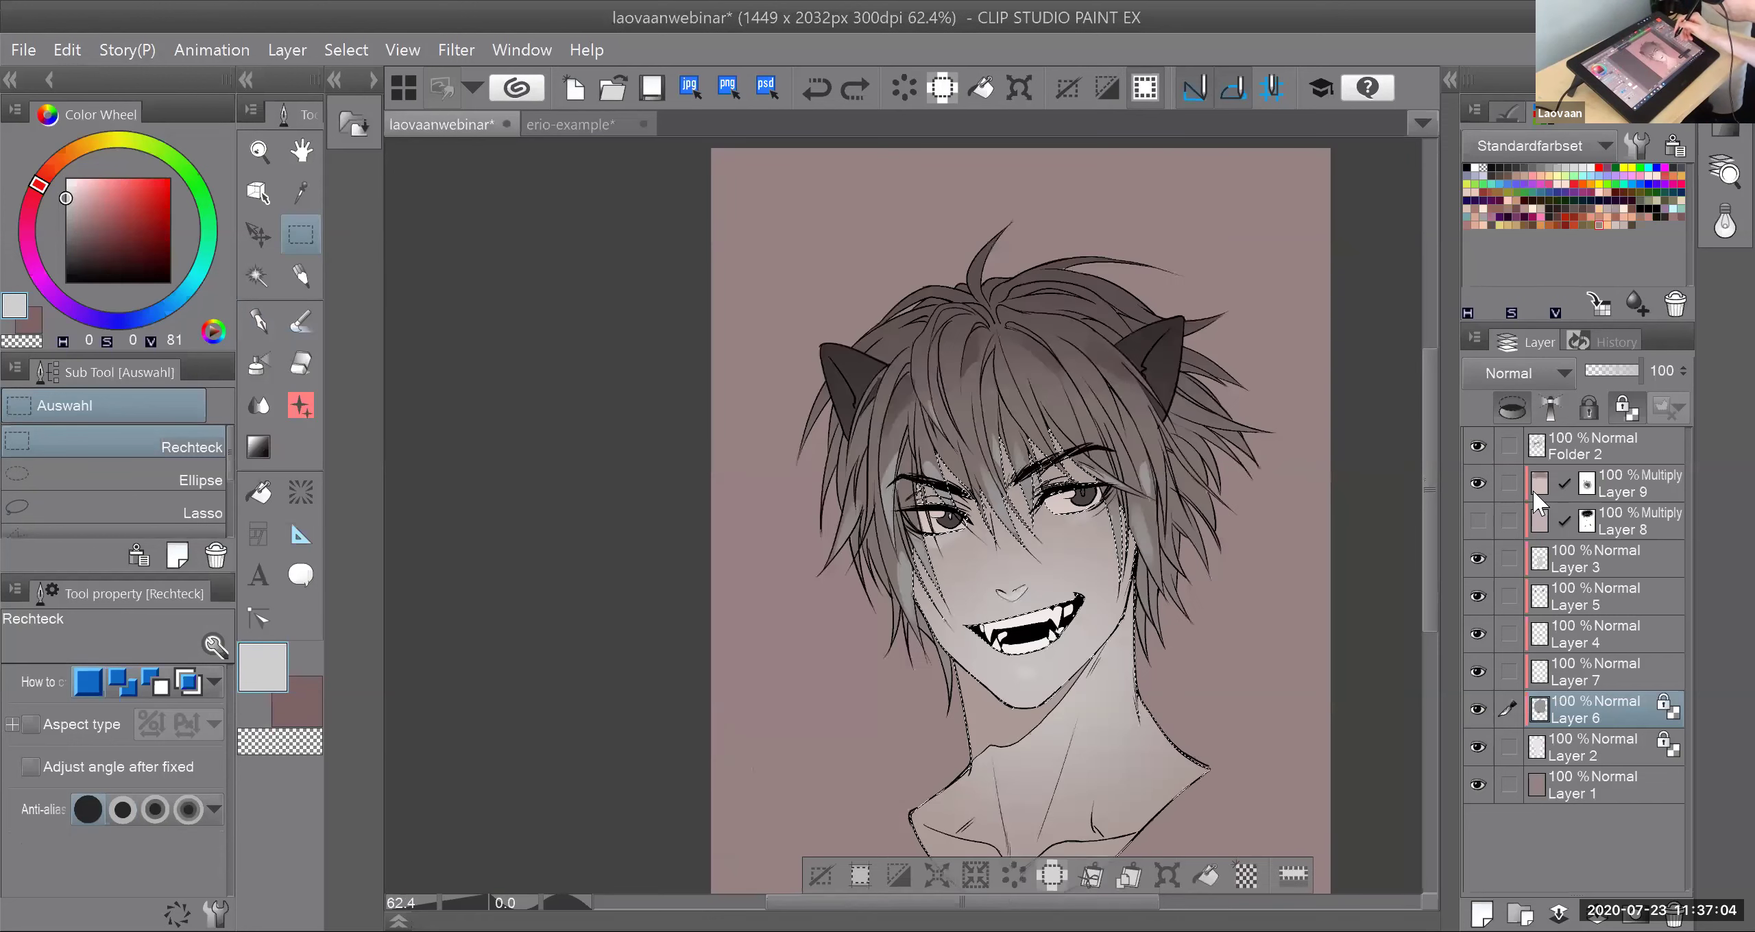
{"action": "right_click", "coordinate": [1534, 490]}
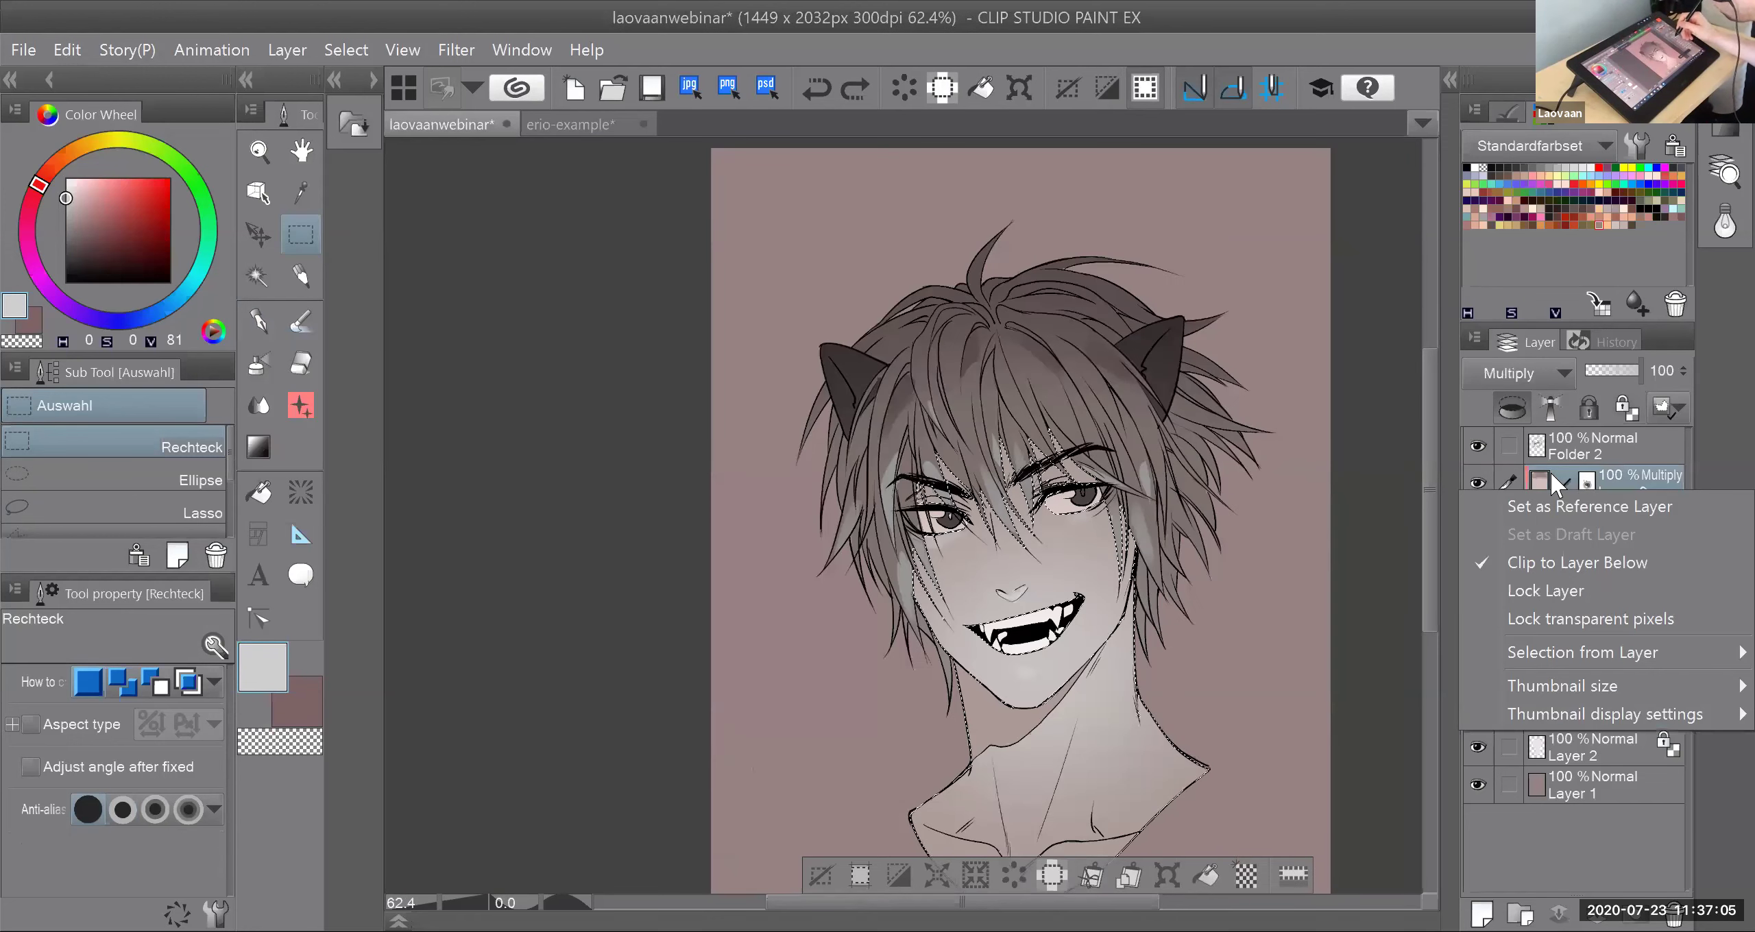
{"action": "left_click", "coordinate": [1604, 422]}
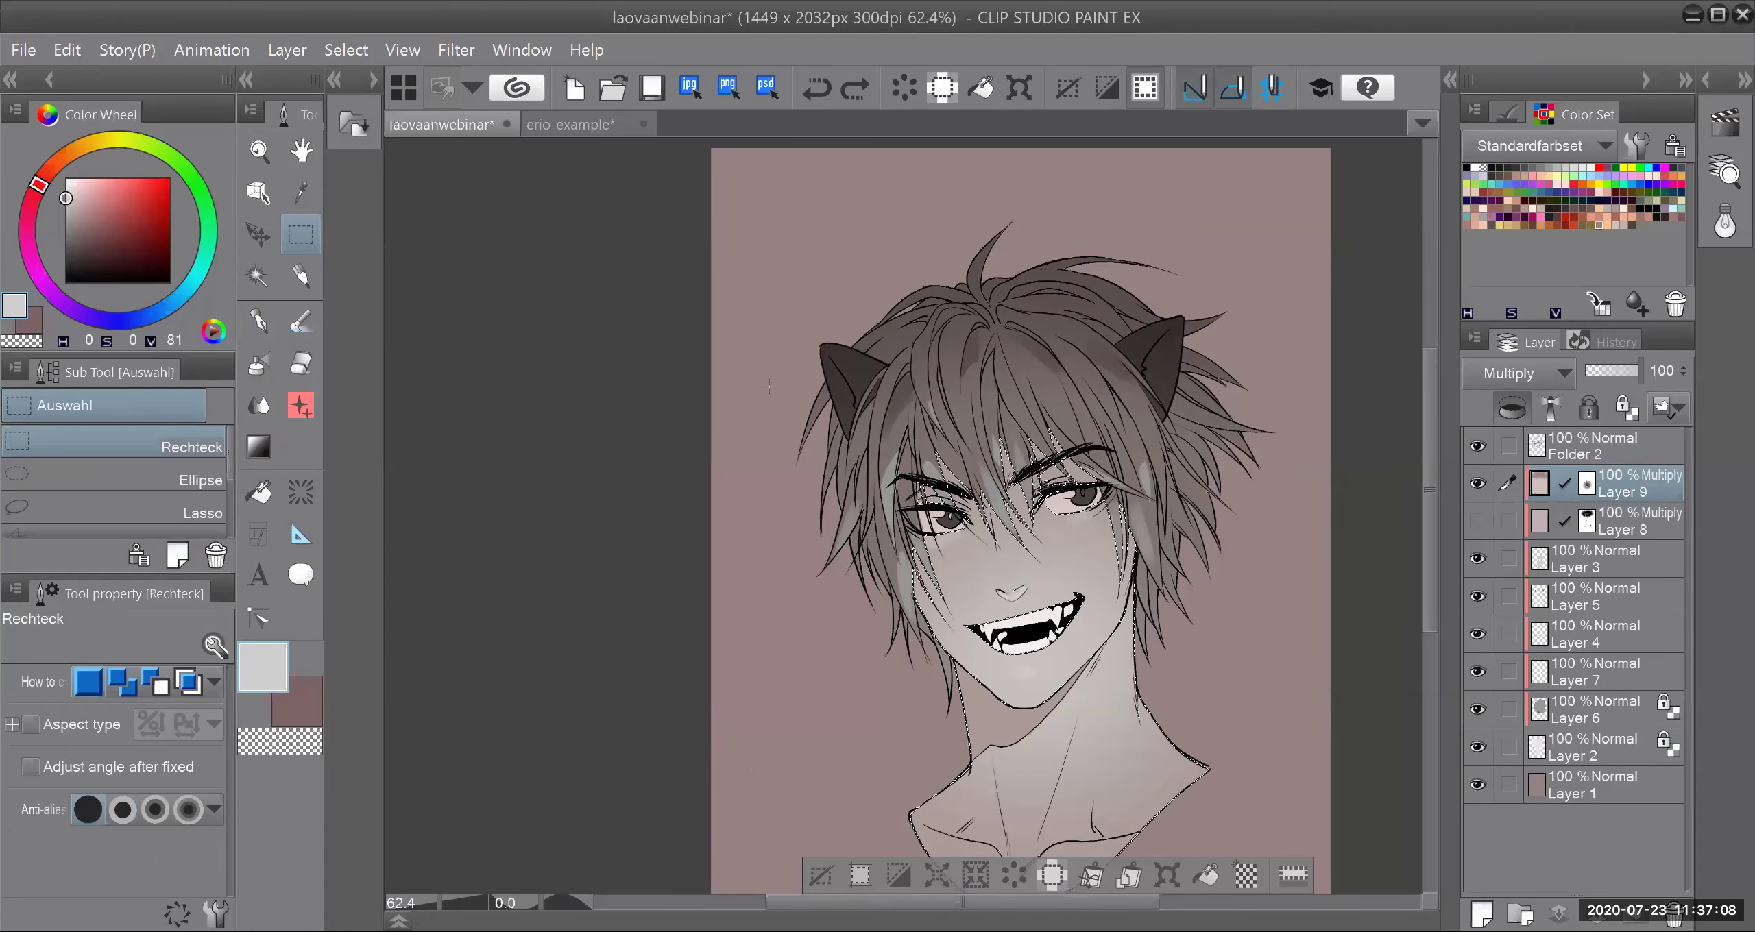
{"action": "key", "text": "ctrl+d"}
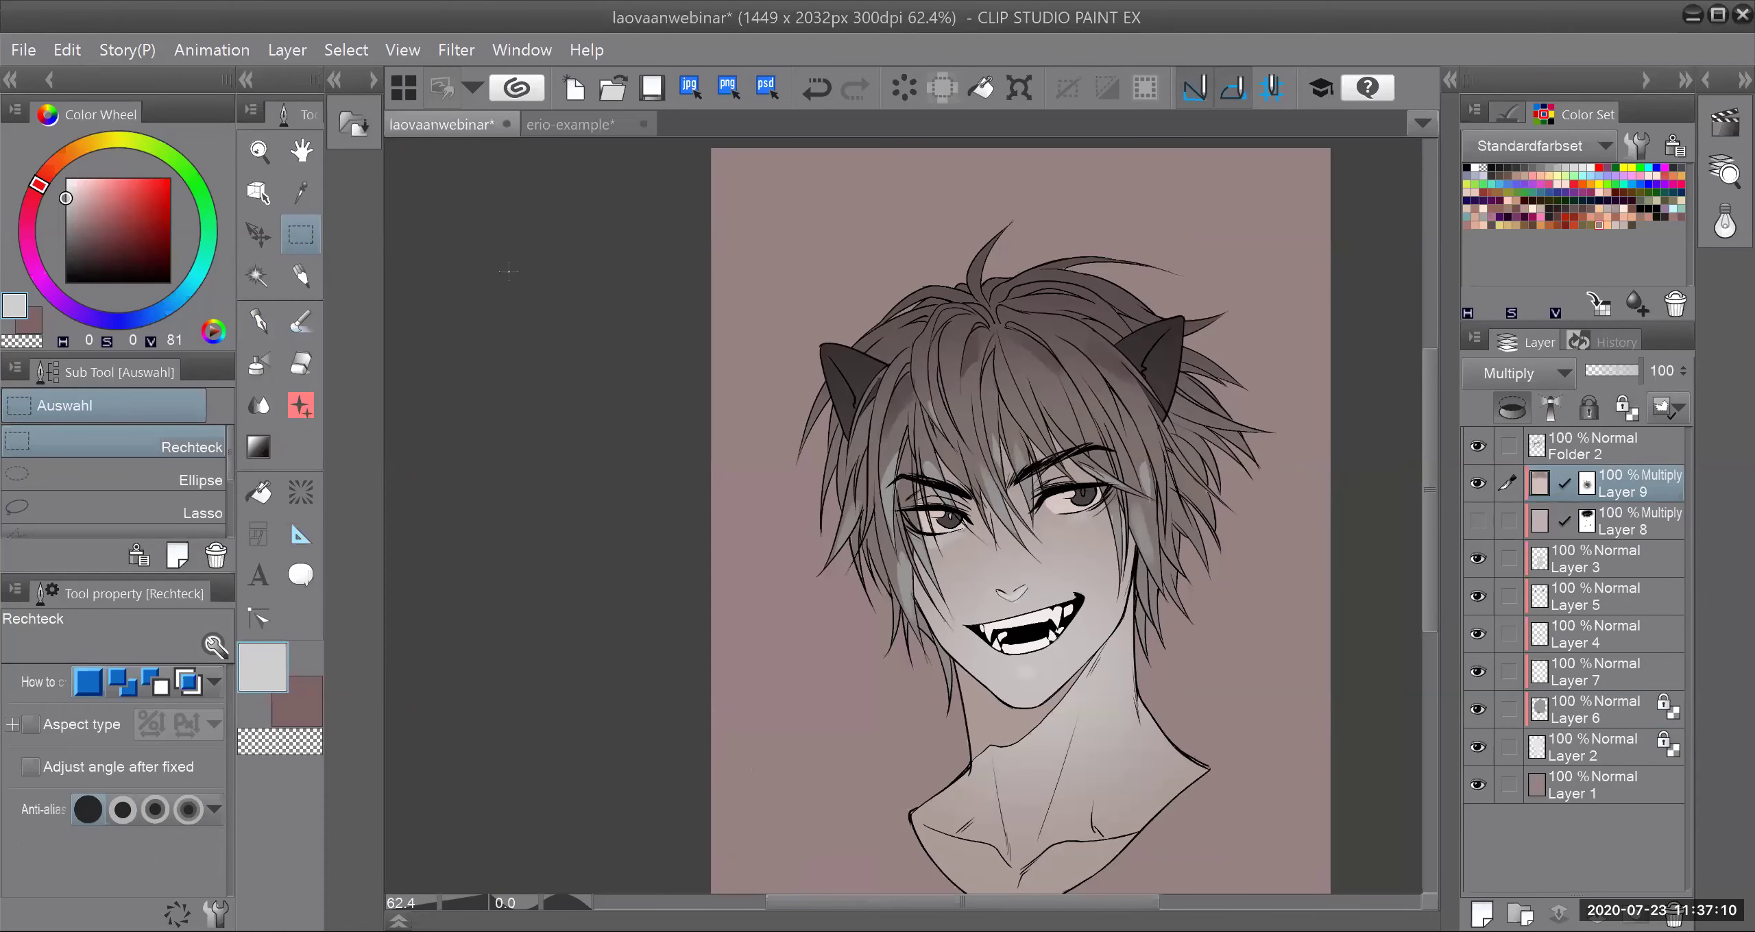
Step: Paint a short peach (H 27, S 44, V 100) stroke above the eyebrow at the image's left on Layer 9 with やわ肌ブラシ
{"action": "scroll", "coordinate": [1078, 506], "scroll_direction": "up", "scroll_amount": 2}
{"action": "left_click", "coordinate": [1609, 225]}
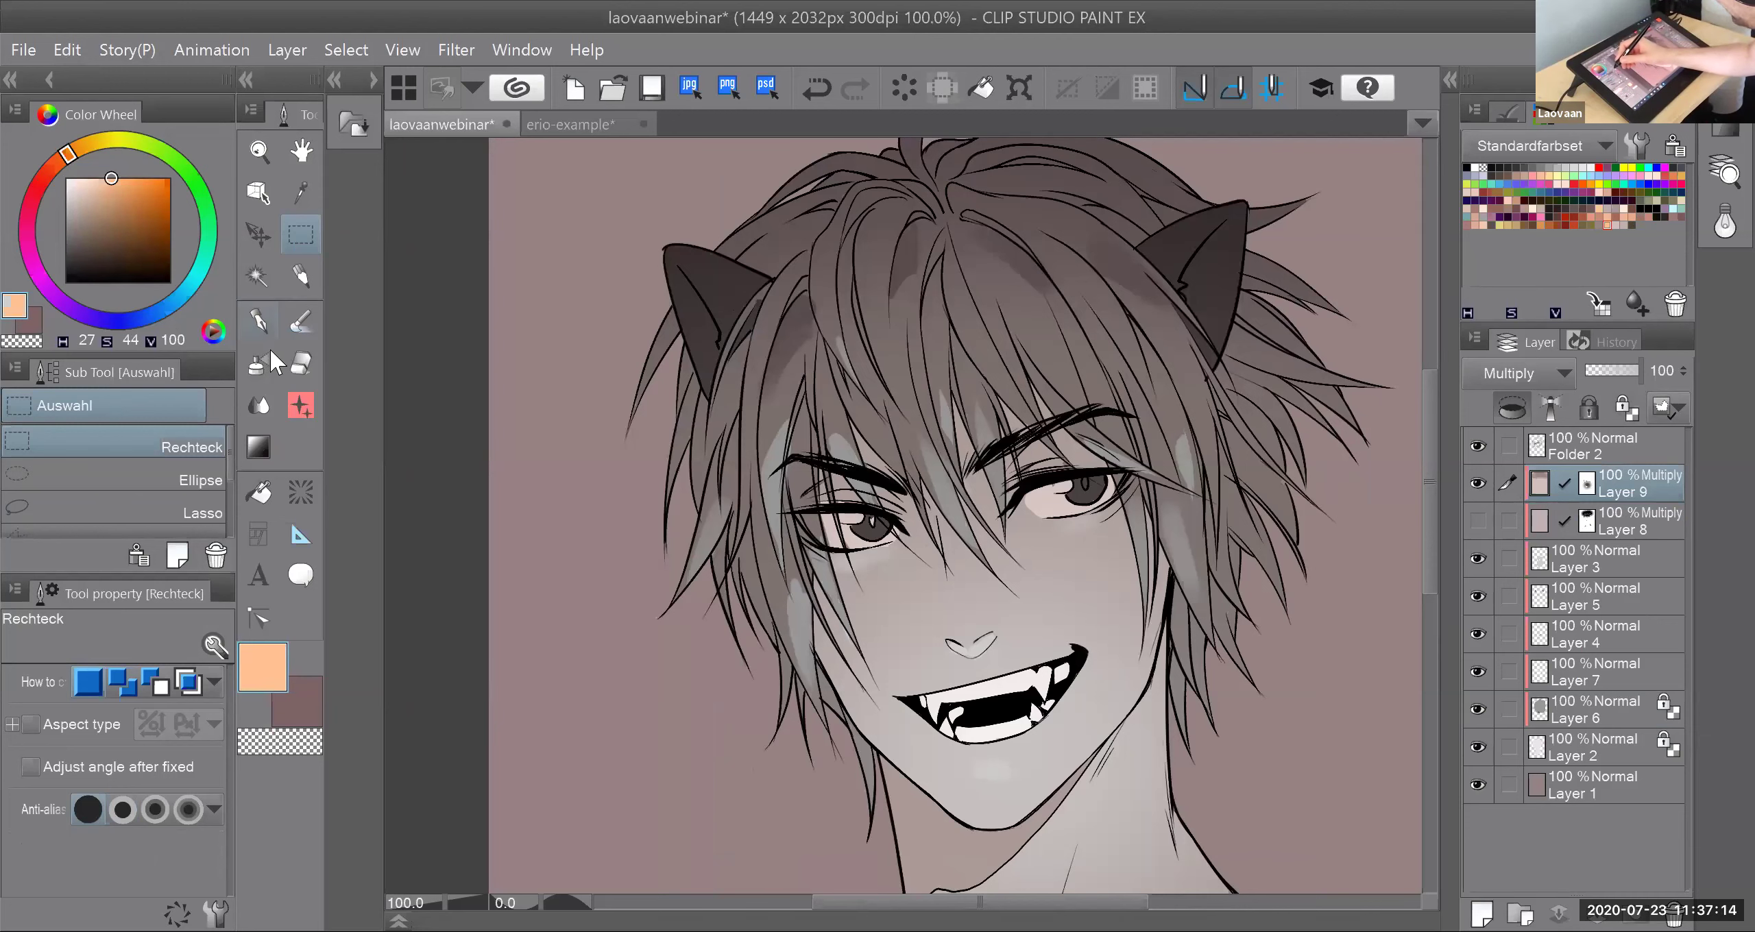
{"action": "left_click", "coordinate": [260, 322]}
{"action": "left_click", "coordinate": [310, 321]}
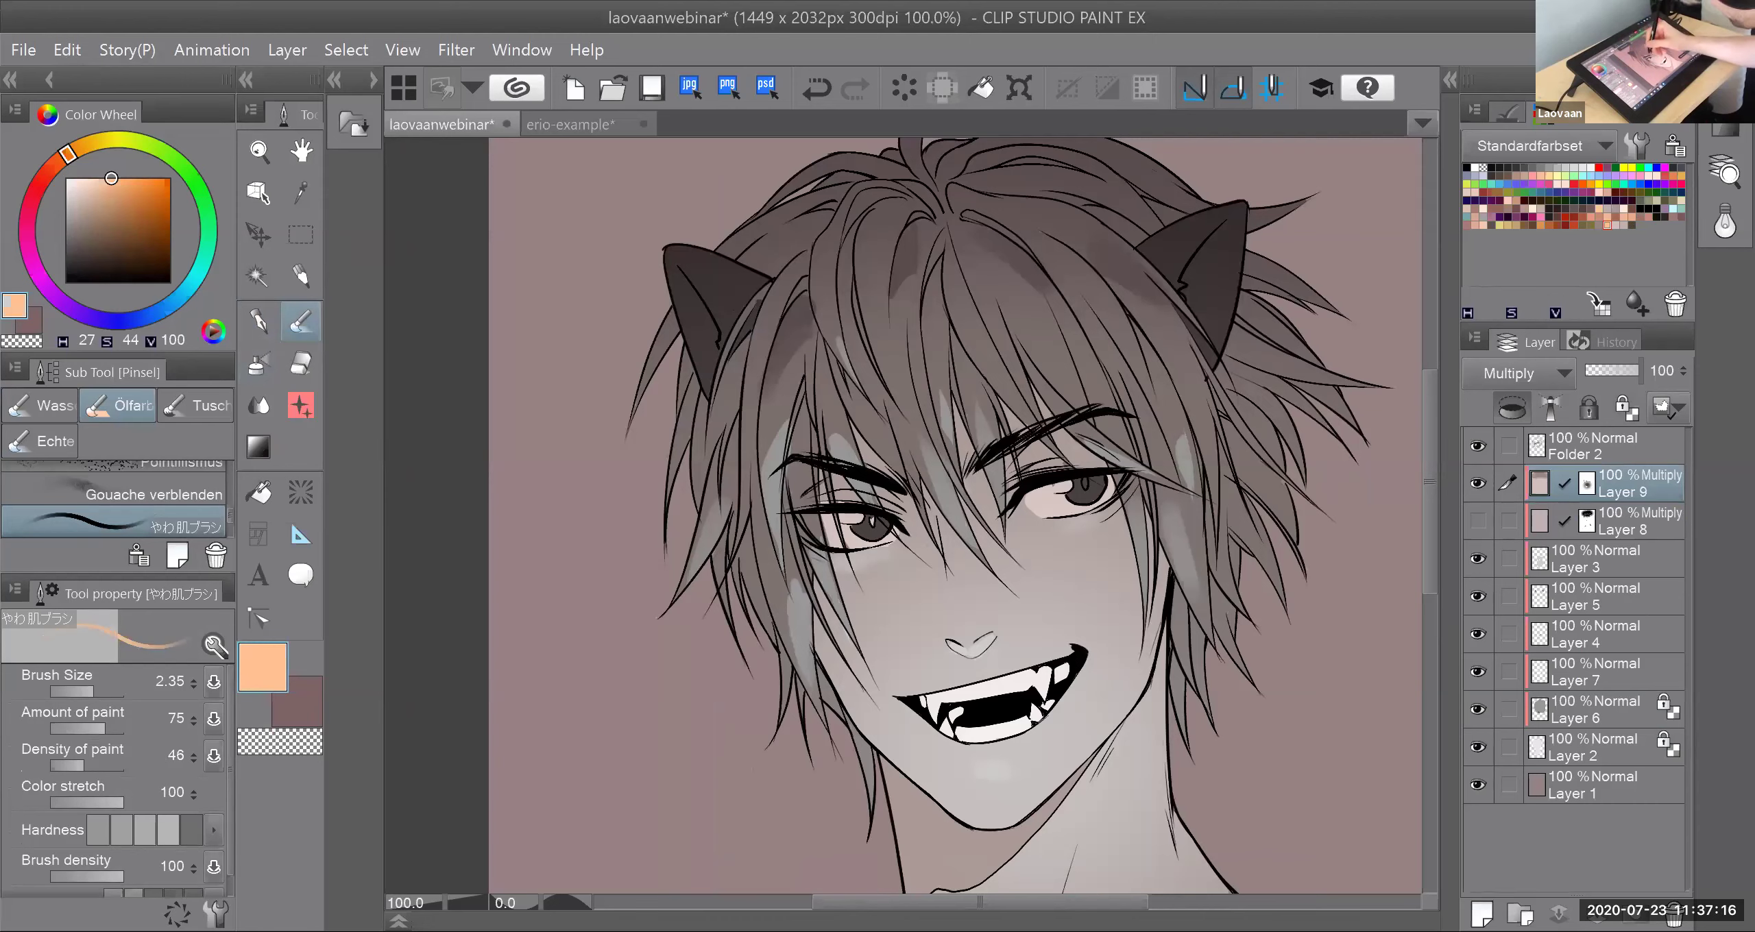
{"action": "left_click_drag", "start_coordinate": [828, 440], "coordinate": [849, 452]}
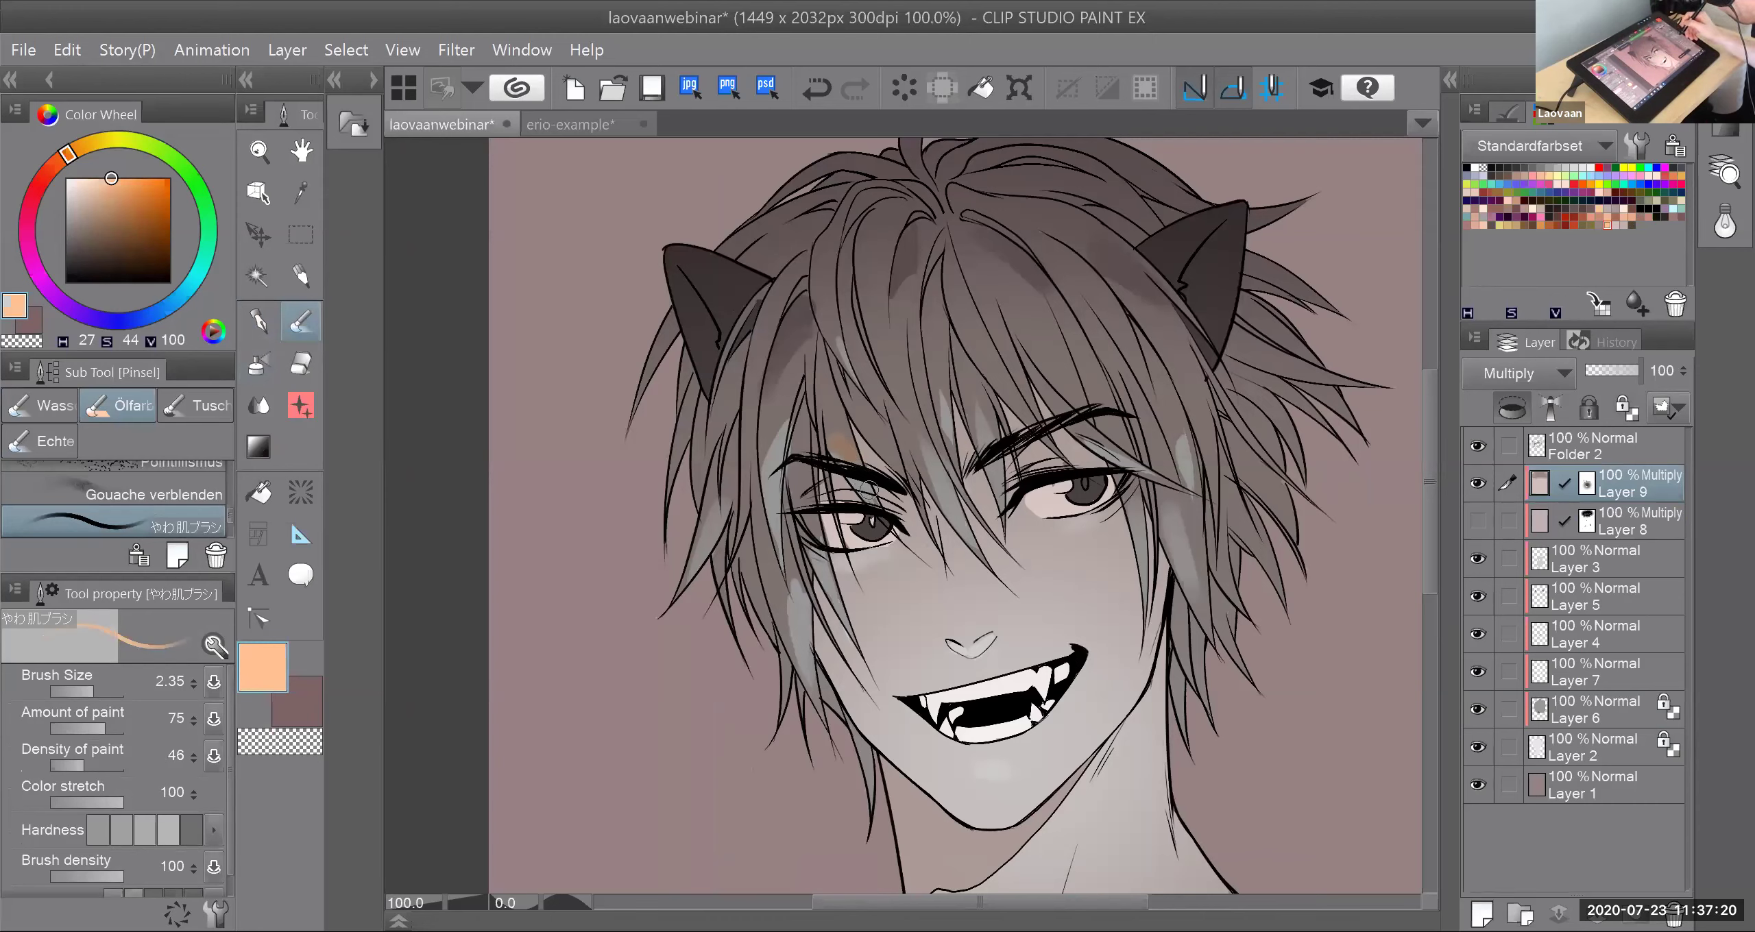
Step: Undo the last two edits, removing the orange paint above the eyebrow, and clear the active selection
{"action": "key", "text": "ctrl+z"}
{"action": "key", "text": "ctrl+z"}
{"action": "right_click", "coordinate": [1567, 485]}
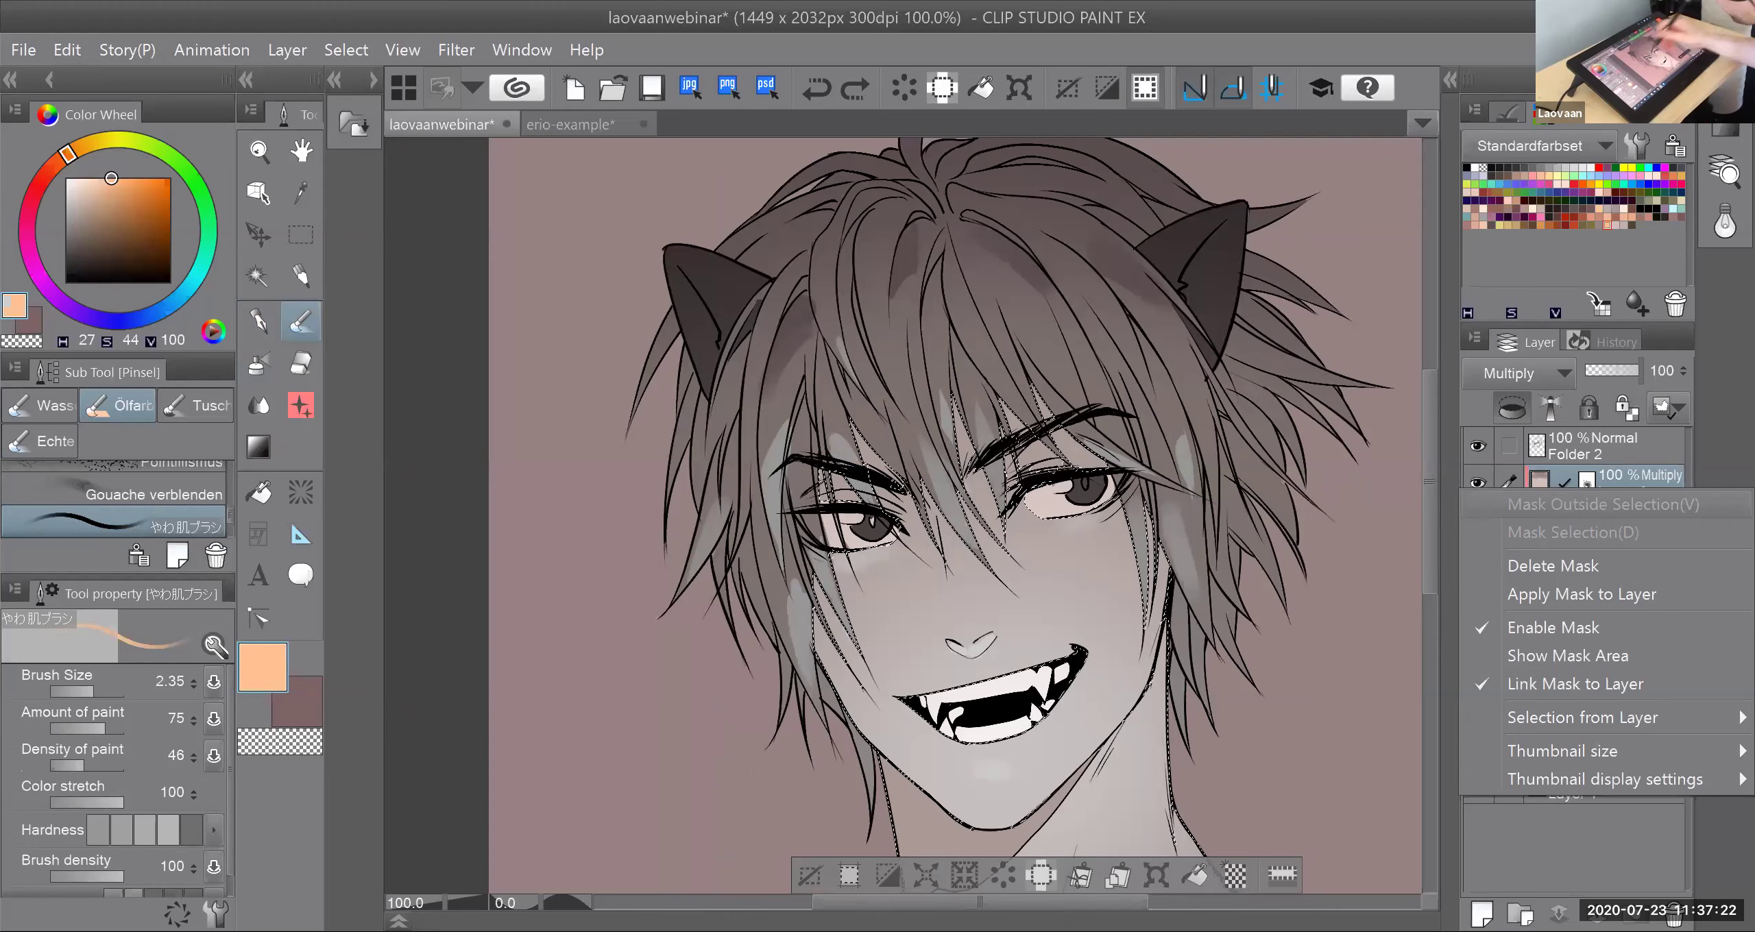
{"action": "left_click", "coordinate": [298, 235]}
{"action": "left_click", "coordinate": [300, 236]}
{"action": "key", "text": "ctrl+d"}
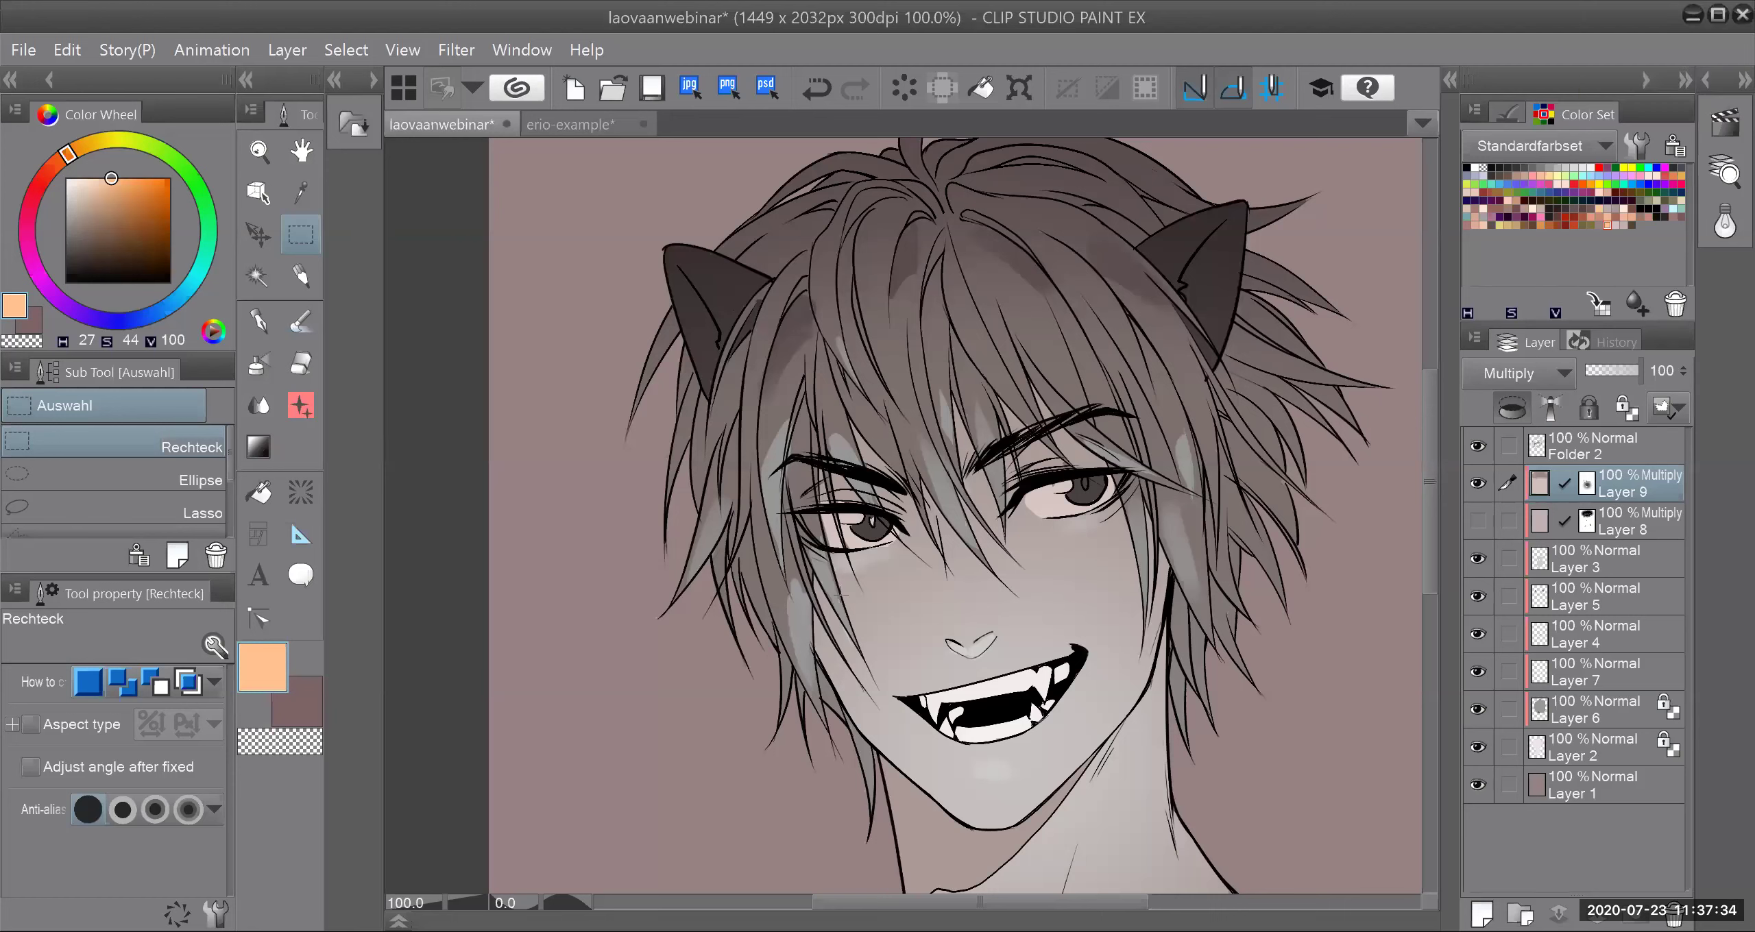
Step: Load a selection from Layer 9's mask, airbrush the light hair strands with Sanft in pale pink (H 348, S 8, V 75), and deselect
{"action": "right_click", "coordinate": [1588, 486]}
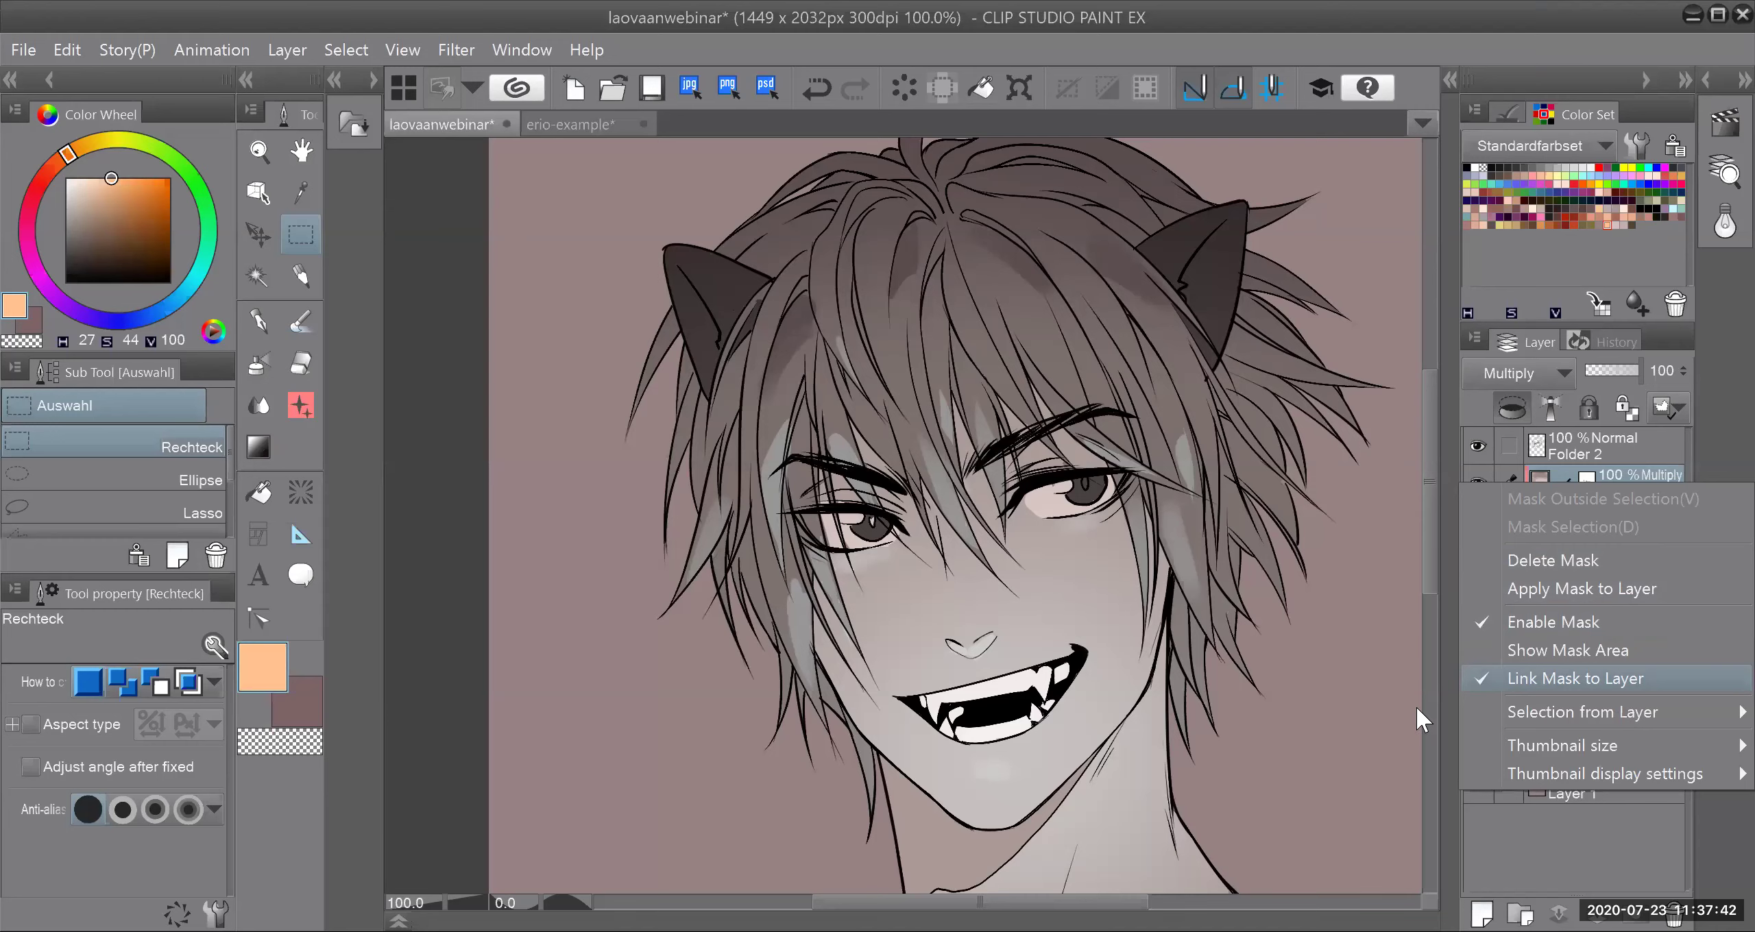
{"action": "left_click", "coordinate": [1475, 676]}
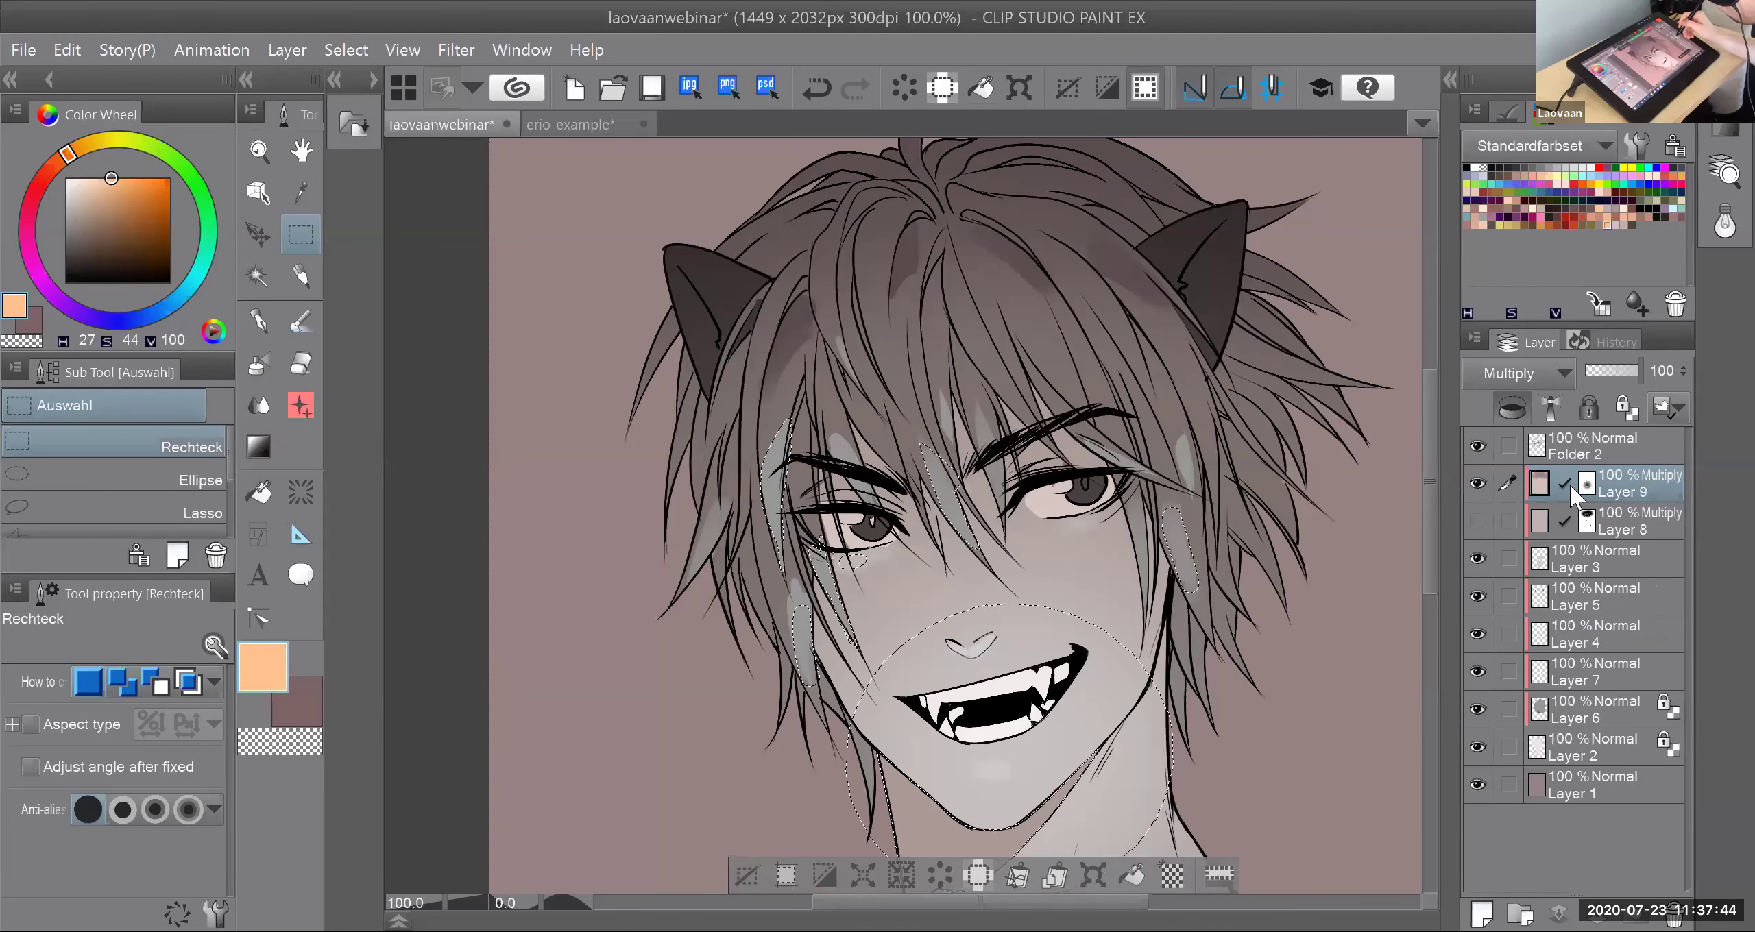
{"action": "left_click", "coordinate": [257, 364]}
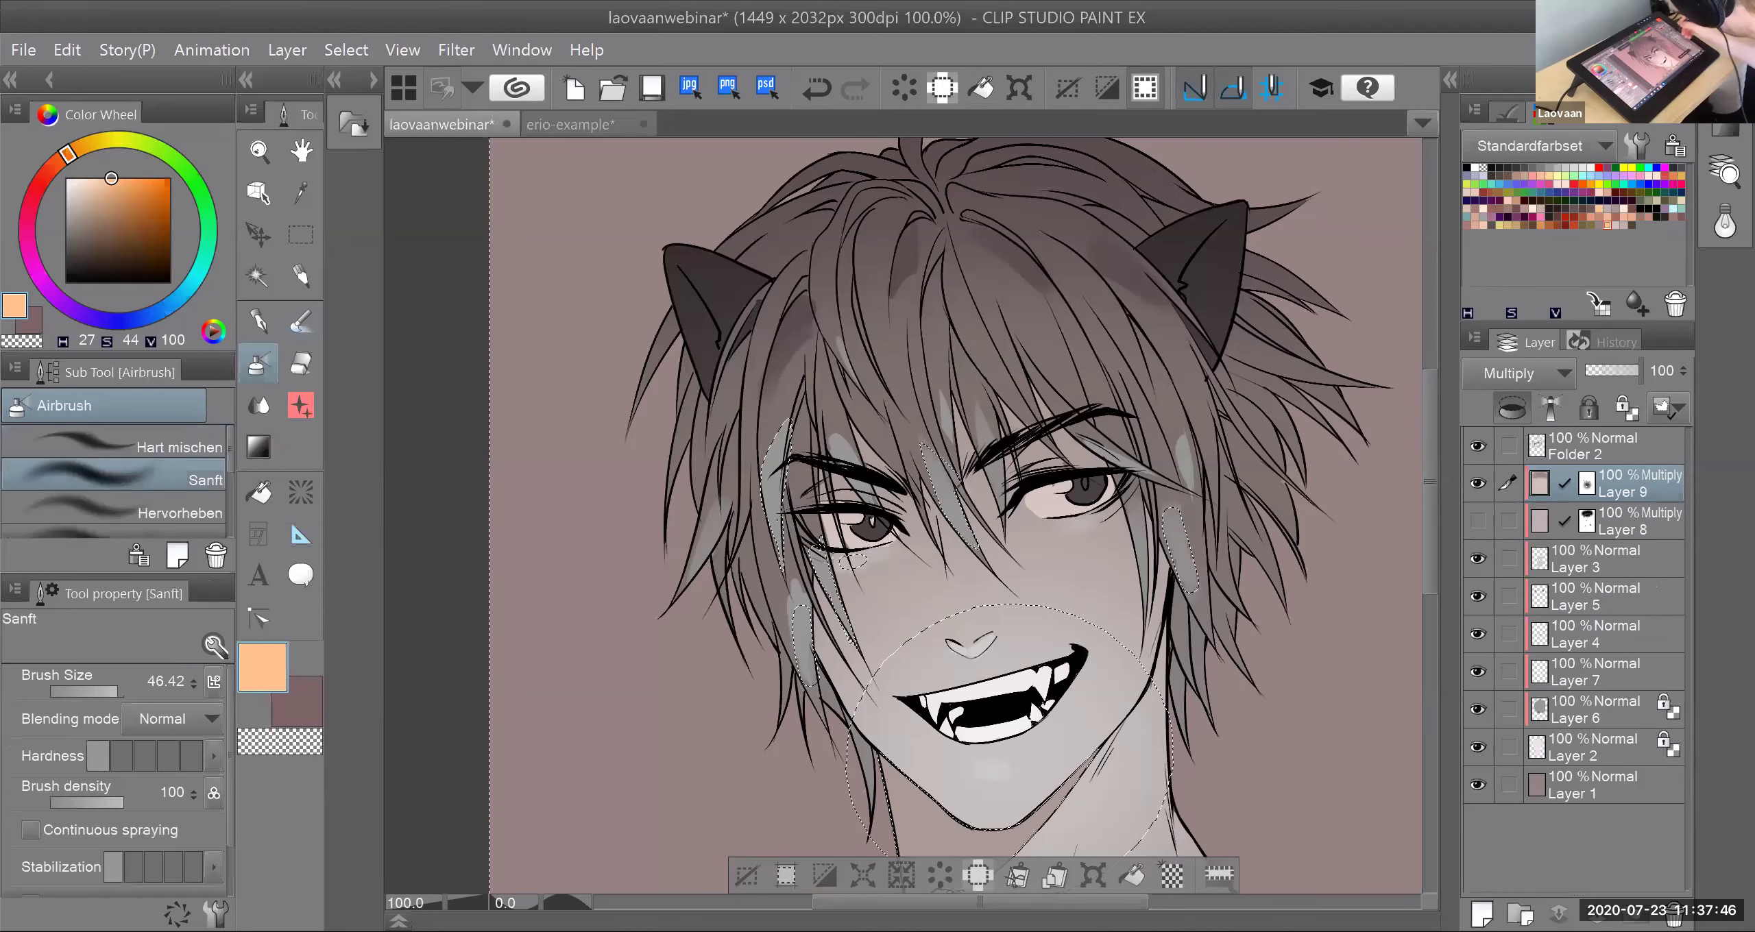
{"action": "left_click", "coordinate": [1613, 226]}
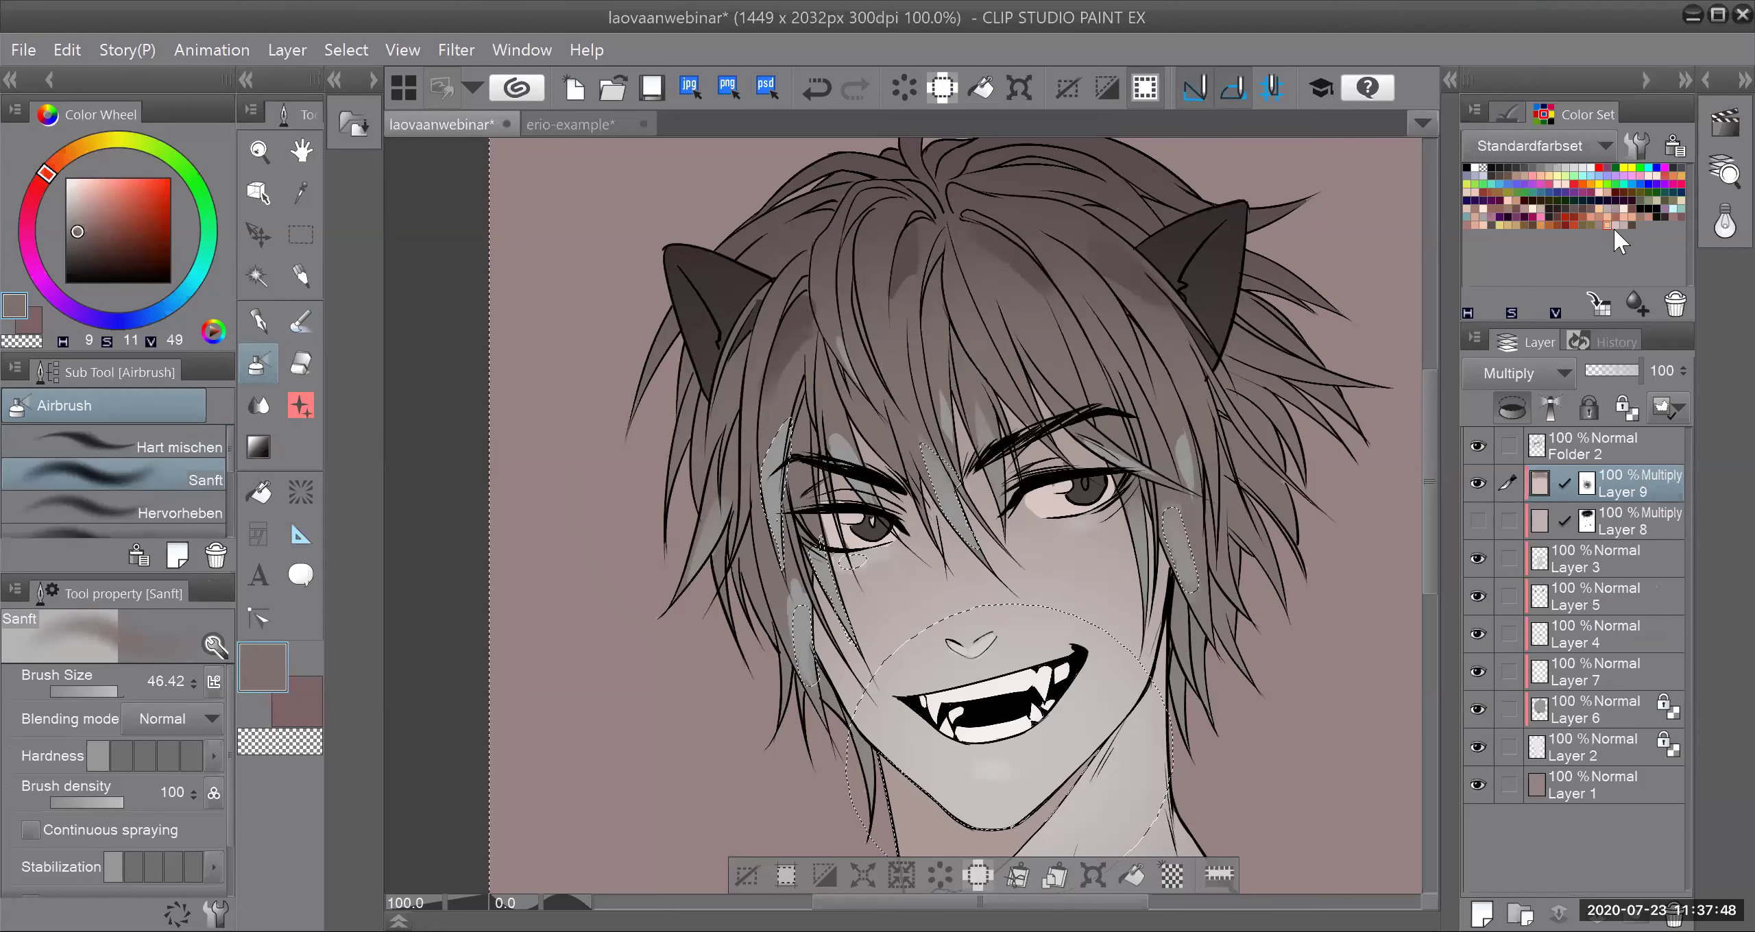
{"action": "left_click", "coordinate": [1624, 225]}
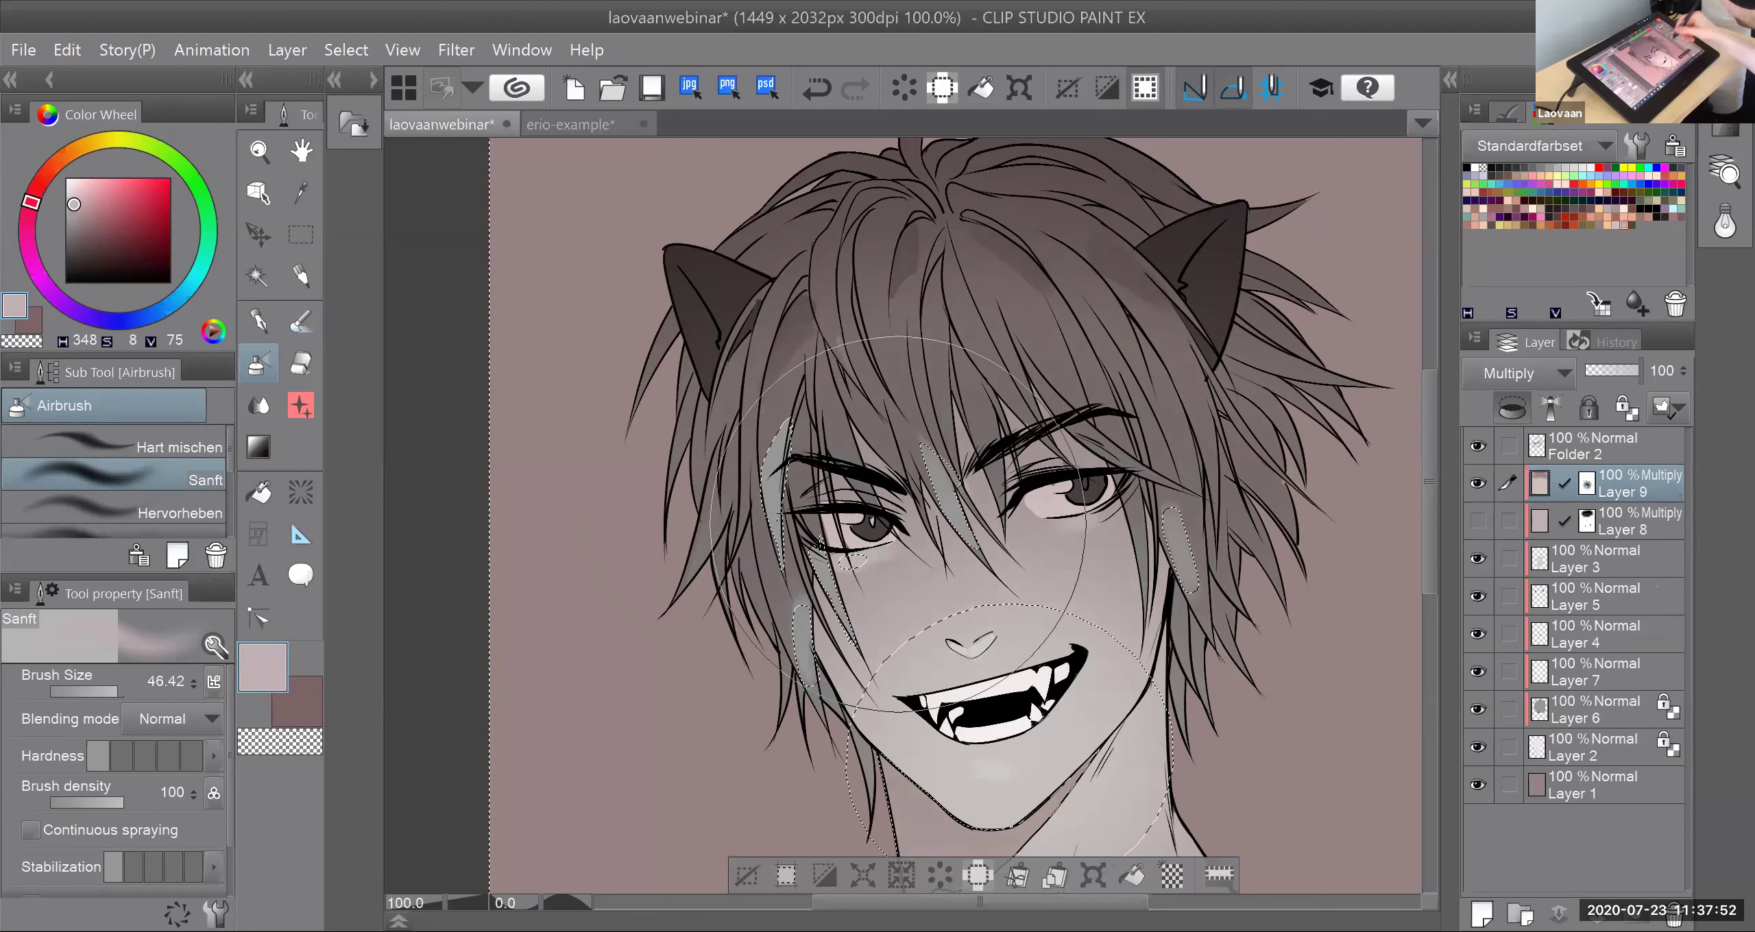
{"action": "left_click", "coordinate": [300, 234]}
{"action": "left_click", "coordinate": [434, 325]}
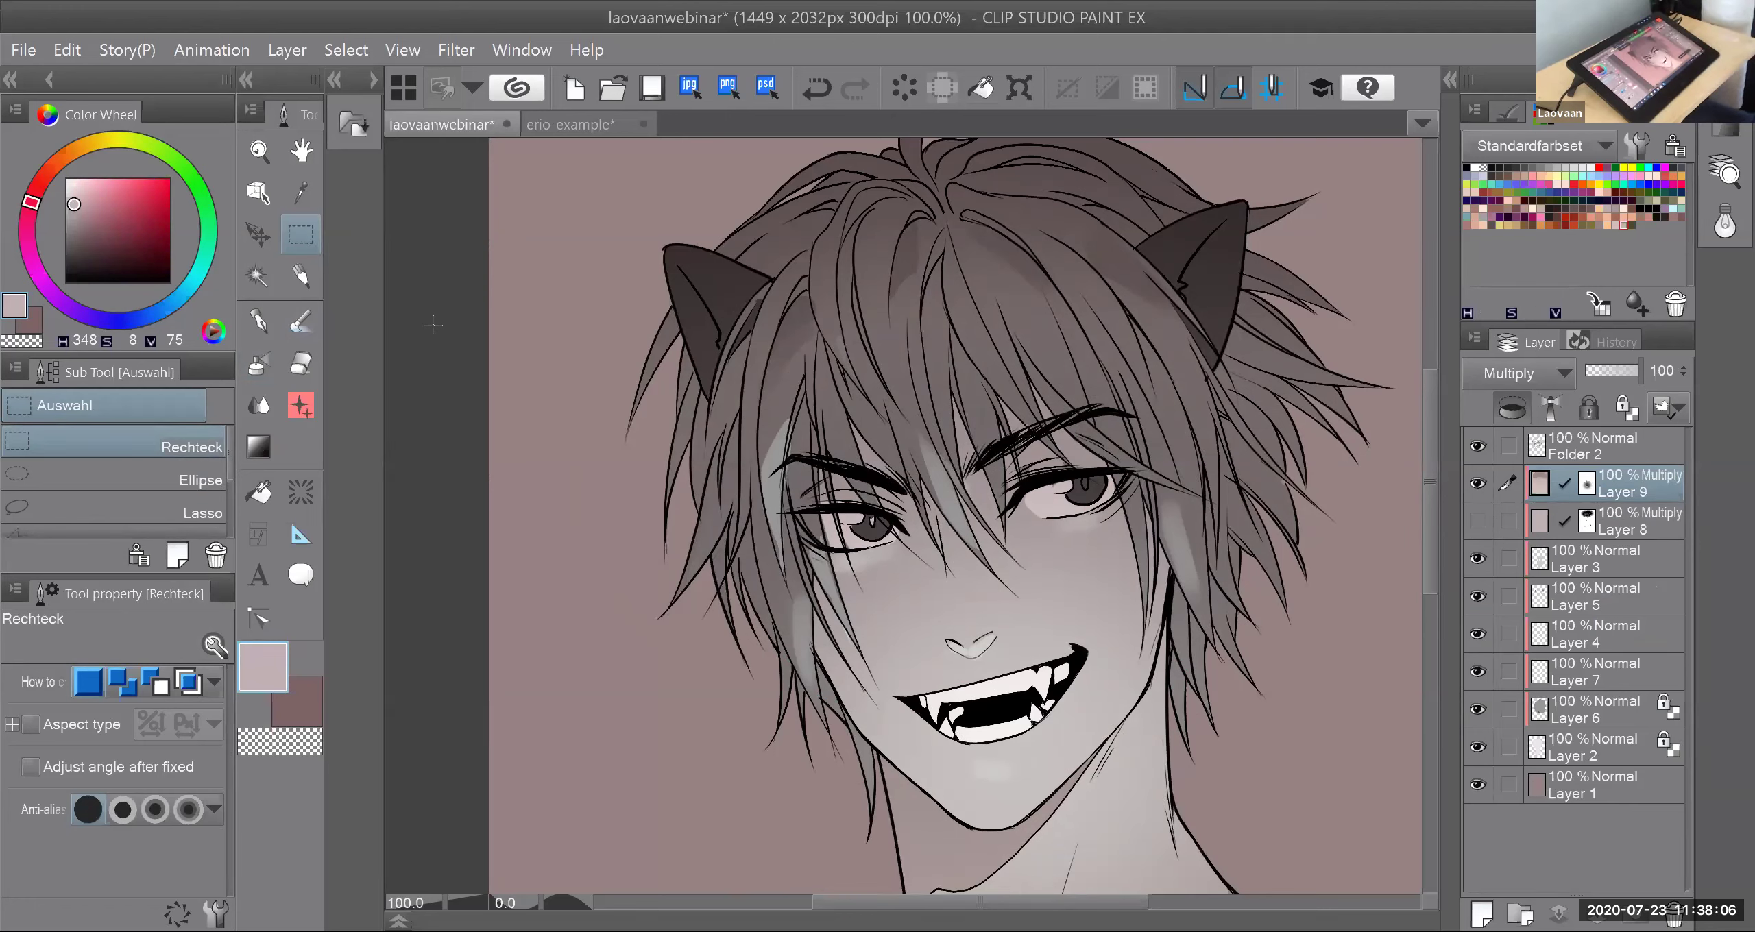
{"action": "left_click_drag", "start_coordinate": [960, 521], "coordinate": [851, 492]}
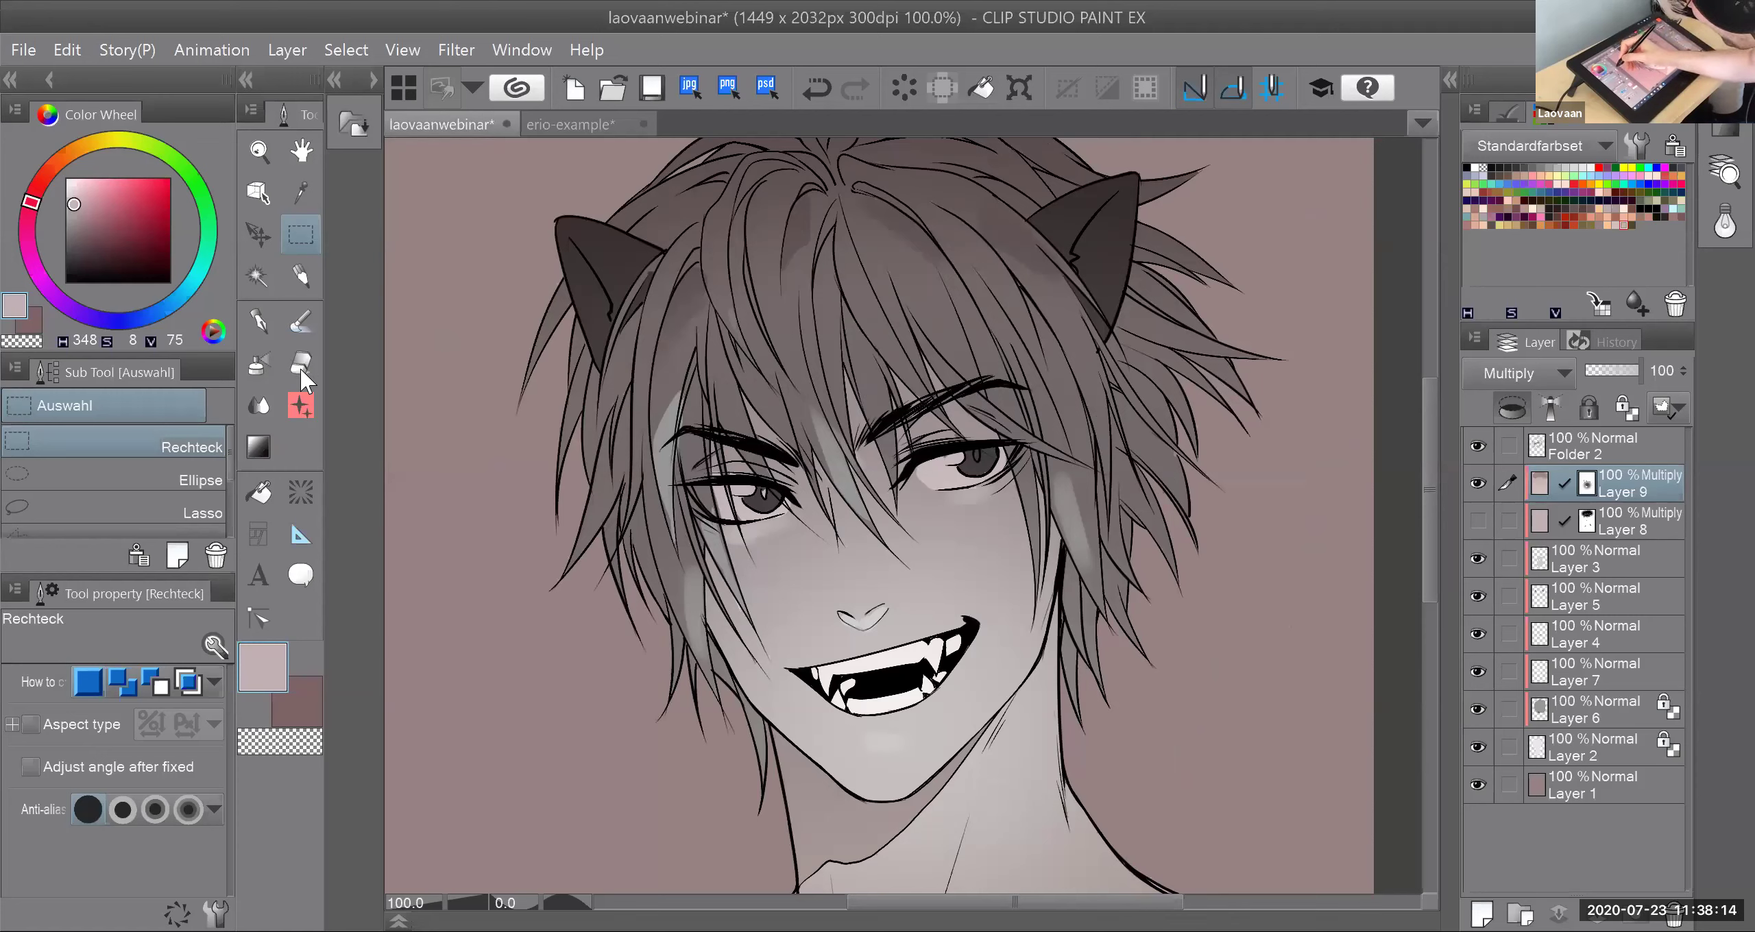
{"action": "key", "text": "b"}
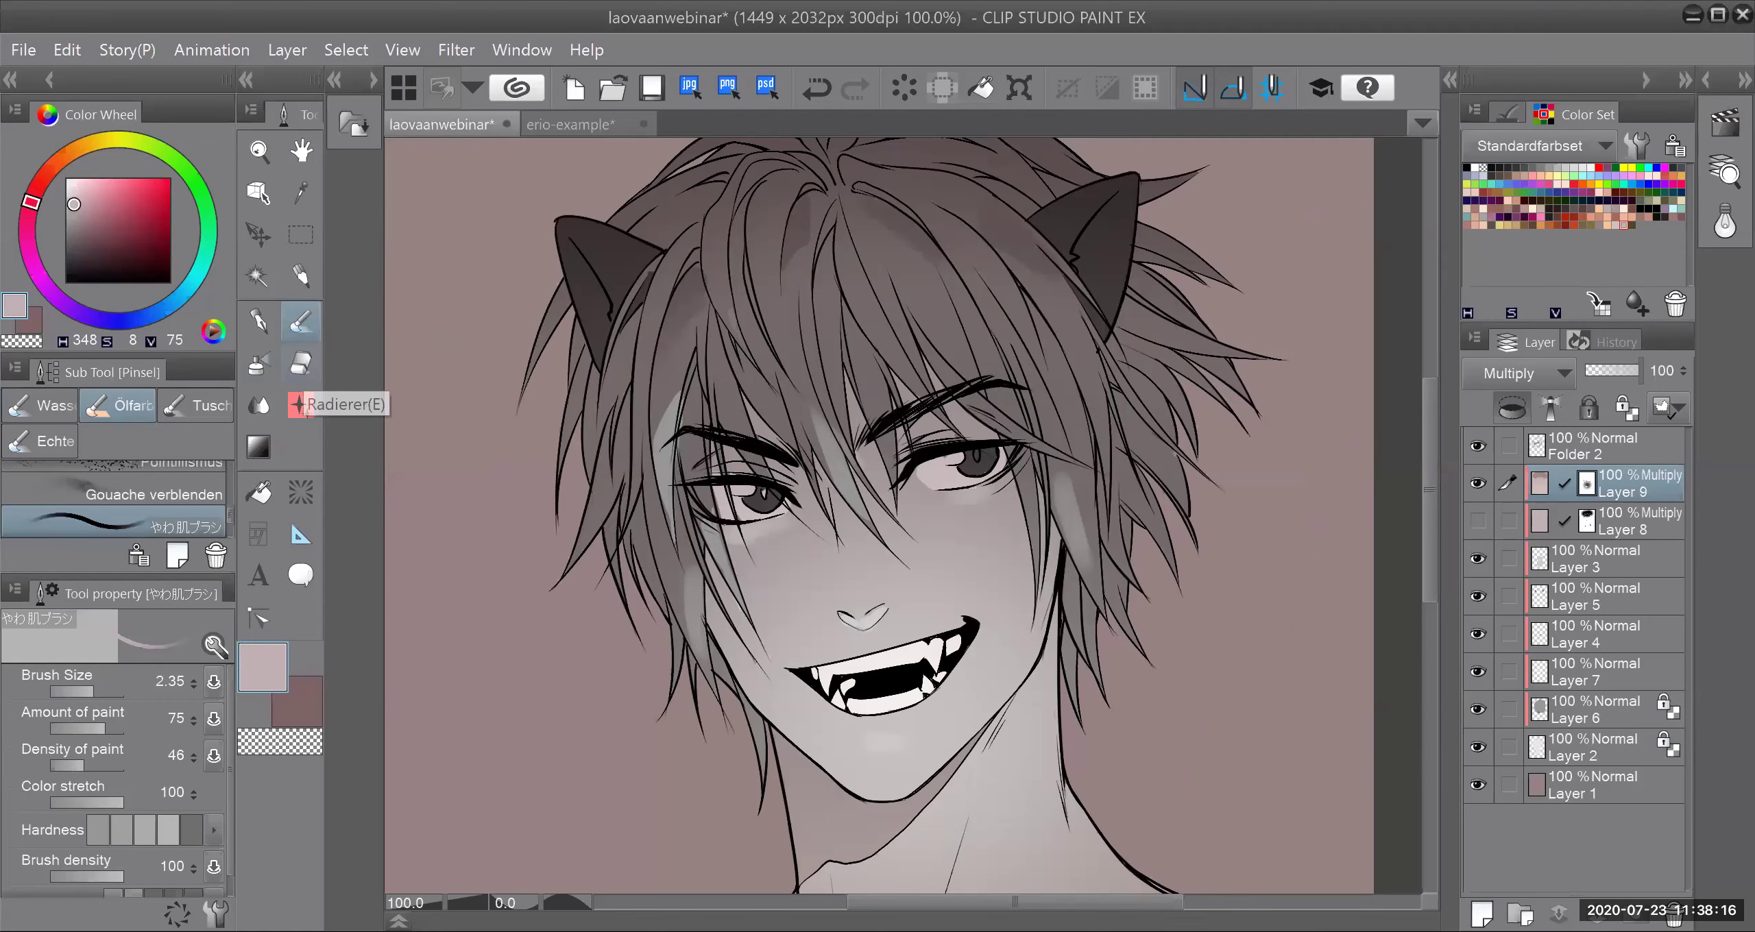
{"action": "left_click", "coordinate": [300, 363]}
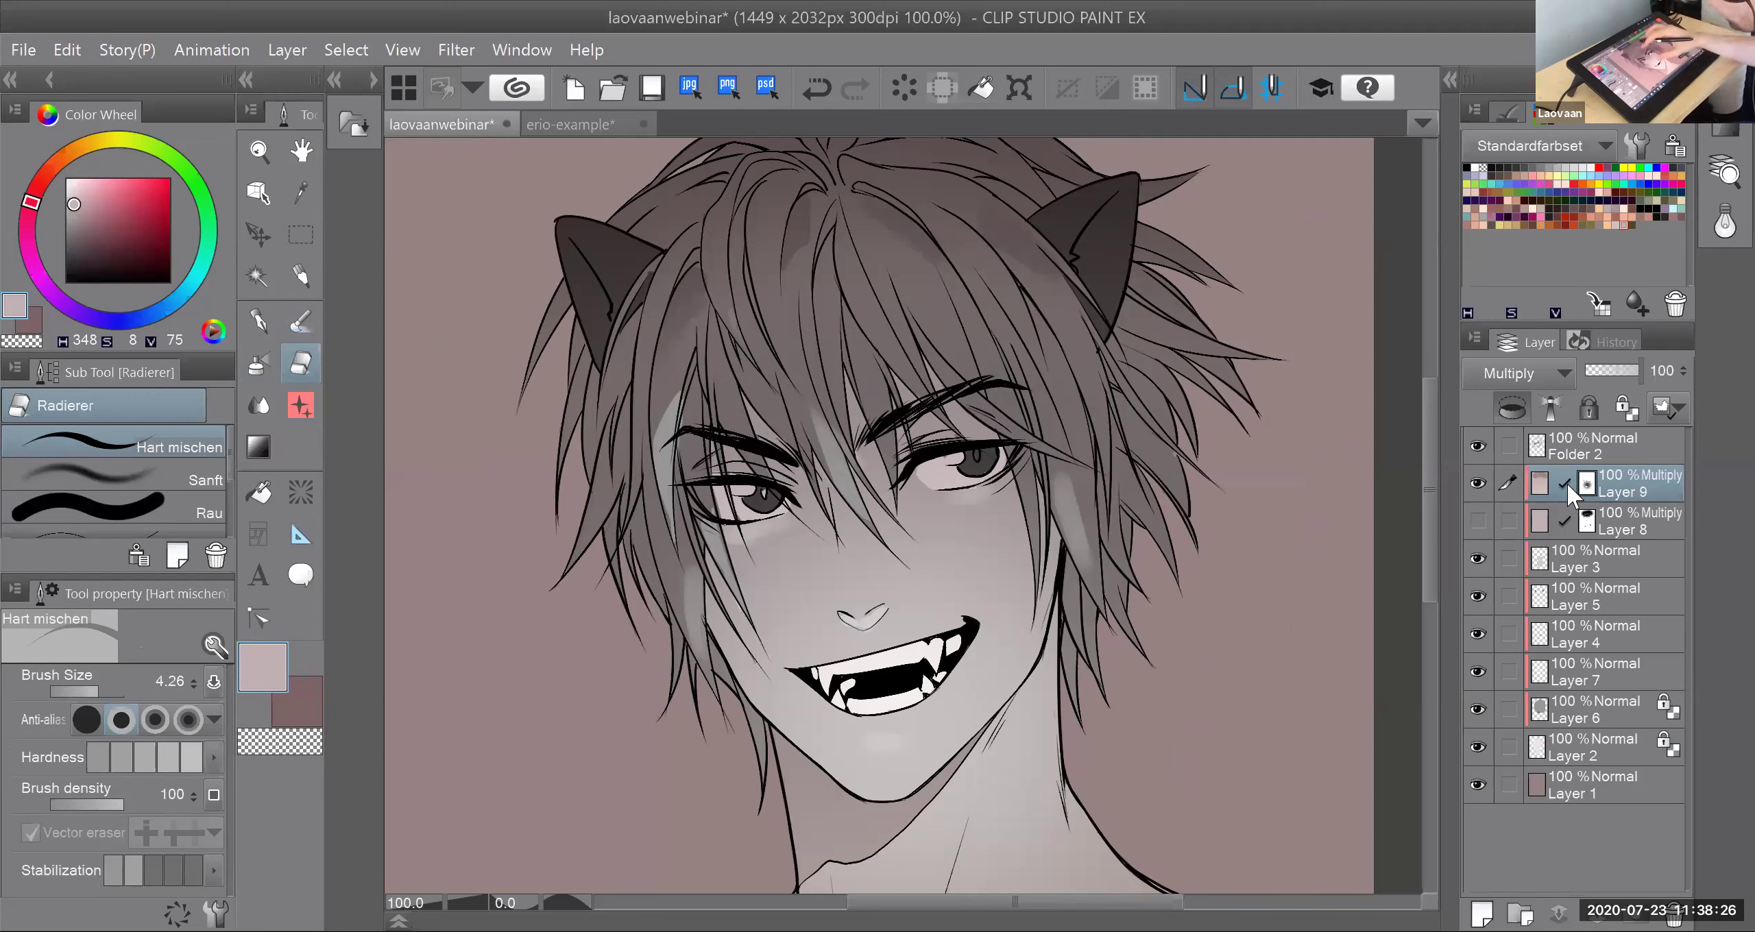
{"action": "left_click_drag", "start_coordinate": [754, 403], "coordinate": [784, 432]}
{"action": "key", "text": "ctrl+z"}
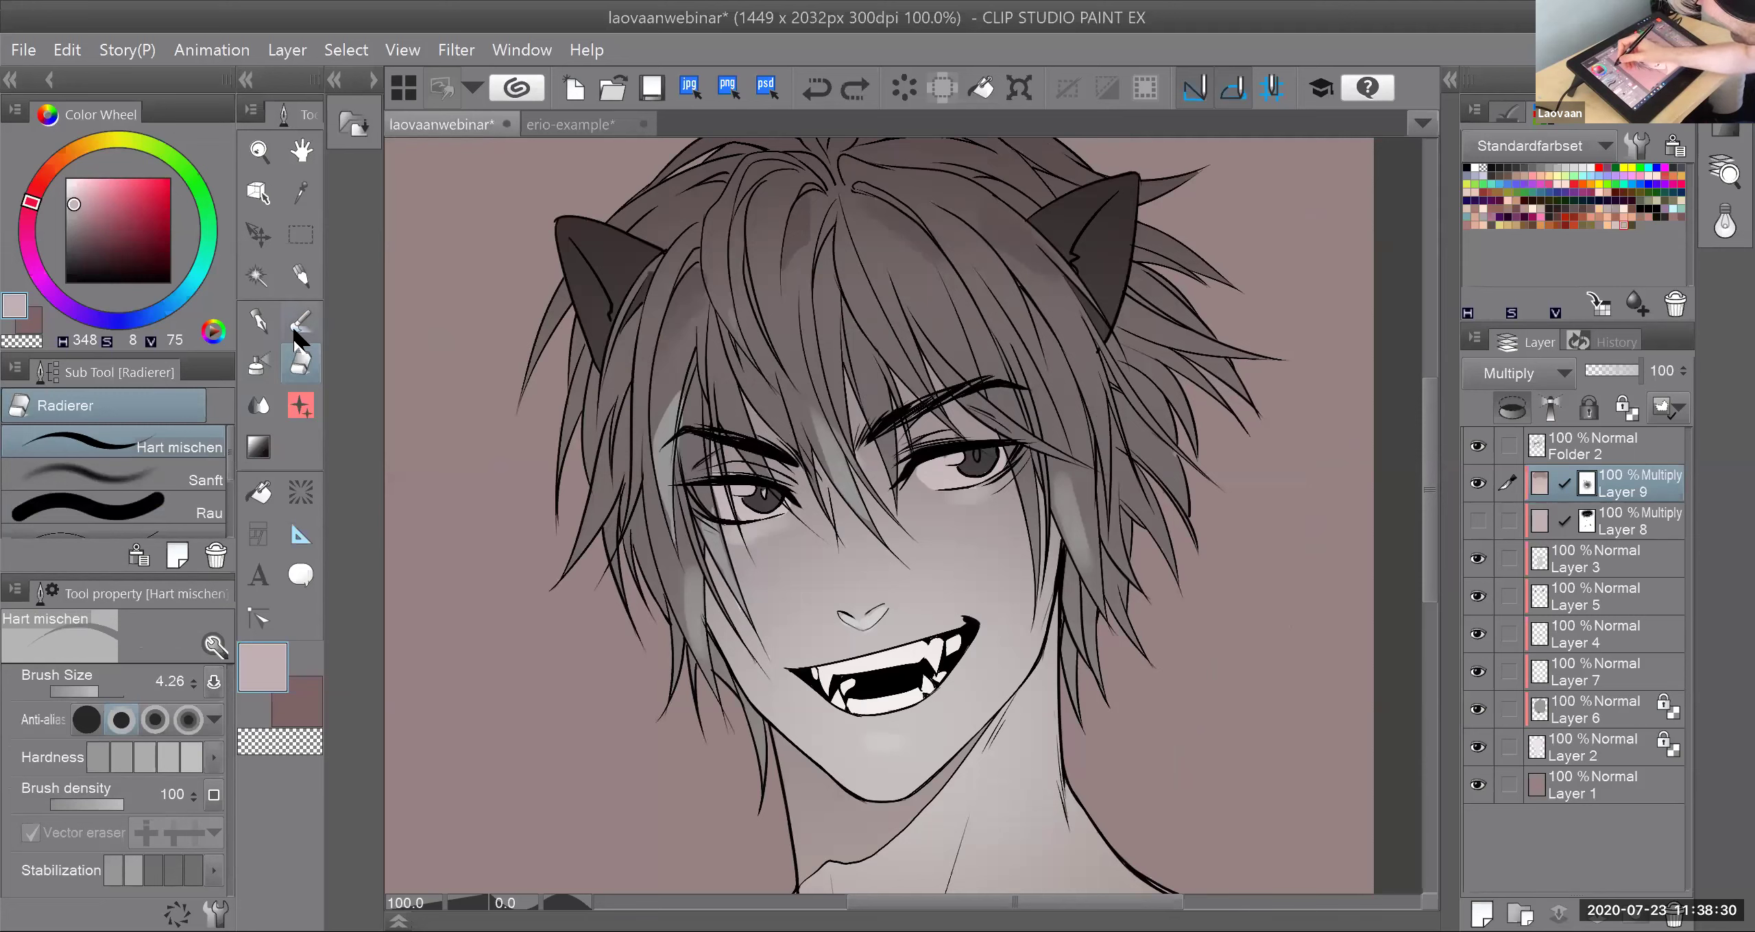
Step: Refine Layer 9's mask with the Inker - G Nib pen, using transparent and pink color to bring out lighter hair strands around the eyes
{"action": "key", "text": "p"}
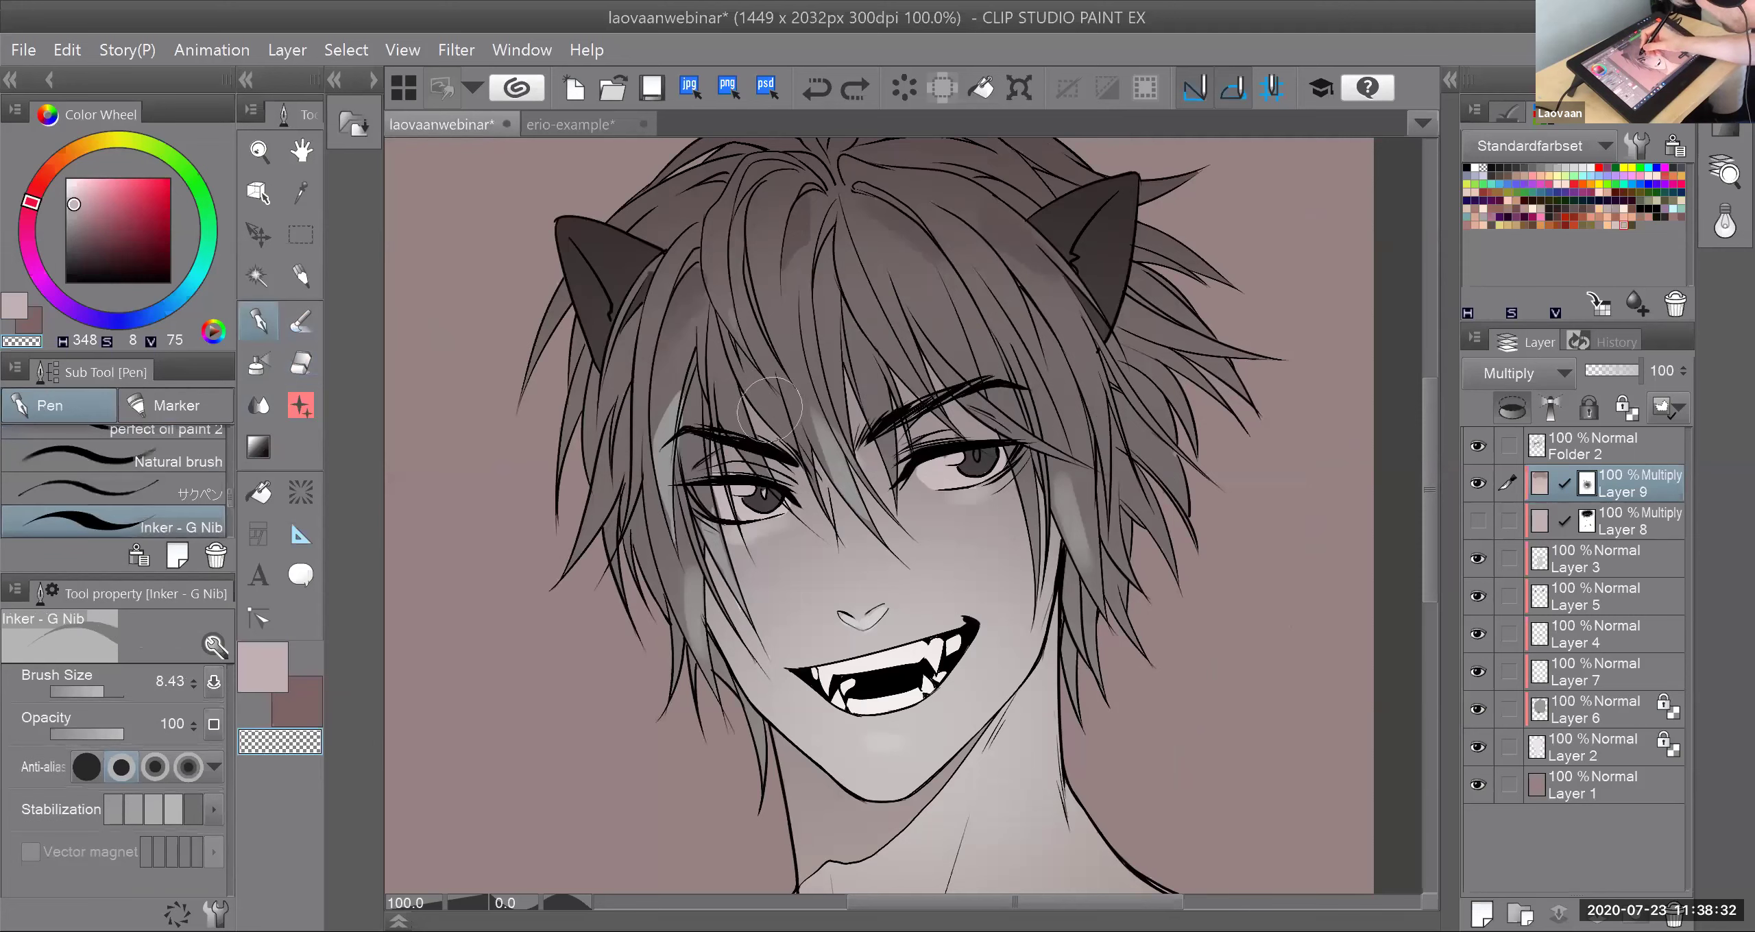
{"action": "left_click_drag", "start_coordinate": [770, 409], "coordinate": [774, 429]}
{"action": "key", "text": "ctrl+z"}
{"action": "key", "text": "ctrl+z"}
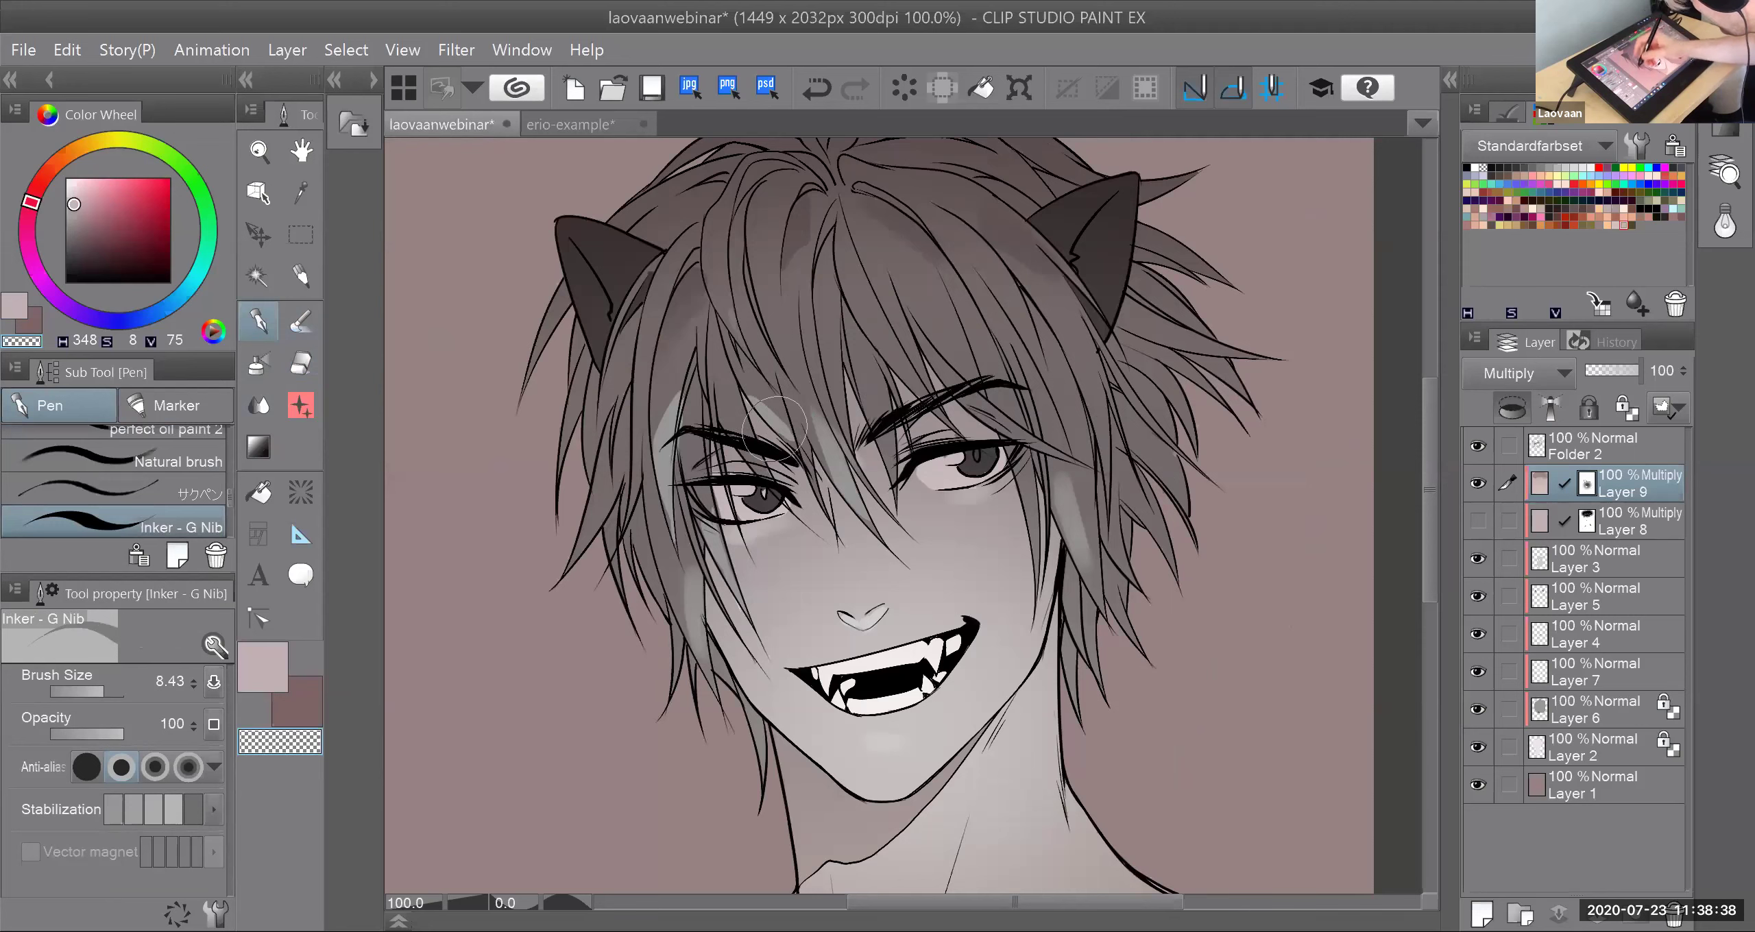
{"action": "key", "text": "ctrl+z"}
{"action": "left_click", "coordinate": [271, 669]}
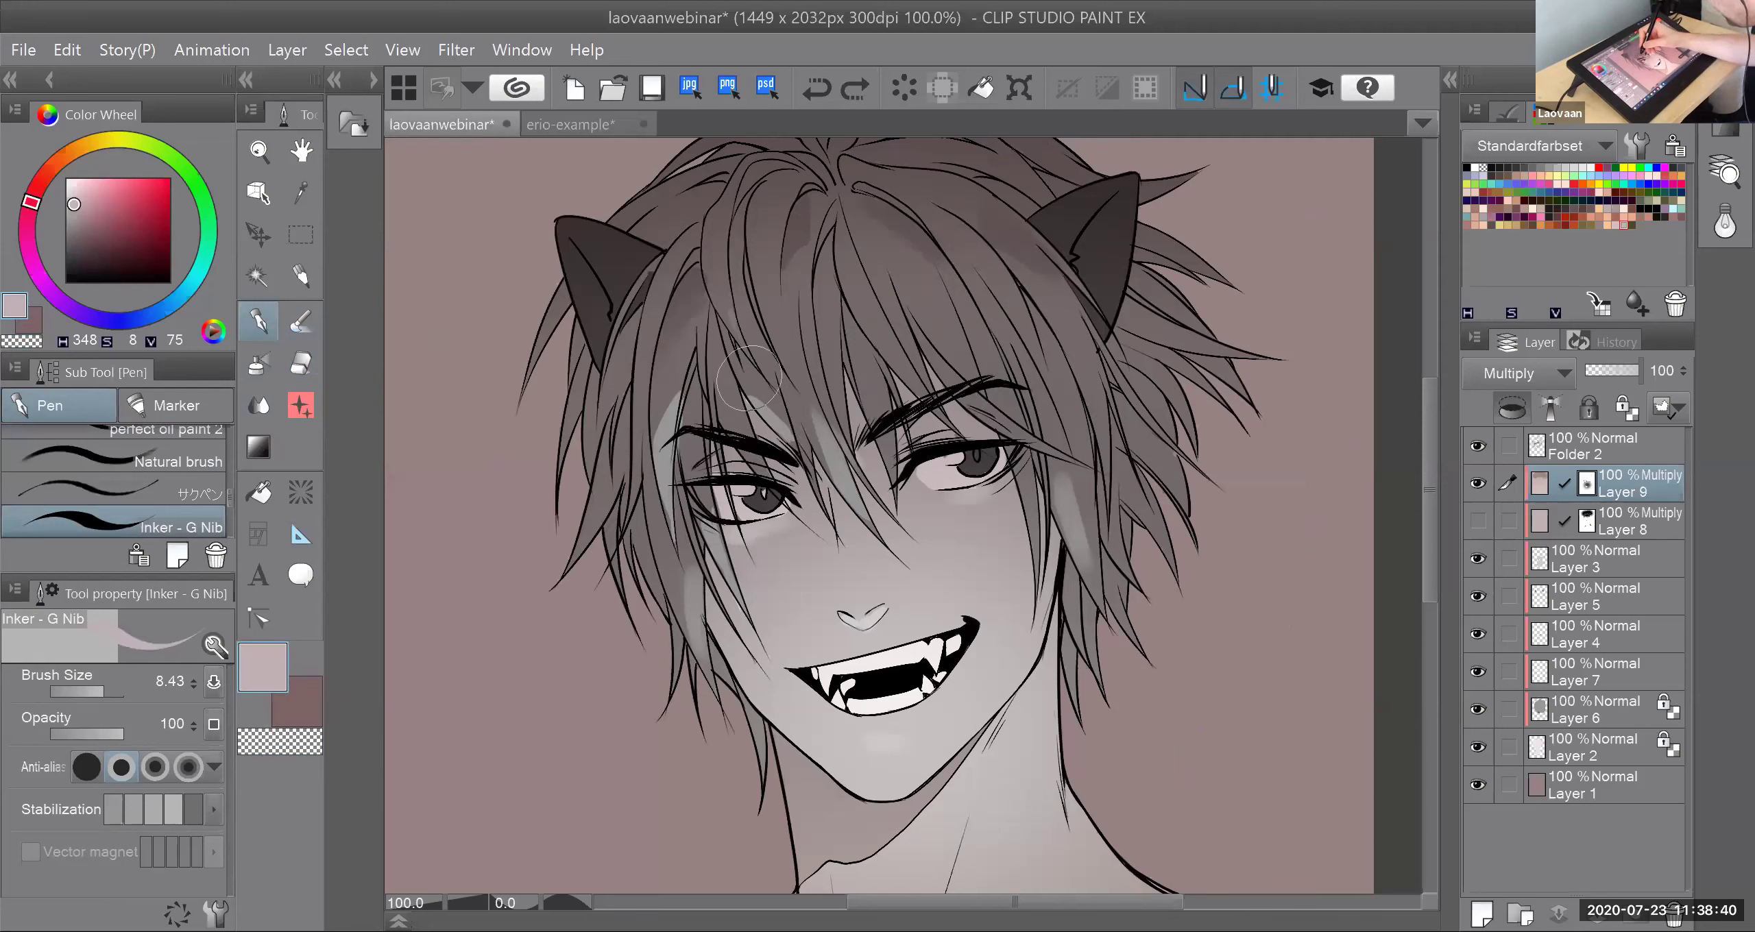
{"action": "left_click_drag", "start_coordinate": [778, 394], "coordinate": [802, 429]}
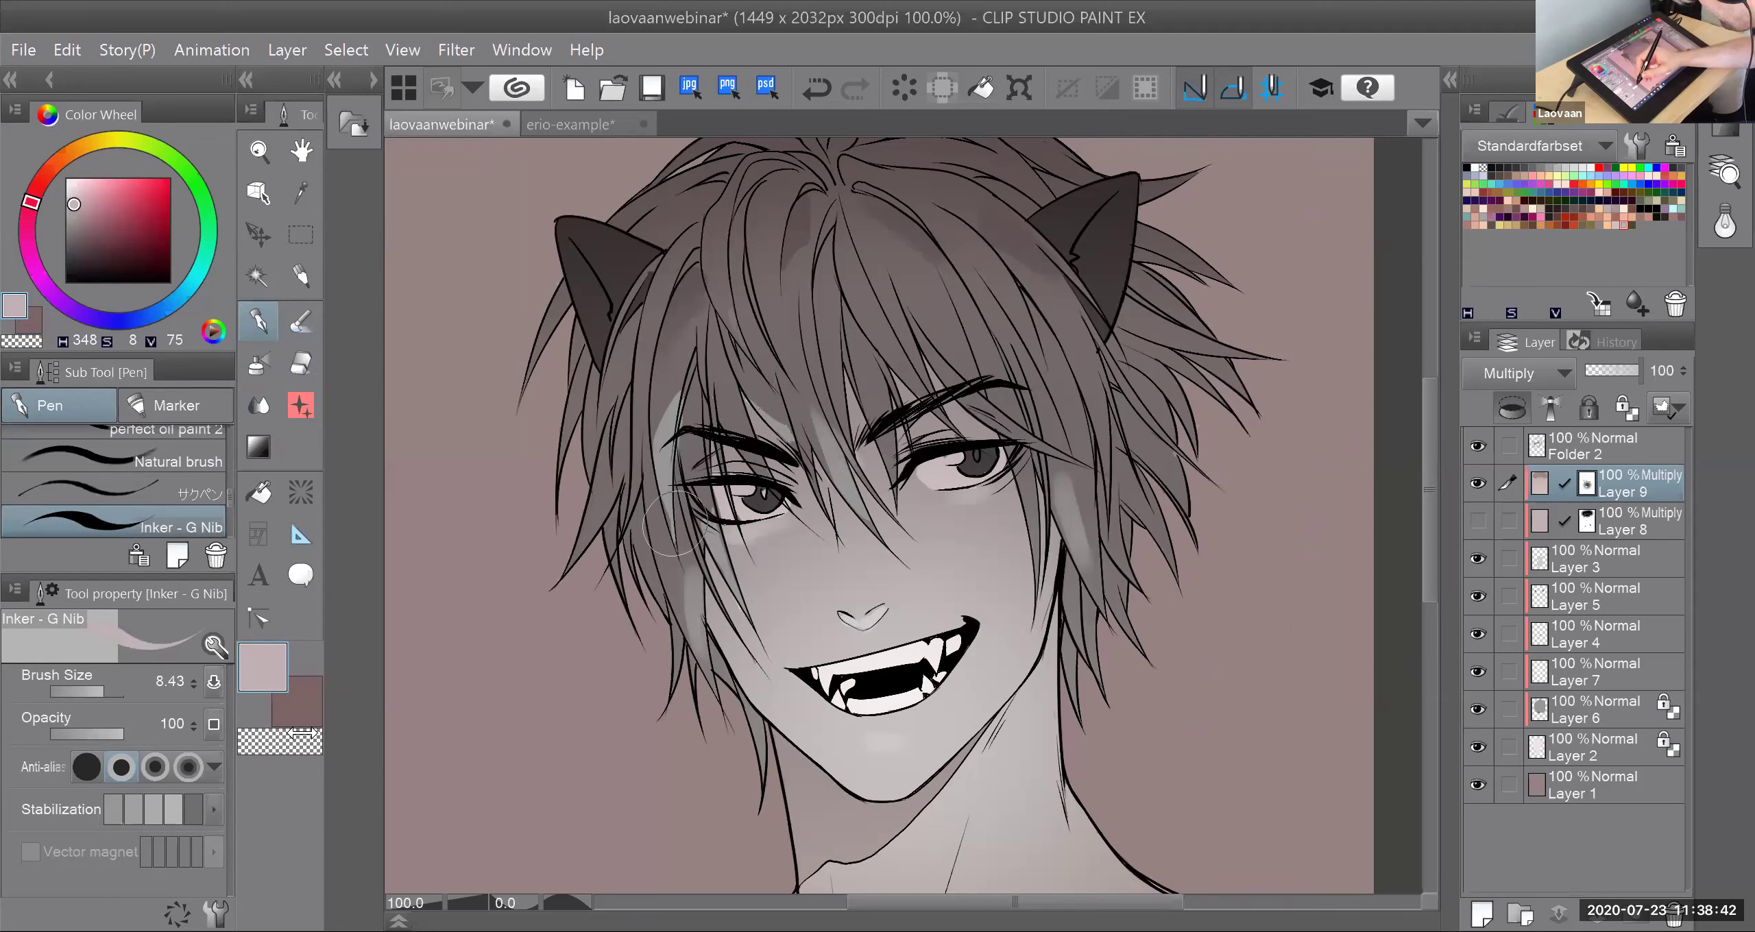
{"action": "key", "text": "c"}
{"action": "left_click_drag", "start_coordinate": [869, 405], "coordinate": [893, 476]}
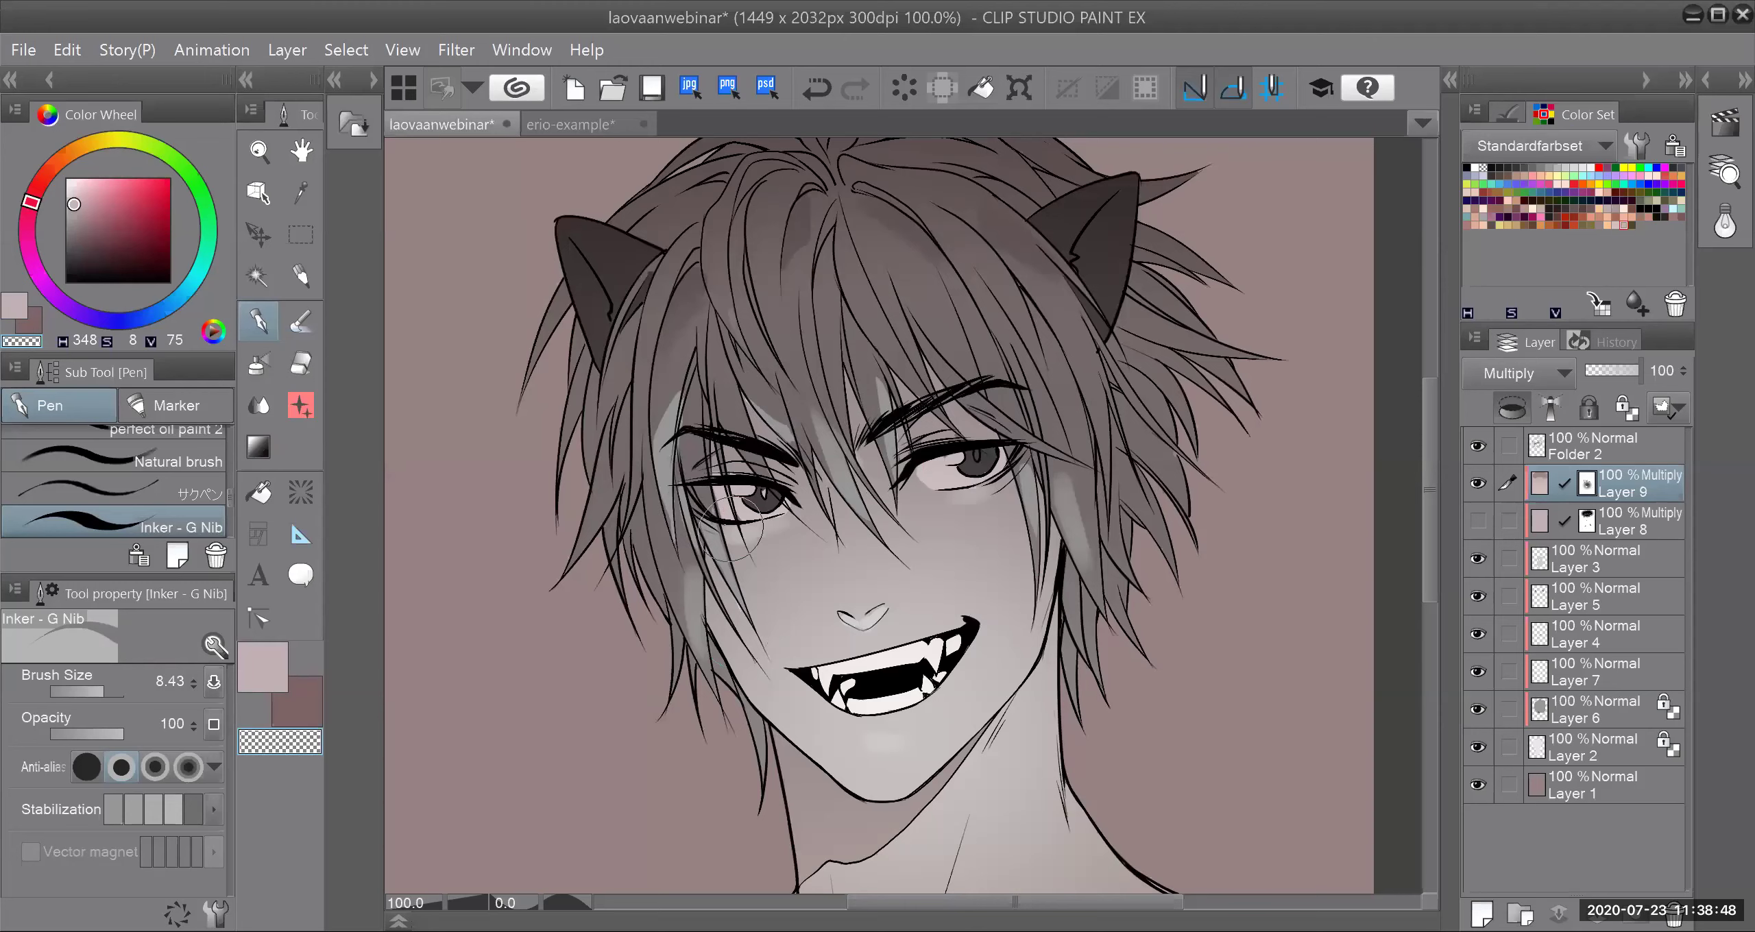
Step: Add highlights below the collarbones on Layer 9's mask with the やわ肌ブラシ brush at size 3.59 in transparent color, and refine their edges in pink
{"action": "scroll", "coordinate": [1122, 494], "scroll_direction": "down", "scroll_amount": 1}
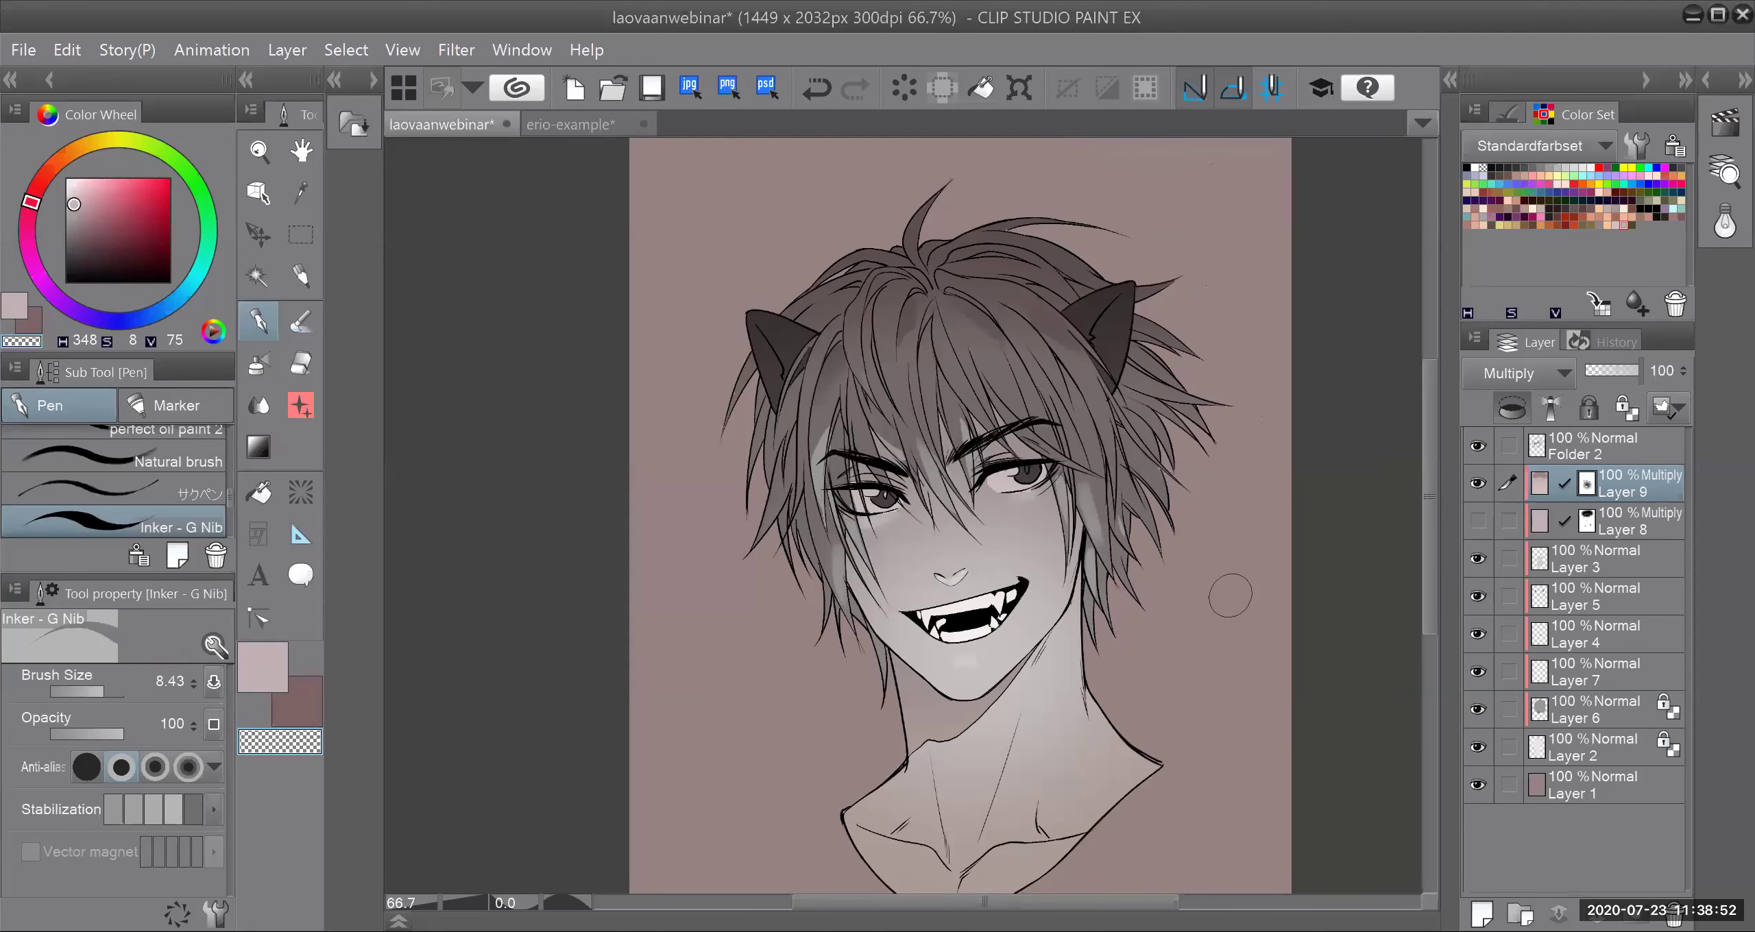
{"action": "scroll", "coordinate": [1231, 595], "scroll_direction": "down", "scroll_amount": 2}
{"action": "left_click", "coordinate": [301, 321]}
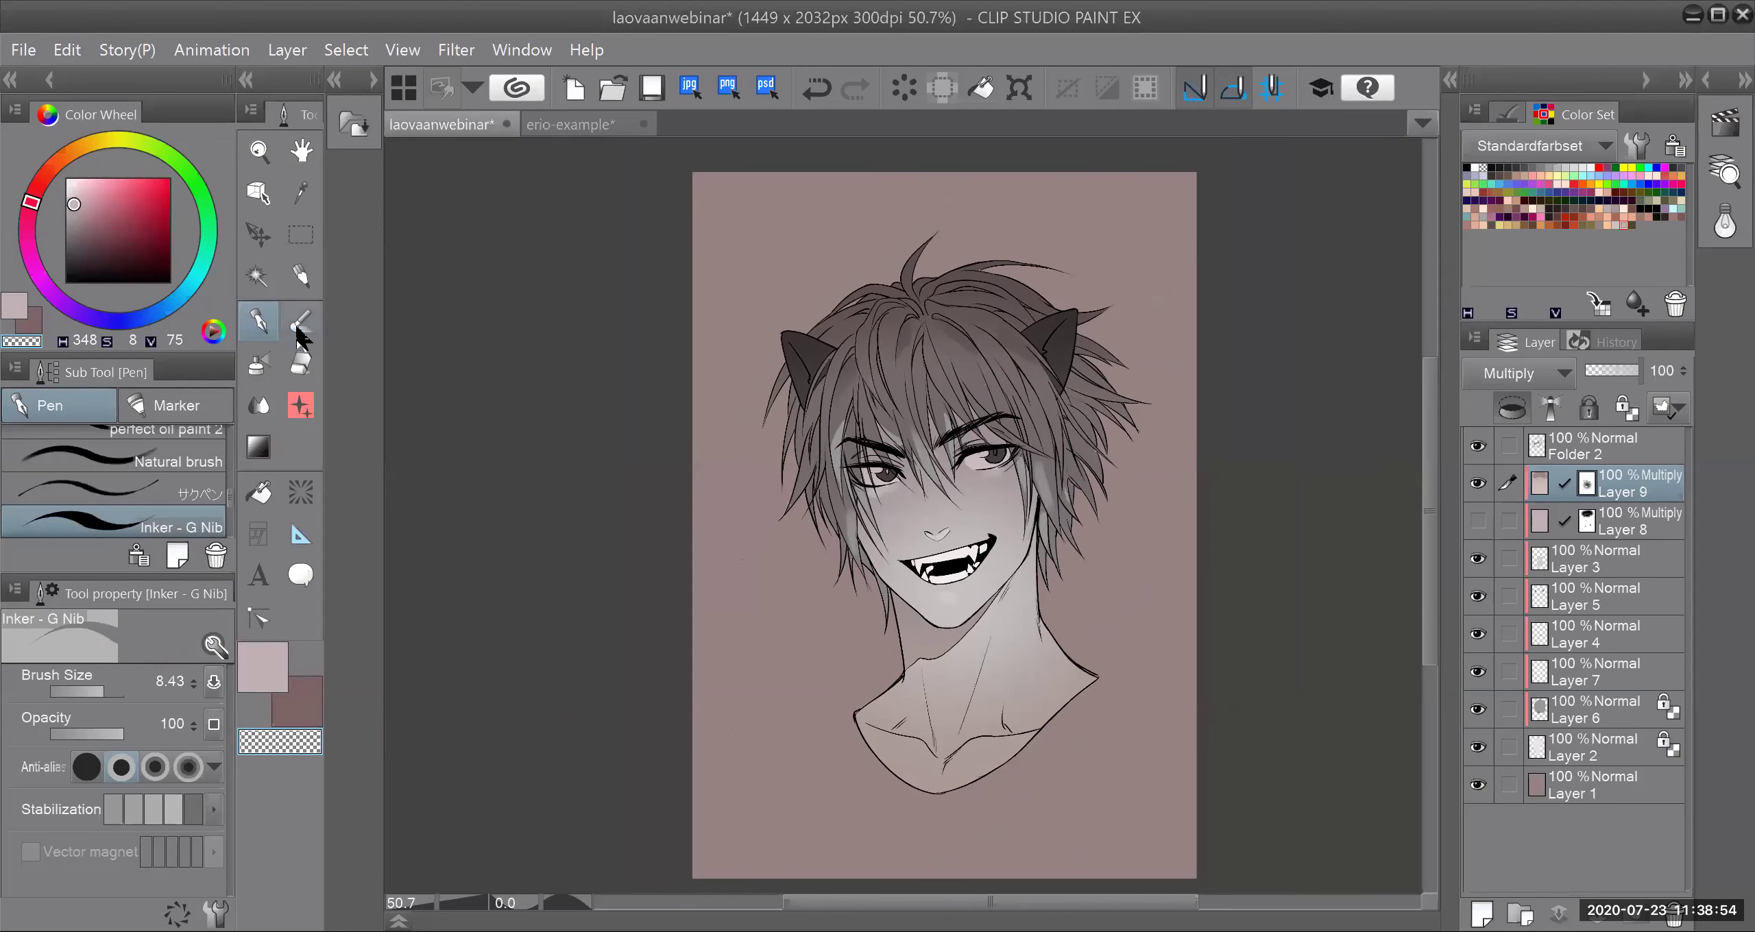
{"action": "left_click", "coordinate": [105, 694]}
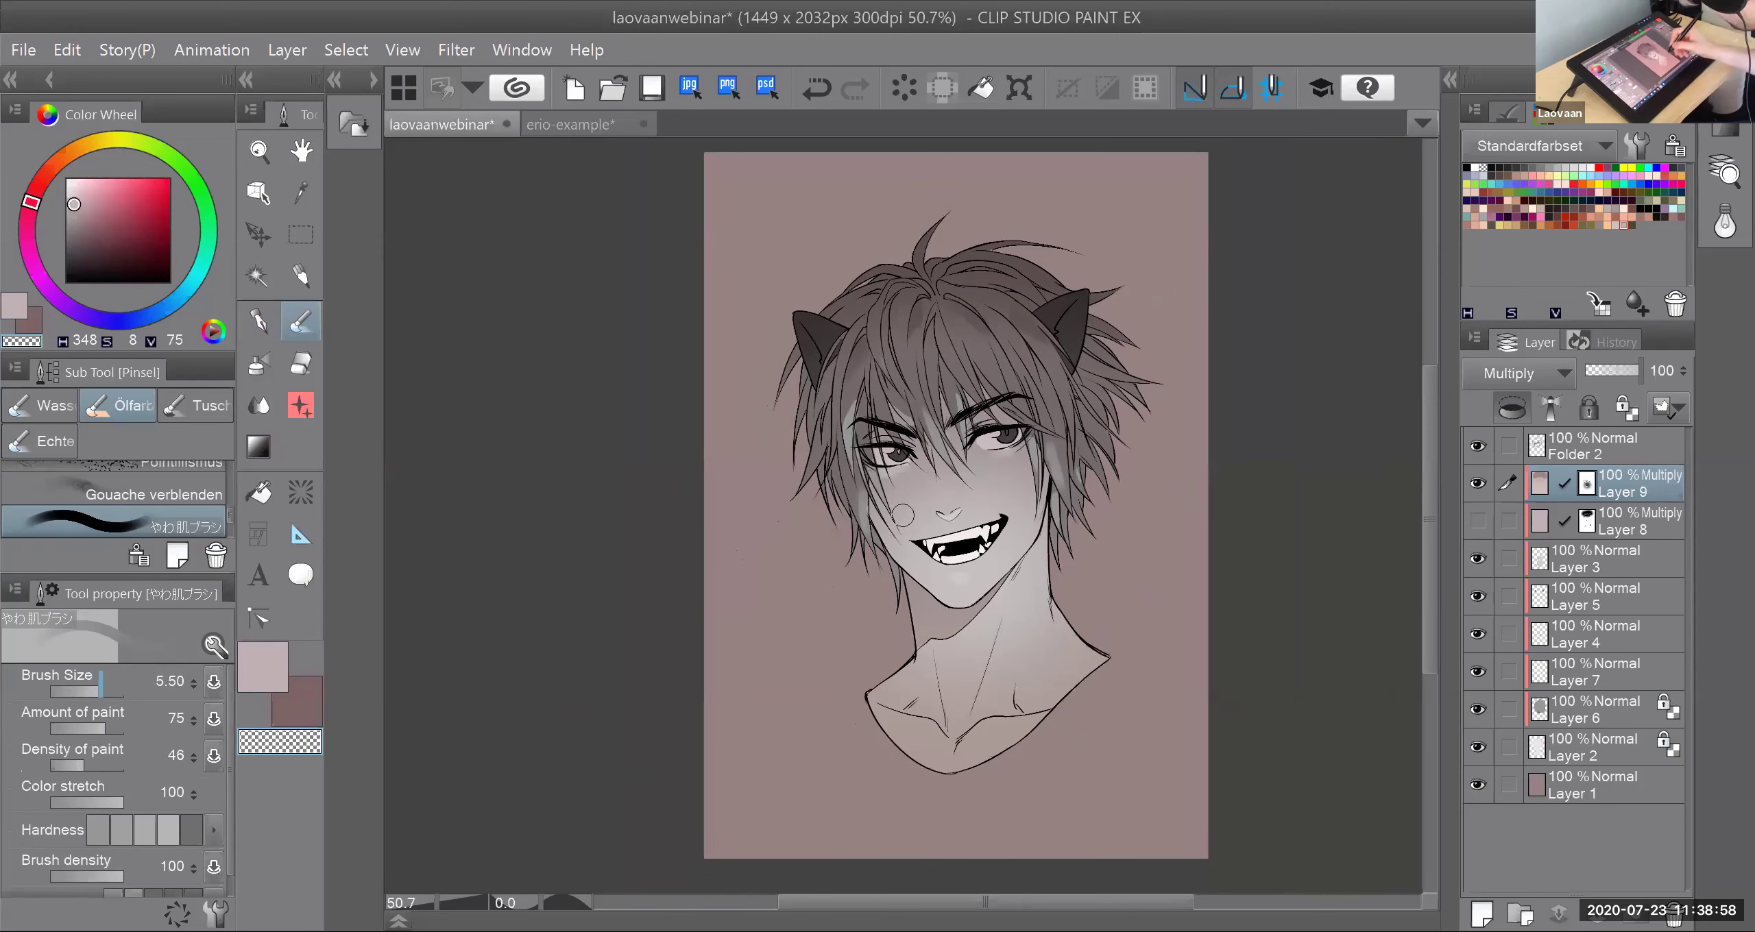
{"action": "left_click_drag", "start_coordinate": [1001, 692], "coordinate": [1002, 678]}
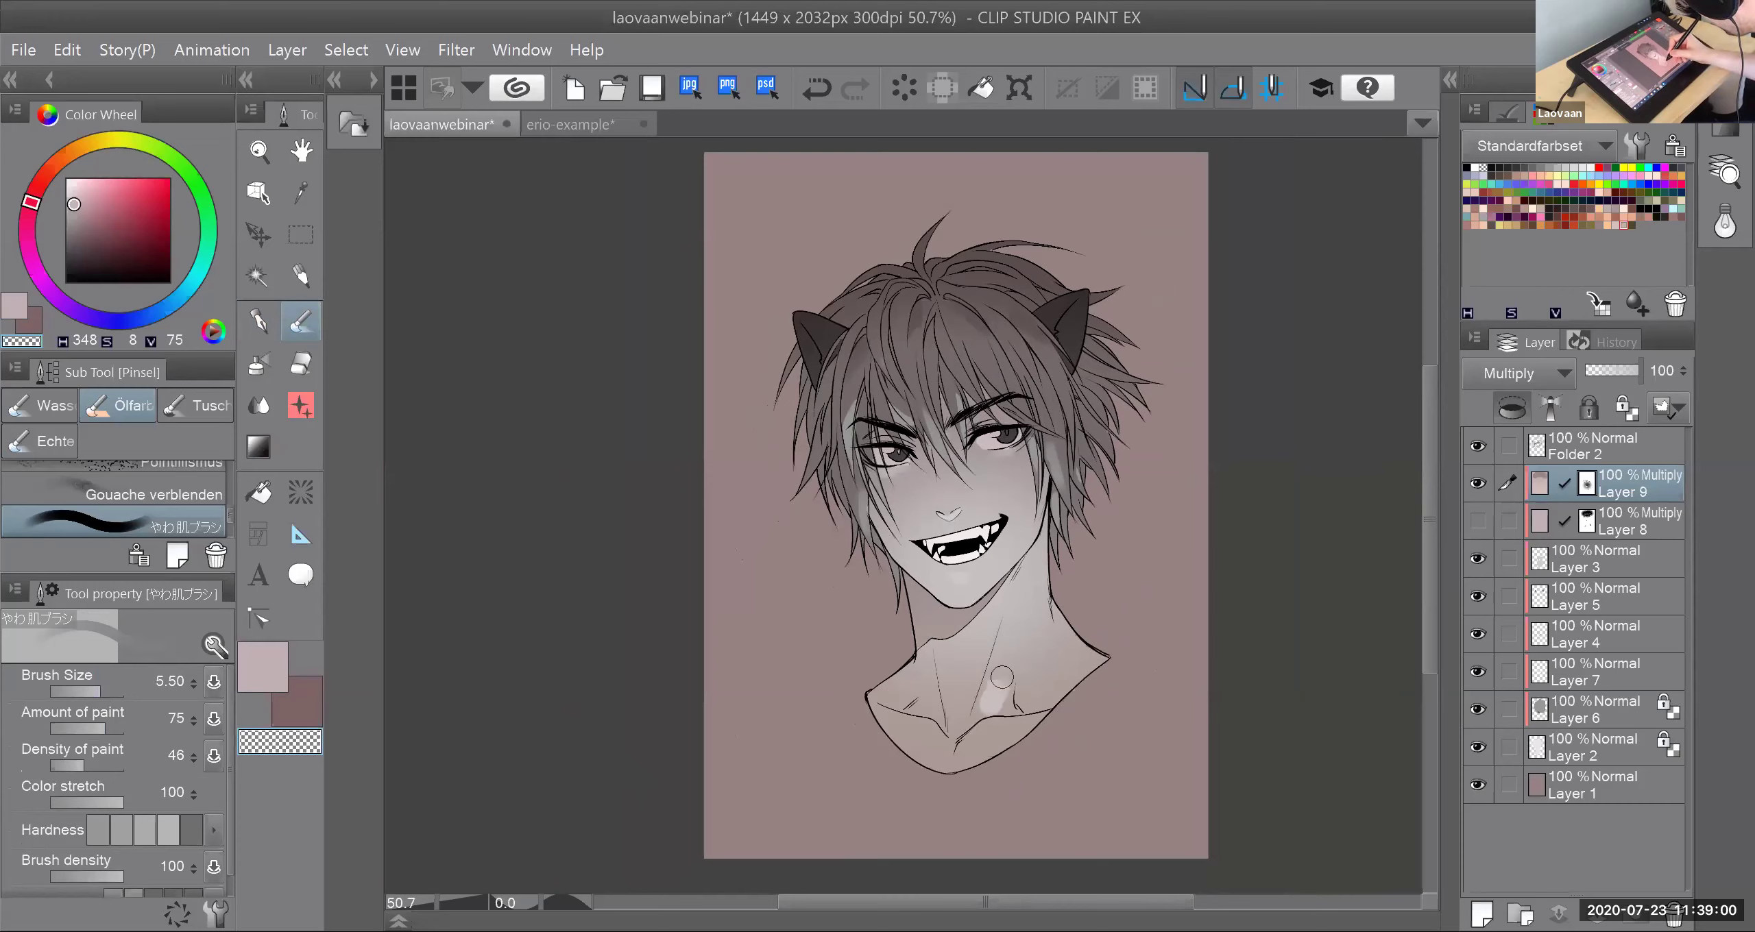
{"action": "key", "text": "ctrl+z"}
{"action": "key", "text": "ctrl+z"}
{"action": "left_click", "coordinate": [96, 690]}
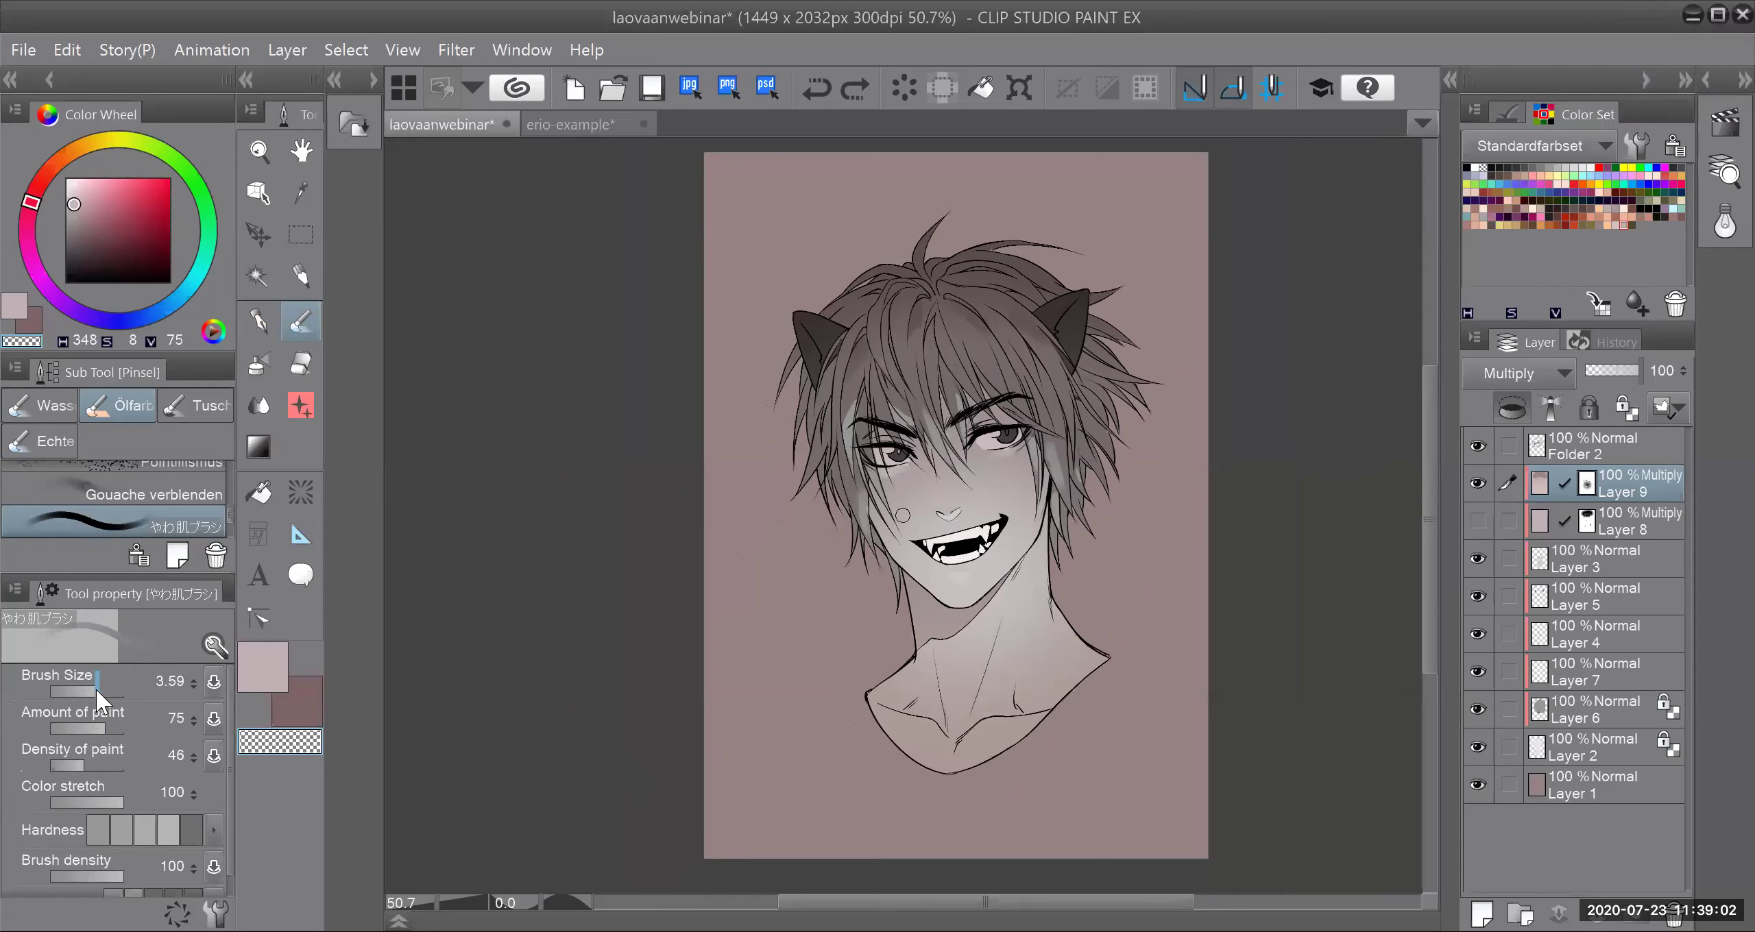
{"action": "mouse_move", "coordinate": [996, 726]}
{"action": "left_mouse_down"}
{"action": "mouse_move", "coordinate": [980, 756]}
{"action": "mouse_move", "coordinate": [907, 753]}
{"action": "mouse_move", "coordinate": [926, 761]}
{"action": "left_mouse_up"}
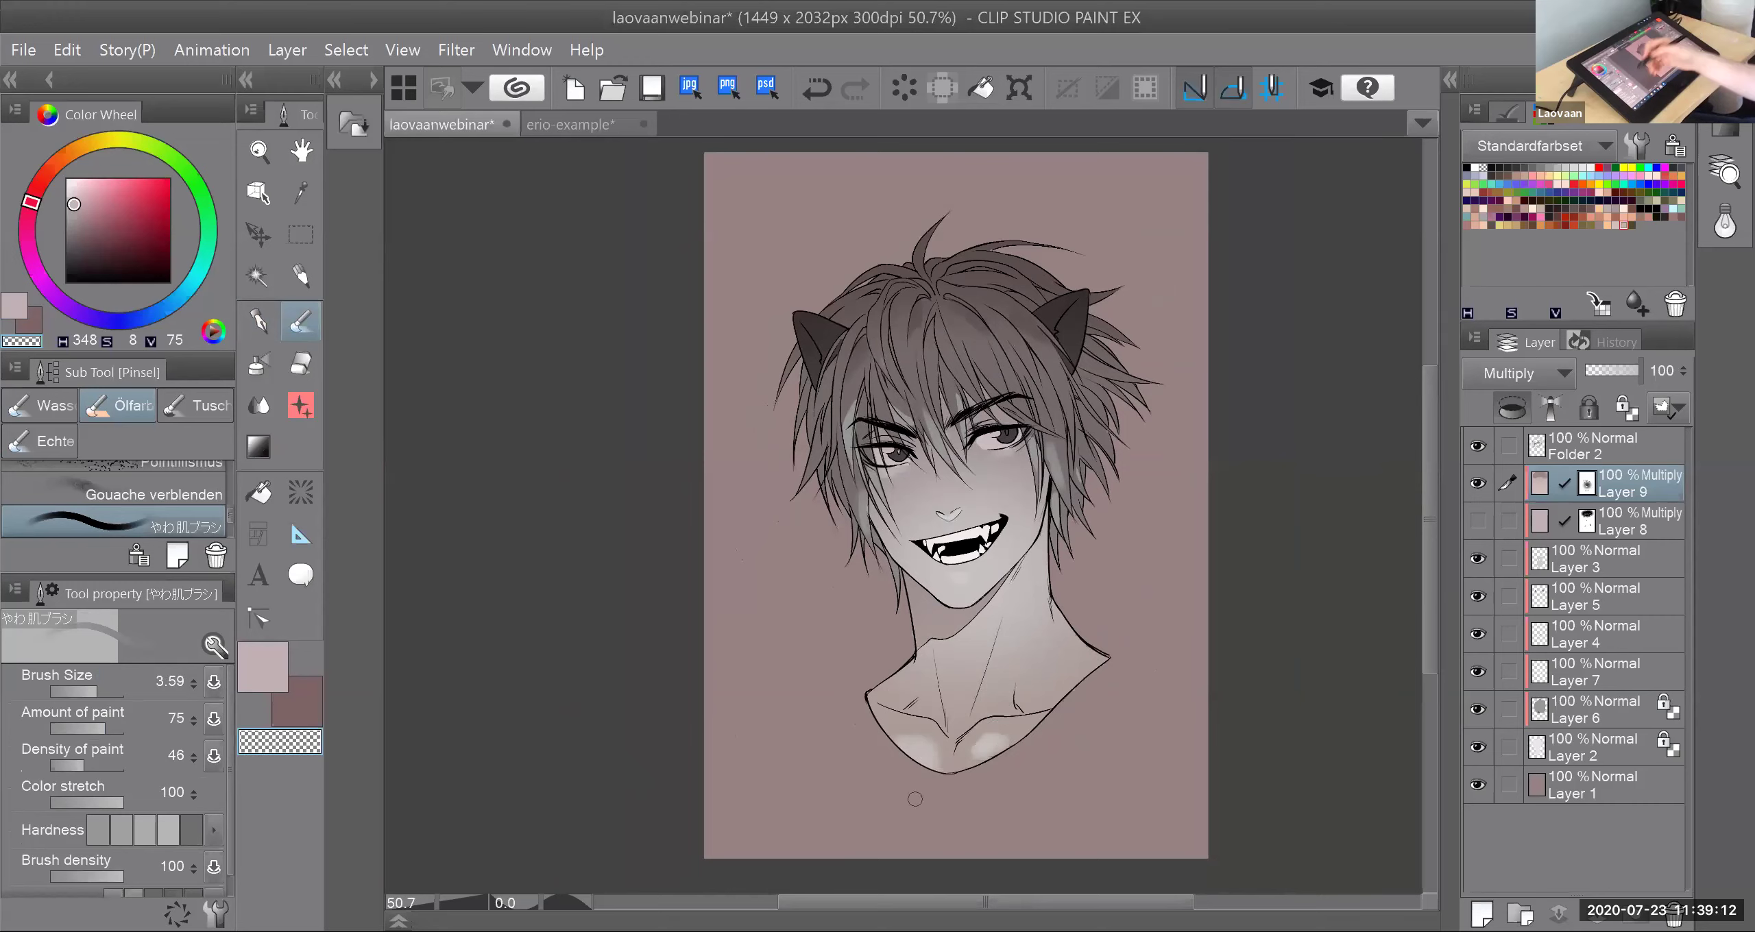
{"action": "left_click", "coordinate": [253, 682]}
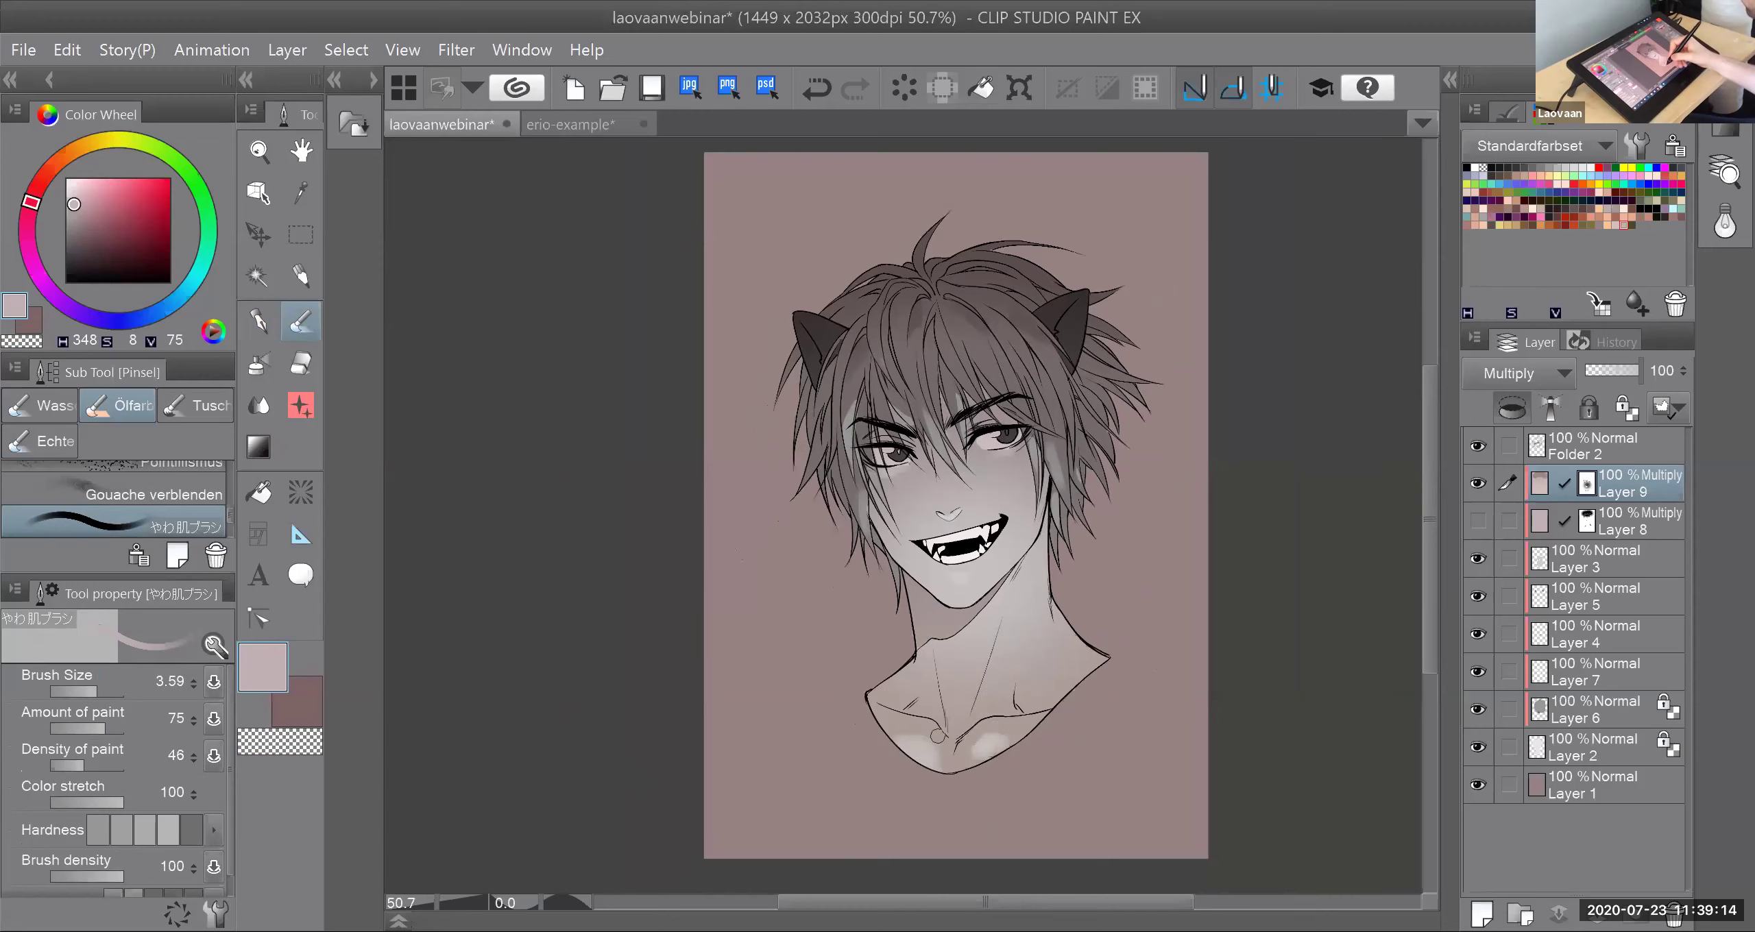
{"action": "left_click_drag", "start_coordinate": [886, 733], "coordinate": [929, 743]}
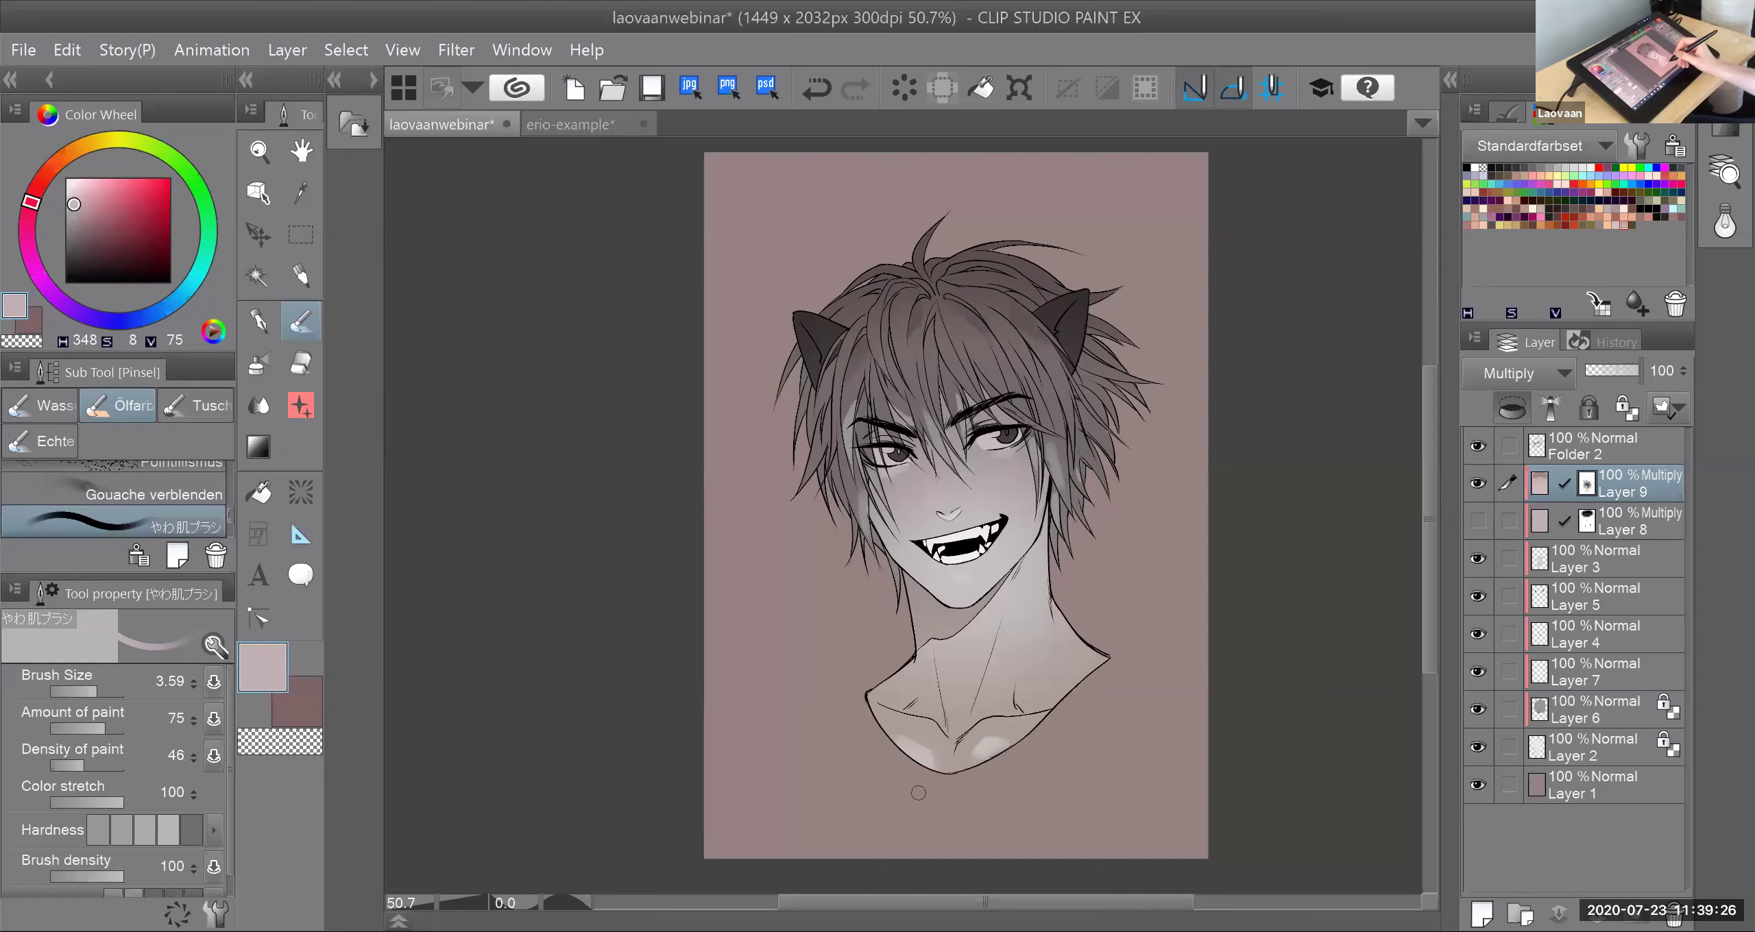
Step: Compare the two lighting versions by showing Layer 8 in place of Layer 9, and restore the Layer 9 version
{"action": "left_click", "coordinate": [1475, 496]}
{"action": "left_click", "coordinate": [1472, 533]}
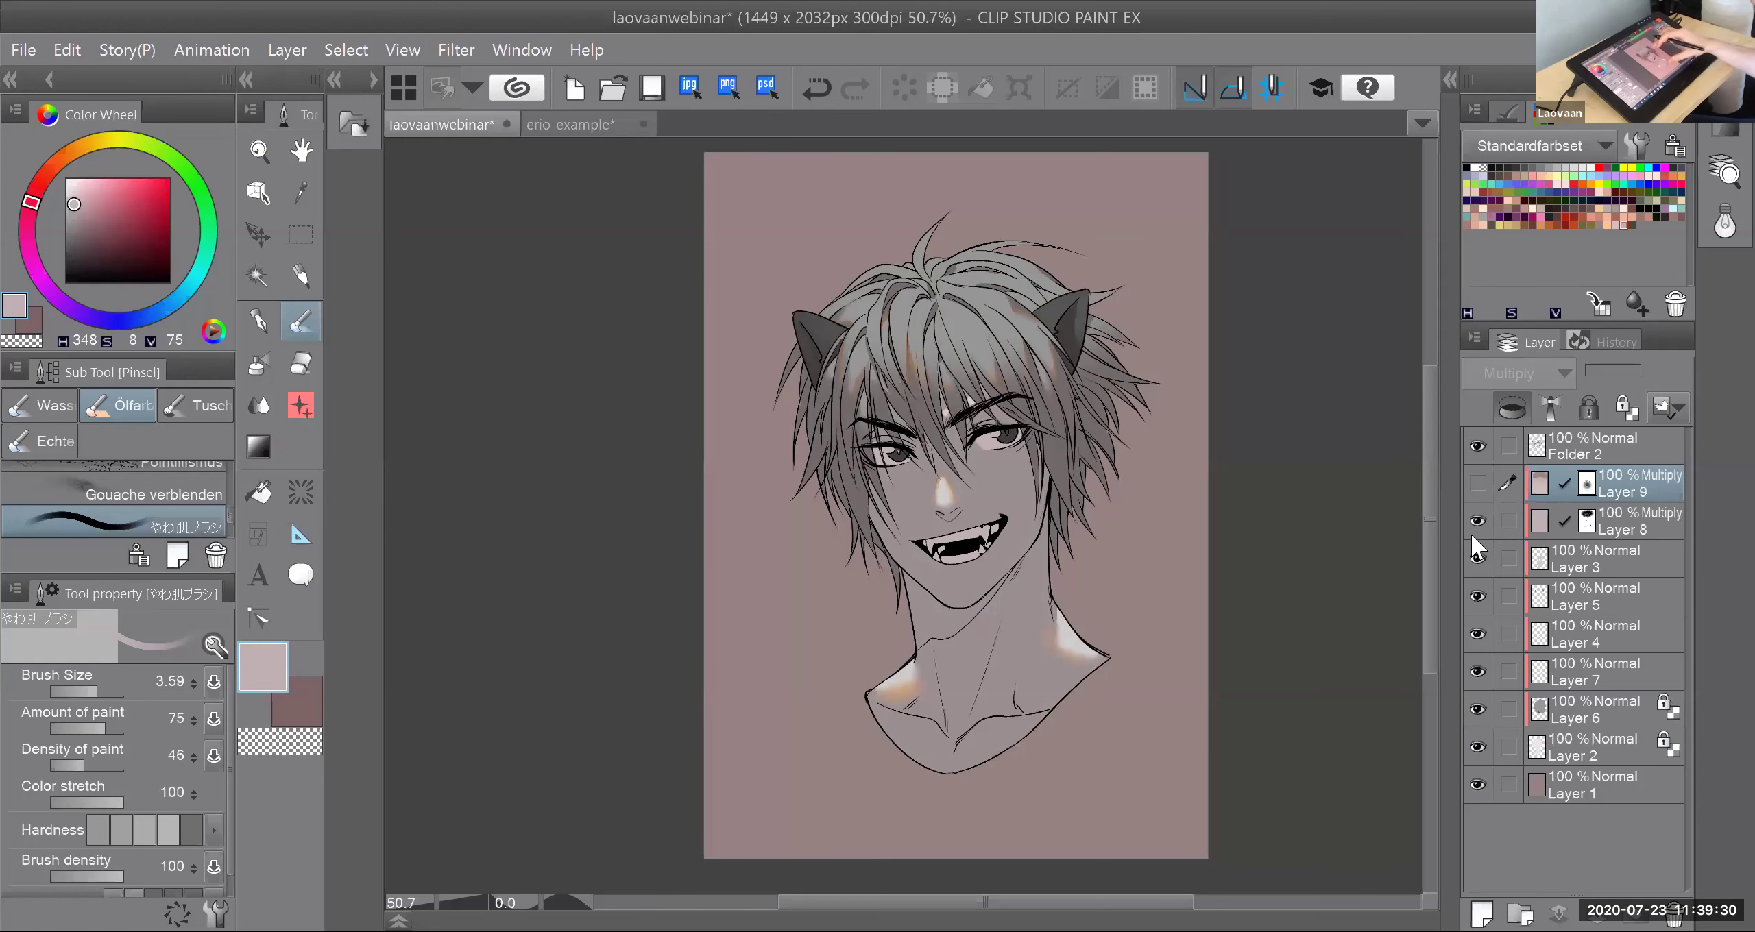
{"action": "left_click_drag", "start_coordinate": [956, 505], "coordinate": [907, 537]}
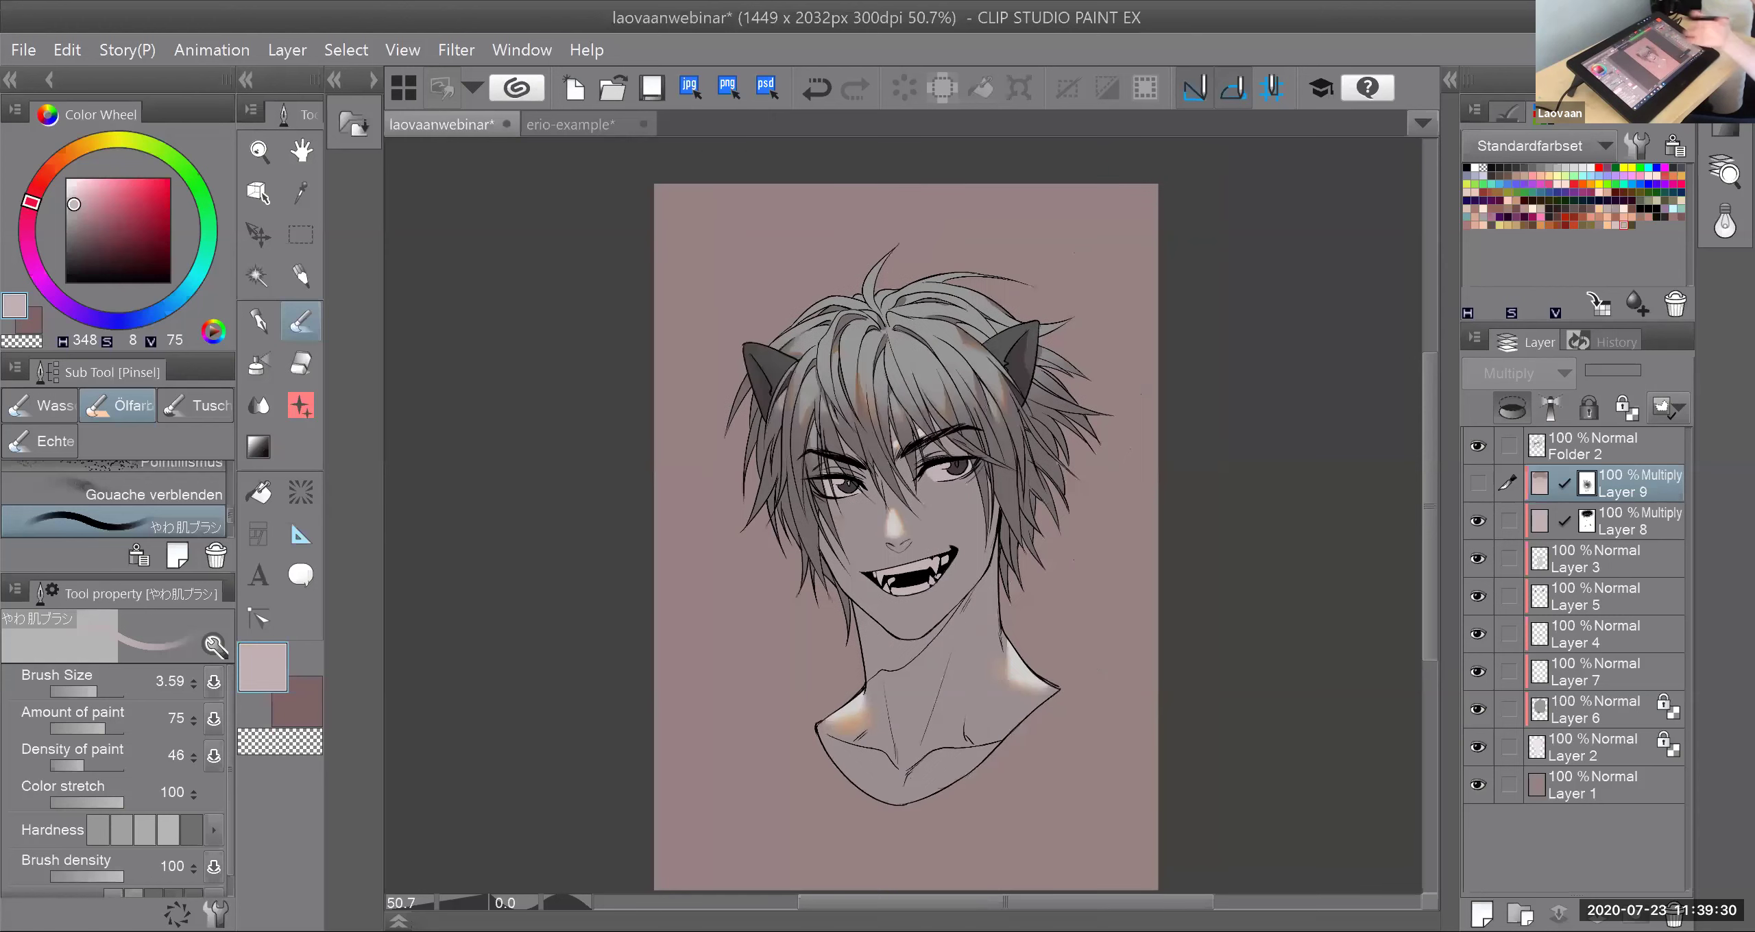
{"action": "left_click", "coordinate": [1478, 521]}
{"action": "left_click", "coordinate": [1477, 484]}
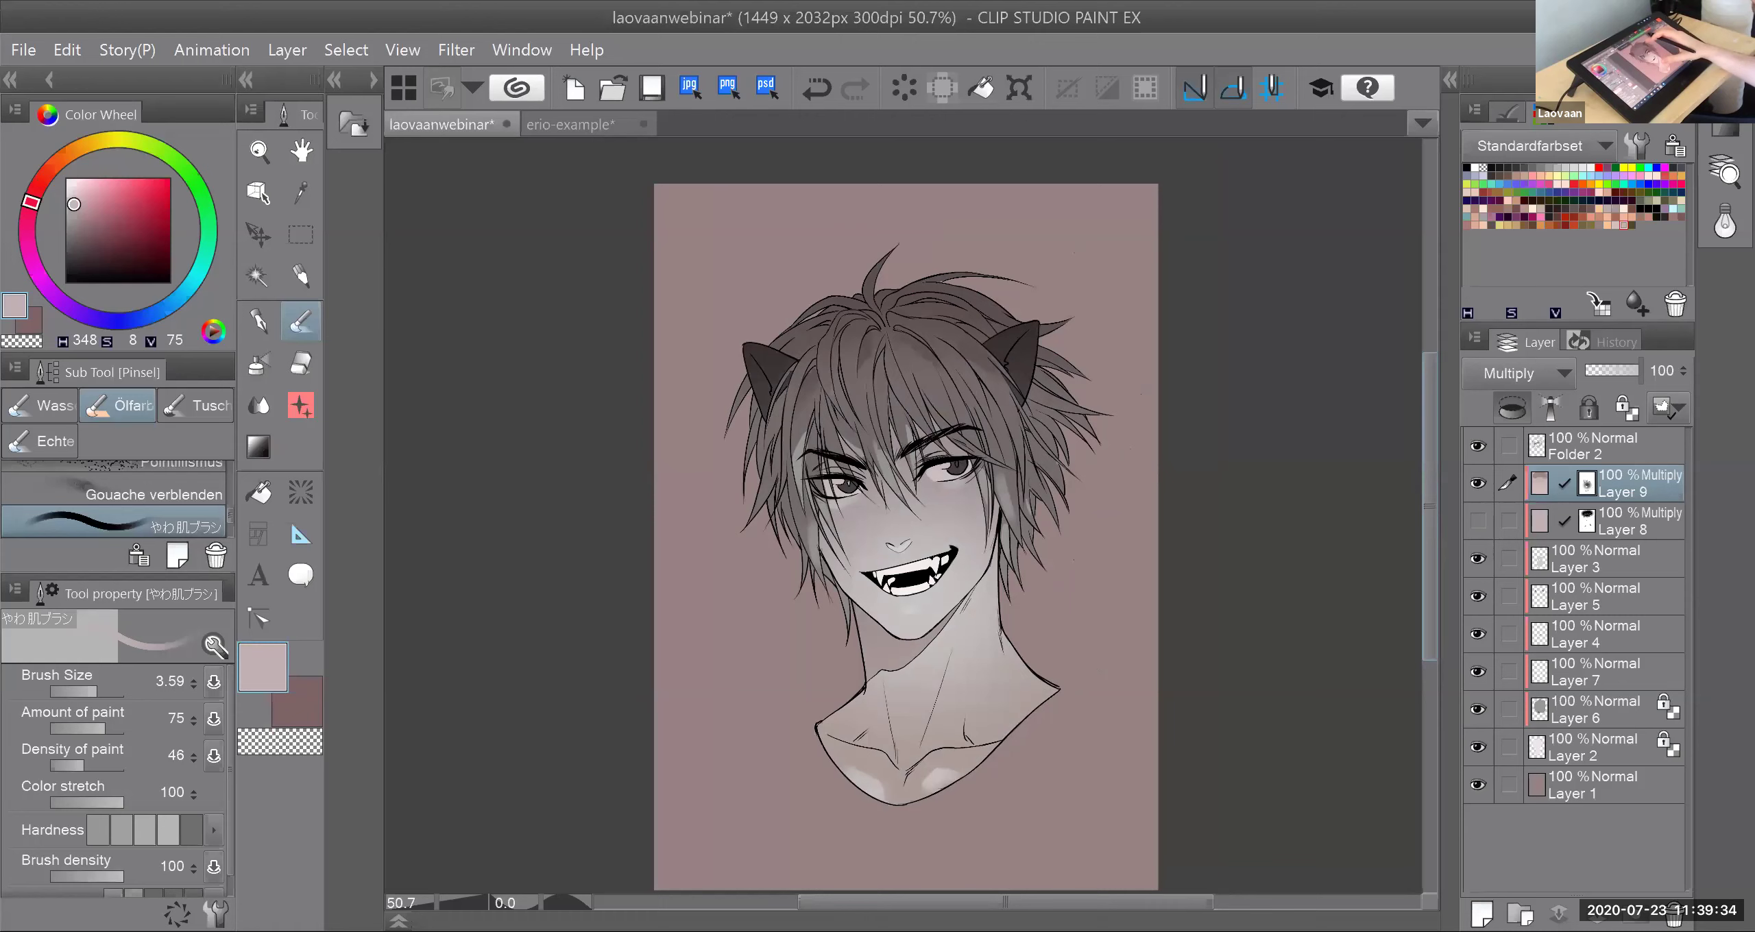
{"action": "scroll", "coordinate": [967, 571], "scroll_direction": "up", "scroll_amount": 1}
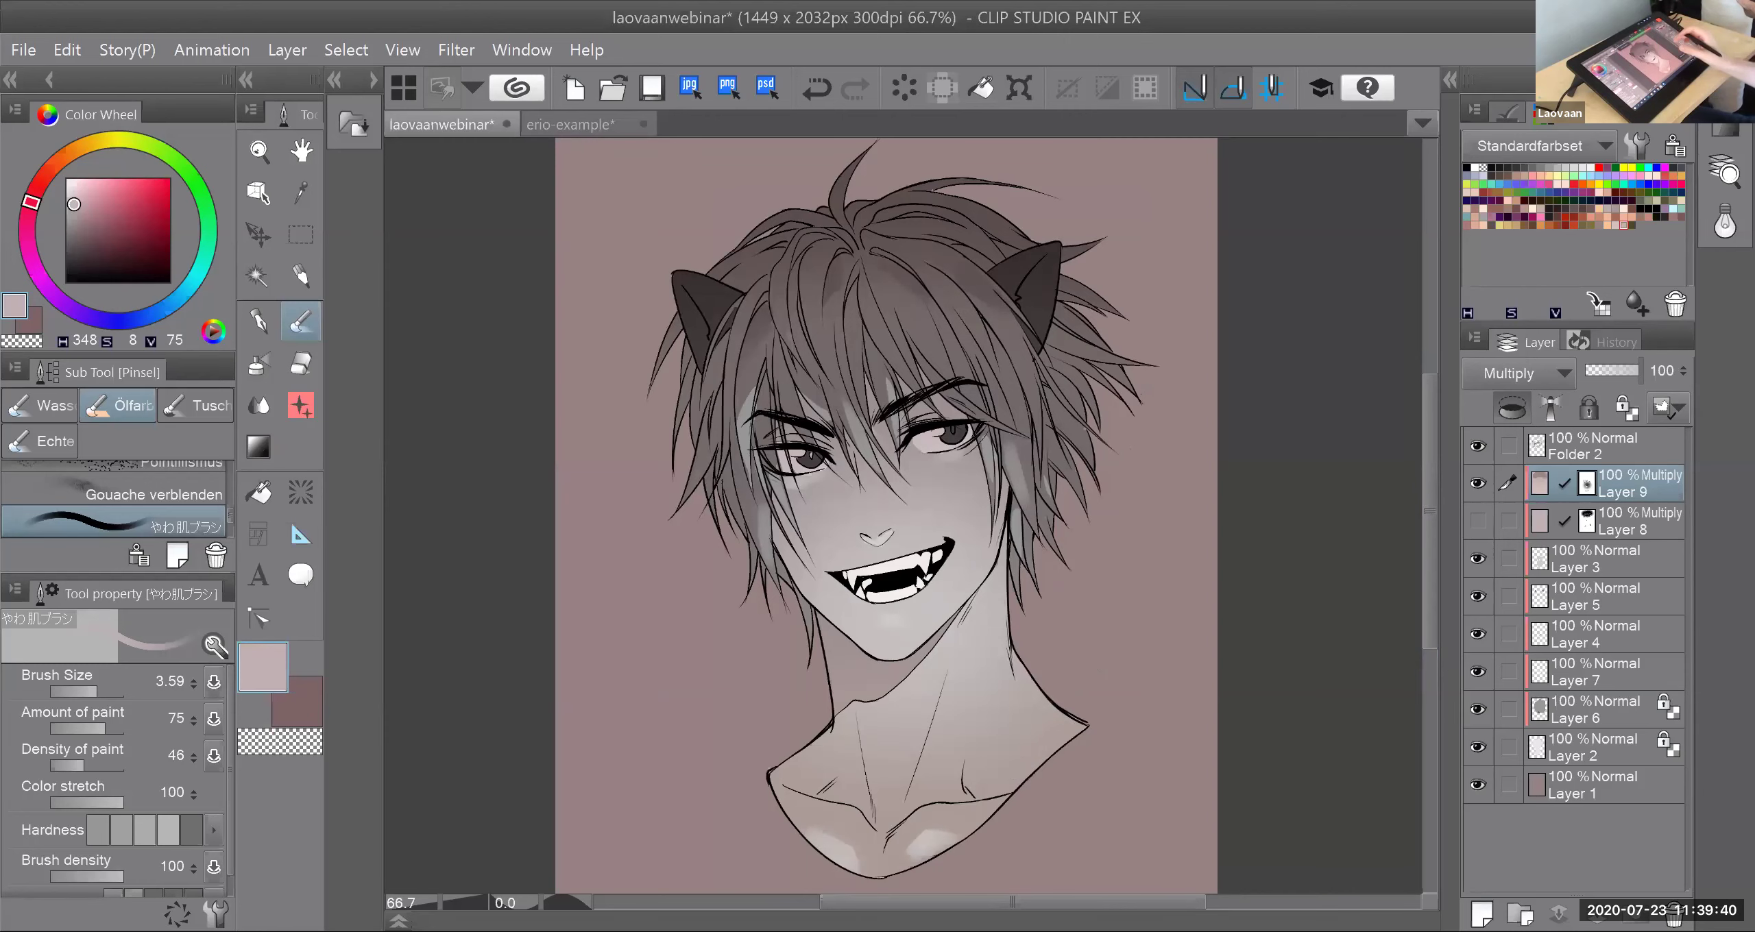
{"action": "scroll", "coordinate": [957, 530], "scroll_direction": "down", "scroll_amount": 2}
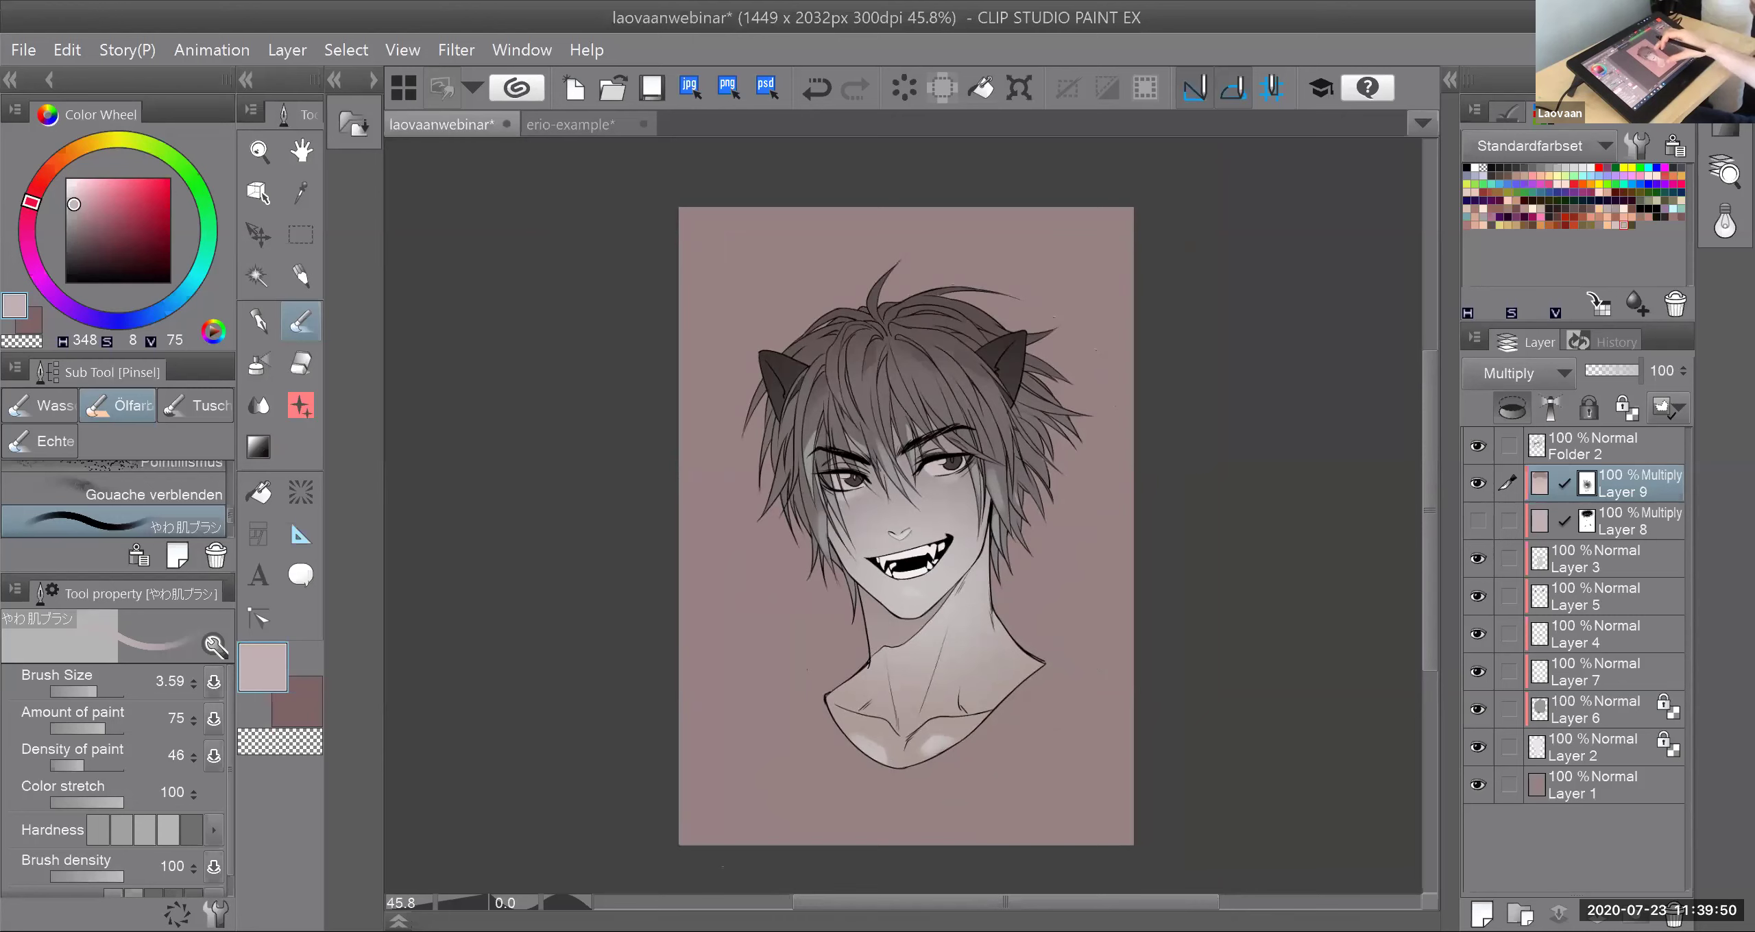
{"action": "scroll", "coordinate": [1058, 583], "scroll_direction": "up", "scroll_amount": 1}
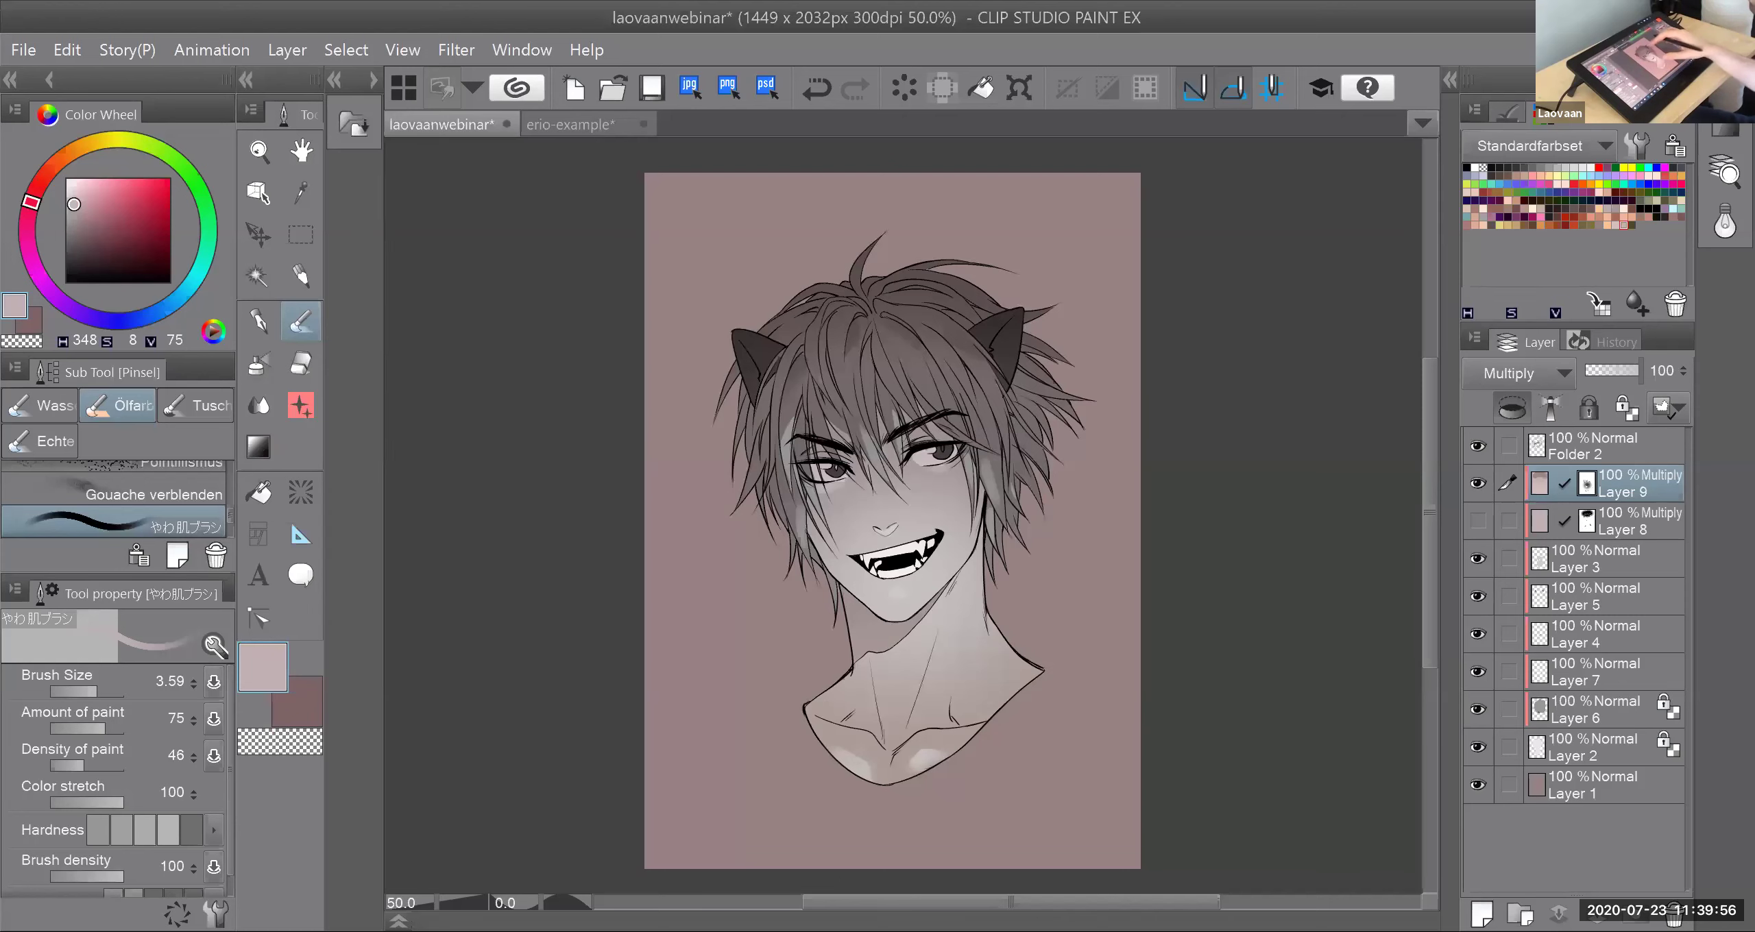
{"action": "scroll", "coordinate": [1023, 538], "scroll_direction": "up", "scroll_amount": 2}
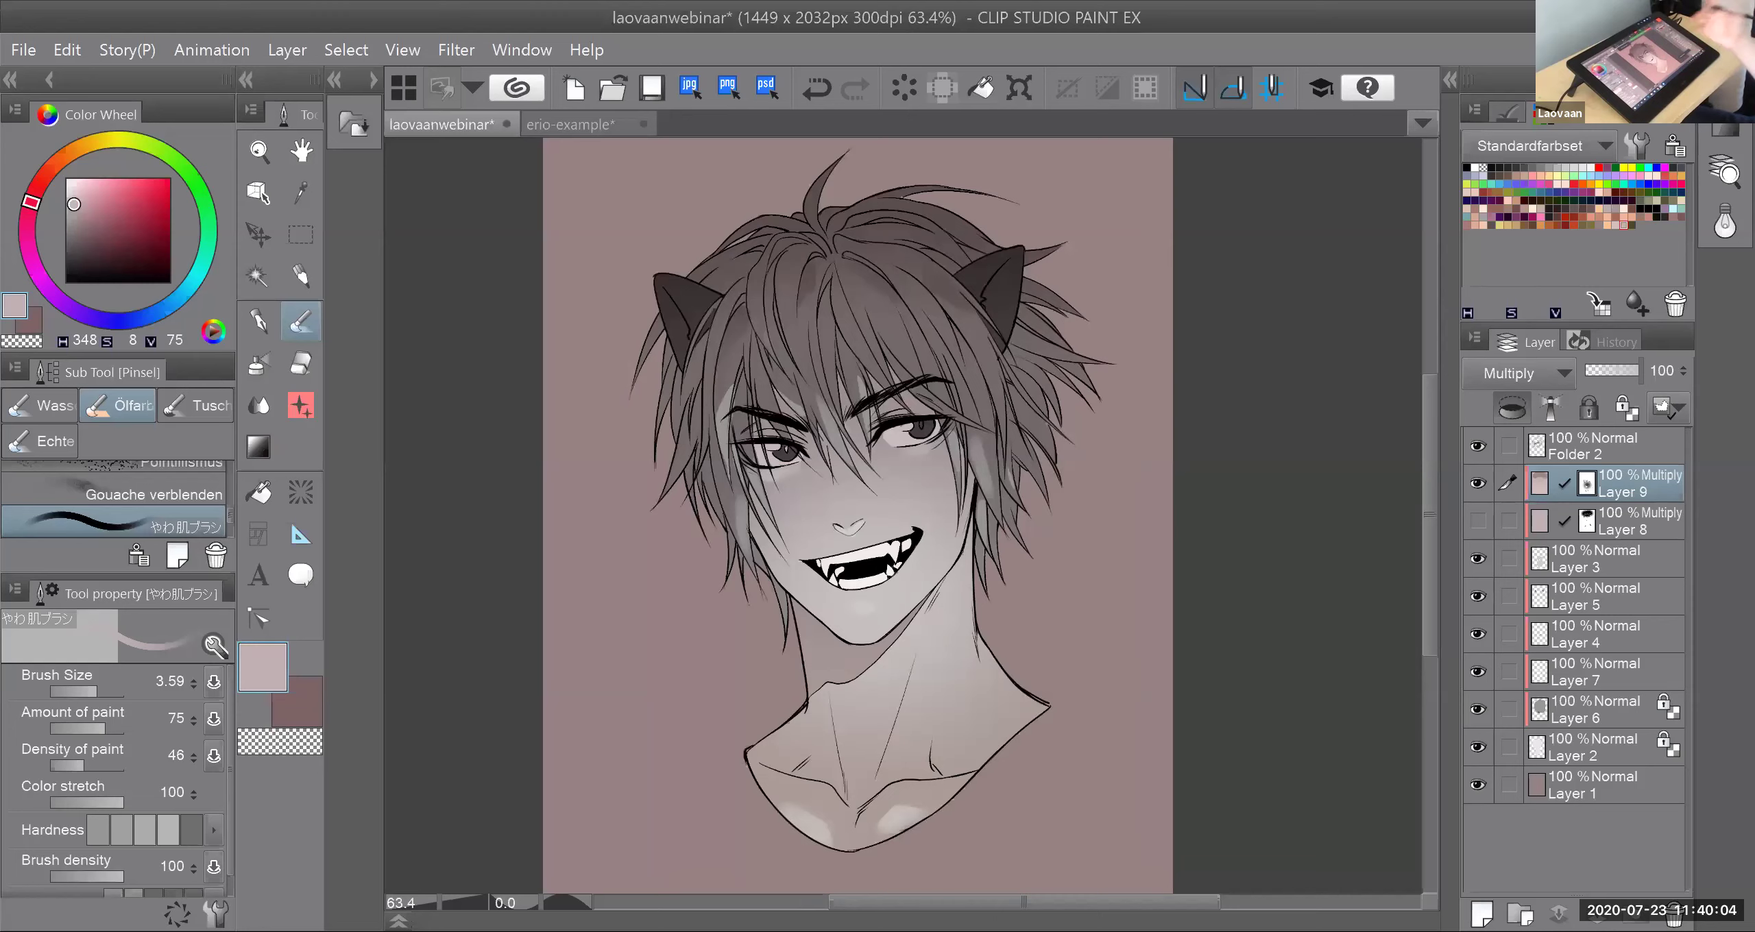
{"action": "scroll", "coordinate": [1039, 556], "scroll_direction": "down", "scroll_amount": 3}
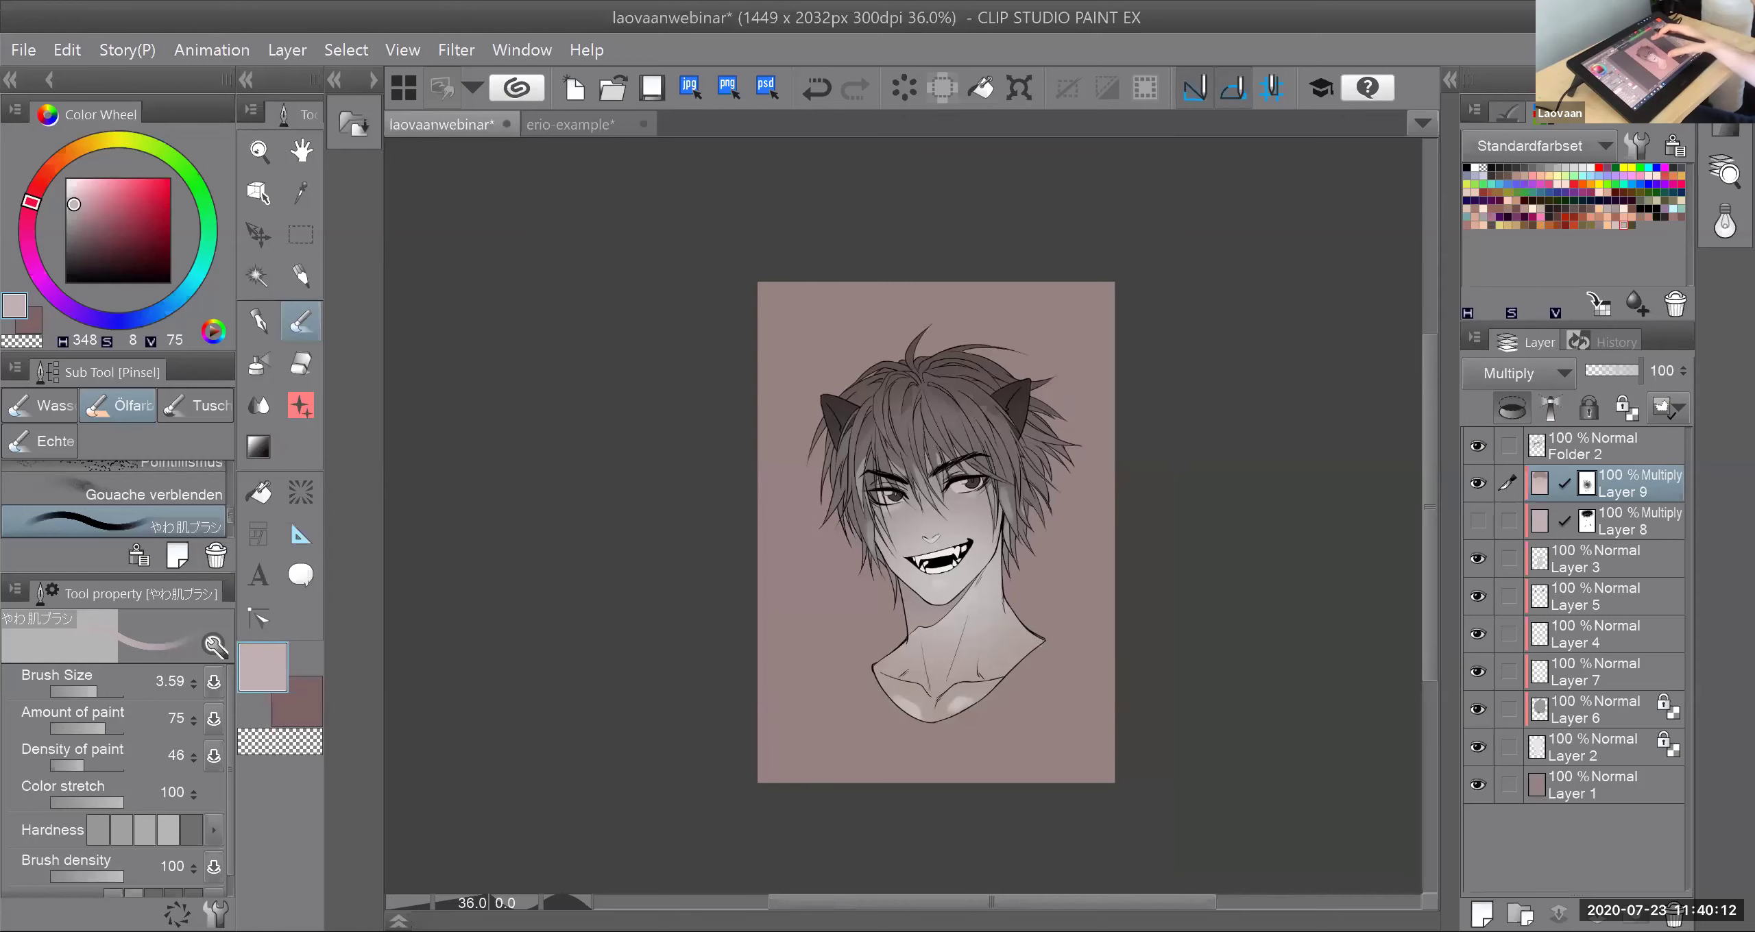
{"action": "scroll", "coordinate": [1021, 513], "scroll_direction": "up", "scroll_amount": 2}
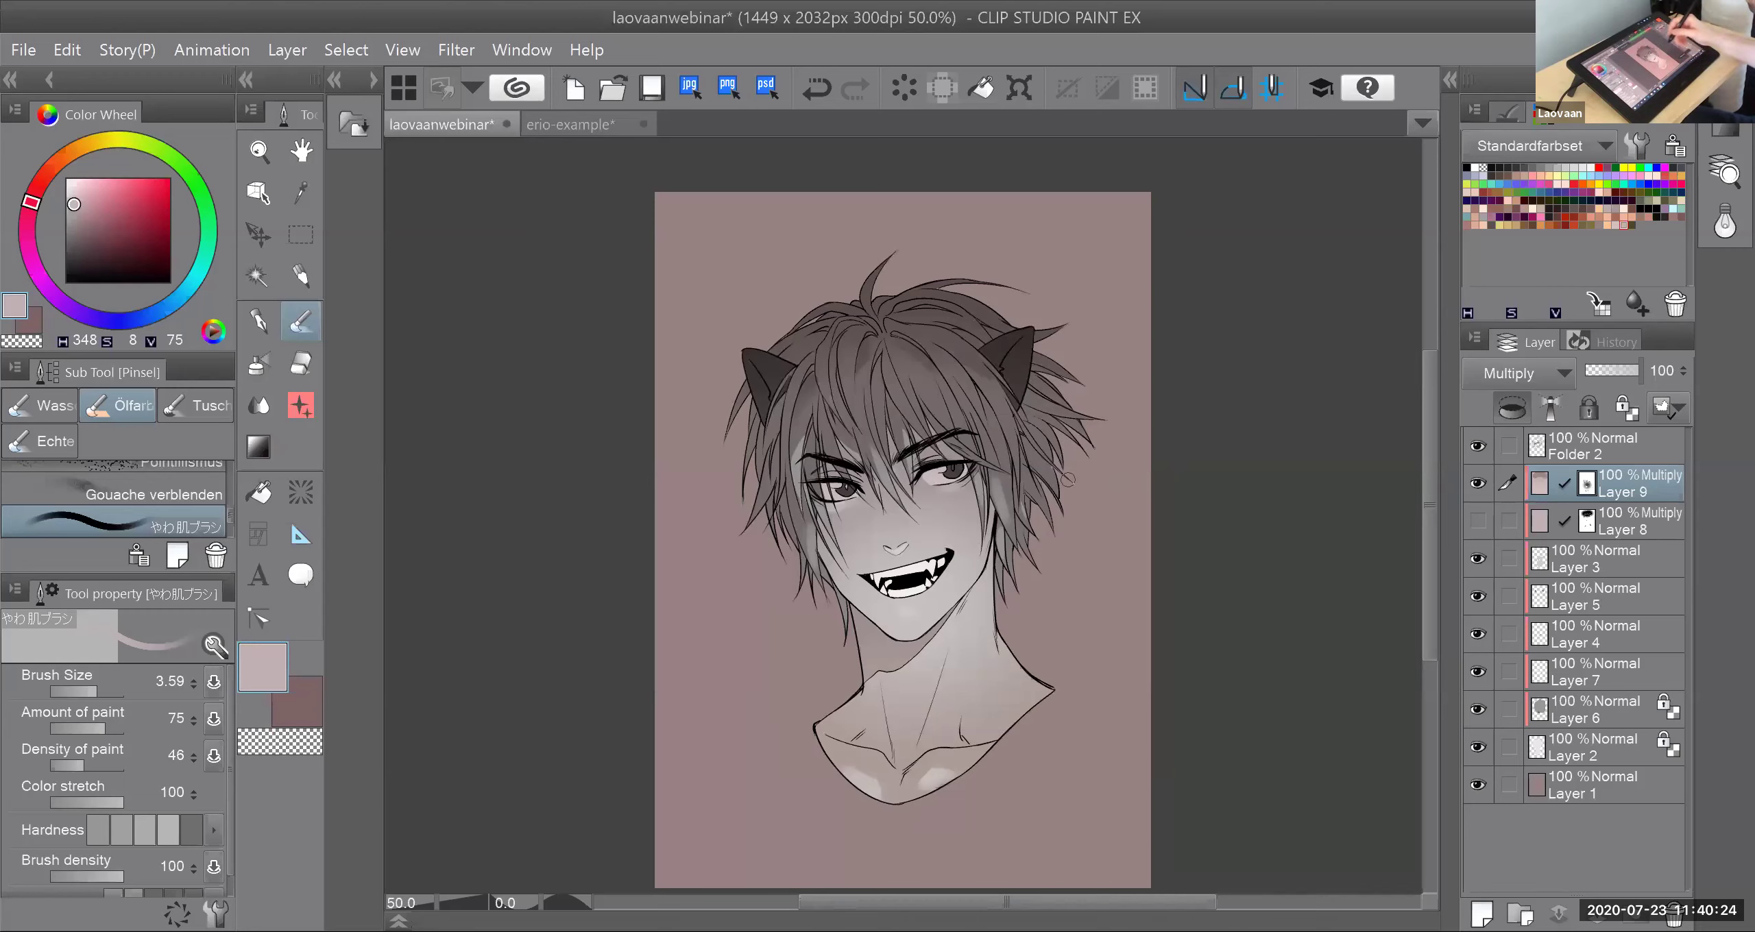
Step: Paint a thin orange edge (H 27, S 44, V 100) along the neck shadow on Layer 9 with the やわ肌ブラシ brush at size 1.41
{"action": "left_click", "coordinate": [280, 742]}
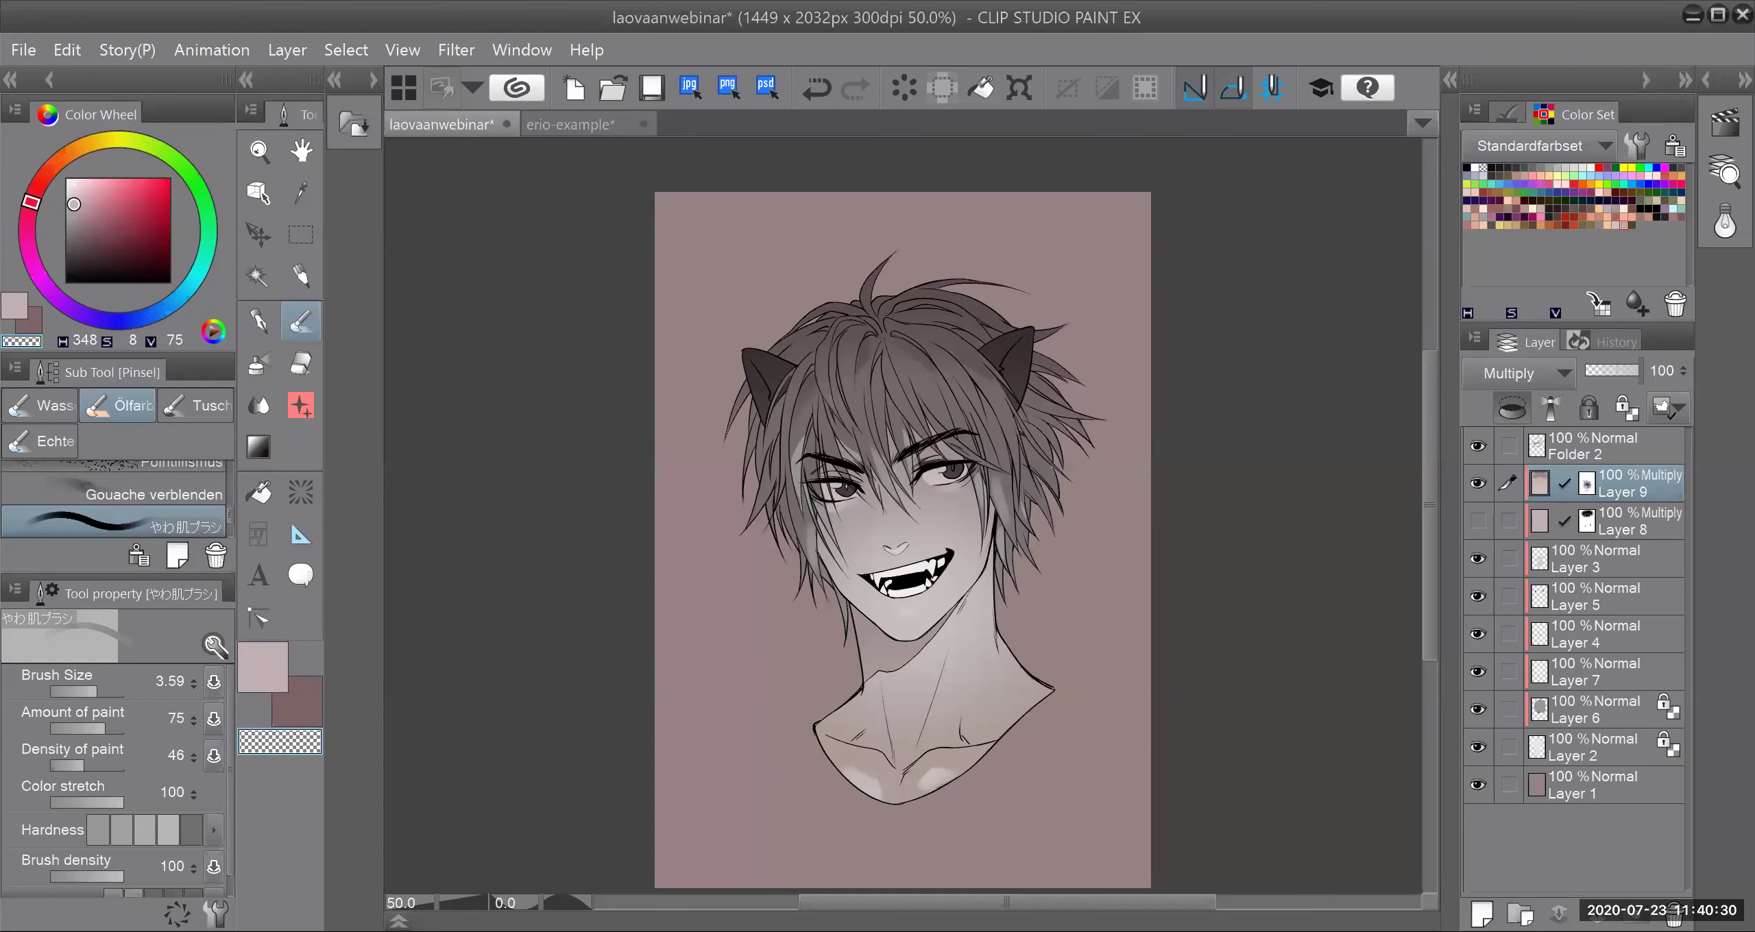
{"action": "scroll", "coordinate": [1008, 495], "scroll_direction": "up", "scroll_amount": 4}
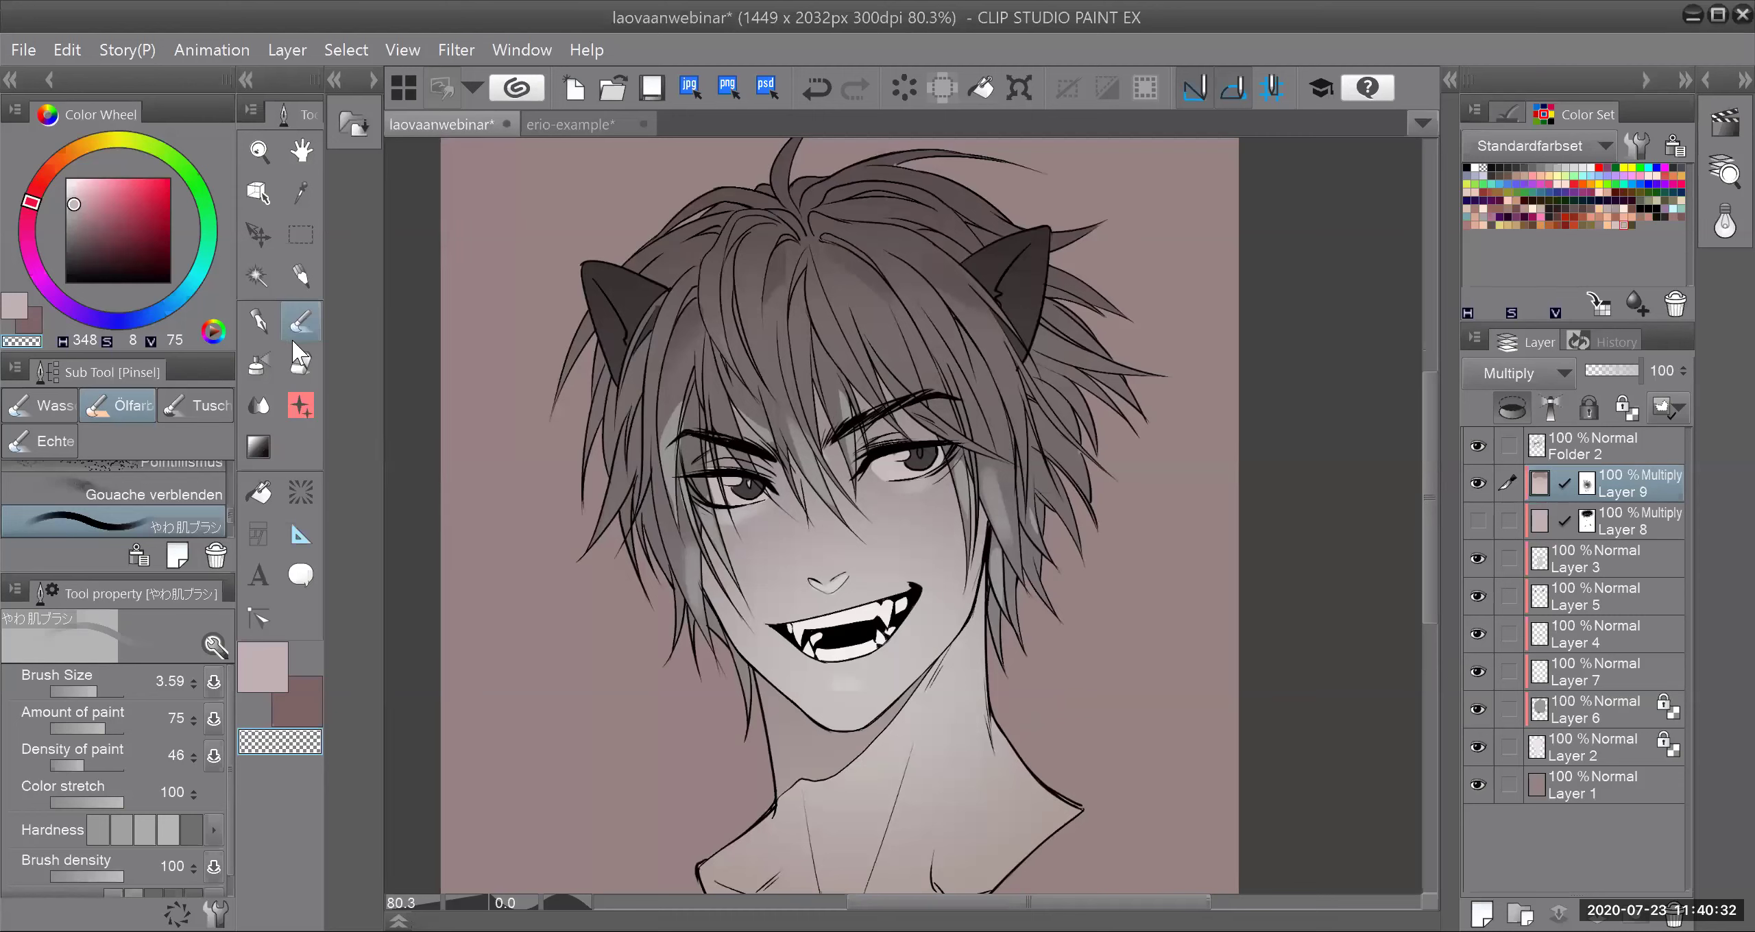
{"action": "left_click", "coordinate": [1608, 225]}
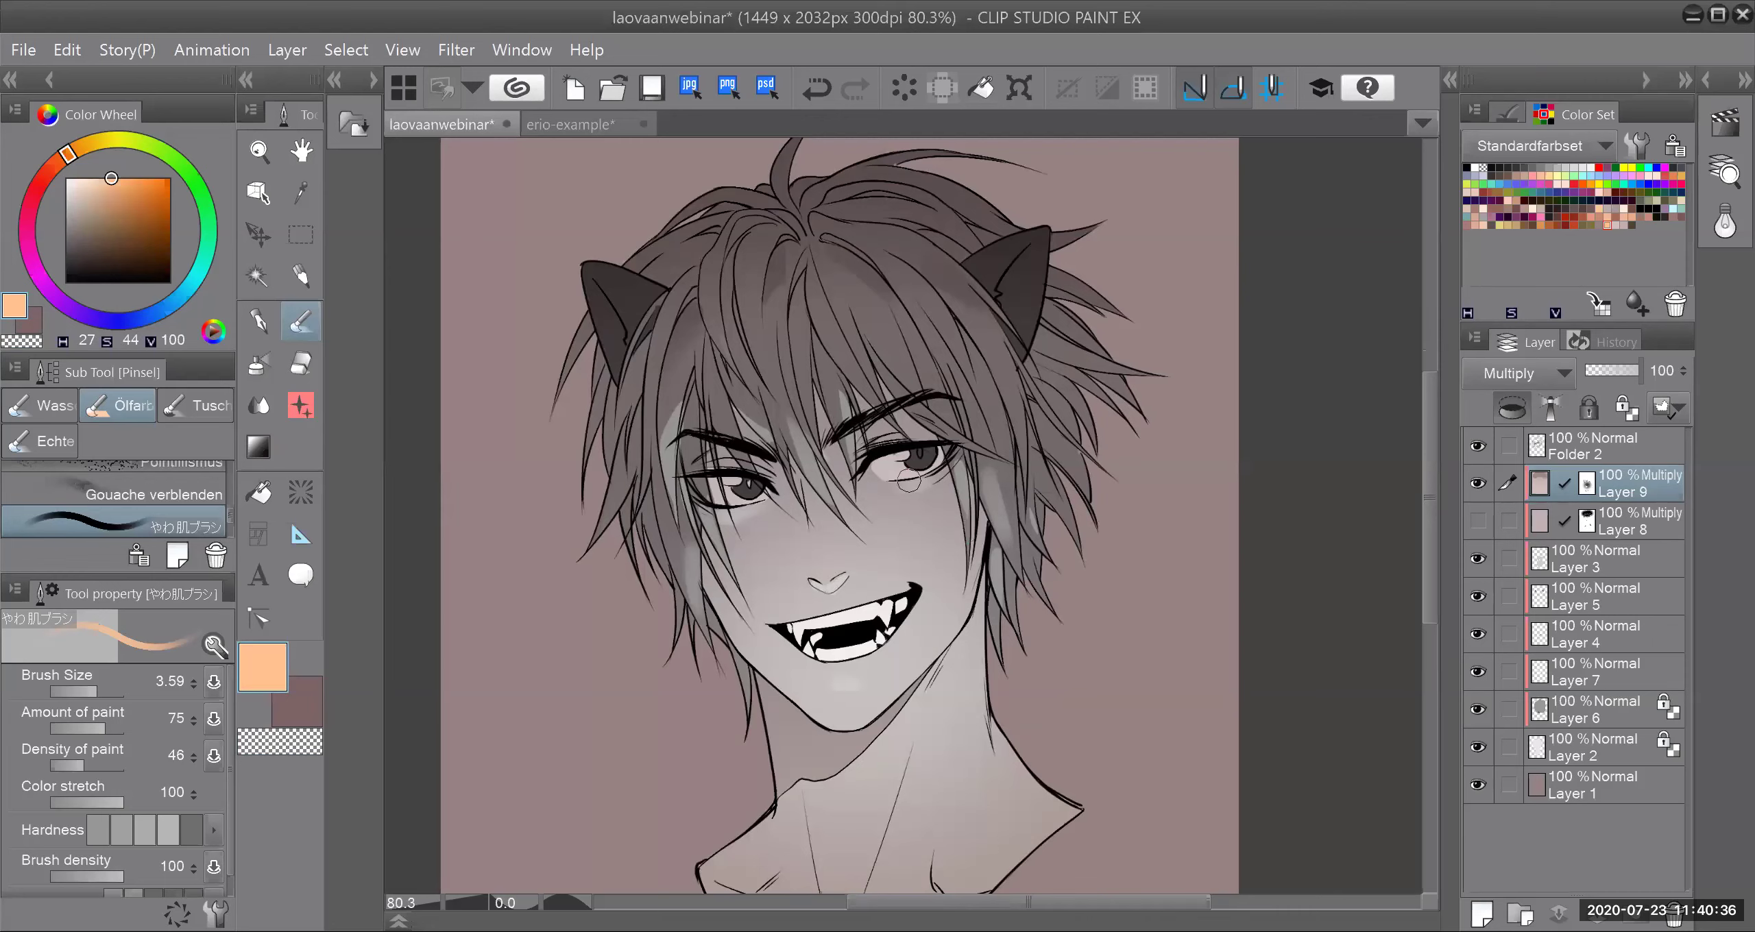
{"action": "mouse_move", "coordinate": [911, 694]}
{"action": "left_mouse_down"}
{"action": "mouse_move", "coordinate": [821, 778]}
{"action": "mouse_move", "coordinate": [925, 684]}
{"action": "left_mouse_up"}
{"action": "key", "text": "ctrl+z"}
{"action": "left_click", "coordinate": [89, 691]}
{"action": "left_click_drag", "start_coordinate": [893, 716], "coordinate": [901, 697]}
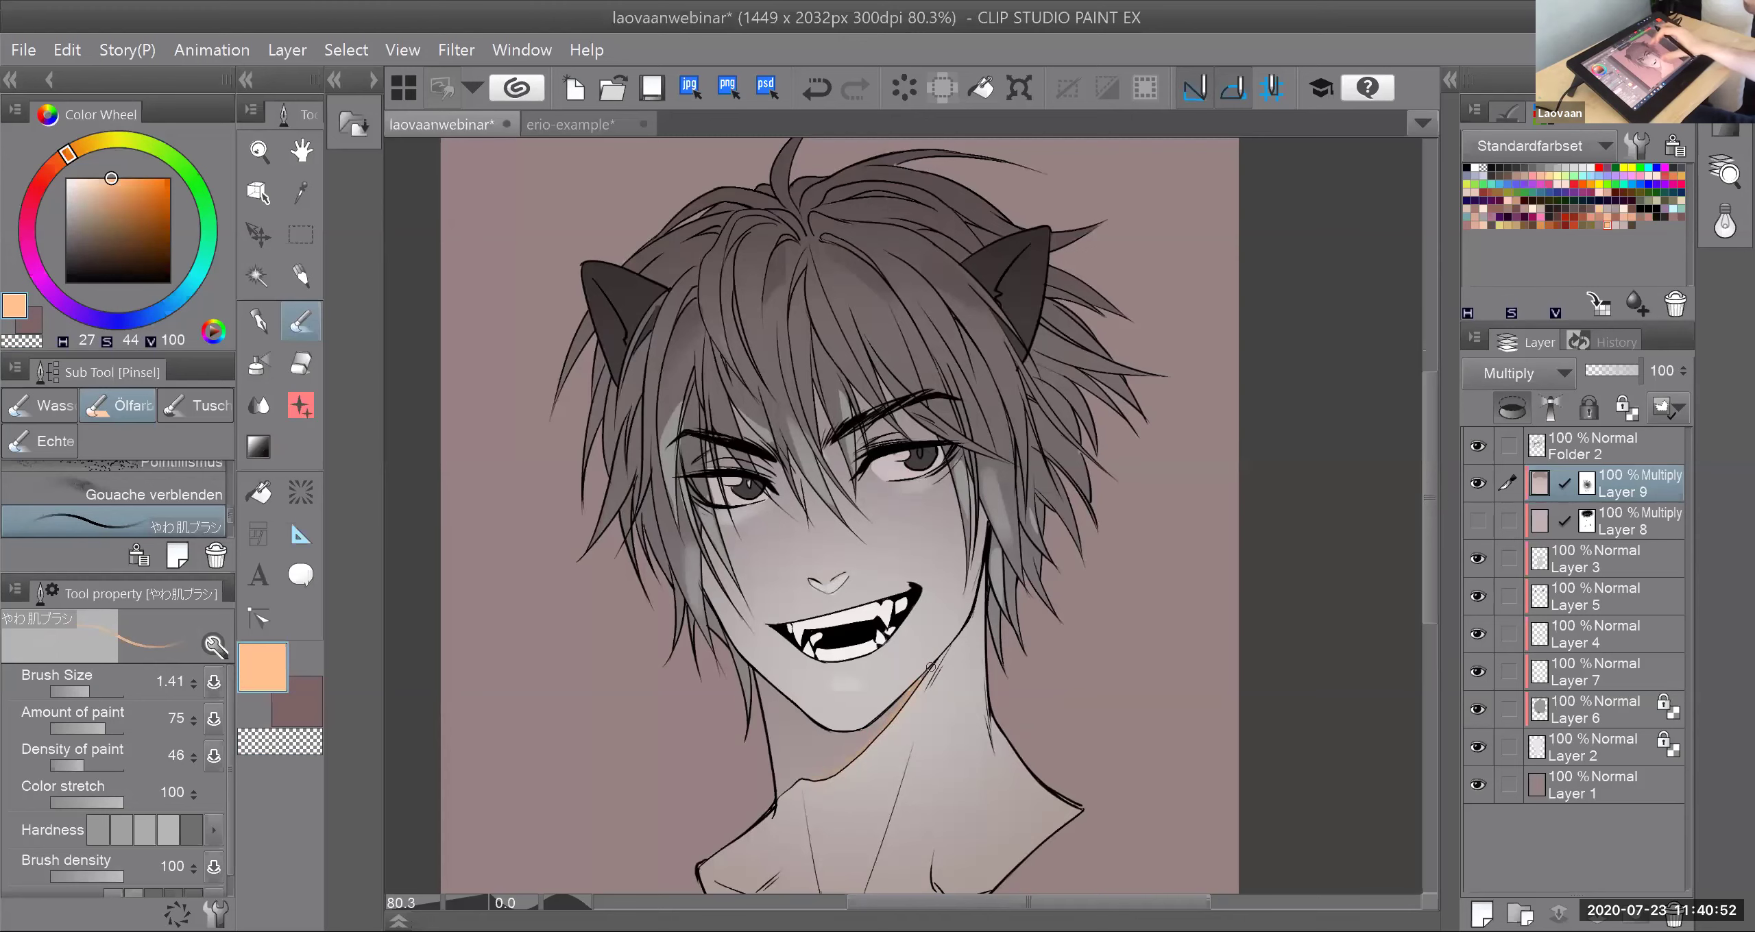
{"action": "key", "text": "ctrl+minus"}
{"action": "key", "text": "ctrl+minus"}
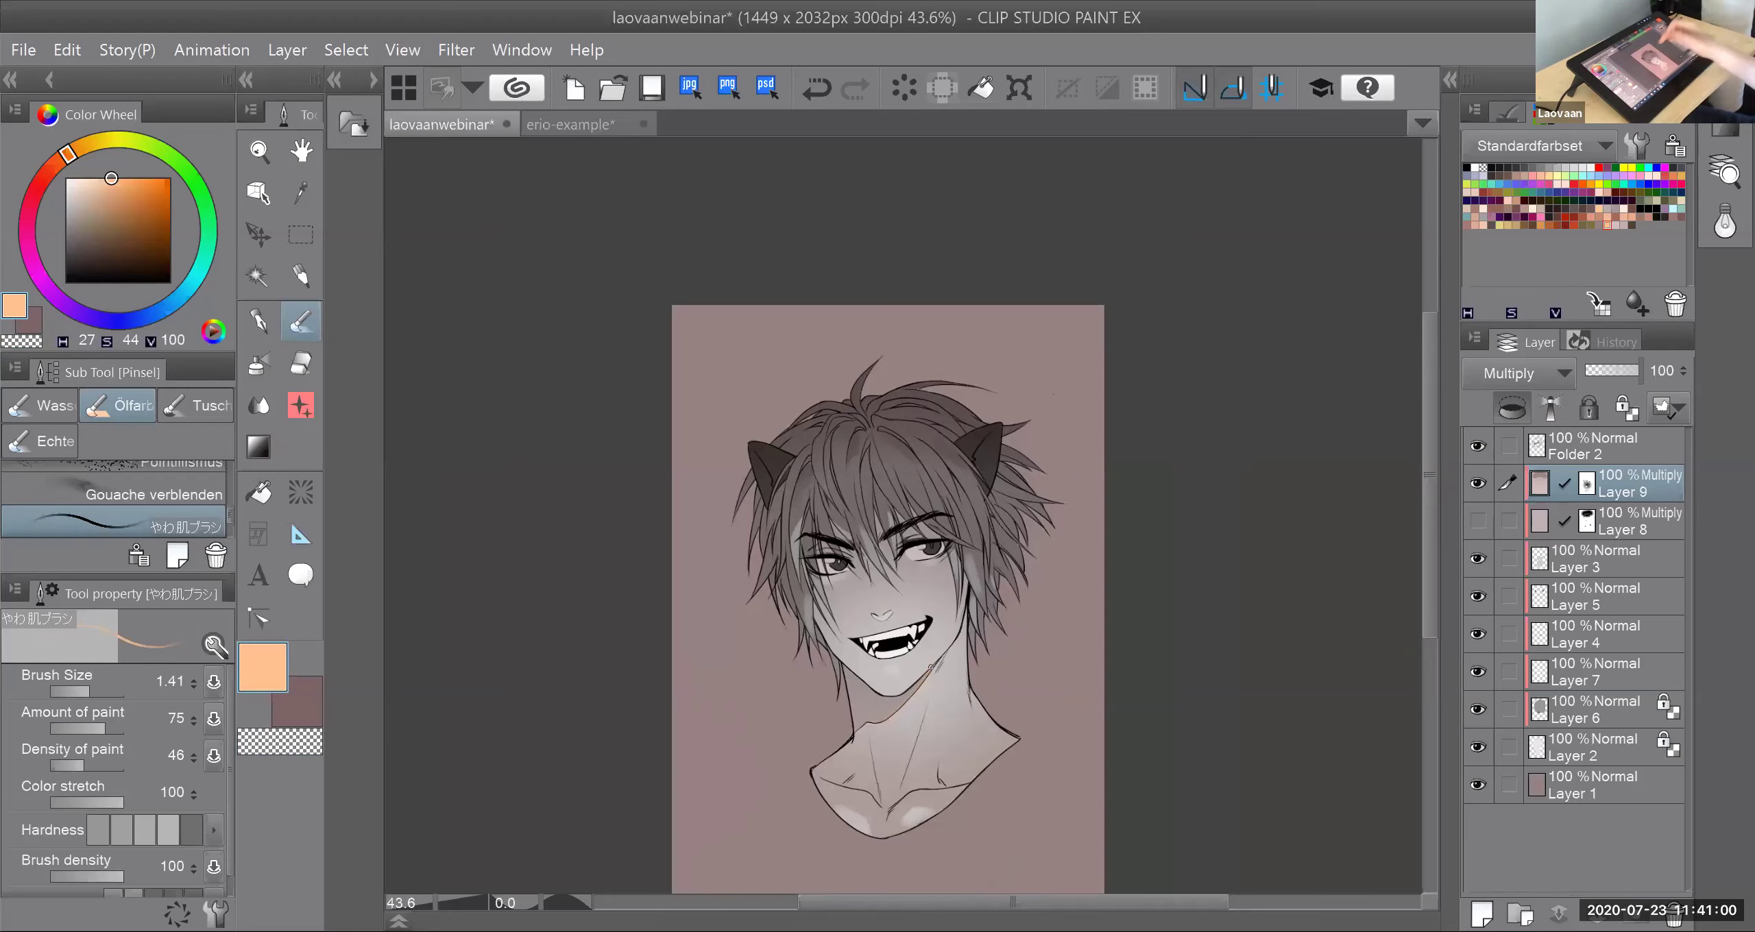
{"action": "left_click_drag", "start_coordinate": [930, 667], "coordinate": [923, 634]}
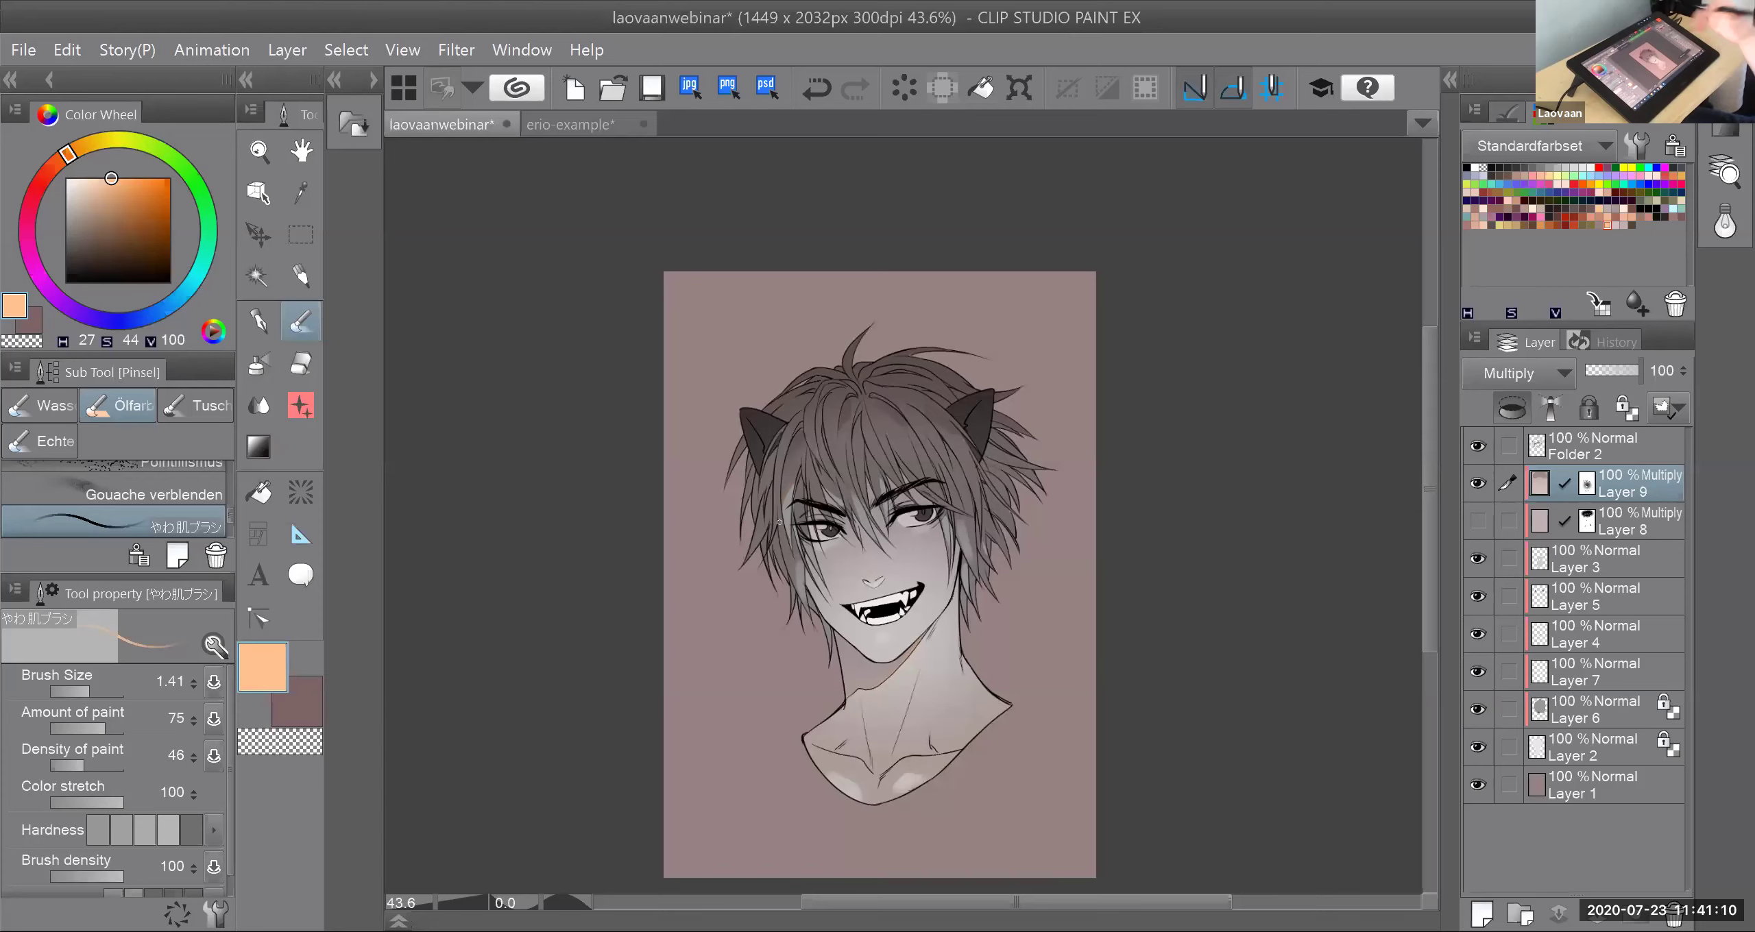
Step: Hide Layer 9, add a new layer above it, and fill it with pale pink (H 348, S 8, V 75)
{"action": "left_click", "coordinate": [1479, 483]}
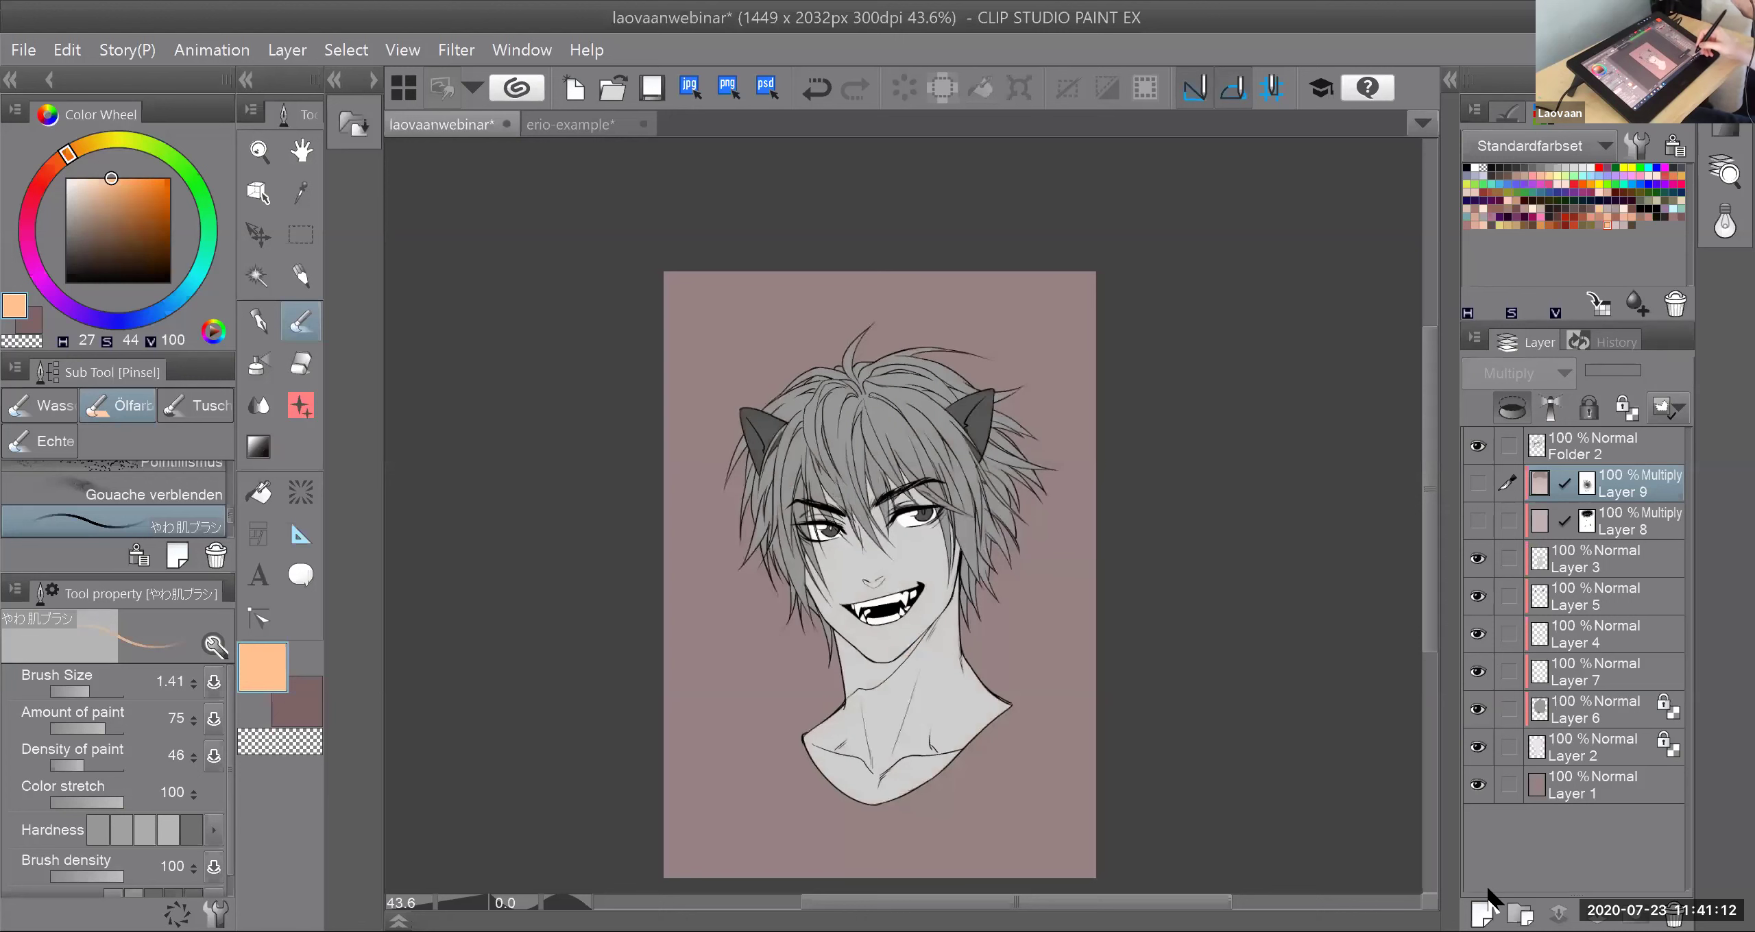
{"action": "left_click", "coordinate": [1483, 911]}
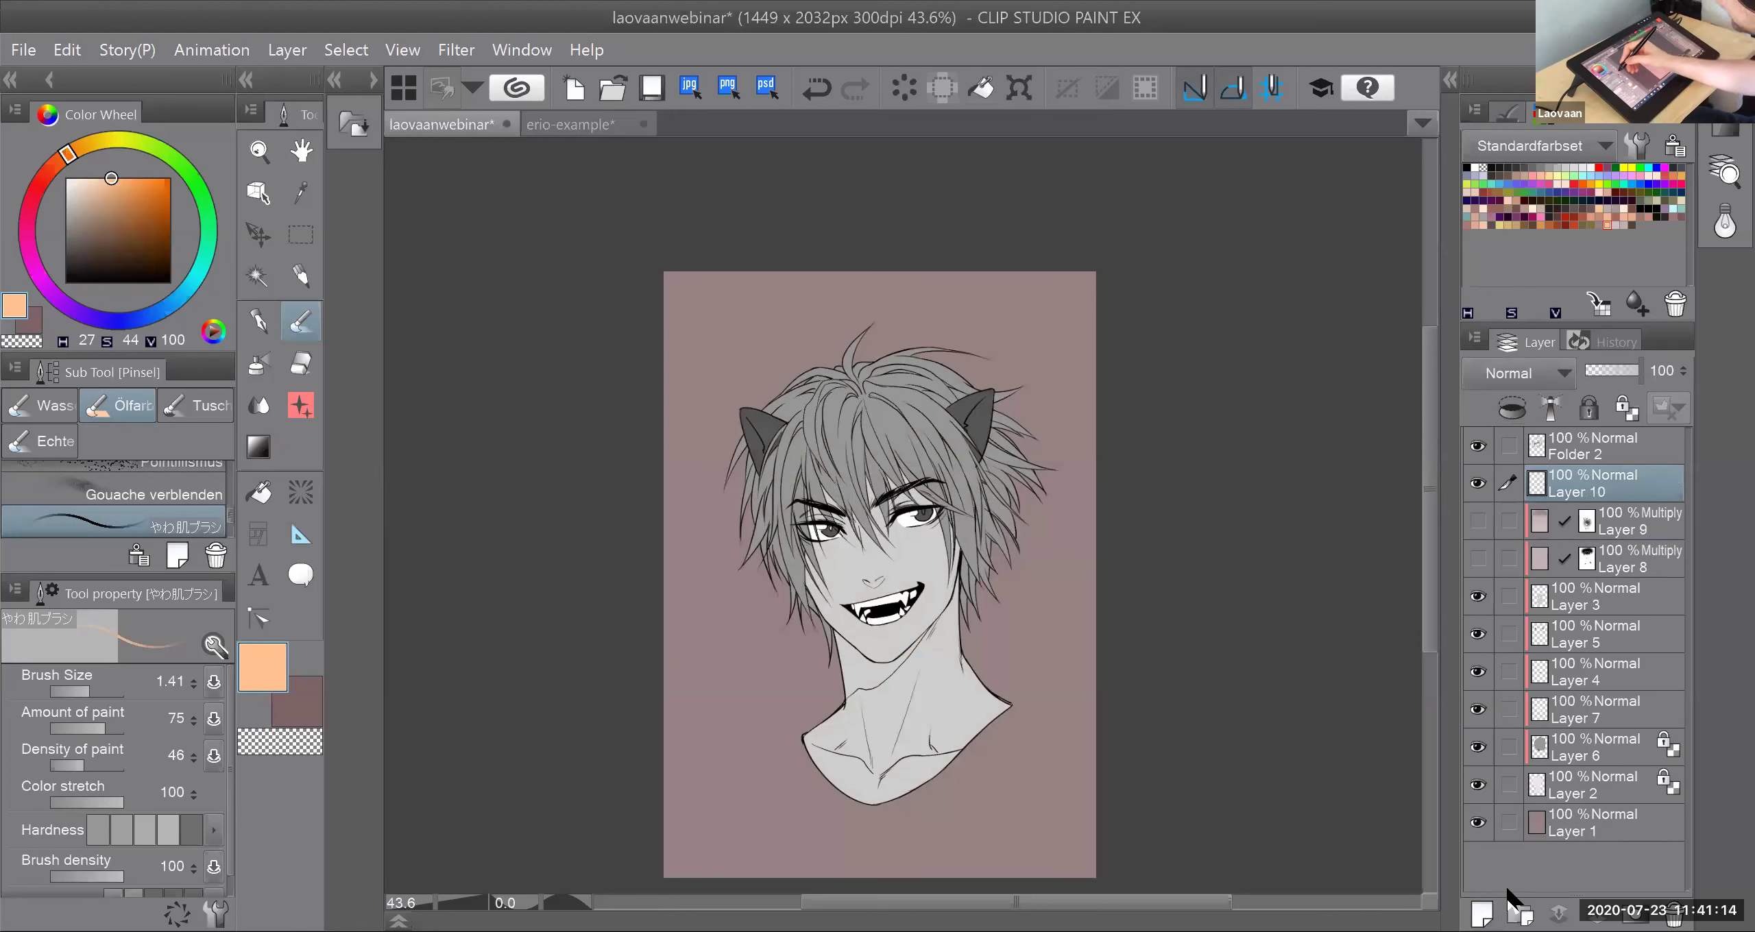
{"action": "left_click", "coordinate": [259, 493]}
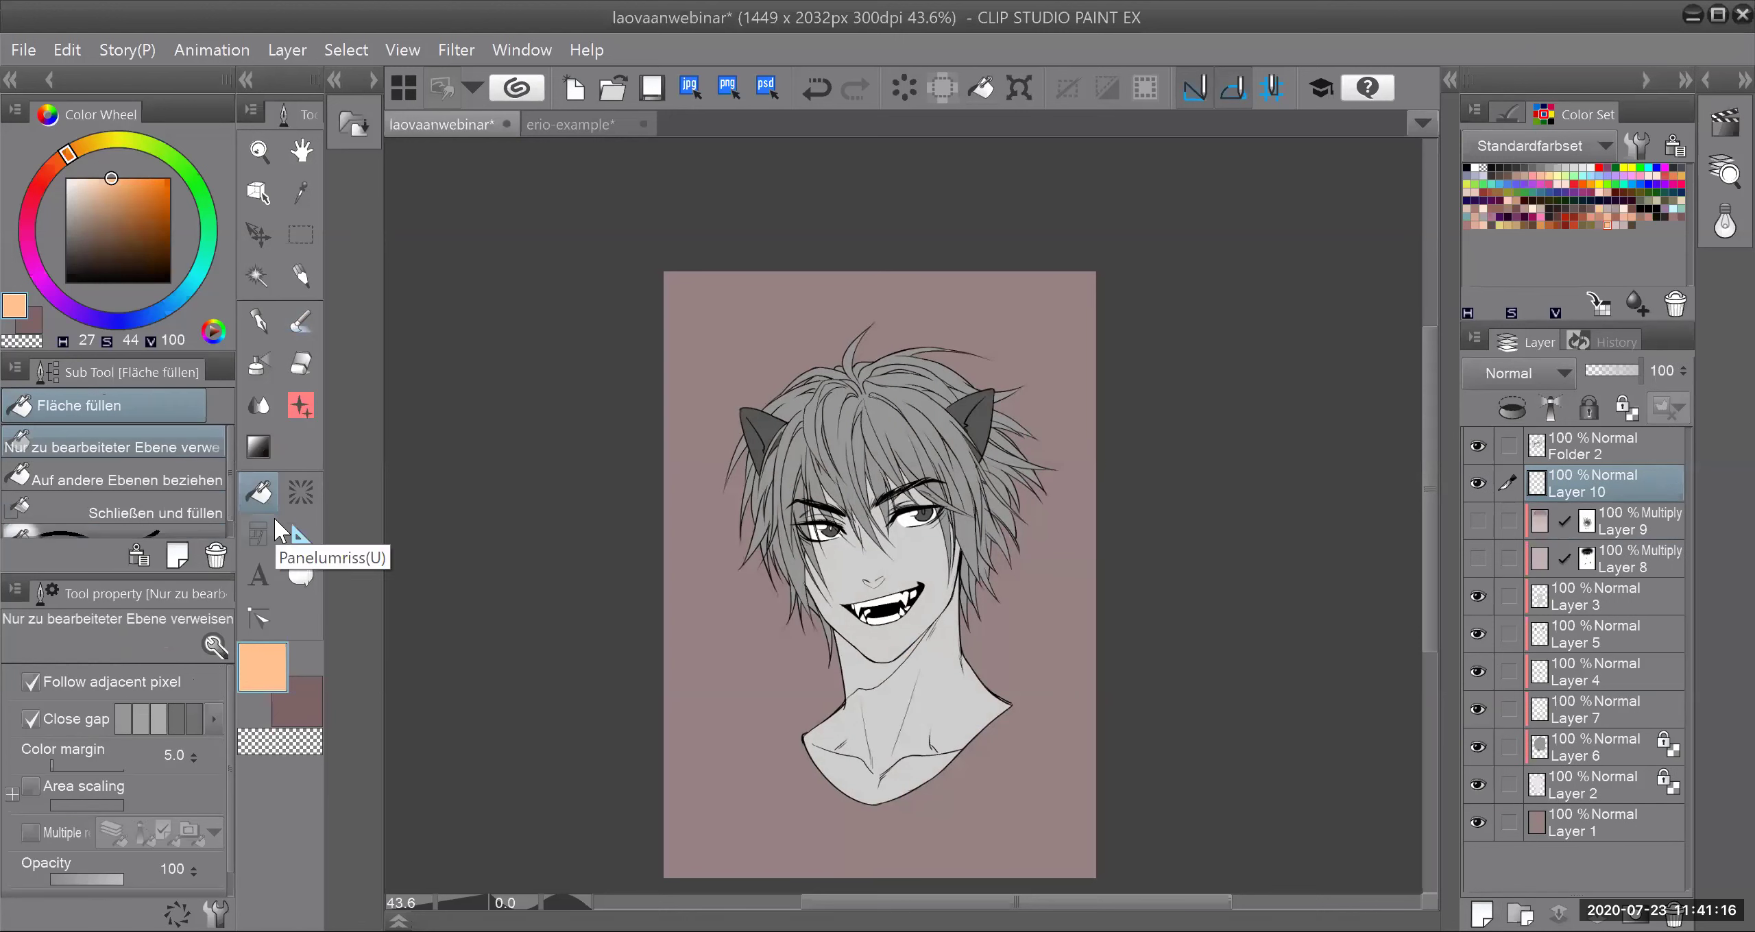
{"action": "left_click", "coordinate": [1625, 225]}
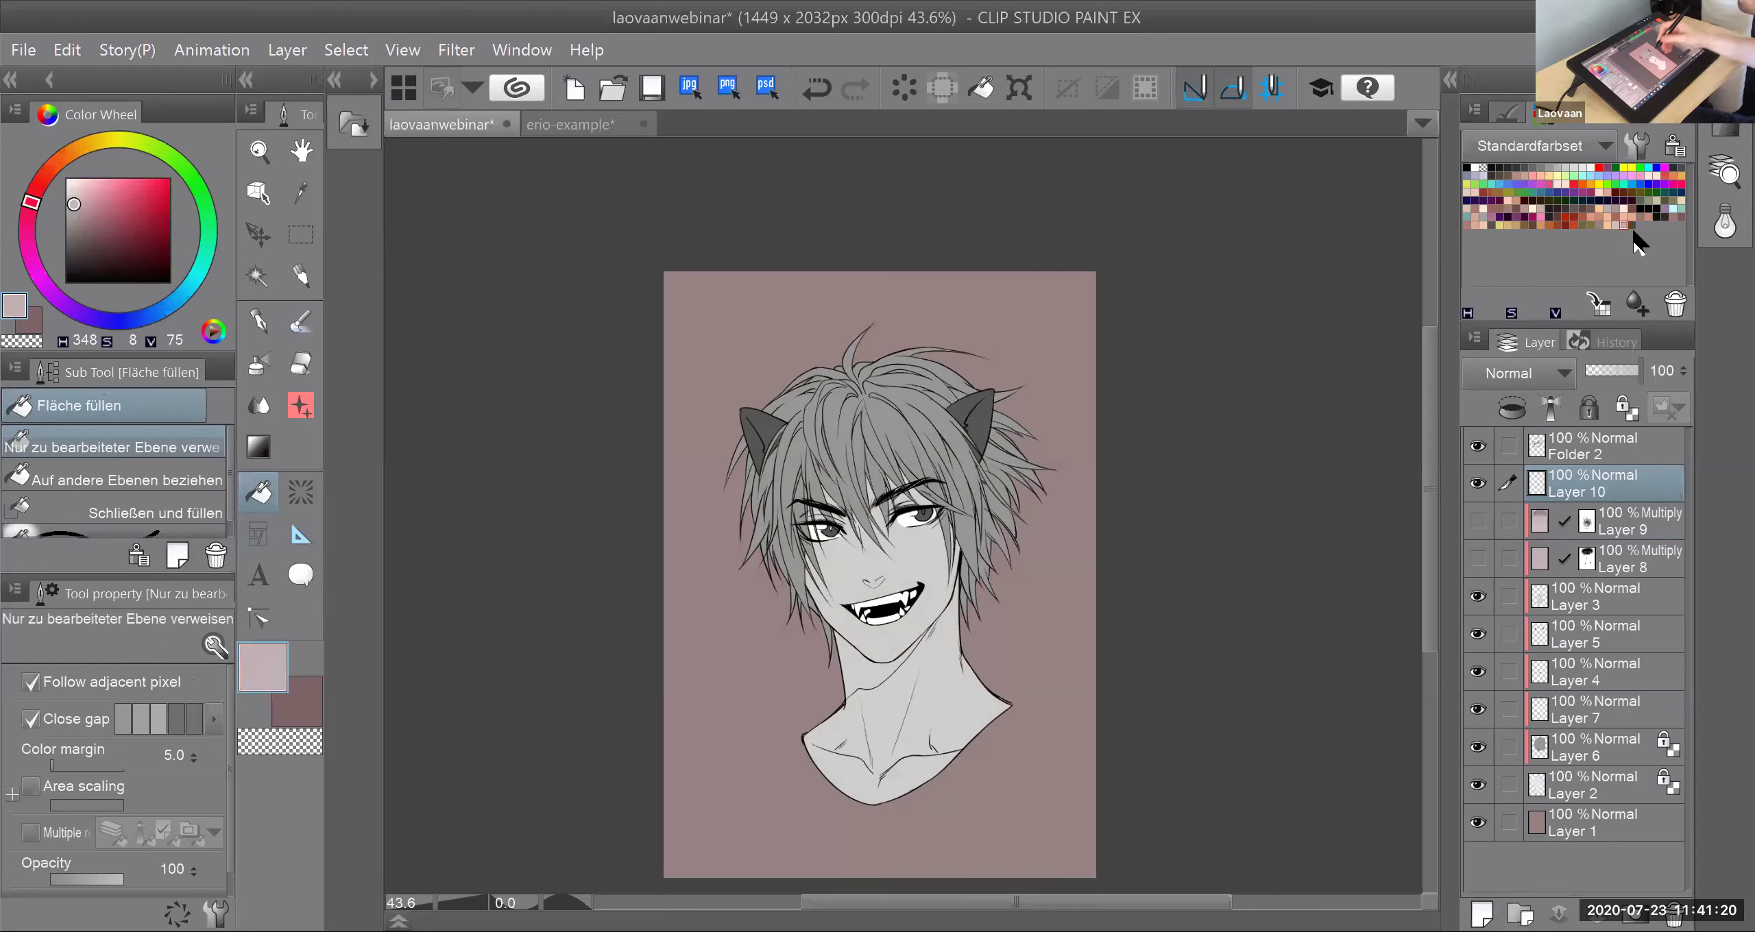
{"action": "left_click", "coordinate": [970, 471]}
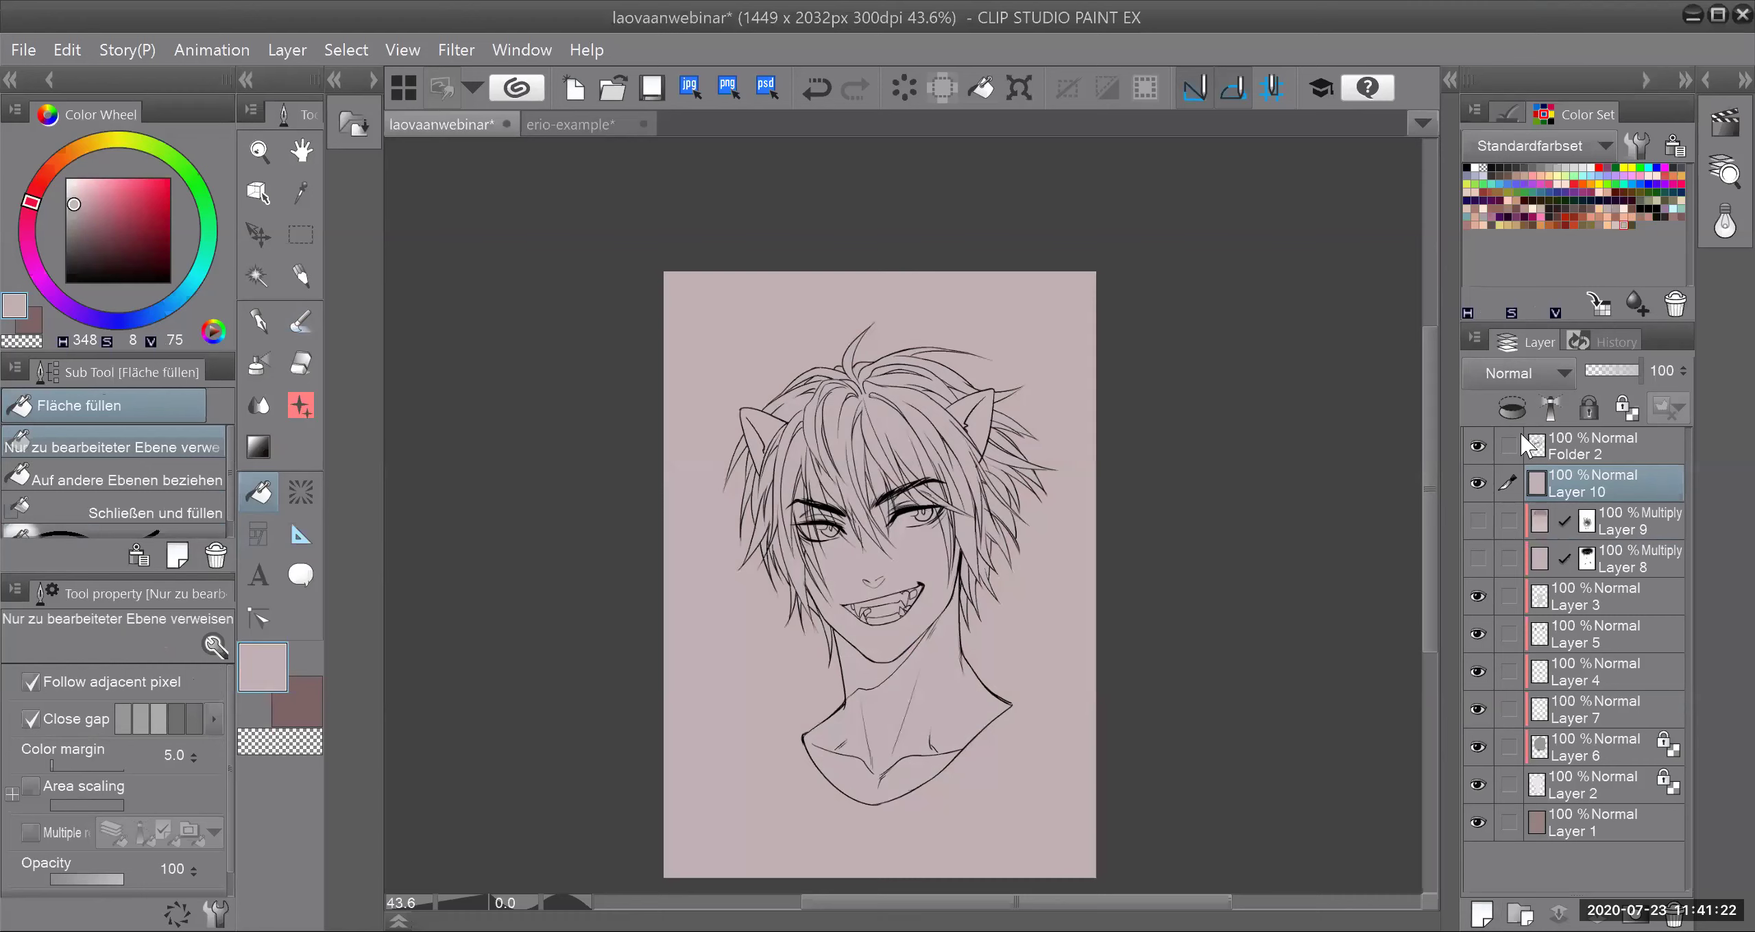
Step: Clip Layer 10 to the layers below and set its blending mode to Multiply
{"action": "left_click", "coordinate": [1512, 409]}
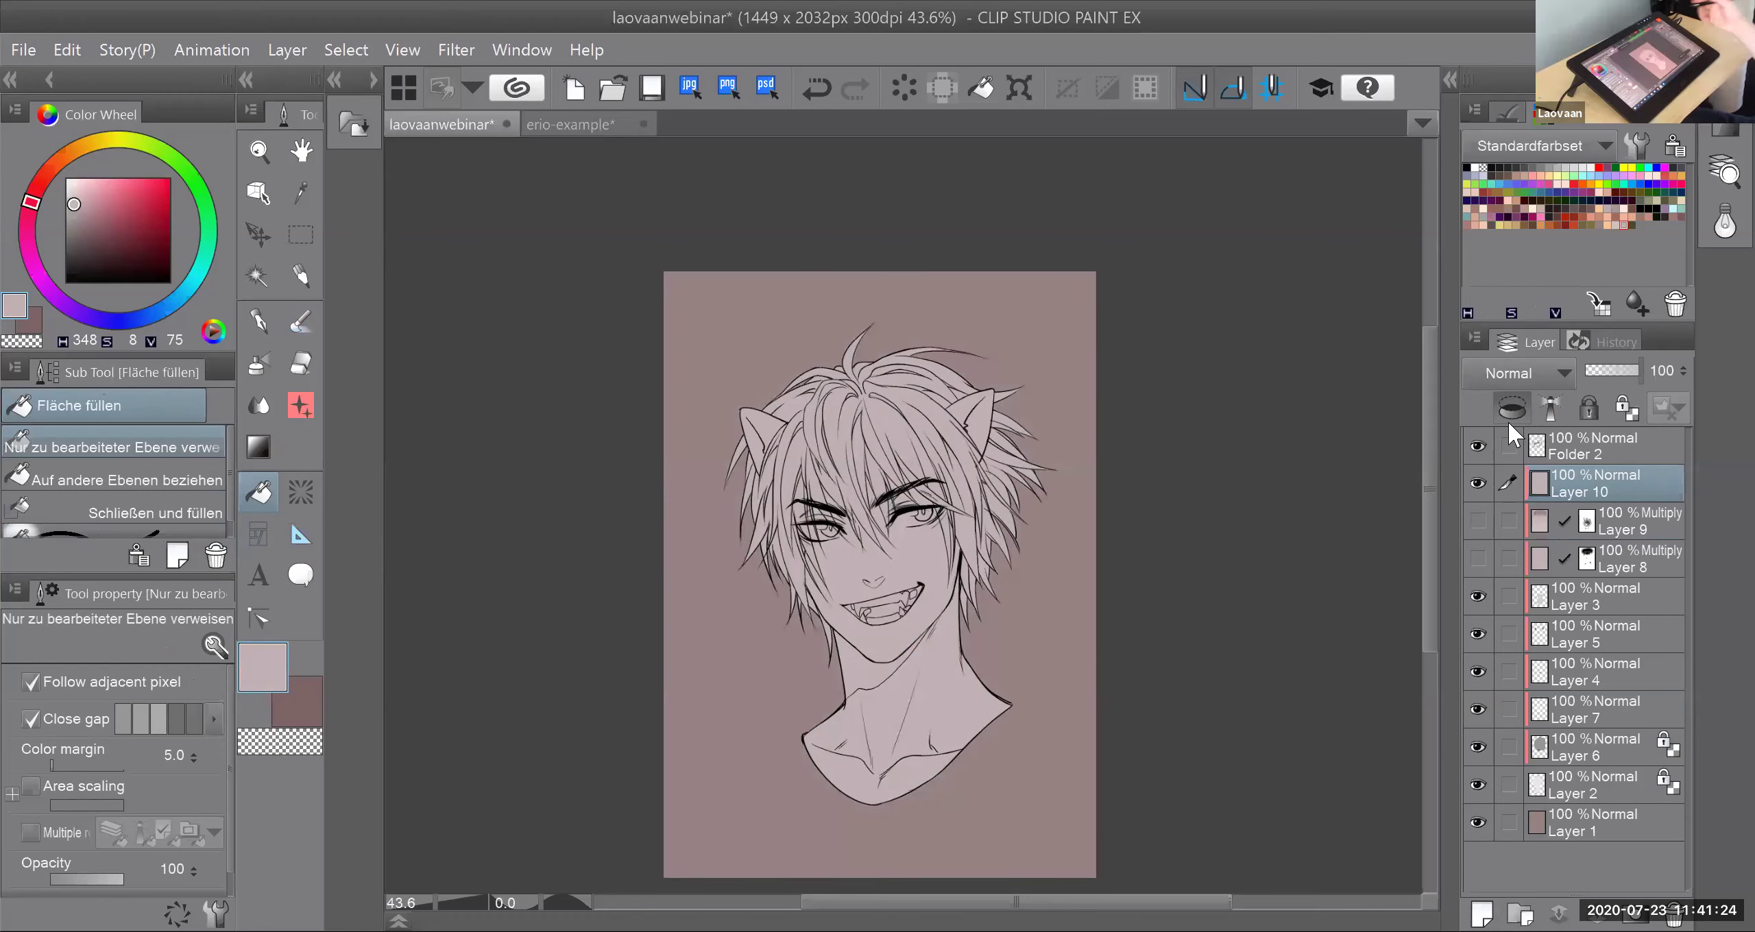
{"action": "left_click", "coordinate": [1561, 384]}
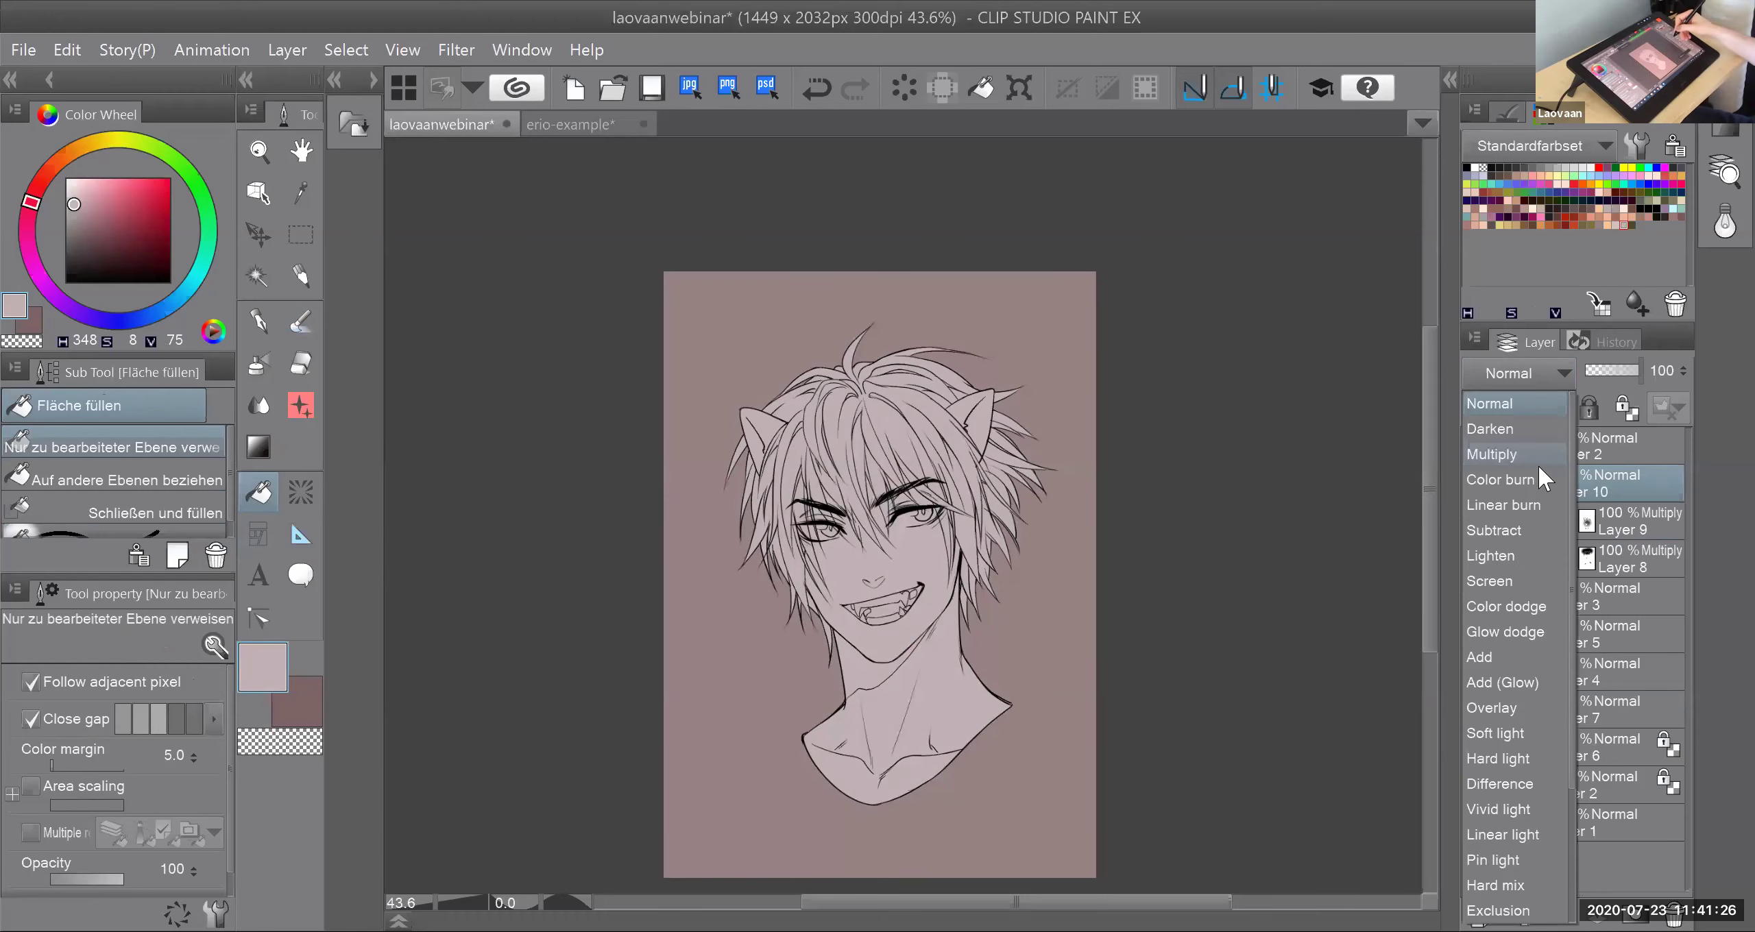
{"action": "left_click", "coordinate": [1544, 454]}
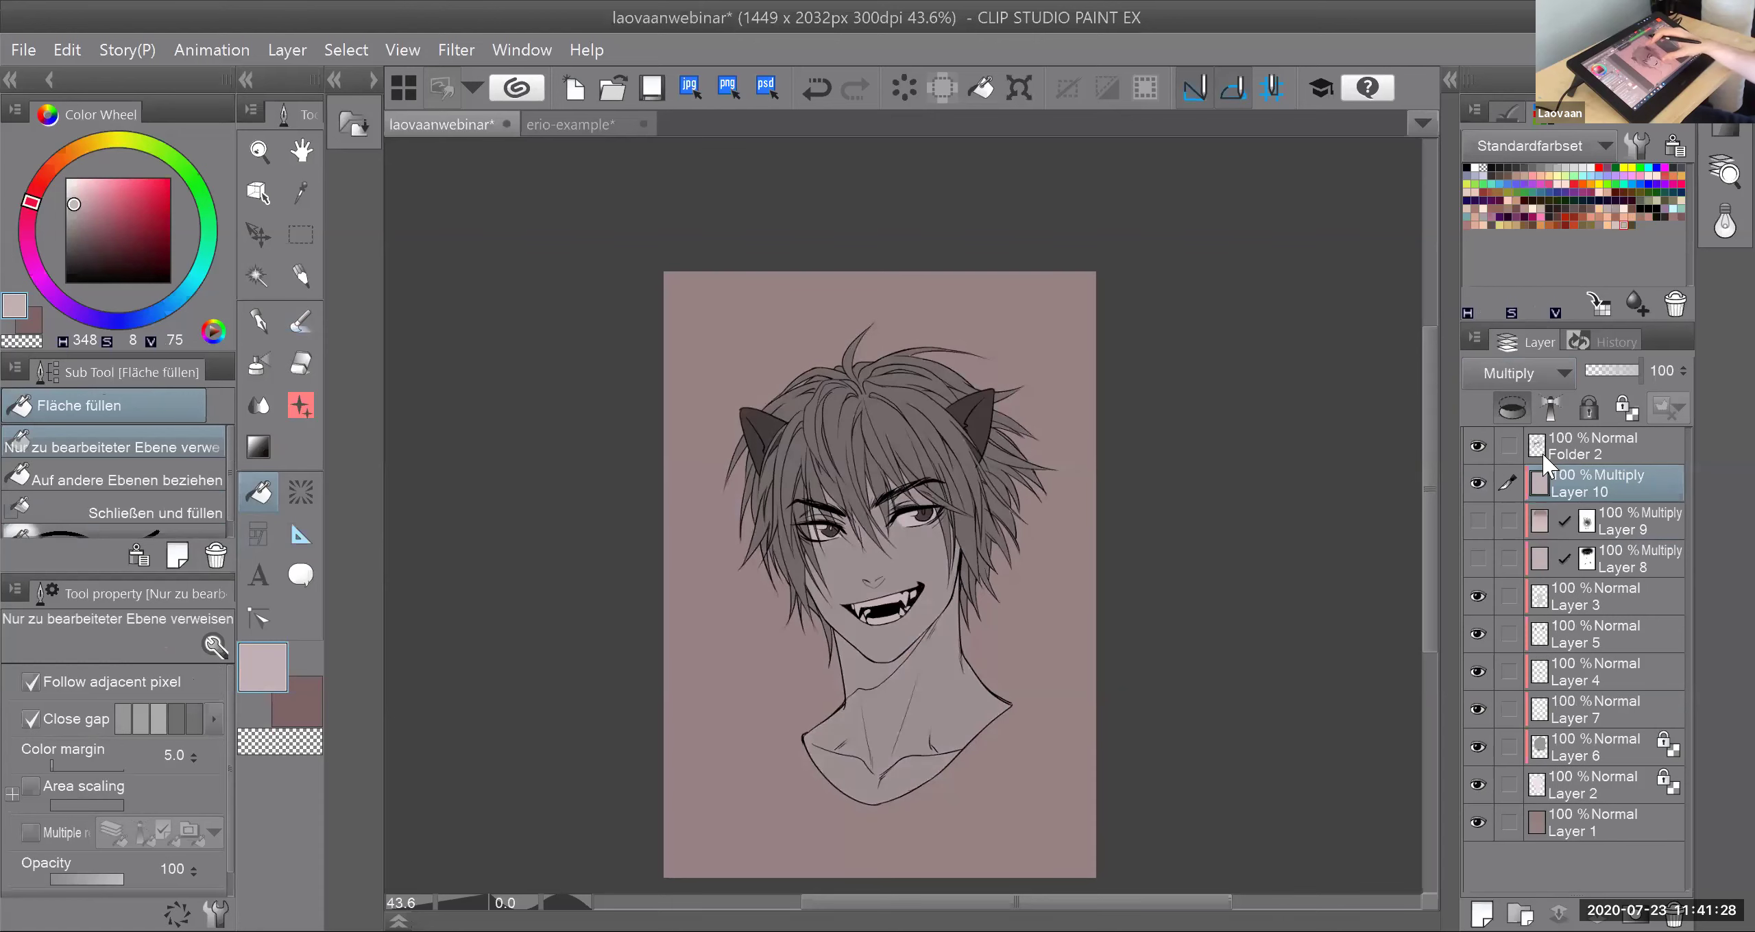
Step: Choose the Inker - G Nib pen with transparent color and add a layer mask to Layer 10
{"action": "scroll", "coordinate": [880, 575], "scroll_direction": "up", "scroll_amount": 1}
{"action": "scroll", "coordinate": [953, 491], "scroll_direction": "up", "scroll_amount": 1}
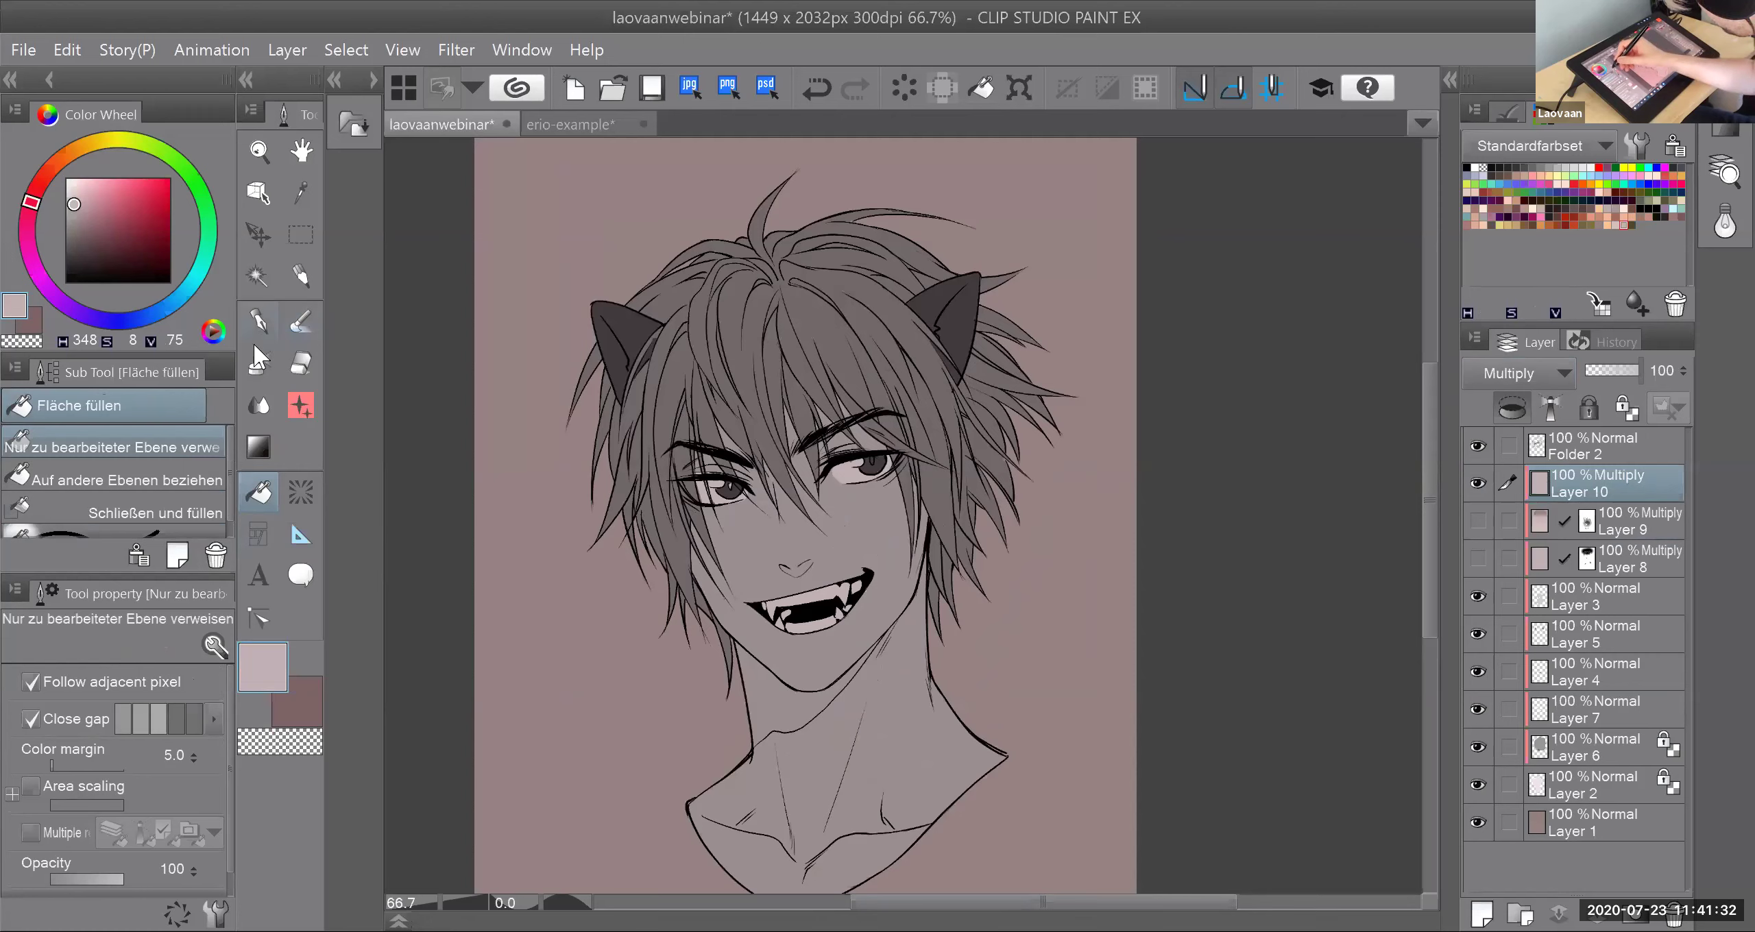
{"action": "key", "text": "p"}
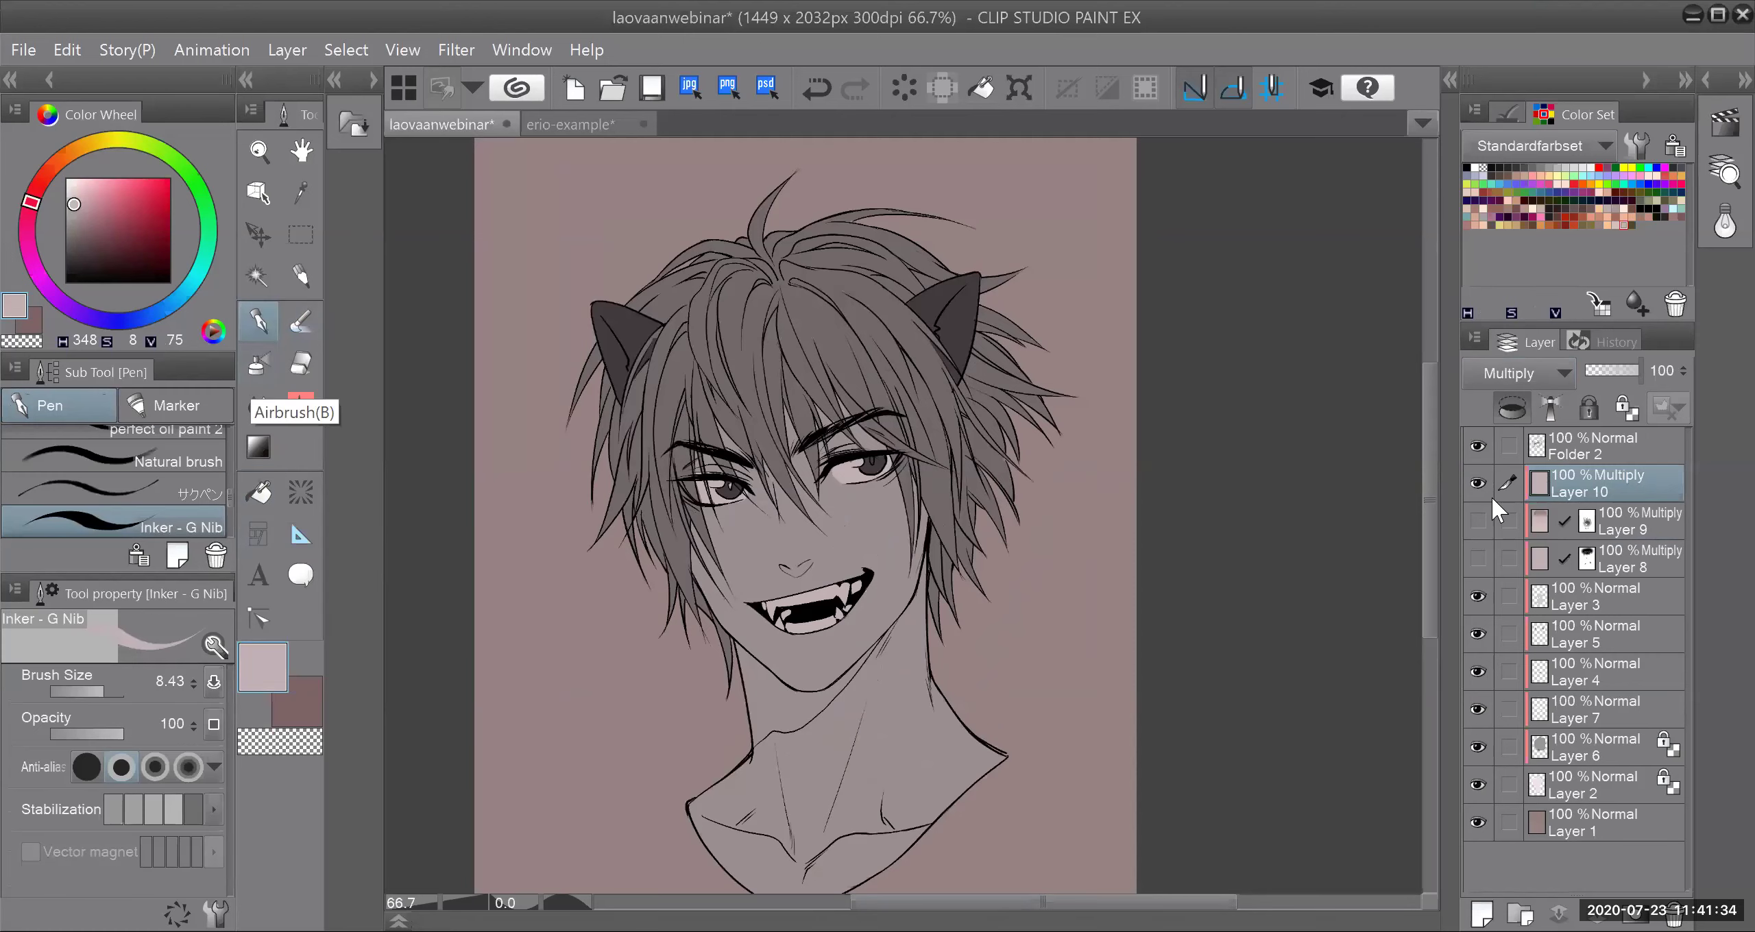
{"action": "left_click", "coordinate": [310, 747]}
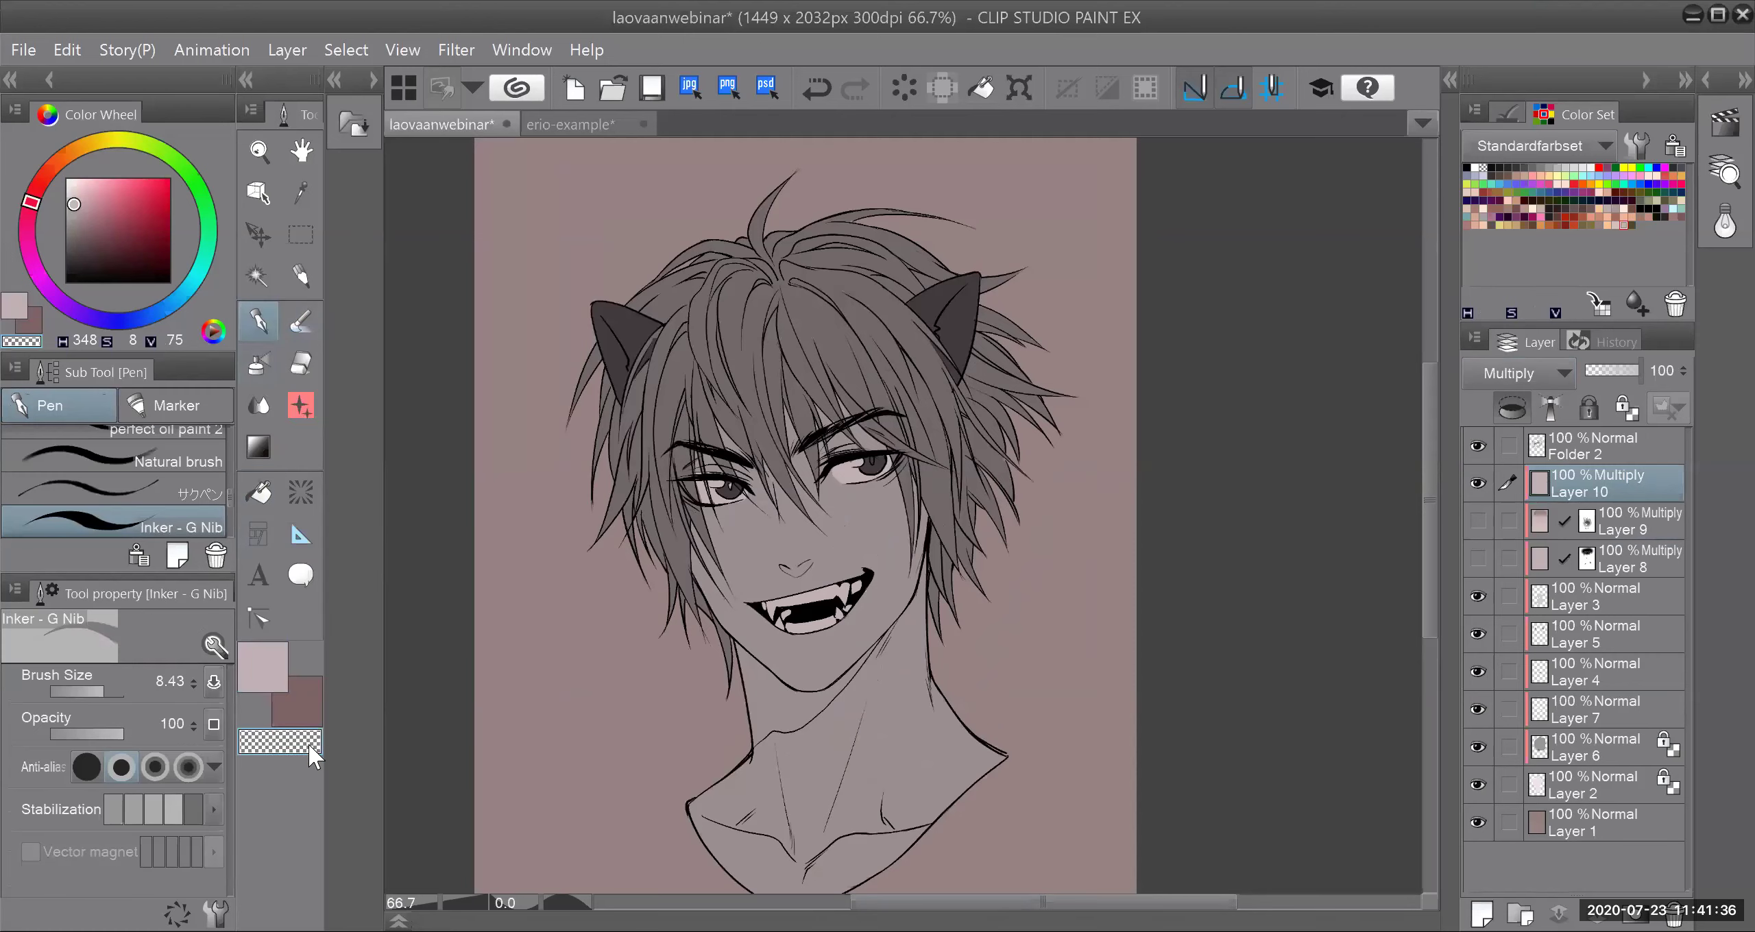
{"action": "key", "text": "ctrl+minus"}
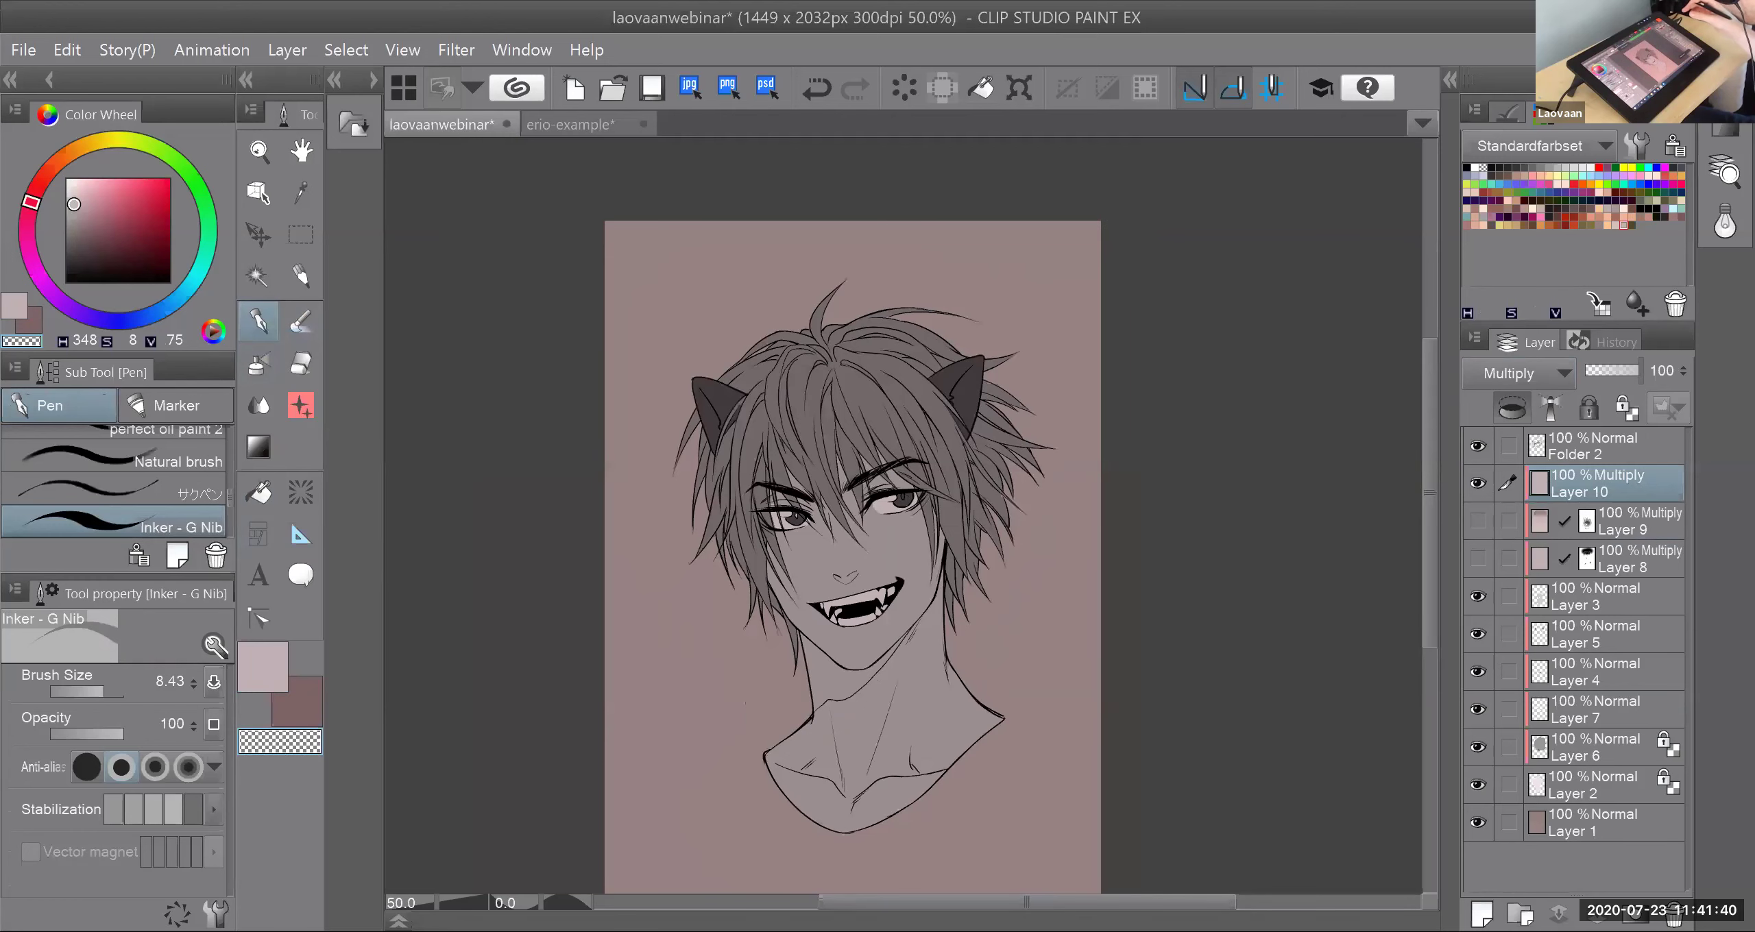
{"action": "key", "text": "ctrl+plus"}
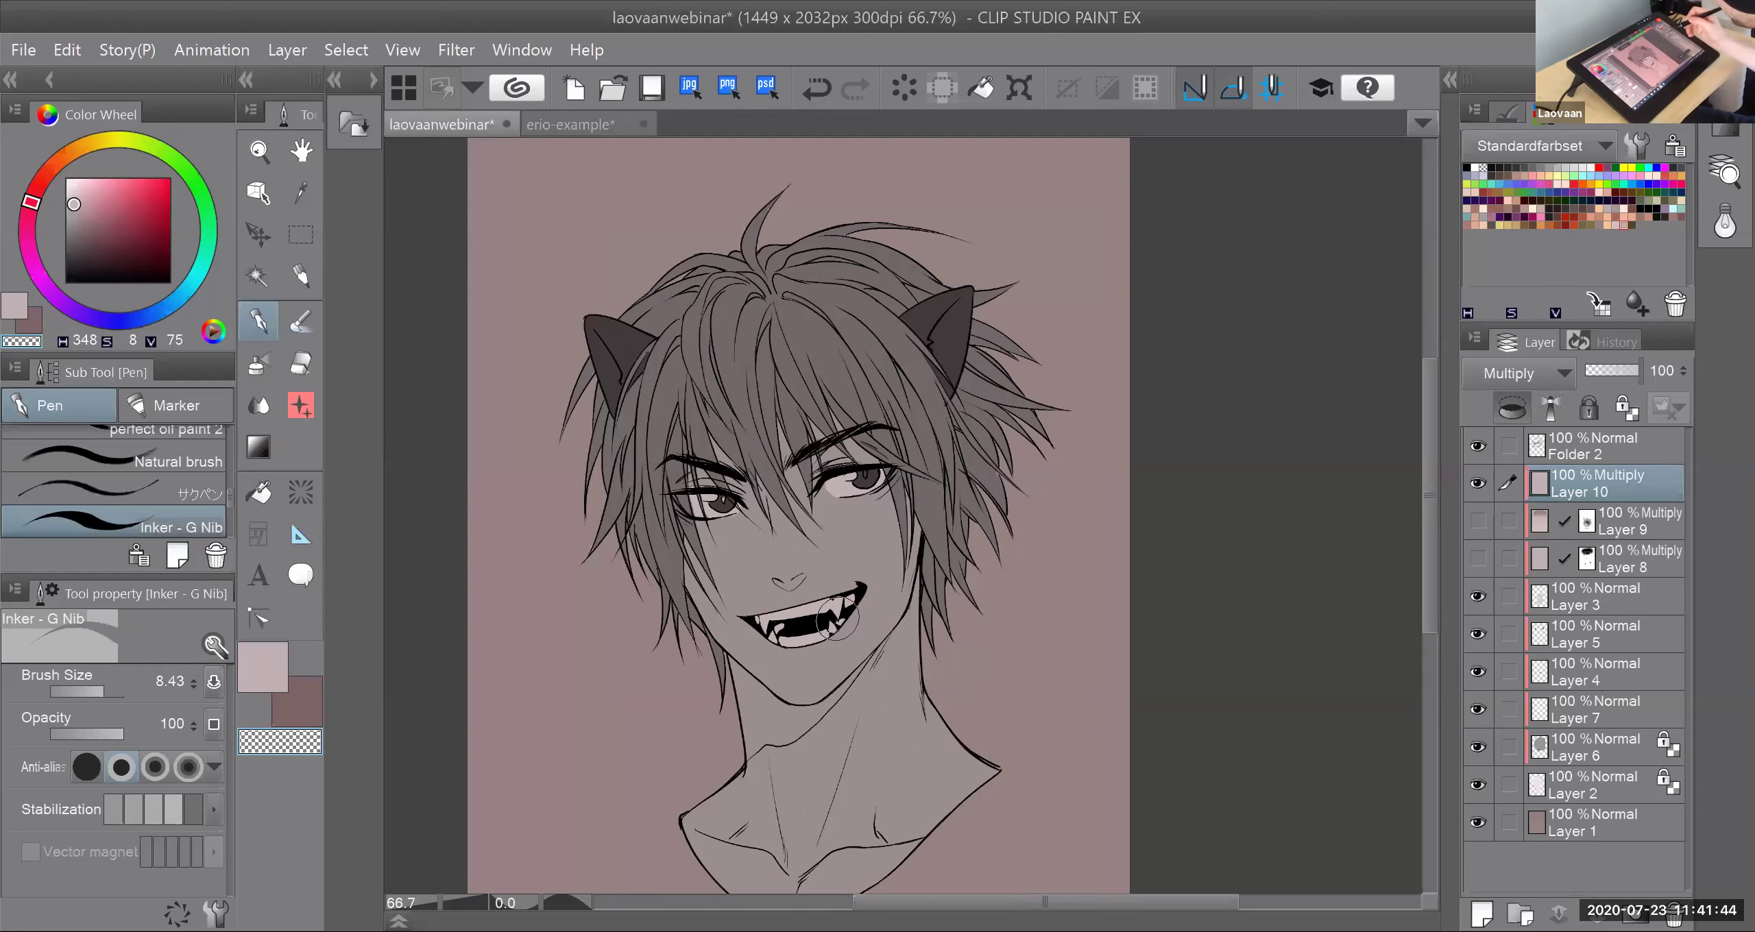
{"action": "key", "text": "ctrl+minus"}
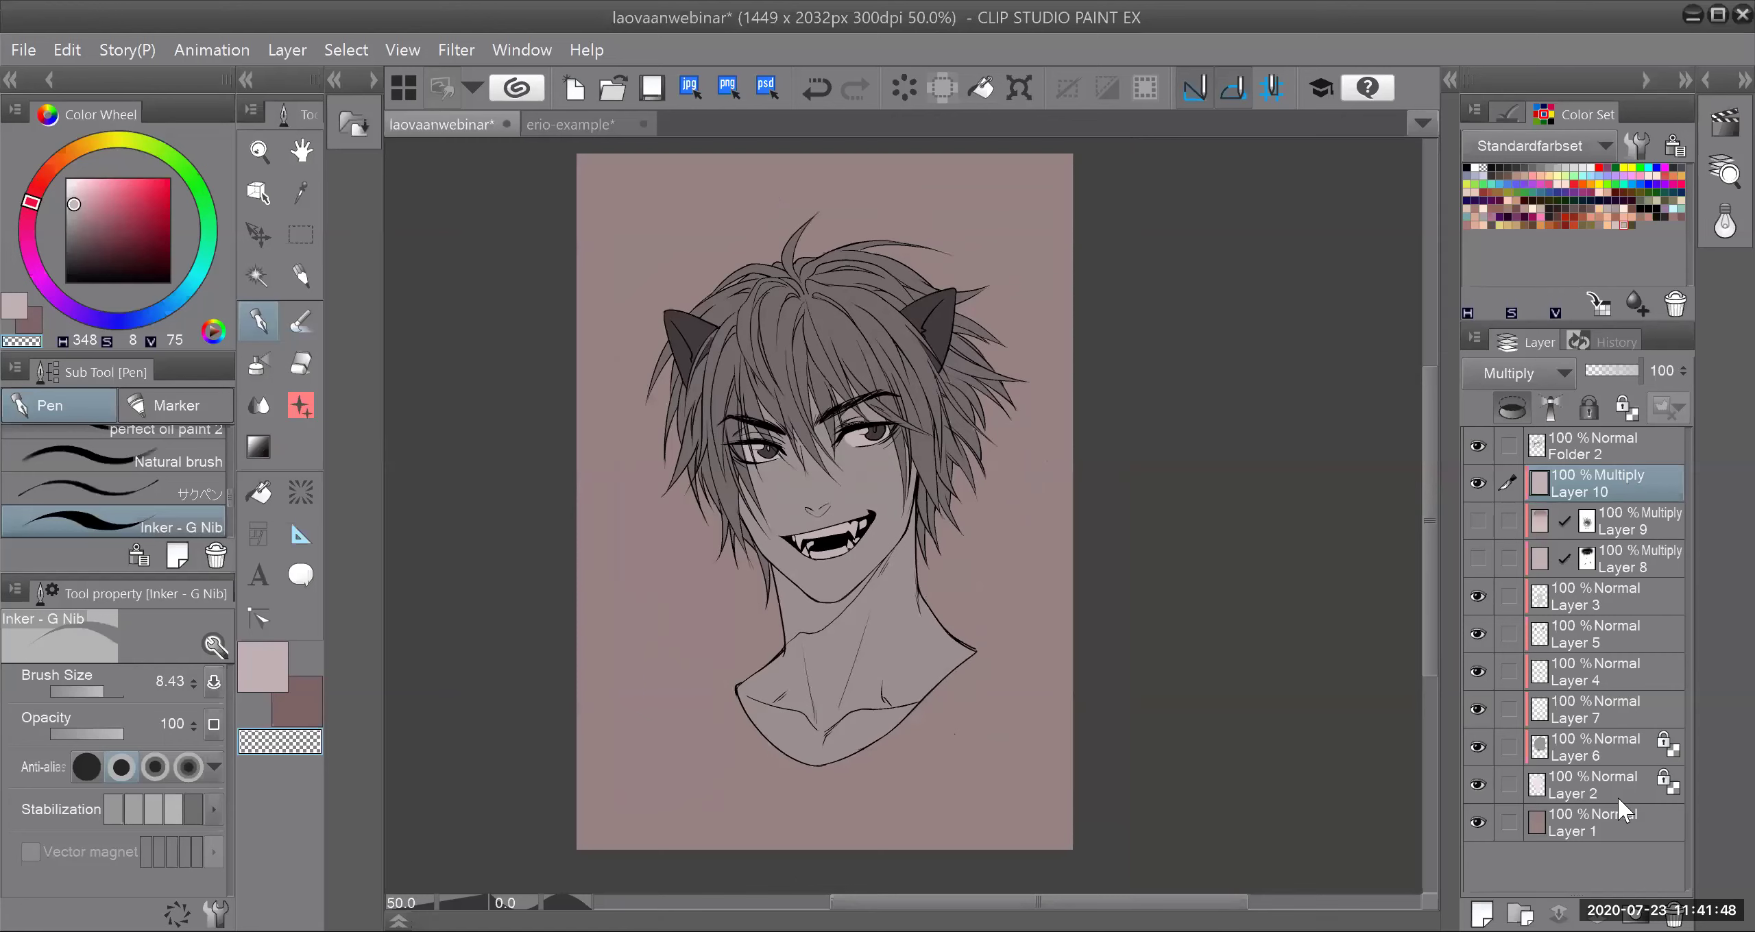
{"action": "scroll", "coordinate": [822, 501], "scroll_direction": "up", "scroll_amount": 1}
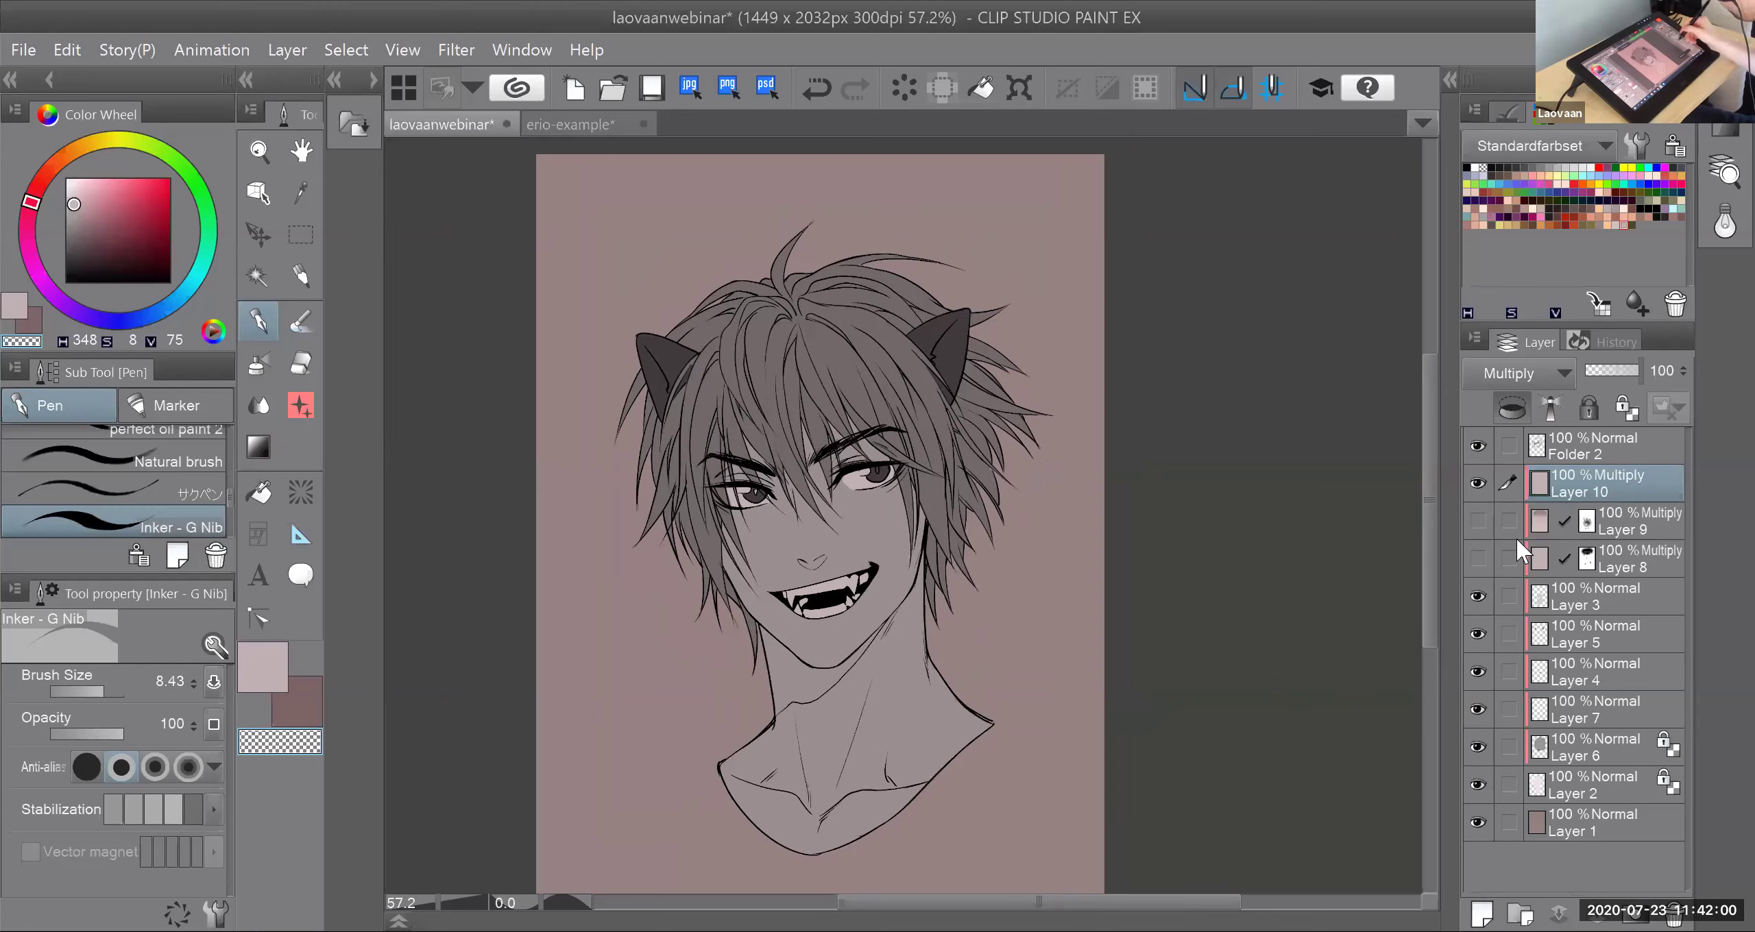
{"action": "left_click", "coordinate": [1645, 894]}
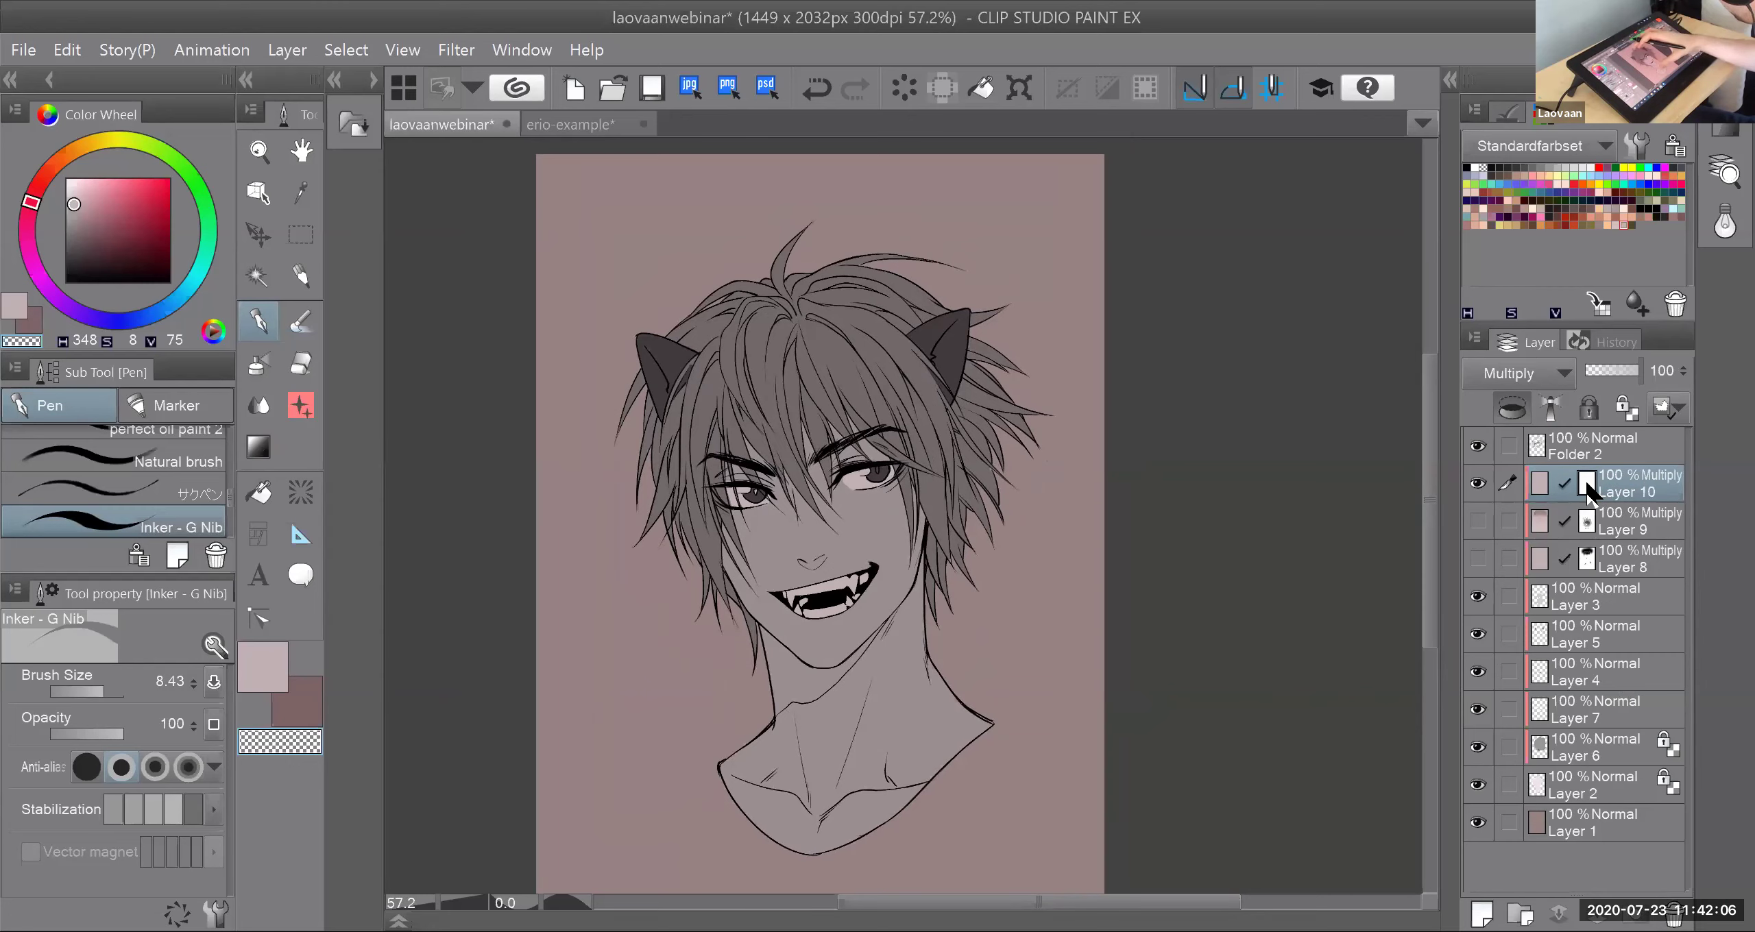
Step: Paint rim light on Layer 10's mask along the left jawline and adjacent hair strand with the G Nib pen at size 3.59
{"action": "scroll", "coordinate": [796, 510], "scroll_direction": "up", "scroll_amount": 3}
{"action": "scroll", "coordinate": [860, 524], "scroll_direction": "down", "scroll_amount": 2}
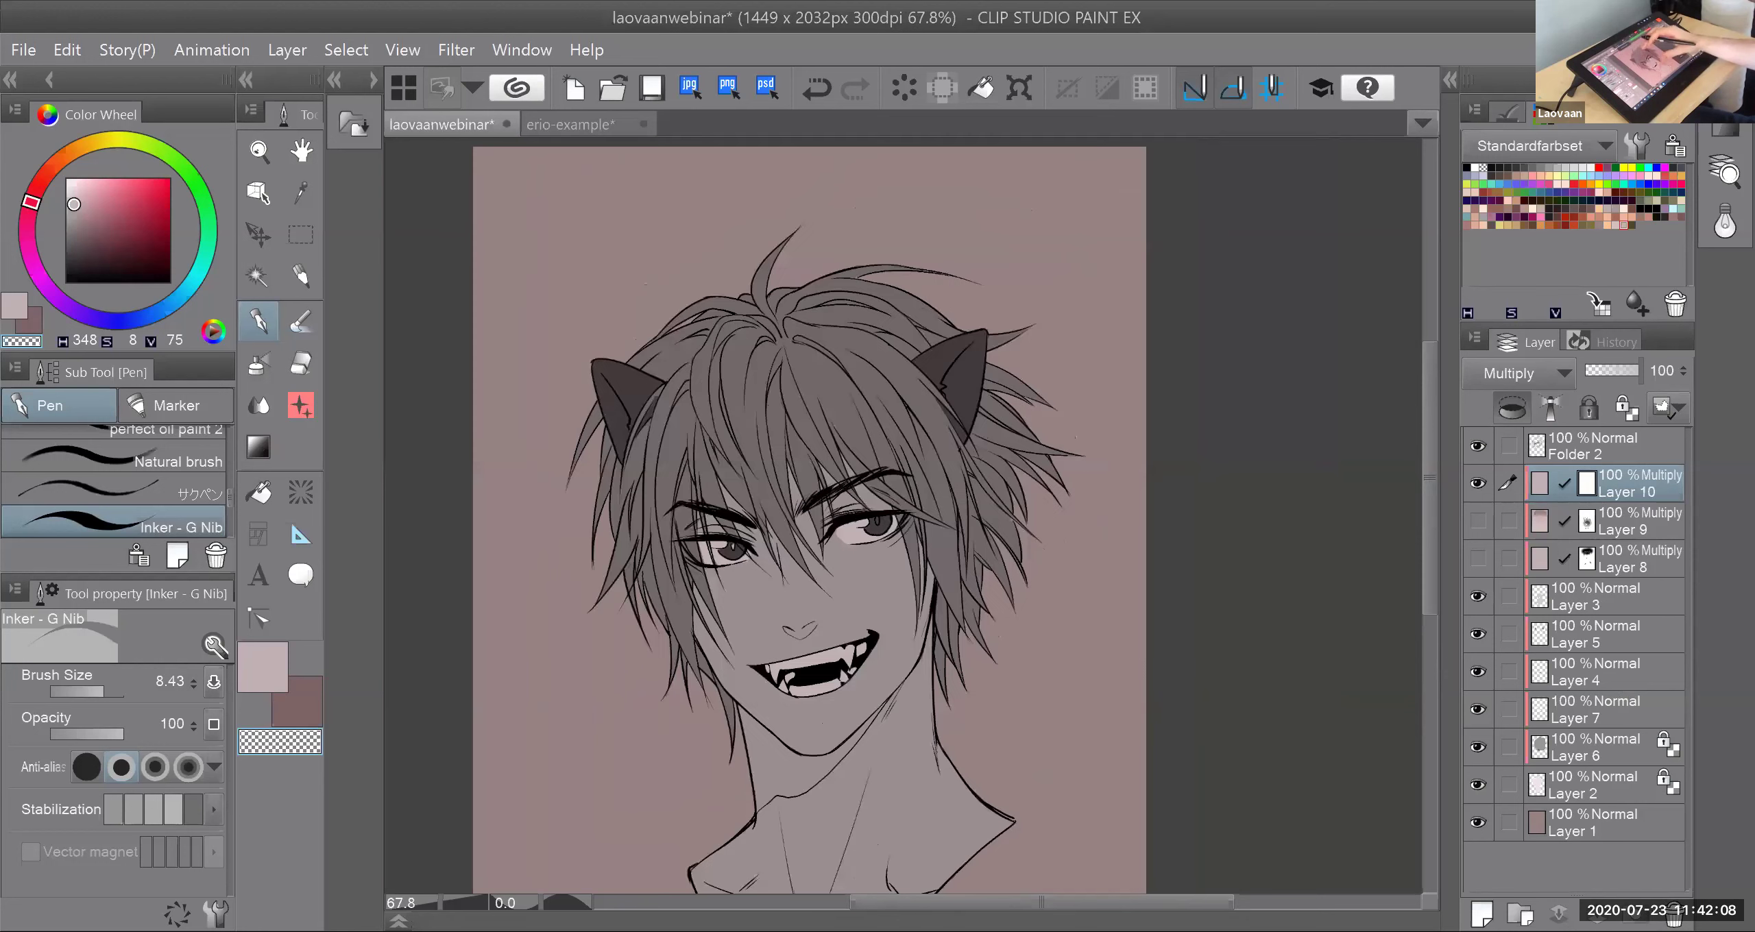
{"action": "left_click", "coordinate": [95, 690]}
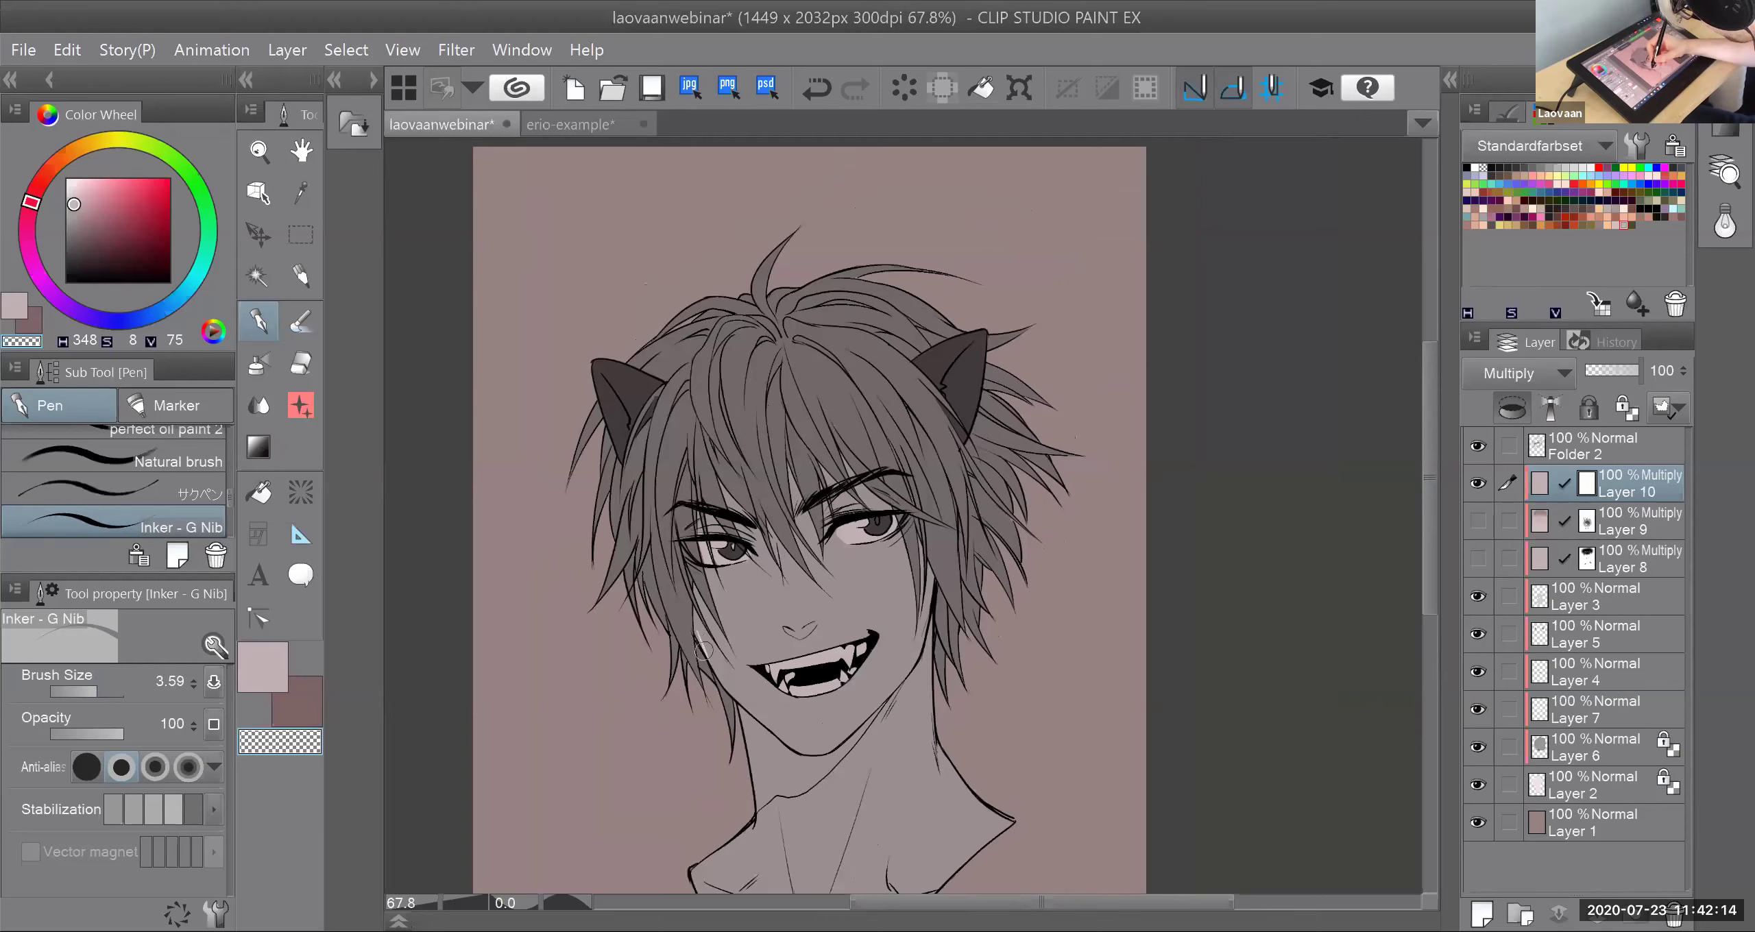
{"action": "left_click_drag", "start_coordinate": [696, 628], "coordinate": [714, 675]}
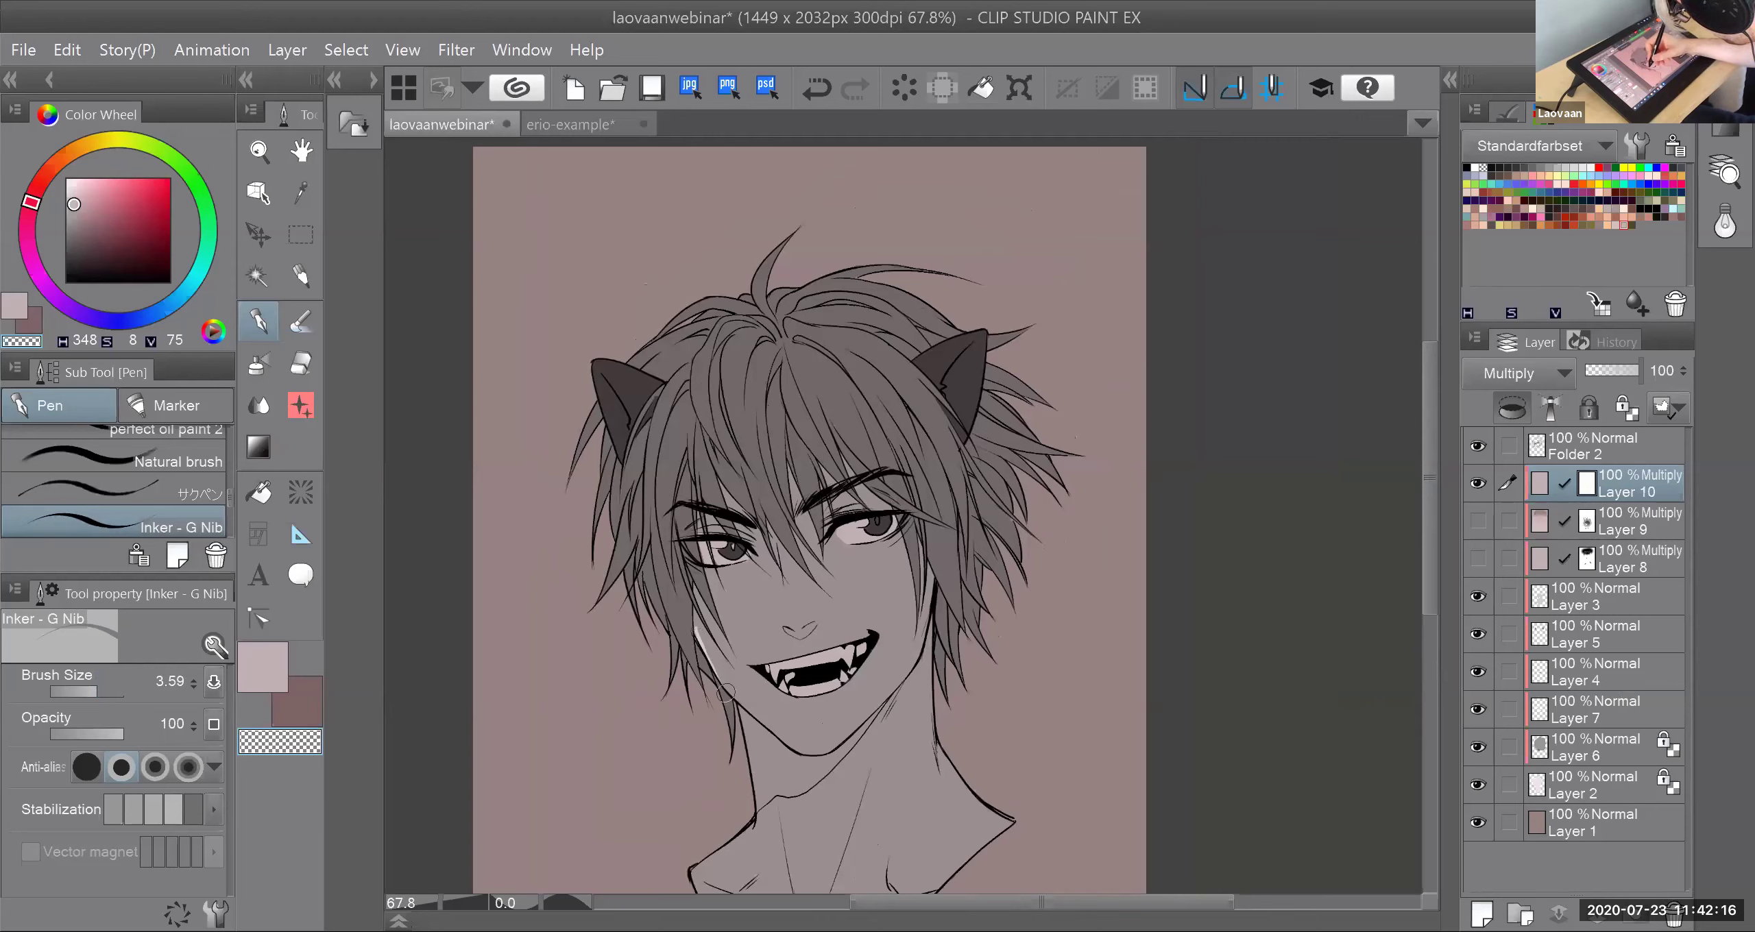
{"action": "left_click_drag", "start_coordinate": [711, 668], "coordinate": [803, 771]}
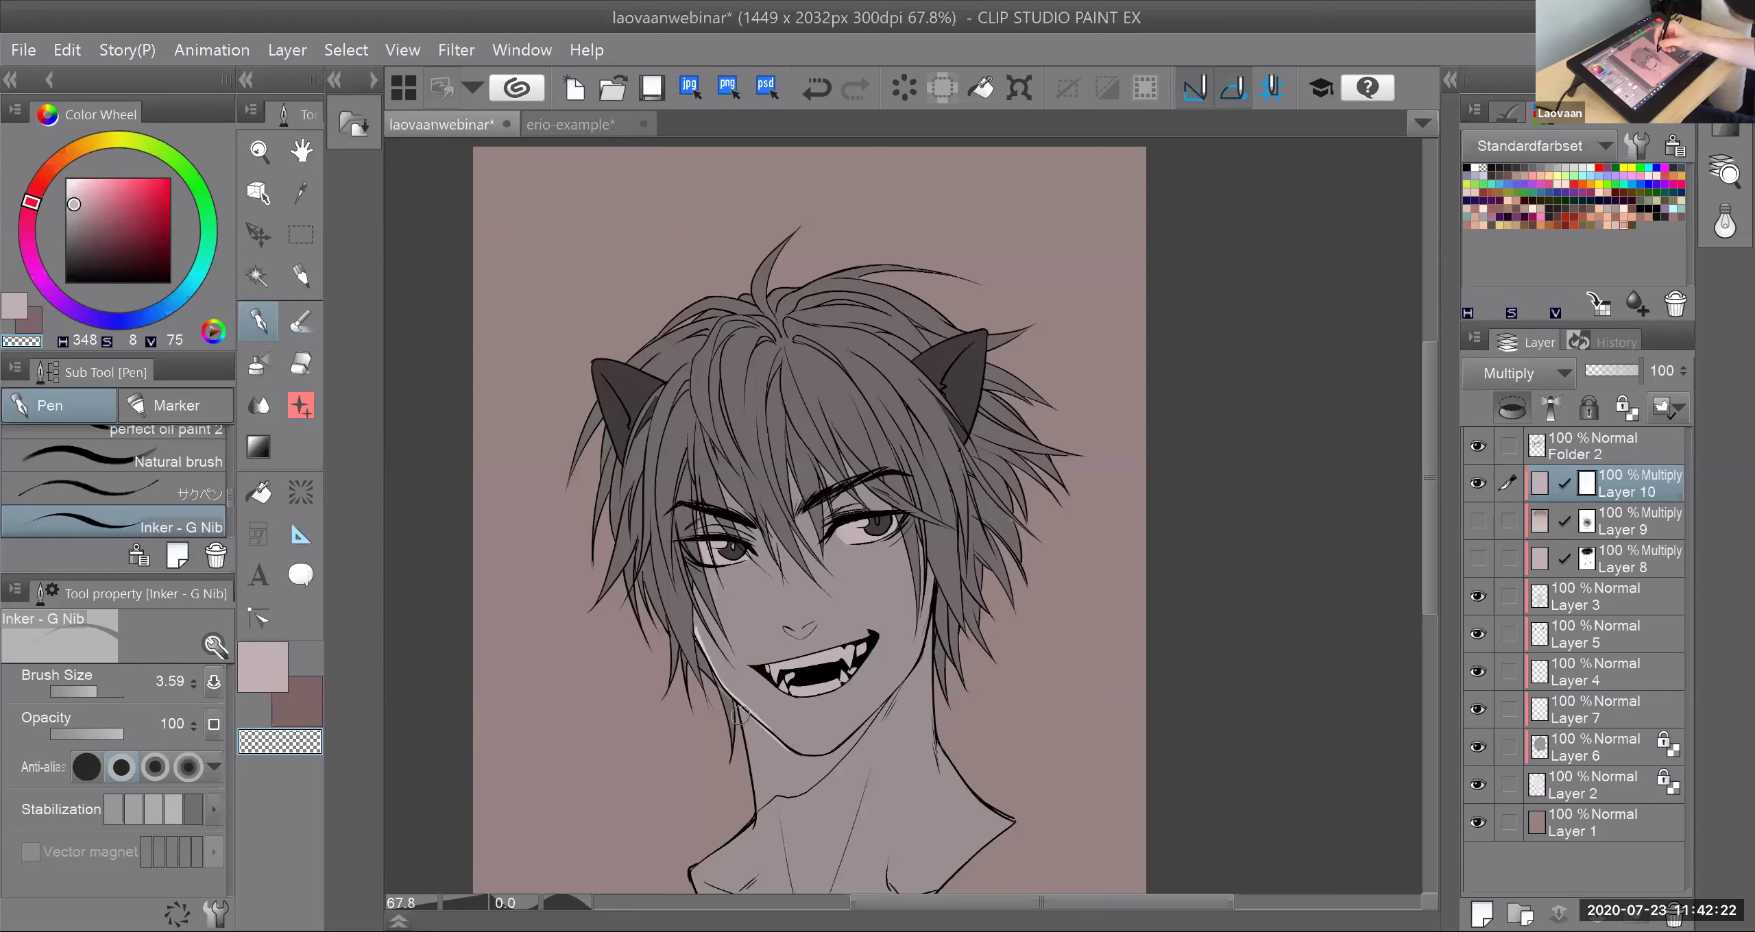
{"action": "key", "text": "ctrl+z"}
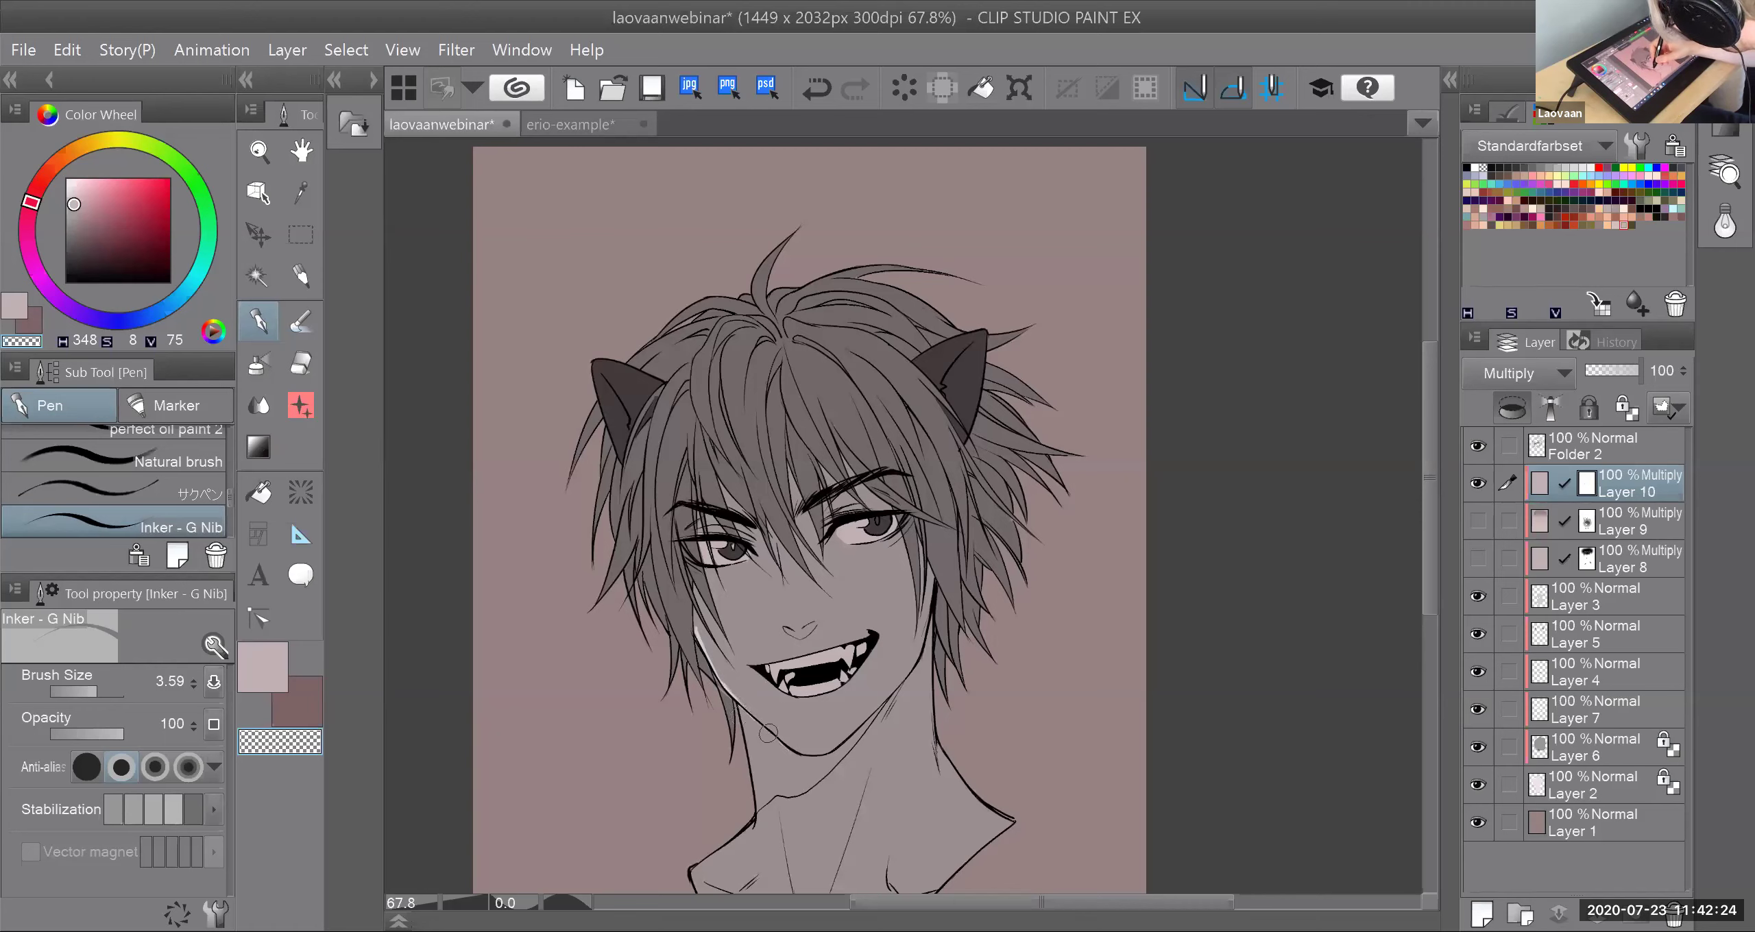
{"action": "left_click_drag", "start_coordinate": [723, 681], "coordinate": [784, 757]}
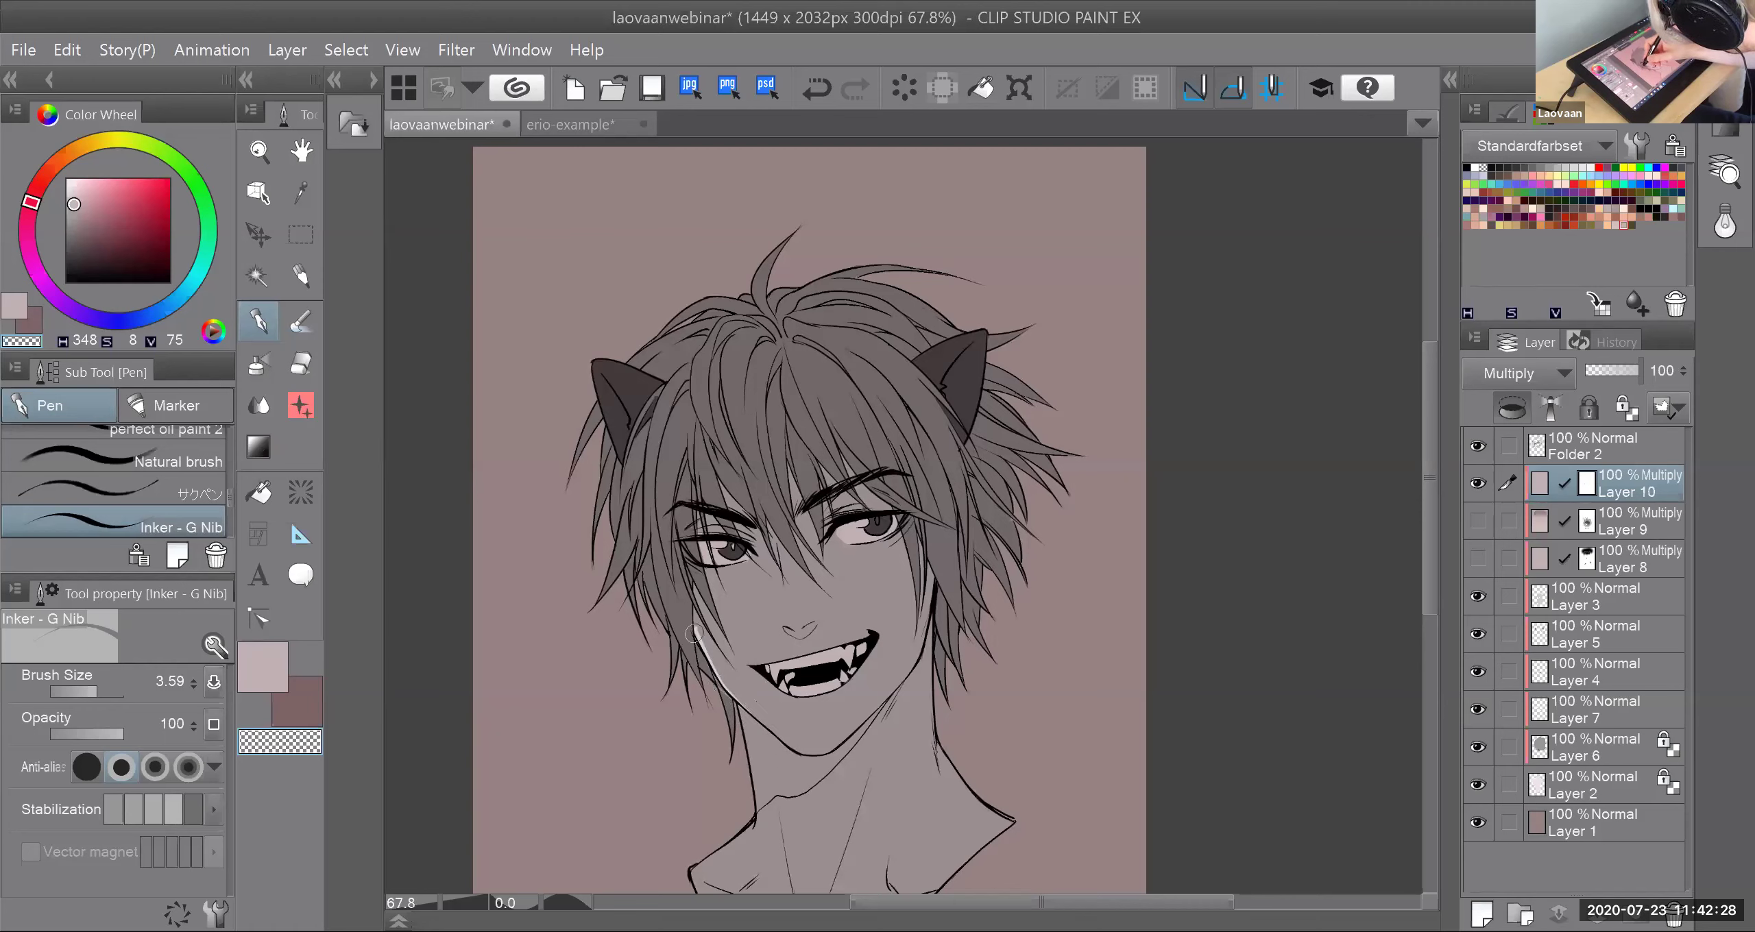
{"action": "left_click_drag", "start_coordinate": [651, 572], "coordinate": [693, 672]}
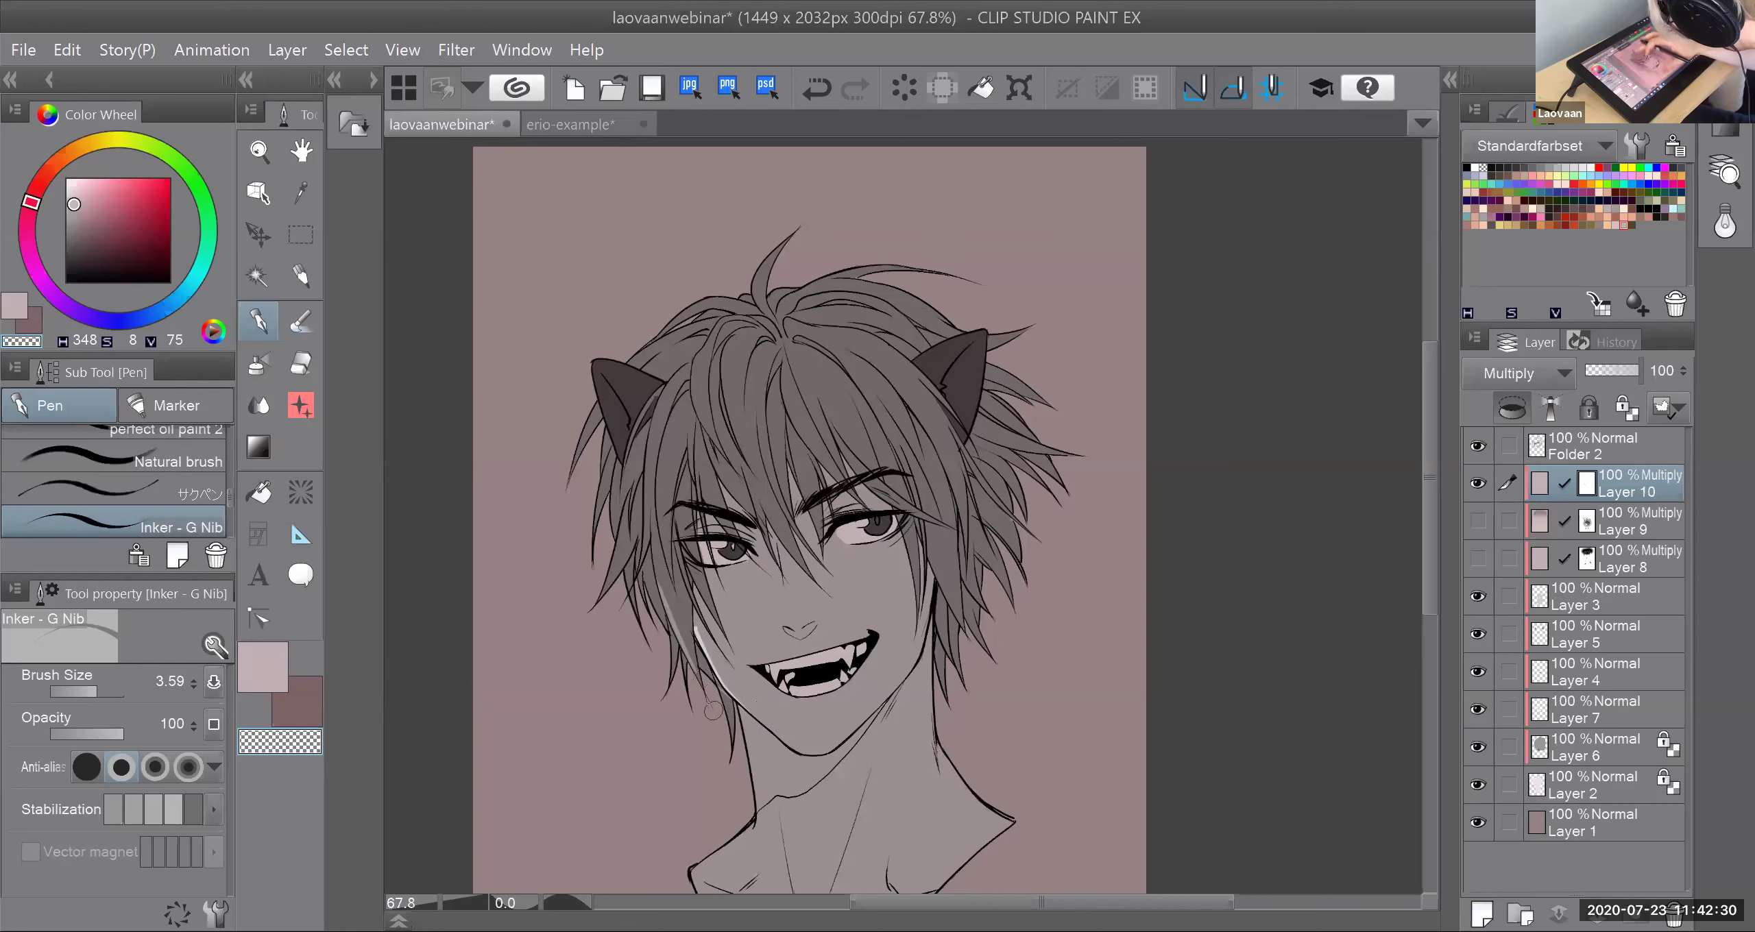
Step: Highlight the fangs and build up a tapered rim light along the right jawline and cheek on Layer 10's mask
{"action": "scroll", "coordinate": [773, 645], "scroll_direction": "up", "scroll_amount": 1}
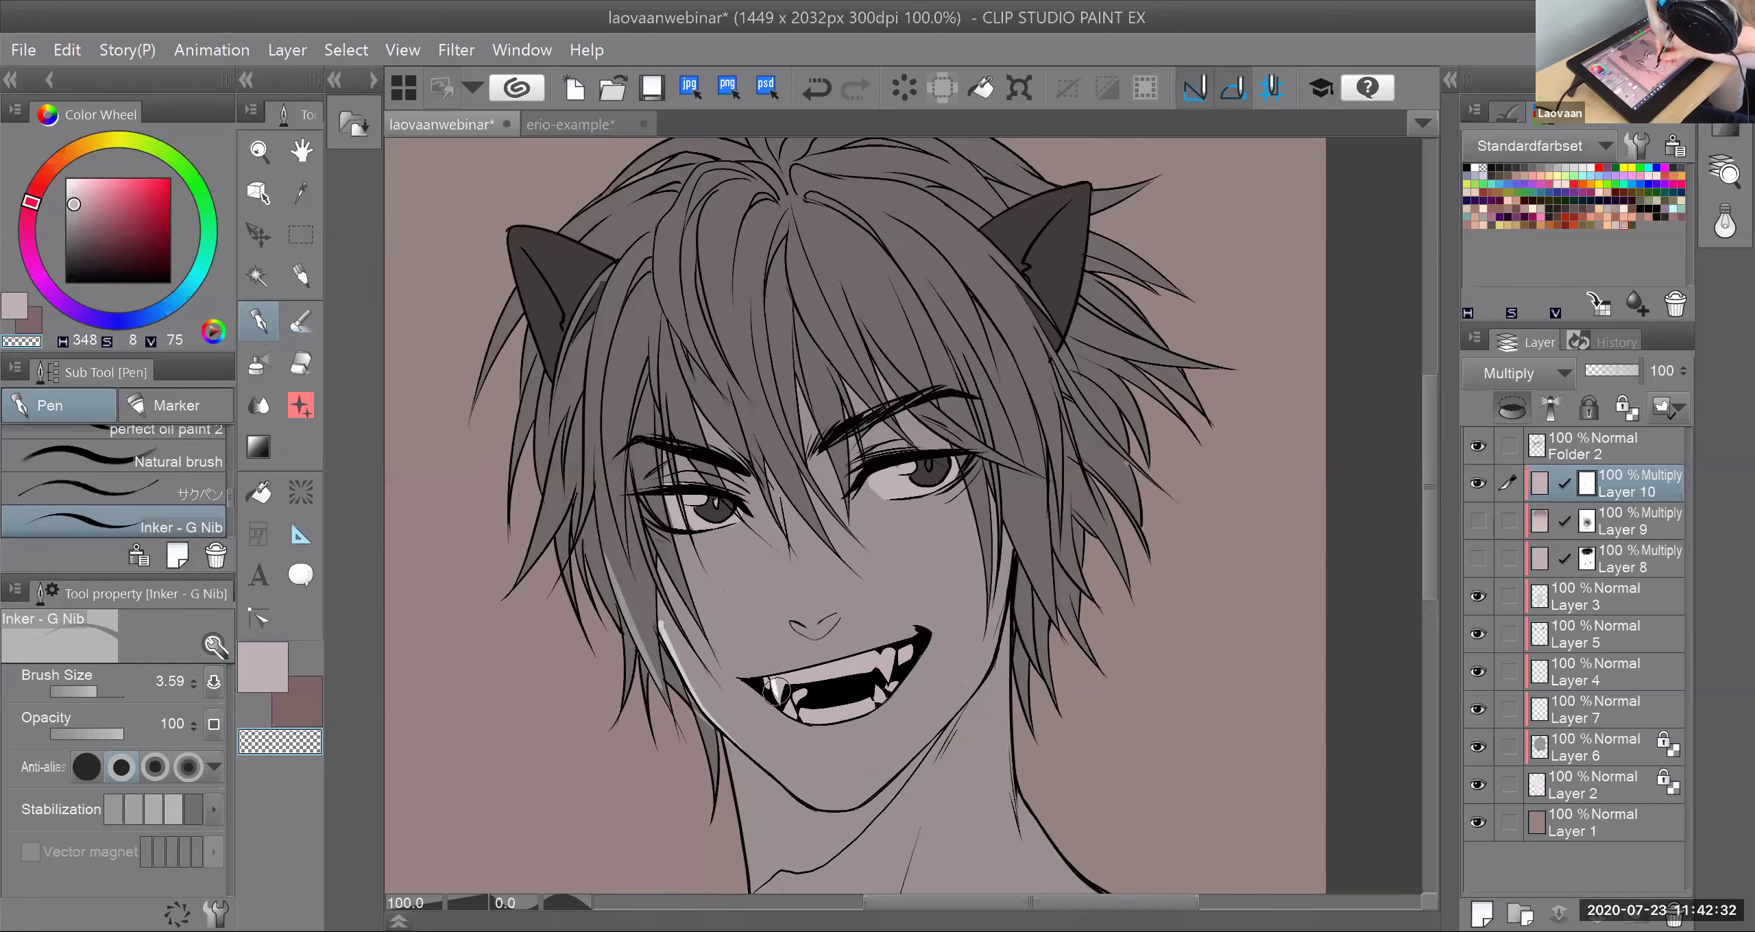
{"action": "left_click_drag", "start_coordinate": [895, 650], "coordinate": [893, 676]}
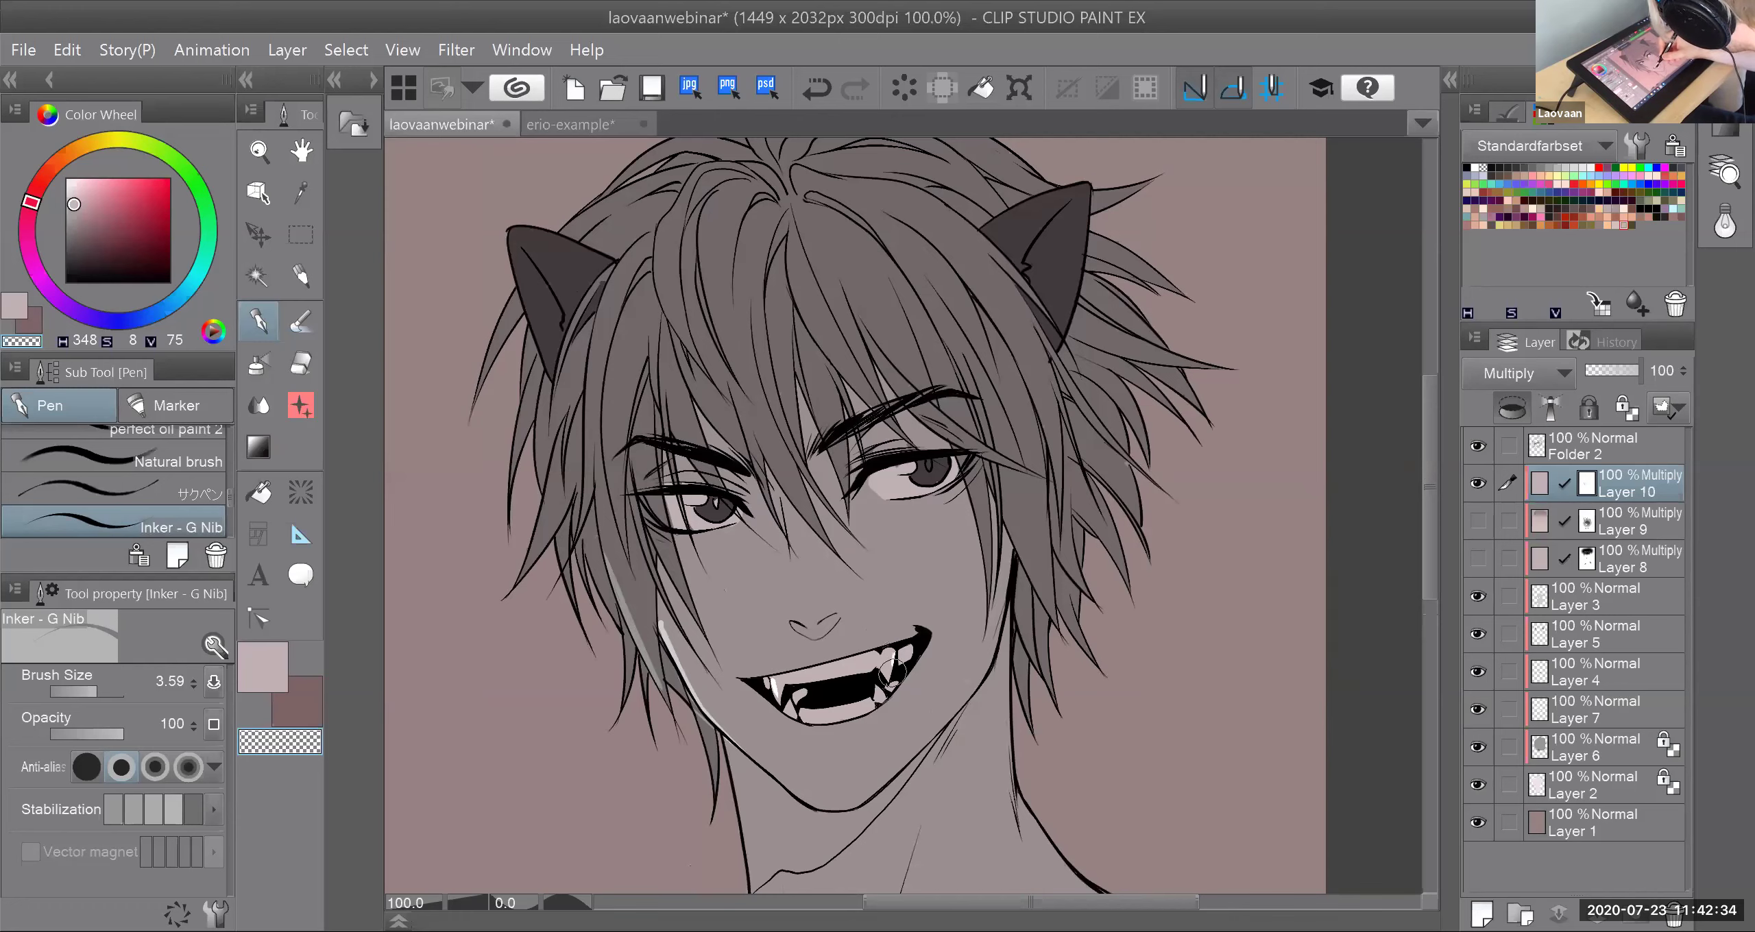
{"action": "left_click_drag", "start_coordinate": [937, 736], "coordinate": [992, 662]}
{"action": "left_click_drag", "start_coordinate": [1012, 557], "coordinate": [994, 658]}
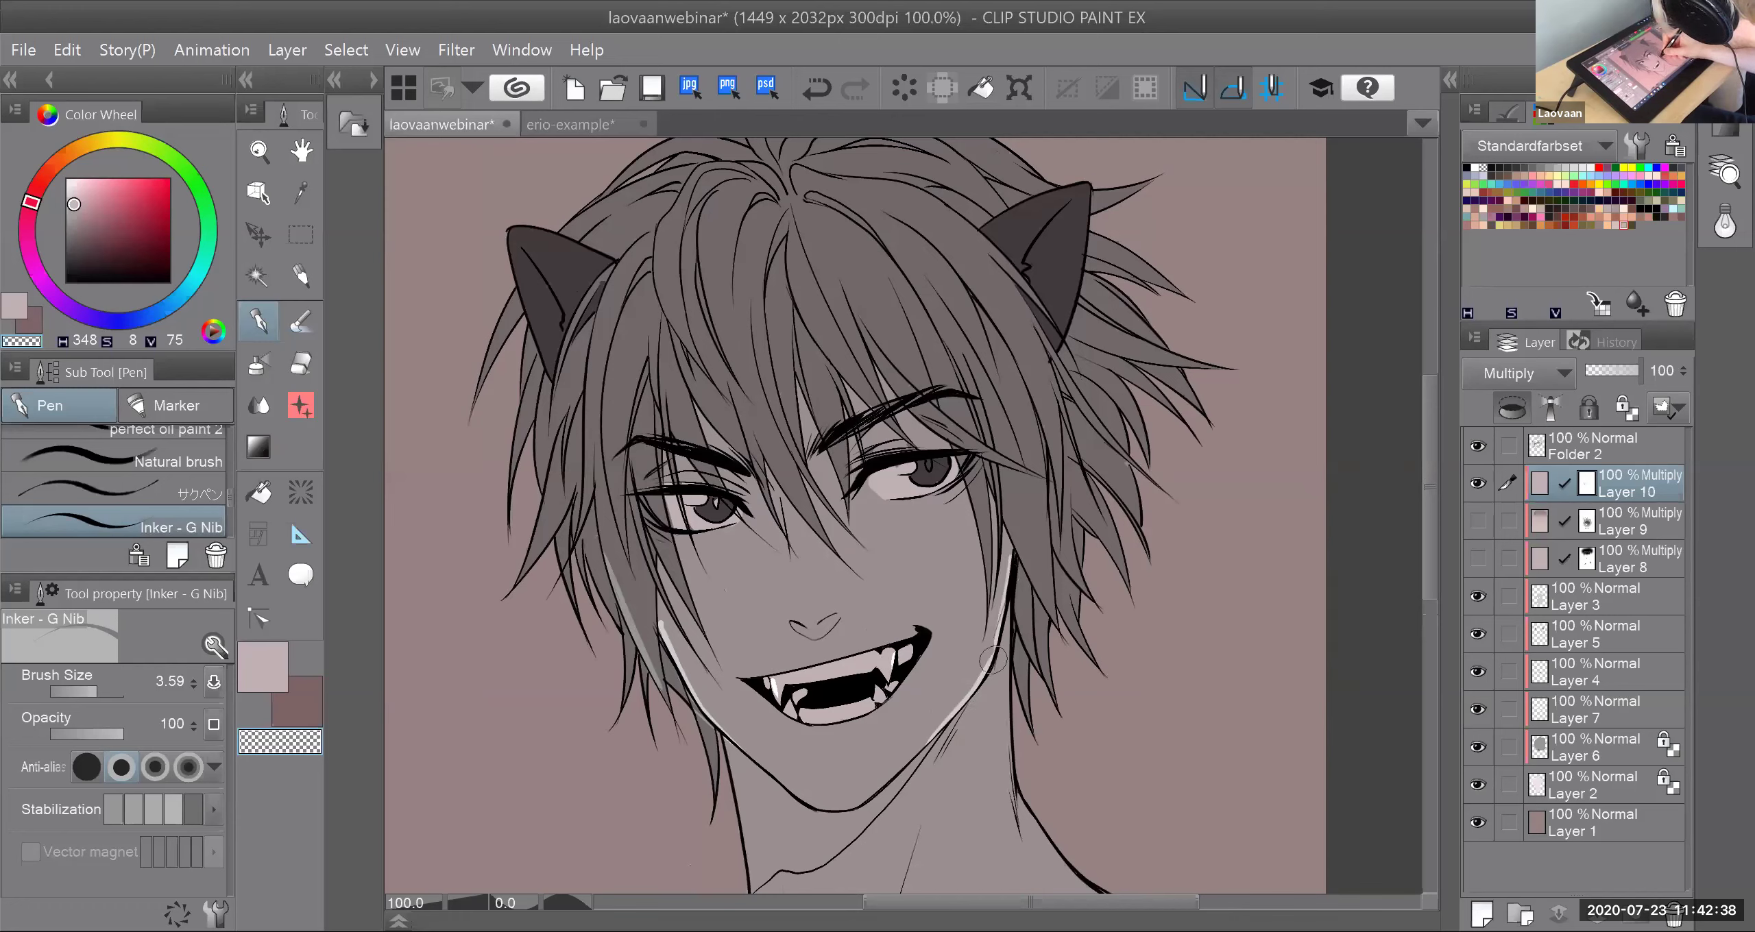
{"action": "left_click_drag", "start_coordinate": [1004, 596], "coordinate": [968, 699]}
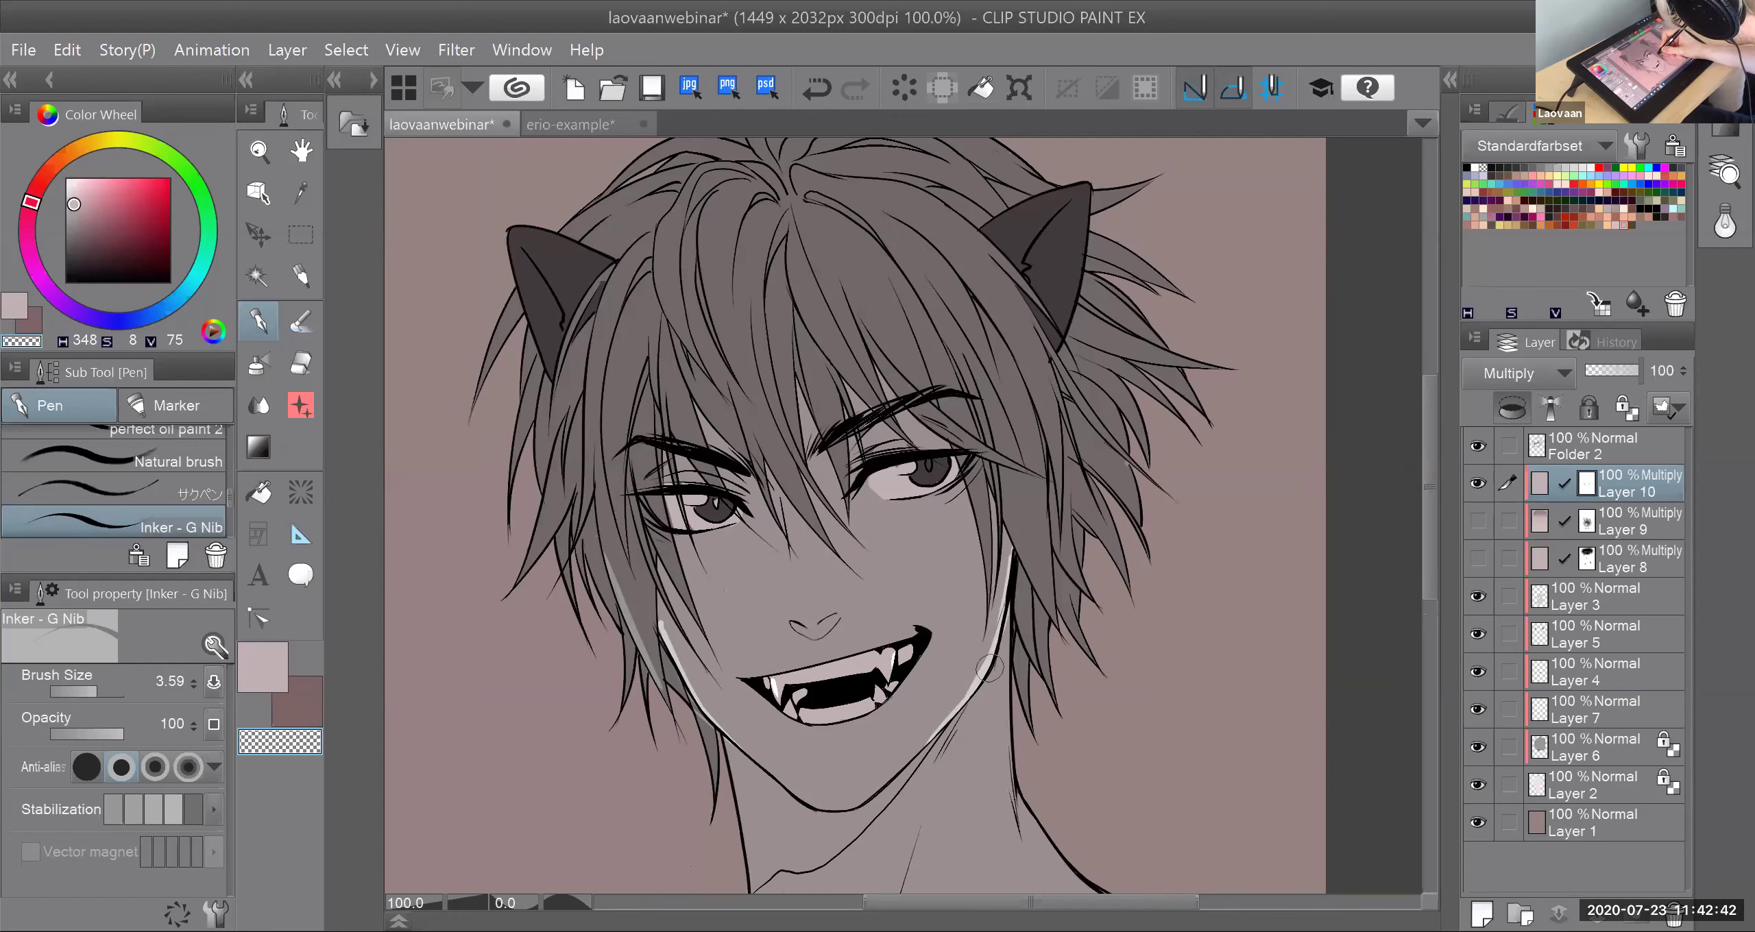
{"action": "left_click_drag", "start_coordinate": [1006, 602], "coordinate": [972, 692]}
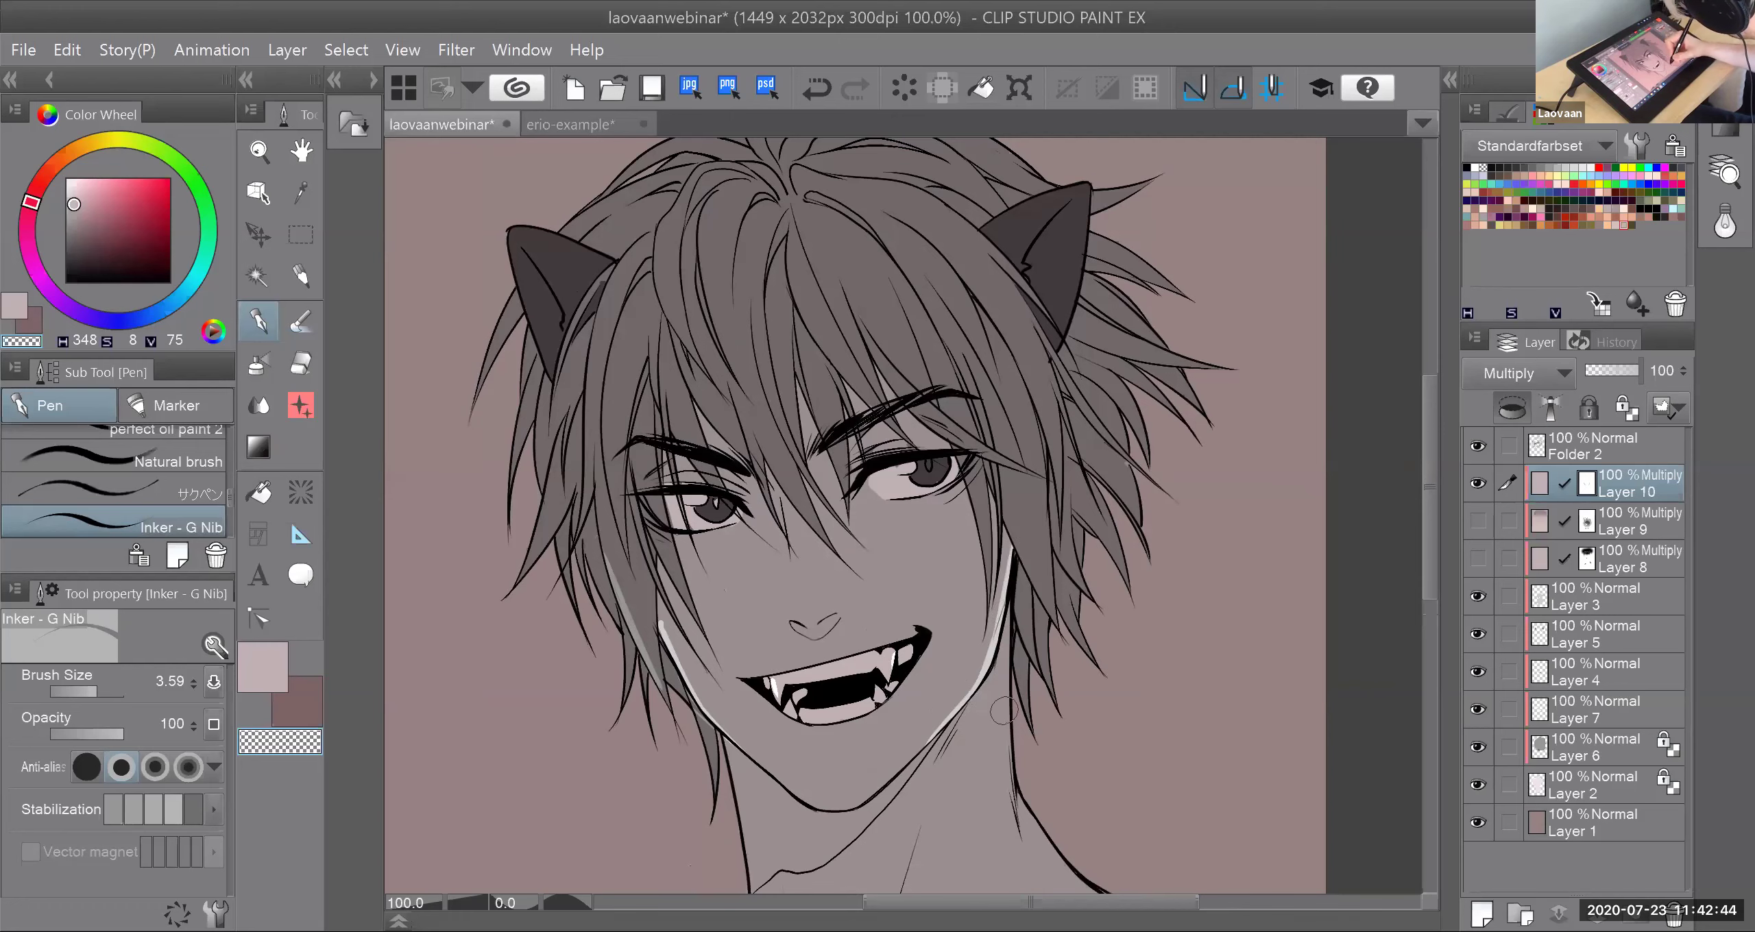
Step: Add rim light along both outer edges of the neck on Layer 10's mask
{"action": "left_click_drag", "start_coordinate": [1011, 617], "coordinate": [1022, 775]}
{"action": "scroll", "coordinate": [1021, 775], "scroll_direction": "down", "scroll_amount": 3}
{"action": "left_click_drag", "start_coordinate": [789, 592], "coordinate": [807, 708]}
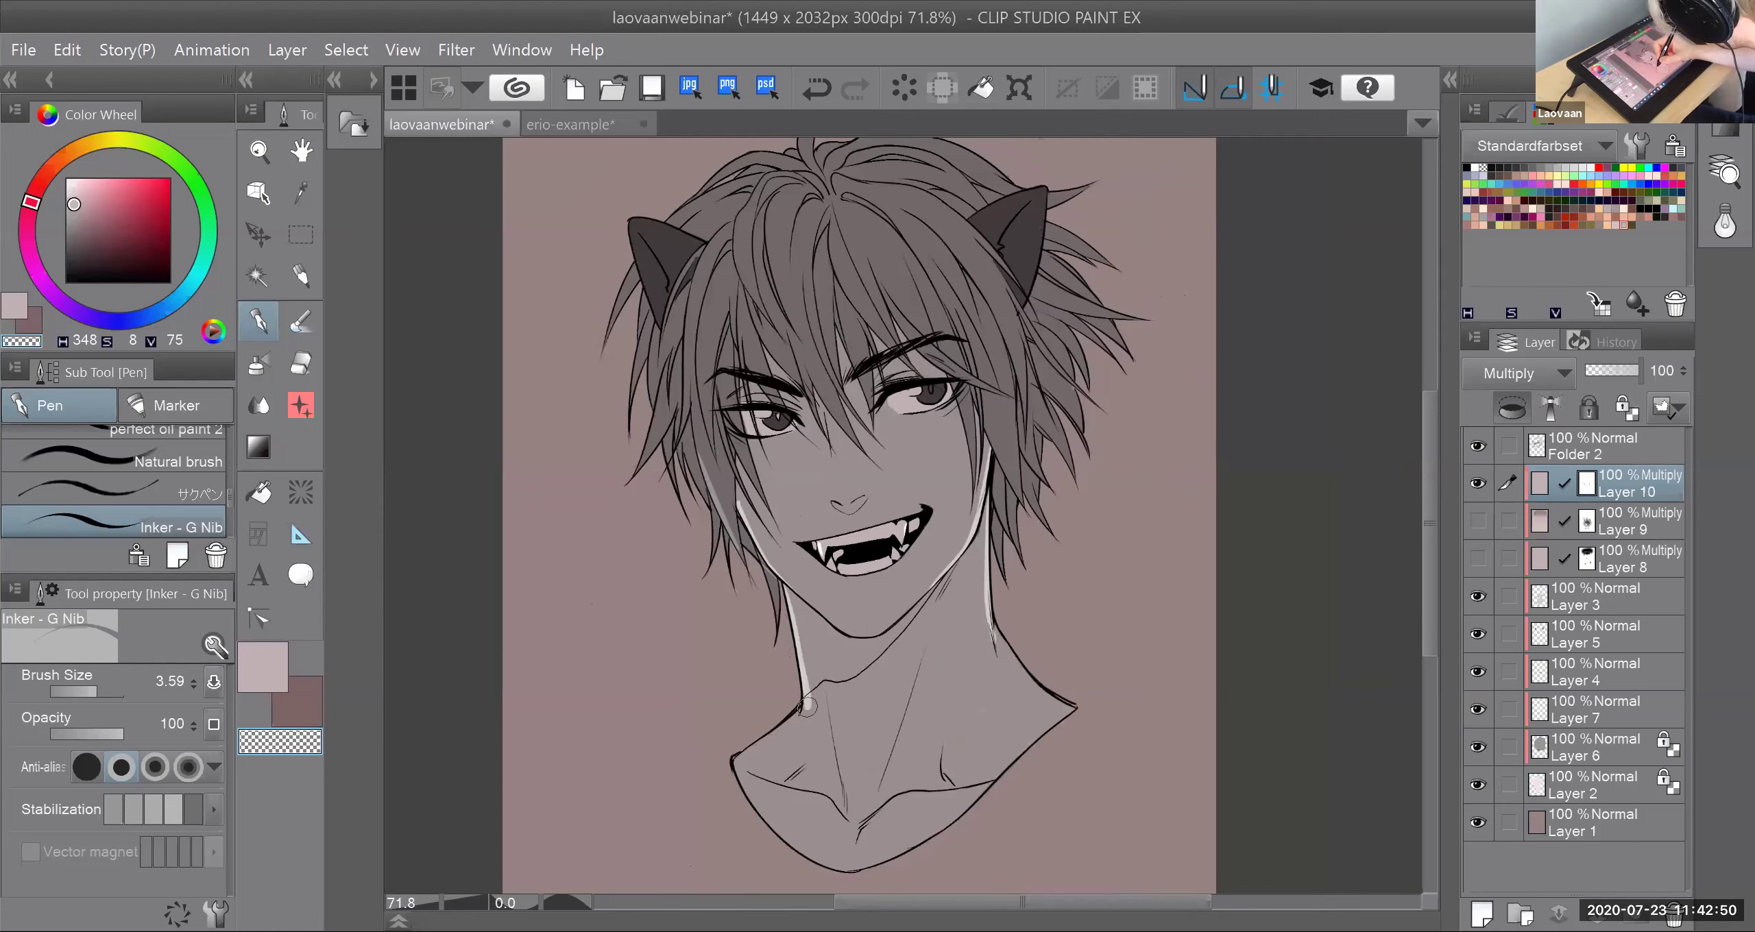
Step: Extend the rim light from the base of the neck onto both shoulder lines on Layer 10's mask, undoing unwanted strokes
{"action": "mouse_move", "coordinate": [796, 606]}
{"action": "left_mouse_down"}
{"action": "mouse_move", "coordinate": [805, 721]}
{"action": "mouse_move", "coordinate": [810, 707]}
{"action": "left_mouse_up"}
{"action": "mouse_move", "coordinate": [740, 755]}
{"action": "left_mouse_down"}
{"action": "mouse_move", "coordinate": [797, 716]}
{"action": "mouse_move", "coordinate": [776, 730]}
{"action": "left_mouse_up"}
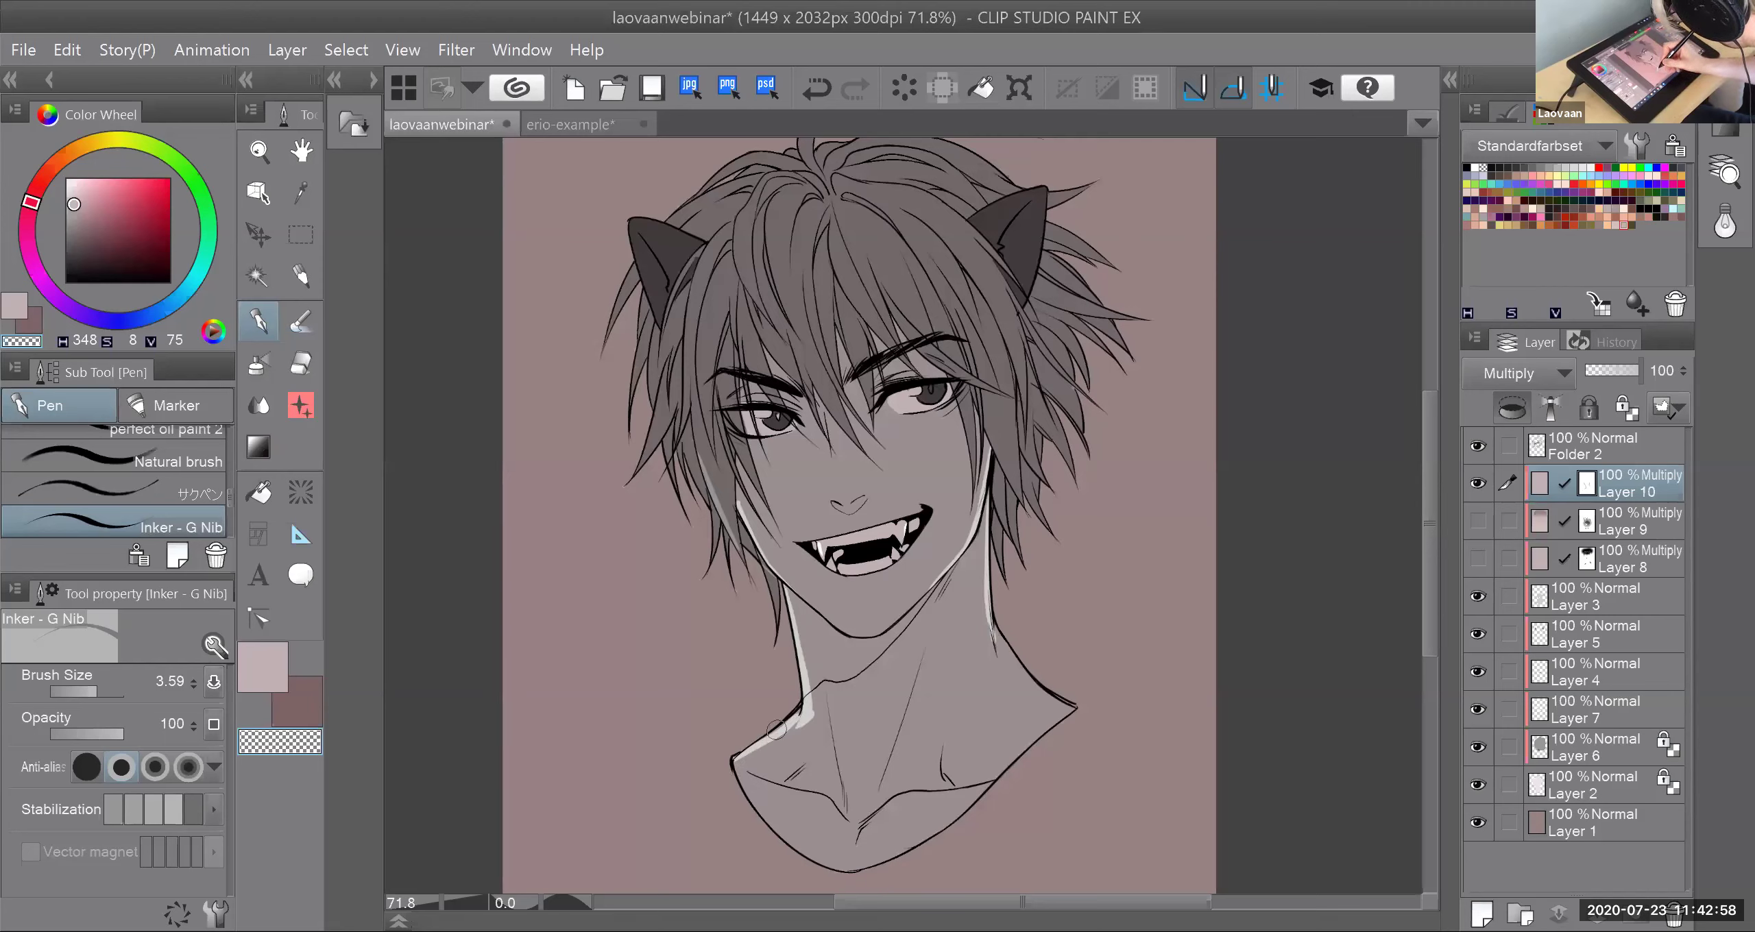
{"action": "key", "text": "ctrl+z"}
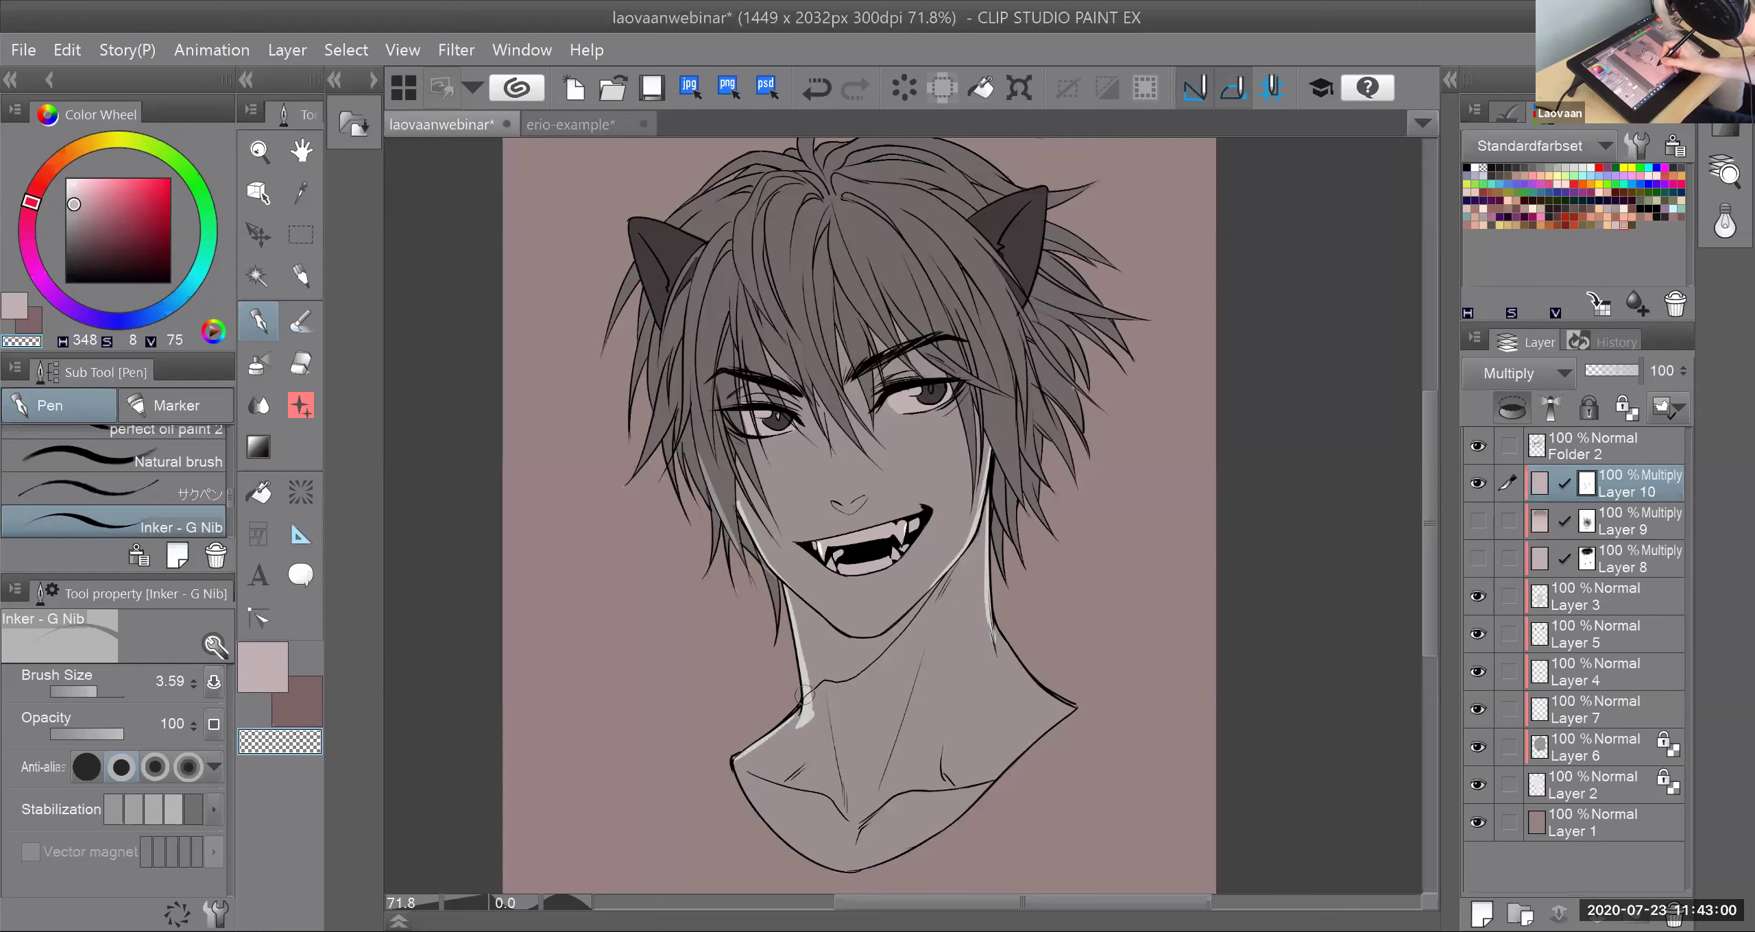
{"action": "left_click_drag", "start_coordinate": [994, 625], "coordinate": [1069, 703]}
{"action": "key", "text": "ctrl+z"}
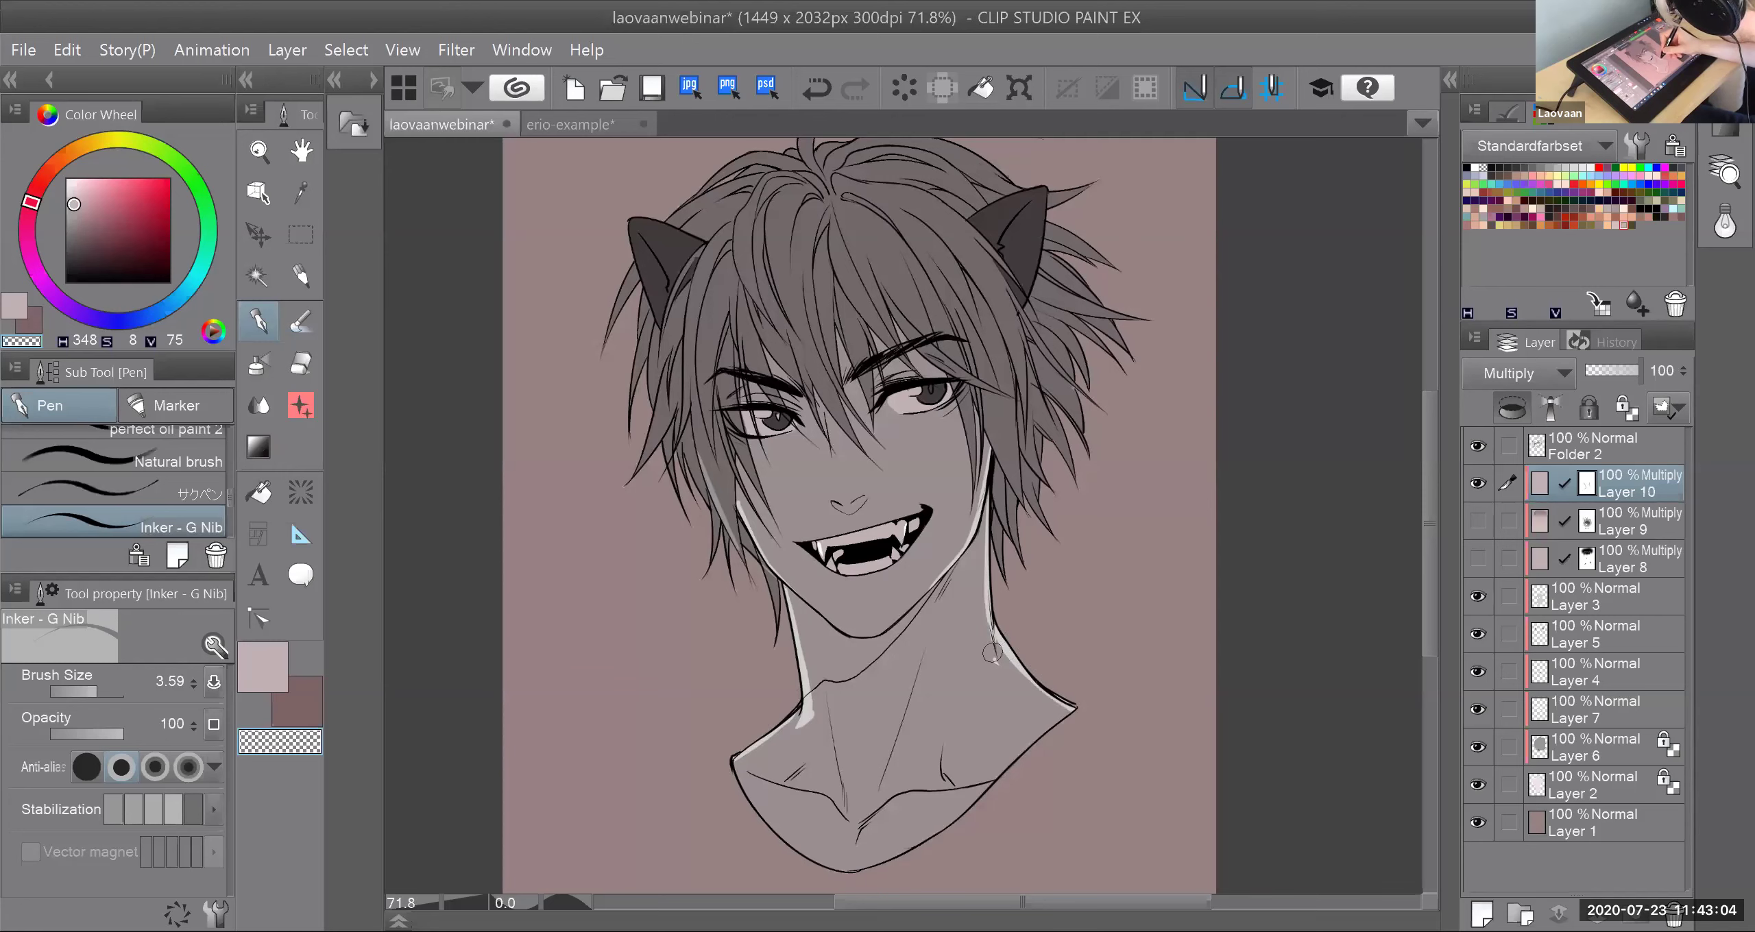
Step: Soften the rim light where the neck meets both shoulders with the Weichzeichnungsfilter blur at size 4.64
{"action": "left_click", "coordinate": [258, 406]}
{"action": "mouse_move", "coordinate": [796, 728]}
{"action": "left_mouse_down"}
{"action": "mouse_move", "coordinate": [813, 674]}
{"action": "mouse_move", "coordinate": [813, 734]}
{"action": "left_mouse_up"}
{"action": "mouse_move", "coordinate": [1011, 644]}
{"action": "left_mouse_down"}
{"action": "mouse_move", "coordinate": [980, 657]}
{"action": "mouse_move", "coordinate": [1011, 704]}
{"action": "mouse_move", "coordinate": [970, 625]}
{"action": "mouse_move", "coordinate": [984, 624]}
{"action": "left_mouse_up"}
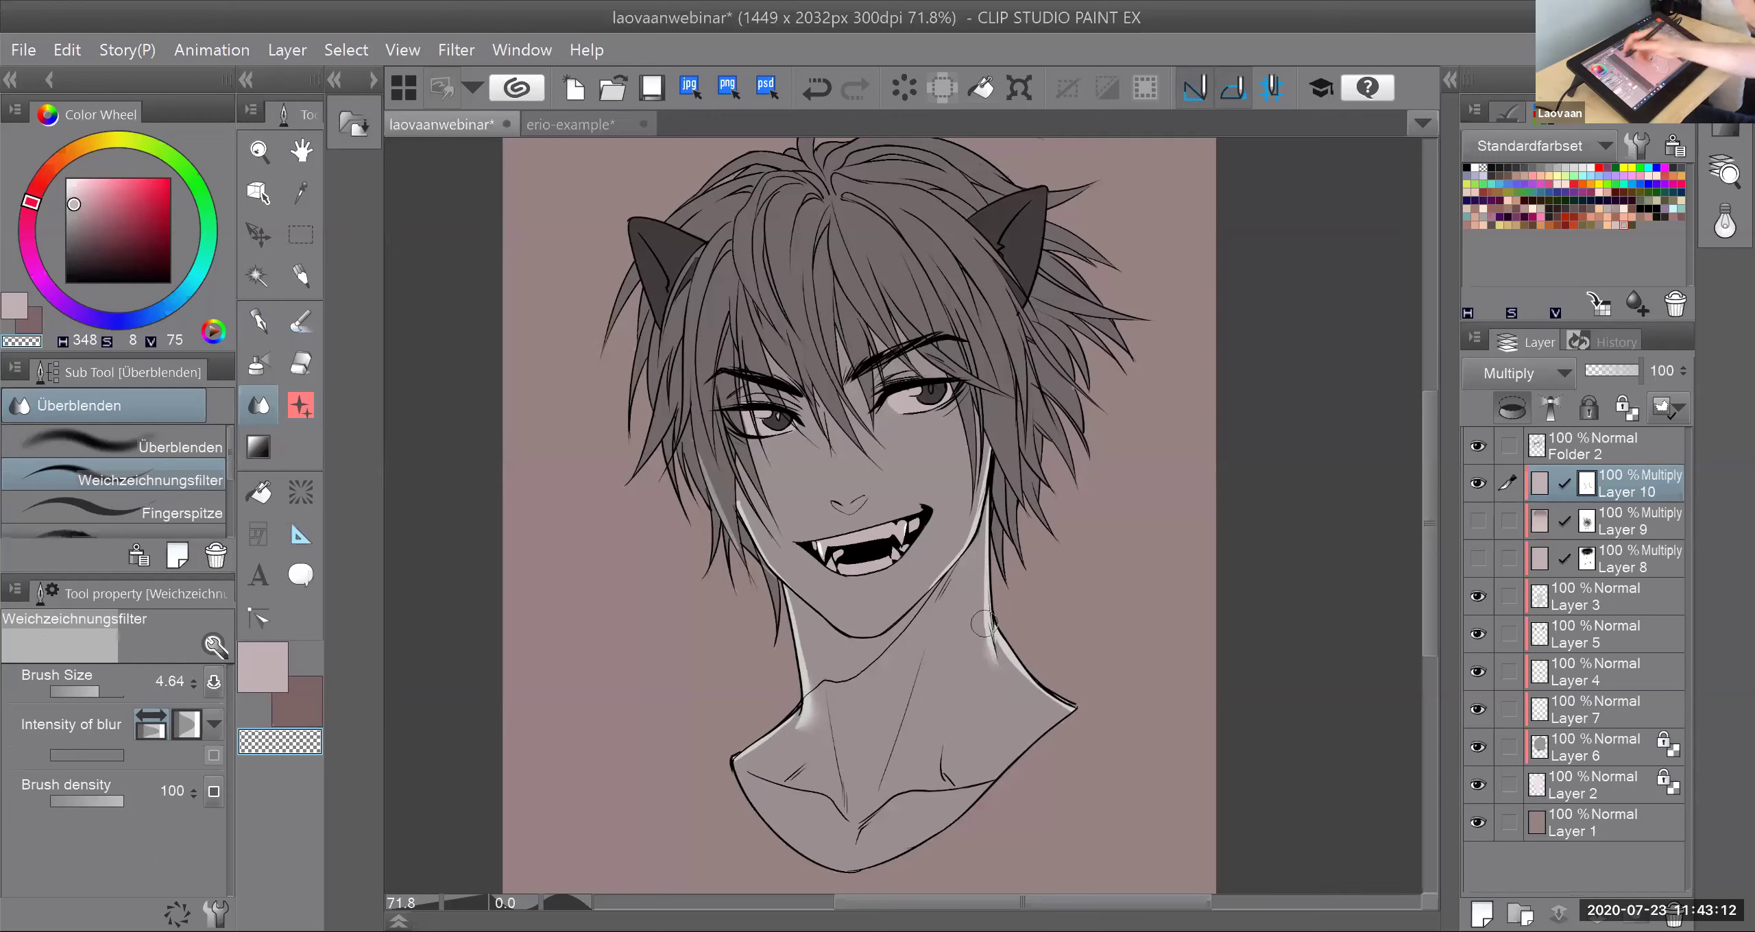
Step: Paint rim light along the hair strands beside the left cheek and below the left cat ear with the G Nib pen
{"action": "left_click", "coordinate": [260, 328]}
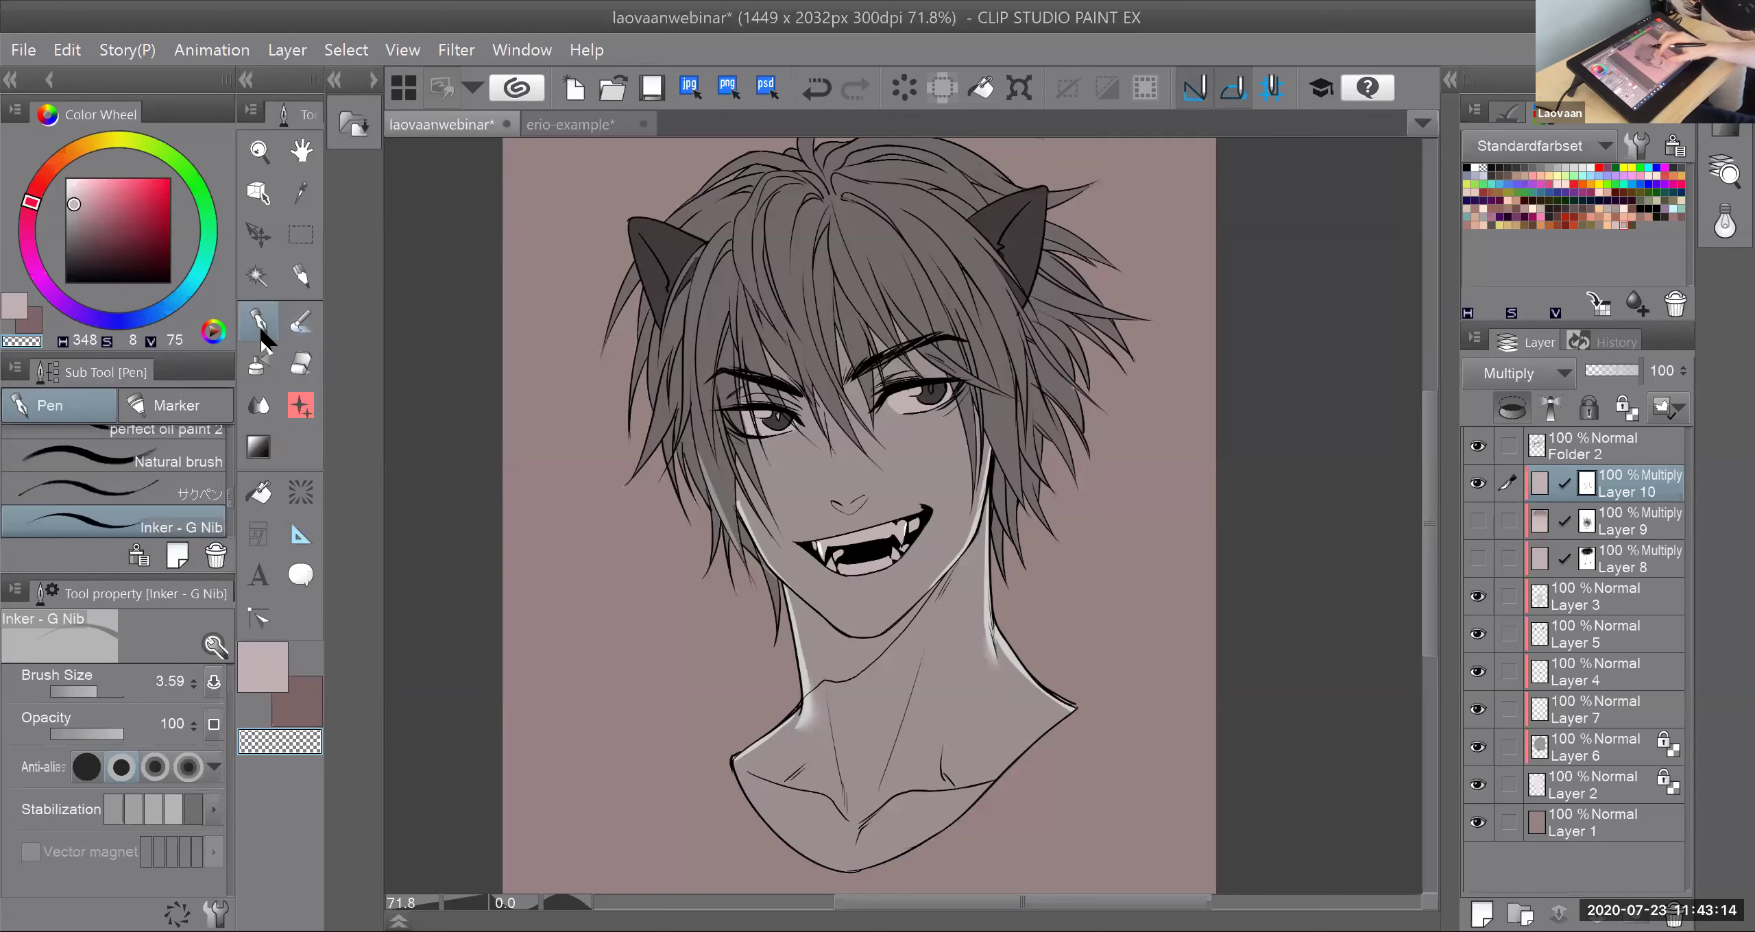
{"action": "left_click_drag", "start_coordinate": [699, 431], "coordinate": [773, 615]}
{"action": "mouse_move", "coordinate": [764, 554]}
{"action": "left_mouse_down"}
{"action": "mouse_move", "coordinate": [784, 675]}
{"action": "mouse_move", "coordinate": [825, 761]}
{"action": "left_mouse_up"}
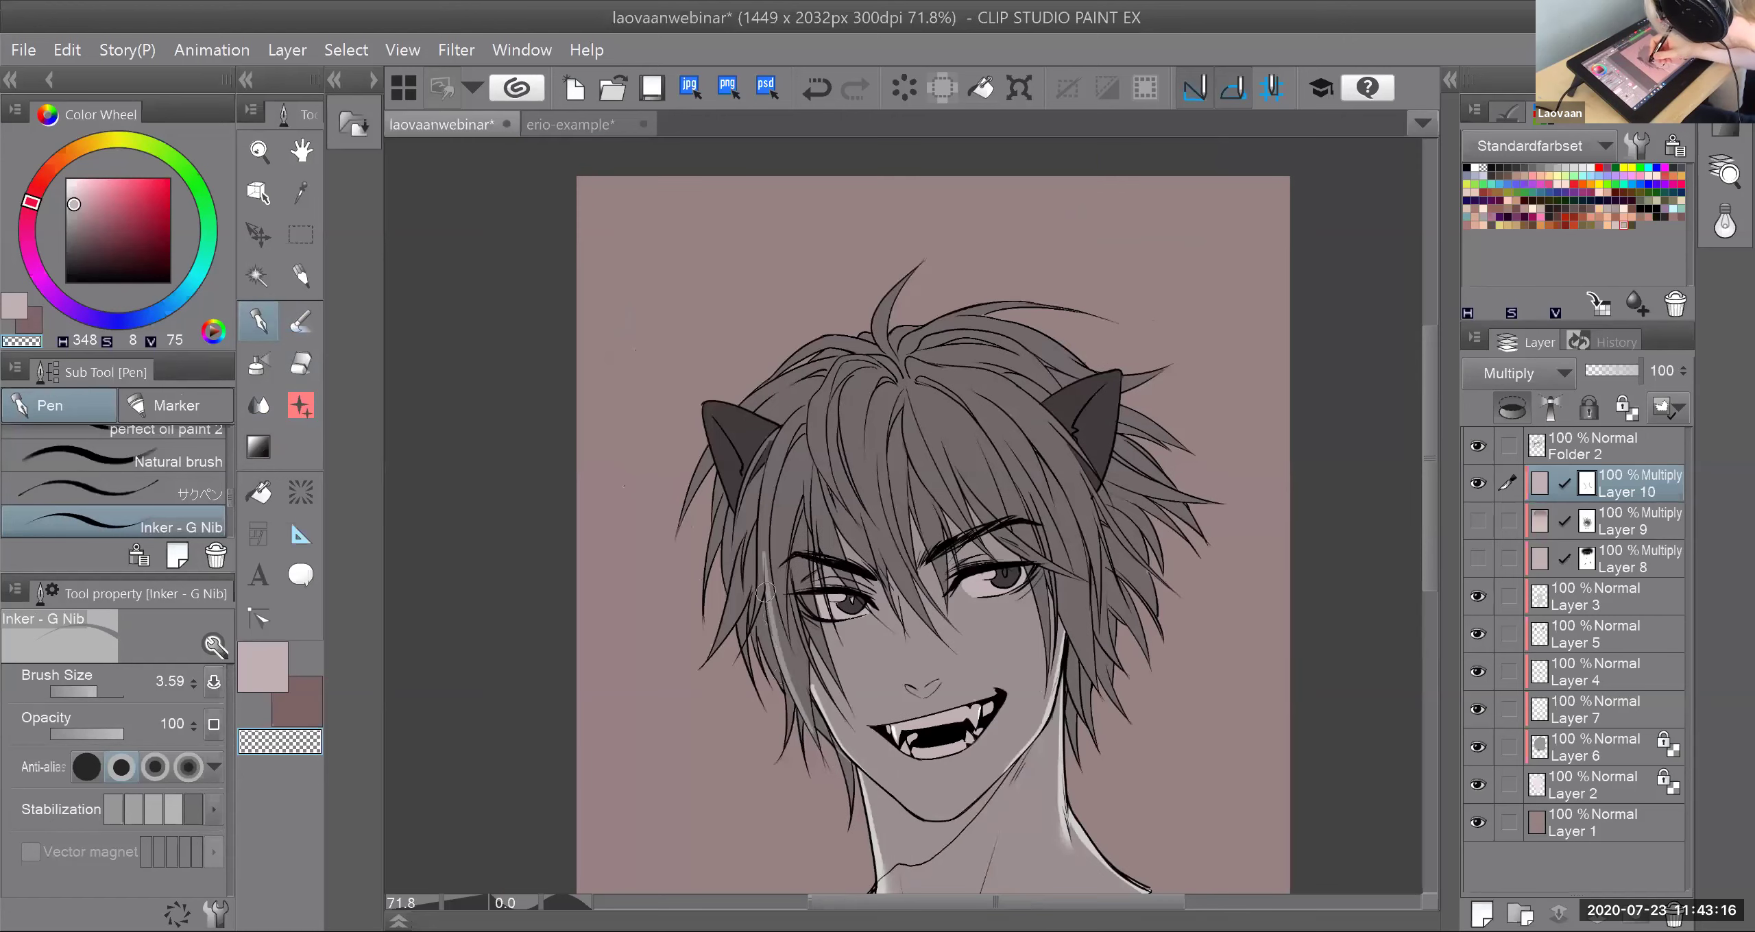
{"action": "left_click_drag", "start_coordinate": [759, 619], "coordinate": [781, 699]}
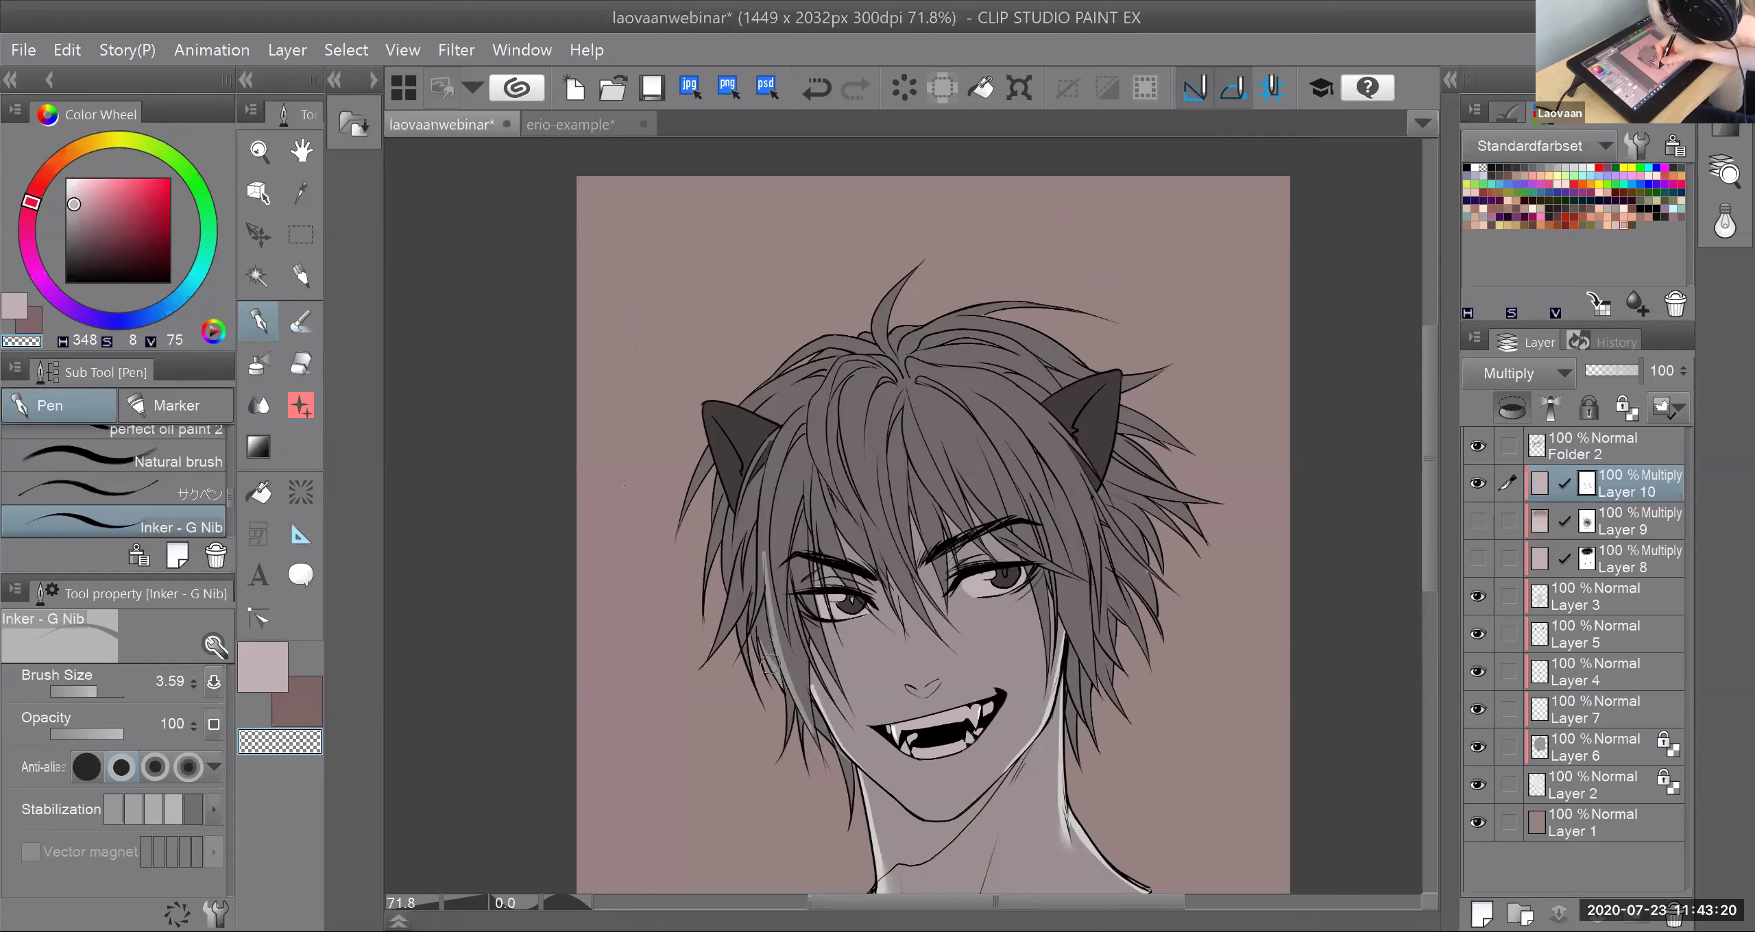
{"action": "left_click_drag", "start_coordinate": [735, 583], "coordinate": [722, 639]}
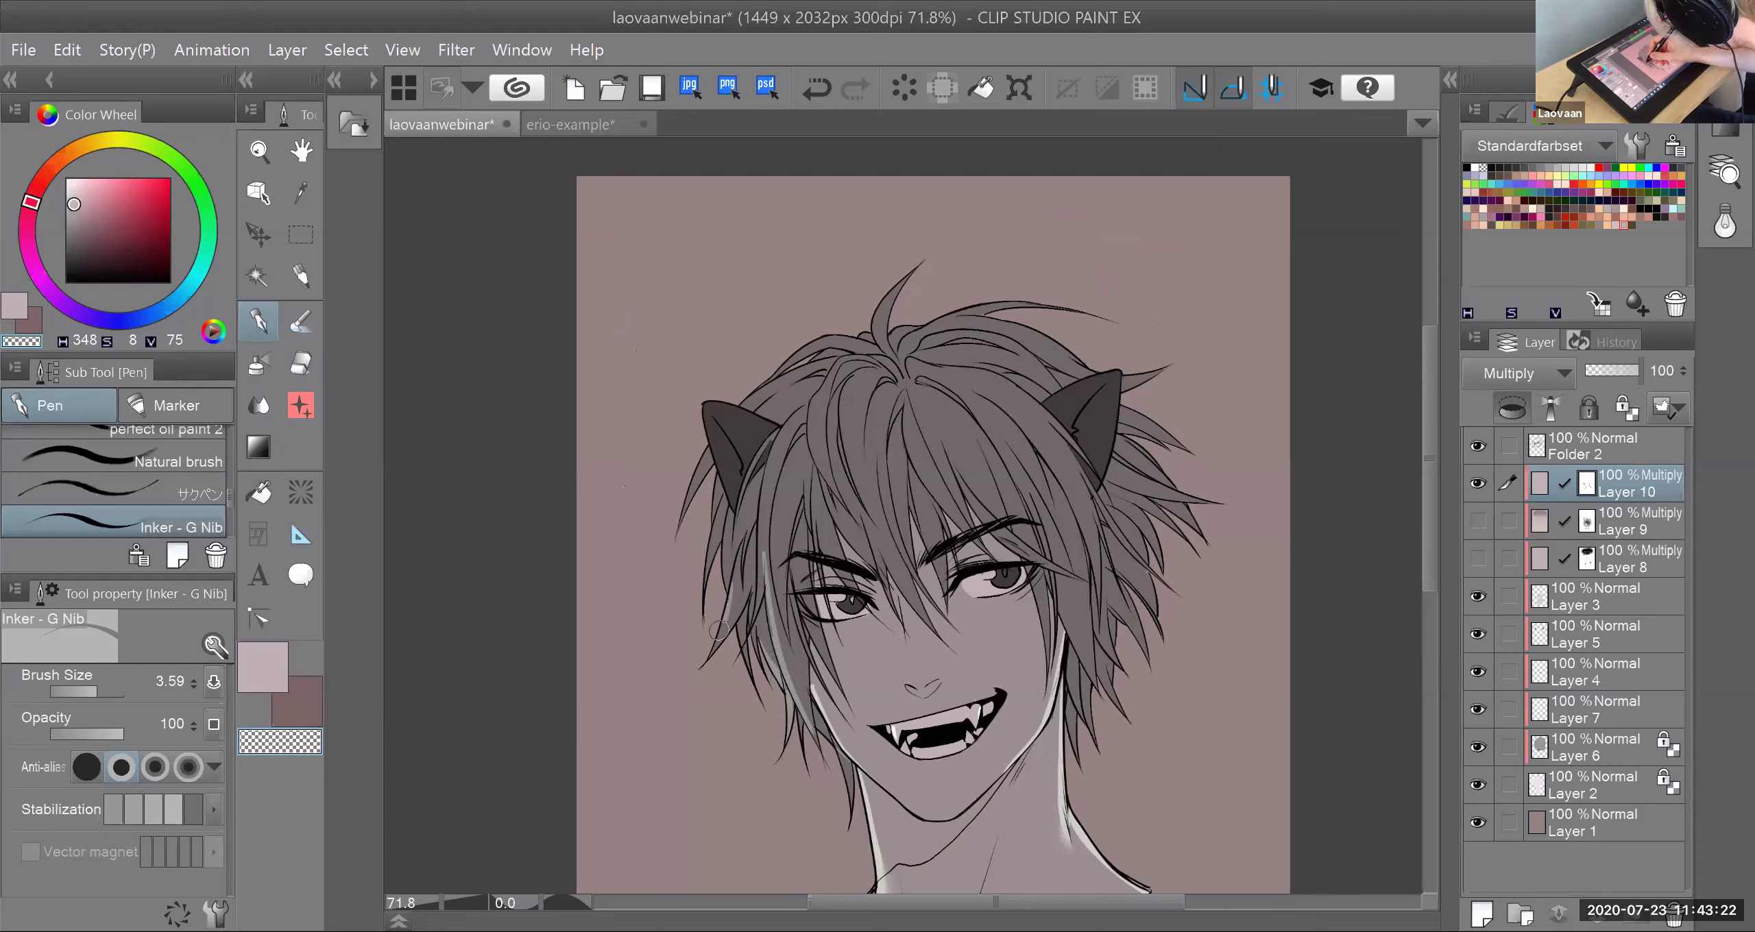
{"action": "left_click_drag", "start_coordinate": [739, 559], "coordinate": [719, 652]}
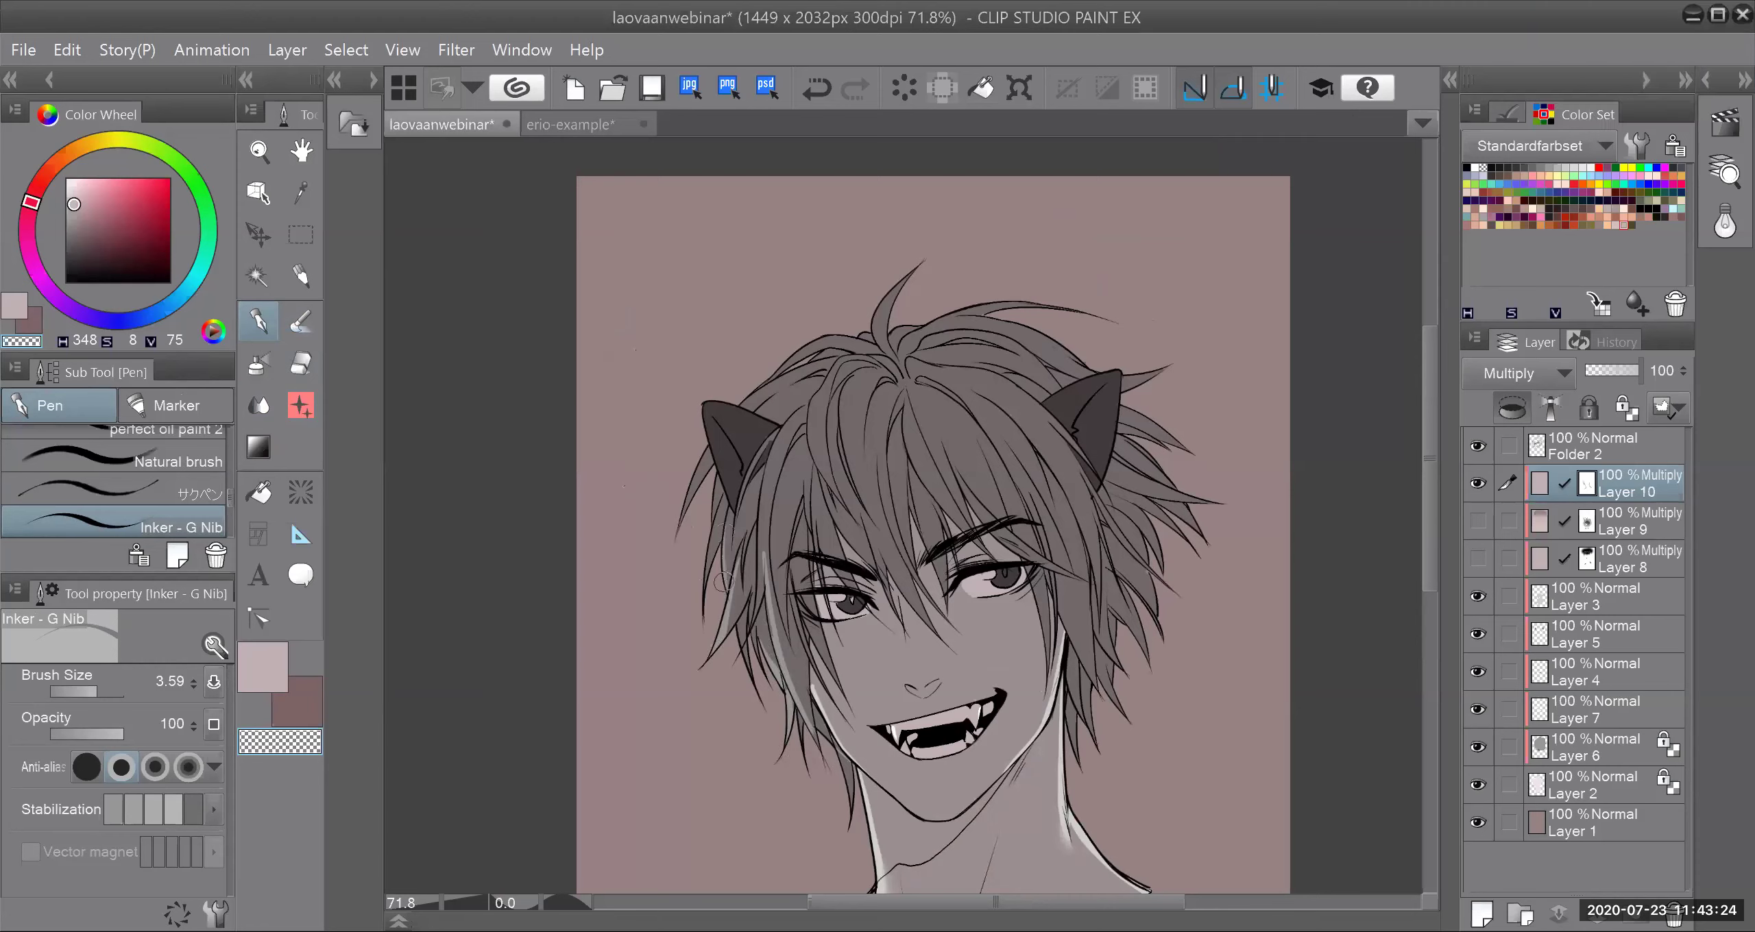
{"action": "key", "text": "ctrl+z"}
{"action": "mouse_move", "coordinate": [727, 509]}
{"action": "left_mouse_down"}
{"action": "mouse_move", "coordinate": [724, 594]}
{"action": "mouse_move", "coordinate": [707, 603]}
{"action": "left_mouse_up"}
Step: Add rim light to the outer hair tufts on the right side of the head on Layer 10's mask
{"action": "mouse_move", "coordinate": [1124, 591]}
{"action": "left_mouse_down"}
{"action": "mouse_move", "coordinate": [1148, 656]}
{"action": "mouse_move", "coordinate": [1115, 655]}
{"action": "left_mouse_up"}
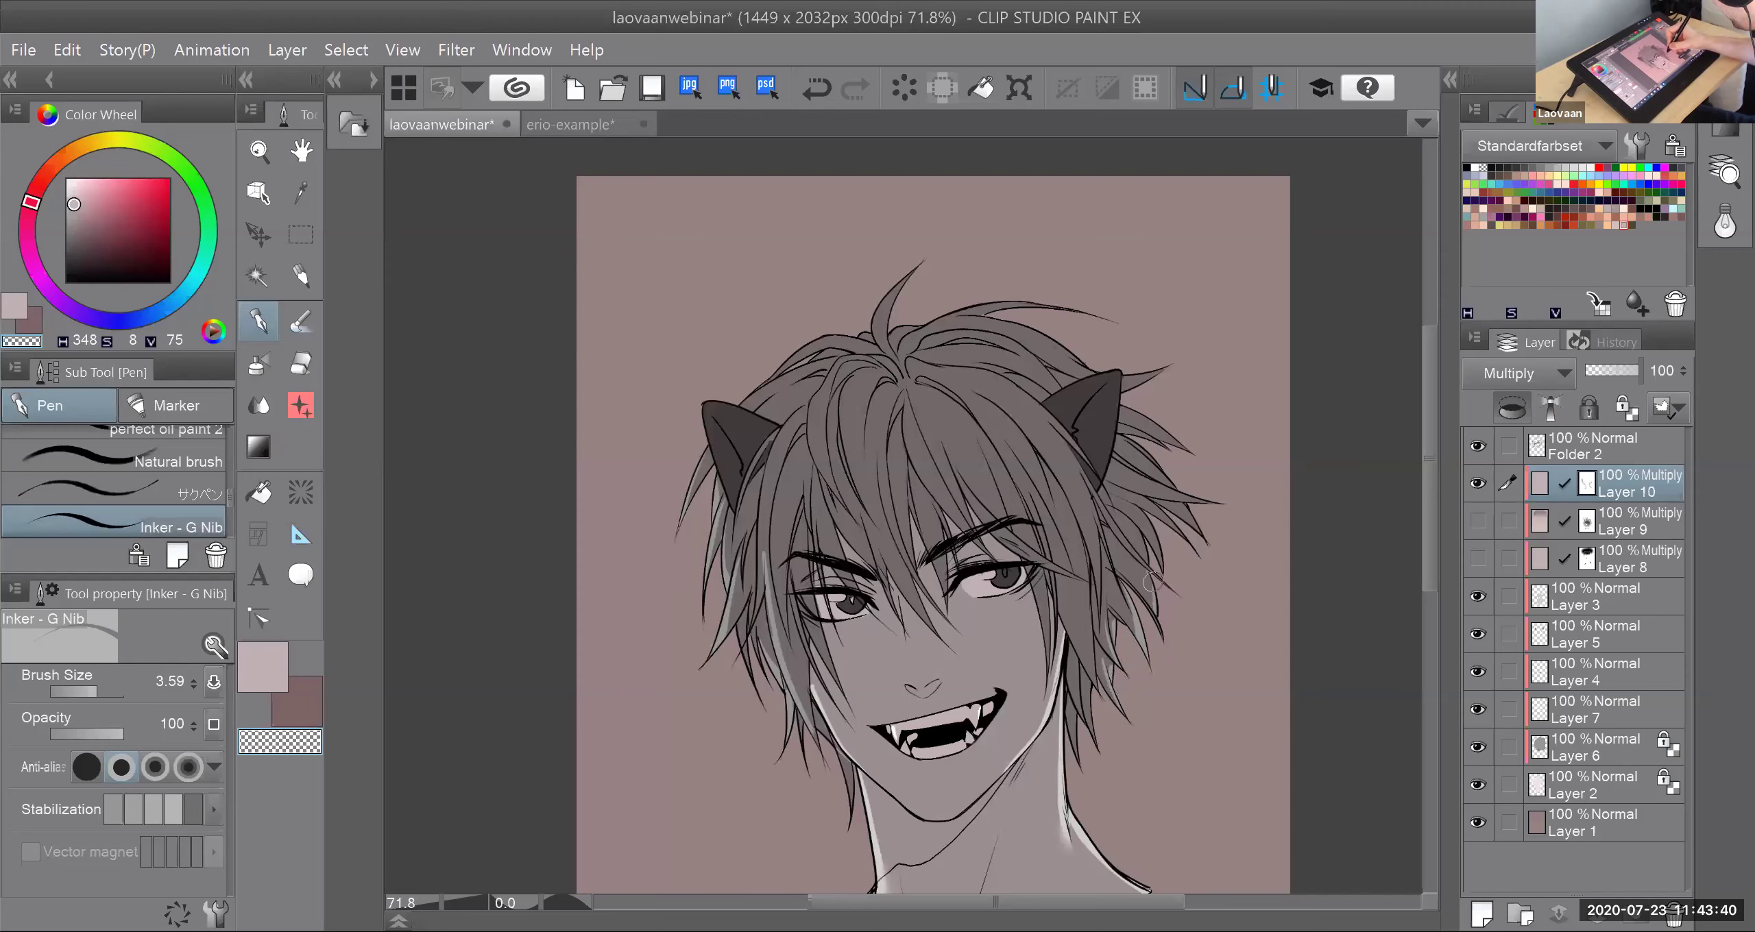
{"action": "left_click_drag", "start_coordinate": [1141, 587], "coordinate": [1155, 609]}
{"action": "left_click_drag", "start_coordinate": [1136, 533], "coordinate": [1162, 570]}
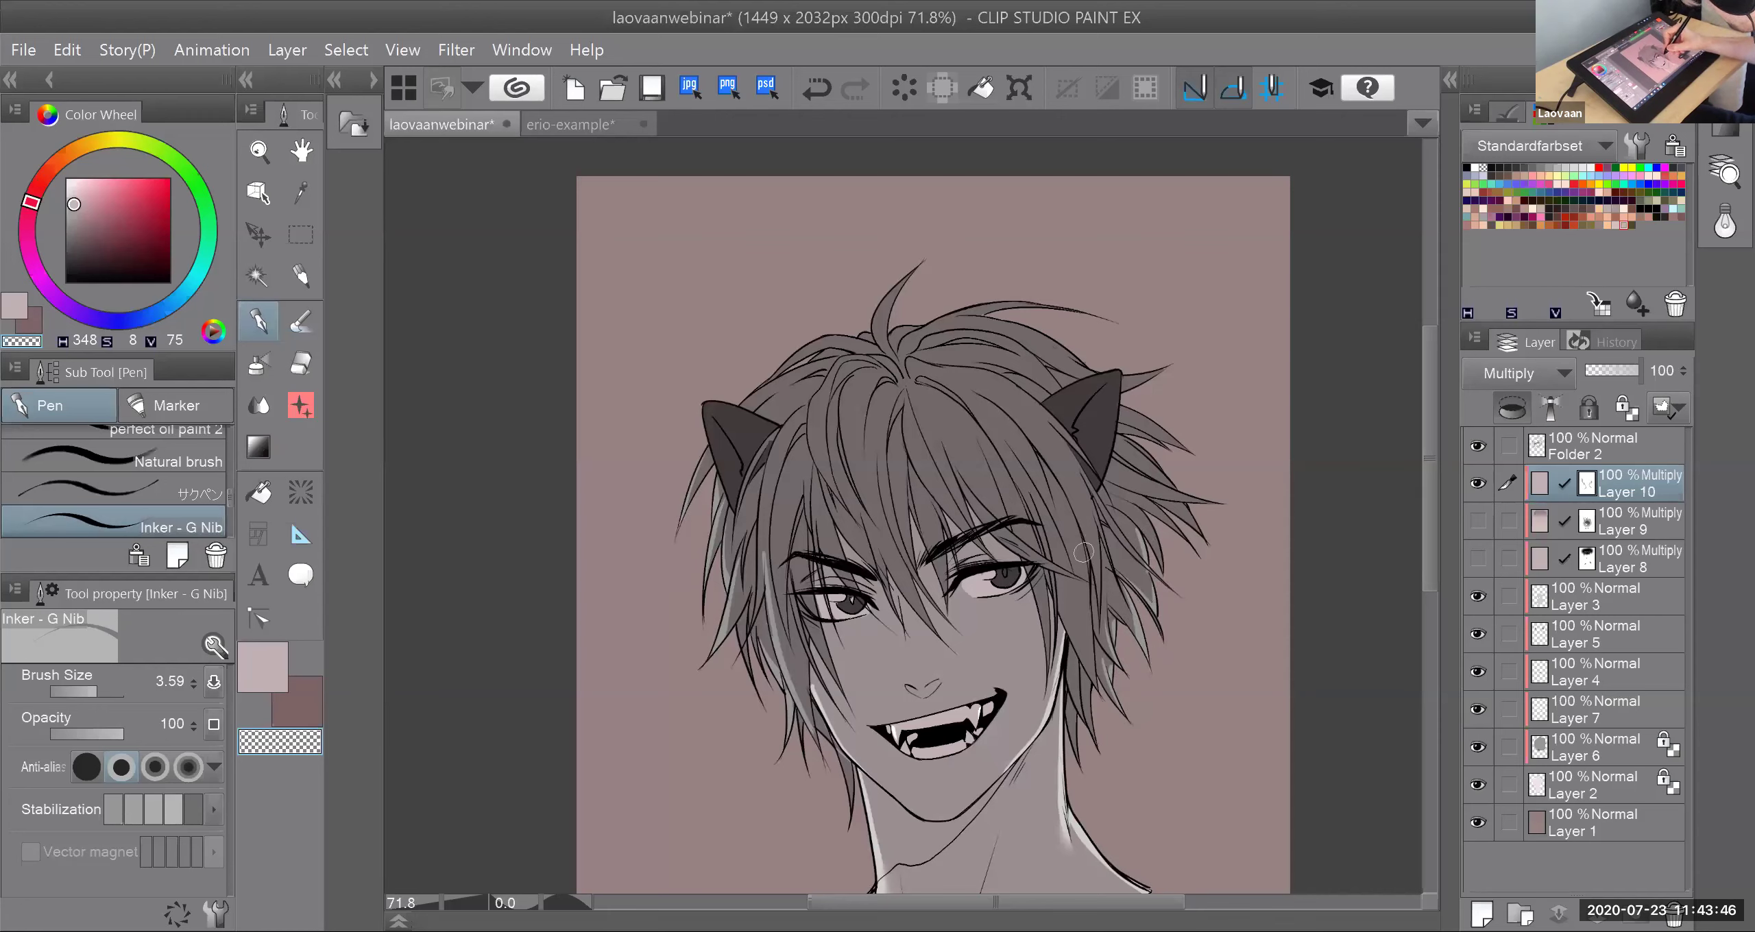
Step: Build up highlights along the long hair strands beside the right cheek on Layer 10's mask, redoing one stroke
{"action": "left_click_drag", "start_coordinate": [1087, 573], "coordinate": [1093, 663]}
{"action": "left_click_drag", "start_coordinate": [1089, 596], "coordinate": [1090, 689]}
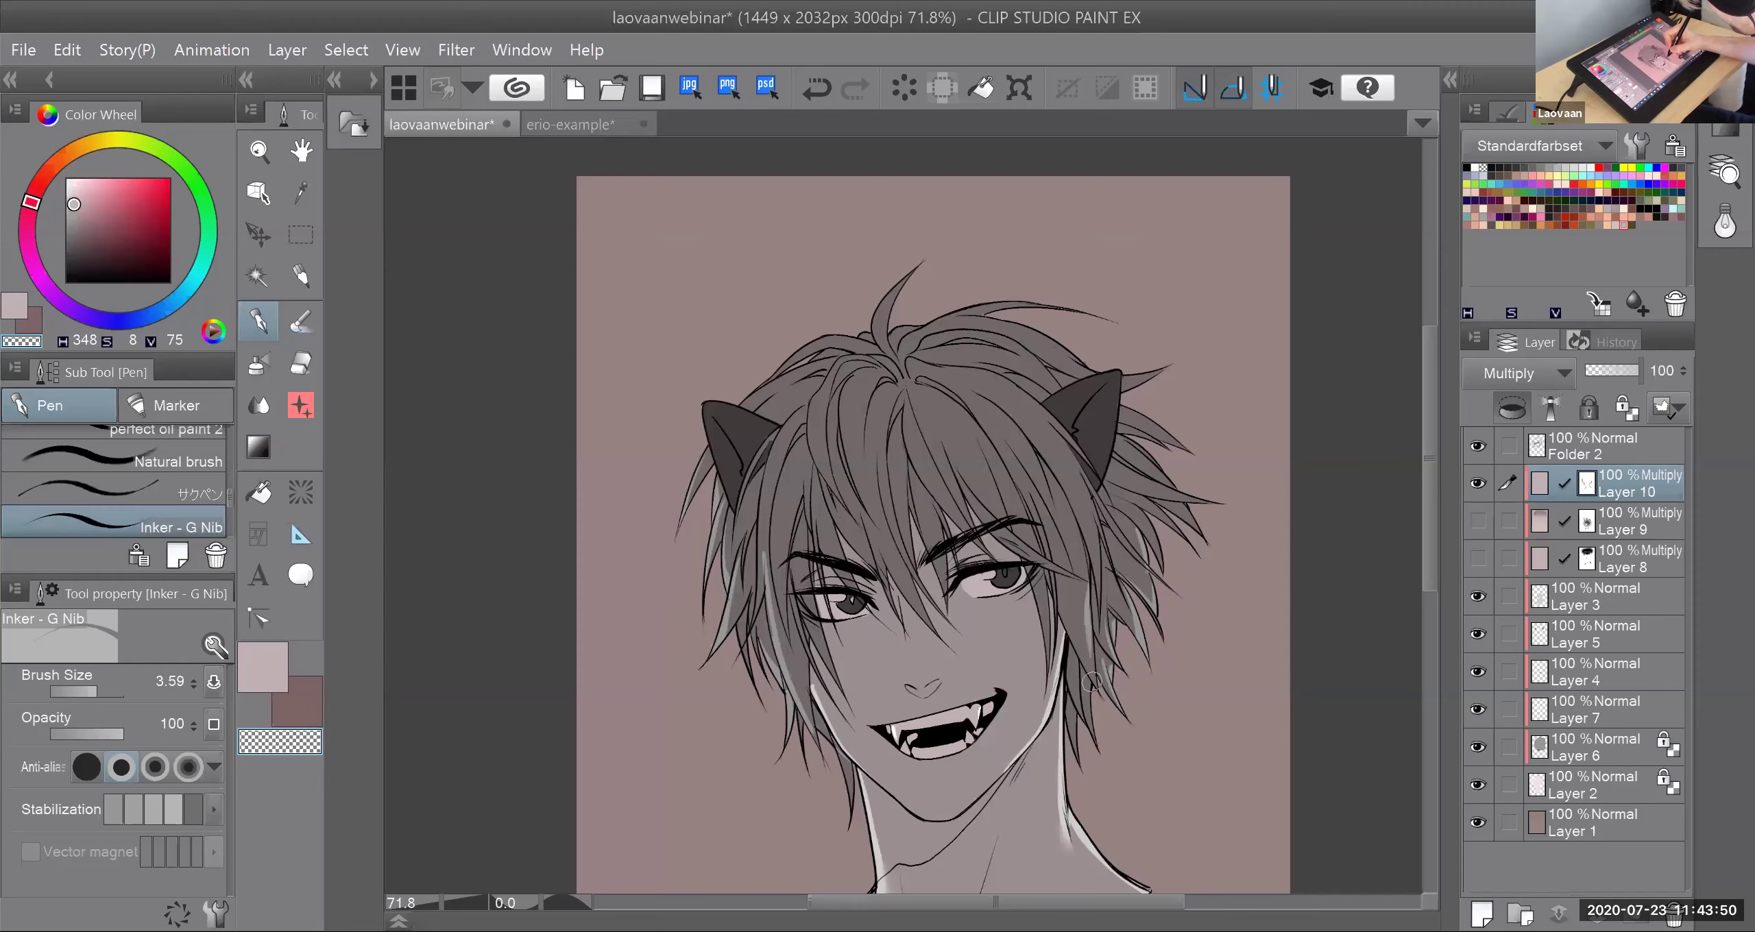
{"action": "left_click_drag", "start_coordinate": [1090, 617], "coordinate": [1094, 693]}
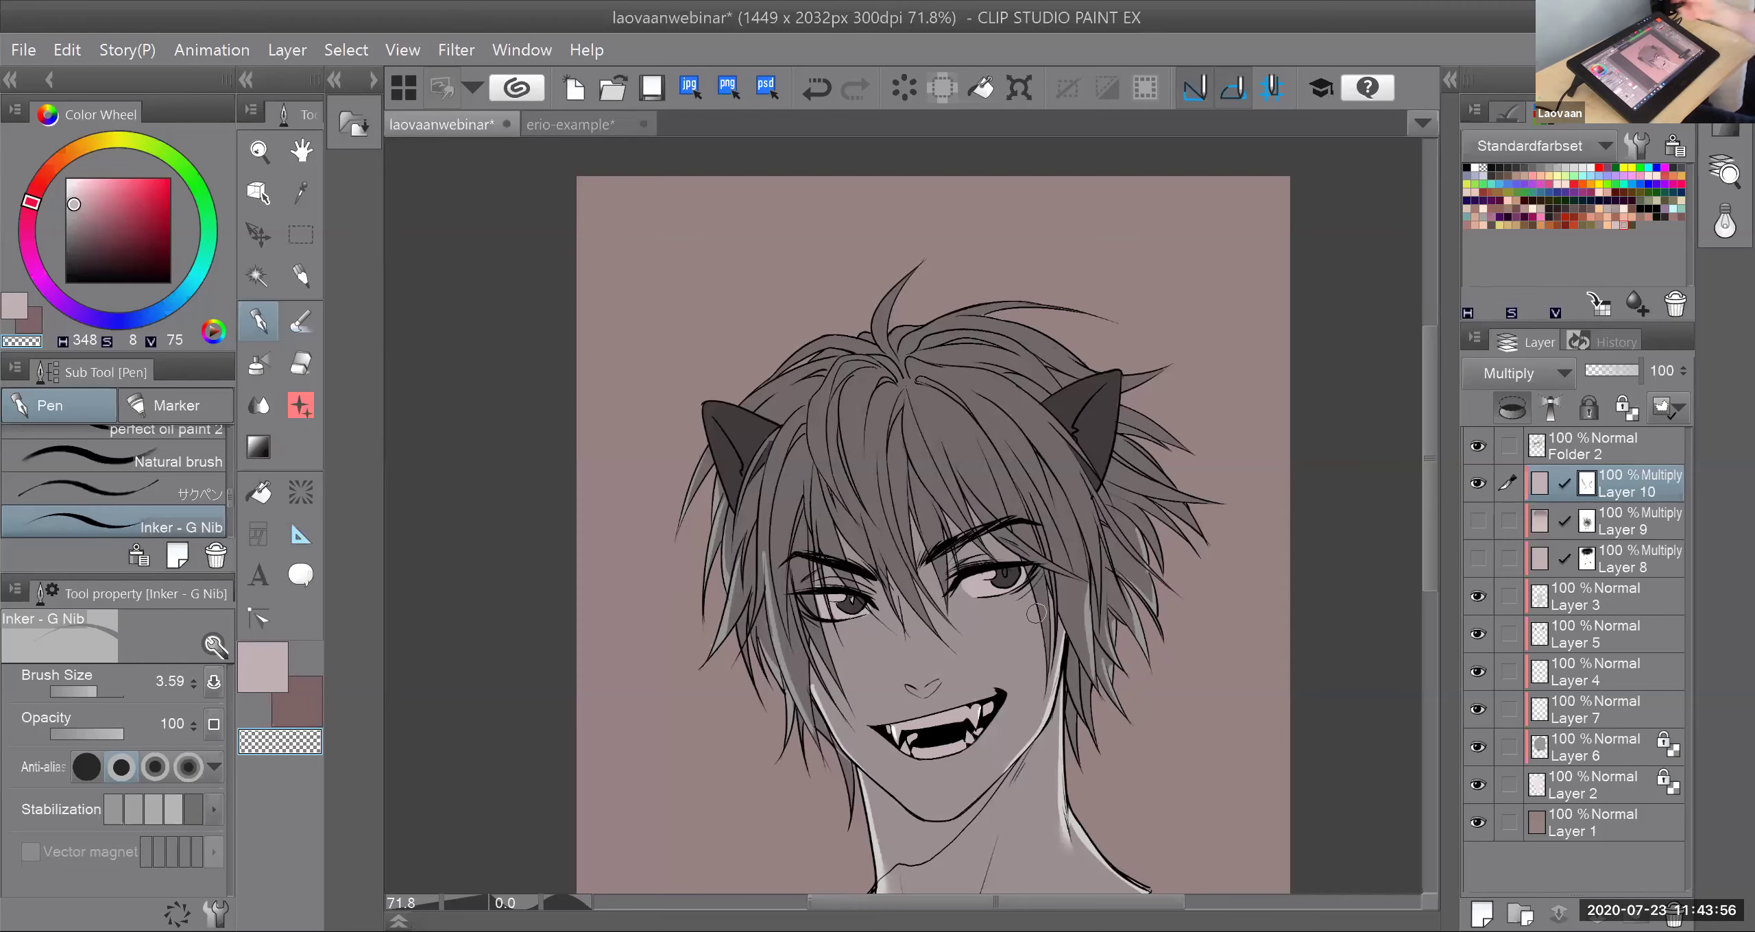
{"action": "left_click_drag", "start_coordinate": [1077, 525], "coordinate": [1087, 599]}
{"action": "key", "text": "ctrl+z"}
{"action": "left_click_drag", "start_coordinate": [1097, 528], "coordinate": [1097, 591]}
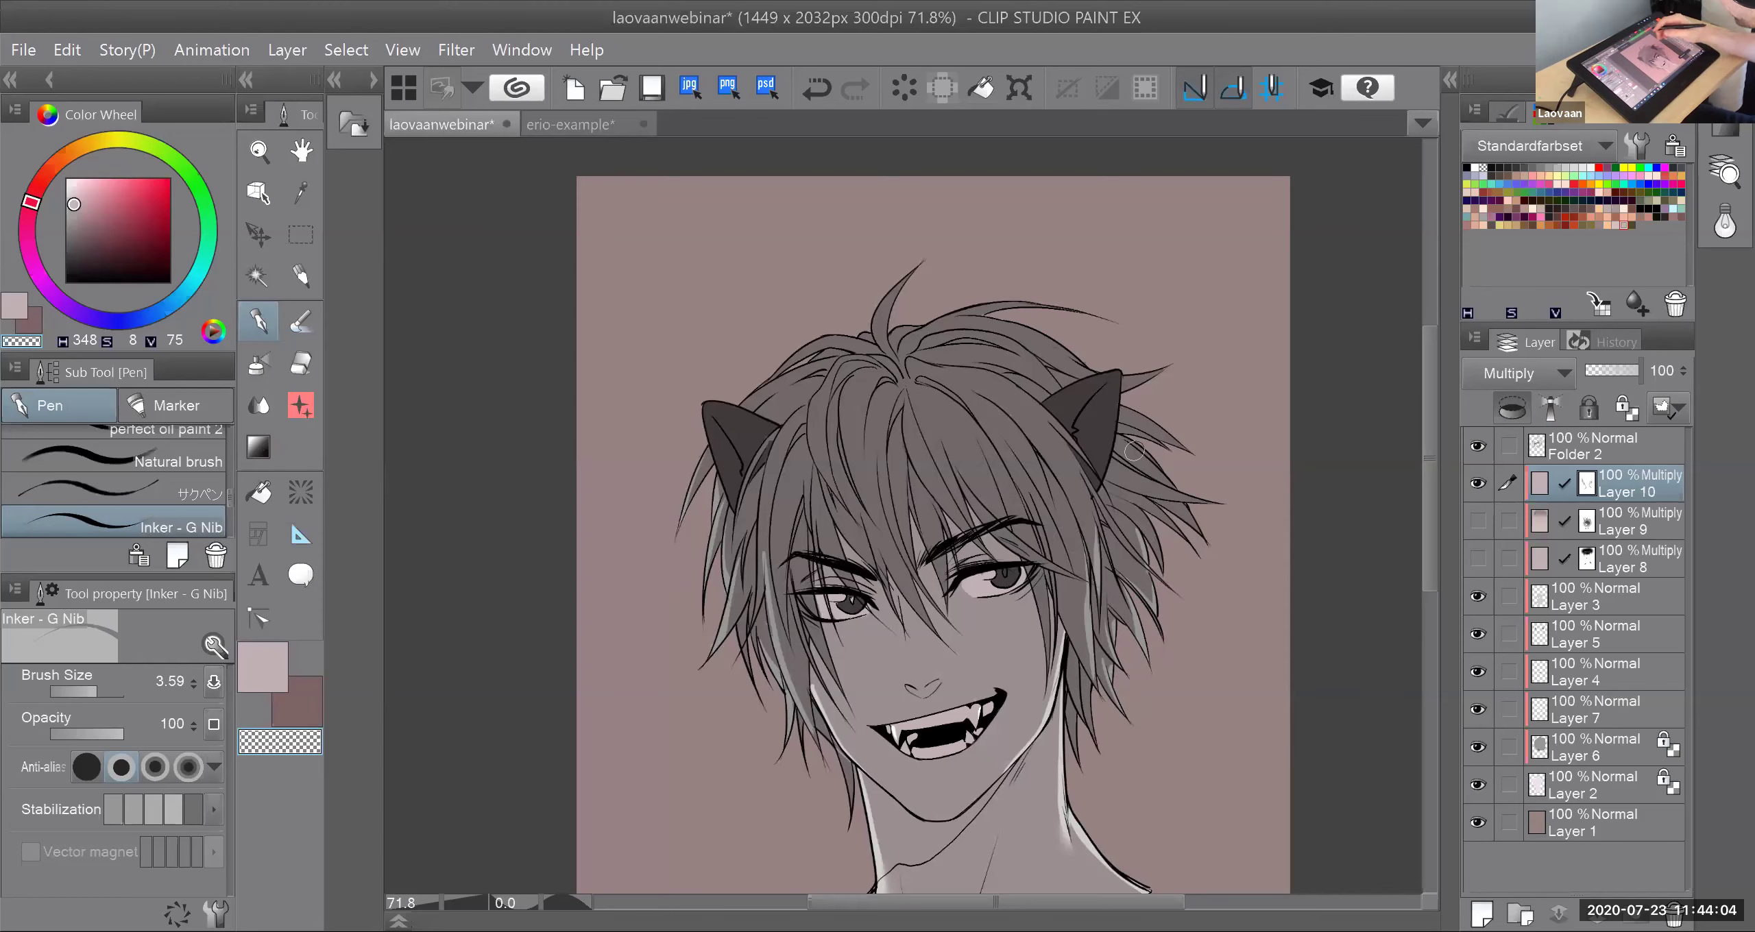
Step: Highlight the spiky hair tips behind the right cat ear and the outer hair edge just above that ear
{"action": "left_click_drag", "start_coordinate": [834, 743], "coordinate": [820, 678]}
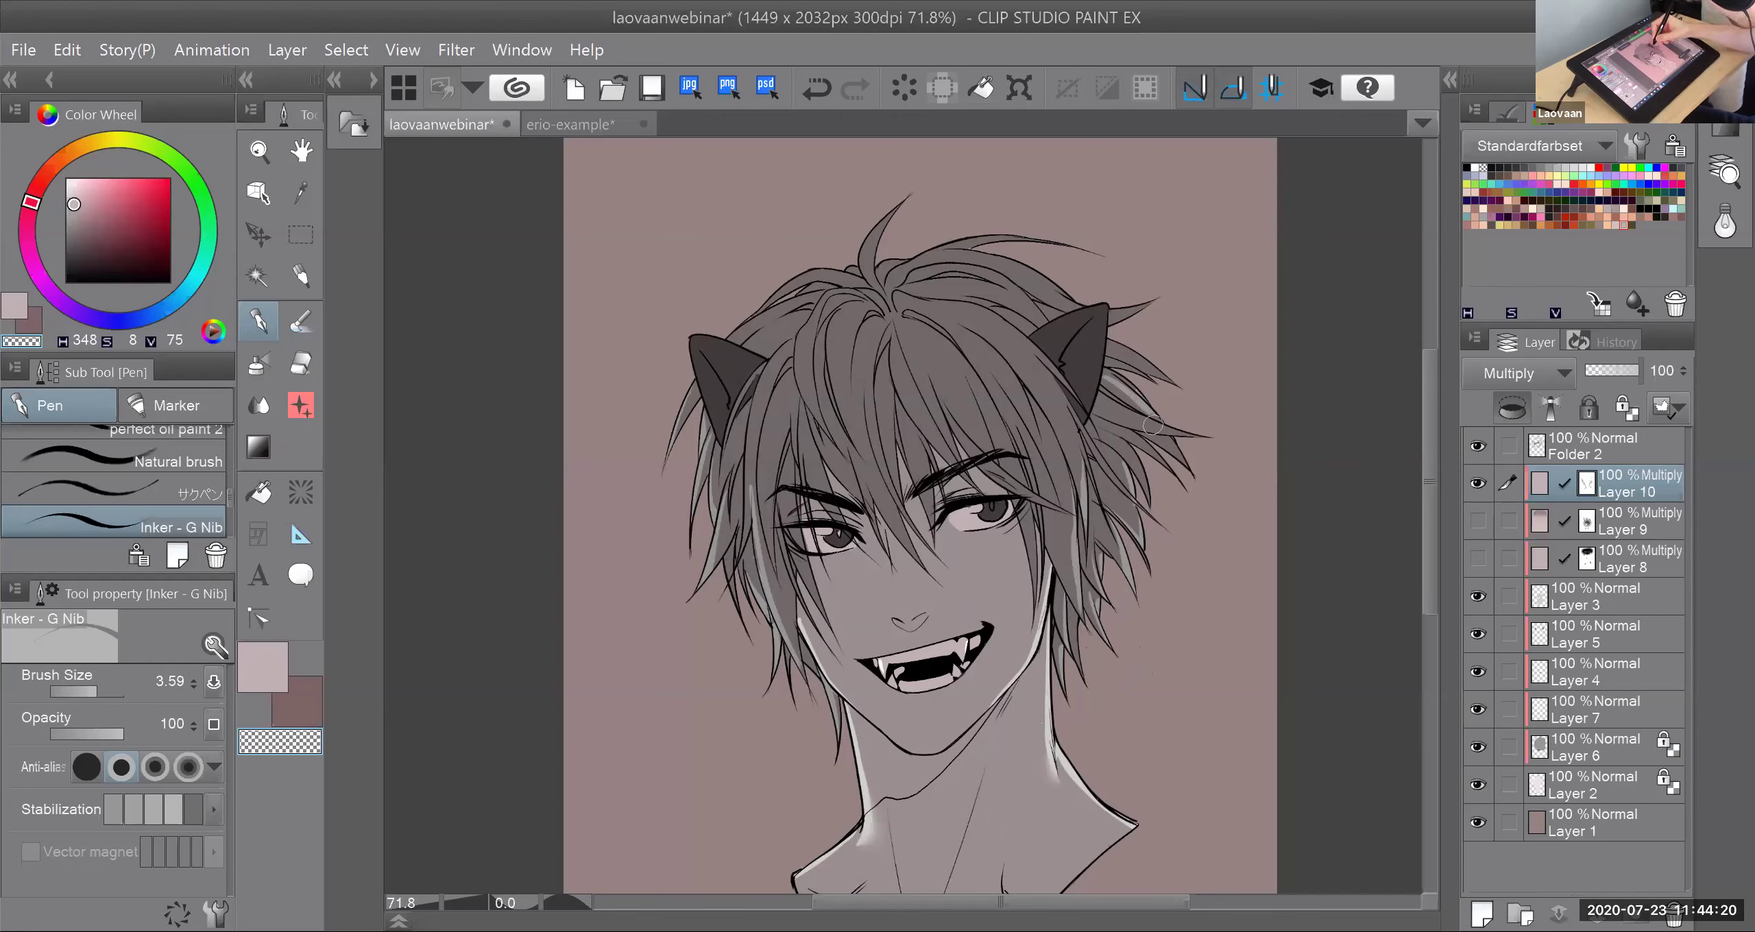
{"action": "left_click_drag", "start_coordinate": [1108, 378], "coordinate": [1158, 416]}
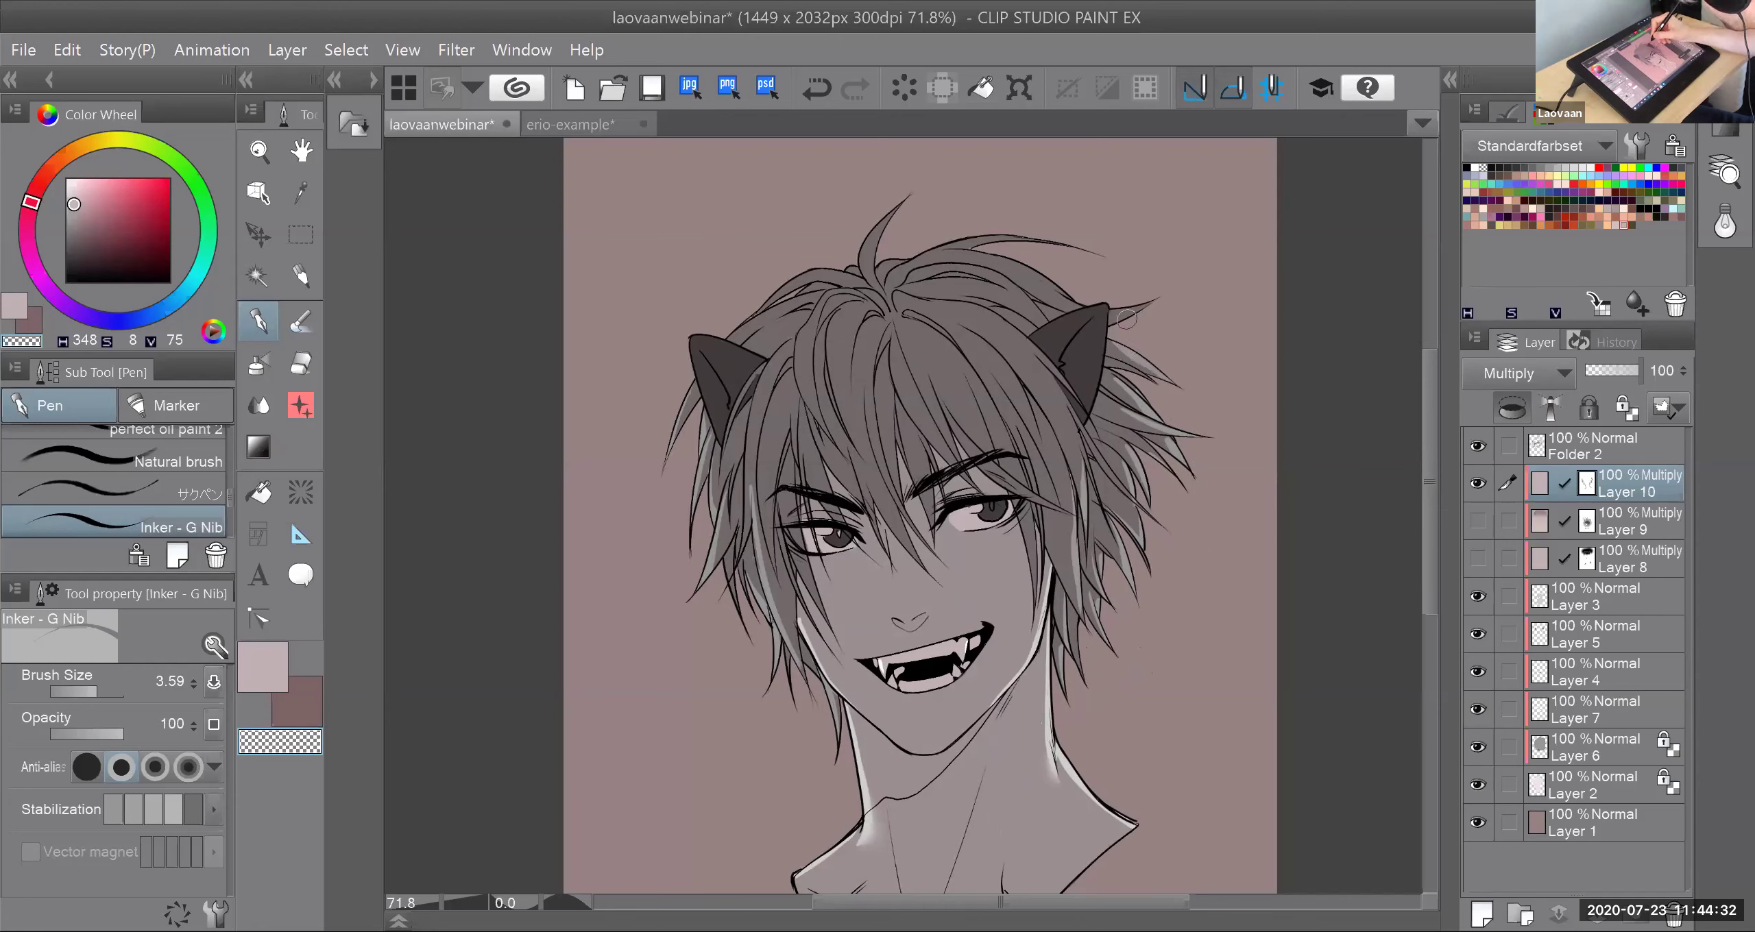
{"action": "key", "text": "ctrl+z"}
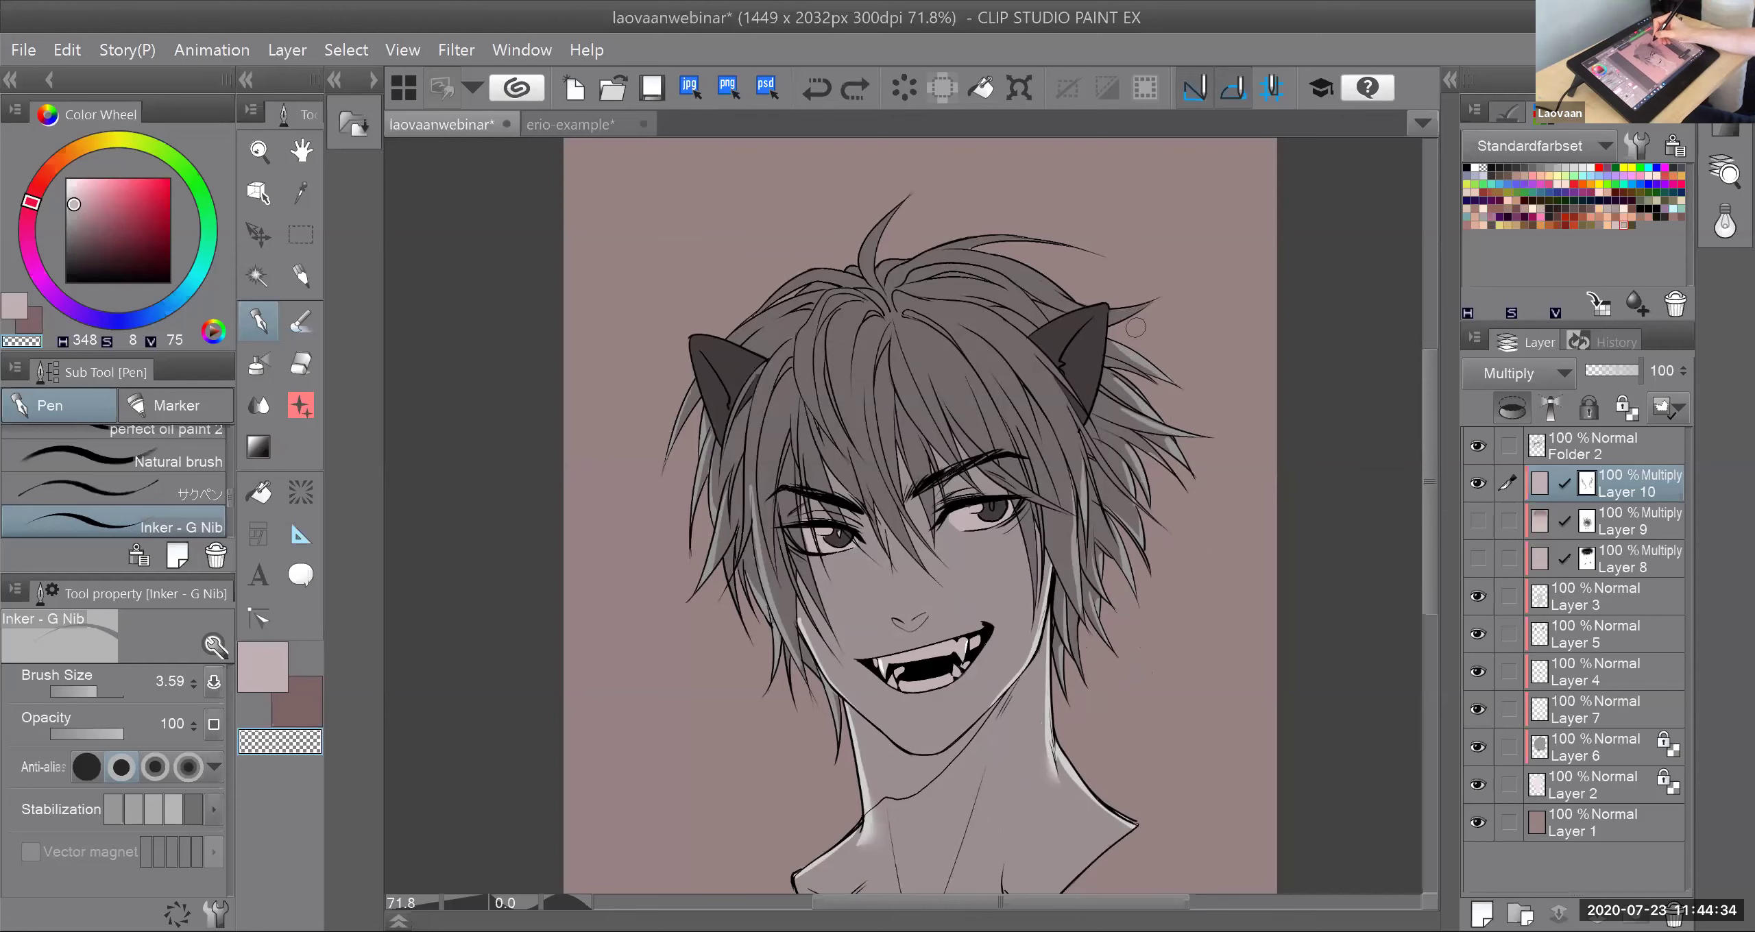
{"action": "mouse_move", "coordinate": [1144, 310]}
{"action": "left_mouse_down"}
{"action": "mouse_move", "coordinate": [1114, 324]}
{"action": "mouse_move", "coordinate": [1129, 320]}
{"action": "left_mouse_up"}
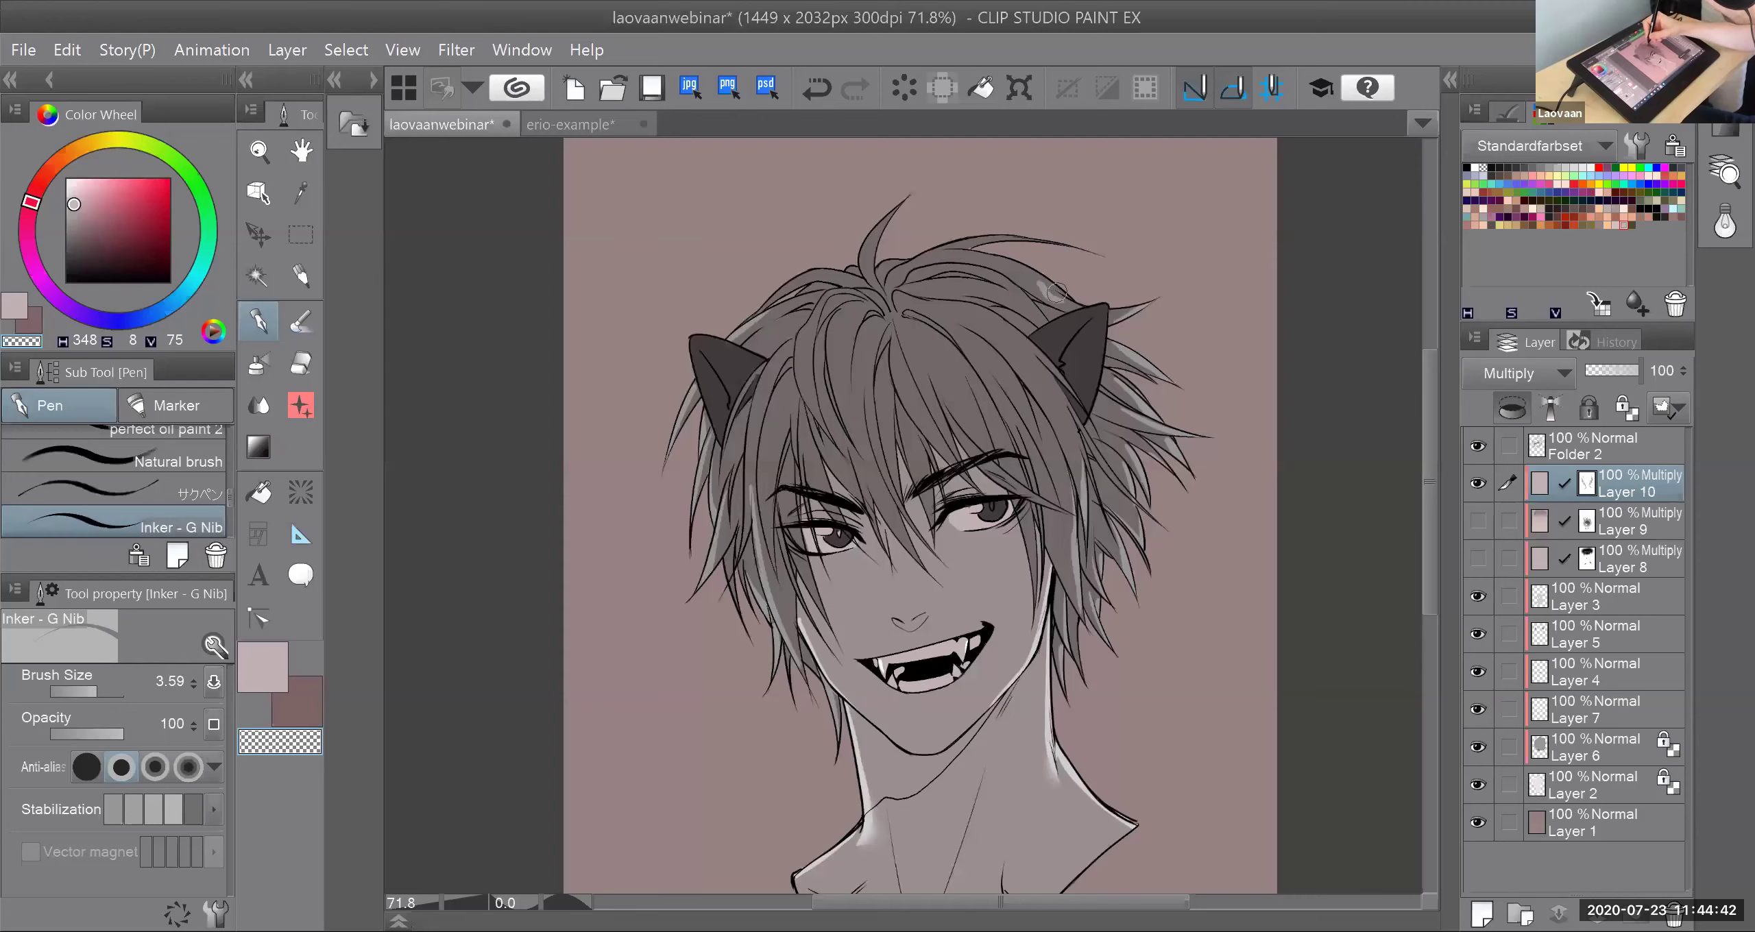
{"action": "left_click_drag", "start_coordinate": [1056, 293], "coordinate": [1081, 316]}
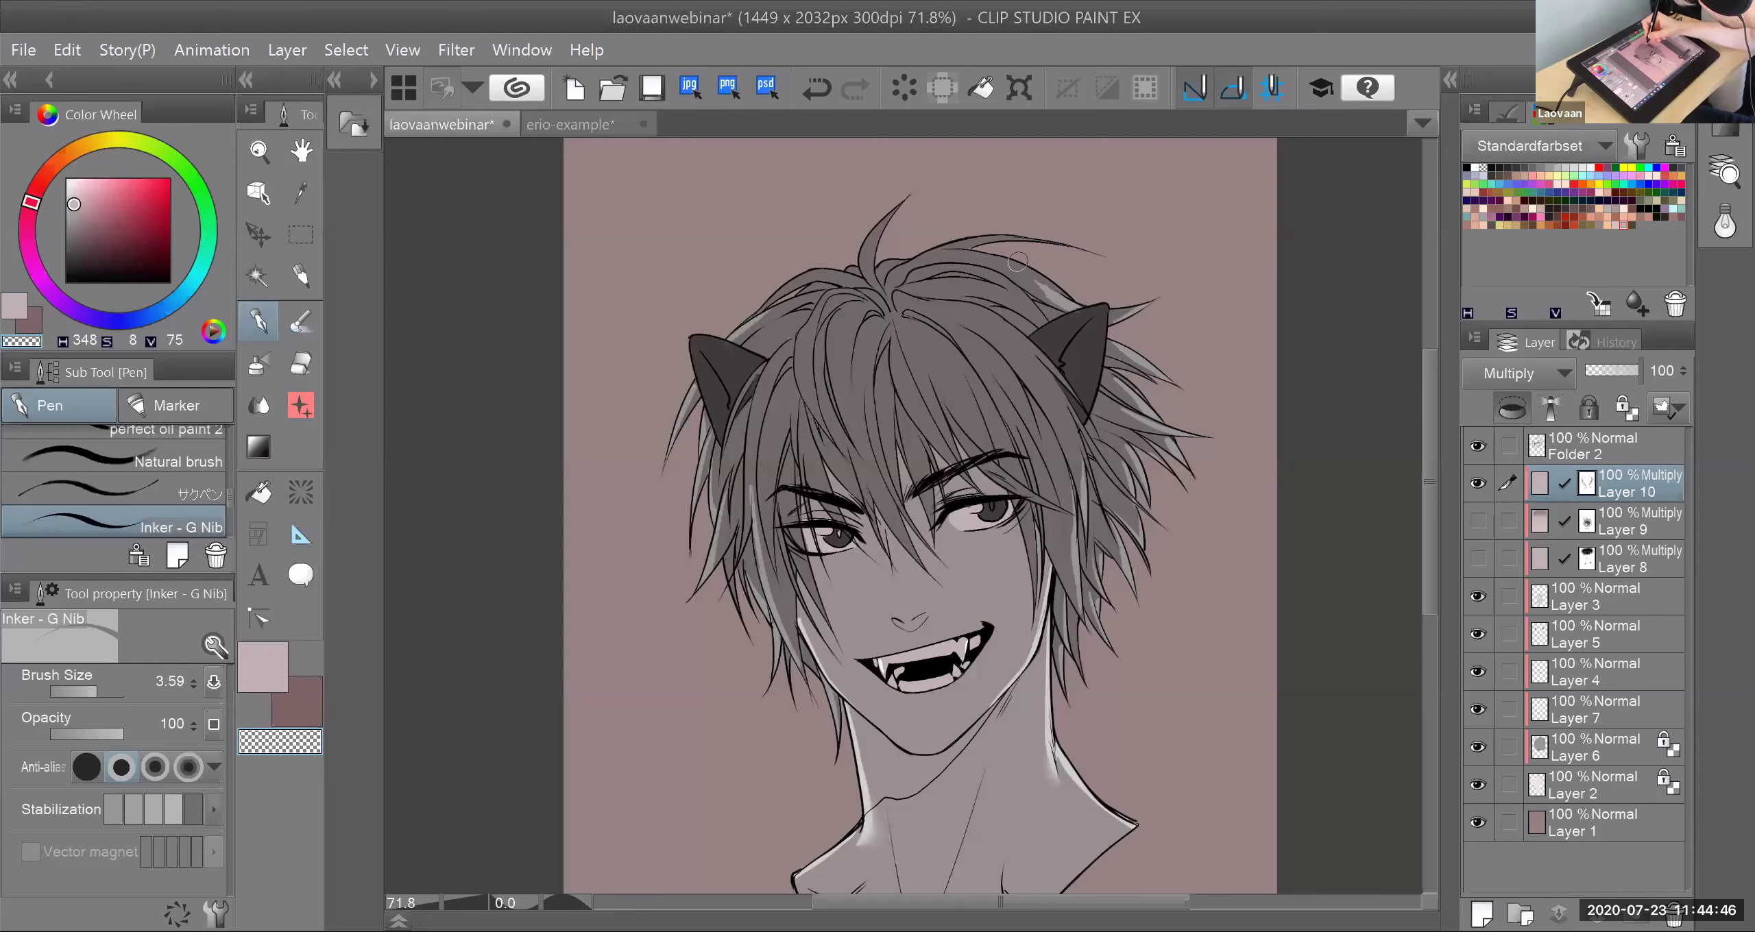
Step: Touch up the hair highlights around the left cat ear, switching between the foreground color and transparent color
{"action": "left_click", "coordinate": [267, 686]}
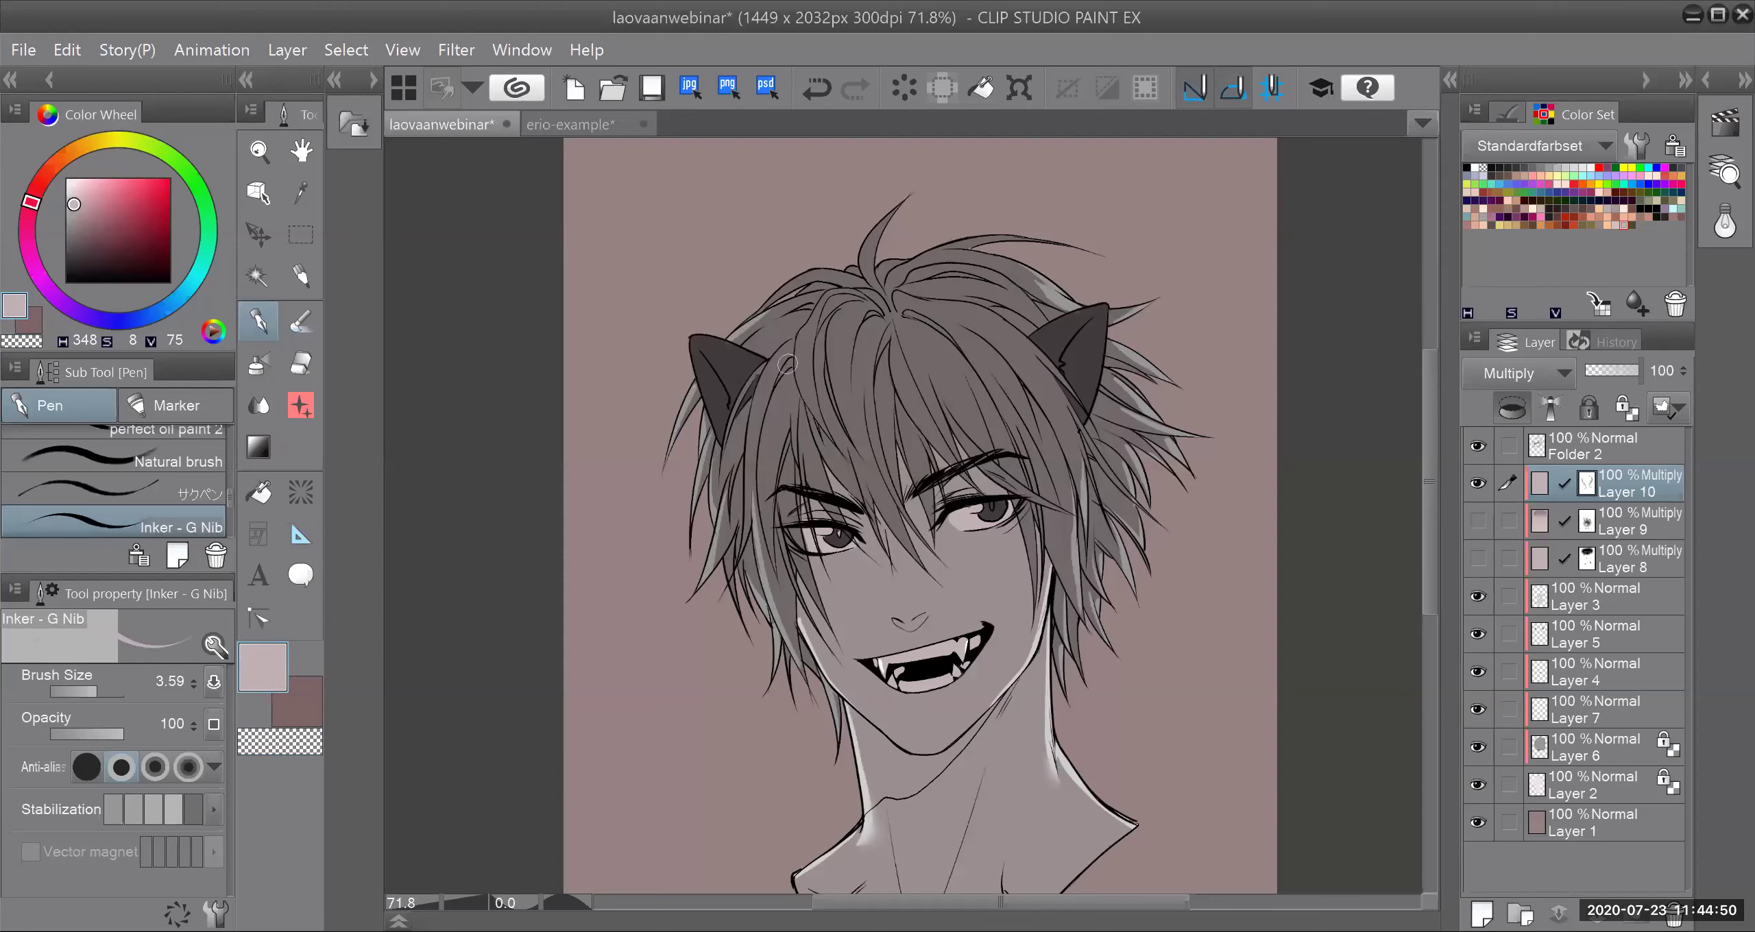
{"action": "left_click", "coordinate": [299, 747]}
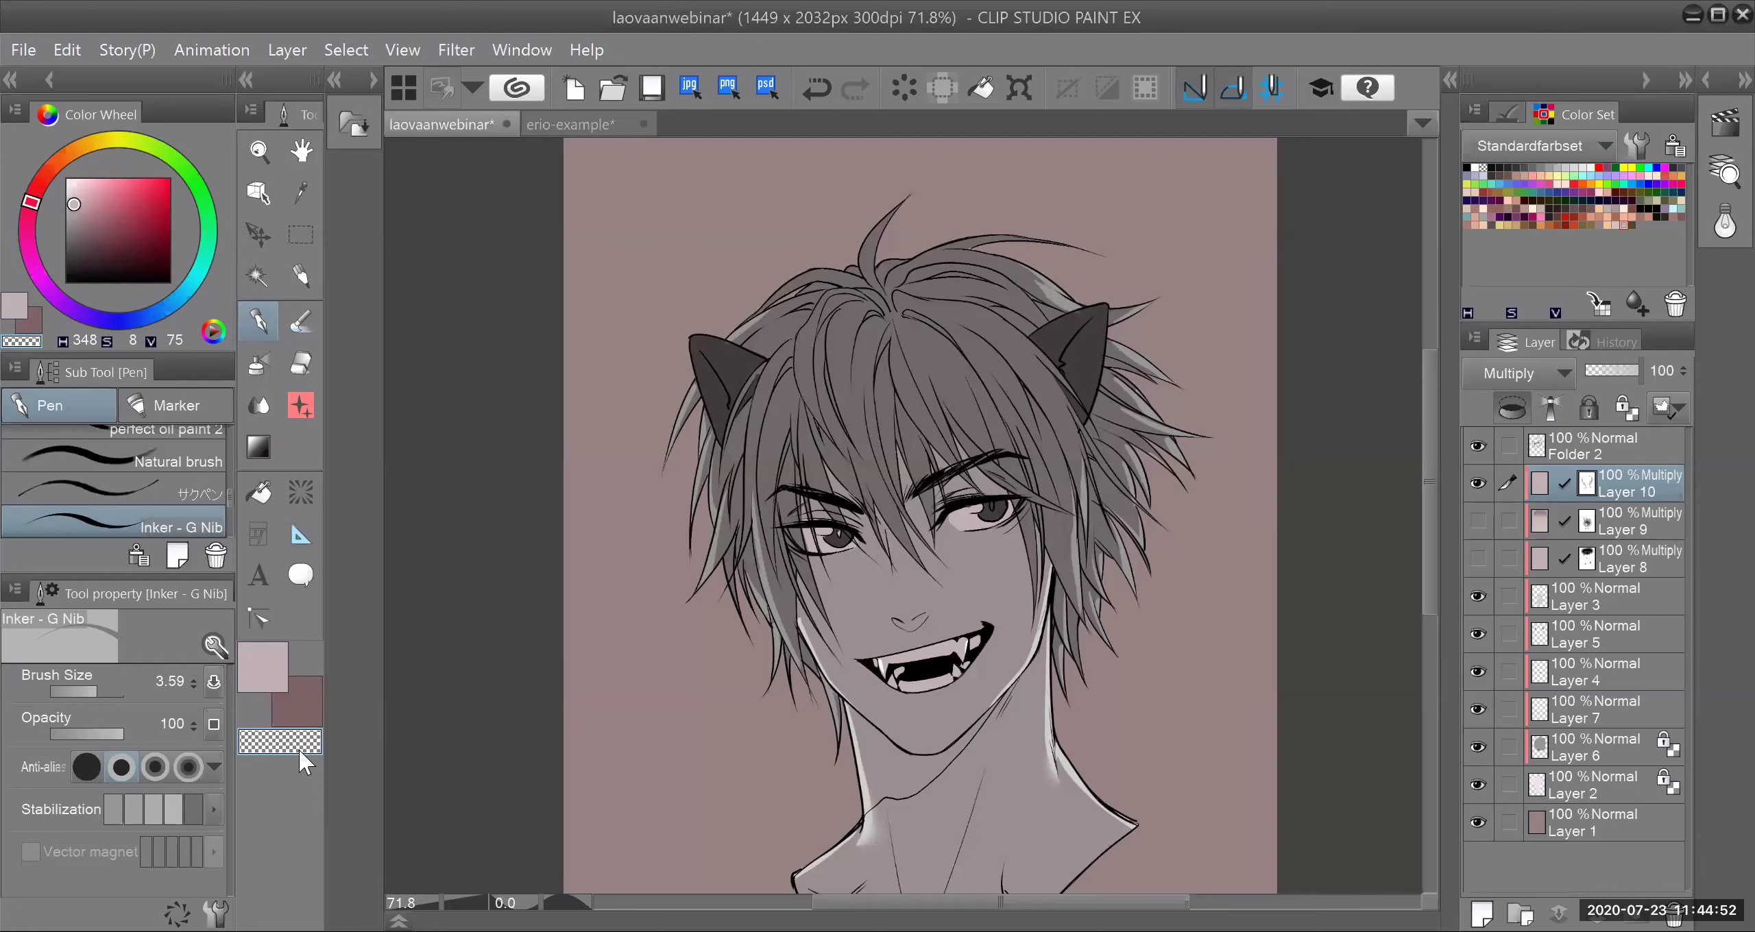
{"action": "scroll", "coordinate": [942, 591], "scroll_direction": "down", "scroll_amount": 1}
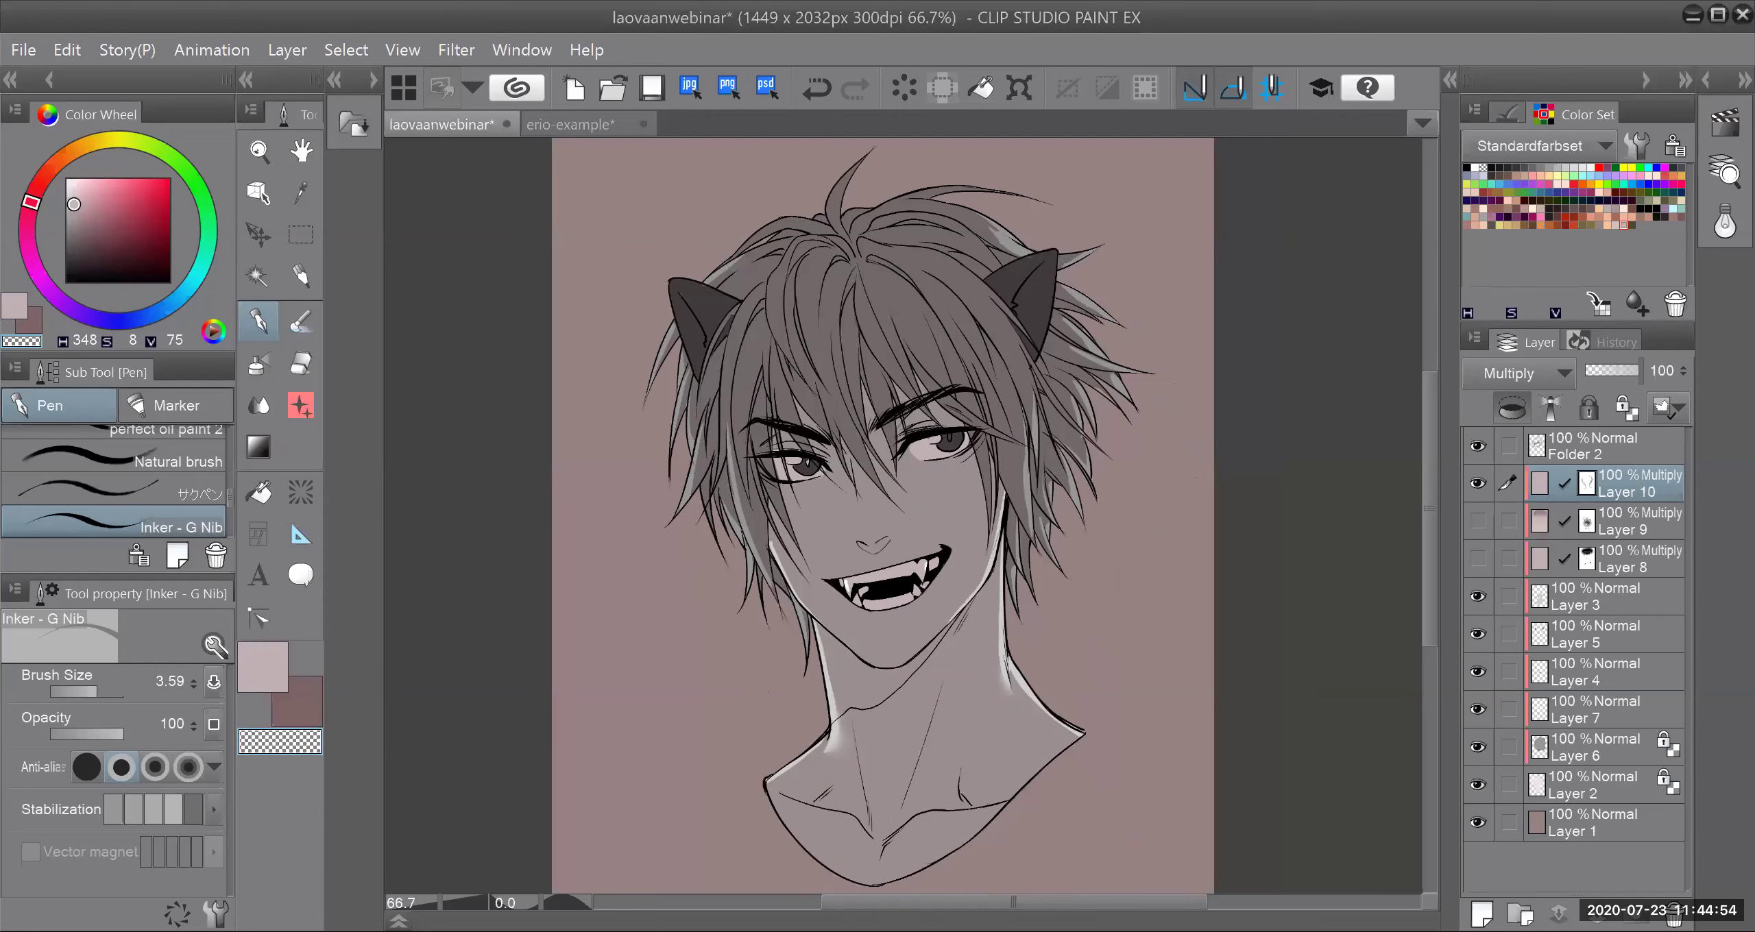
{"action": "left_click_drag", "start_coordinate": [740, 364], "coordinate": [737, 445]}
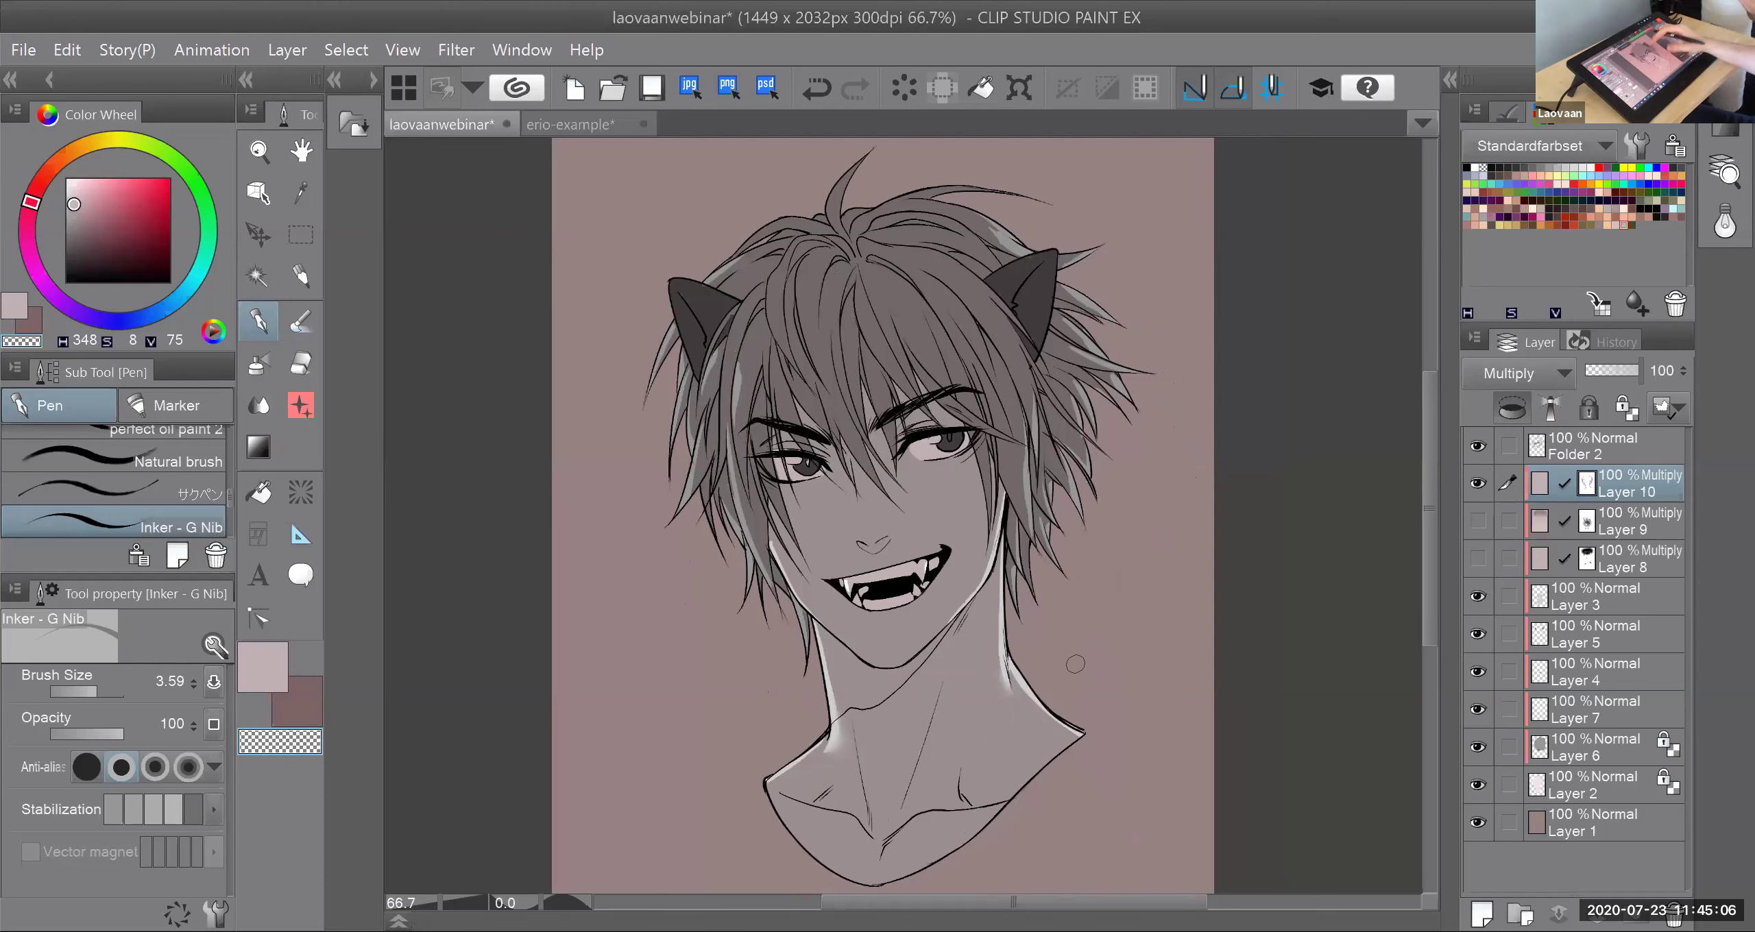
{"action": "left_click_drag", "start_coordinate": [1076, 665], "coordinate": [1078, 663]}
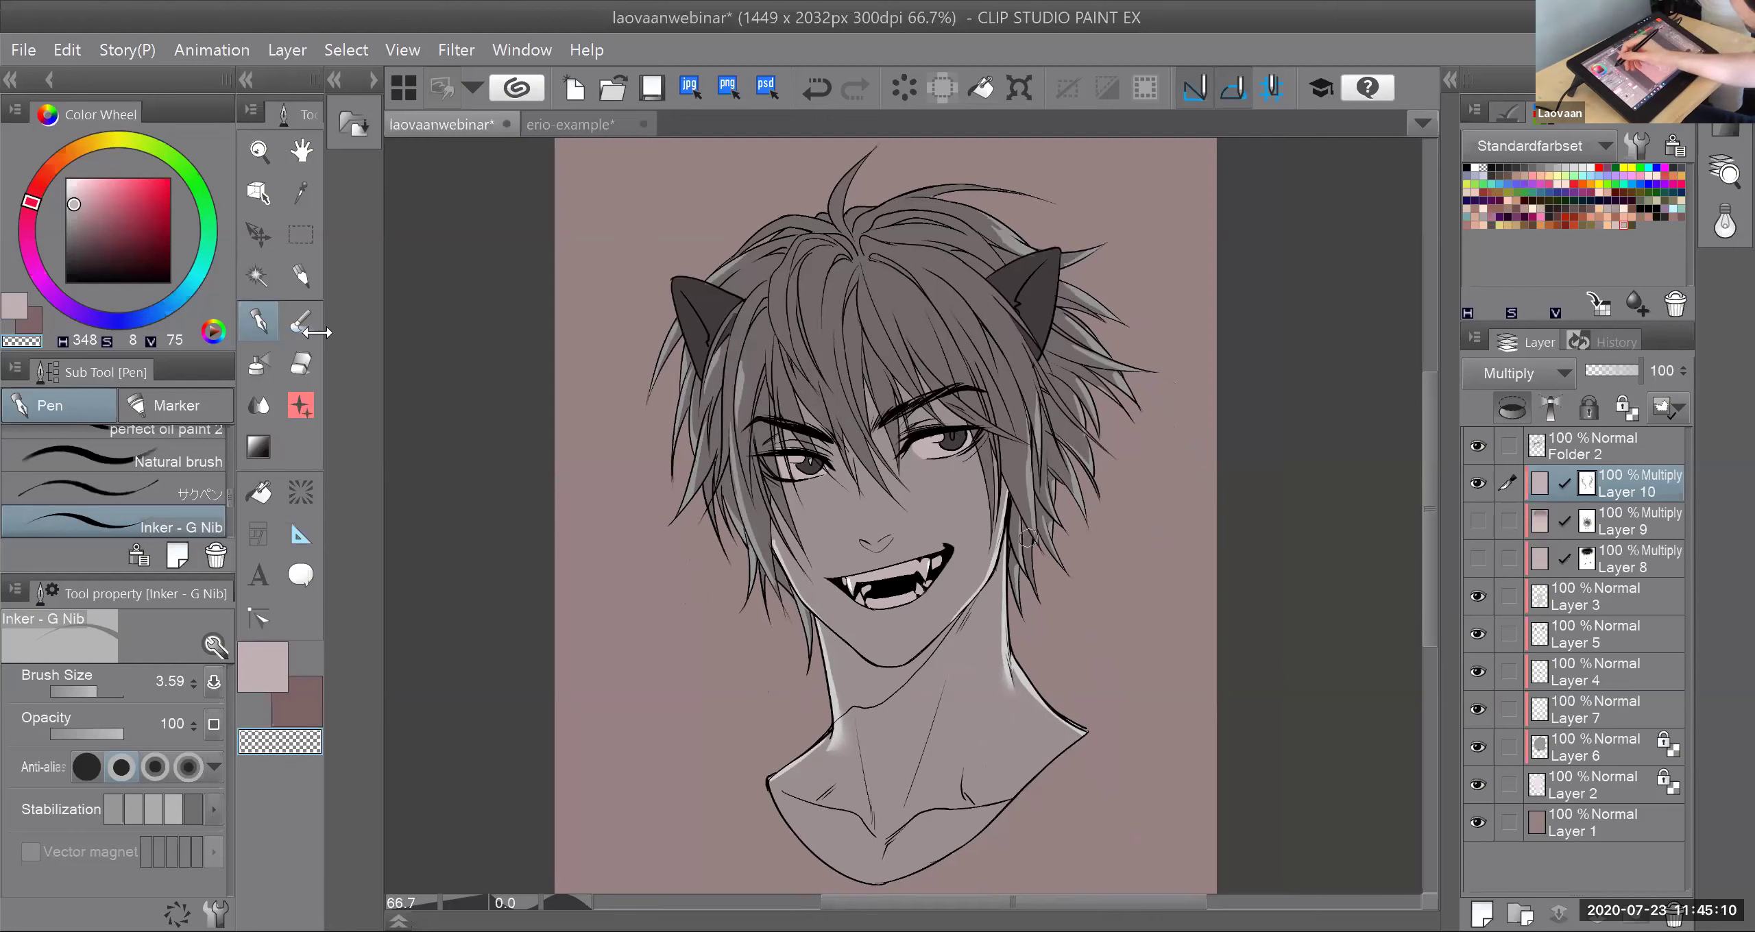
Step: Try painting broad soft light on both cheeks and the neck with the やわ肌ブラシ oil brush at size 5.99
{"action": "left_click", "coordinate": [301, 320]}
{"action": "left_click_drag", "start_coordinate": [94, 690], "coordinate": [118, 694]}
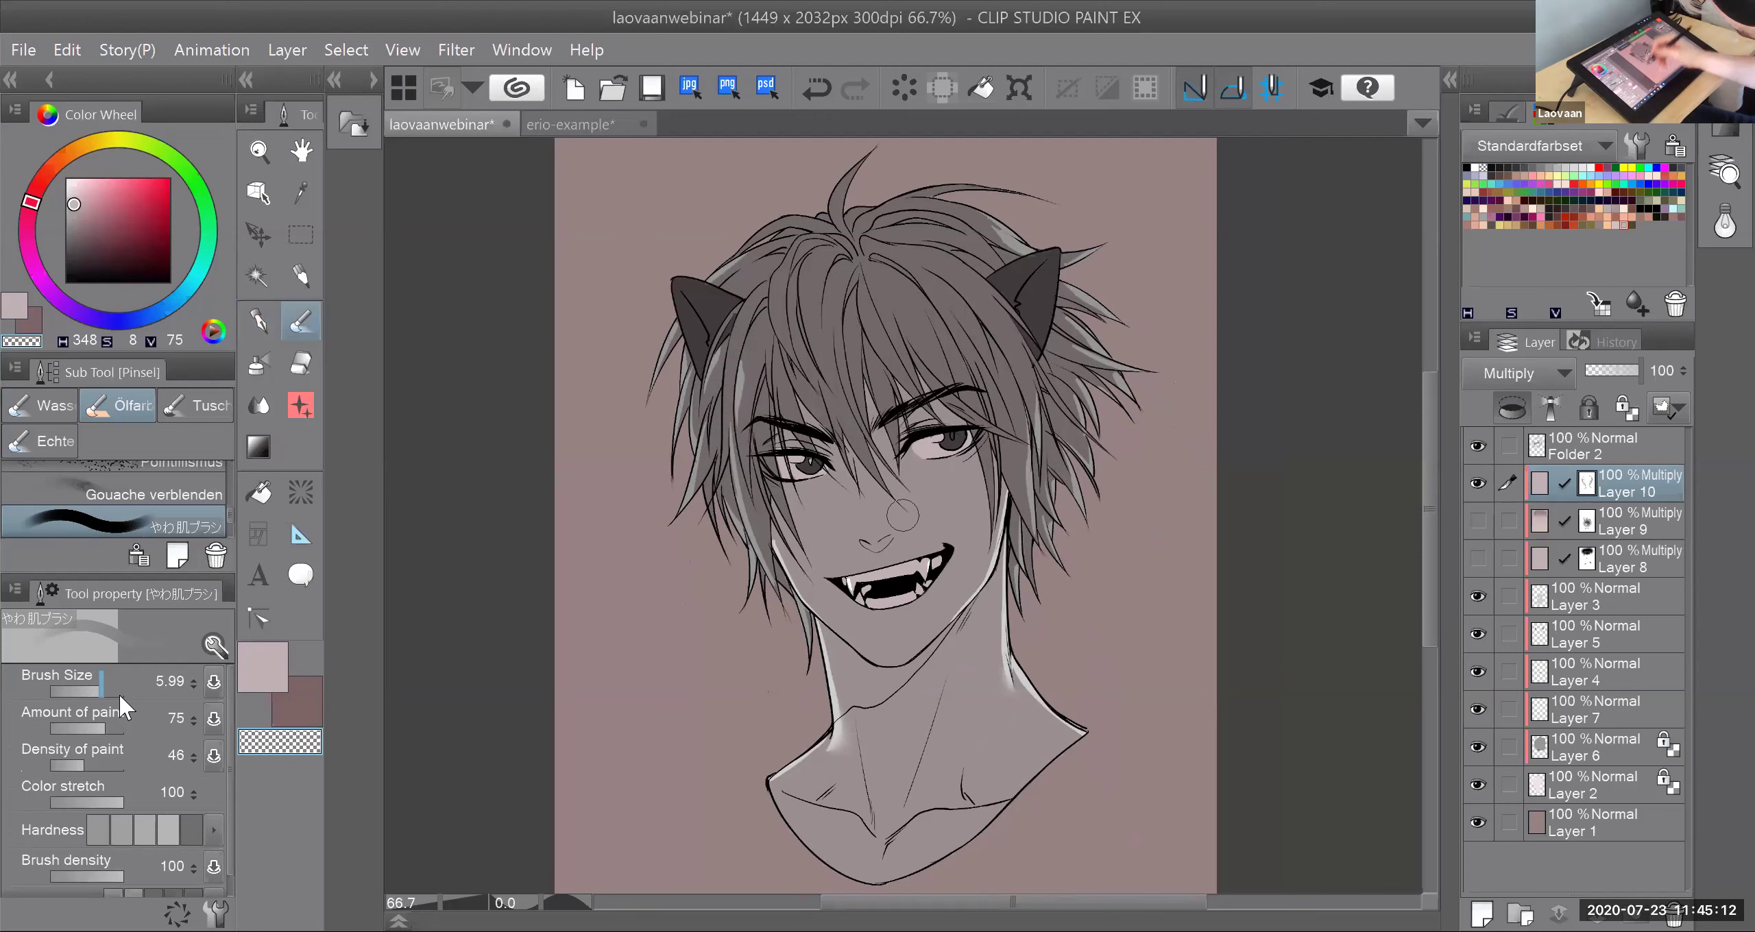
{"action": "mouse_move", "coordinate": [1008, 484]}
{"action": "left_mouse_down"}
{"action": "mouse_move", "coordinate": [939, 630]}
{"action": "mouse_move", "coordinate": [986, 514]}
{"action": "left_mouse_up"}
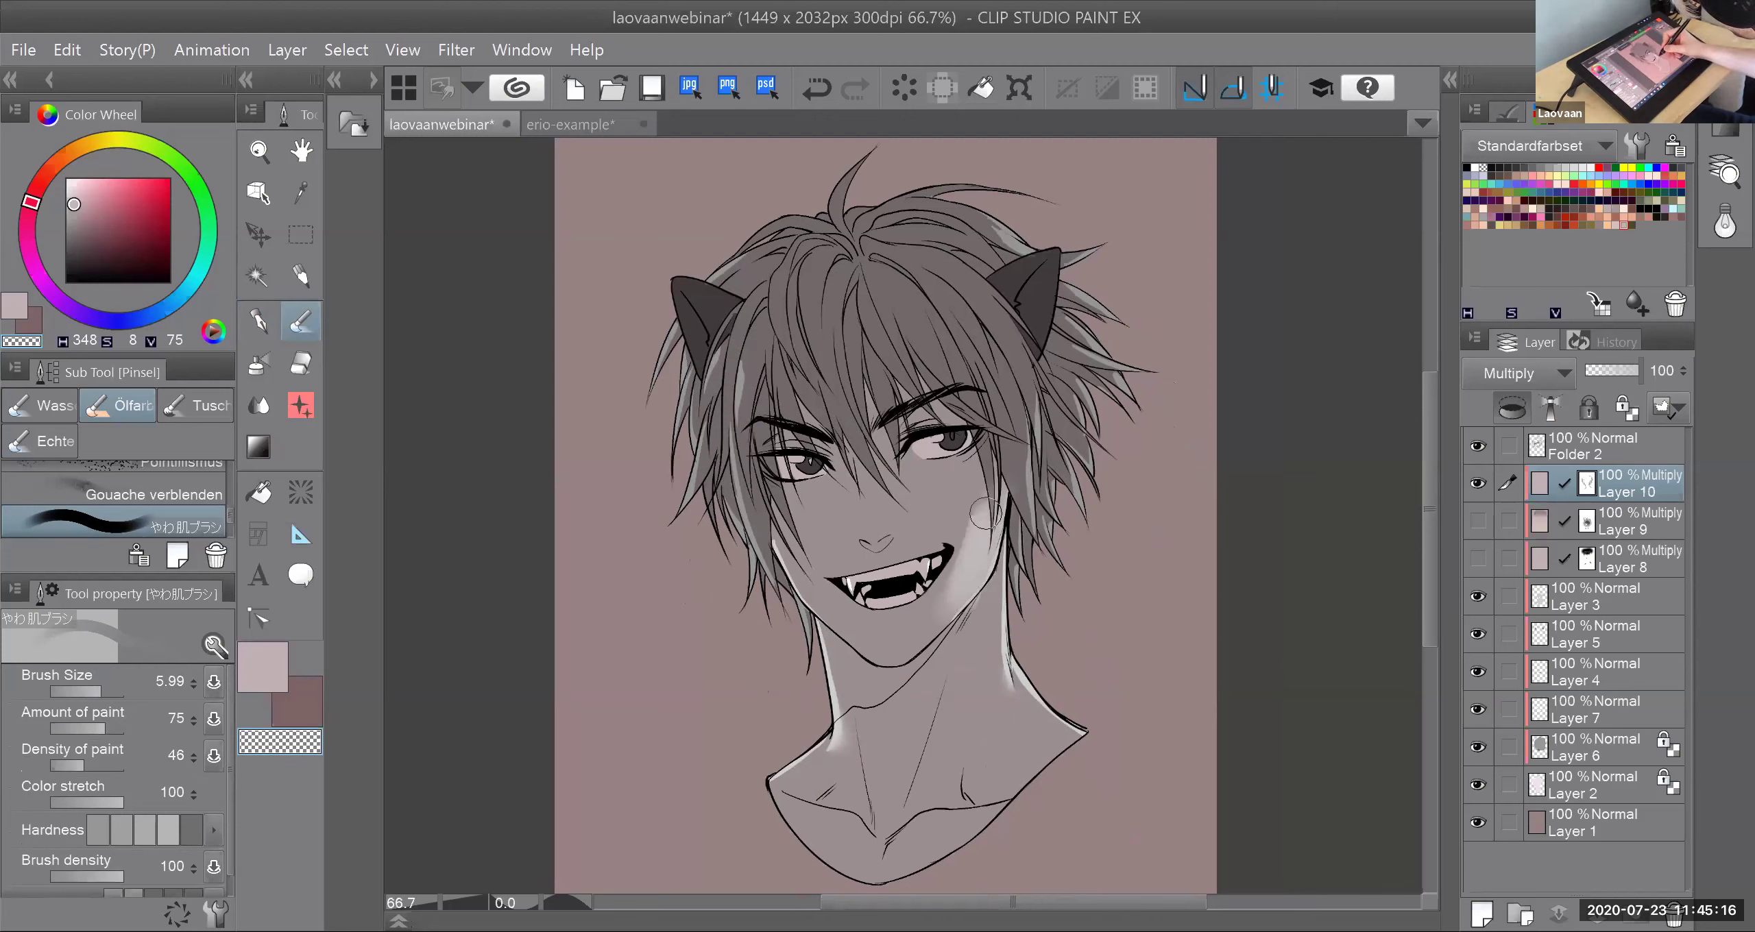
{"action": "left_click_drag", "start_coordinate": [992, 612], "coordinate": [999, 703]}
{"action": "left_click_drag", "start_coordinate": [807, 557], "coordinate": [855, 654]}
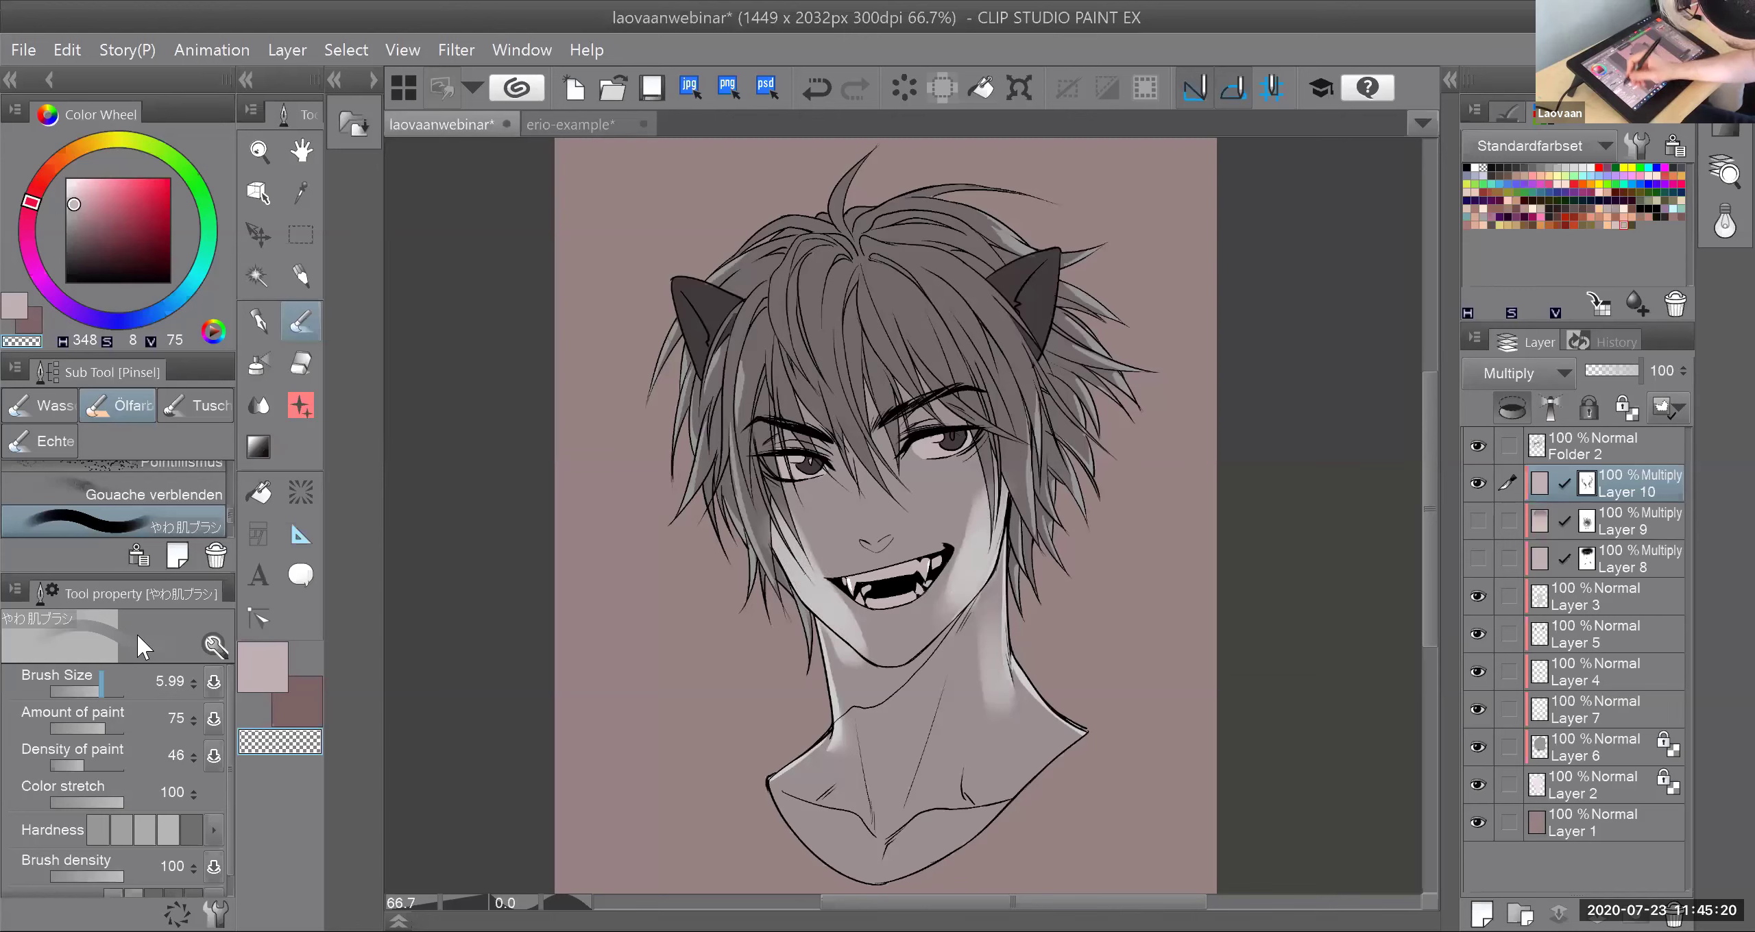
Step: Try adding G Nib highlights on both sides of the nose and blurring their edges, then undo the broad face lighting
{"action": "left_click", "coordinate": [264, 326]}
{"action": "left_click_drag", "start_coordinate": [852, 489], "coordinate": [856, 535]}
{"action": "mouse_move", "coordinate": [898, 478]}
{"action": "left_mouse_down"}
{"action": "mouse_move", "coordinate": [891, 534]}
{"action": "mouse_move", "coordinate": [900, 503]}
{"action": "left_mouse_up"}
{"action": "left_click", "coordinate": [260, 373]}
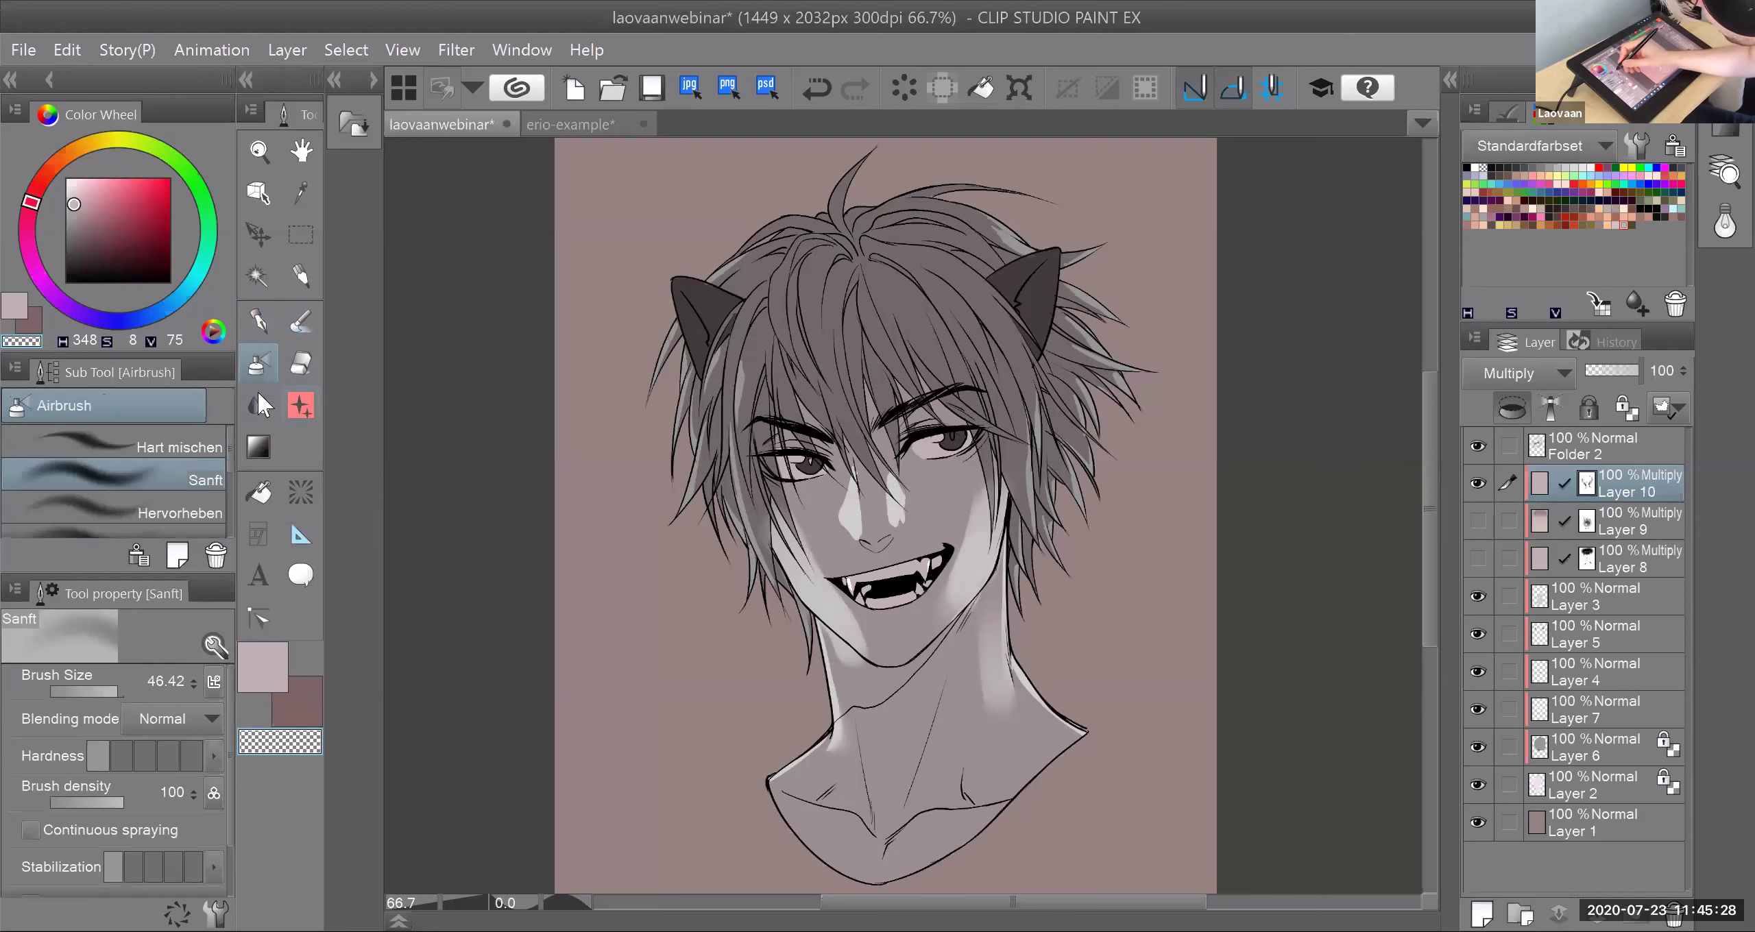
{"action": "key", "text": "j"}
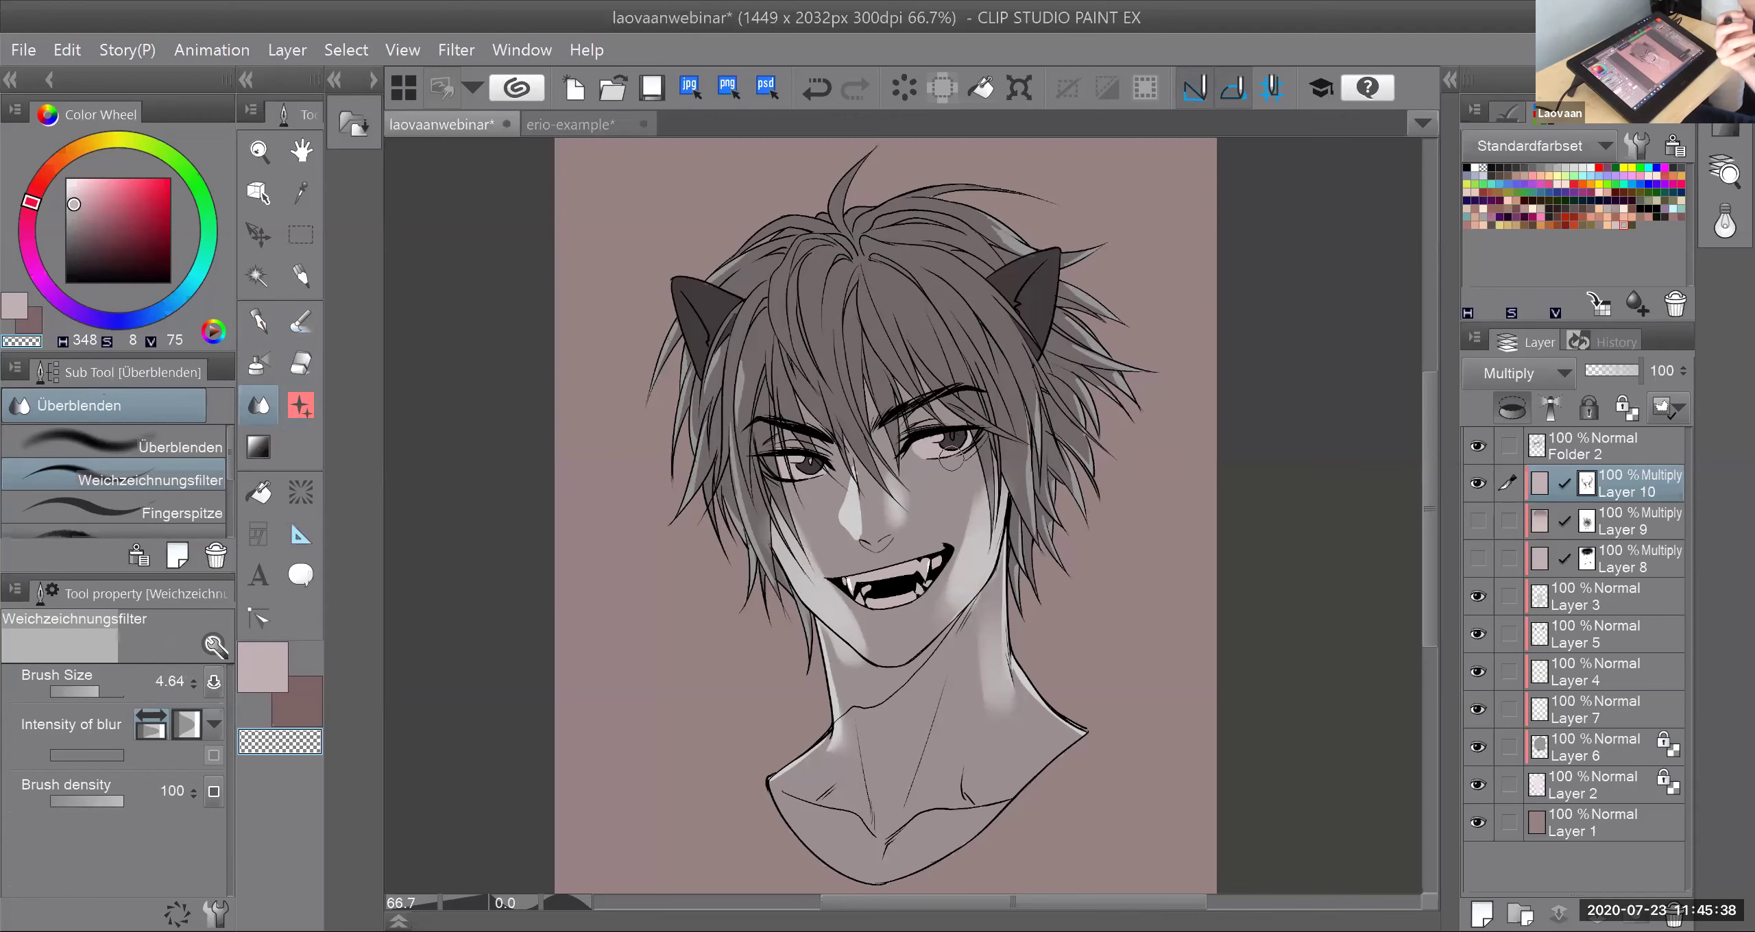
{"action": "key", "text": "ctrl+z"}
Step: Highlight the hair strands below the right cat ear with the G Nib pen in transparent color on Layer 10's mask
{"action": "key", "text": "p"}
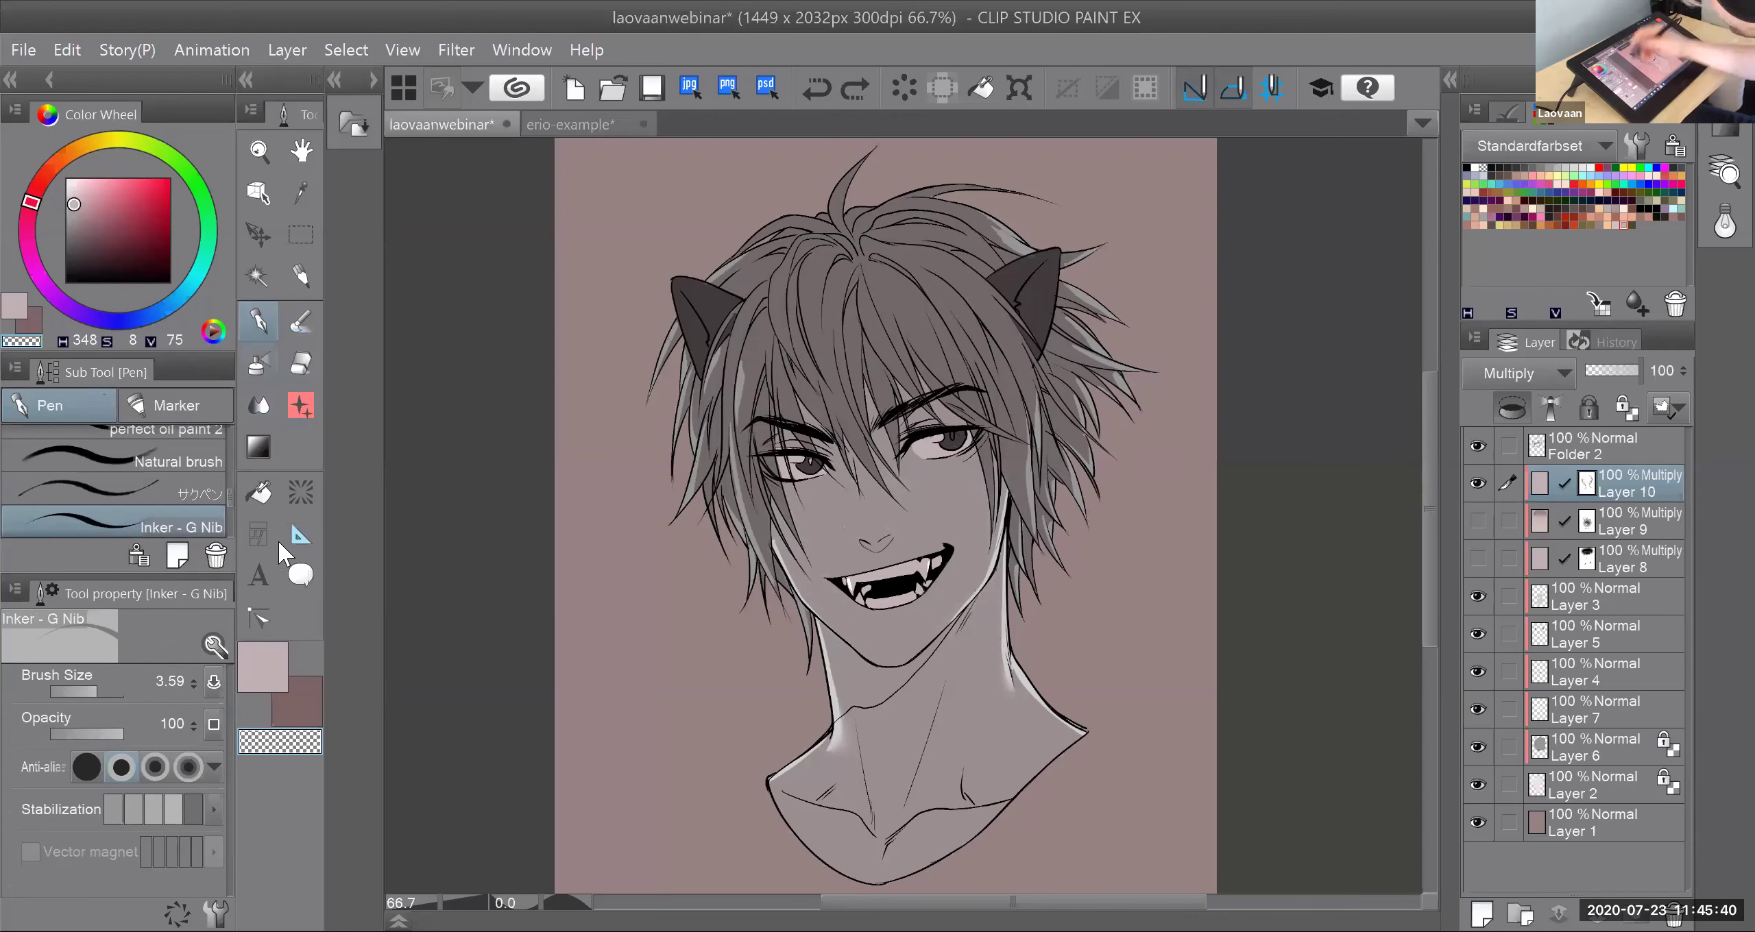
{"action": "left_click_drag", "start_coordinate": [1012, 393], "coordinate": [1011, 447]}
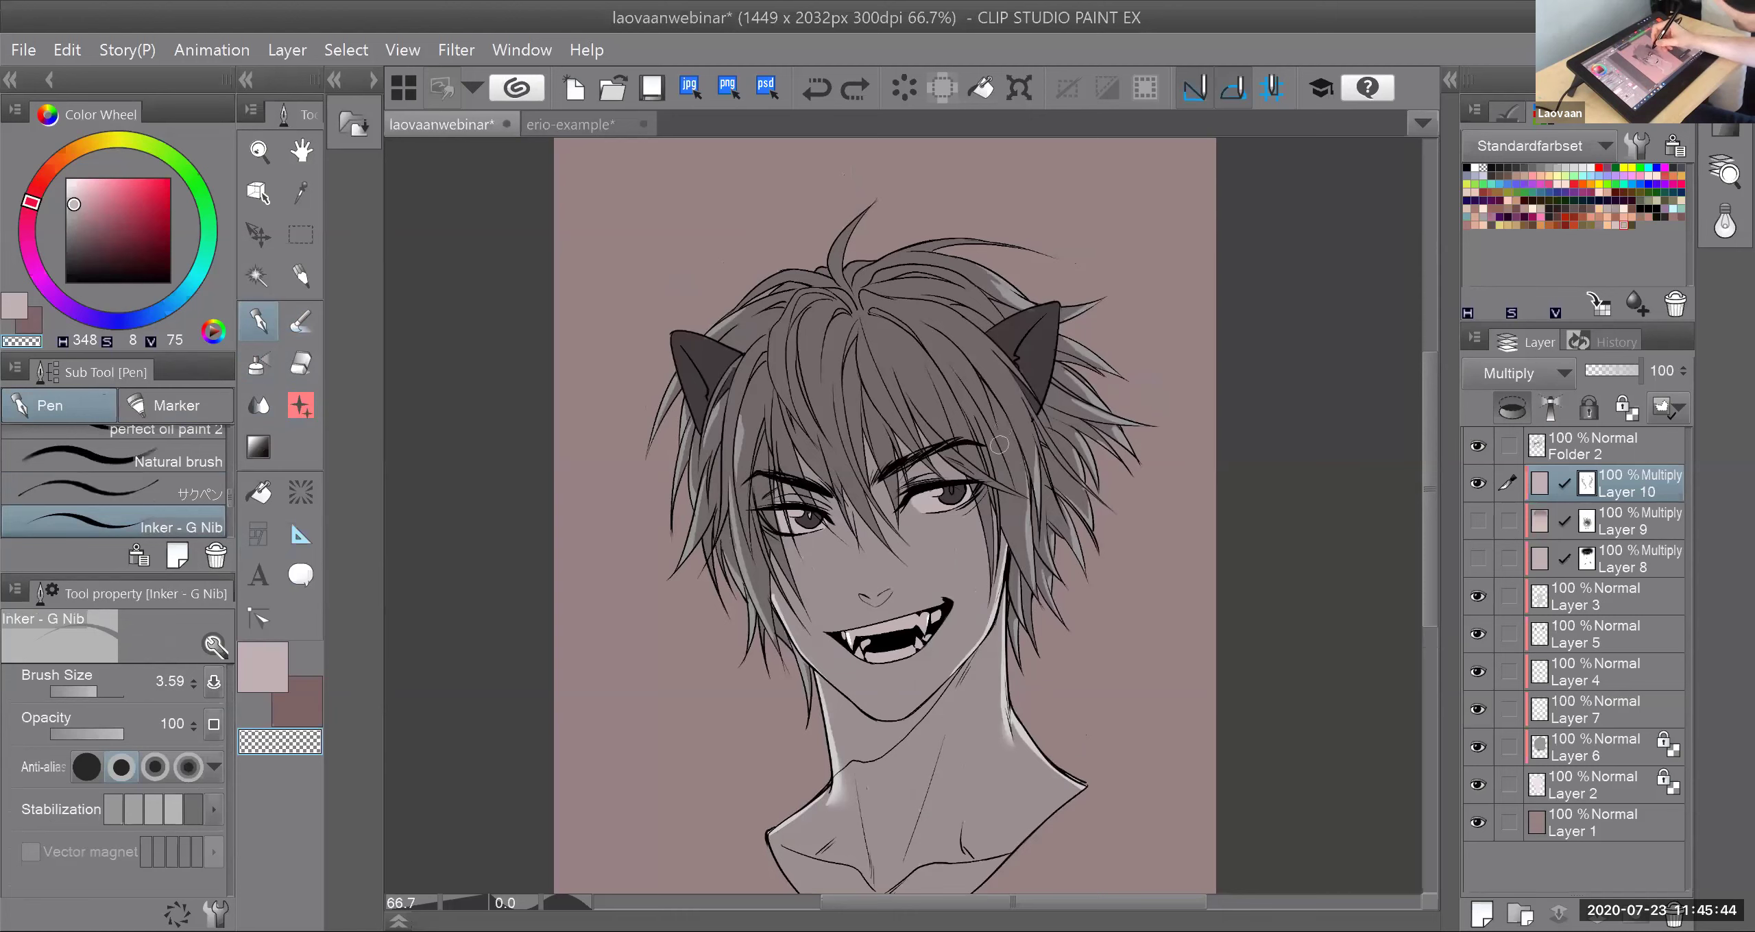
{"action": "left_click_drag", "start_coordinate": [1010, 453], "coordinate": [1024, 525]}
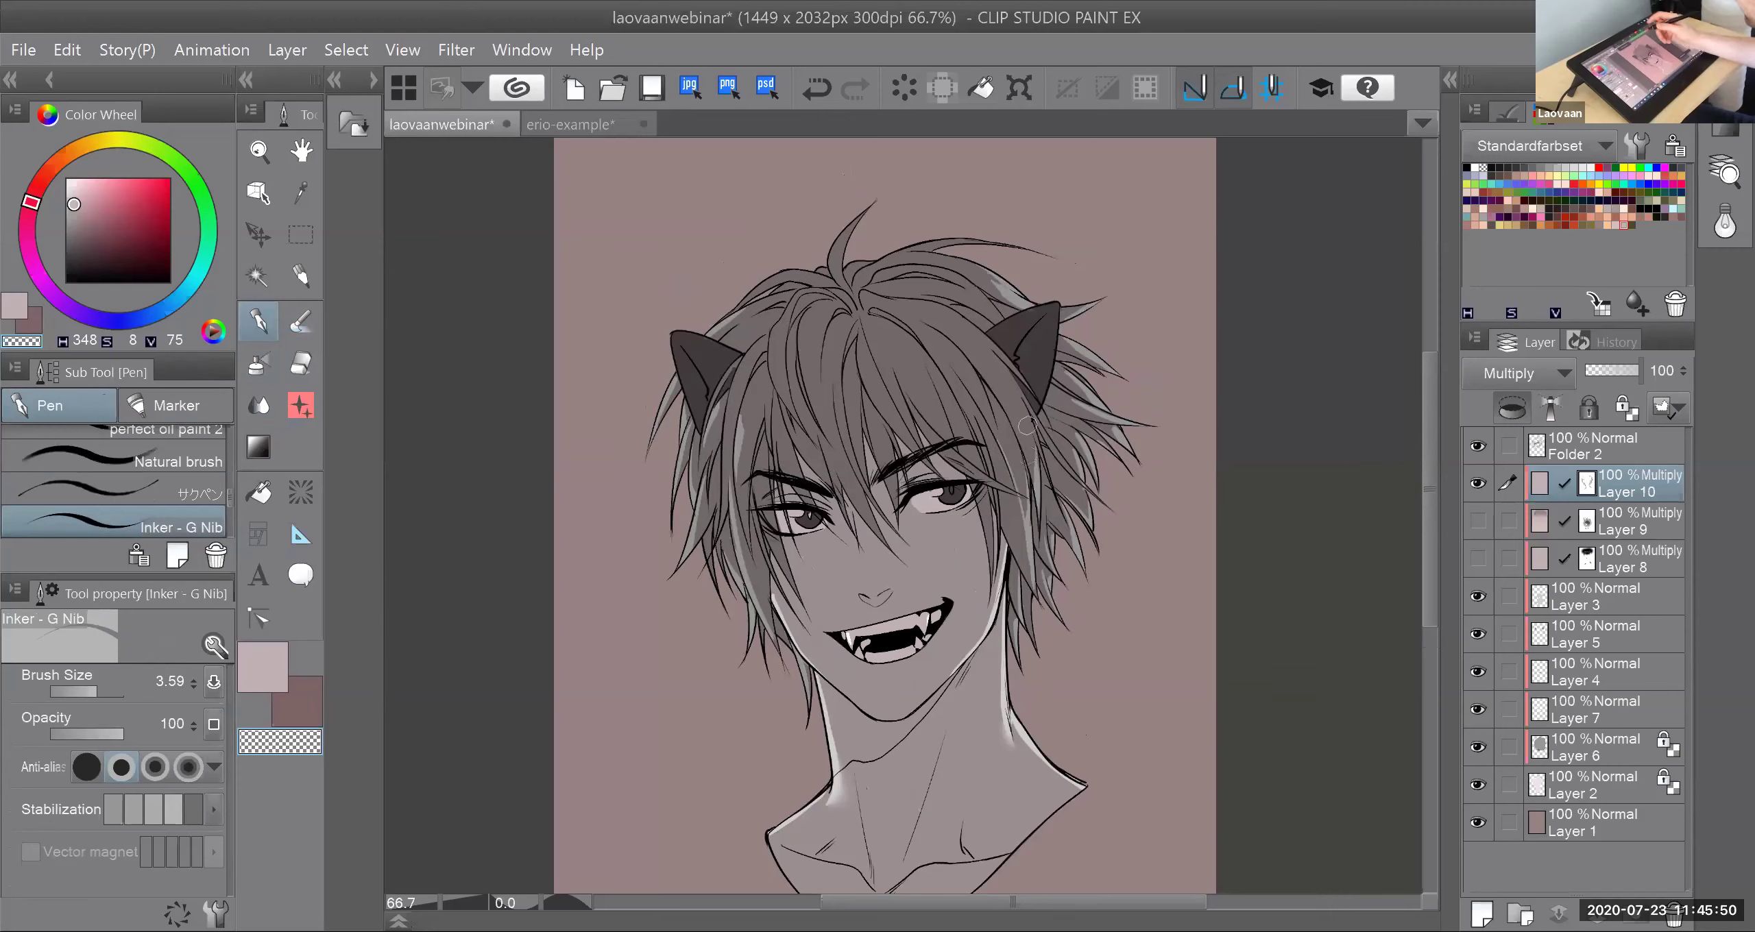
{"action": "left_click_drag", "start_coordinate": [1018, 407], "coordinate": [1016, 406]}
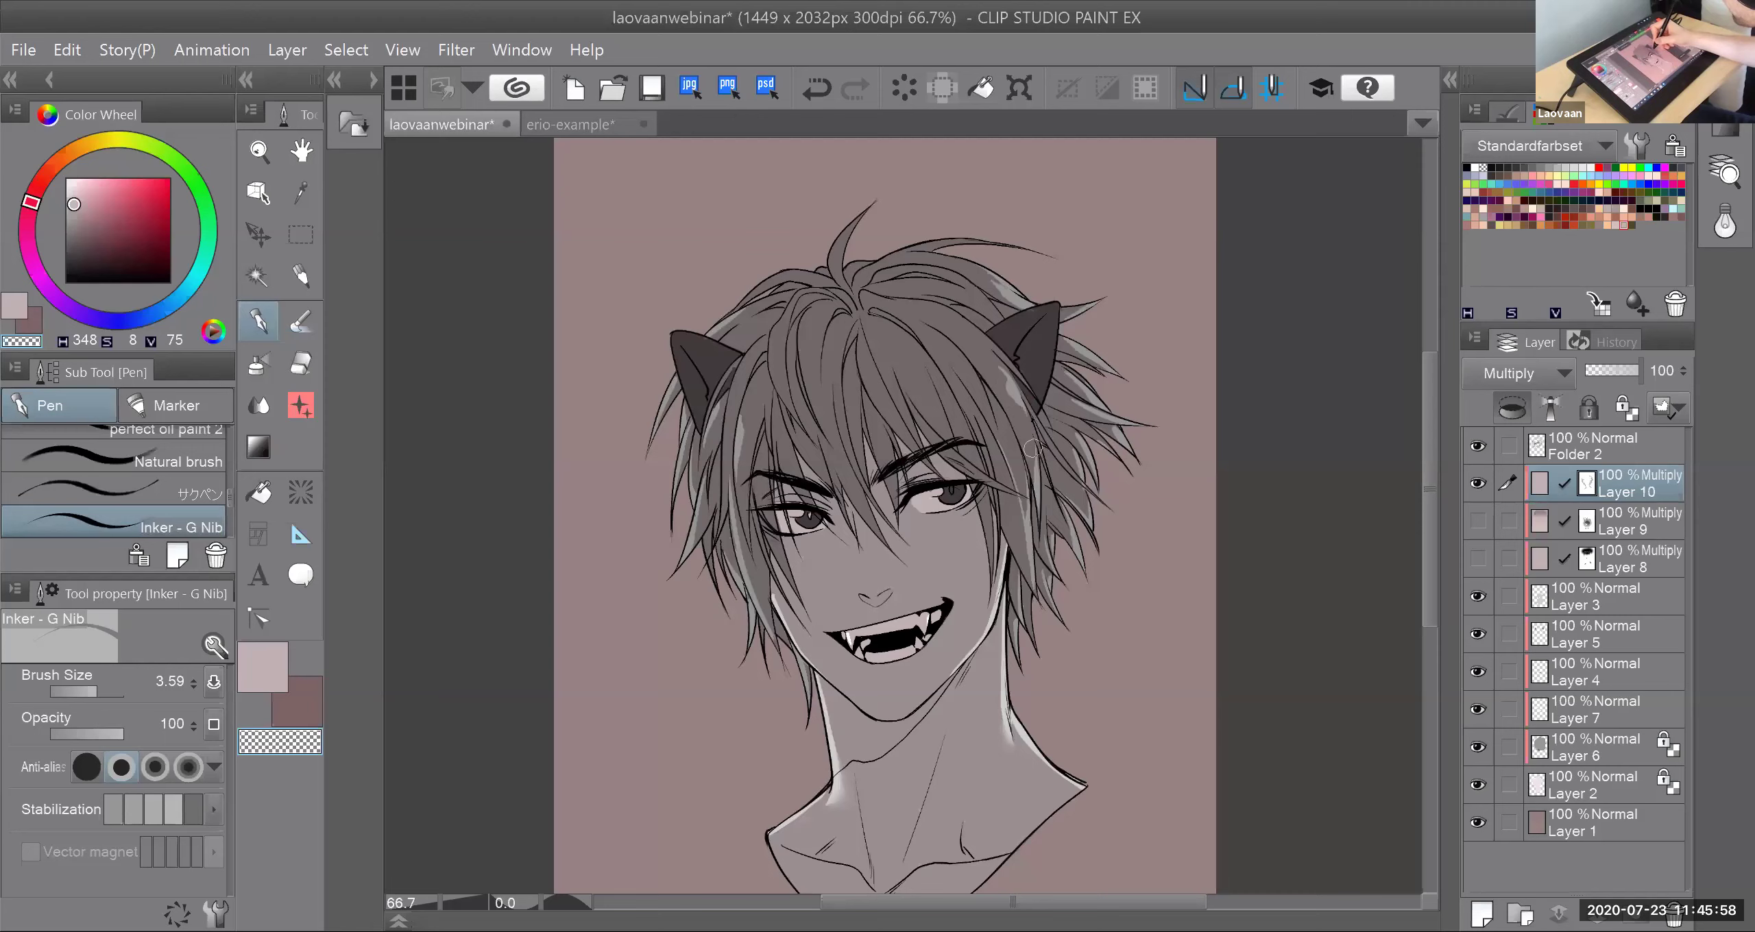
{"action": "left_click", "coordinate": [268, 675]}
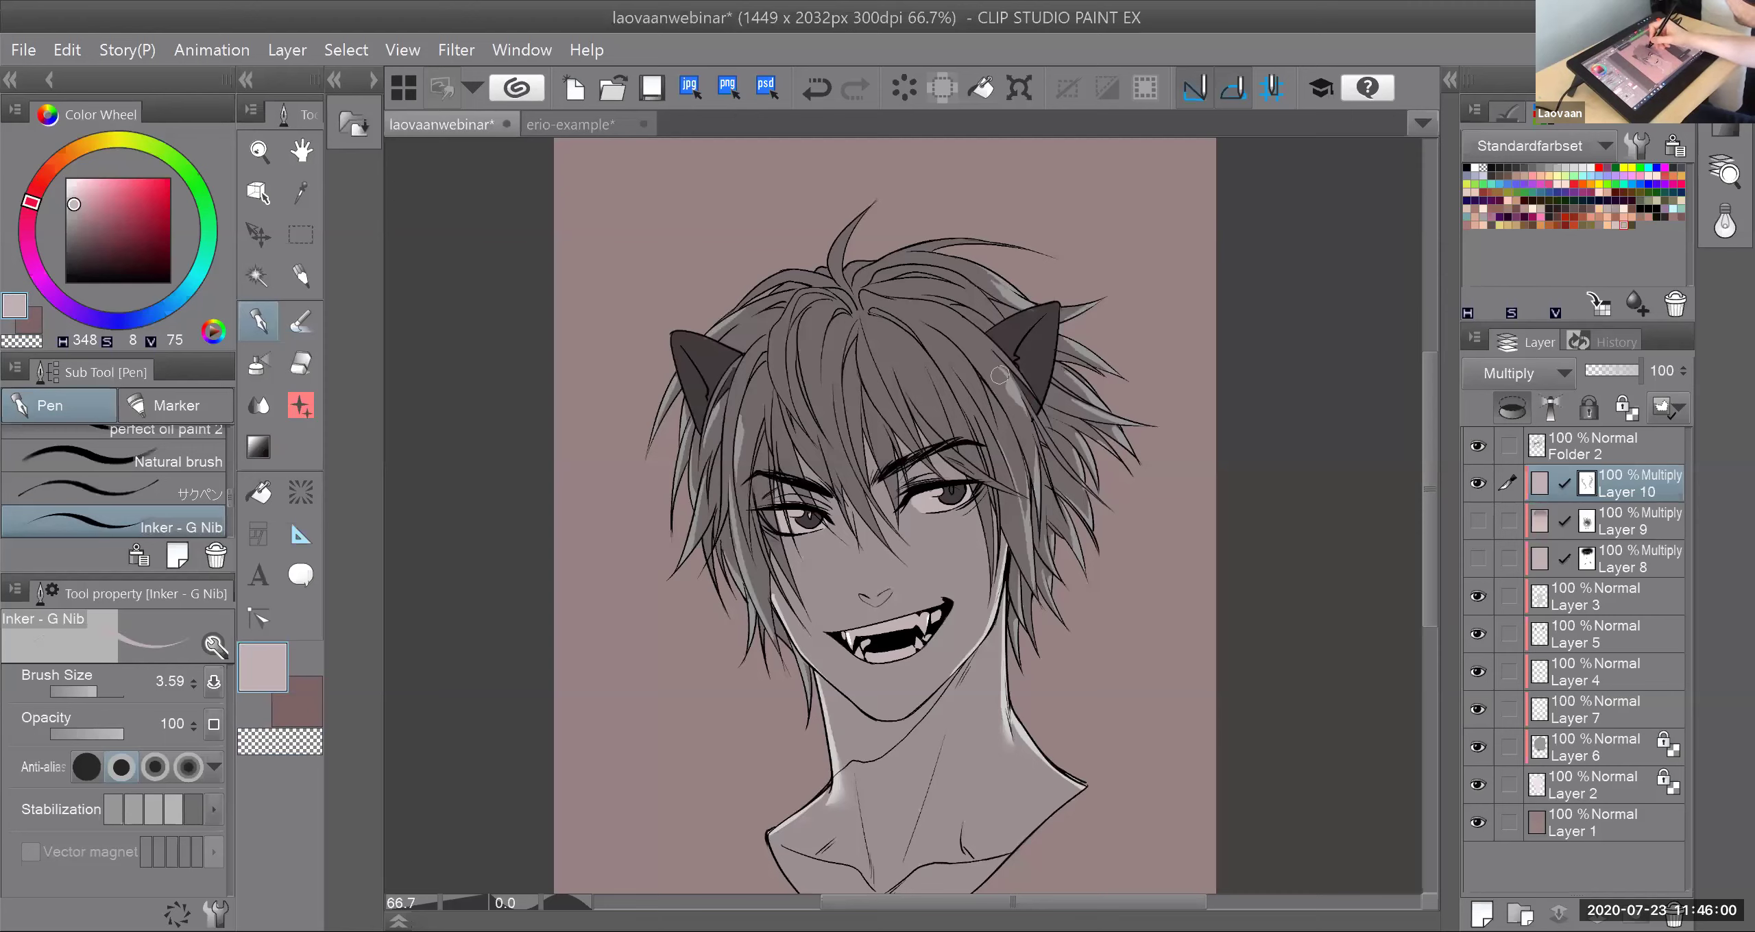
{"action": "left_click", "coordinate": [287, 744]}
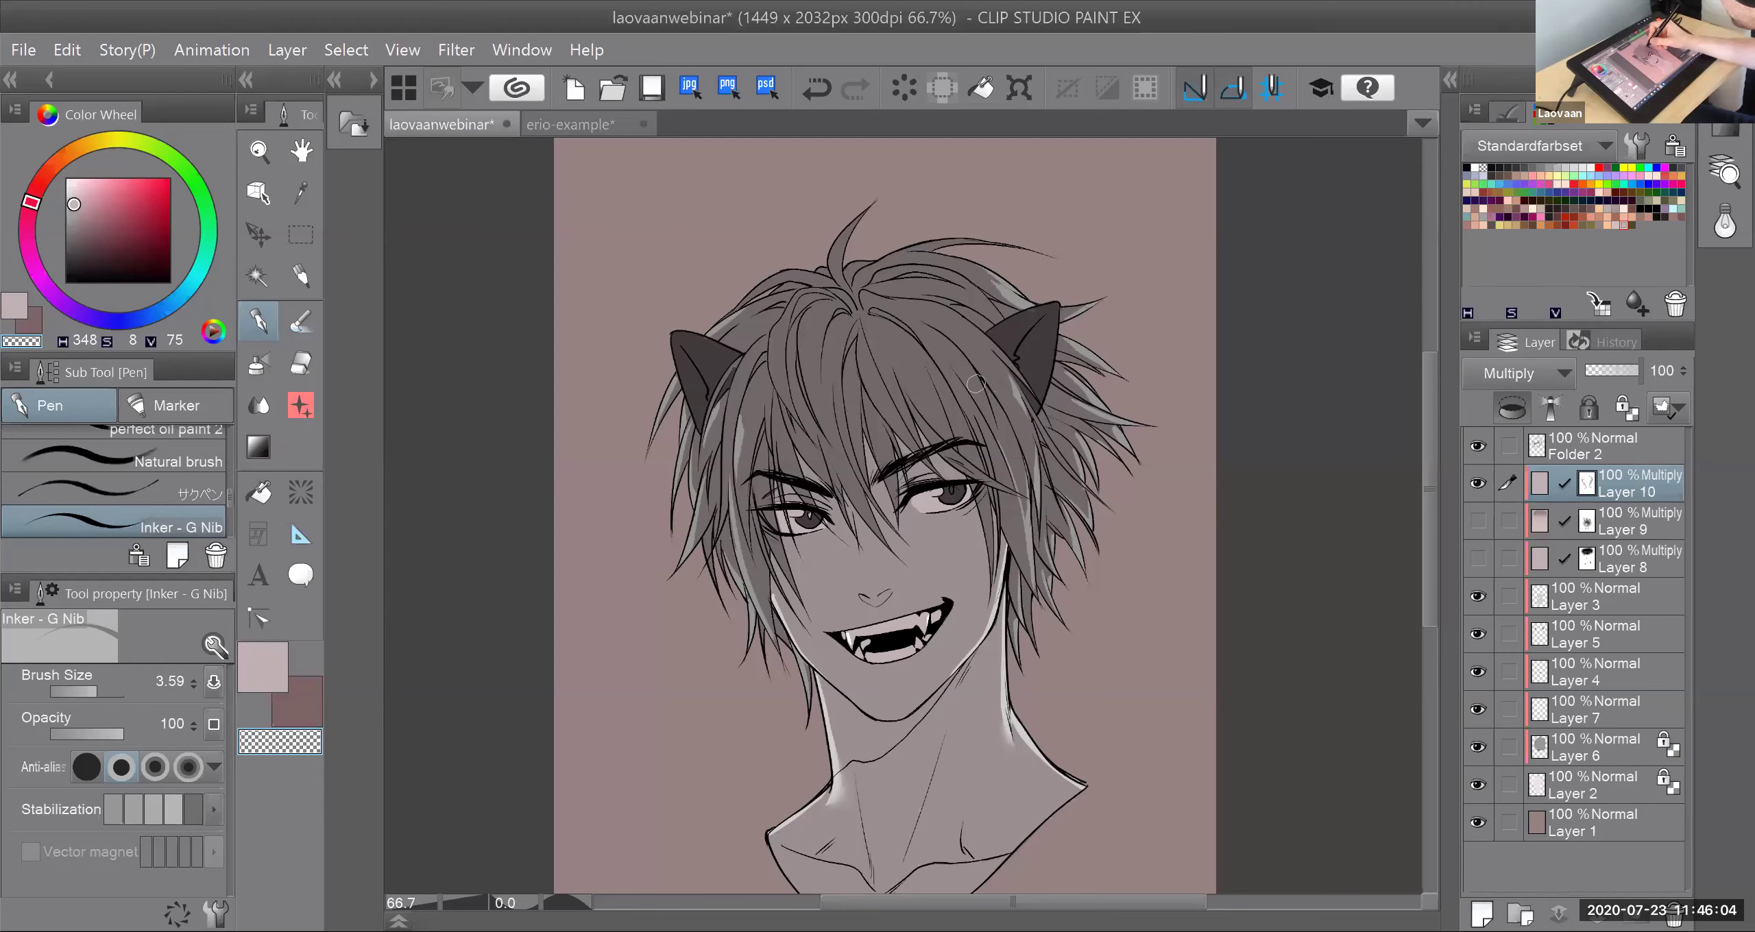
Step: Try adding a G Nib highlight to the hair strands below the left cat ear and undo the latest strokes
{"action": "left_click_drag", "start_coordinate": [727, 408], "coordinate": [725, 480]}
{"action": "key", "text": "ctrl+z"}
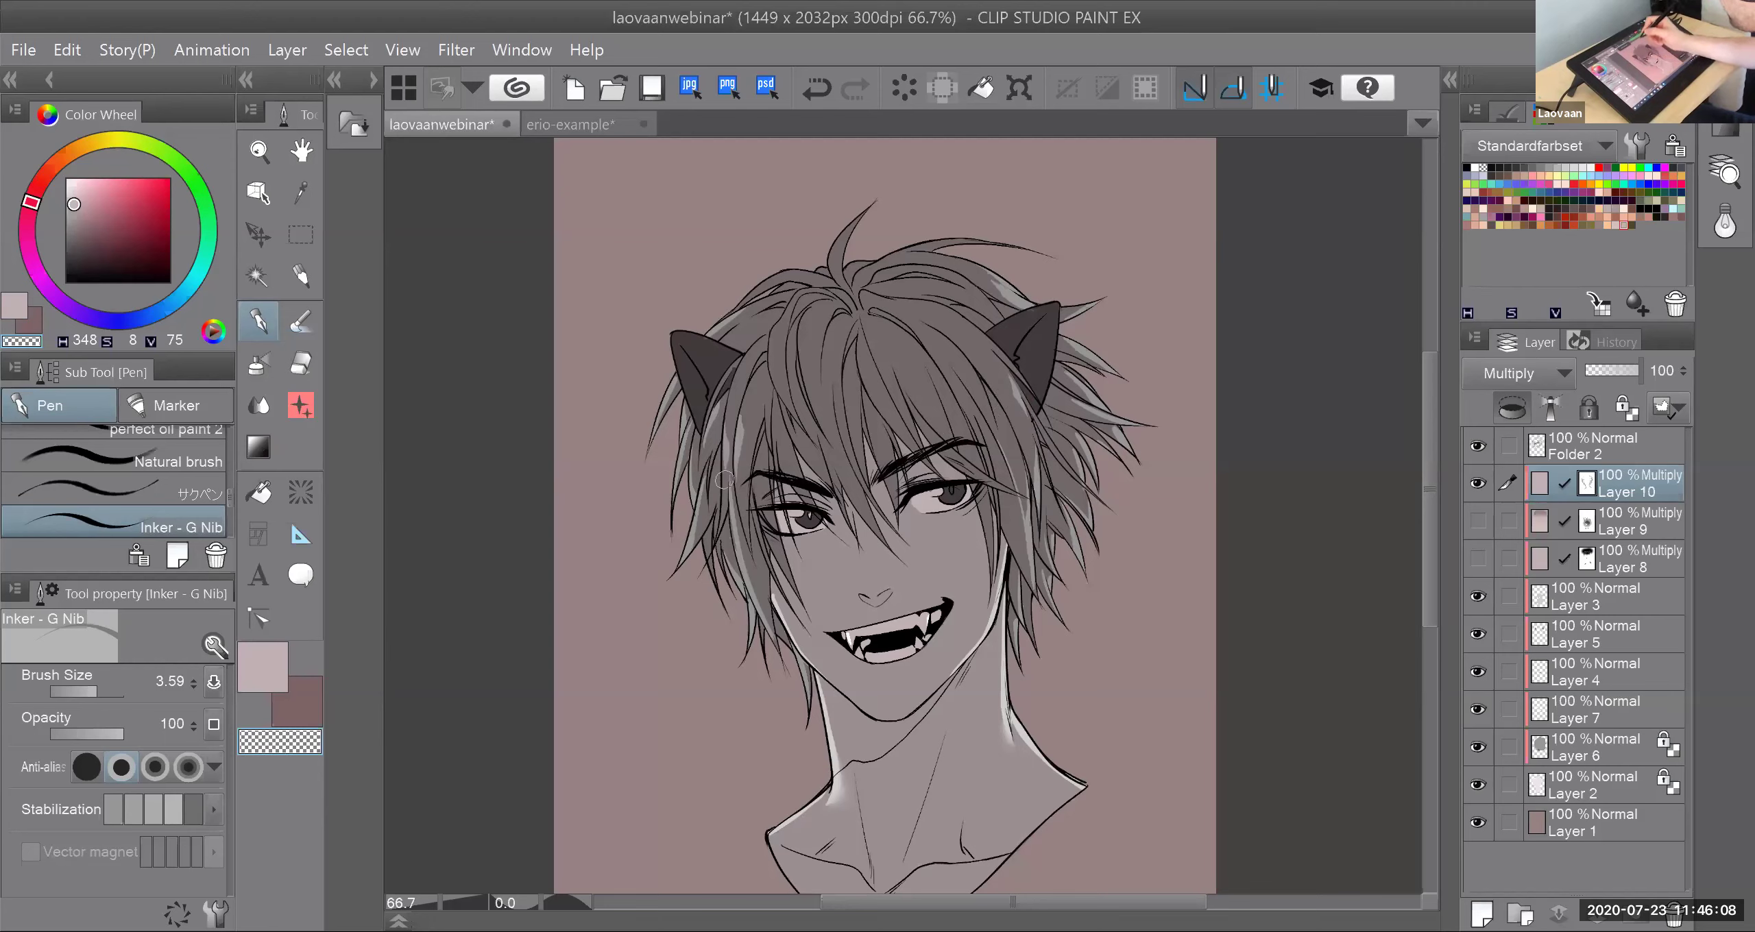
{"action": "key", "text": "ctrl+z"}
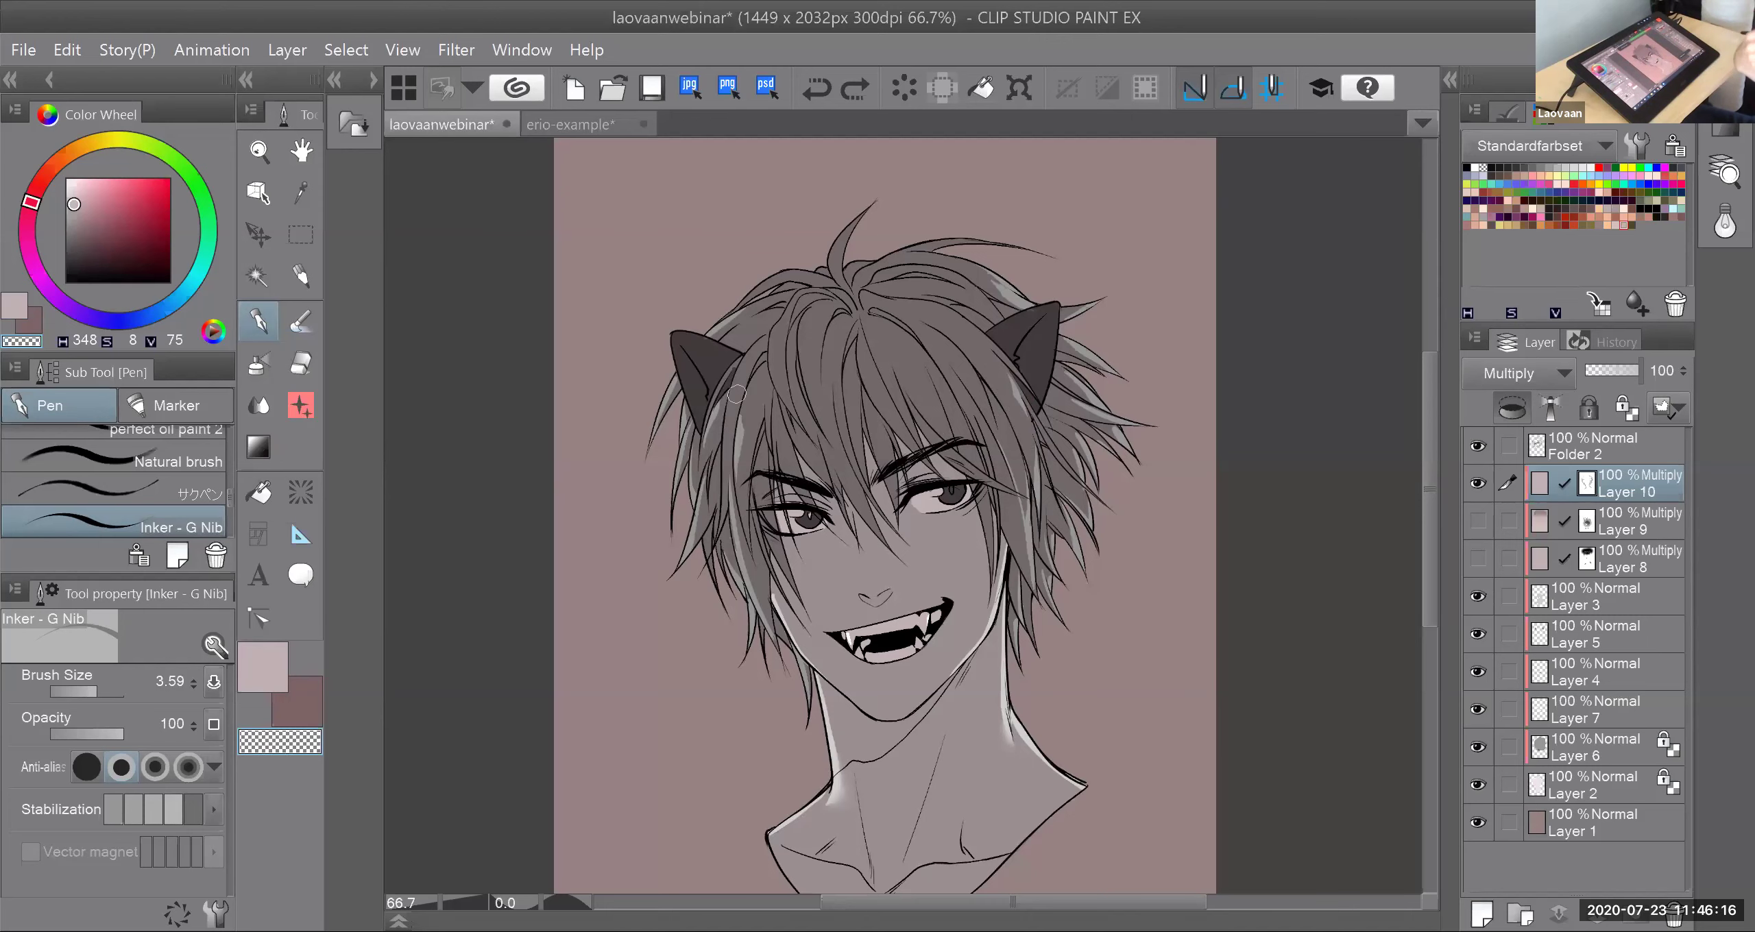
{"action": "left_click_drag", "start_coordinate": [737, 394], "coordinate": [723, 308]}
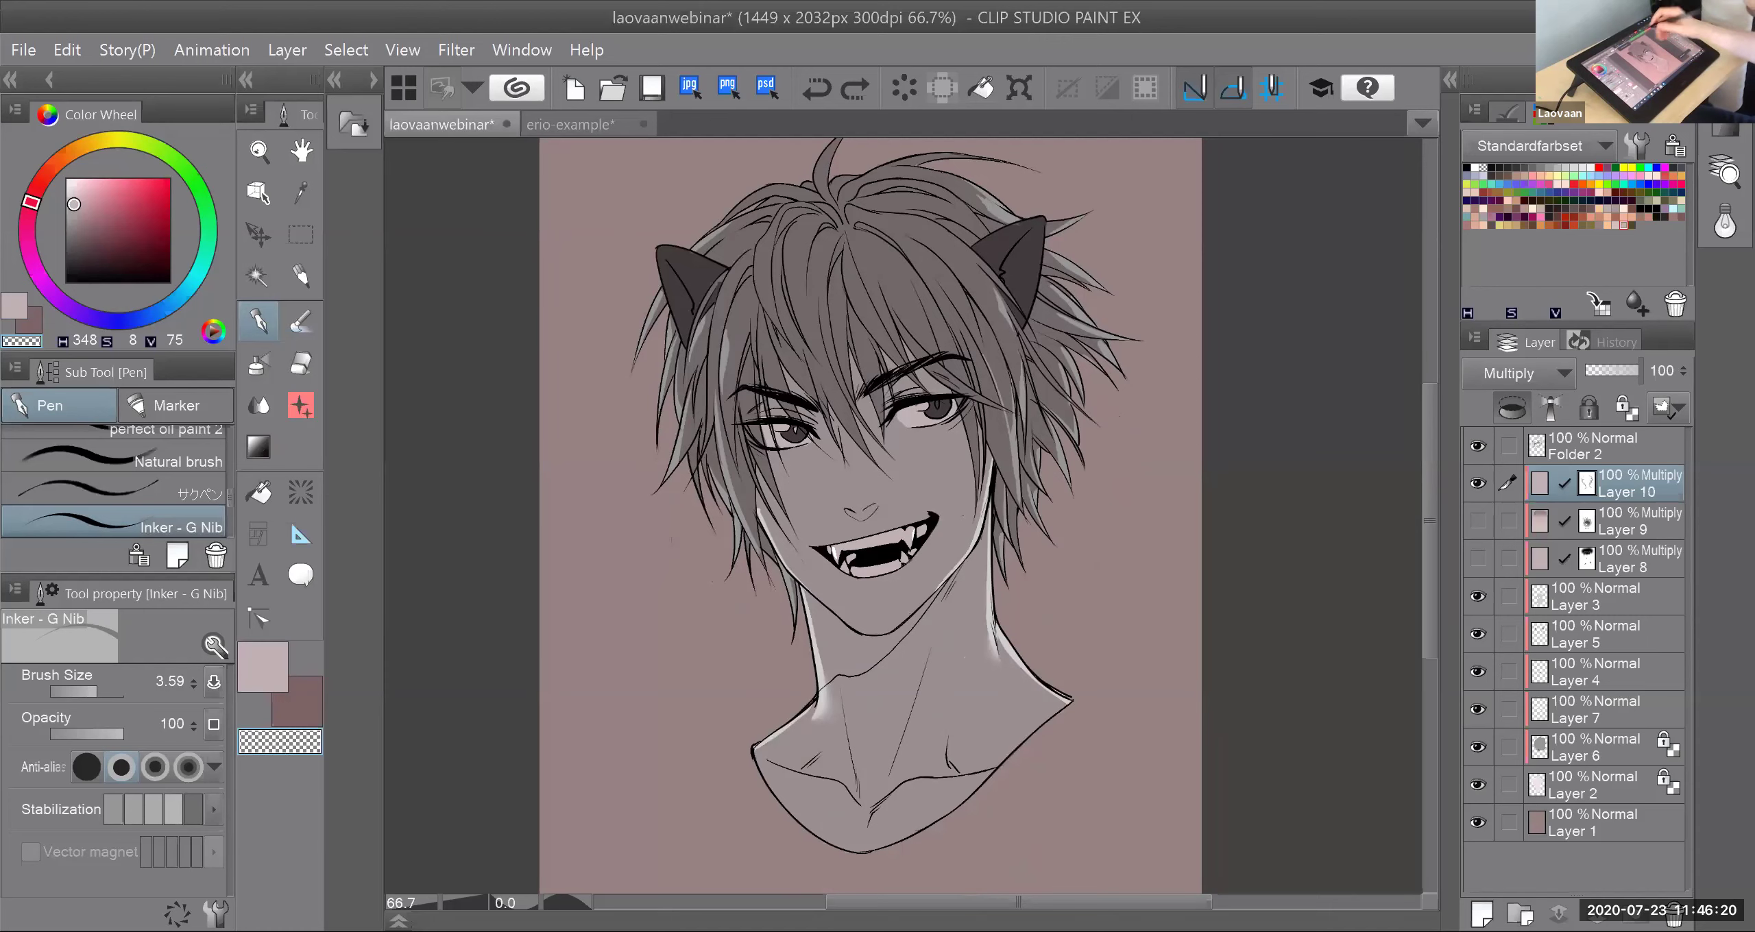
Step: Highlight the hair strand beside the right cheek with the G Nib pen, undoing the stroke that runs down the outer hair
{"action": "scroll", "coordinate": [1015, 414], "scroll_direction": "down", "scroll_amount": 2}
{"action": "left_click_drag", "start_coordinate": [1015, 415], "coordinate": [995, 493]}
{"action": "scroll", "coordinate": [891, 521], "scroll_direction": "up", "scroll_amount": 3}
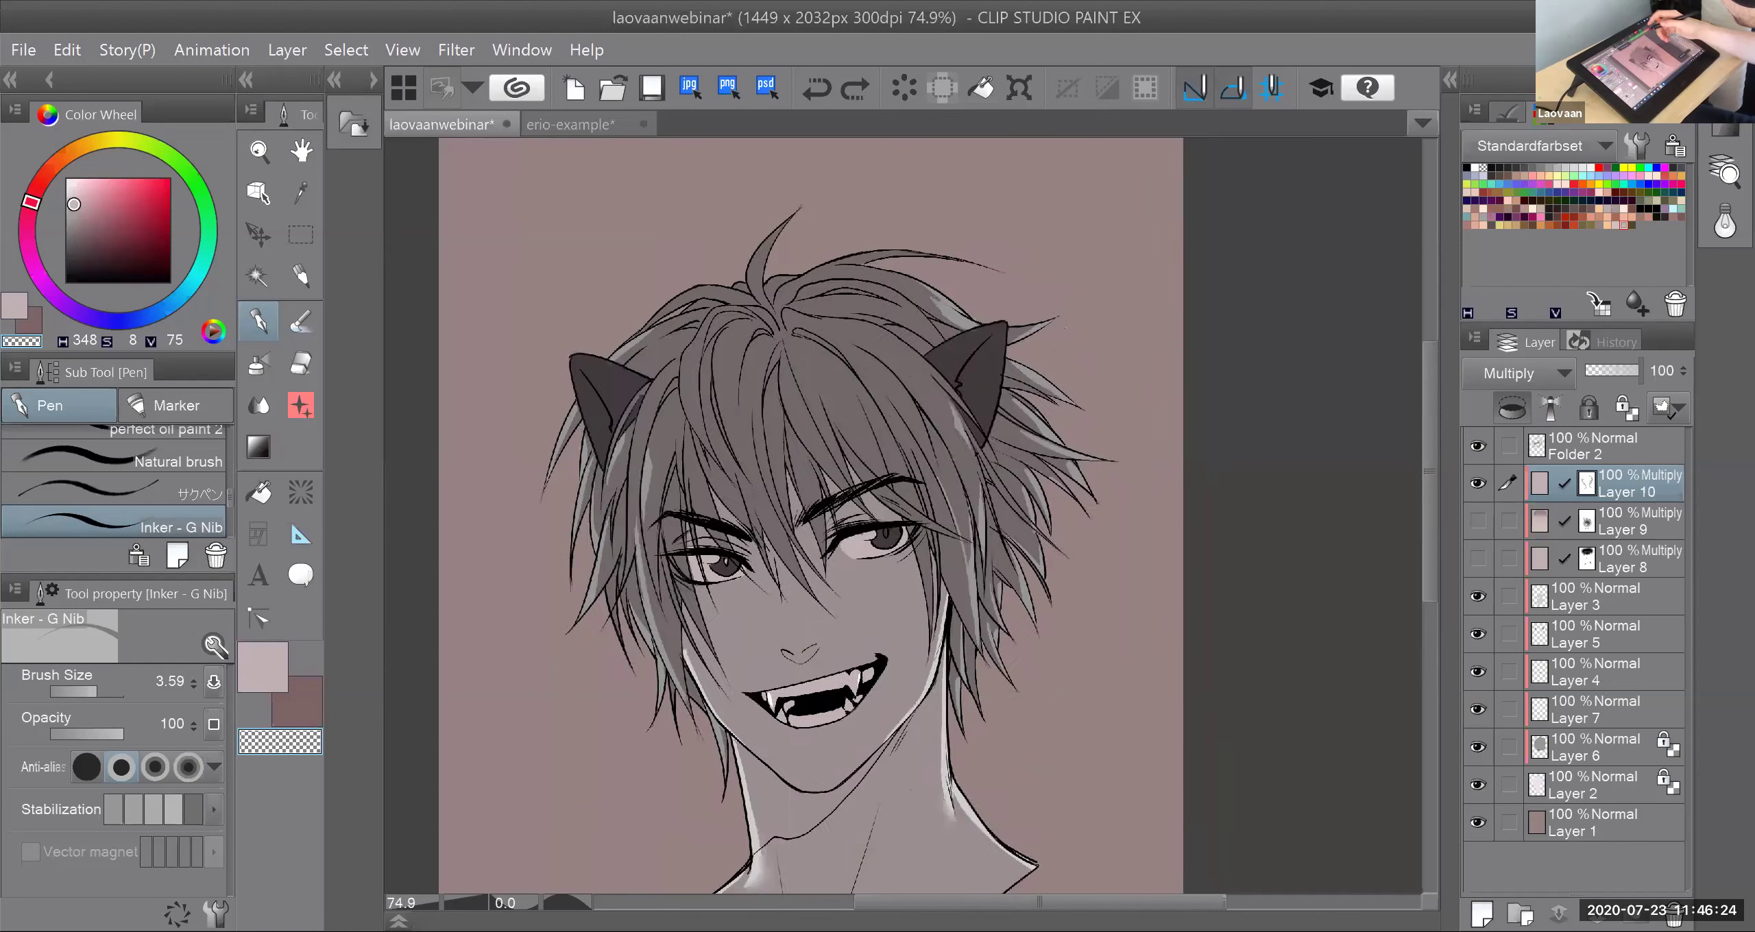
{"action": "mouse_move", "coordinate": [1017, 472]}
{"action": "left_mouse_down"}
{"action": "mouse_move", "coordinate": [1048, 530]}
{"action": "mouse_move", "coordinate": [1001, 527]}
{"action": "mouse_move", "coordinate": [1050, 588]}
{"action": "mouse_move", "coordinate": [1042, 564]}
{"action": "mouse_move", "coordinate": [1000, 572]}
{"action": "mouse_move", "coordinate": [1003, 617]}
{"action": "left_mouse_up"}
{"action": "key", "text": "ctrl+z"}
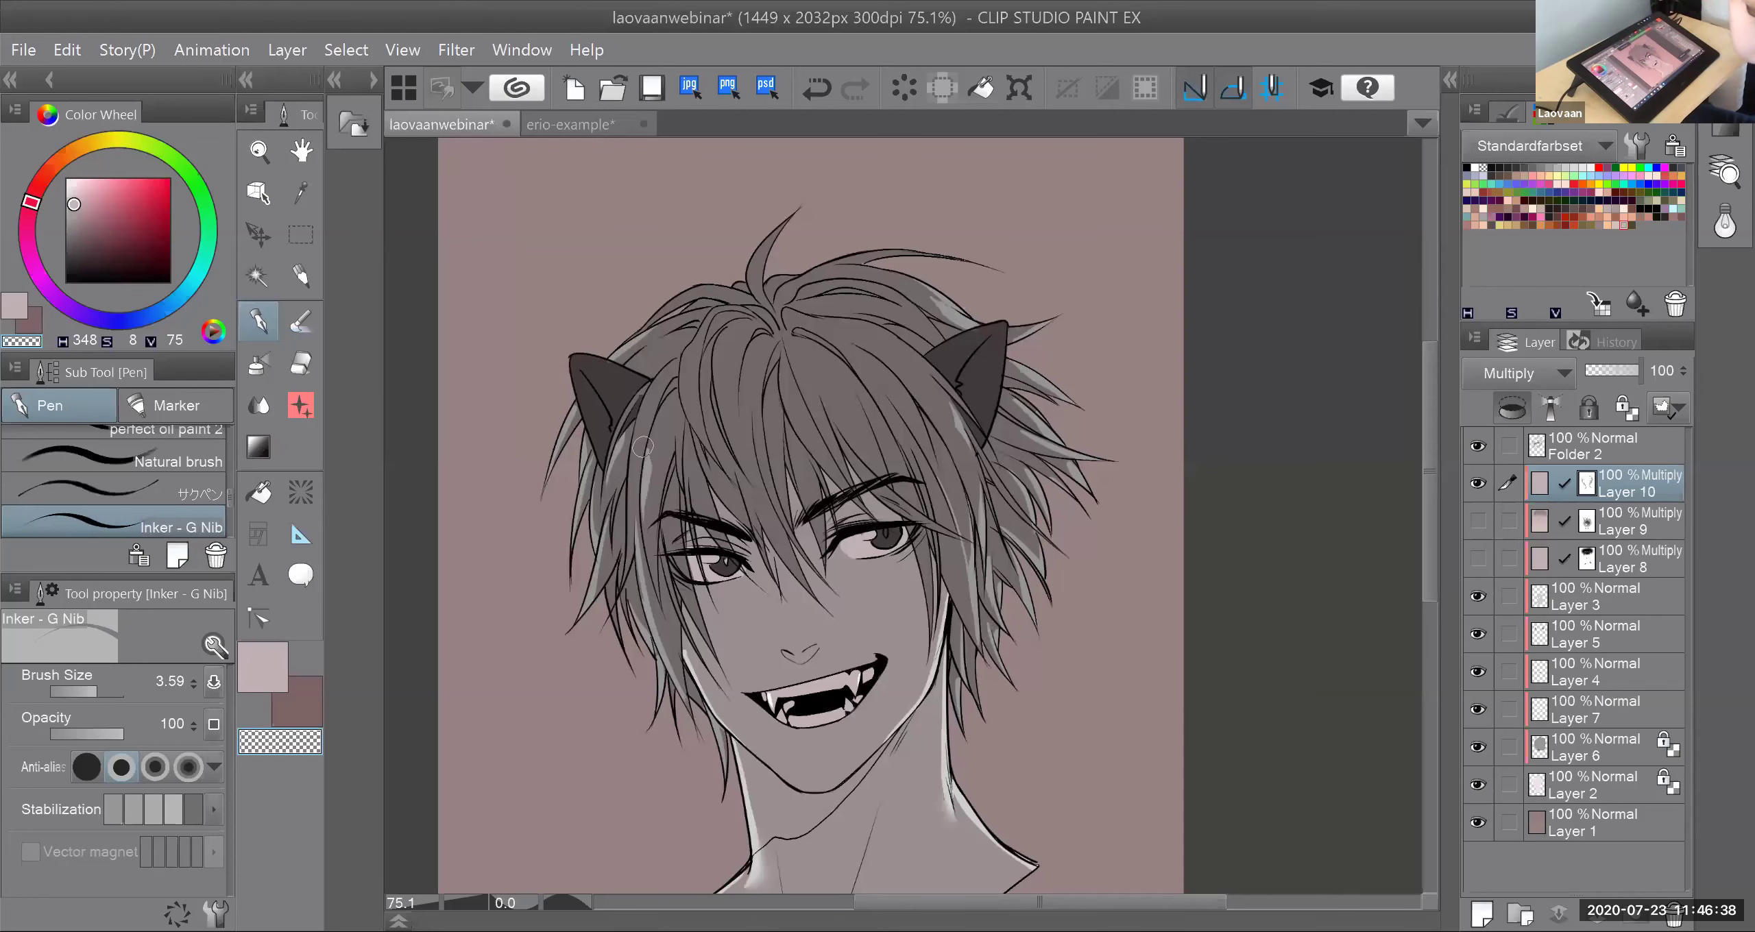
{"action": "left_click_drag", "start_coordinate": [643, 447], "coordinate": [666, 401]}
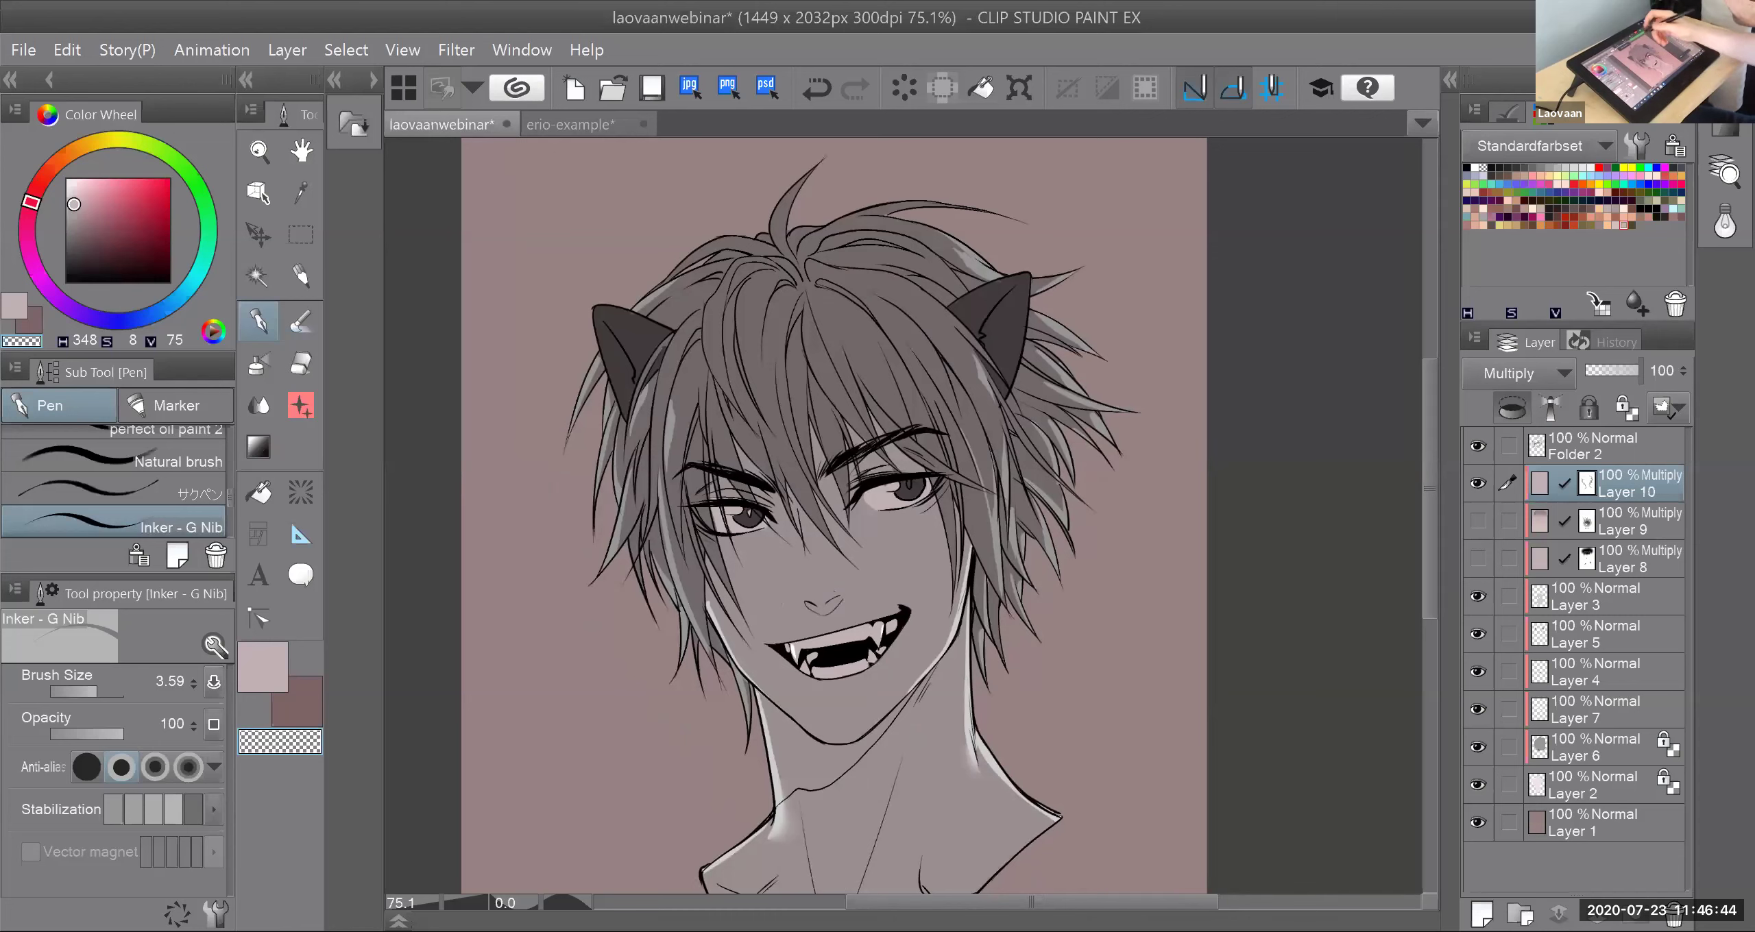
Step: Refine the hair highlights below the left cat ear on Layer 10's mask, alternating between the foreground color and transparent color
{"action": "left_click", "coordinate": [279, 672]}
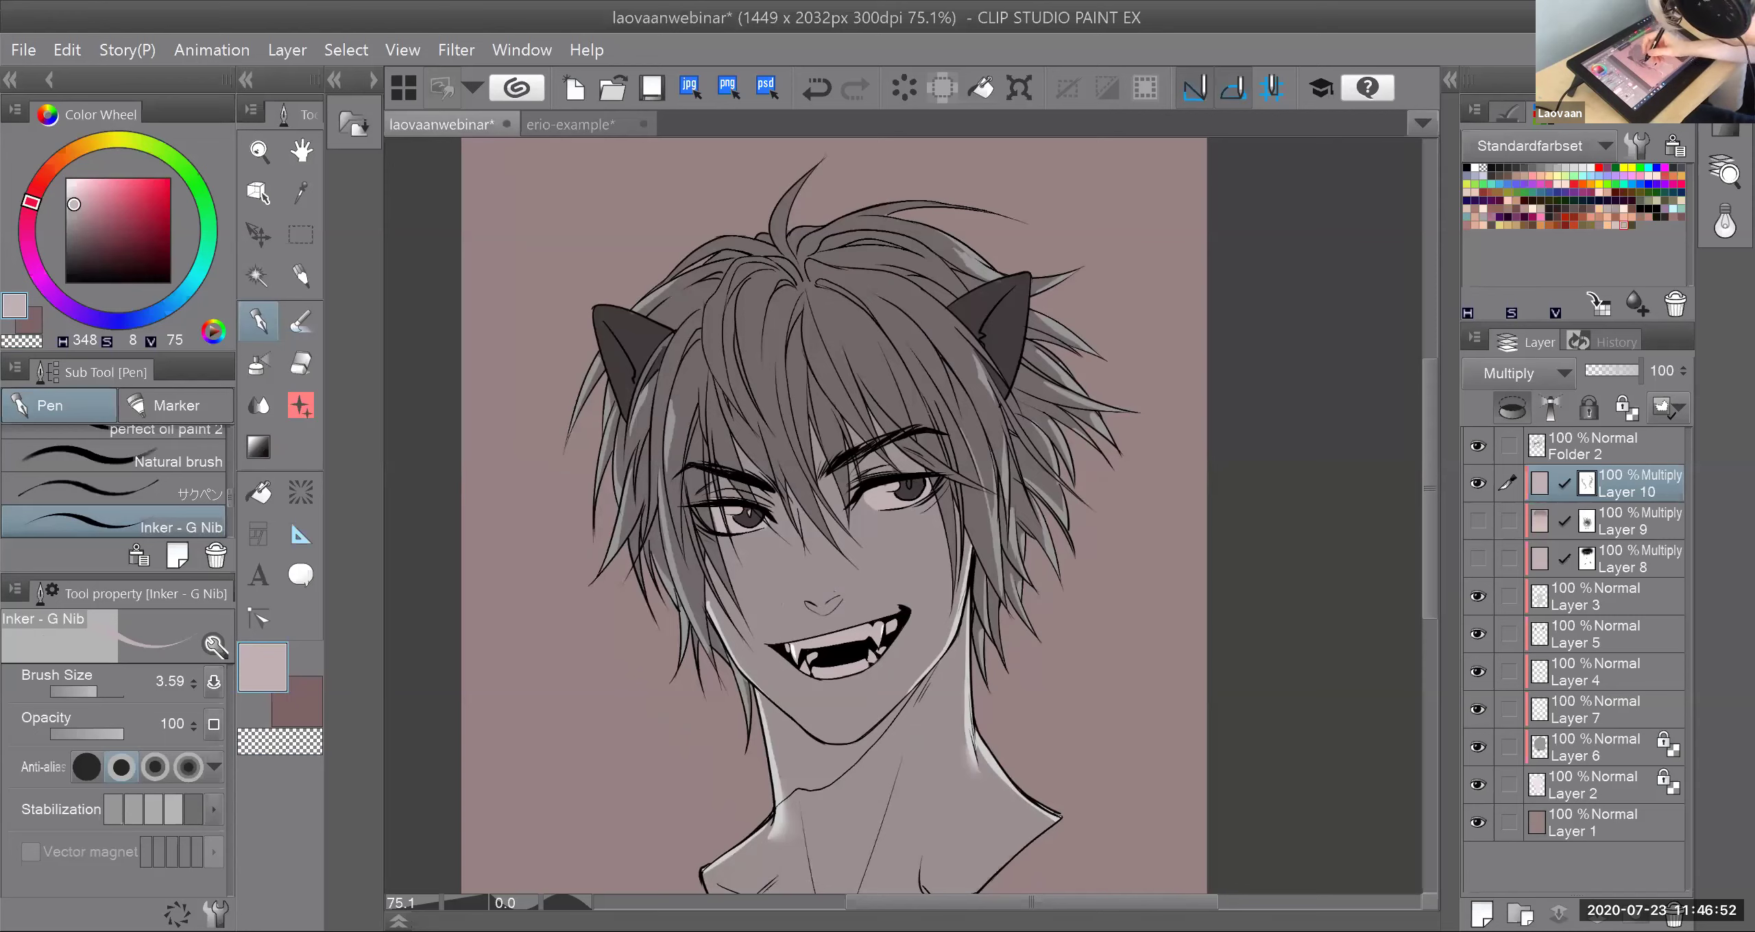
{"action": "left_click", "coordinate": [291, 741]}
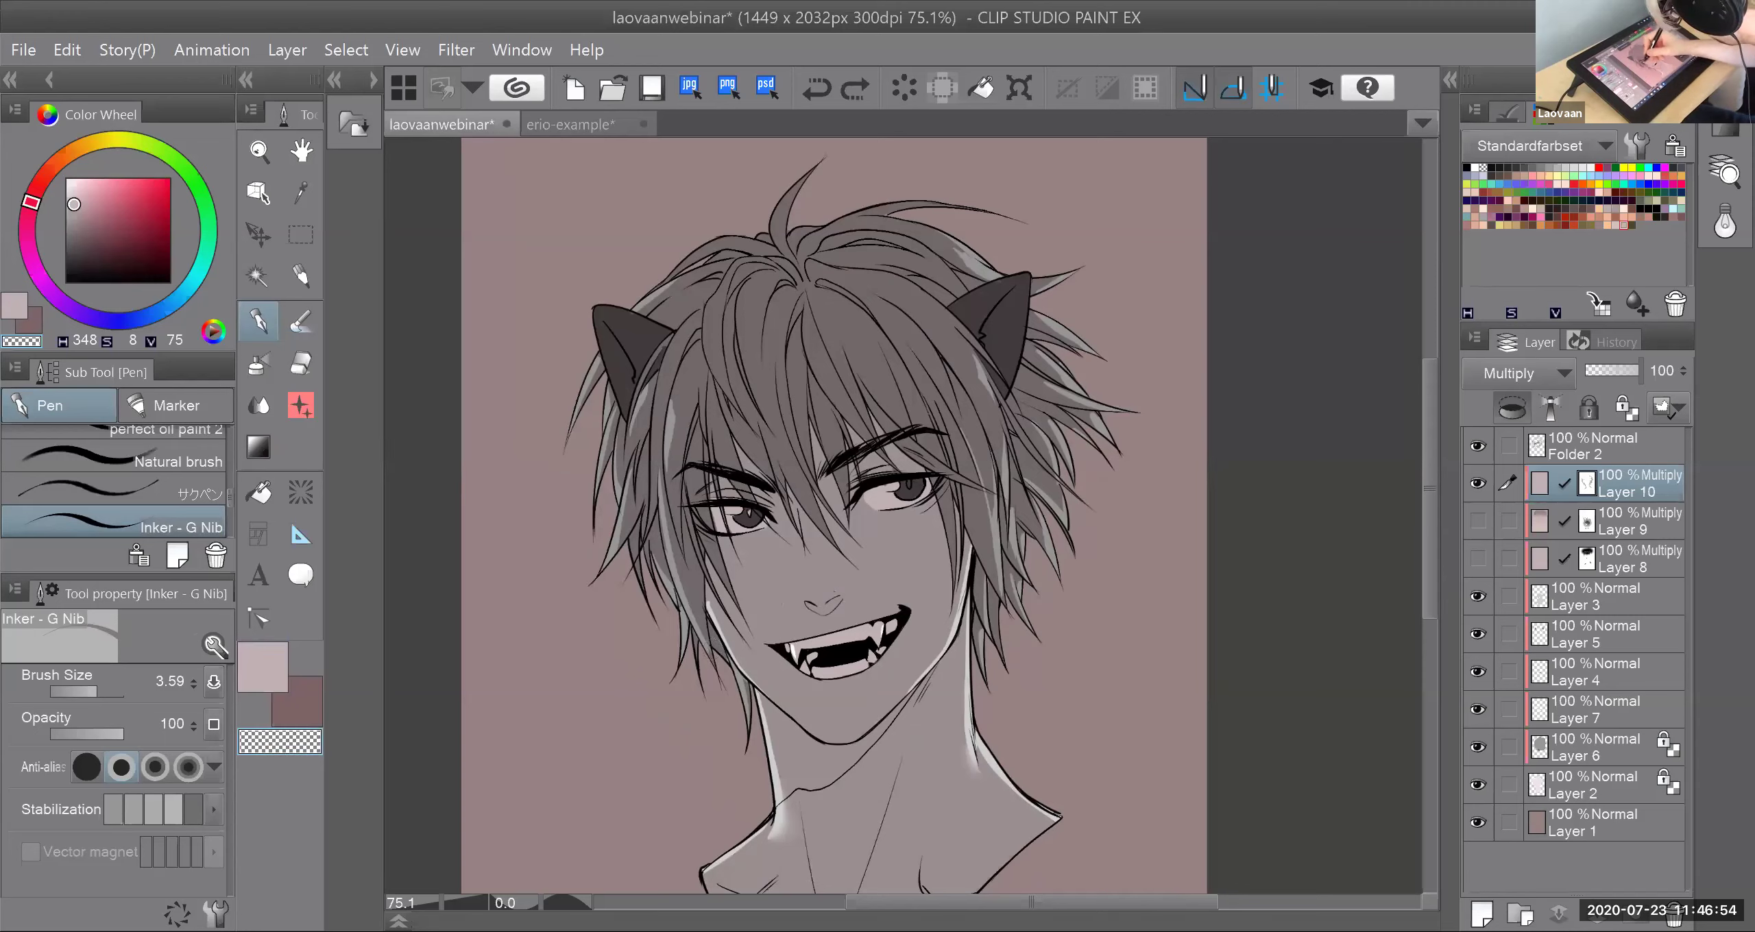
{"action": "left_click", "coordinate": [274, 671]}
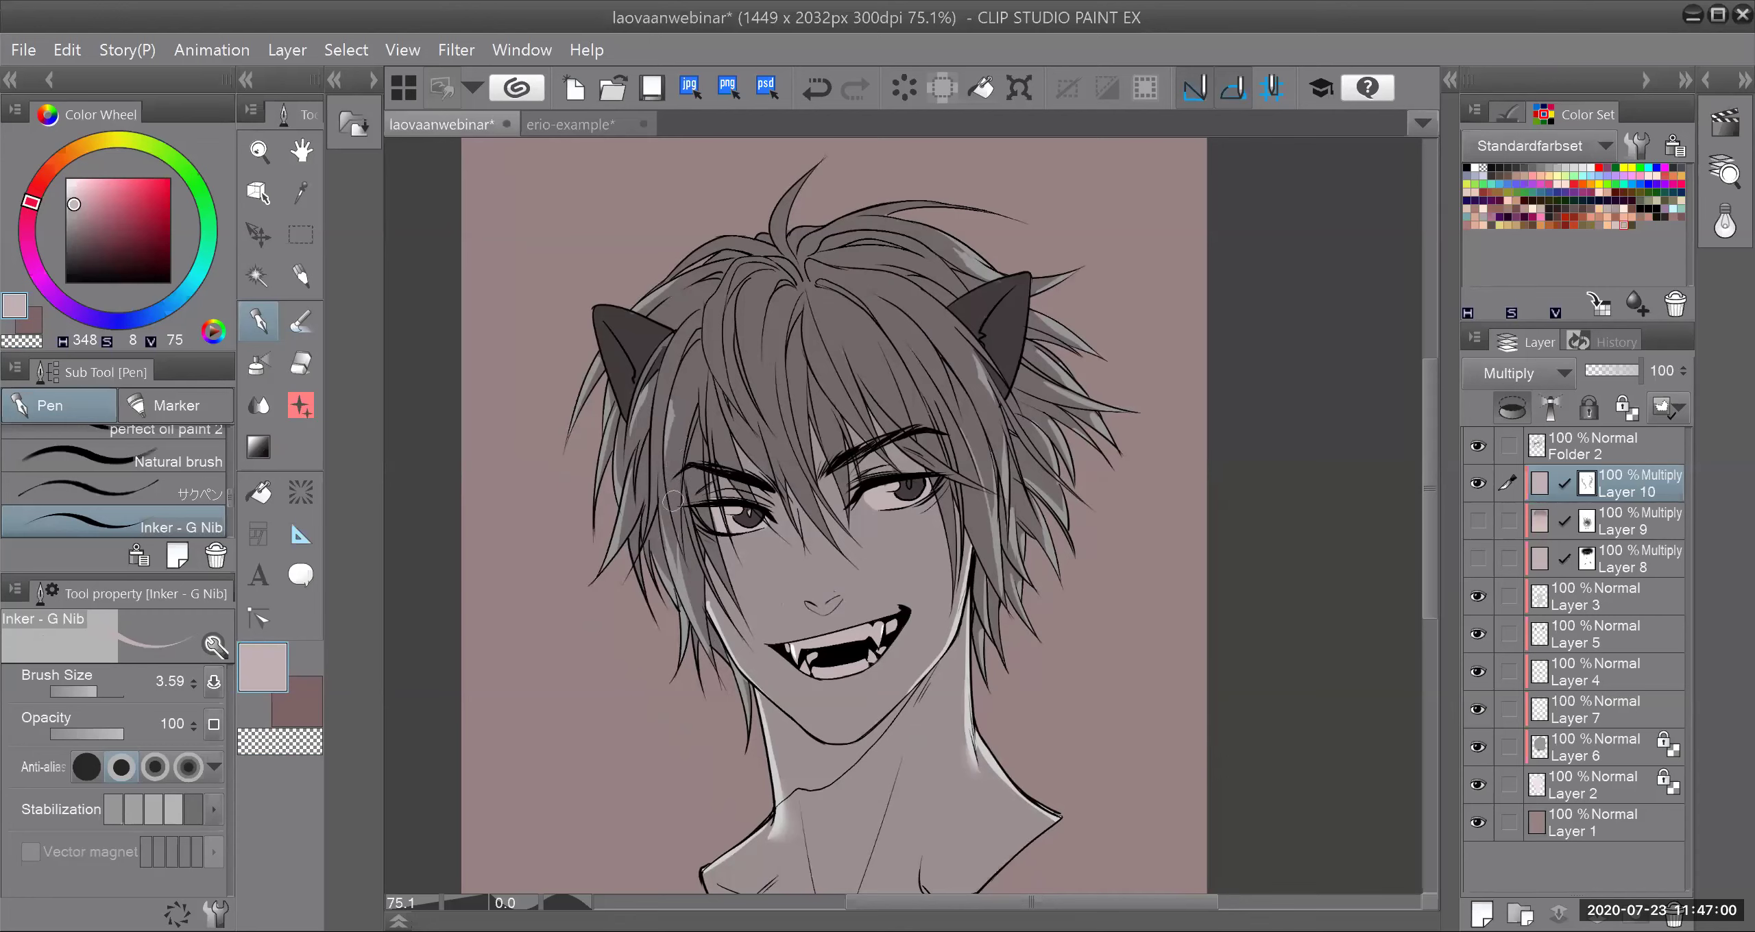
{"action": "left_click", "coordinate": [269, 739]}
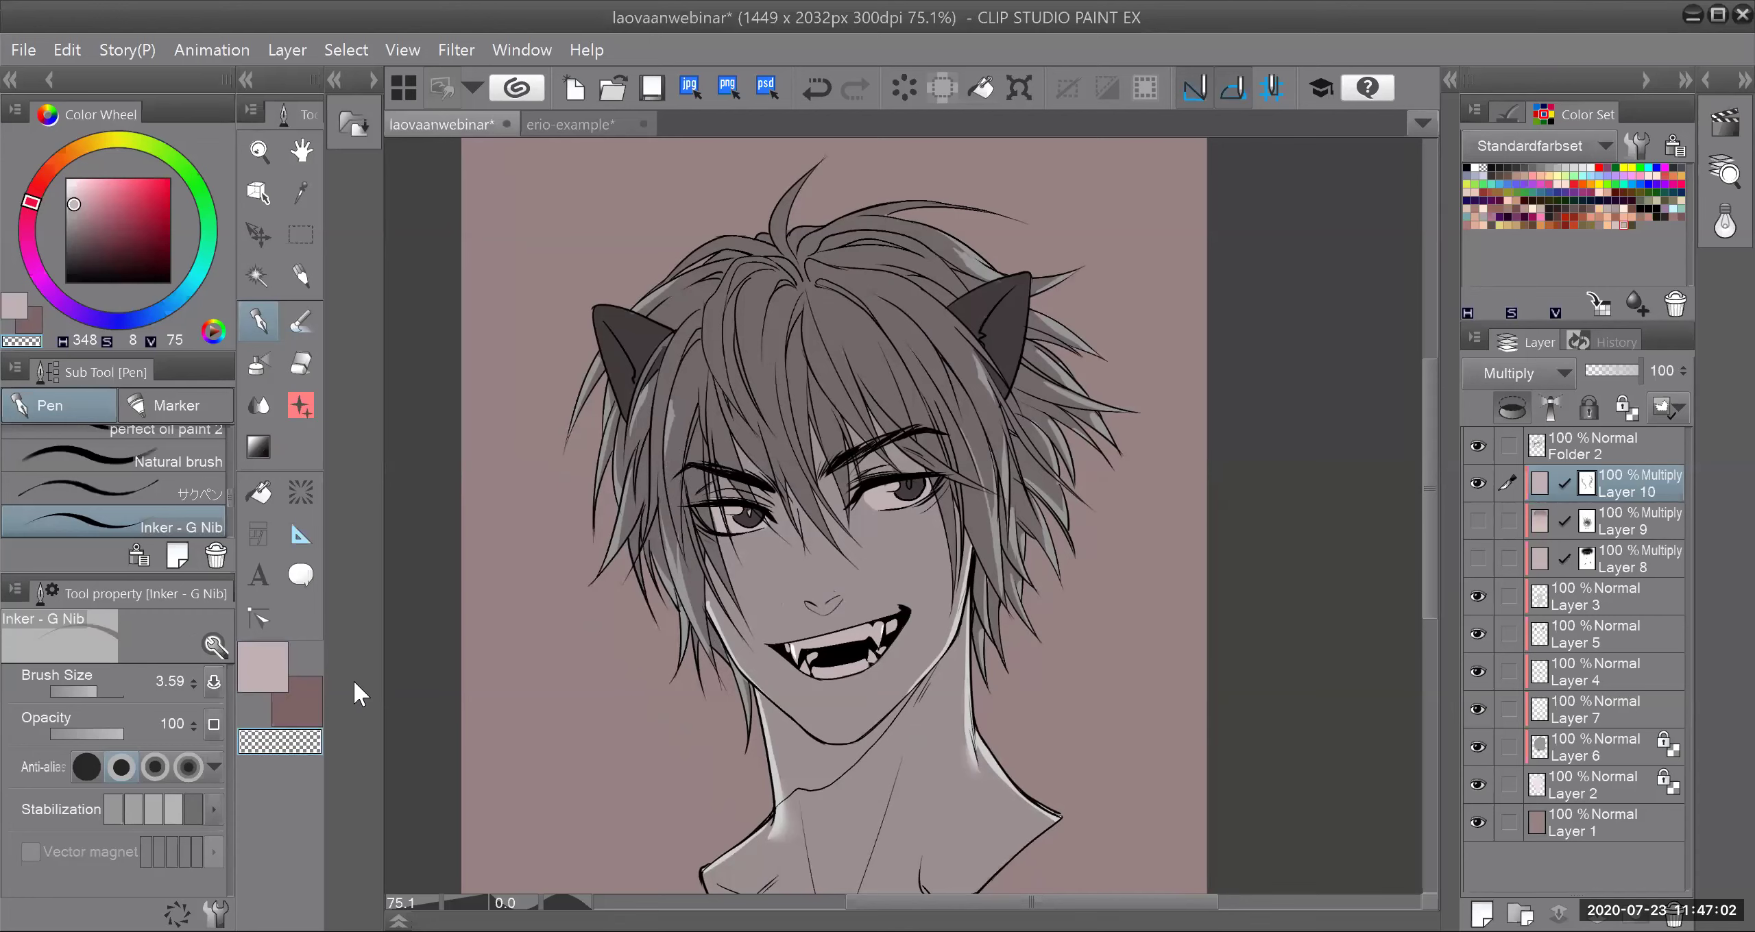
{"action": "left_click_drag", "start_coordinate": [622, 481], "coordinate": [647, 414]}
{"action": "left_click", "coordinate": [275, 675]}
{"action": "left_click", "coordinate": [267, 739]}
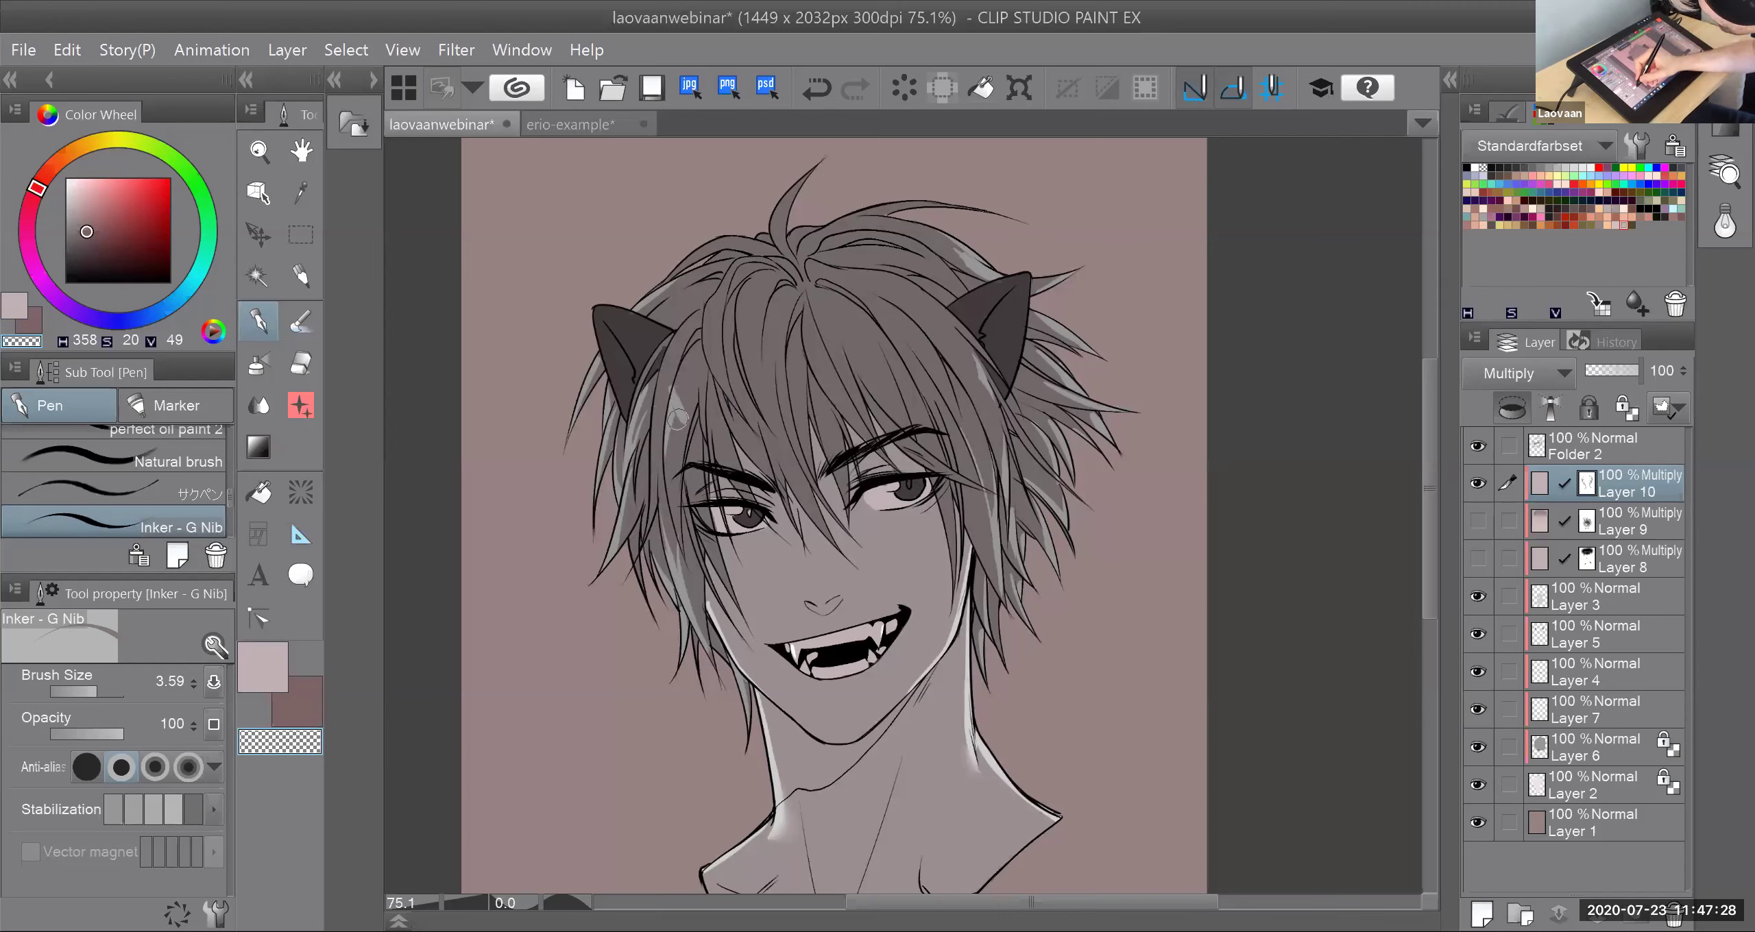
{"action": "key", "text": "c"}
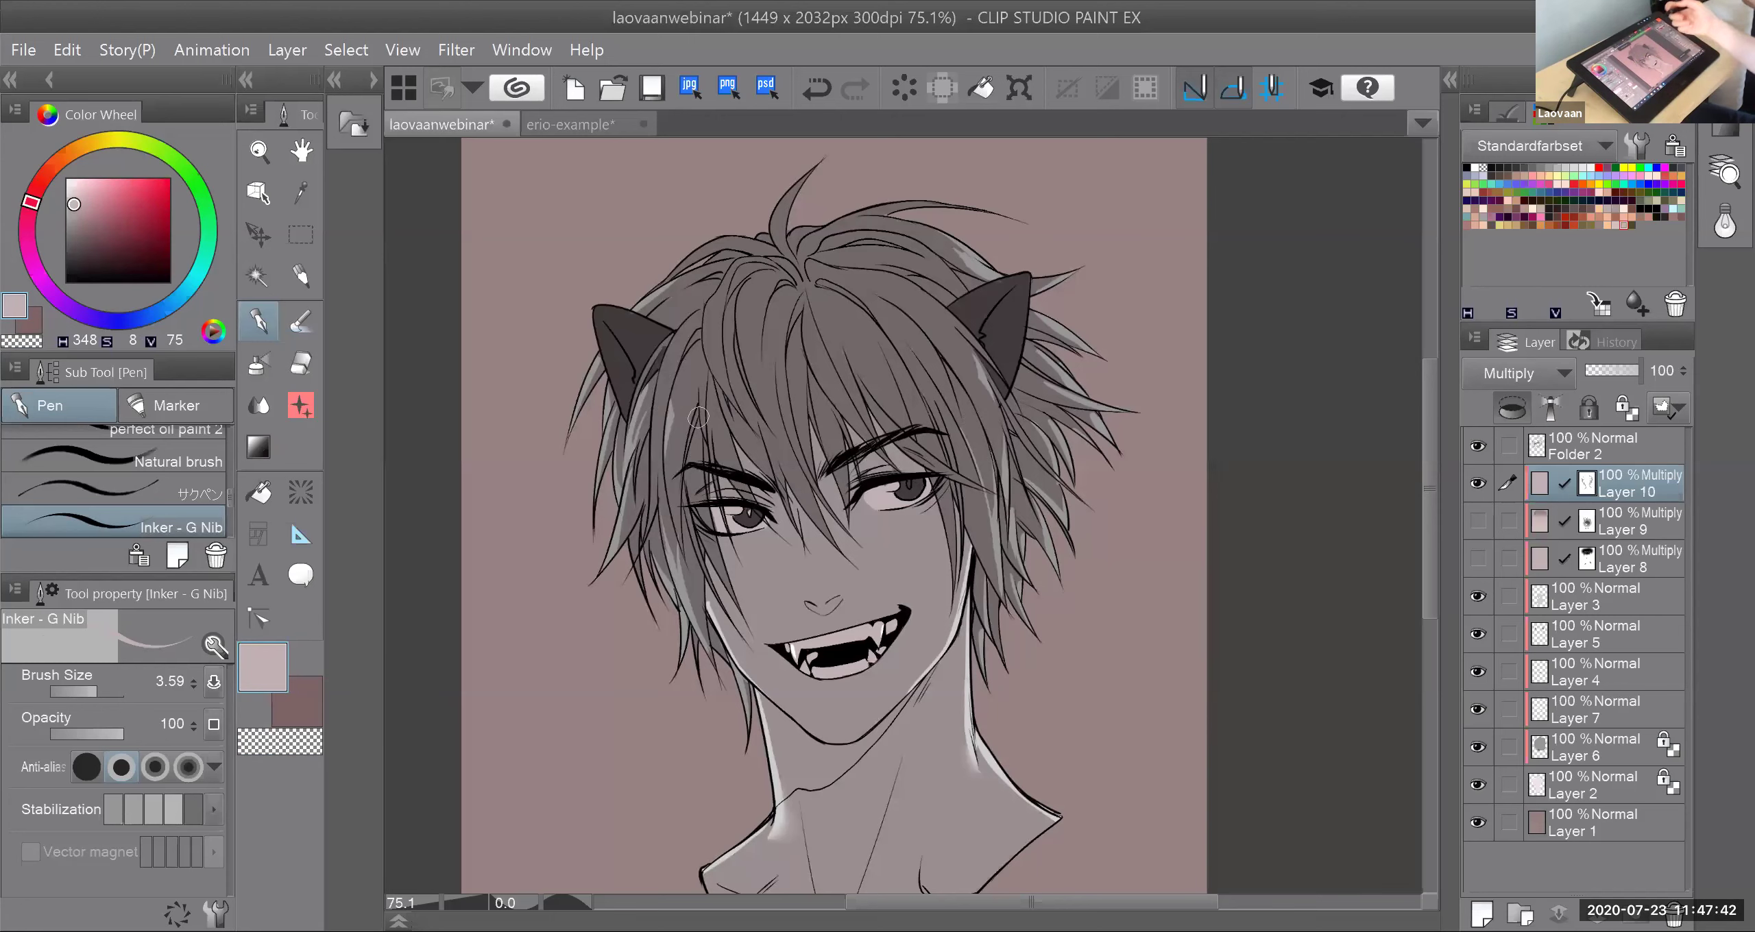
{"action": "key", "text": "c"}
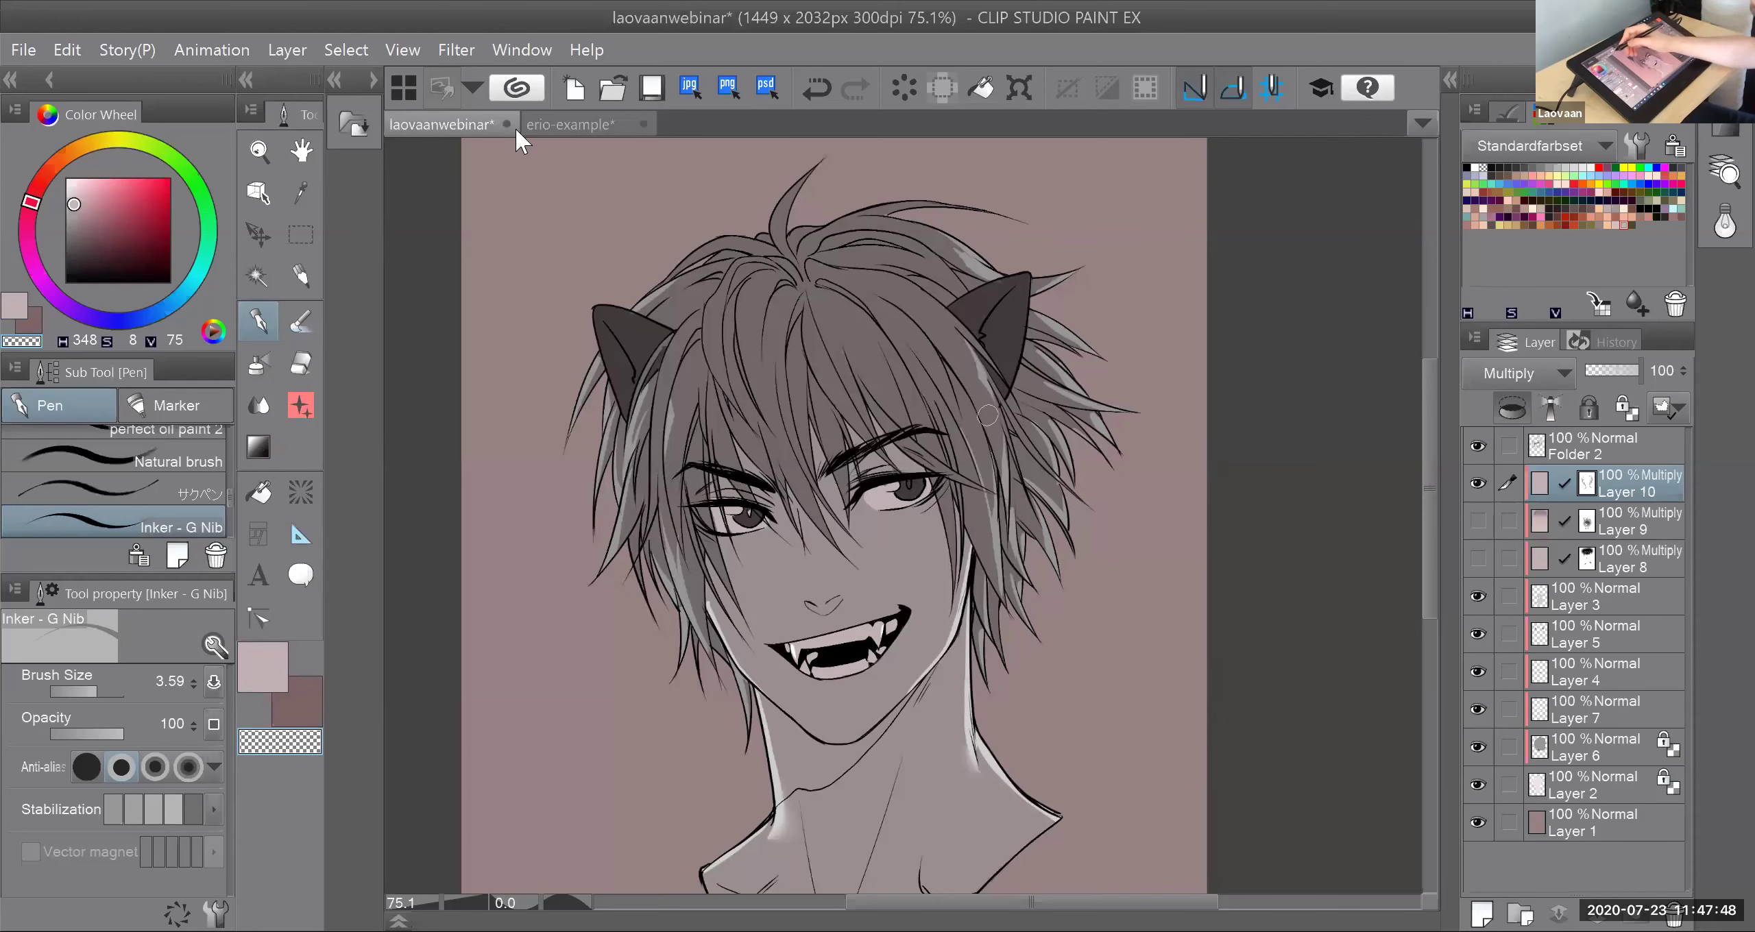
Step: Examine the finished hooded character painting in the erio-example document and return to the laovaanwebinar document
{"action": "left_click", "coordinate": [552, 129]}
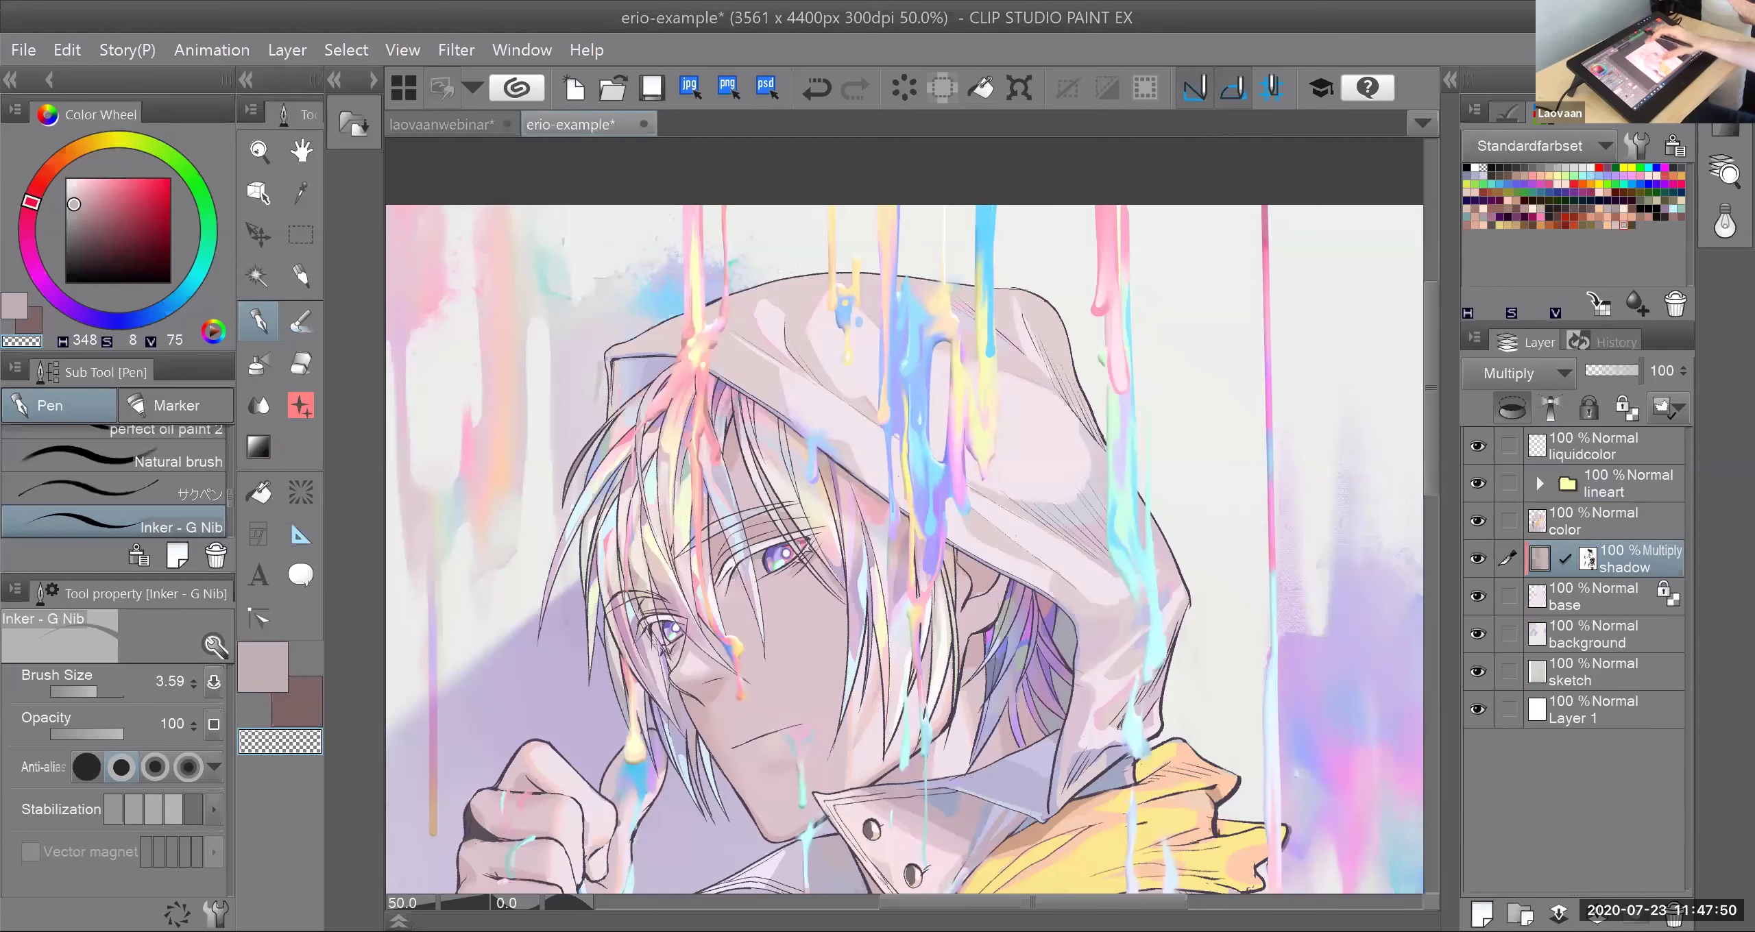
{"action": "scroll", "coordinate": [912, 514], "scroll_direction": "down", "scroll_amount": 2}
{"action": "scroll", "coordinate": [899, 588], "scroll_direction": "down", "scroll_amount": 1}
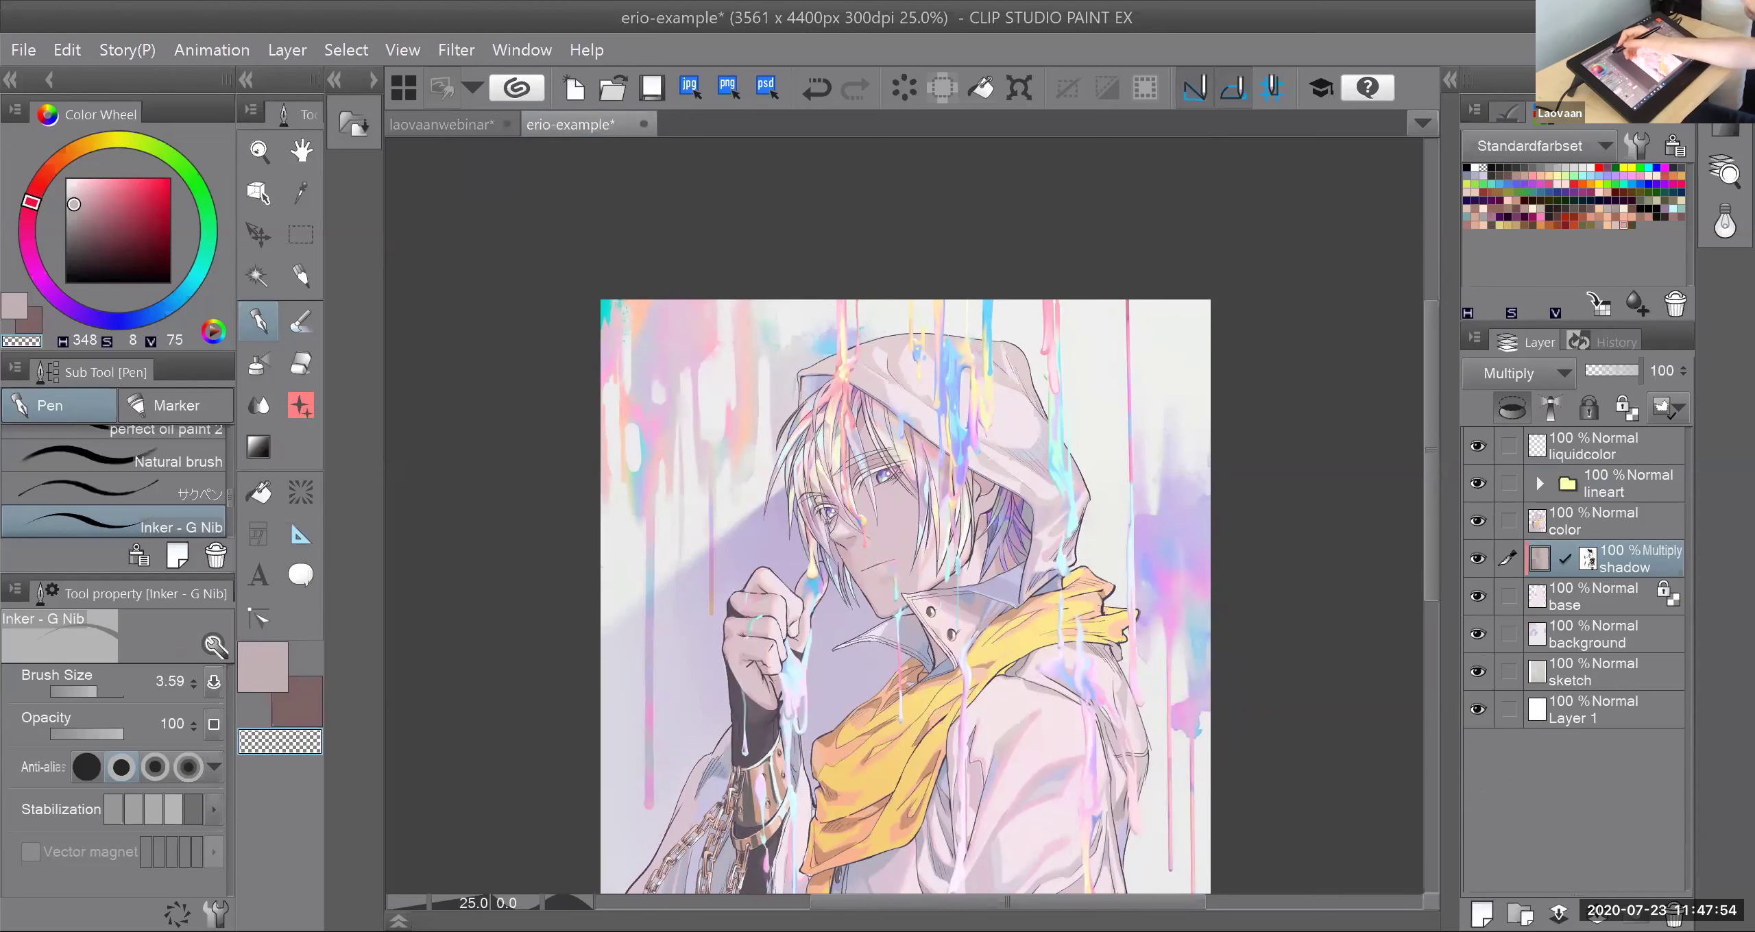
{"action": "left_click", "coordinate": [445, 125]}
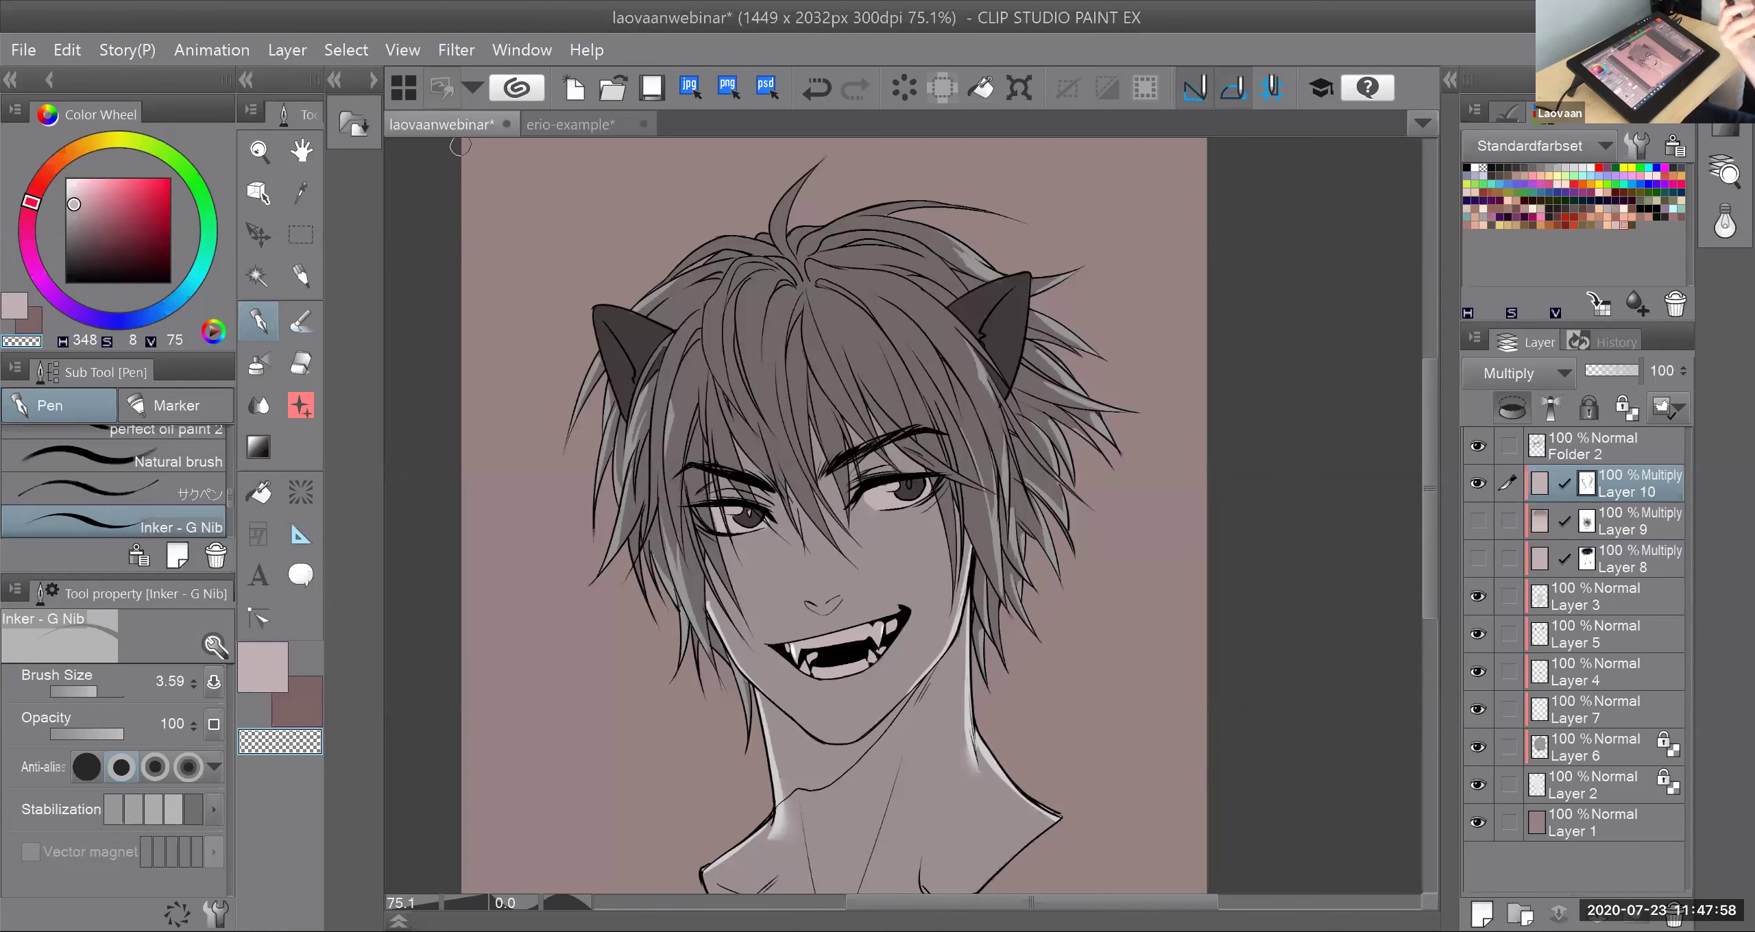
Step: Hide the erio-example layers from liquidcolor down to background, examine the green sketch, and return to the laovaanwebinar document
{"action": "left_click", "coordinate": [542, 127]}
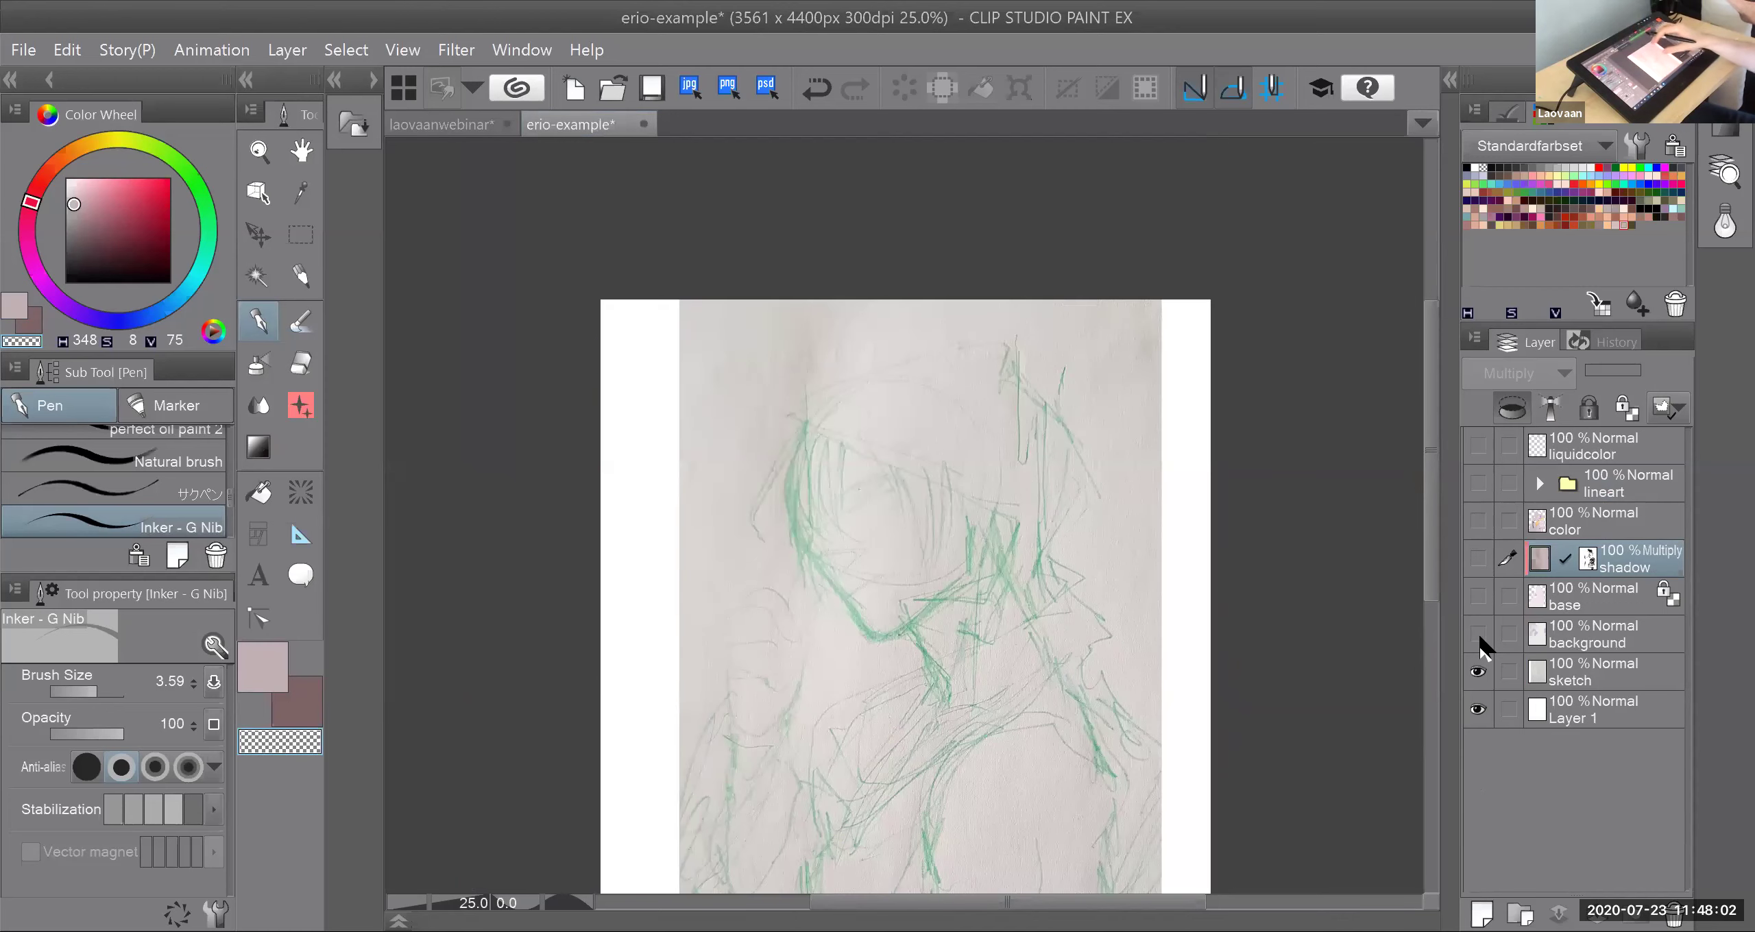
{"action": "left_click_drag", "start_coordinate": [1007, 522], "coordinate": [1016, 399]}
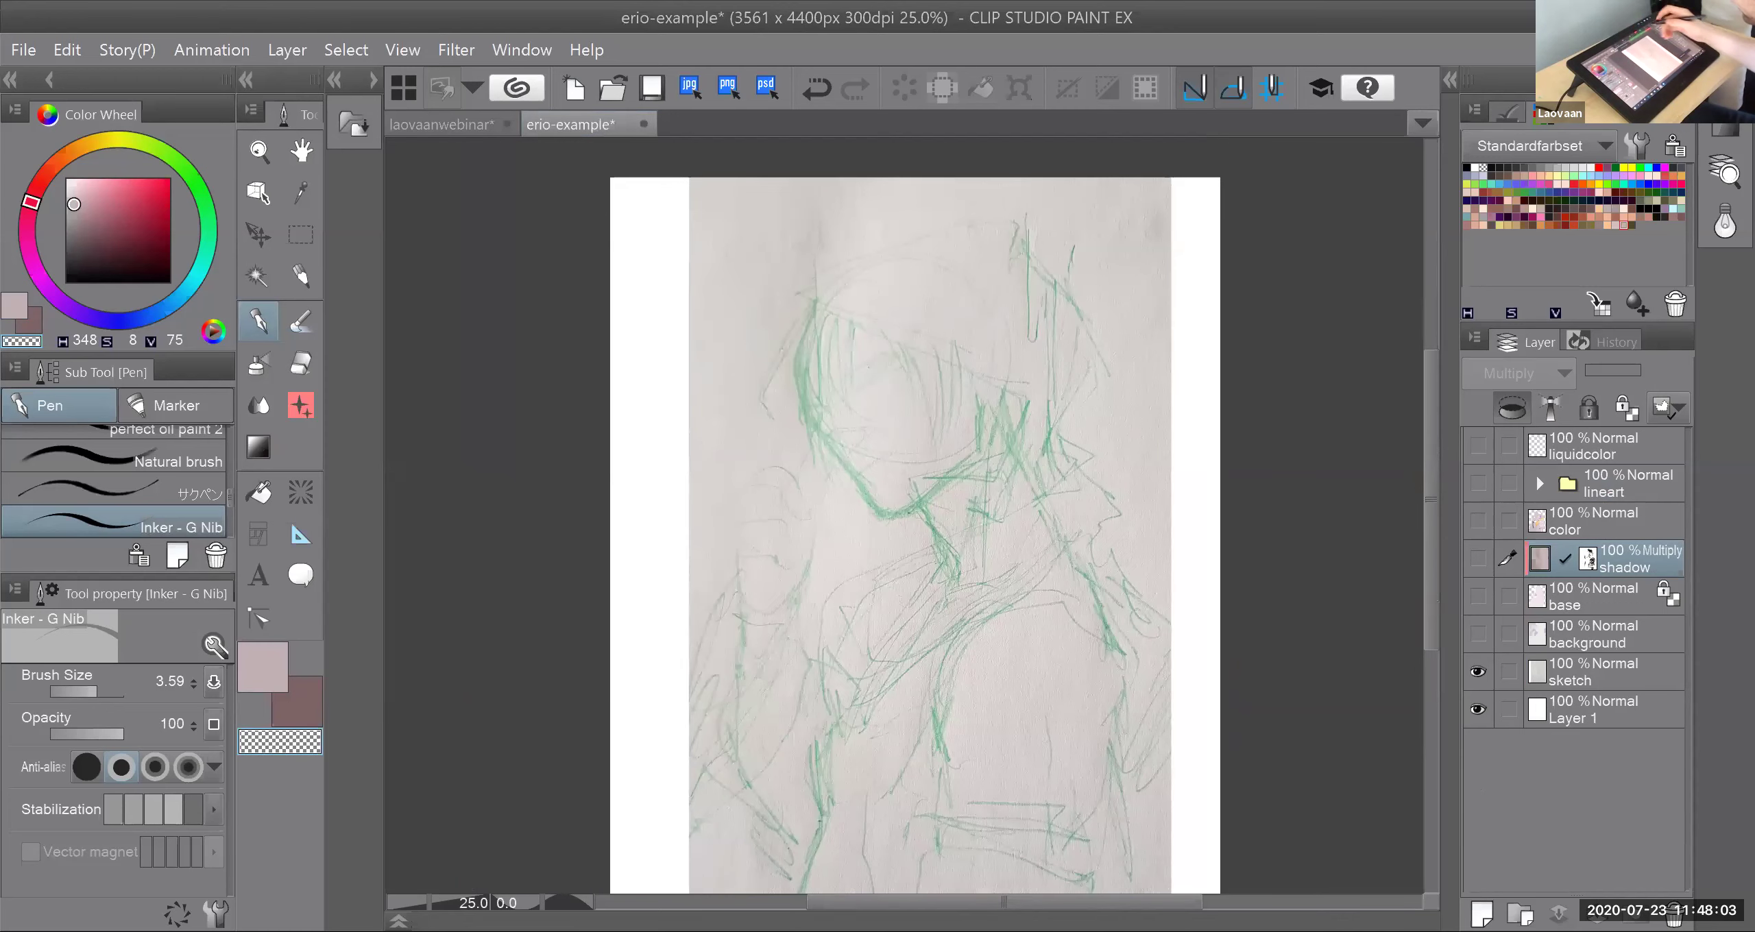
{"action": "left_click", "coordinate": [452, 131]}
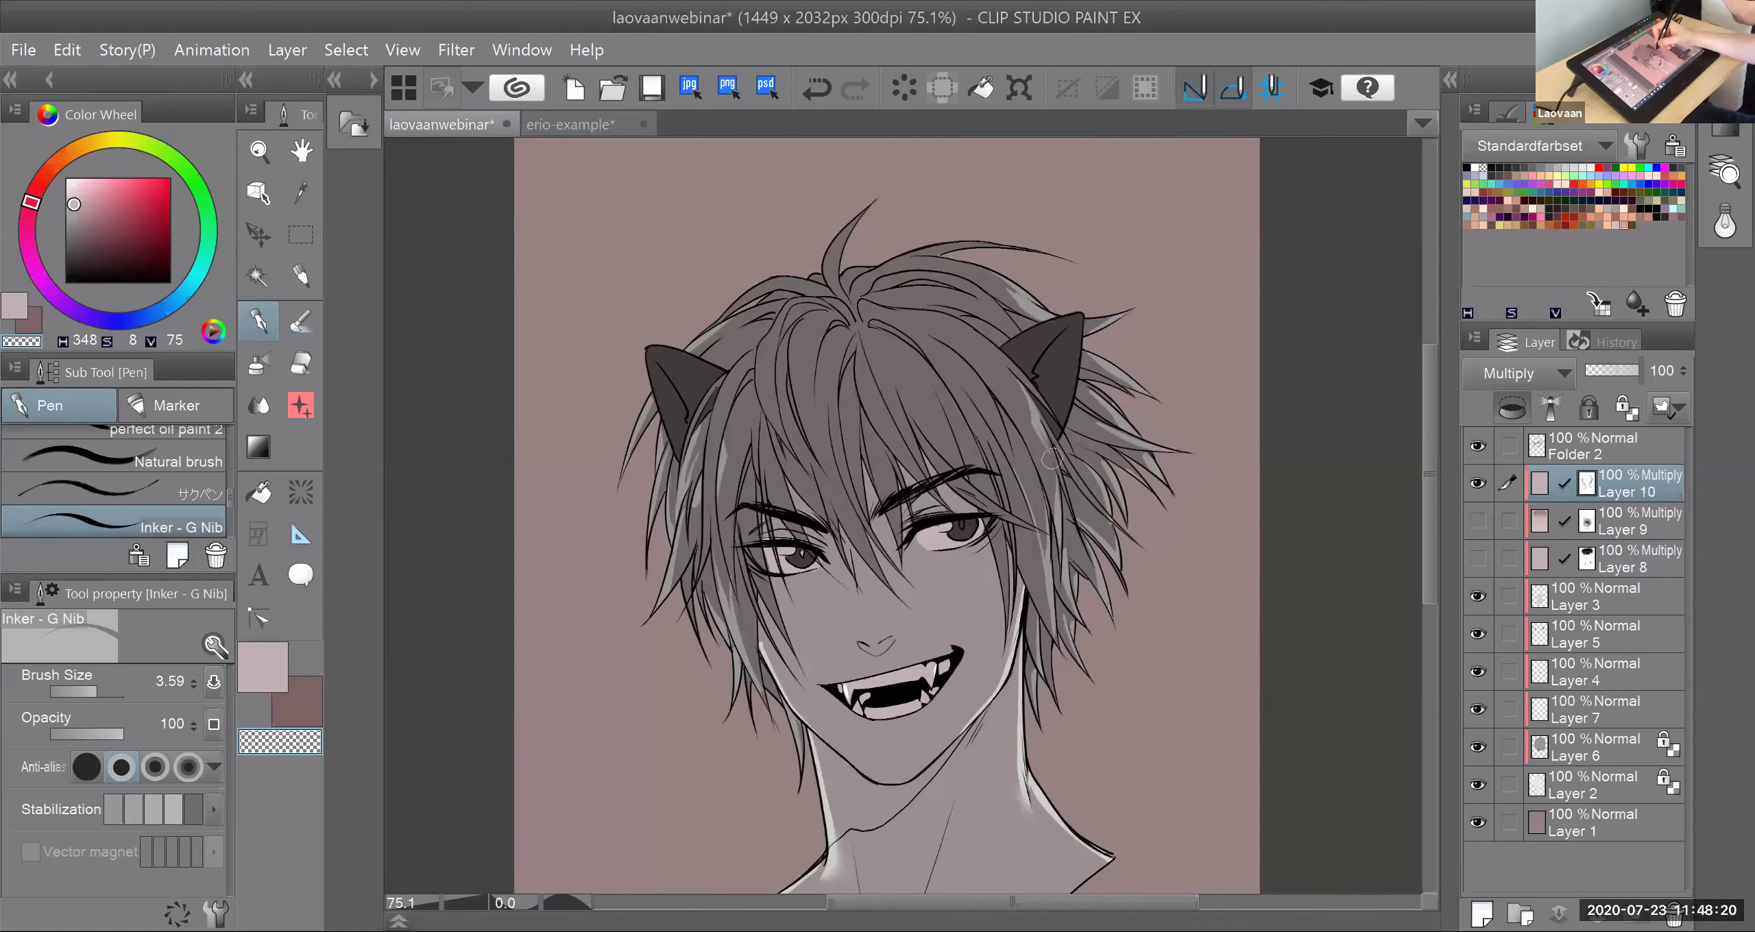
Step: Correct the highlights below both cat ears, undoing stray strokes and adding a short transparent G Nib stroke beside the right ear
{"action": "key", "text": "ctrl+z"}
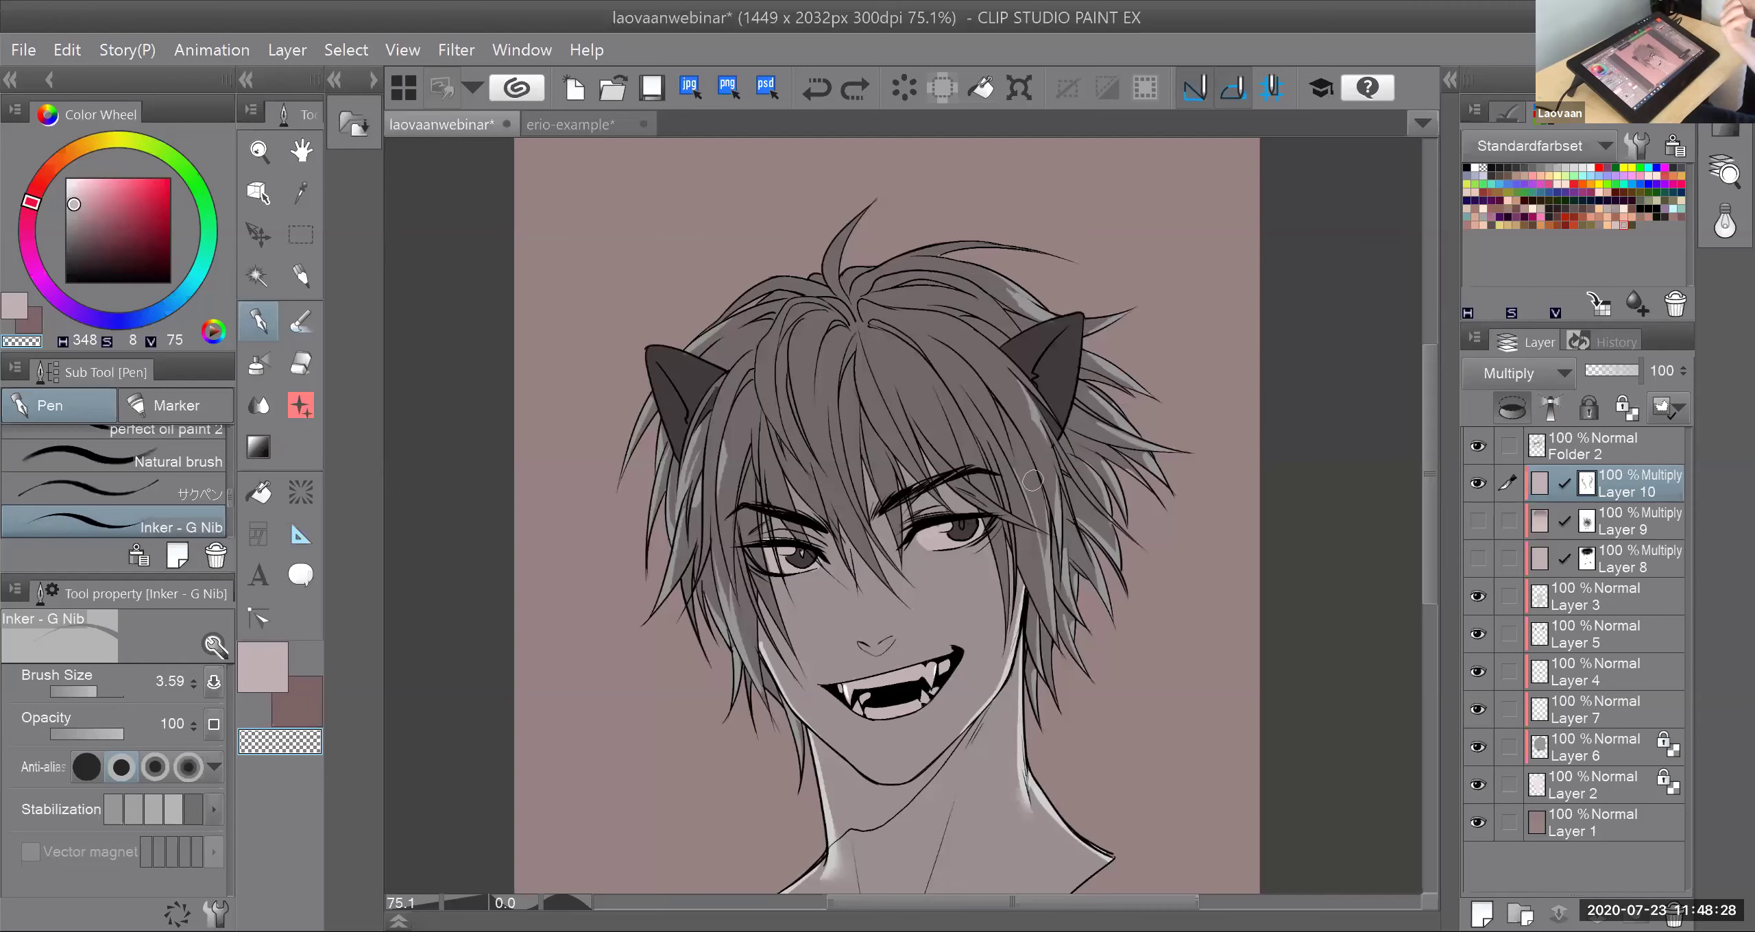
{"action": "left_click", "coordinate": [277, 680]}
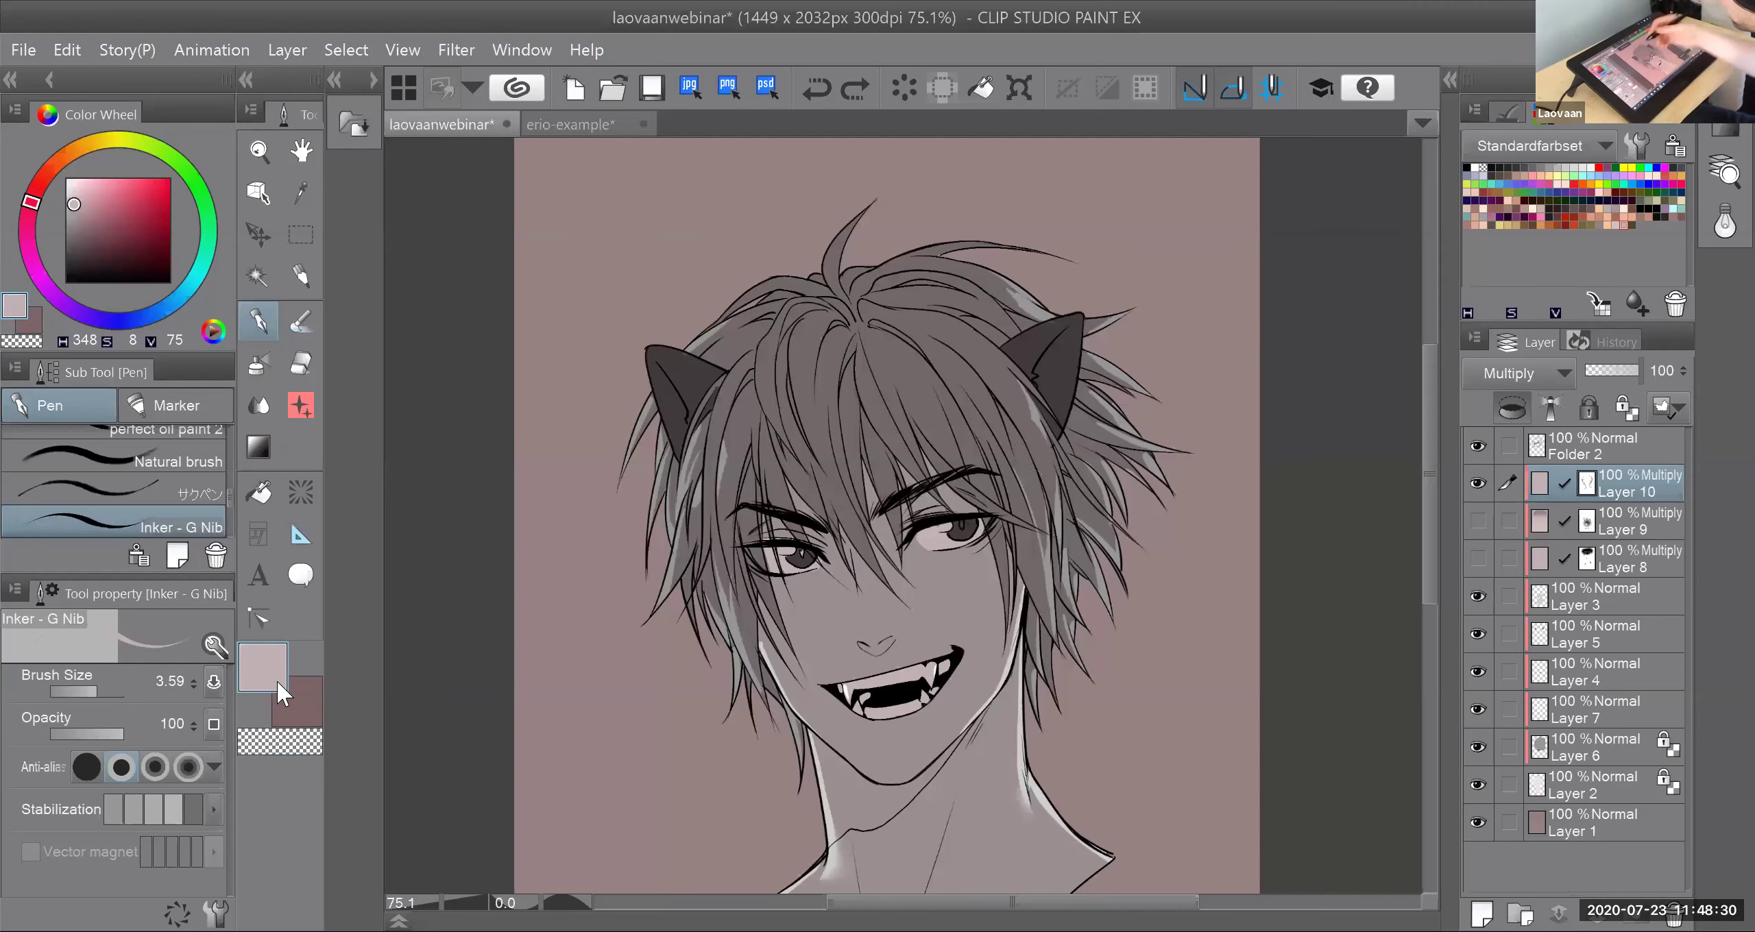
{"action": "left_click", "coordinate": [710, 489]}
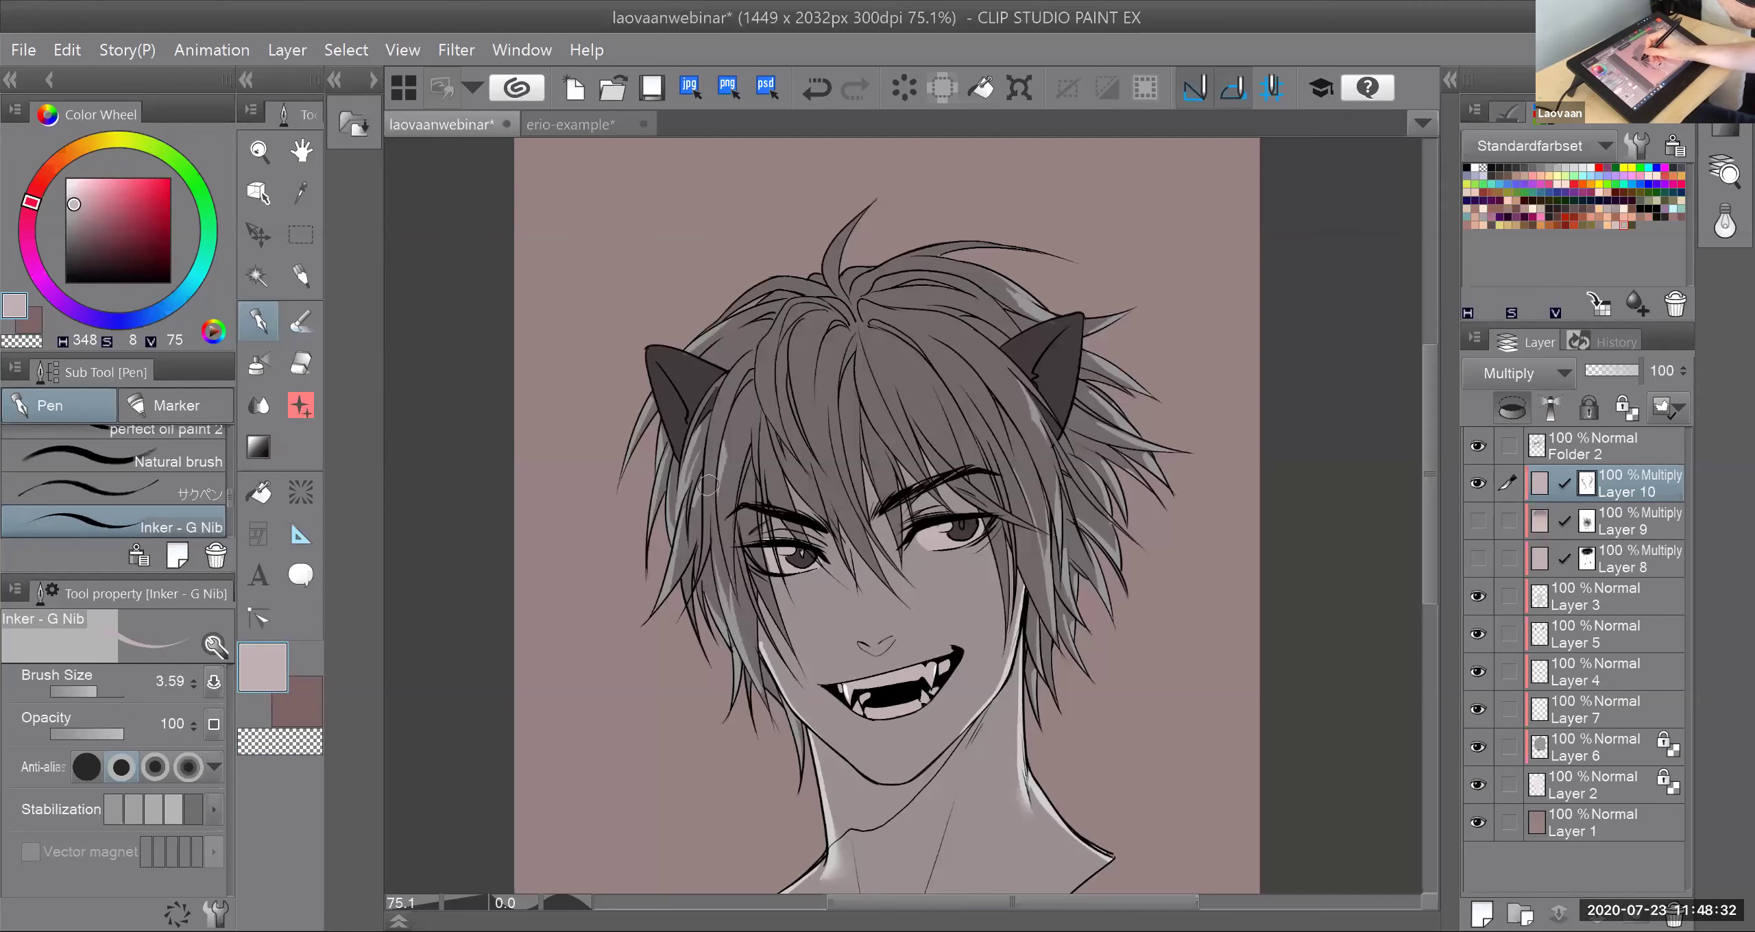
{"action": "left_click", "coordinate": [280, 741]}
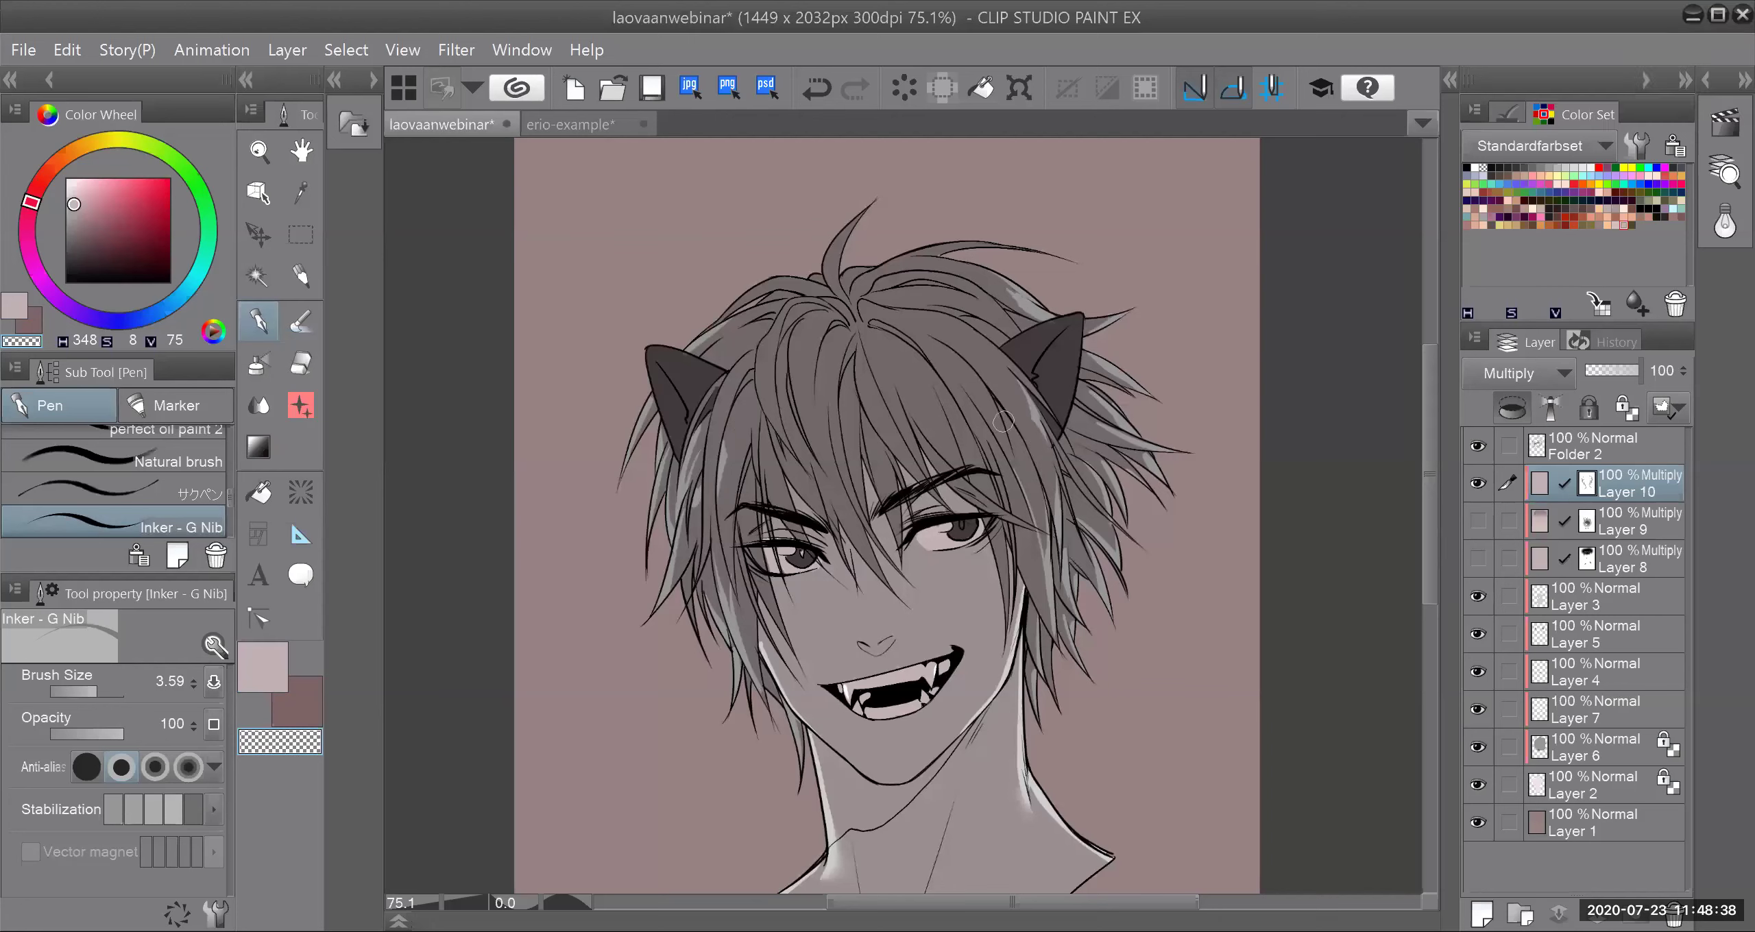
{"action": "key", "text": "ctrl+z"}
{"action": "left_click_drag", "start_coordinate": [998, 412], "coordinate": [1006, 447]}
Step: Paint thin light-orange accents on the hair strands below the left cat ear with the やわ肌ブラシ oil brush at size 1.19
{"action": "left_click", "coordinate": [301, 320]}
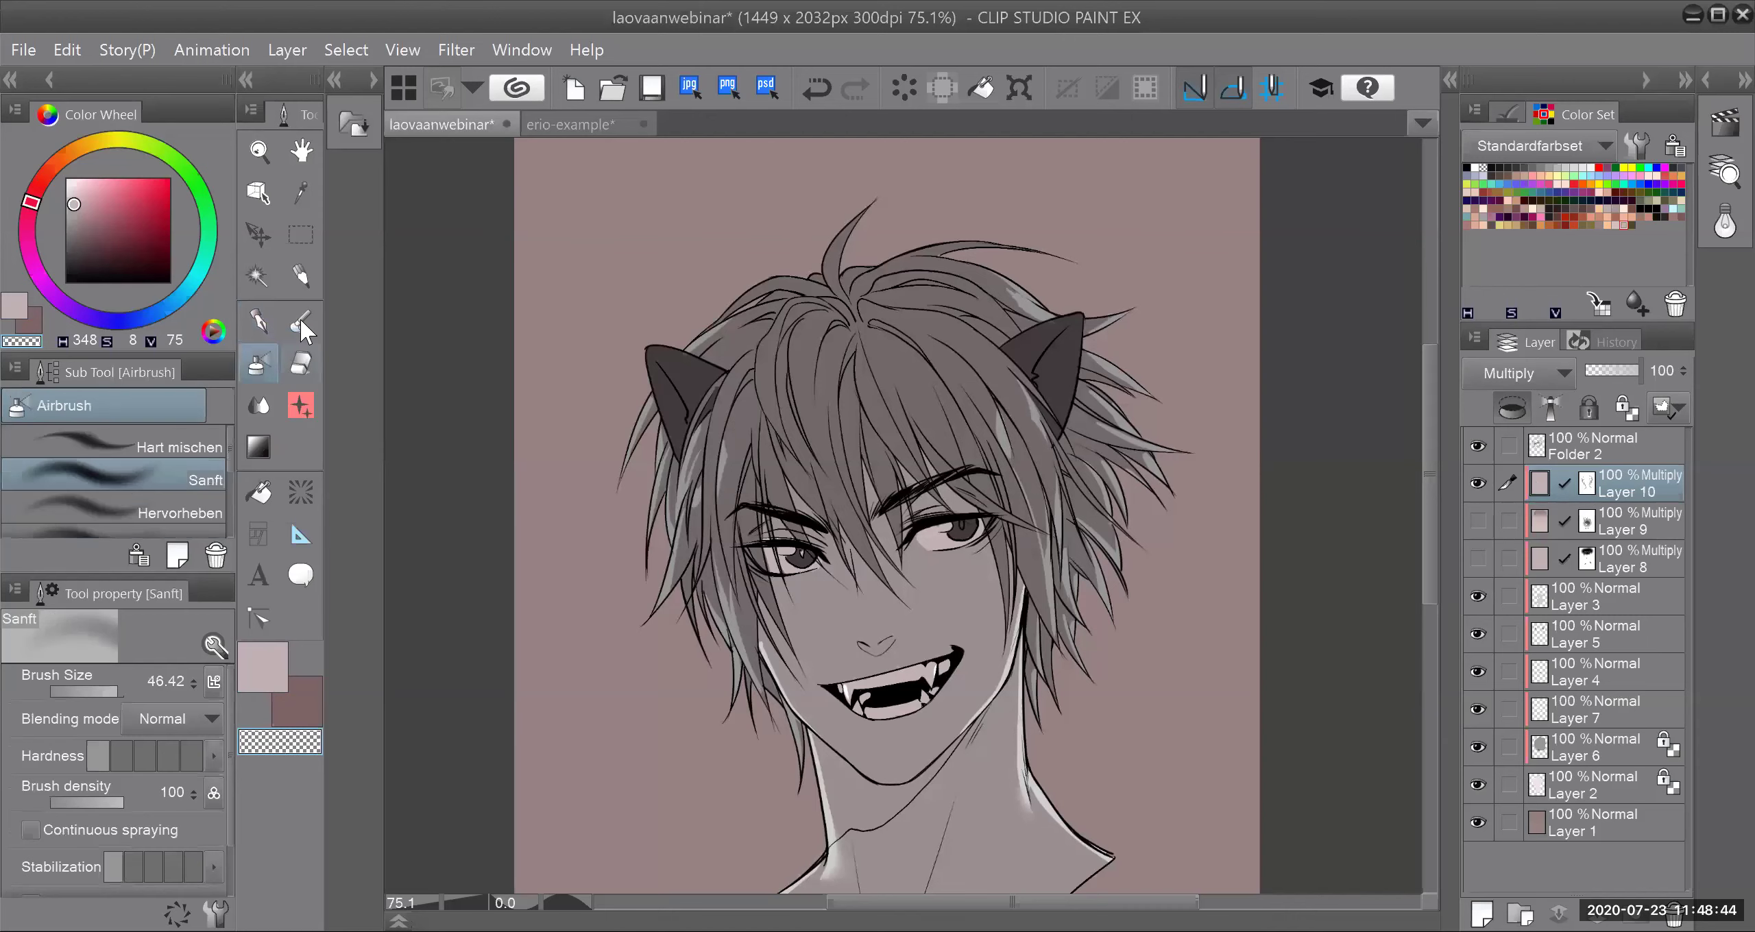
{"action": "left_click", "coordinate": [1608, 225]}
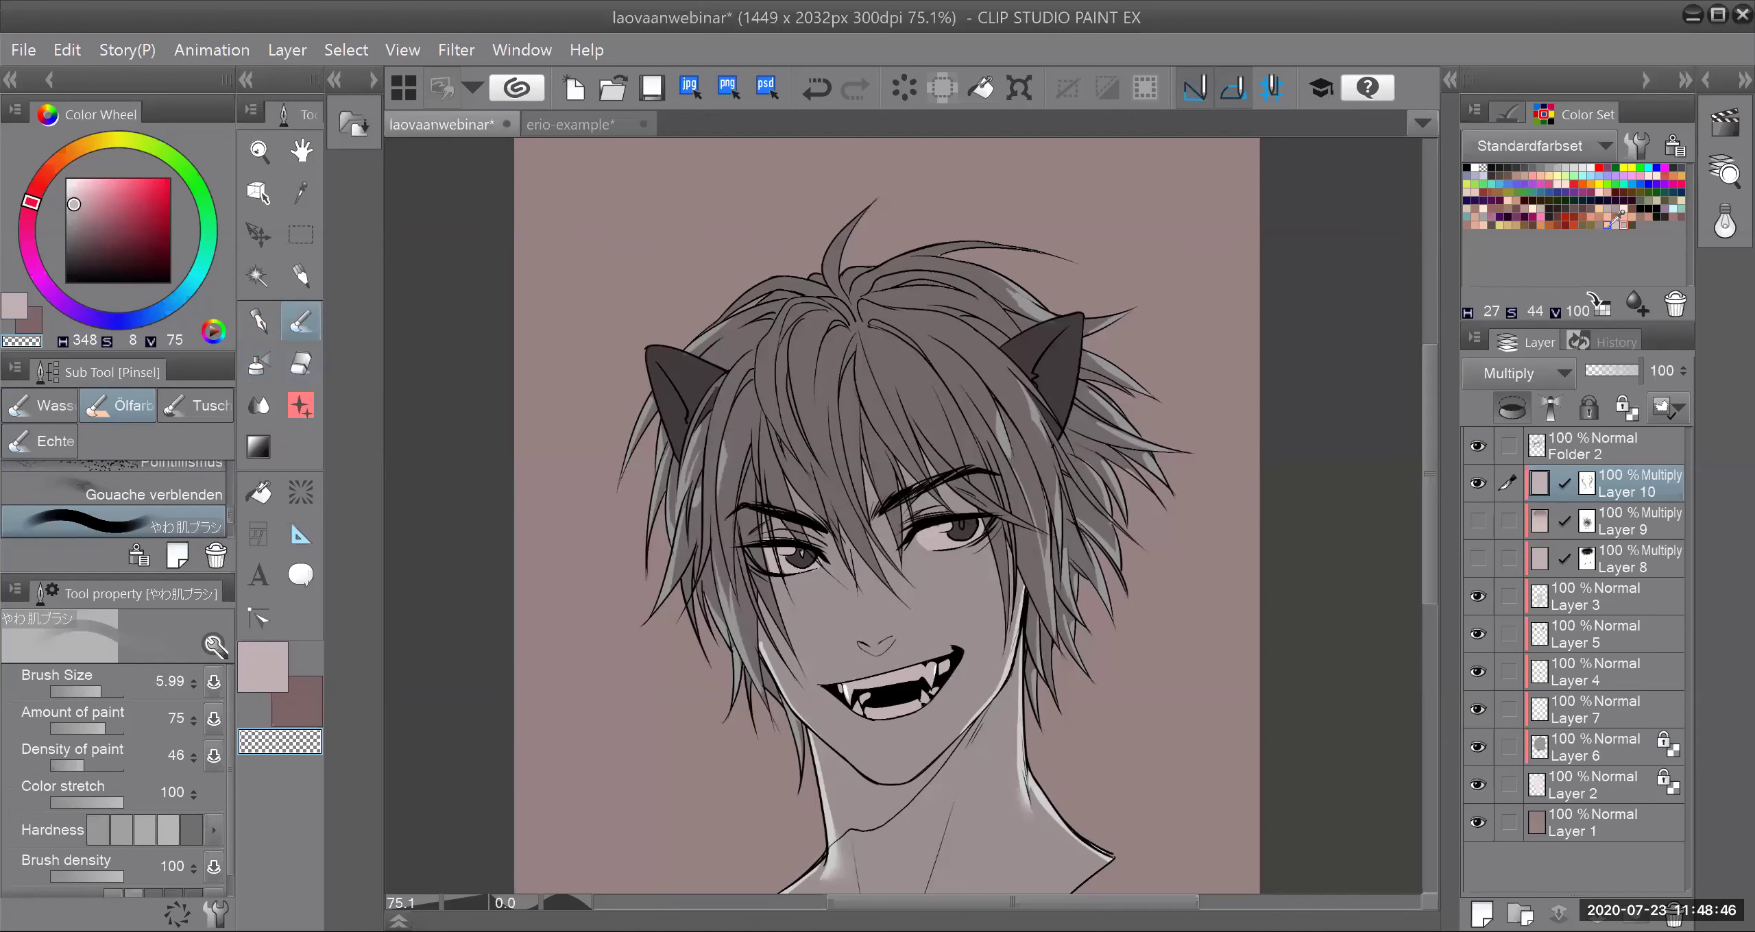
{"action": "left_click", "coordinate": [91, 691]}
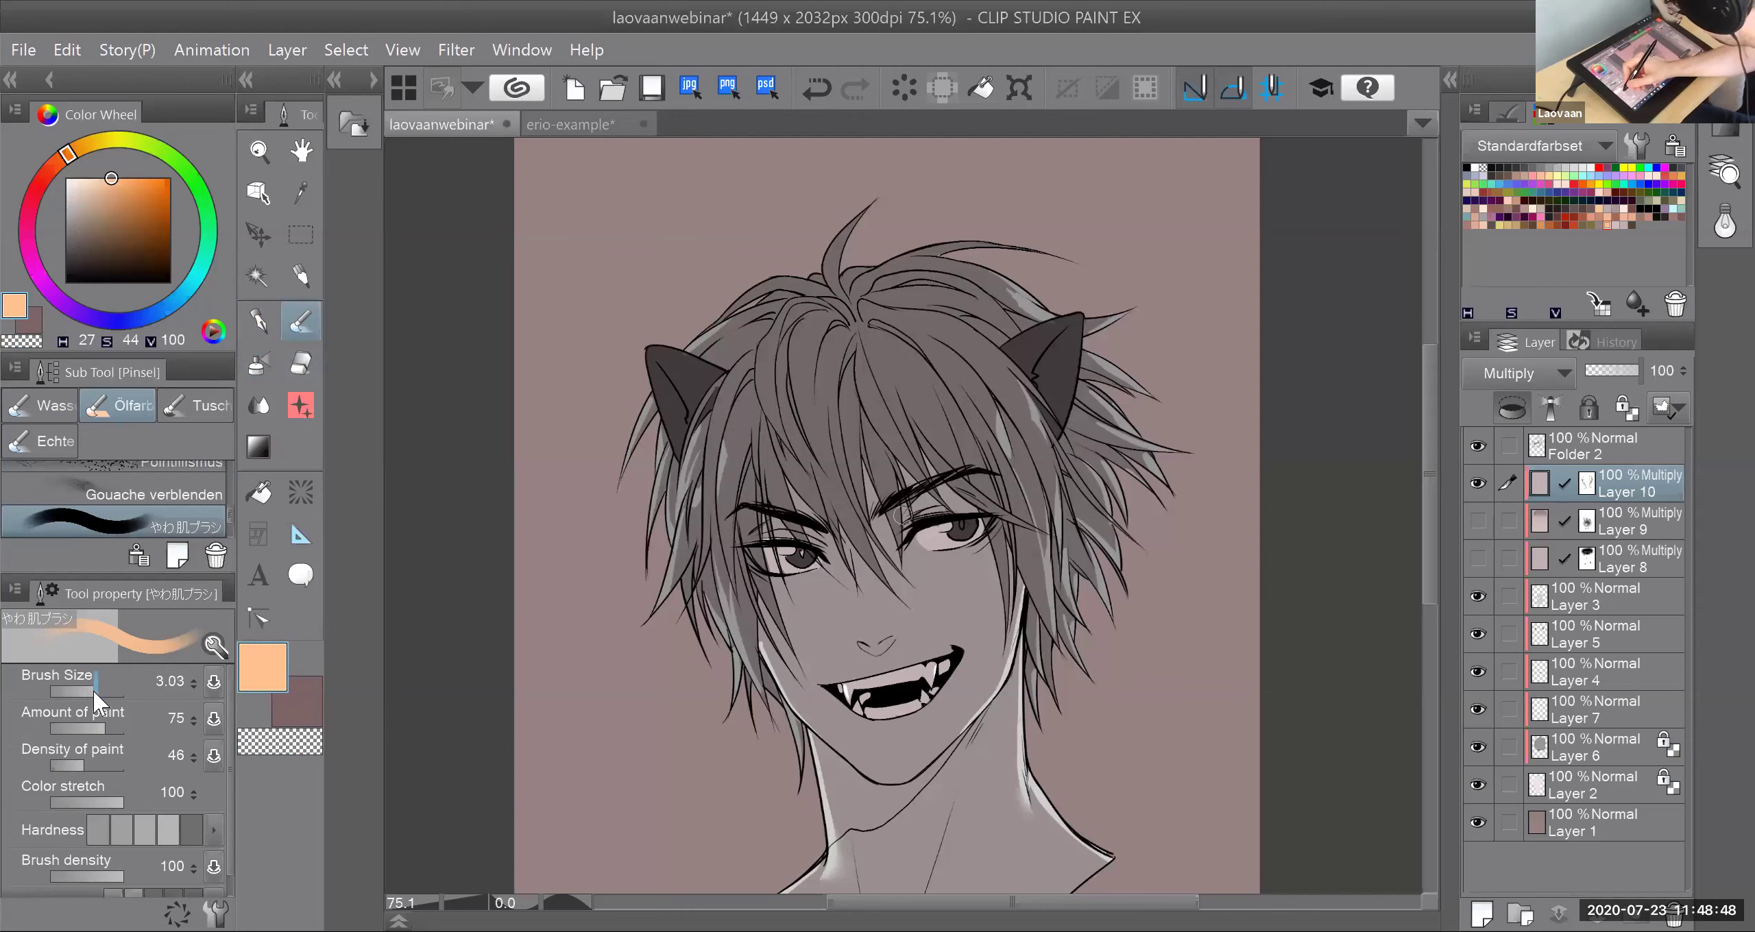
{"action": "left_click_drag", "start_coordinate": [93, 691], "coordinate": [96, 692]}
{"action": "left_click_drag", "start_coordinate": [729, 469], "coordinate": [716, 513]}
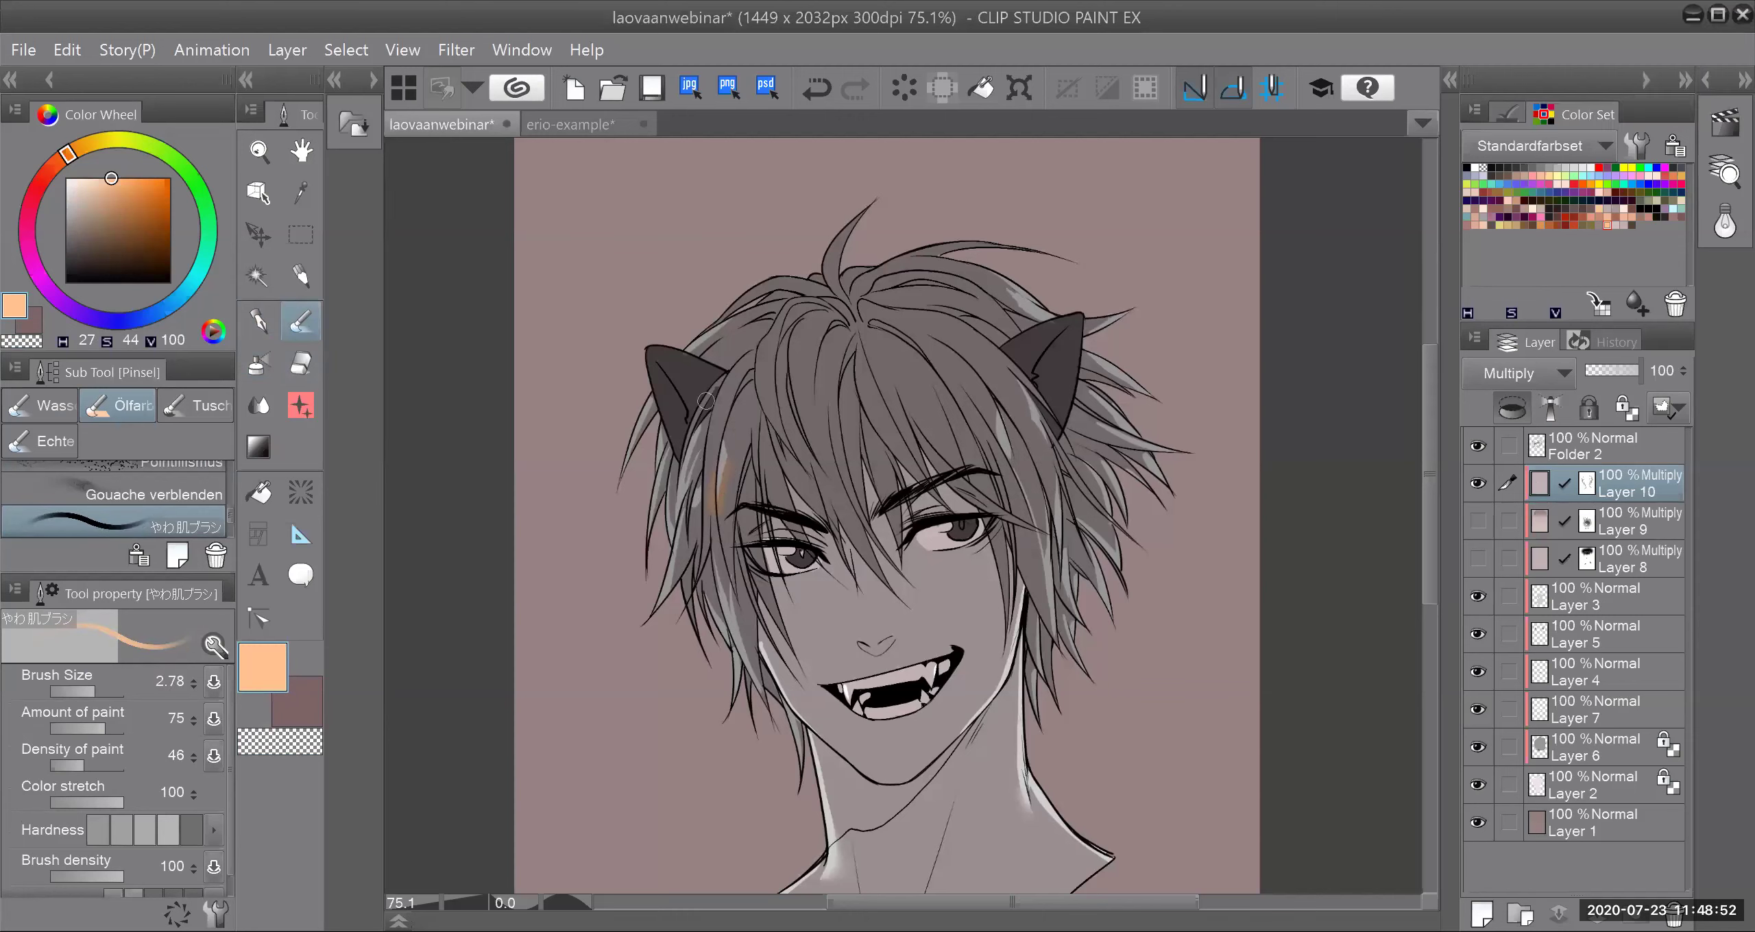
{"action": "key", "text": "ctrl+z"}
{"action": "left_click_drag", "start_coordinate": [92, 693], "coordinate": [88, 693]}
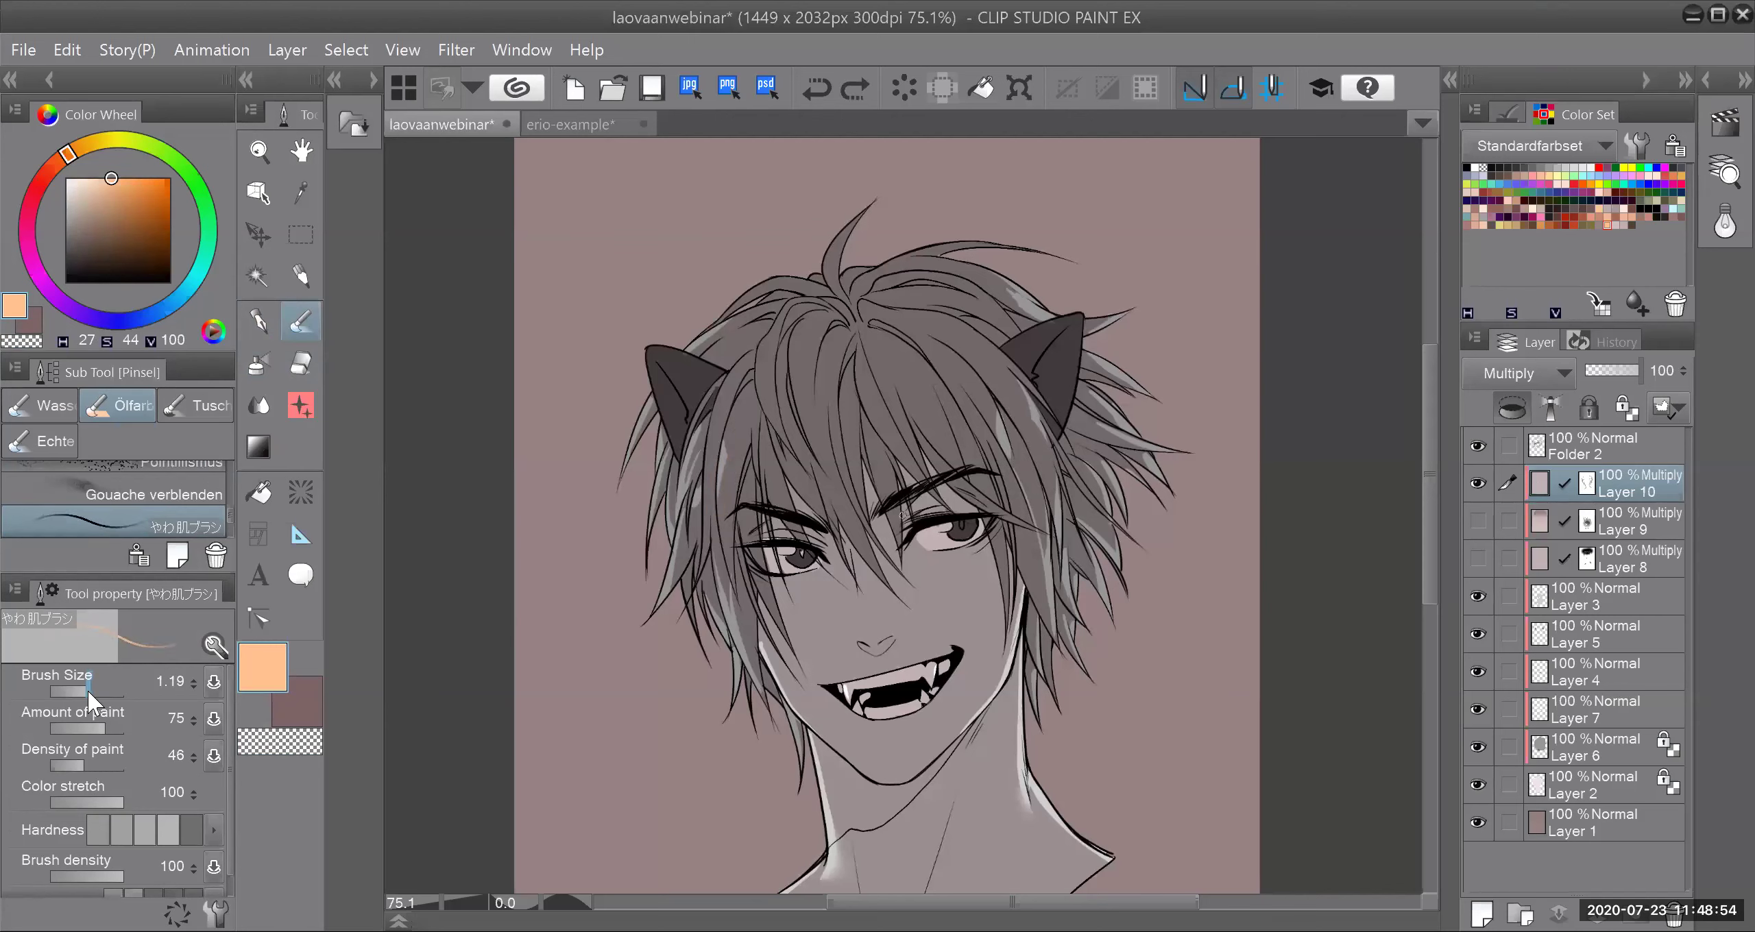
{"action": "left_click_drag", "start_coordinate": [729, 447], "coordinate": [738, 609]}
{"action": "left_click_drag", "start_coordinate": [714, 528], "coordinate": [768, 709]}
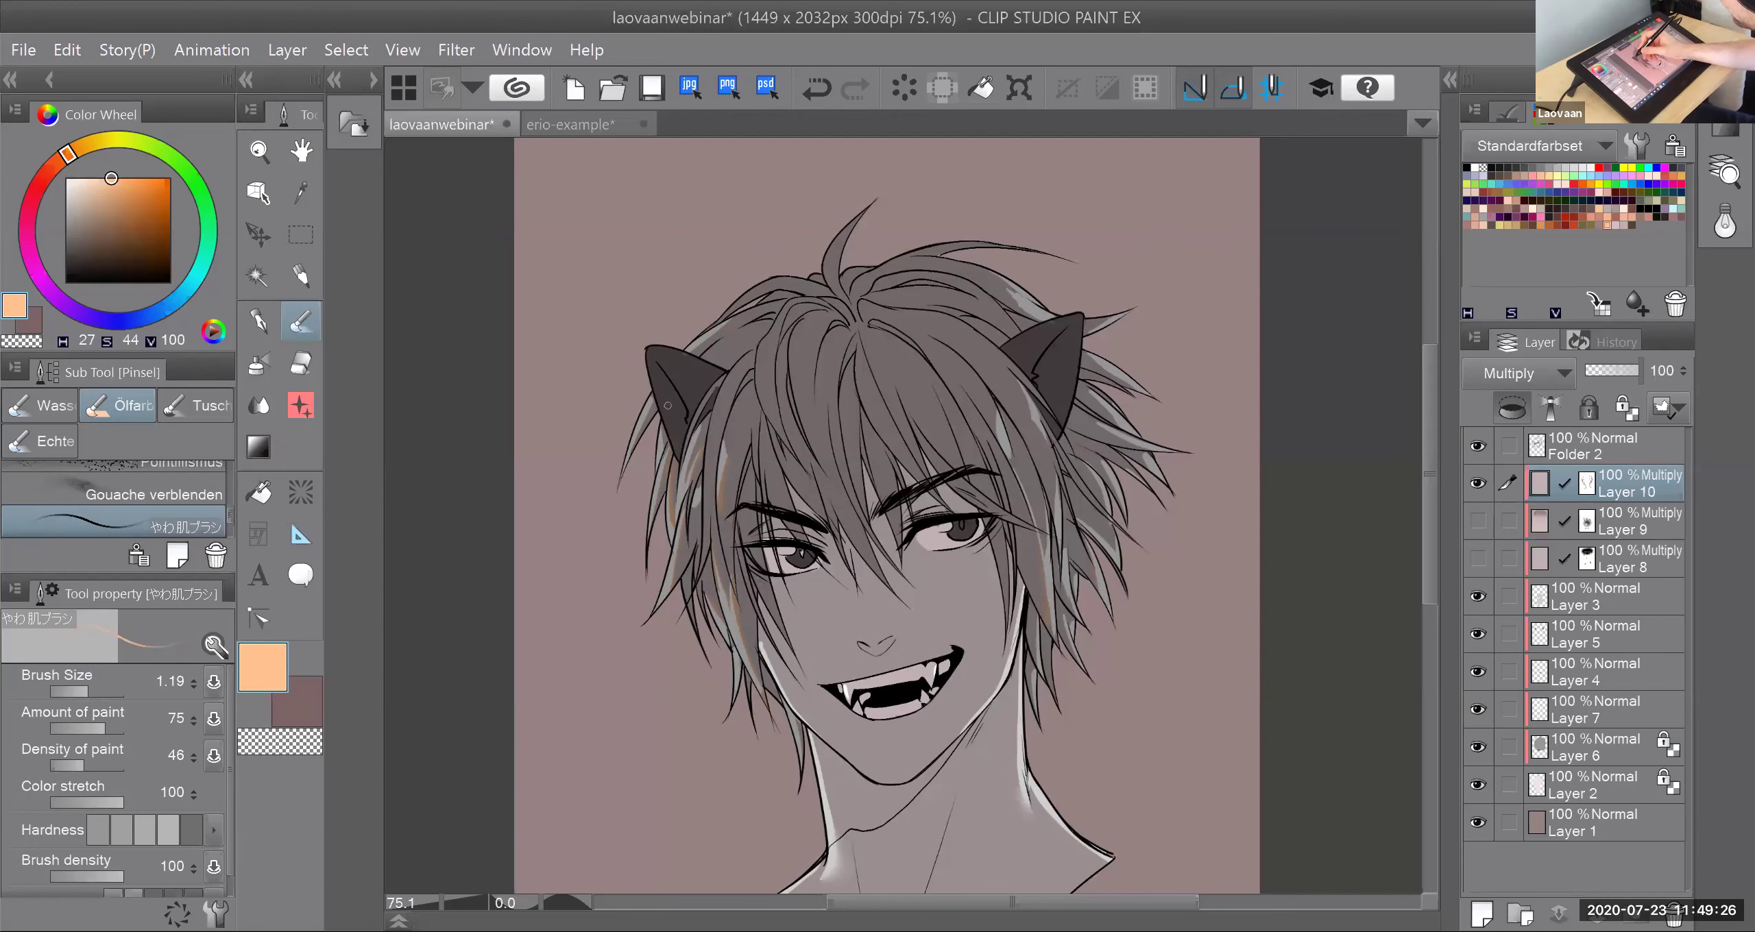
Step: Show the background layer in the erio-example document, examine its colorful paint drips up close, and return to the laovaanwebinar document
{"action": "left_click", "coordinate": [571, 130]}
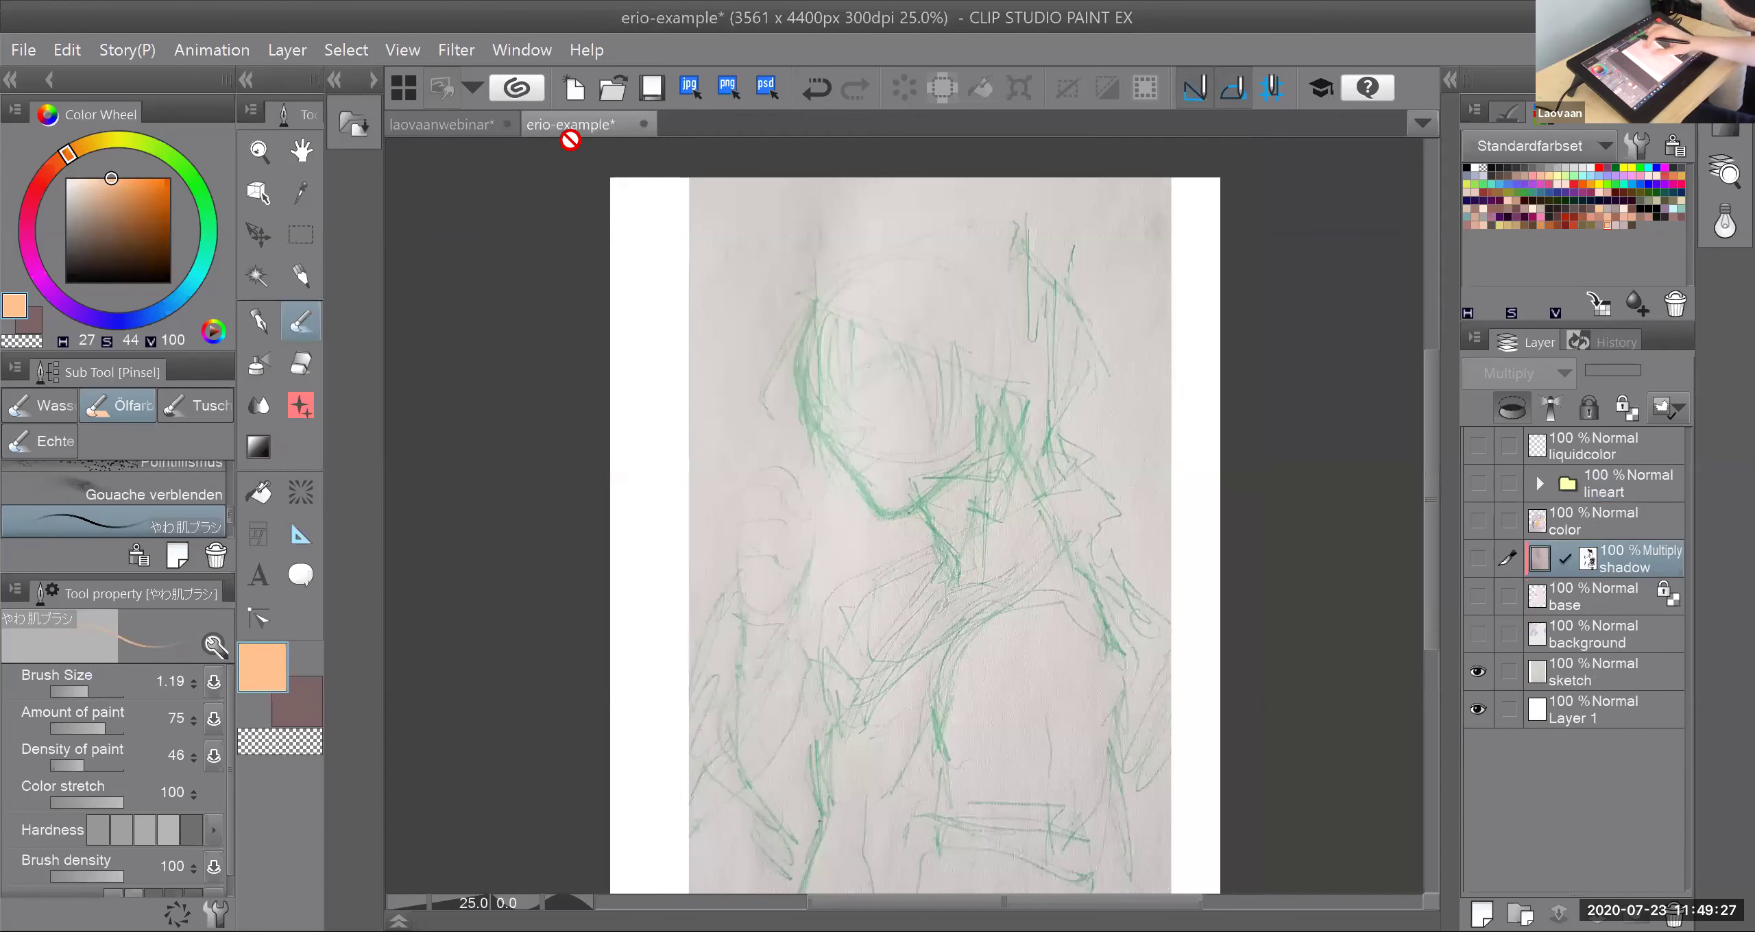
{"action": "left_click", "coordinate": [1487, 634]}
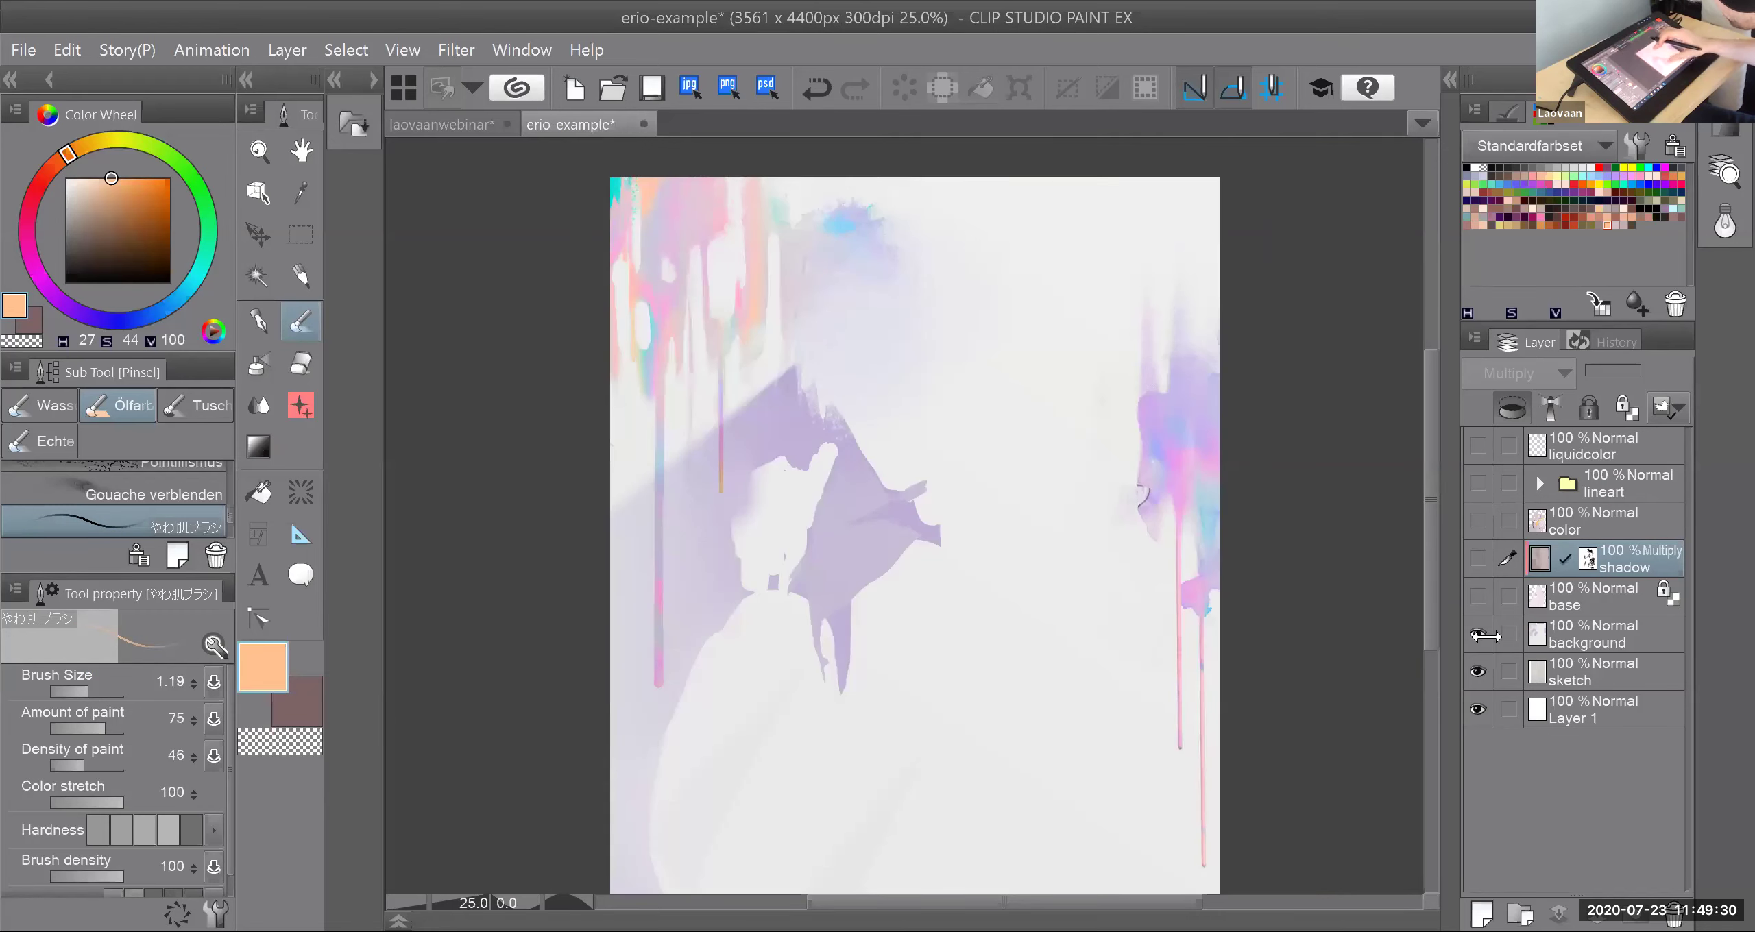
{"action": "scroll", "coordinate": [904, 496], "scroll_direction": "up", "scroll_amount": 5}
{"action": "scroll", "coordinate": [904, 515], "scroll_direction": "up", "scroll_amount": 2}
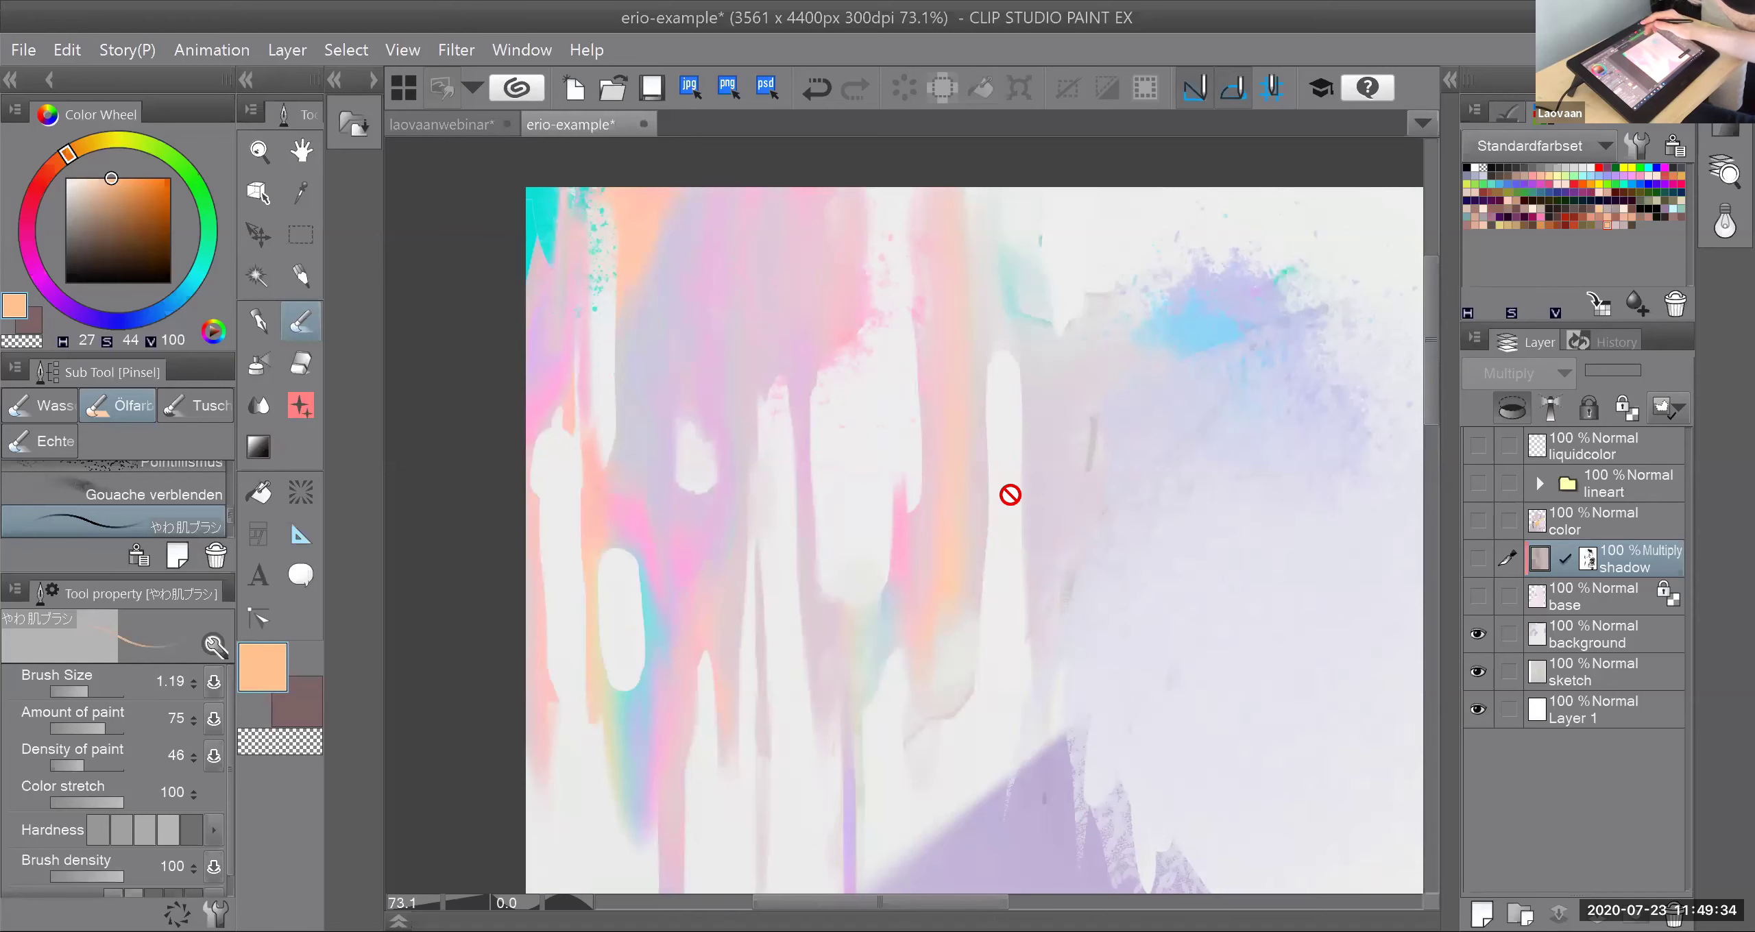
{"action": "scroll", "coordinate": [1010, 494], "scroll_direction": "down", "scroll_amount": 1}
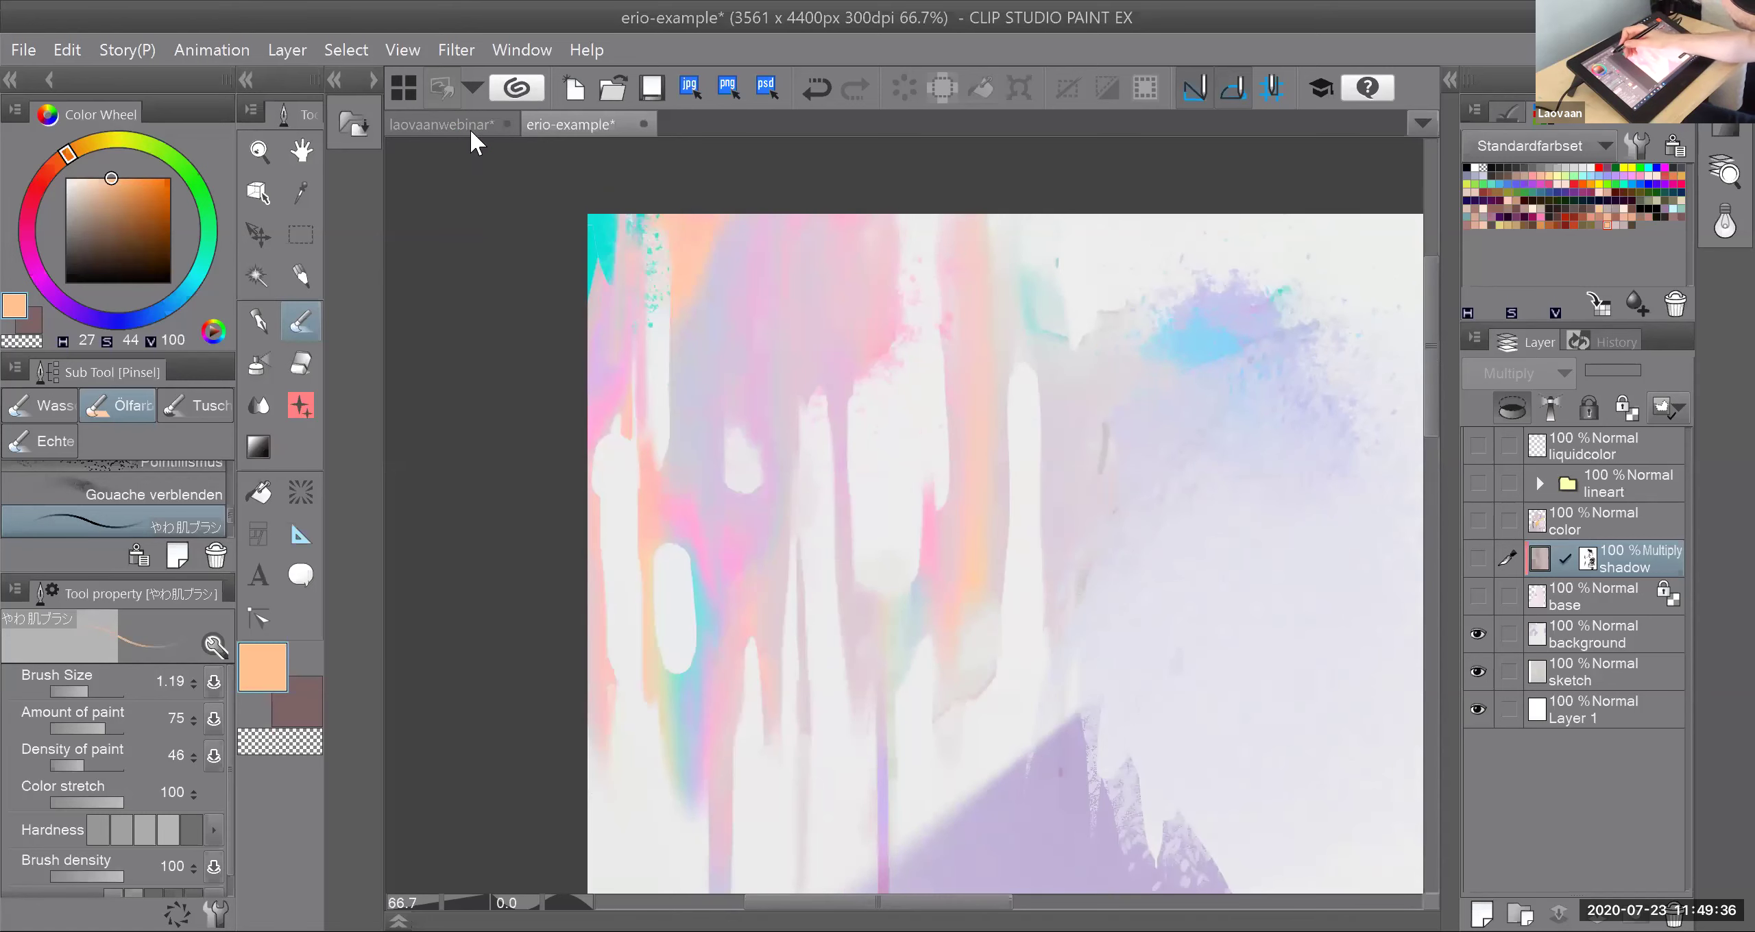
{"action": "left_click", "coordinate": [443, 124]}
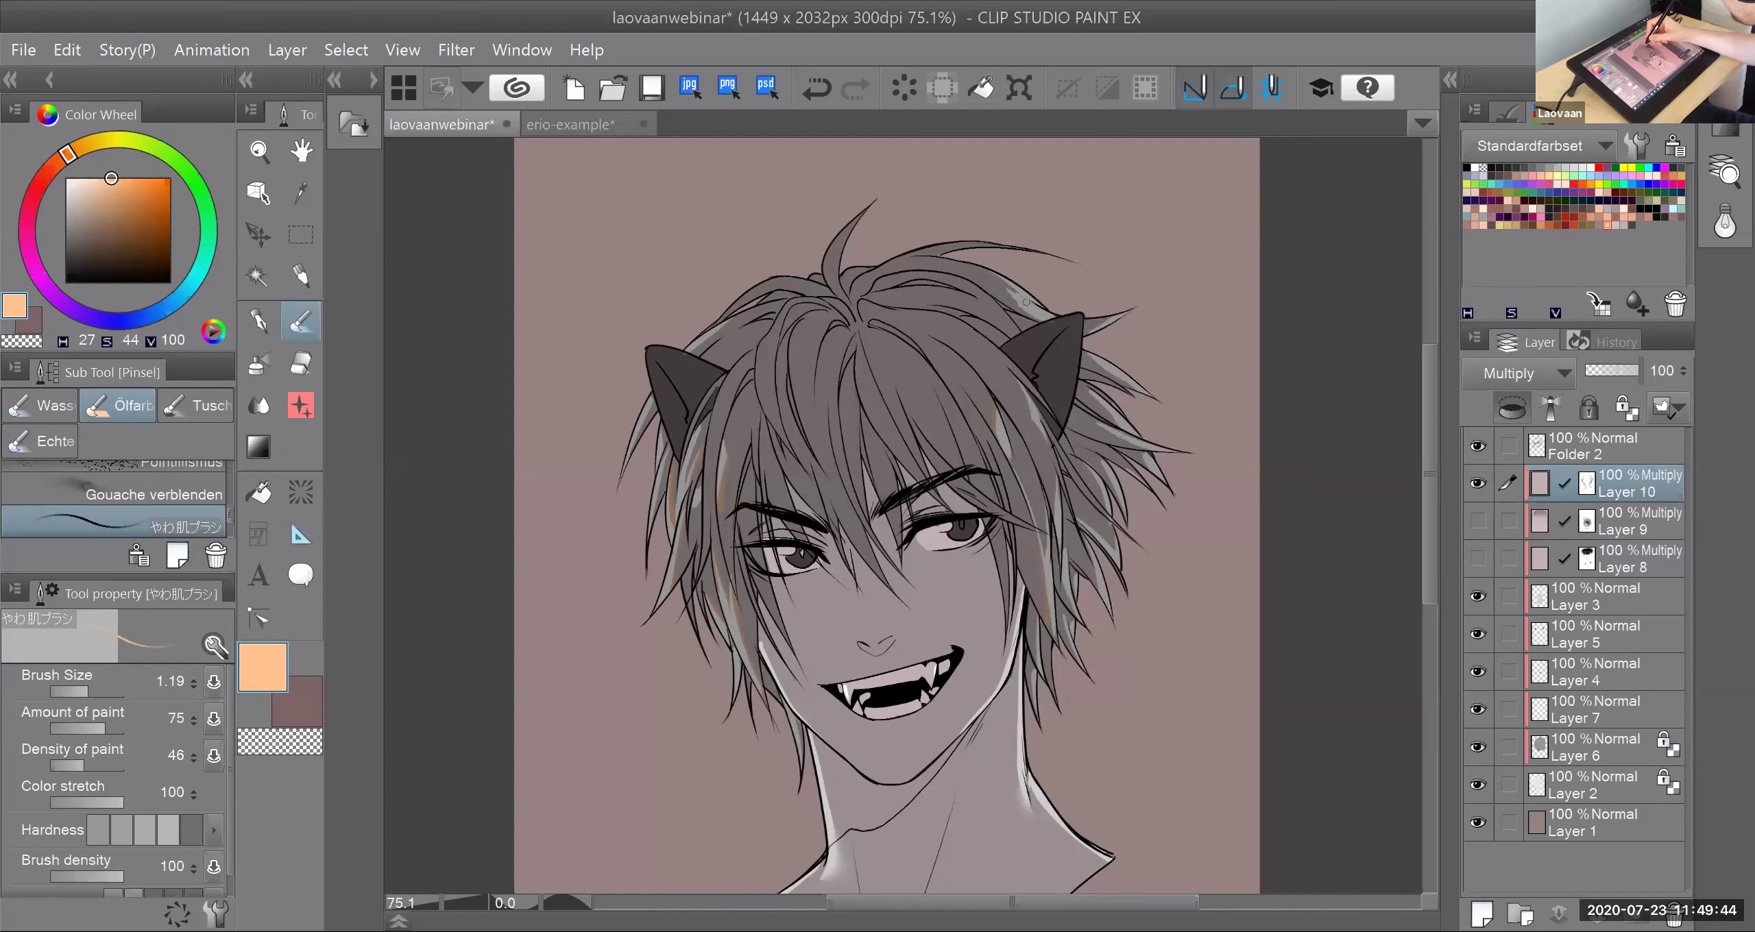
Step: Undo the last brush stroke in the hair
{"action": "key", "text": "ctrl+z"}
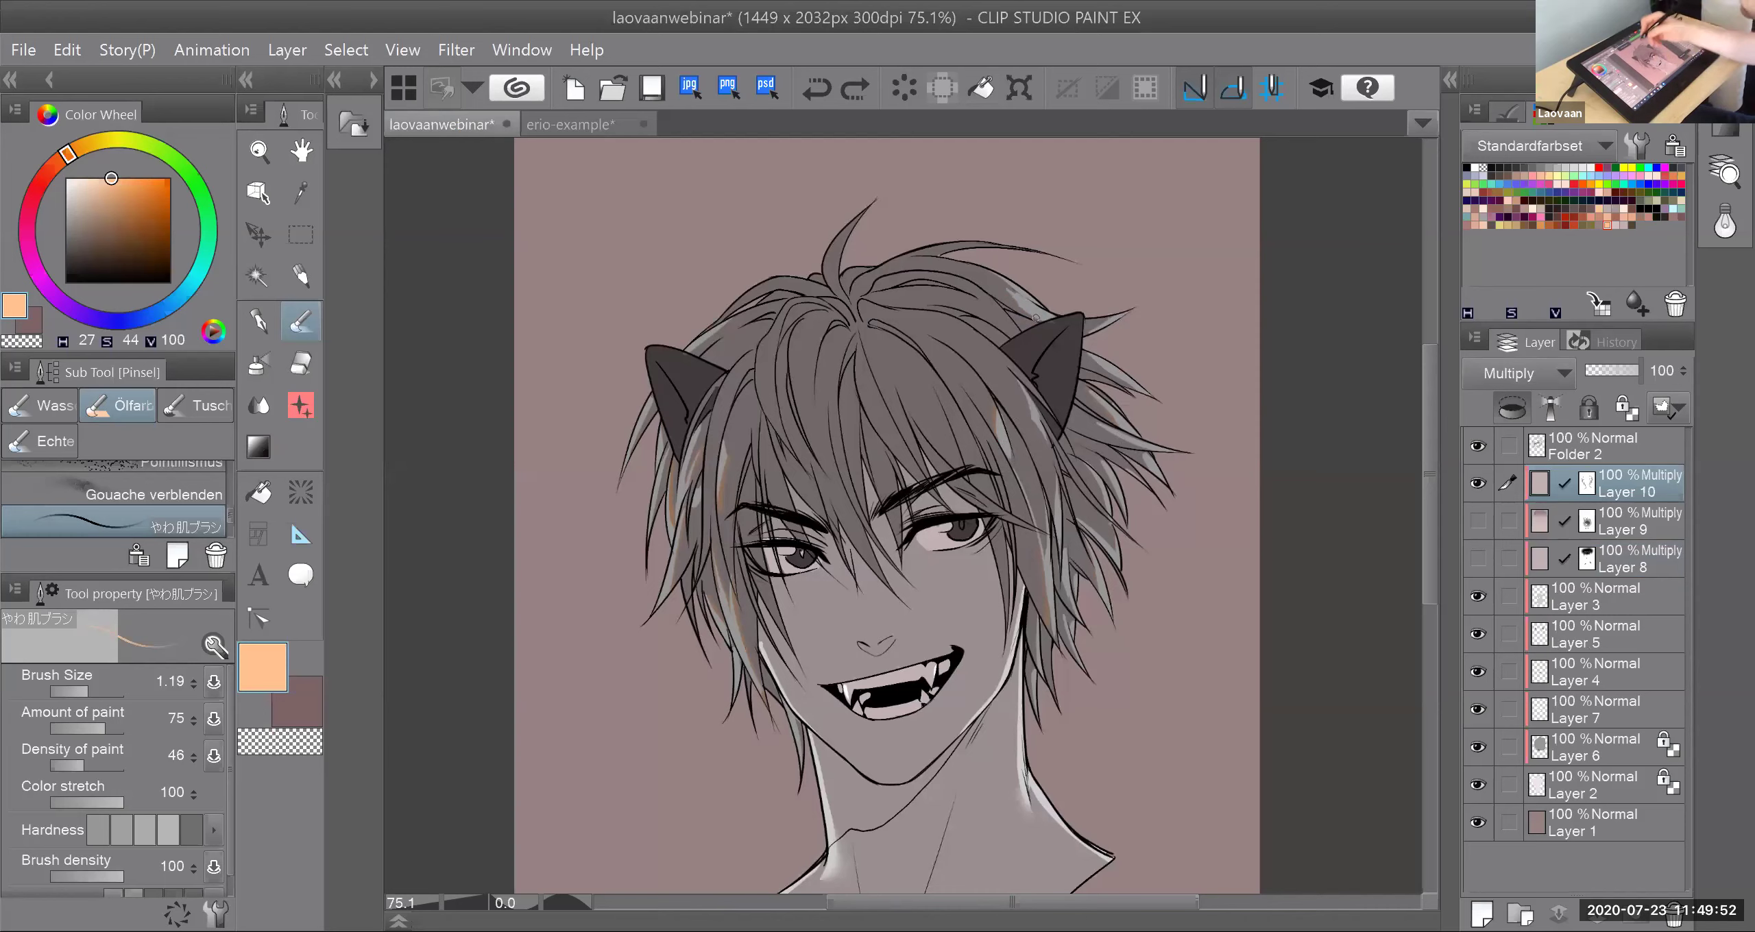
Step: Paint thin light-orange accents on the hair strands beside the face and along the jaw and neck edges, undoing a stray stroke
{"action": "left_click_drag", "start_coordinate": [719, 439], "coordinate": [721, 500]}
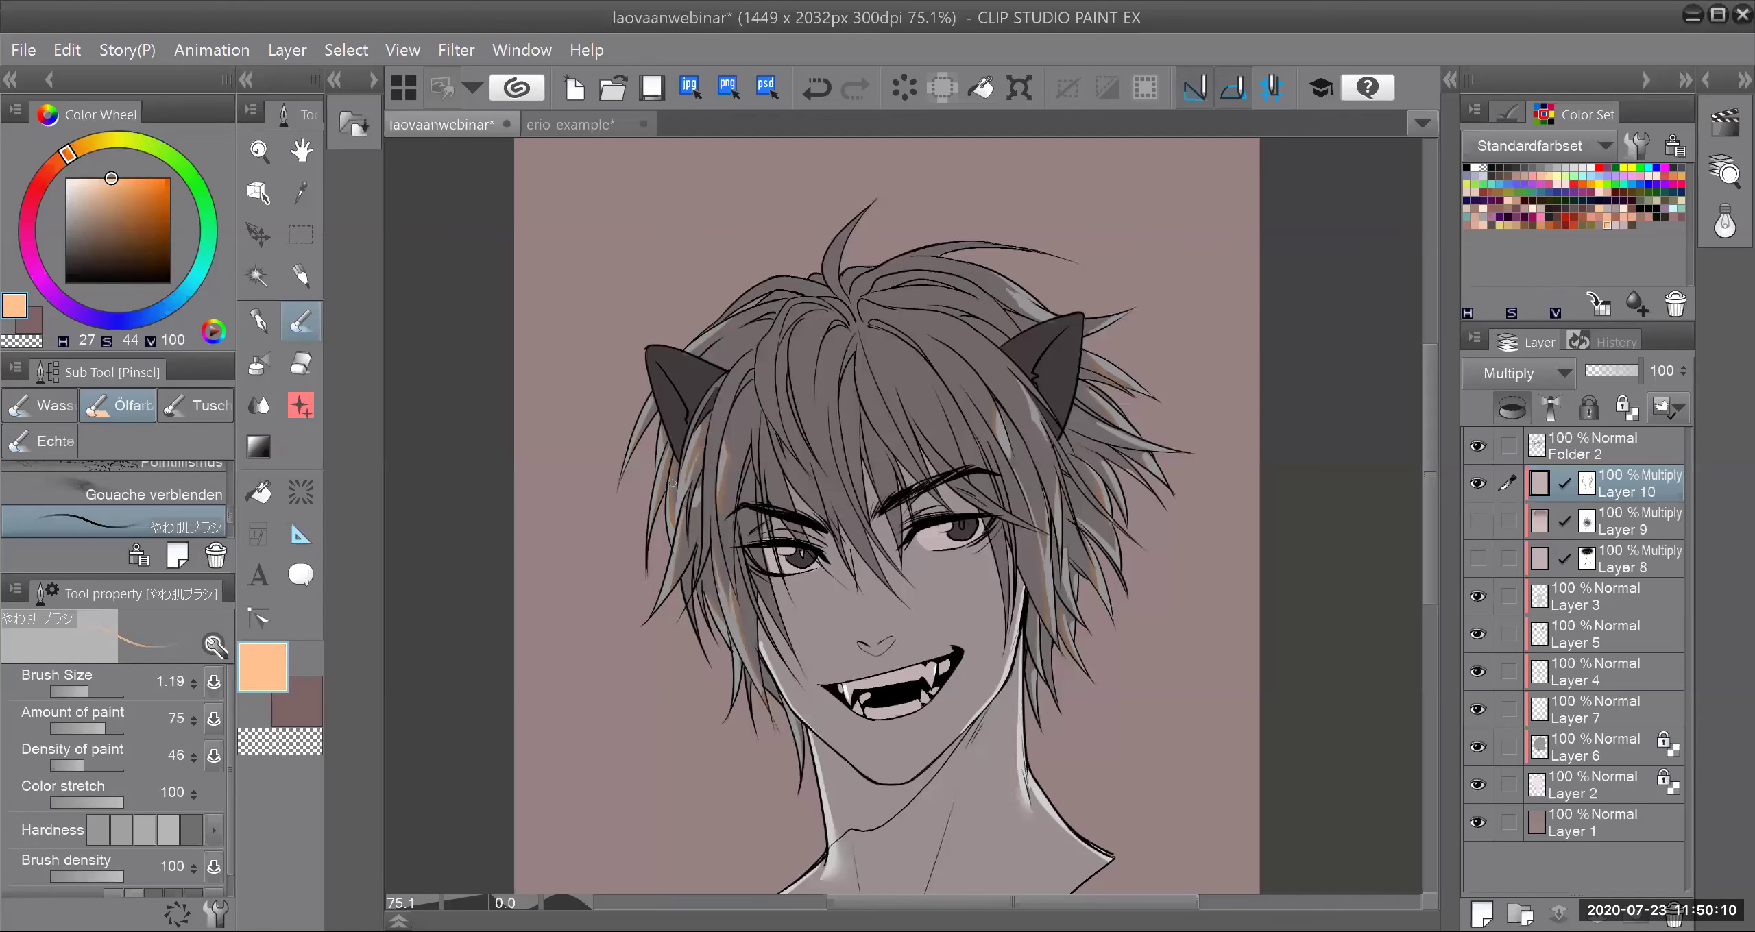
{"action": "left_click_drag", "start_coordinate": [760, 641], "coordinate": [734, 477]}
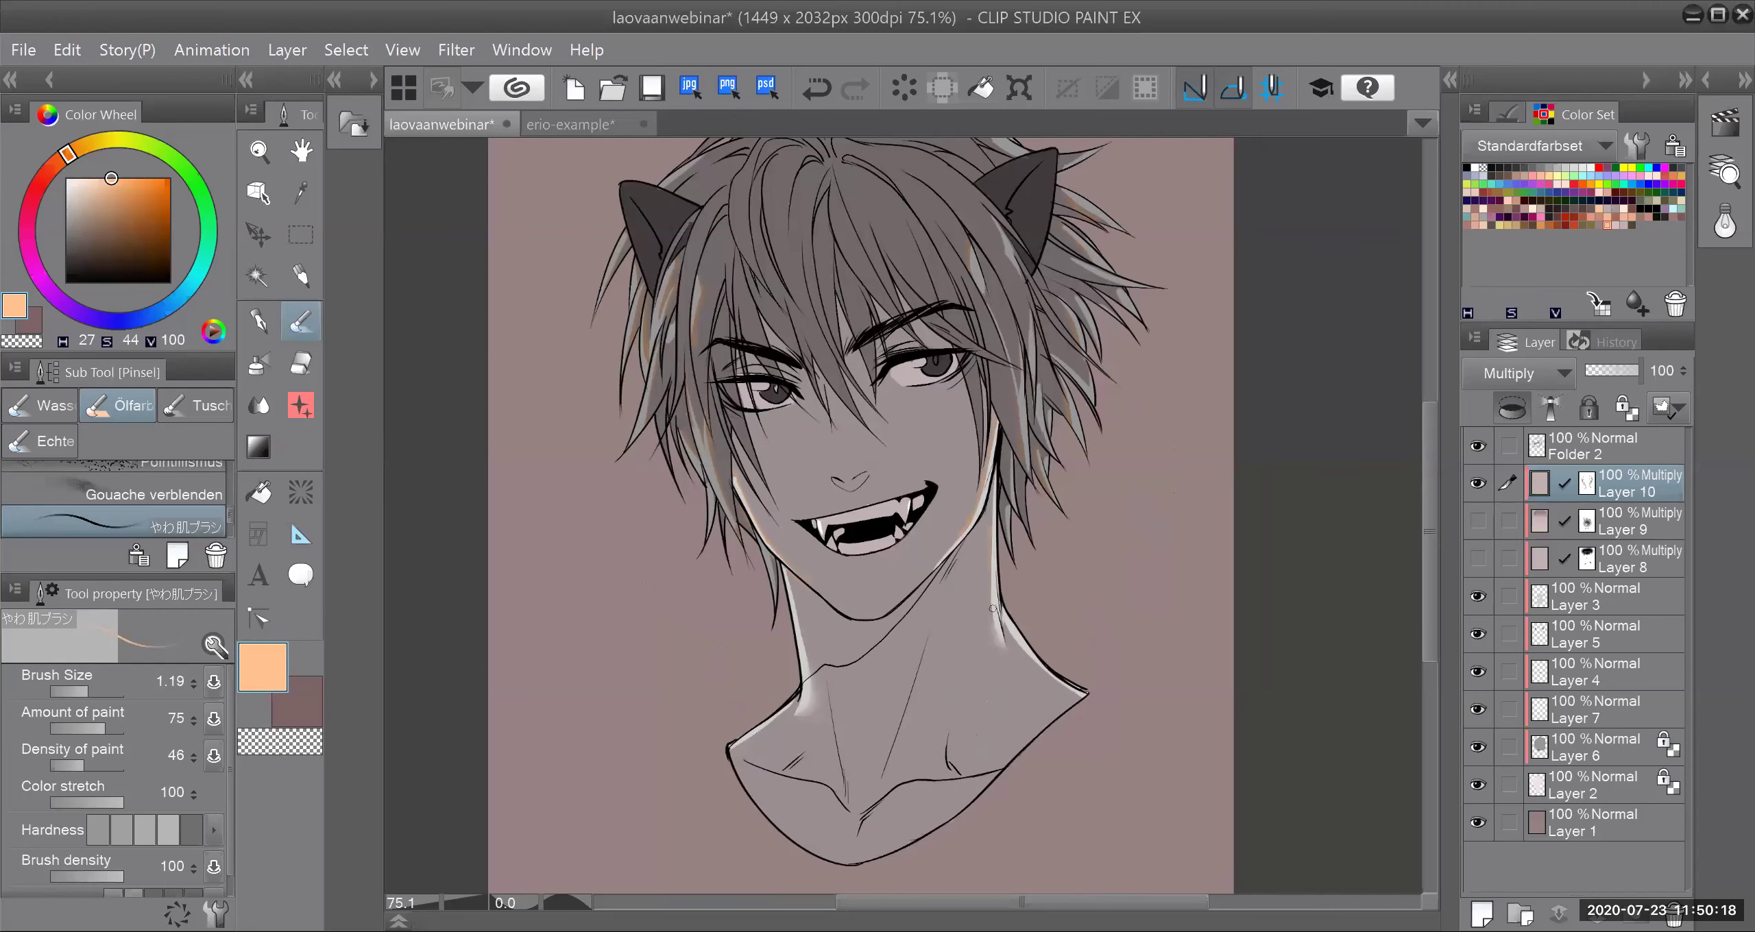
{"action": "key", "text": "ctrl+z"}
Step: Soften the orange accents along the jaw and neck edges with the Weichzeichnungsfilter blur tool at size 4.26
{"action": "left_click", "coordinate": [259, 405]}
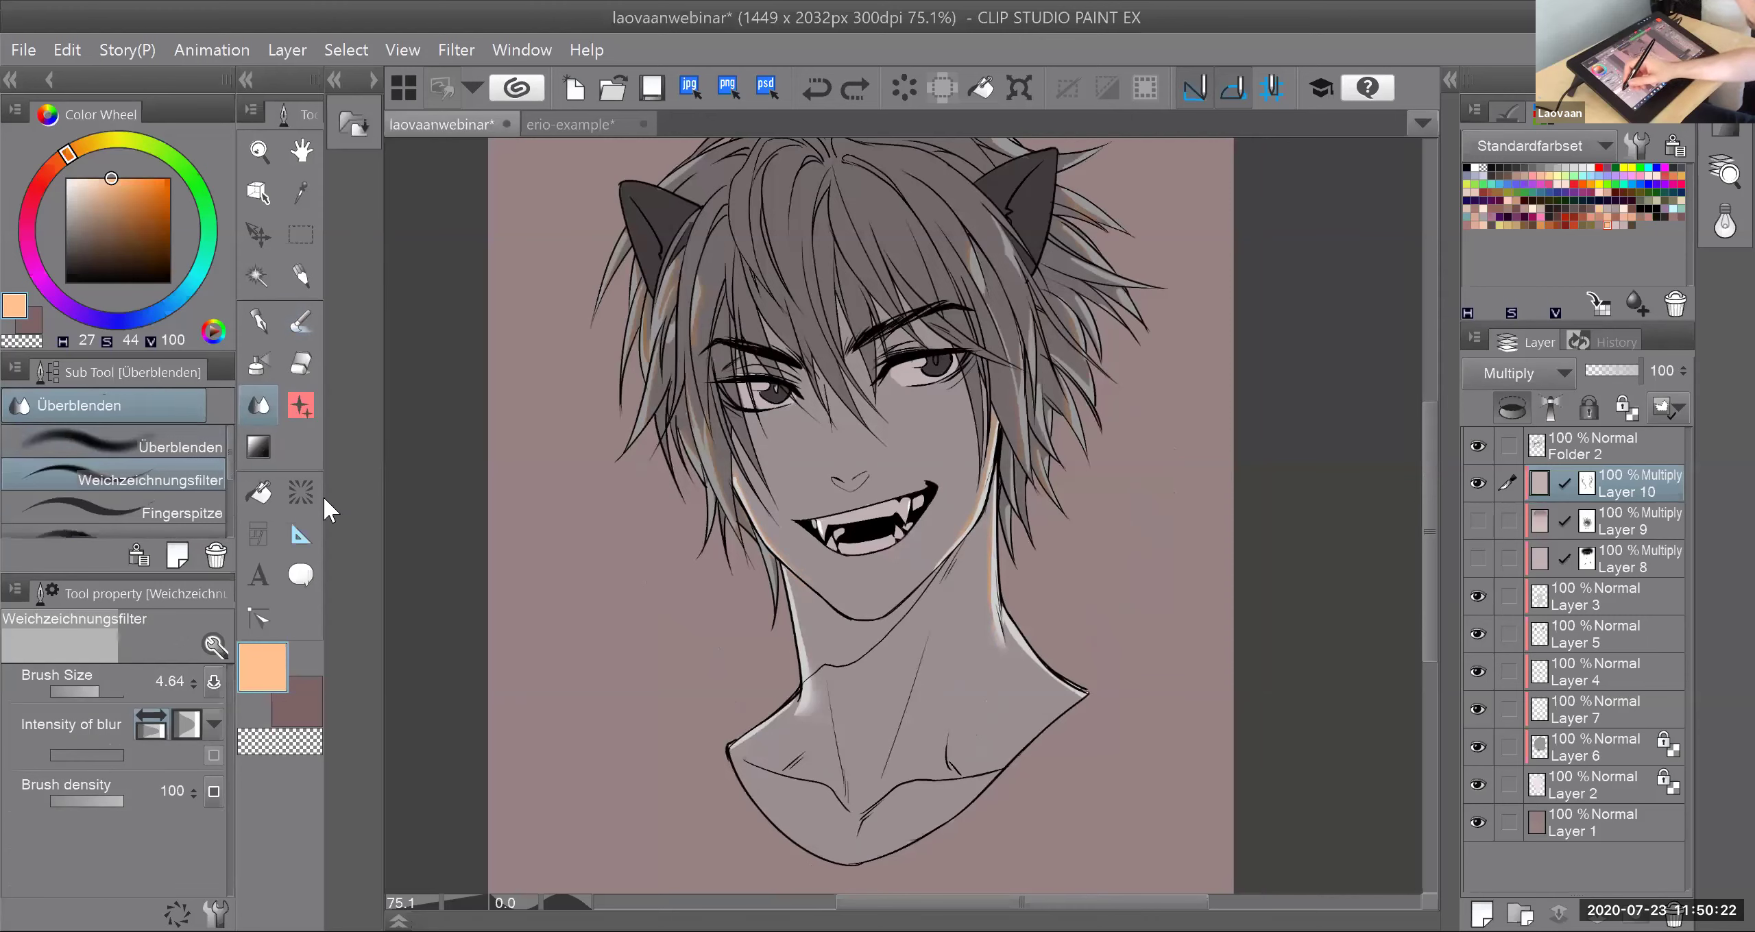
{"action": "left_click", "coordinate": [89, 693]}
{"action": "left_click_drag", "start_coordinate": [88, 692], "coordinate": [100, 693]}
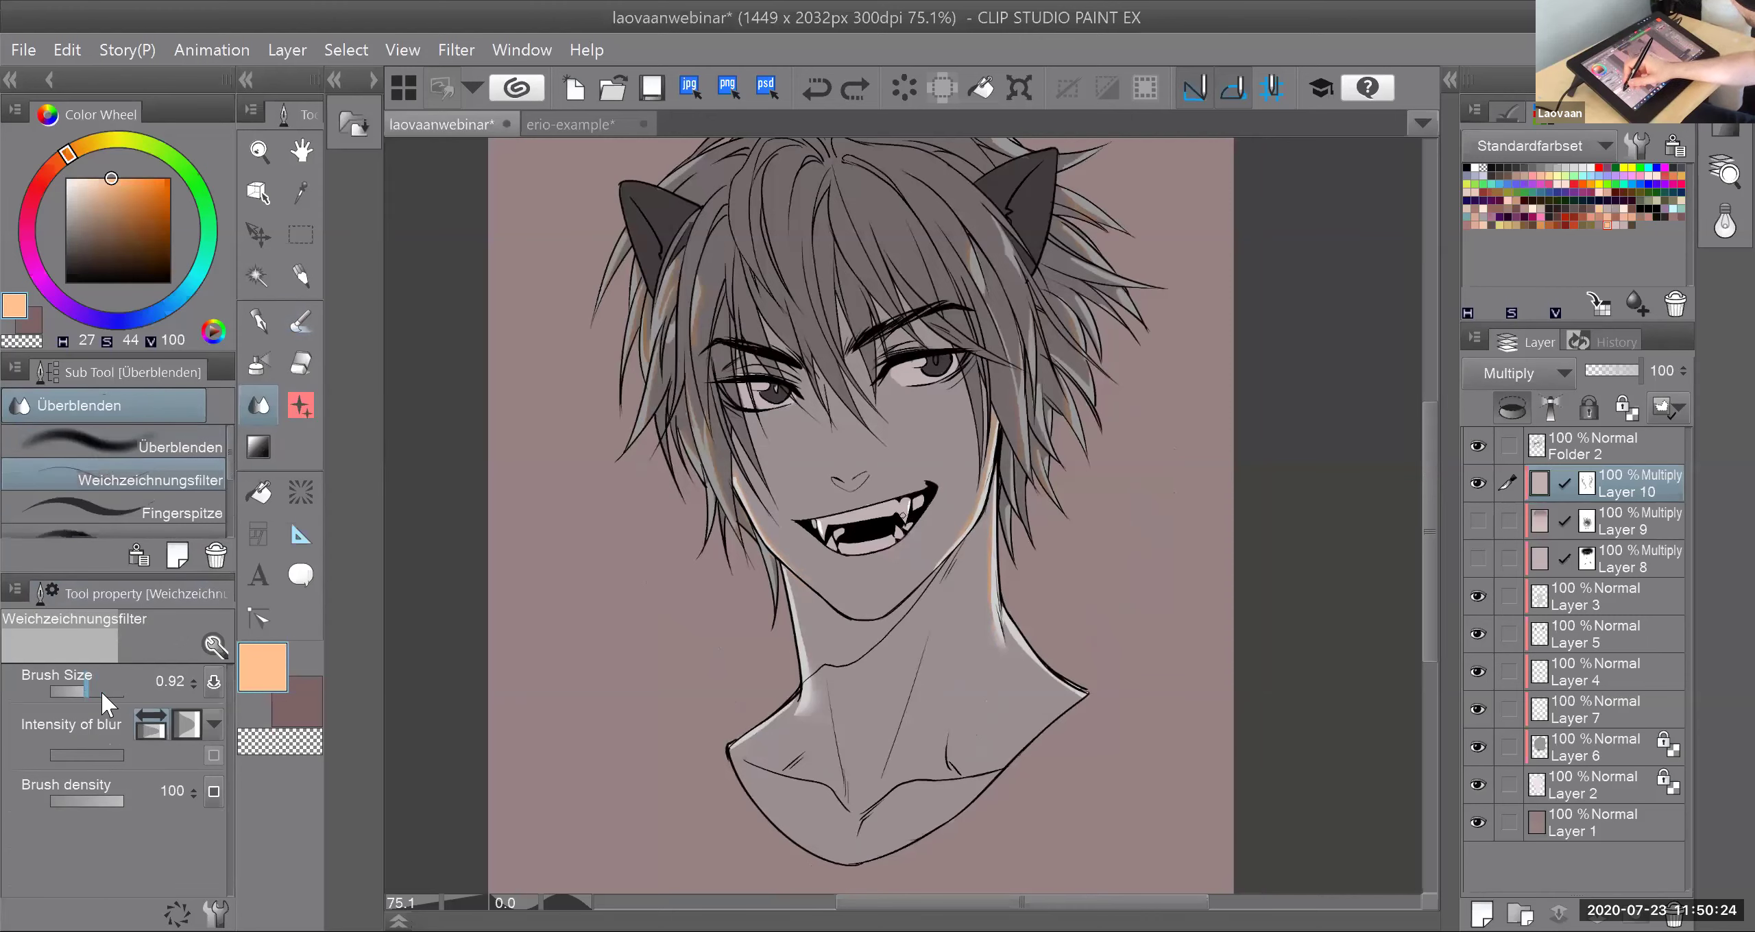
{"action": "left_click_drag", "start_coordinate": [983, 585], "coordinate": [994, 637]}
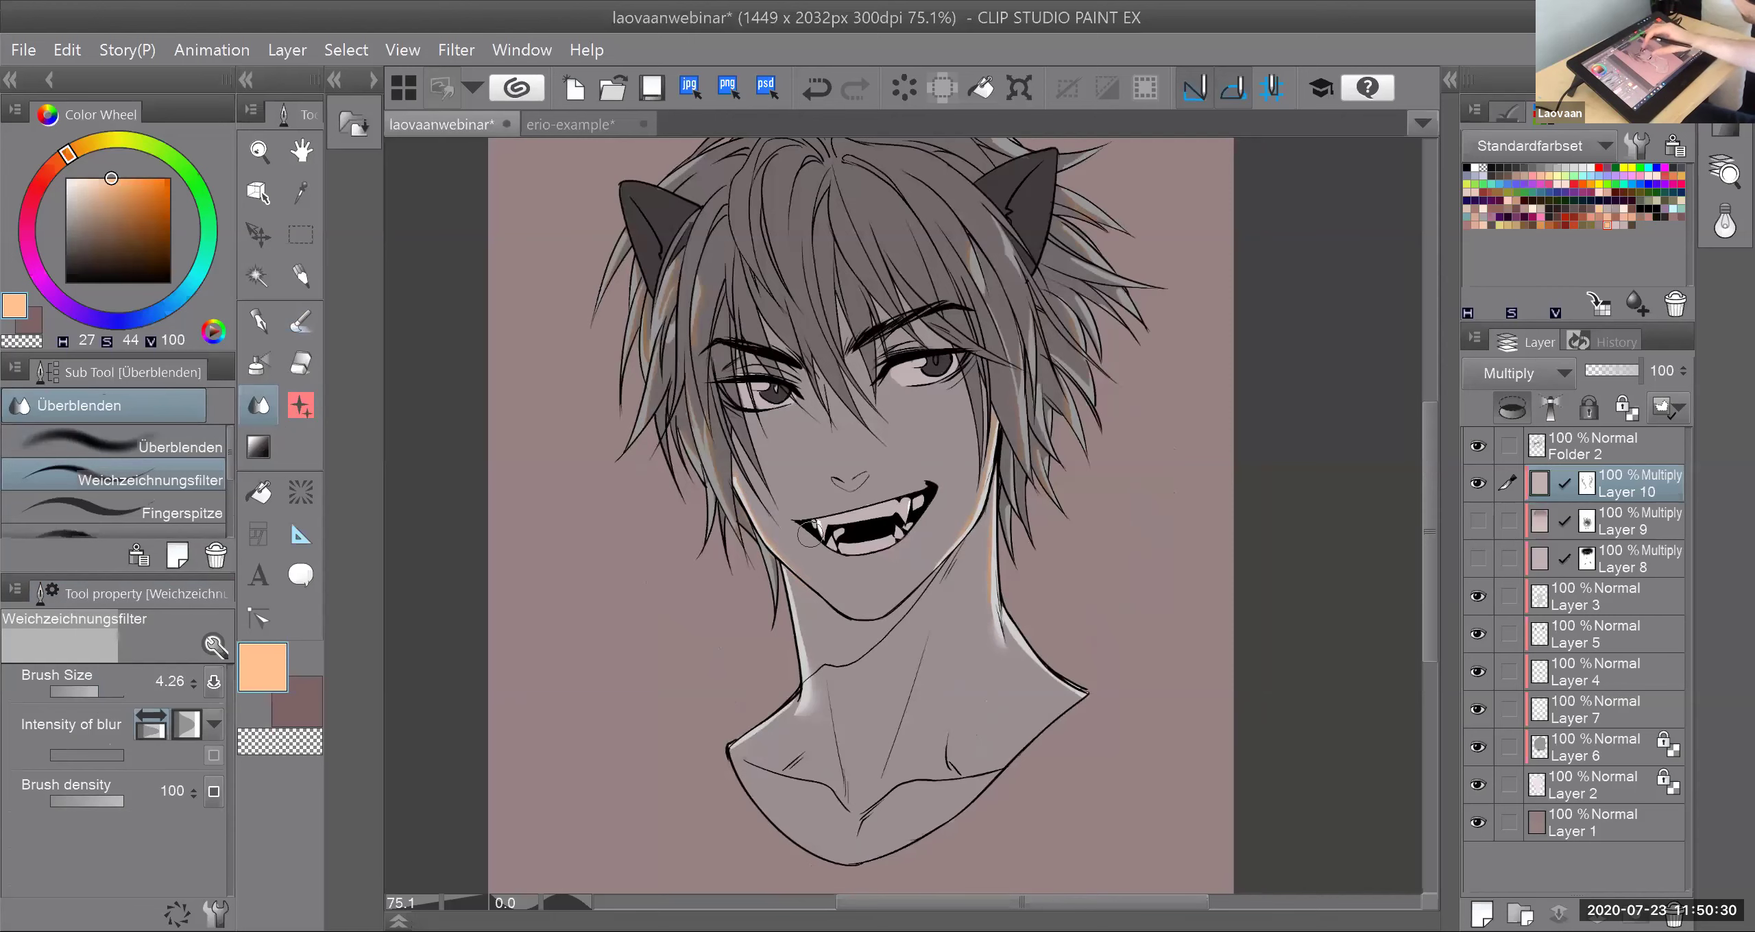
{"action": "left_click_drag", "start_coordinate": [810, 535], "coordinate": [840, 658]}
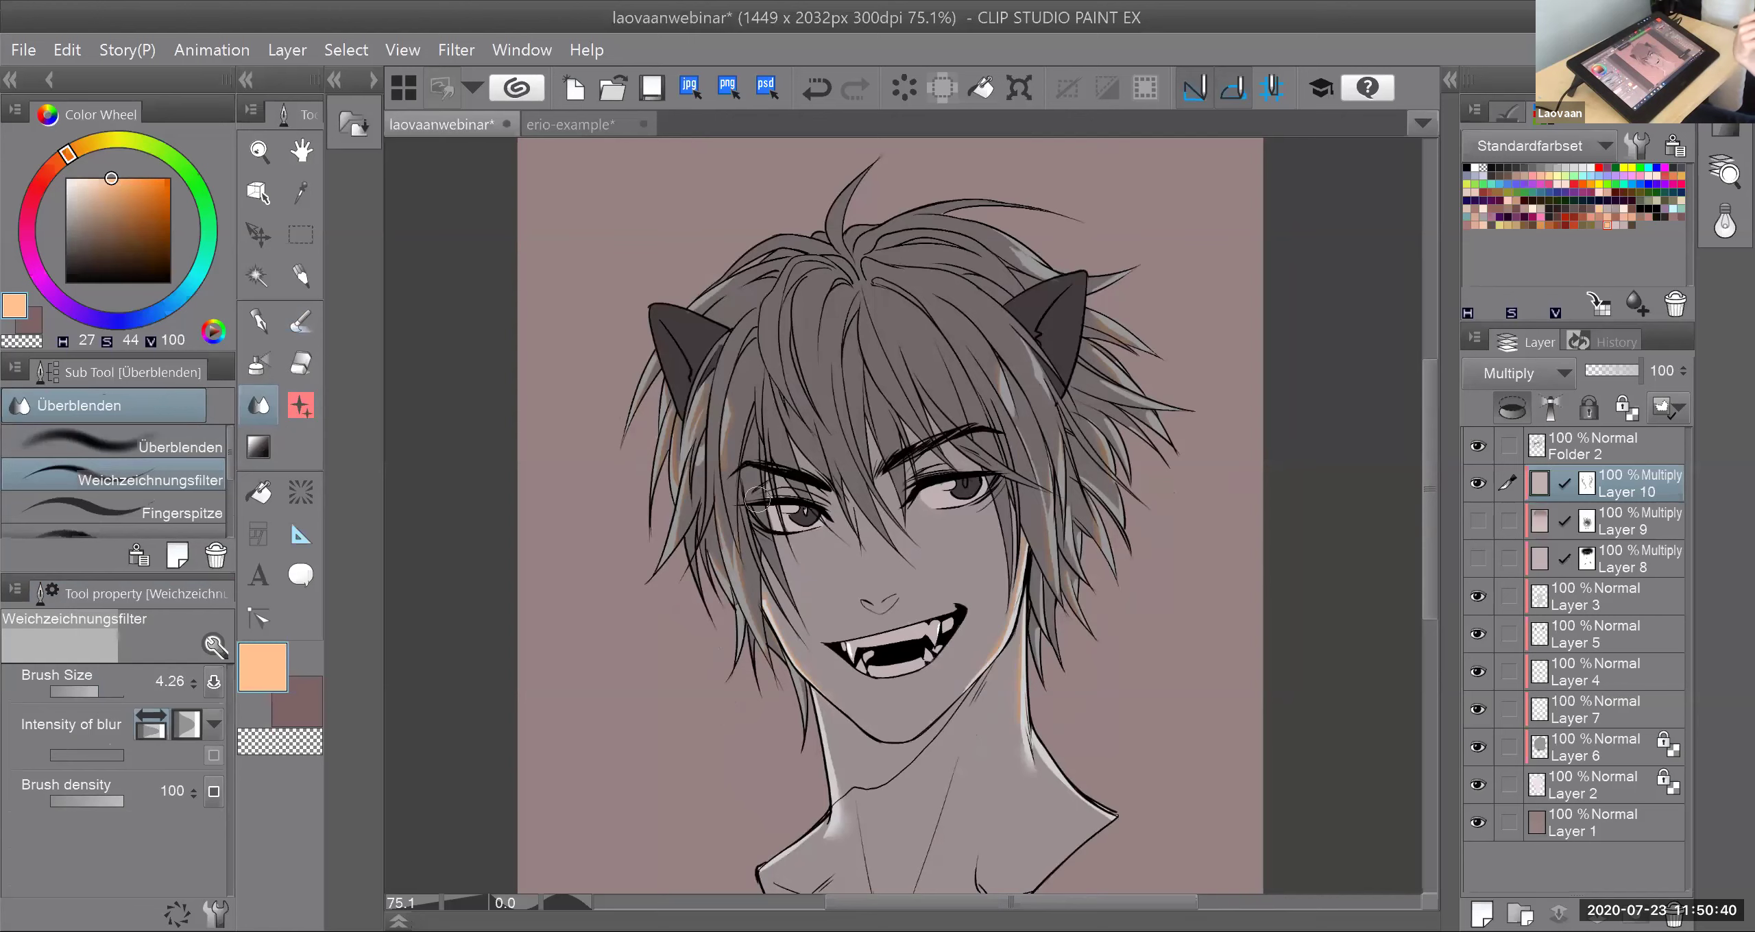
{"action": "left_click", "coordinate": [272, 336]}
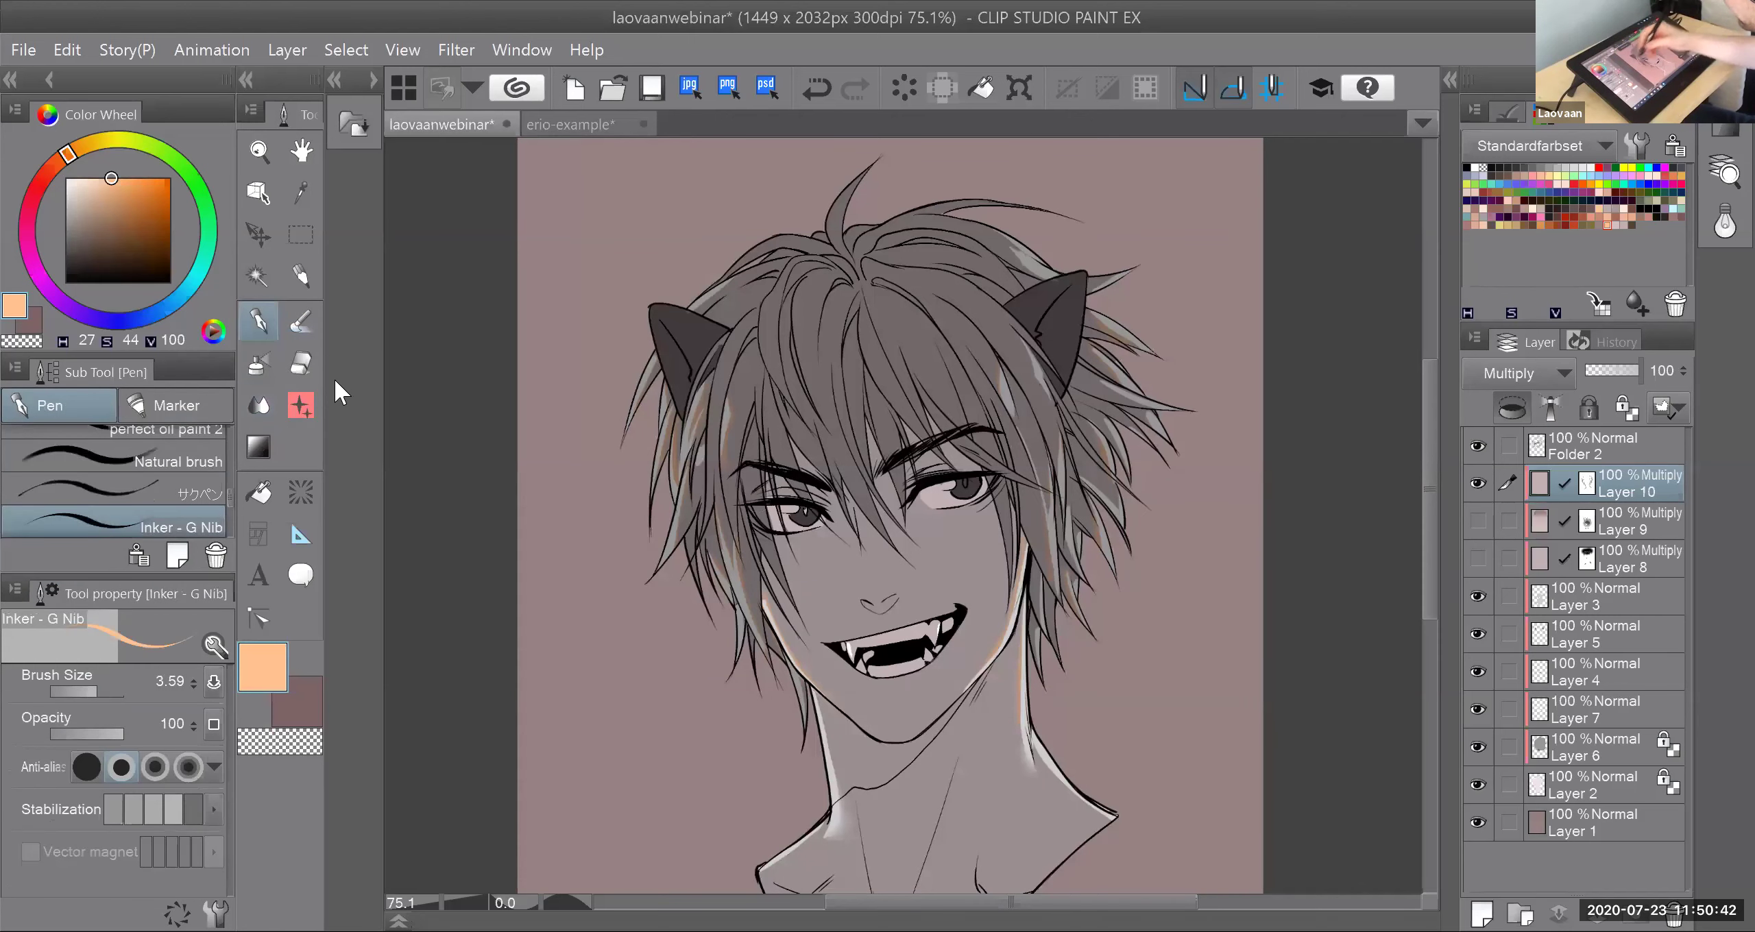
{"action": "left_click", "coordinate": [303, 336]}
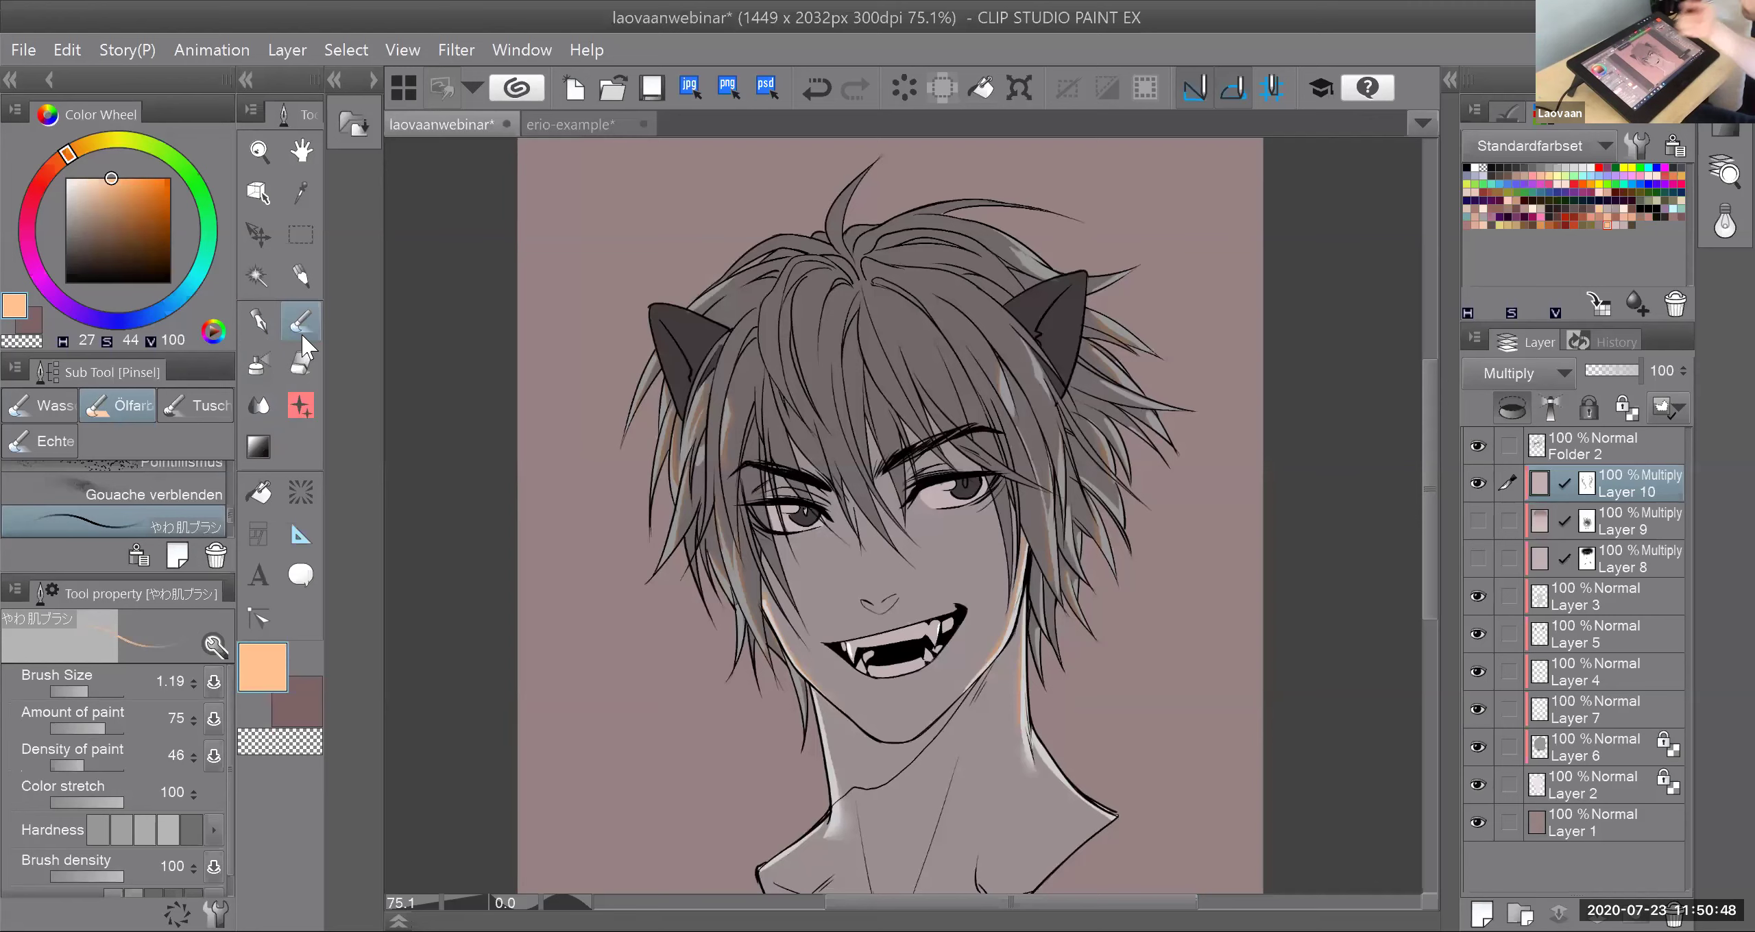
{"action": "left_click", "coordinate": [260, 335]}
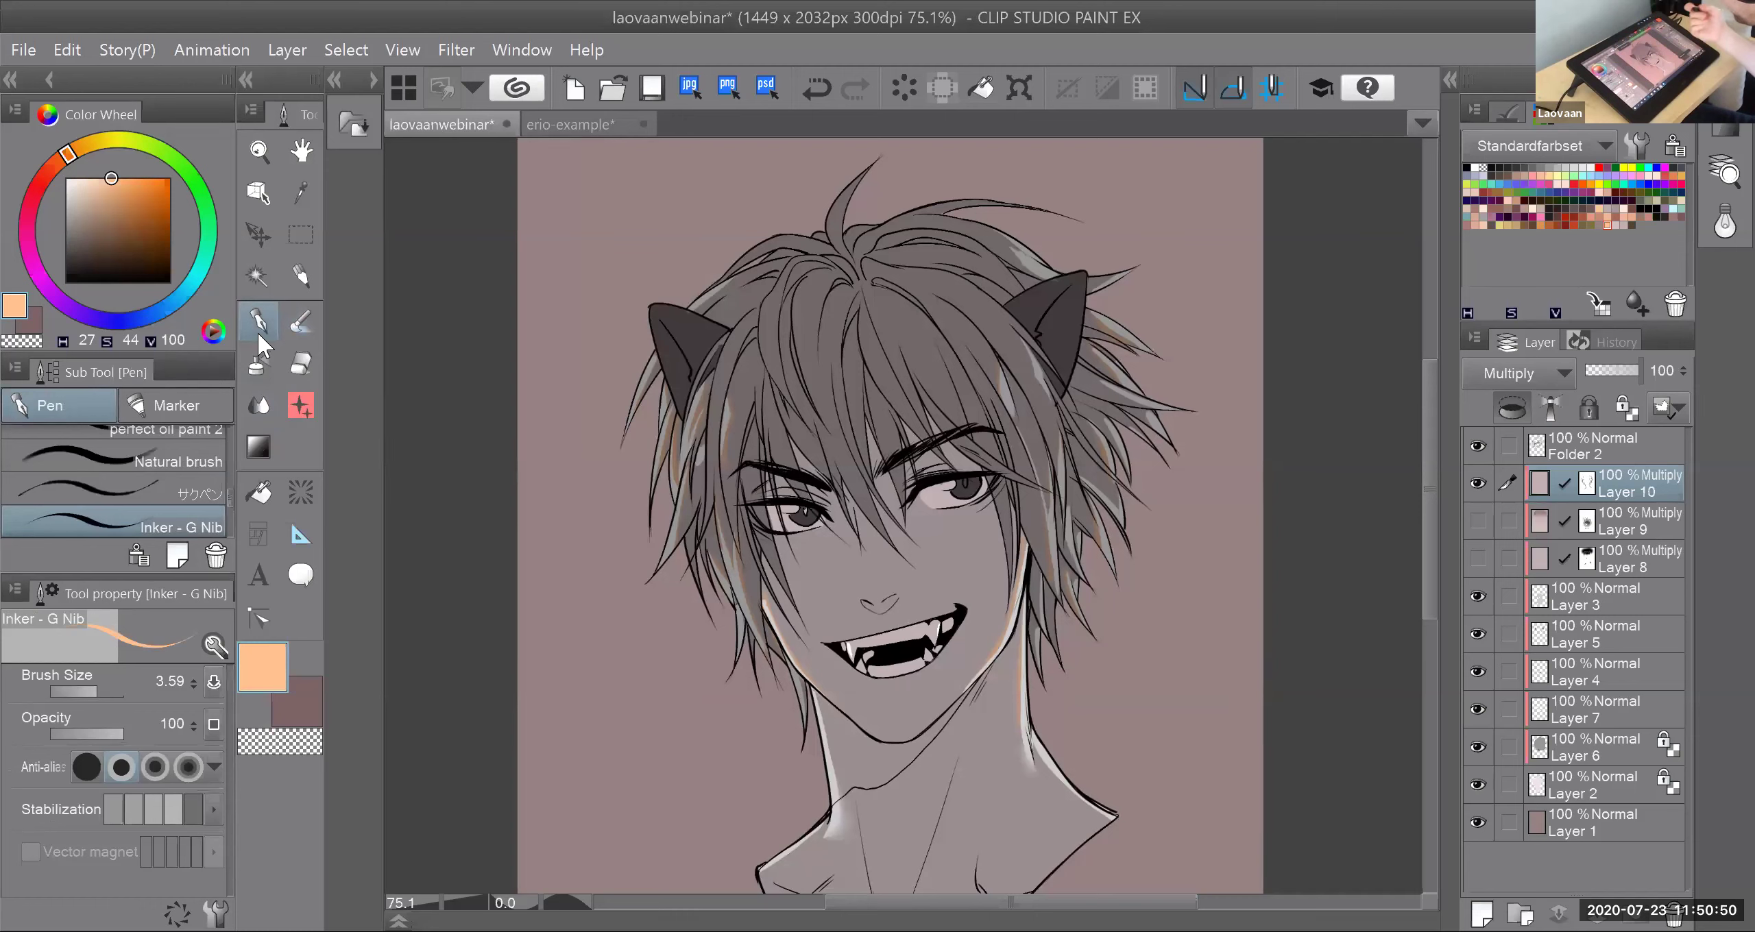
{"action": "left_click", "coordinate": [1623, 225]}
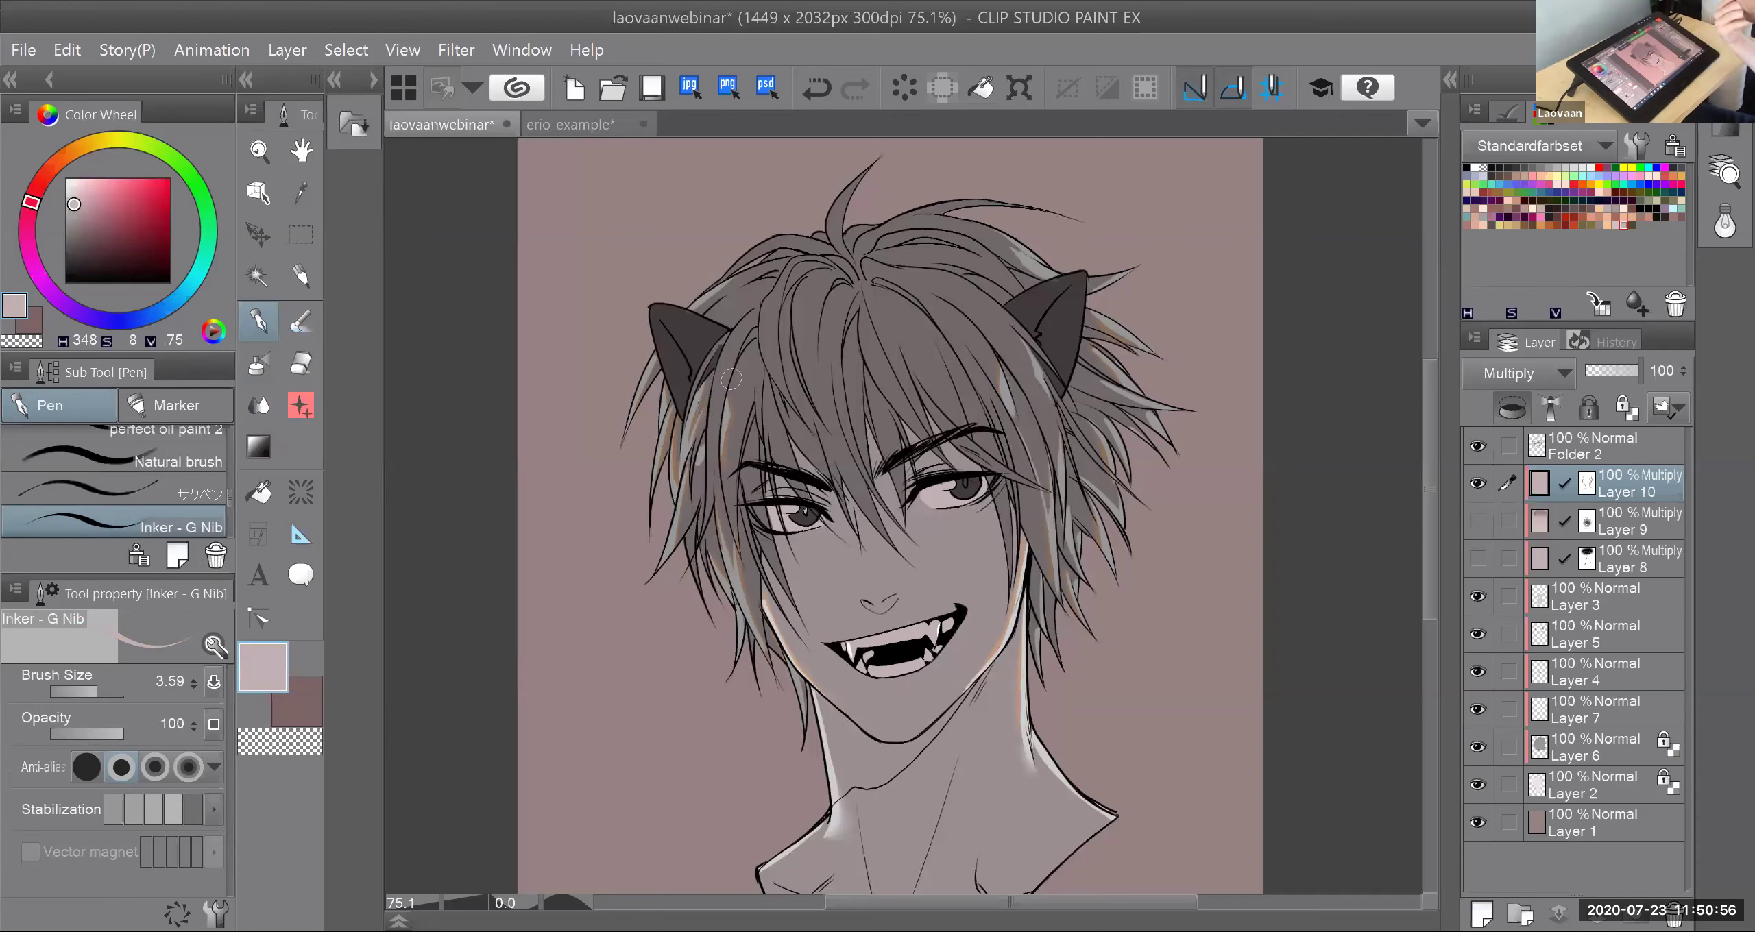
{"action": "left_click", "coordinate": [314, 340]}
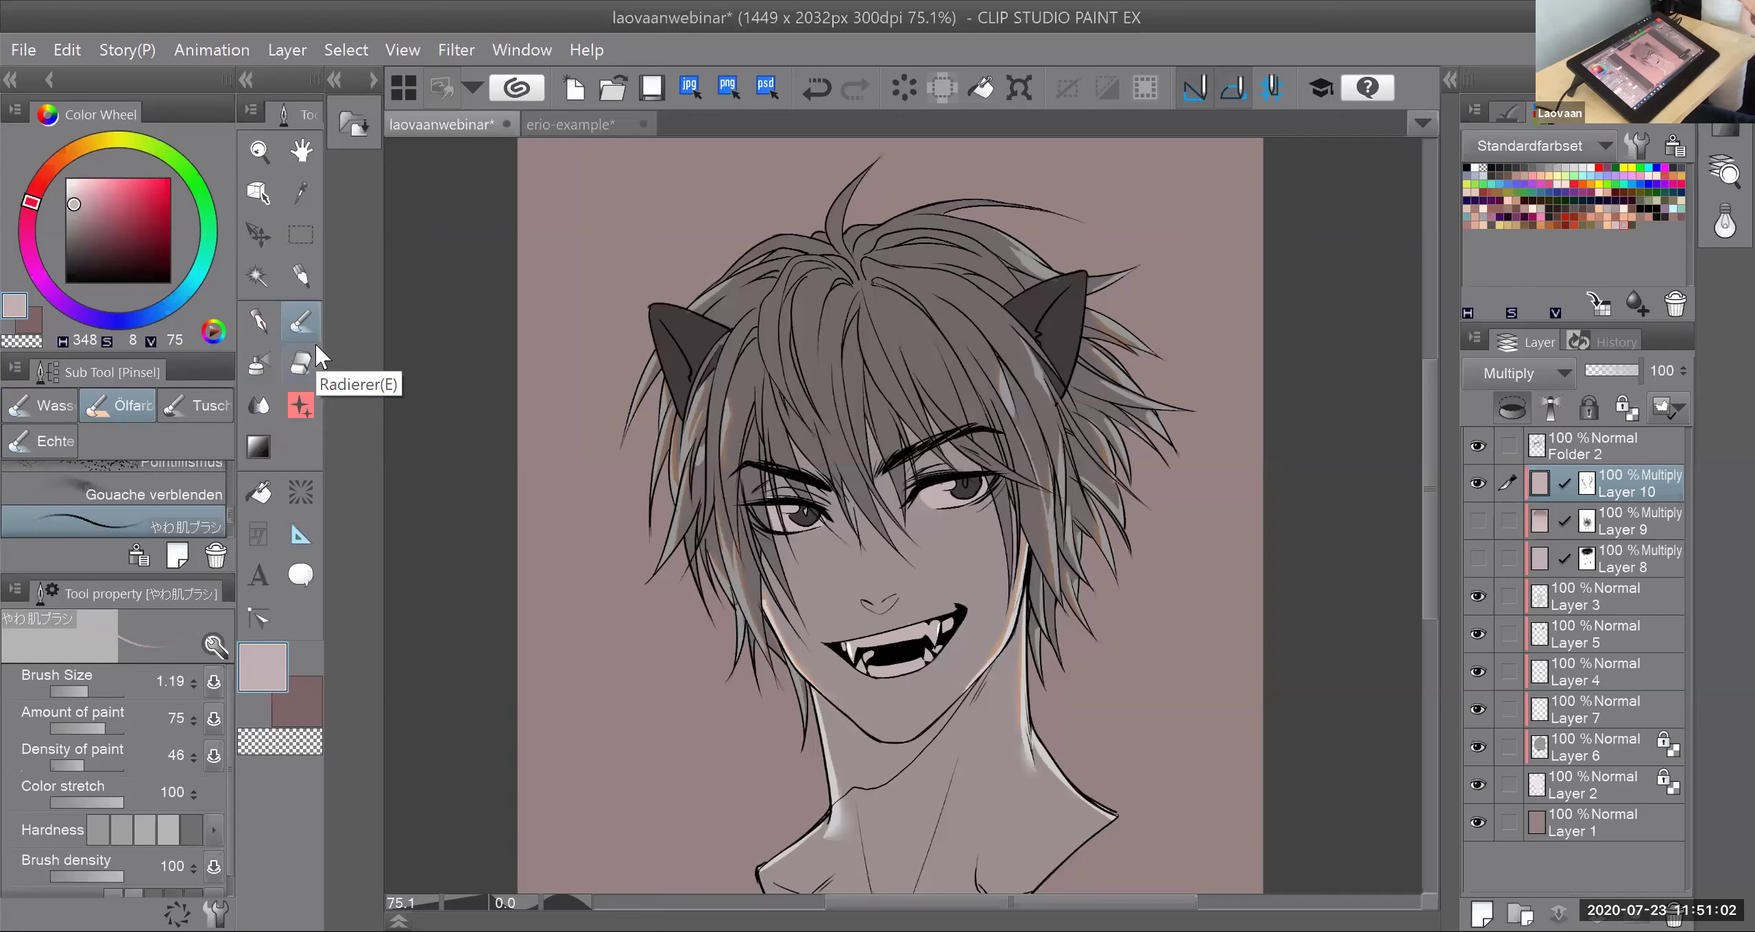
{"action": "left_click", "coordinate": [260, 324]}
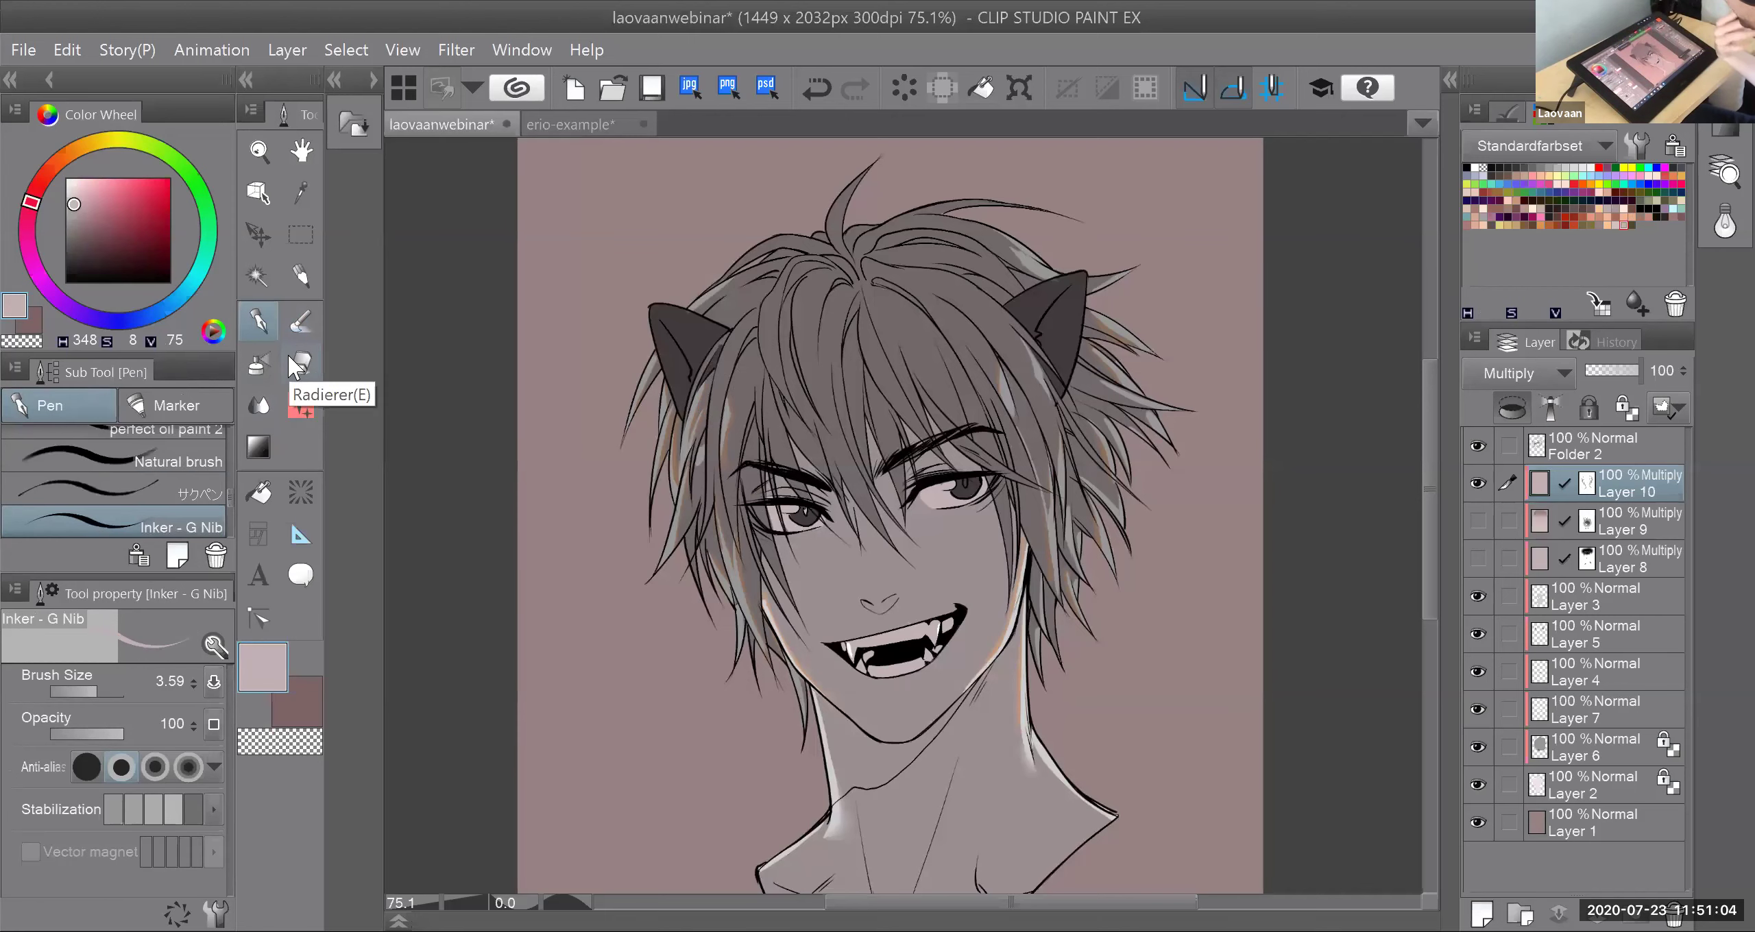
{"action": "left_click", "coordinate": [302, 320]}
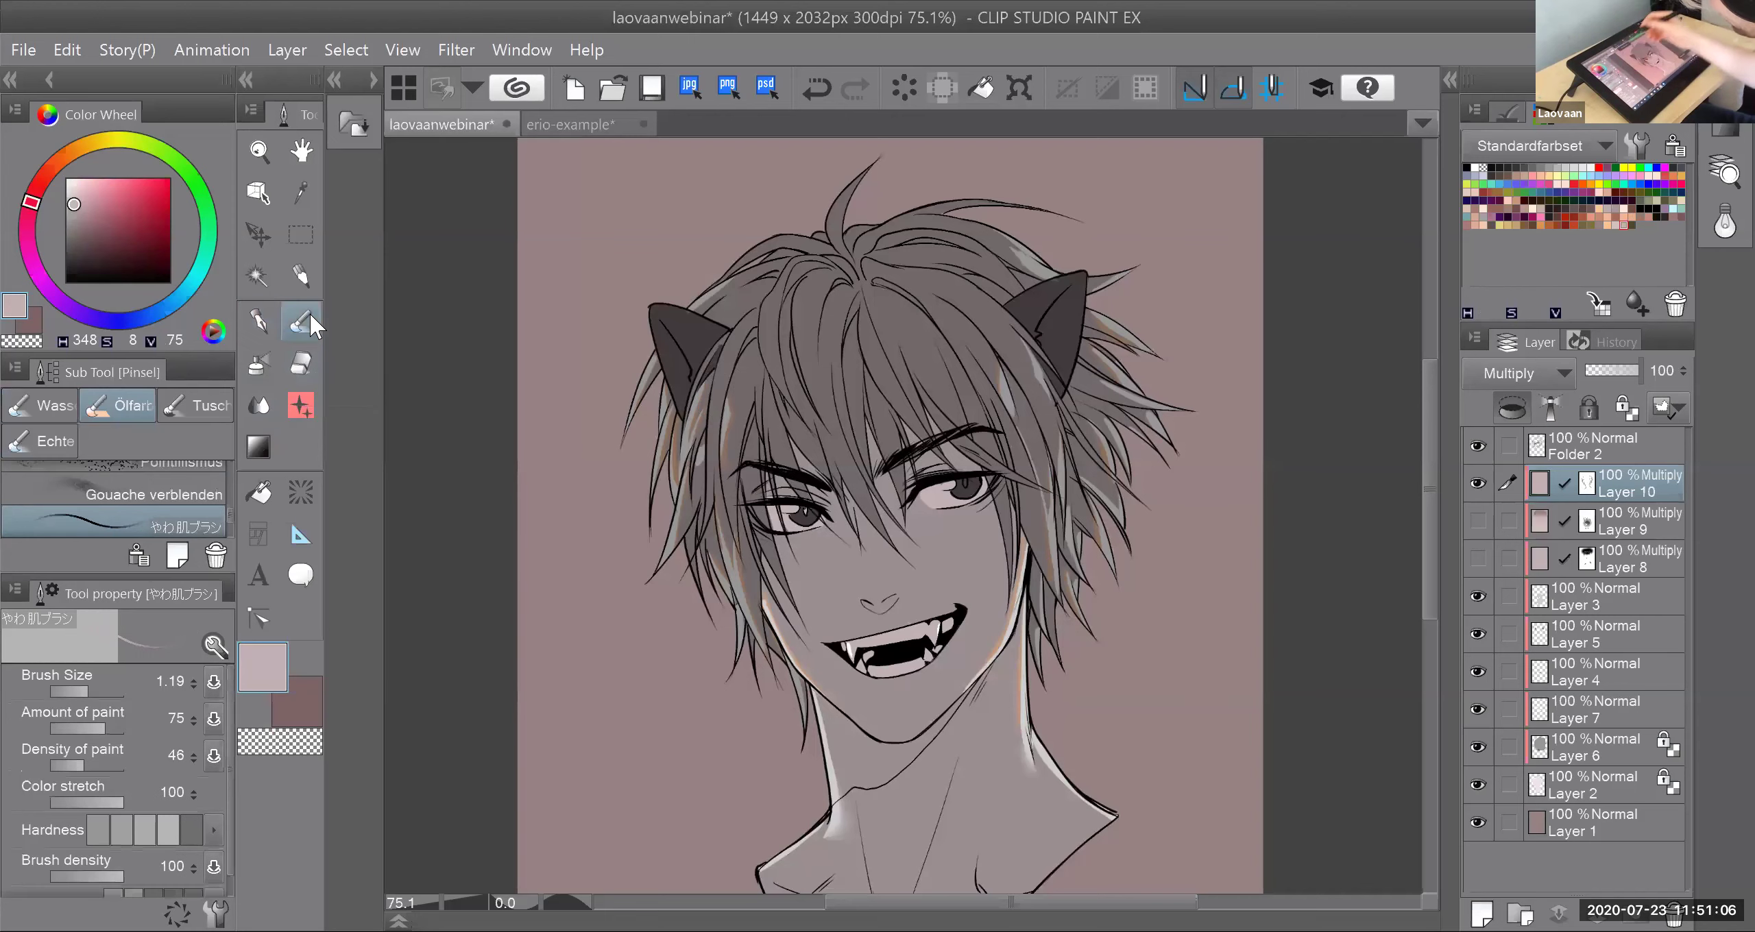
{"action": "left_click", "coordinate": [1608, 225]}
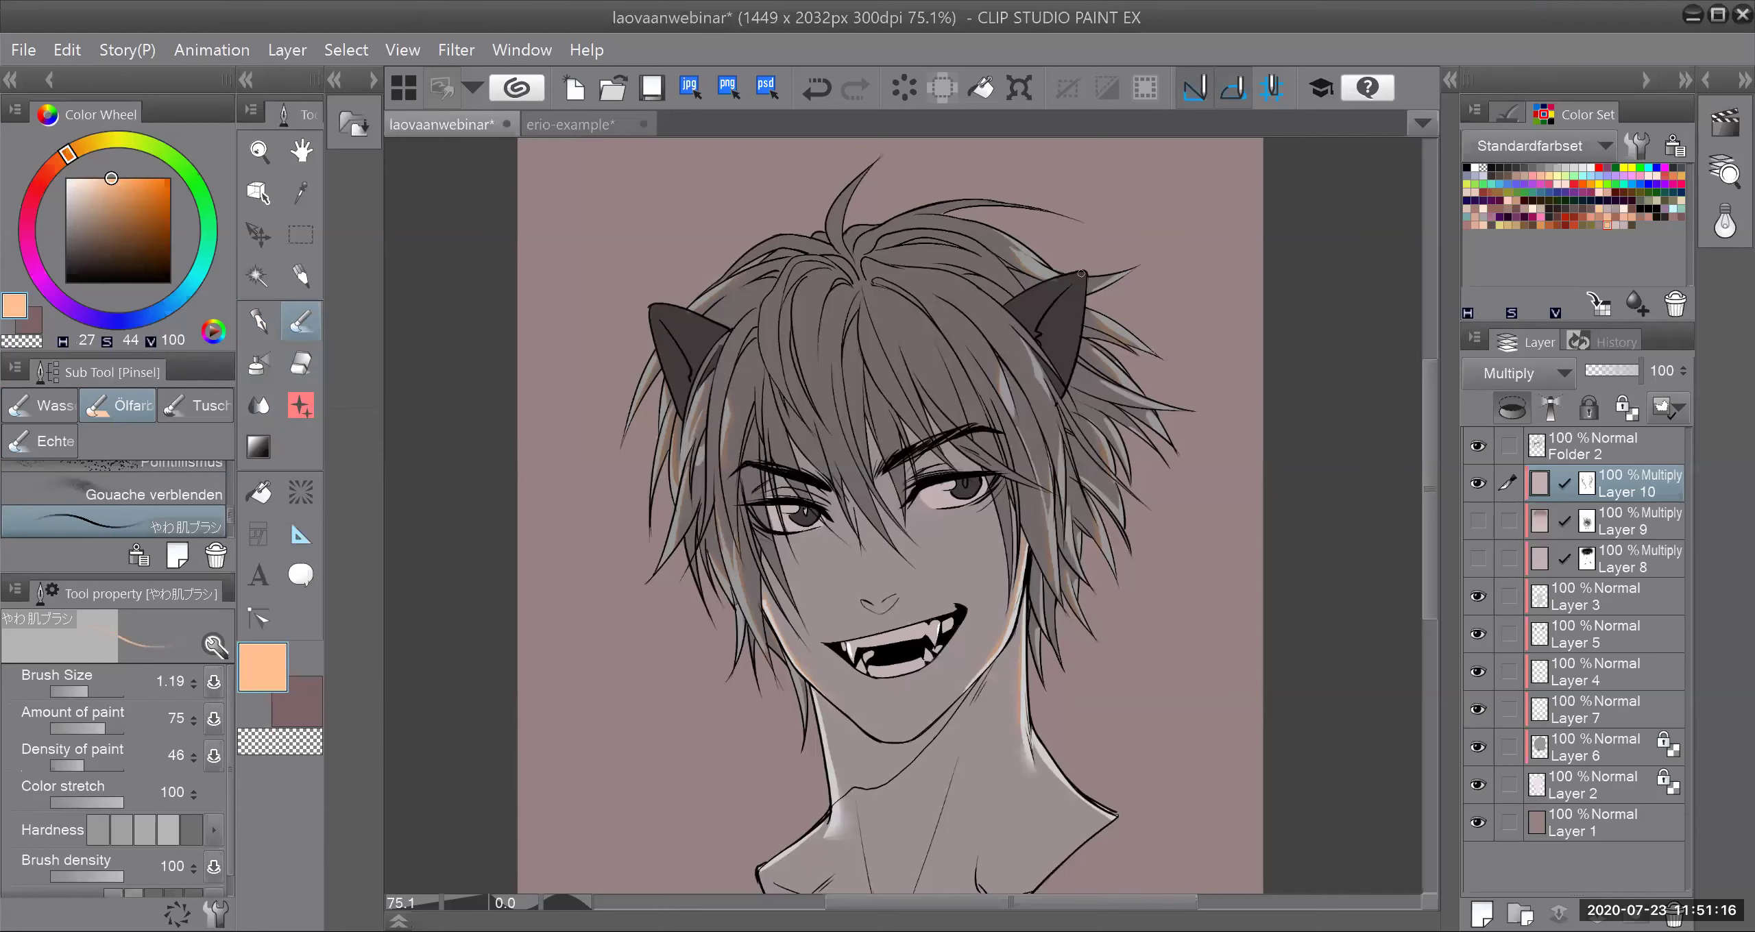
Step: Try light-orange brush strokes on background Layer 1 beside the character's hair and undo each one
{"action": "scroll", "coordinate": [1003, 308], "scroll_direction": "down", "scroll_amount": 5}
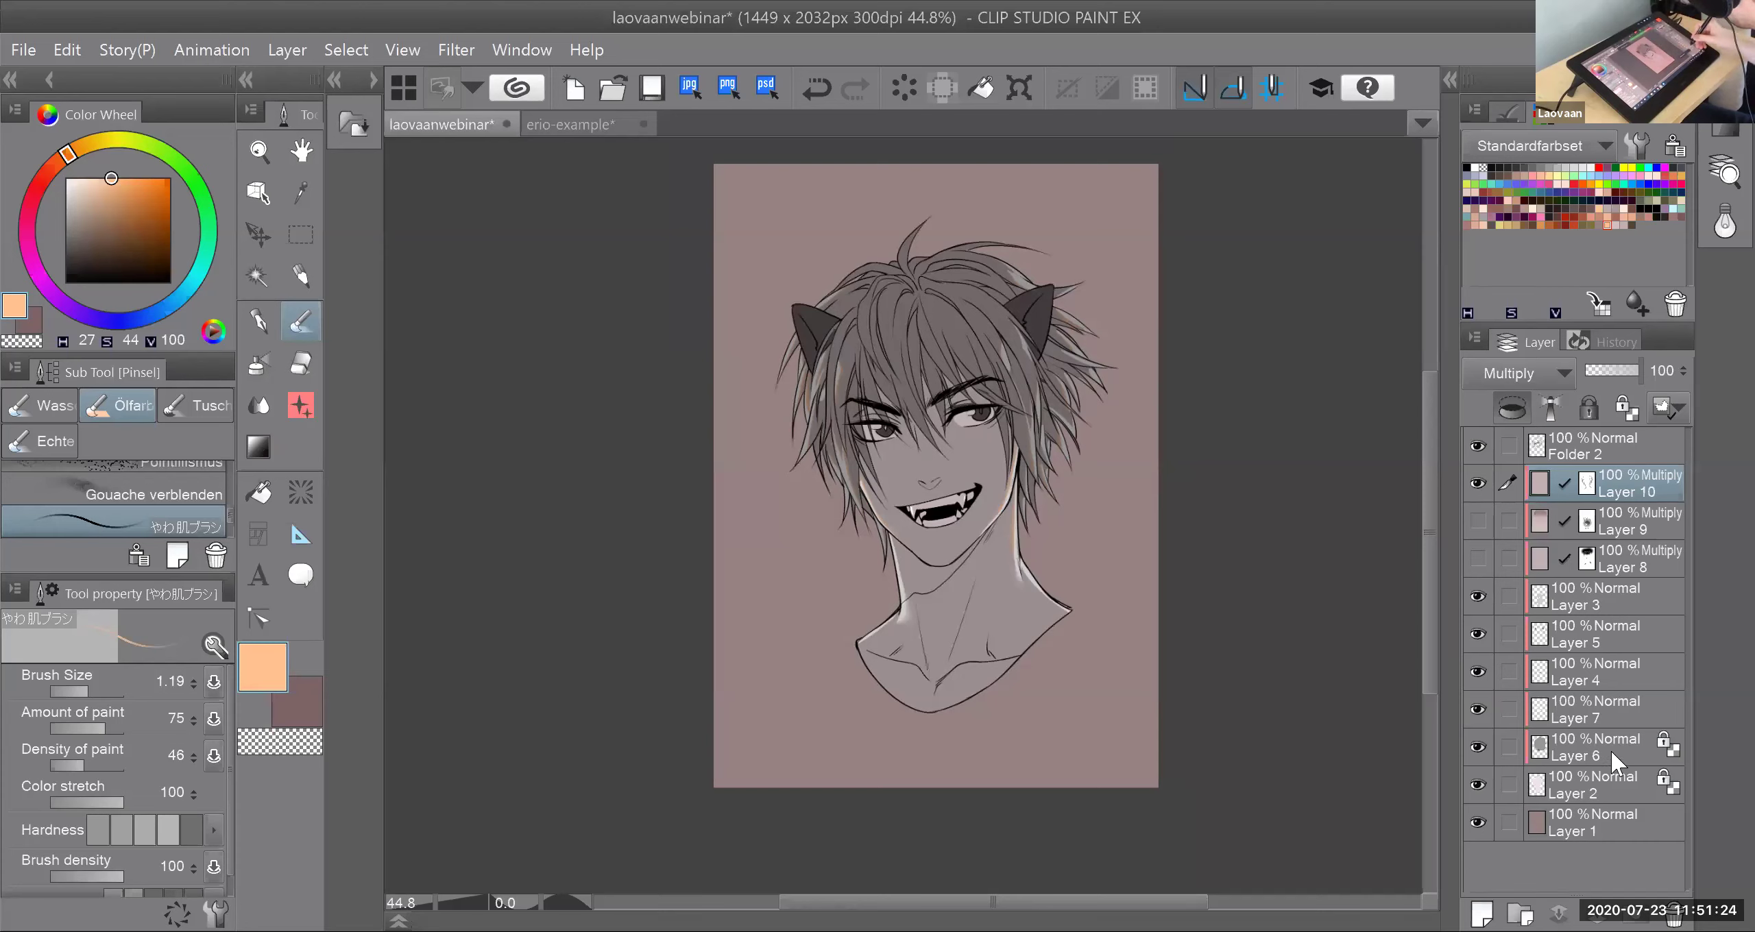
{"action": "left_click", "coordinate": [1597, 826]}
{"action": "mouse_move", "coordinate": [1092, 473]}
{"action": "left_mouse_down"}
{"action": "mouse_move", "coordinate": [1089, 511]}
{"action": "mouse_move", "coordinate": [1075, 437]}
{"action": "left_mouse_up"}
{"action": "key", "text": "ctrl+z"}
{"action": "mouse_move", "coordinate": [1061, 450]}
{"action": "left_mouse_down"}
{"action": "mouse_move", "coordinate": [1127, 453]}
{"action": "mouse_move", "coordinate": [1074, 442]}
{"action": "left_mouse_up"}
{"action": "key", "text": "ctrl+z"}
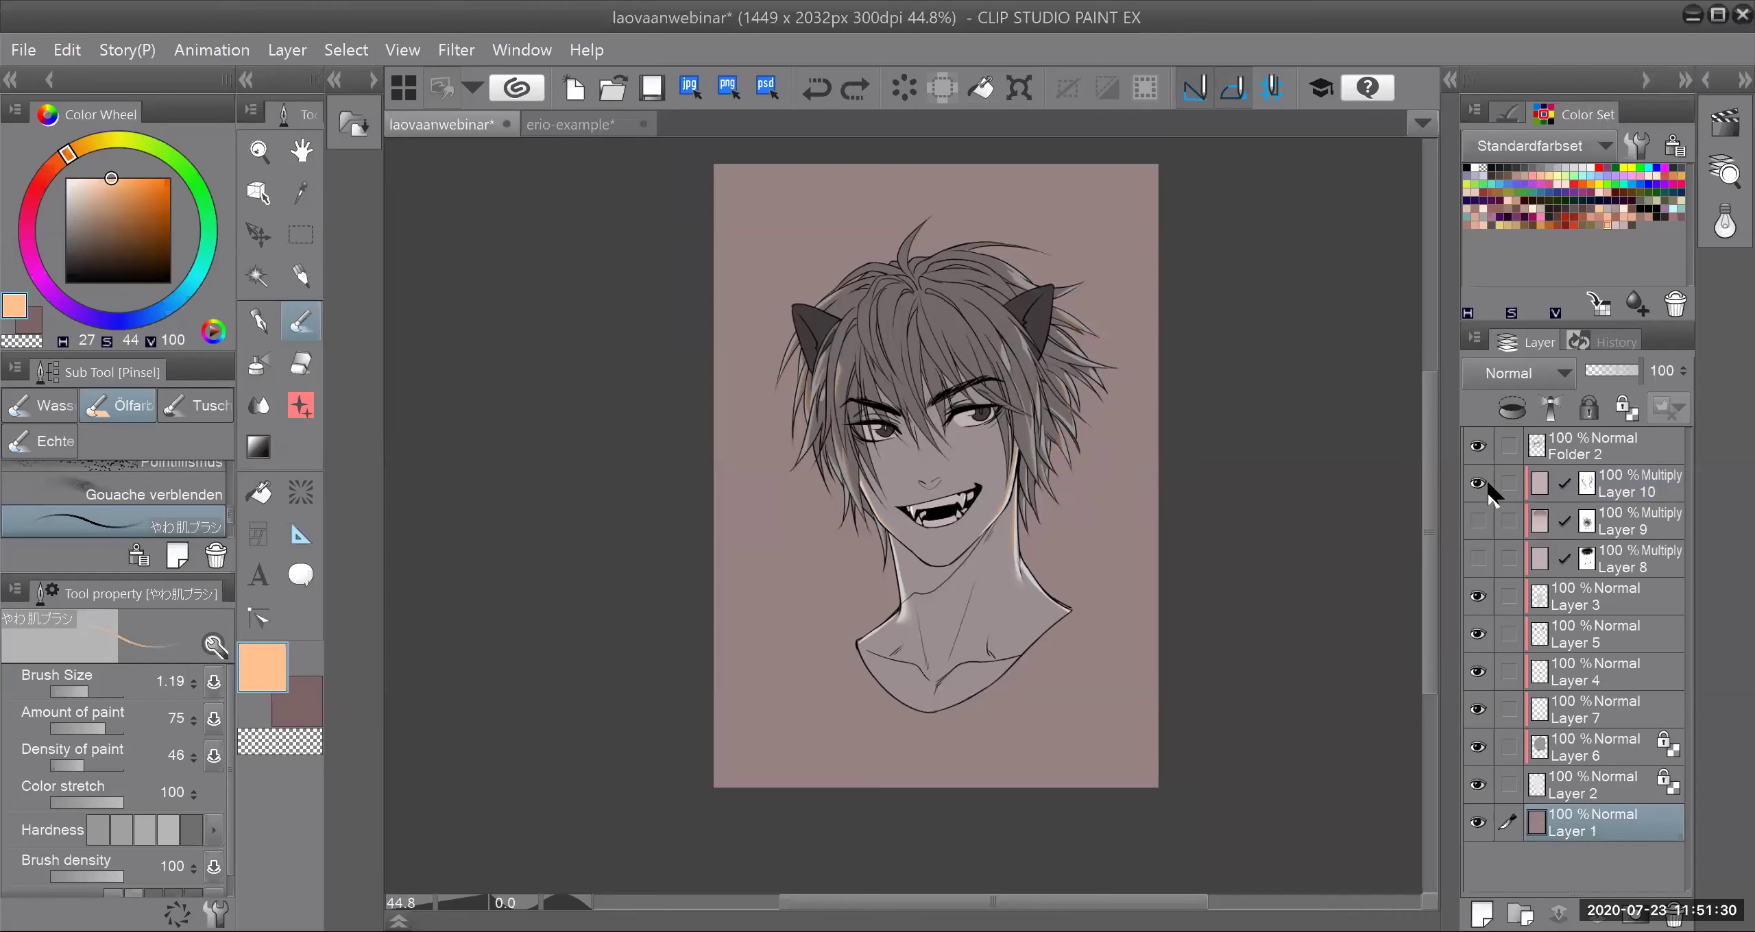
Step: Hide Layer 10 and add a new clipped layer above it for another lighting version
{"action": "left_click", "coordinate": [1477, 483]}
{"action": "left_click", "coordinate": [1509, 485]}
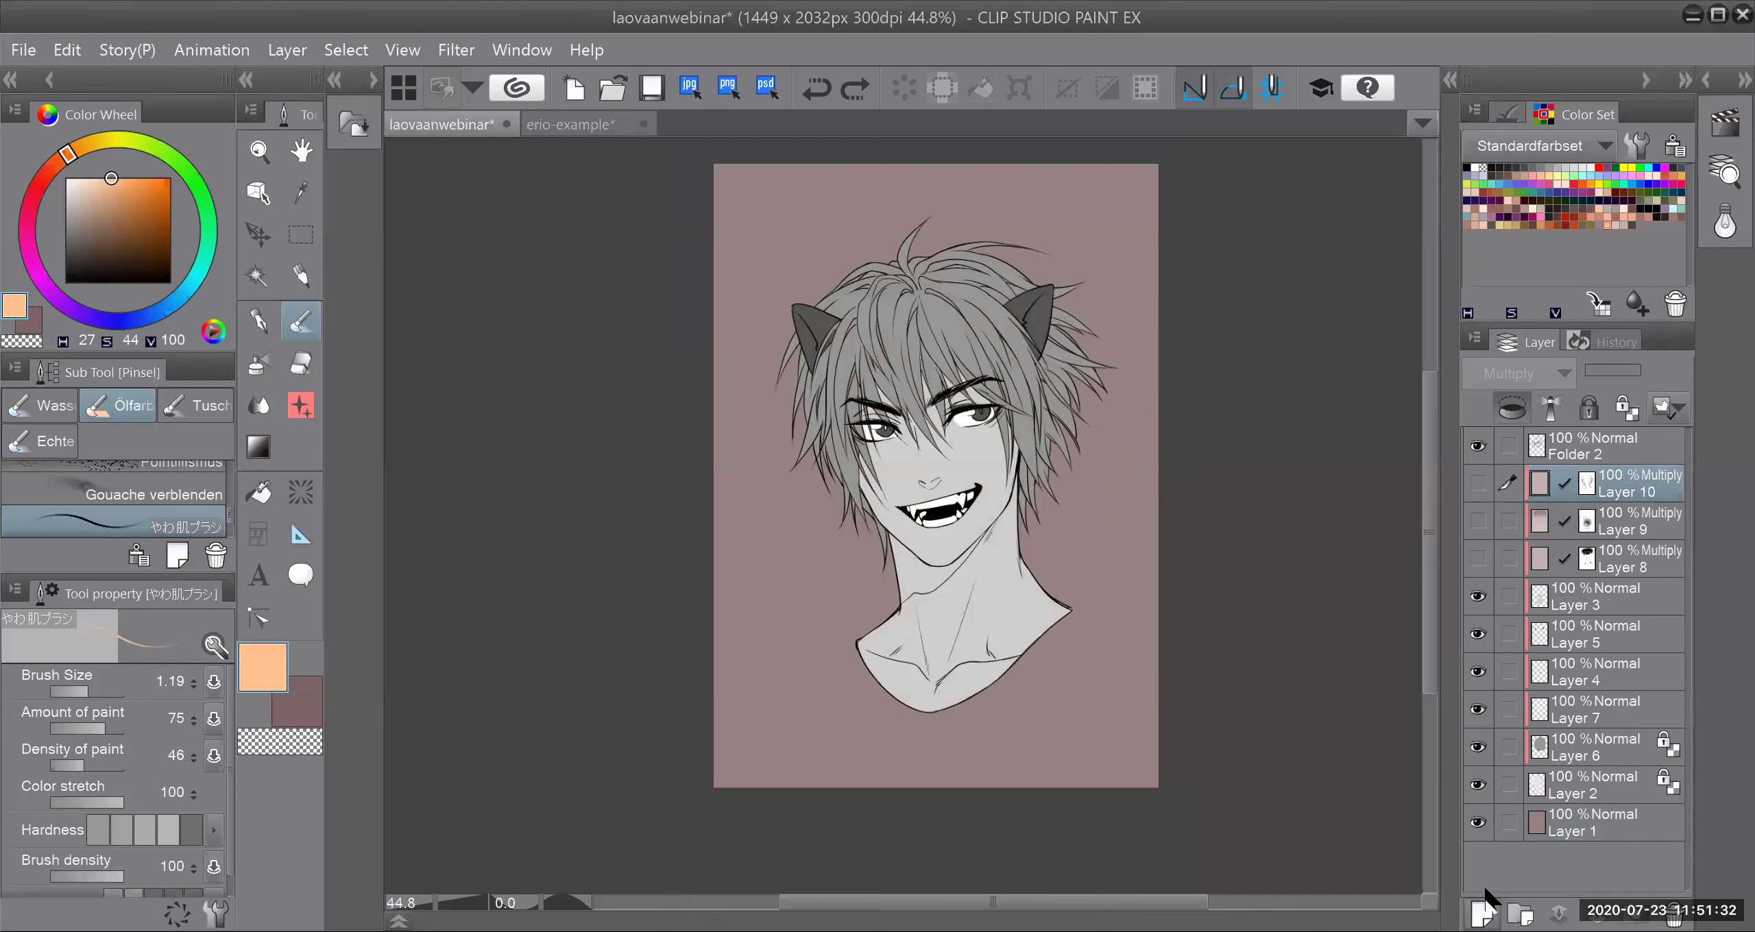
{"action": "left_click", "coordinate": [1483, 907]}
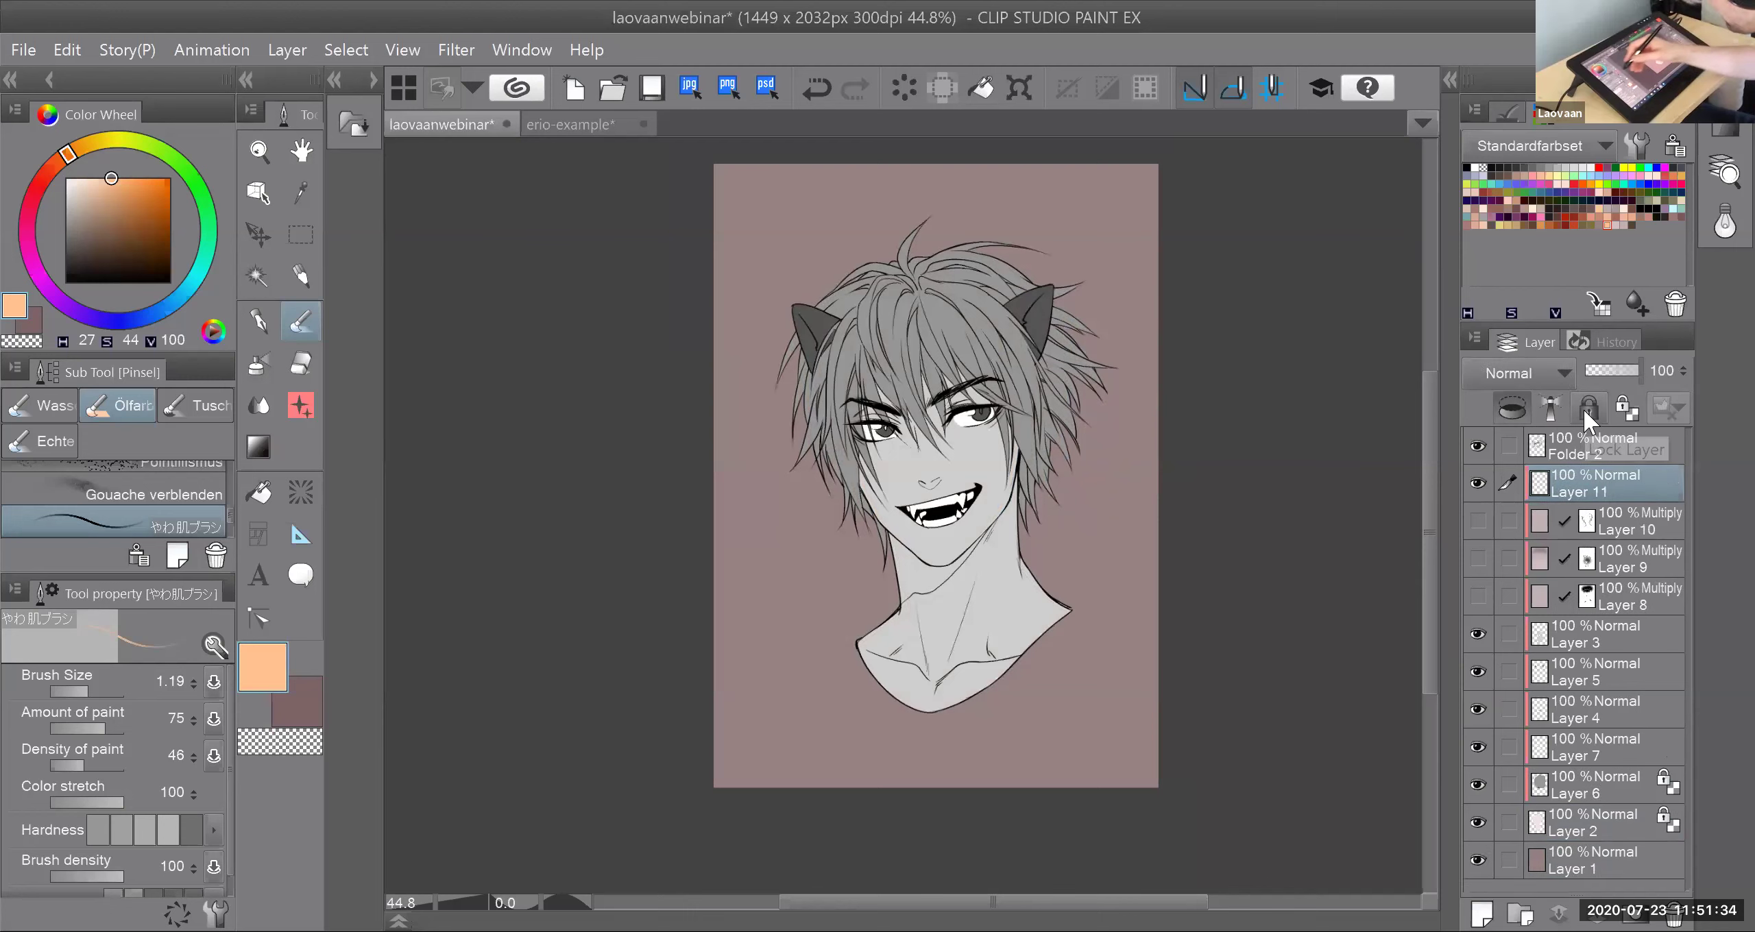
Step: Compare the lighting versions by showing and hiding Layers 8, 9 and 10, ending with only the new Layer 11 shown above the base colors
{"action": "left_click", "coordinate": [1478, 484]}
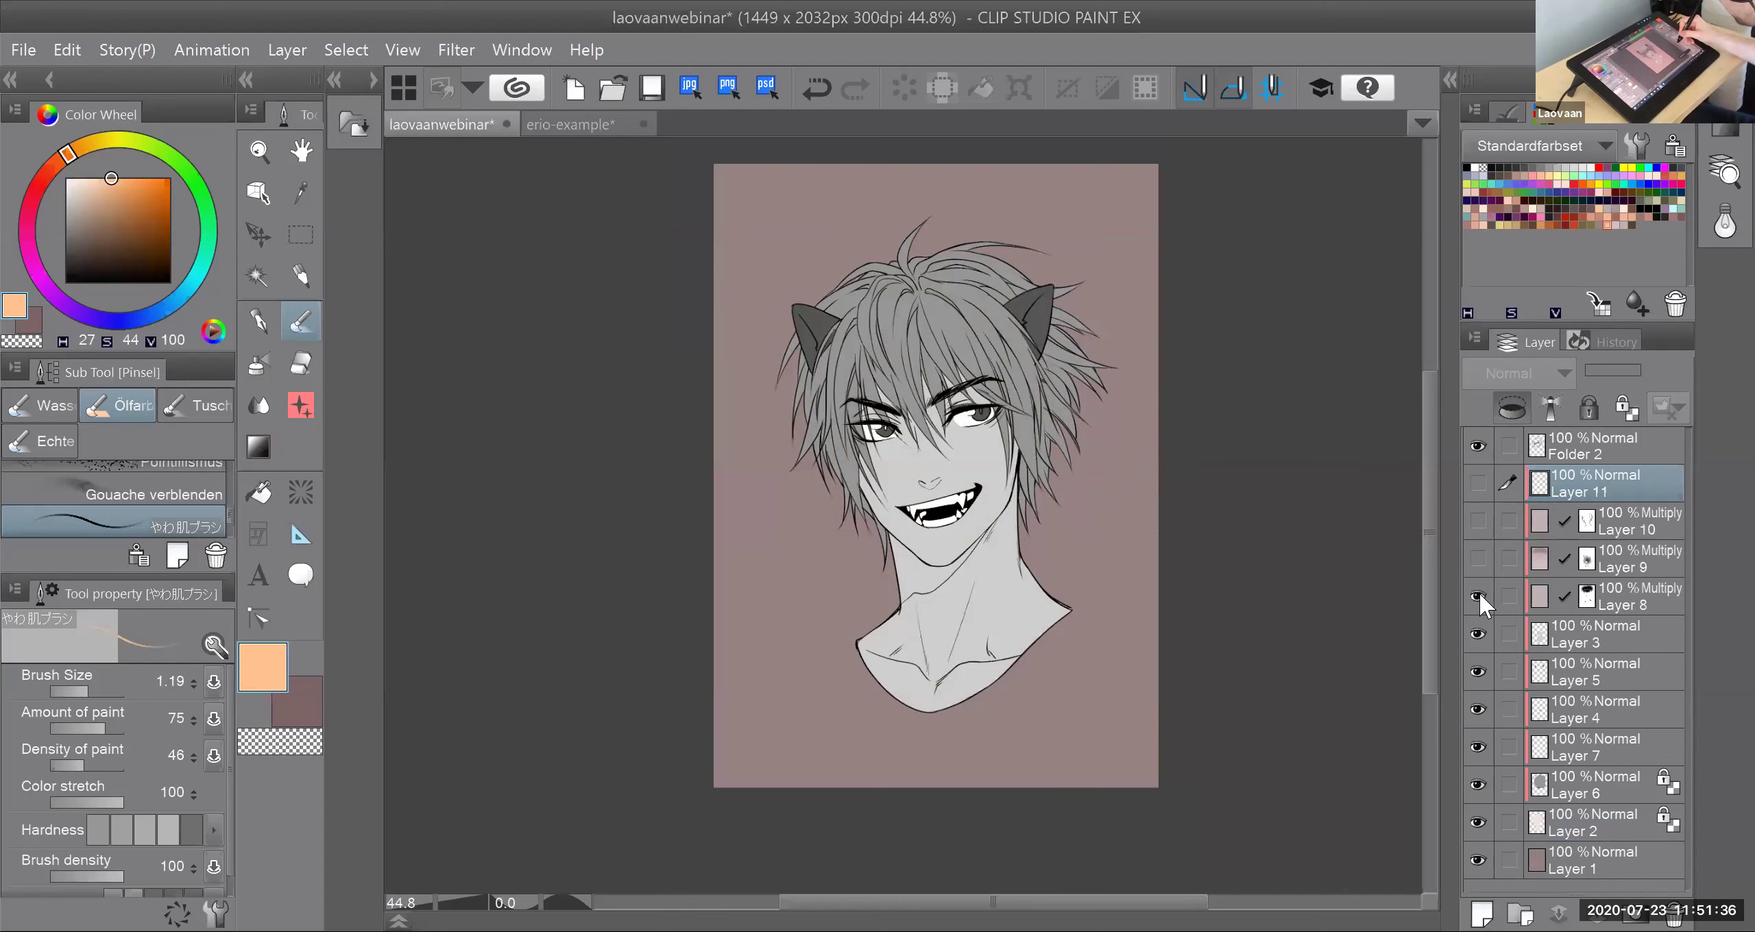
{"action": "left_click", "coordinate": [1478, 593]}
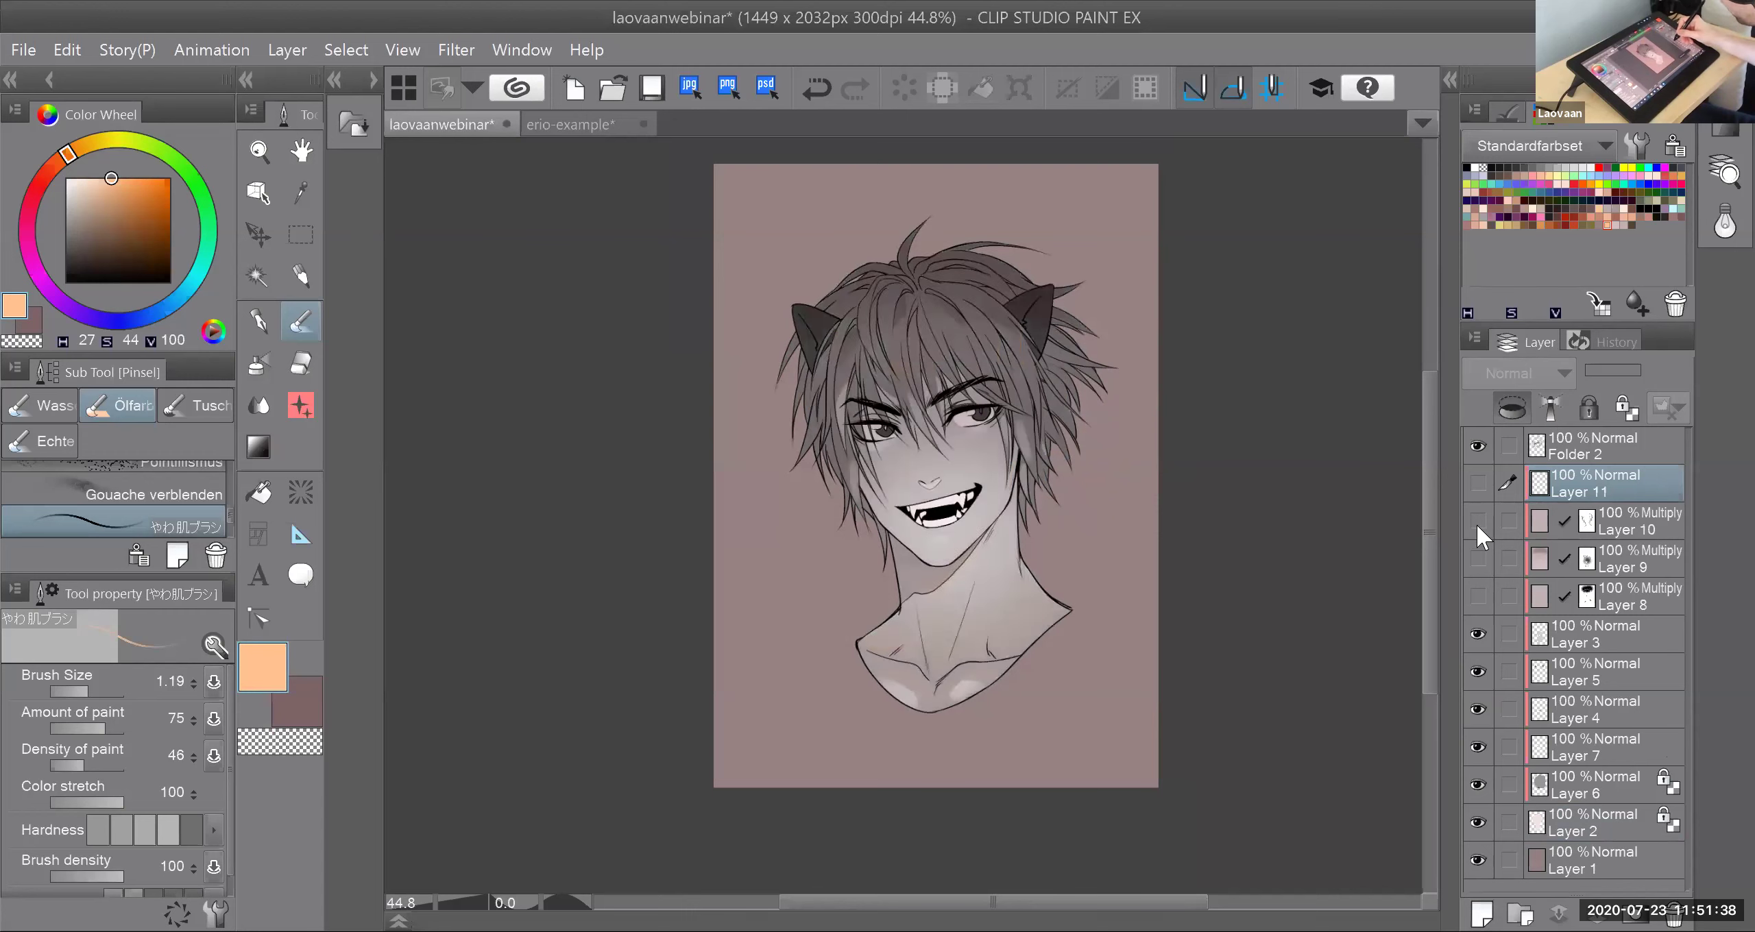
{"action": "left_click", "coordinate": [1478, 524]}
{"action": "left_click", "coordinate": [1479, 523]}
{"action": "left_click", "coordinate": [1480, 596]}
{"action": "left_click", "coordinate": [1484, 551]}
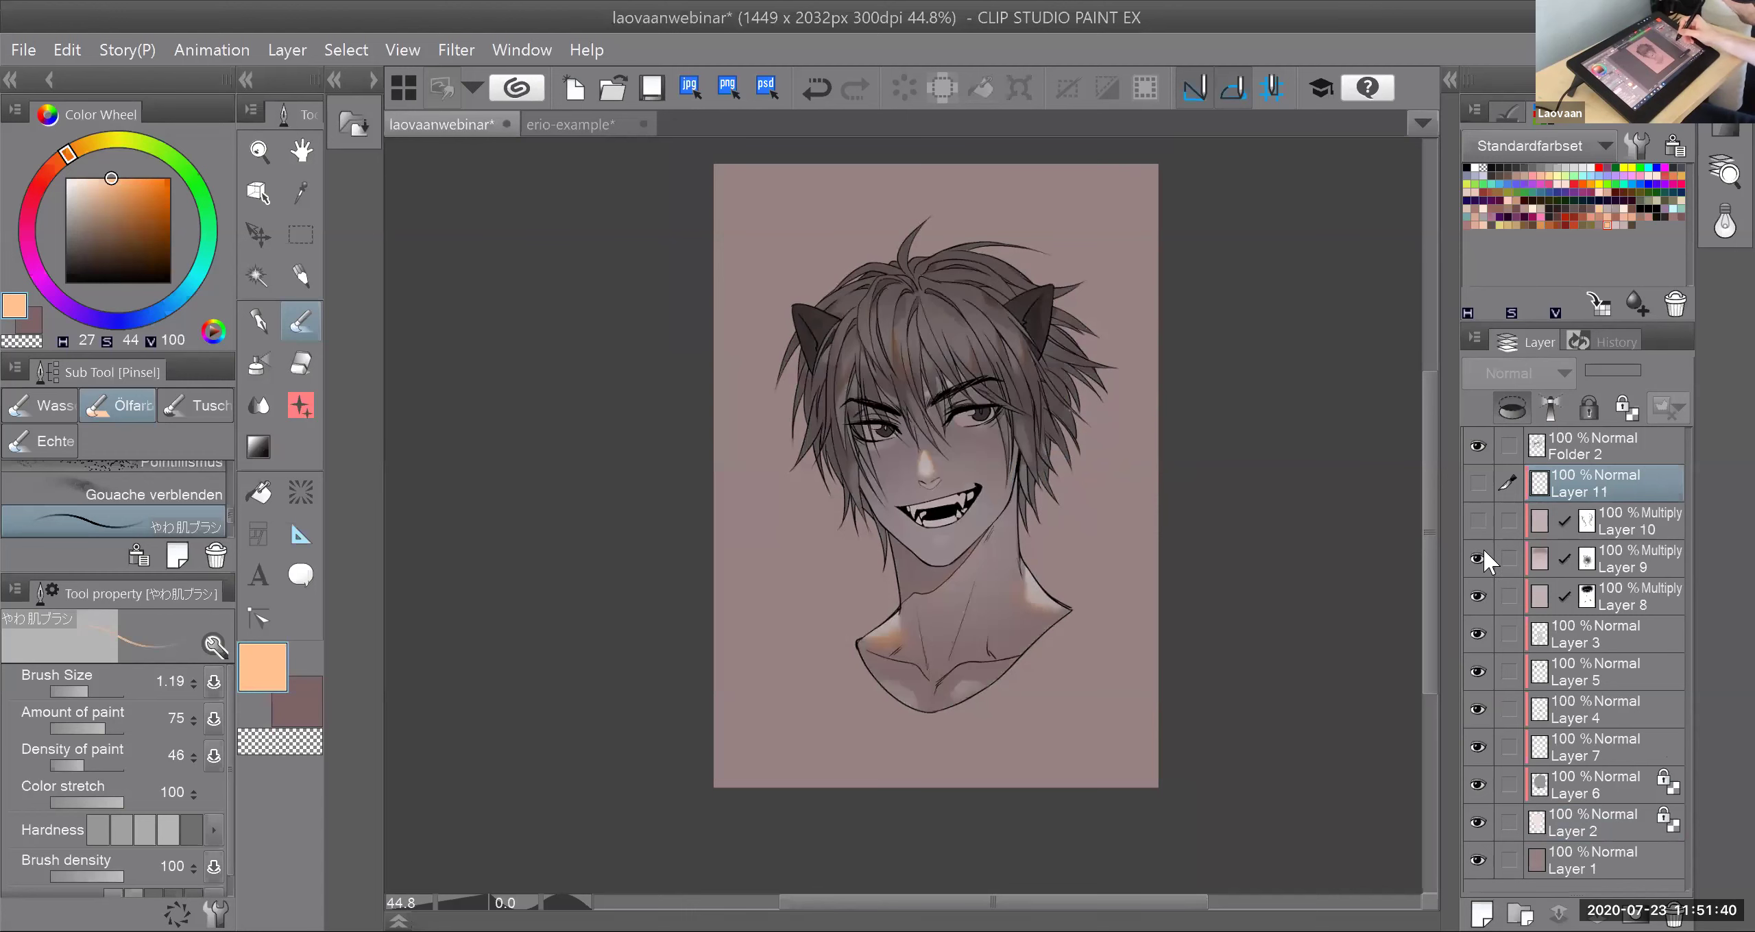
{"action": "left_click", "coordinate": [1479, 559]}
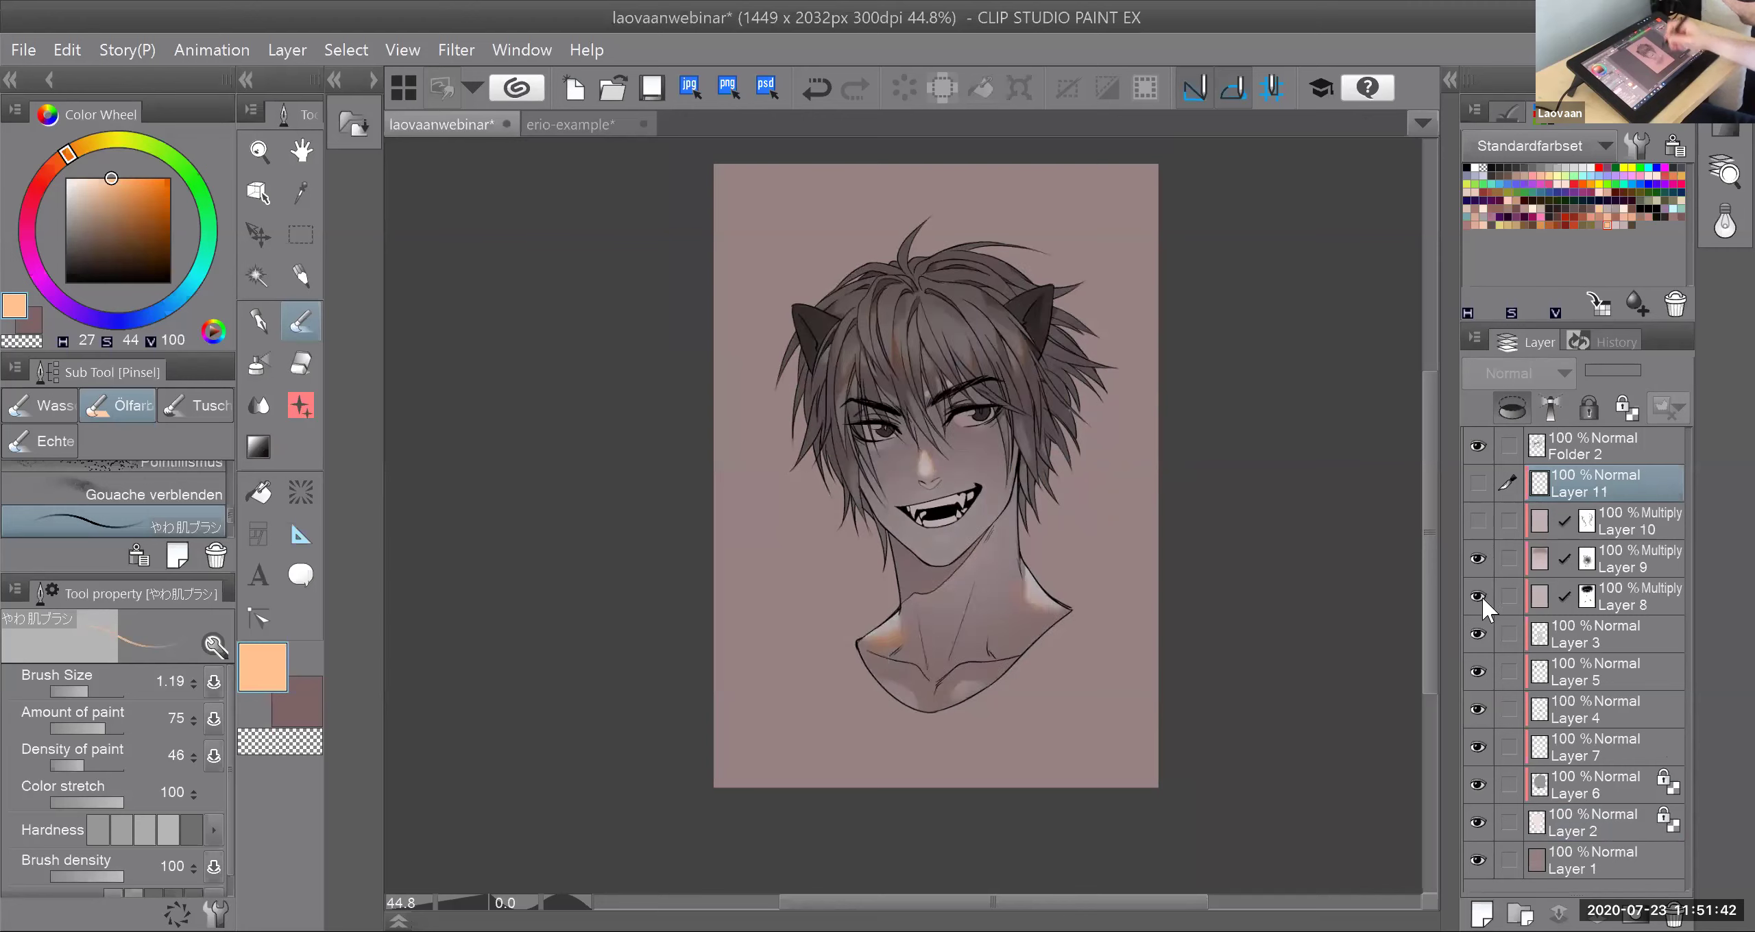
{"action": "left_click", "coordinate": [1481, 559]}
{"action": "left_click", "coordinate": [1481, 557]}
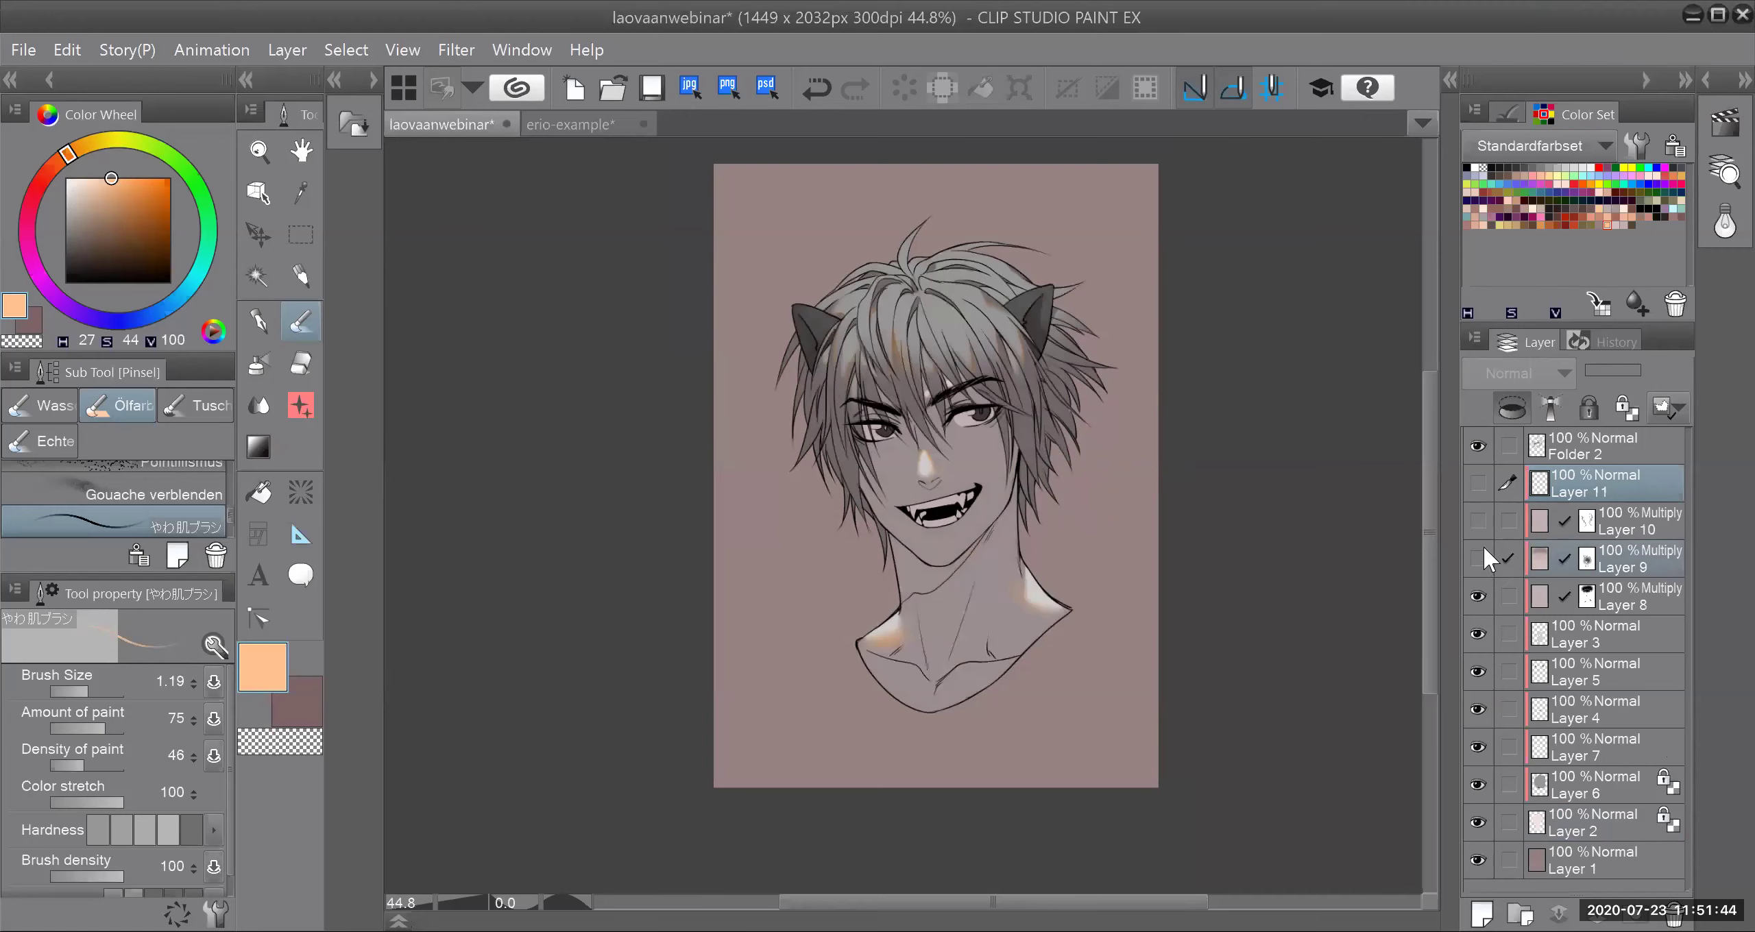
{"action": "mouse_move", "coordinate": [1483, 519]}
{"action": "left_mouse_down"}
{"action": "mouse_move", "coordinate": [1483, 574]}
{"action": "mouse_move", "coordinate": [1481, 523]}
{"action": "left_mouse_up"}
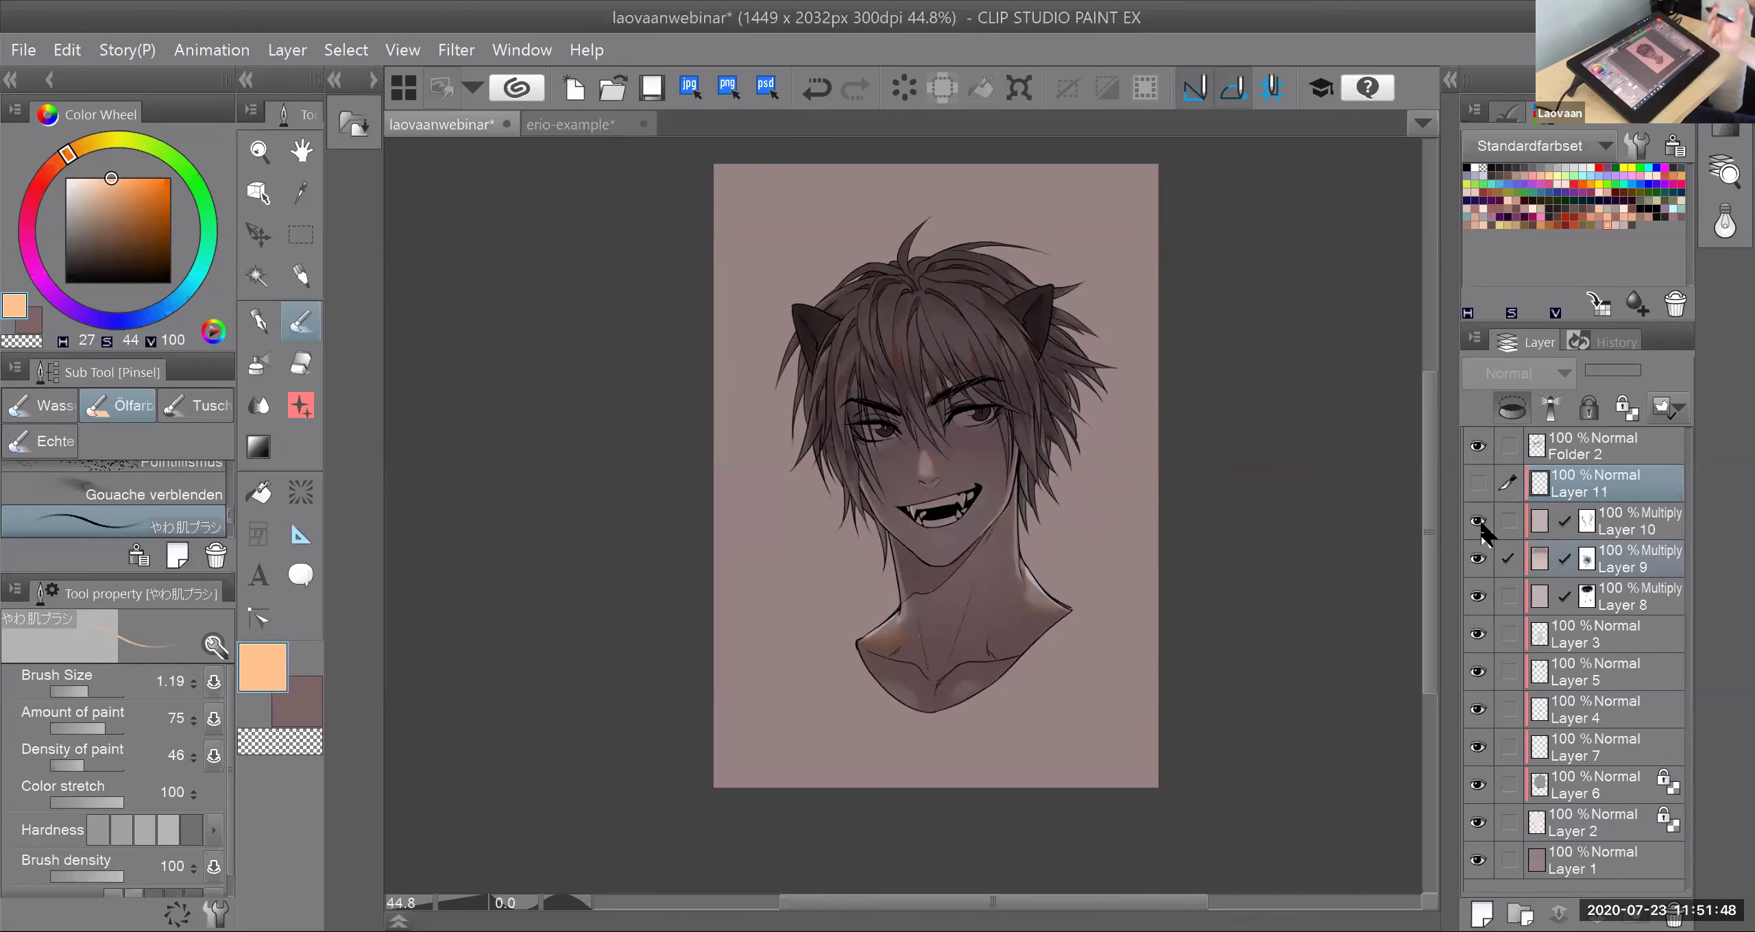
{"action": "left_click", "coordinate": [1481, 522]}
{"action": "left_click", "coordinate": [1483, 559]}
{"action": "left_click", "coordinate": [1487, 595]}
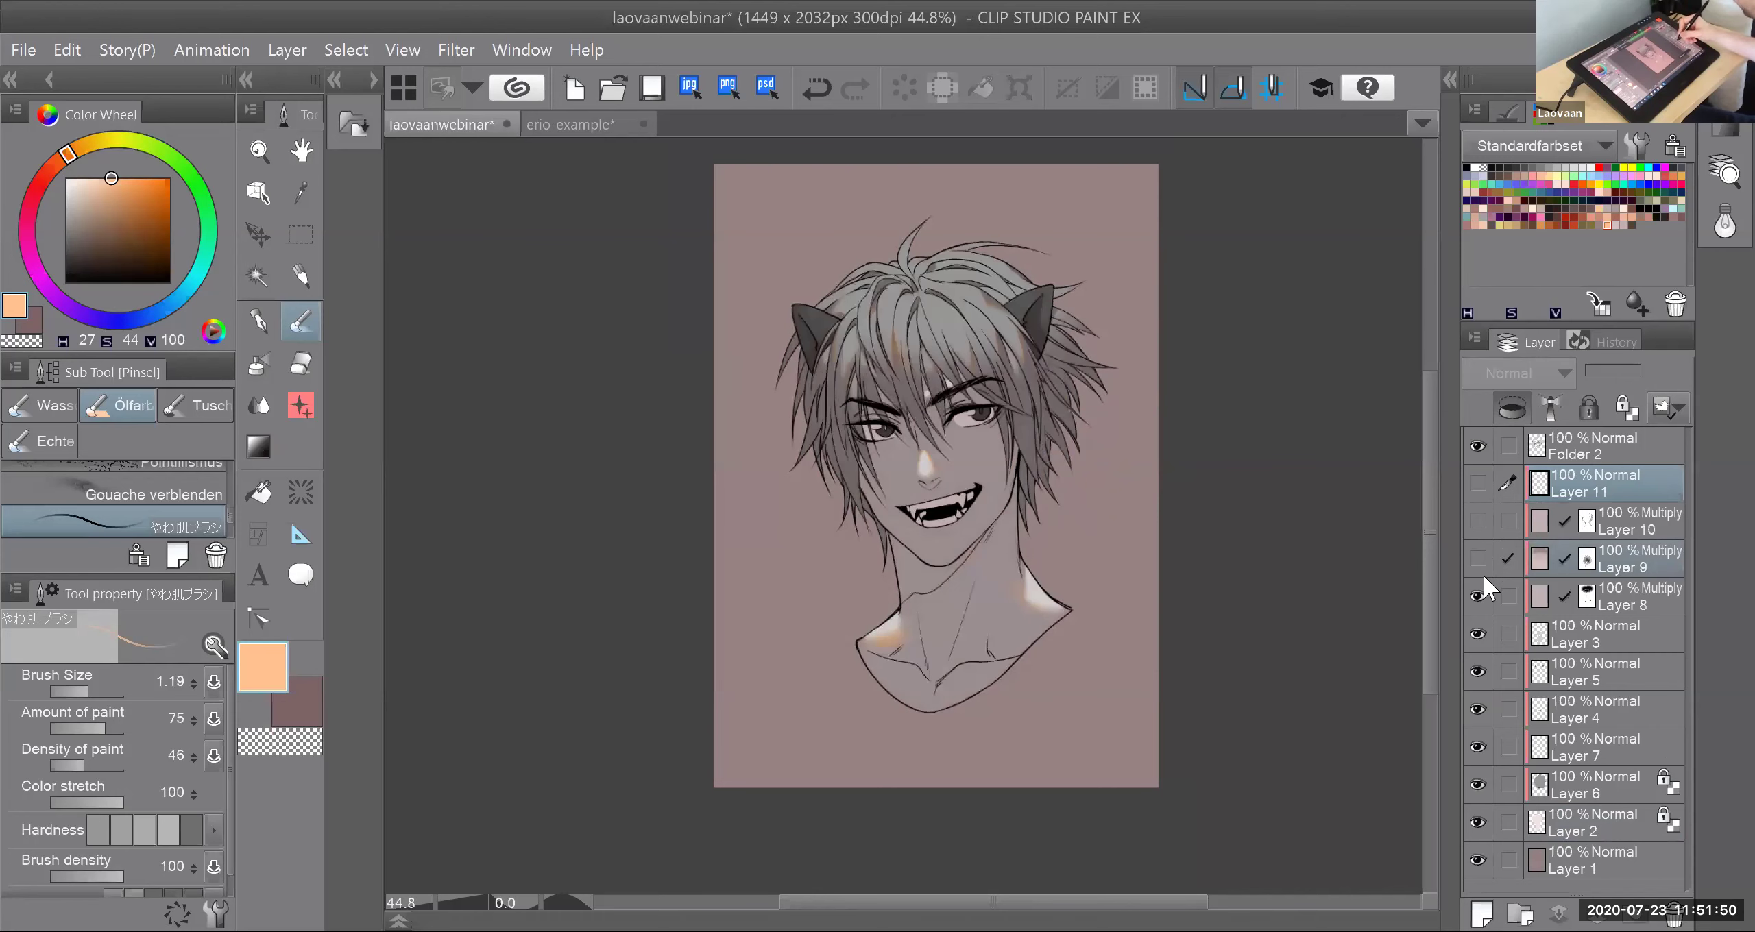
{"action": "left_click", "coordinate": [1478, 484]}
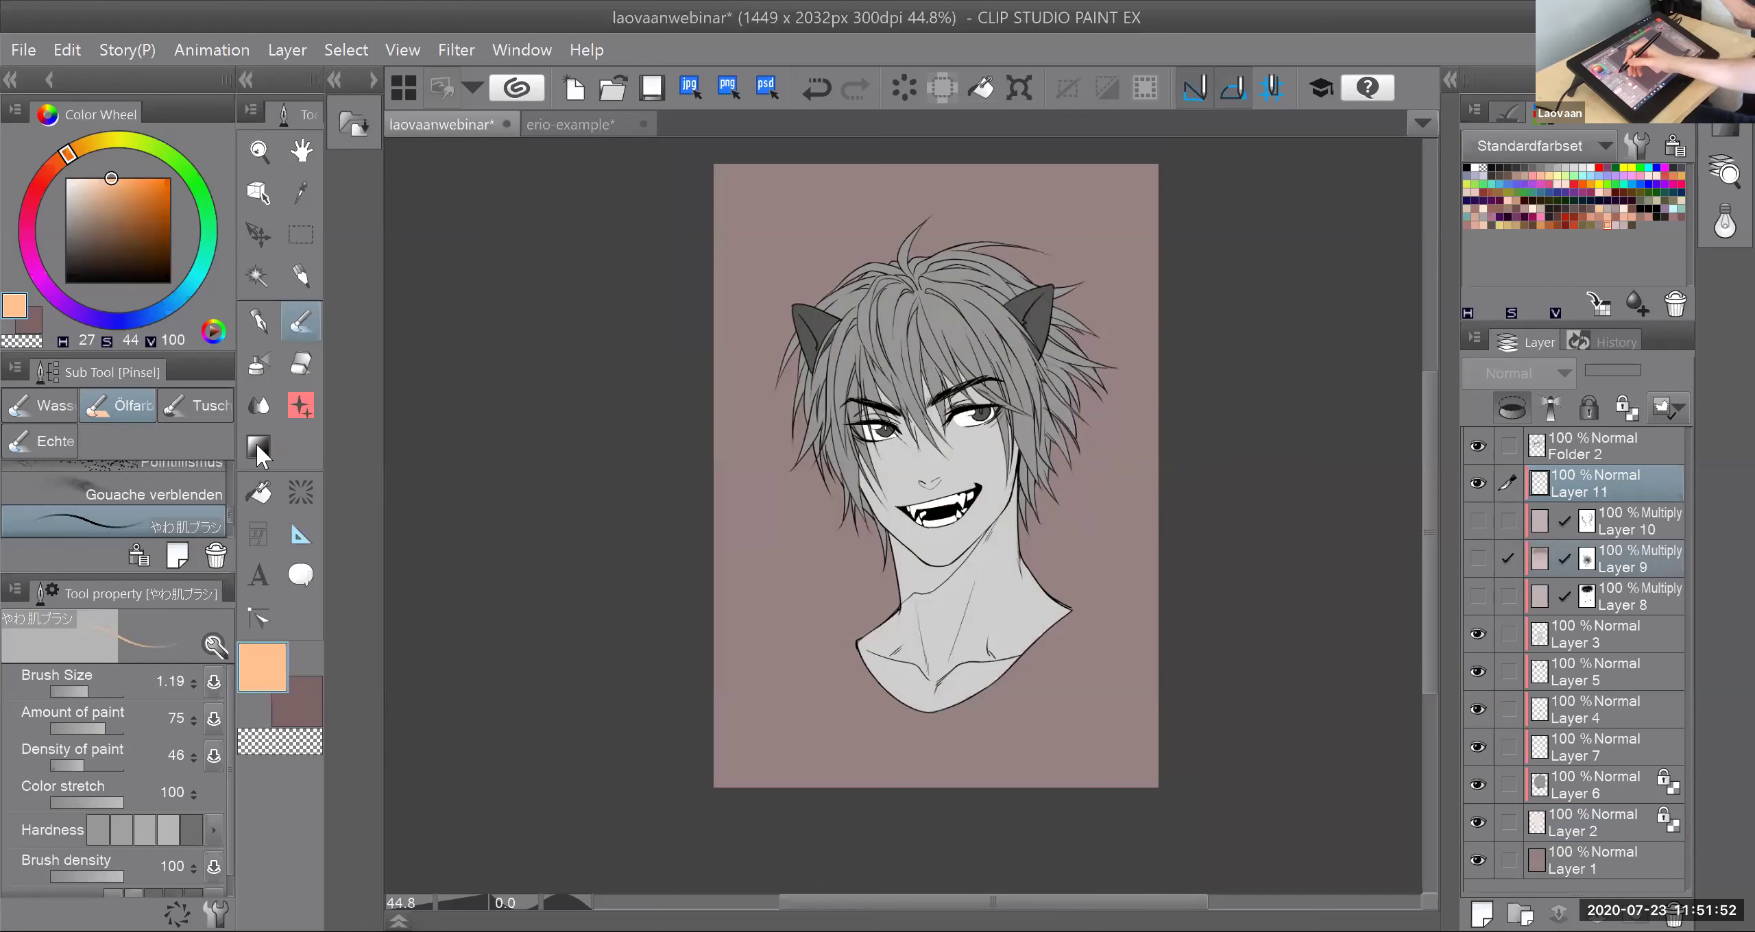
Step: Fill Layer 11 with a pale greyish pink (H 348, S 8, V 75) and set its blending mode to Multiply
{"action": "left_click", "coordinate": [260, 491]}
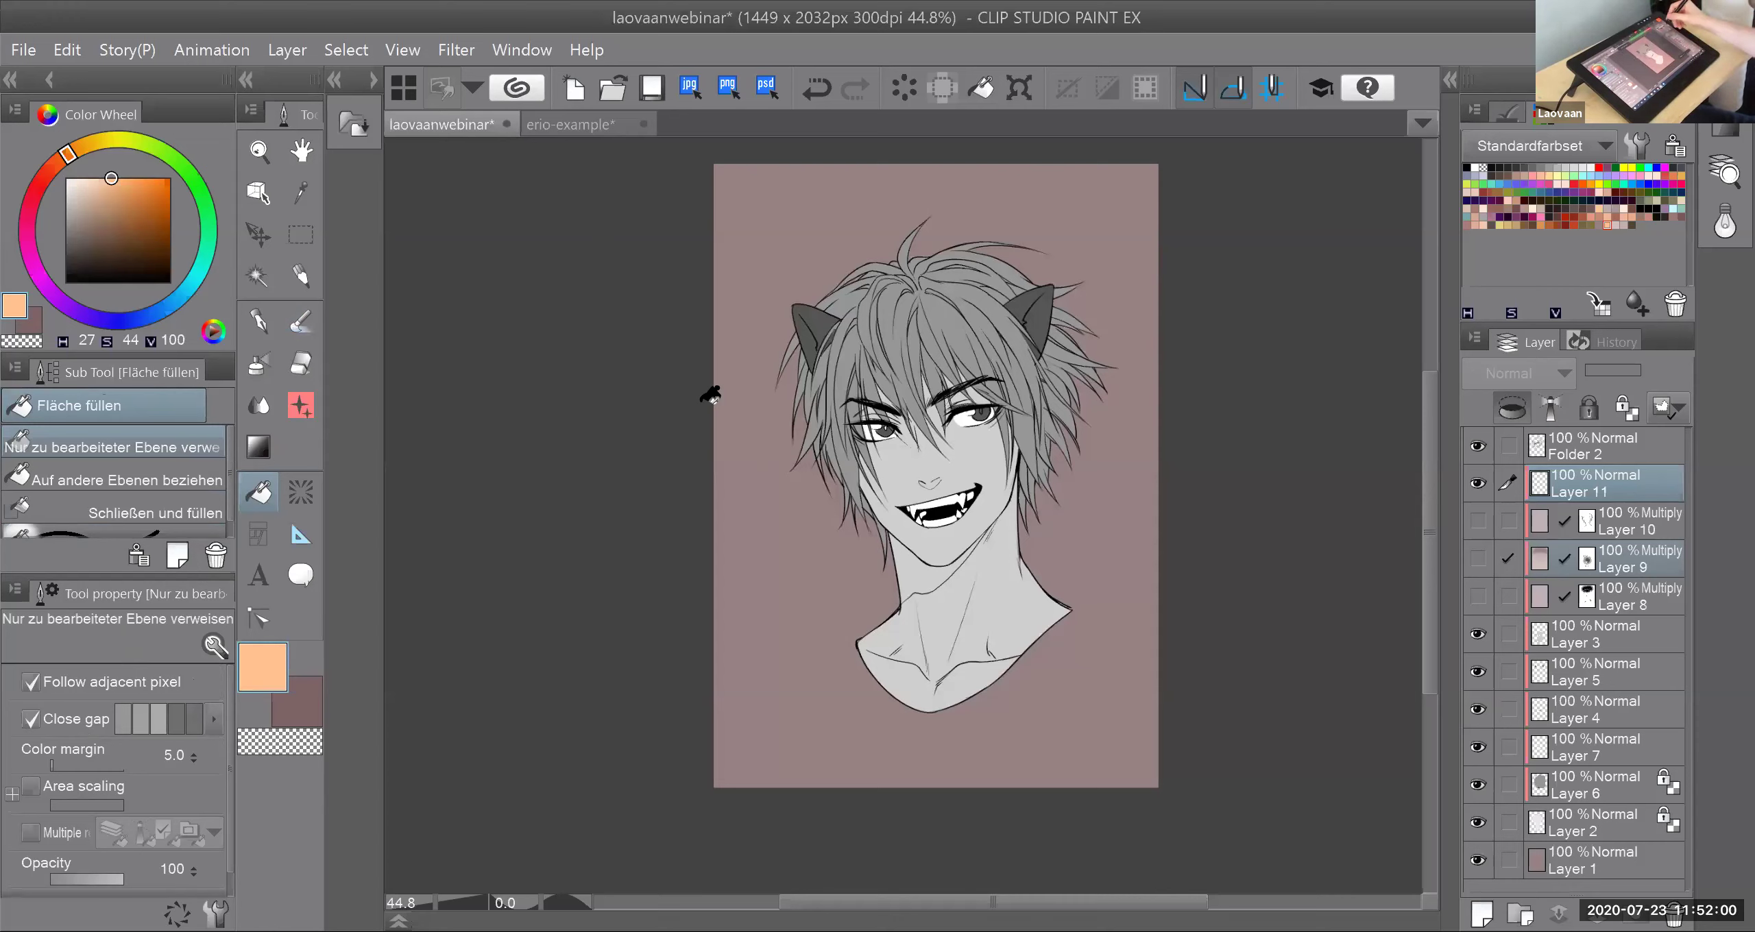
{"action": "left_click", "coordinate": [1624, 224]}
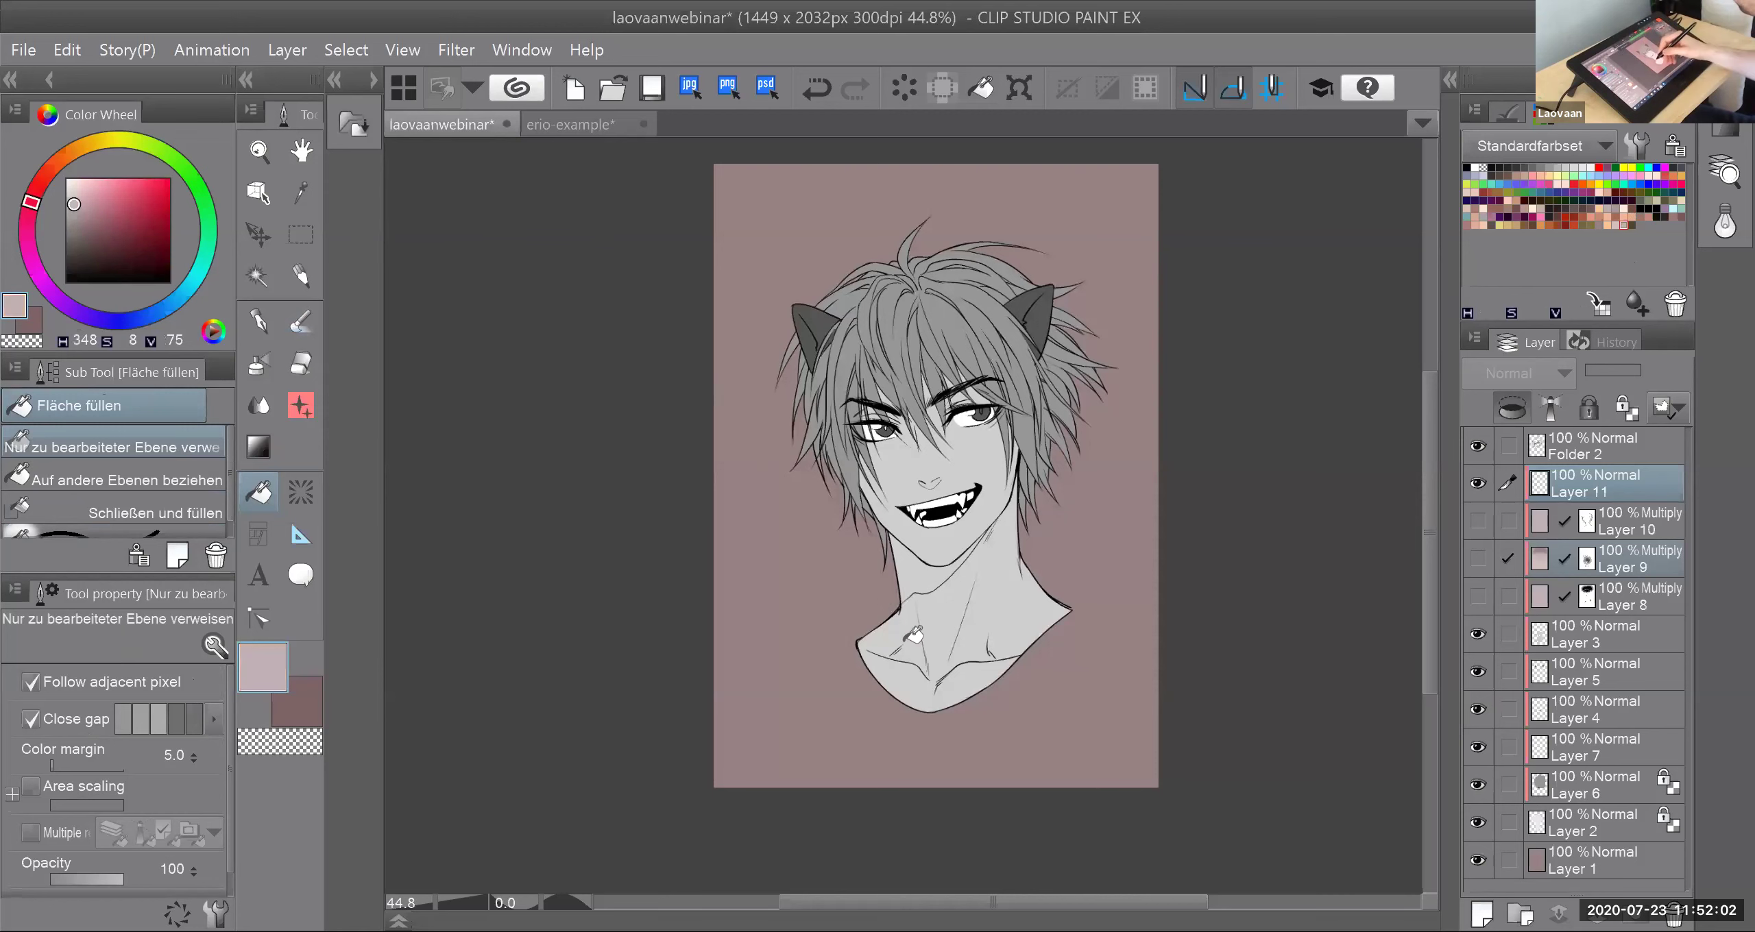
{"action": "left_click", "coordinate": [913, 635]}
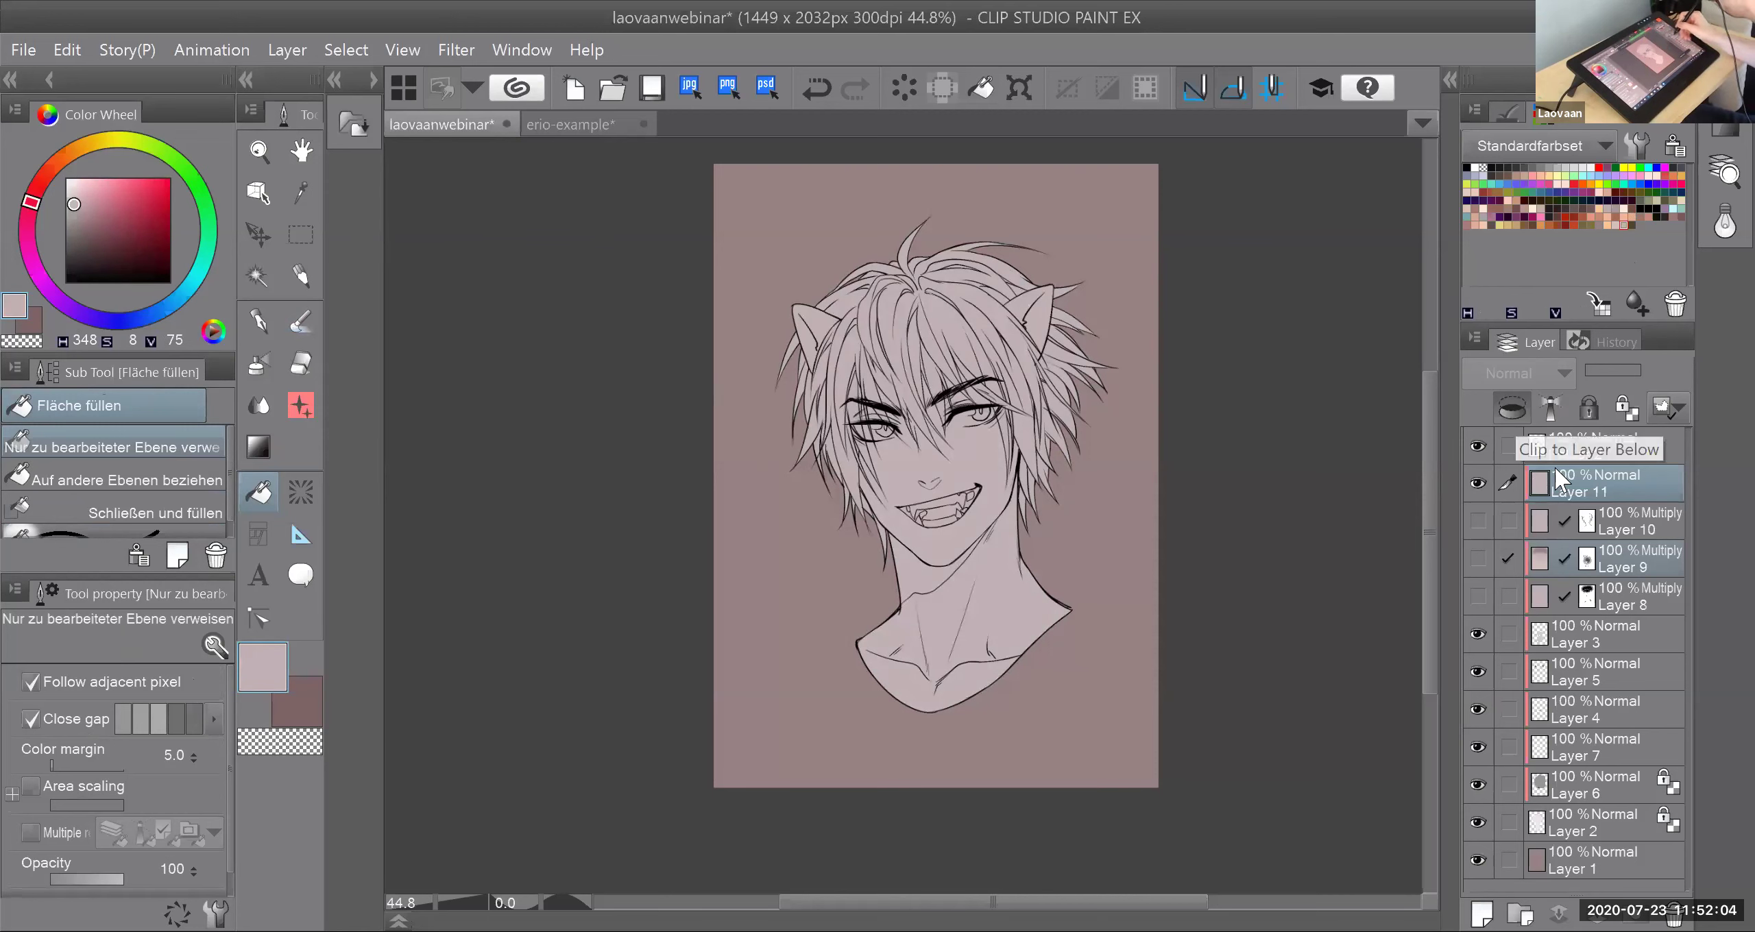
{"action": "left_click", "coordinate": [1523, 384]}
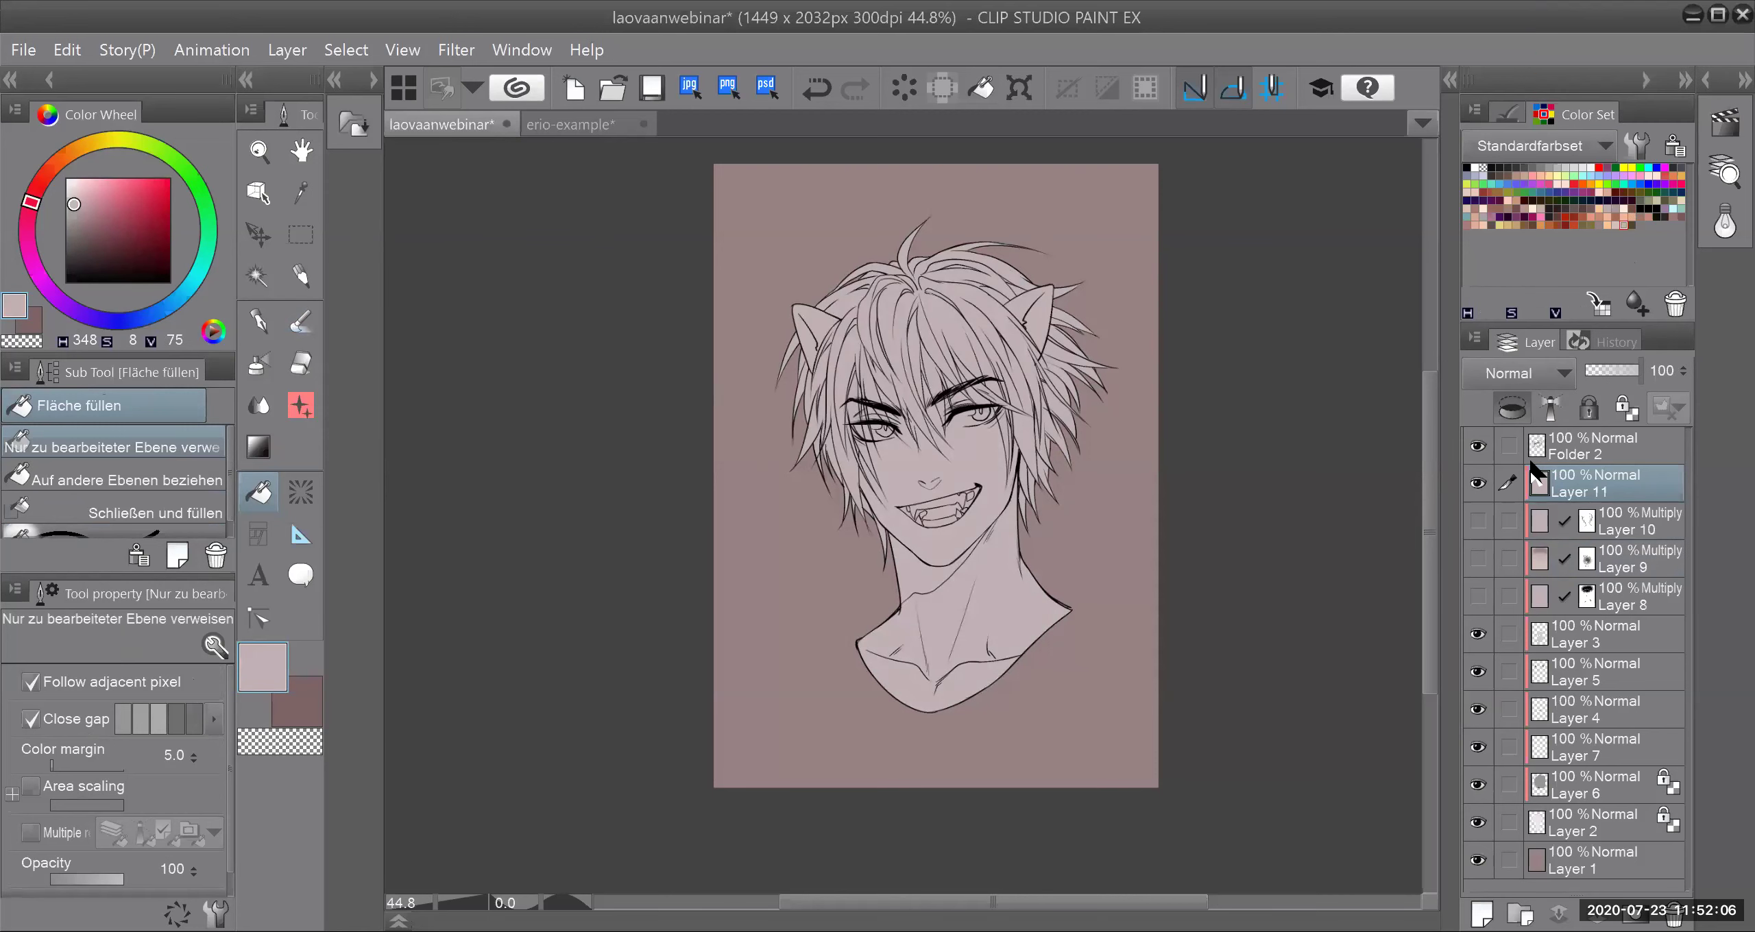
{"action": "left_click", "coordinate": [1536, 473]}
Step: Add a layer mask to Layer 11 and ready the Inker - G Nib pen with transparent color for carving out light
{"action": "key", "text": "p"}
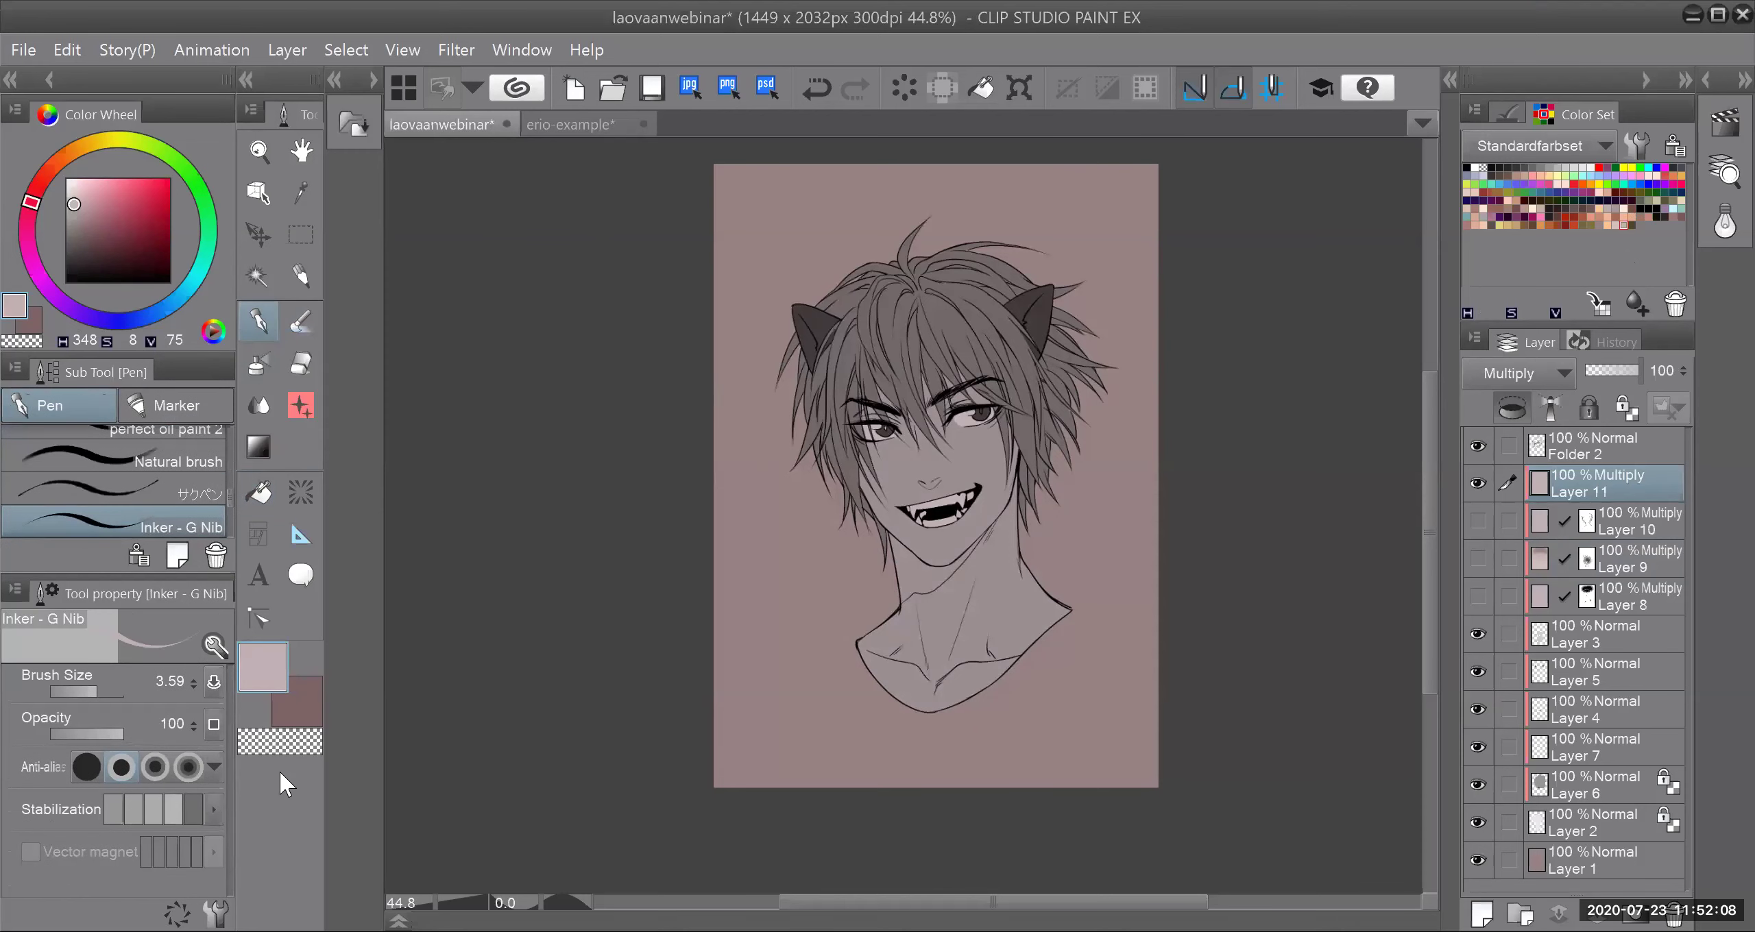
{"action": "scroll", "coordinate": [1046, 496], "scroll_direction": "up", "scroll_amount": 2}
{"action": "left_click_drag", "start_coordinate": [1045, 496], "coordinate": [1060, 581]}
{"action": "left_click", "coordinate": [292, 752]}
{"action": "left_click", "coordinate": [1639, 910]}
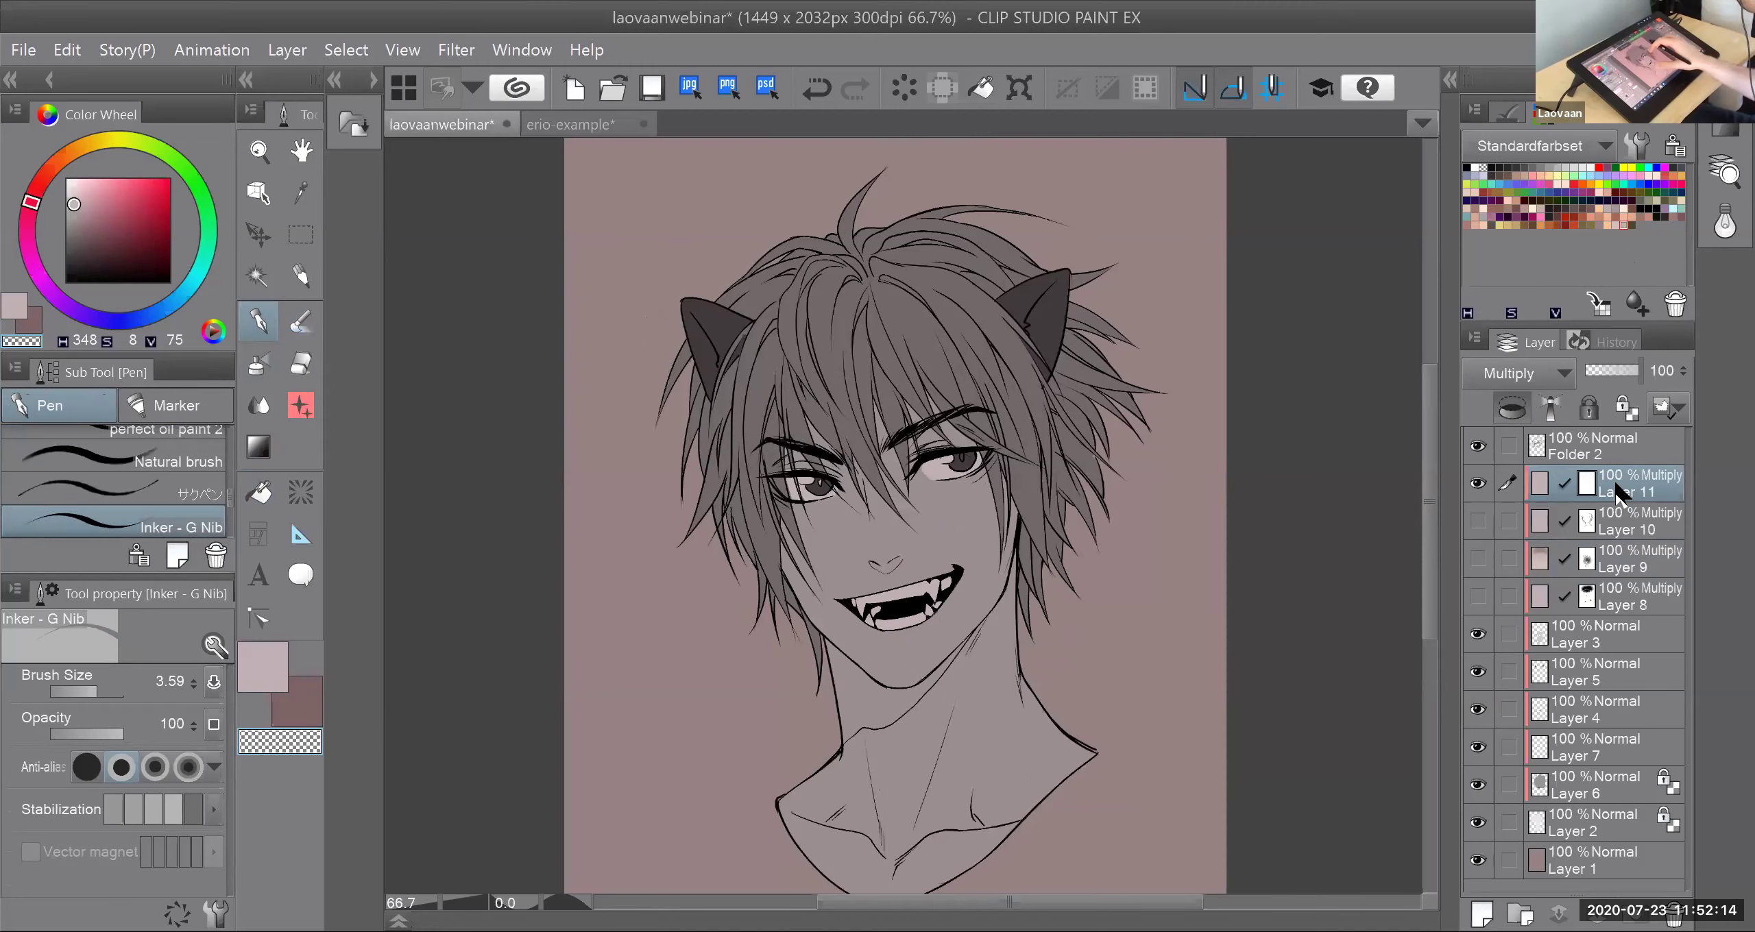
{"action": "left_click_drag", "start_coordinate": [960, 493], "coordinate": [854, 473]}
{"action": "key", "text": "ctrl+minus"}
{"action": "key", "text": "ctrl+plus"}
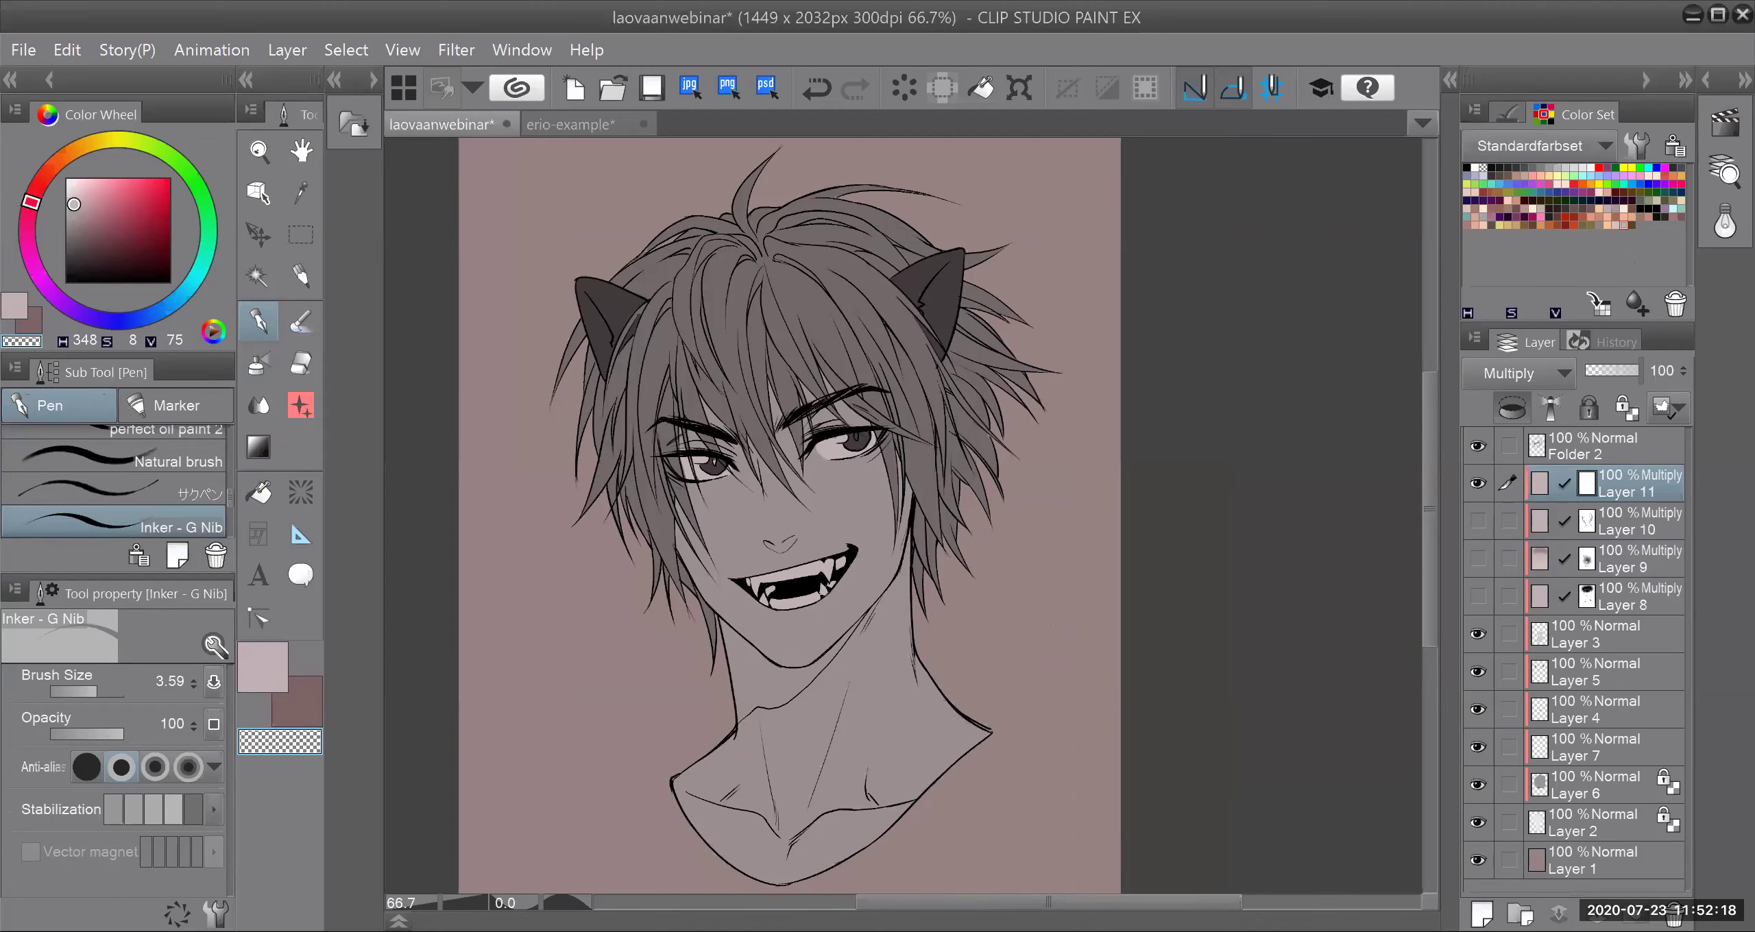
{"action": "scroll", "coordinate": [939, 507], "scroll_direction": "down", "scroll_amount": 2}
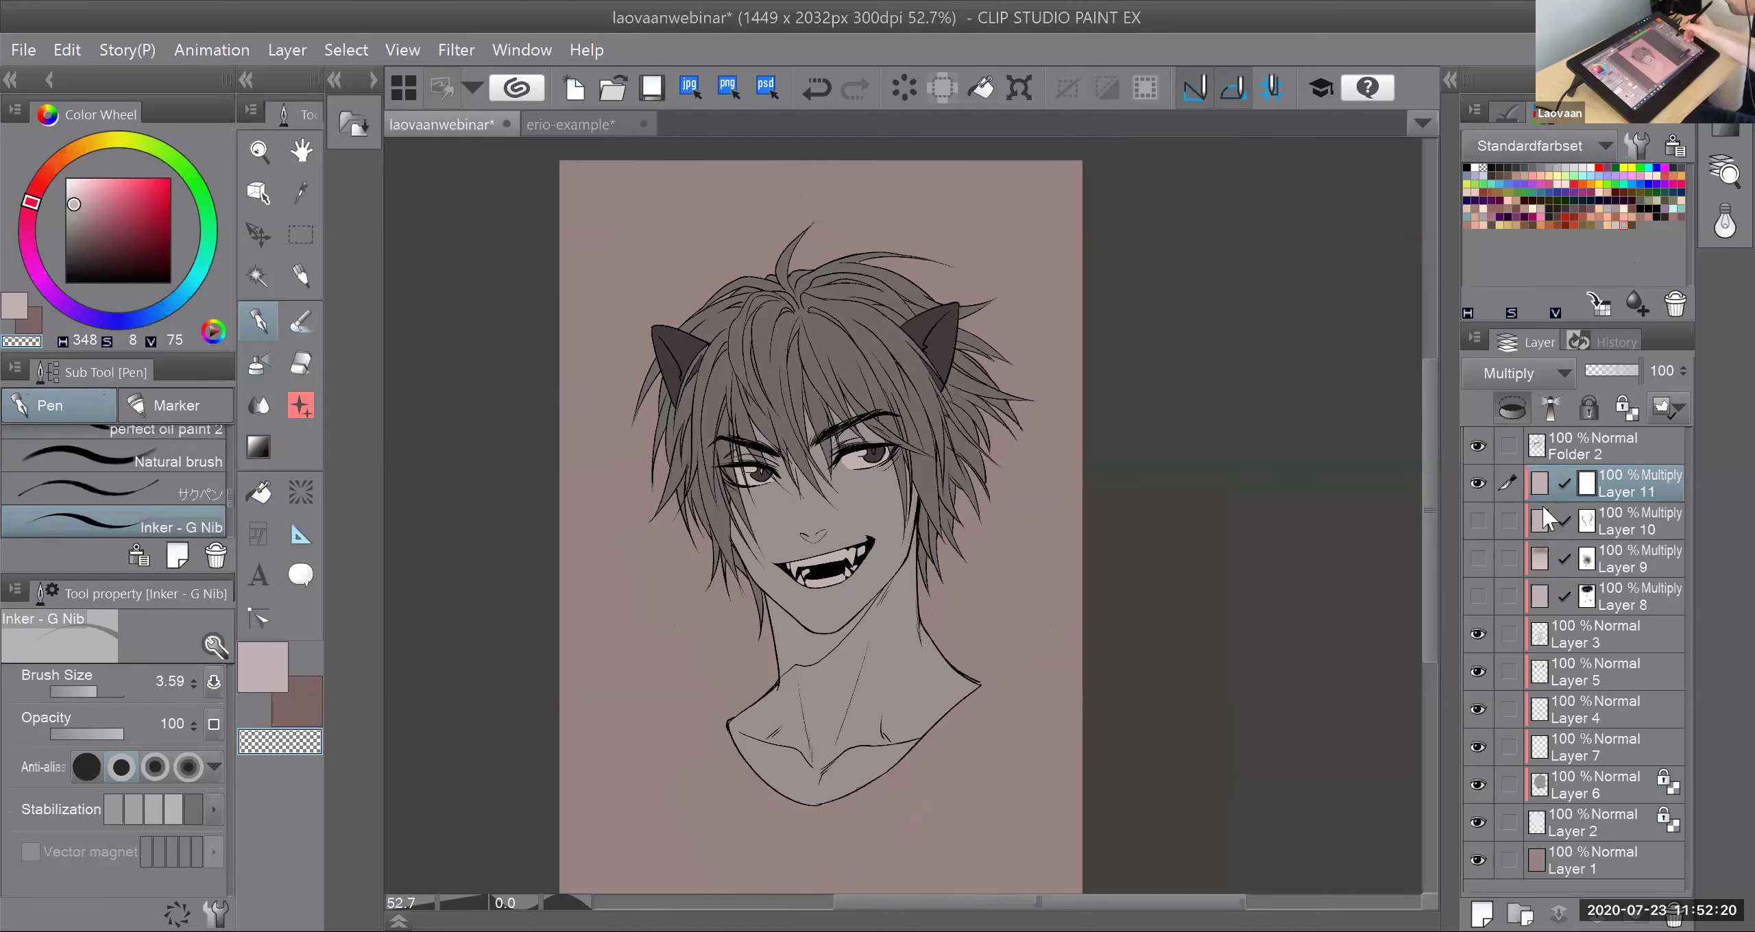
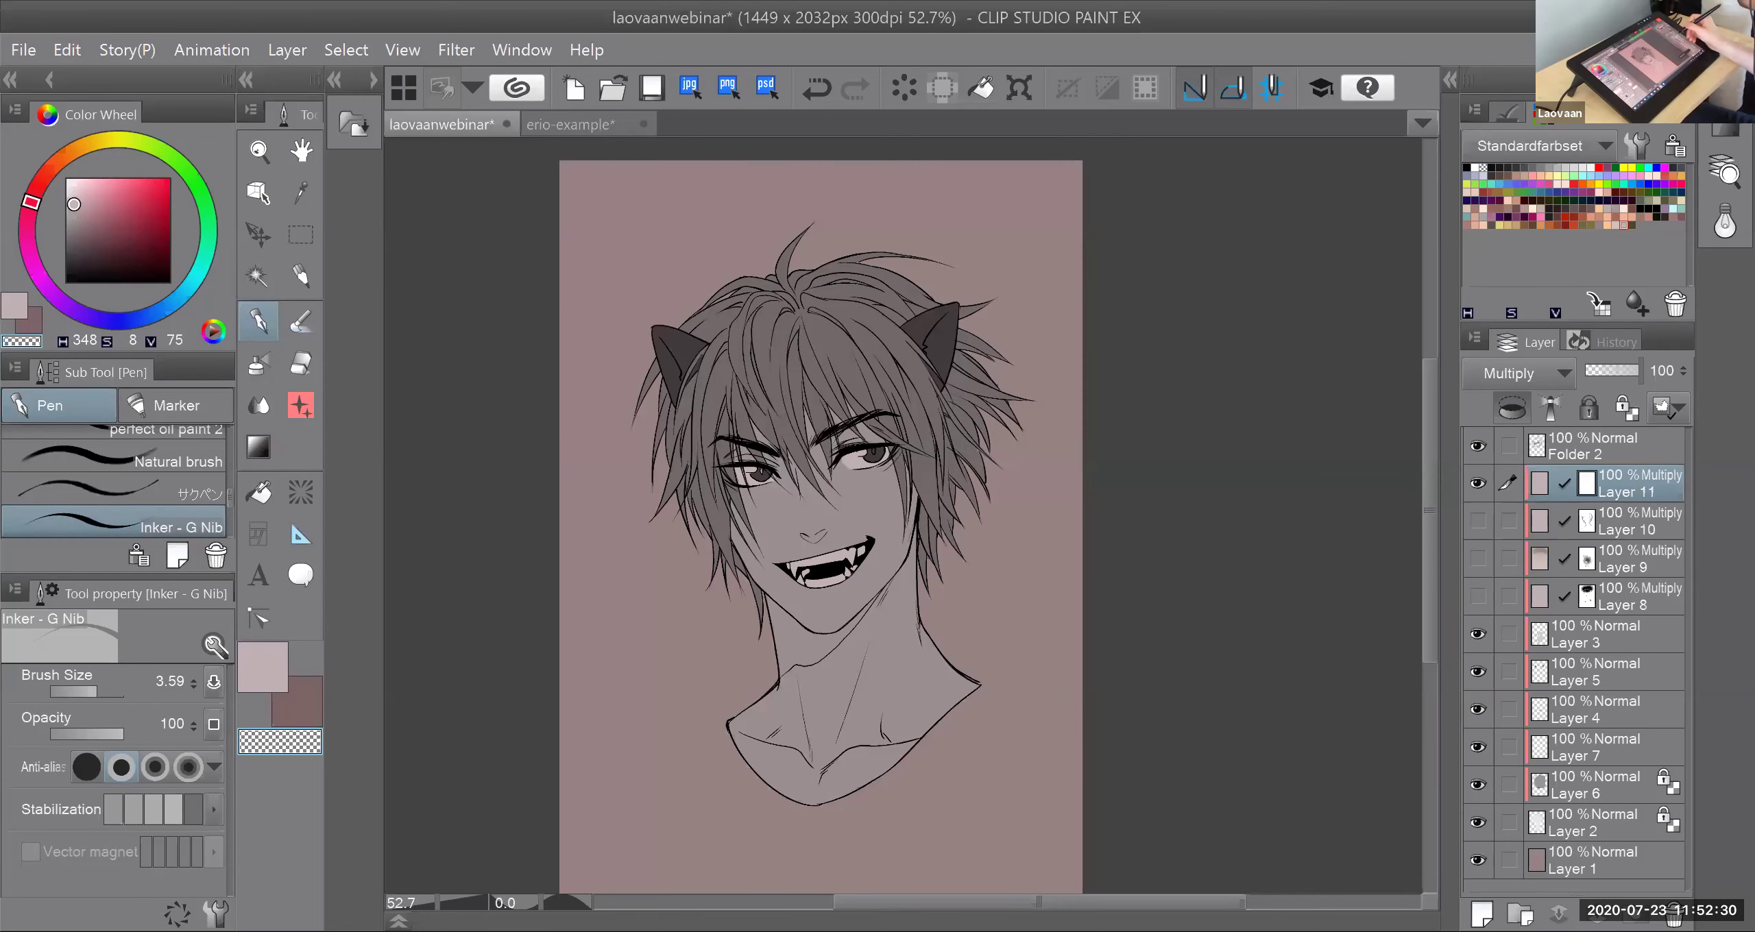
Step: Carve a bright strip of light out of Layer 11's mask along the cheek and jaw beside the smile
{"action": "scroll", "coordinate": [753, 404], "scroll_direction": "up", "scroll_amount": 1}
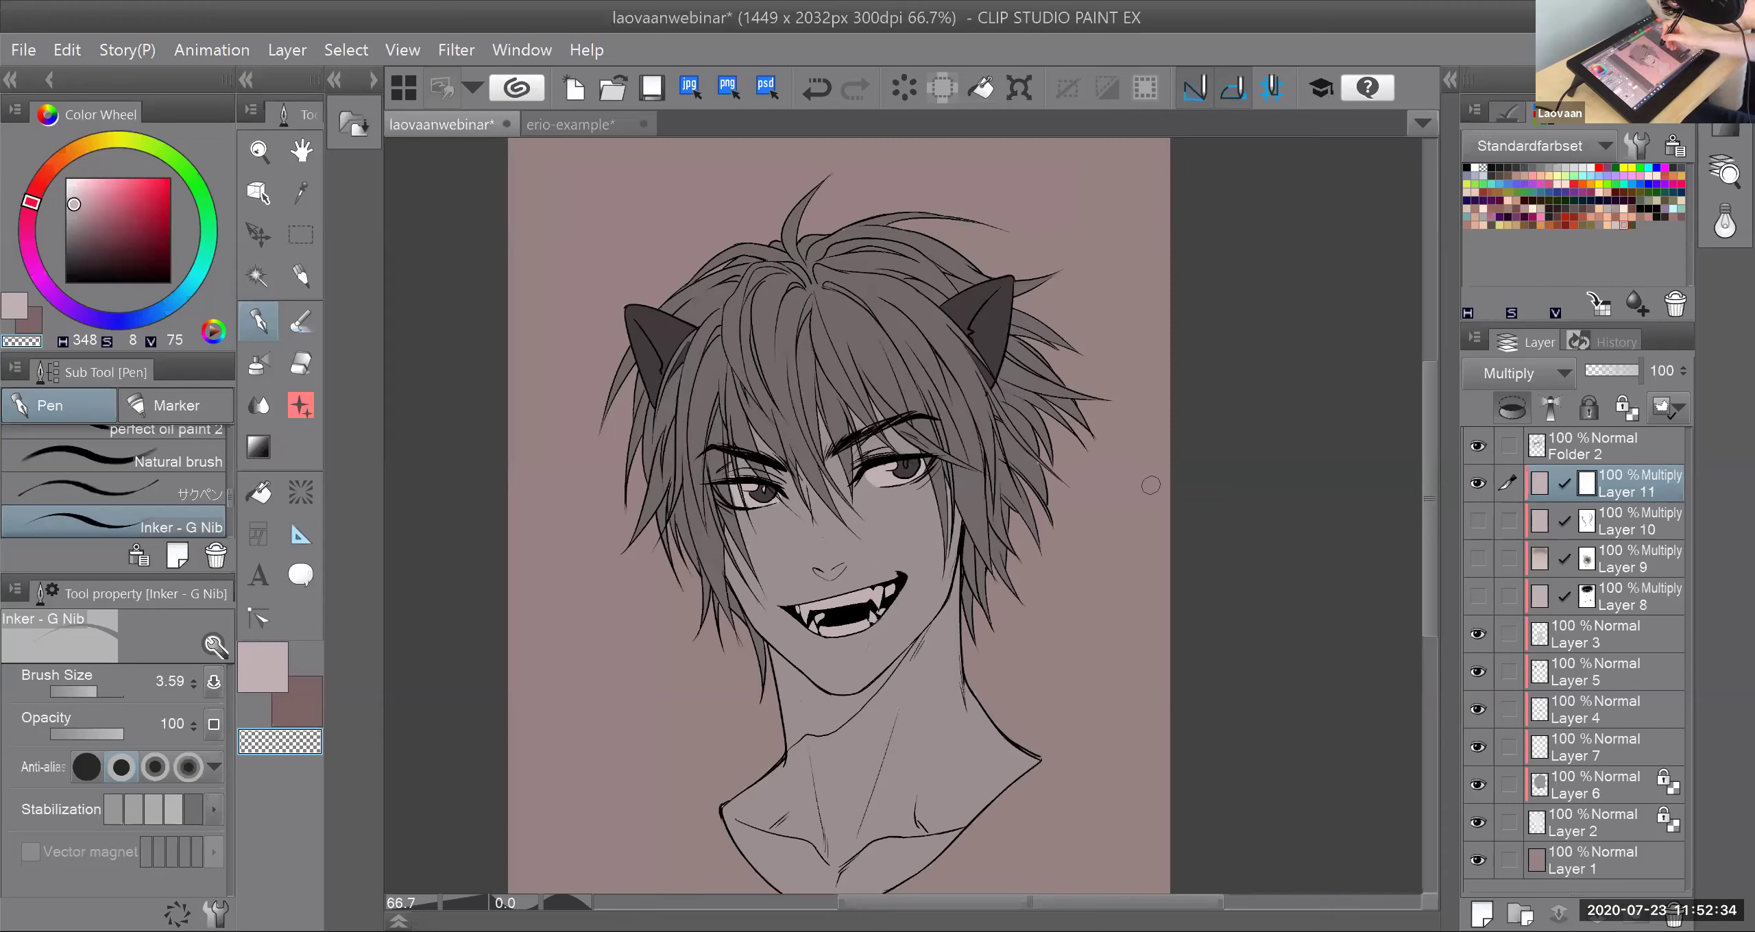
{"action": "mouse_move", "coordinate": [946, 573]}
{"action": "left_mouse_down"}
{"action": "mouse_move", "coordinate": [956, 538]}
{"action": "mouse_move", "coordinate": [939, 601]}
{"action": "left_mouse_up"}
{"action": "mouse_move", "coordinate": [883, 666]}
{"action": "left_mouse_down"}
{"action": "mouse_move", "coordinate": [945, 598]}
{"action": "mouse_move", "coordinate": [948, 551]}
{"action": "mouse_move", "coordinate": [924, 627]}
{"action": "mouse_move", "coordinate": [902, 630]}
{"action": "mouse_move", "coordinate": [953, 513]}
{"action": "mouse_move", "coordinate": [952, 565]}
{"action": "mouse_move", "coordinate": [955, 520]}
{"action": "mouse_move", "coordinate": [912, 638]}
{"action": "left_mouse_up"}
{"action": "left_click_drag", "start_coordinate": [943, 528], "coordinate": [909, 636]}
{"action": "left_click_drag", "start_coordinate": [863, 694], "coordinate": [943, 583]}
{"action": "mouse_move", "coordinate": [940, 521]}
{"action": "left_mouse_down"}
{"action": "mouse_move", "coordinate": [933, 610]}
{"action": "mouse_move", "coordinate": [947, 598]}
{"action": "left_mouse_up"}
{"action": "mouse_move", "coordinate": [932, 529]}
{"action": "left_mouse_down"}
{"action": "mouse_move", "coordinate": [919, 627]}
{"action": "mouse_move", "coordinate": [878, 684]}
{"action": "left_mouse_up"}
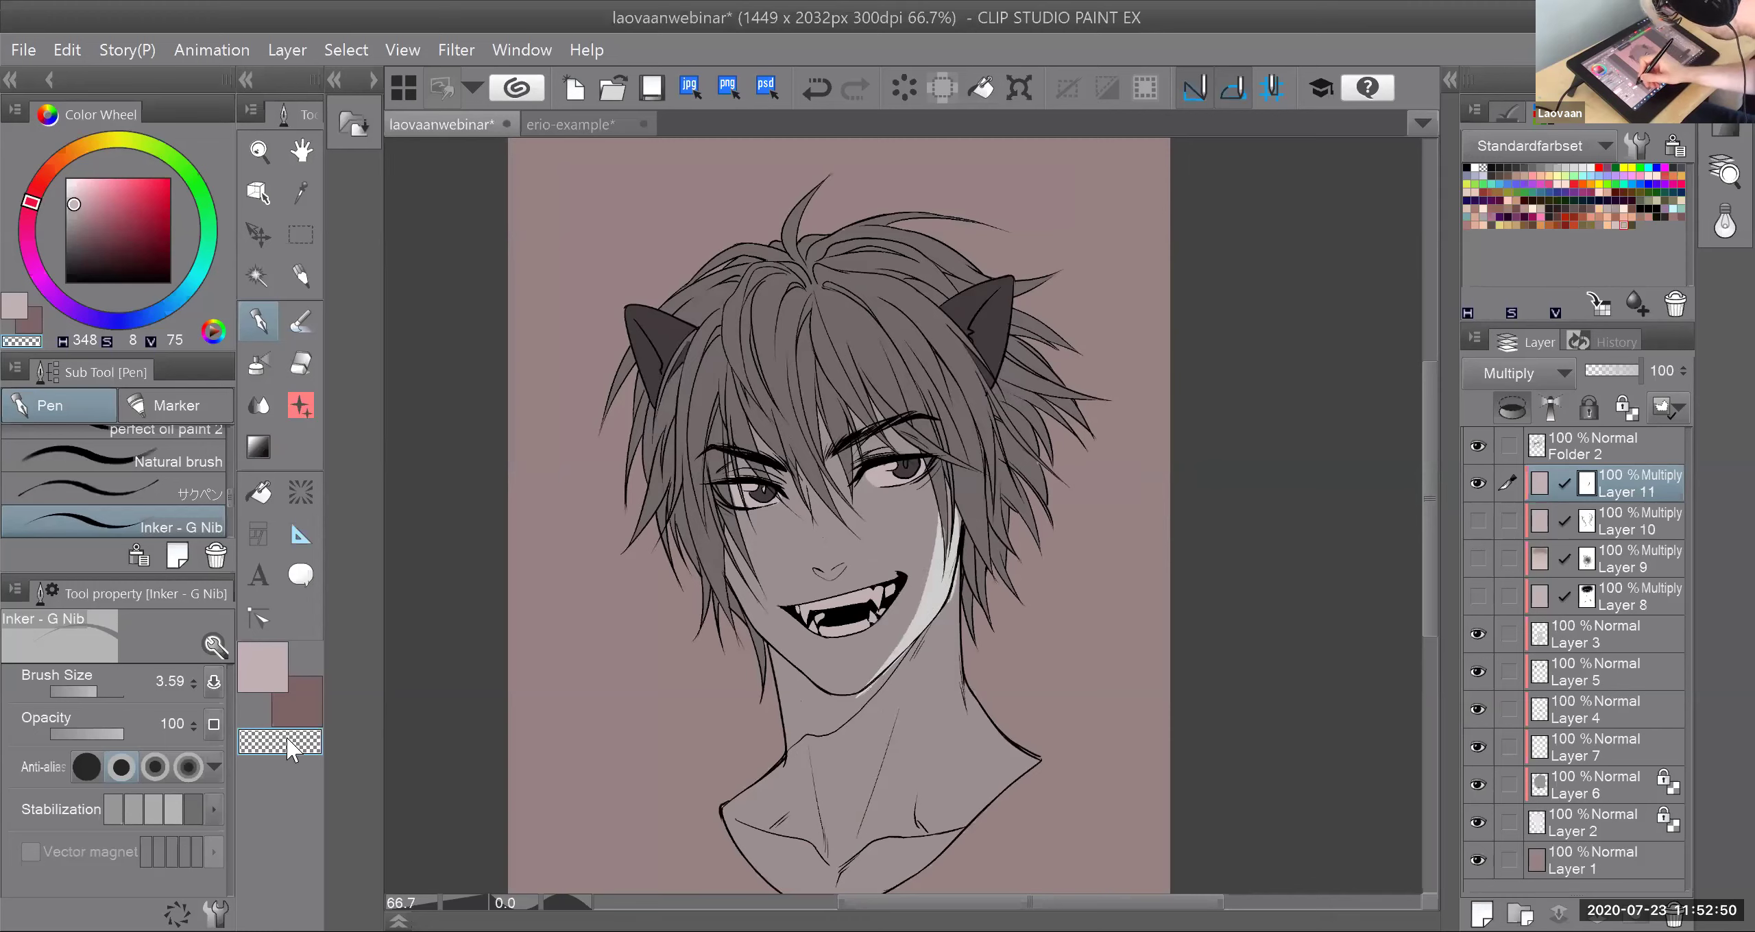
Step: Soften the inner edge of the cheek and jaw light with the Weichzeichnungsfilter blur brush
{"action": "key", "text": "c"}
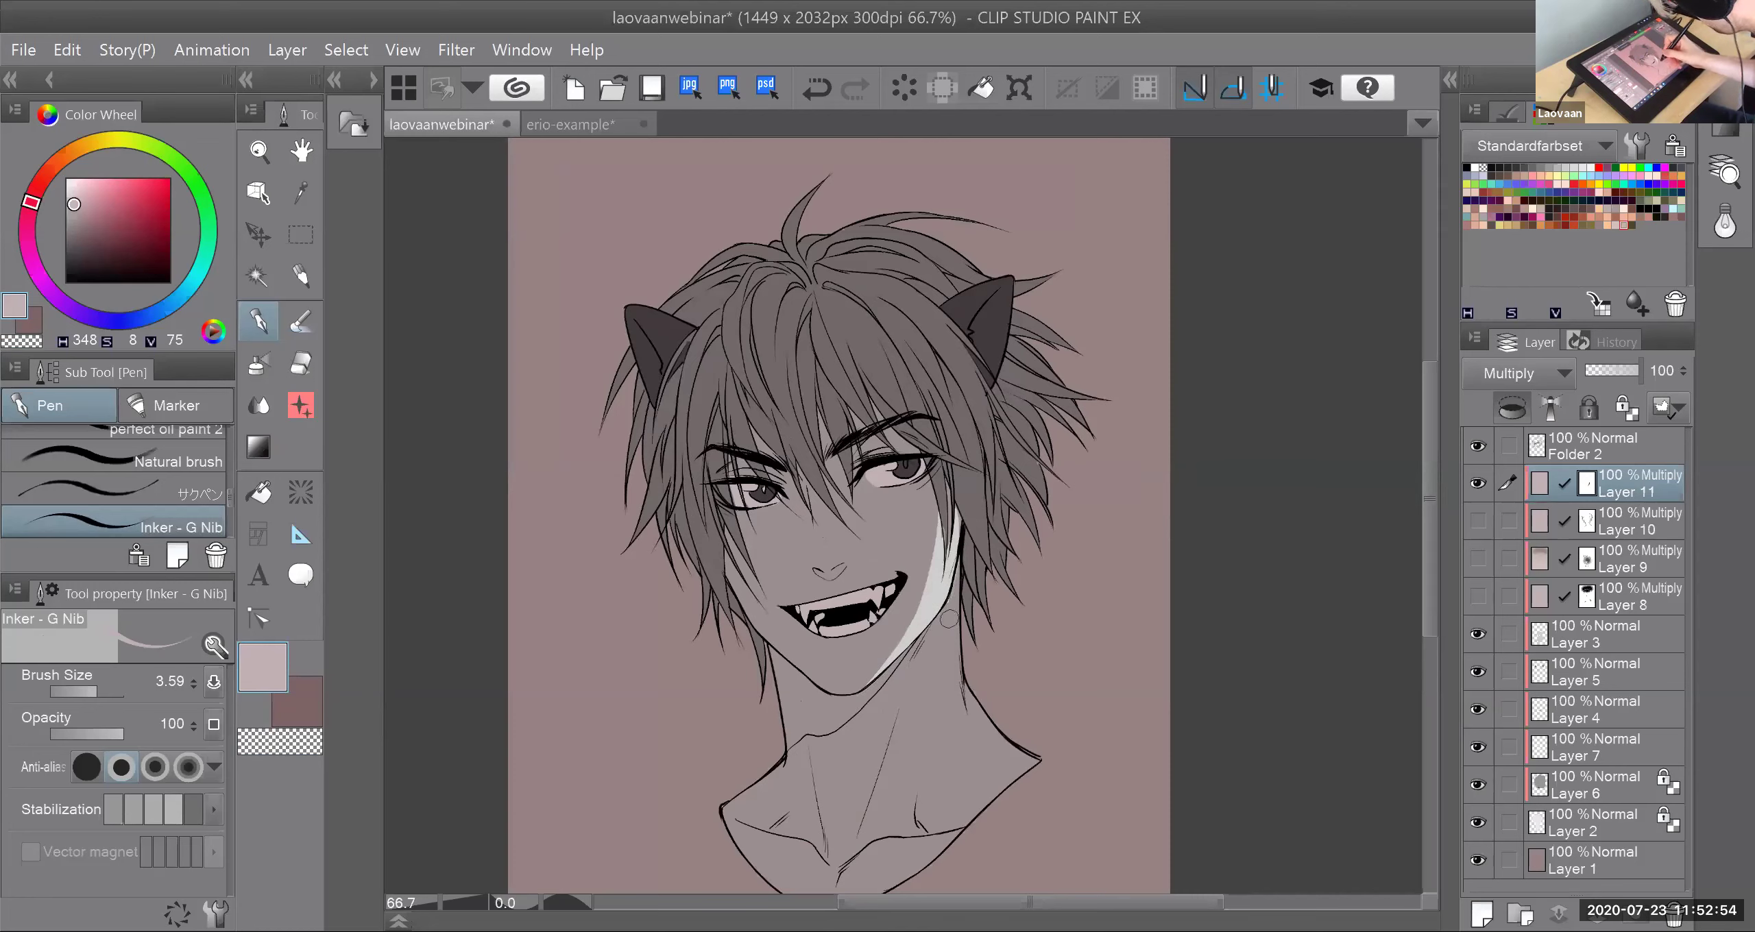
{"action": "left_click", "coordinate": [275, 394]}
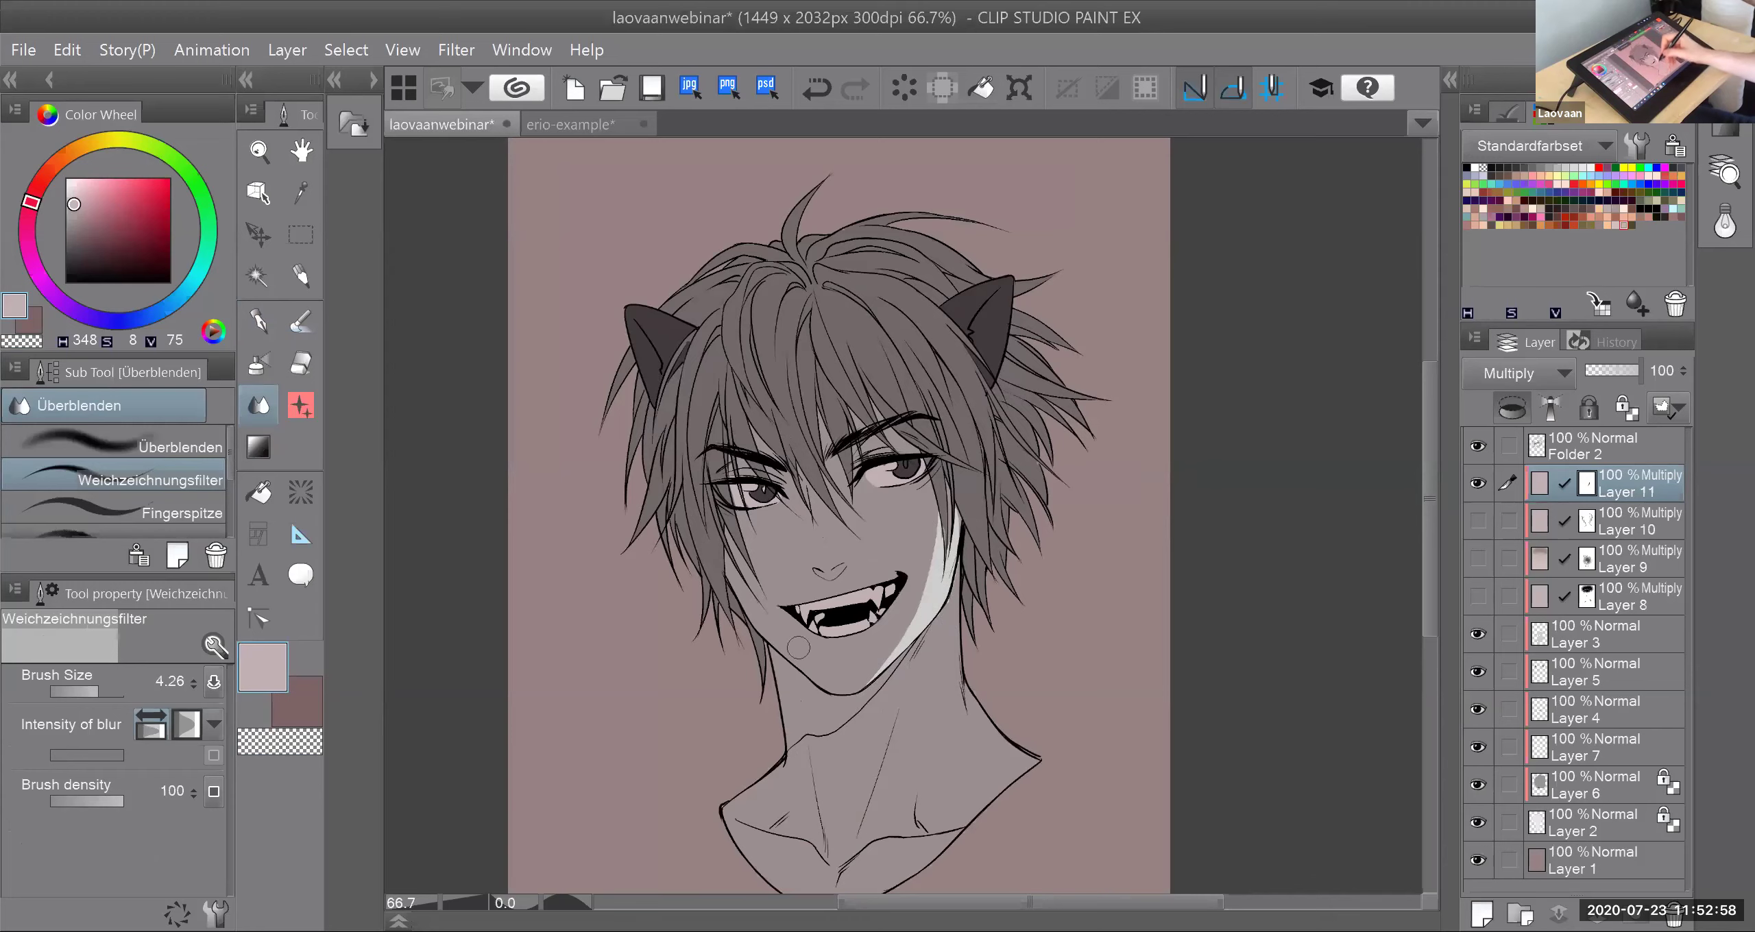
{"action": "mouse_move", "coordinate": [928, 558]}
{"action": "left_mouse_down"}
{"action": "mouse_move", "coordinate": [938, 525]}
{"action": "mouse_move", "coordinate": [877, 676]}
{"action": "mouse_move", "coordinate": [937, 517]}
{"action": "mouse_move", "coordinate": [862, 693]}
{"action": "left_mouse_up"}
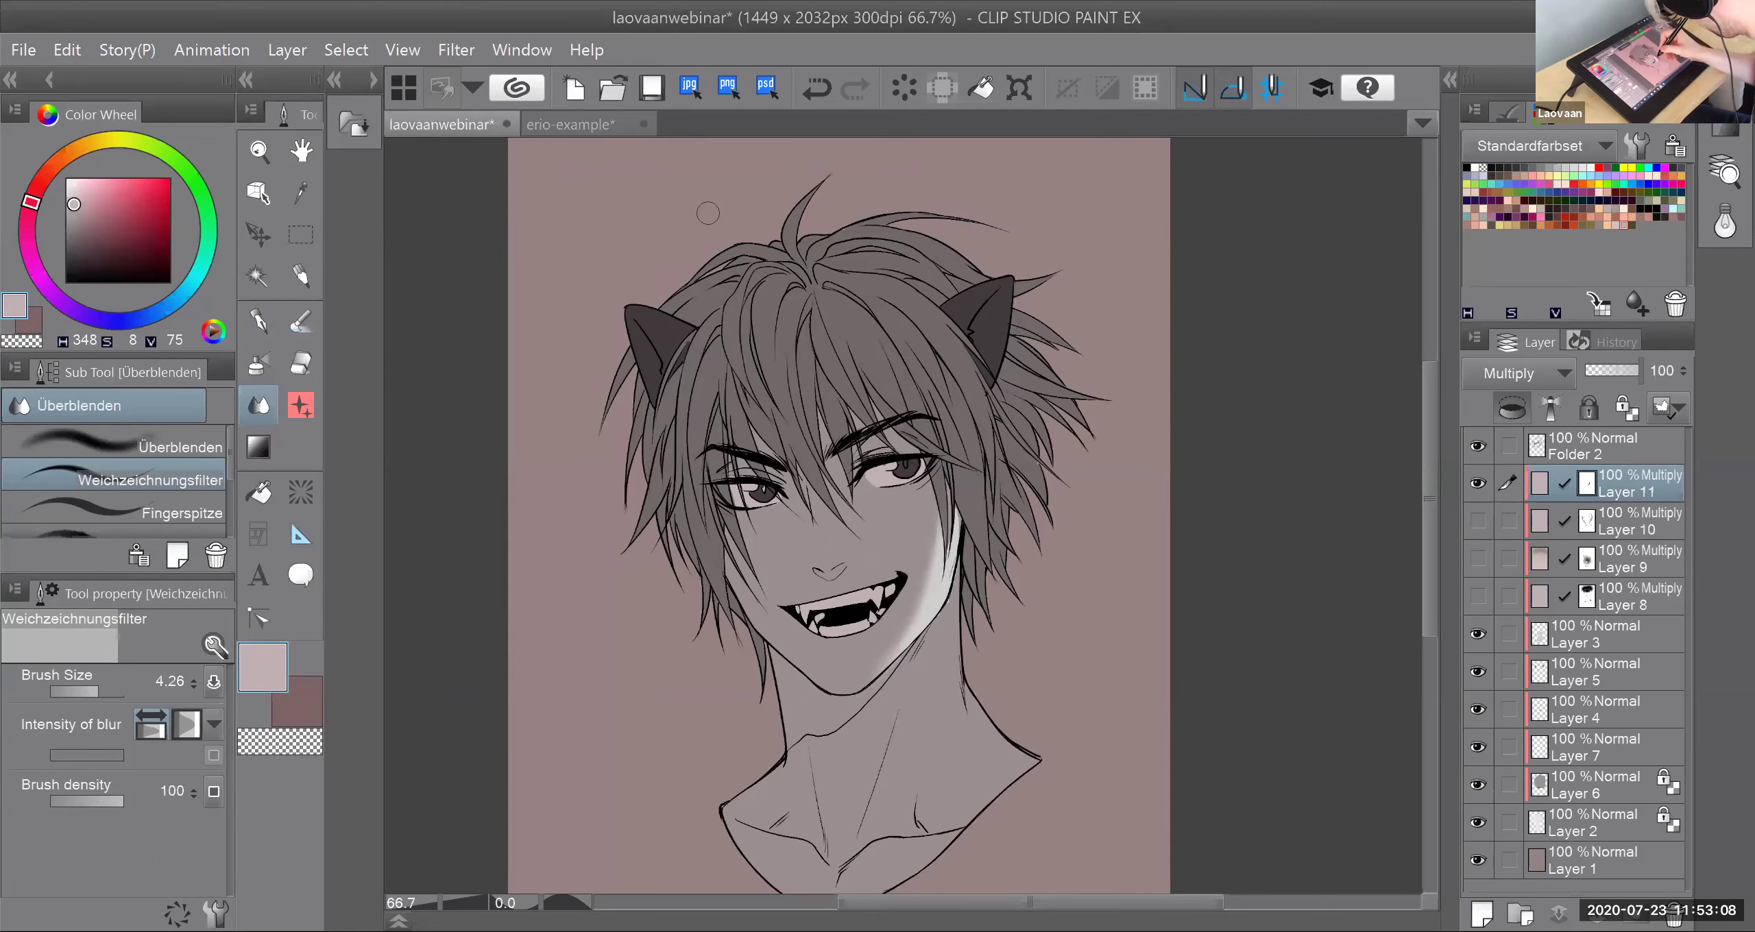
{"action": "key", "text": "ctrl+z"}
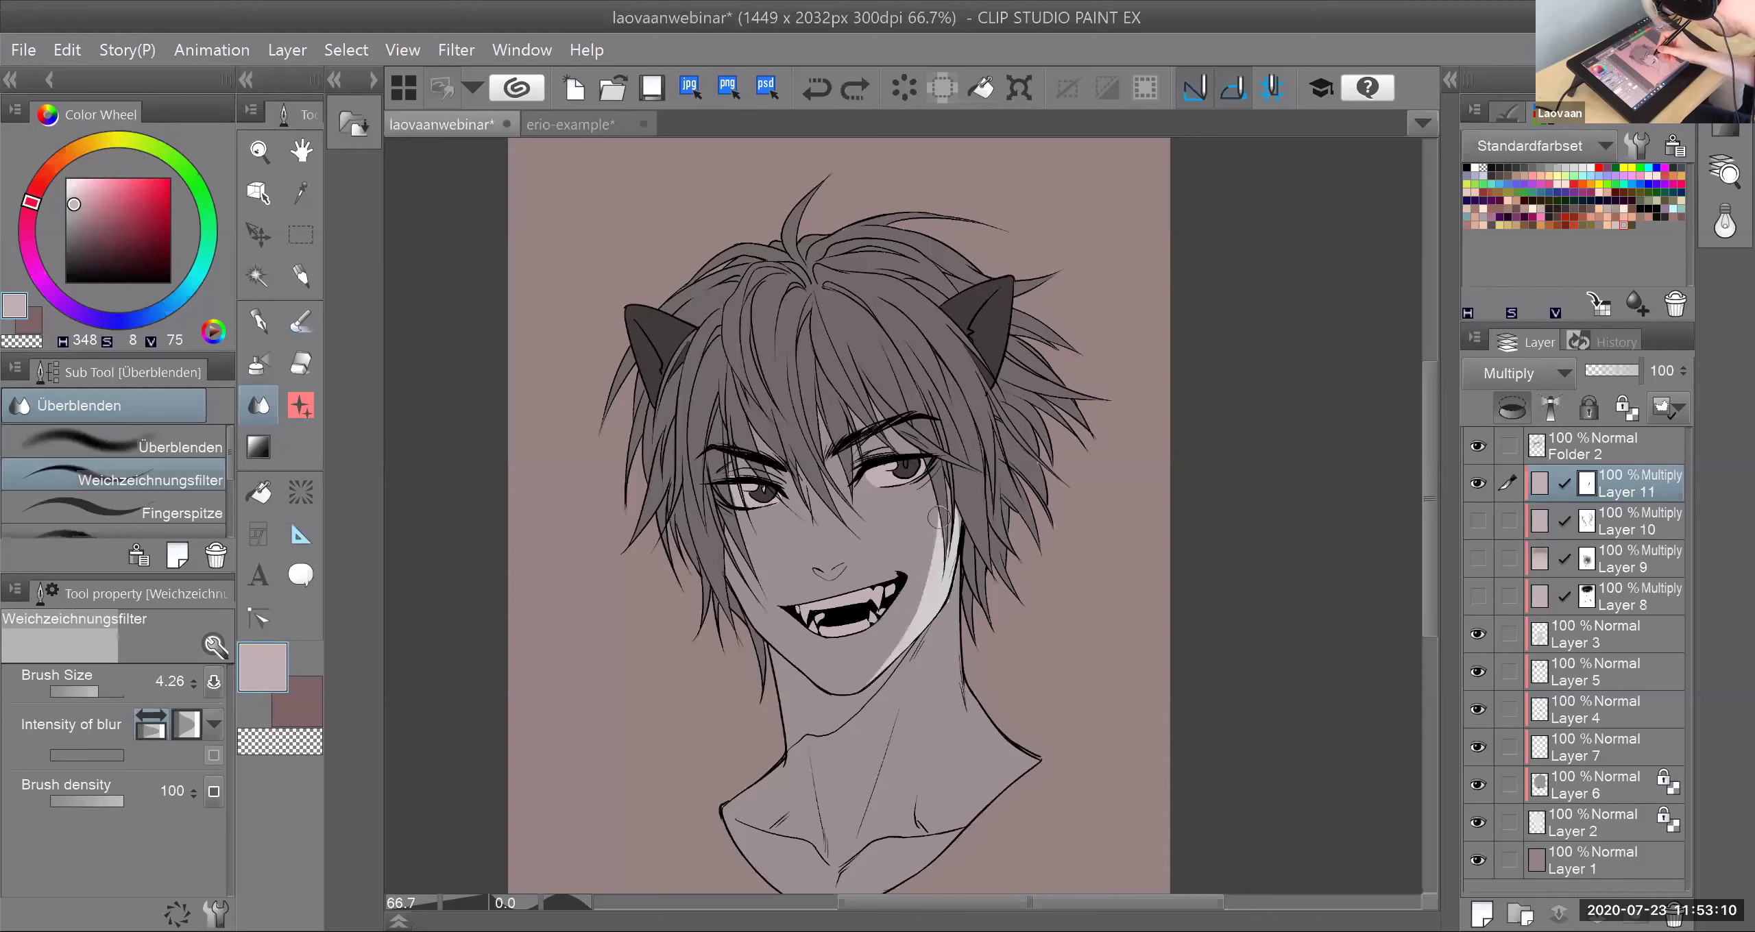
{"action": "mouse_move", "coordinate": [931, 554]}
{"action": "left_mouse_down"}
{"action": "mouse_move", "coordinate": [899, 644]}
{"action": "mouse_move", "coordinate": [922, 585]}
{"action": "mouse_move", "coordinate": [858, 692]}
{"action": "mouse_move", "coordinate": [928, 579]}
{"action": "mouse_move", "coordinate": [866, 699]}
{"action": "mouse_move", "coordinate": [922, 570]}
{"action": "mouse_move", "coordinate": [853, 702]}
{"action": "mouse_move", "coordinate": [928, 549]}
{"action": "left_mouse_up"}
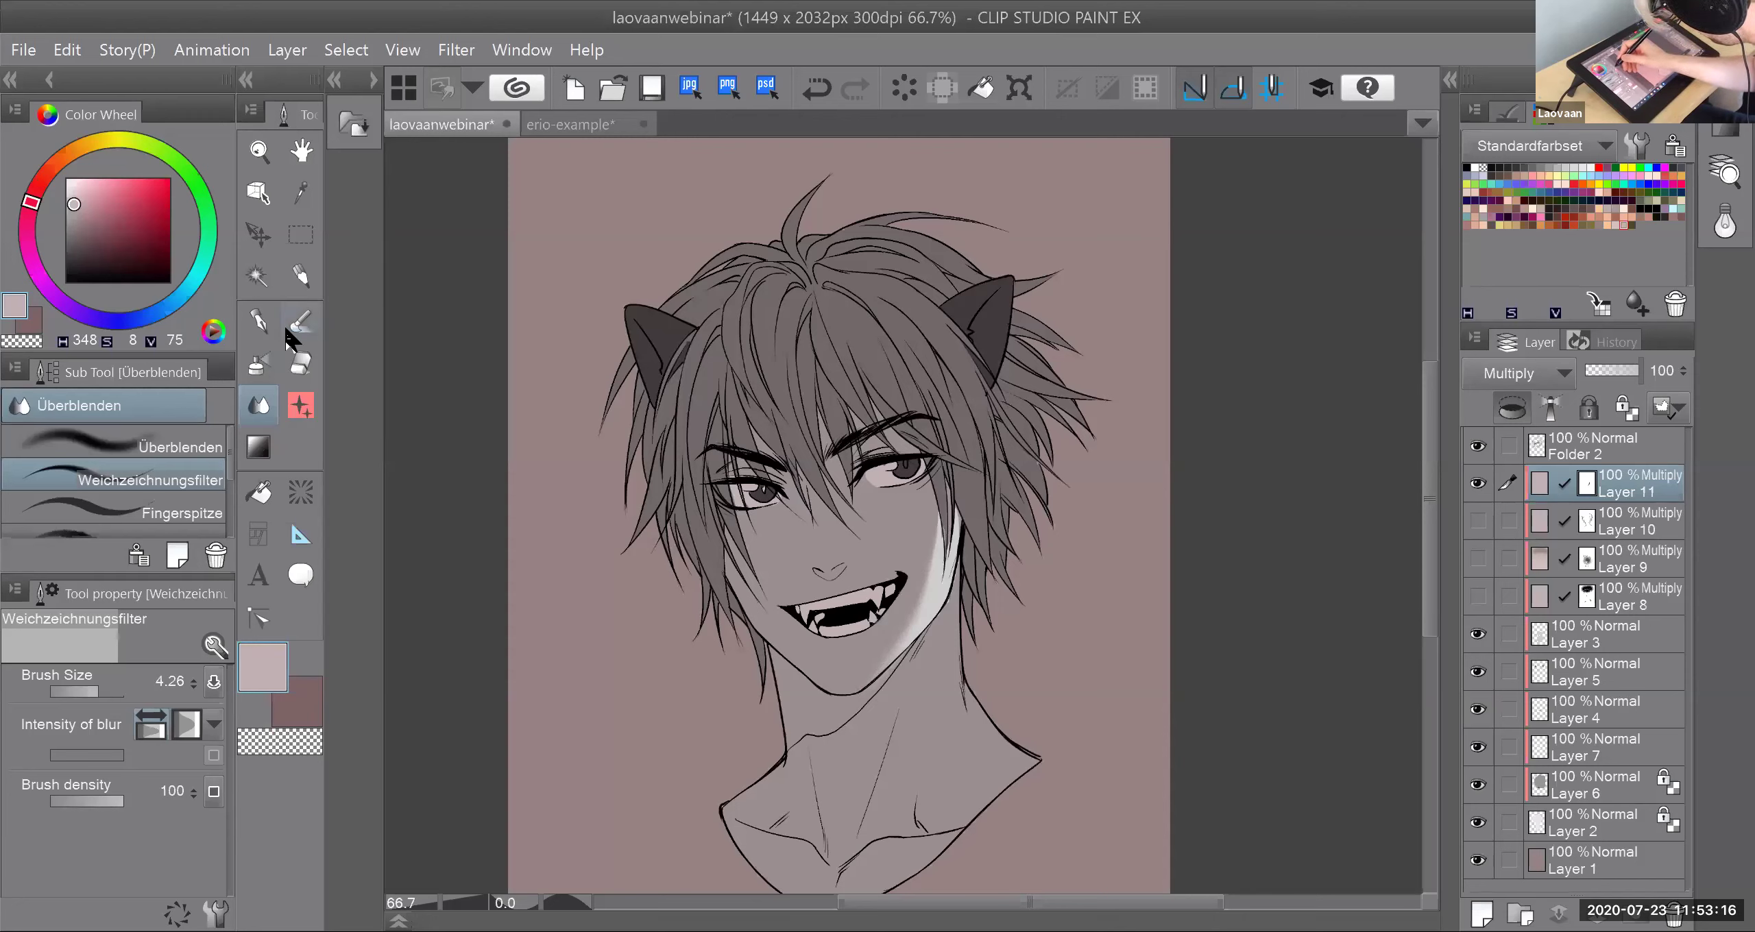
Step: Carve a light streak into the hair strand beside the cheek using the Inker - G Nib pen with transparent color
{"action": "left_click", "coordinate": [259, 321]}
{"action": "left_click", "coordinate": [312, 744]}
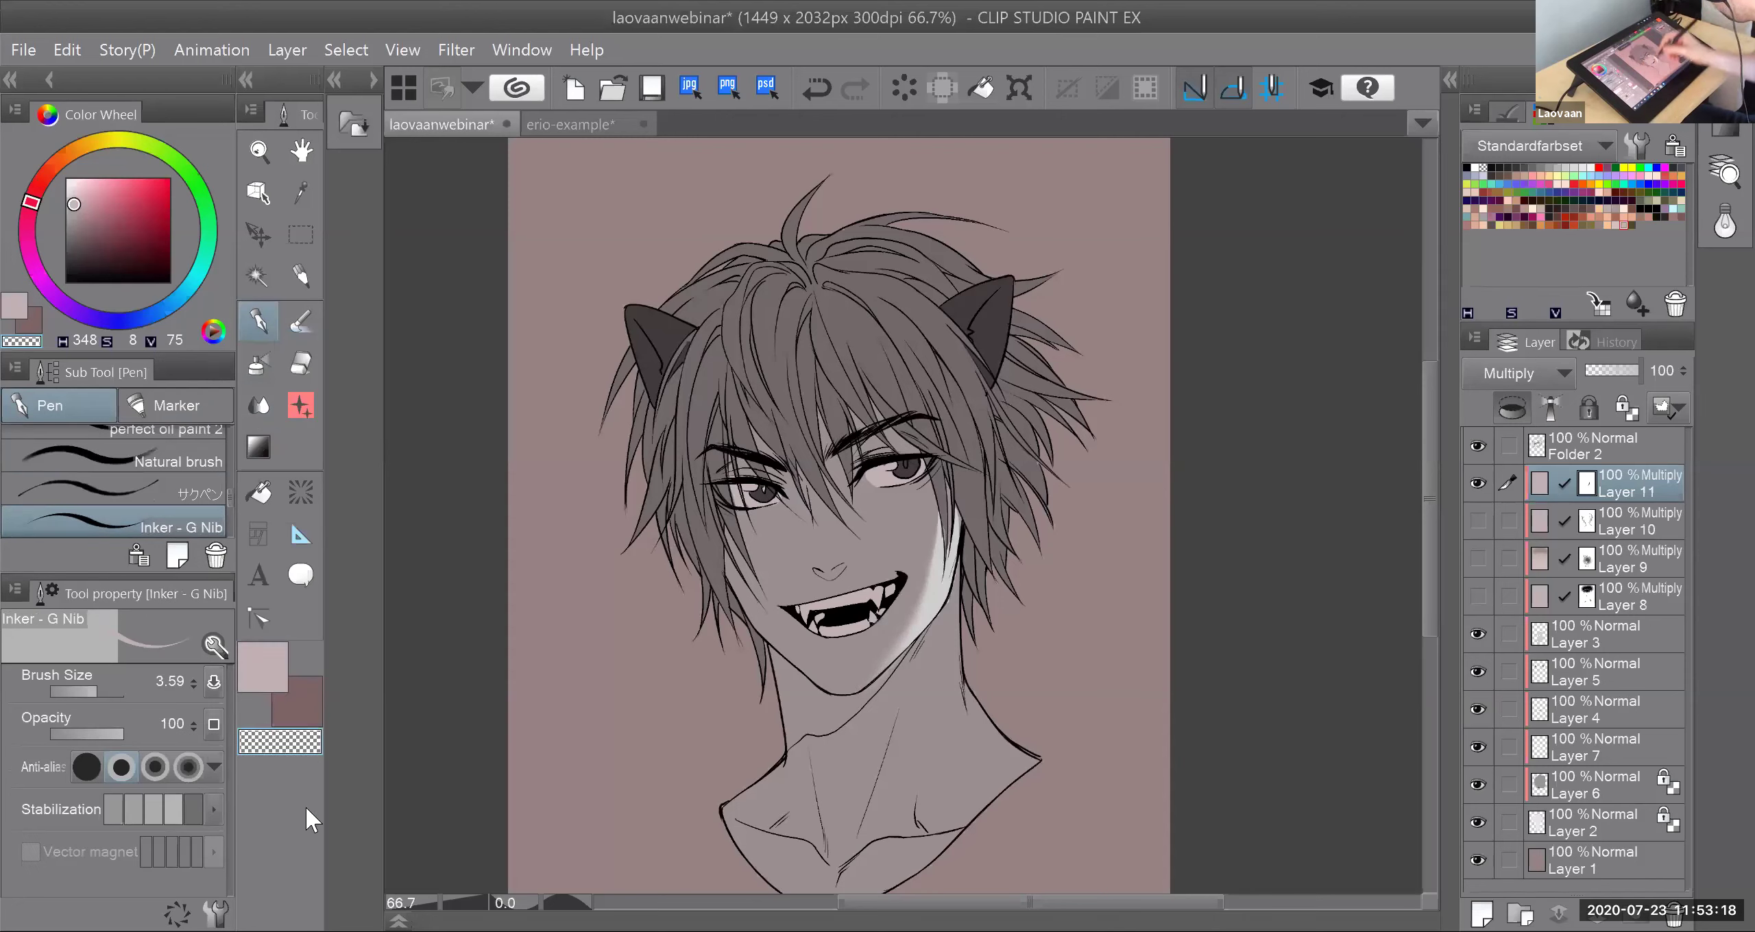
{"action": "left_click_drag", "start_coordinate": [976, 458], "coordinate": [992, 573]}
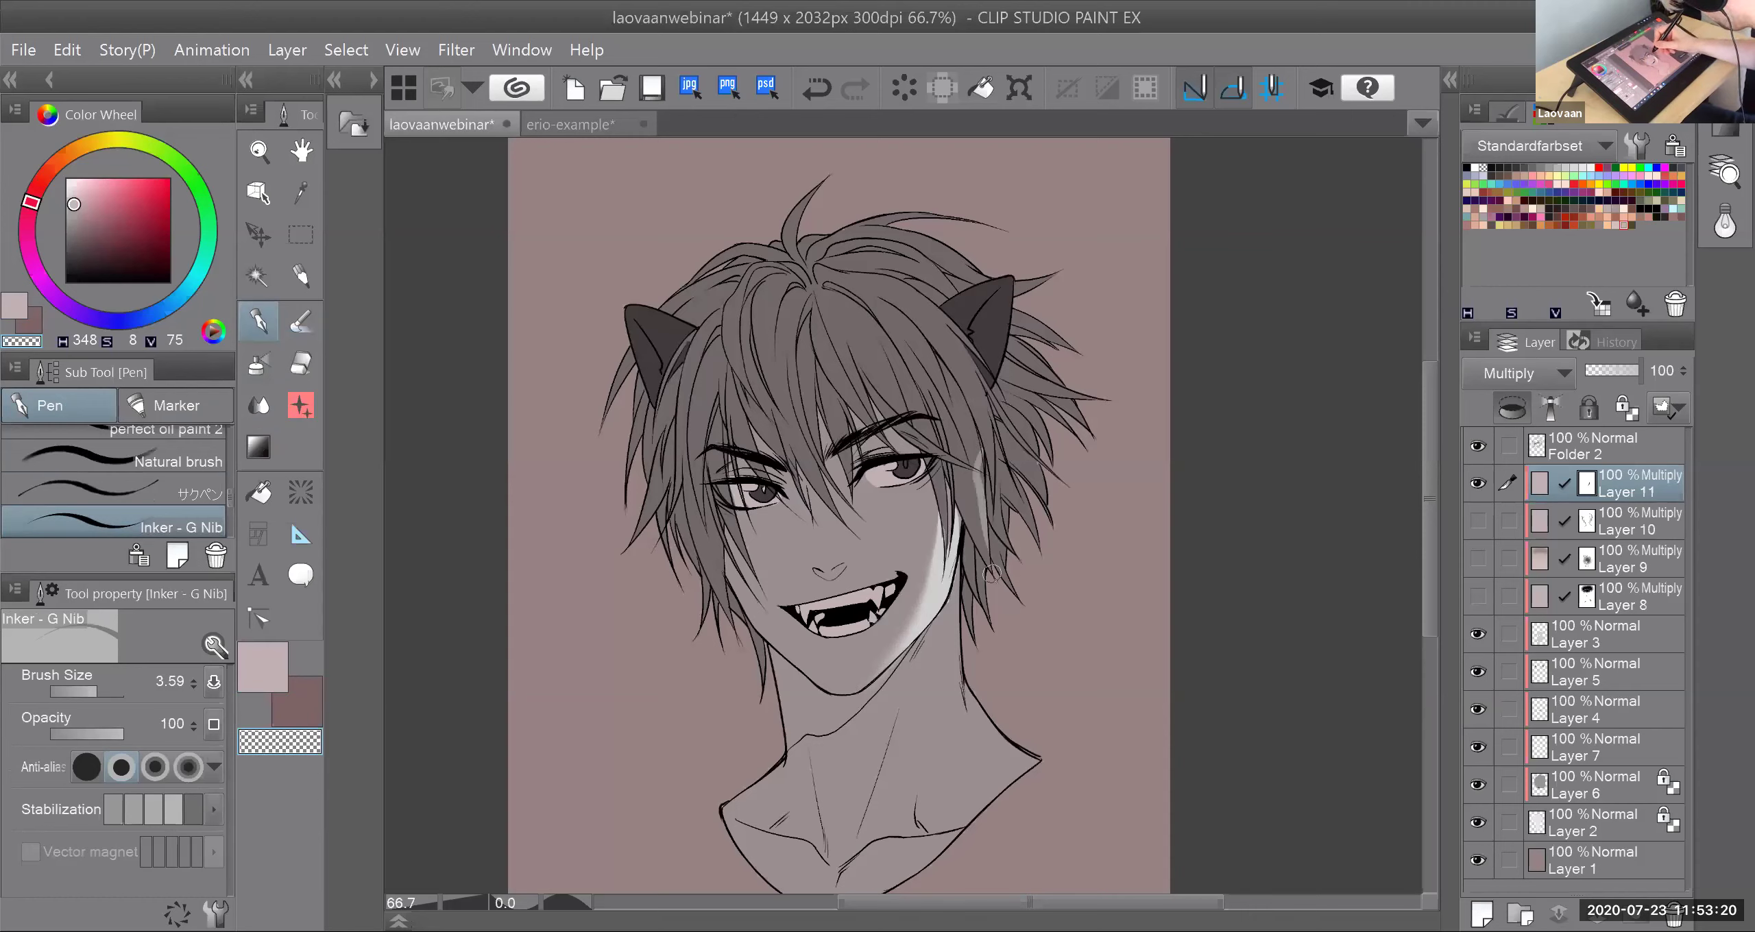
{"action": "left_click_drag", "start_coordinate": [975, 459], "coordinate": [990, 588]}
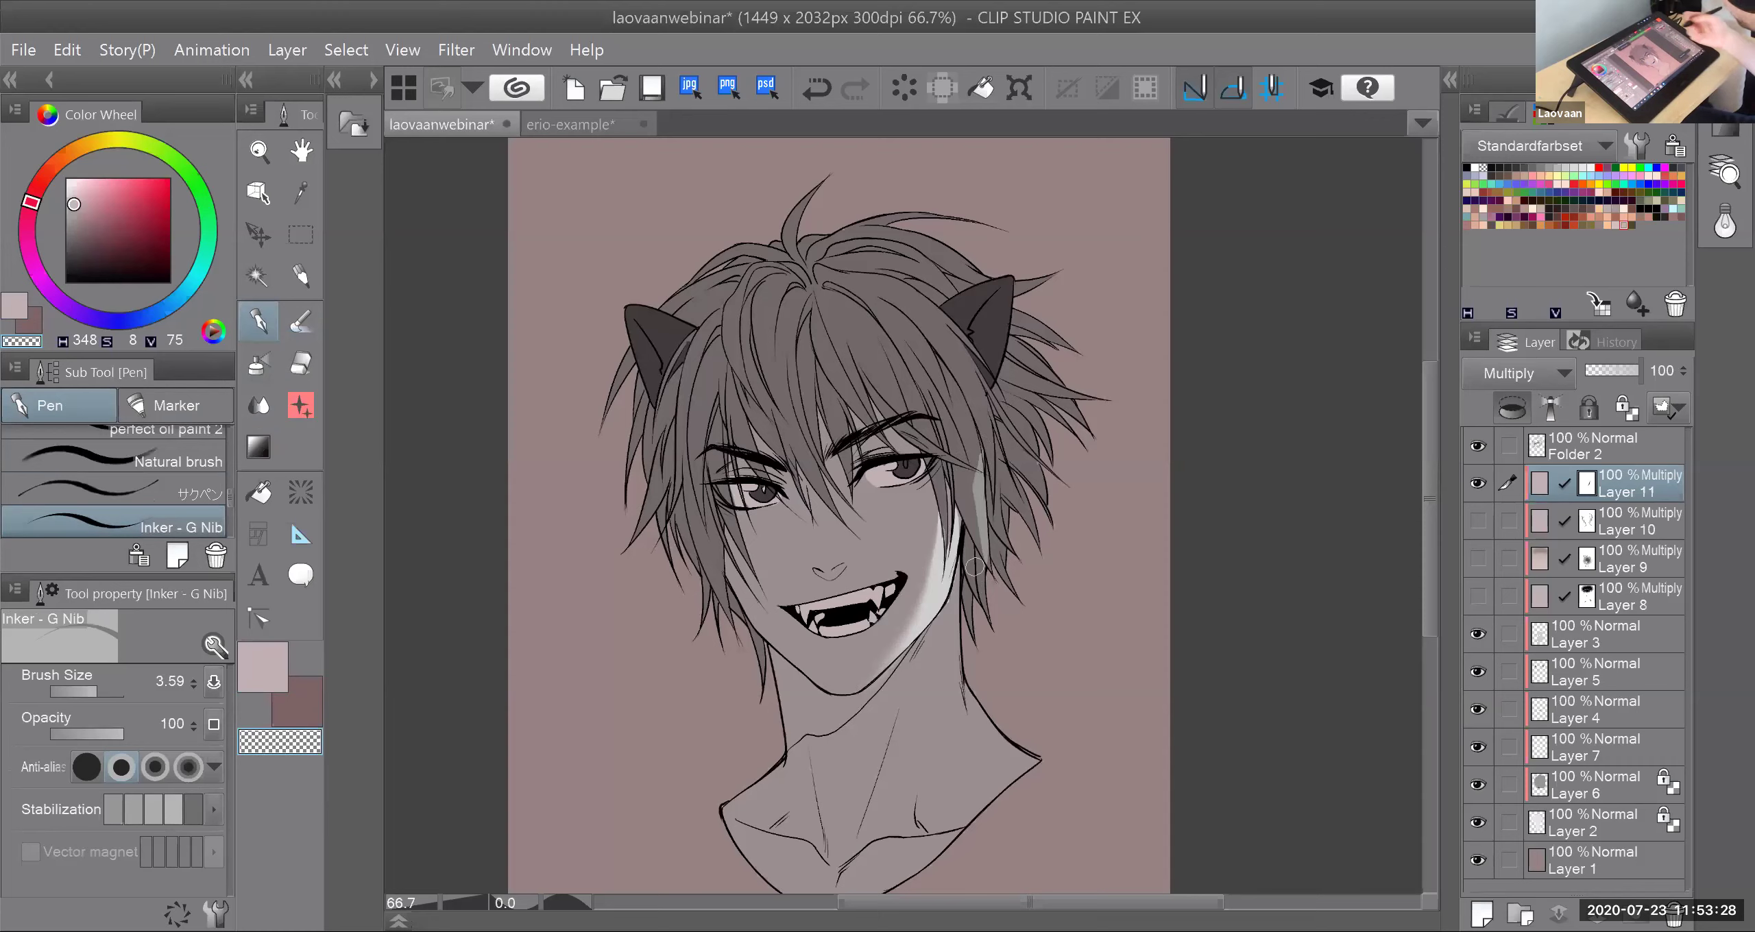
Step: Paint a thin hair-strand shadow back over the lit cheek on Layer 11's mask, comparing with and without the stroke
{"action": "scroll", "coordinate": [958, 443], "scroll_direction": "up", "scroll_amount": 4}
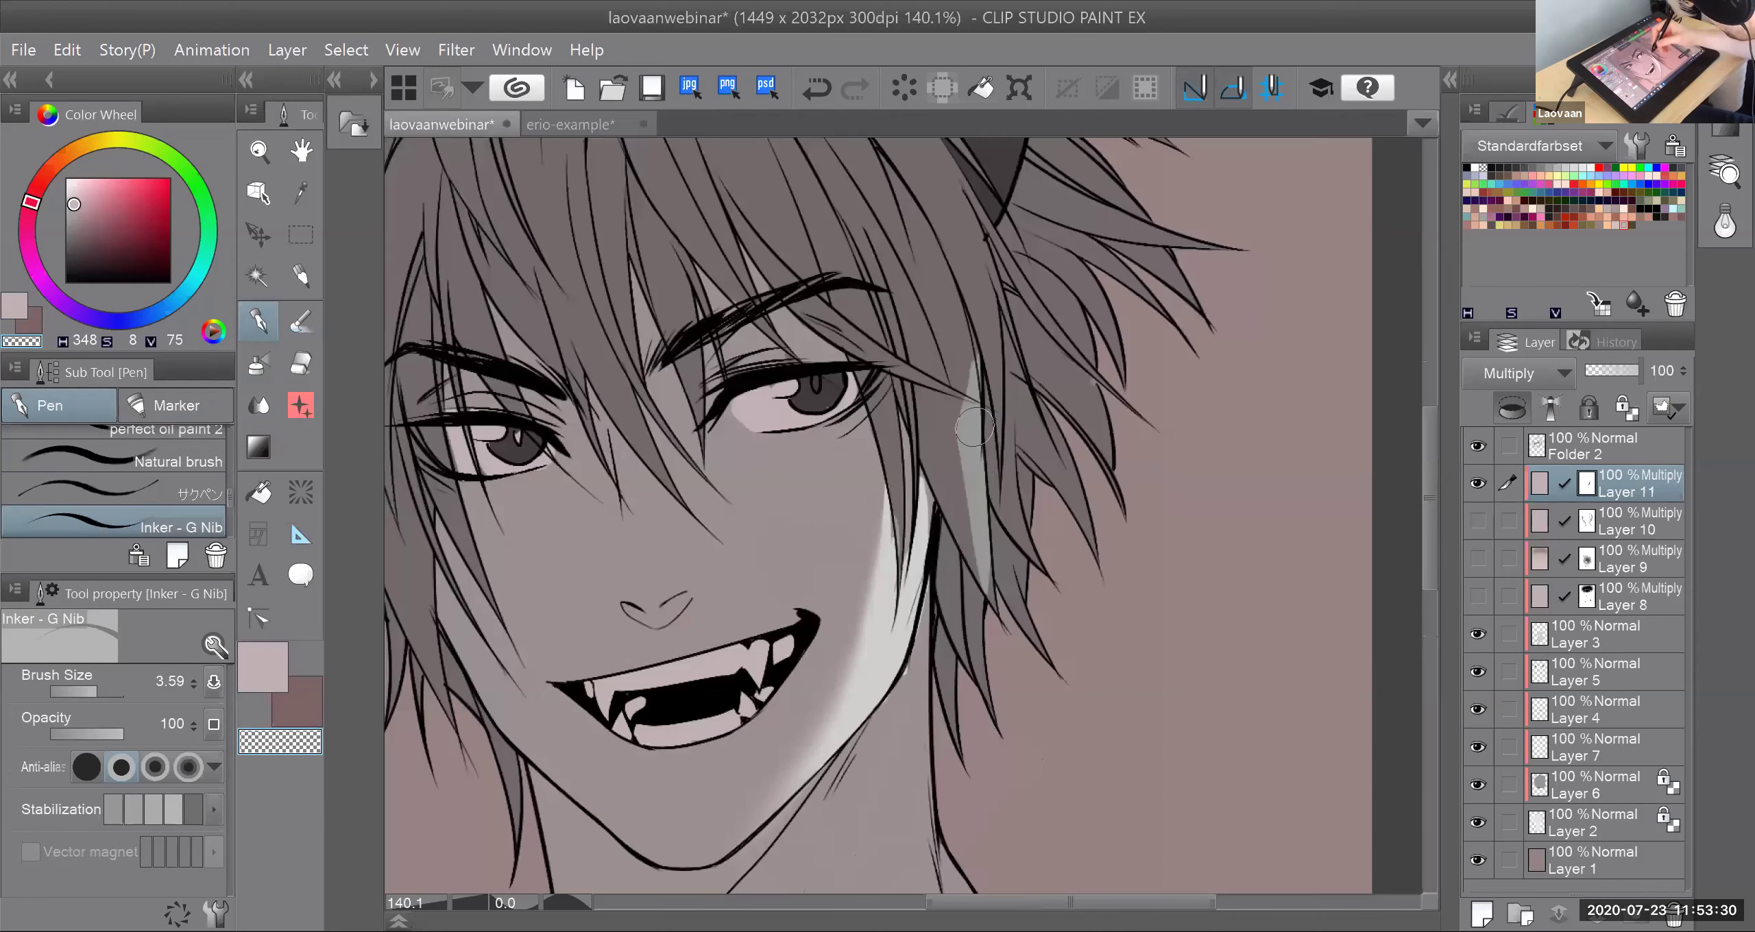
{"action": "key", "text": "c"}
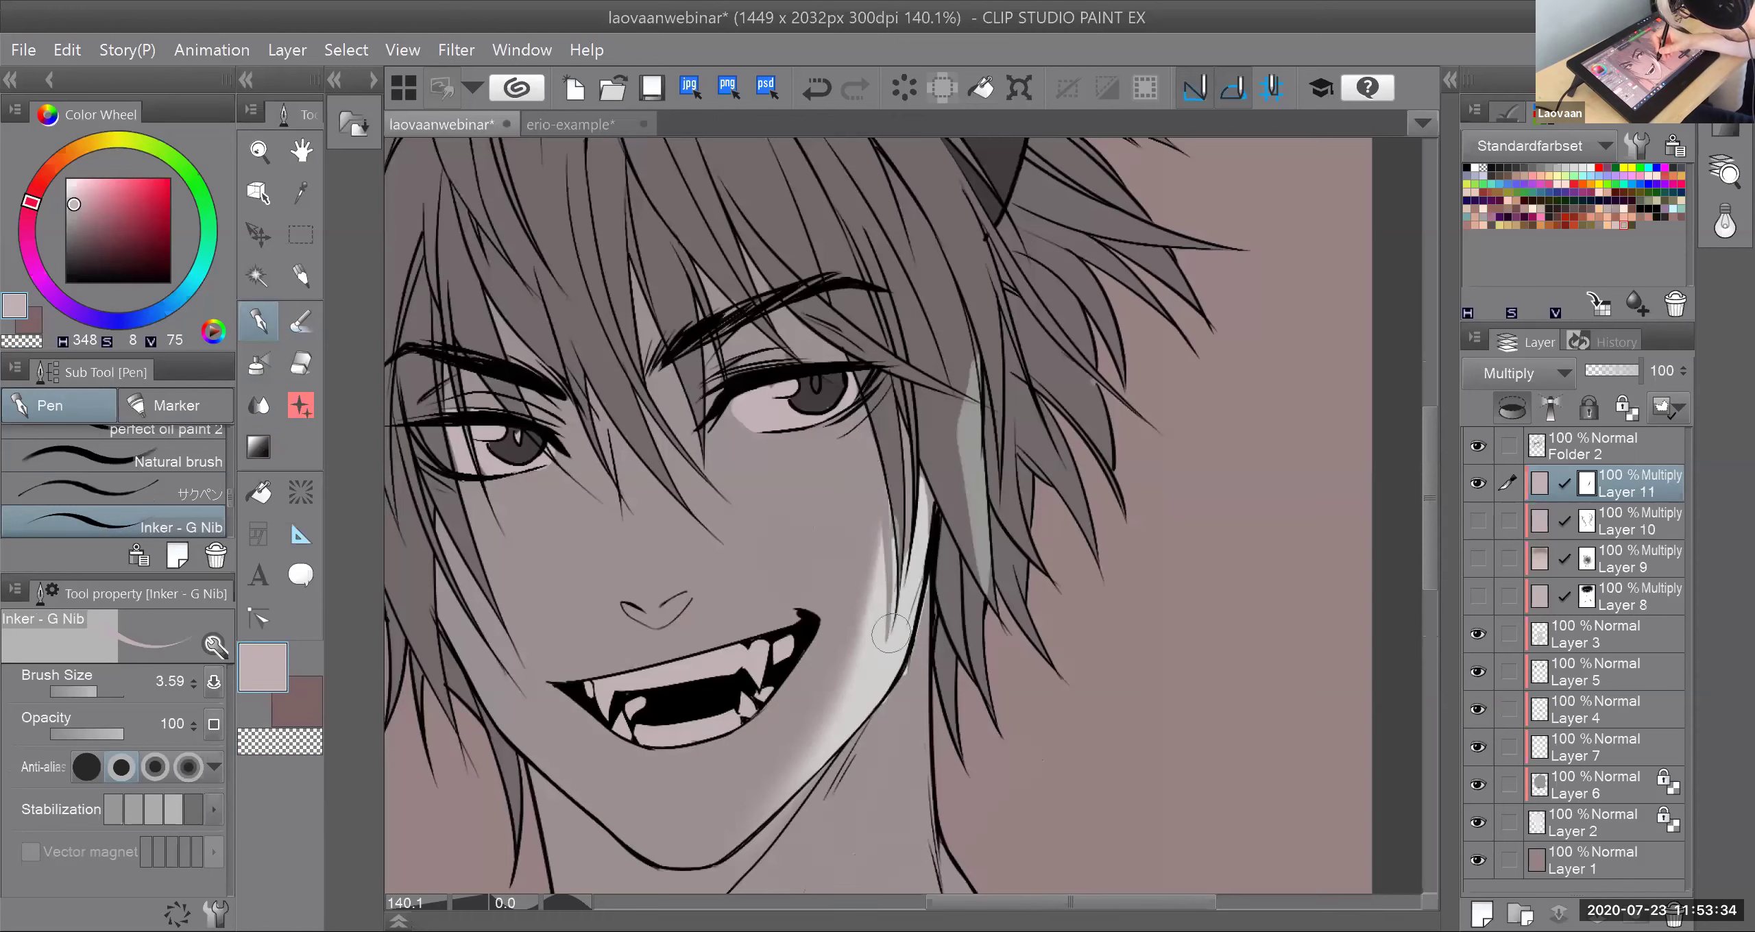
{"action": "key", "text": "ctrl+z"}
{"action": "left_click_drag", "start_coordinate": [893, 528], "coordinate": [882, 646]}
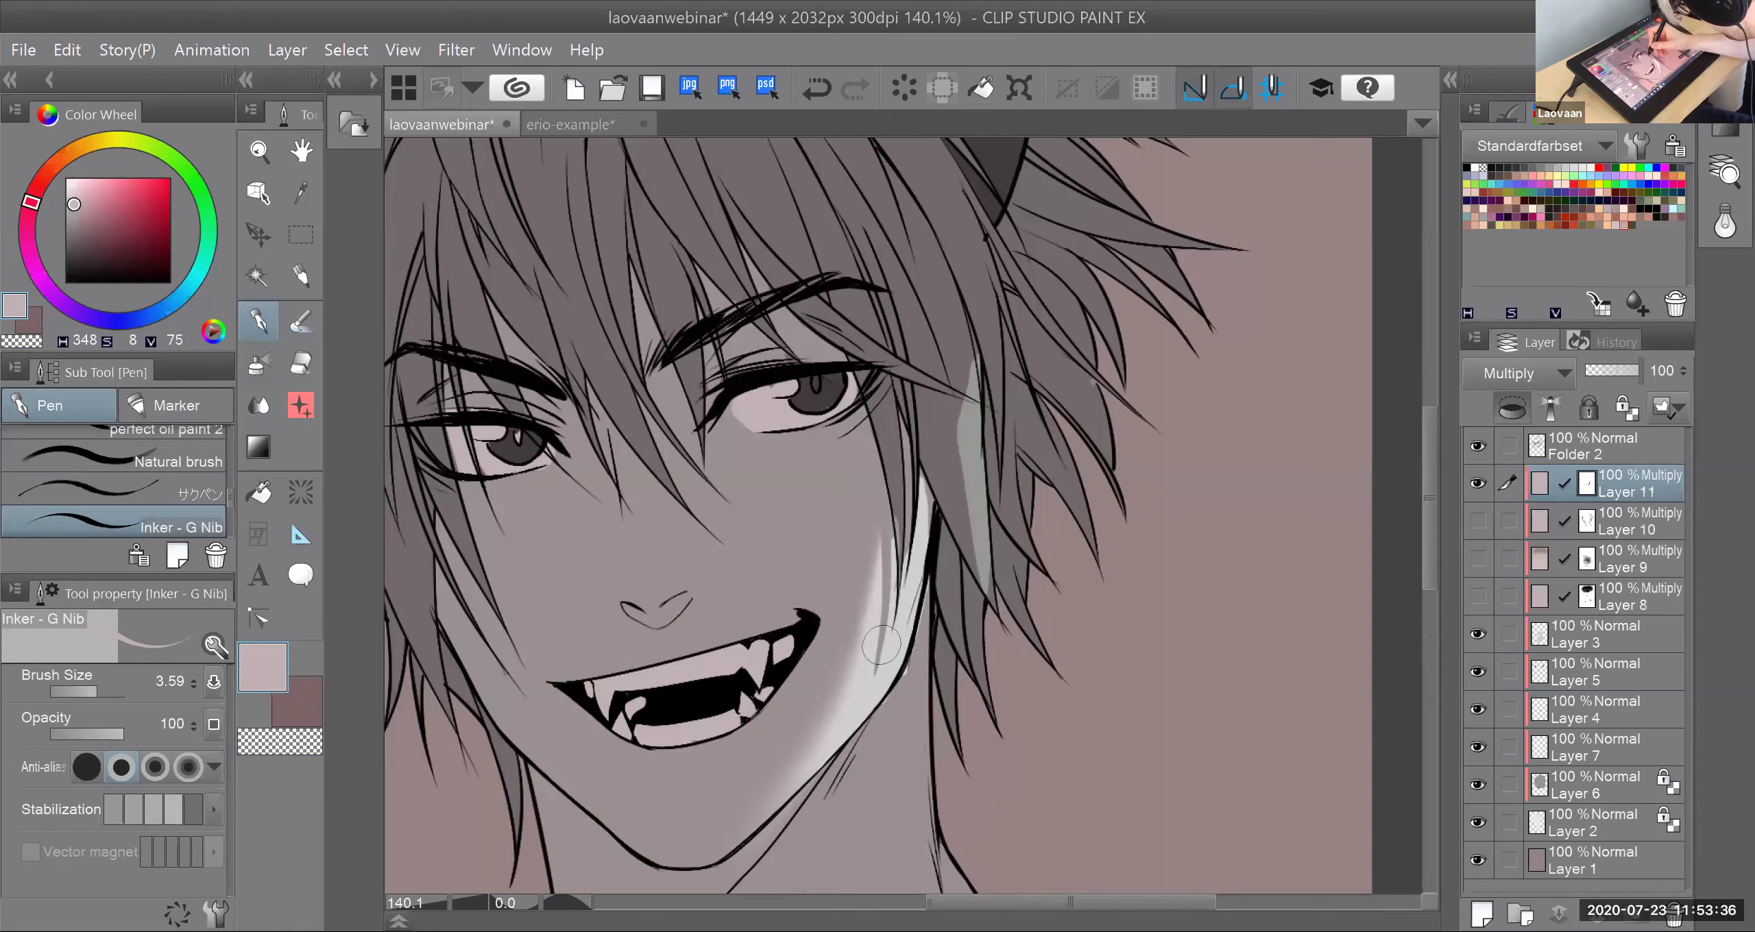
{"action": "key", "text": "ctrl+z"}
{"action": "key", "text": "ctrl+y"}
{"action": "key", "text": "ctrl+z"}
{"action": "key", "text": "ctrl+y"}
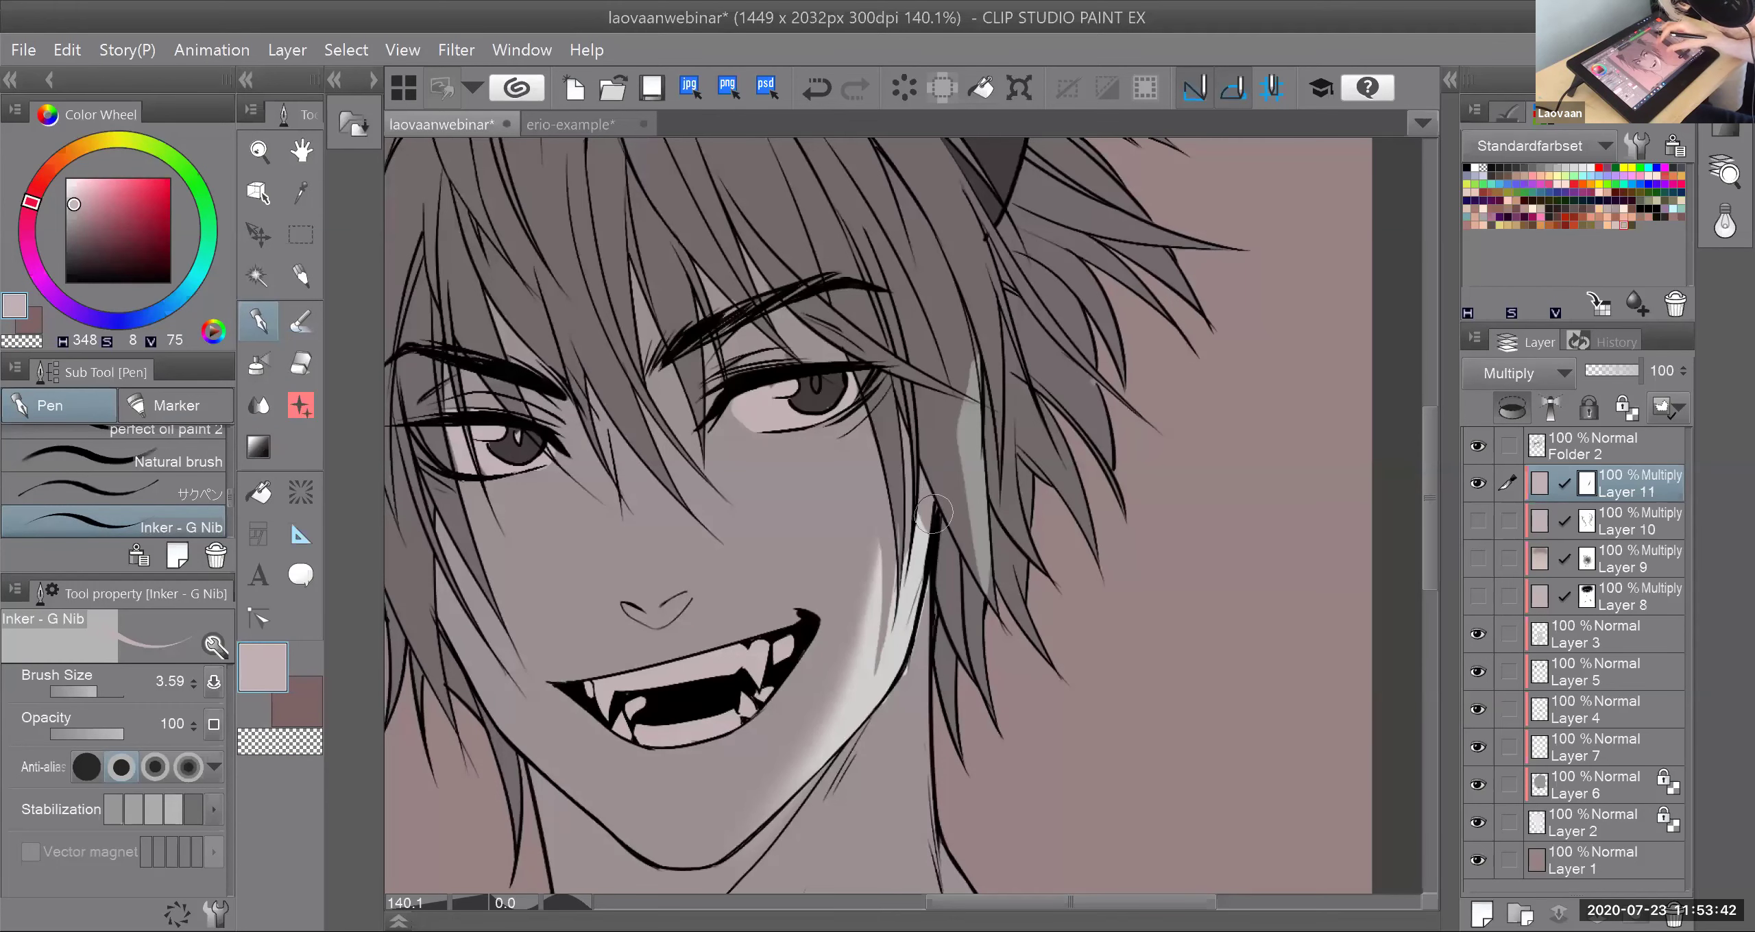
Step: Carve a bright strip of light down the side of the neck below the jaw with transparent color
{"action": "scroll", "coordinate": [933, 514], "scroll_direction": "down", "scroll_amount": 5}
{"action": "left_click", "coordinate": [272, 743]}
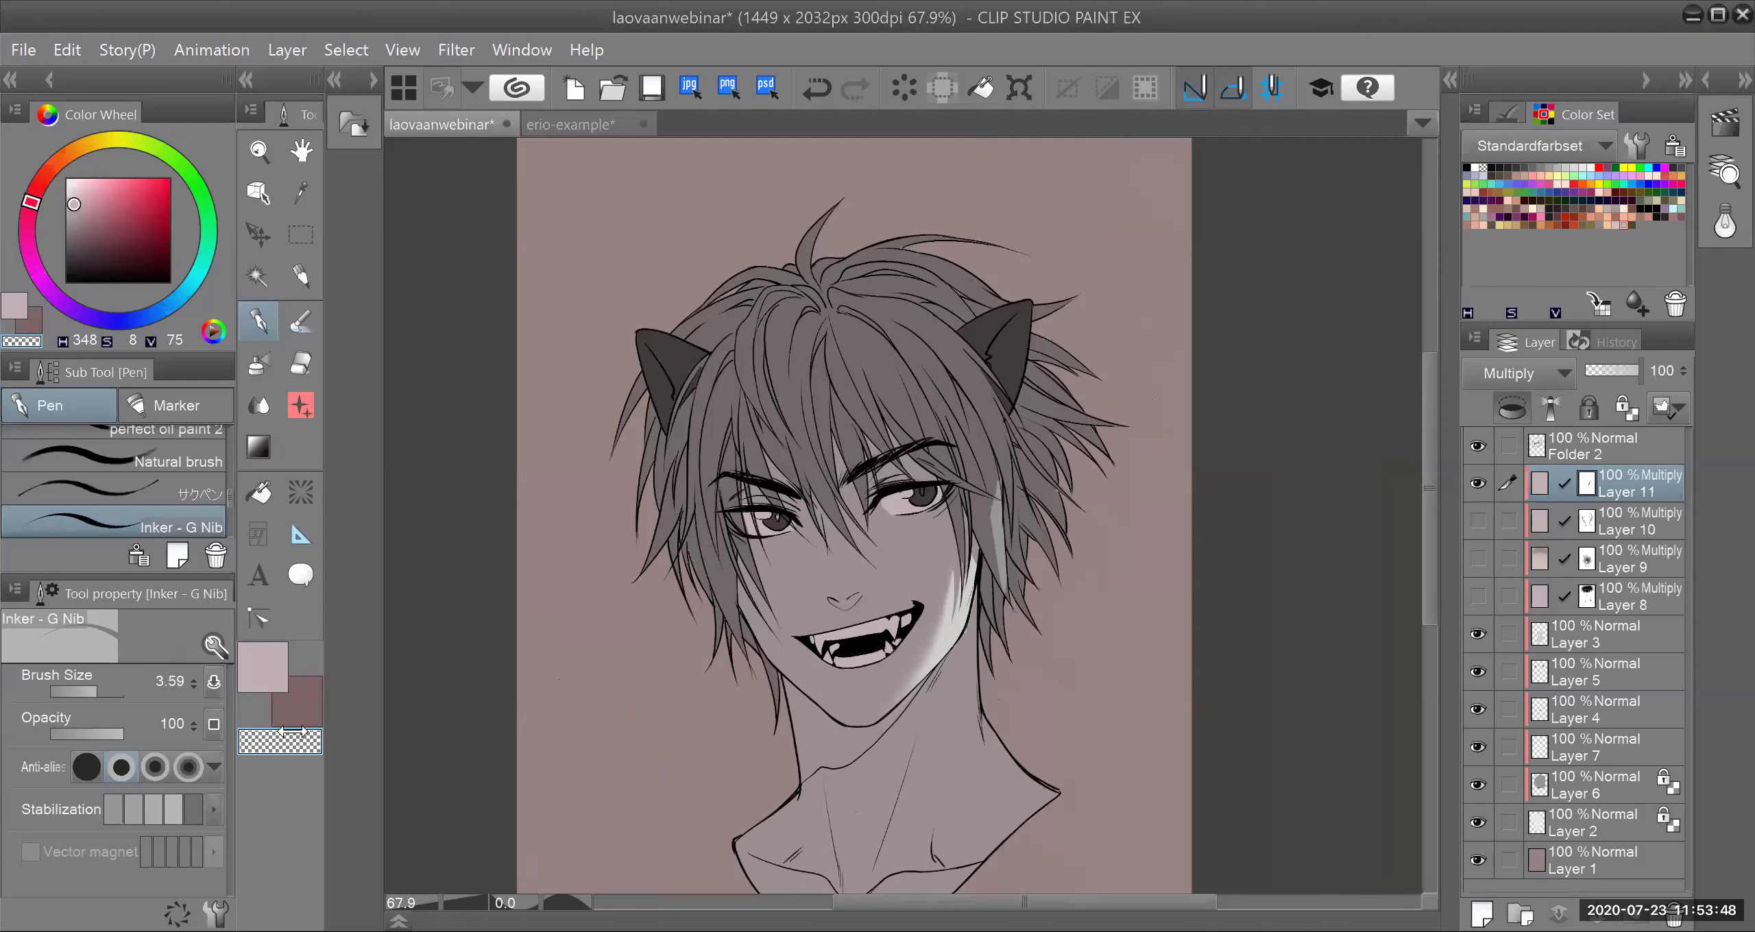
{"action": "mouse_move", "coordinate": [972, 599]}
{"action": "left_mouse_down"}
{"action": "mouse_move", "coordinate": [981, 740]}
{"action": "mouse_move", "coordinate": [965, 700]}
{"action": "mouse_move", "coordinate": [984, 750]}
{"action": "left_mouse_up"}
{"action": "left_click_drag", "start_coordinate": [971, 681], "coordinate": [981, 738]}
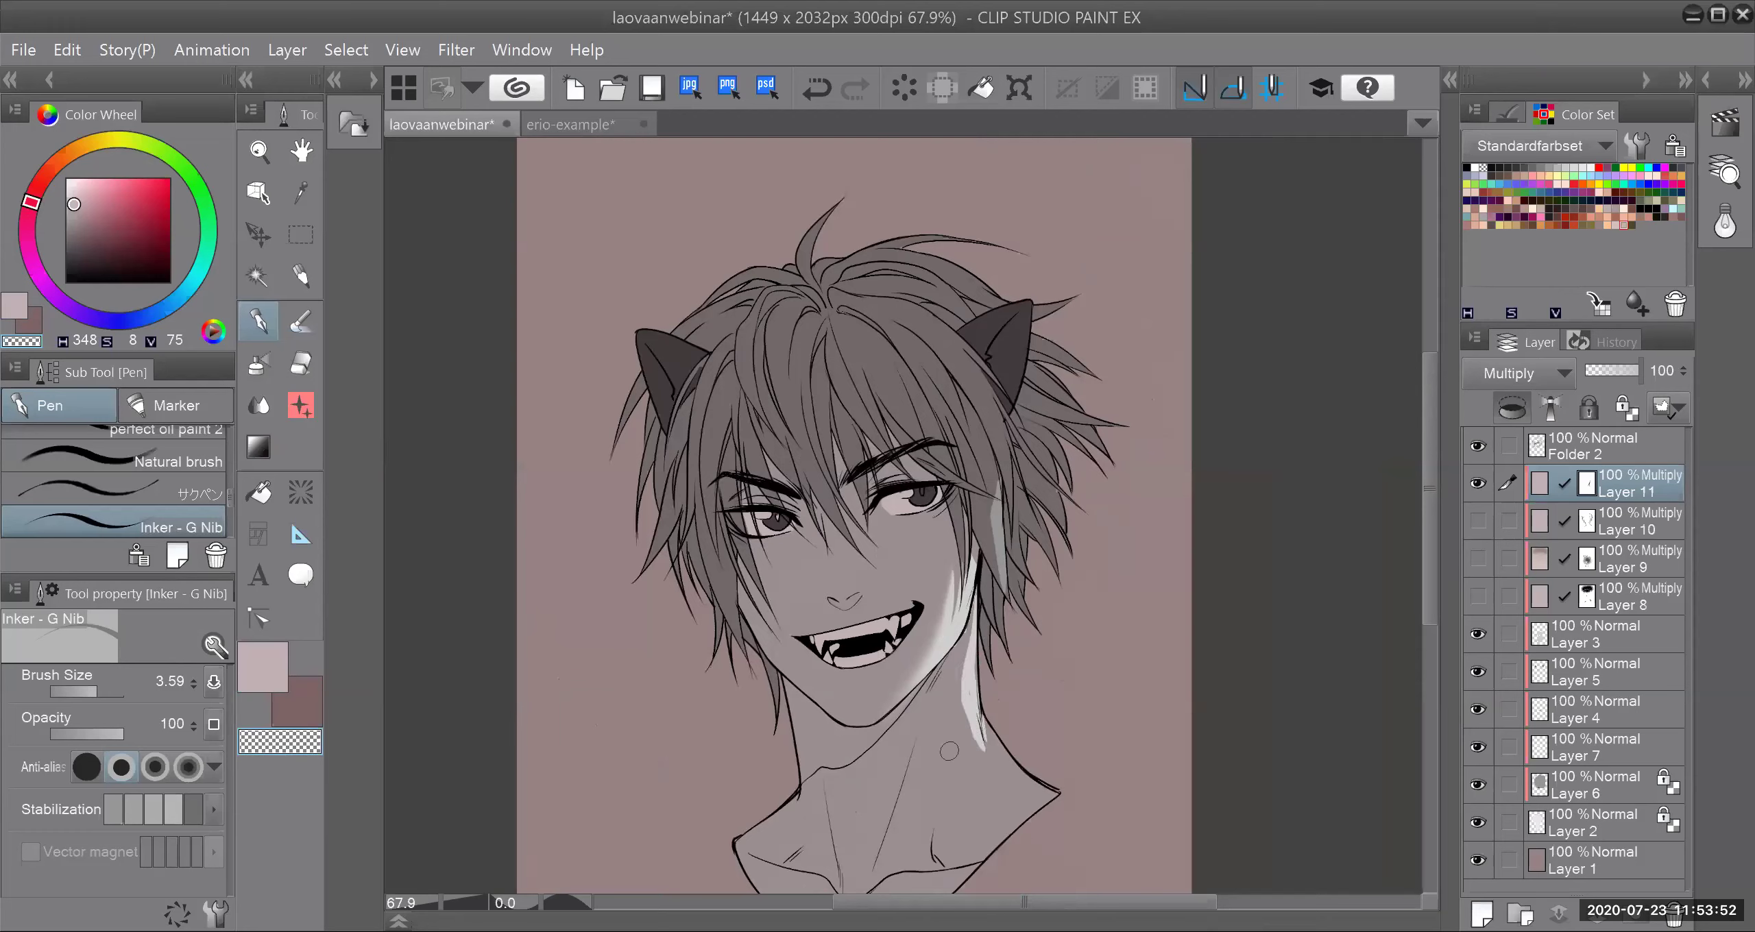
{"action": "mouse_move", "coordinate": [970, 670]}
{"action": "left_mouse_down"}
{"action": "mouse_move", "coordinate": [982, 764]}
{"action": "mouse_move", "coordinate": [963, 690]}
{"action": "mouse_move", "coordinate": [974, 626]}
{"action": "mouse_move", "coordinate": [986, 748]}
{"action": "left_mouse_up"}
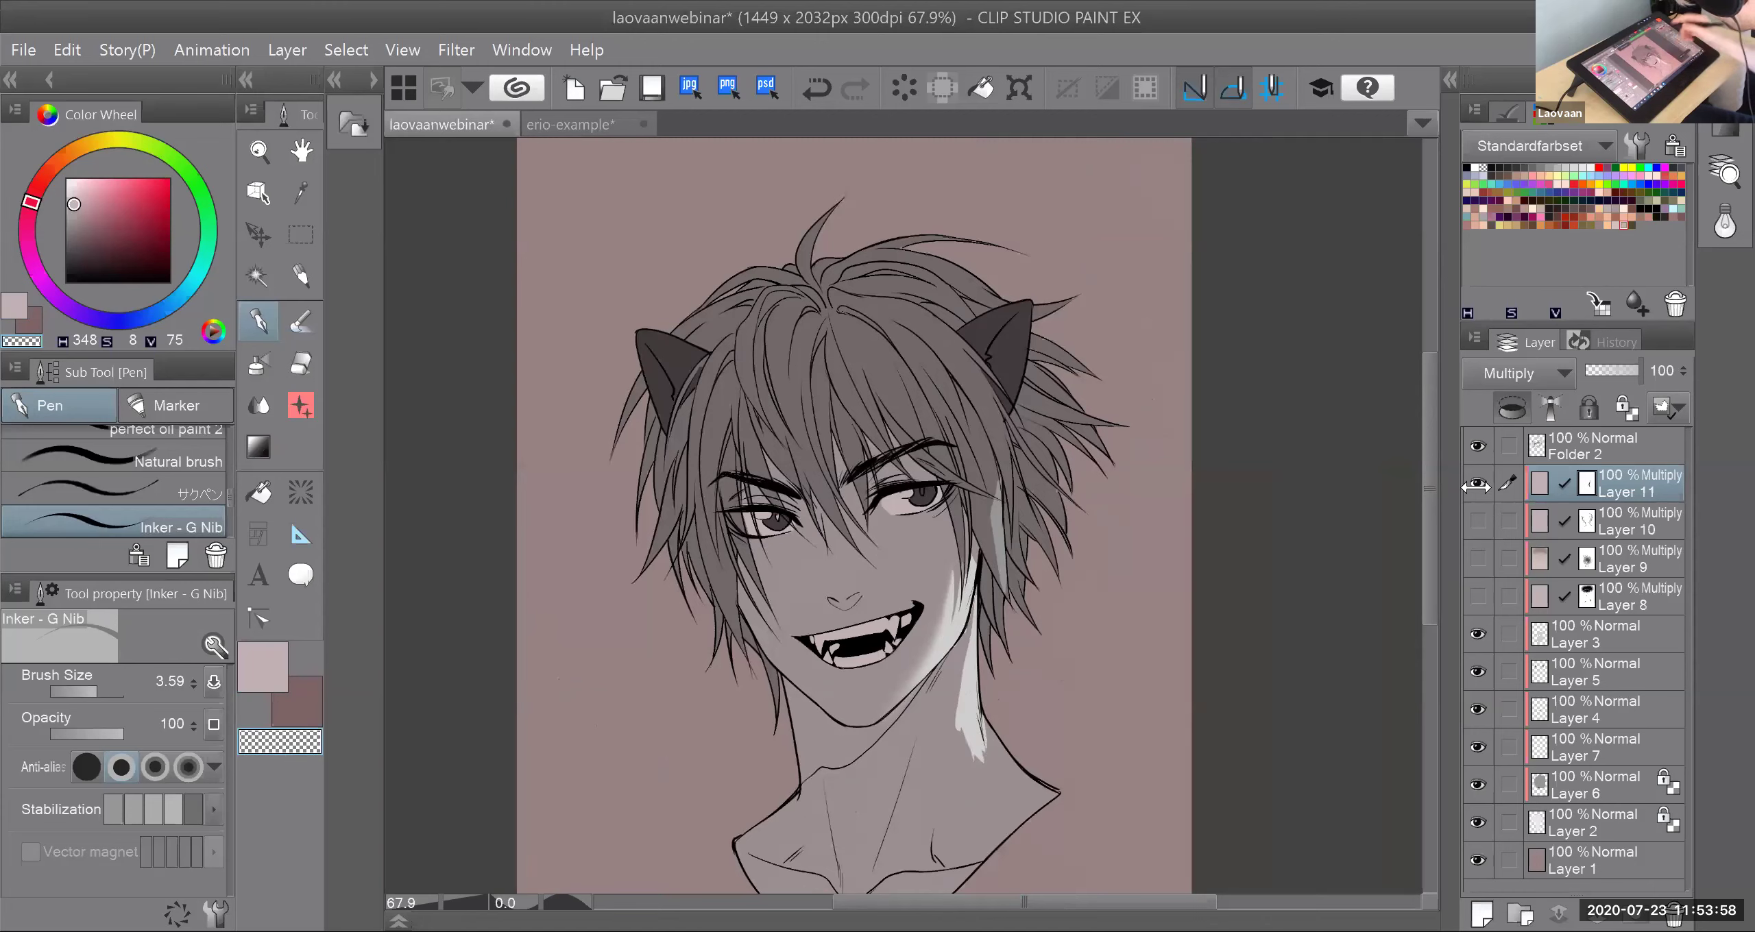
Step: Hide Layer 11, show and select Layer 8, and load a selection from its layer mask
{"action": "left_click", "coordinate": [1477, 483]}
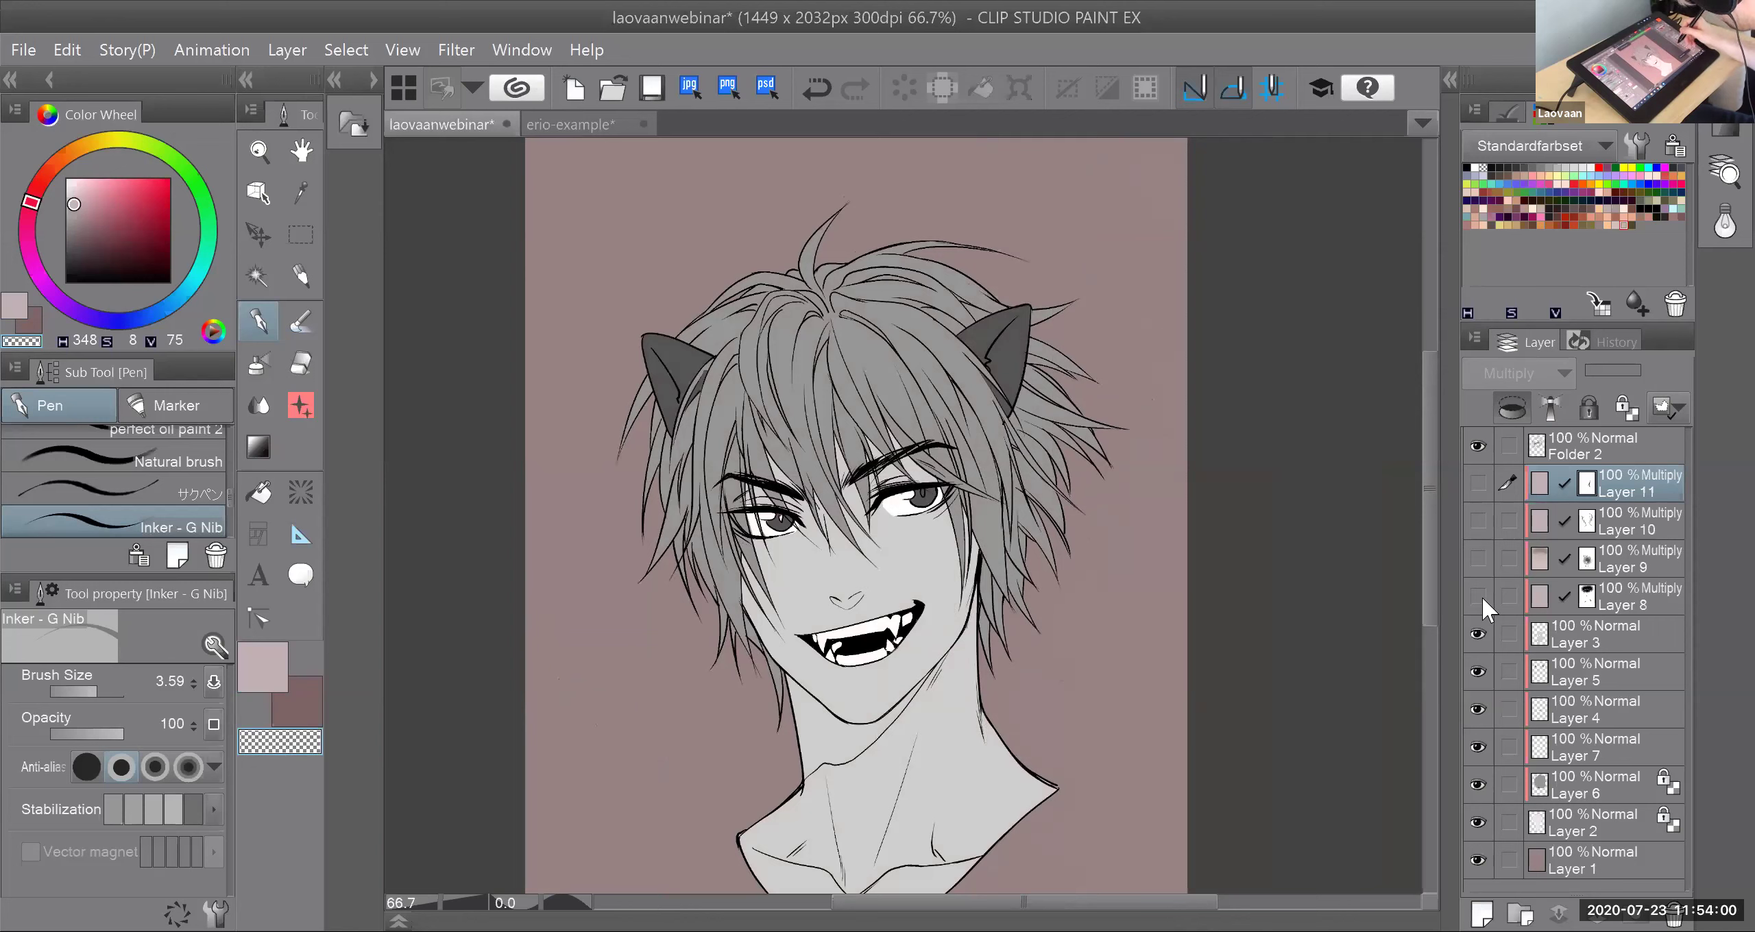
{"action": "right_click", "coordinate": [1587, 597]}
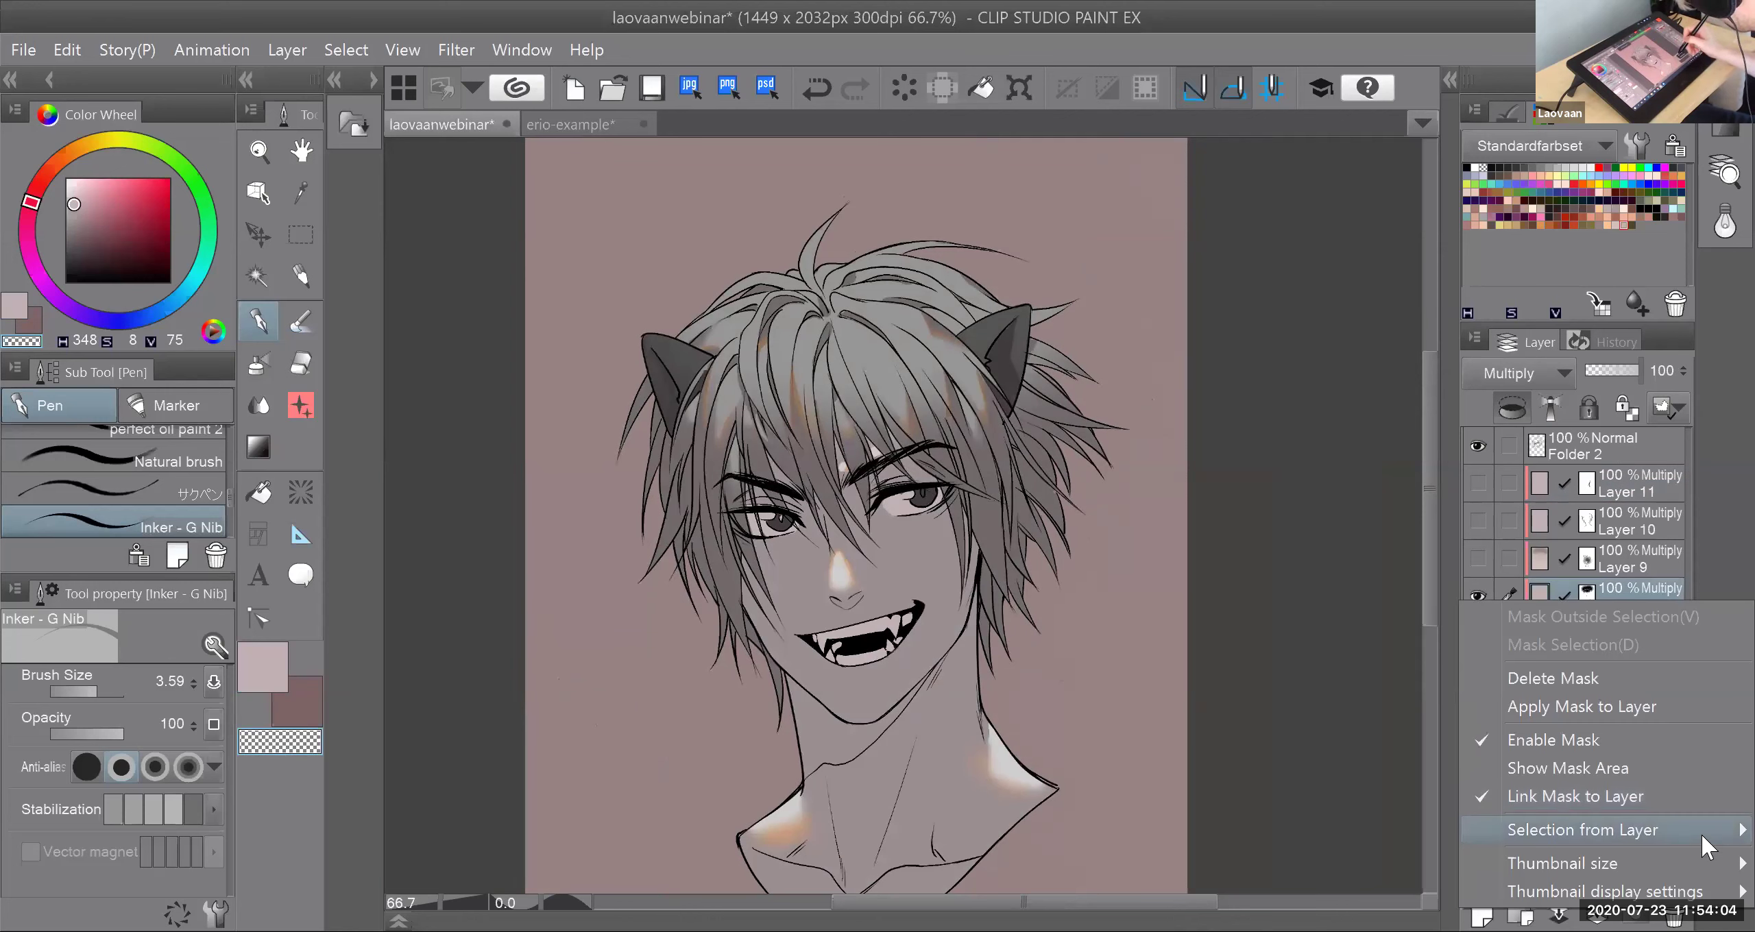
{"action": "left_click", "coordinate": [1502, 617]}
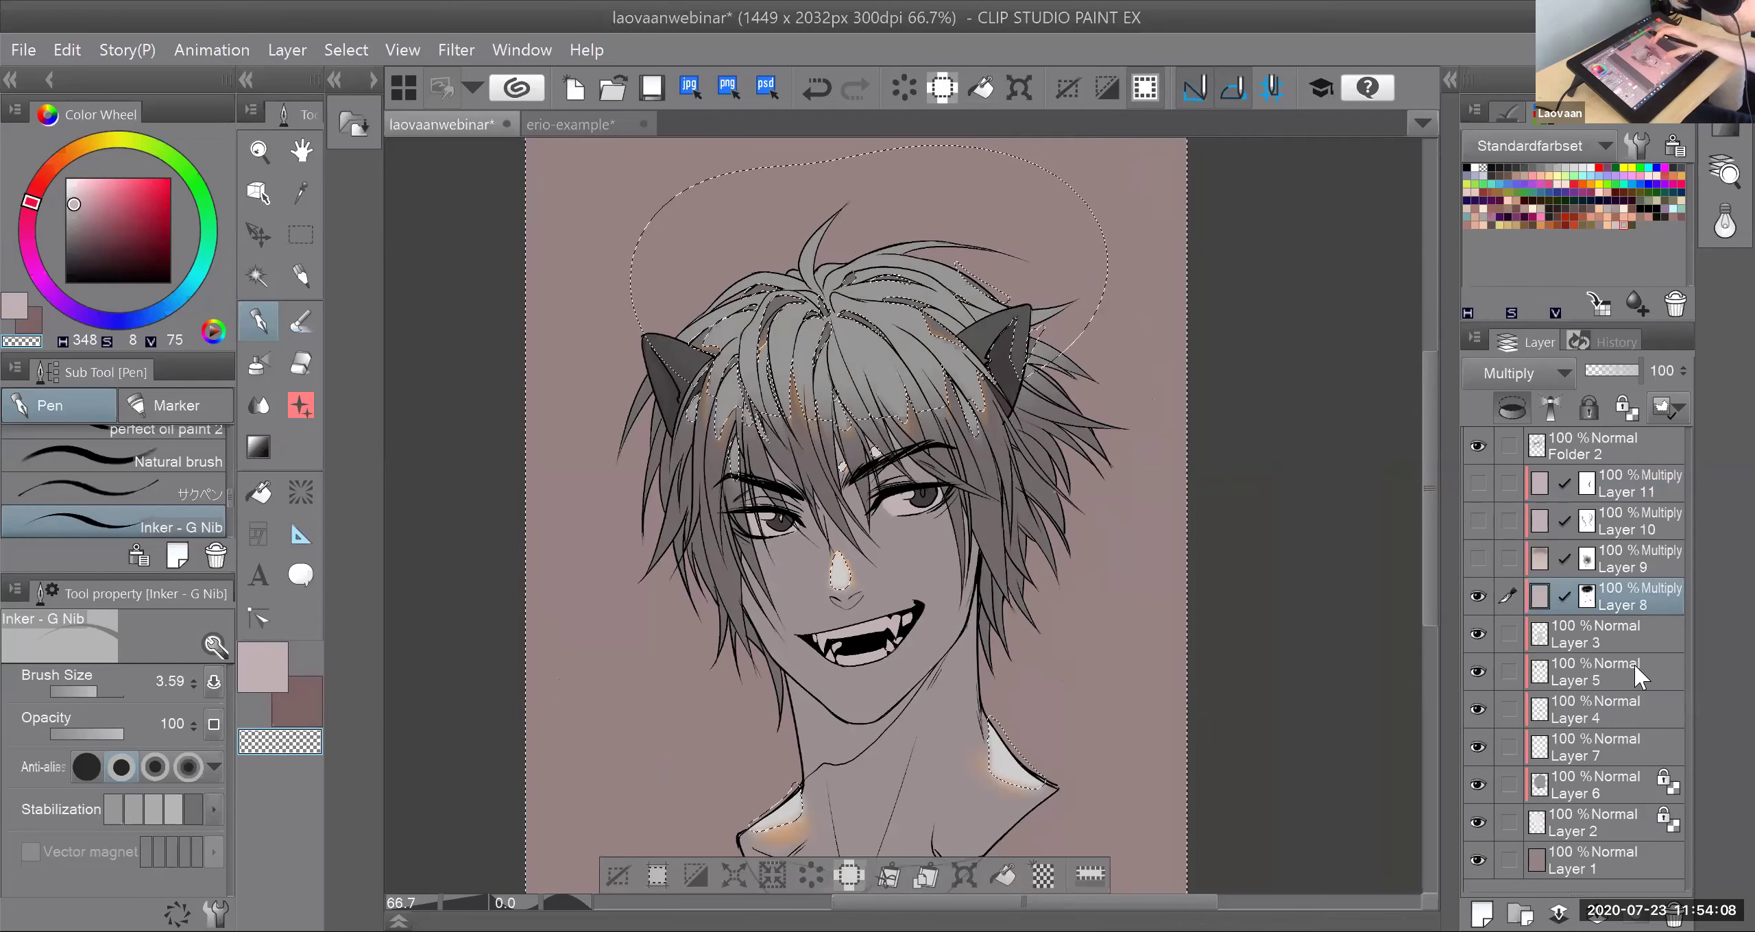
{"action": "key", "text": "ctrl+minus"}
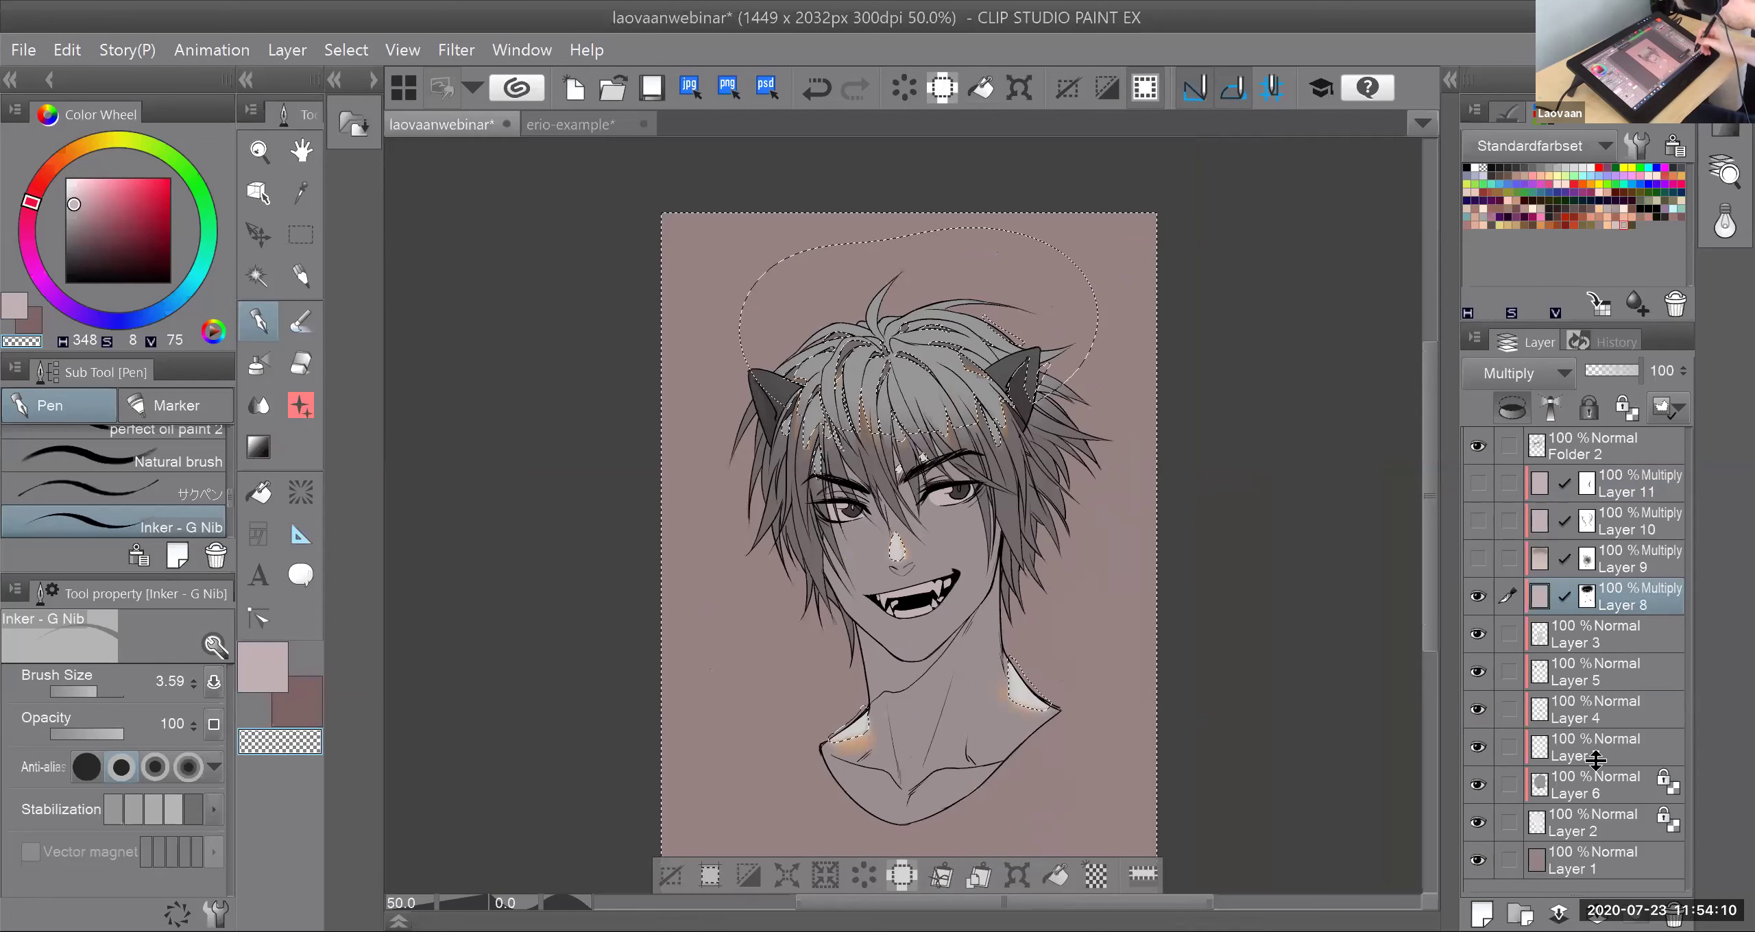
Step: Add a new layer above Layer 8 and ready the Sanft airbrush with pink (H 348, S 38, V 100)
{"action": "left_click", "coordinate": [1485, 911]}
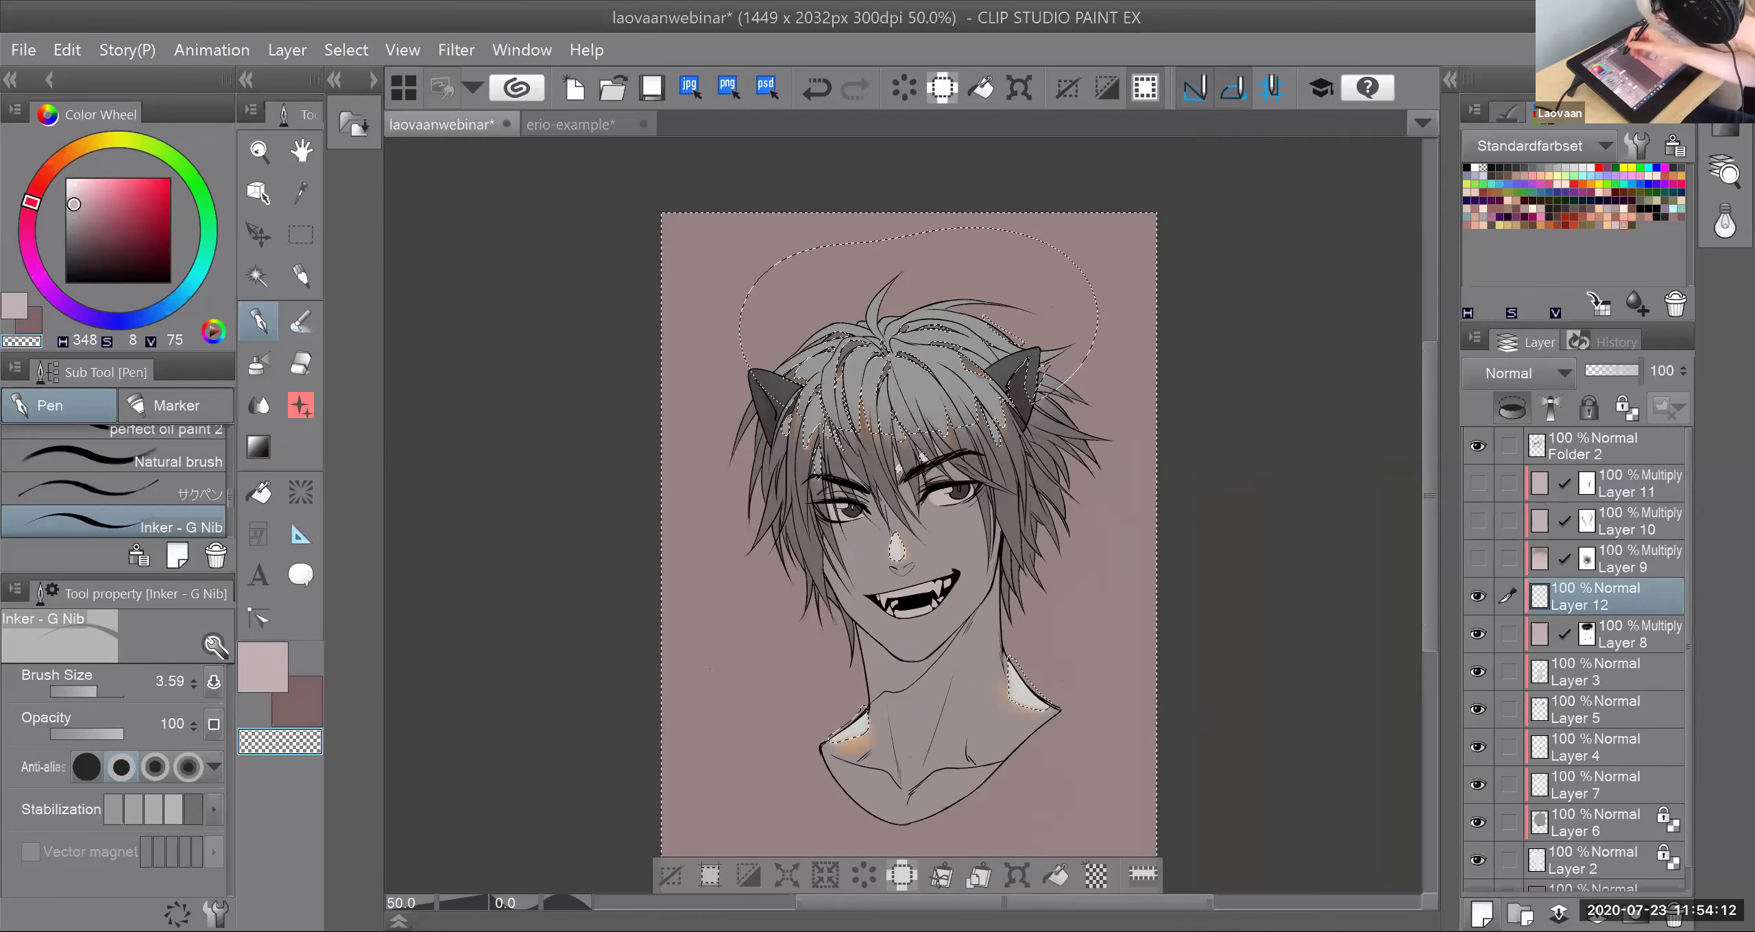
{"action": "left_click", "coordinate": [258, 364]}
{"action": "left_click_drag", "start_coordinate": [627, 380], "coordinate": [666, 353]}
{"action": "left_click", "coordinate": [105, 179]}
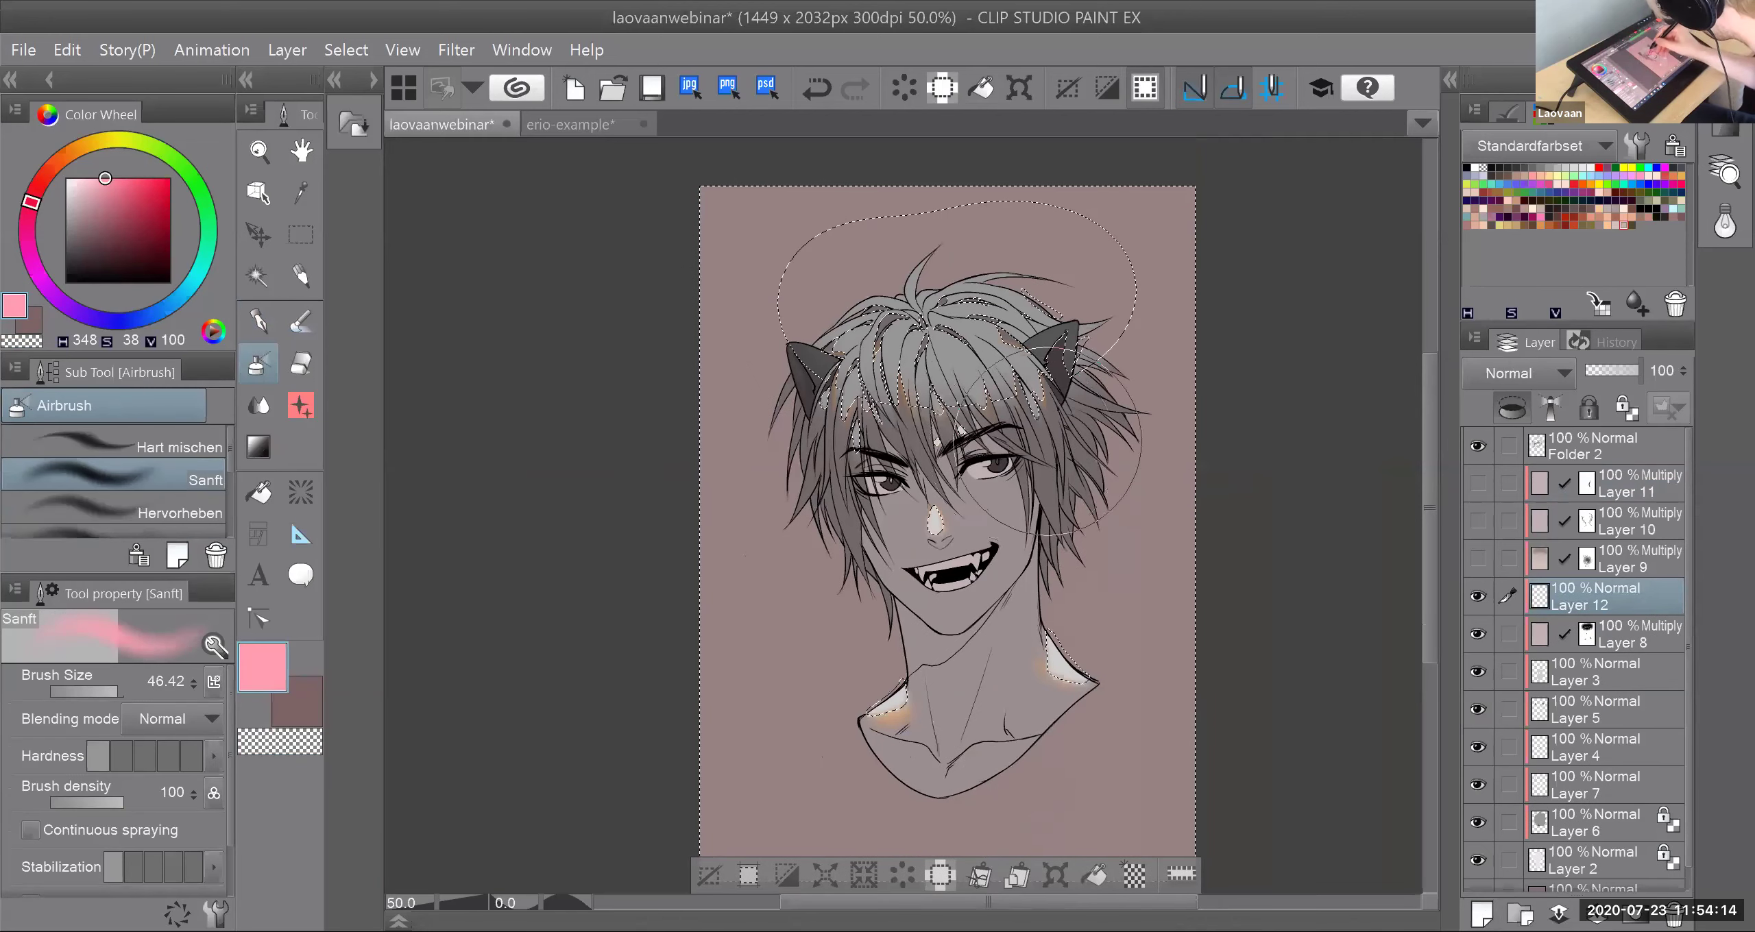
Step: Invert the selection, airbrush pink over the lit parts of the hair, nose and shoulder, and deselect
{"action": "left_click_drag", "start_coordinate": [891, 480], "coordinate": [1102, 358]}
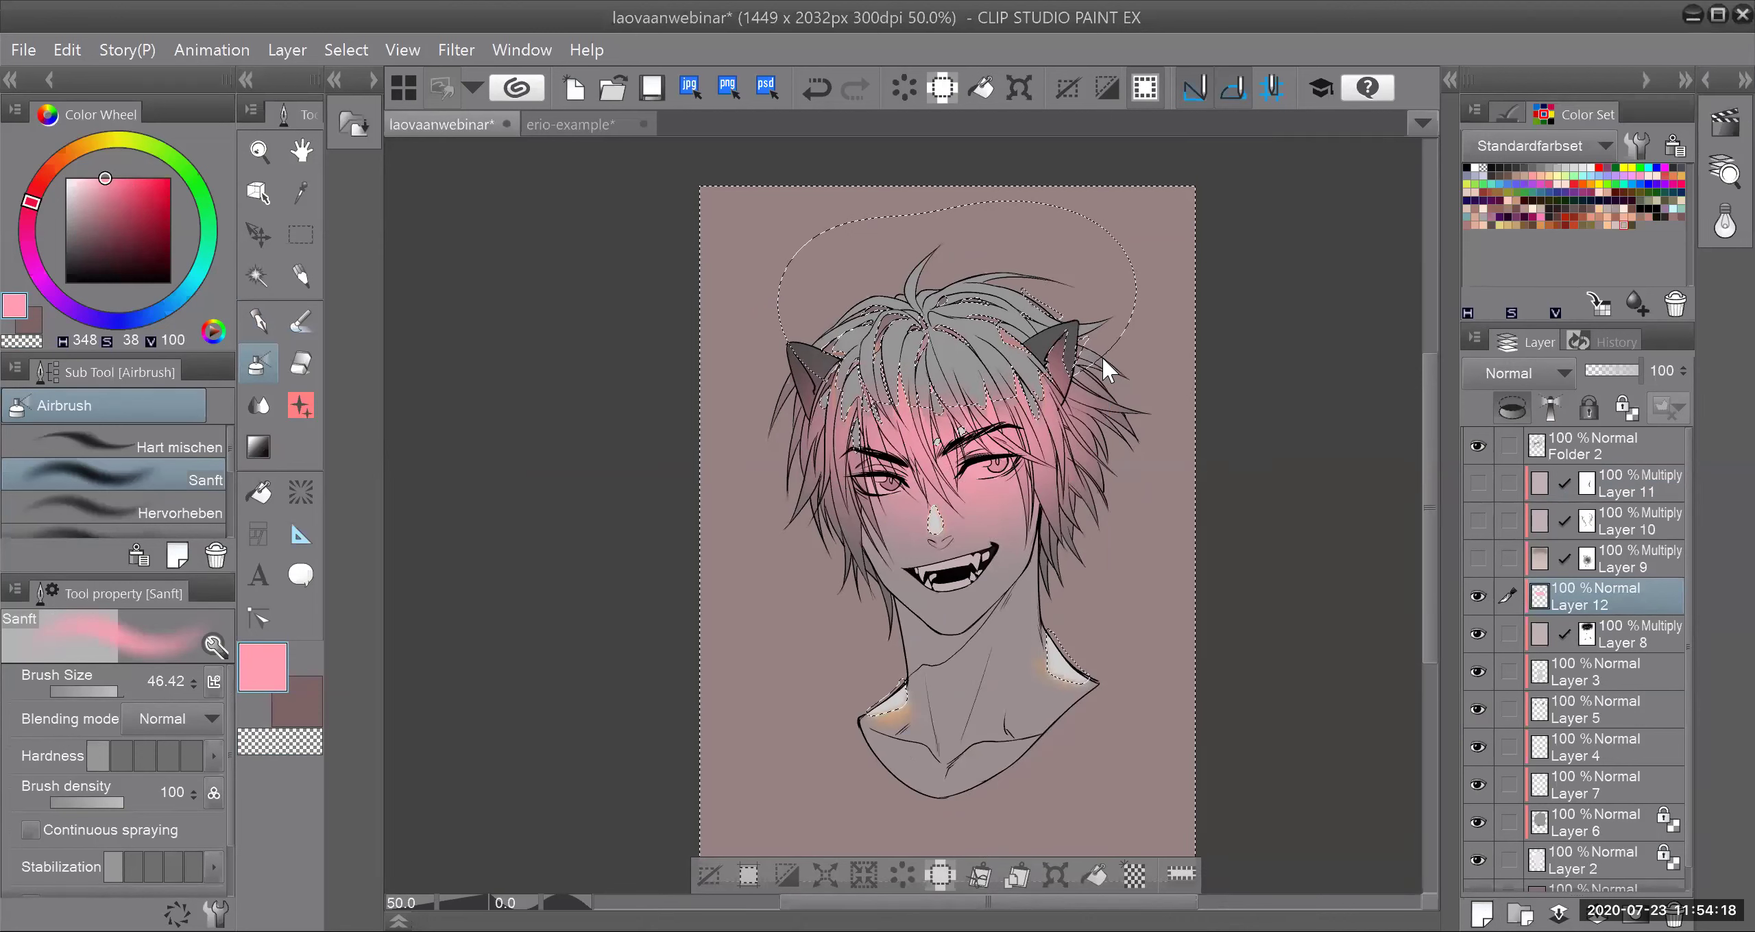
{"action": "key", "text": "ctrl+z"}
{"action": "key", "text": "ctrl+shift+i"}
{"action": "left_click_drag", "start_coordinate": [885, 371], "coordinate": [1015, 350]}
{"action": "mouse_move", "coordinate": [859, 274]}
{"action": "left_mouse_down"}
{"action": "mouse_move", "coordinate": [956, 281]}
{"action": "mouse_move", "coordinate": [977, 307]}
{"action": "mouse_move", "coordinate": [994, 521]}
{"action": "left_mouse_up"}
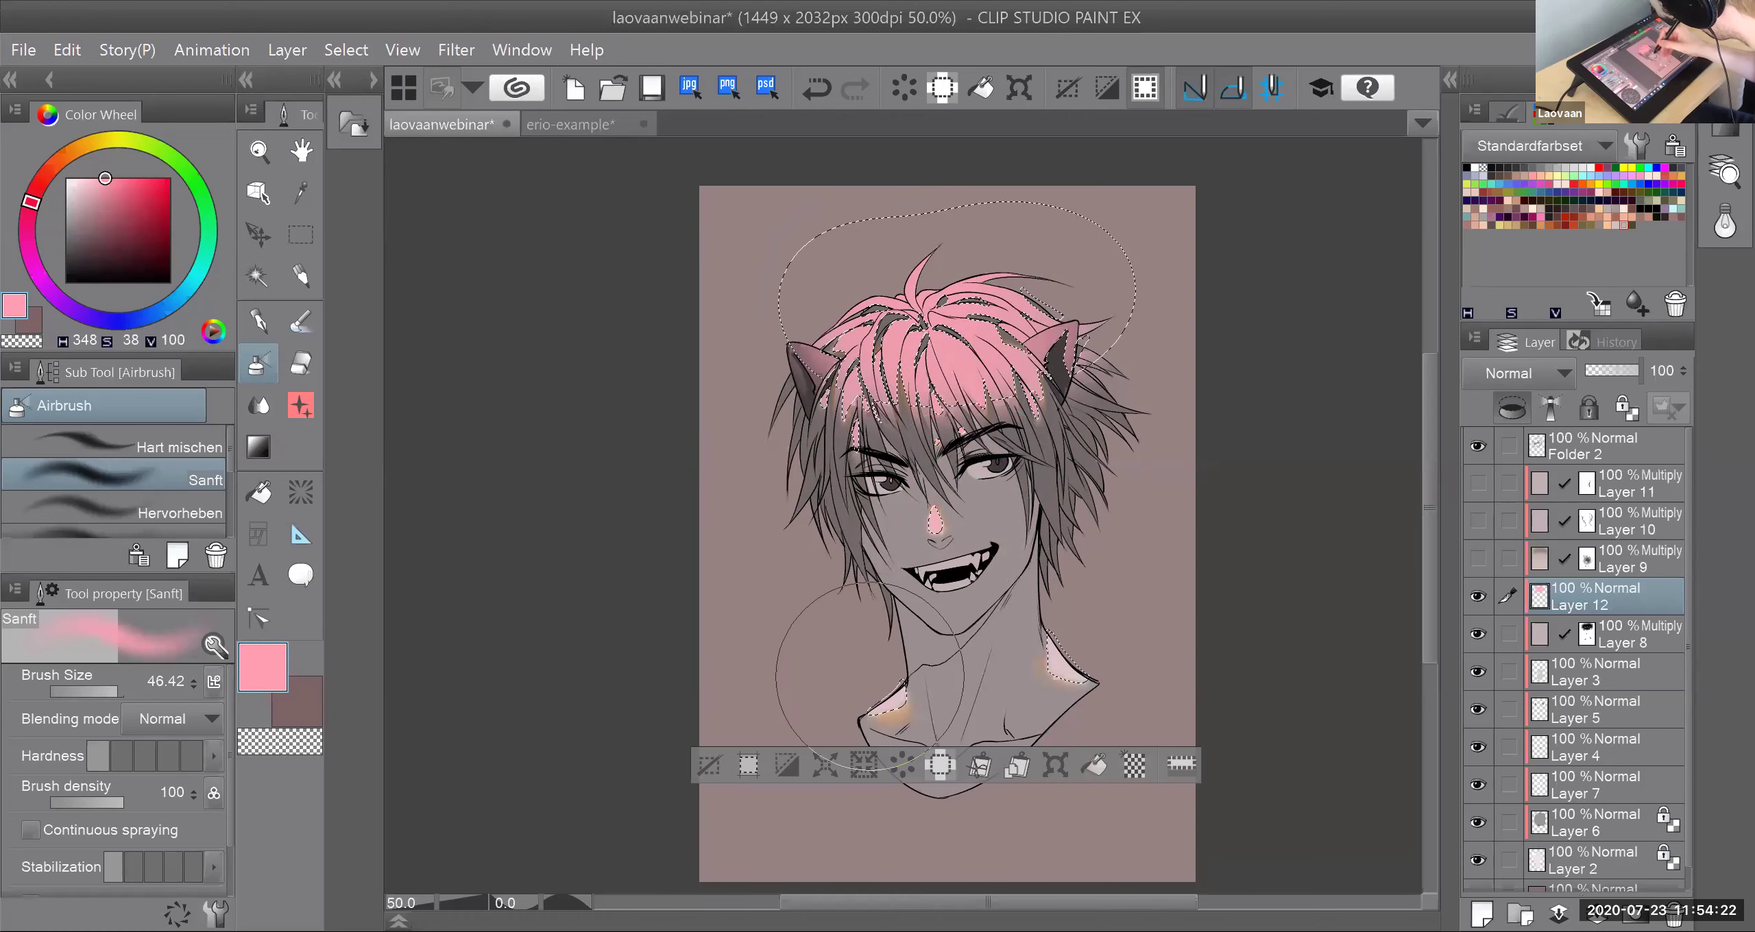
{"action": "left_click", "coordinate": [316, 231]}
{"action": "key", "text": "ctrl+d"}
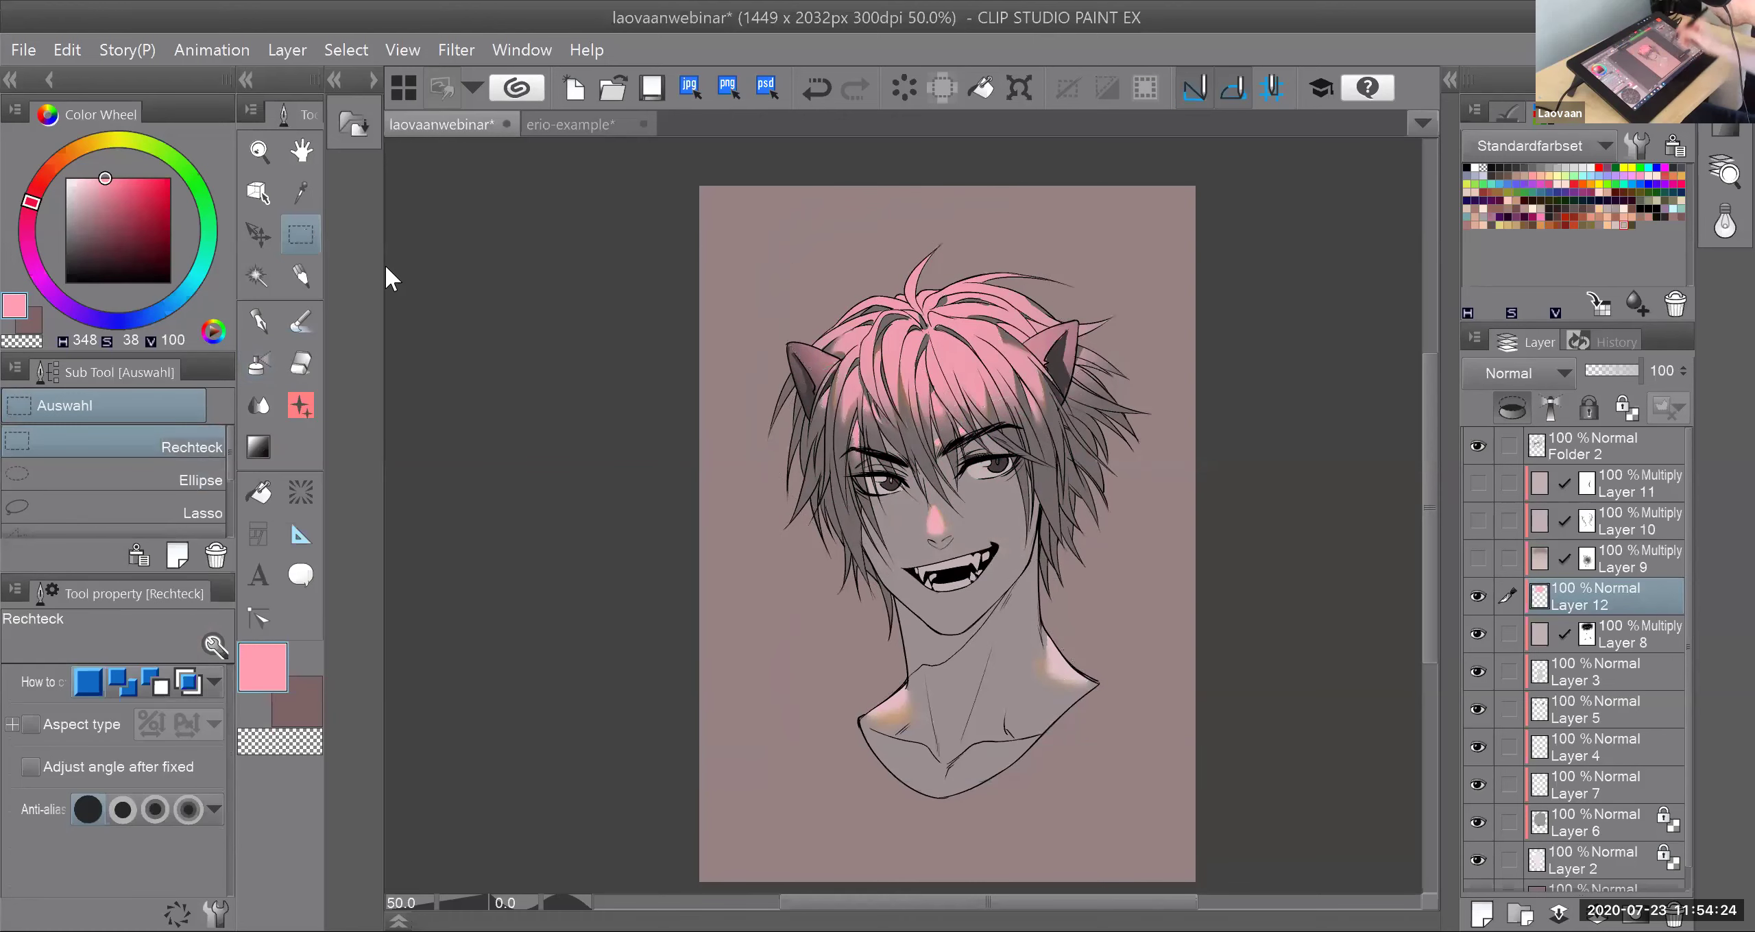
Step: Set Layer 12's blending mode to Pin light
{"action": "left_click", "coordinate": [1565, 376]}
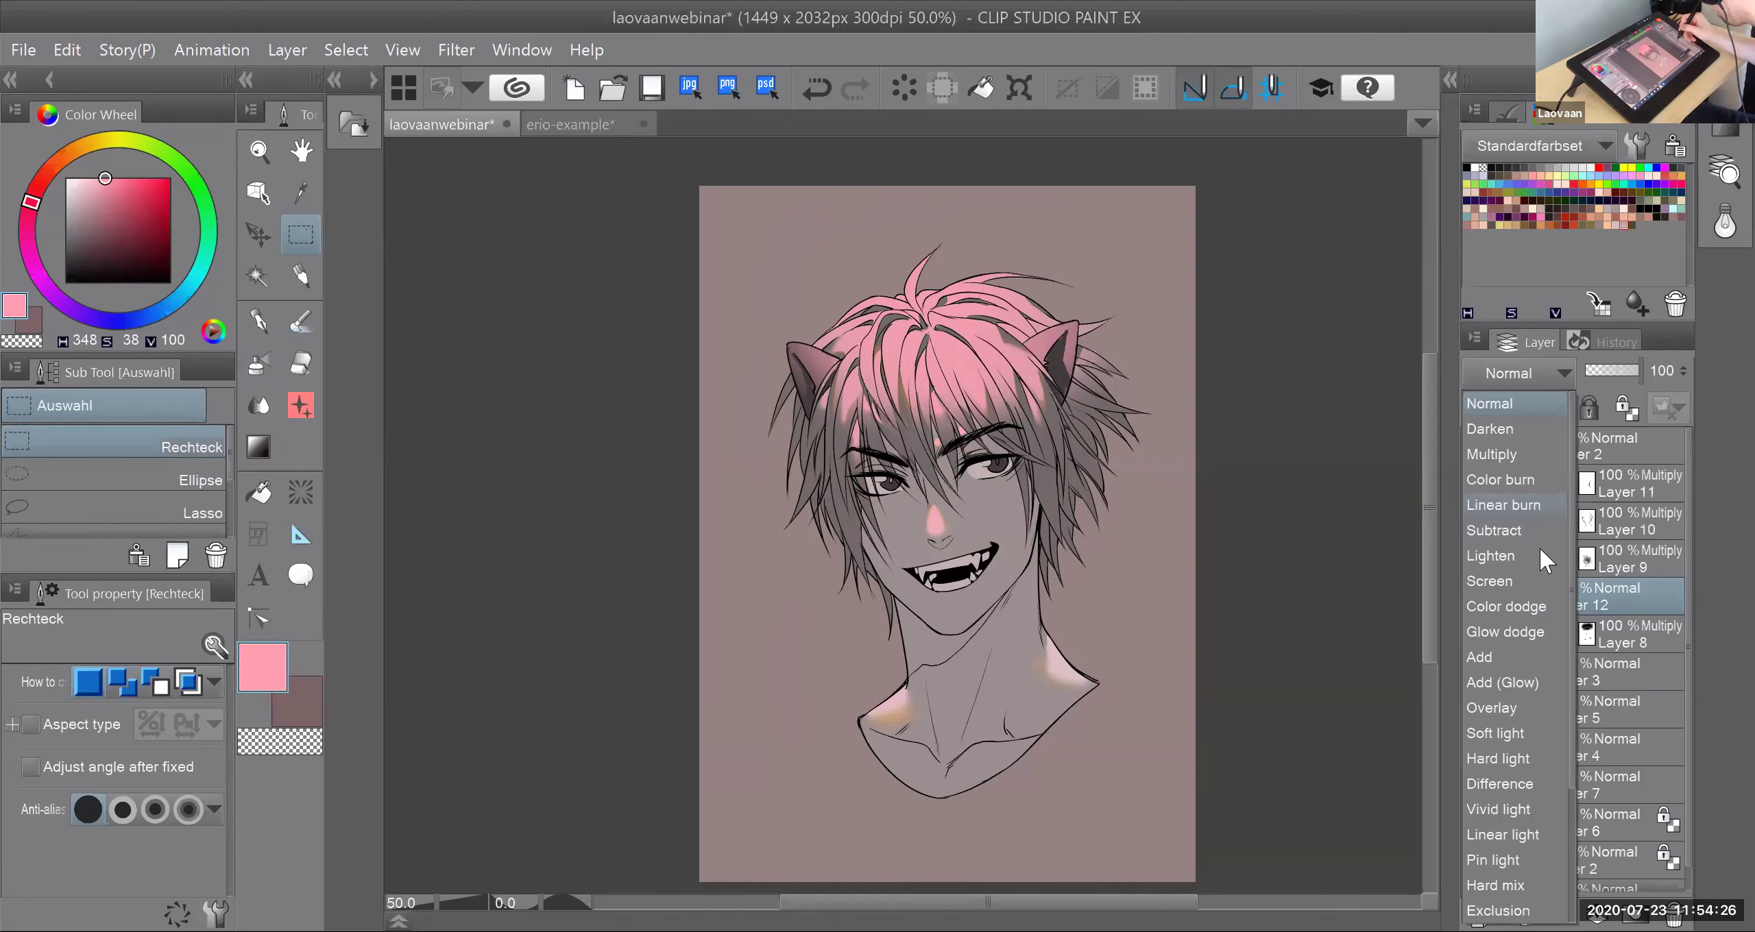
{"action": "scroll", "coordinate": [1543, 631], "scroll_direction": "down", "scroll_amount": 2}
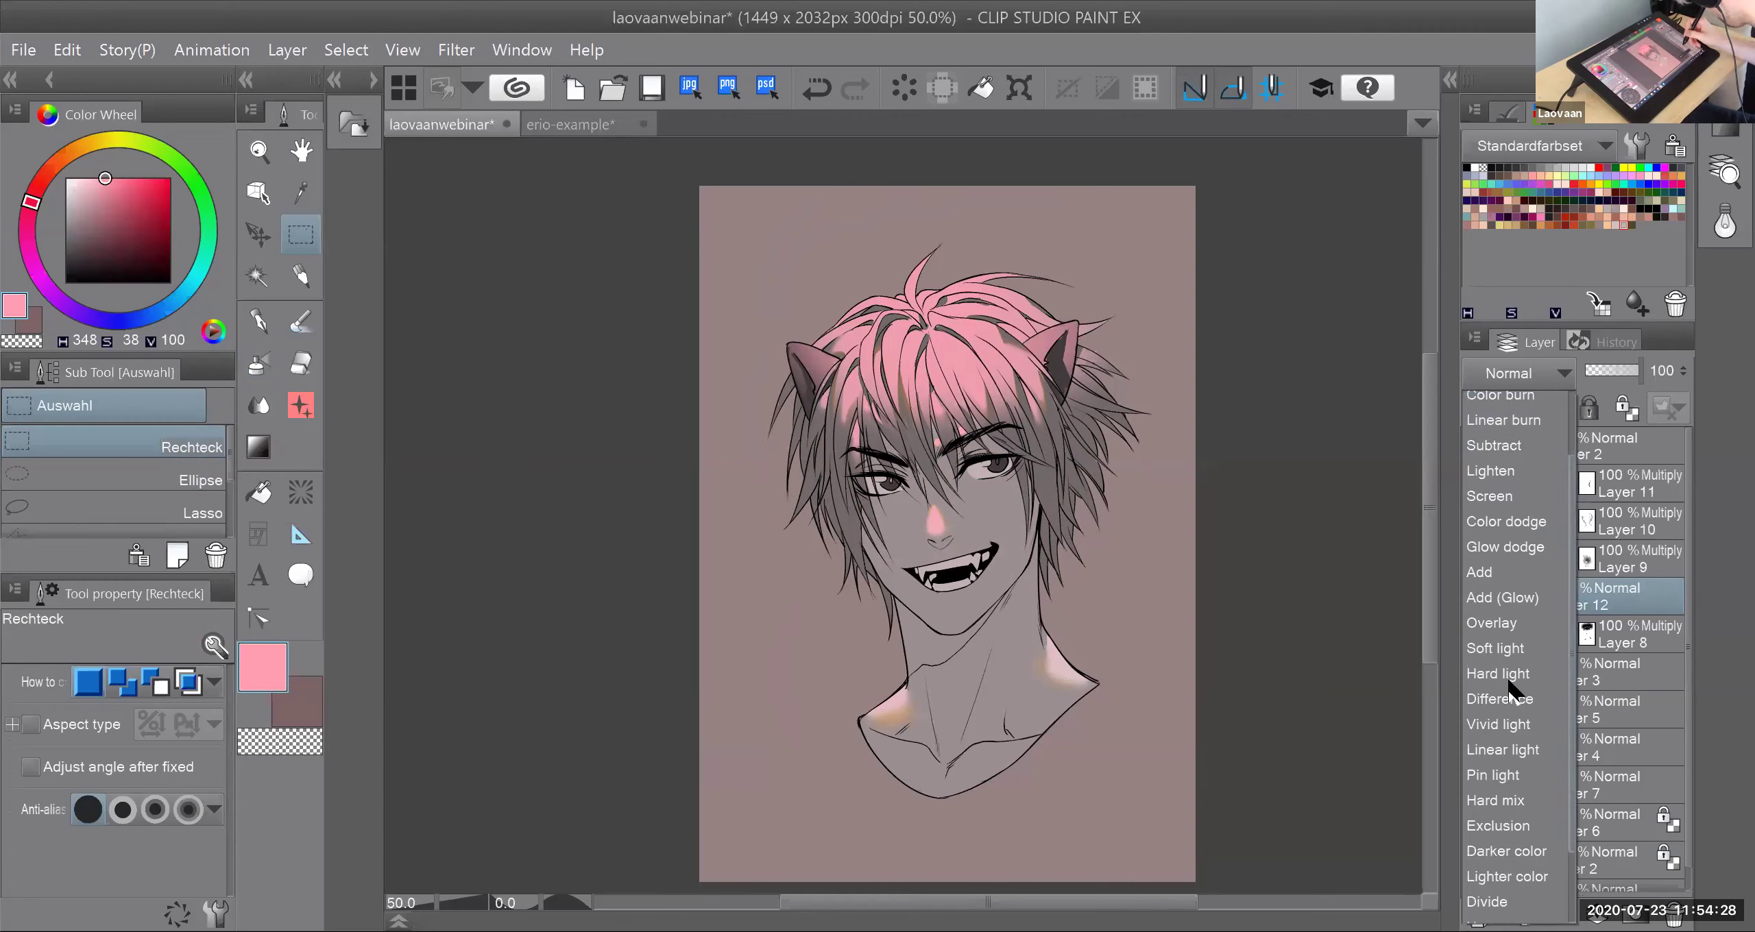
{"action": "left_click", "coordinate": [1528, 761]}
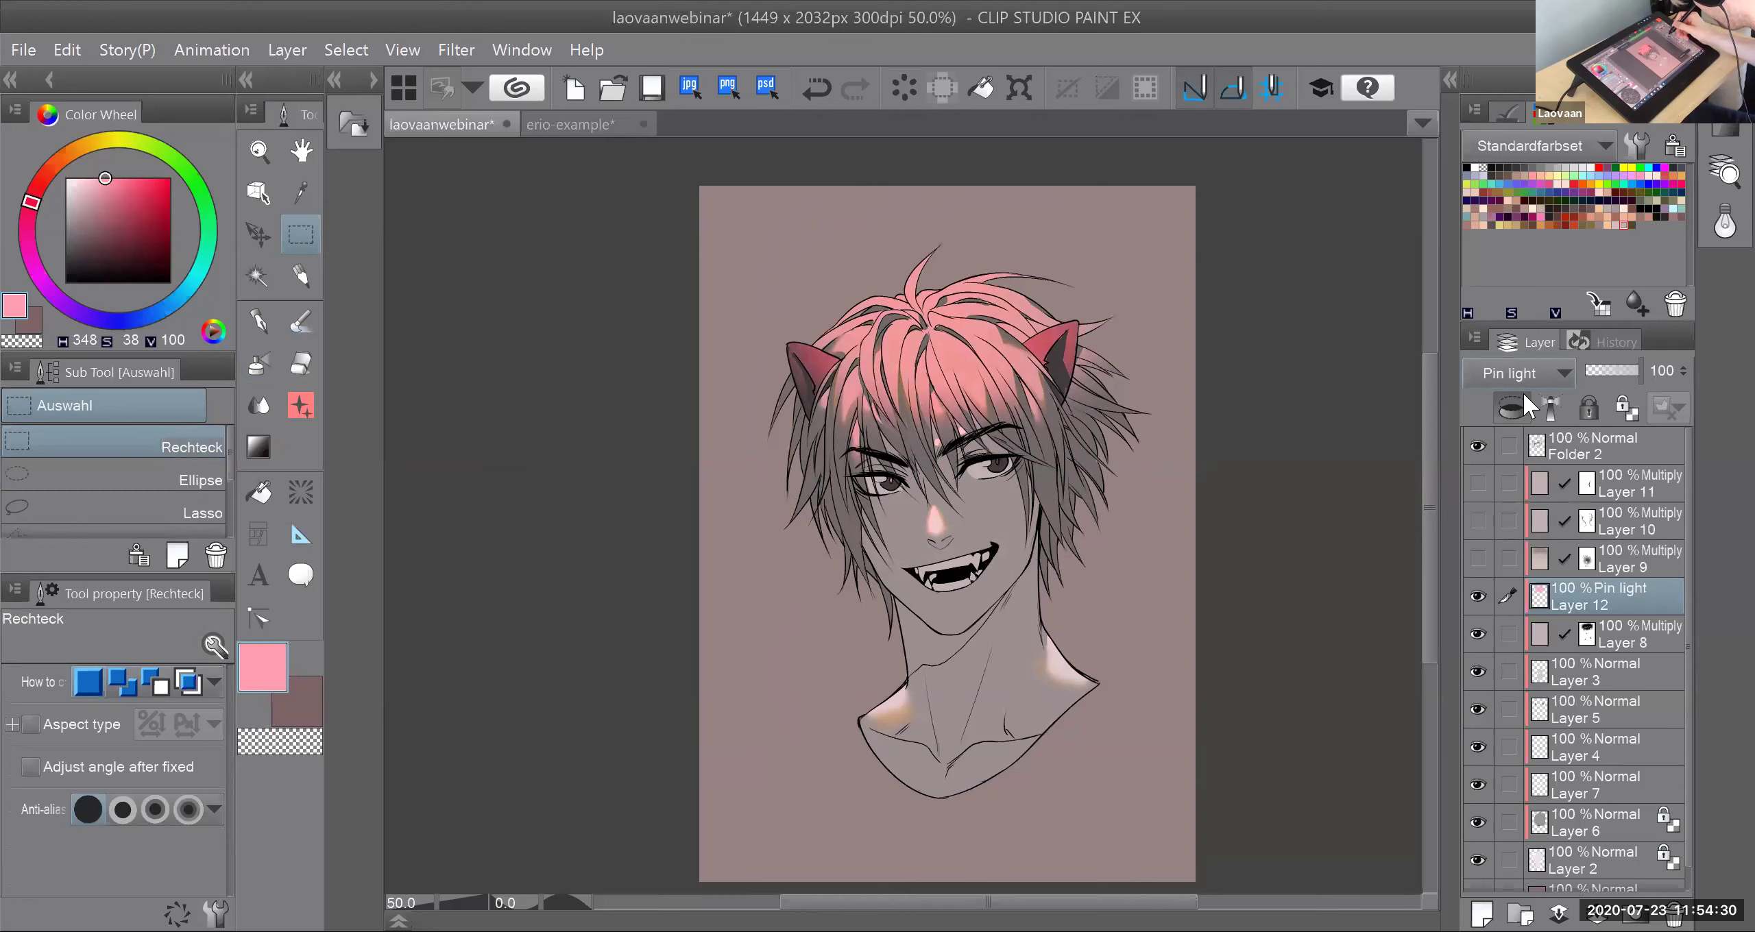
{"action": "left_click", "coordinate": [1522, 377]}
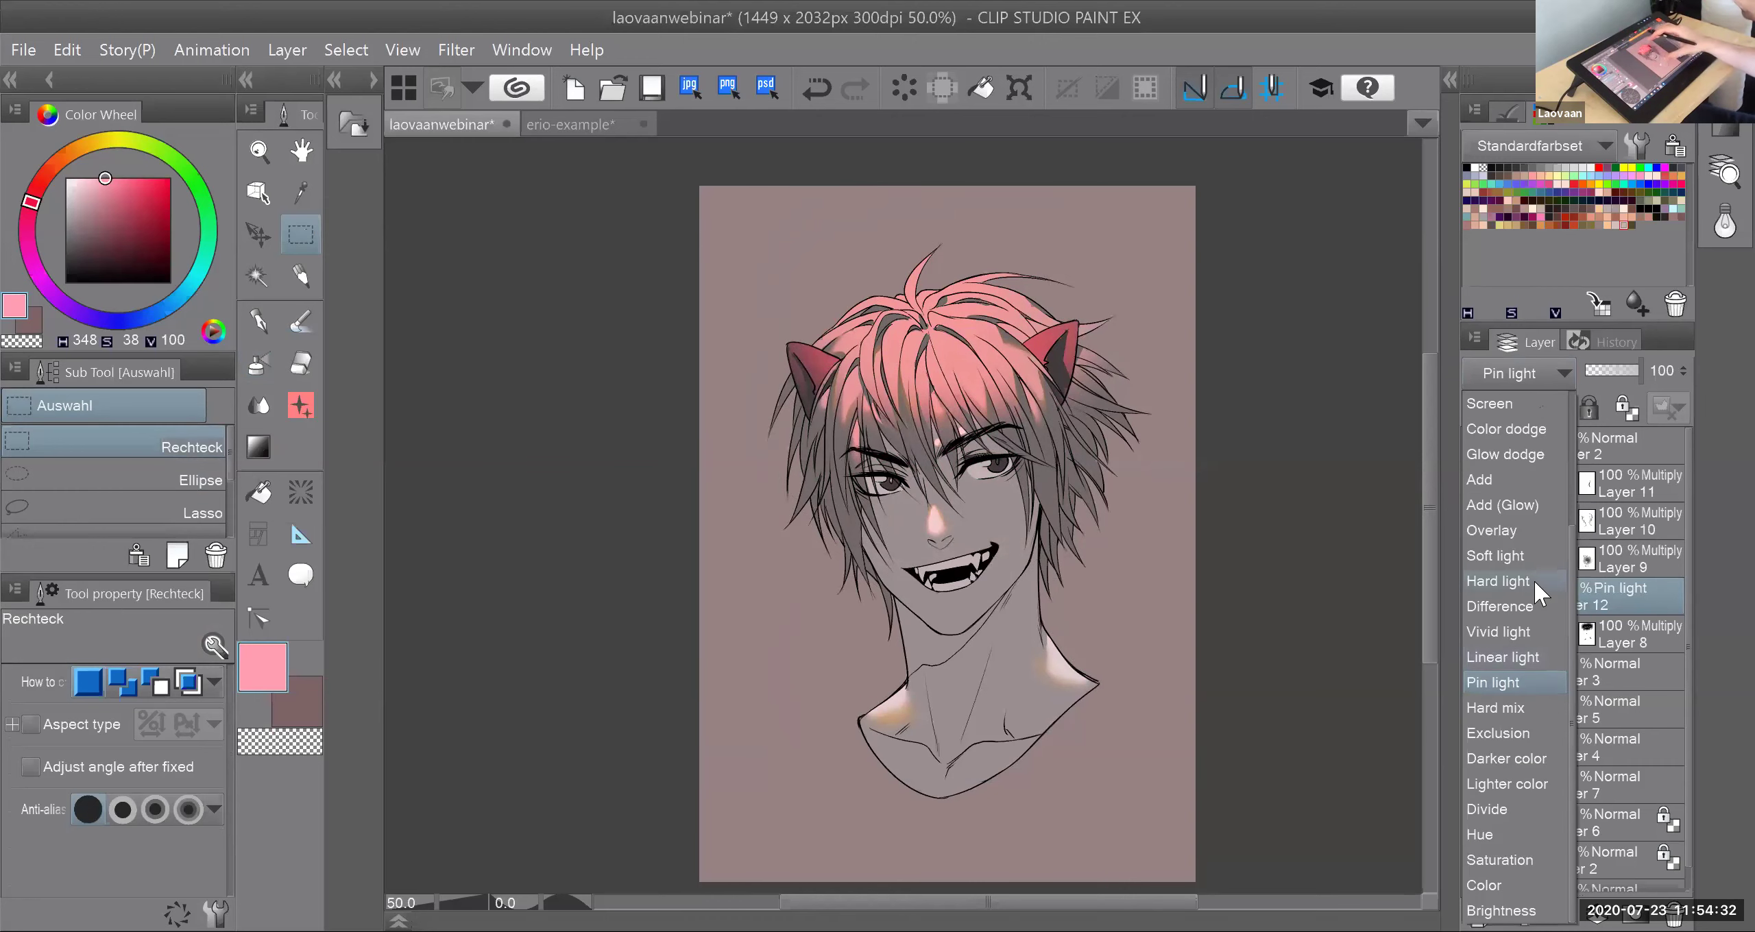
{"action": "left_click", "coordinate": [993, 732]}
{"action": "scroll", "coordinate": [993, 733], "scroll_direction": "down", "scroll_amount": 3}
{"action": "scroll", "coordinate": [1029, 492], "scroll_direction": "up", "scroll_amount": 2}
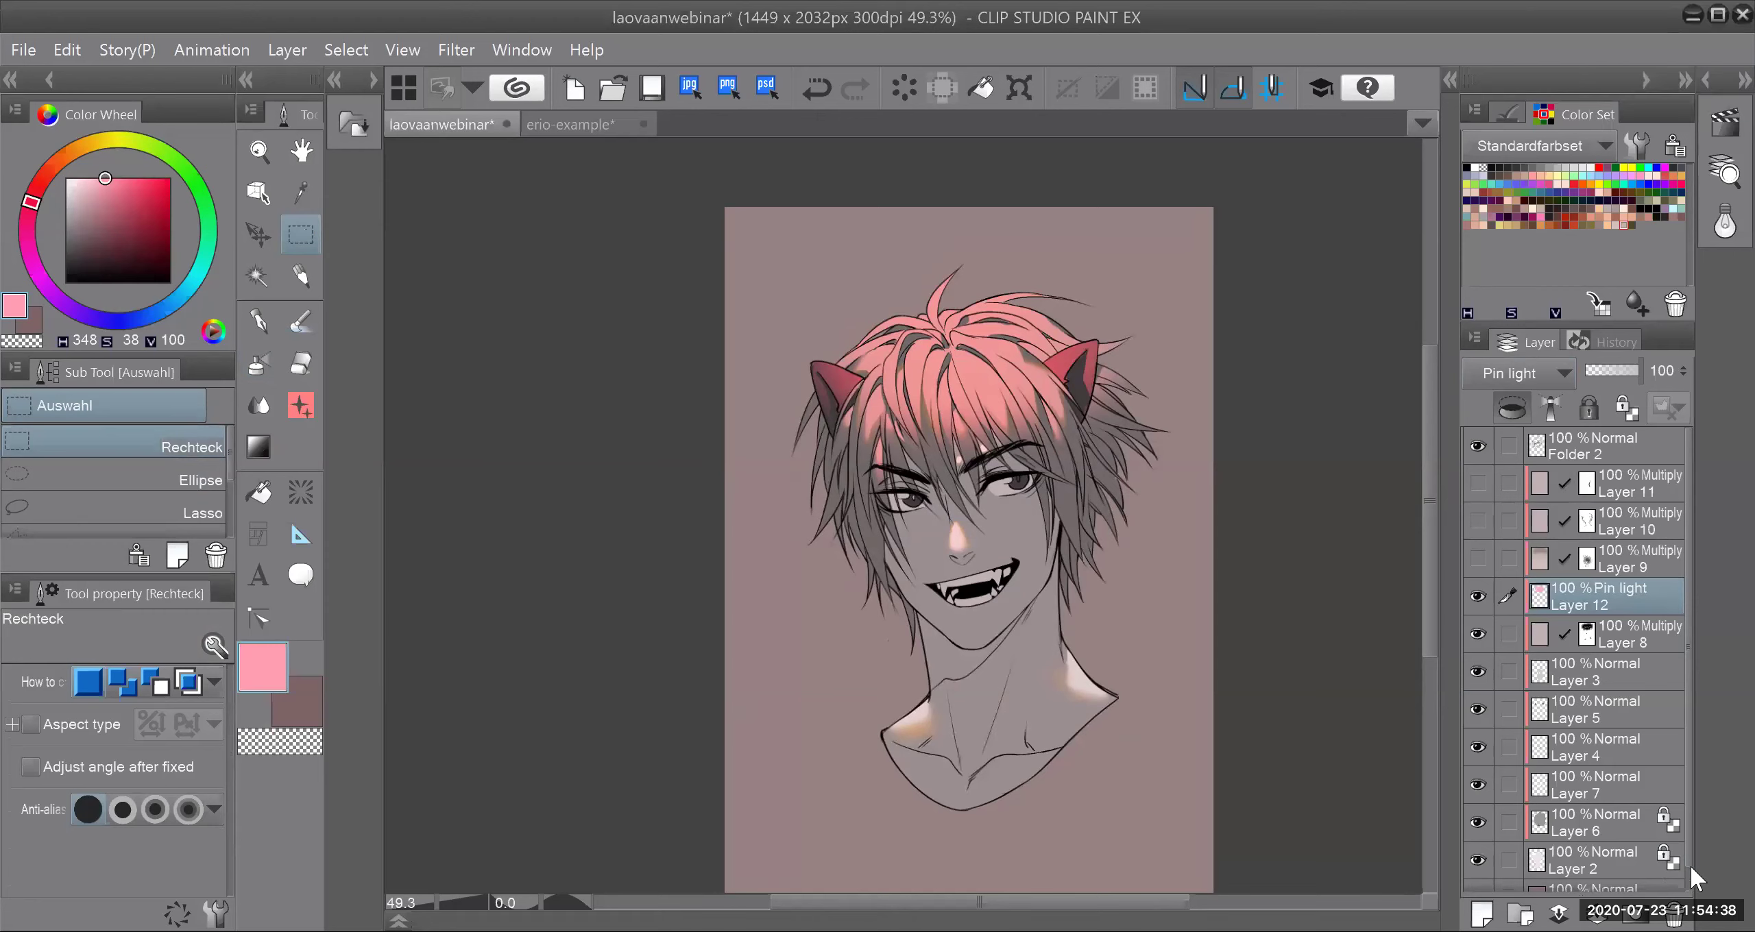
Step: Fill background Layer 1 with a vertical Nachthimmel gradient running from black above the head to blue below the neck
{"action": "scroll", "coordinate": [1687, 869], "scroll_direction": "down", "scroll_amount": 2}
{"action": "left_click", "coordinate": [1615, 879]}
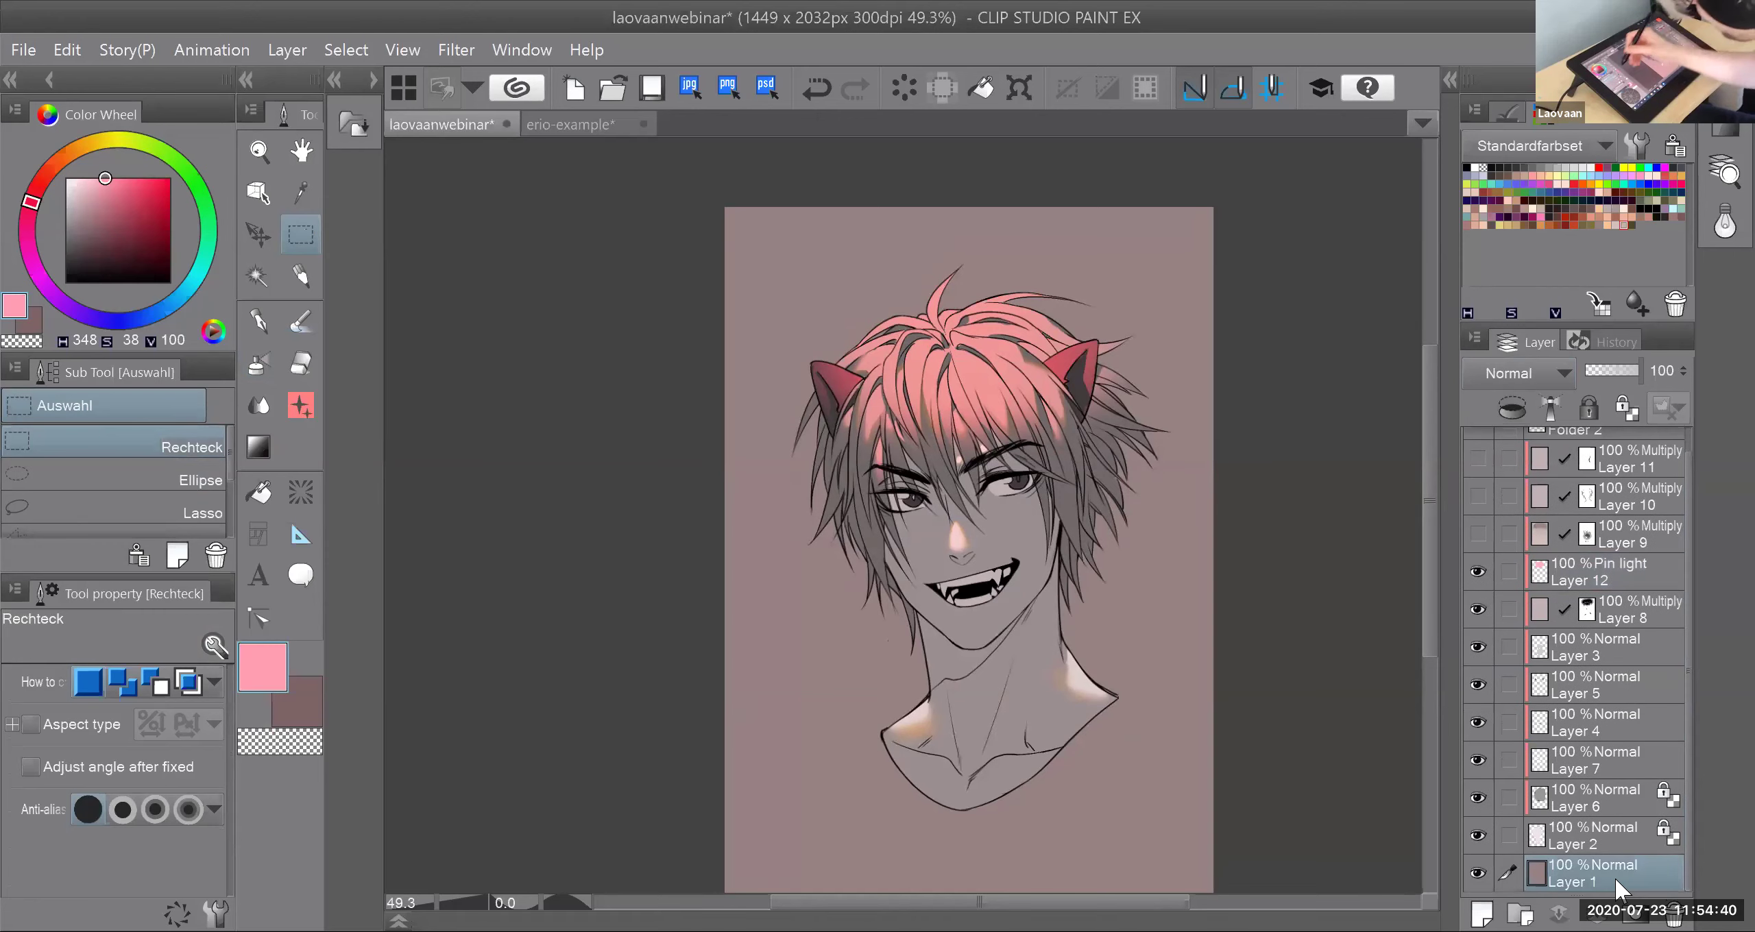
{"action": "left_click", "coordinate": [260, 490]}
{"action": "key", "text": "g"}
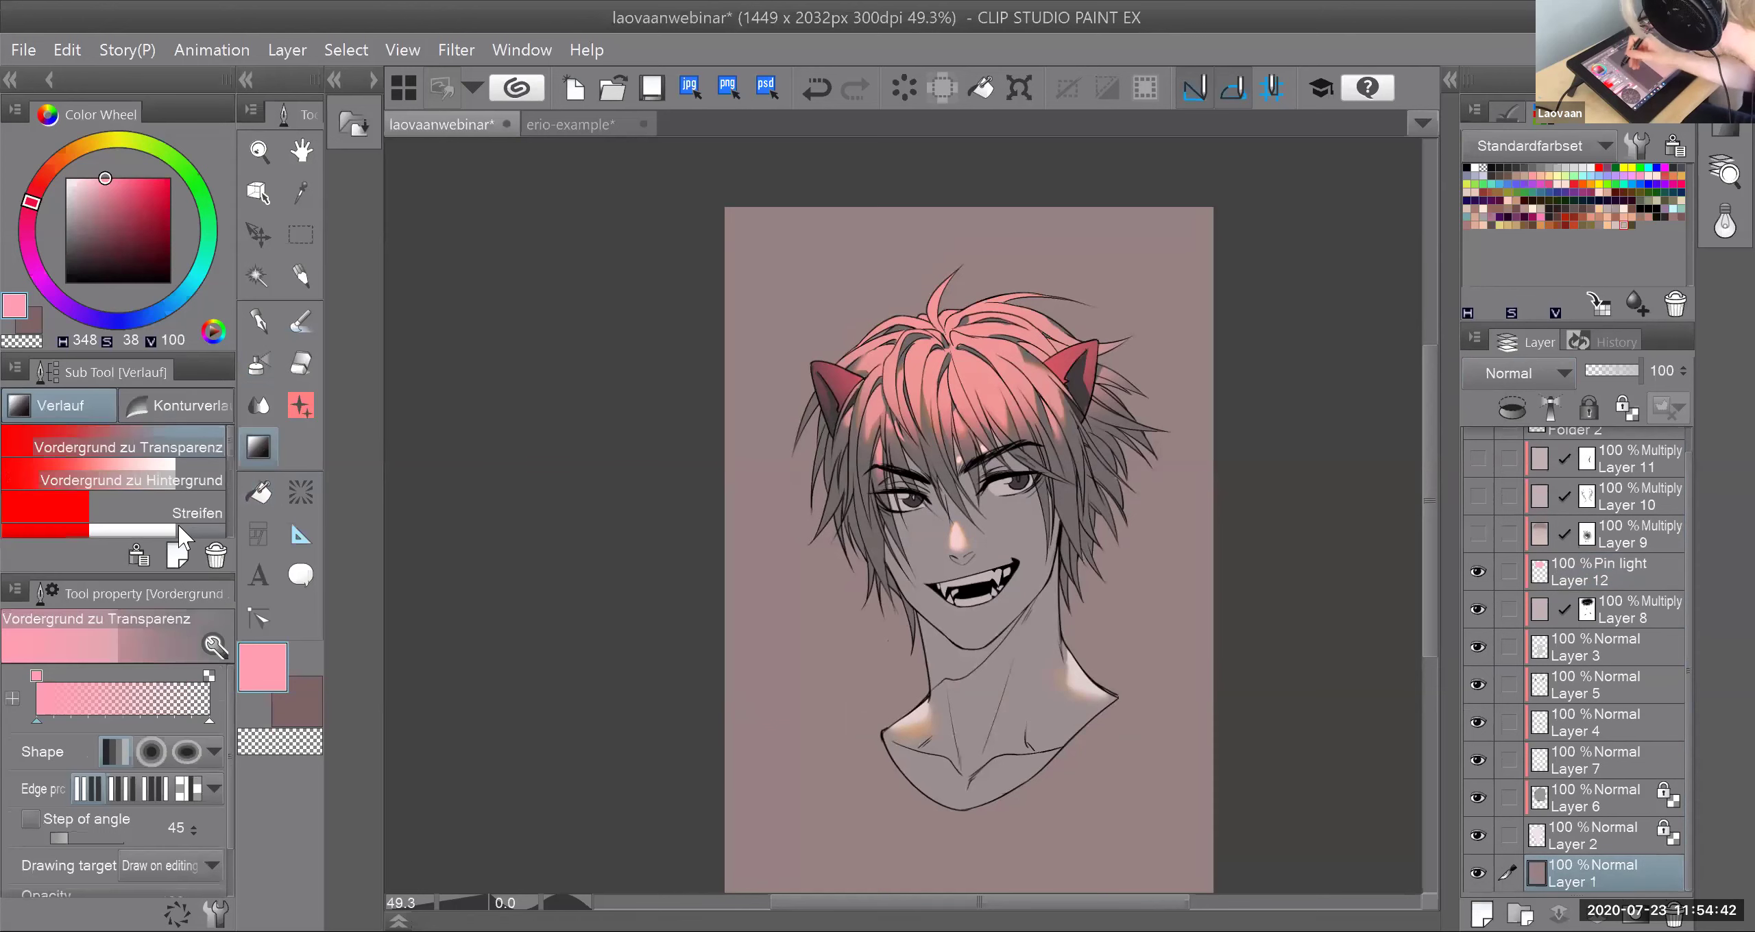
{"action": "left_click_drag", "start_coordinate": [228, 442], "coordinate": [219, 491]}
{"action": "left_click", "coordinate": [220, 491]}
{"action": "left_click_drag", "start_coordinate": [1056, 265], "coordinate": [1033, 824]}
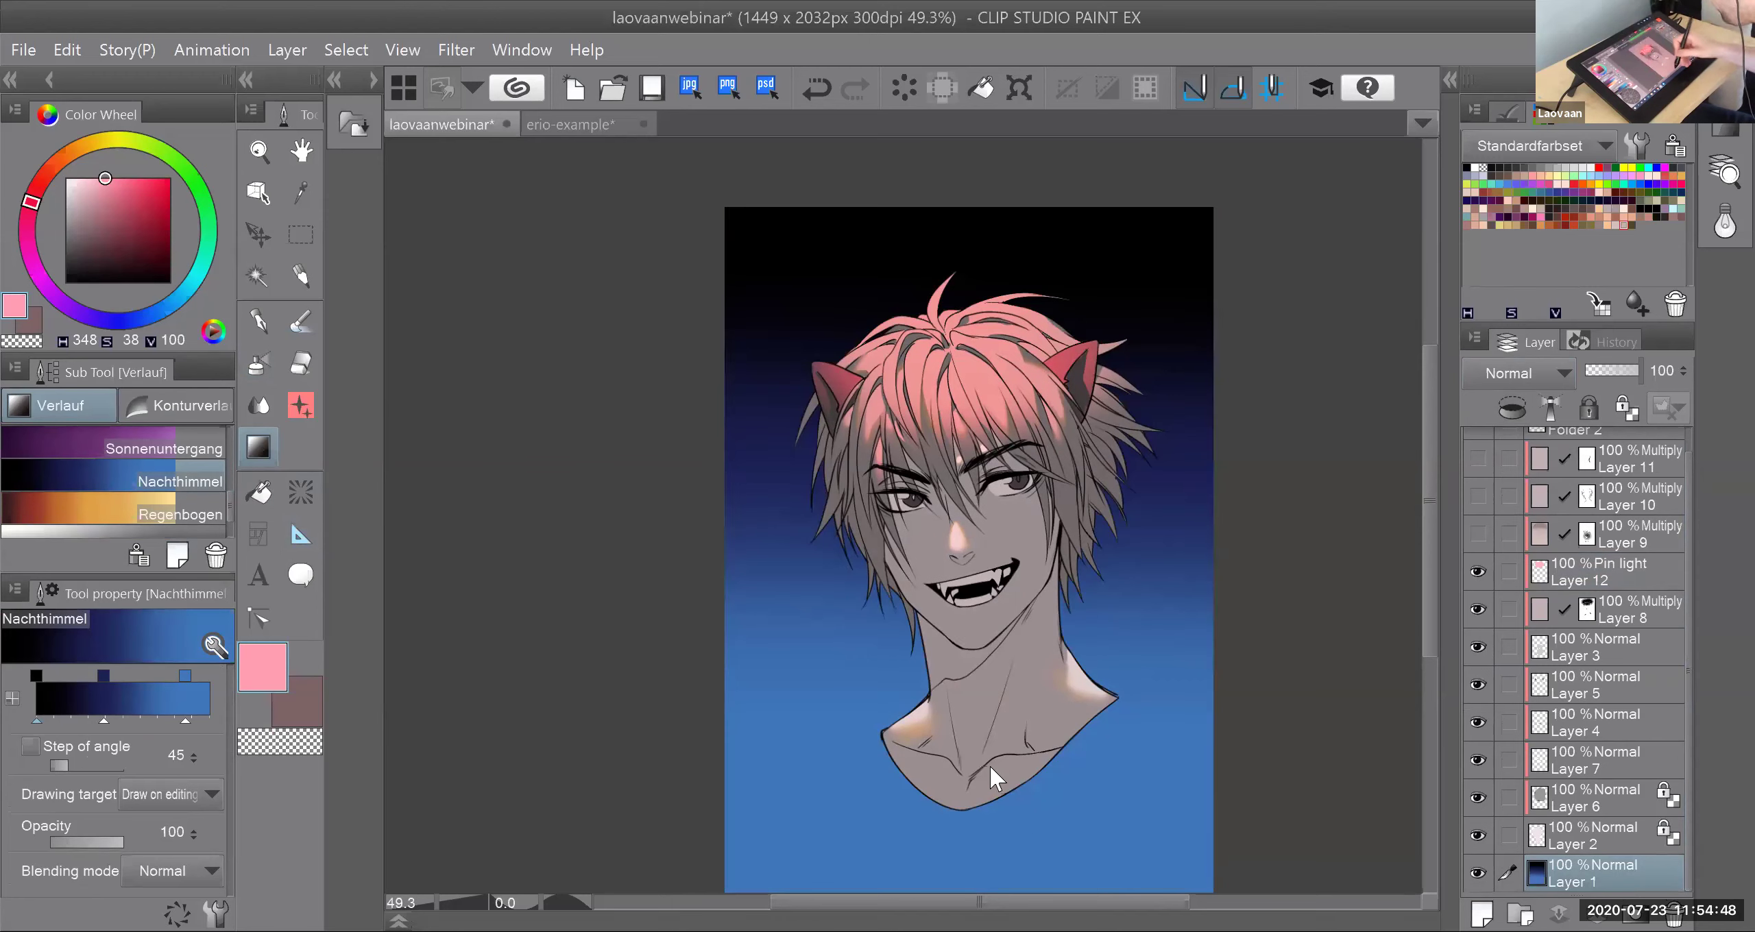
{"action": "key", "text": "ctrl+z"}
{"action": "left_click_drag", "start_coordinate": [993, 301], "coordinate": [990, 767]}
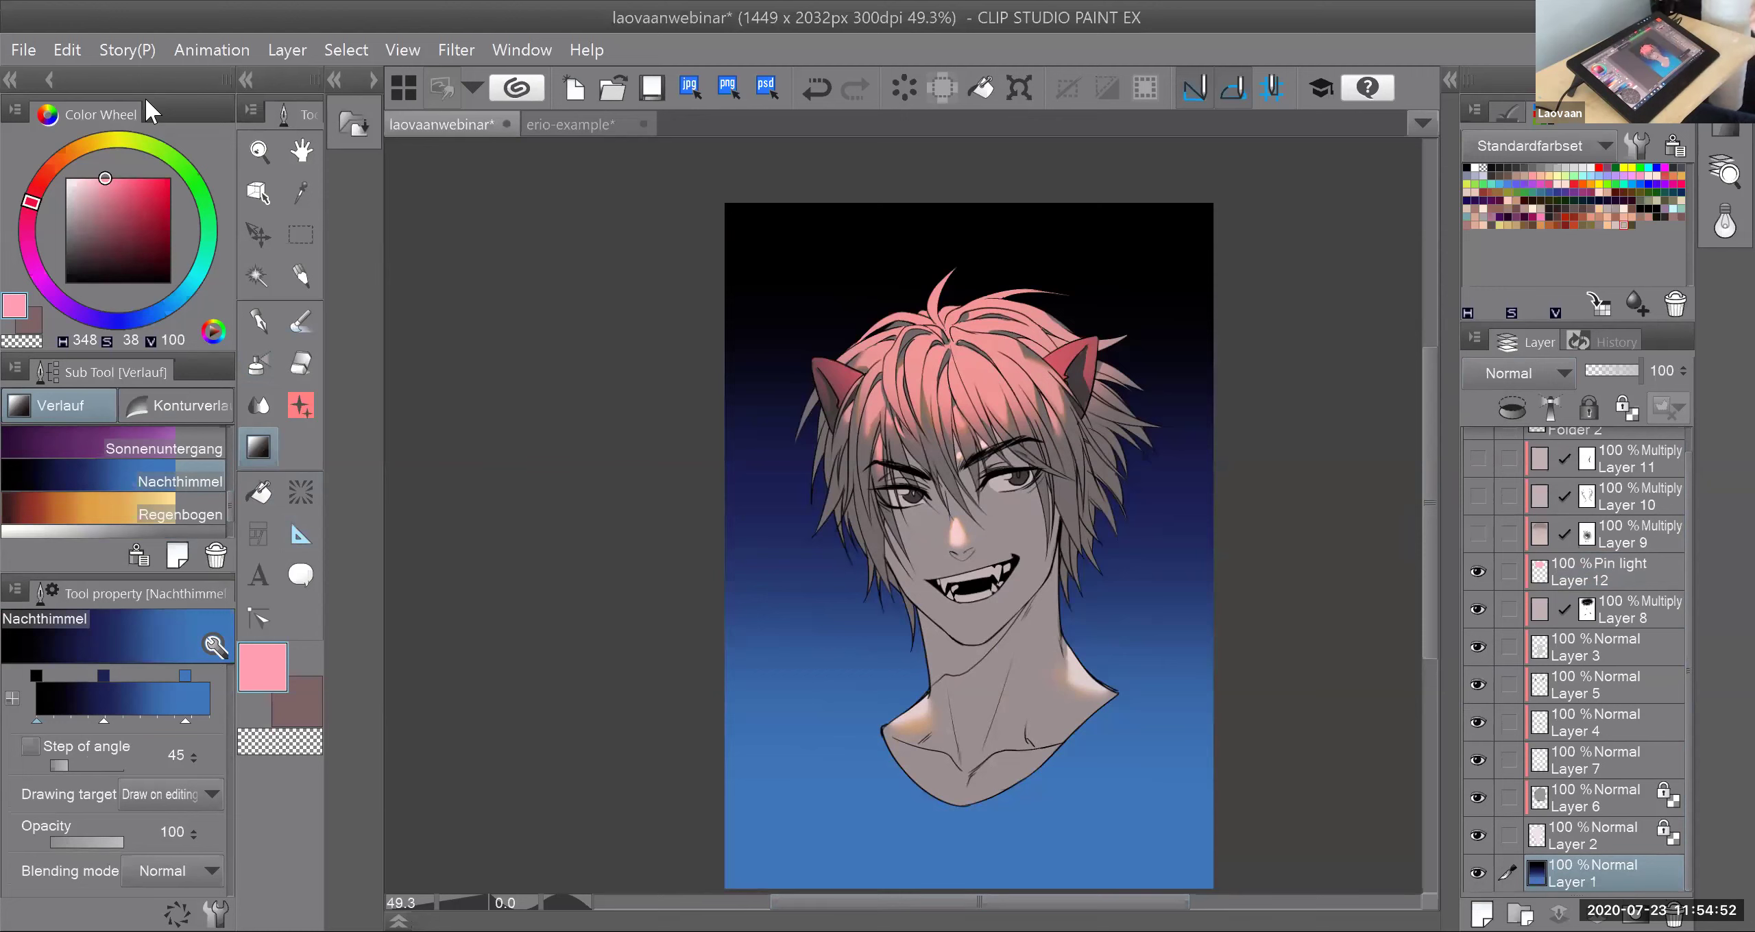
Step: Hide Layer 12, undo the Nachthimmel gradient on Layer 1, and remove the pink Pin light layer
{"action": "left_click", "coordinate": [1598, 576]}
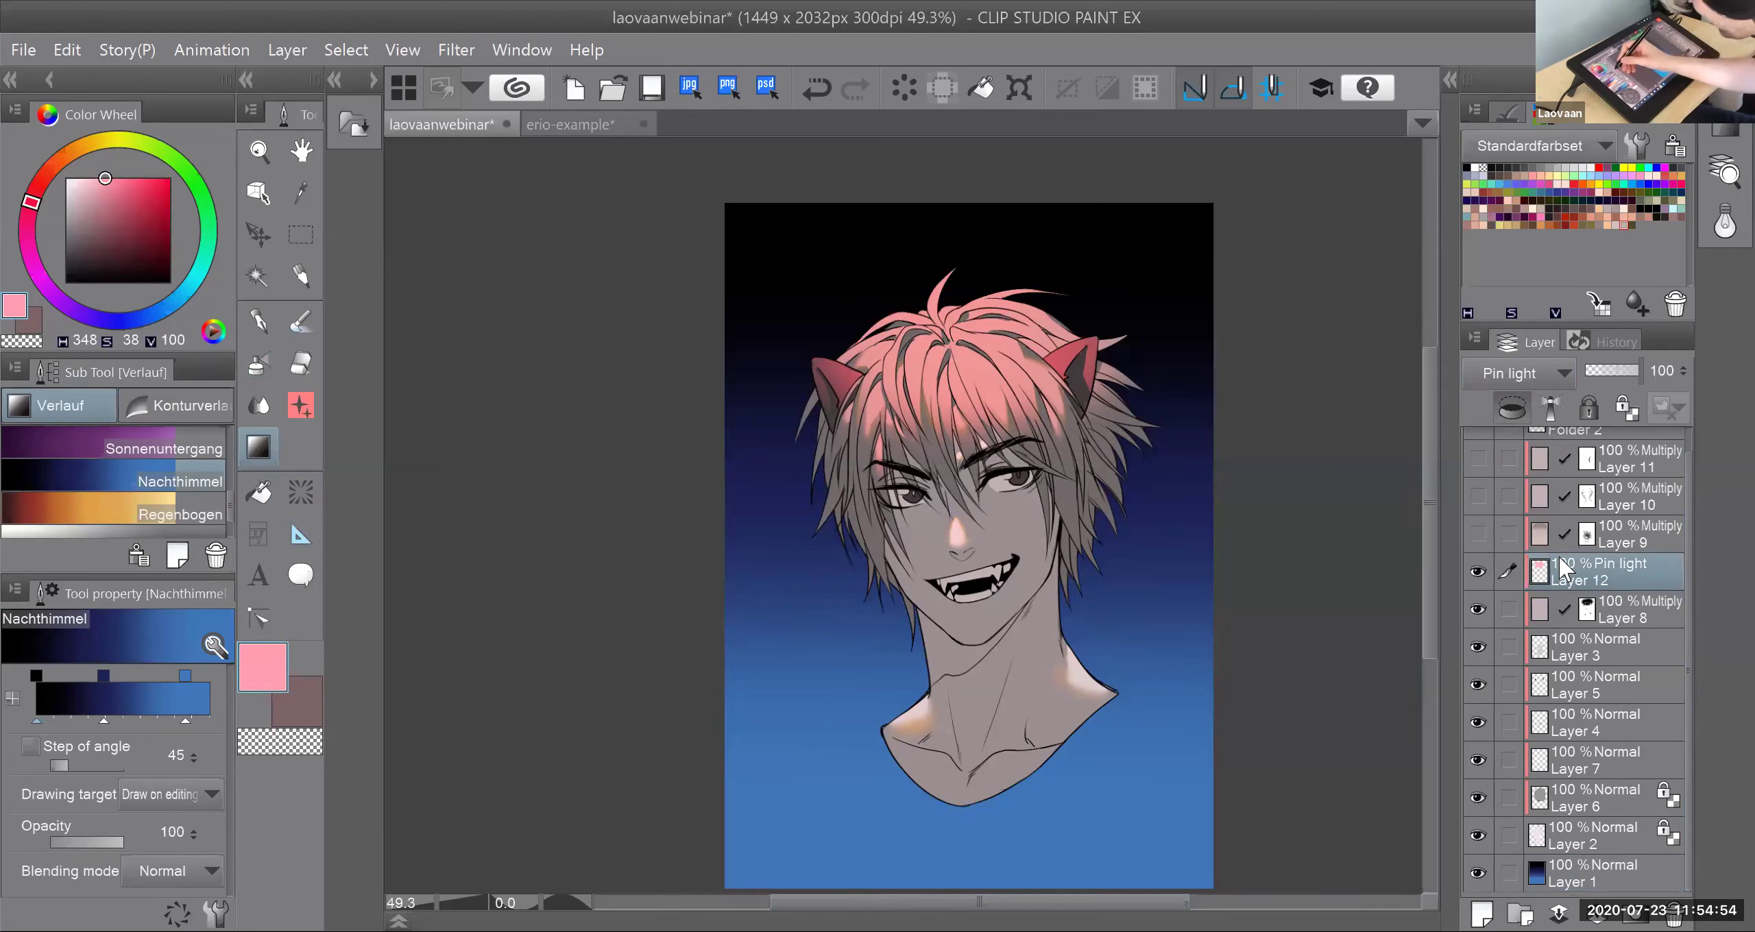
{"action": "left_click", "coordinate": [1478, 571]}
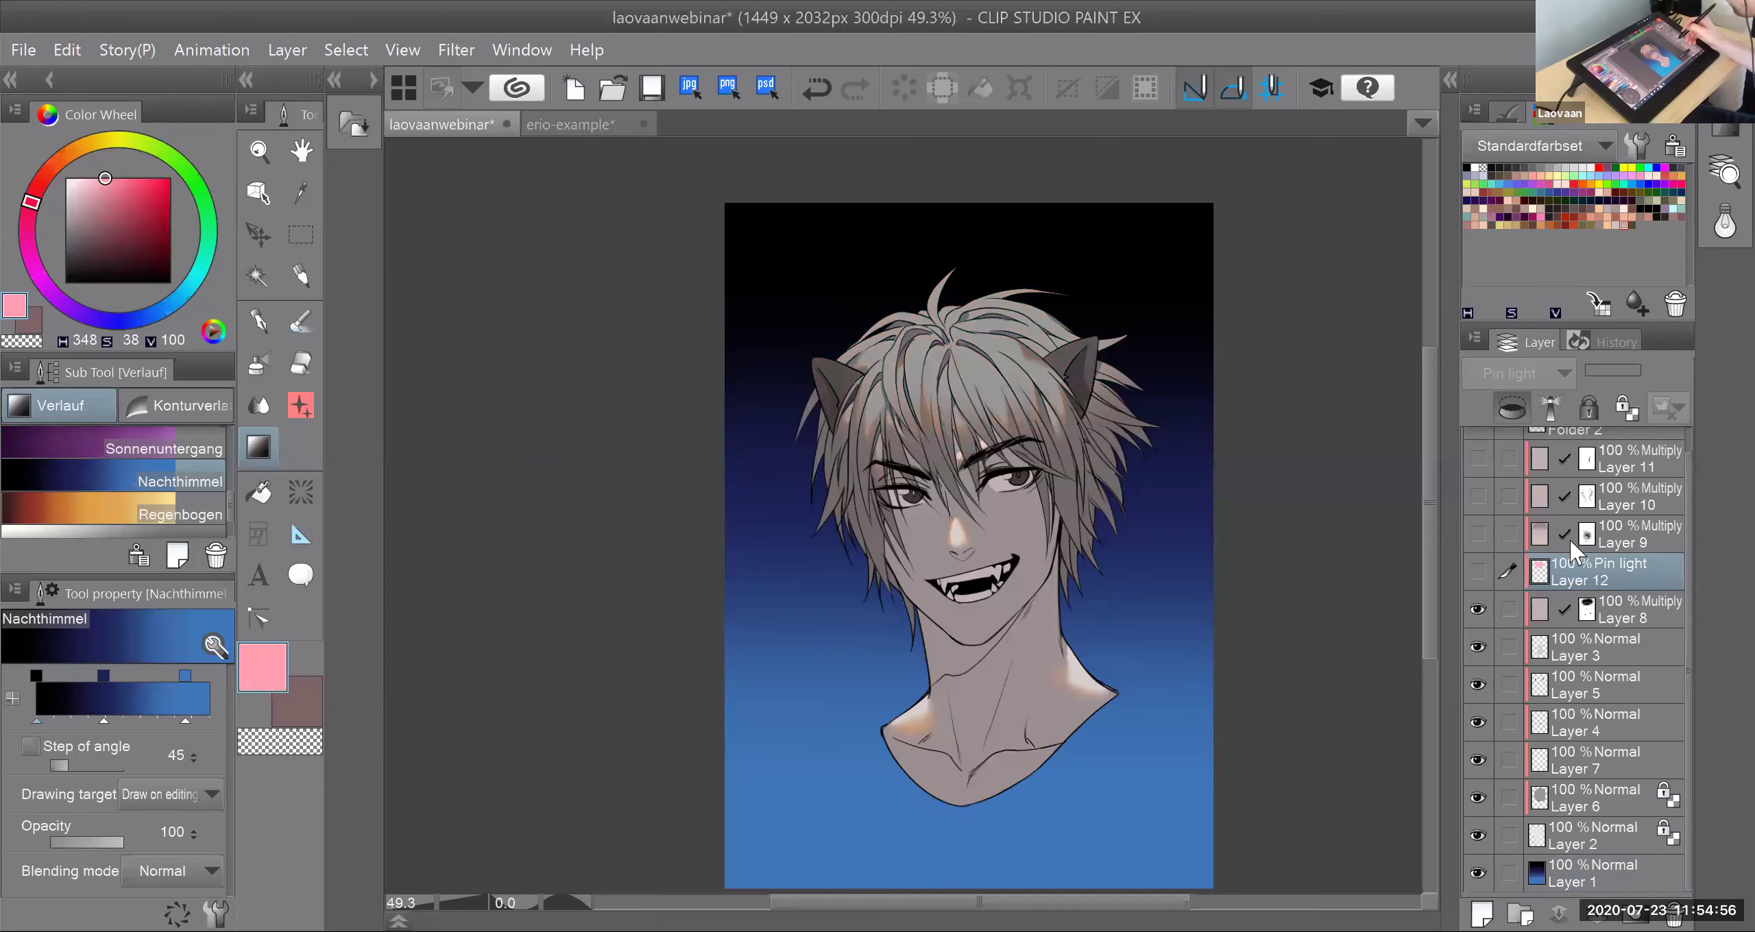
{"action": "key", "text": "ctrl+z"}
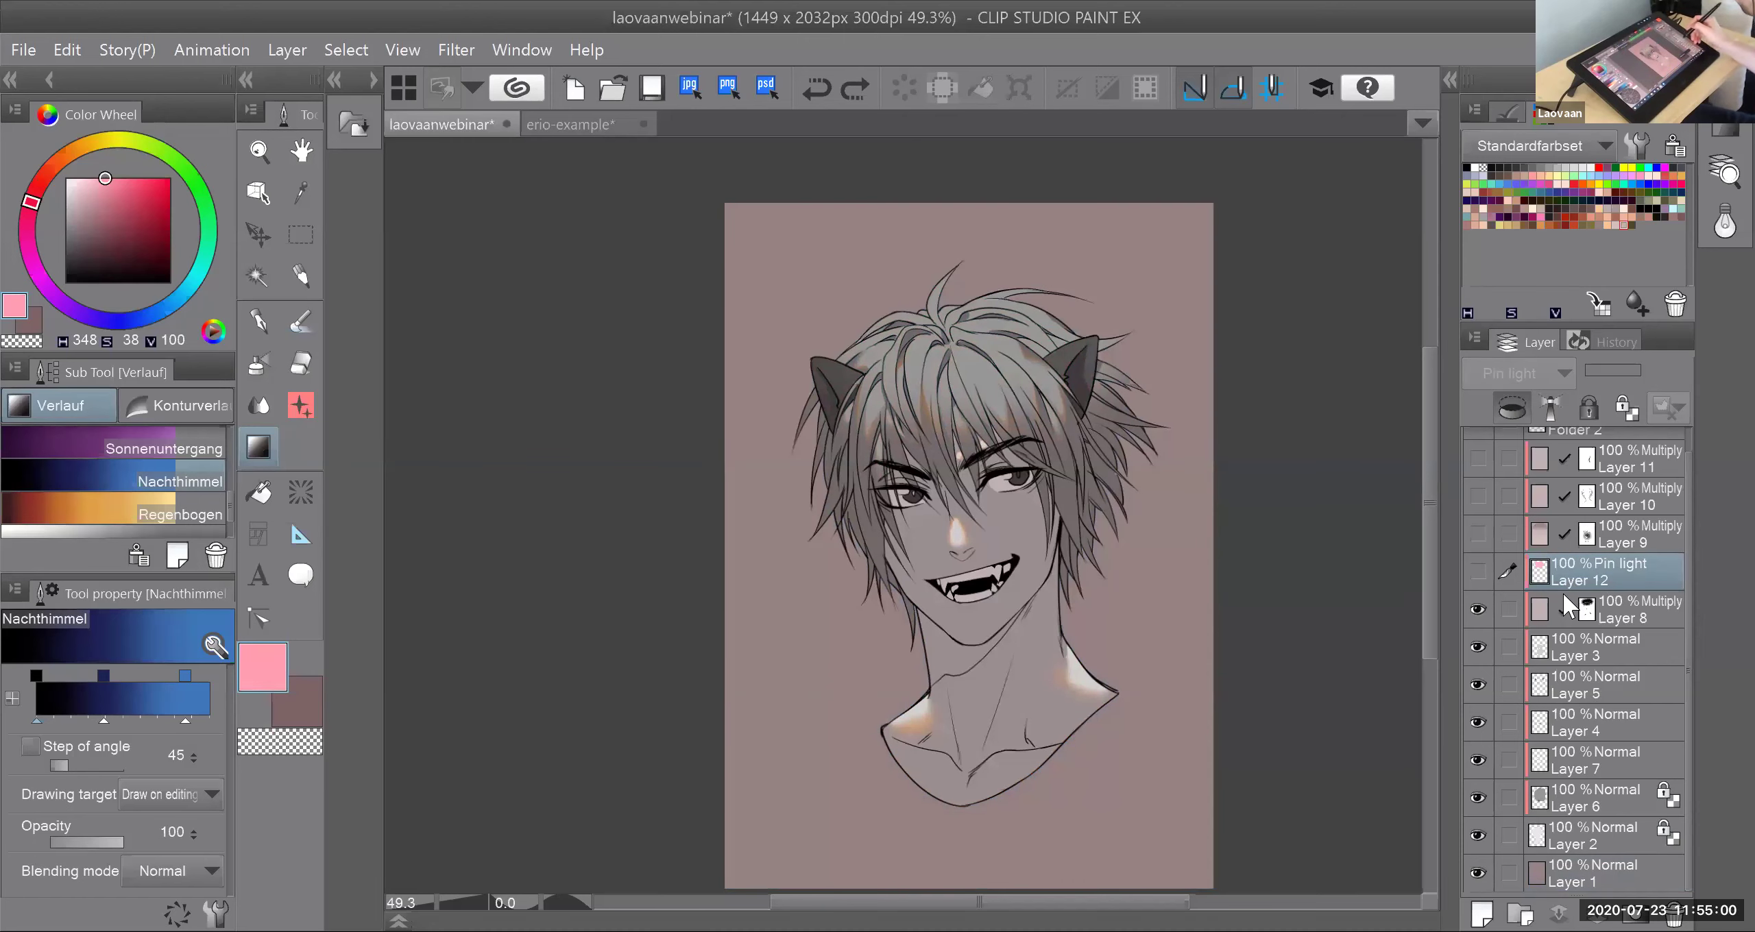
{"action": "key", "text": "ctrl+z"}
{"action": "key", "text": "ctrl+z"}
{"action": "left_click", "coordinate": [1675, 909]}
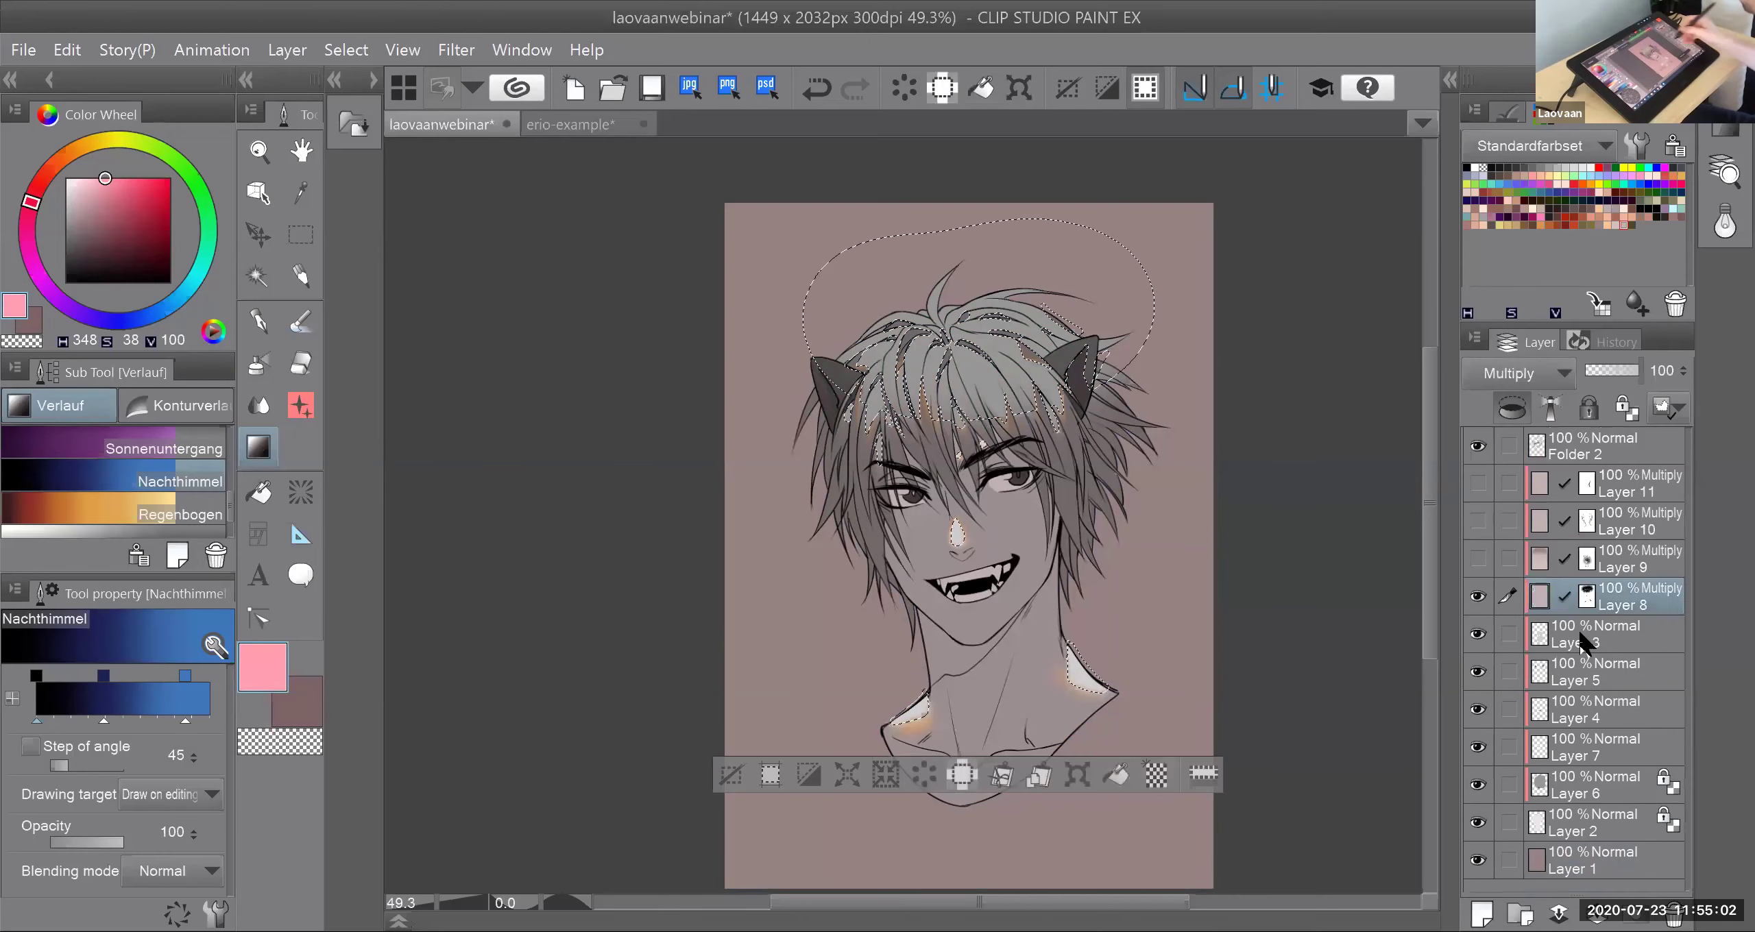
Step: Clear the selection and switch the visible lighting version from Layer 8 to Layer 11, making Layer 11 active
{"action": "key", "text": "ctrl+d"}
{"action": "key", "text": "m"}
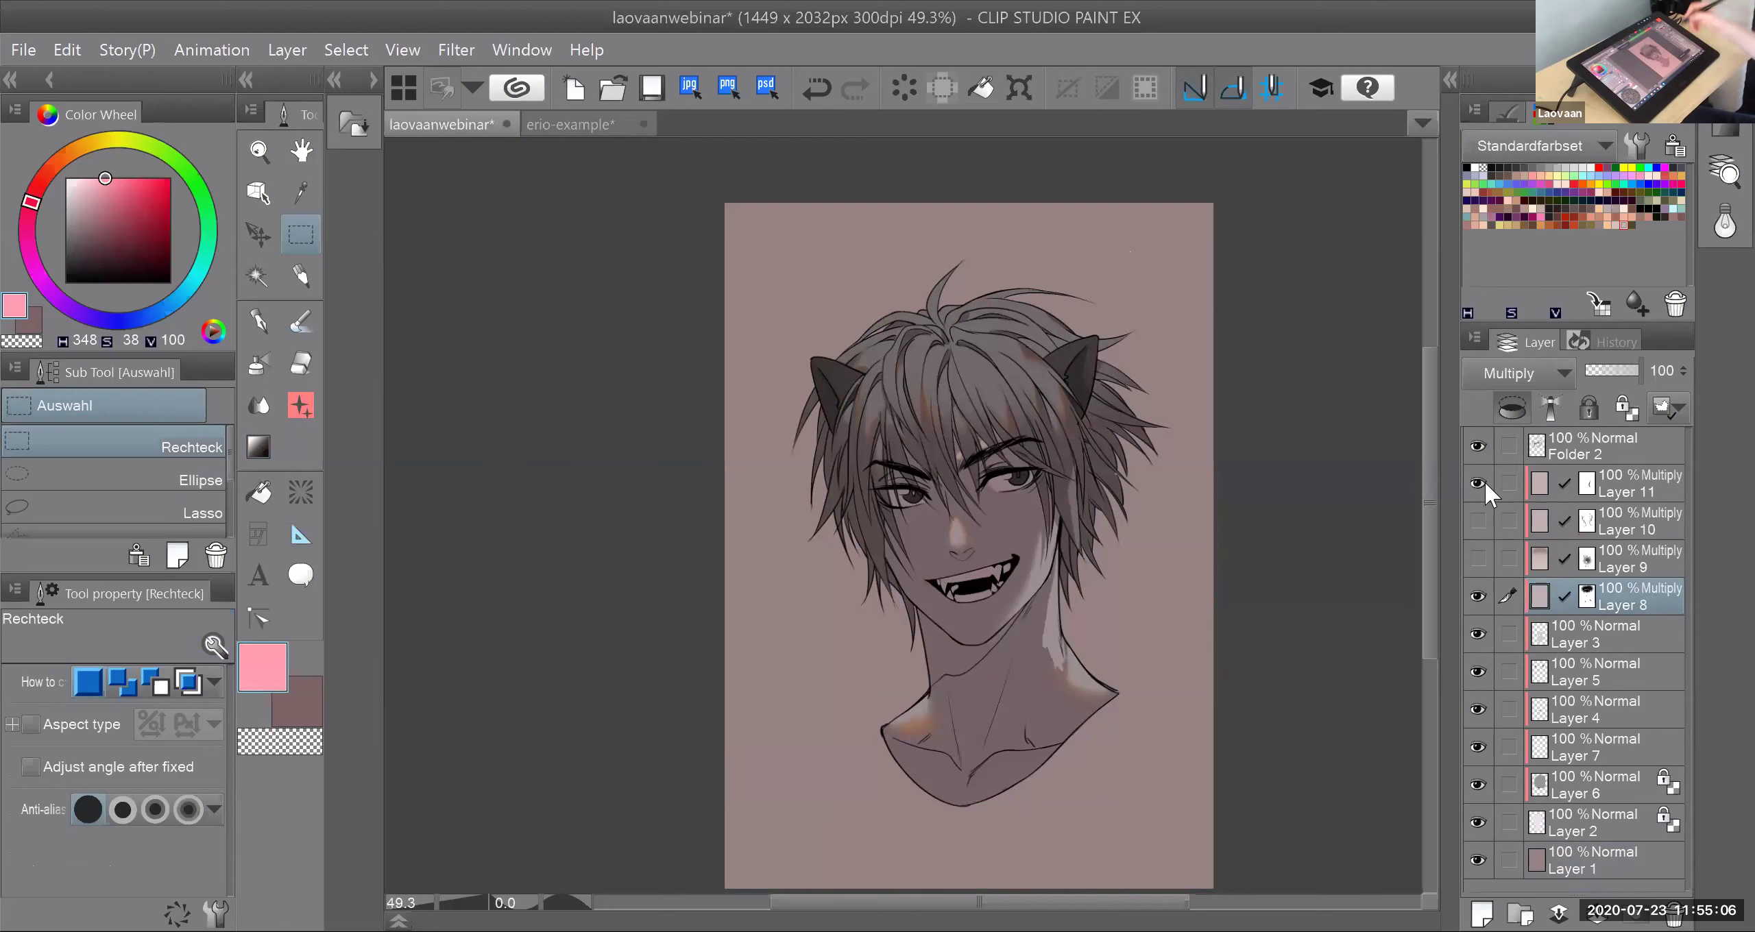
{"action": "left_click", "coordinate": [1478, 596]}
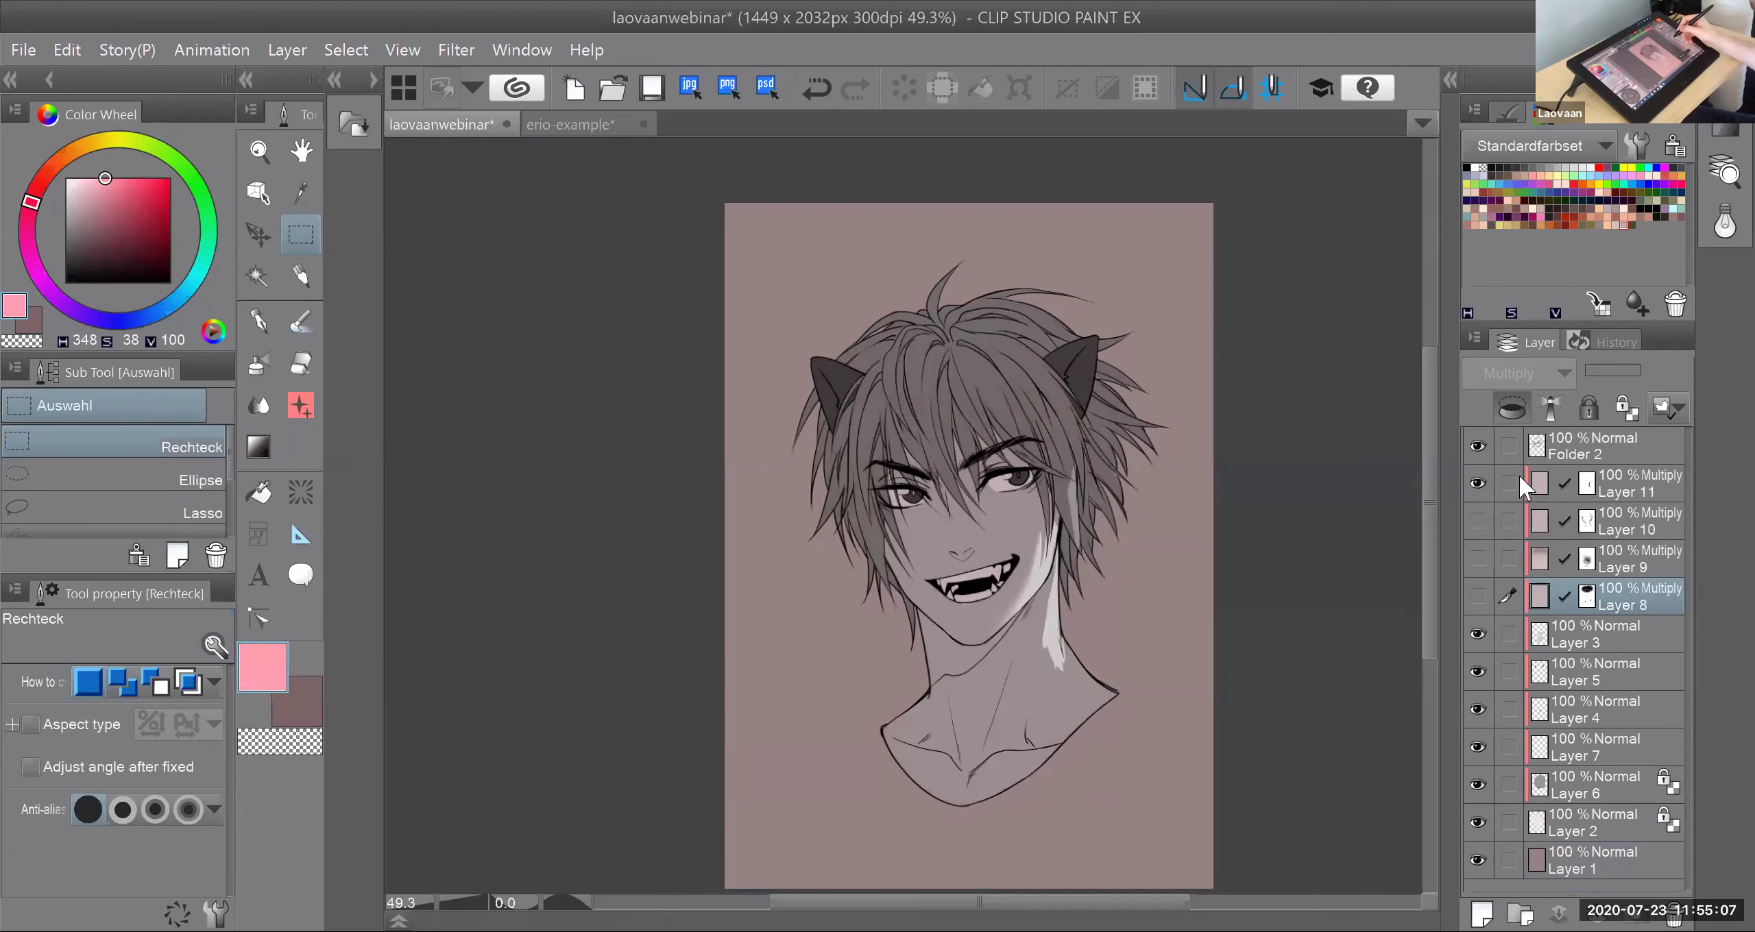
{"action": "left_click", "coordinate": [1588, 482]}
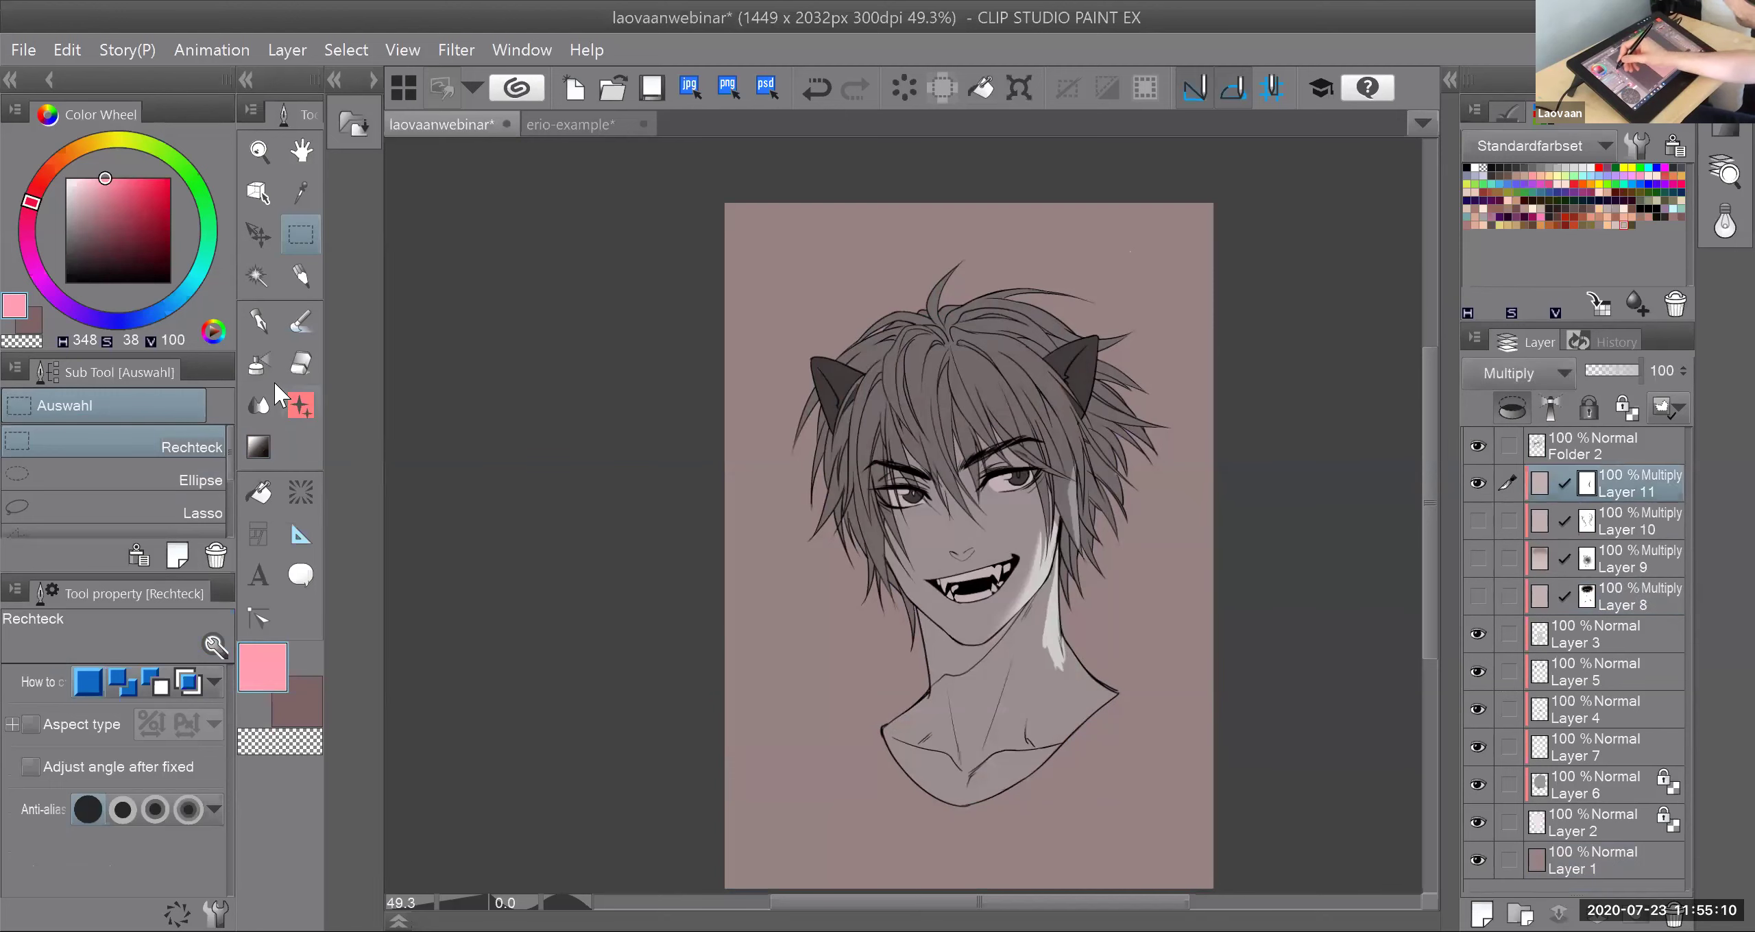
Step: Airbrush orange (H 36, S 62, V 100) along the lit jaw edge on Layer 11 with Sanft at brush size 5.99
{"action": "left_click", "coordinate": [259, 364]}
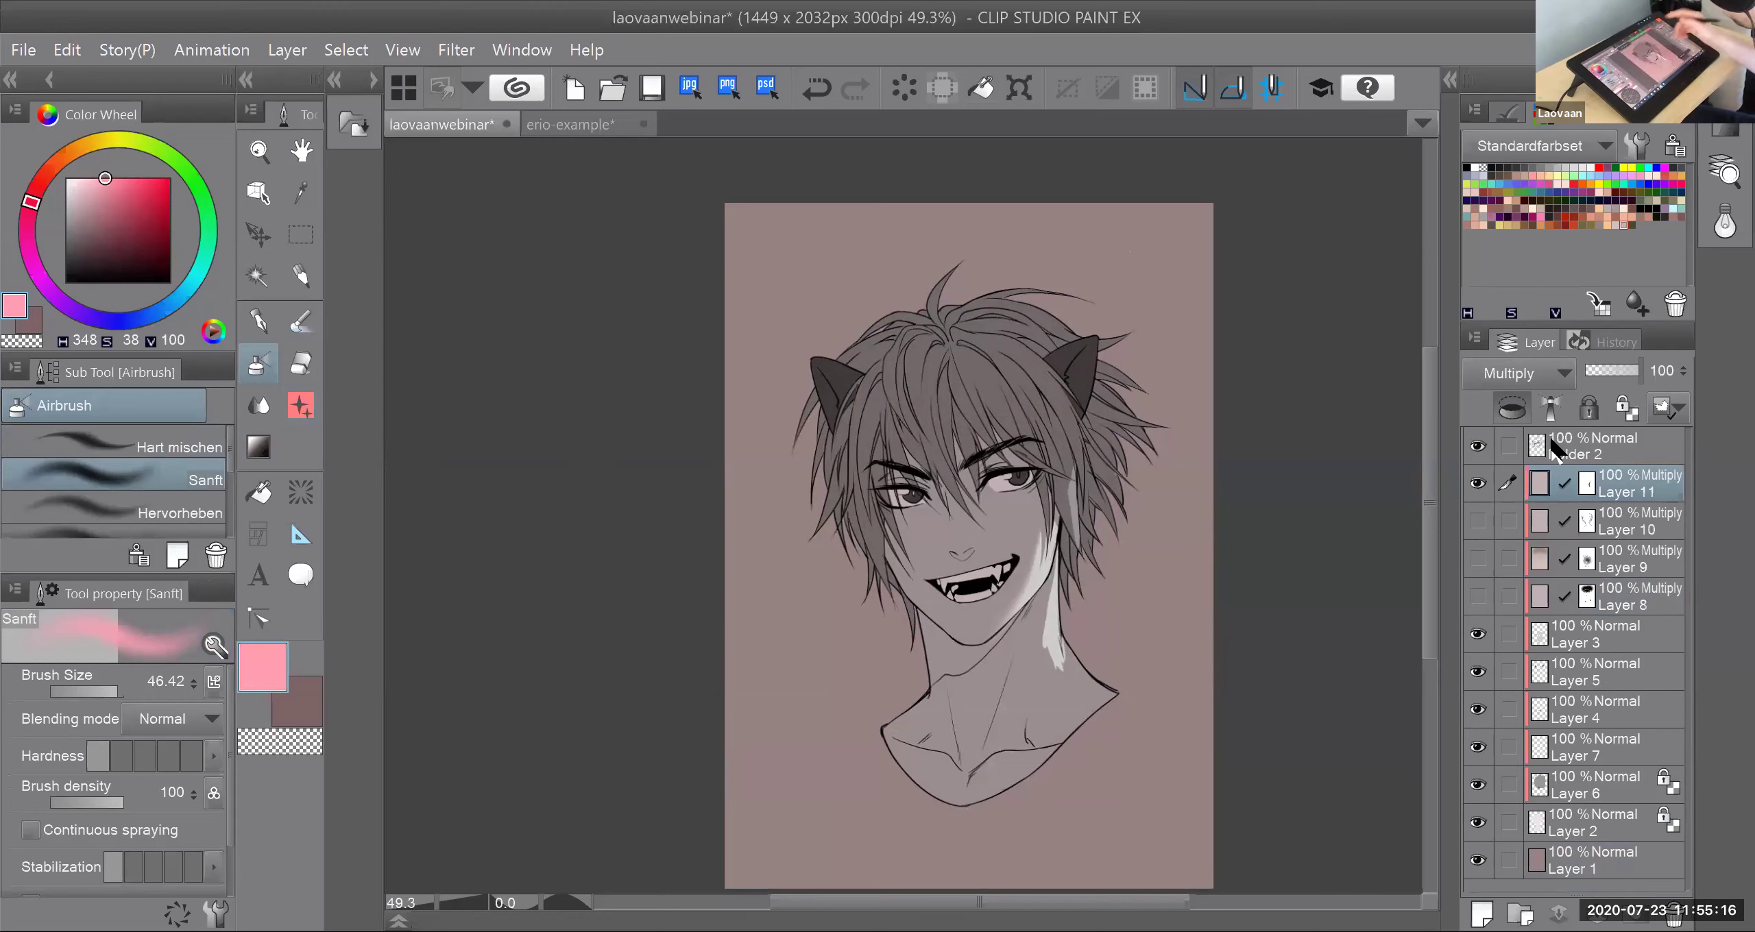
{"action": "key", "text": "ctrl+plus"}
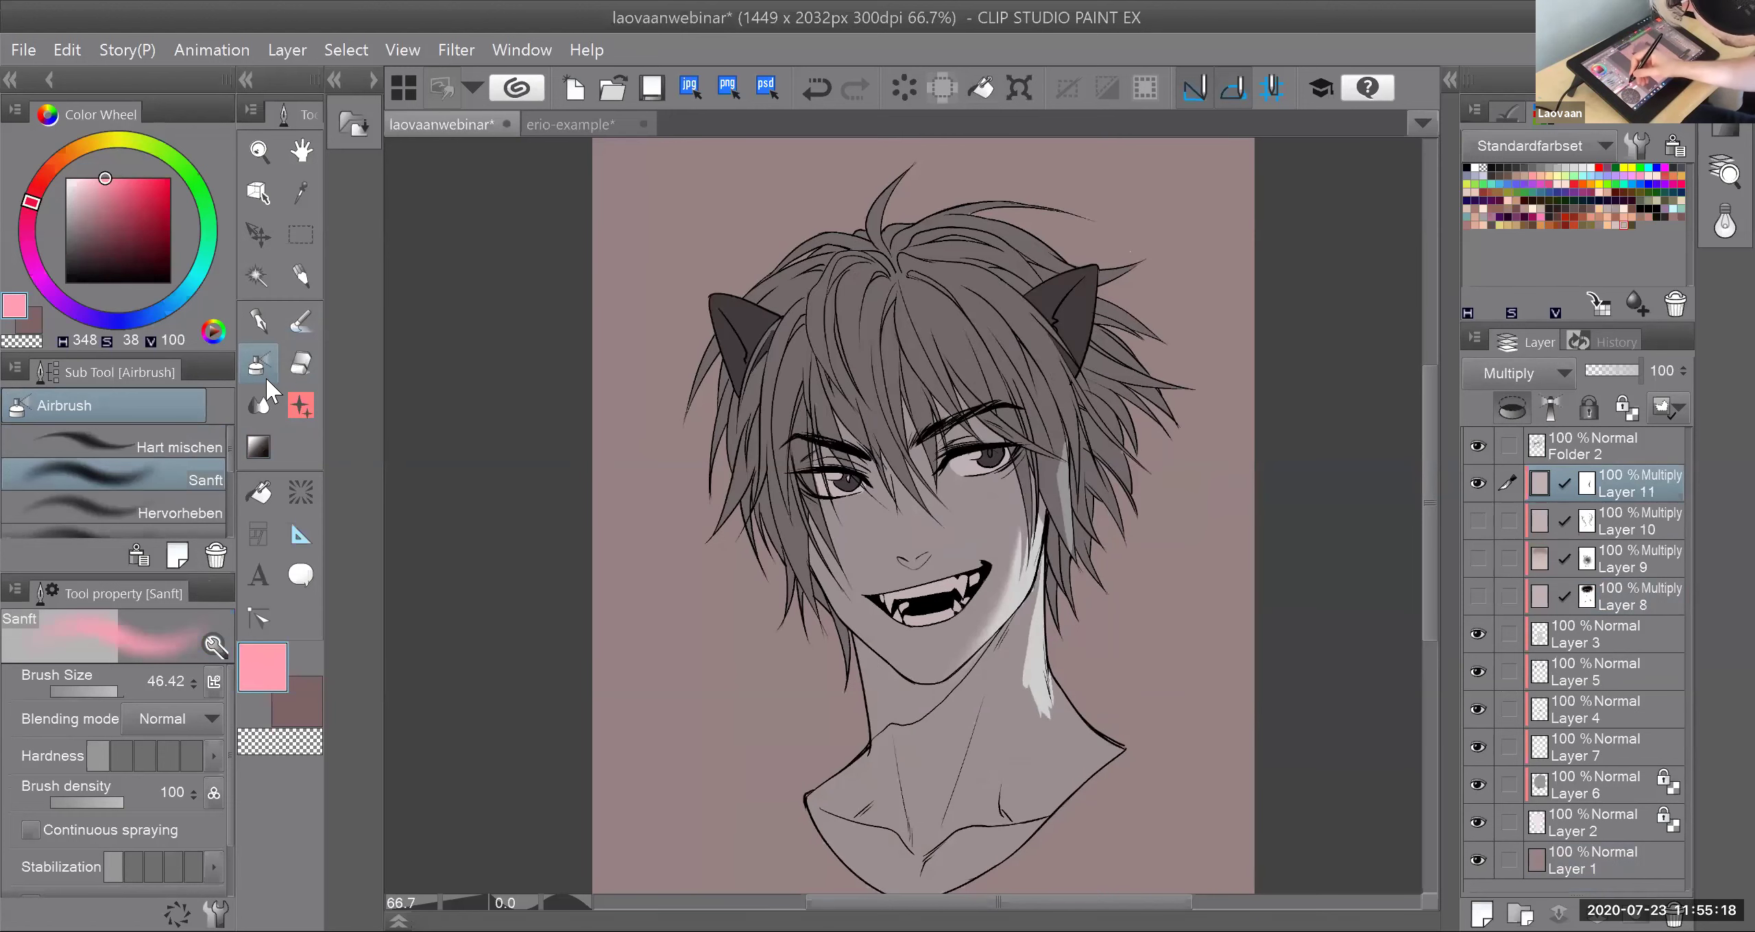
{"action": "left_click", "coordinate": [88, 148]}
{"action": "left_click", "coordinate": [129, 178]}
{"action": "left_click_drag", "start_coordinate": [146, 674], "coordinate": [99, 683]}
{"action": "left_click_drag", "start_coordinate": [1014, 531], "coordinate": [954, 675]}
{"action": "left_click_drag", "start_coordinate": [993, 607], "coordinate": [1022, 532]}
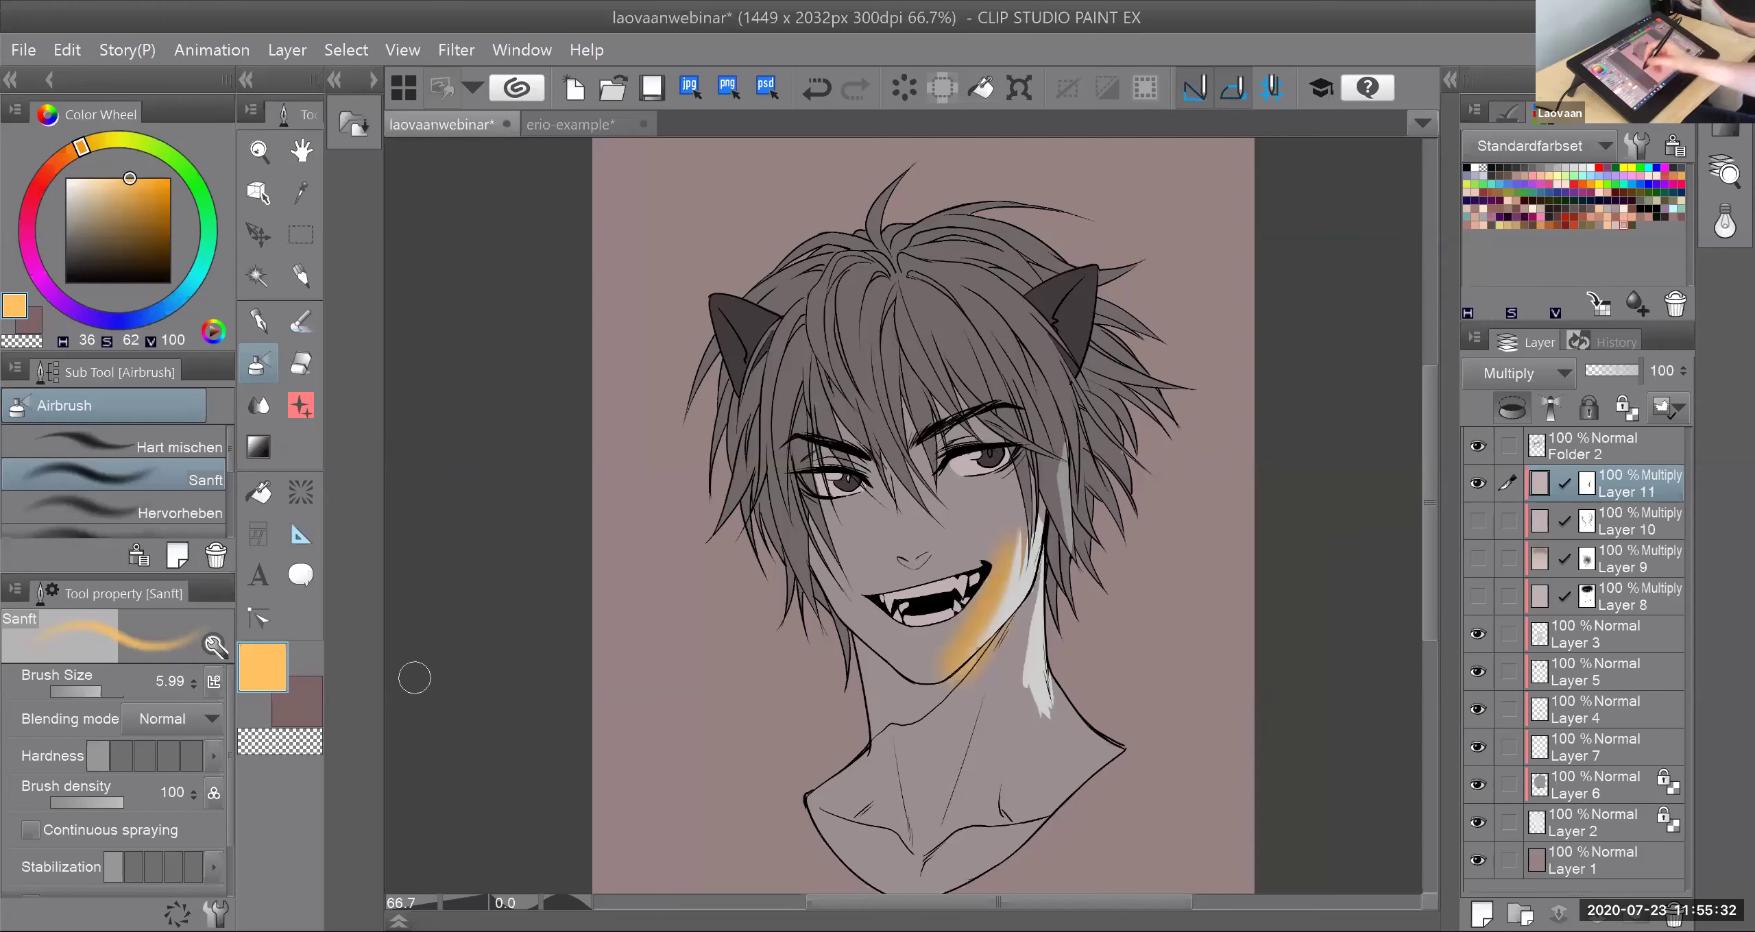
Step: Narrow the orange glow on the jaw by painting over its outer edge with muted pink-greys from the color set
{"action": "left_click", "coordinate": [1616, 225]}
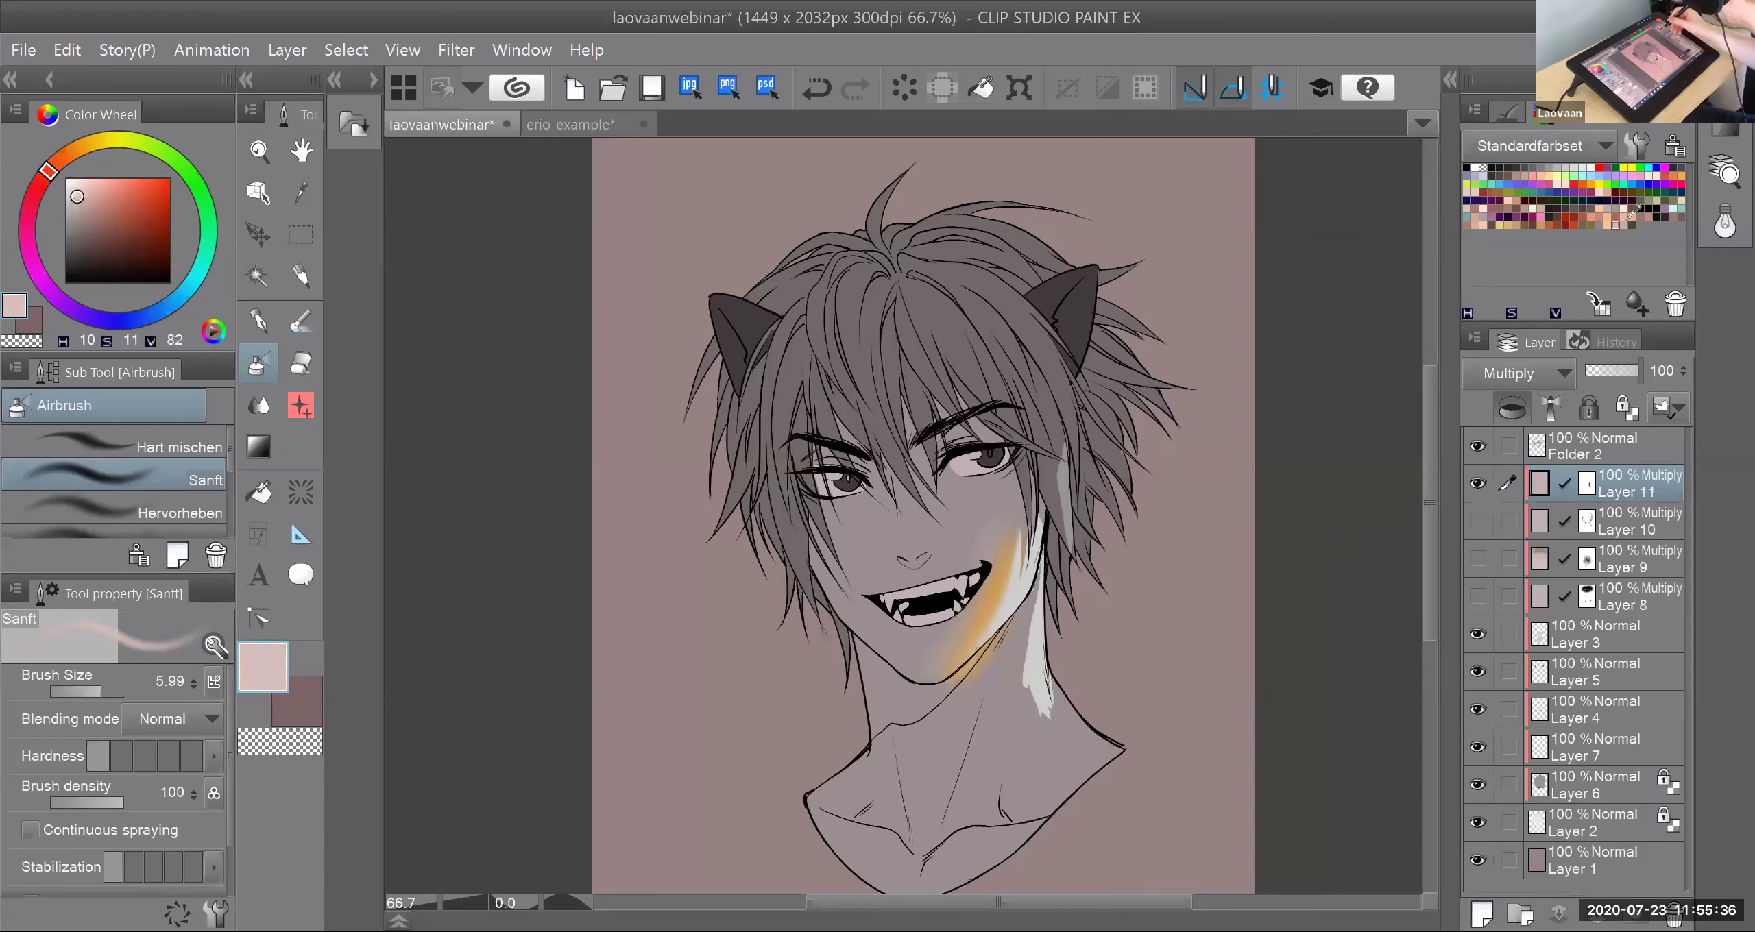
{"action": "left_click_drag", "start_coordinate": [1003, 539], "coordinate": [920, 713]}
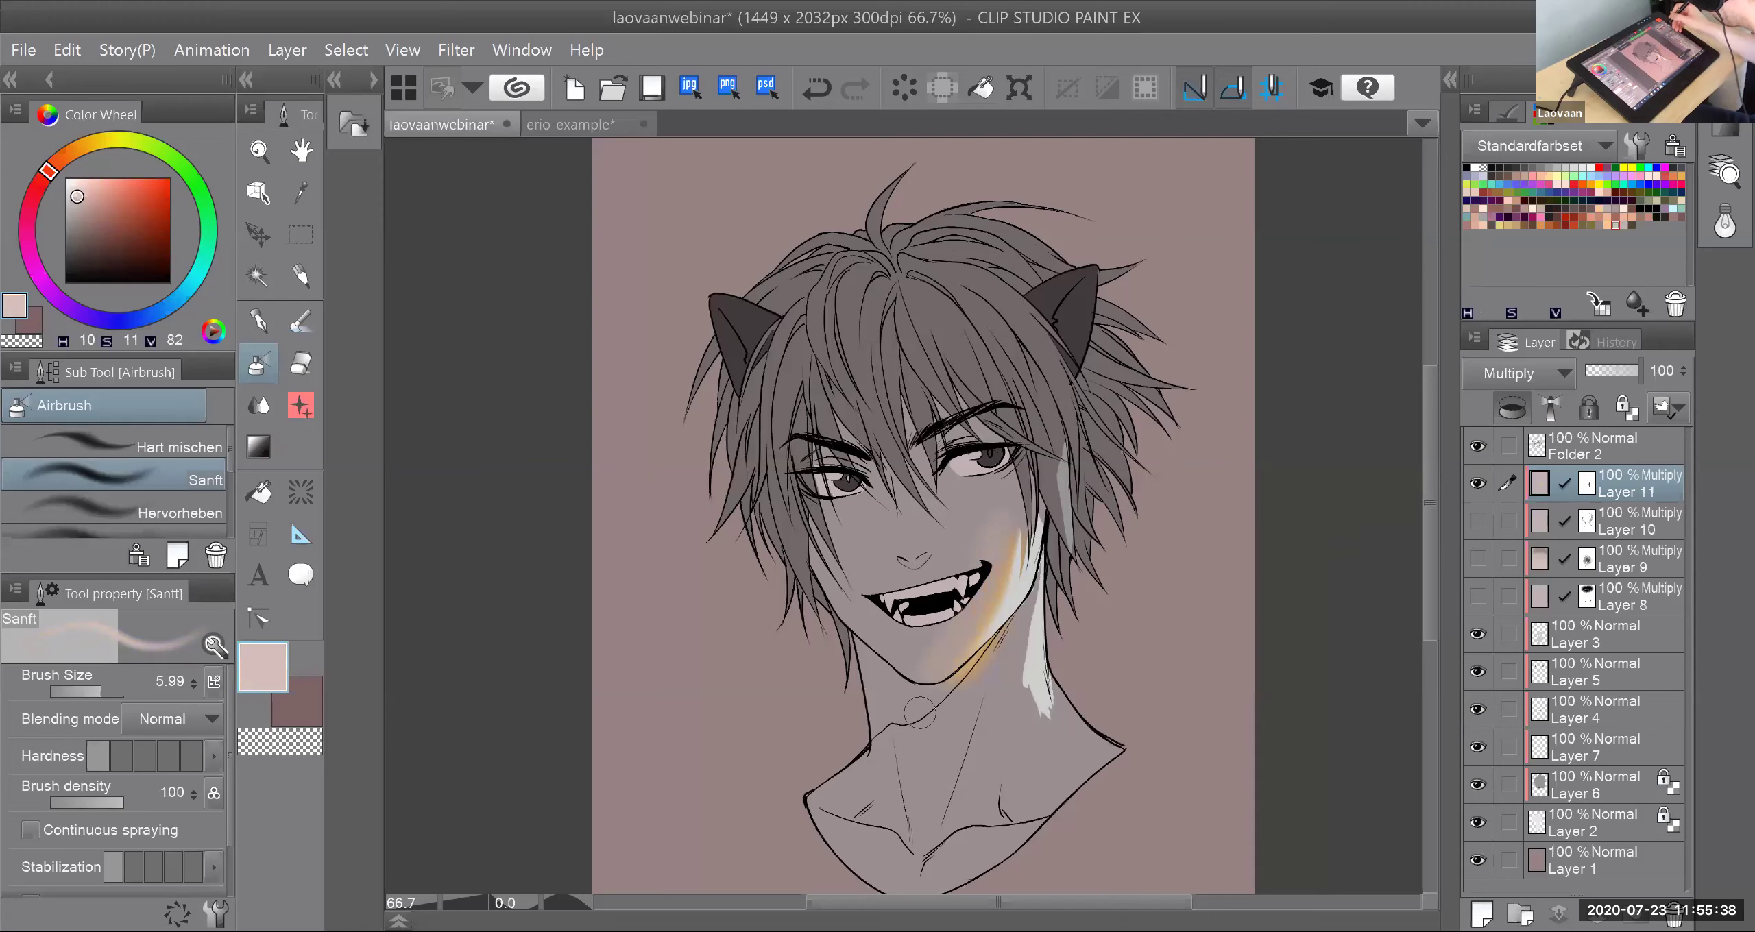
{"action": "left_click", "coordinate": [1623, 224]}
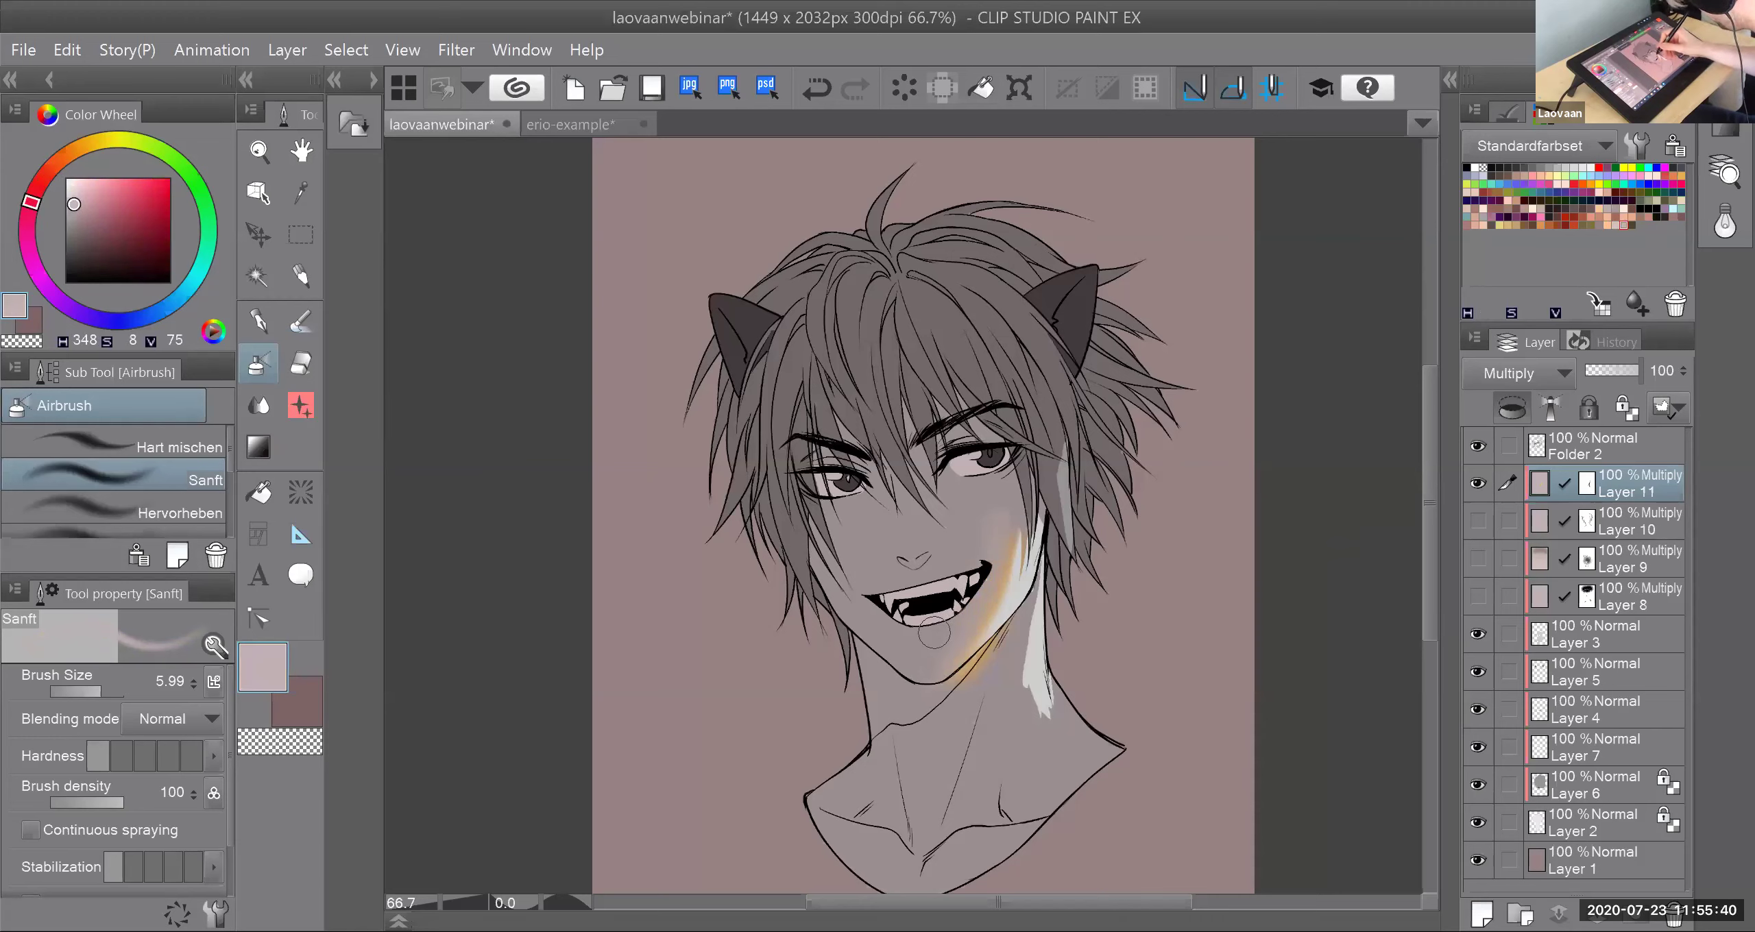
{"action": "key", "text": "p"}
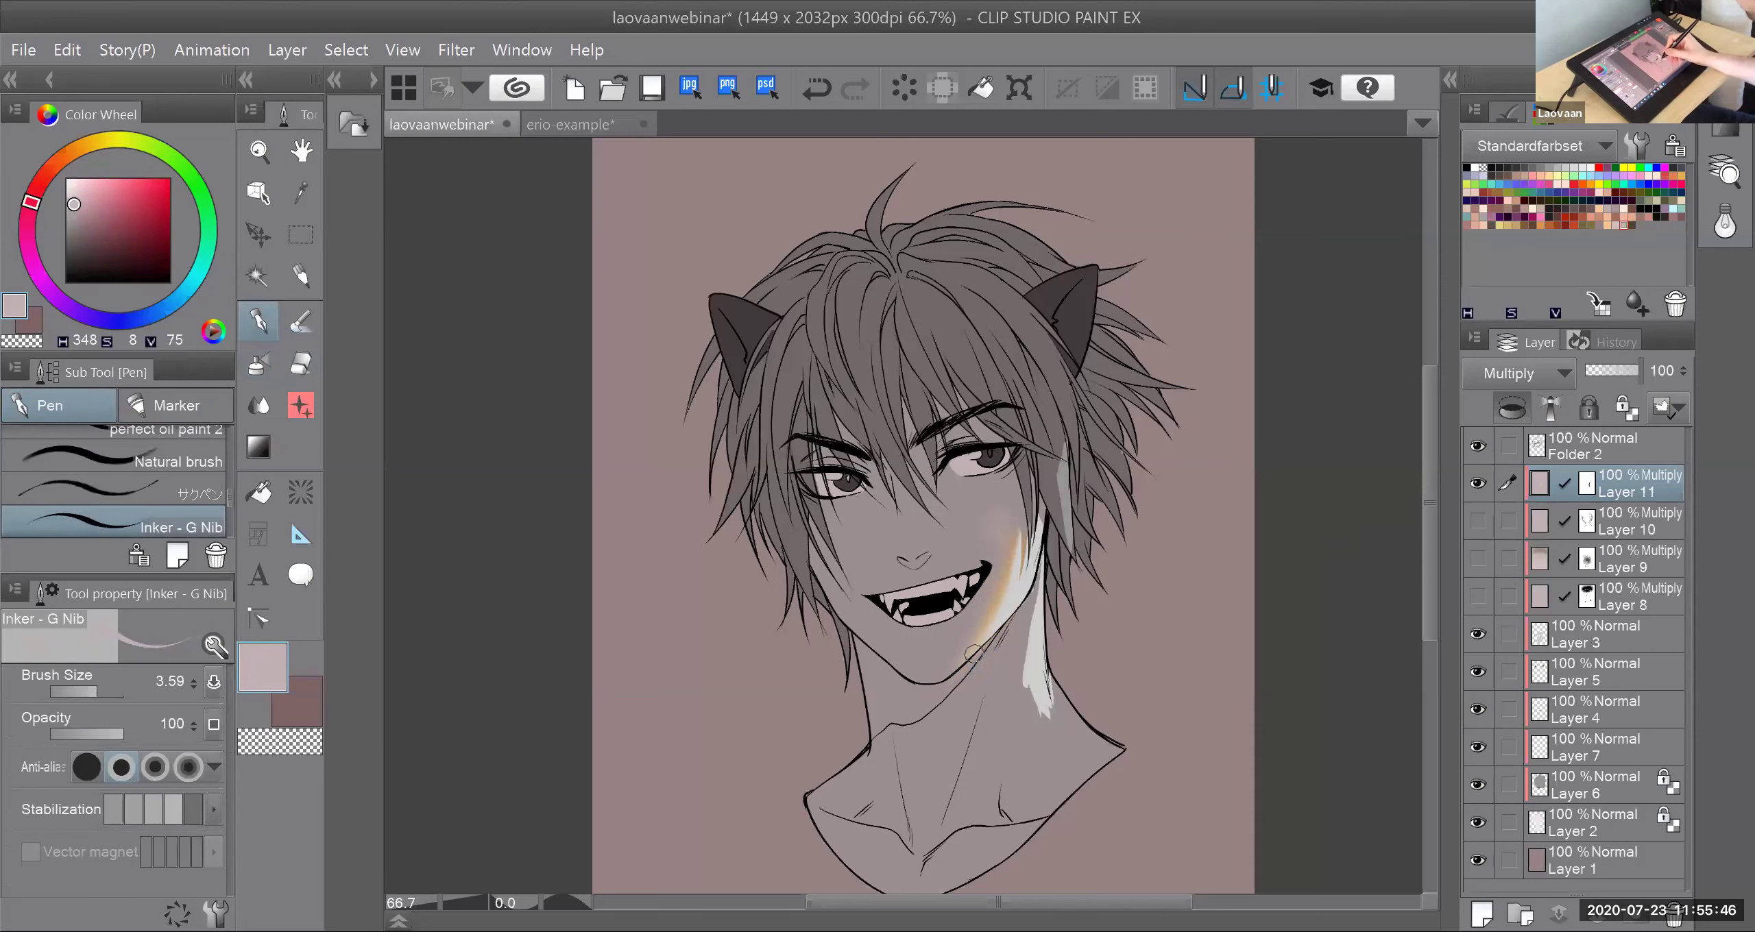
{"action": "scroll", "coordinate": [957, 490], "scroll_direction": "up", "scroll_amount": 1}
{"action": "scroll", "coordinate": [1114, 549], "scroll_direction": "down", "scroll_amount": 1}
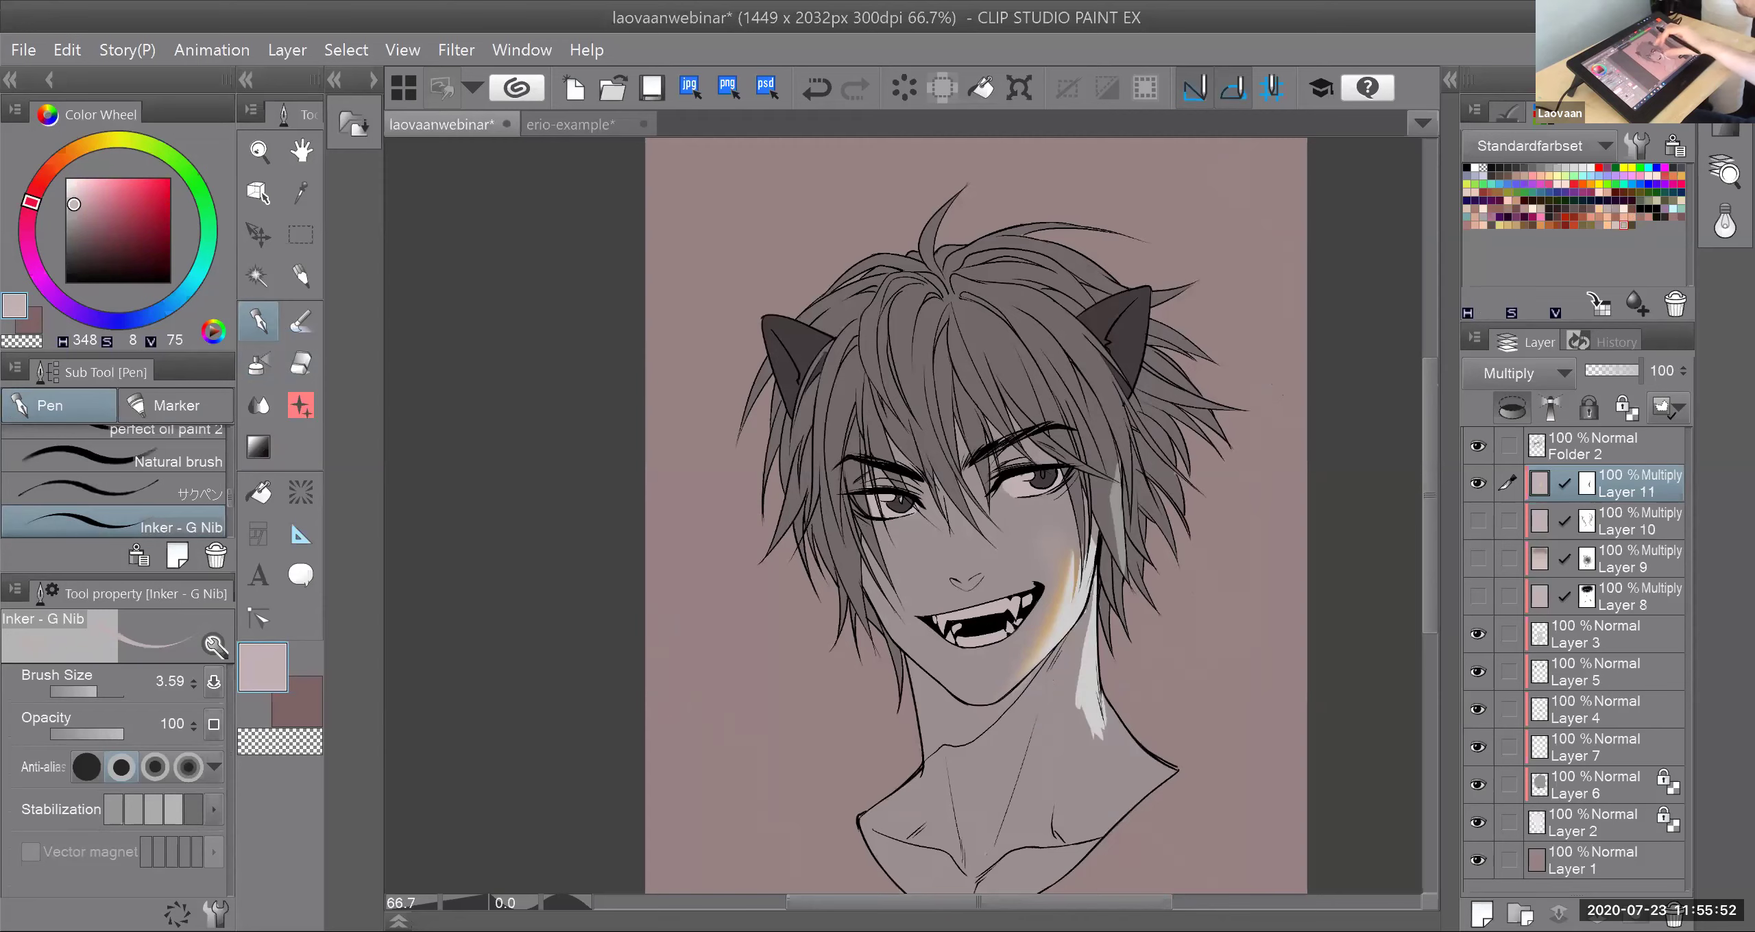
{"action": "scroll", "coordinate": [1062, 562], "scroll_direction": "up", "scroll_amount": 1}
{"action": "scroll", "coordinate": [1094, 590], "scroll_direction": "down", "scroll_amount": 1}
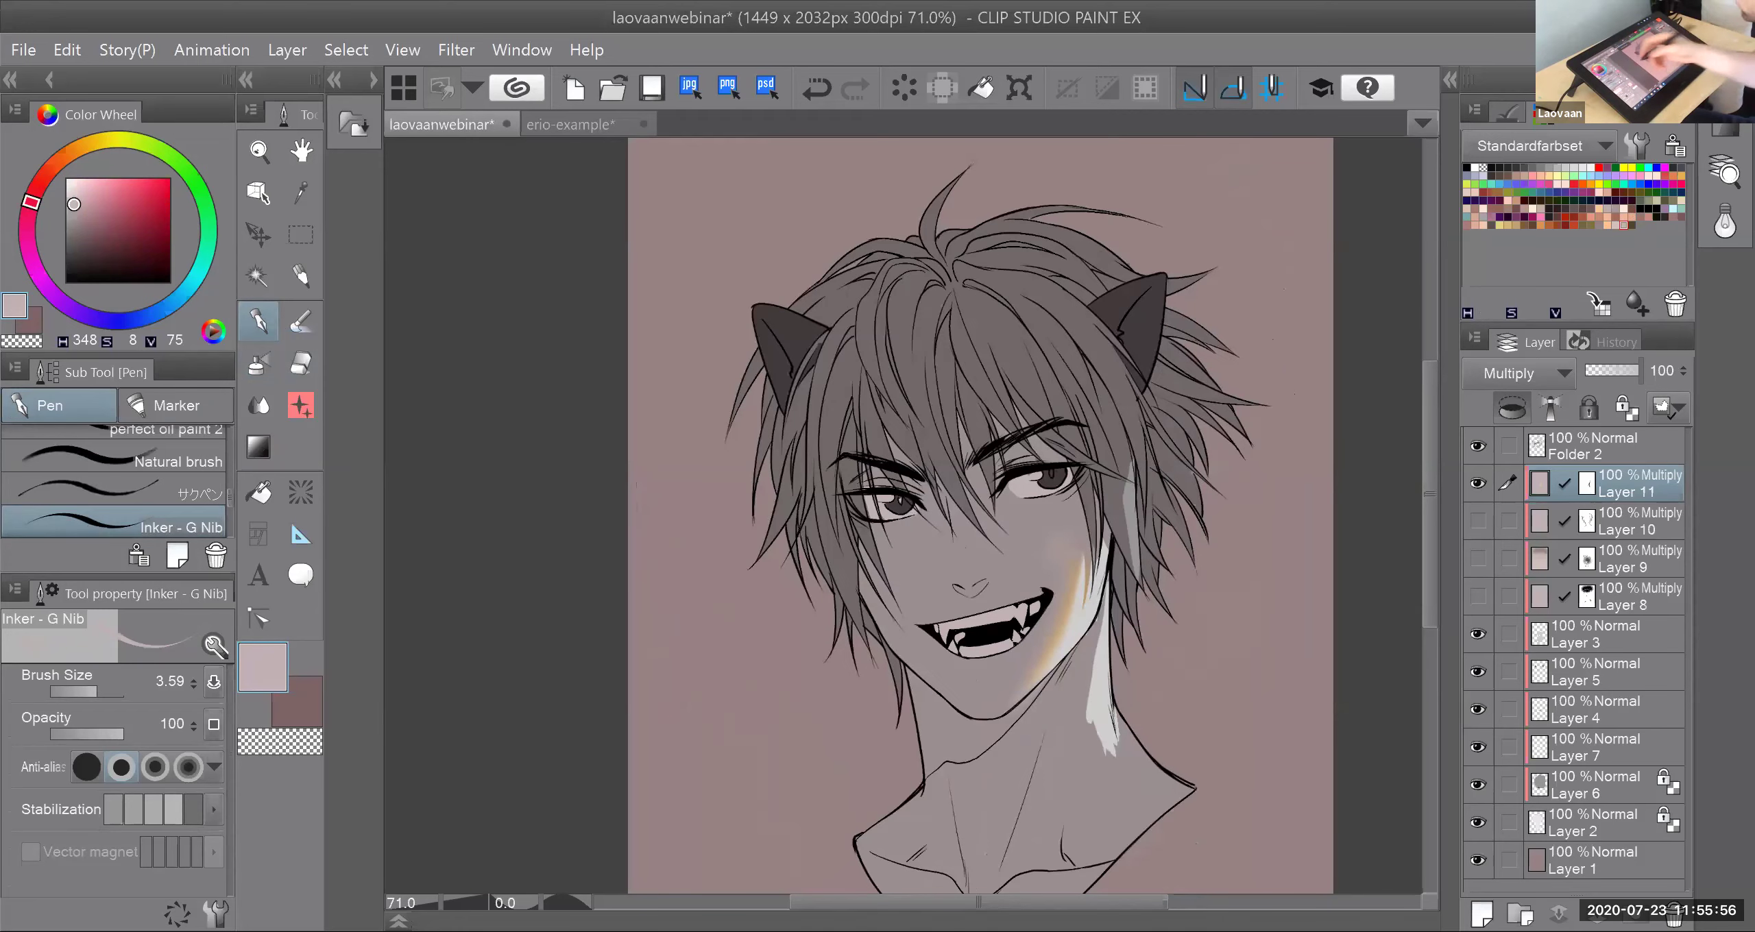
Step: Airbrush light orange (H 27, S 44, V 100) around the light on the cheek and neck, then restore the pink-grey pen color
{"action": "left_click", "coordinate": [258, 364]}
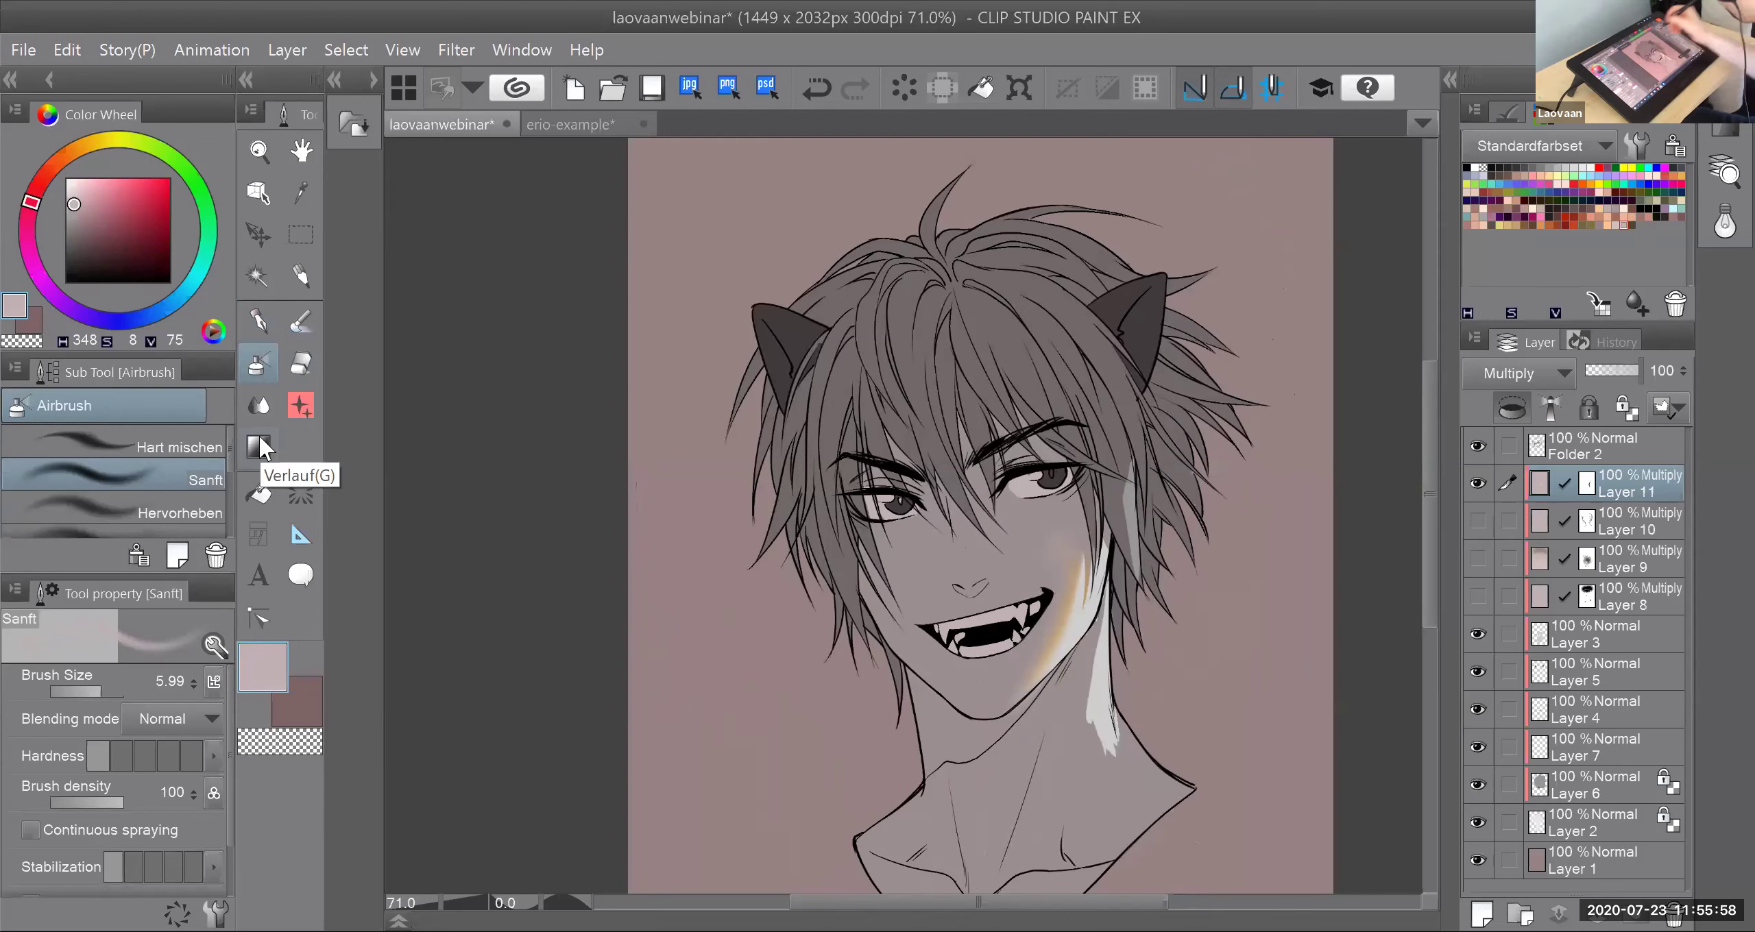
{"action": "left_click", "coordinate": [1607, 225]}
{"action": "left_click_drag", "start_coordinate": [1105, 535], "coordinate": [1097, 562]}
{"action": "mouse_move", "coordinate": [1094, 648]}
{"action": "left_mouse_down"}
{"action": "mouse_move", "coordinate": [1092, 705]}
{"action": "mouse_move", "coordinate": [1130, 771]}
{"action": "left_mouse_up"}
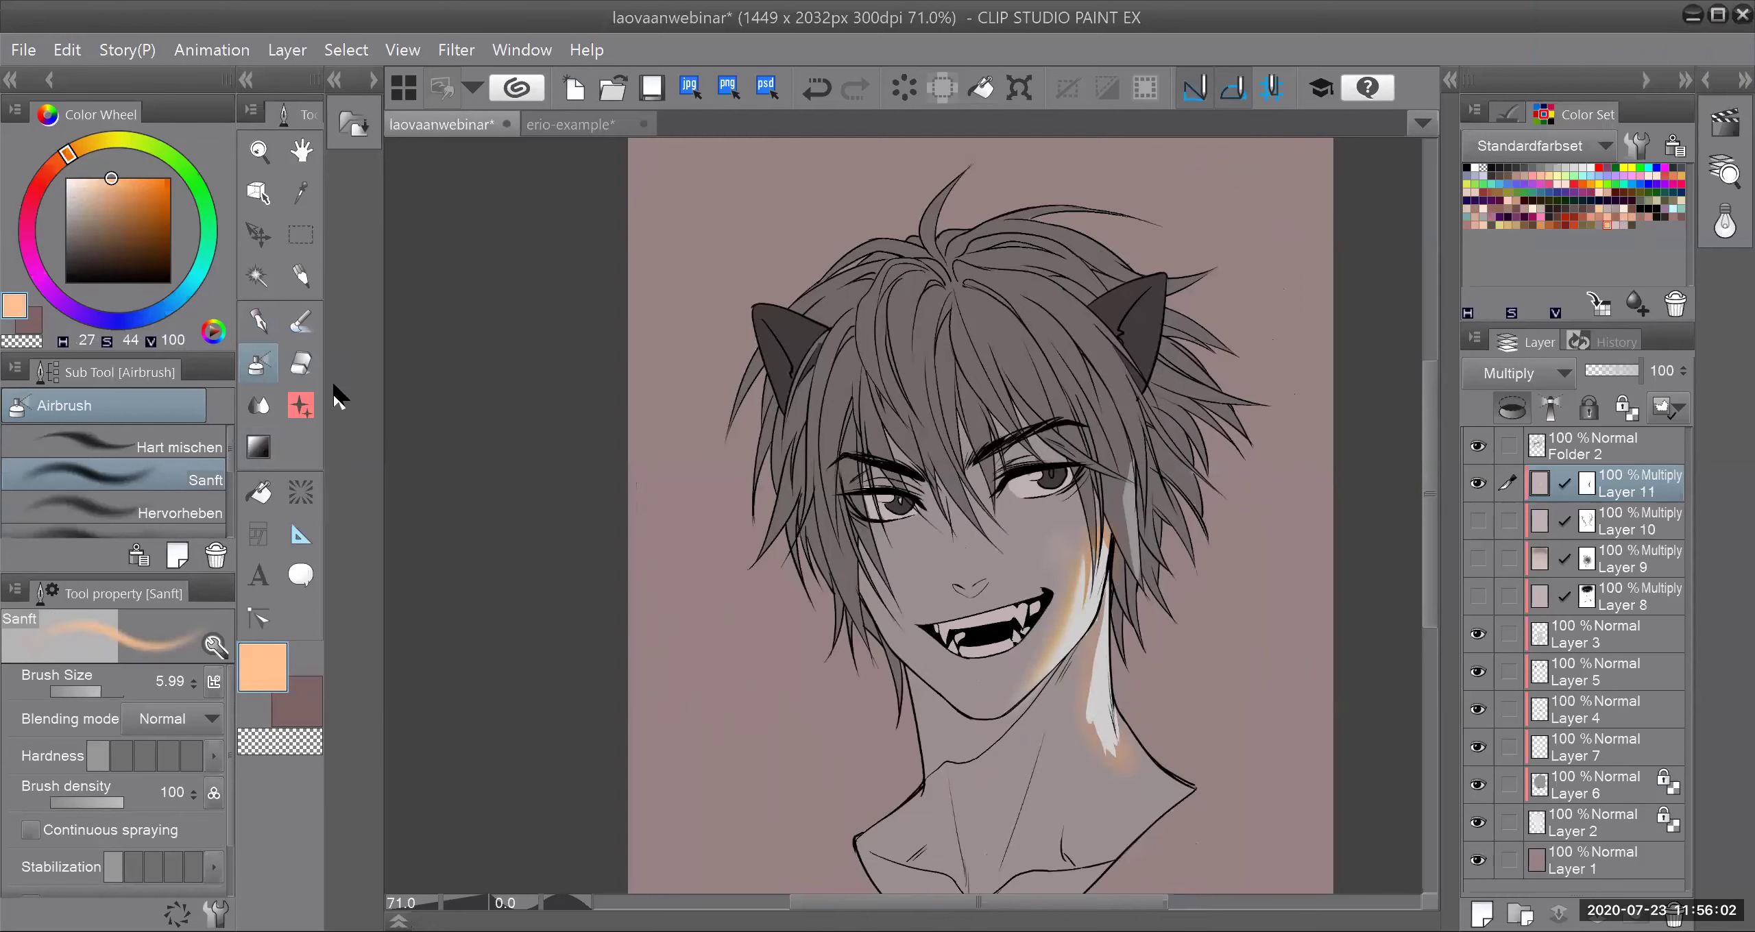
{"action": "key", "text": "p"}
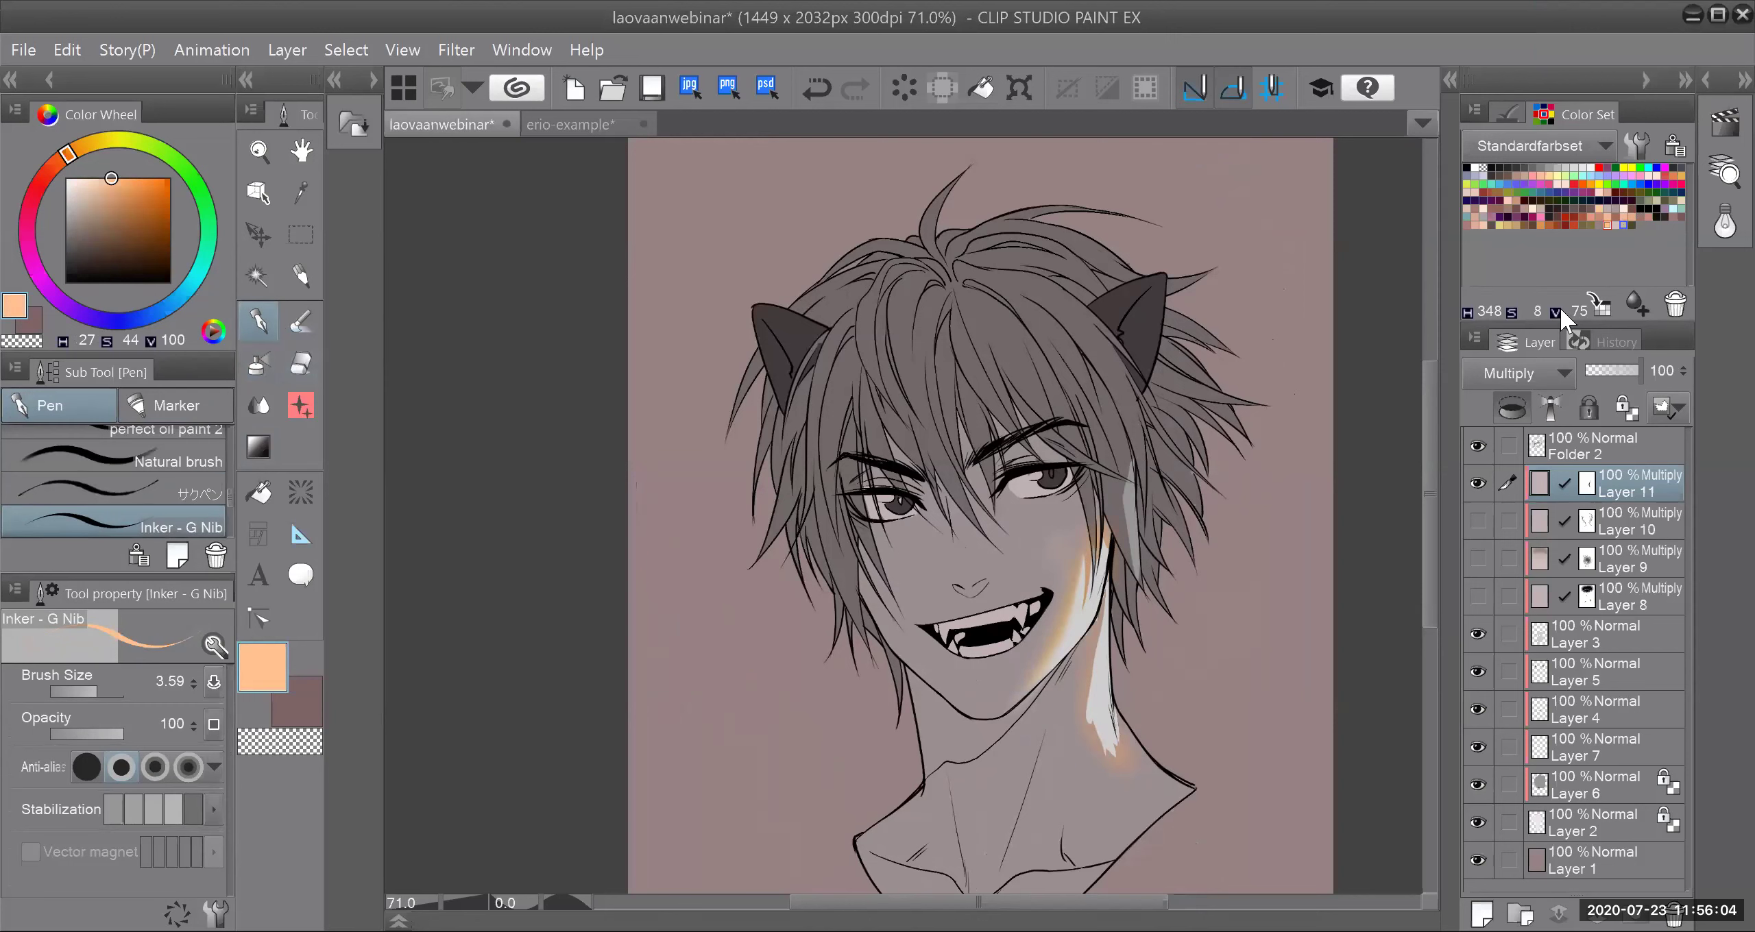
{"action": "left_click", "coordinate": [1623, 225]}
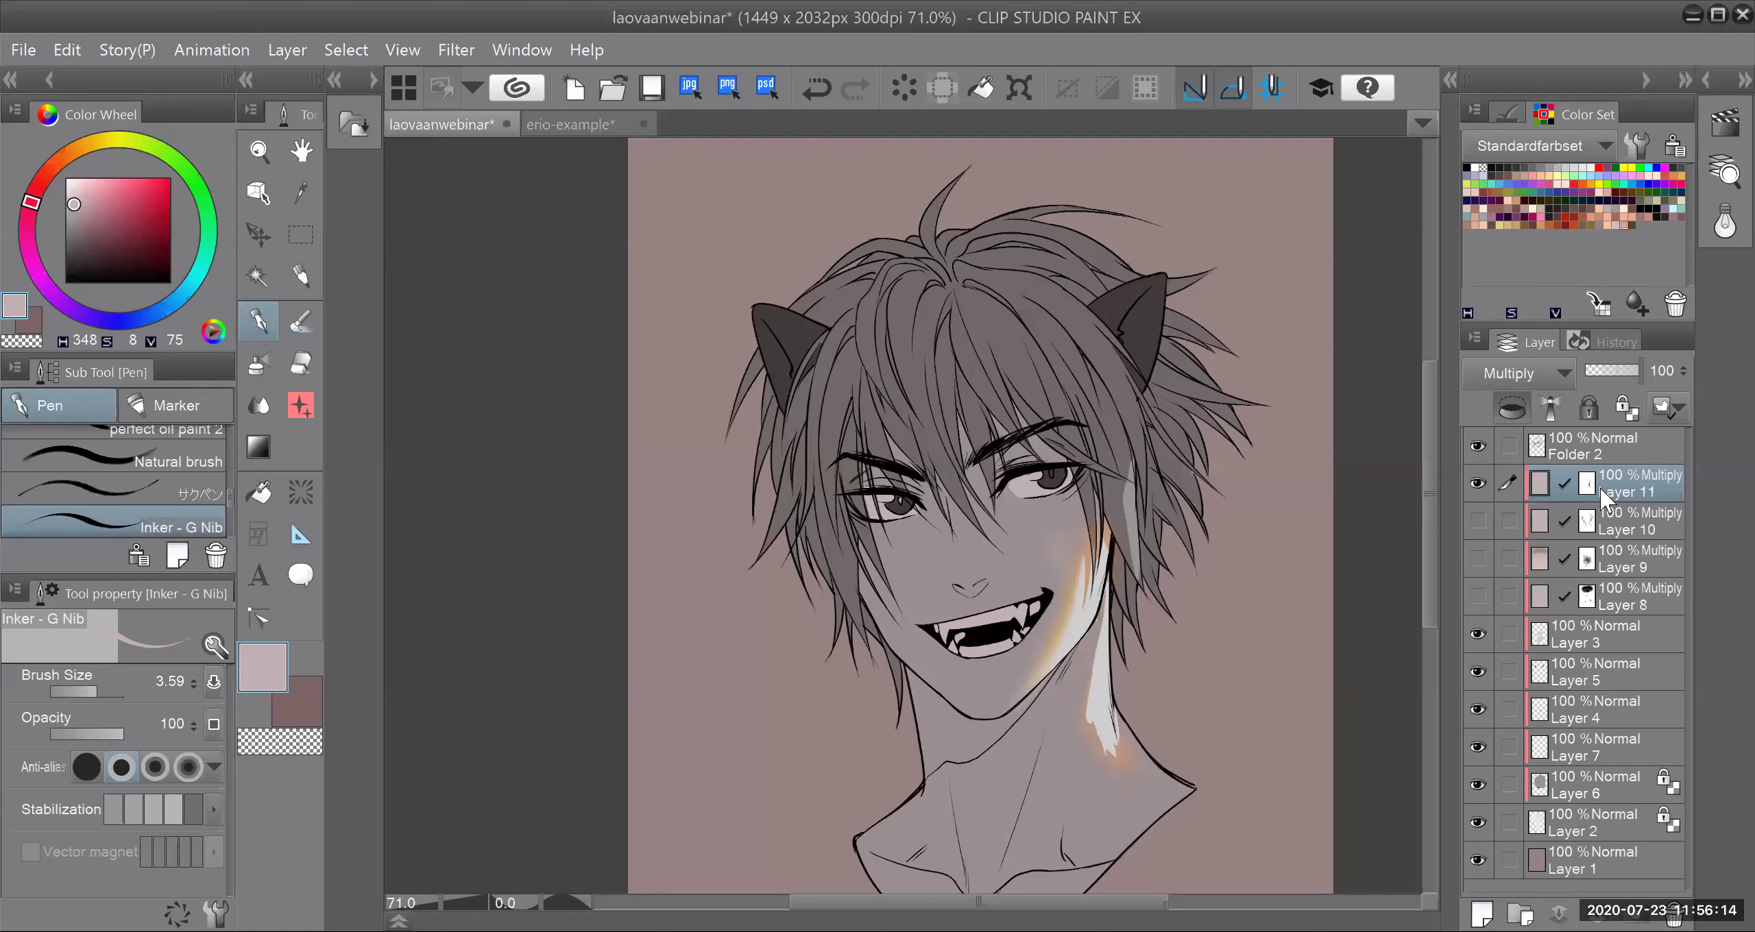
Step: Find the skin layer by toggling Layer 3's visibility and lock its transparent pixels
{"action": "left_click", "coordinate": [1637, 796]}
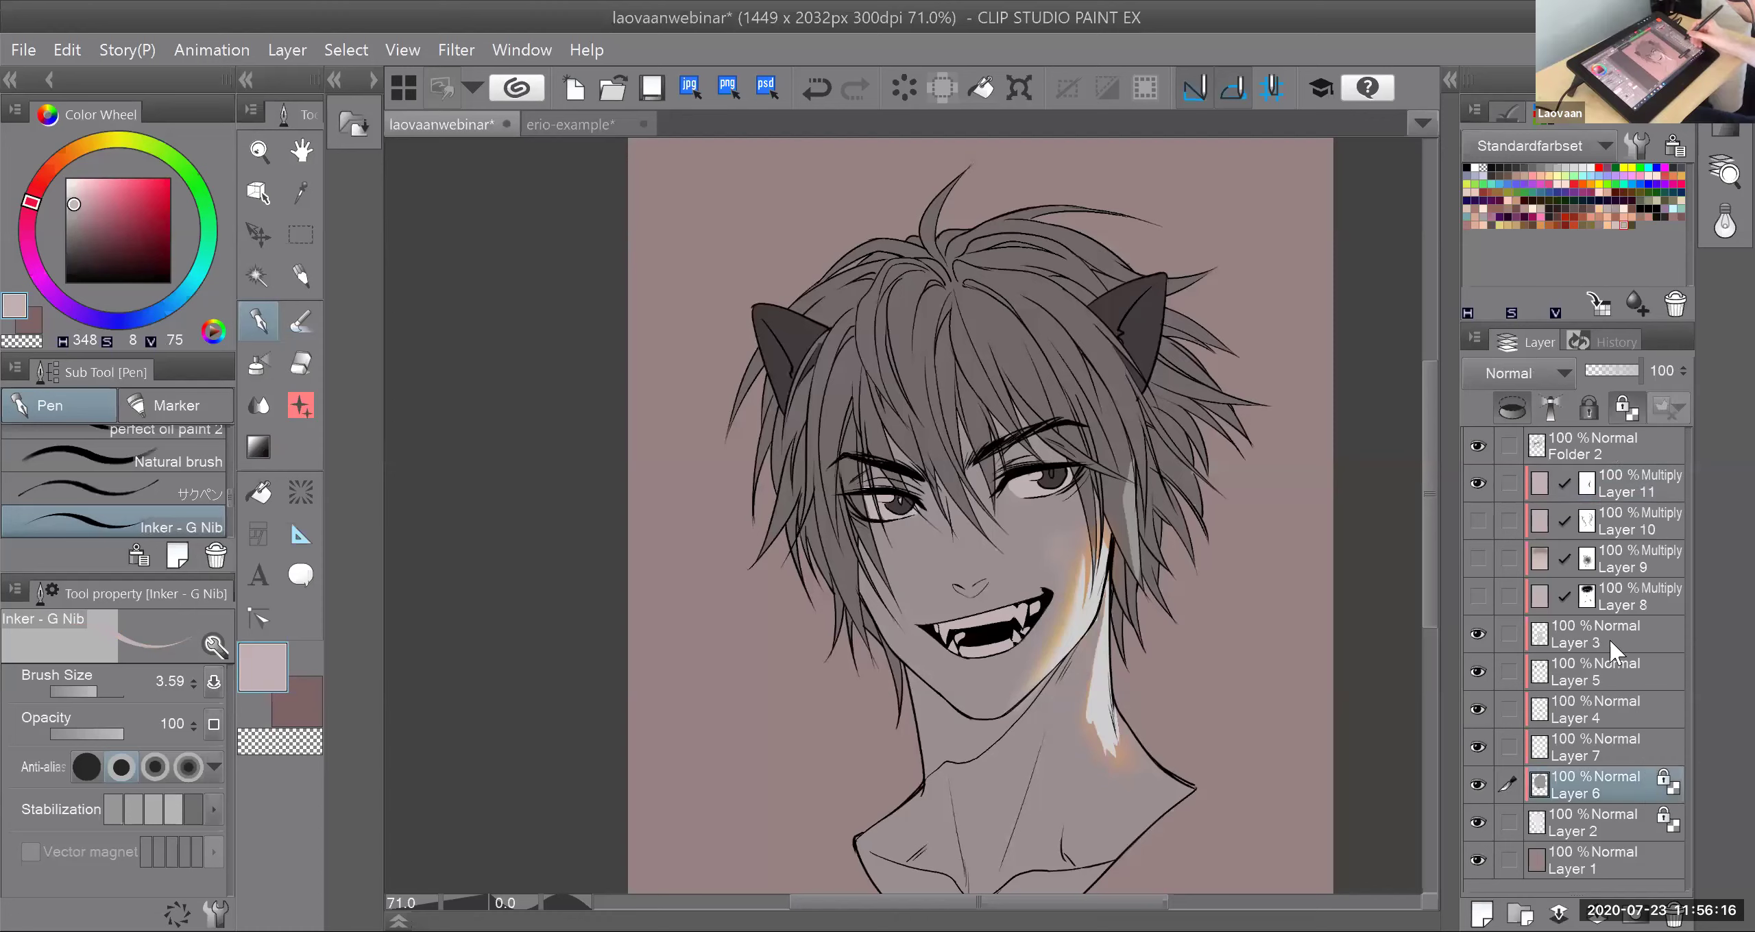
{"action": "left_click", "coordinate": [1564, 638]}
{"action": "left_click", "coordinate": [1479, 634]}
{"action": "left_click", "coordinate": [1478, 634]}
{"action": "left_click", "coordinate": [1479, 634]}
{"action": "left_click", "coordinate": [1478, 634]}
{"action": "left_click", "coordinate": [1623, 412]}
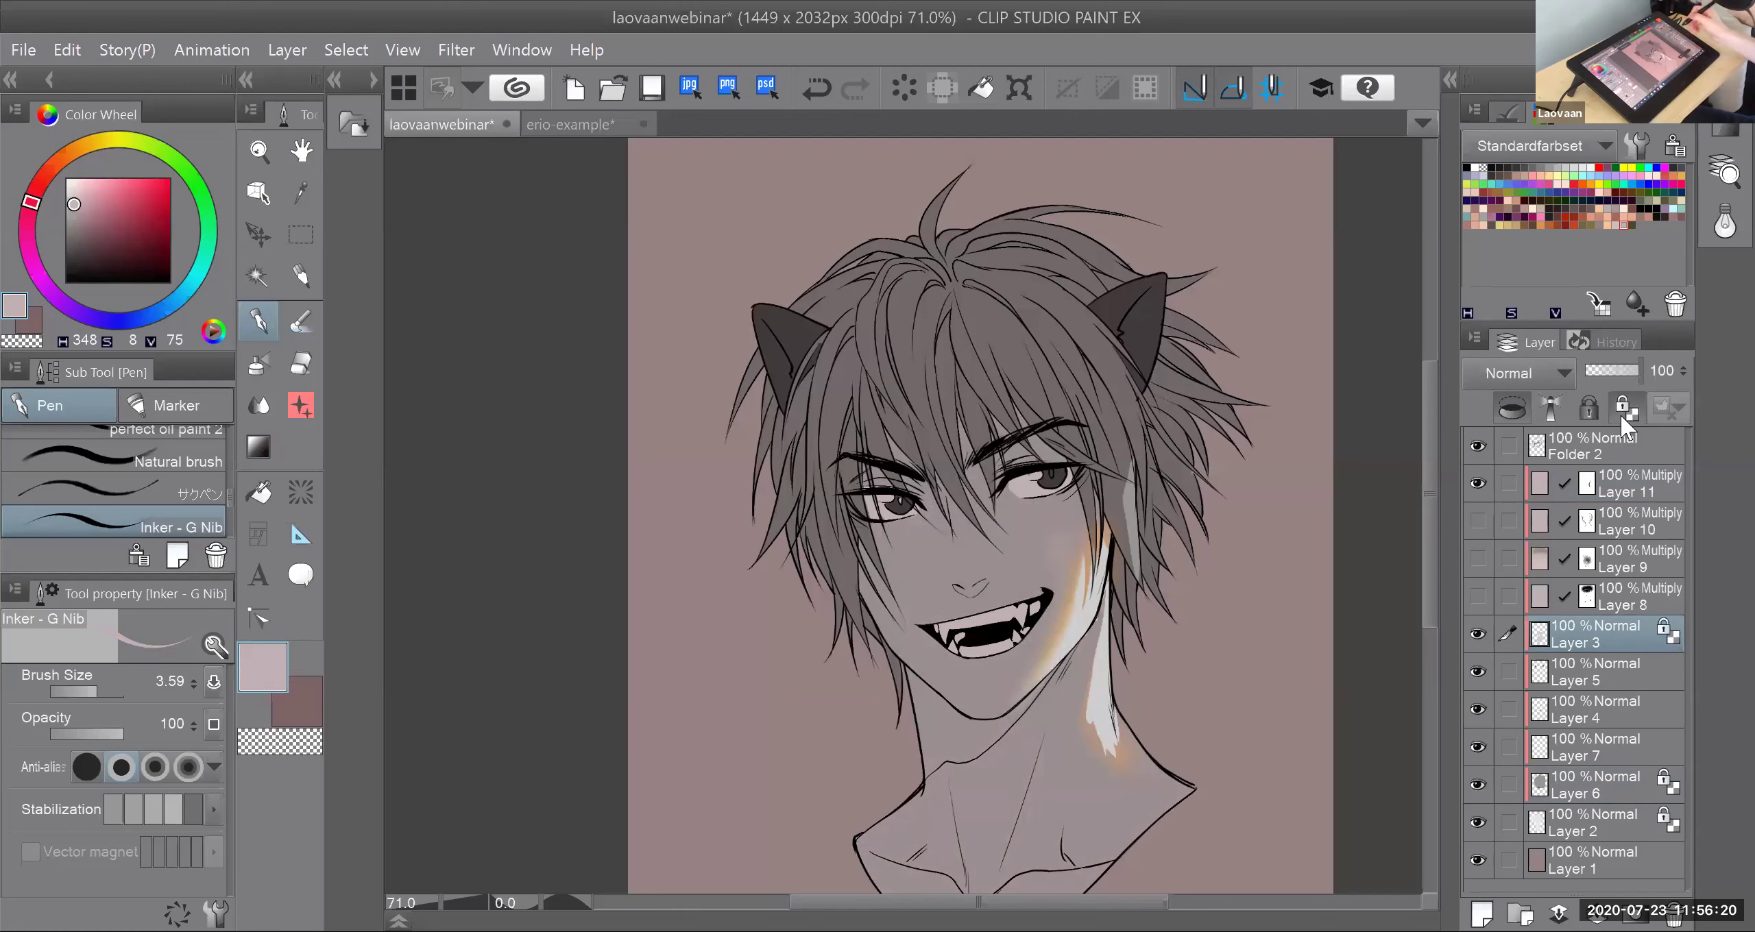
Step: Airbrush soft grey (S 0, V 66) shading over the face and neck on Layer 3 with Sanft at size 27.83
{"action": "left_click", "coordinate": [301, 321]}
{"action": "left_click", "coordinate": [65, 213]}
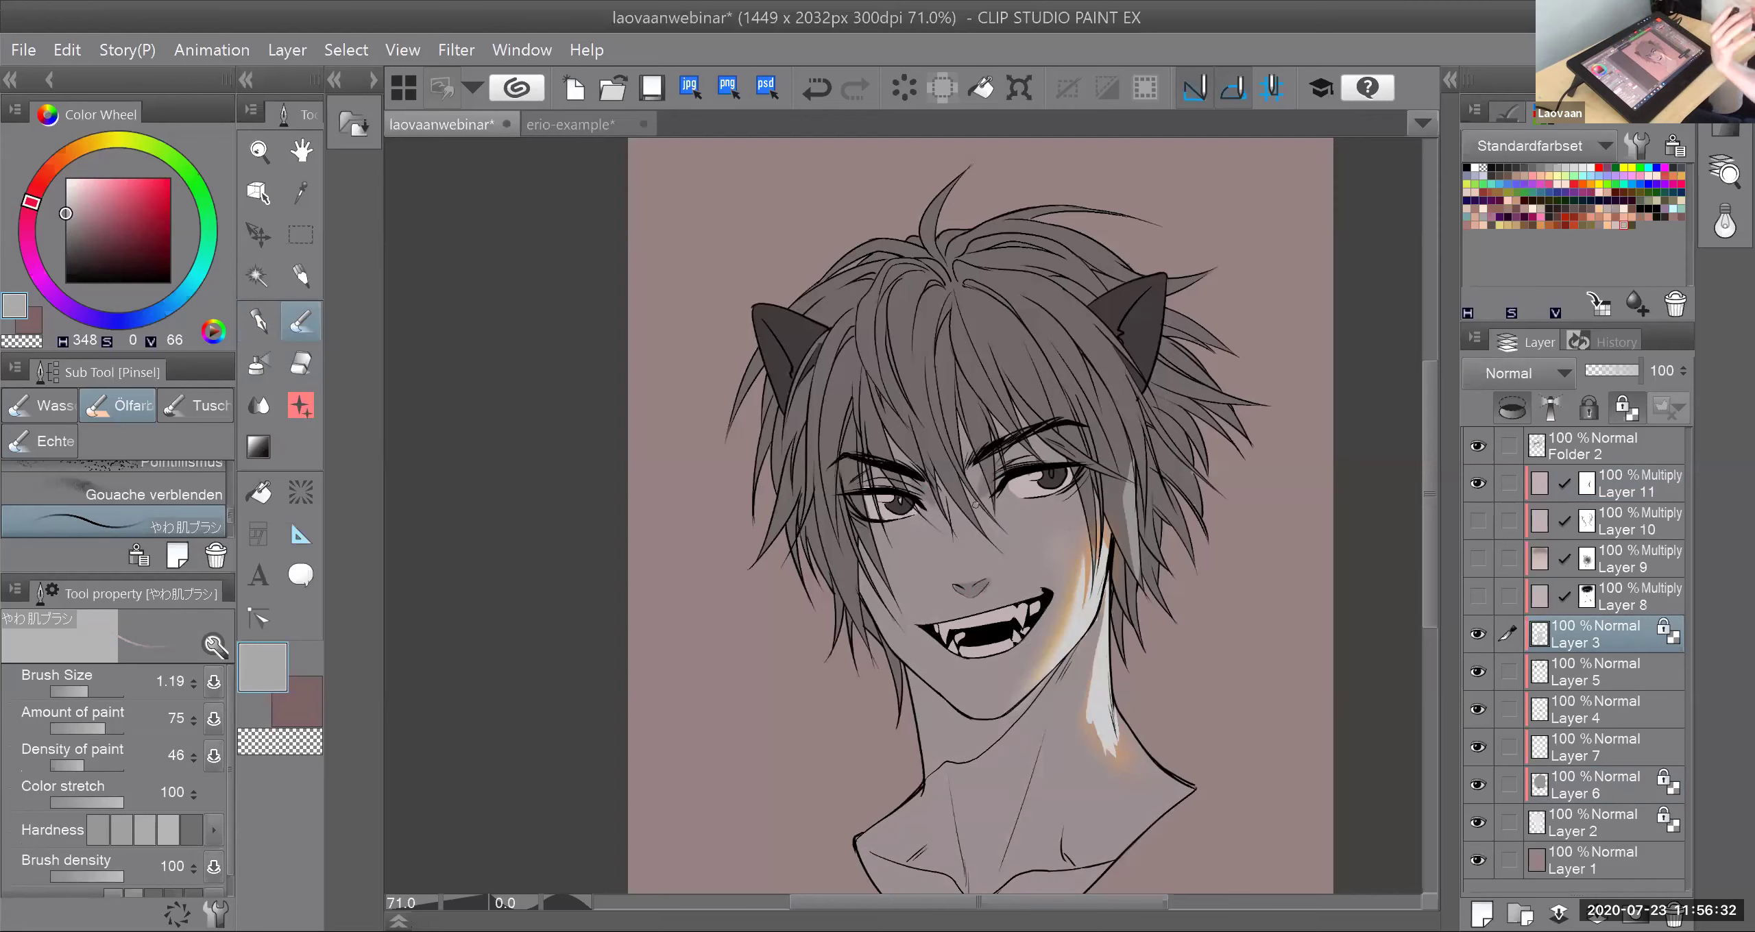
{"action": "left_click", "coordinate": [258, 363]}
{"action": "left_click_drag", "start_coordinate": [107, 677], "coordinate": [113, 685]}
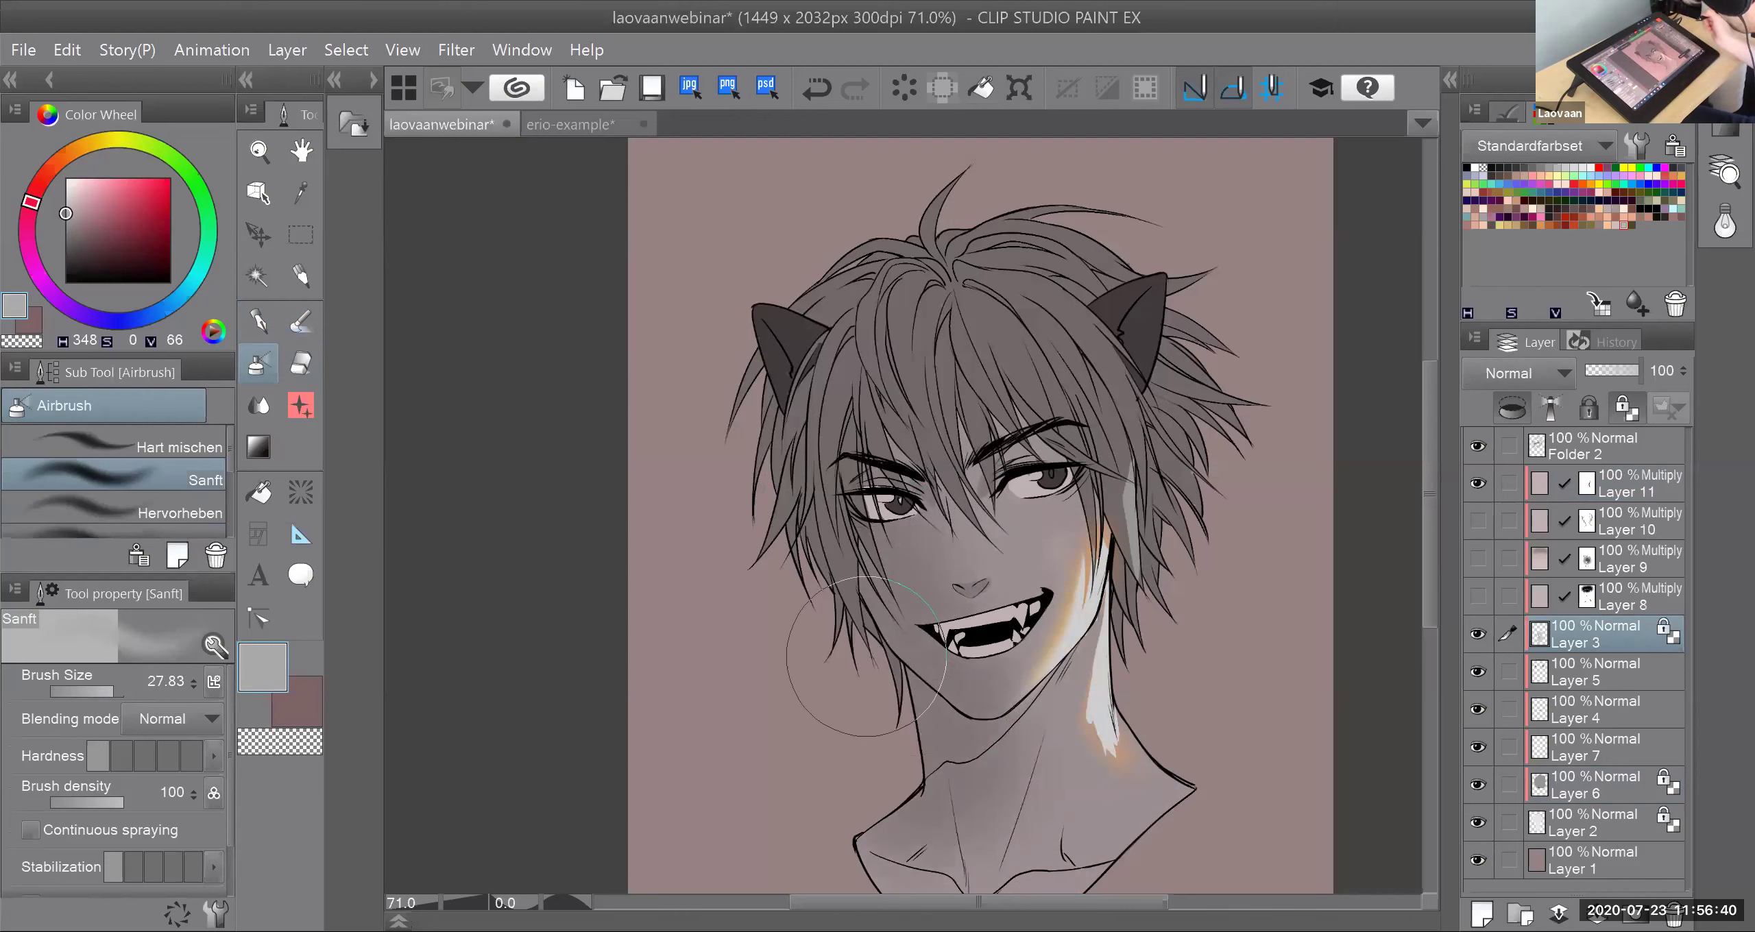
Step: Try a grey stroke on the cheek with the やわ肌ブラシ brush, undo it, and shade the skin below the eye instead
{"action": "left_click", "coordinate": [301, 320]}
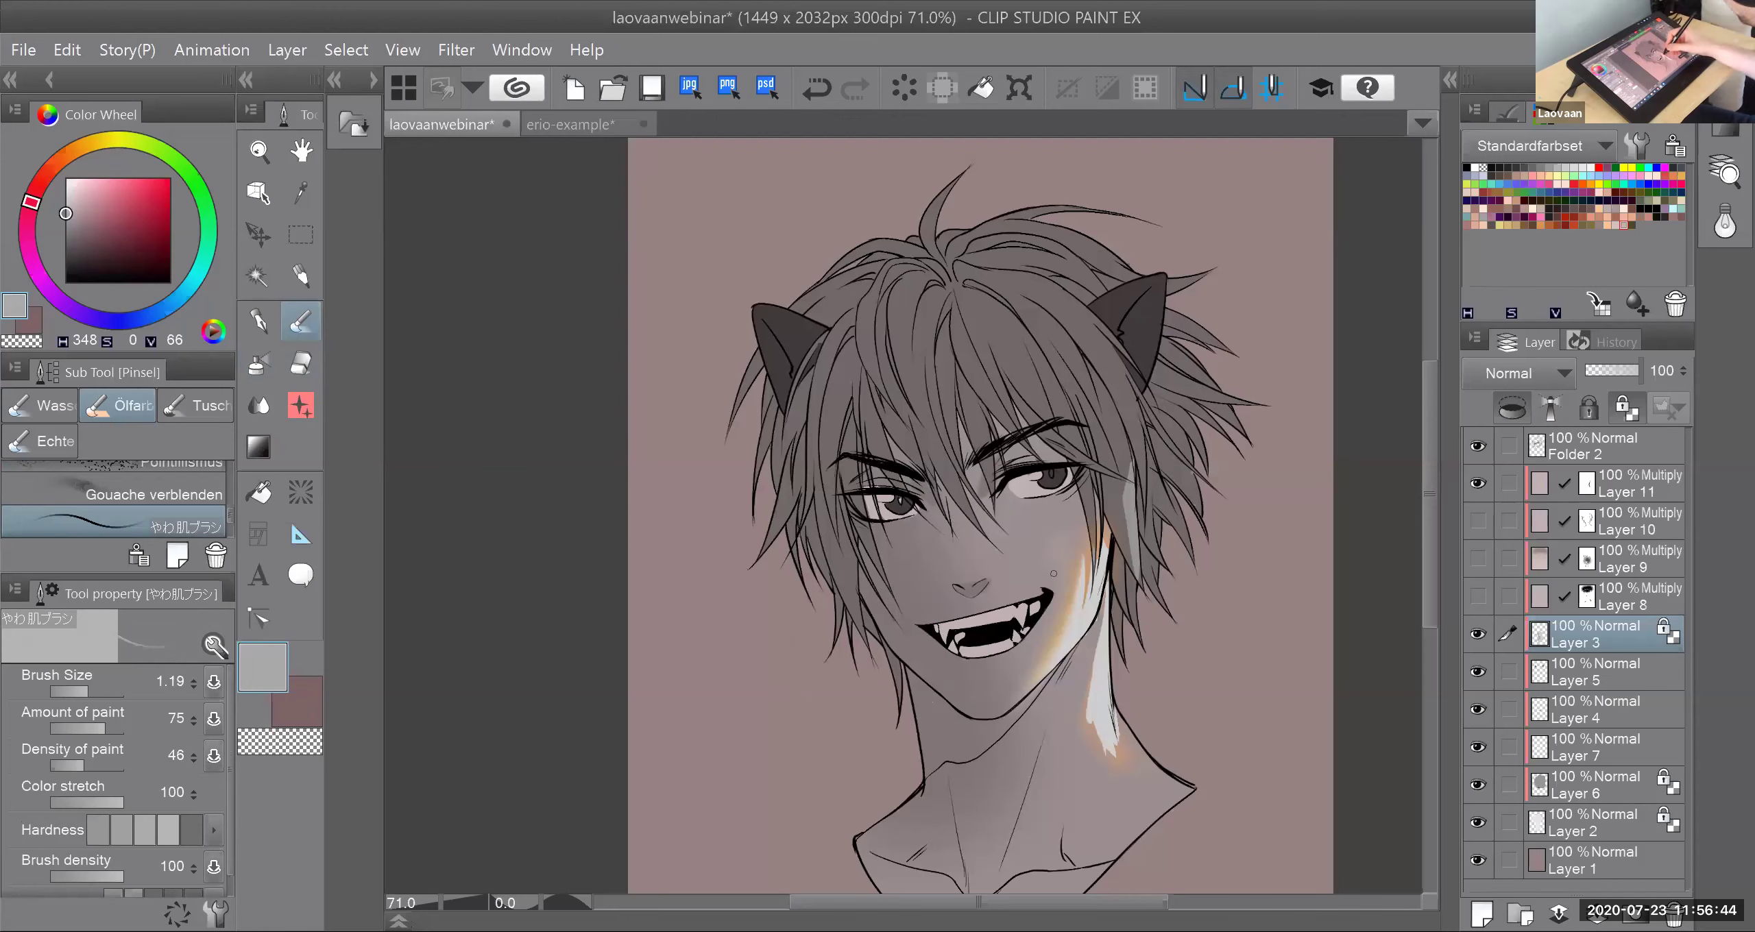
{"action": "left_click_drag", "start_coordinate": [1064, 615], "coordinate": [1098, 626]}
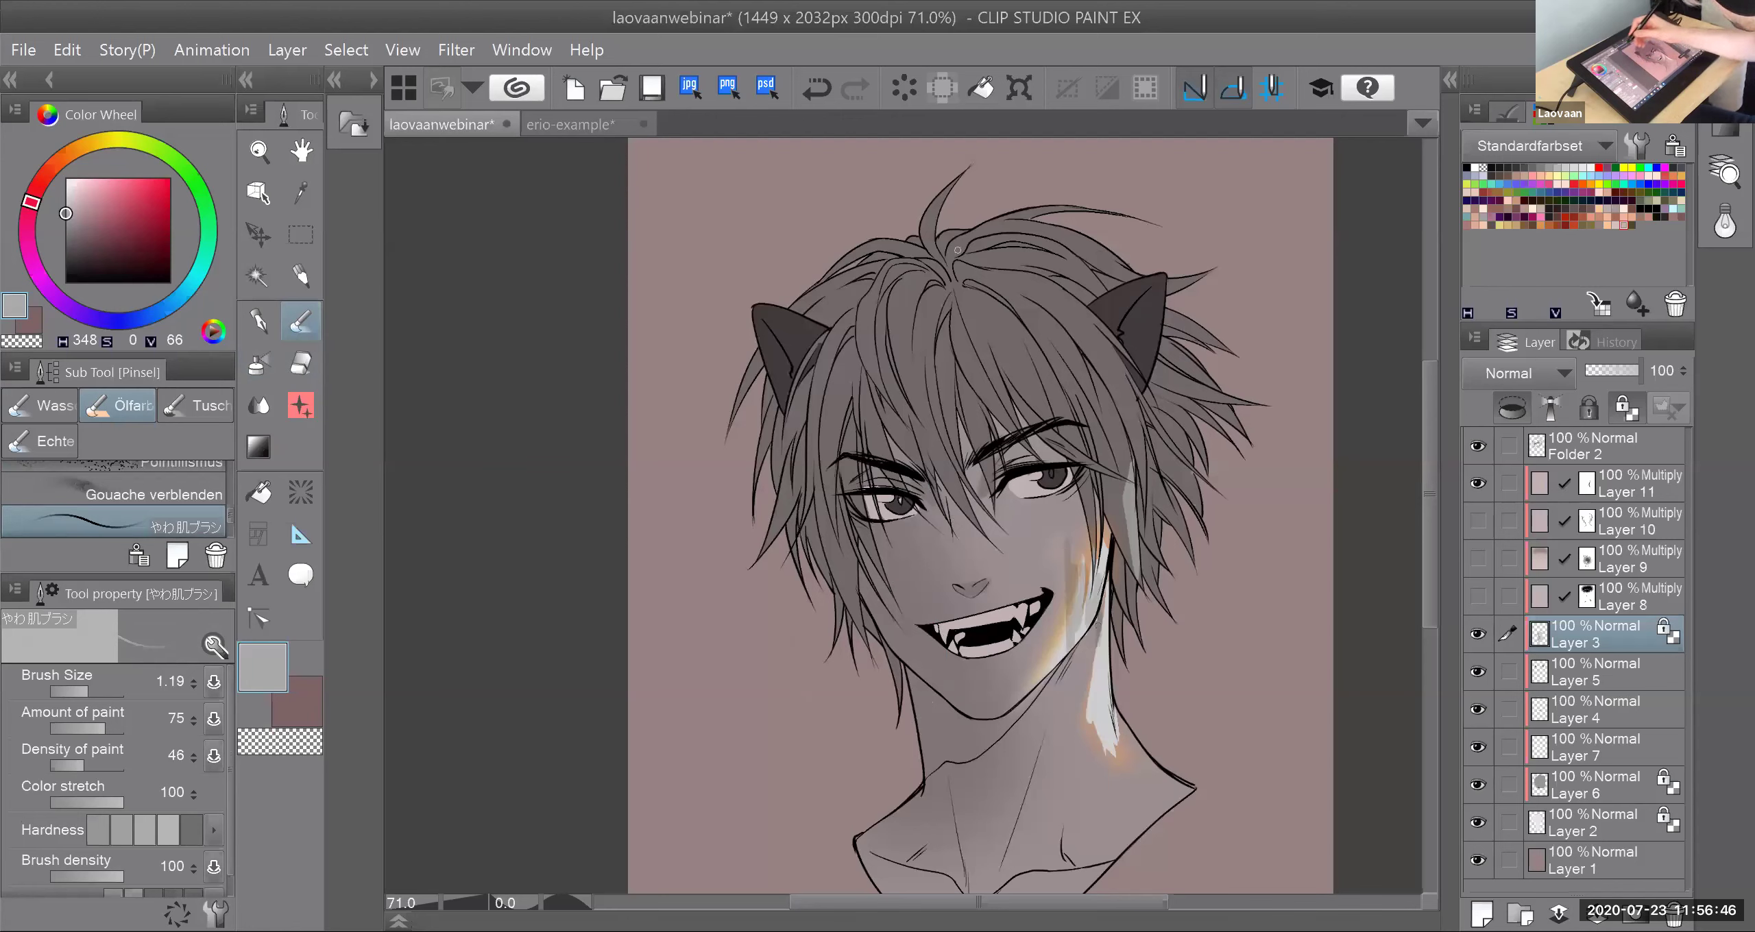
{"action": "key", "text": "ctrl+z"}
{"action": "left_click_drag", "start_coordinate": [1036, 511], "coordinate": [1074, 488]}
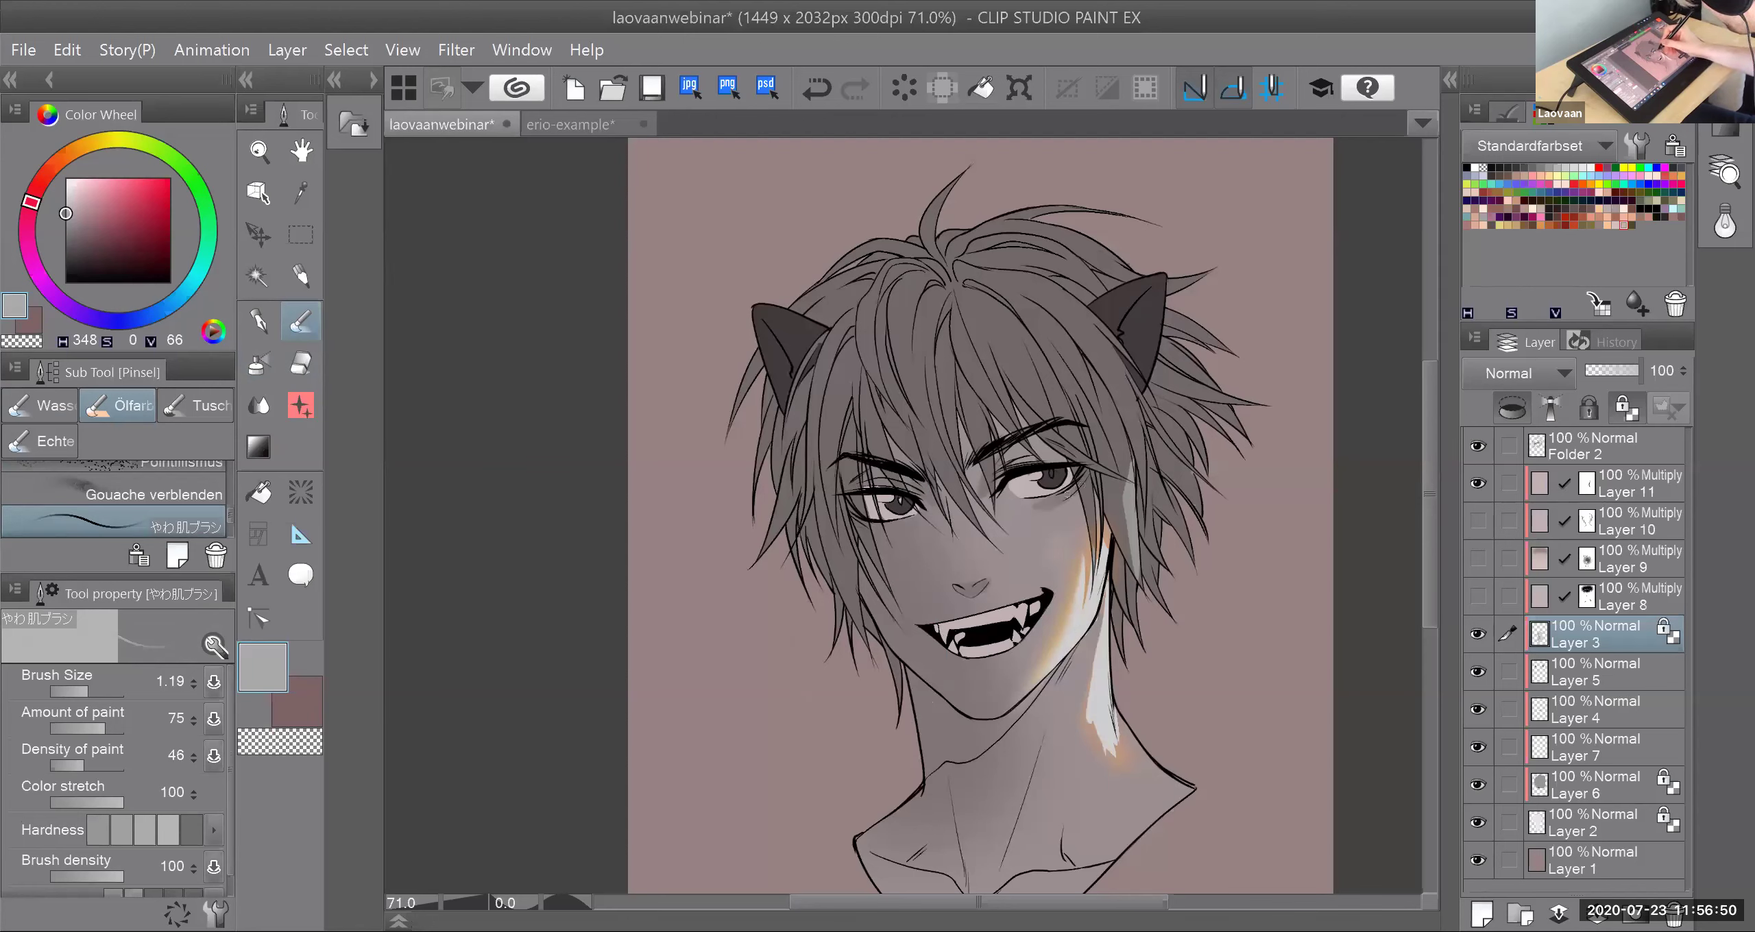
{"action": "left_click", "coordinate": [258, 276]}
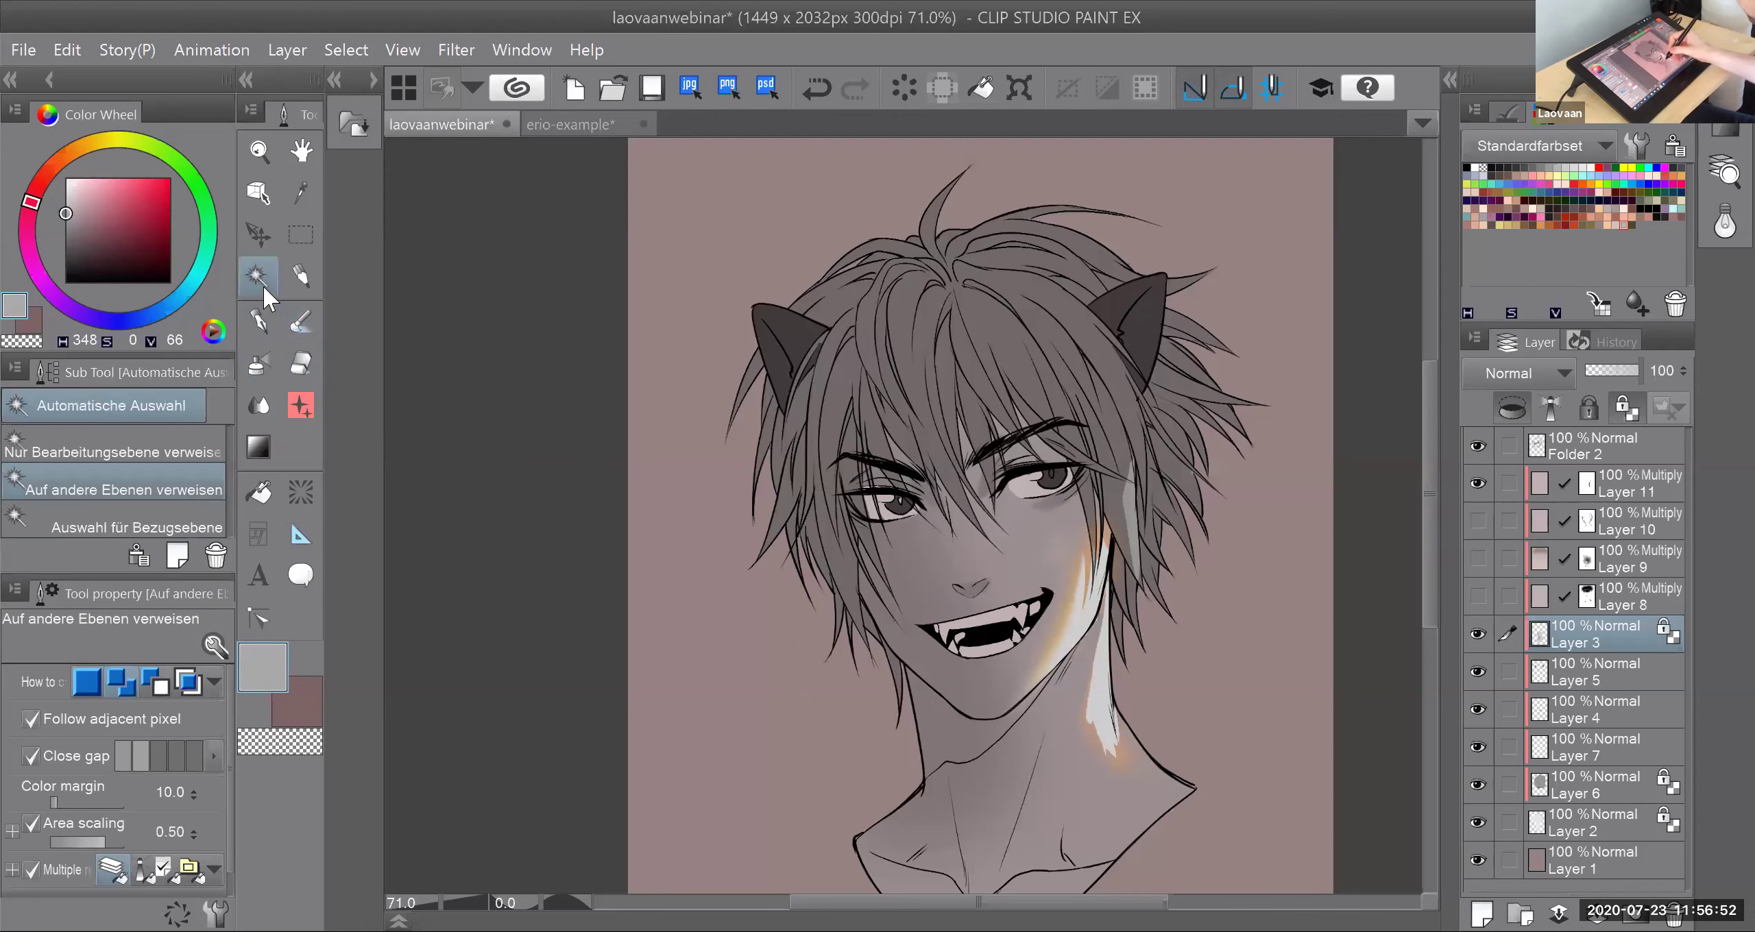
{"action": "left_click", "coordinate": [1005, 704]}
{"action": "left_click", "coordinate": [258, 321]}
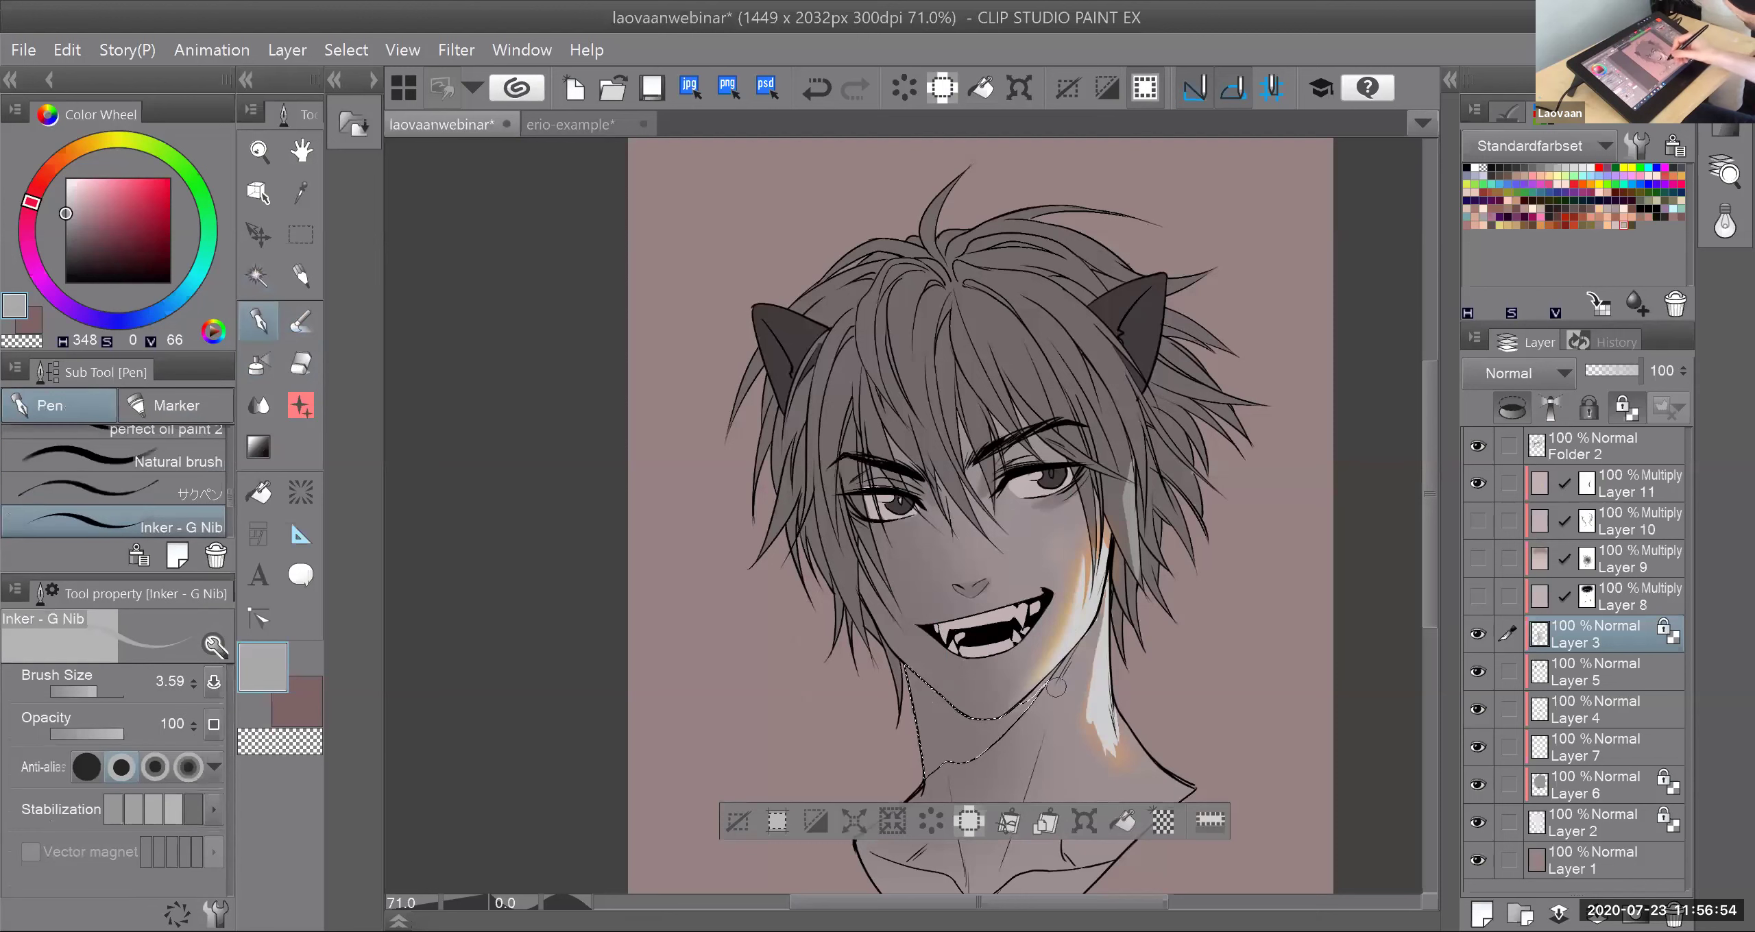
{"action": "left_click", "coordinate": [113, 690]}
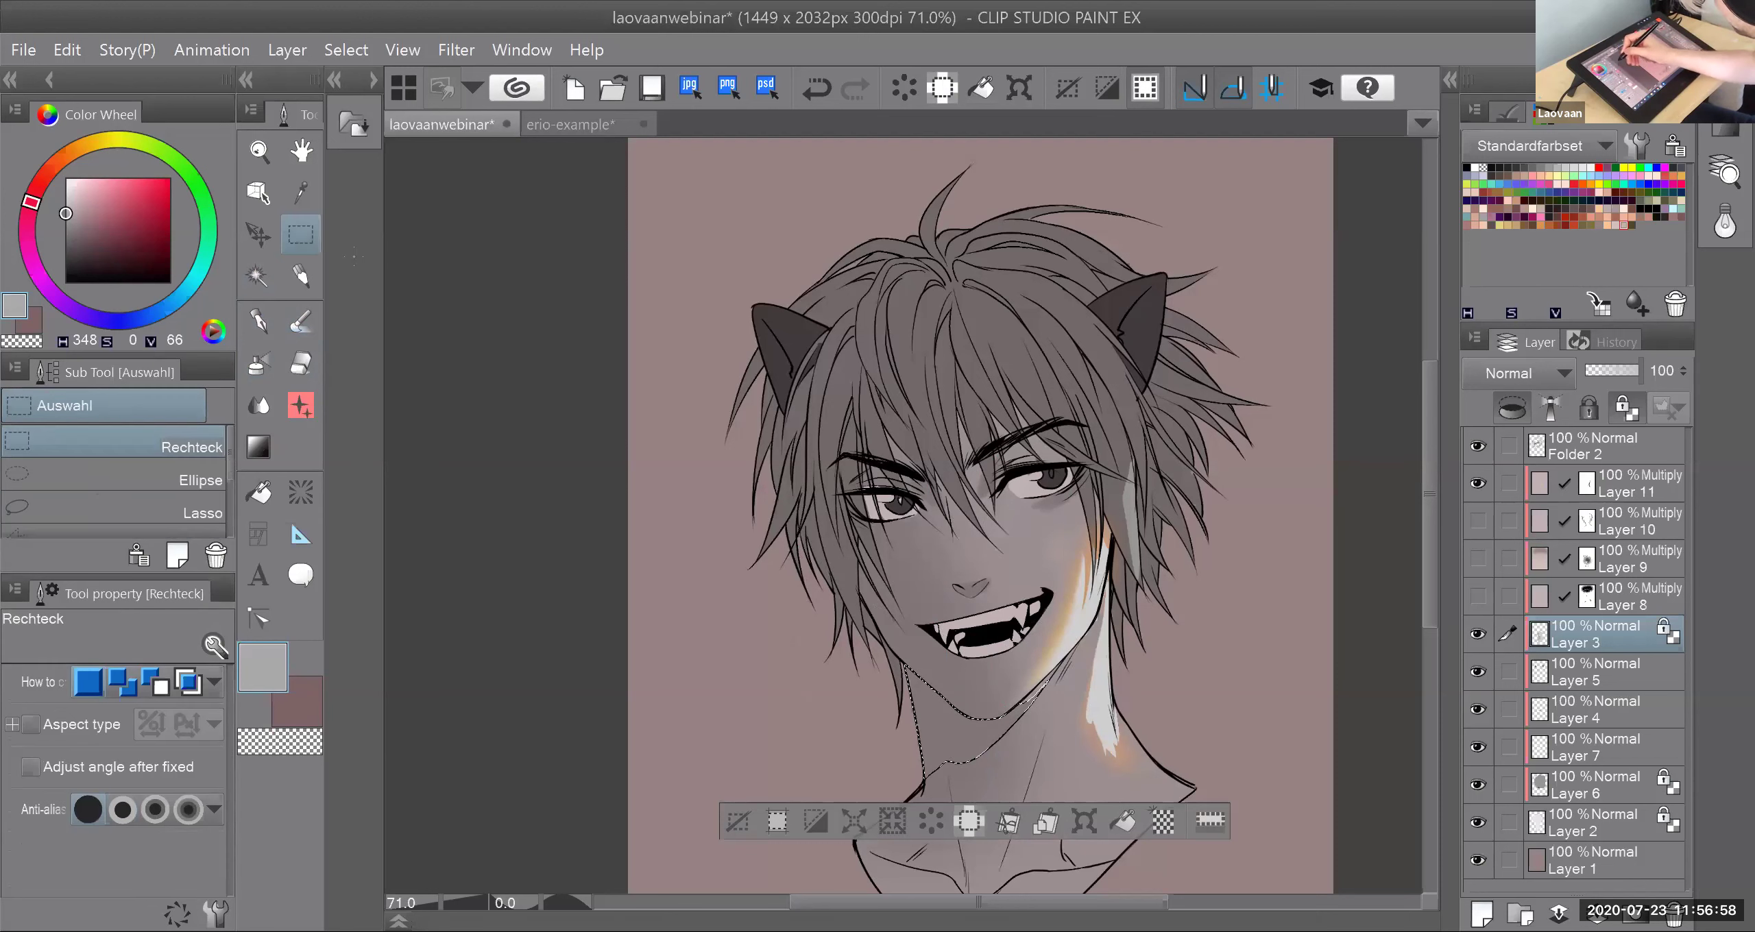
{"action": "key", "text": "ctrl+d"}
Step: Paint a darker grey (S 0, V 47) shadow on the neck beneath the chin with the Inker - G Nib pen at size 4.64
{"action": "left_click", "coordinate": [103, 690]}
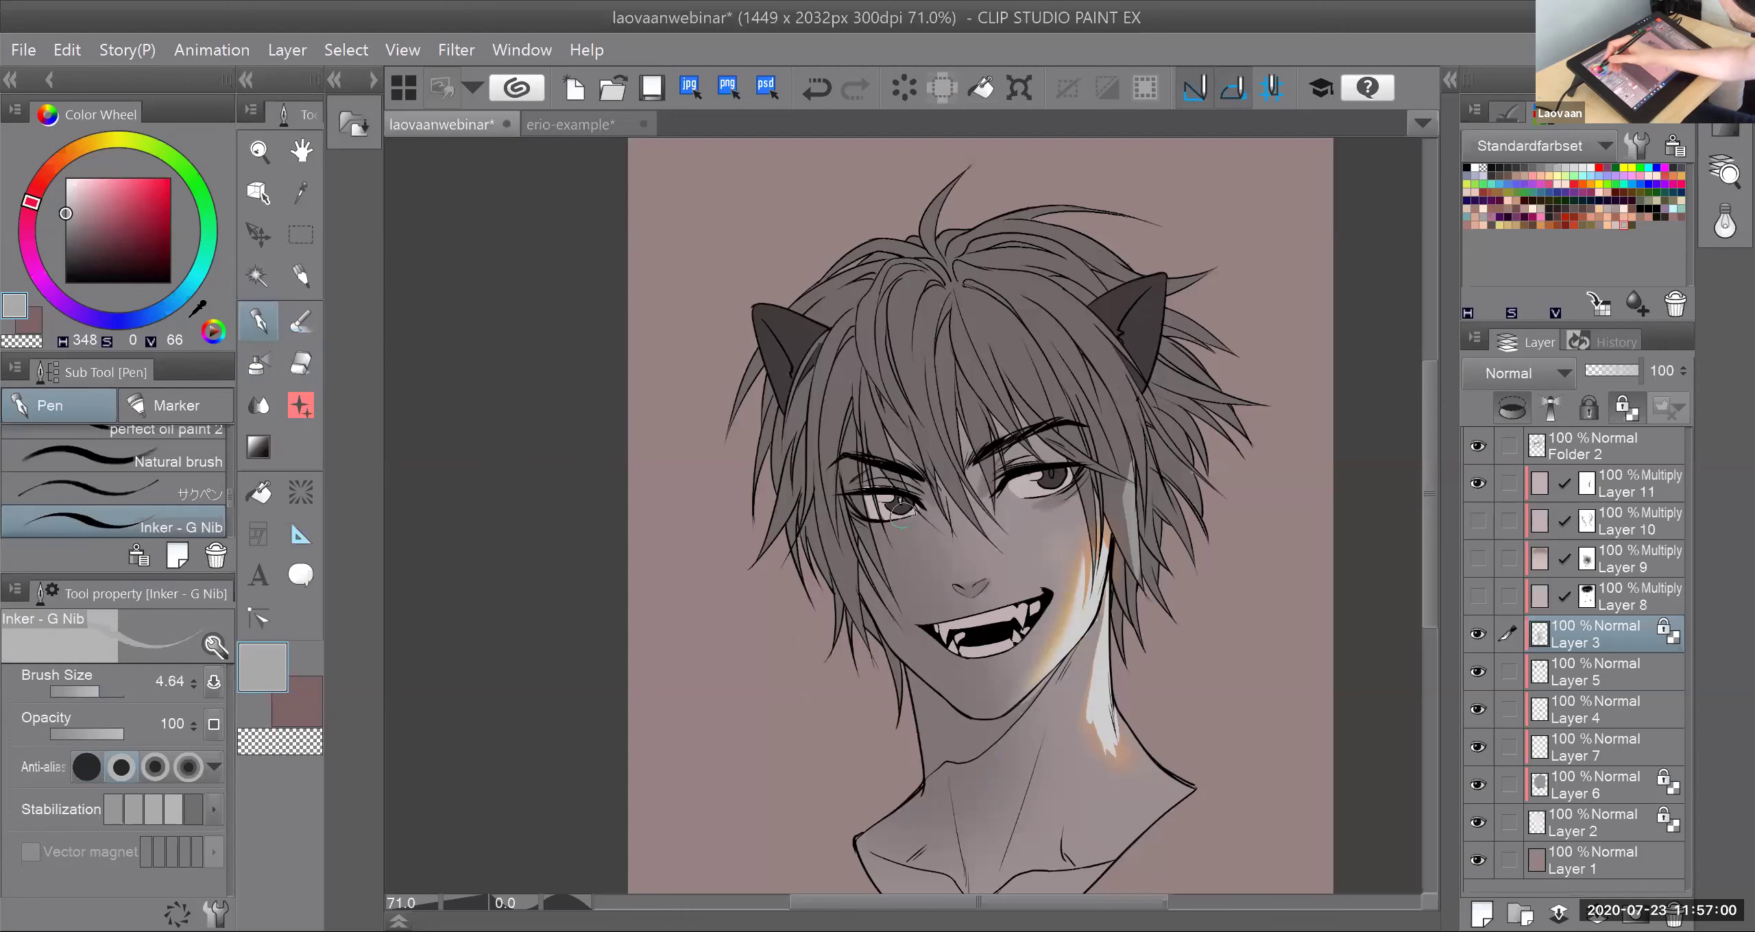
{"action": "left_click", "coordinate": [1034, 696], "text": "alt"}
{"action": "mouse_move", "coordinate": [1013, 717]}
{"action": "left_mouse_down"}
{"action": "mouse_move", "coordinate": [1049, 679]}
{"action": "mouse_move", "coordinate": [984, 744]}
{"action": "left_mouse_up"}
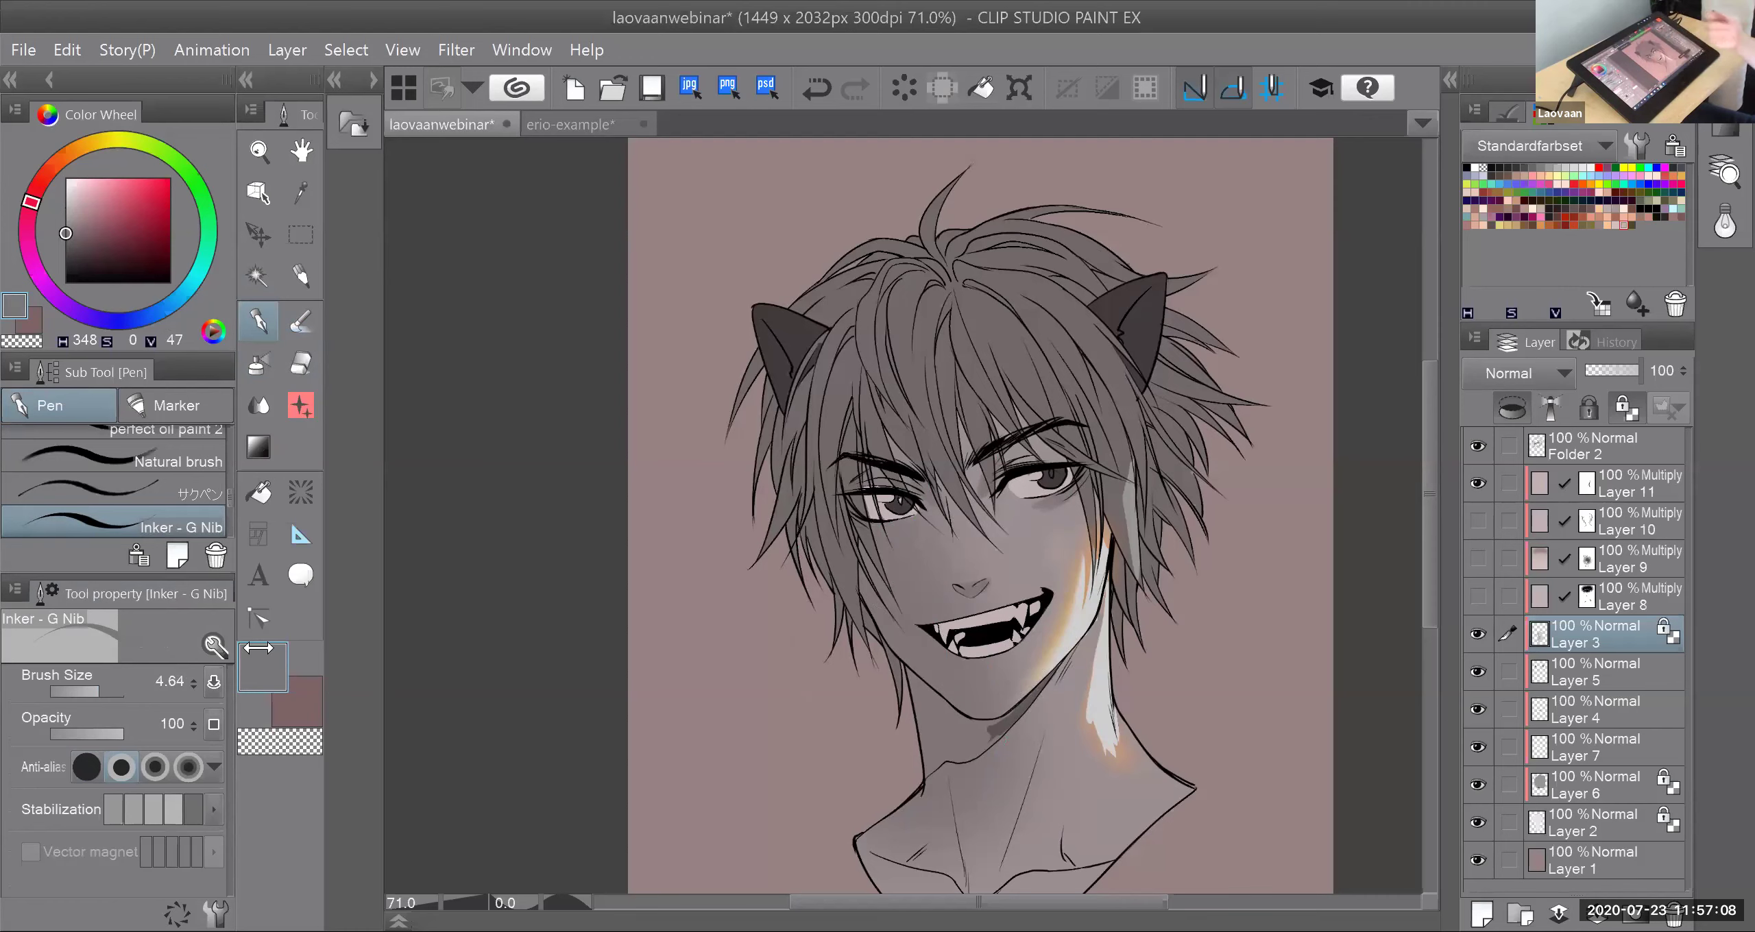
Step: Hide Layer 11 to sample light grey (S 0, V 81) from the face for the やわ肌ブラシ brush, and show the layer again
{"action": "left_click", "coordinate": [301, 323]}
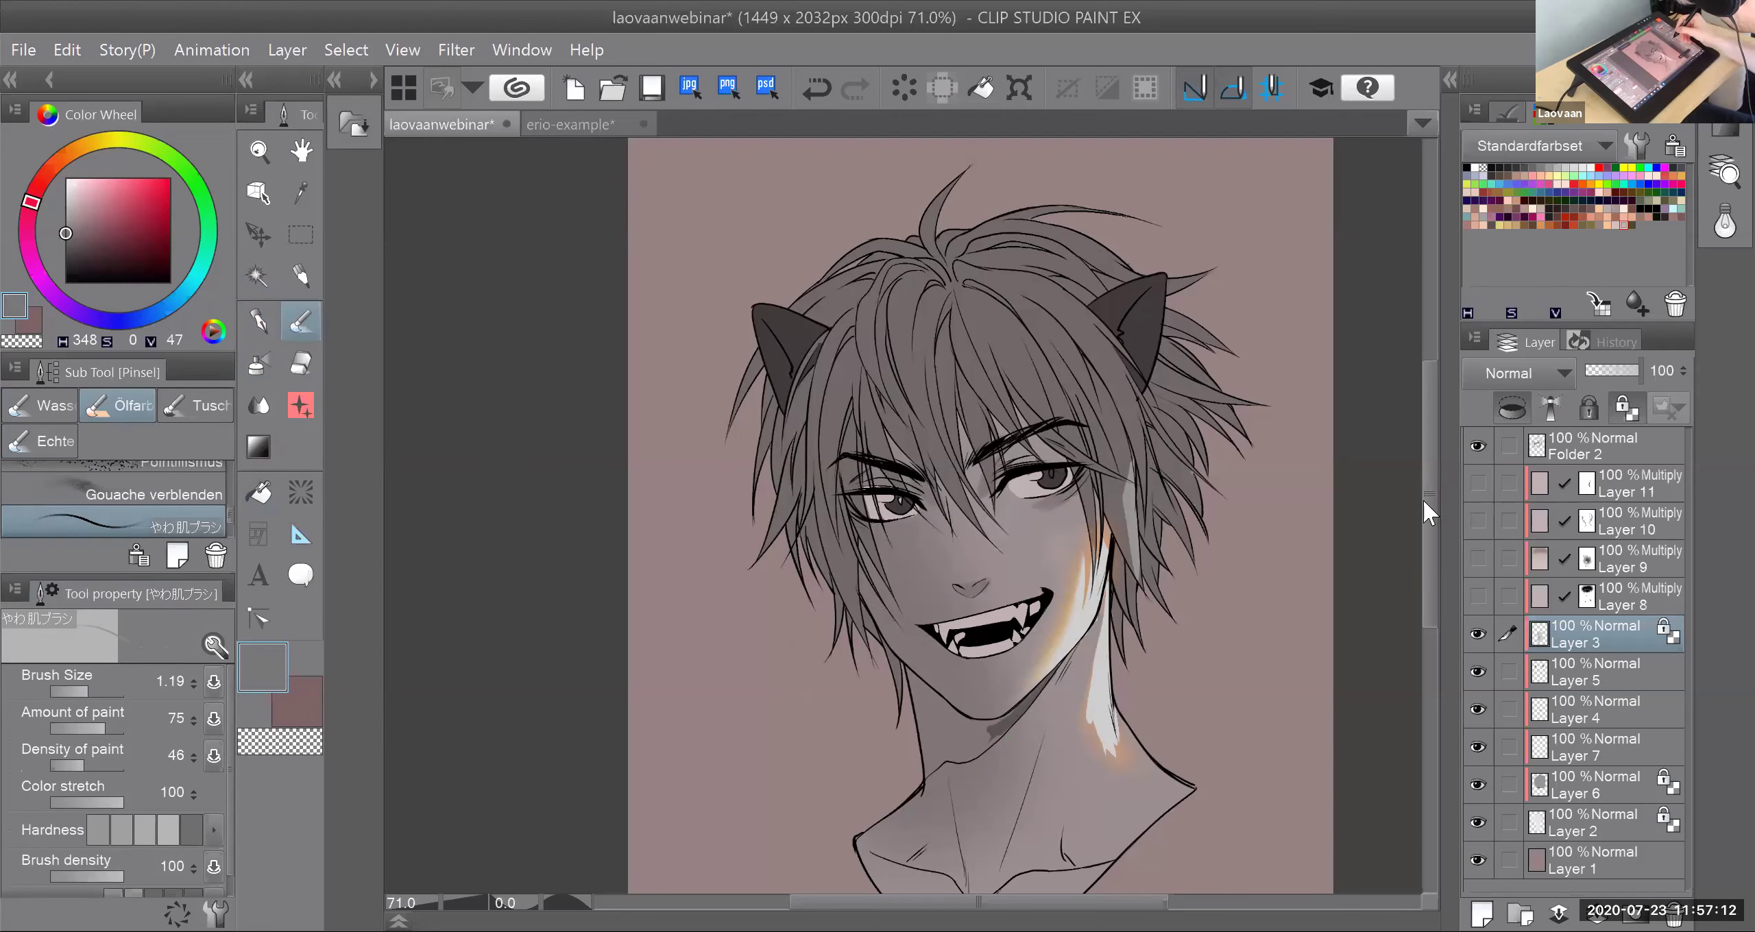
{"action": "left_click", "coordinate": [1477, 483]}
{"action": "left_click", "coordinate": [1035, 519], "text": "alt"}
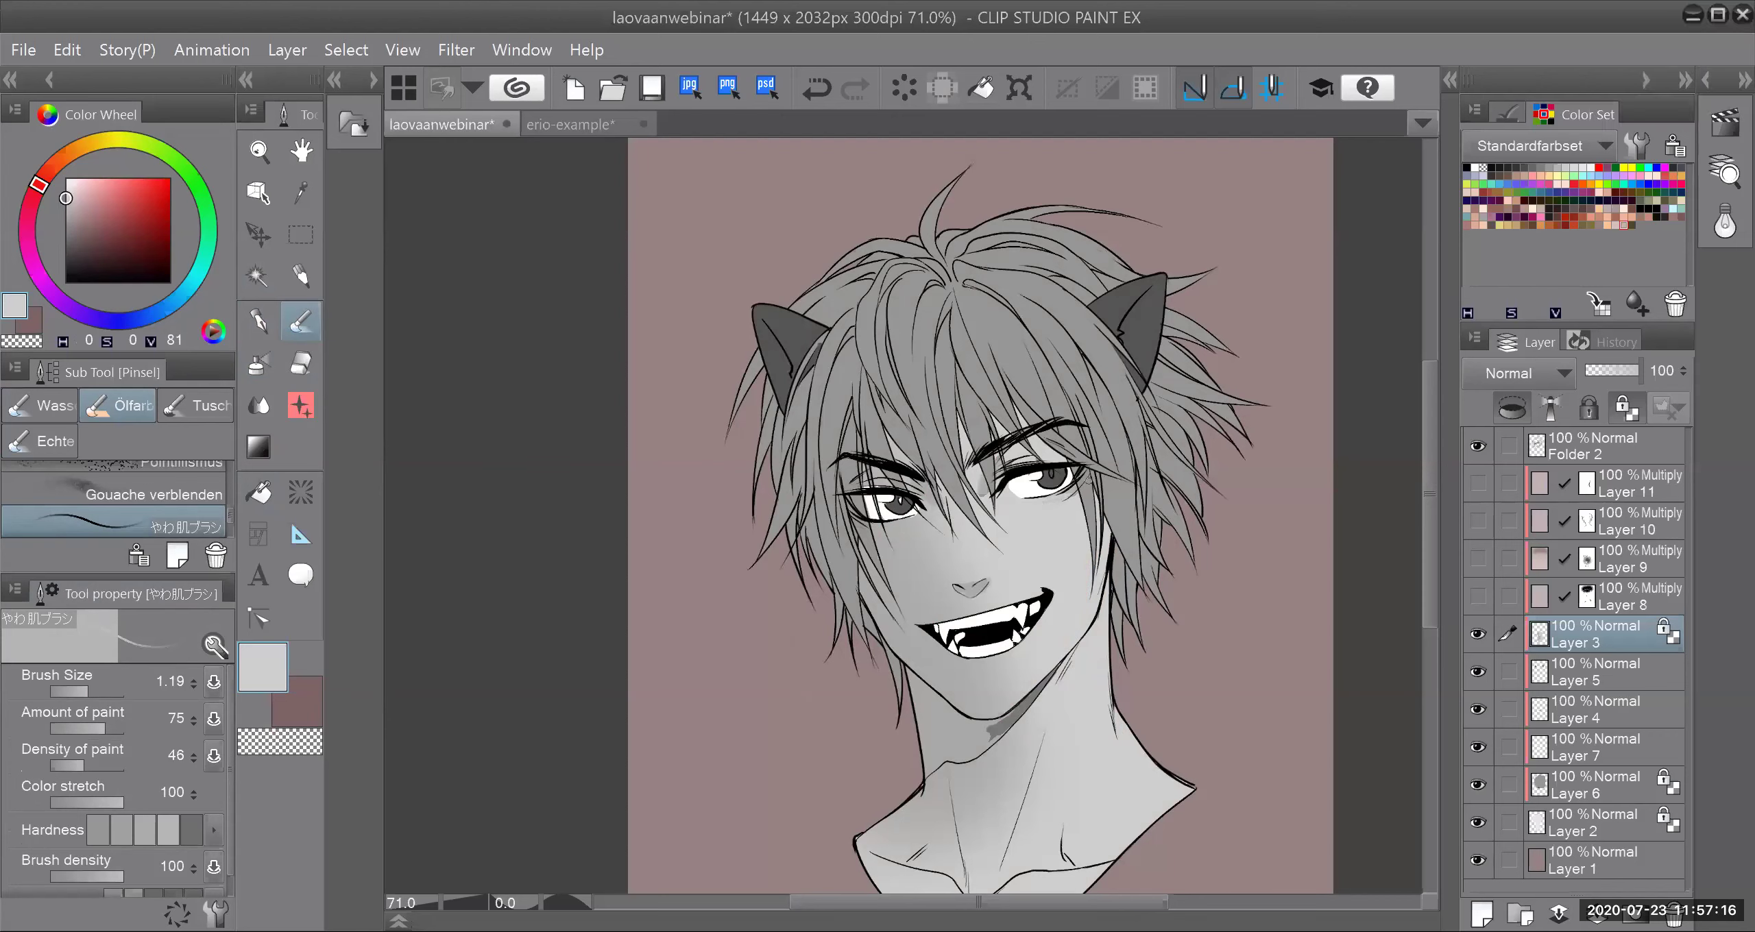
{"action": "left_click", "coordinate": [1480, 484]}
{"action": "left_click", "coordinate": [1555, 598]}
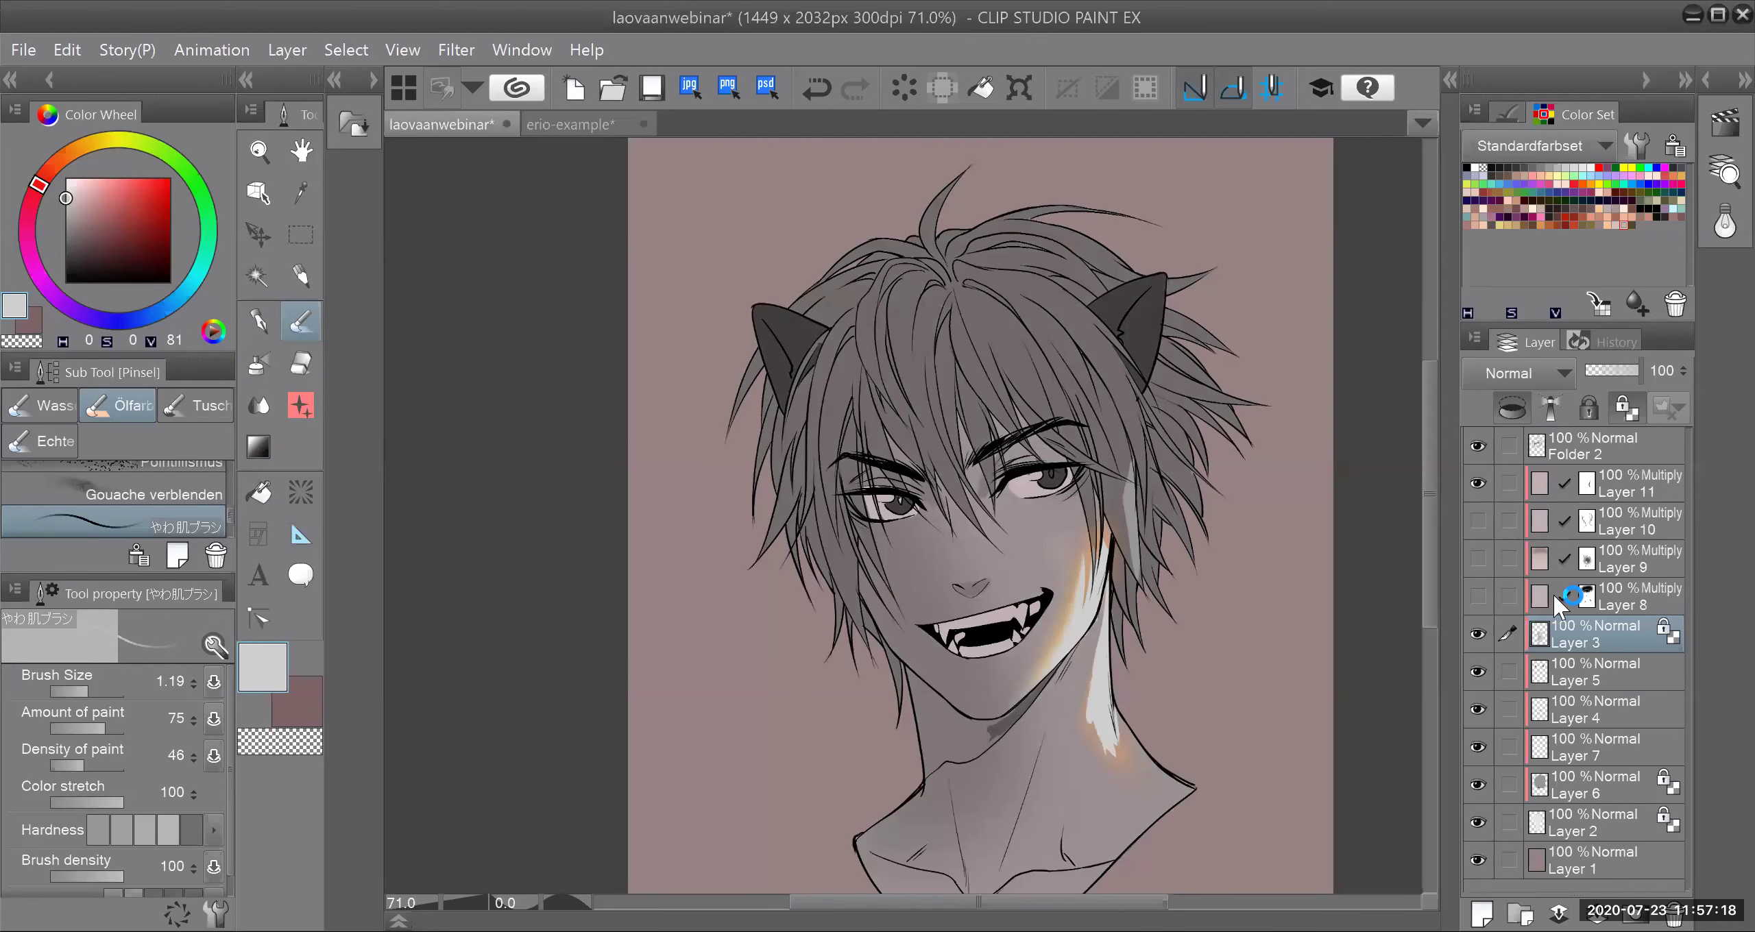
Step: Blur the dark grey neck shadow beneath the chin with the Weichzeichnungsfilter at size 4.26
{"action": "left_click", "coordinate": [259, 406]}
{"action": "left_click_drag", "start_coordinate": [991, 731], "coordinate": [1014, 709]}
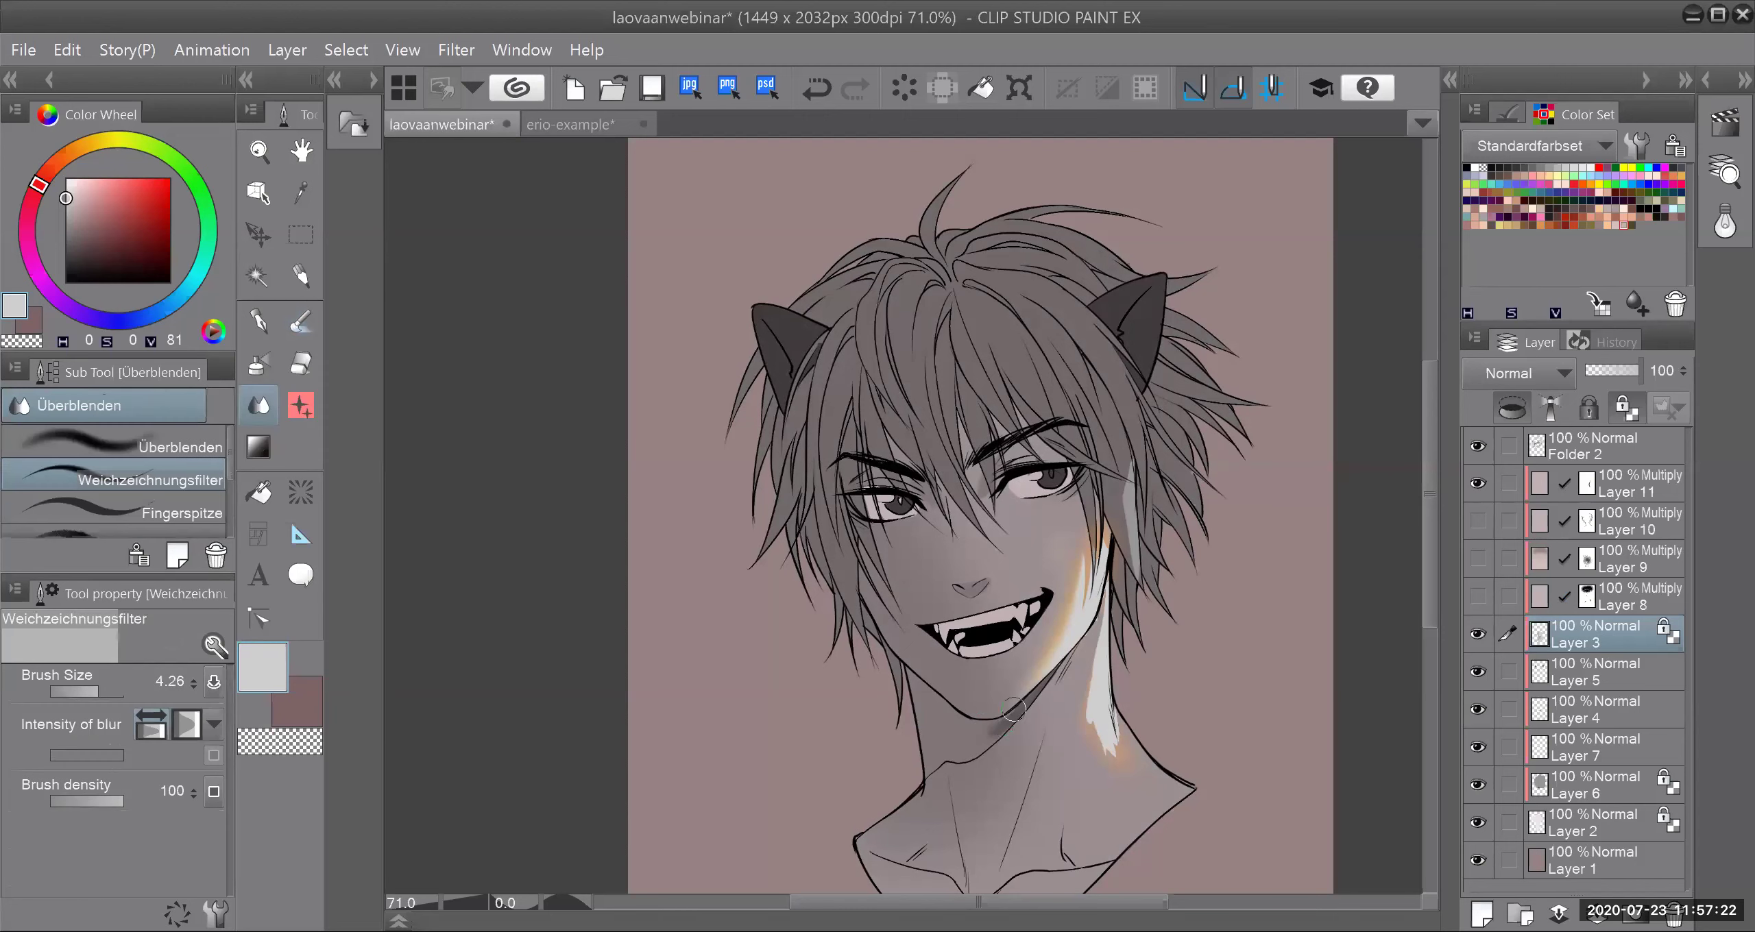
{"action": "key", "text": "p"}
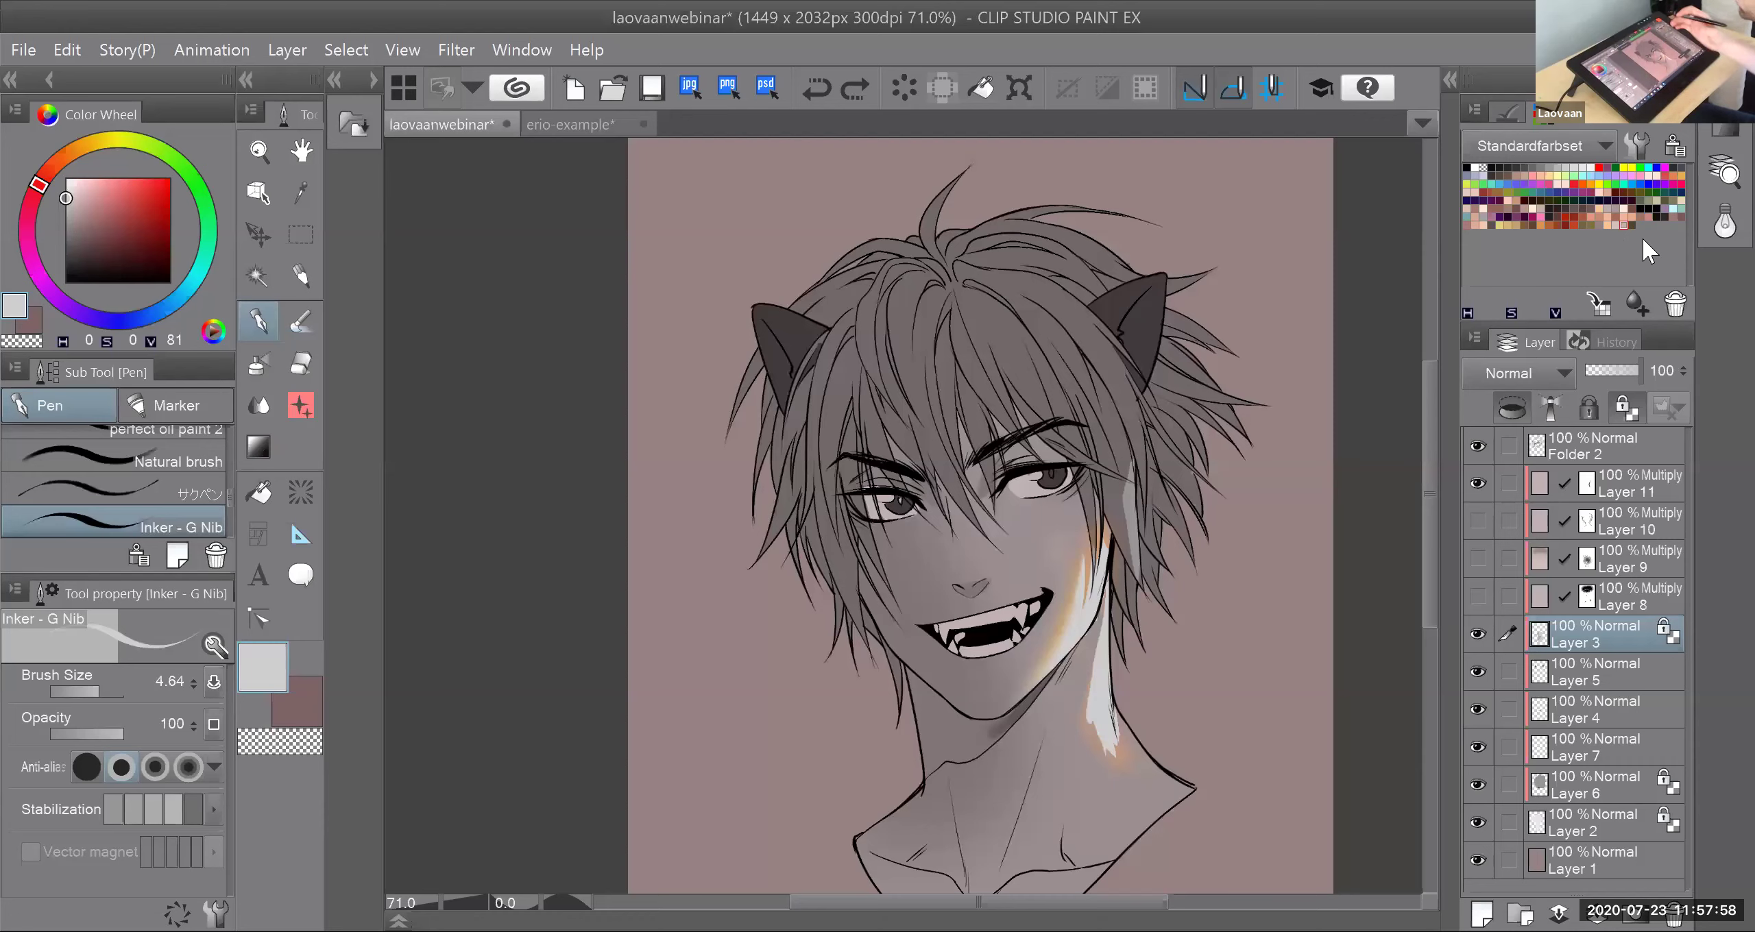
Step: Airbrush pale pink (H 348, S 8, V 75) over the orange cheek glow on Layer 11 with Sanft at size 8.43
{"action": "left_click", "coordinate": [1538, 483]}
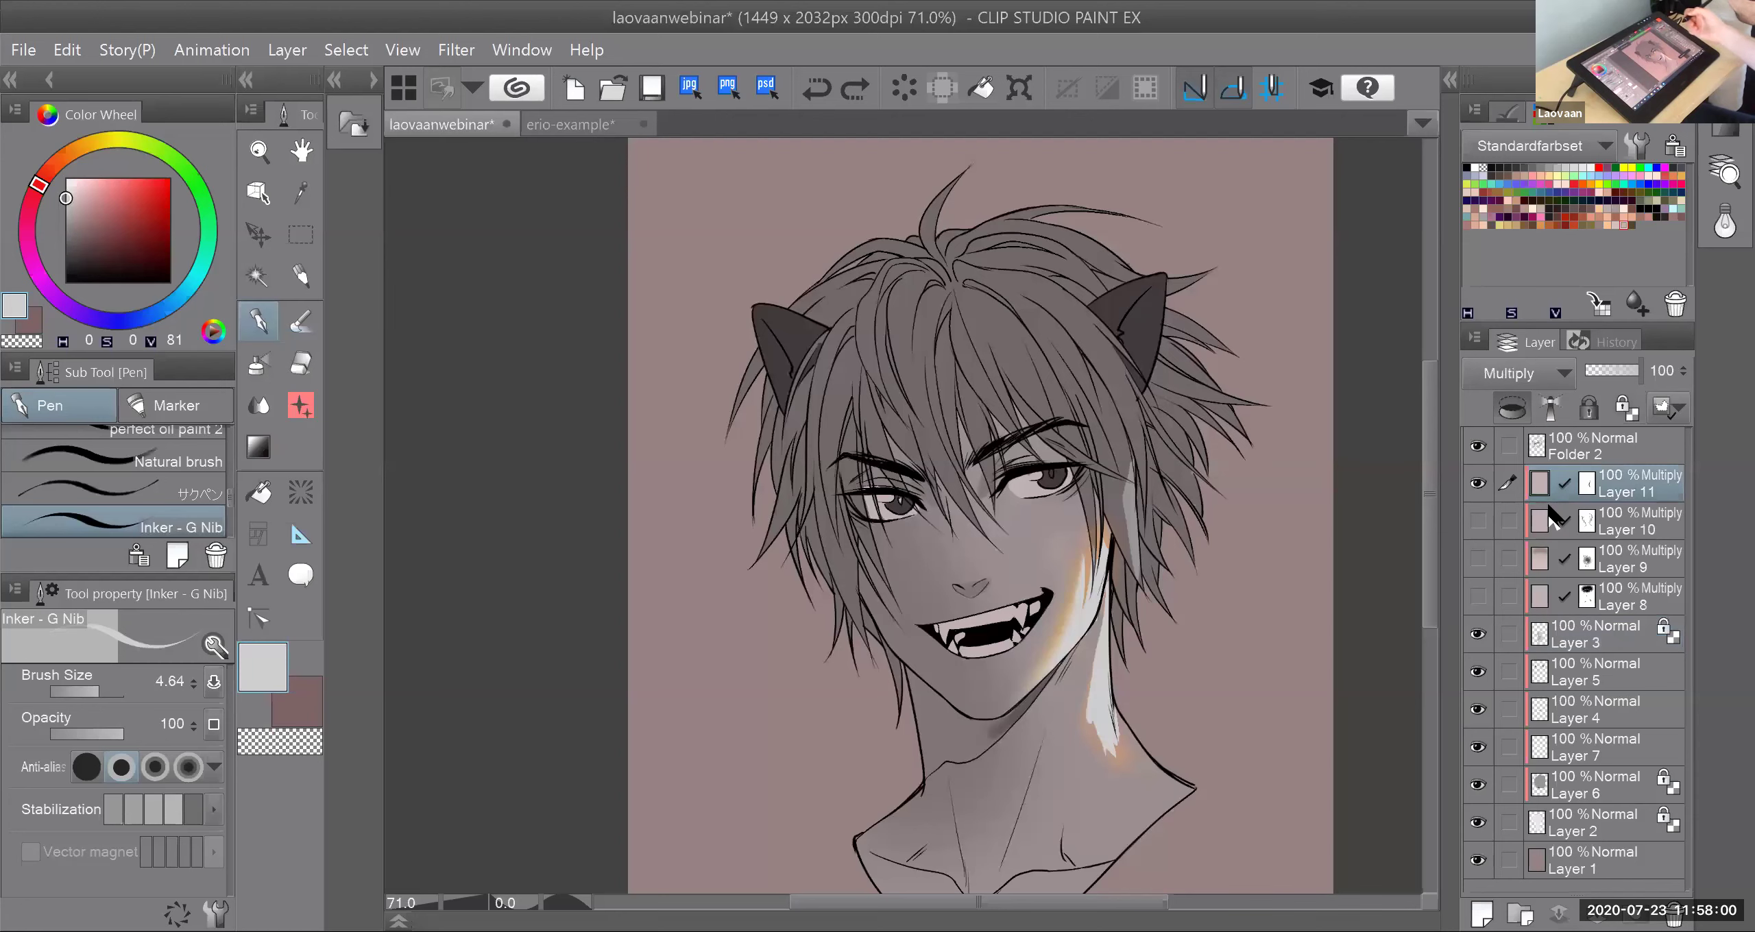
{"action": "left_click", "coordinate": [258, 364]}
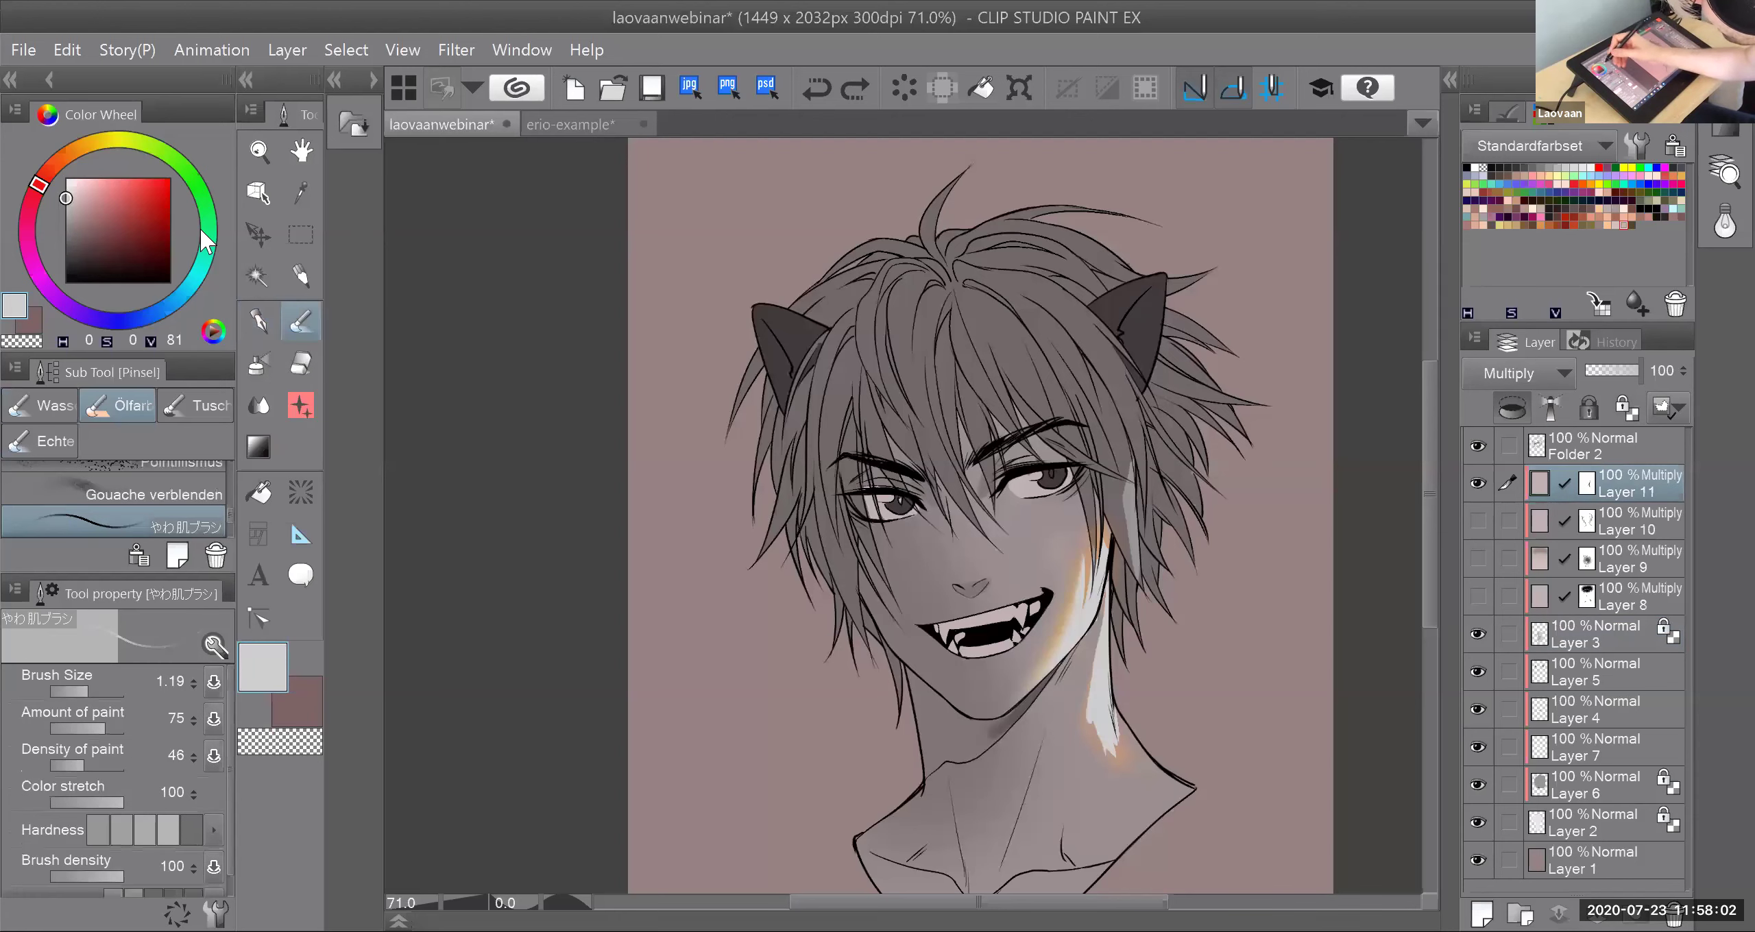
{"action": "left_click", "coordinate": [61, 212]}
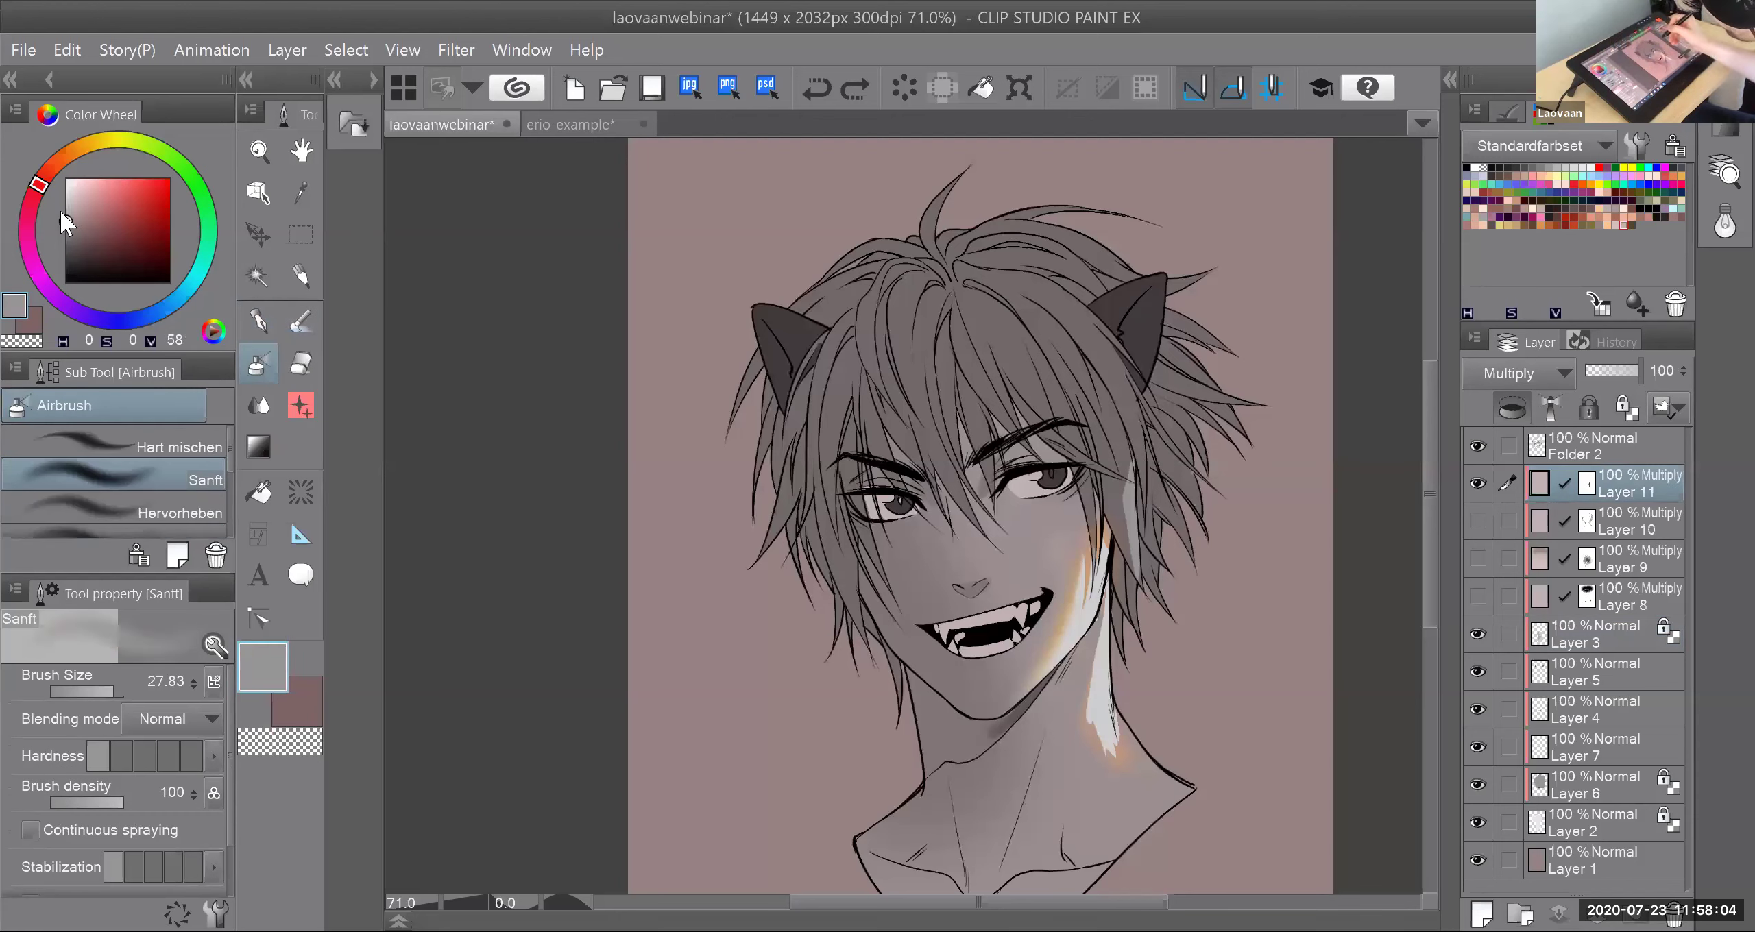
{"action": "left_click", "coordinate": [1624, 225]}
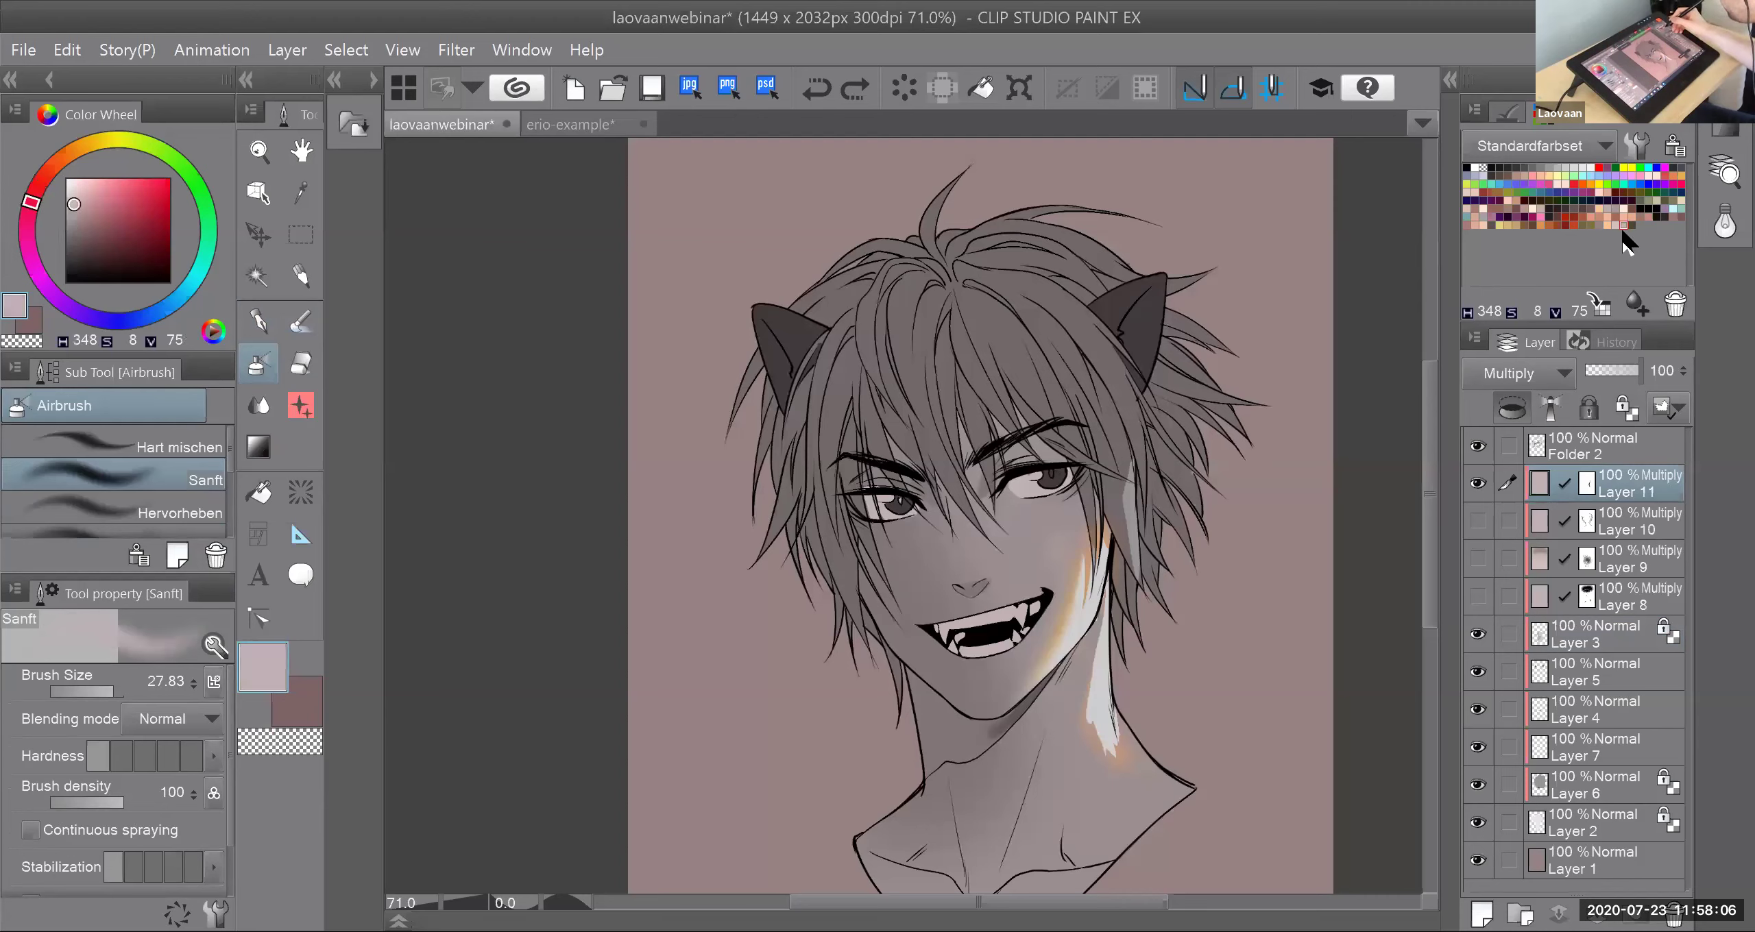
{"action": "left_click", "coordinate": [102, 688]}
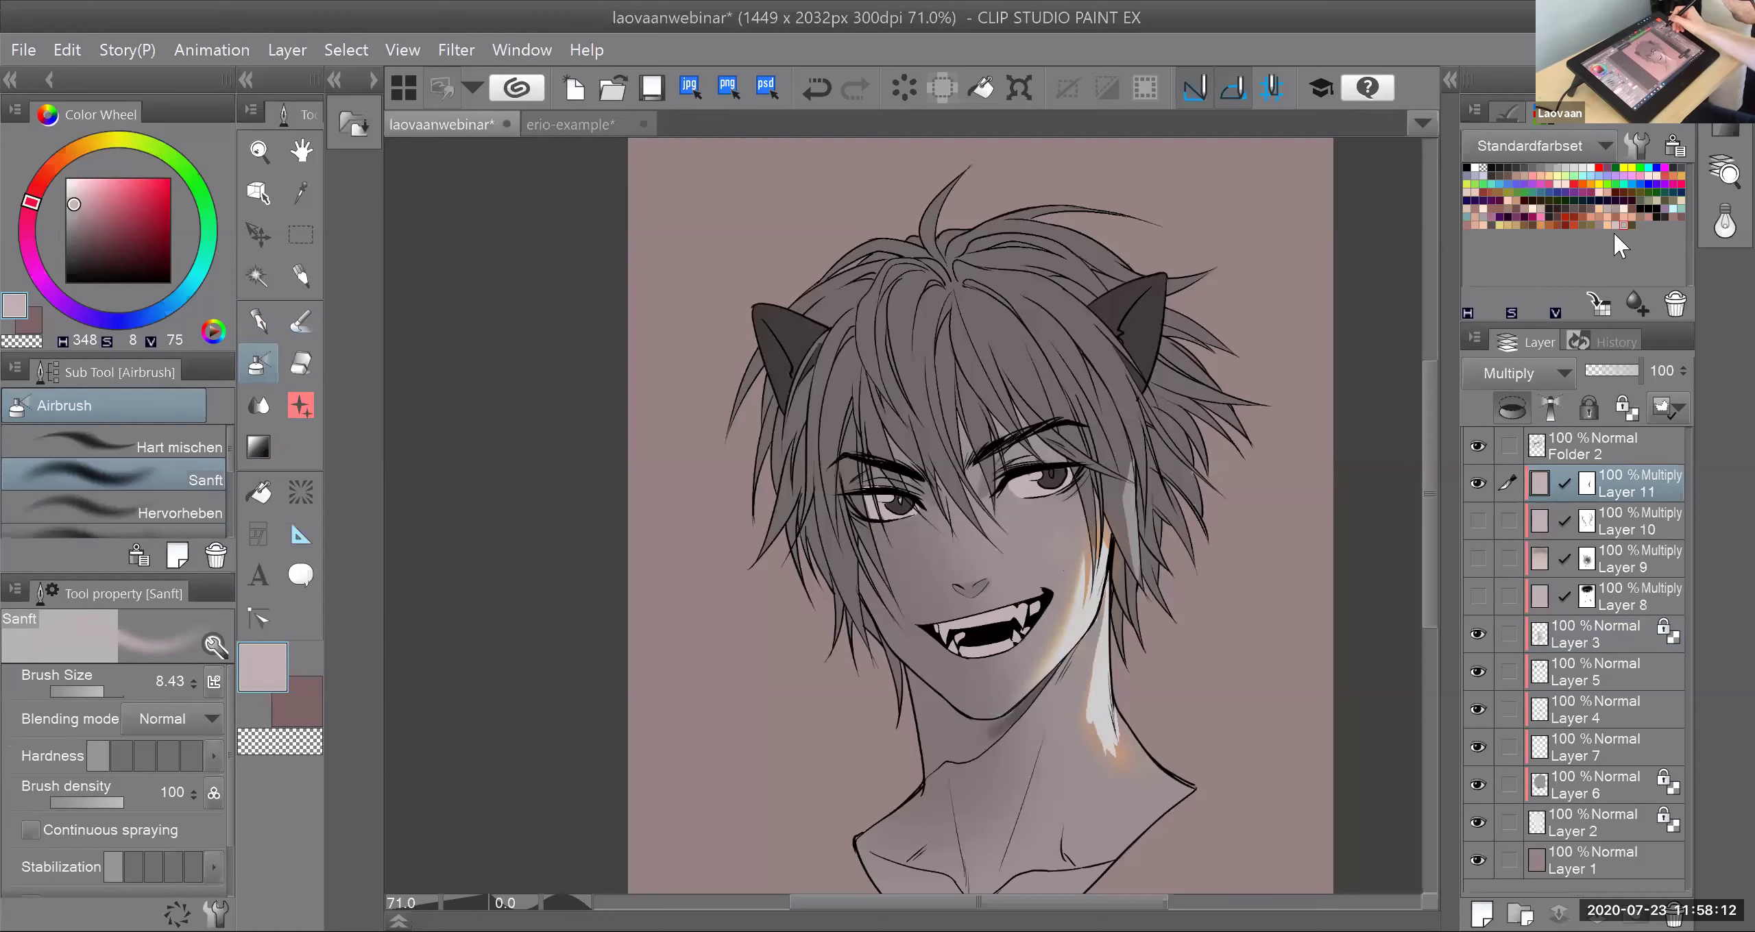
Step: Set the main colour to light yellow (H 45, S 47, V 92) and the sub colour to dark grey (H 40, S 4, V 33)
{"action": "left_click", "coordinate": [1500, 225]}
{"action": "left_click", "coordinate": [1509, 224]}
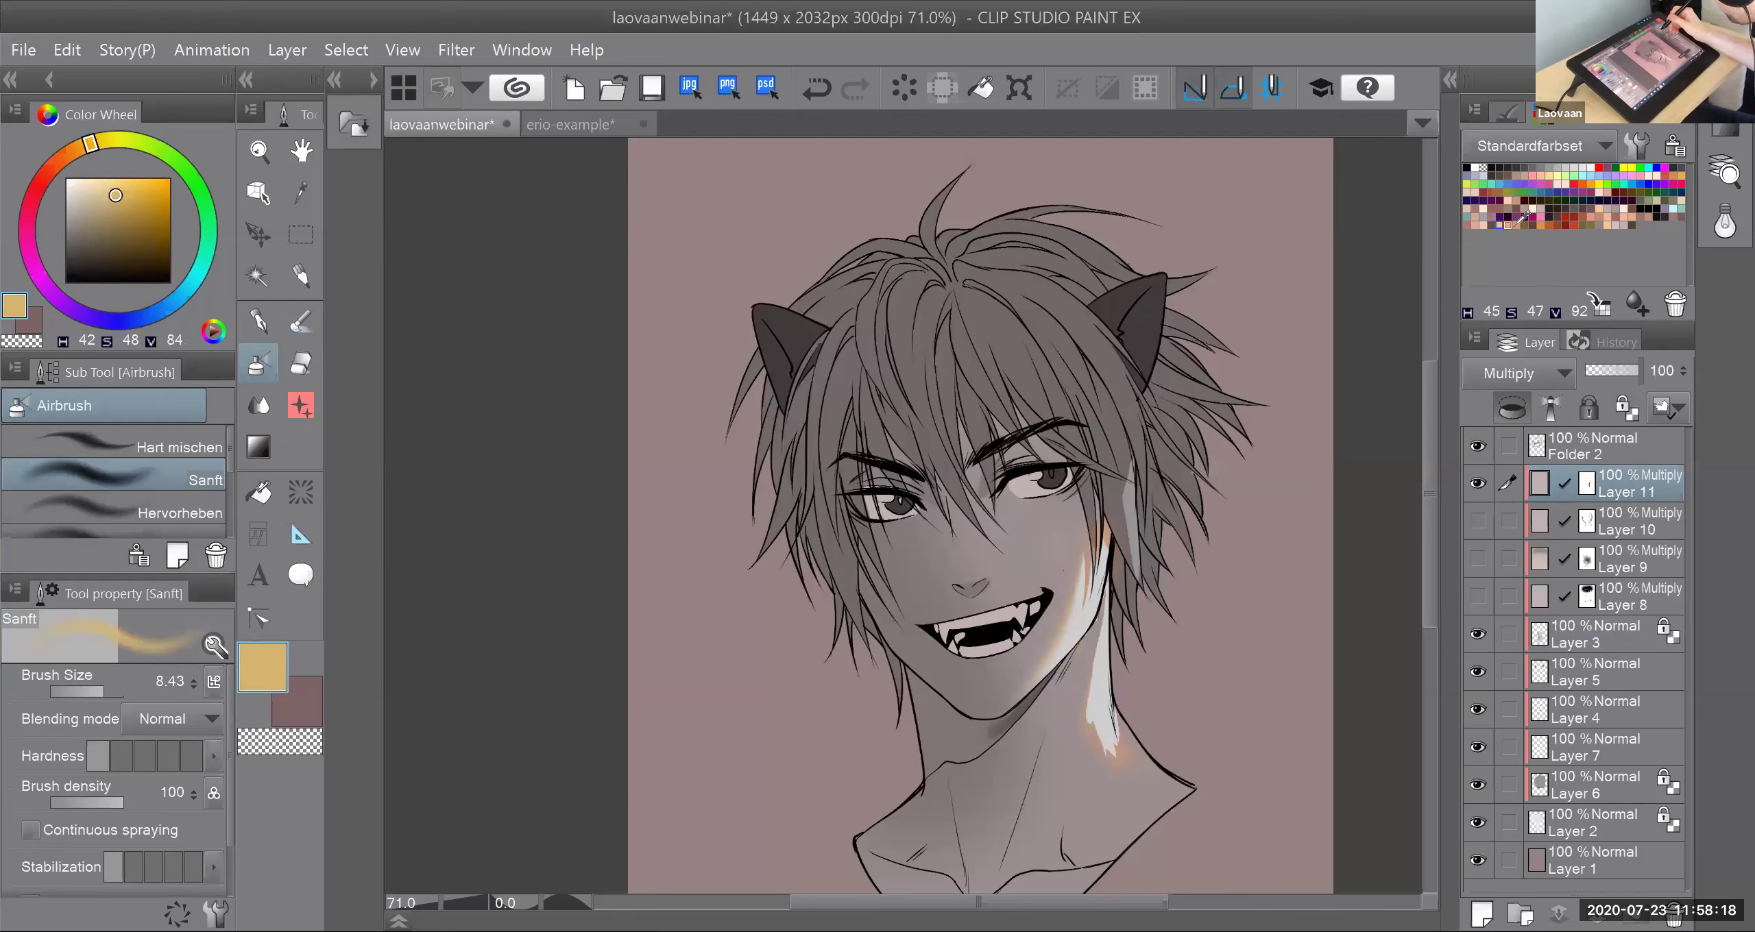
{"action": "left_click", "coordinate": [1517, 225]}
{"action": "left_click", "coordinate": [1509, 223]}
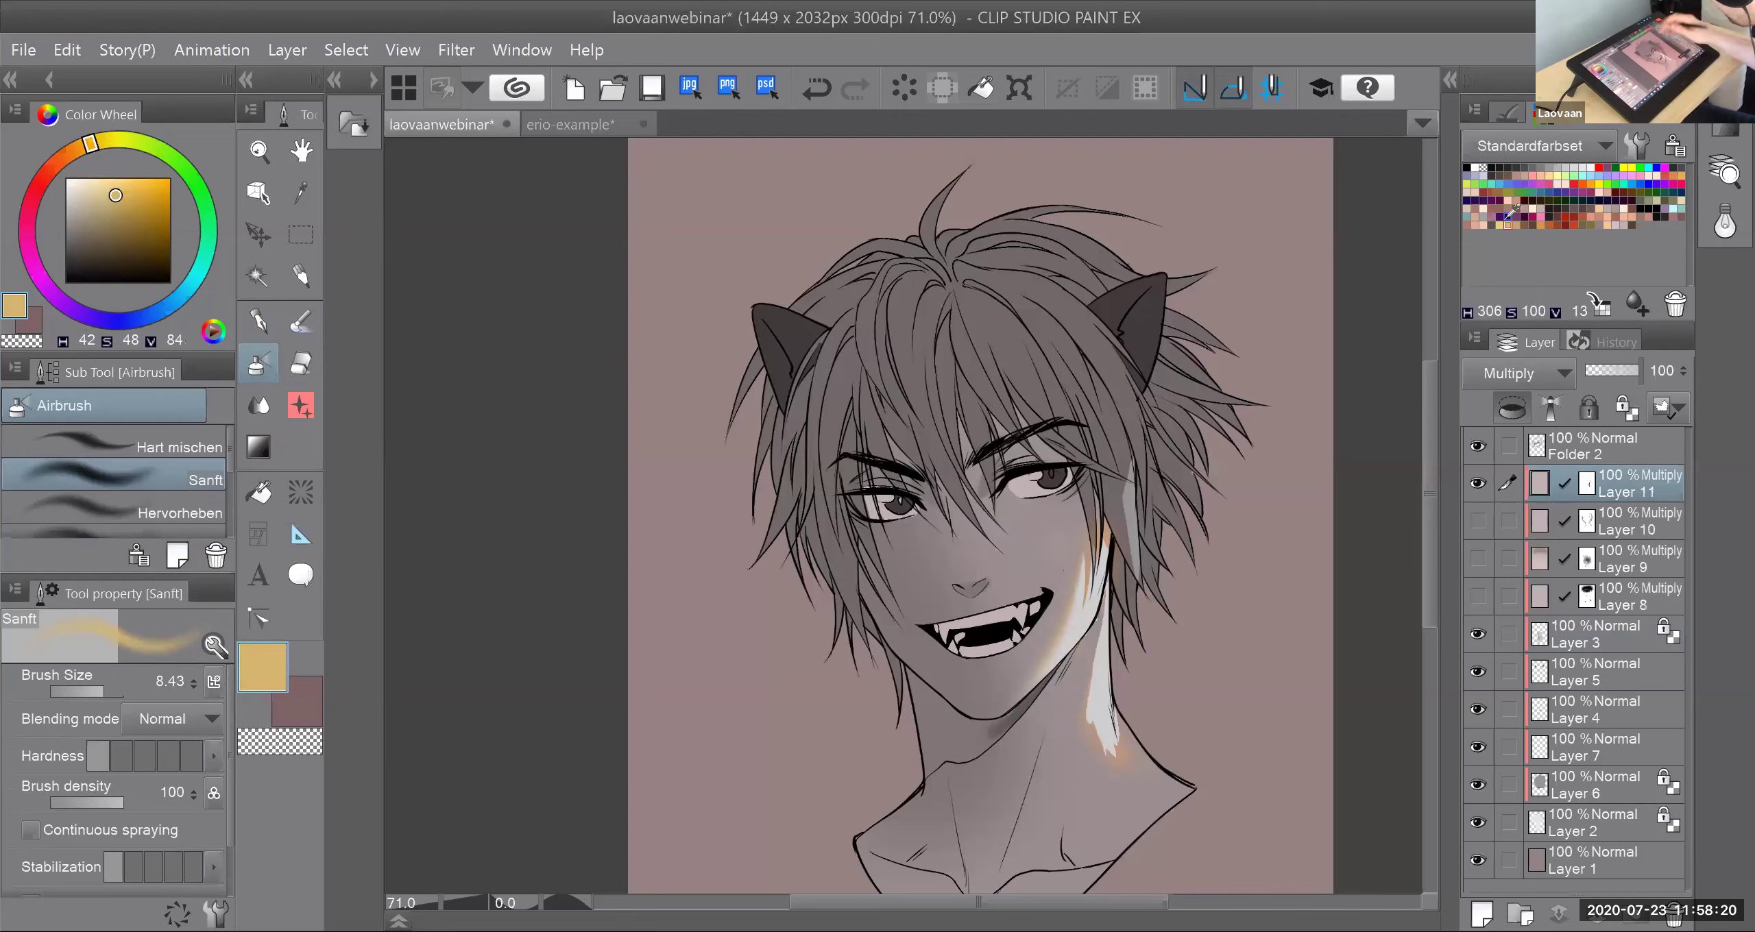
{"action": "scroll", "coordinate": [703, 245], "scroll_direction": "down", "scroll_amount": 1}
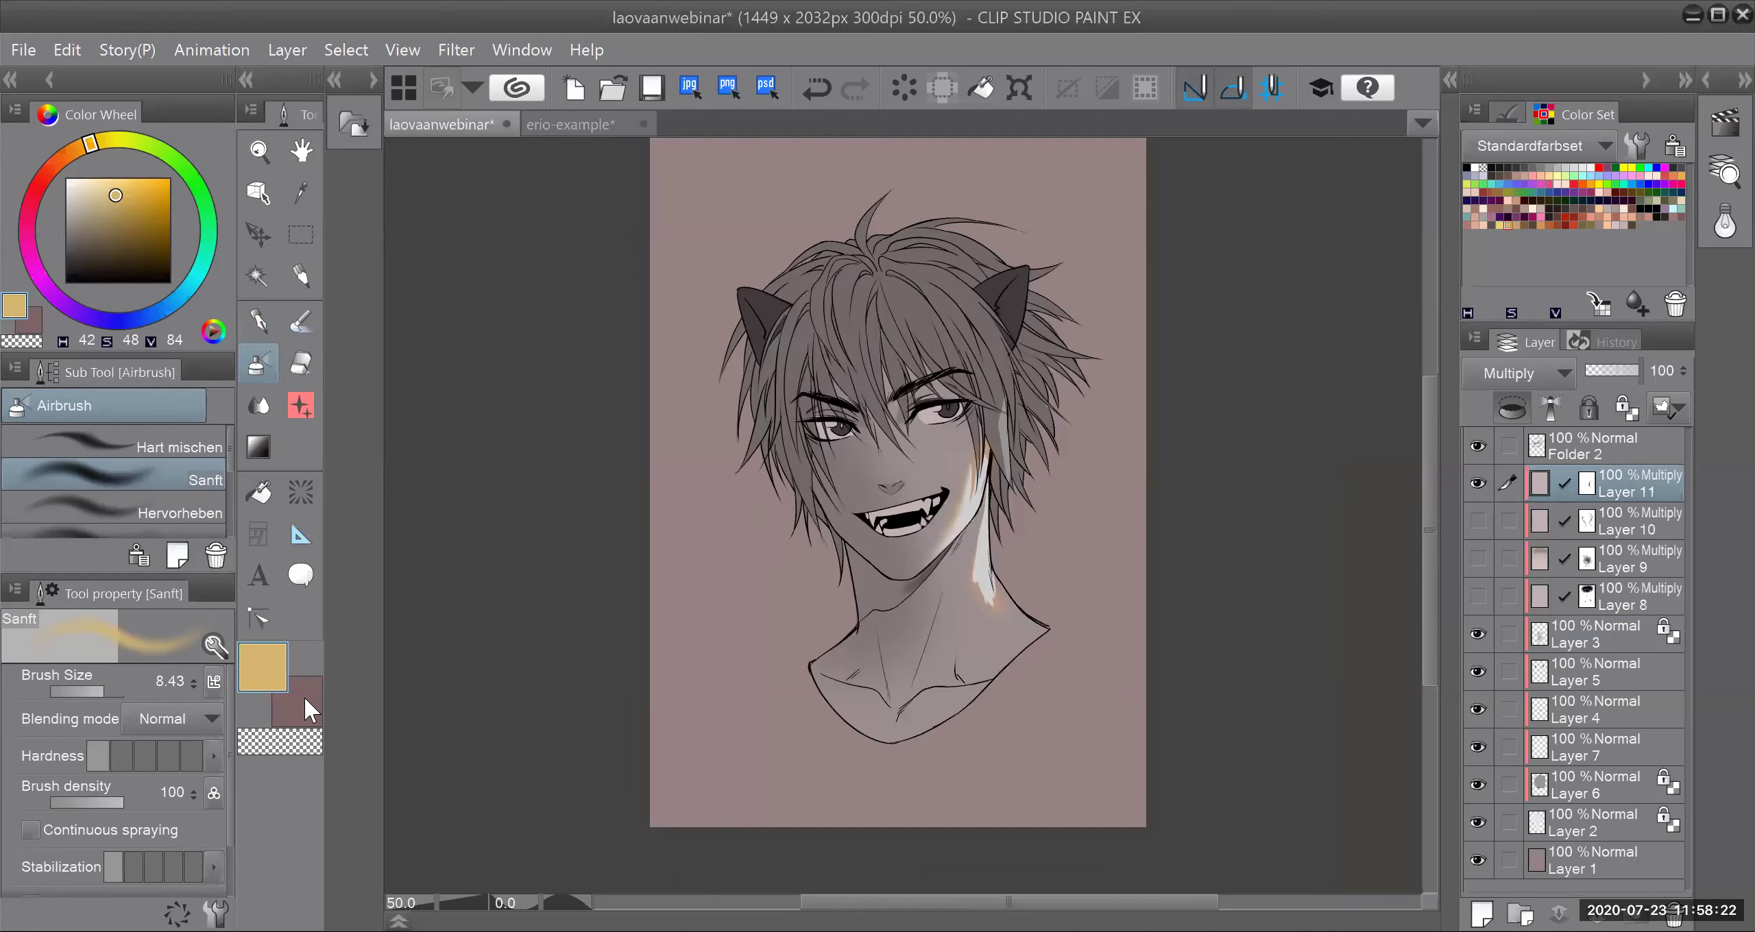
{"action": "left_click", "coordinate": [1501, 224]}
{"action": "left_click", "coordinate": [313, 708]}
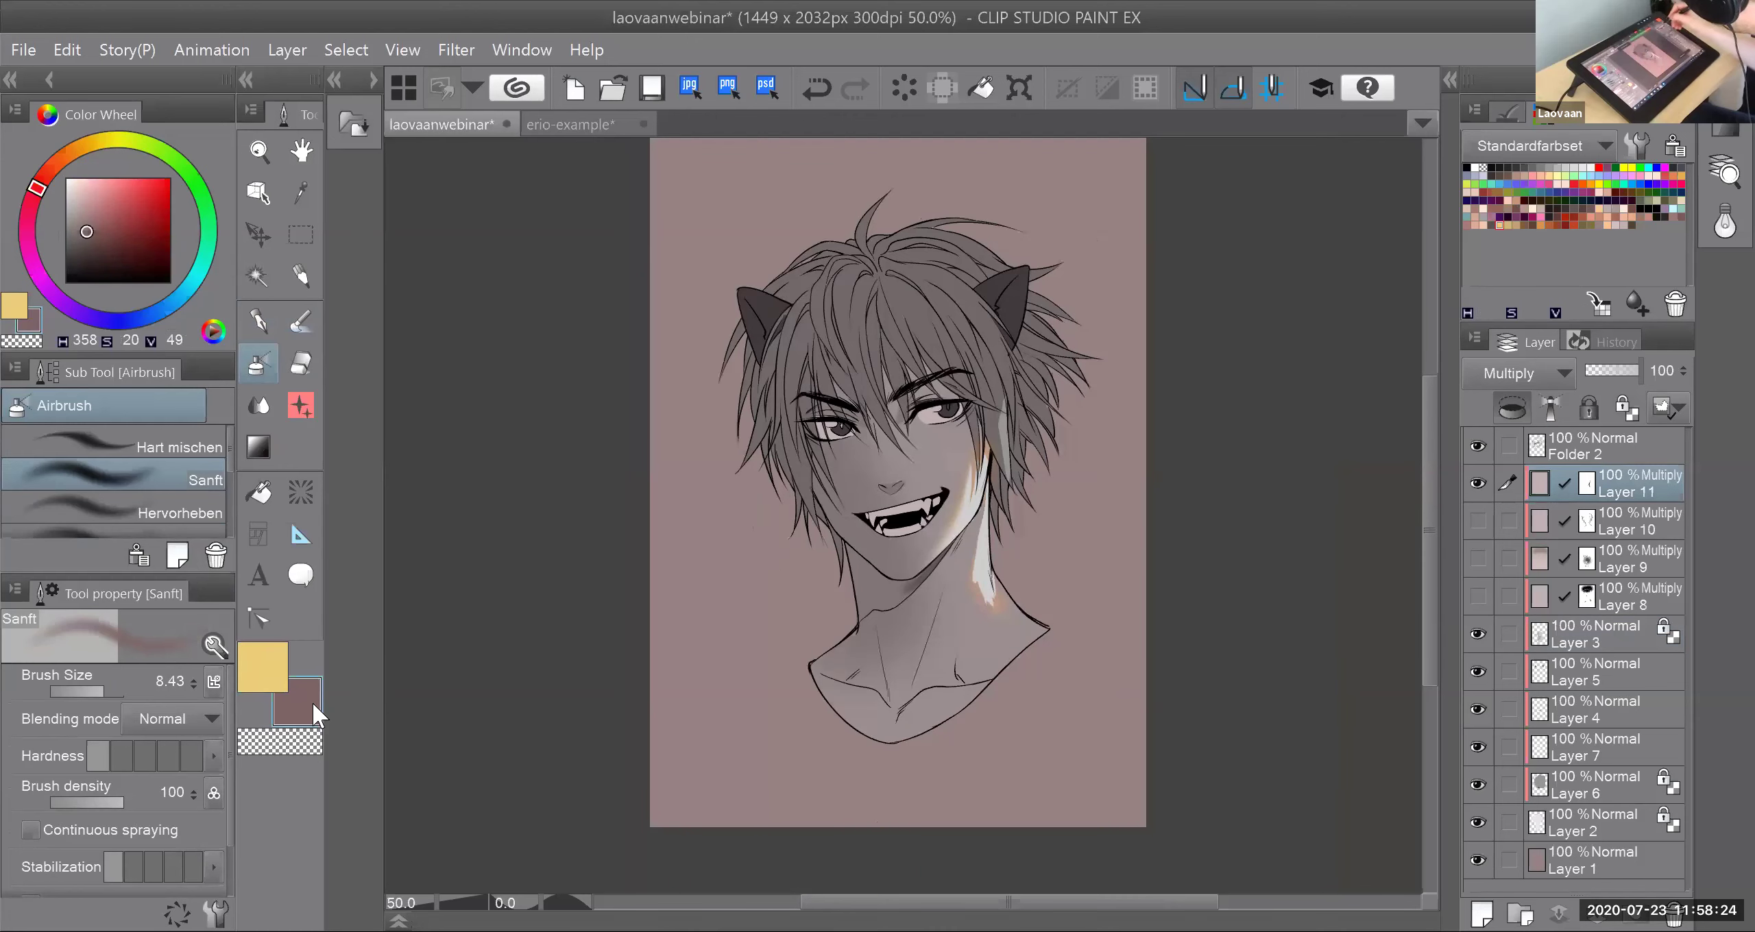
{"action": "left_click", "coordinate": [1492, 225]}
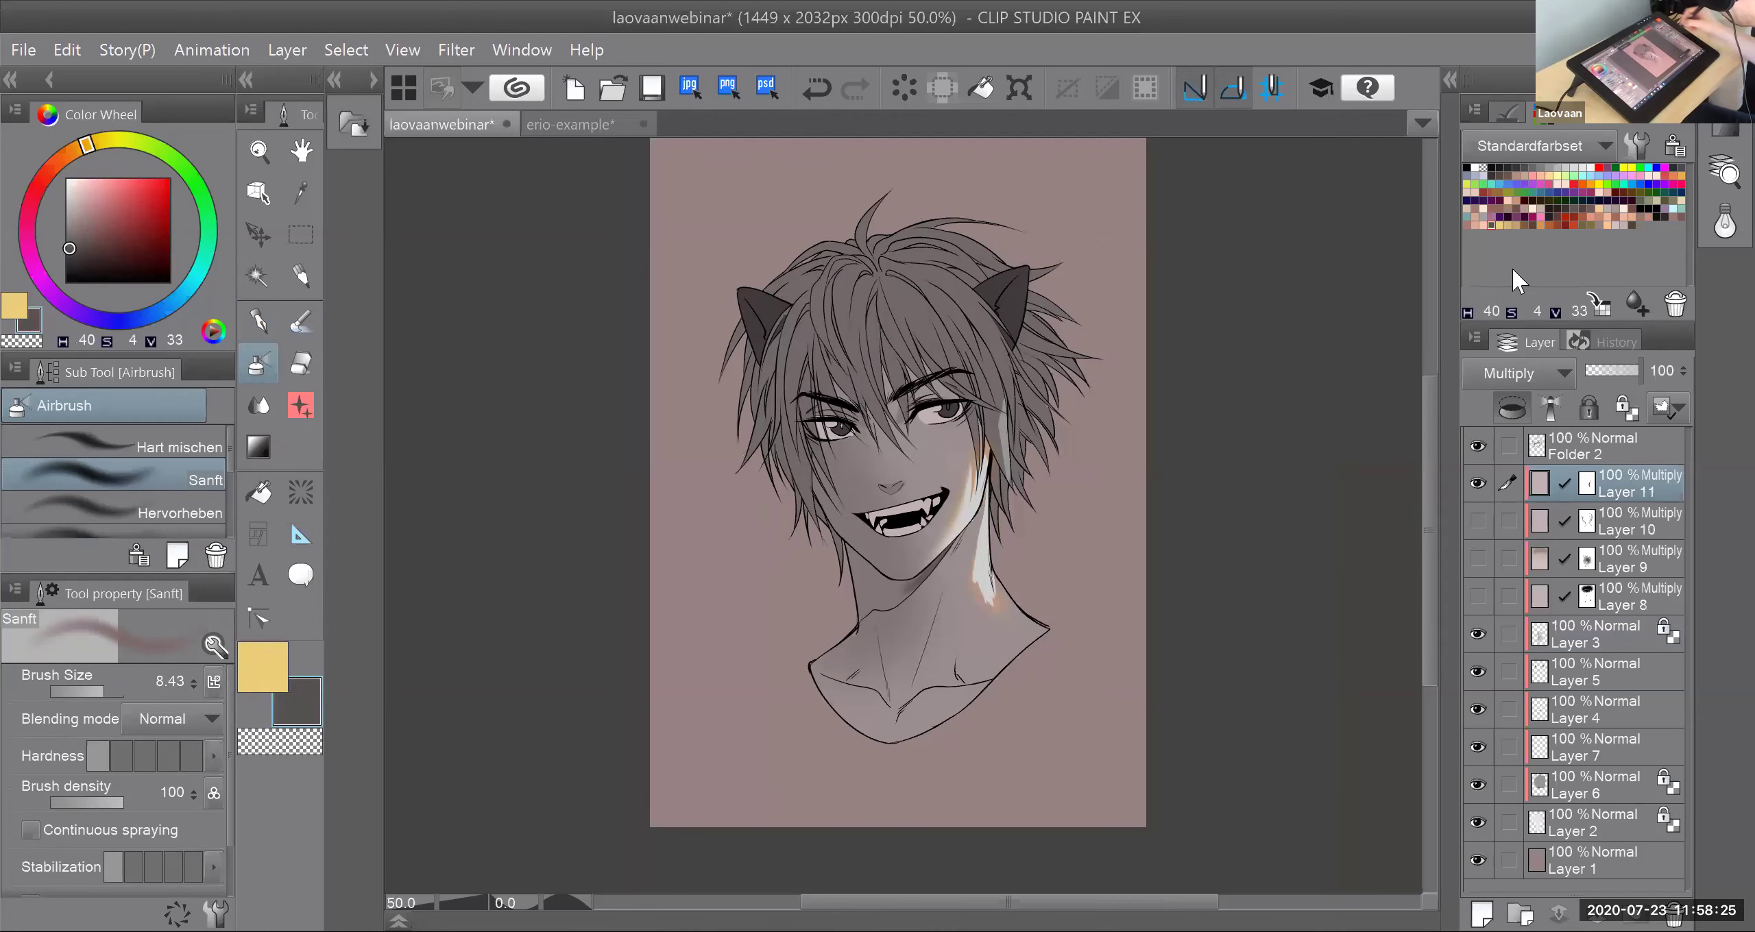
Step: Fill the background on Layer 1 with the Mittagshimmel gradient, running from dark olive at the top of the canvas to cream at the bottom
{"action": "left_click", "coordinate": [1613, 852]}
{"action": "key", "text": "g"}
{"action": "left_click_drag", "start_coordinate": [988, 203], "coordinate": [968, 806]}
{"action": "key", "text": "ctrl+z"}
{"action": "left_click", "coordinate": [113, 455]}
{"action": "left_click_drag", "start_coordinate": [1038, 163], "coordinate": [1020, 683]}
{"action": "left_click_drag", "start_coordinate": [1017, 284], "coordinate": [1024, 192]}
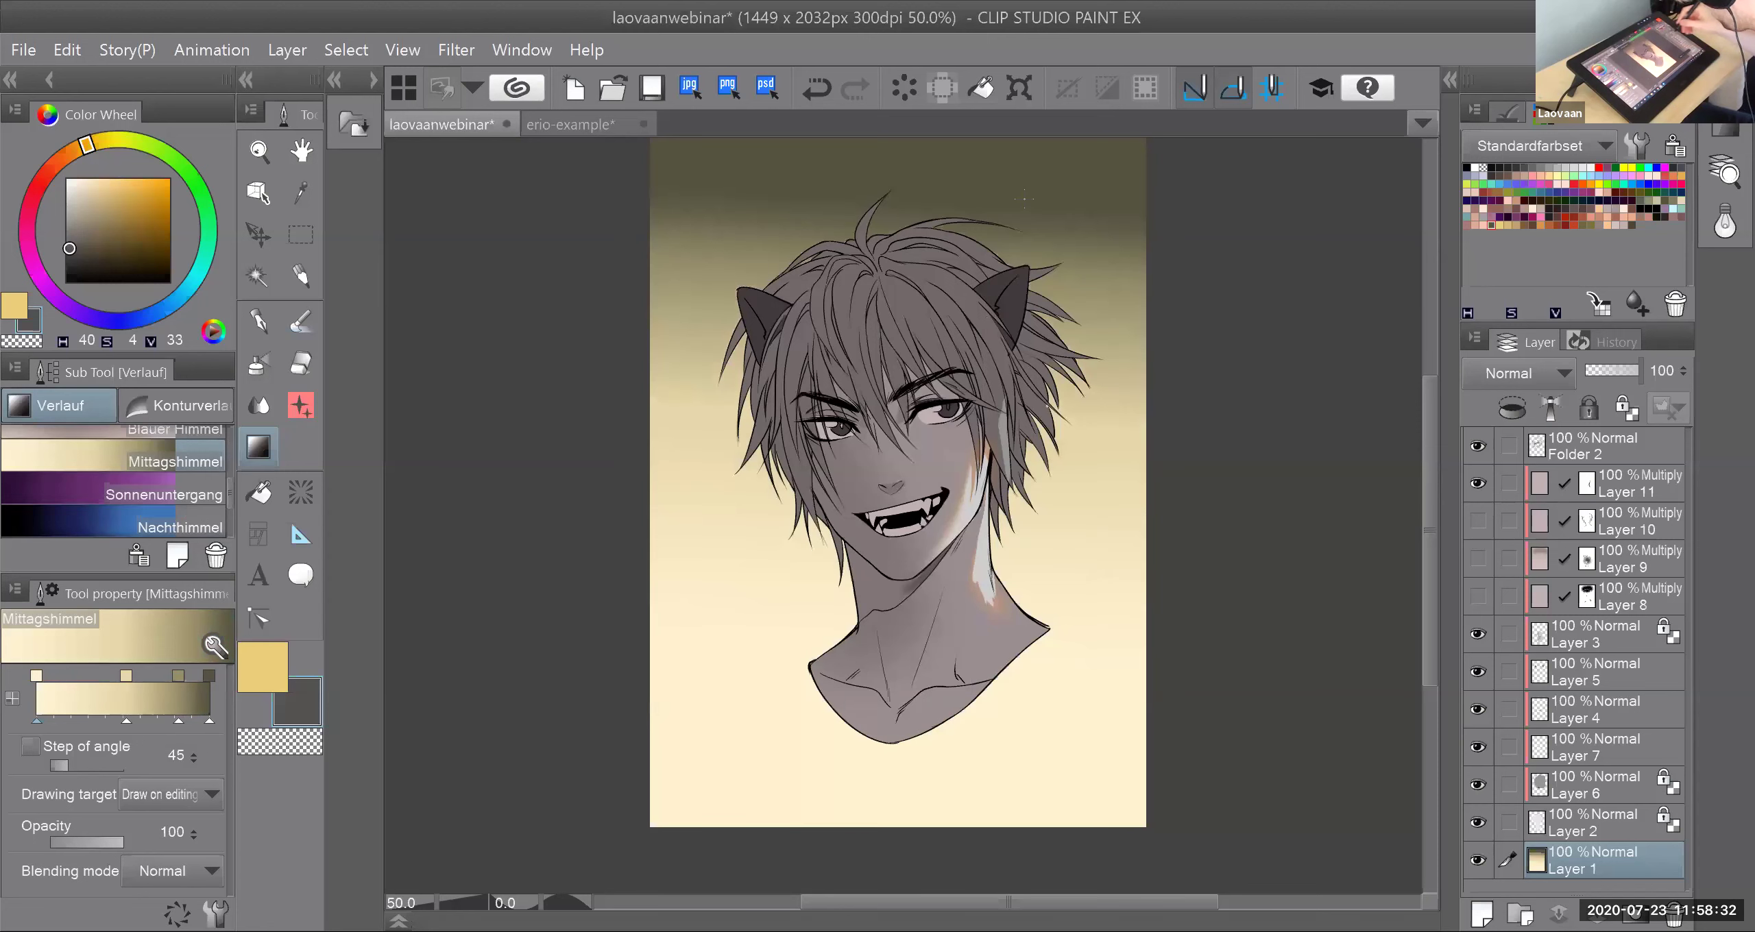
{"action": "mouse_move", "coordinate": [1024, 834]}
{"action": "left_mouse_down"}
{"action": "mouse_move", "coordinate": [991, 833]}
{"action": "mouse_move", "coordinate": [1027, 313]}
{"action": "mouse_move", "coordinate": [1004, 848]}
{"action": "left_mouse_up"}
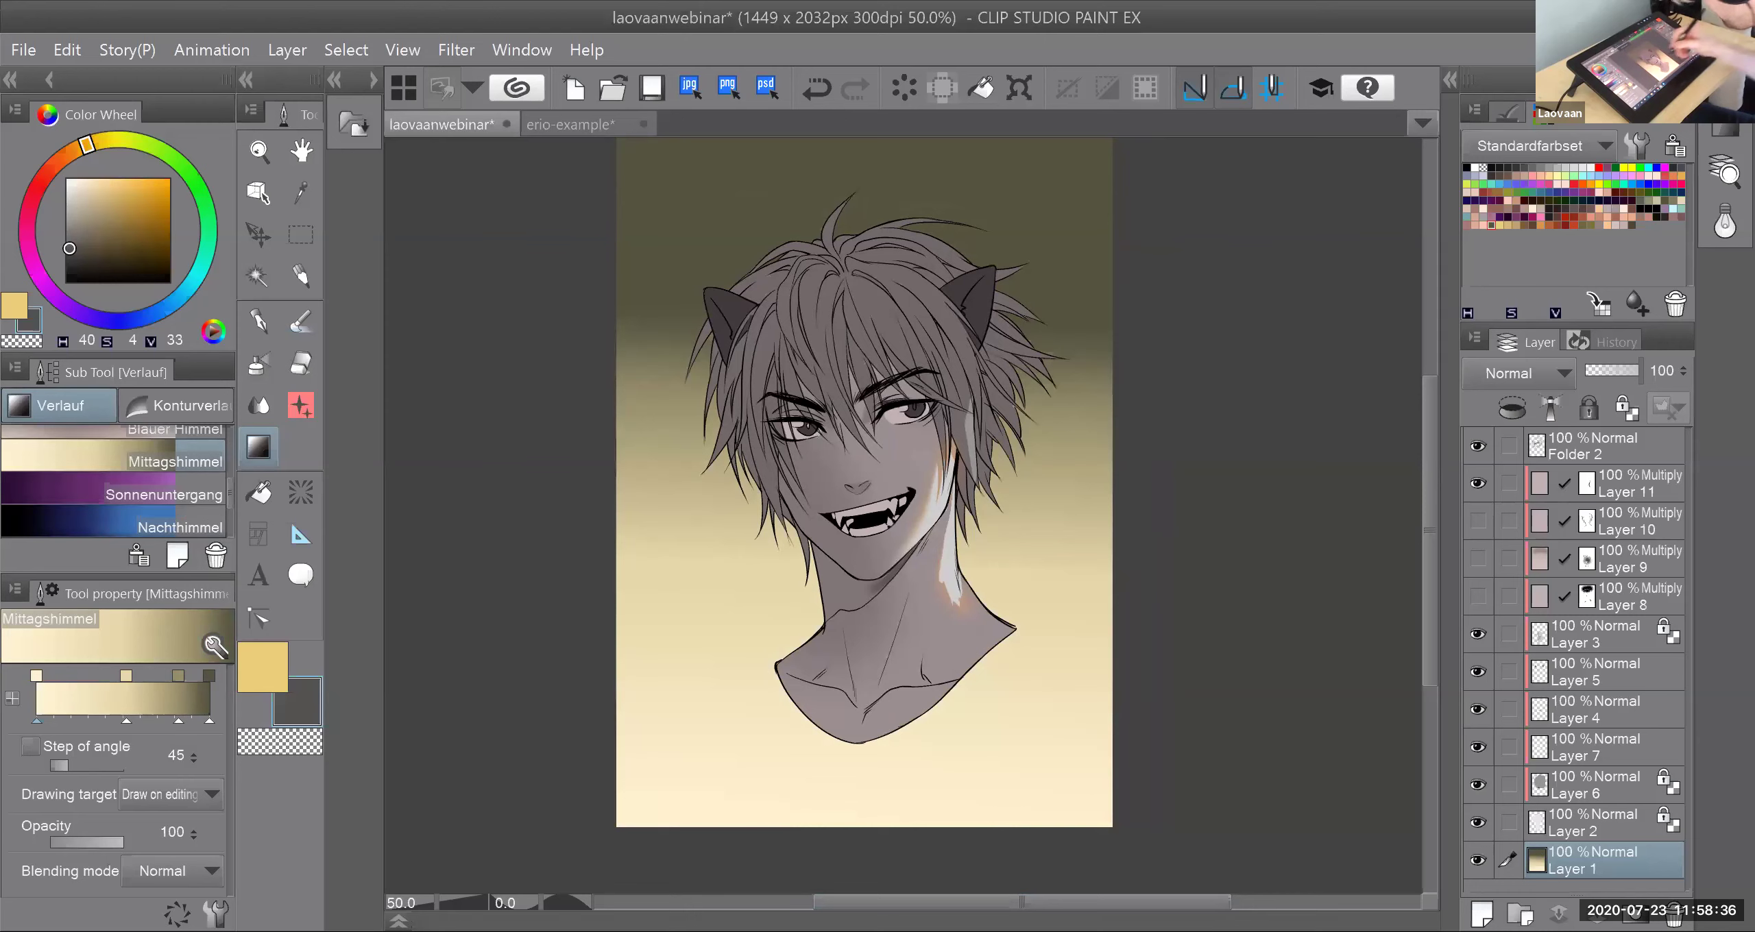
{"action": "left_click_drag", "start_coordinate": [1031, 313], "coordinate": [1046, 435]}
Step: Choose the bamboo stem brush 대나무 몸통 from the vegetation decoration brushes
{"action": "left_click", "coordinate": [305, 405]}
{"action": "left_click", "coordinate": [207, 444]}
{"action": "left_click", "coordinate": [117, 450]}
{"action": "mouse_move", "coordinate": [226, 546]}
{"action": "left_mouse_down"}
{"action": "mouse_move", "coordinate": [206, 723]}
{"action": "mouse_move", "coordinate": [227, 685]}
{"action": "mouse_move", "coordinate": [225, 586]}
{"action": "left_mouse_up"}
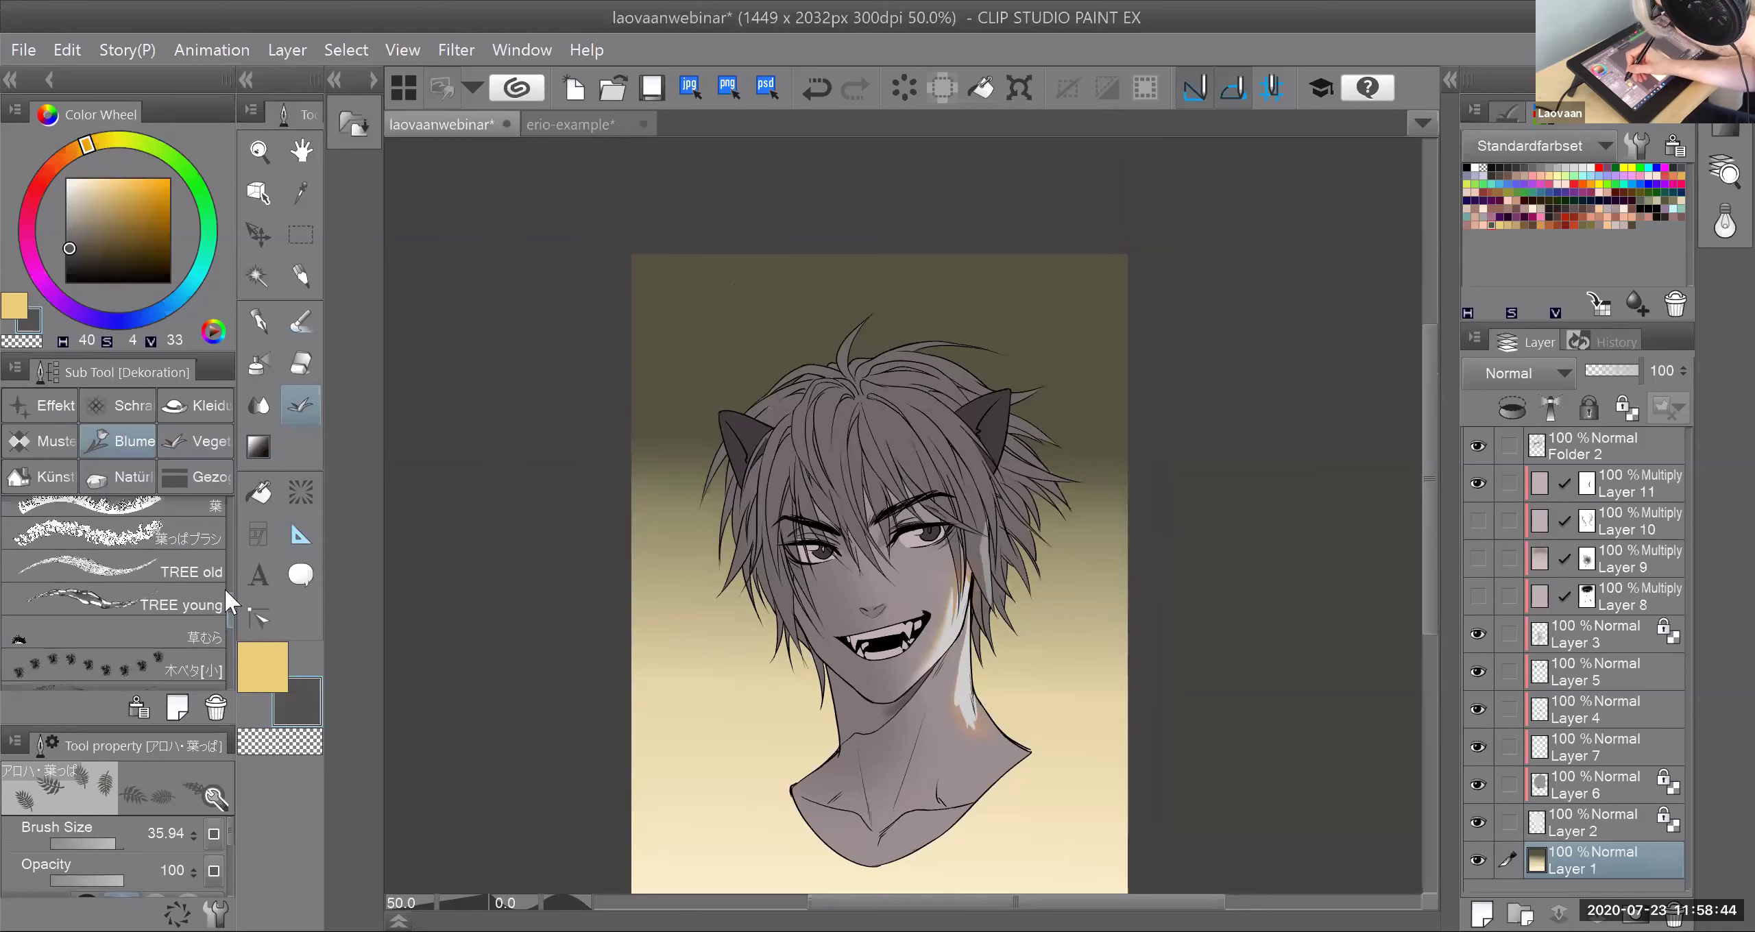
{"action": "left_click", "coordinate": [222, 449]}
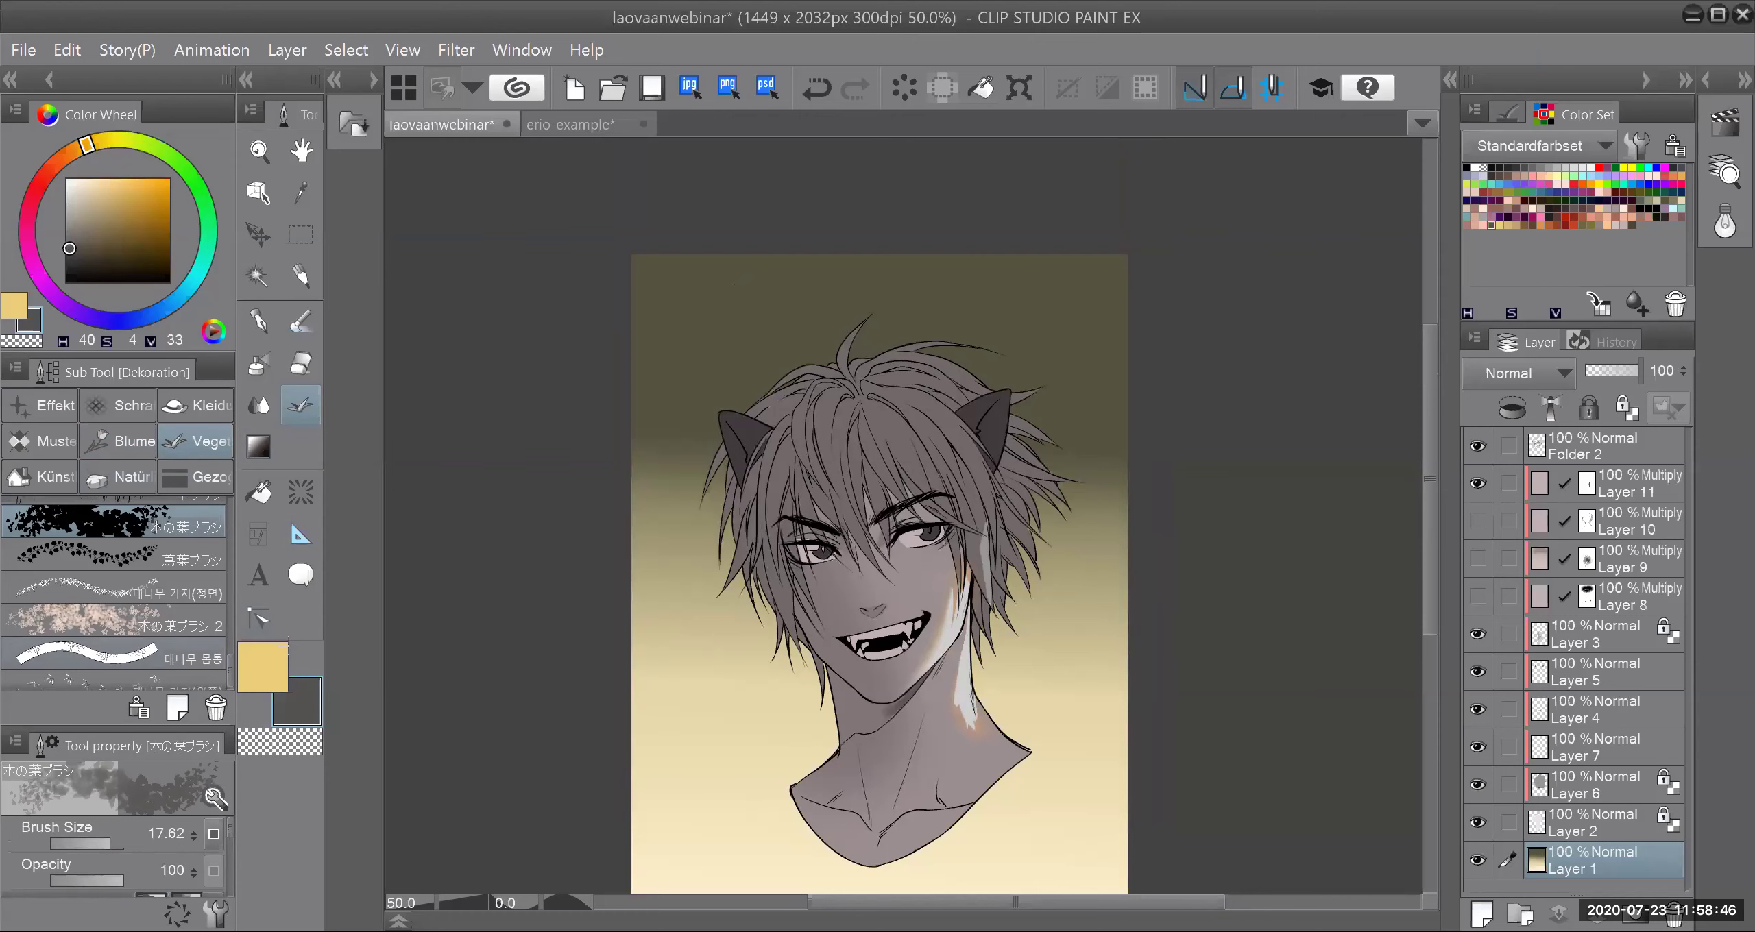
{"action": "left_click", "coordinate": [199, 655]}
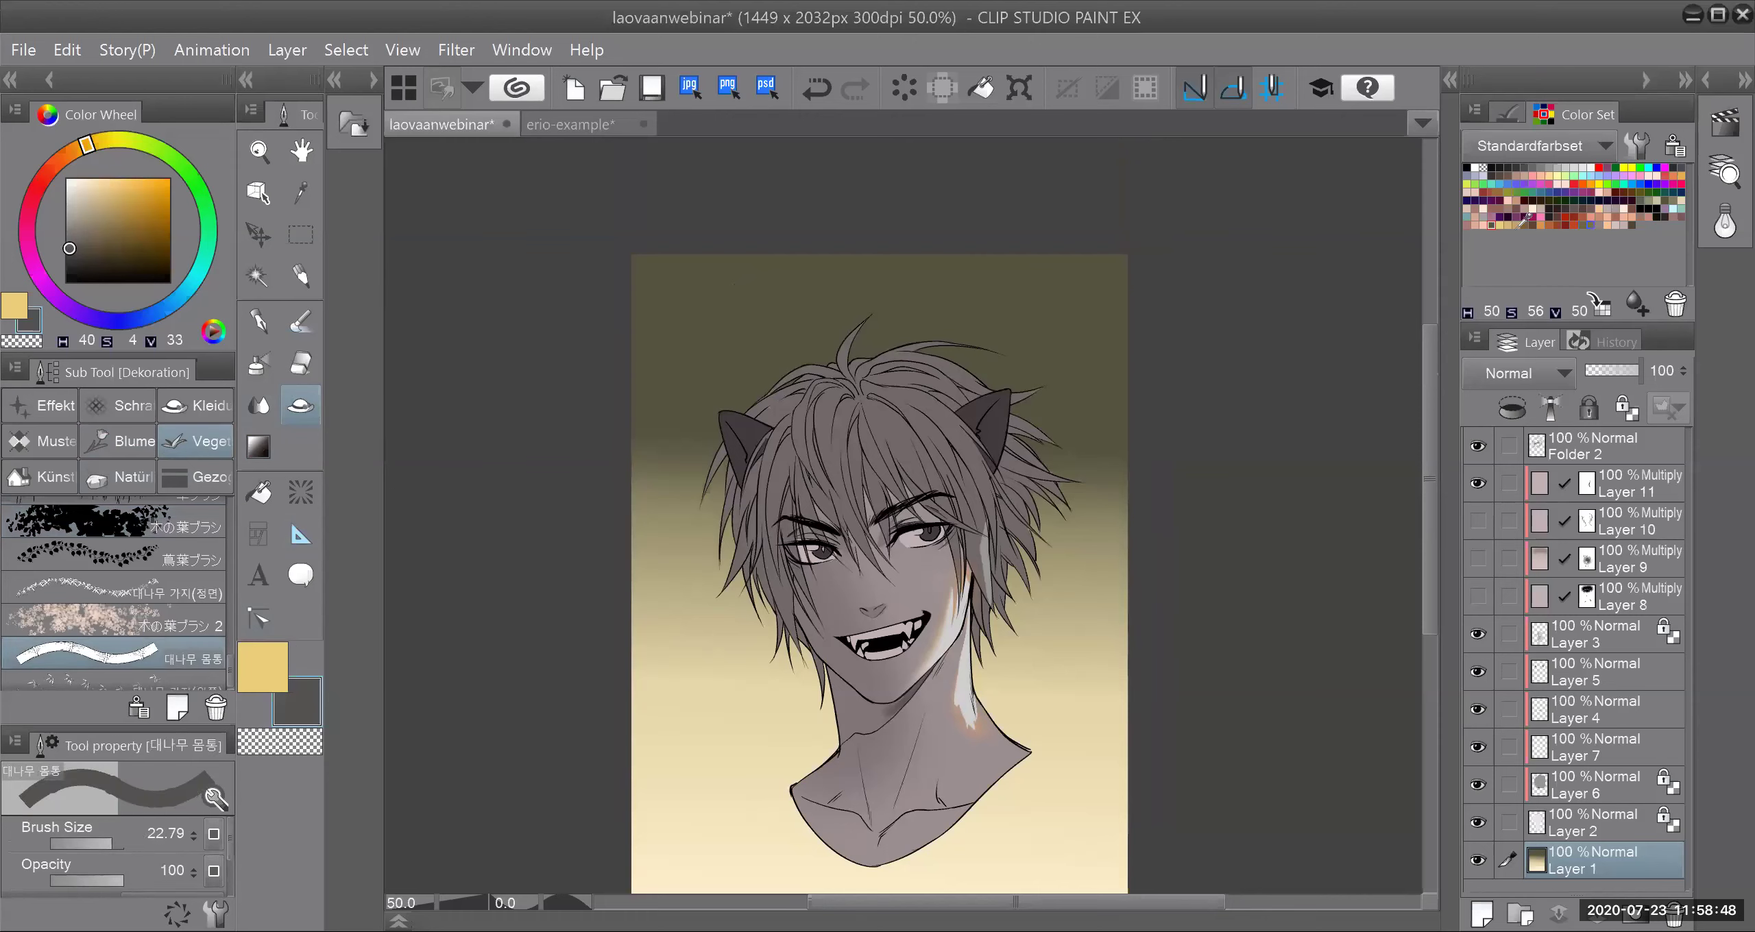
Step: Add a new layer above Layer 1 and set black as main colour and dark olive (H 57, S 24, V 33) as sub colour
{"action": "left_click", "coordinate": [1666, 199]}
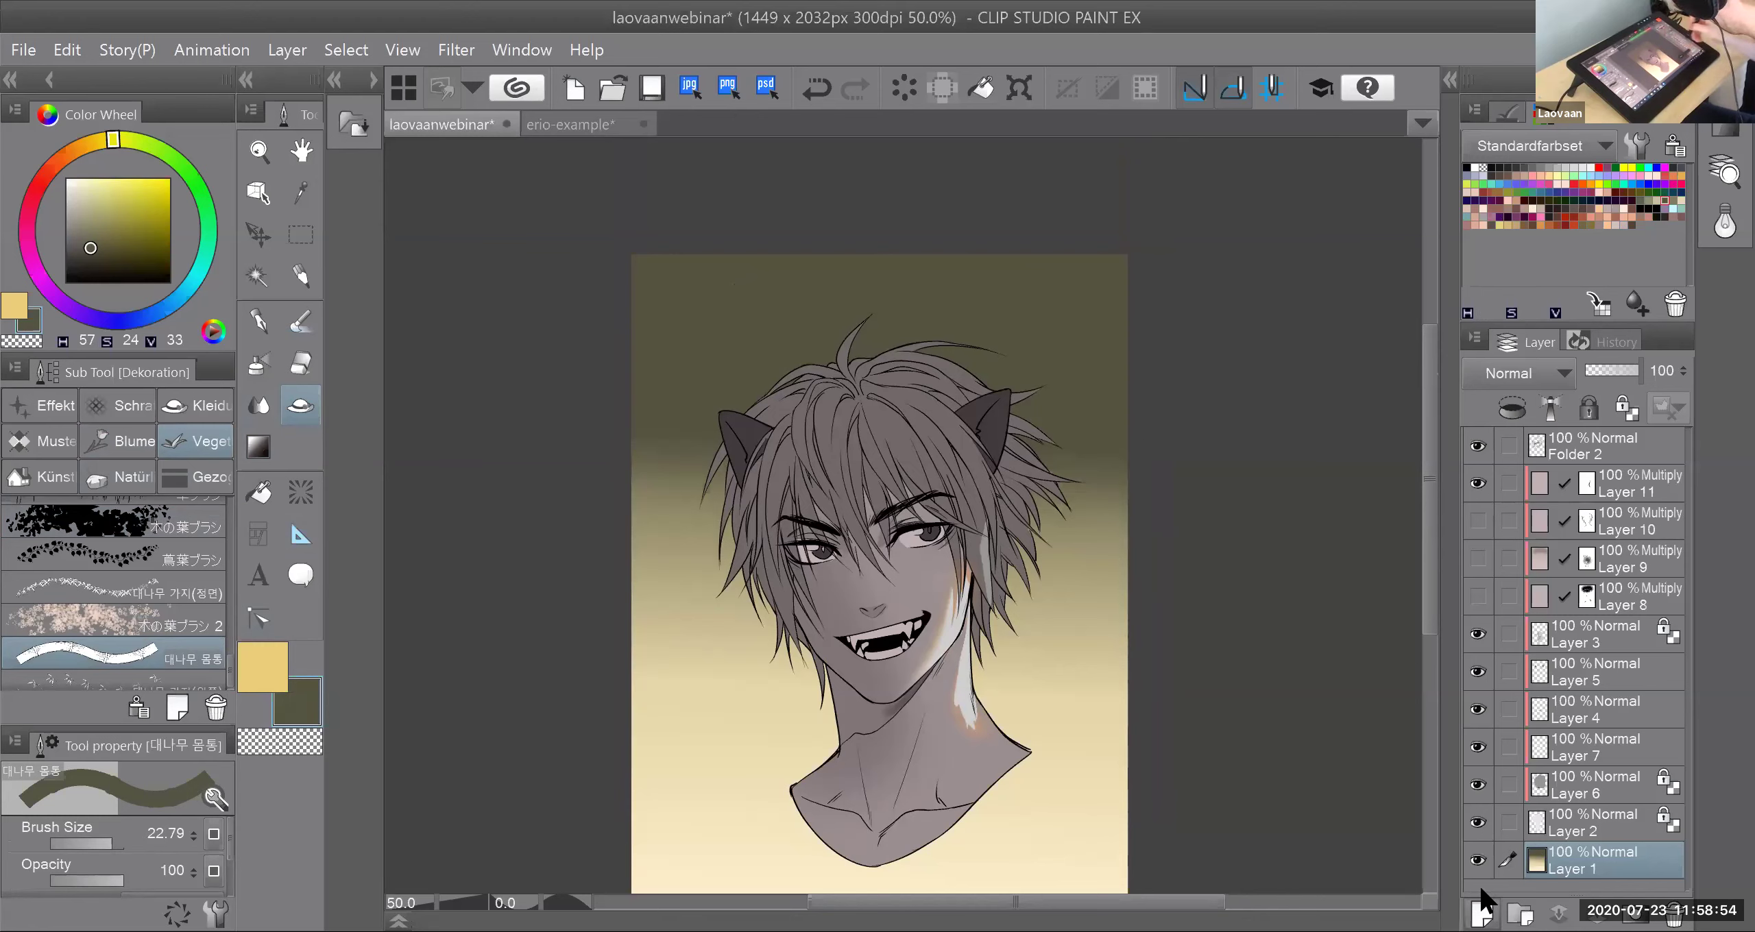
{"action": "left_click", "coordinate": [1481, 911]}
{"action": "left_click", "coordinate": [262, 666]}
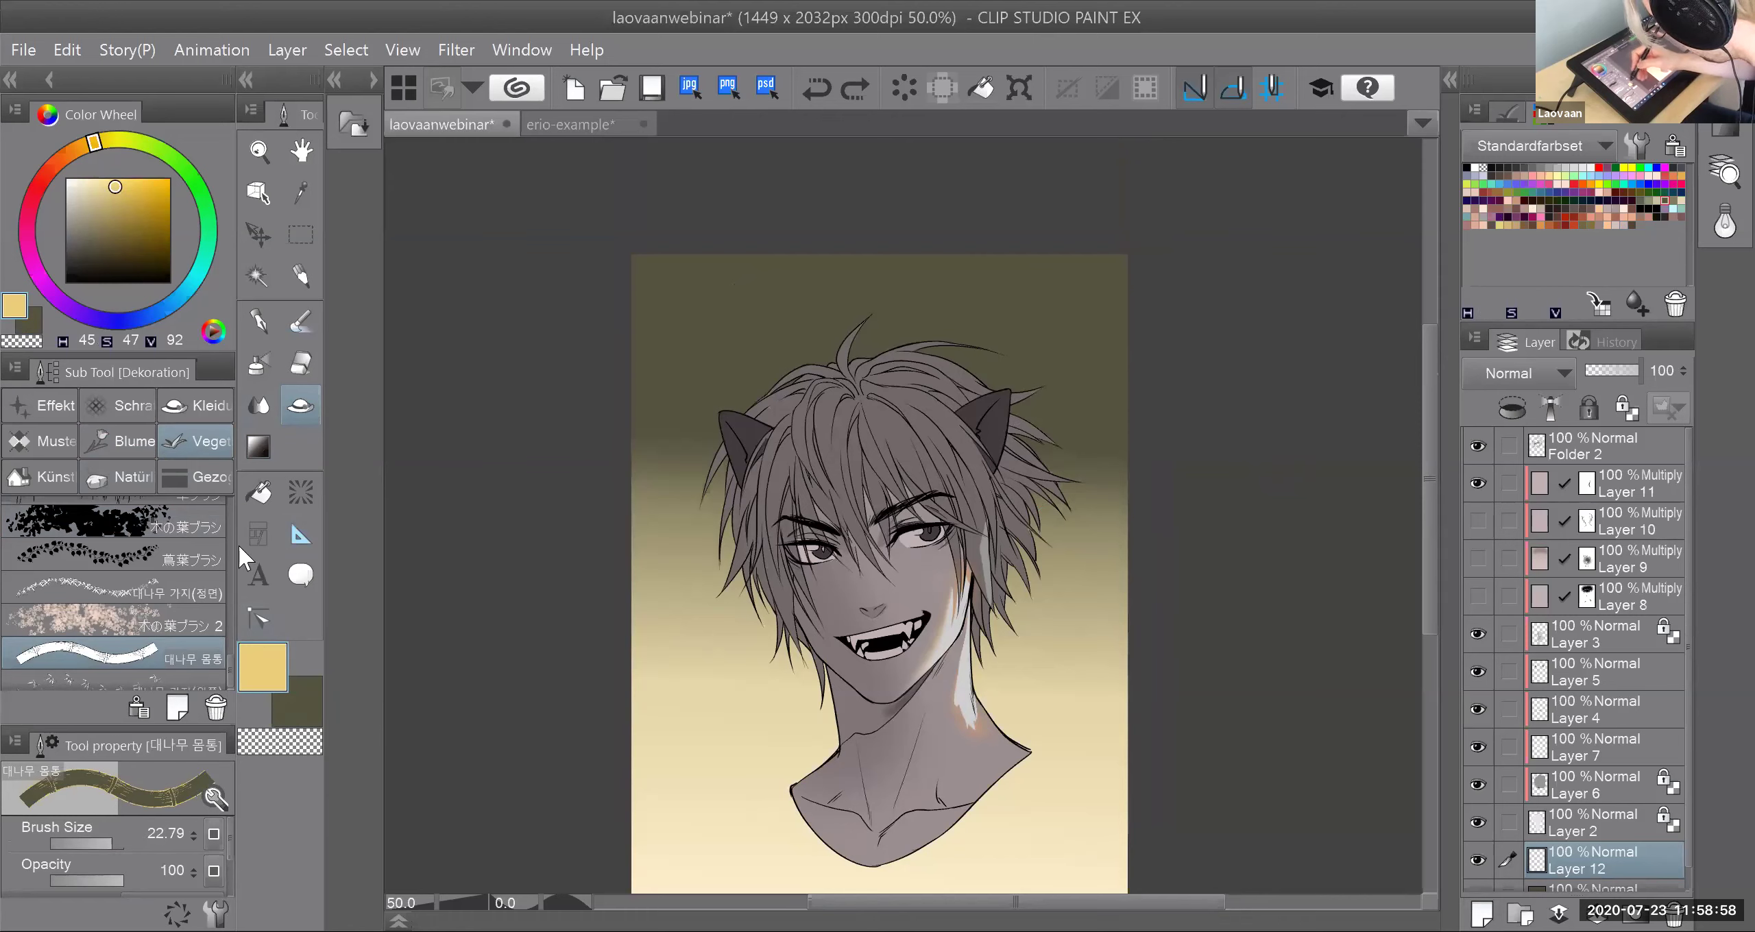
{"action": "left_click", "coordinate": [66, 281]}
Step: Try bamboo stalks at size 22.79 on both sides of the character, undo them, and set the brush size to 10
{"action": "left_click_drag", "start_coordinate": [1090, 374], "coordinate": [991, 891]}
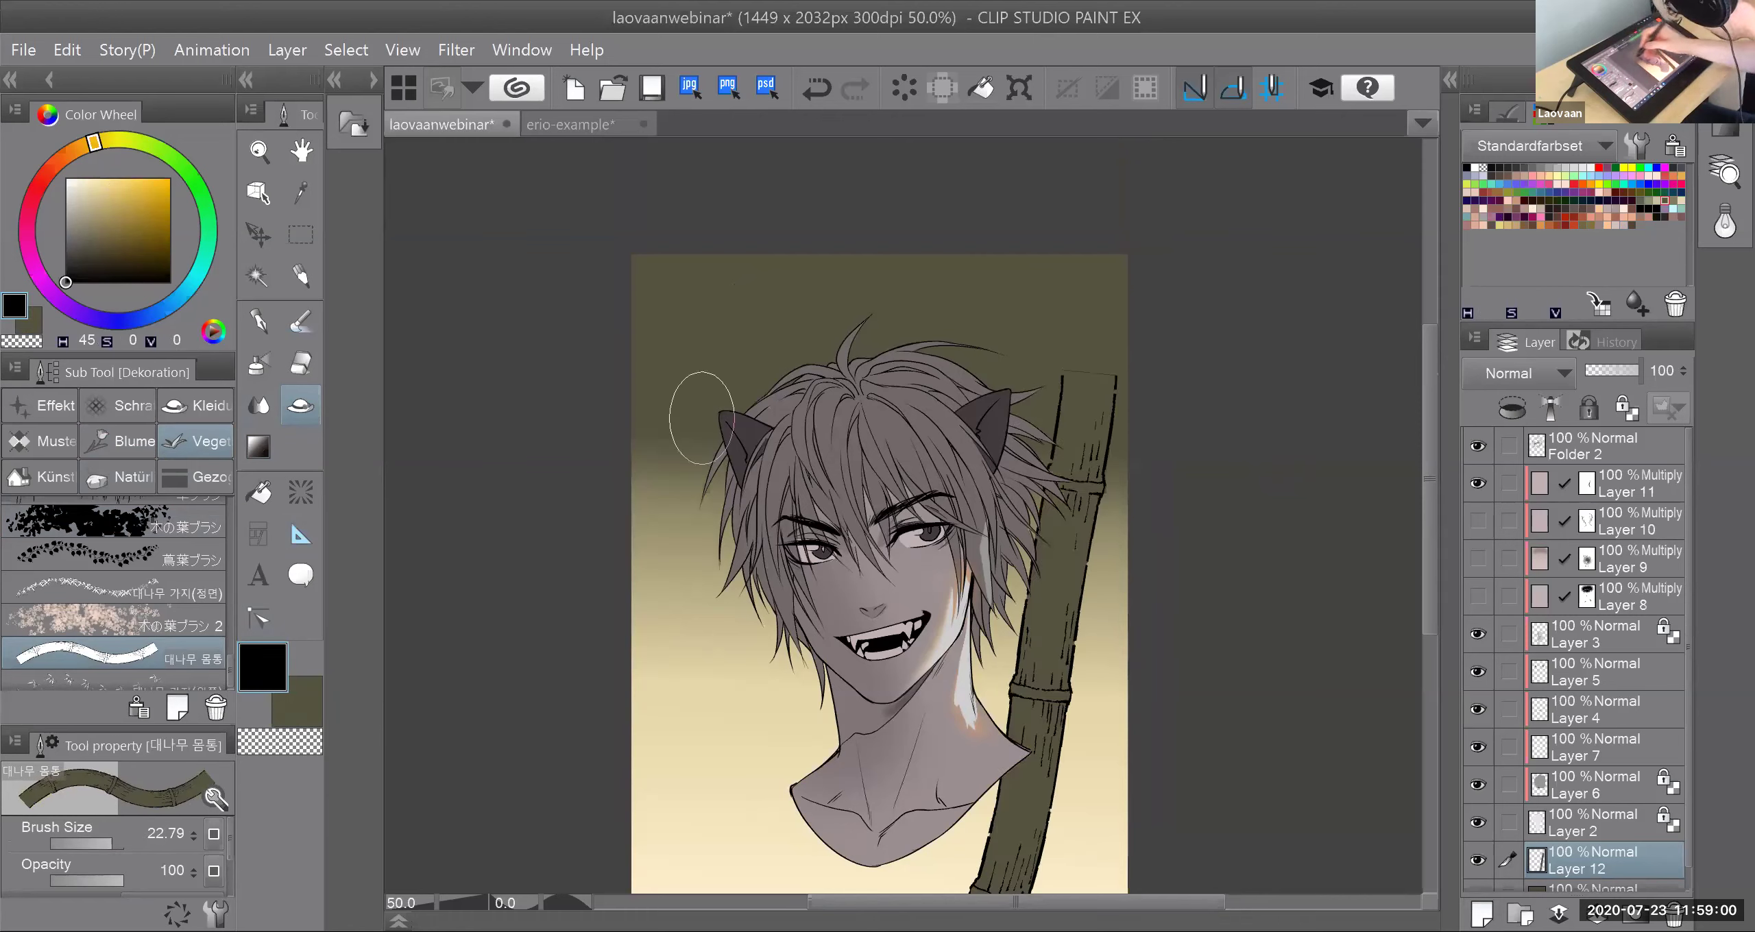
{"action": "left_click_drag", "start_coordinate": [641, 291], "coordinate": [697, 835]}
{"action": "key", "text": "ctrl+z"}
{"action": "left_click", "coordinate": [104, 845]}
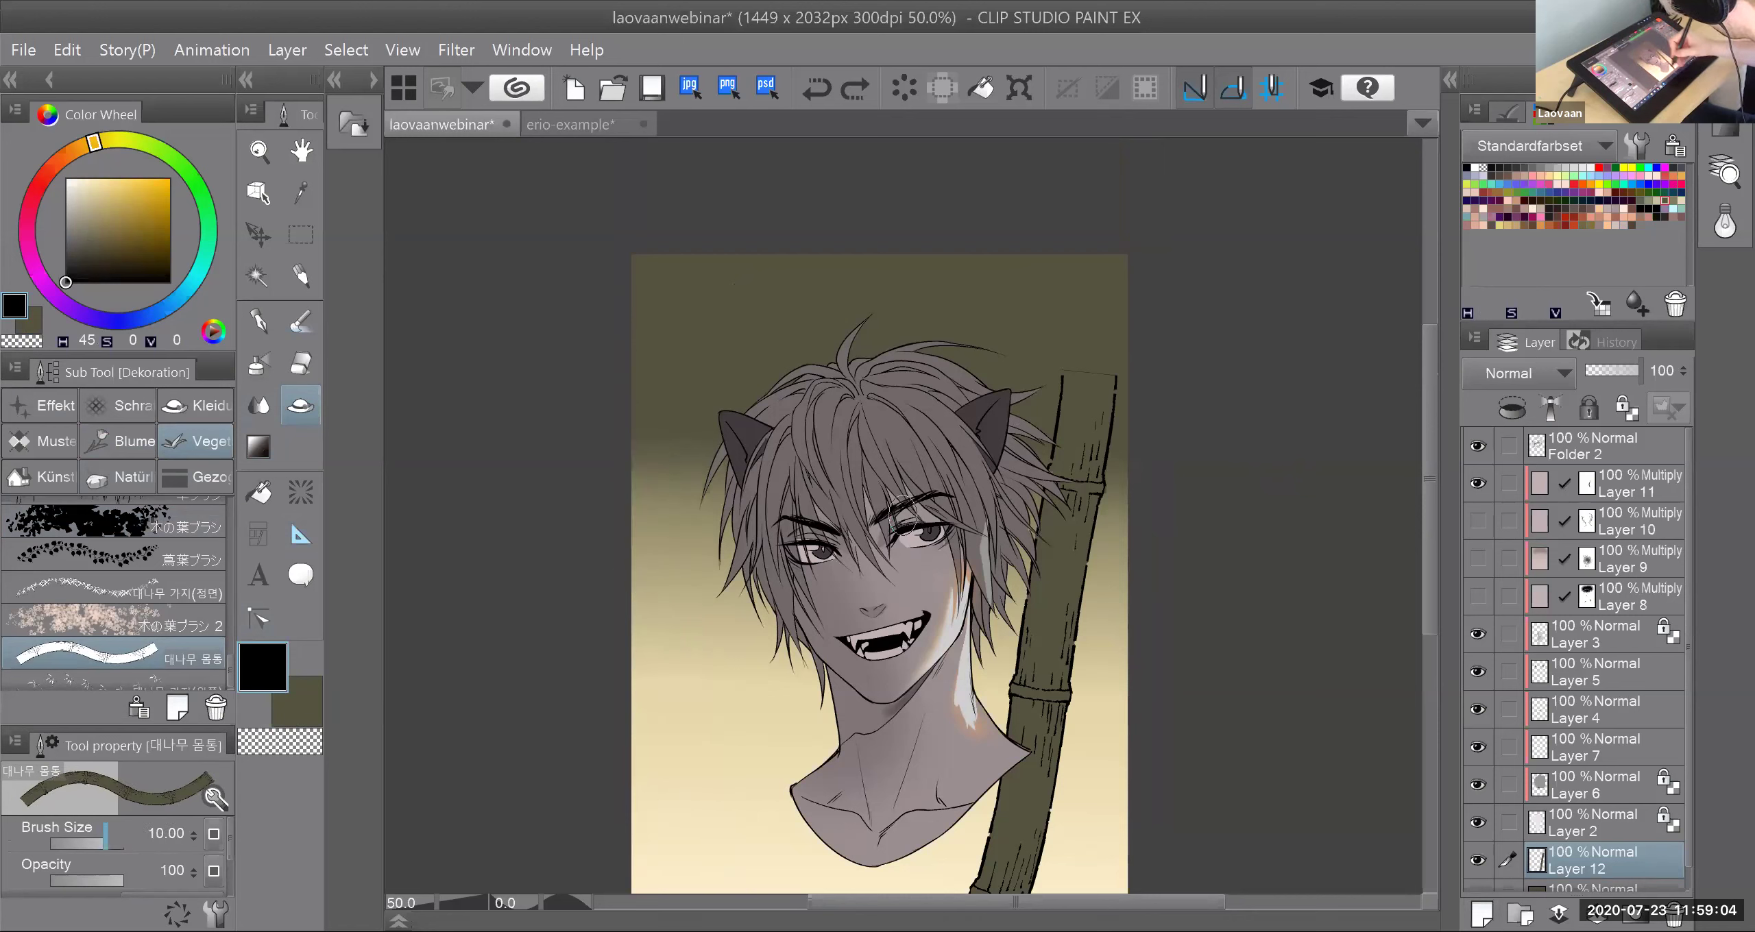
{"action": "key", "text": "ctrl+z"}
Step: Paint three slim bamboo stalks beside and behind the character on Layer 12 at size 10, and hide the layer
{"action": "left_click_drag", "start_coordinate": [1101, 328], "coordinate": [1006, 891]}
{"action": "left_click_drag", "start_coordinate": [648, 298], "coordinate": [744, 891]}
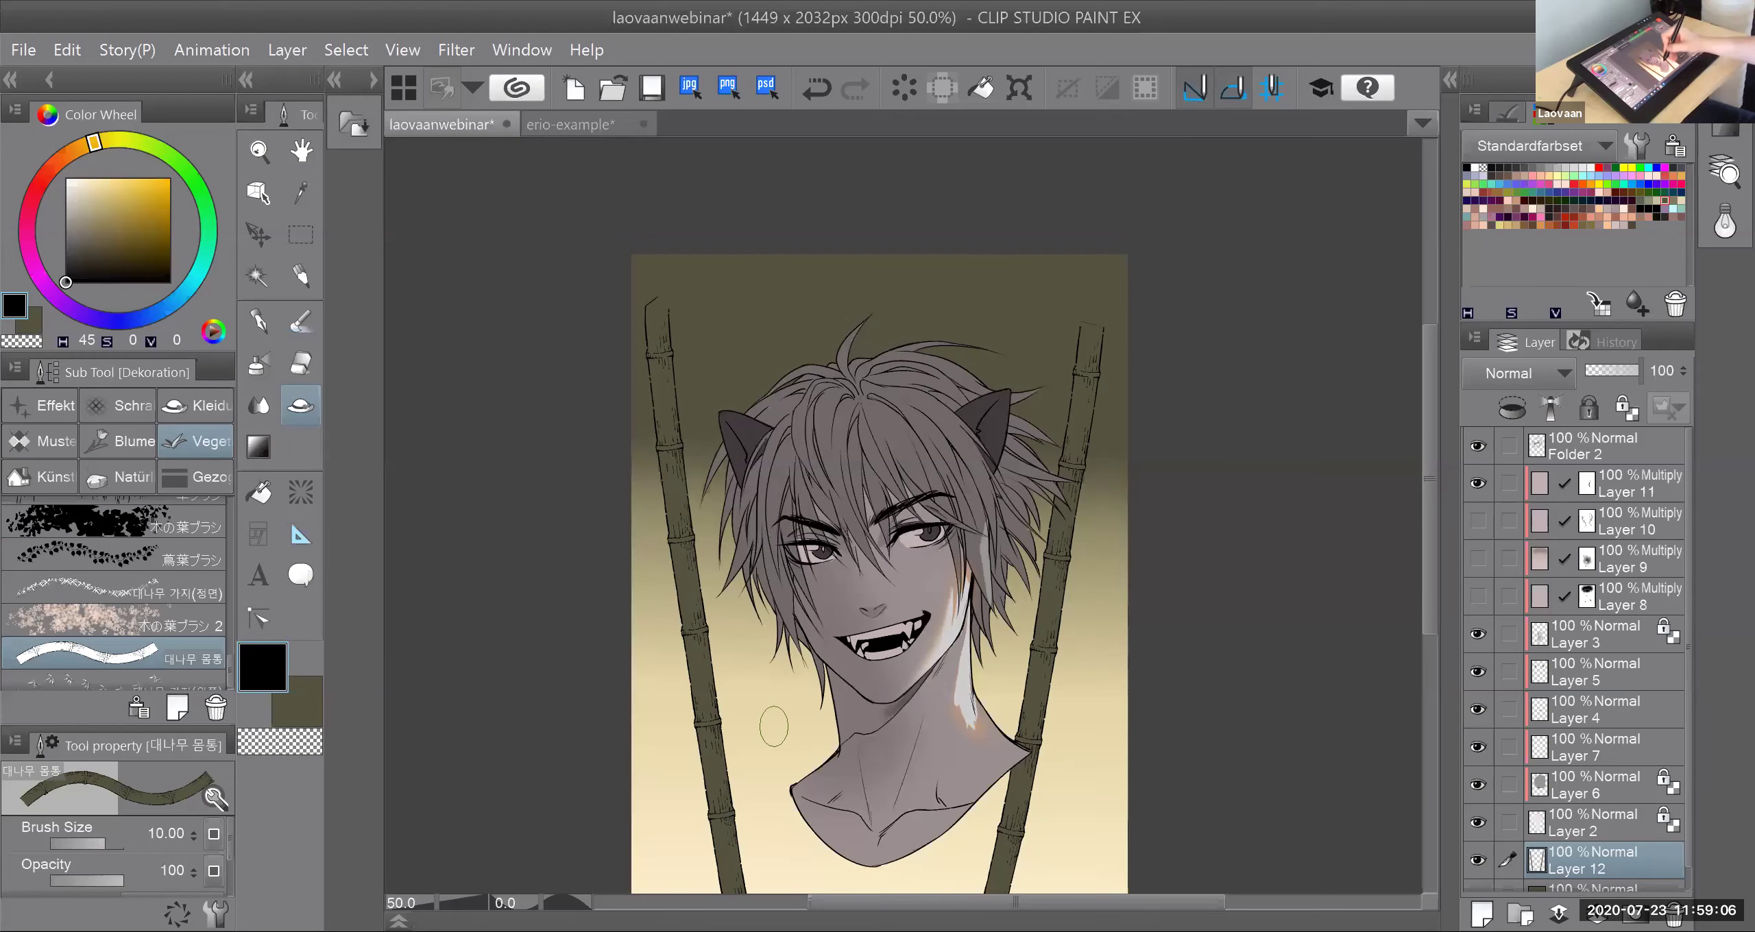
{"action": "left_click_drag", "start_coordinate": [977, 256], "coordinate": [957, 741]}
{"action": "key", "text": "ctrl+z"}
{"action": "left_click_drag", "start_coordinate": [1001, 257], "coordinate": [976, 860]}
{"action": "key", "text": "ctrl+z"}
{"action": "left_click_drag", "start_coordinate": [990, 214], "coordinate": [926, 749]}
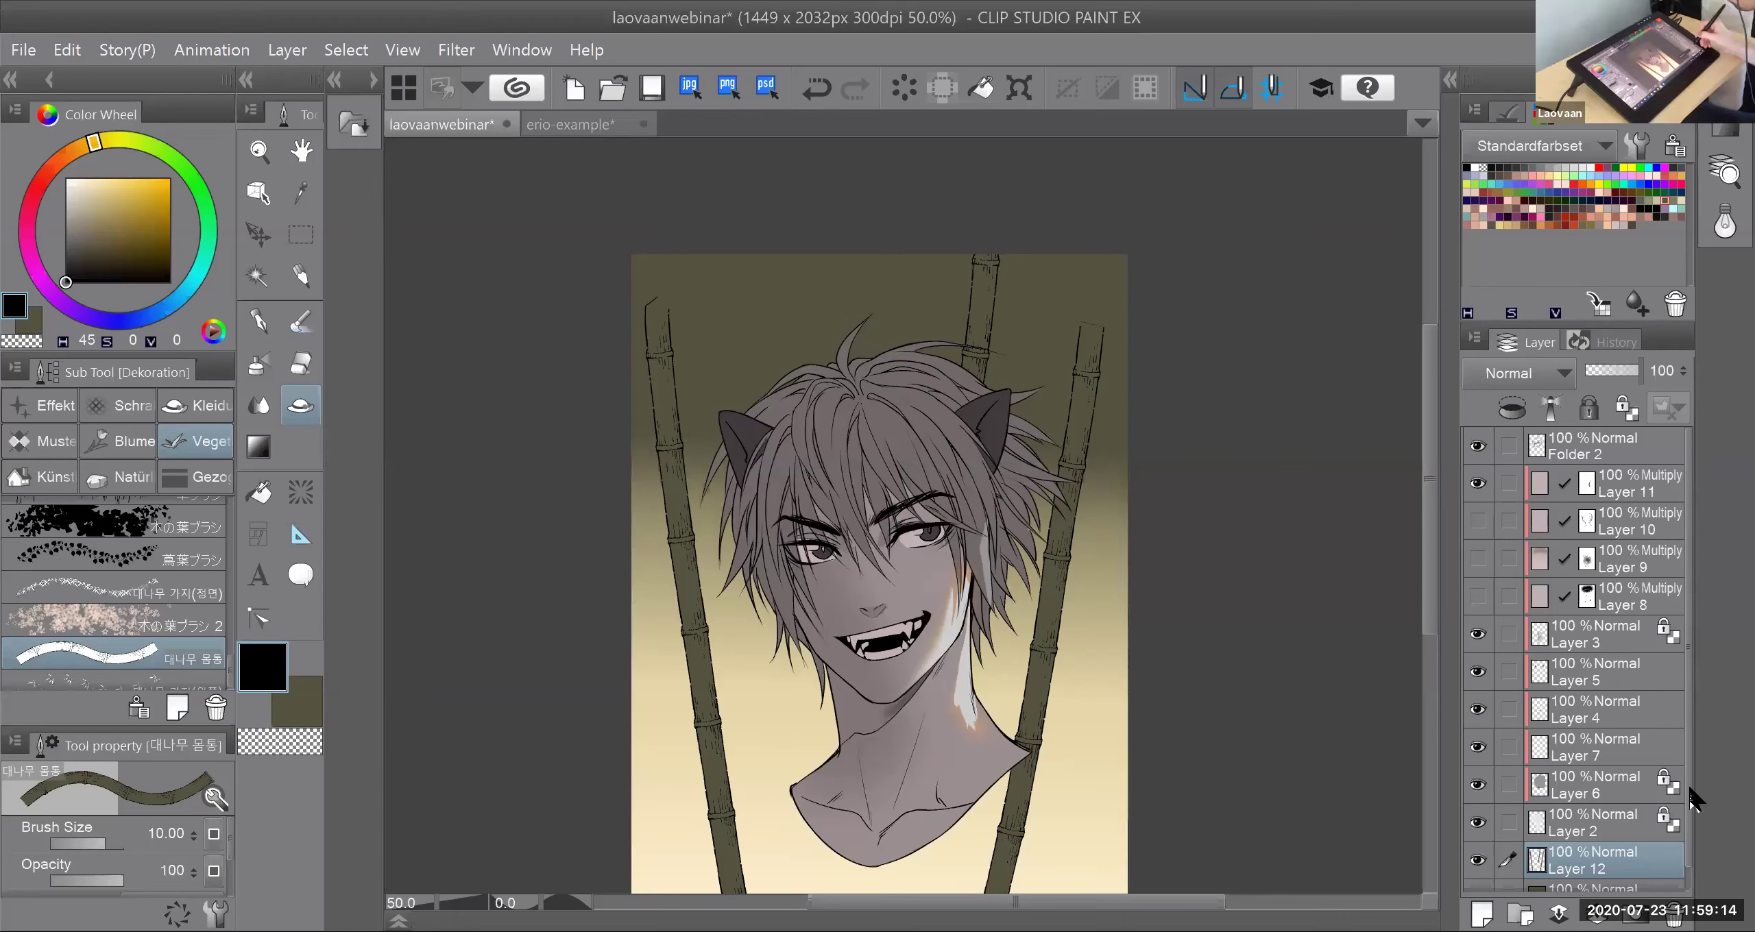
{"action": "scroll", "coordinate": [1473, 873], "scroll_direction": "down", "scroll_amount": 1}
{"action": "left_click", "coordinate": [1478, 835]}
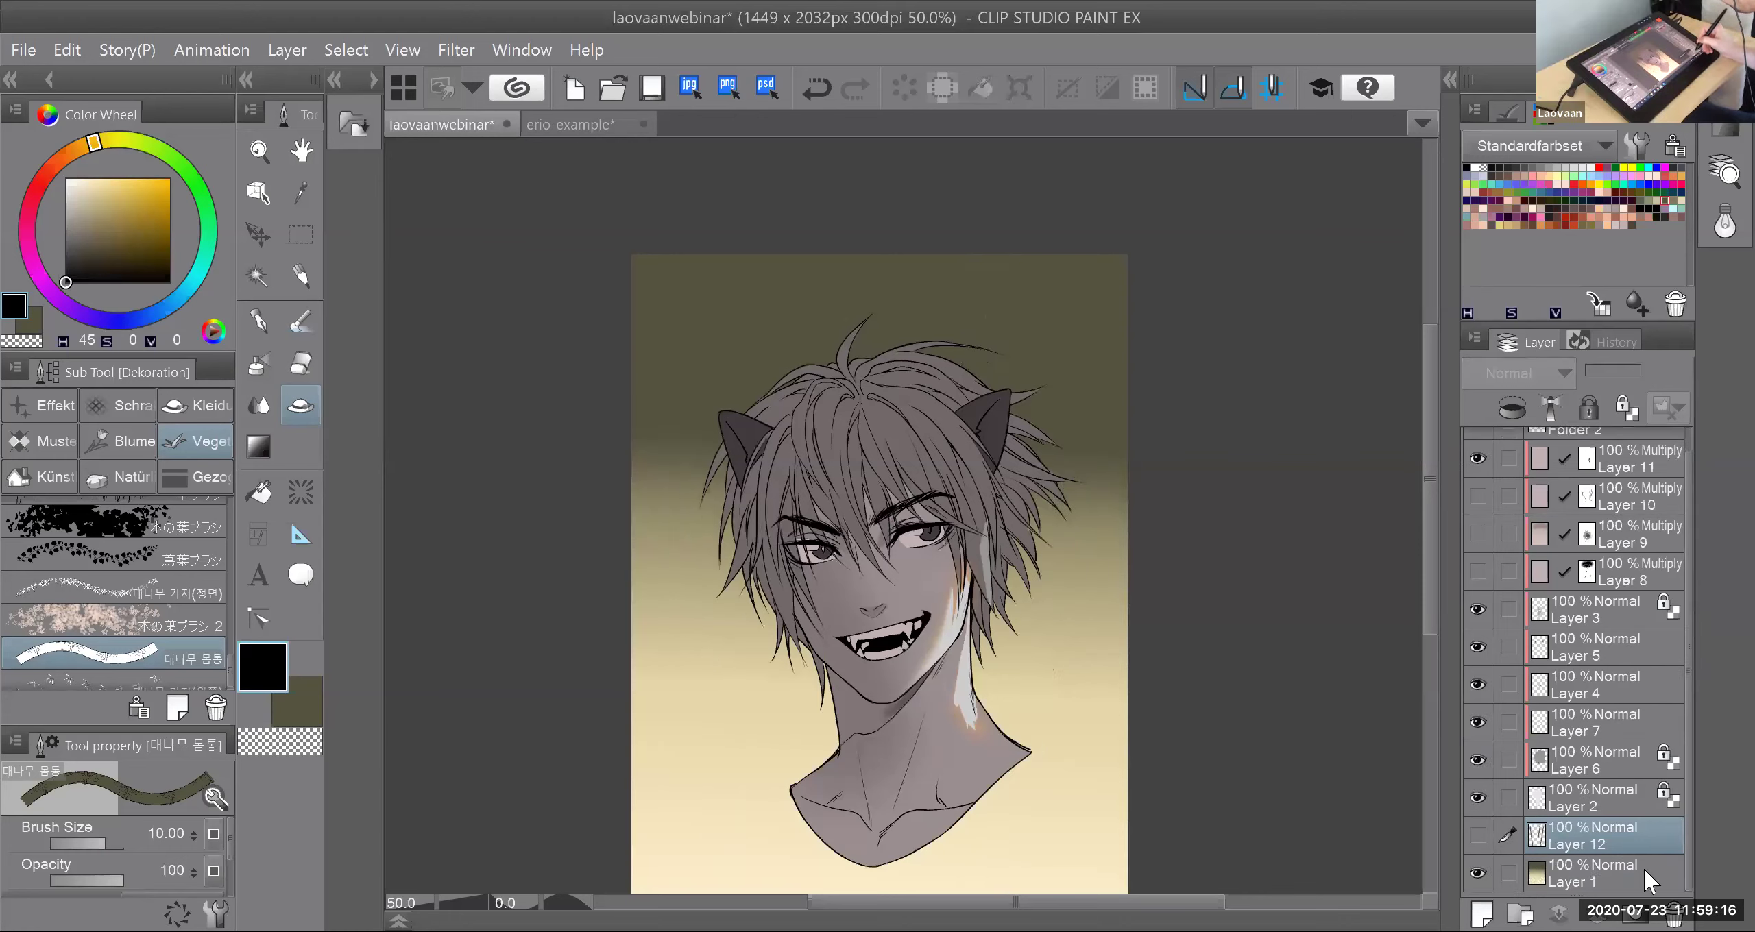
Step: Soften the light edges on the cheek and neck in Layer 11's mask with the Weichzeichnungsfilter at size 4.26
{"action": "left_click", "coordinate": [1679, 472]}
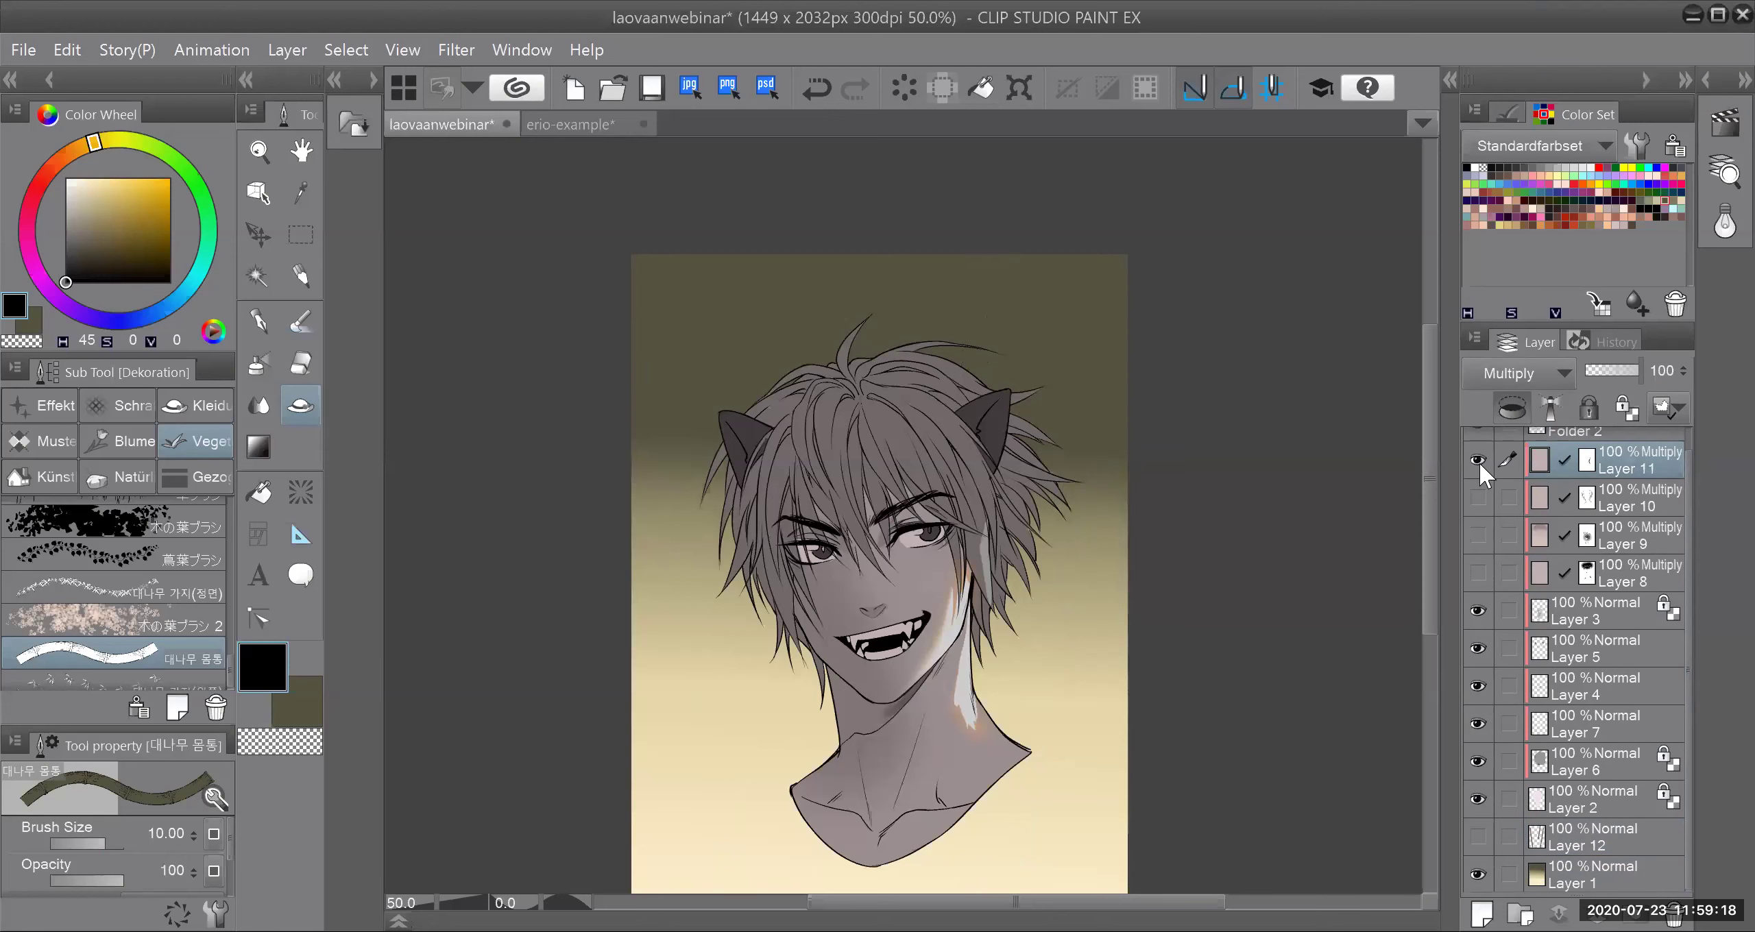
{"action": "key", "text": "ctrl+plus"}
{"action": "left_click", "coordinate": [1585, 459]}
{"action": "key", "text": "j"}
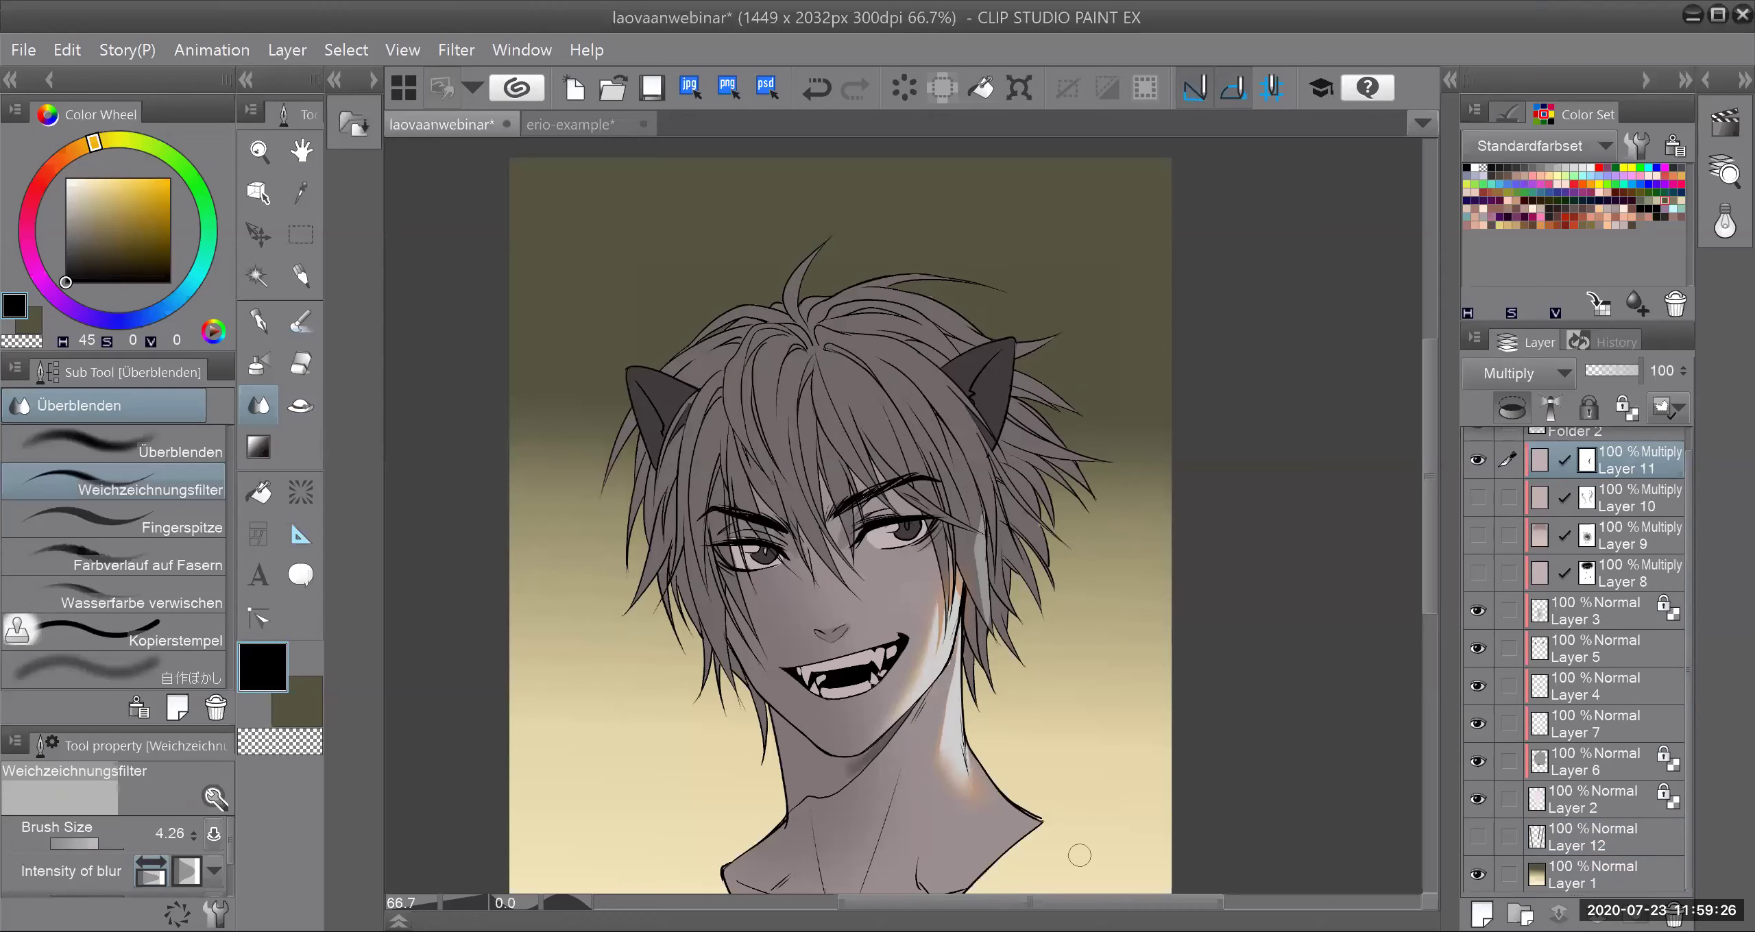
Step: Try transparent Inker - G Nib strokes at size 4.64 along the hair by the cheek on Layer 11's mask, and undo them
{"action": "scroll", "coordinate": [1080, 855], "scroll_direction": "down", "scroll_amount": 1}
{"action": "key", "text": "p"}
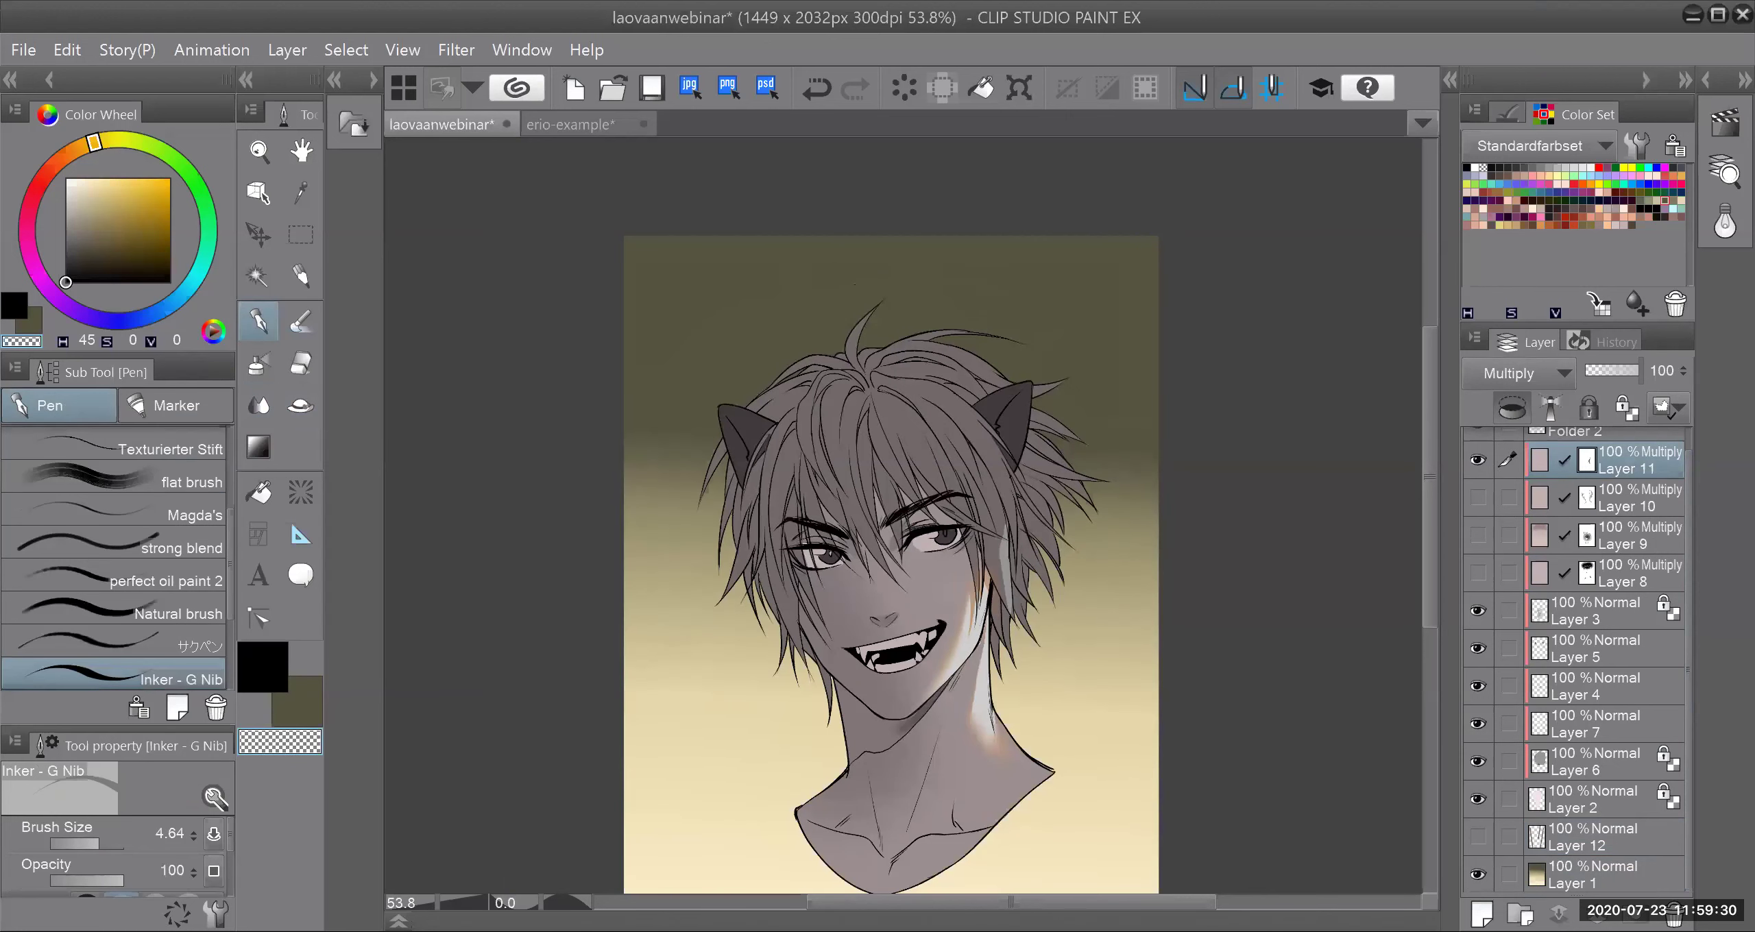
{"action": "left_click_drag", "start_coordinate": [986, 467], "coordinate": [996, 565]}
{"action": "left_click_drag", "start_coordinate": [985, 462], "coordinate": [1001, 541]}
{"action": "key", "text": "ctrl+z"}
{"action": "key", "text": "ctrl+z"}
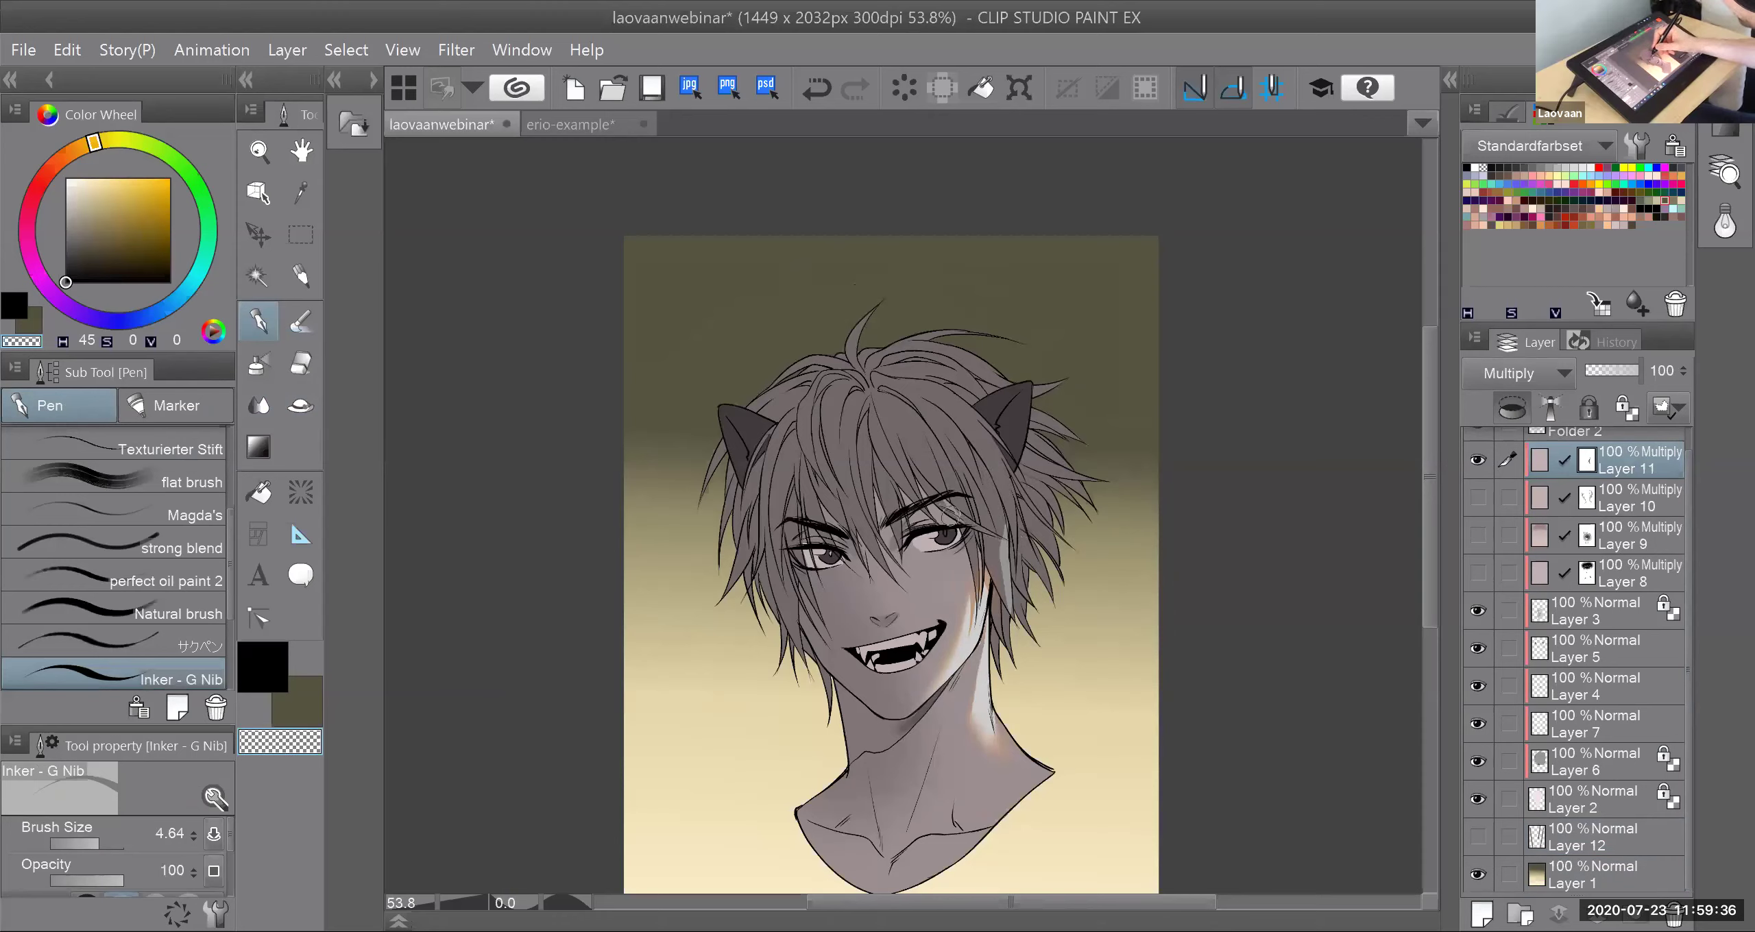
Step: Switch to the erio-example document, show its color layer and lineart folder, and fit the whole illustration in view
{"action": "left_click", "coordinate": [549, 126]}
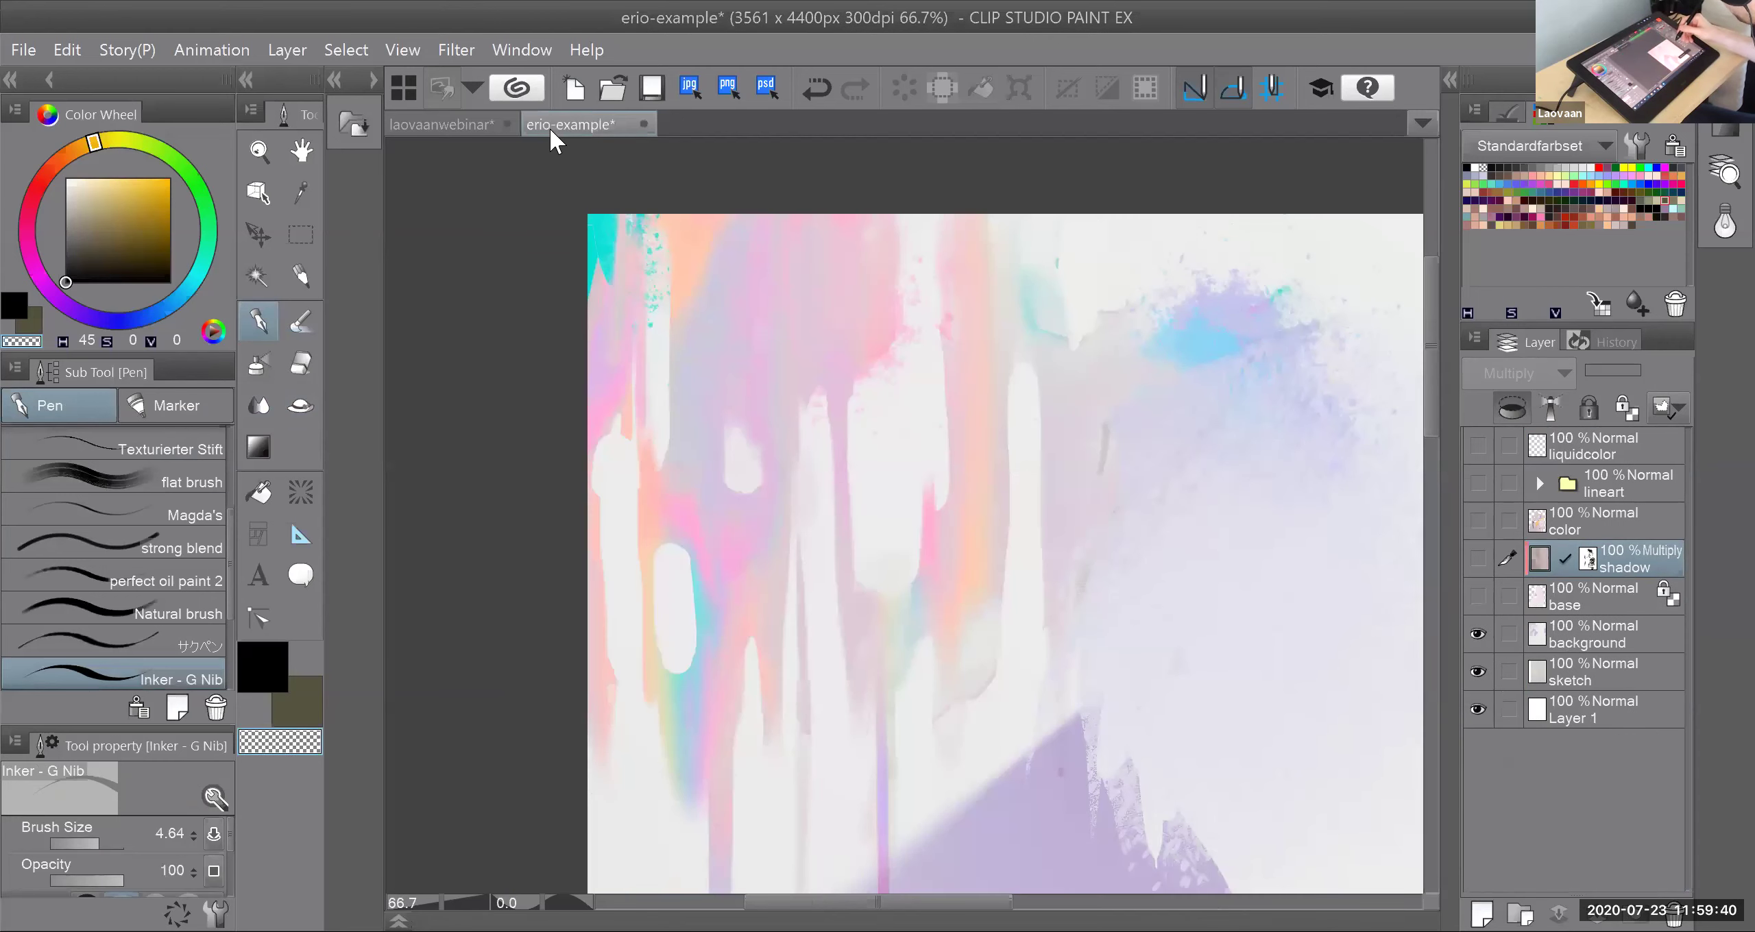
{"action": "key", "text": "ctrl+minus"}
{"action": "key", "text": "ctrl+minus"}
{"action": "key", "text": "ctrl+minus"}
{"action": "left_click", "coordinate": [1478, 522]}
{"action": "left_click", "coordinate": [1478, 484]}
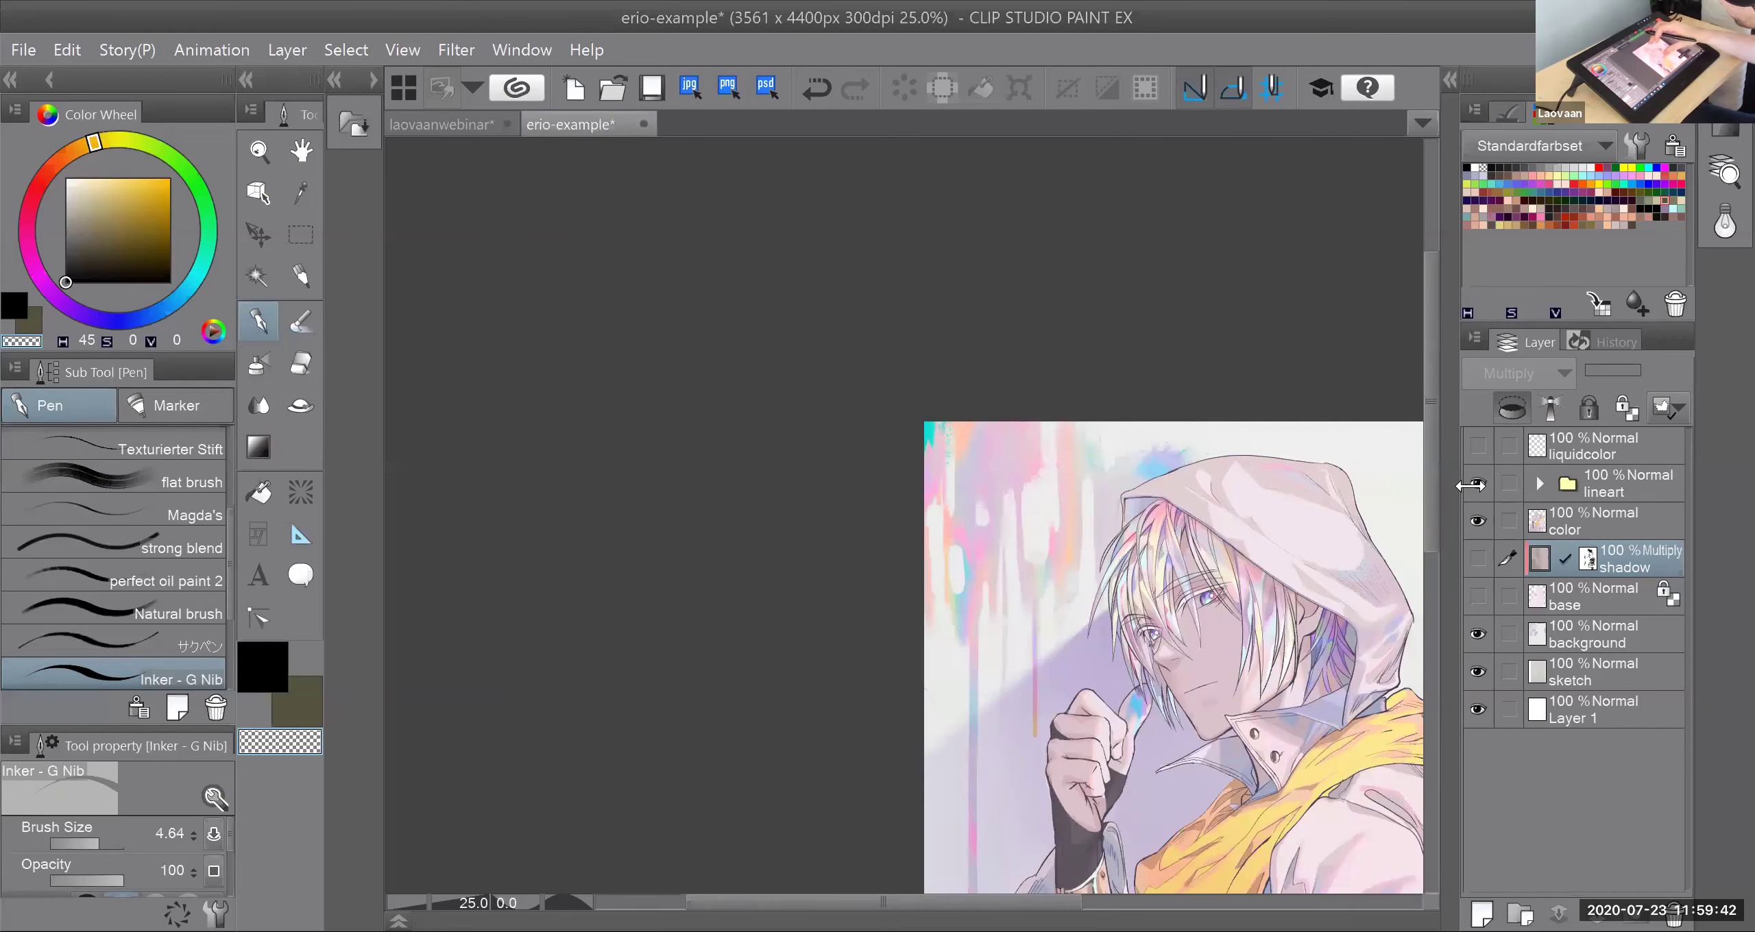
{"action": "key", "text": "ctrl+minus"}
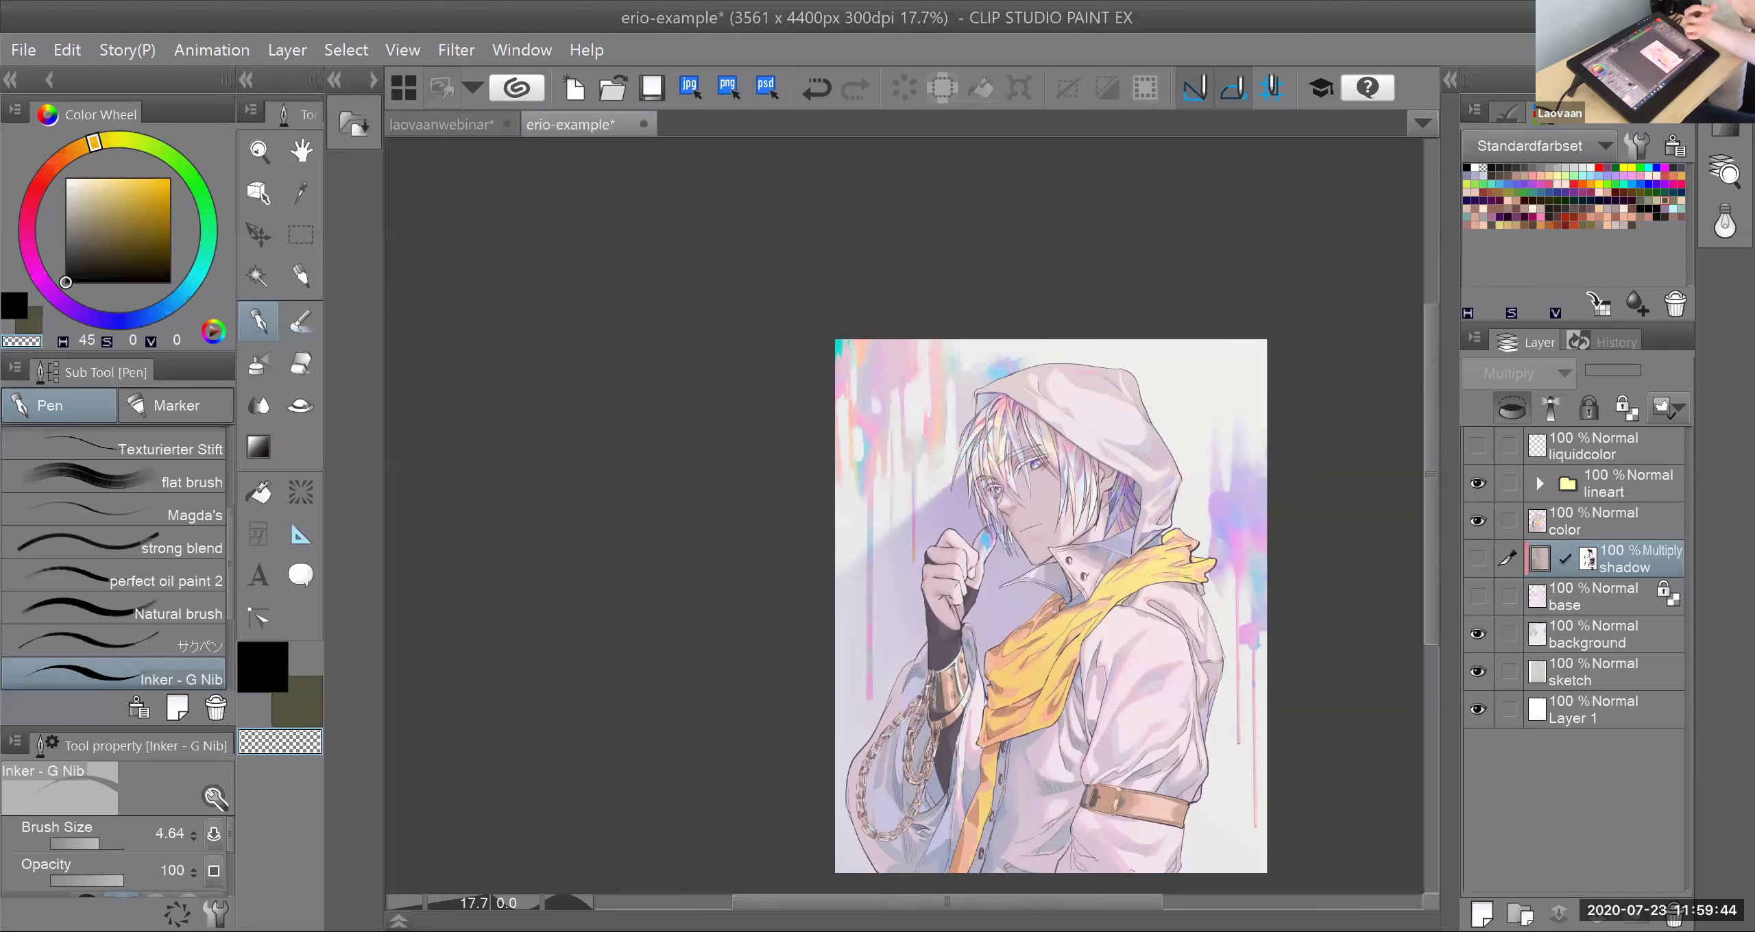
Step: Hide the example's background and color layers and show its shadow and base layers beneath the line art
{"action": "left_click", "coordinate": [1477, 635]}
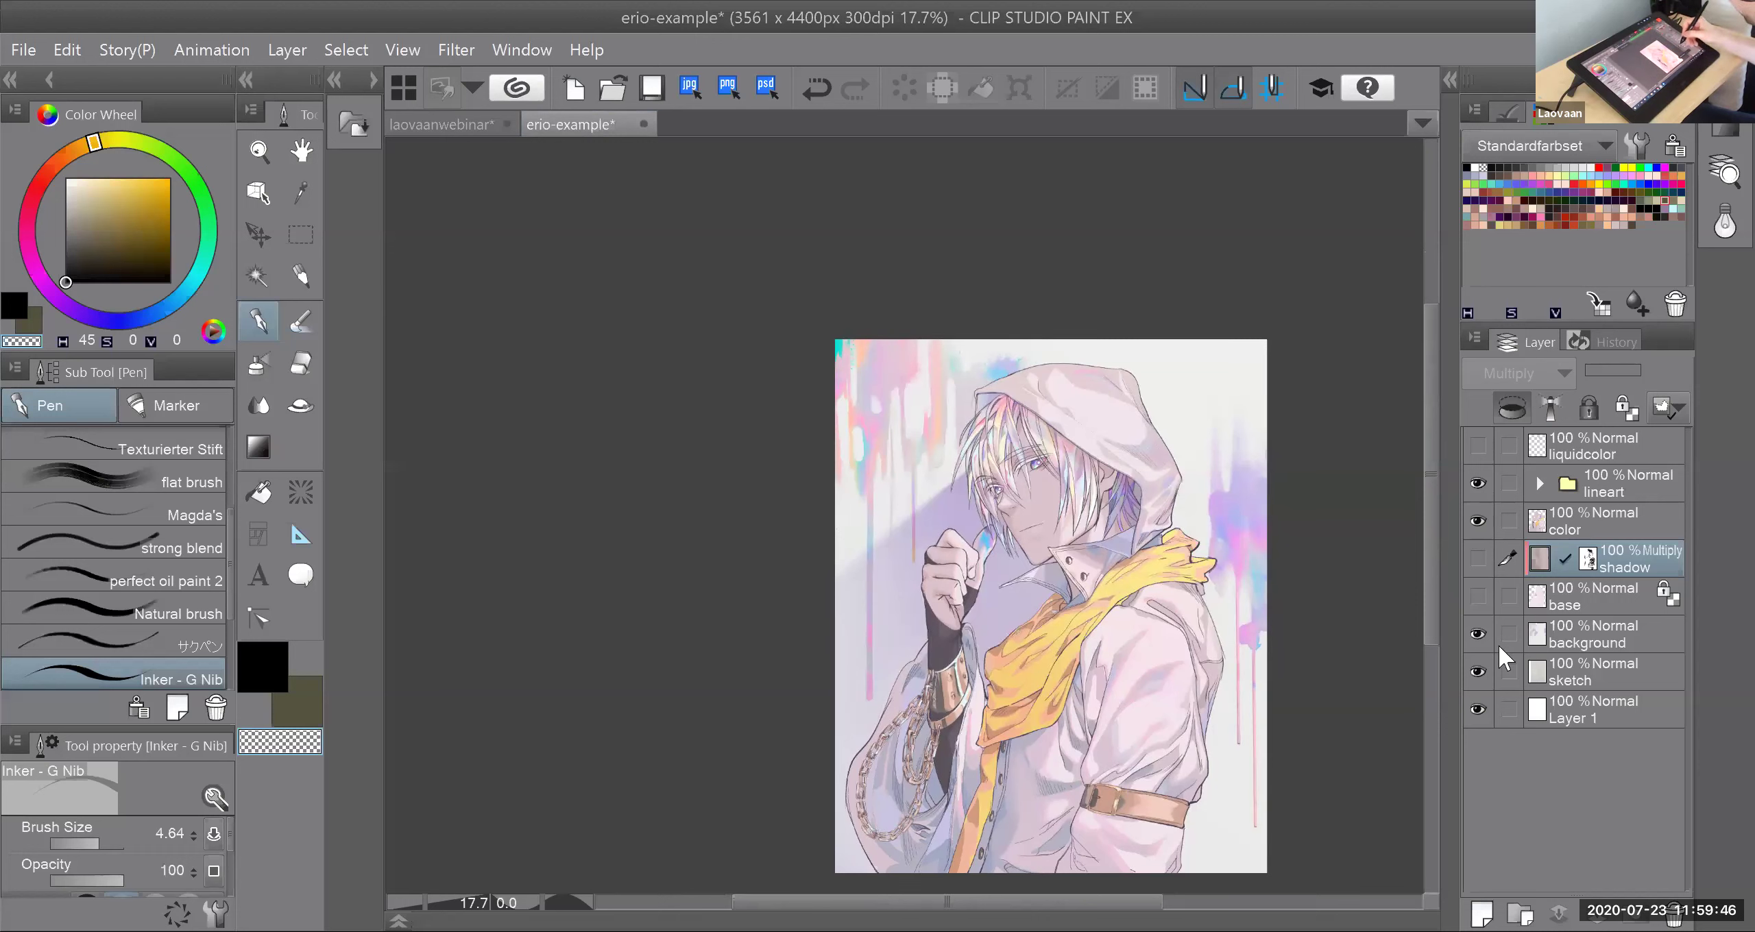
{"action": "left_click", "coordinate": [1478, 522]}
{"action": "left_click", "coordinate": [1478, 521]}
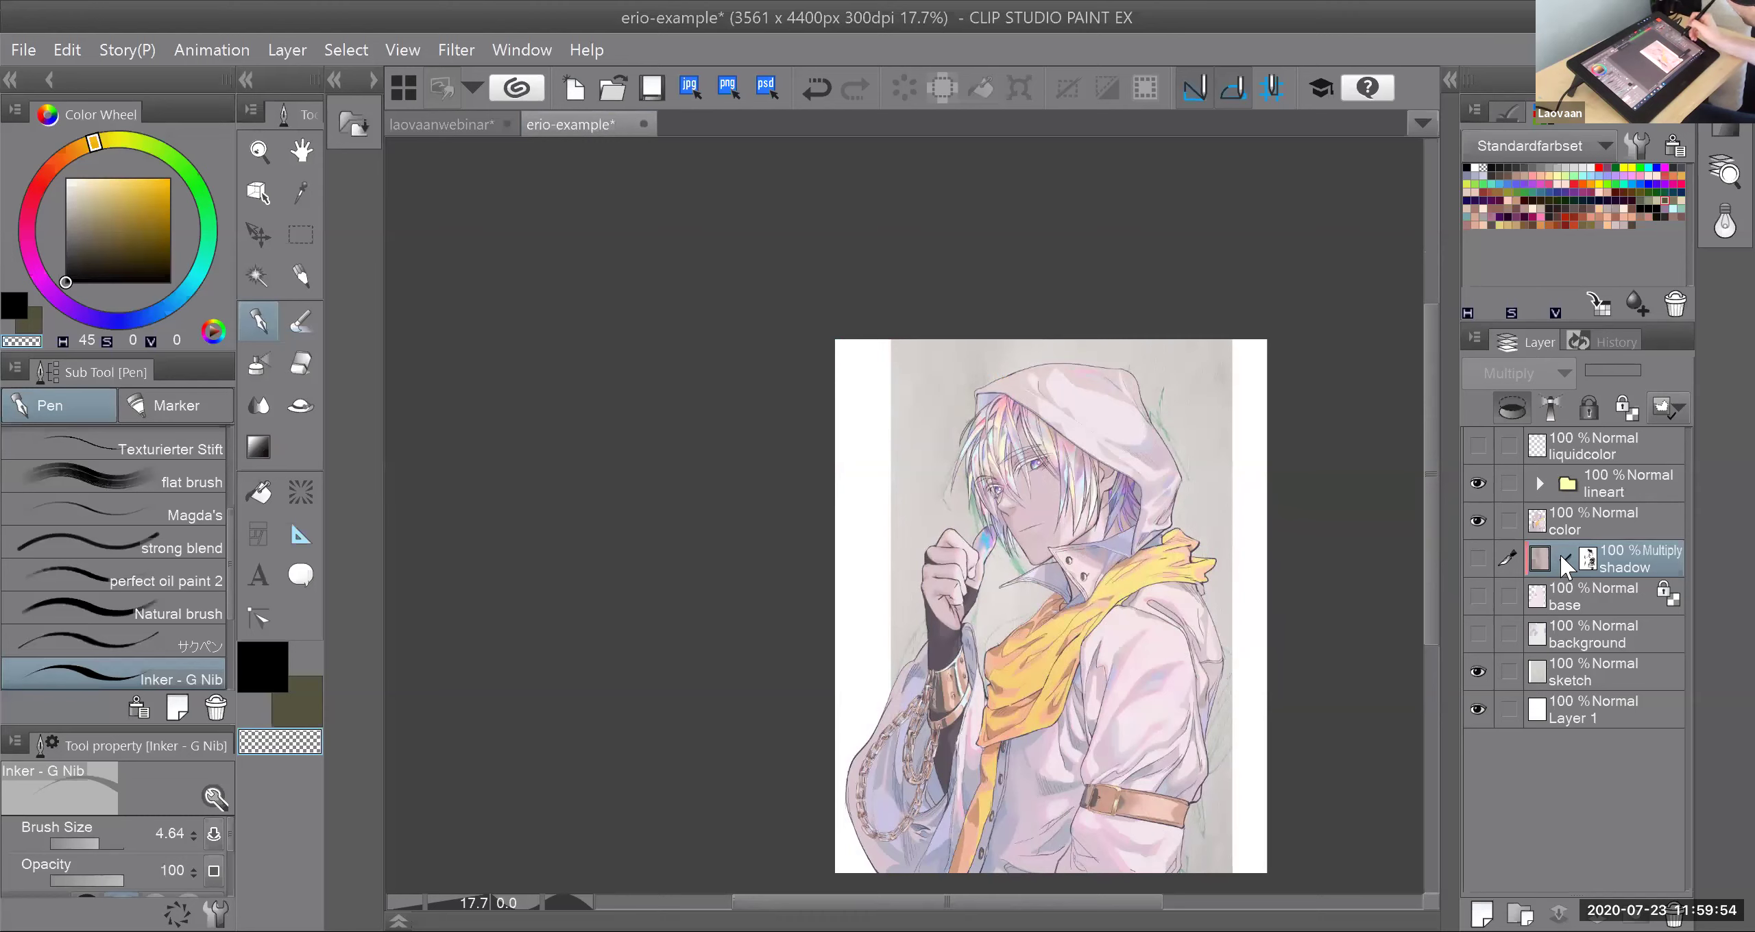
{"action": "left_click", "coordinate": [1478, 521]}
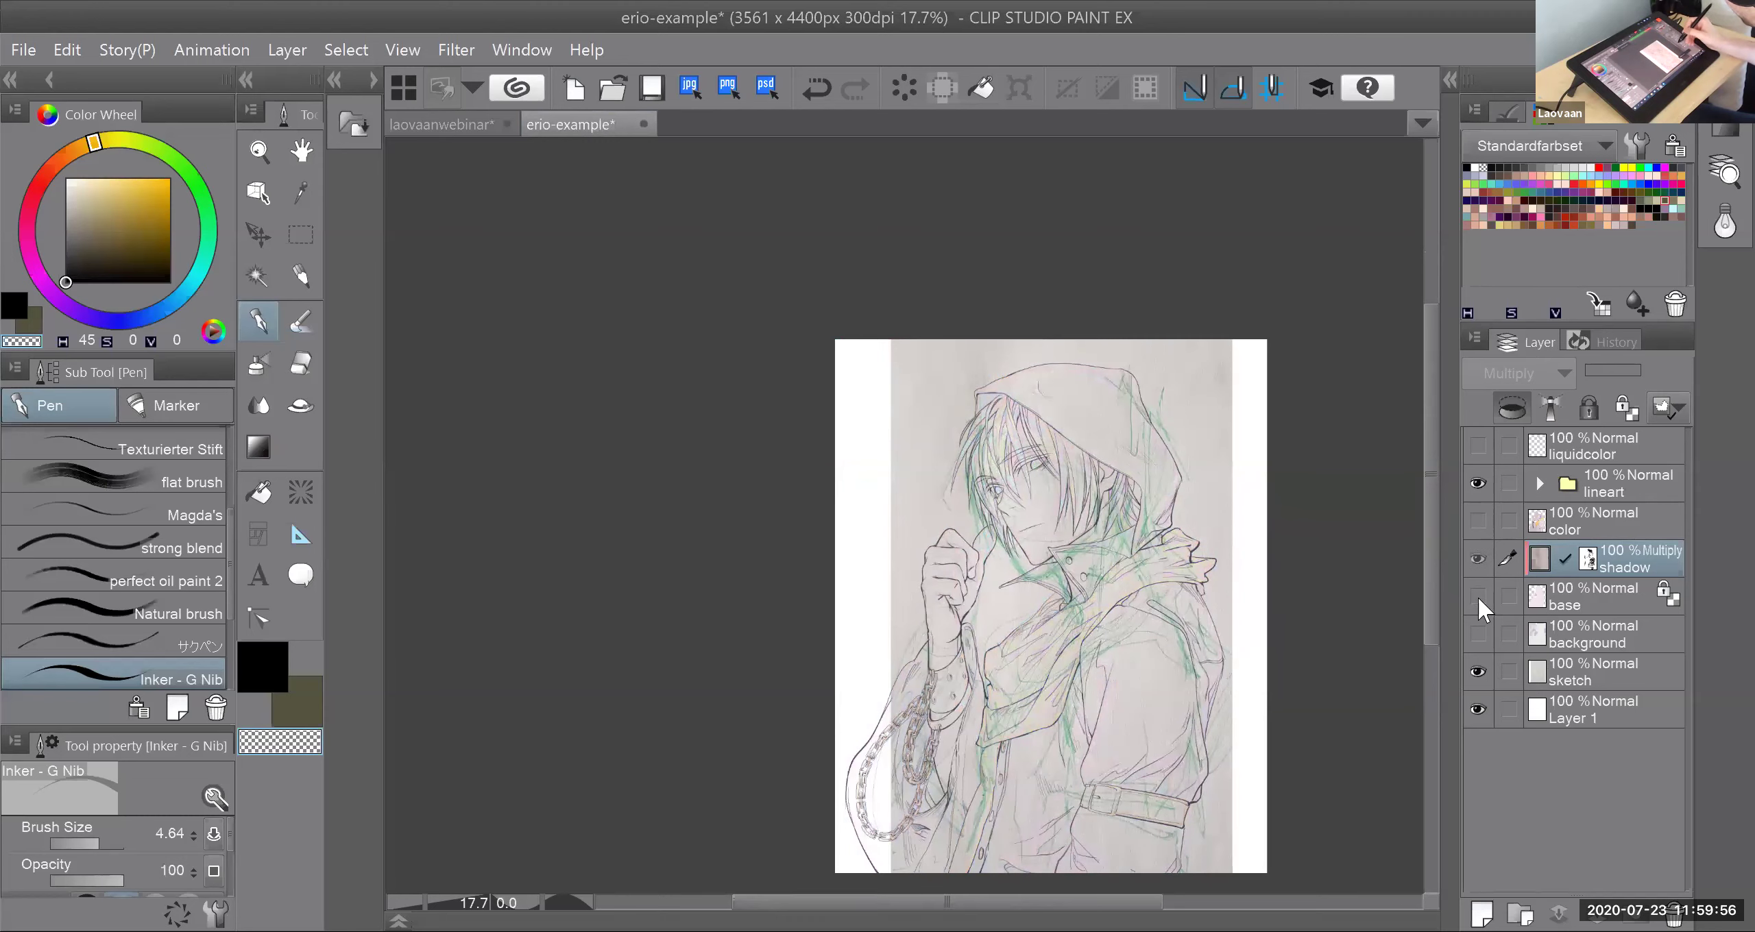
{"action": "left_click", "coordinate": [1478, 559]}
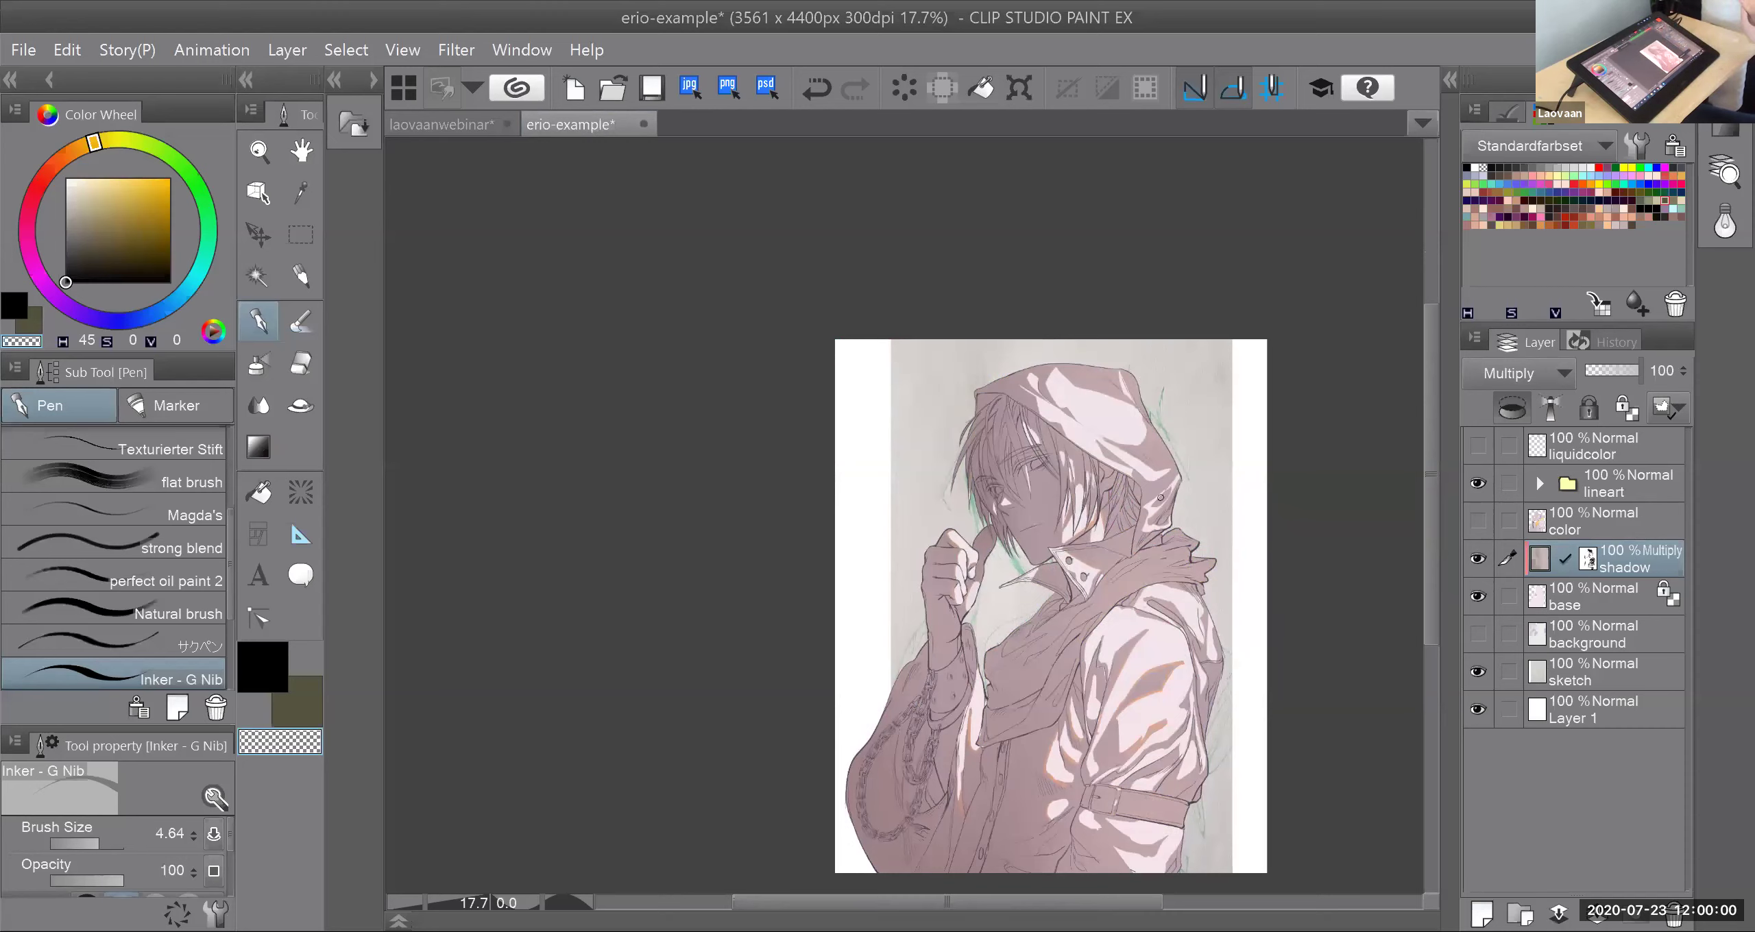
Step: Show the example's background, color and liquidcolor layers to view the complete illustration
{"action": "left_click", "coordinate": [1479, 634]}
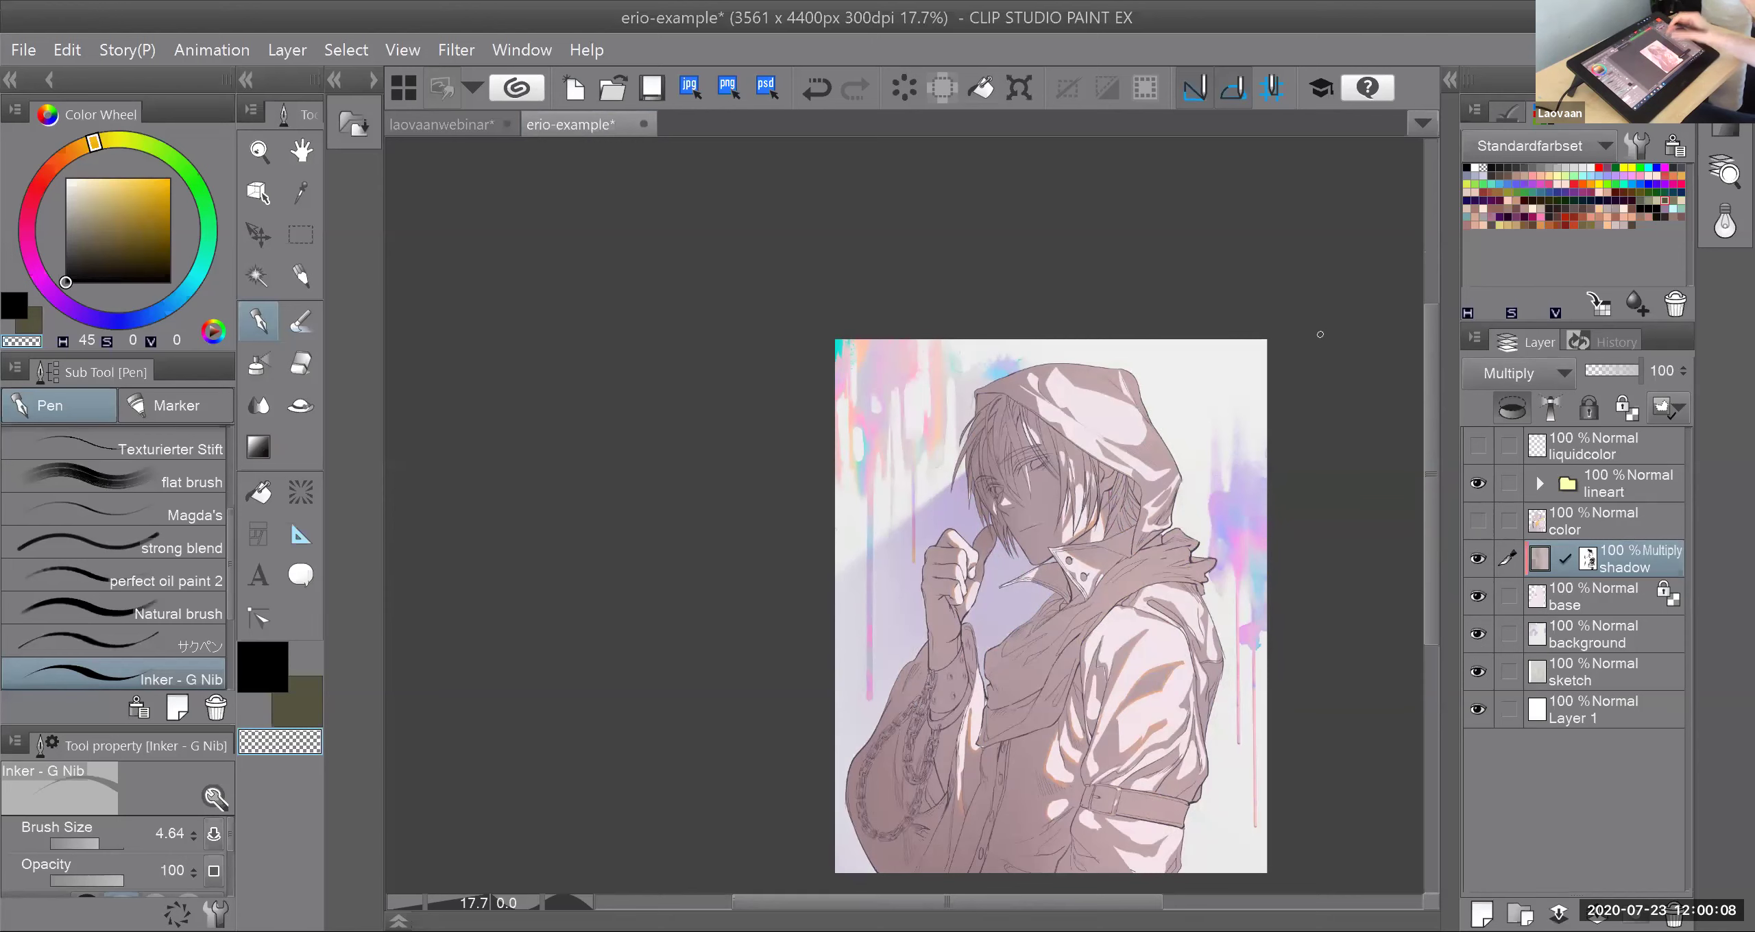
{"action": "left_click", "coordinate": [1476, 522]}
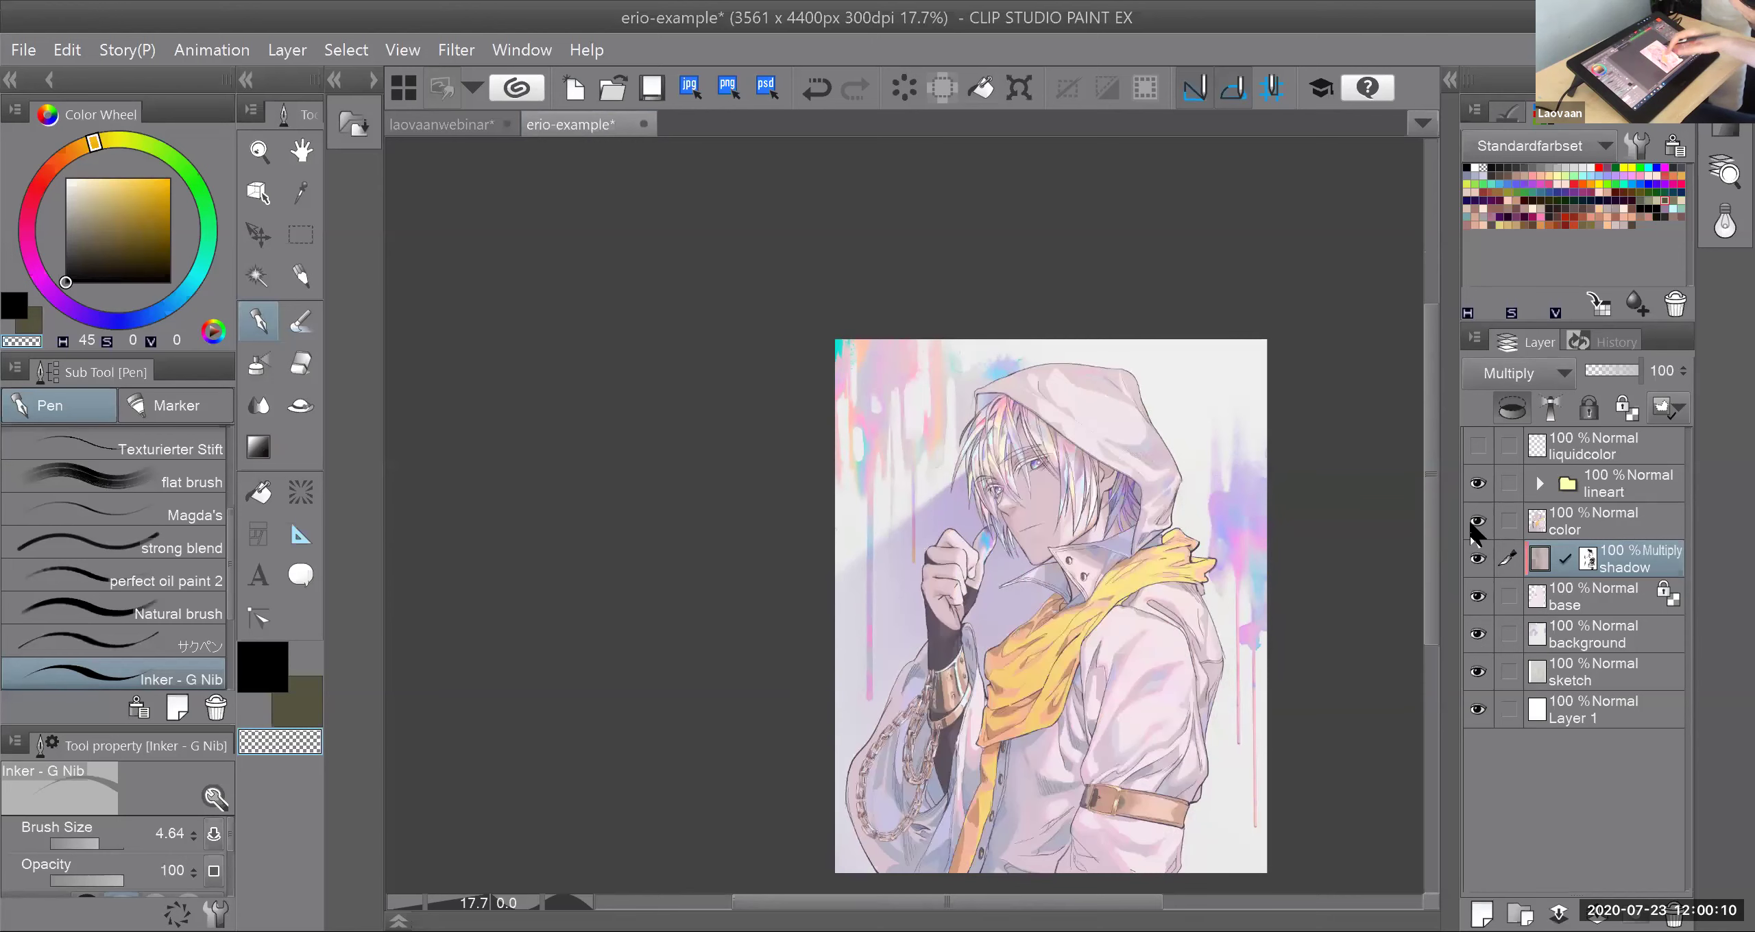
{"action": "left_click", "coordinate": [1491, 443]}
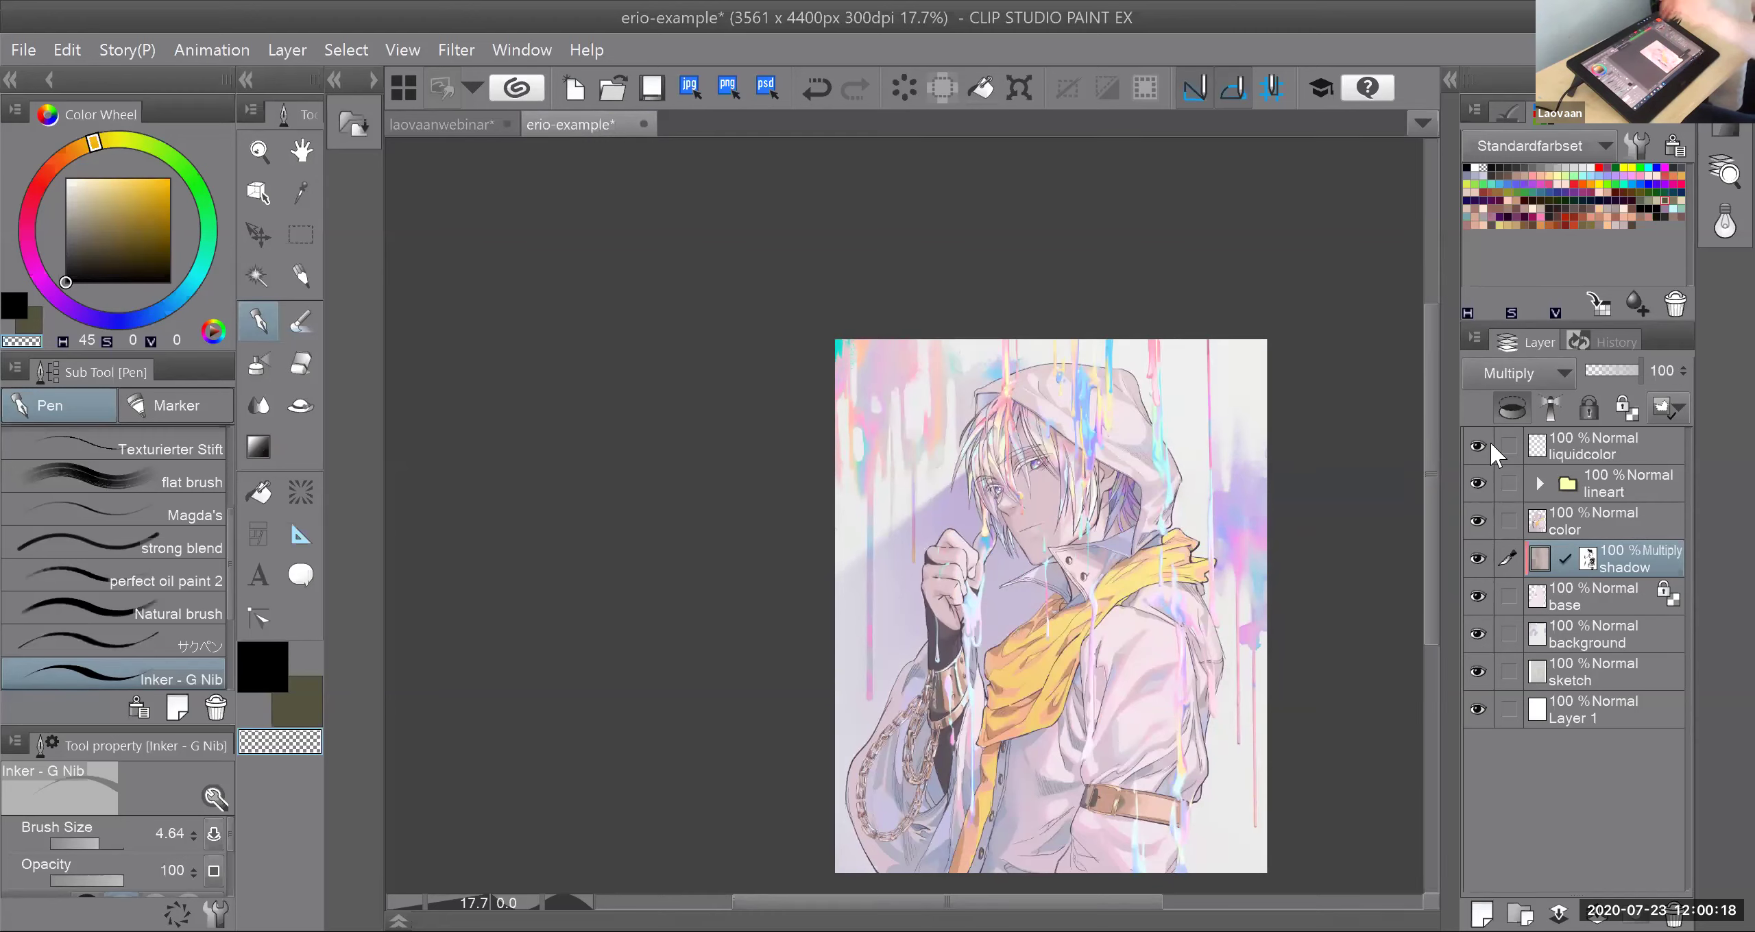
Step: Switch to the laovaanwebinar document, hide Layer 11, and show Layer 10 and the bamboo on Layer 12
{"action": "left_click", "coordinate": [455, 133]}
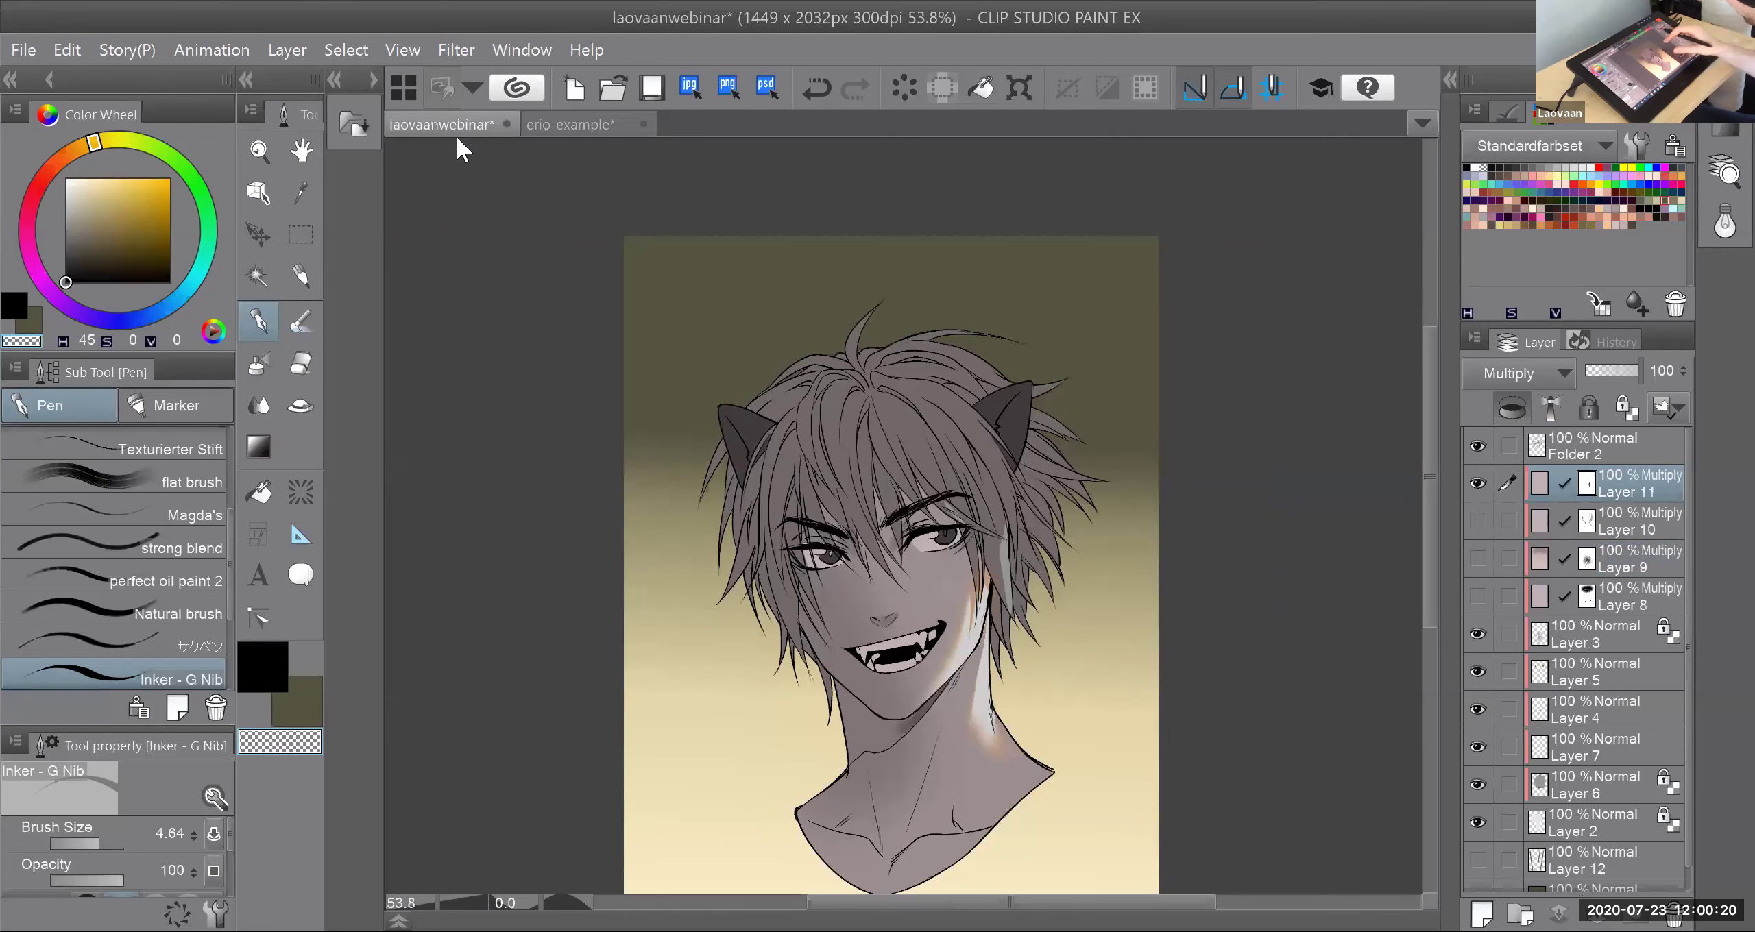
{"action": "scroll", "coordinate": [1125, 603], "scroll_direction": "down", "scroll_amount": 1}
{"action": "left_click", "coordinate": [1482, 490]}
{"action": "left_click", "coordinate": [1481, 524]}
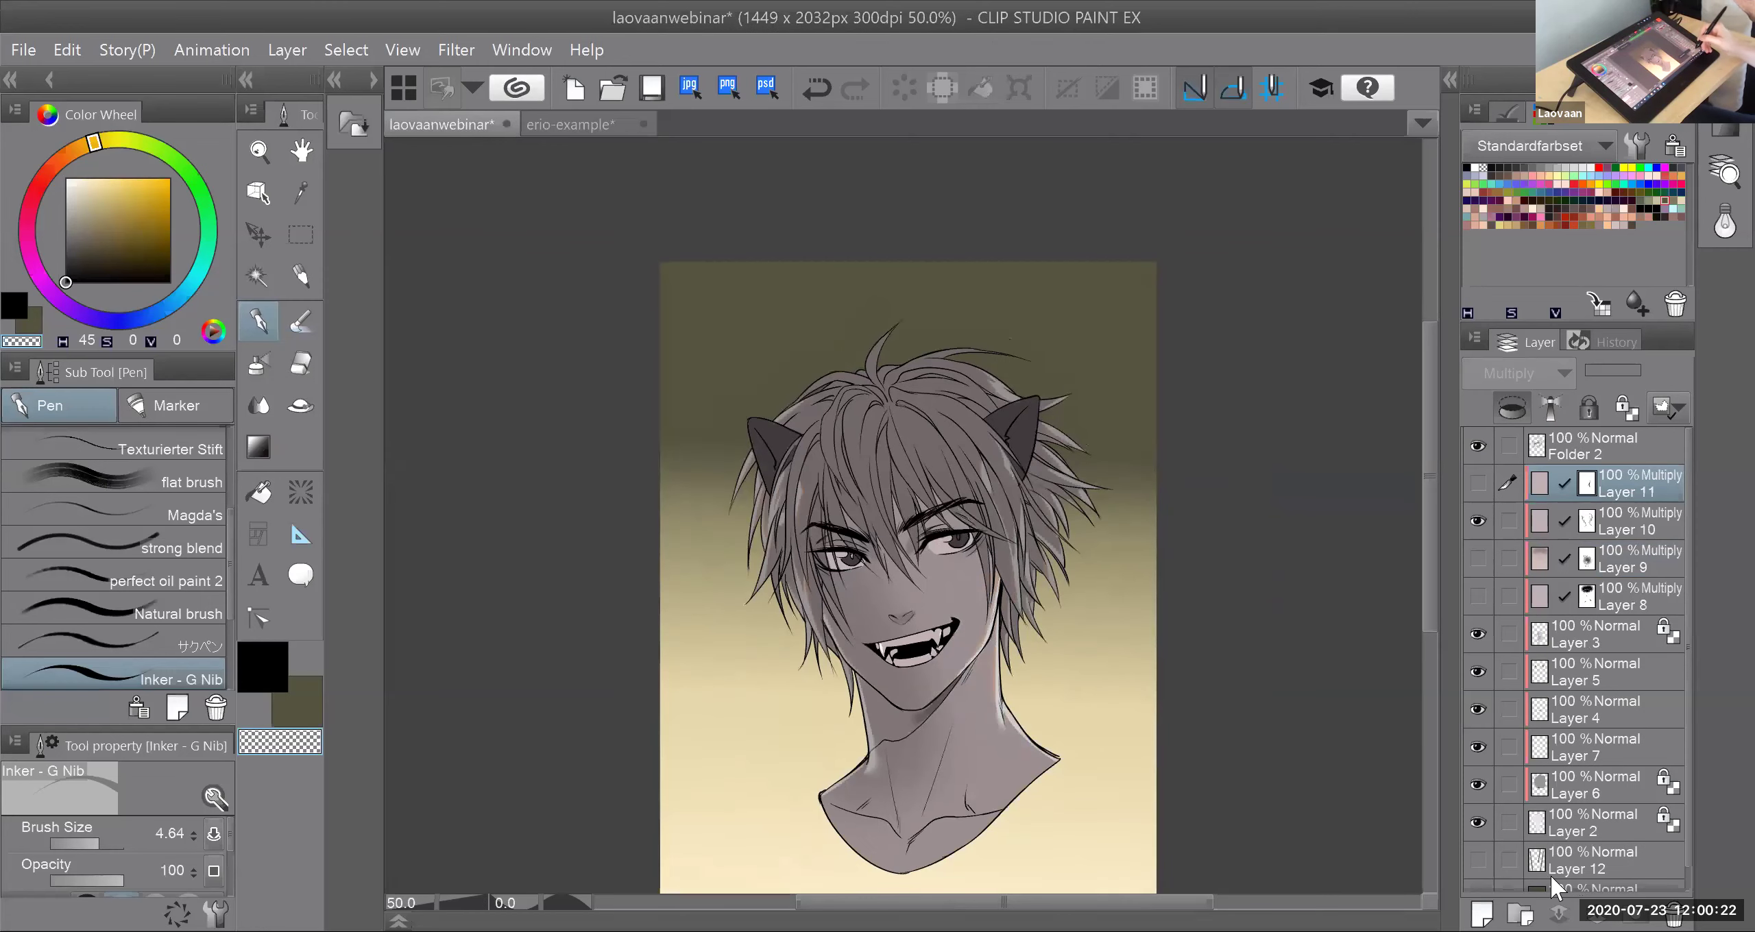
{"action": "left_click", "coordinate": [1477, 860]}
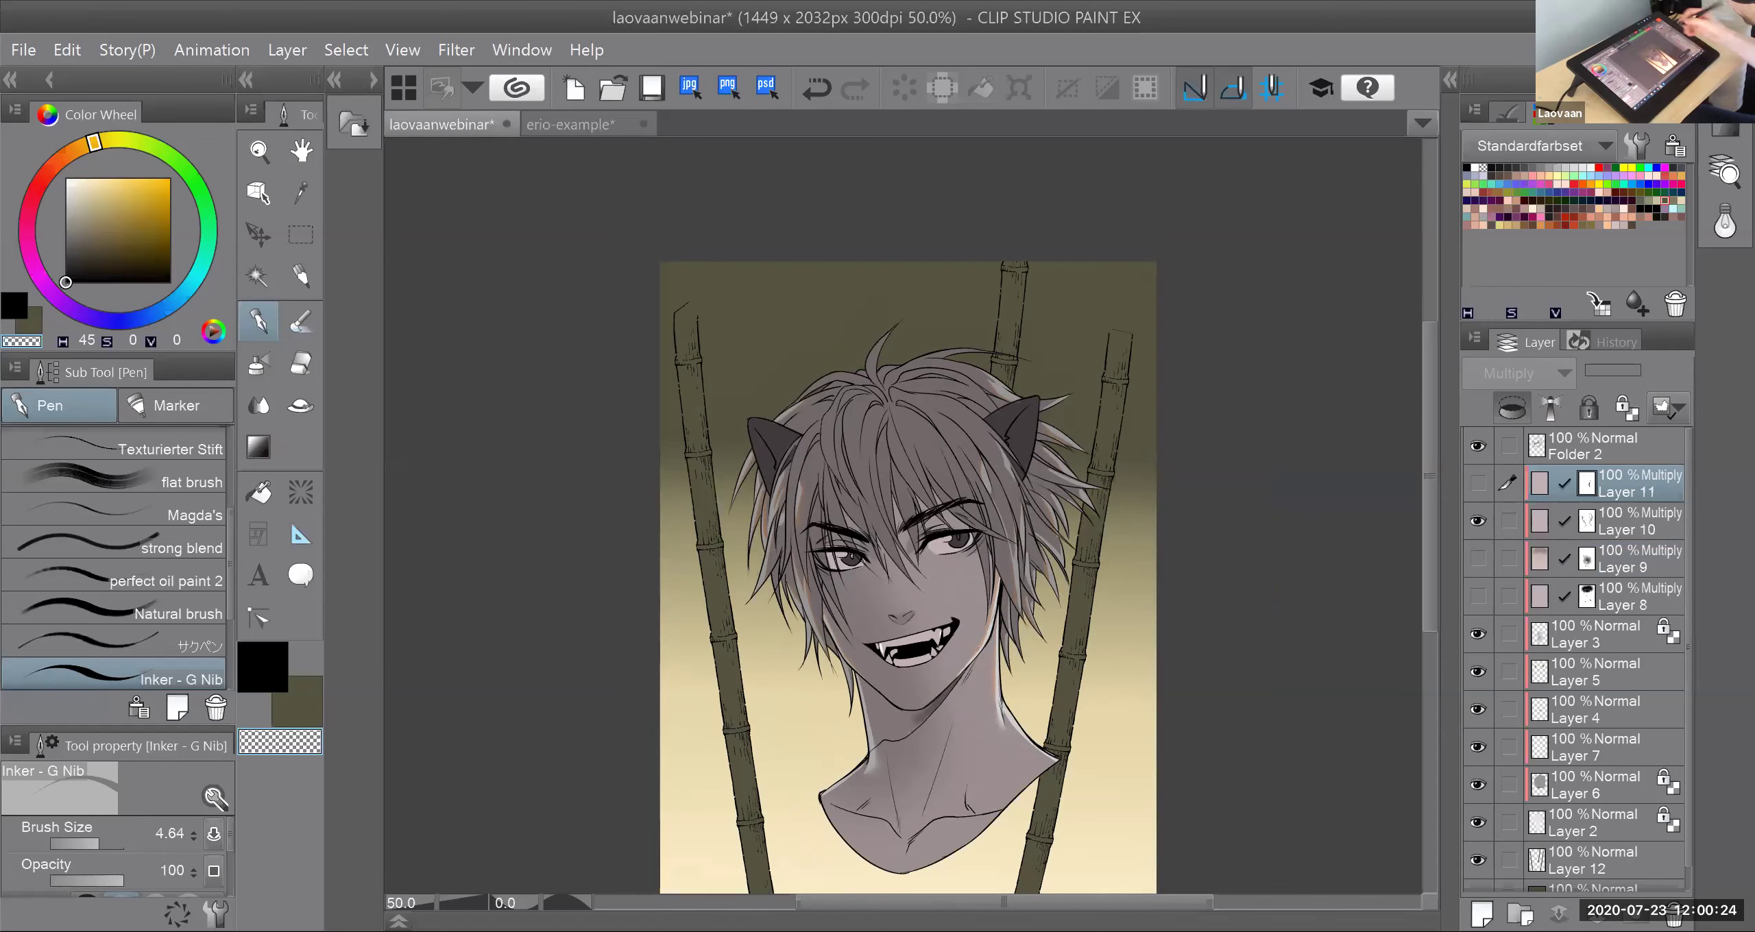
{"action": "key", "text": "ctrl+minus"}
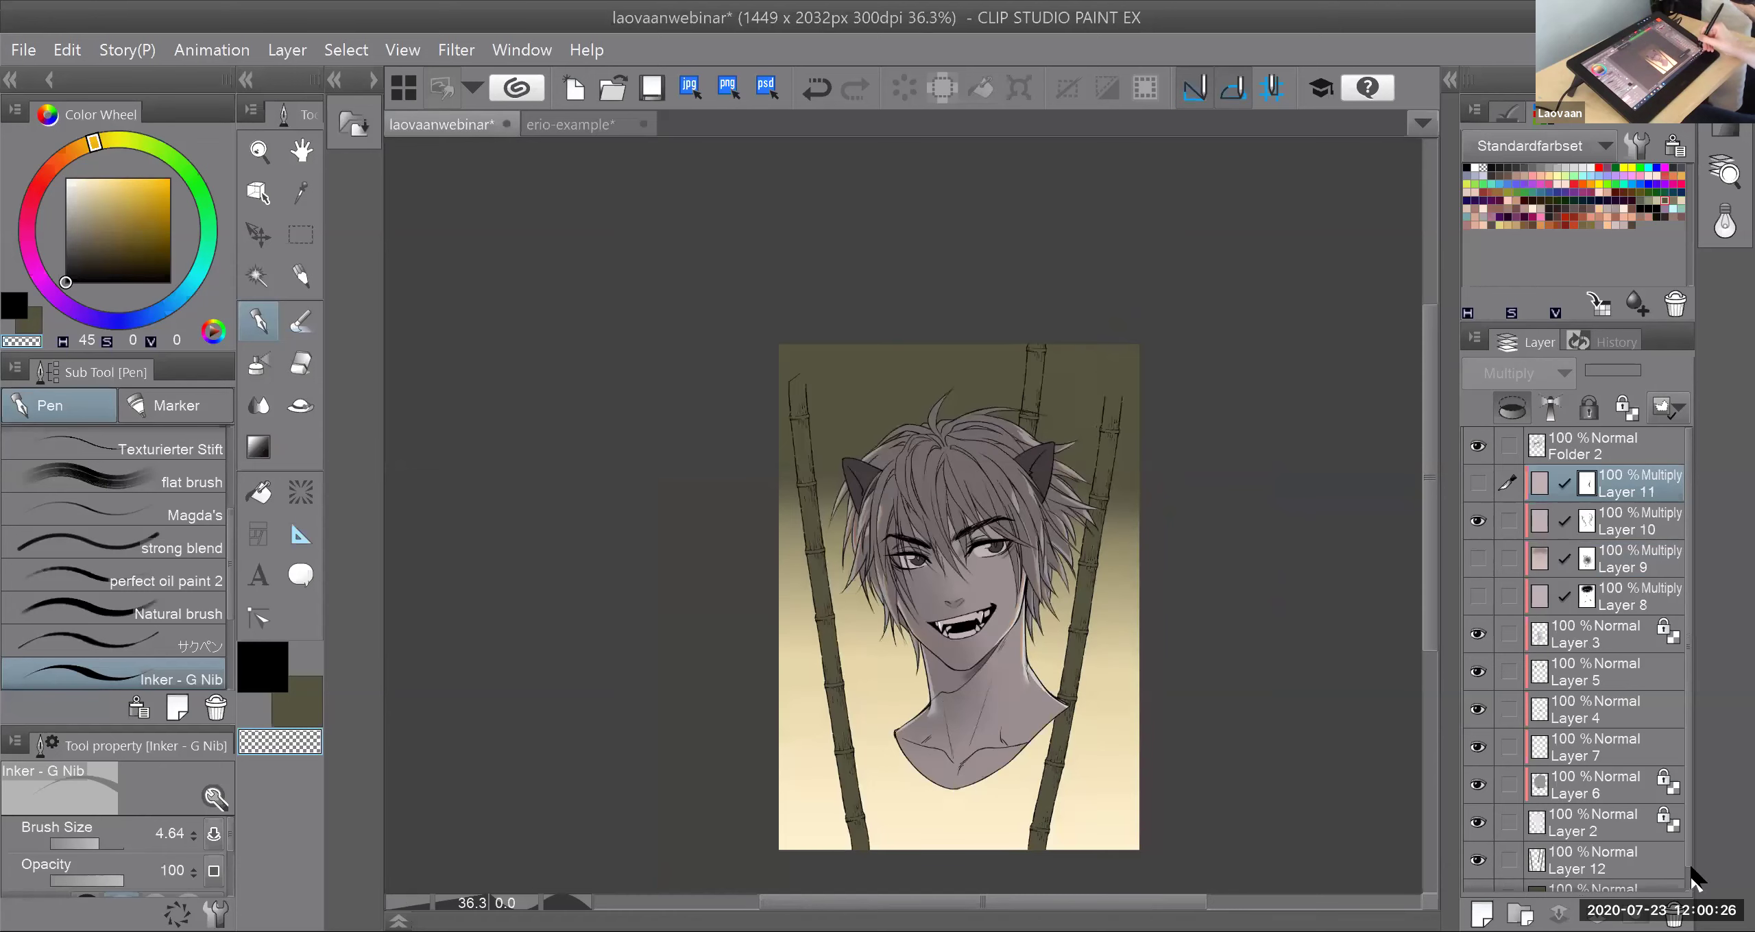
Step: Airbrush a pale cream glow (H 45, S 21, V 100) around the head on Layer 1 with Sanft at size 55.05
{"action": "scroll", "coordinate": [1693, 881], "scroll_direction": "down", "scroll_amount": 2}
{"action": "left_click", "coordinate": [1659, 874]}
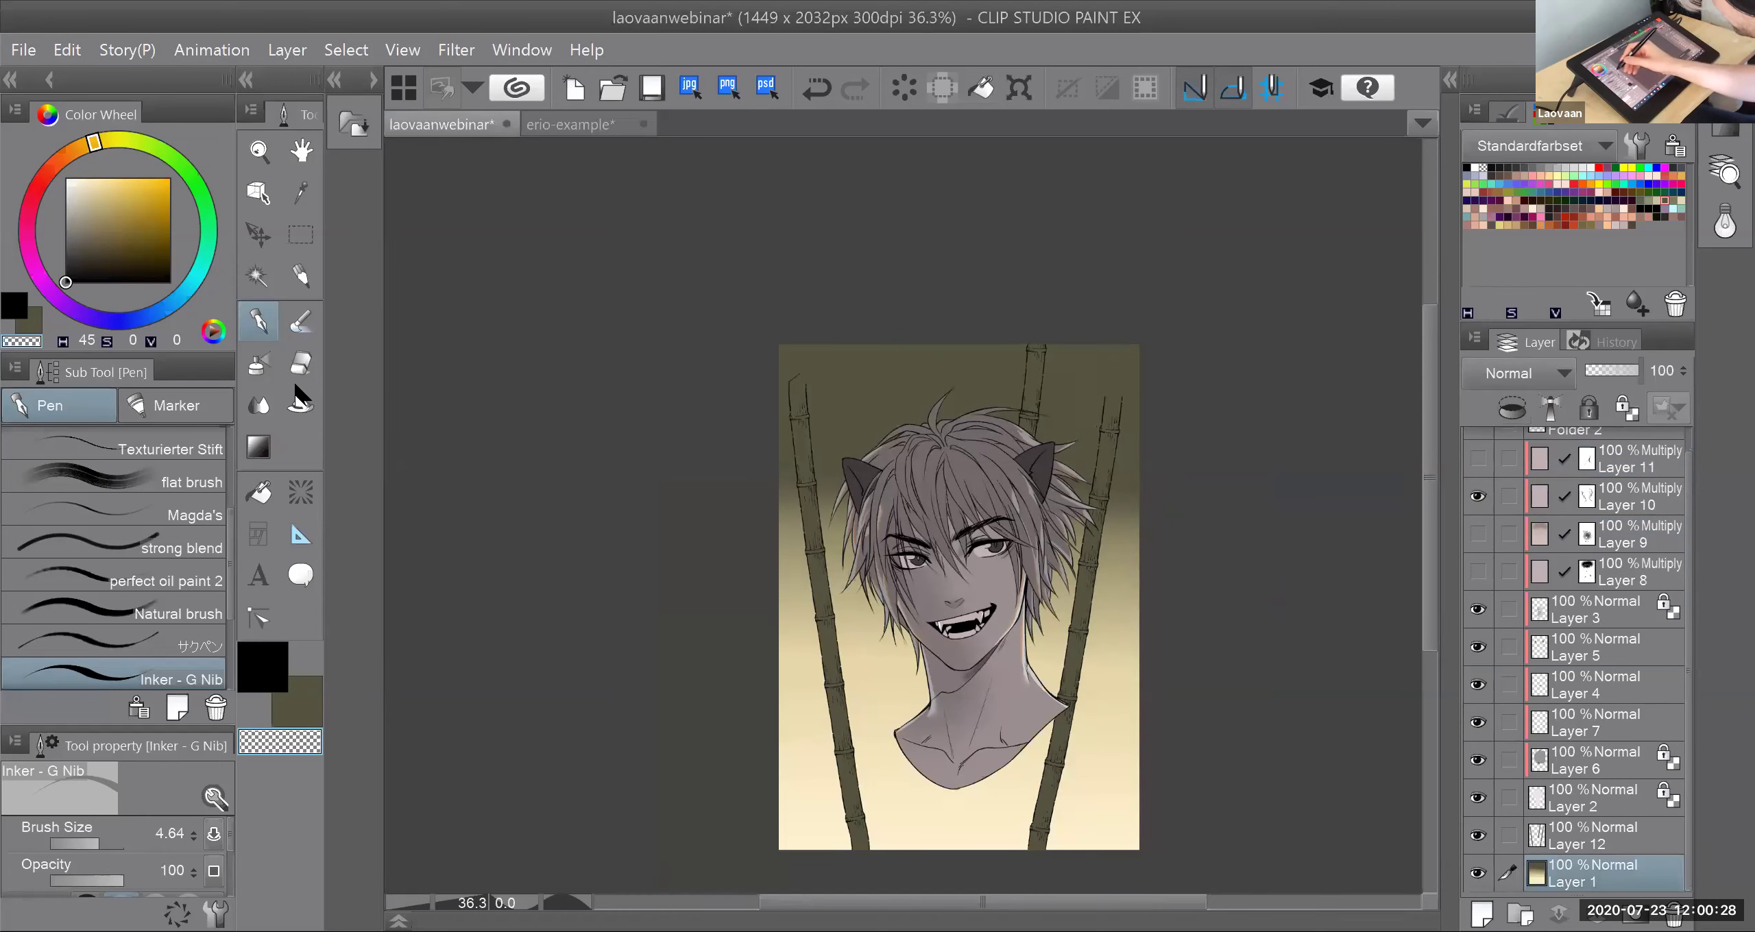
{"action": "left_click", "coordinate": [258, 363]}
{"action": "key", "text": "c"}
{"action": "left_click_drag", "start_coordinate": [112, 842], "coordinate": [118, 840]}
{"action": "left_click", "coordinate": [118, 839]}
{"action": "left_click", "coordinate": [88, 178]}
{"action": "mouse_move", "coordinate": [917, 549]}
{"action": "left_mouse_down"}
{"action": "mouse_move", "coordinate": [1015, 522]}
{"action": "mouse_move", "coordinate": [895, 528]}
{"action": "mouse_move", "coordinate": [1019, 621]}
{"action": "mouse_move", "coordinate": [1022, 505]}
{"action": "mouse_move", "coordinate": [843, 510]}
{"action": "mouse_move", "coordinate": [851, 448]}
{"action": "mouse_move", "coordinate": [838, 602]}
{"action": "mouse_move", "coordinate": [1117, 499]}
{"action": "left_mouse_up"}
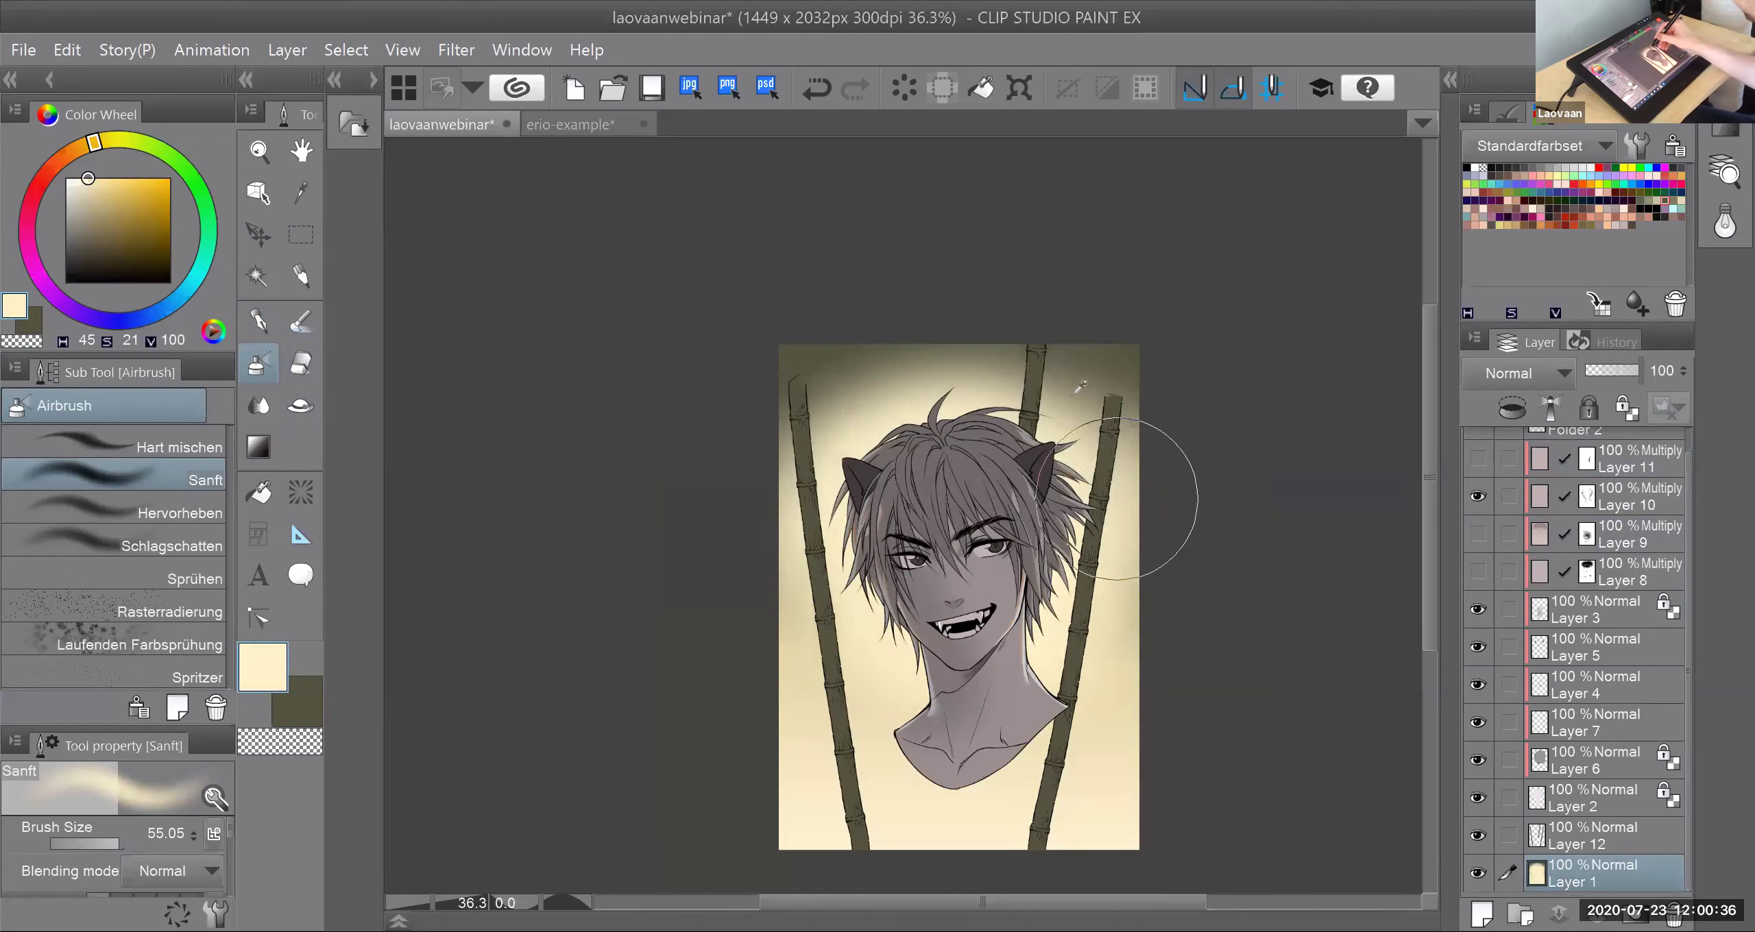
Step: Darken the upper edge and corners of the background on Layer 1 with olive tones using the Sanft airbrush
{"action": "left_click", "coordinate": [1074, 396], "text": "alt"}
{"action": "left_click_drag", "start_coordinate": [763, 428], "coordinate": [1086, 344]}
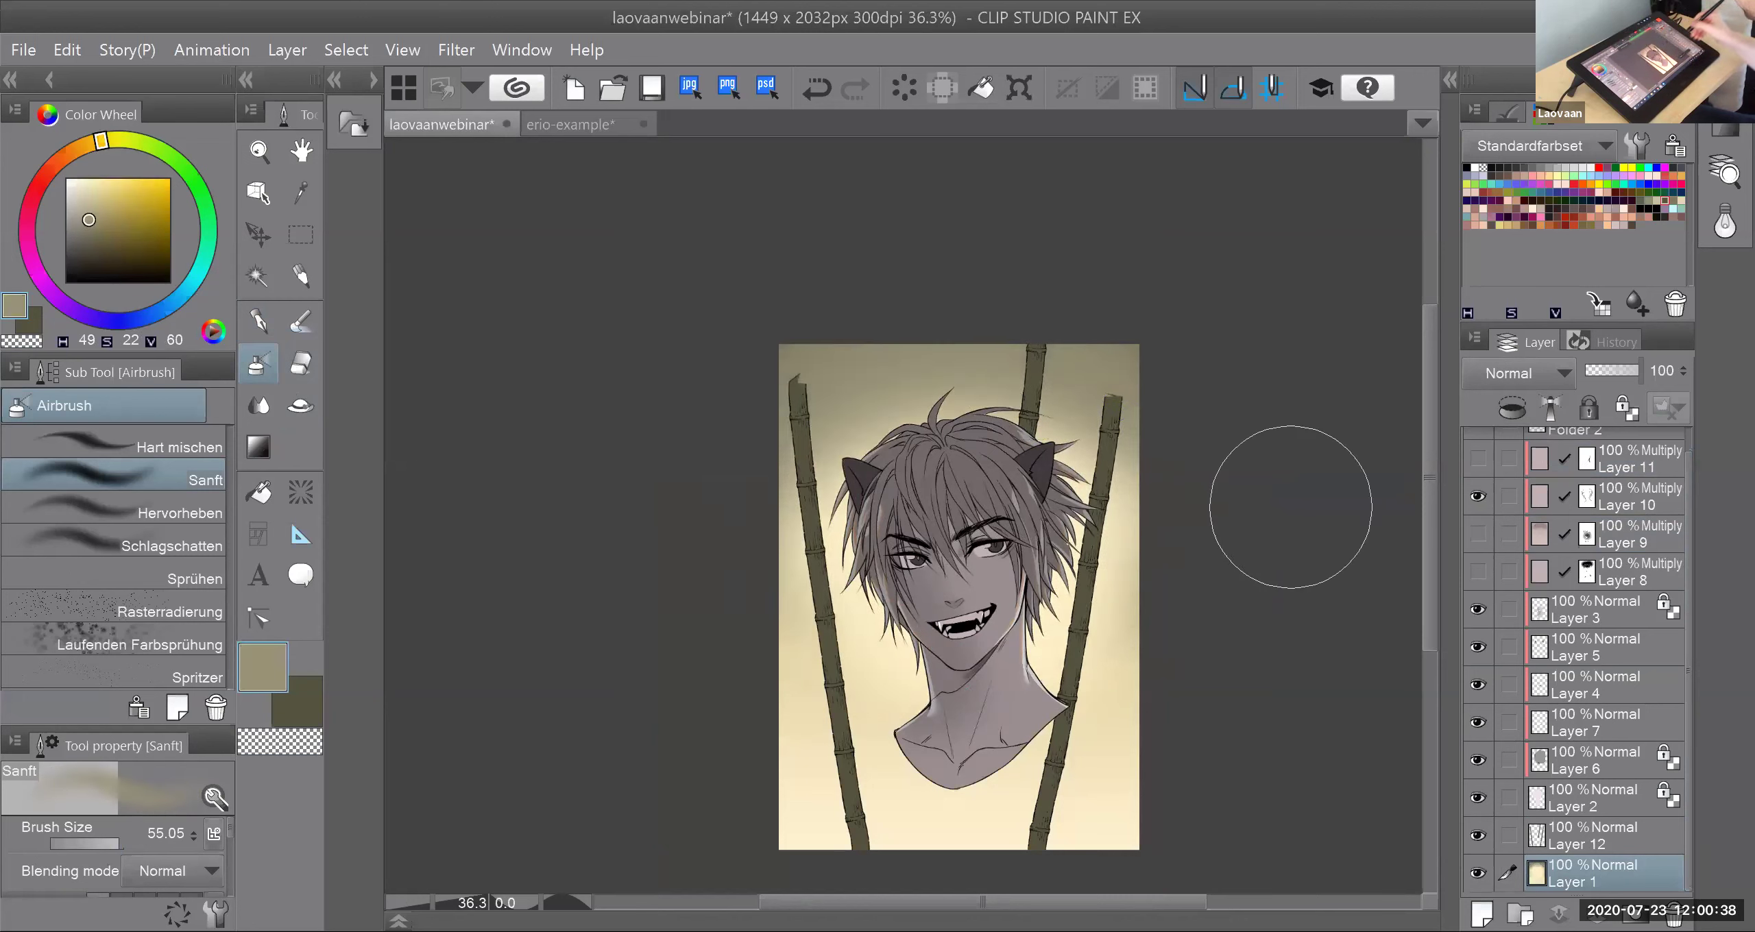
{"action": "key", "text": "x"}
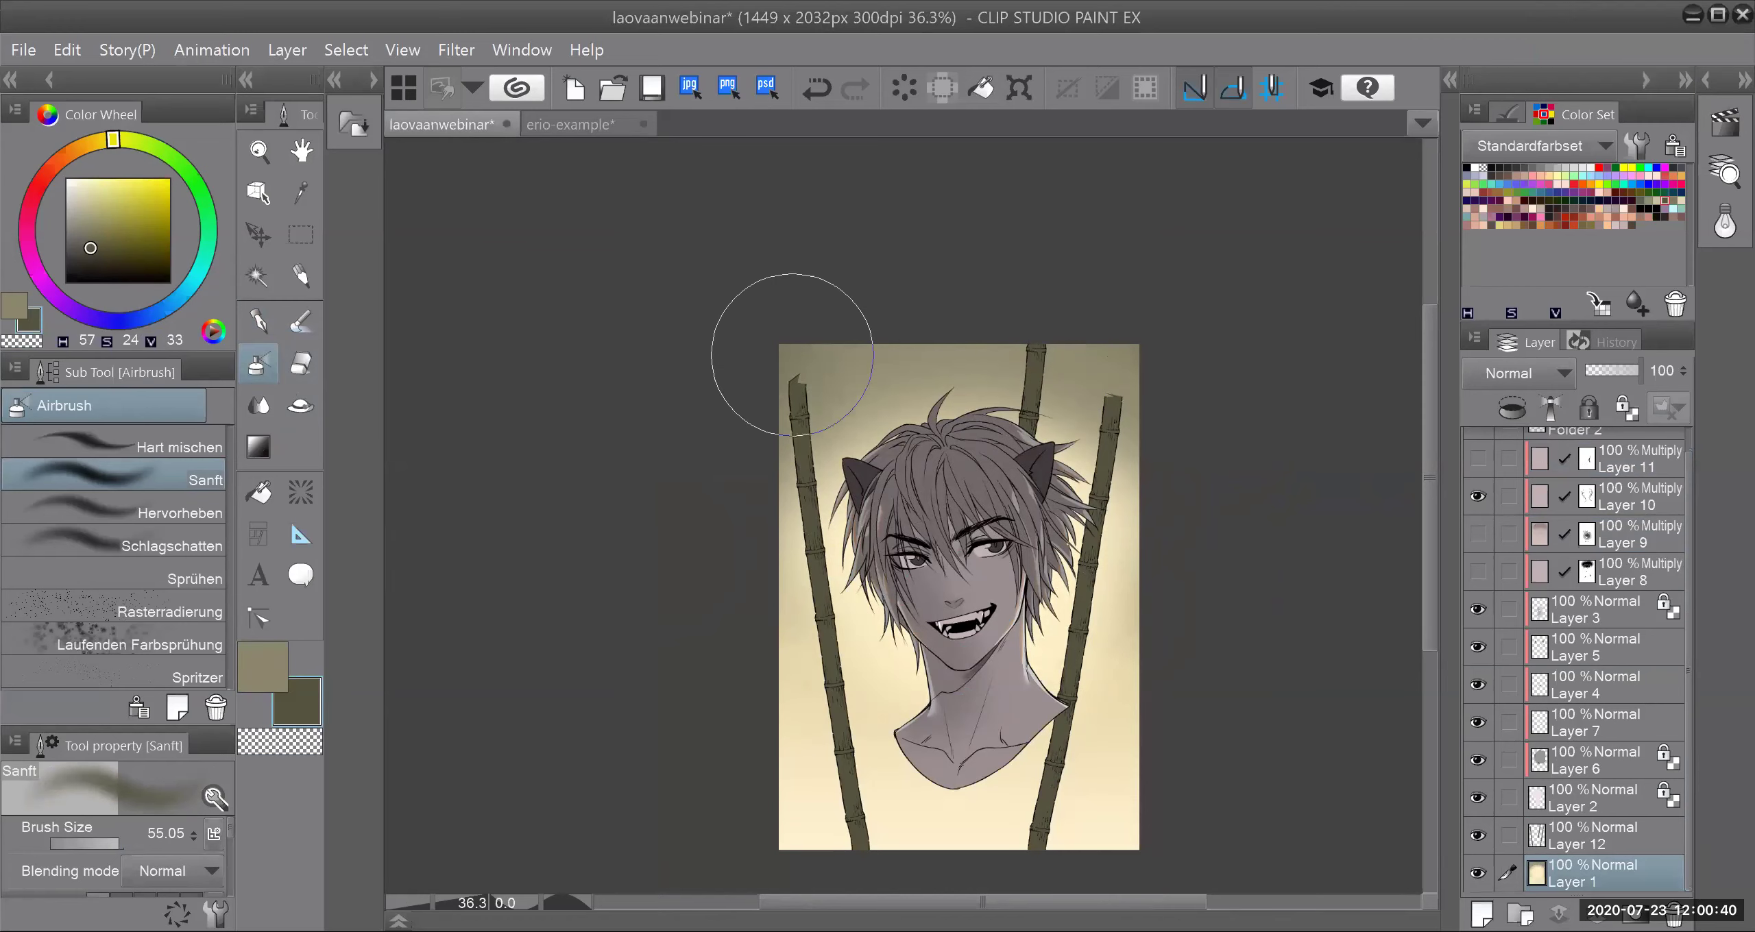
{"action": "left_click_drag", "start_coordinate": [792, 355], "coordinate": [809, 370]}
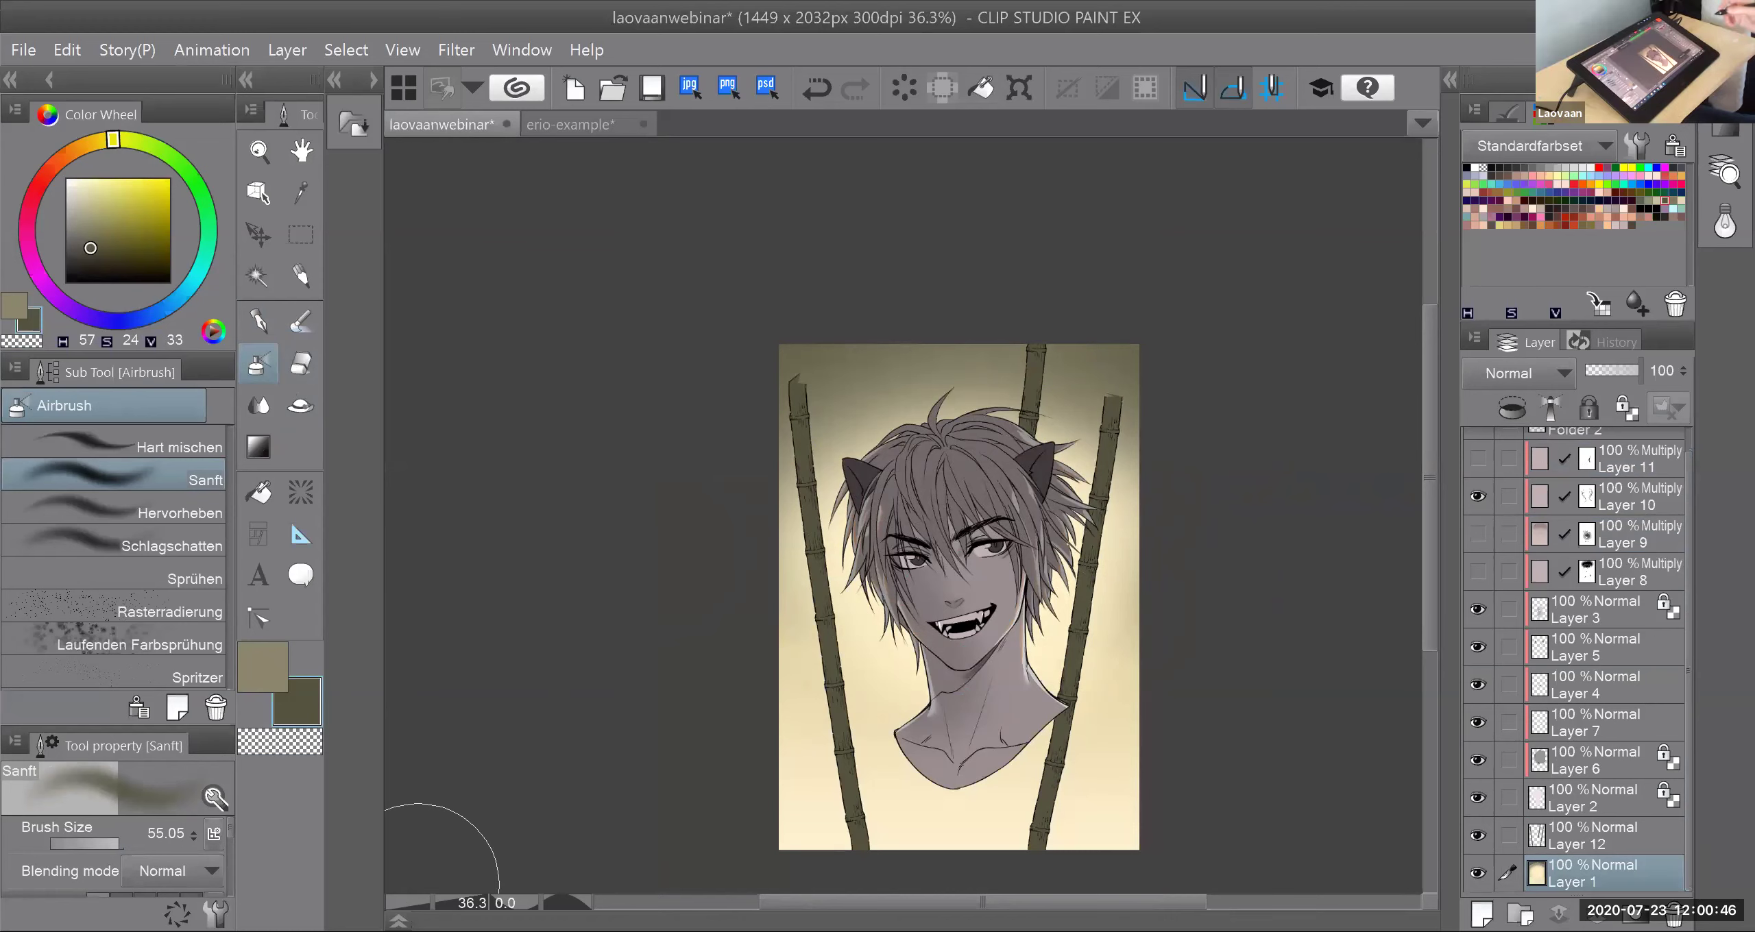
Step: Hide Layer 10's shading and show Layer 11's shading on the portrait instead
{"action": "left_click", "coordinate": [1479, 504]}
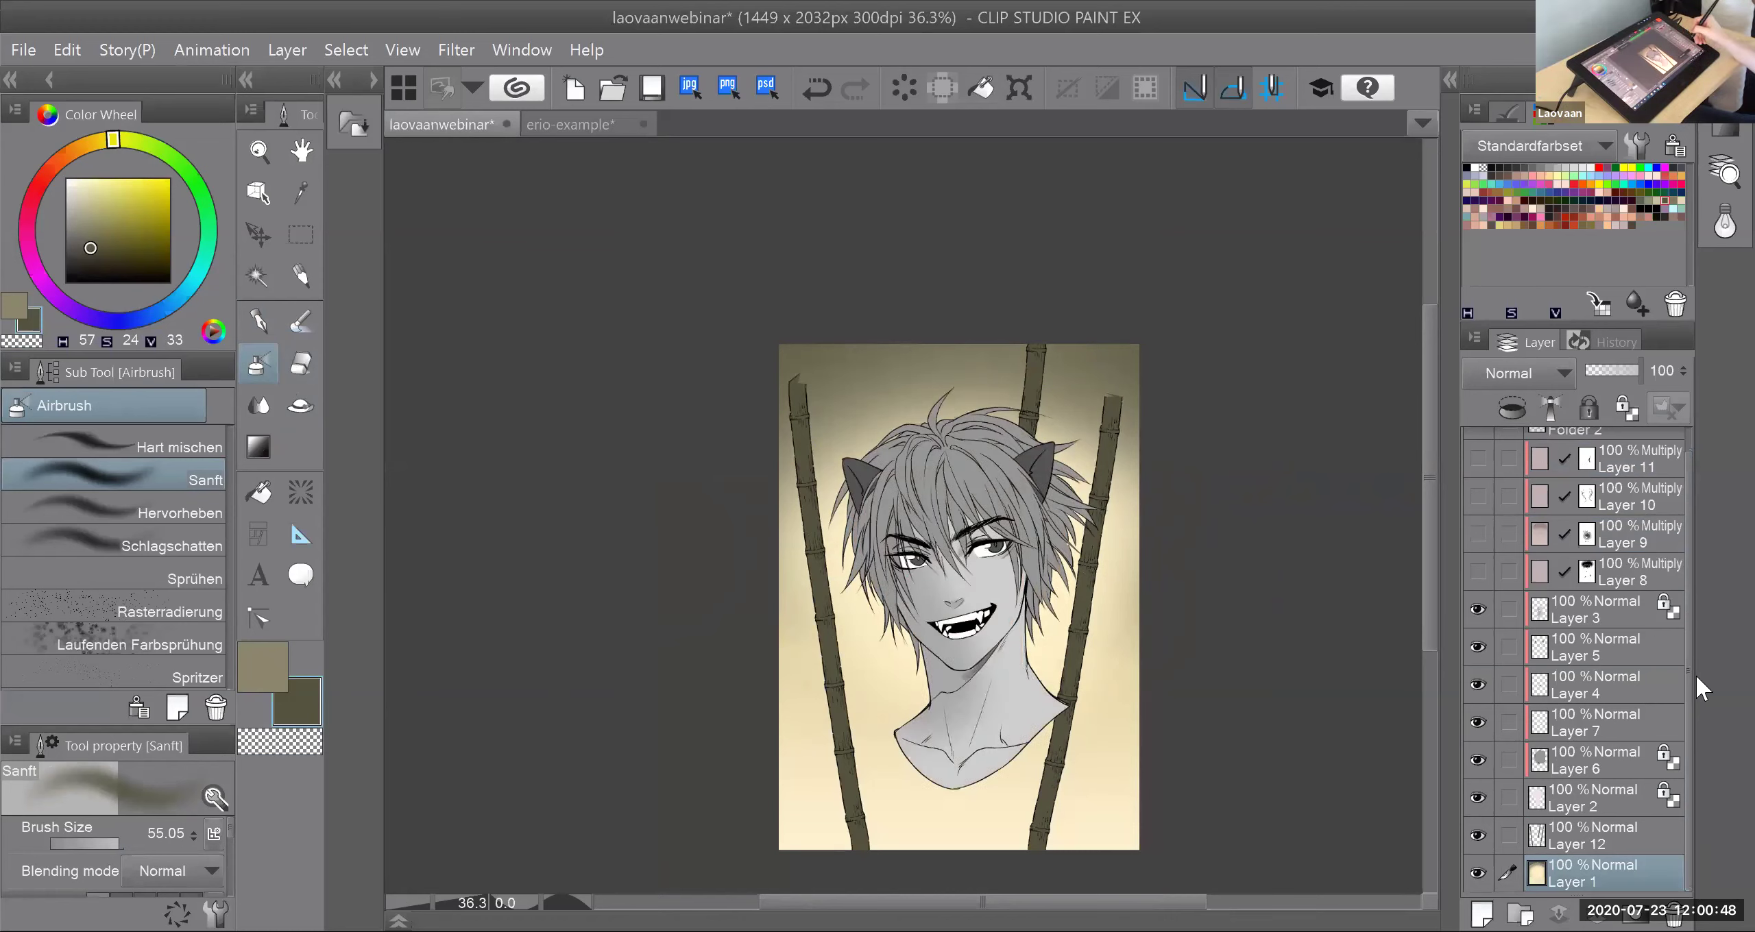
{"action": "scroll", "coordinate": [1693, 623], "scroll_direction": "up", "scroll_amount": 1}
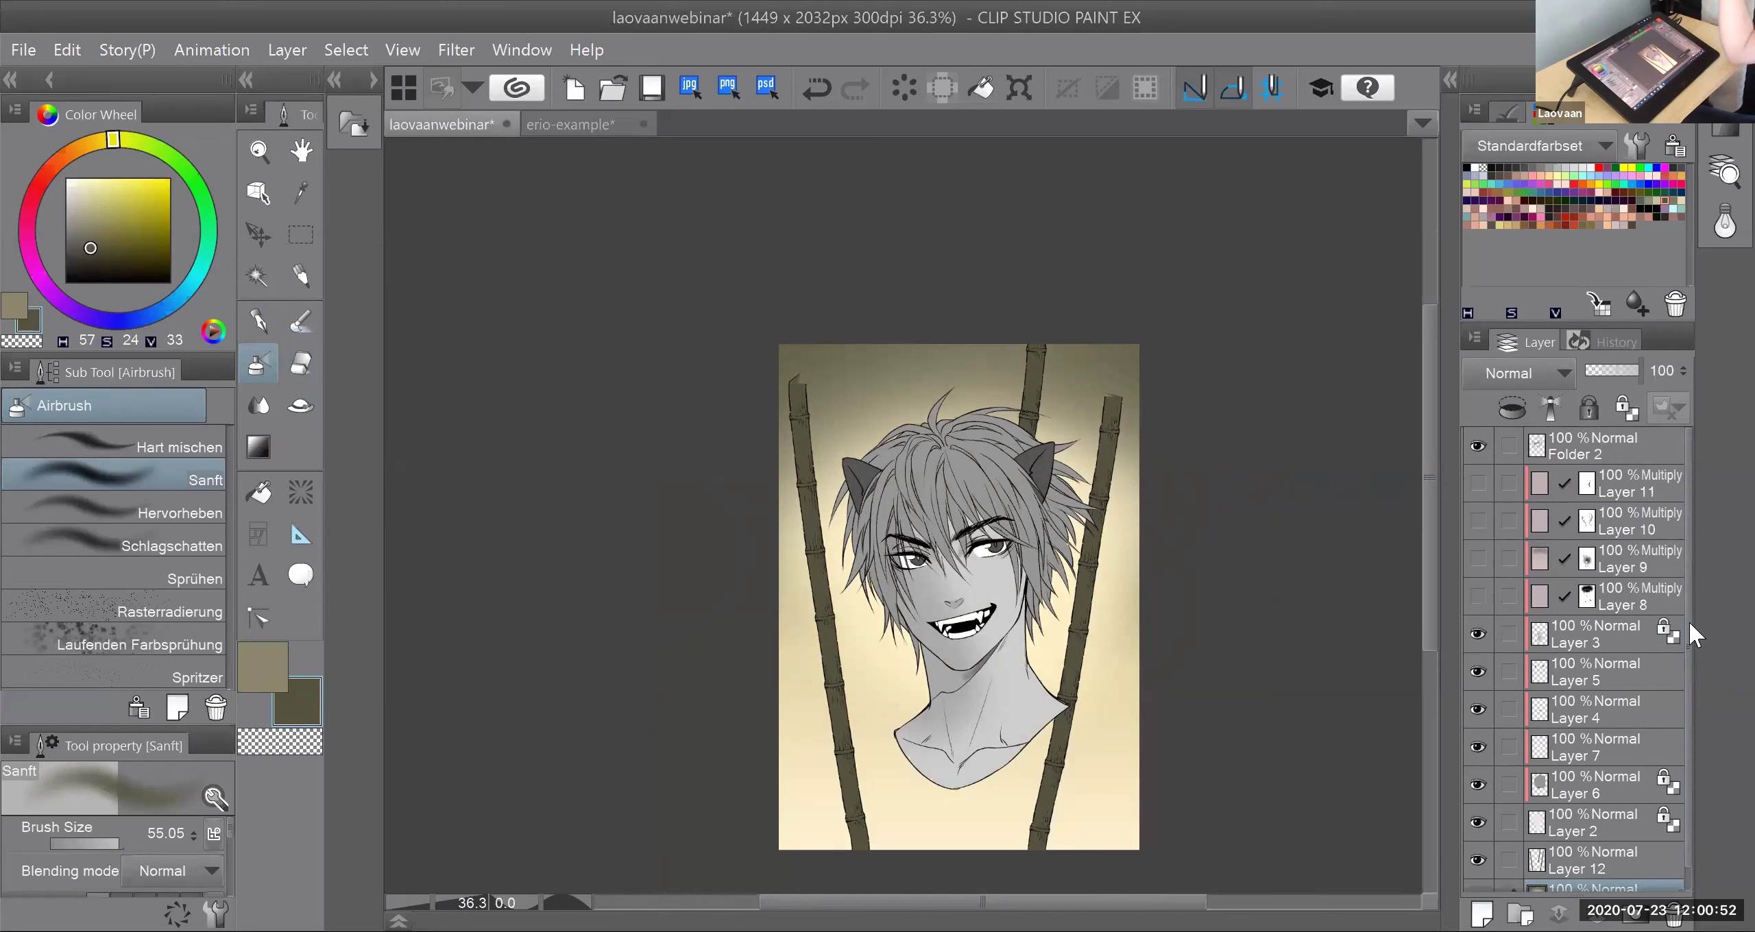
{"action": "left_click", "coordinate": [1478, 487]}
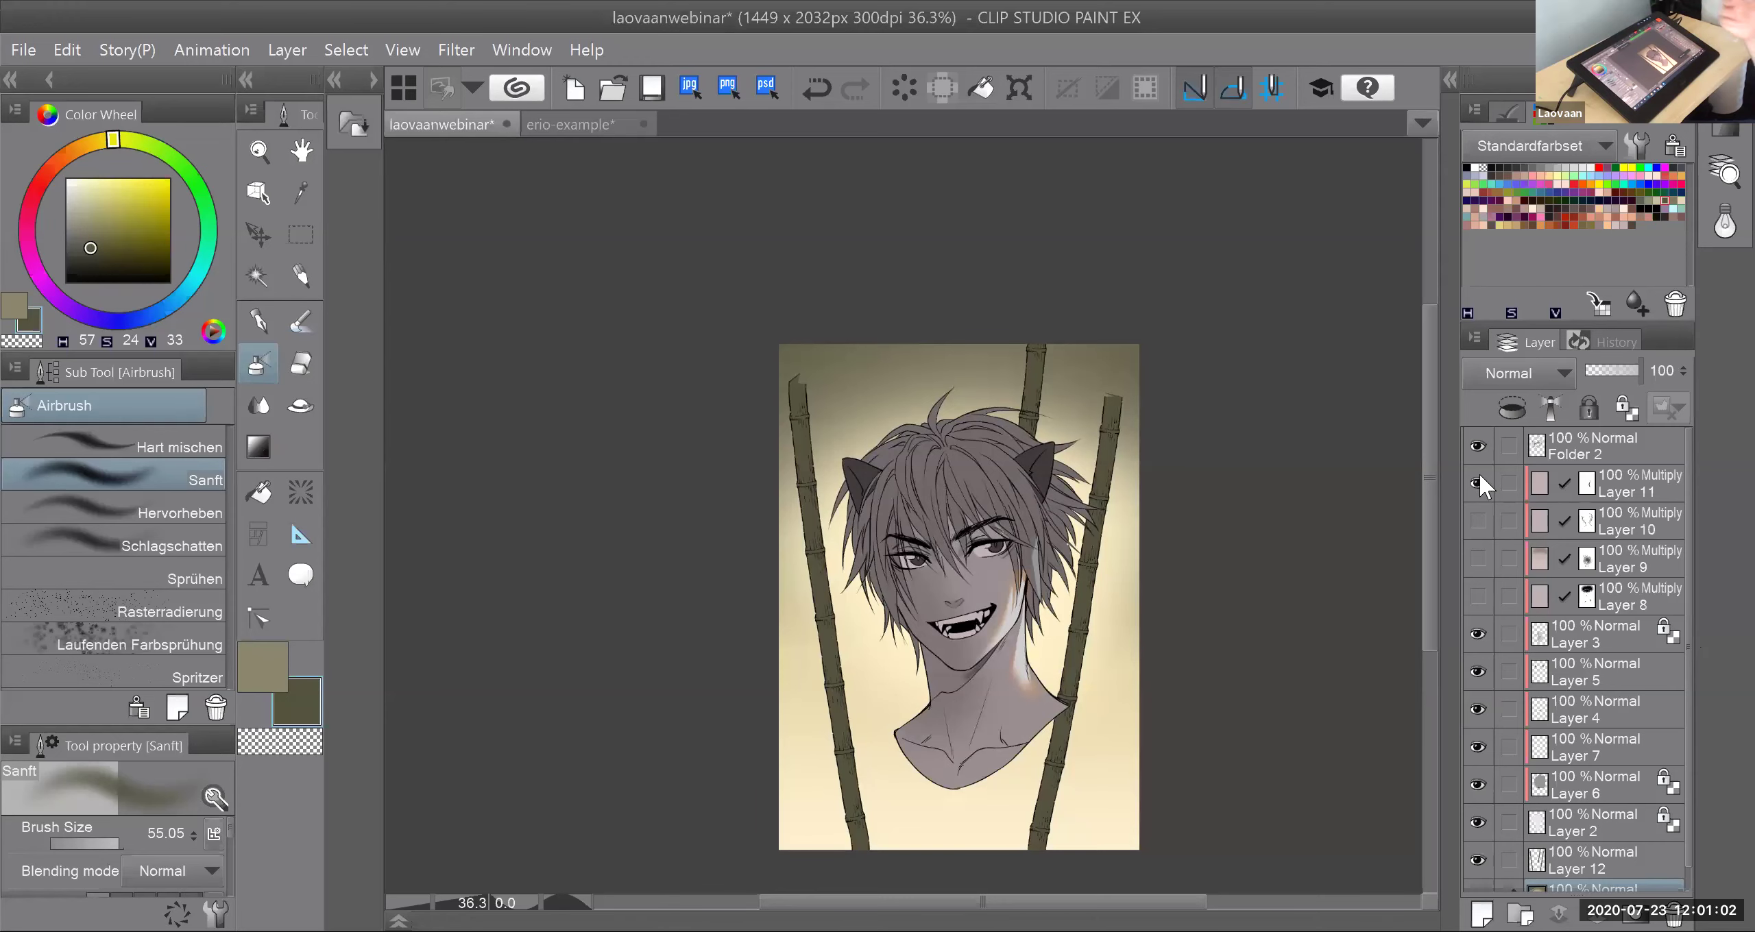
{"action": "key", "text": "ctrl+plus"}
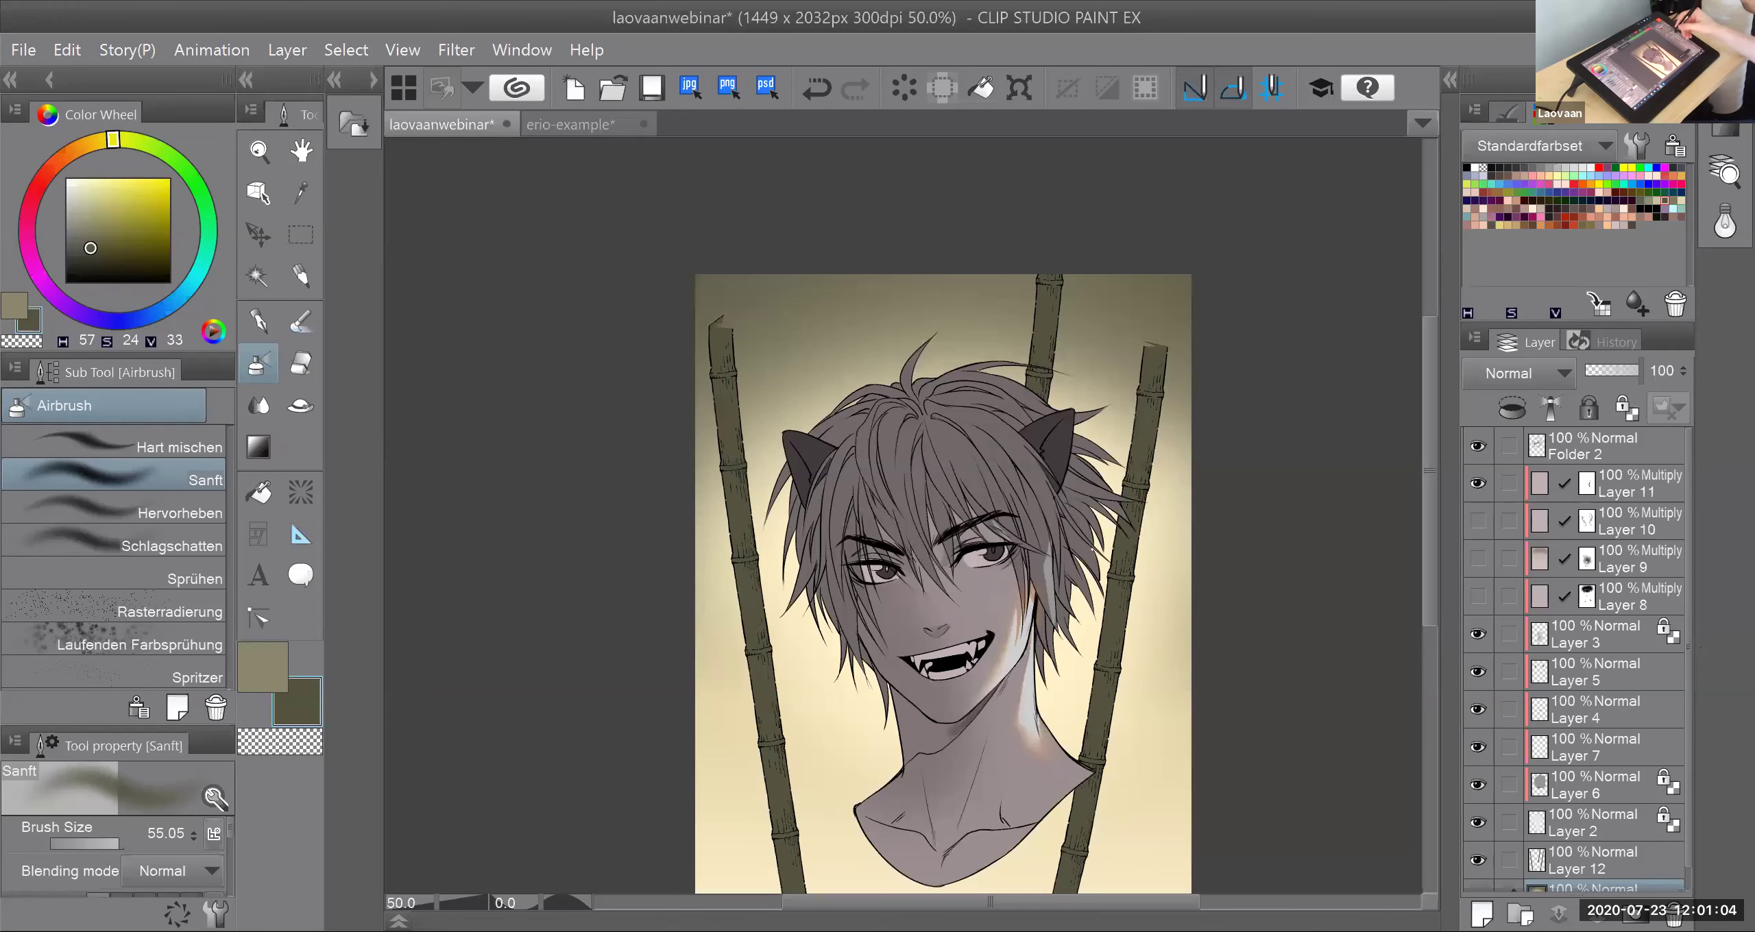
Step: Reveal light strands below the ear and in the fringe on Layer 11's mask with transparent Inker - G Nib strokes at size 4.64
{"action": "left_click", "coordinate": [1541, 486]}
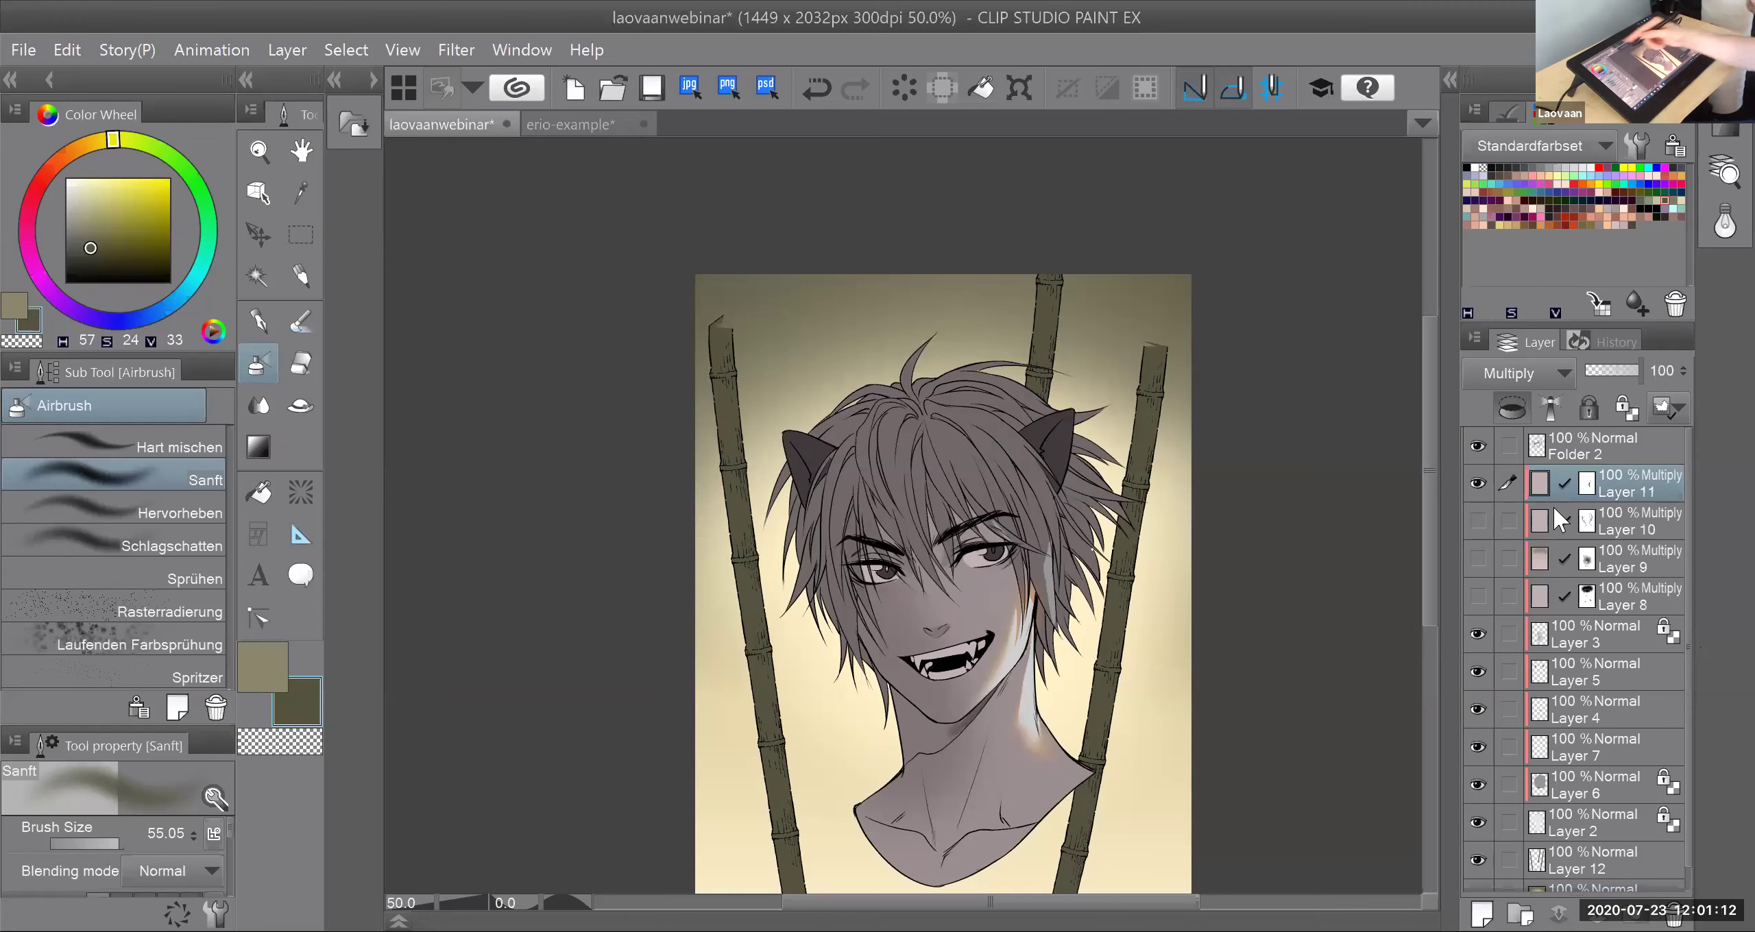
{"action": "left_click", "coordinate": [263, 323]}
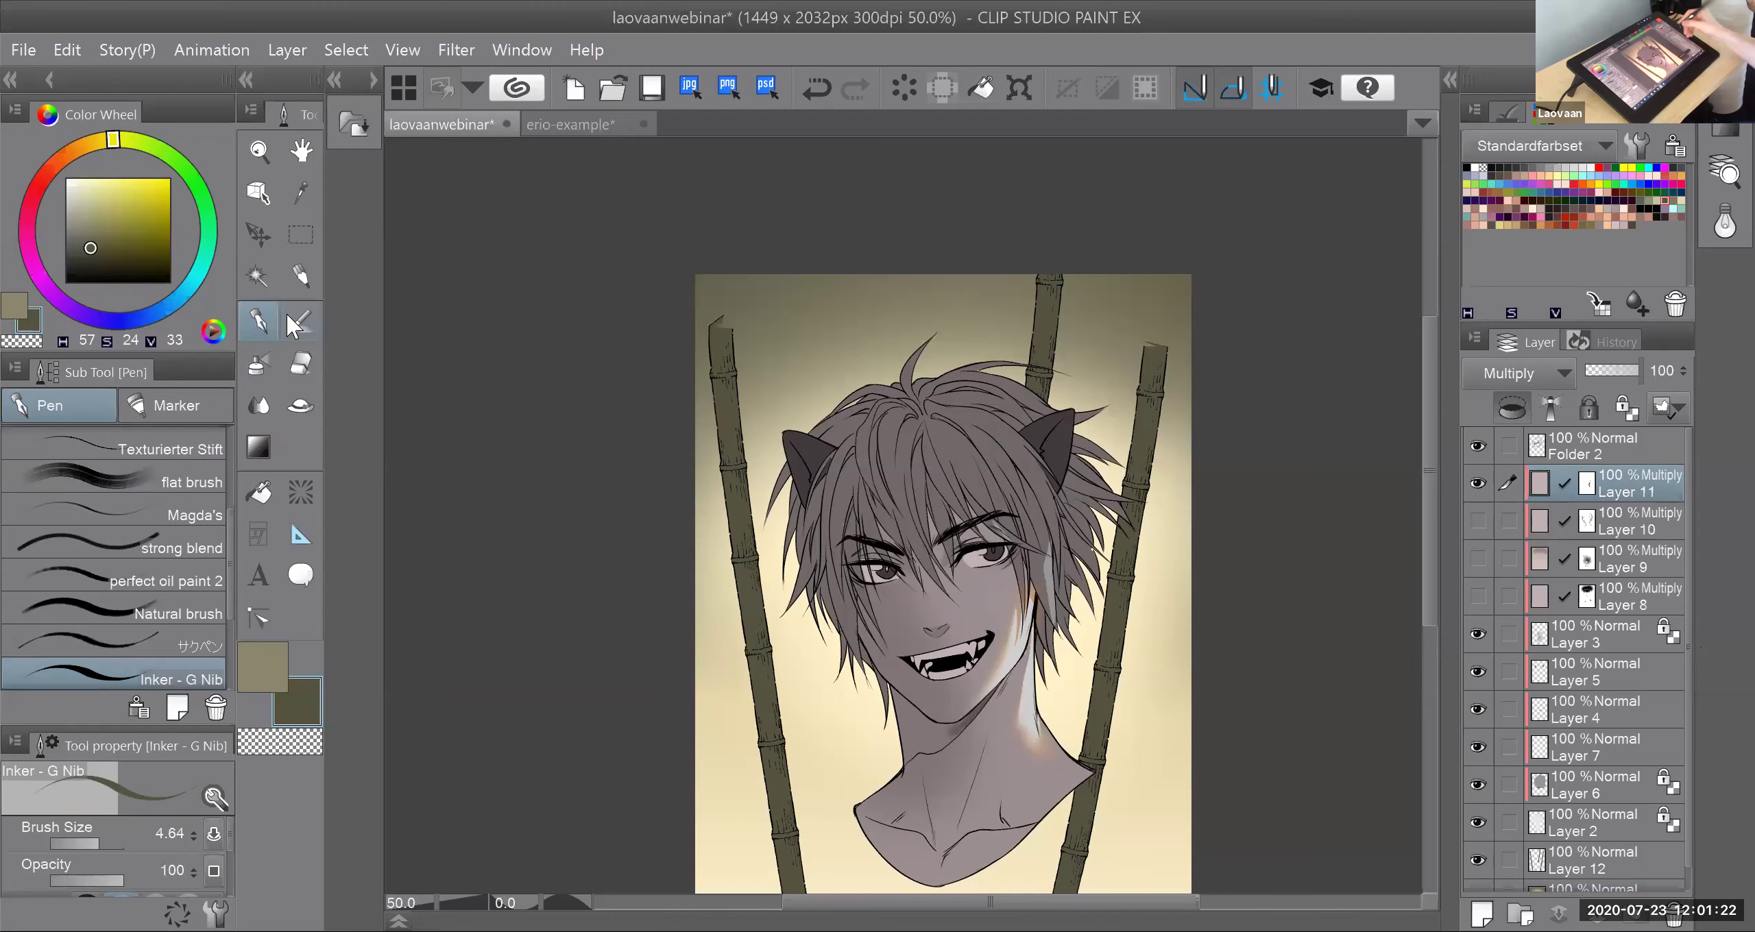
{"action": "scroll", "coordinate": [1041, 558], "scroll_direction": "up", "scroll_amount": 1}
{"action": "left_click", "coordinate": [1588, 481]}
{"action": "key", "text": "c"}
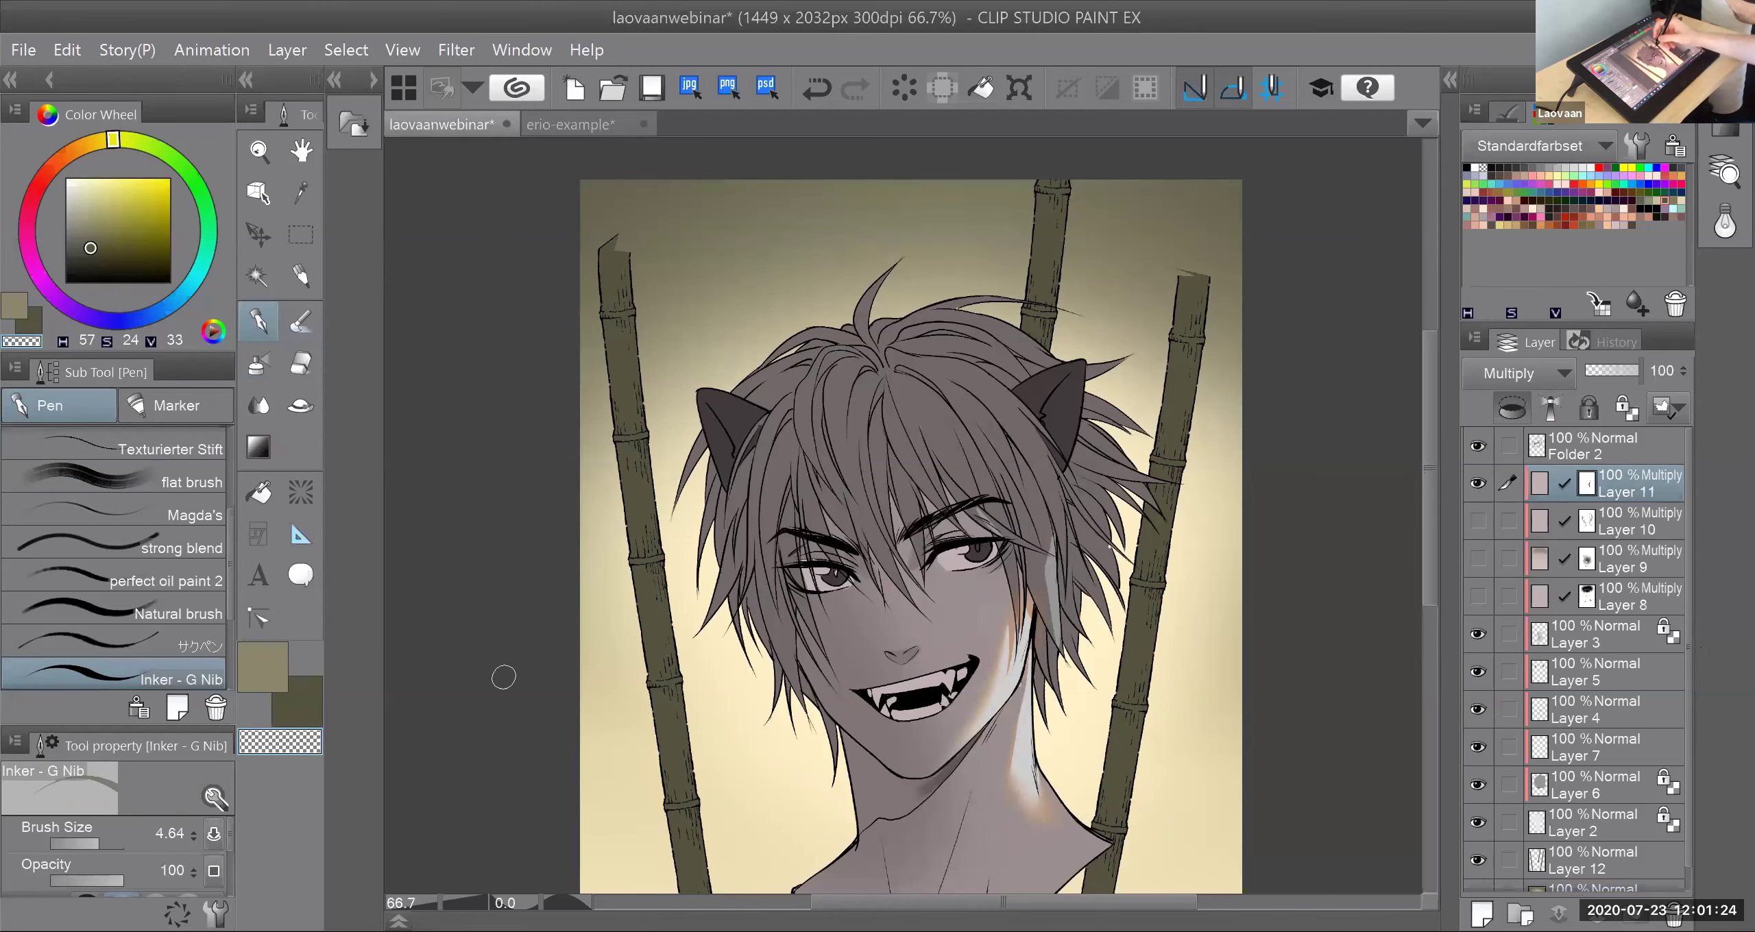
{"action": "left_click_drag", "start_coordinate": [1048, 466], "coordinate": [1054, 546]}
{"action": "left_click_drag", "start_coordinate": [1048, 457], "coordinate": [1053, 531]}
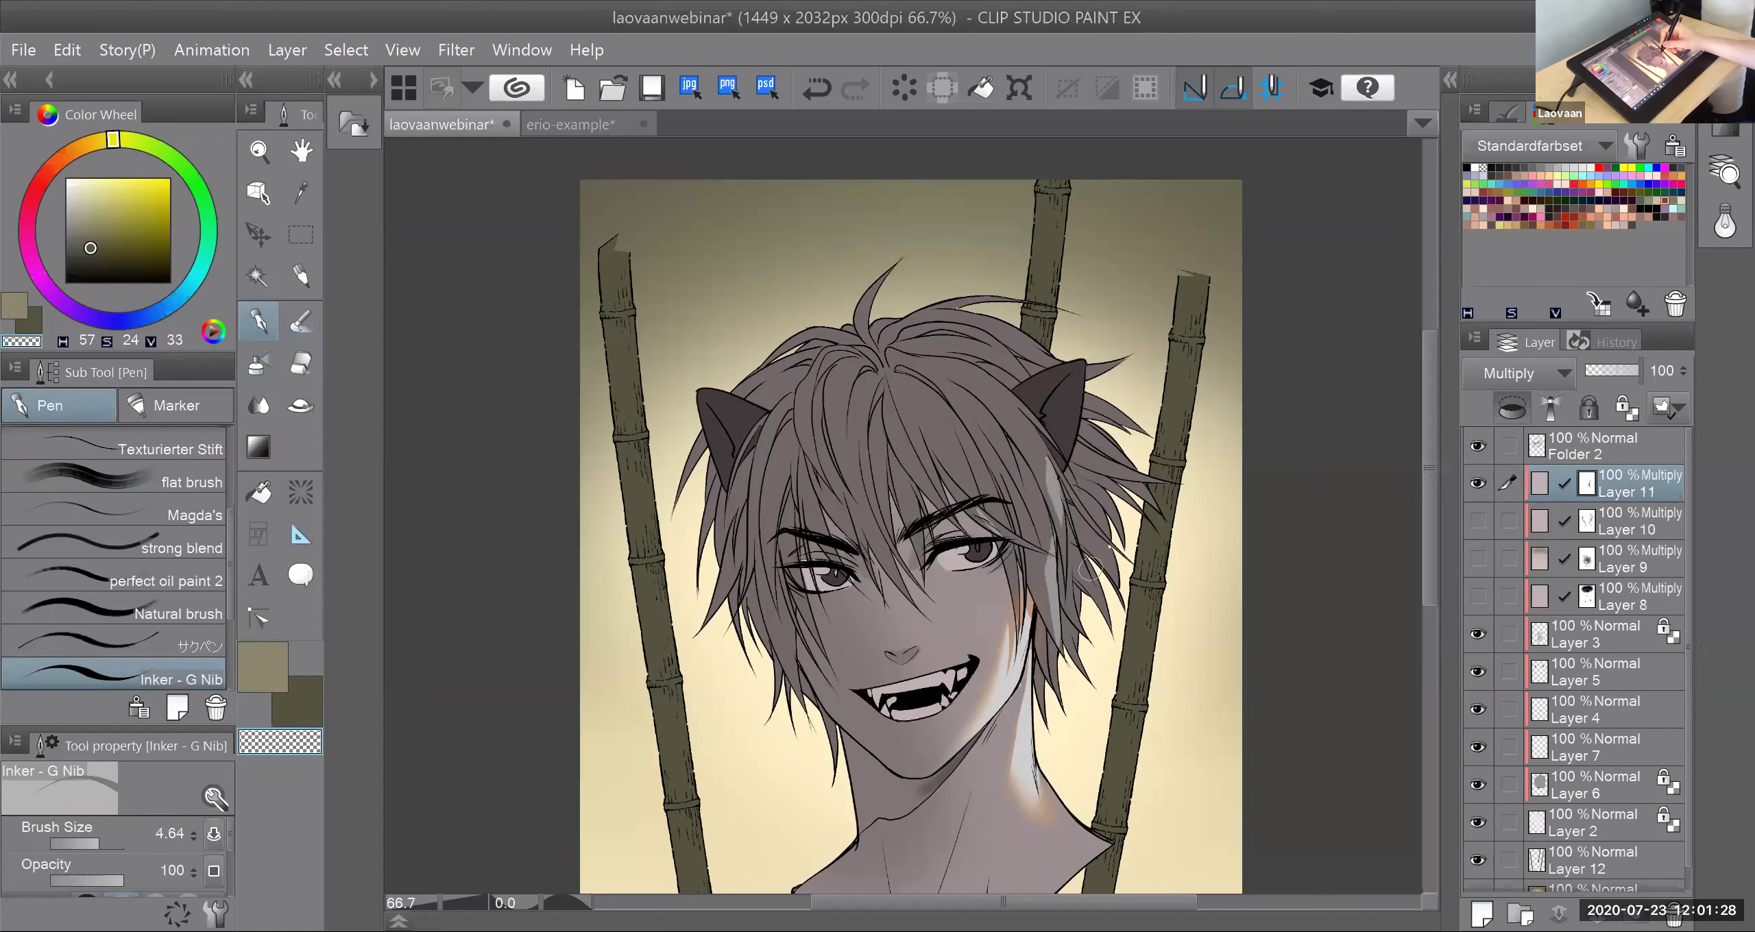
{"action": "left_click_drag", "start_coordinate": [881, 446], "coordinate": [879, 490]}
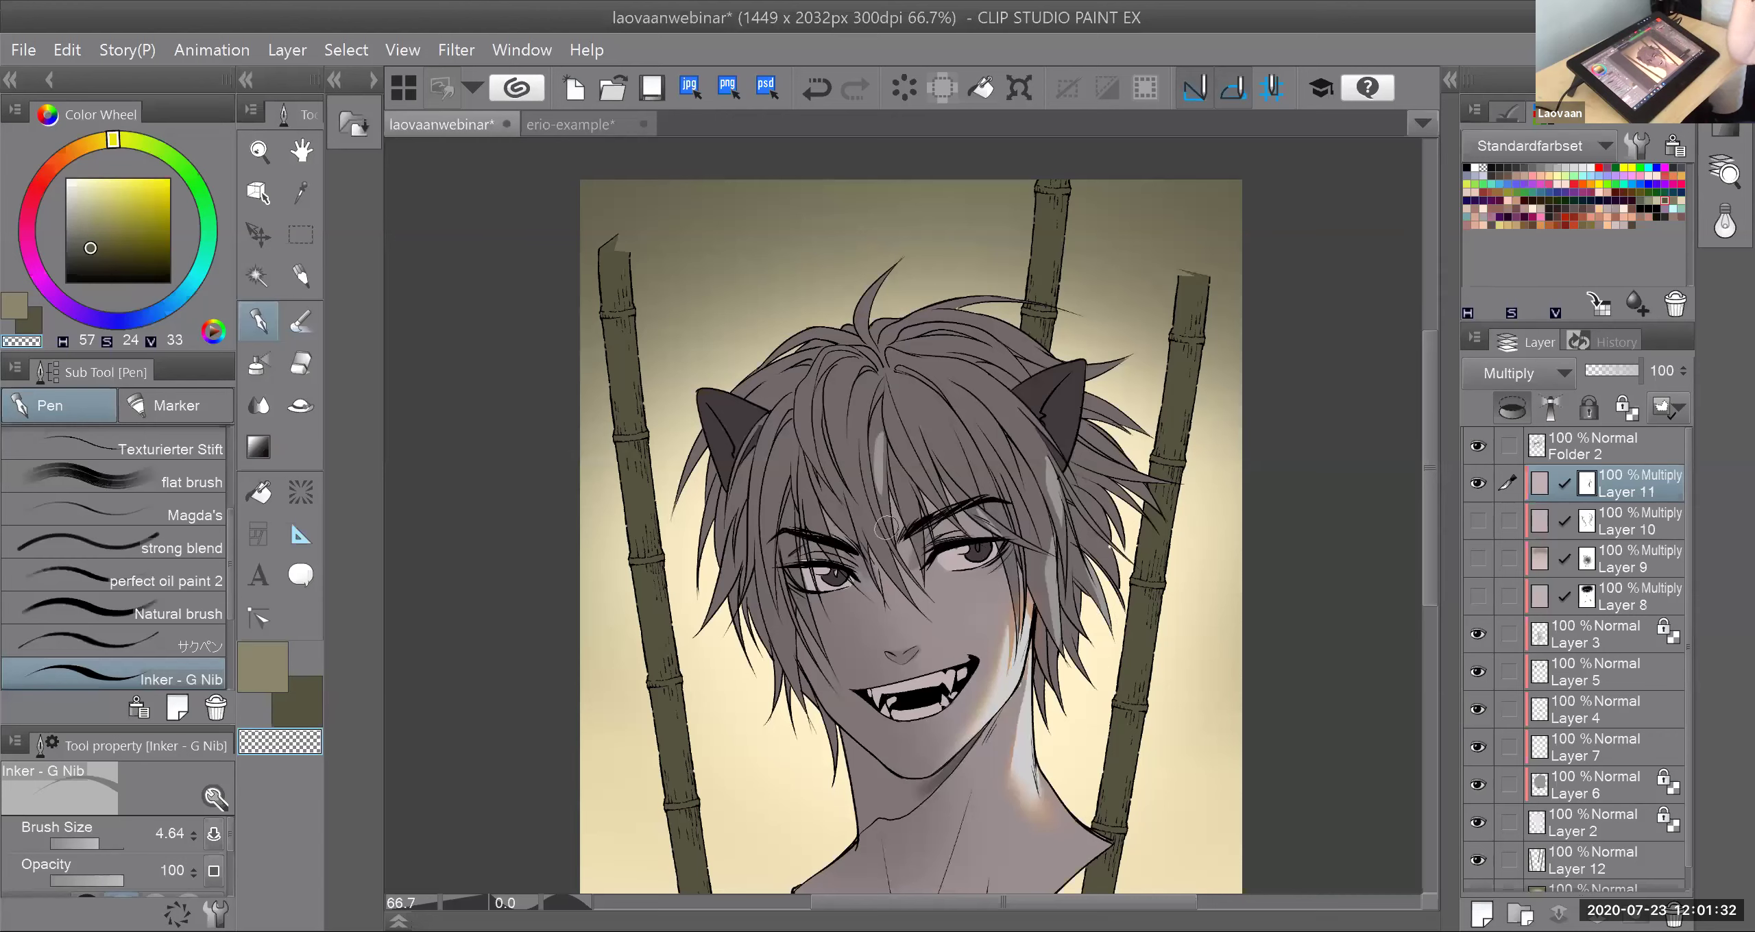
Step: Compare the shading versions by toggling Layers 11, 10 and 9, leaving only Layer 11 of them shown
{"action": "left_click", "coordinate": [1477, 484]}
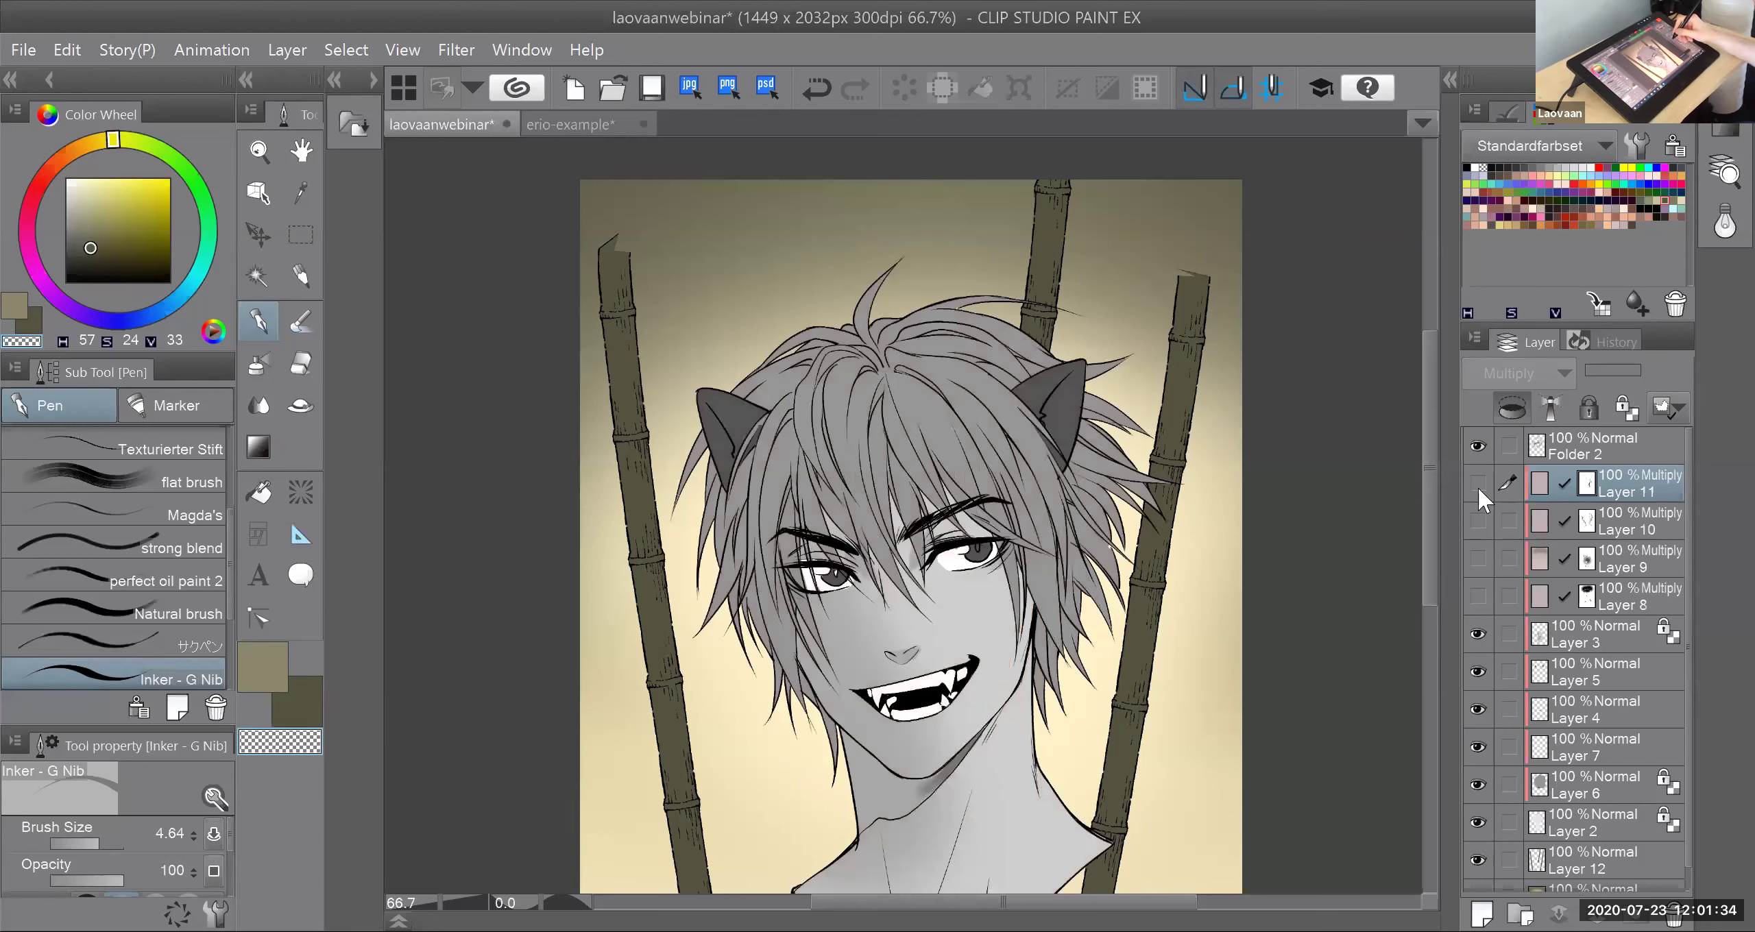
{"action": "left_click", "coordinate": [1480, 489]}
{"action": "left_click", "coordinate": [1479, 484]}
{"action": "left_click", "coordinate": [1478, 522]}
{"action": "left_click", "coordinate": [1480, 564]}
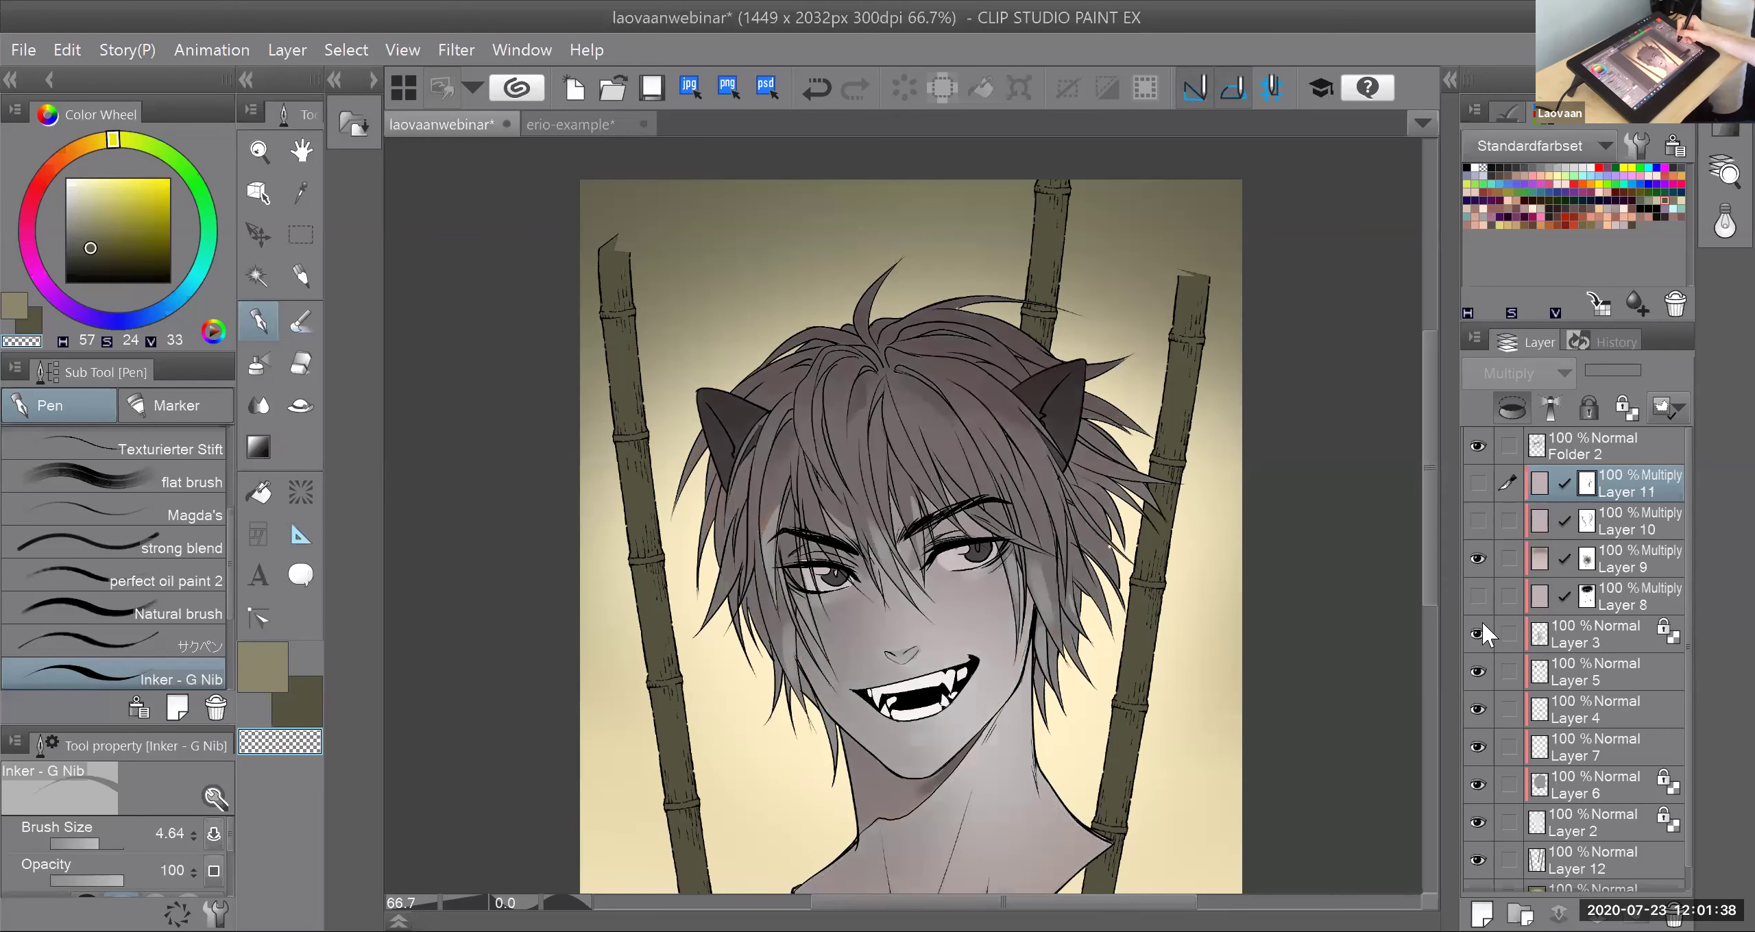
{"action": "left_click", "coordinate": [1478, 559]}
{"action": "left_click", "coordinate": [1478, 483]}
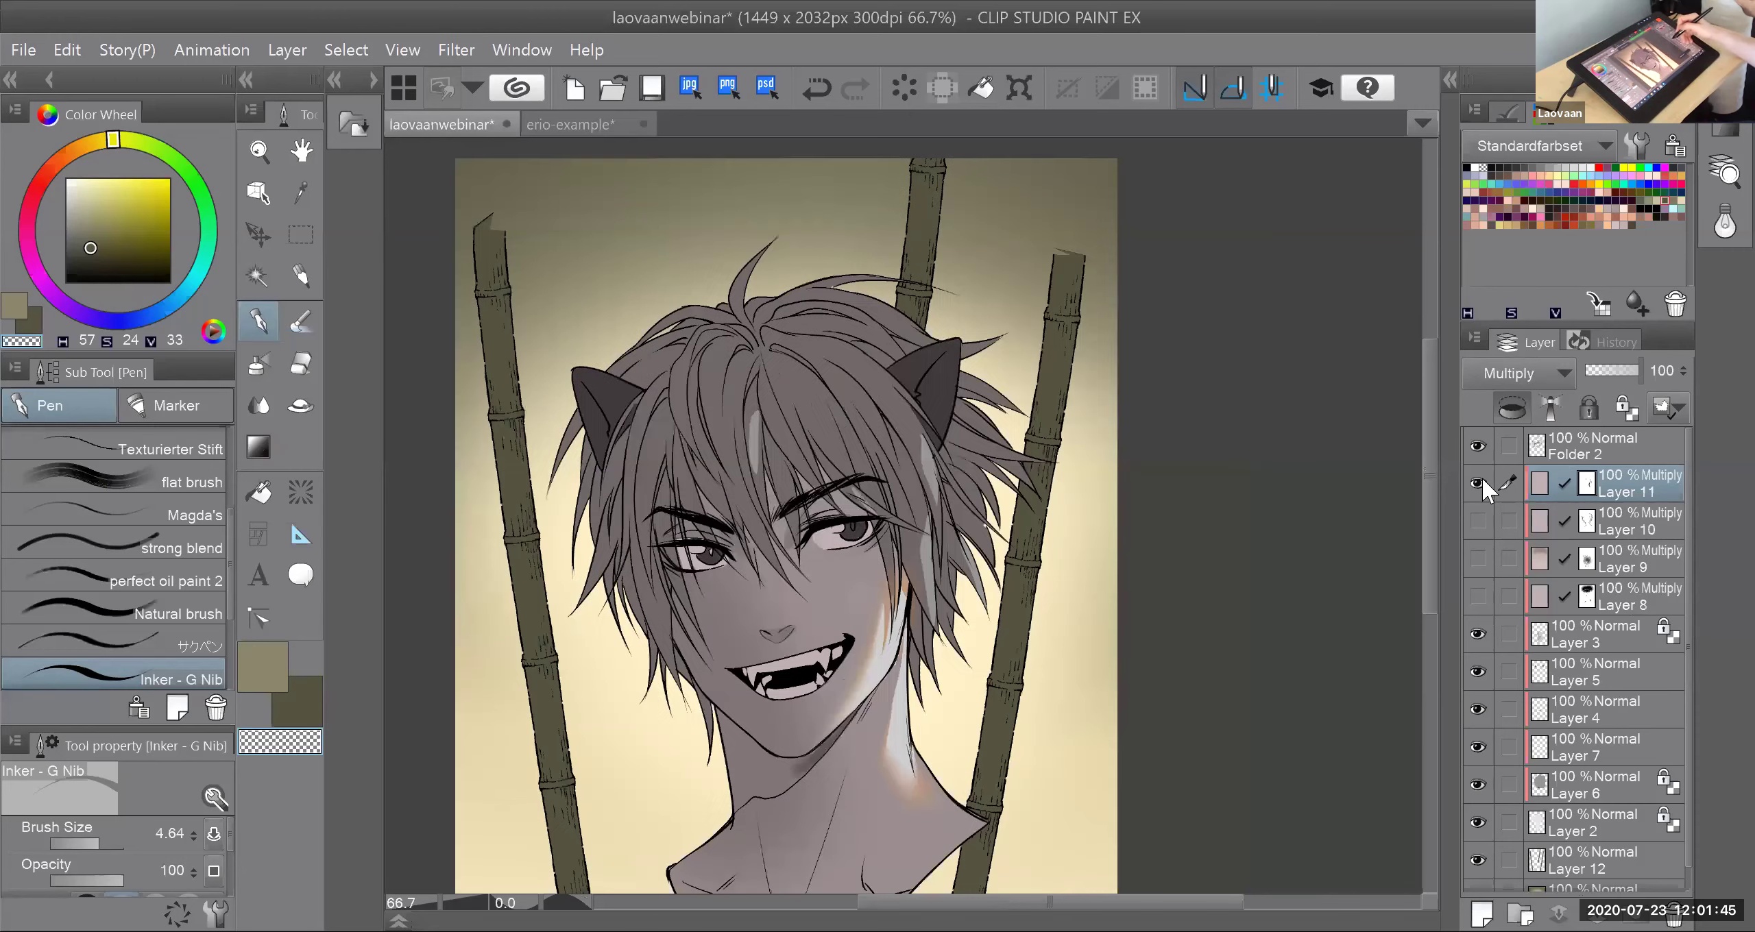
Step: Check the whole portrait with and without Layer 11's shading, leaving the layer shown
{"action": "left_click", "coordinate": [1480, 480]}
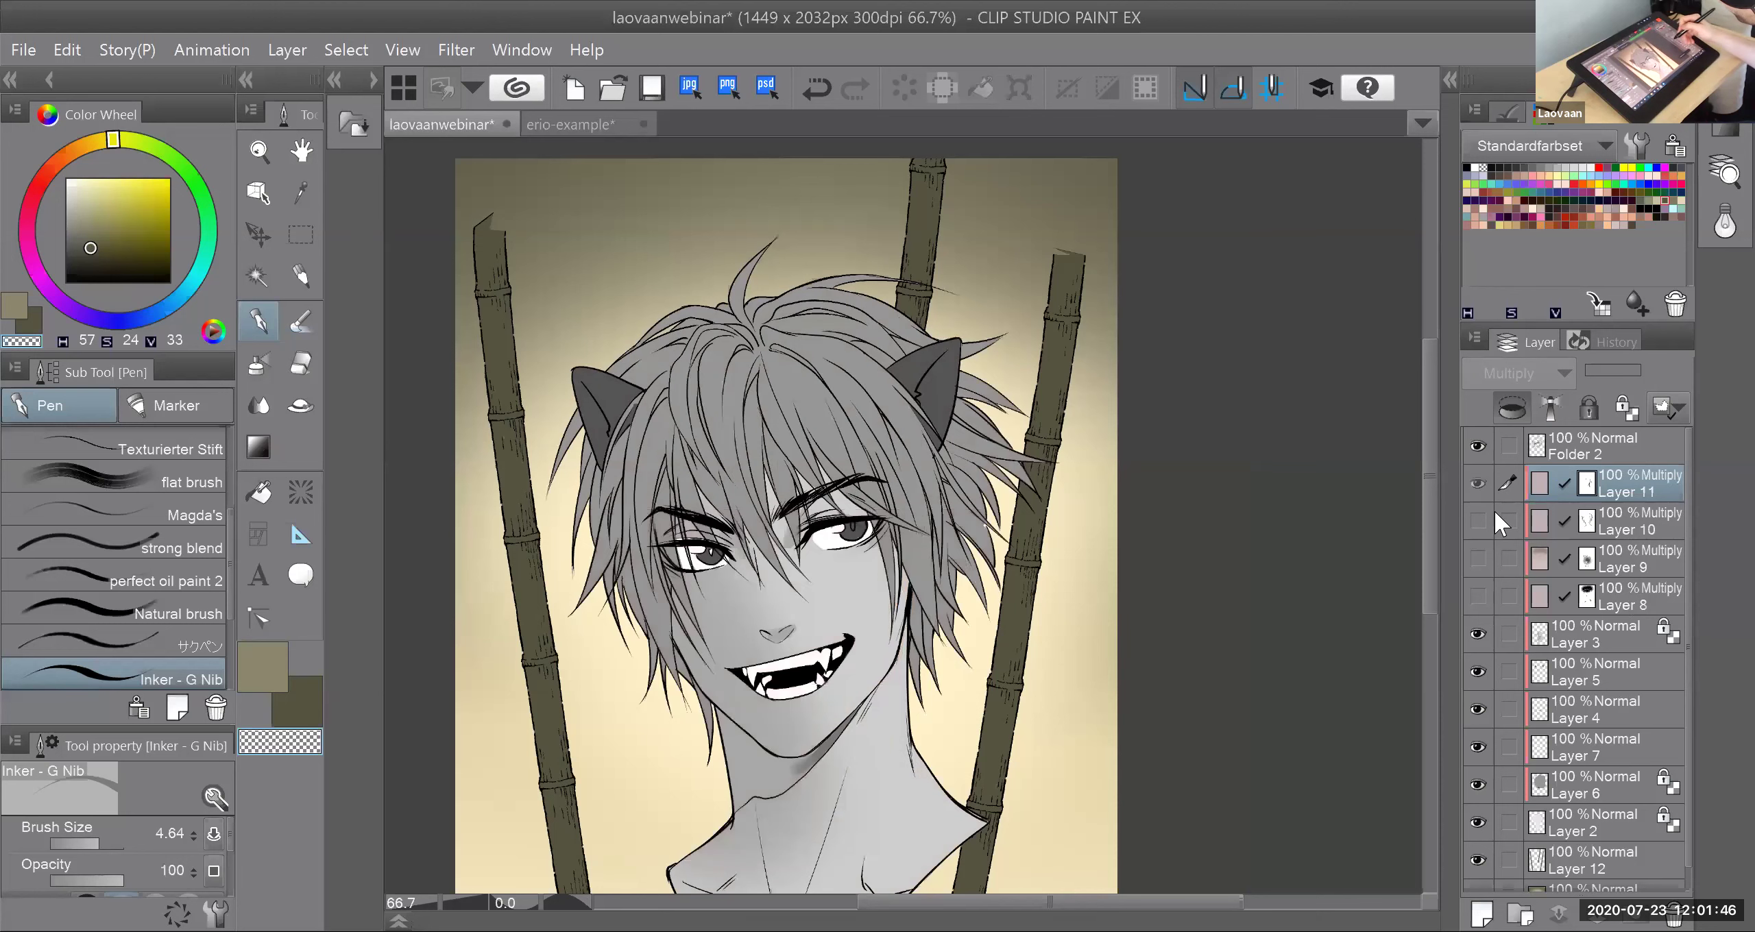
{"action": "left_click", "coordinate": [1479, 484]}
{"action": "scroll", "coordinate": [1030, 503], "scroll_direction": "down", "scroll_amount": 3}
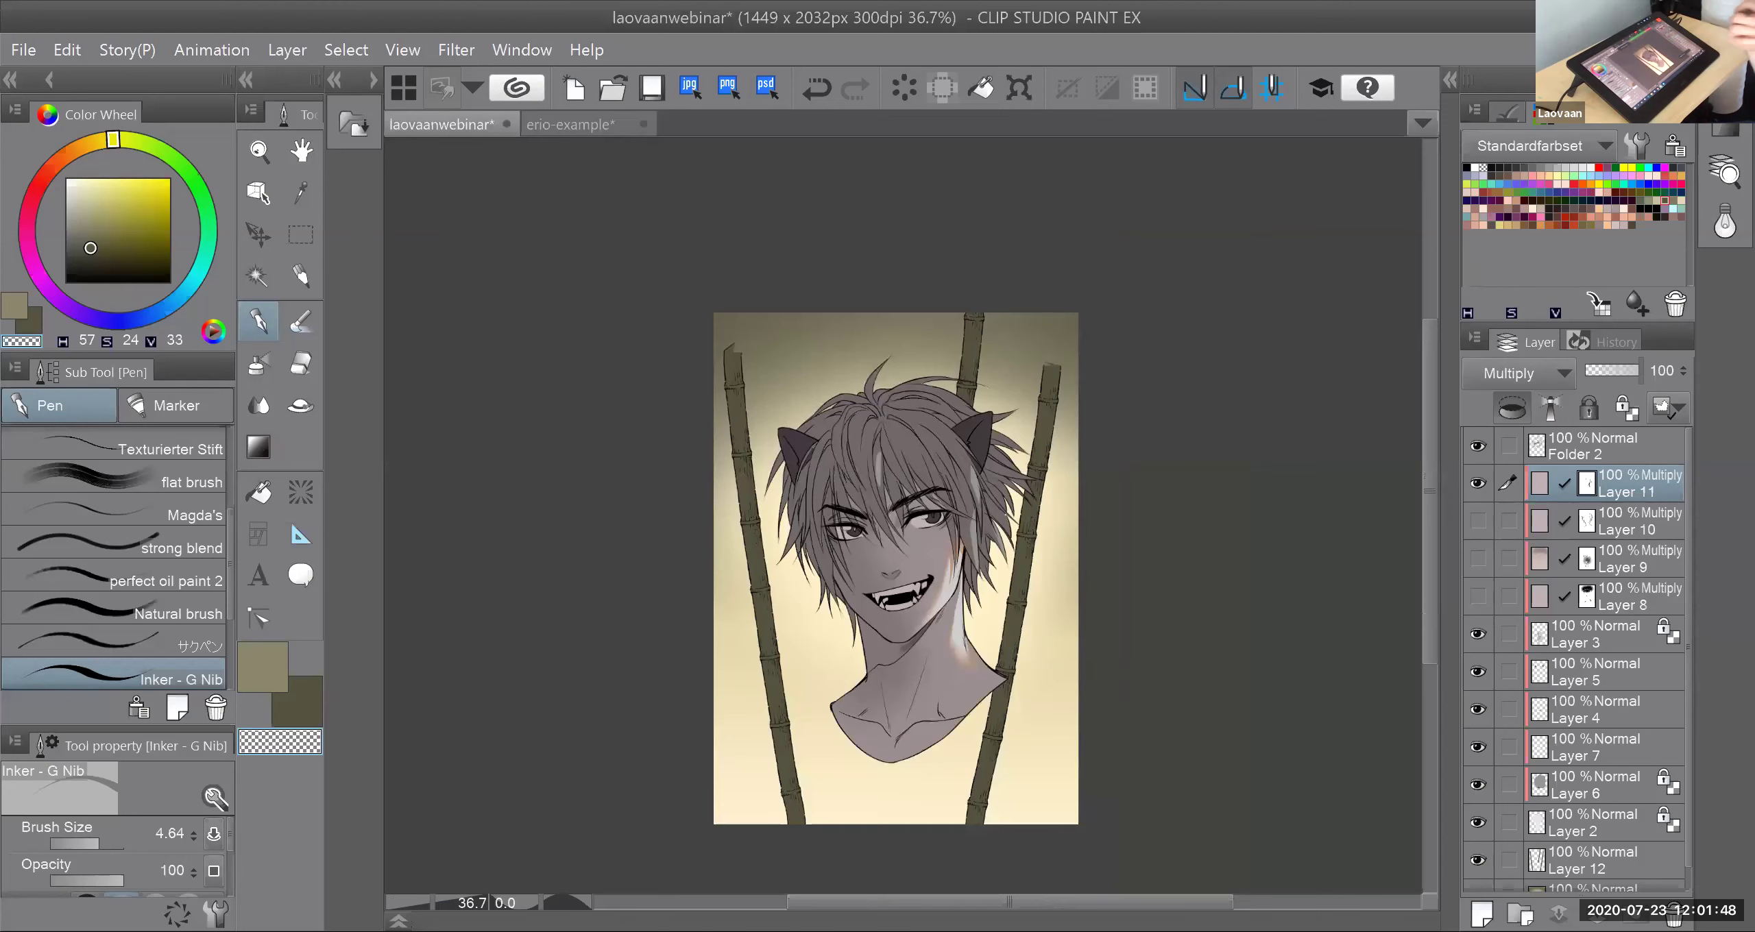
{"action": "scroll", "coordinate": [954, 544], "scroll_direction": "up", "scroll_amount": 1}
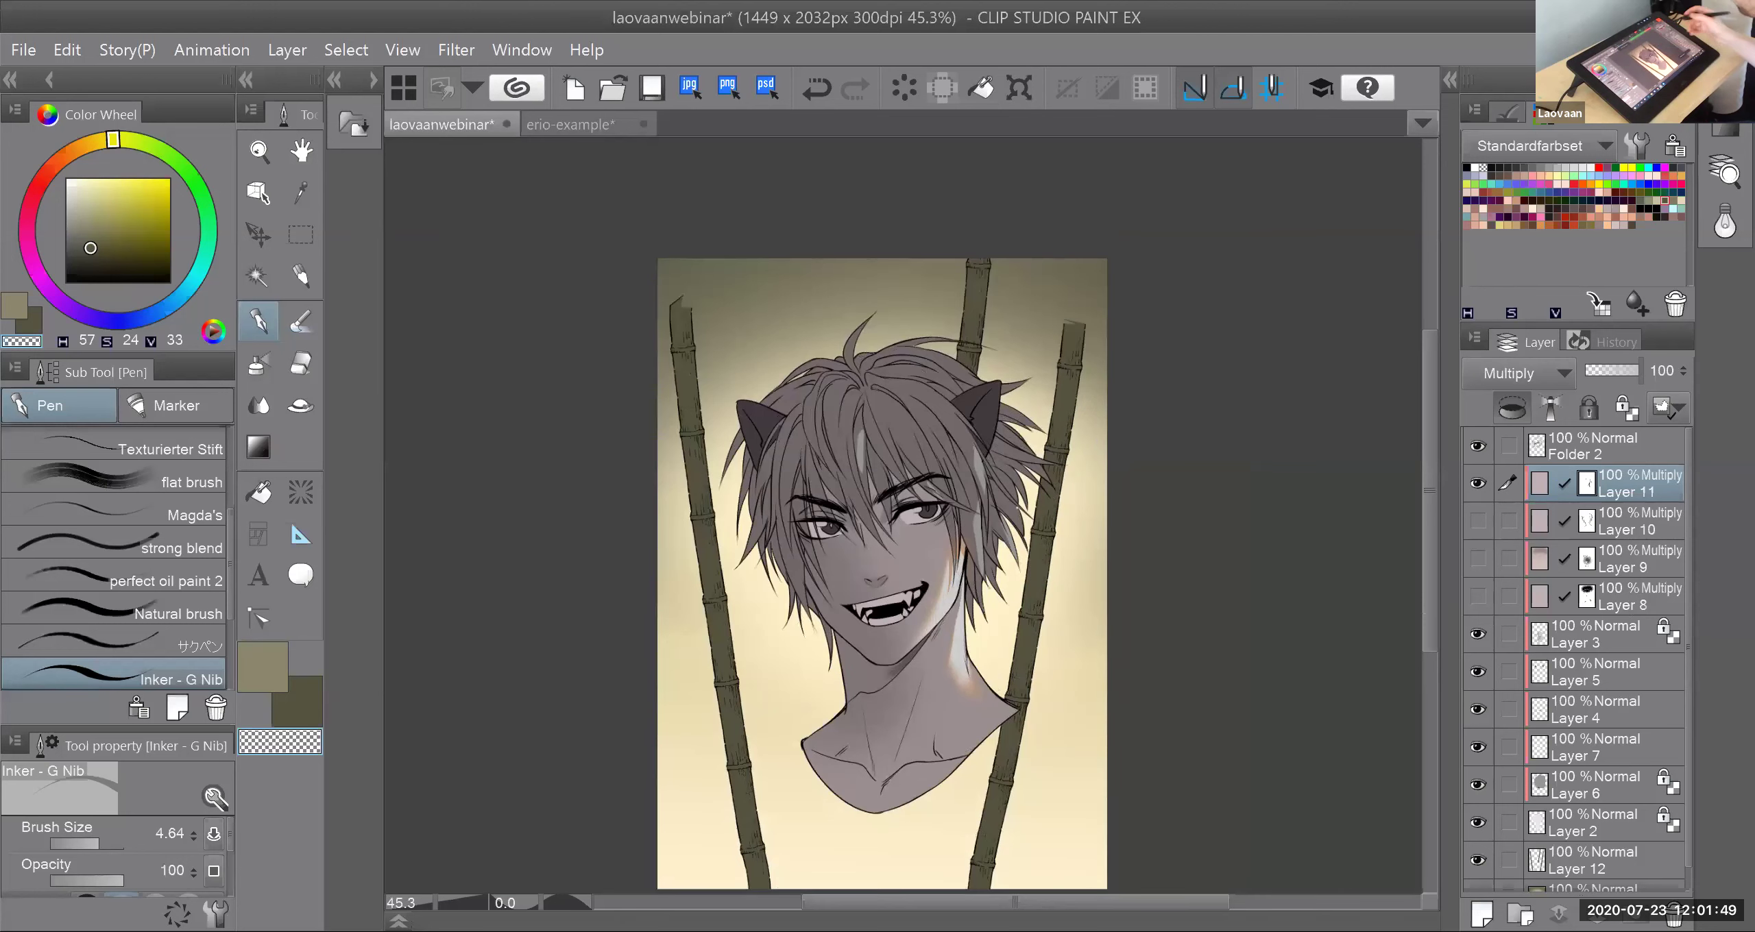
{"action": "left_click", "coordinate": [1478, 484]}
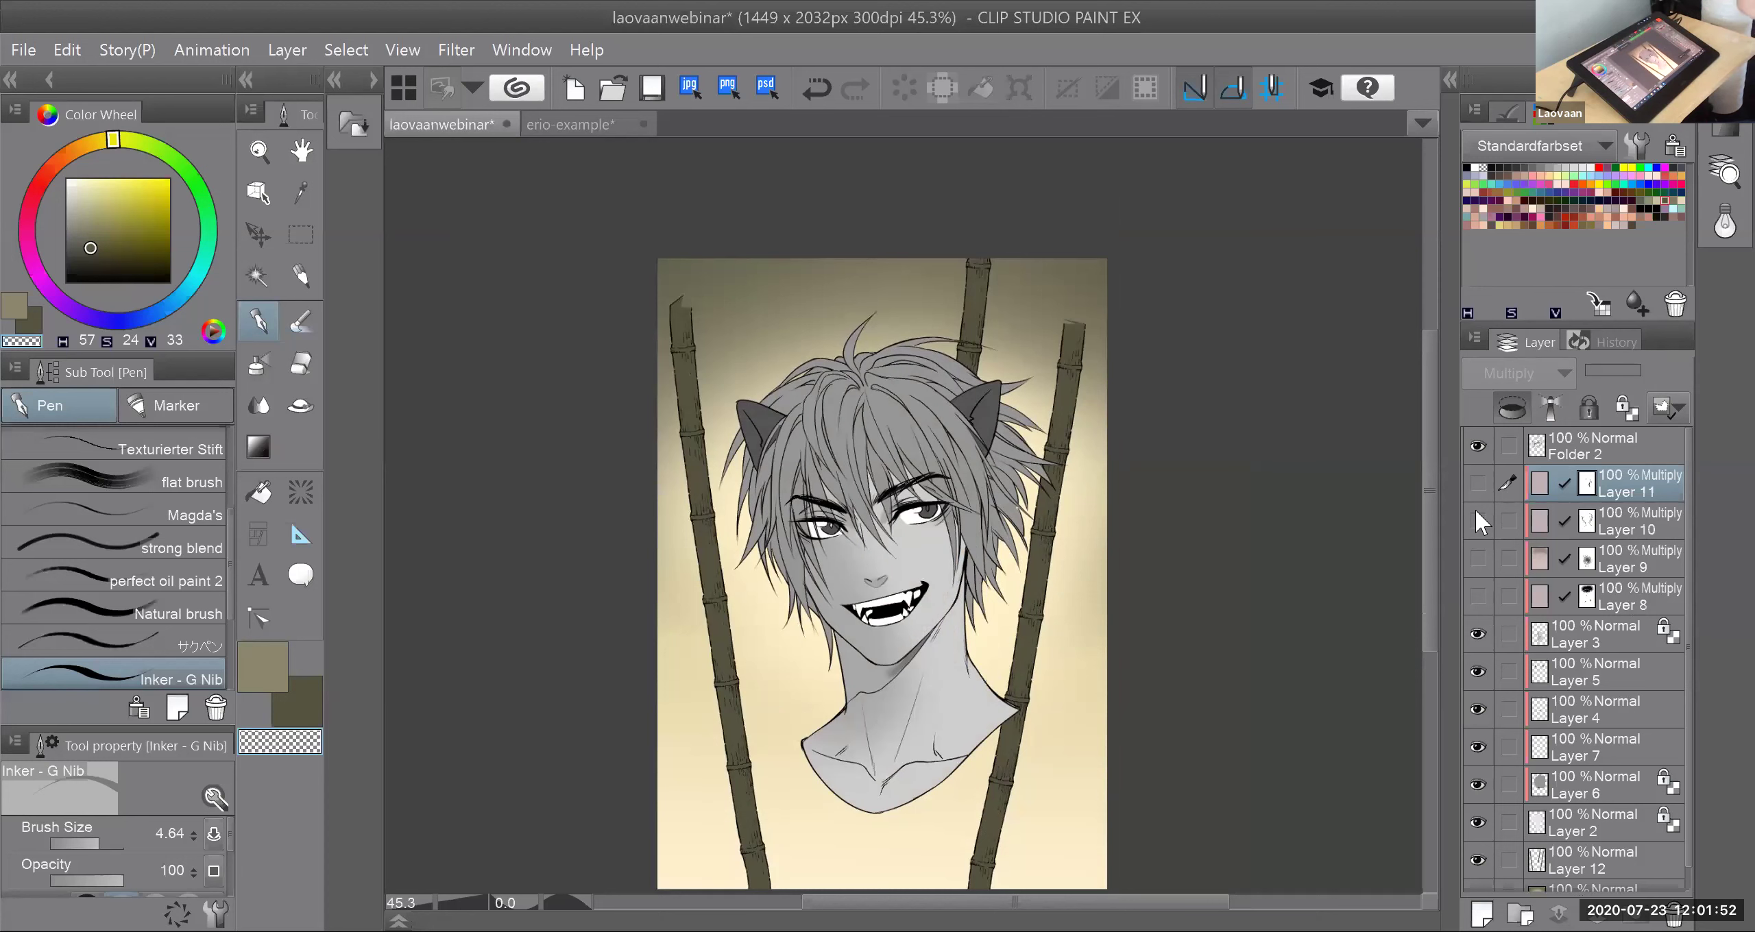
{"action": "left_click", "coordinate": [1478, 483]}
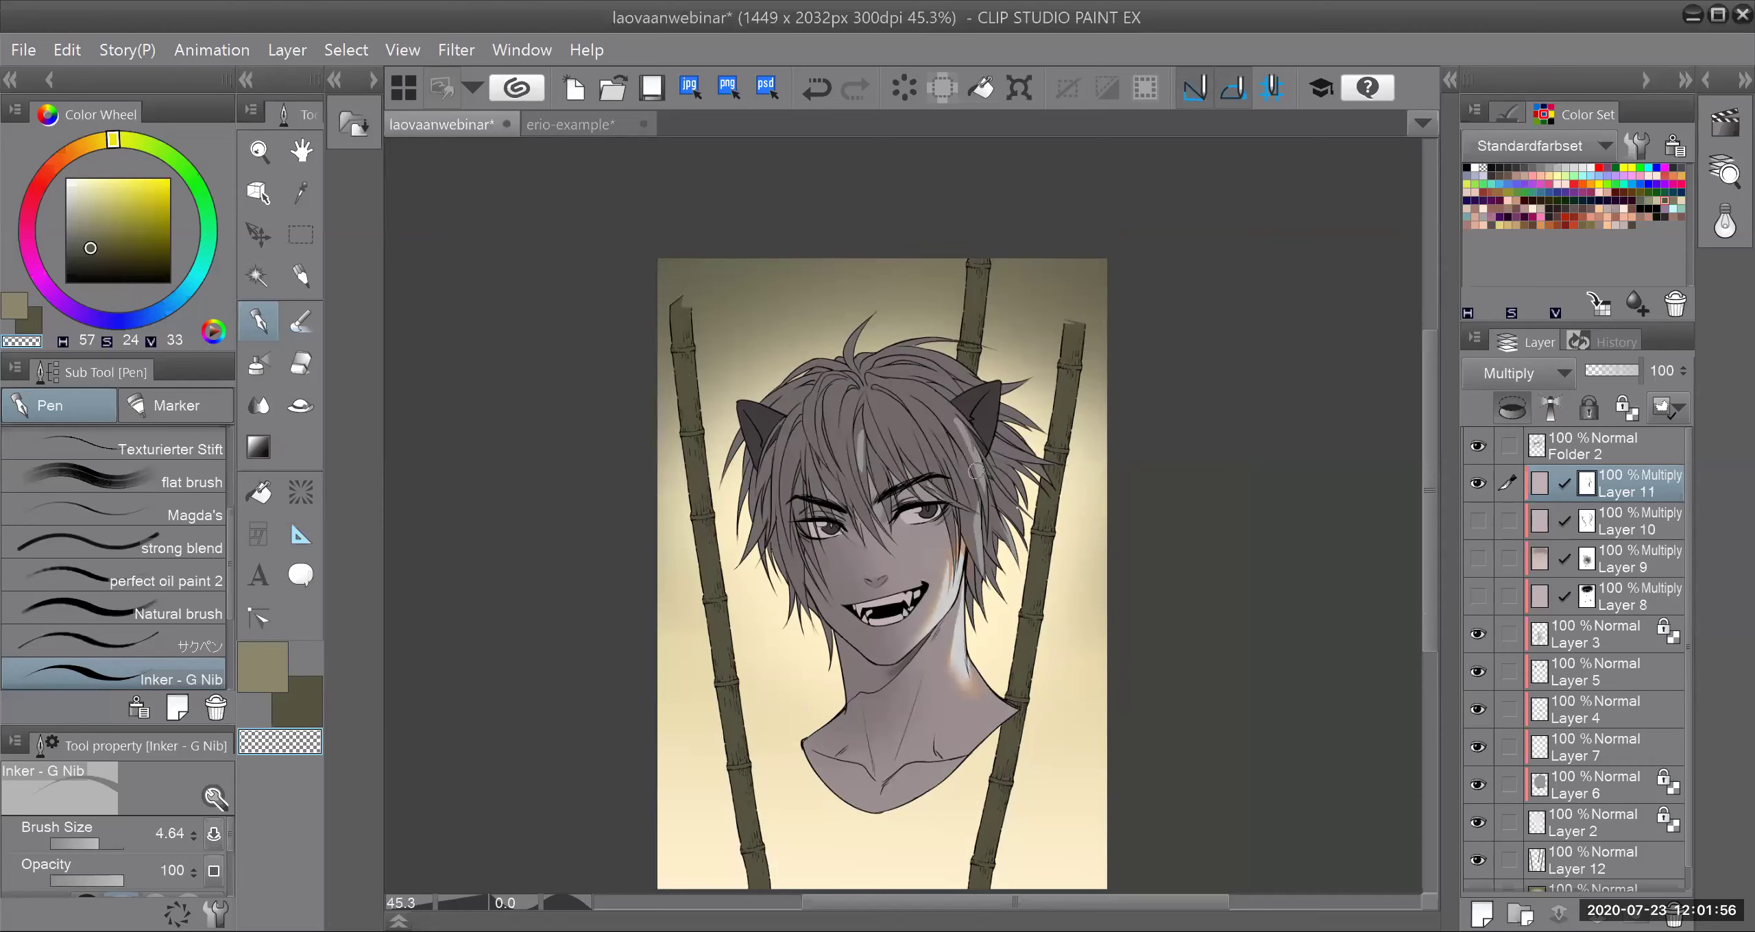
Step: Refine the light strands in the upper fringe on Layer 11's mask, alternating transparent and opaque Inker - G Nib strokes
{"action": "mouse_move", "coordinate": [919, 457]}
{"action": "left_mouse_down"}
{"action": "mouse_move", "coordinate": [907, 424]}
{"action": "mouse_move", "coordinate": [901, 437]}
{"action": "left_mouse_up"}
{"action": "key", "text": "ctrl+z"}
{"action": "key", "text": "c"}
{"action": "mouse_move", "coordinate": [859, 449]}
{"action": "left_mouse_down"}
{"action": "mouse_move", "coordinate": [901, 442]}
{"action": "mouse_move", "coordinate": [929, 476]}
{"action": "mouse_move", "coordinate": [891, 433]}
{"action": "mouse_move", "coordinate": [934, 491]}
{"action": "mouse_move", "coordinate": [903, 423]}
{"action": "left_mouse_up"}
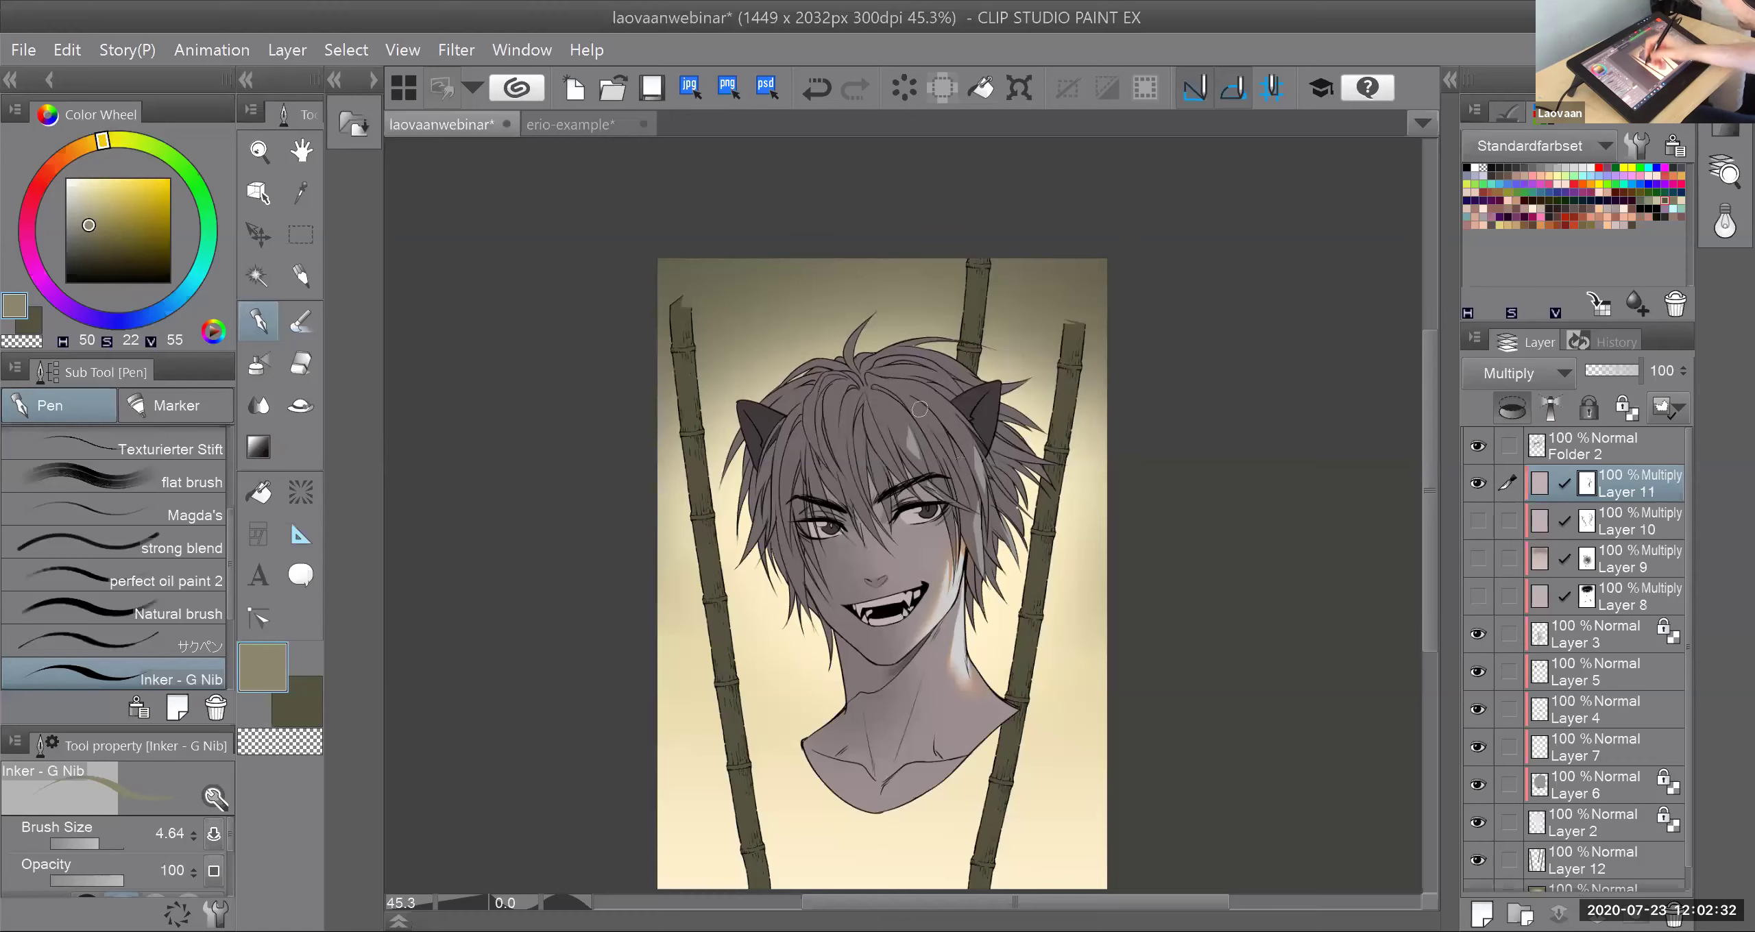
{"action": "key", "text": "c"}
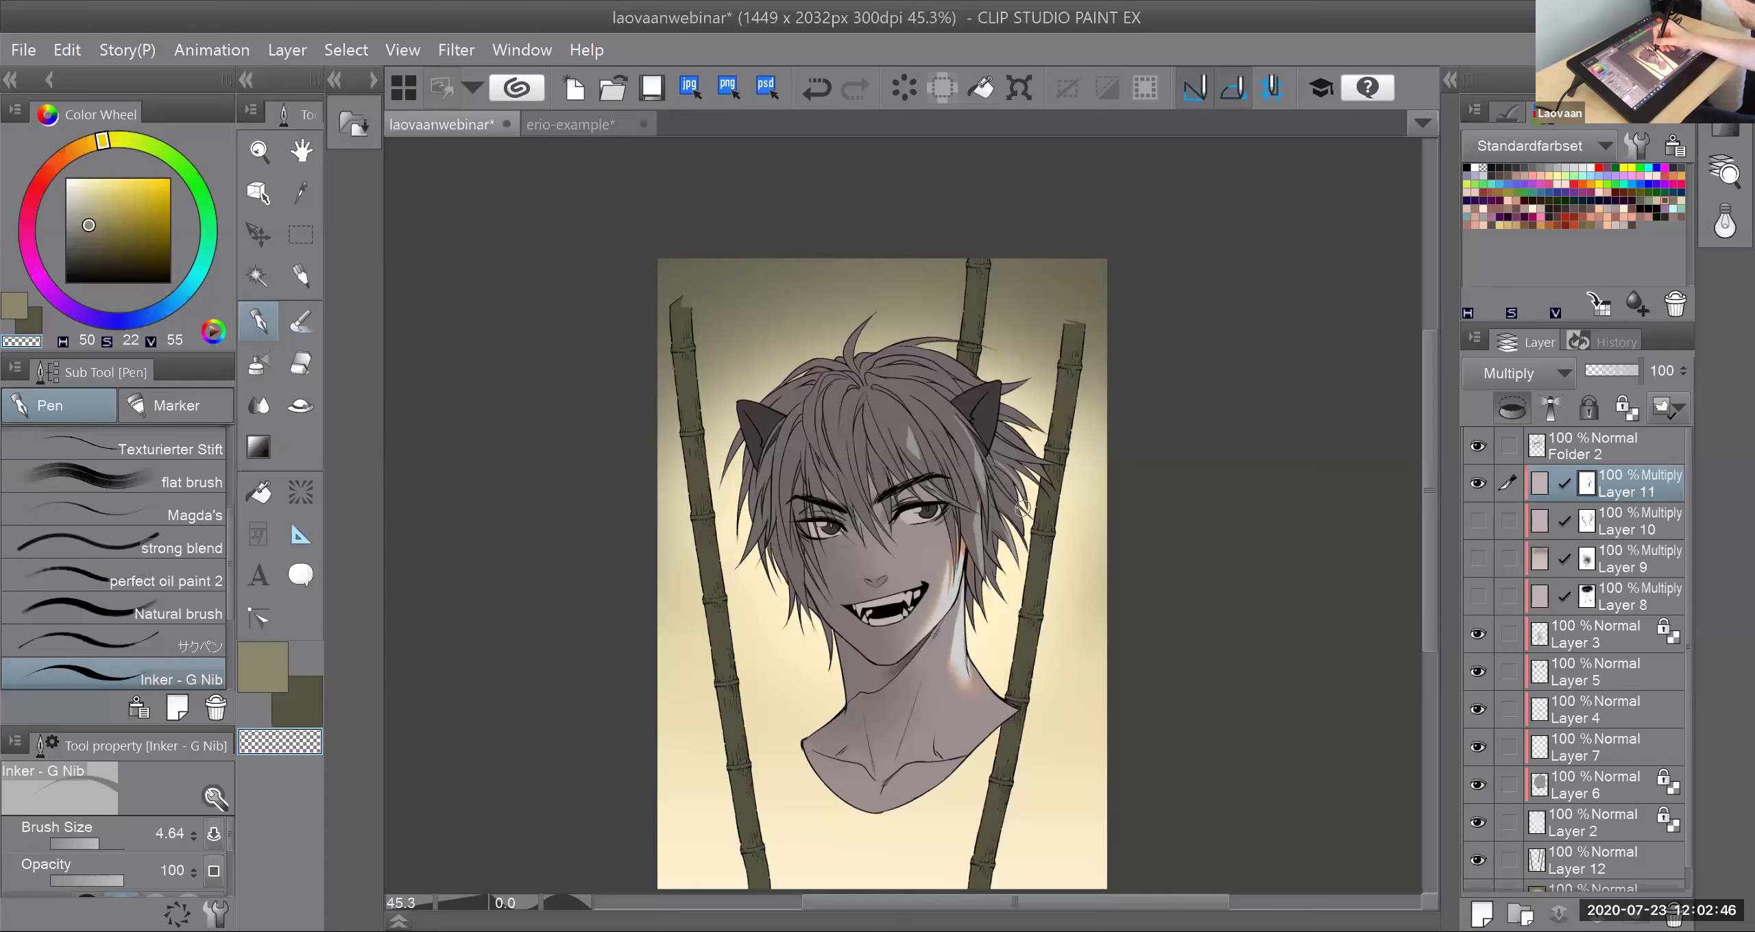
{"action": "key", "text": "ctrl+z"}
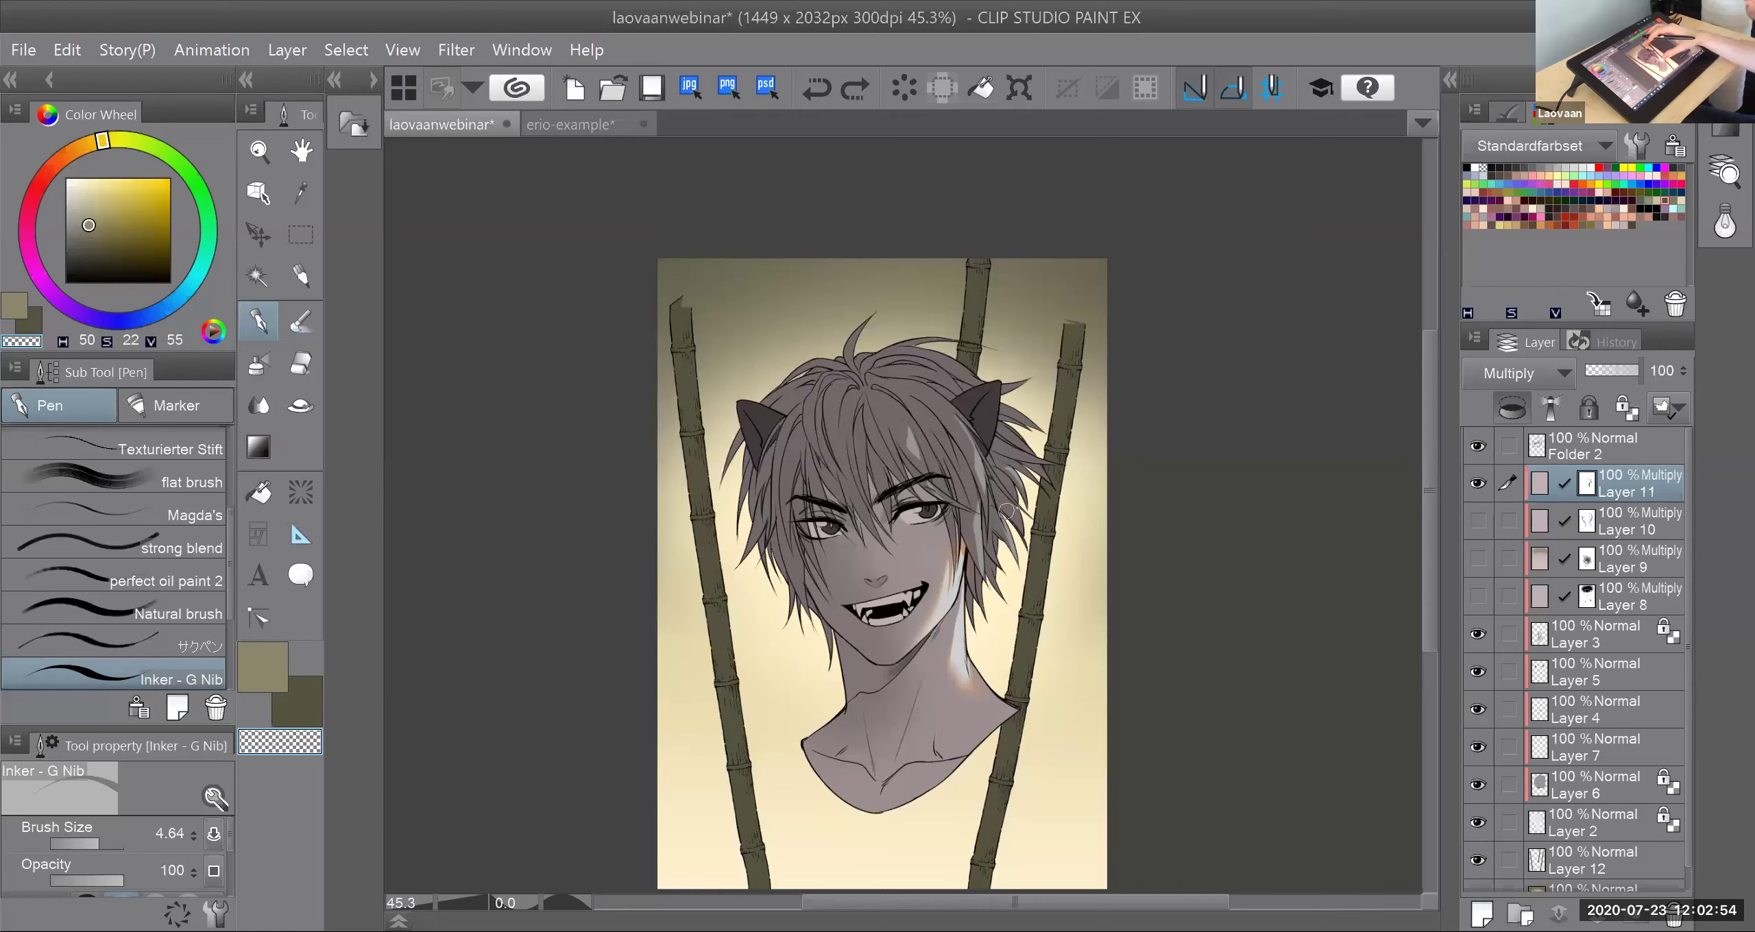
Step: Reveal light strands in the outer hair behind the right-hand cat ear on Layer 11's mask with transparent Inker - G Nib strokes
{"action": "key", "text": "ctrl+plus"}
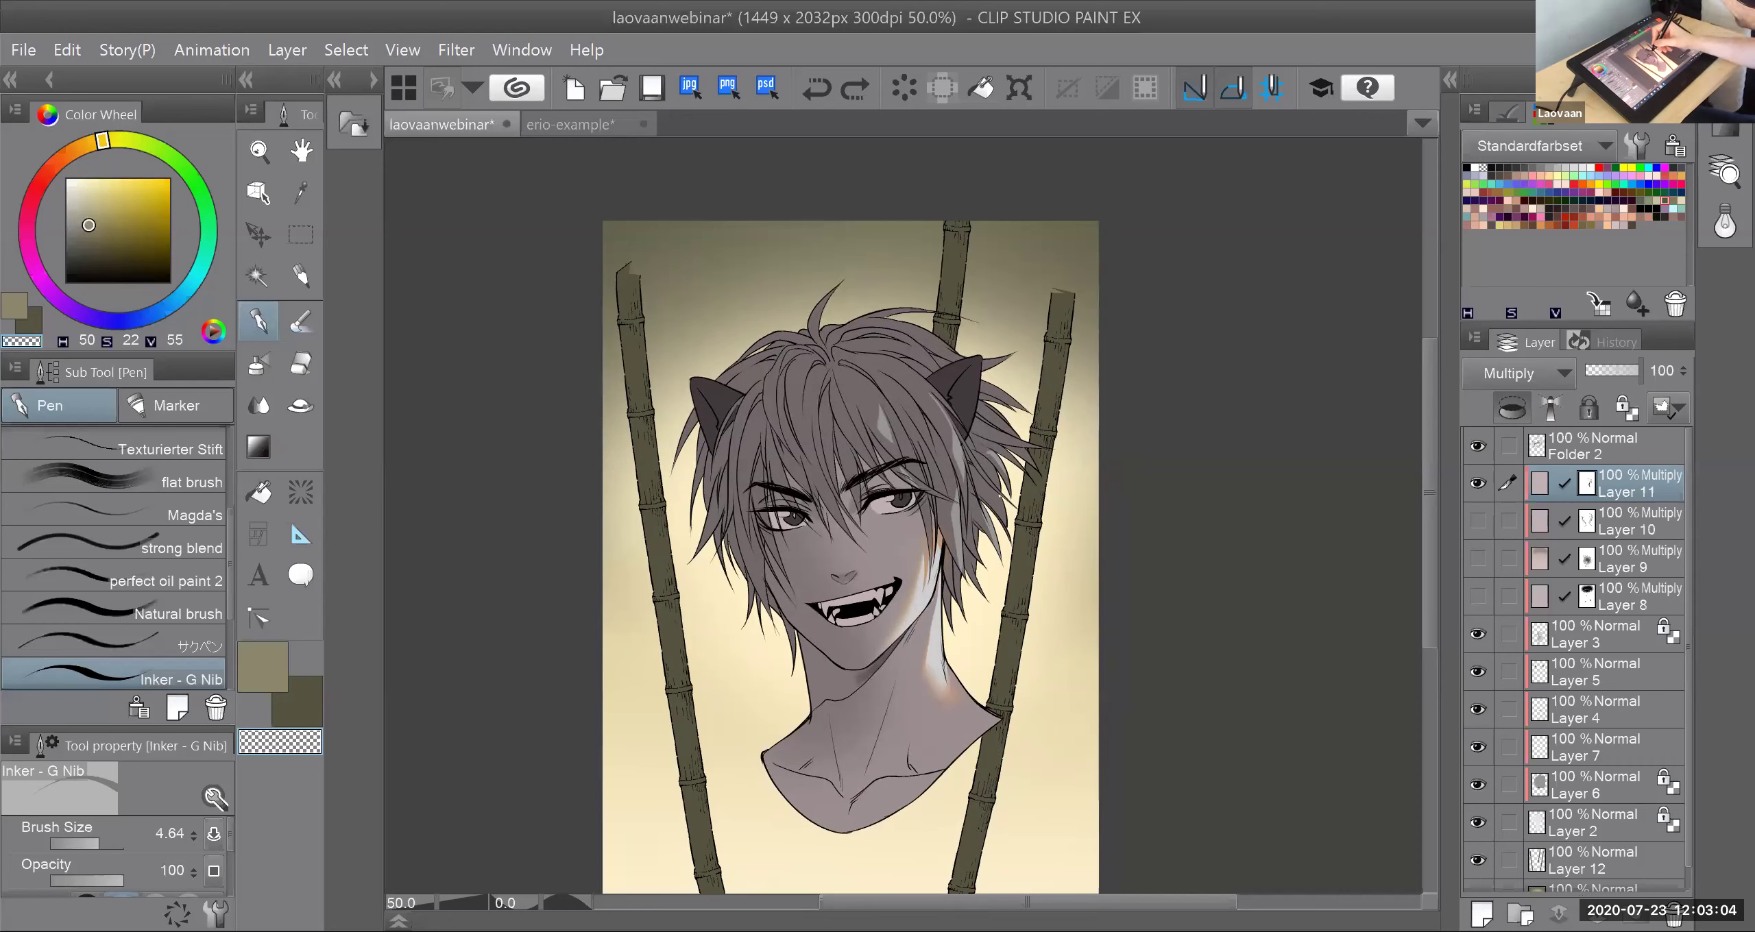
{"action": "left_click_drag", "start_coordinate": [990, 454], "coordinate": [1012, 502]}
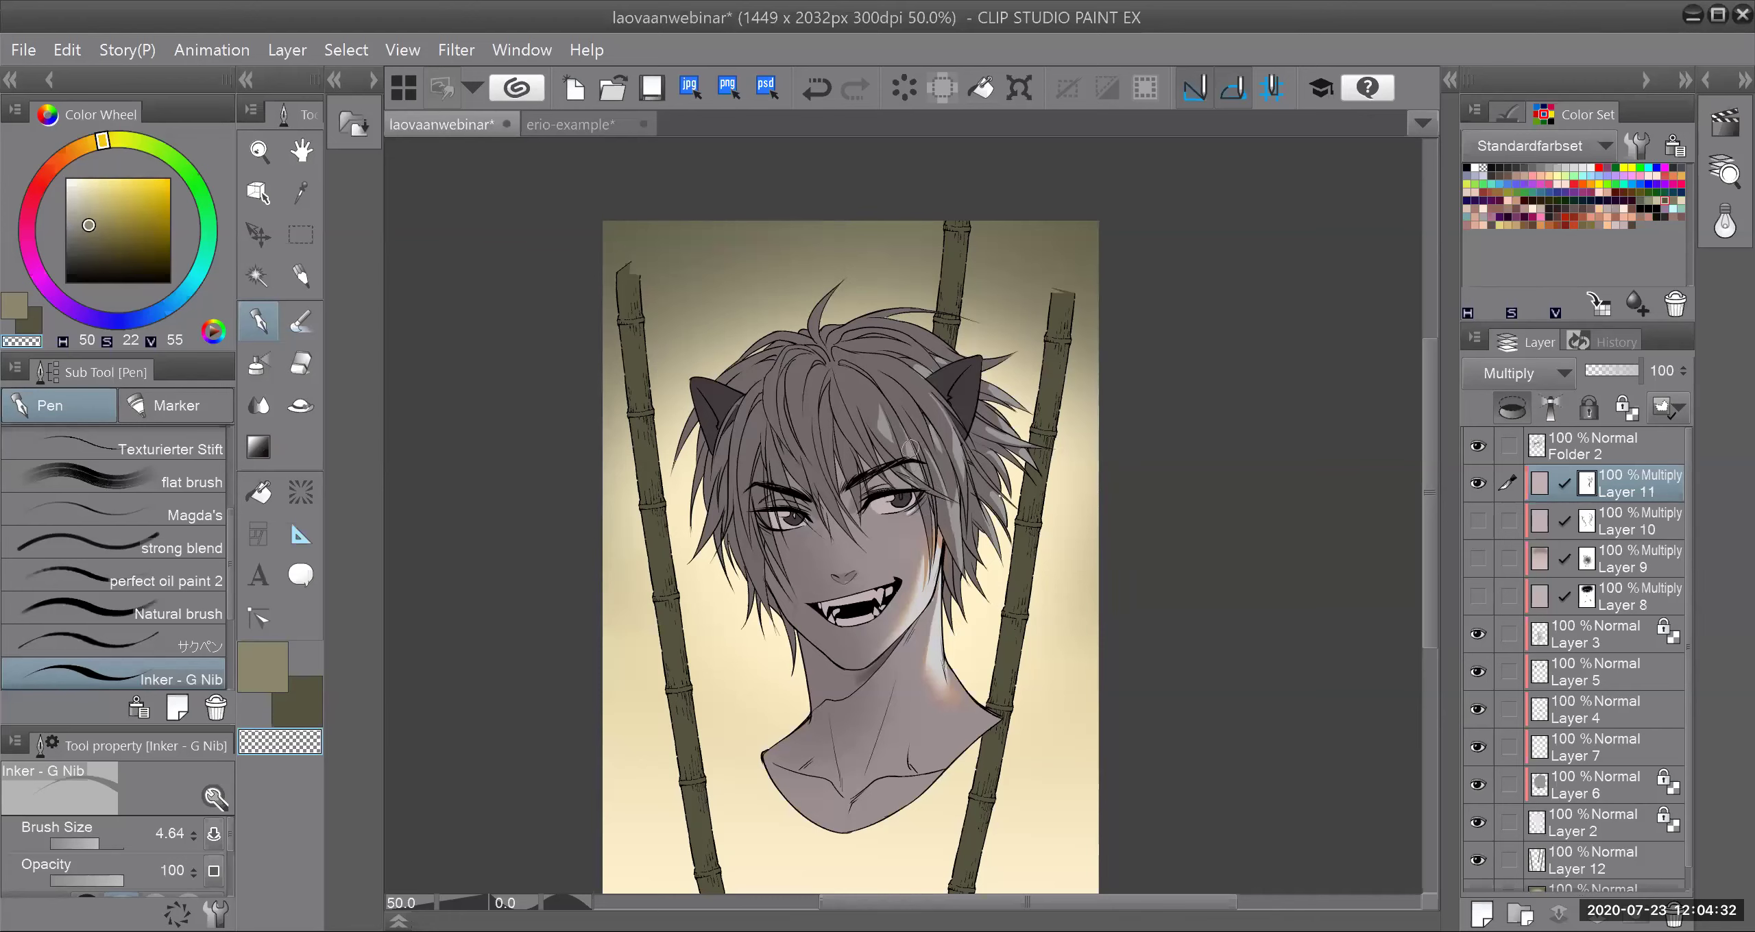
{"action": "key", "text": "ctrl+z"}
{"action": "key", "text": "c"}
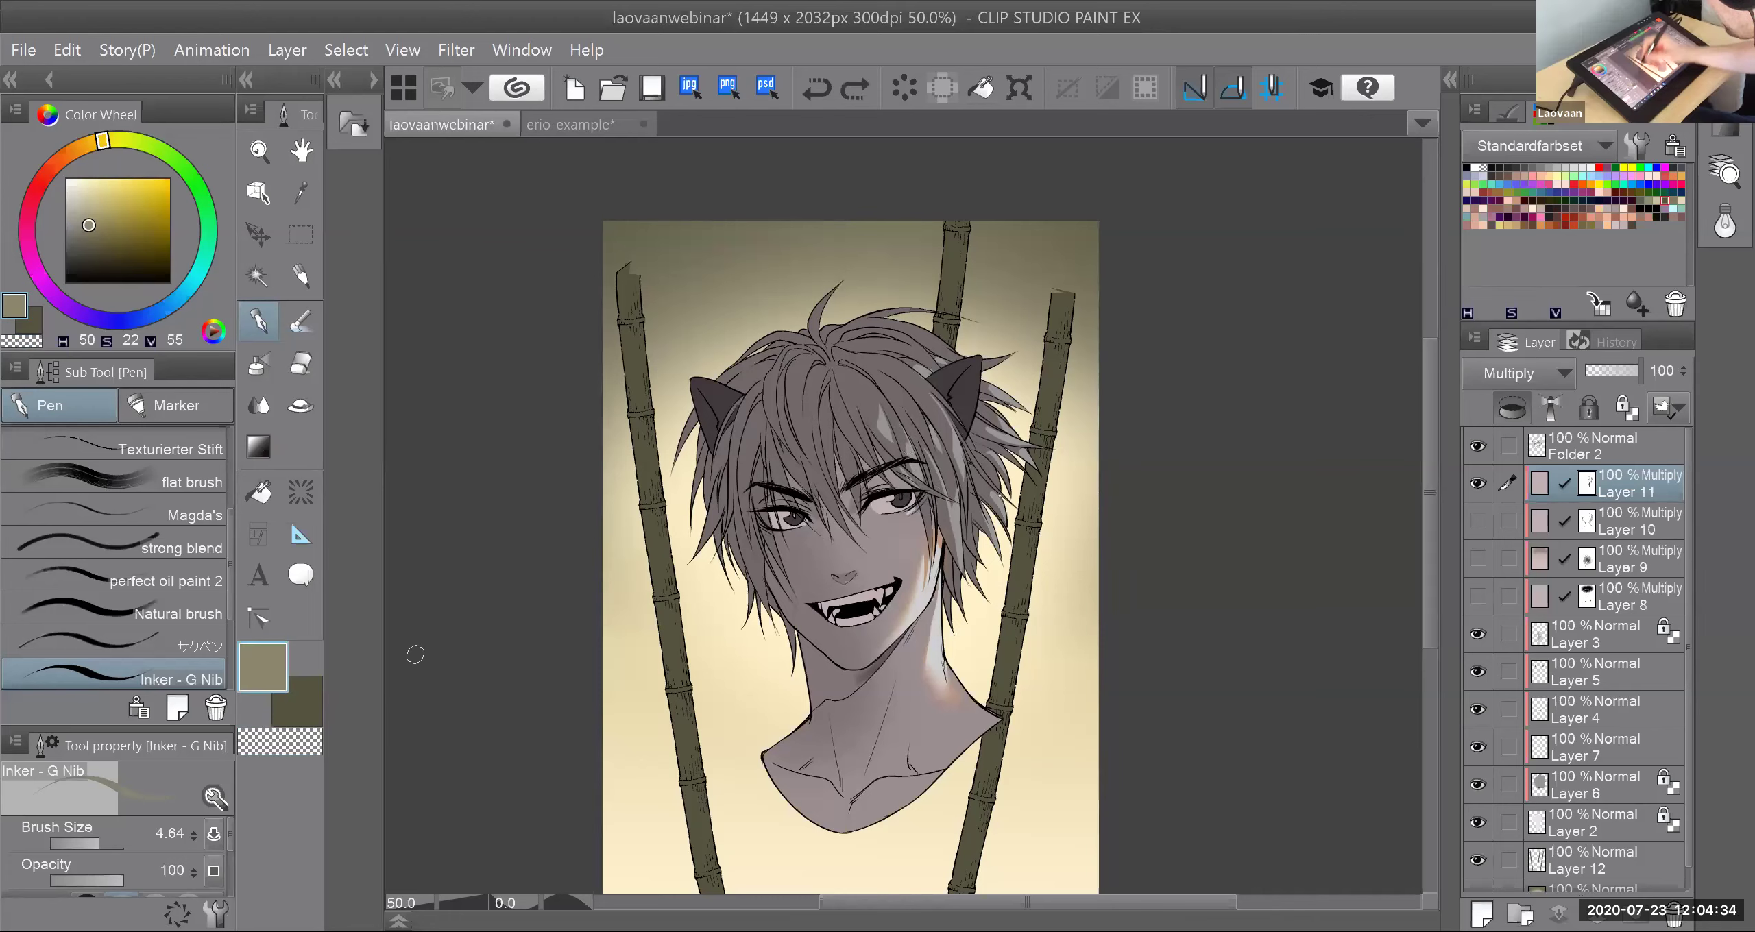
{"action": "key", "text": "ctrl+y"}
{"action": "key", "text": "c"}
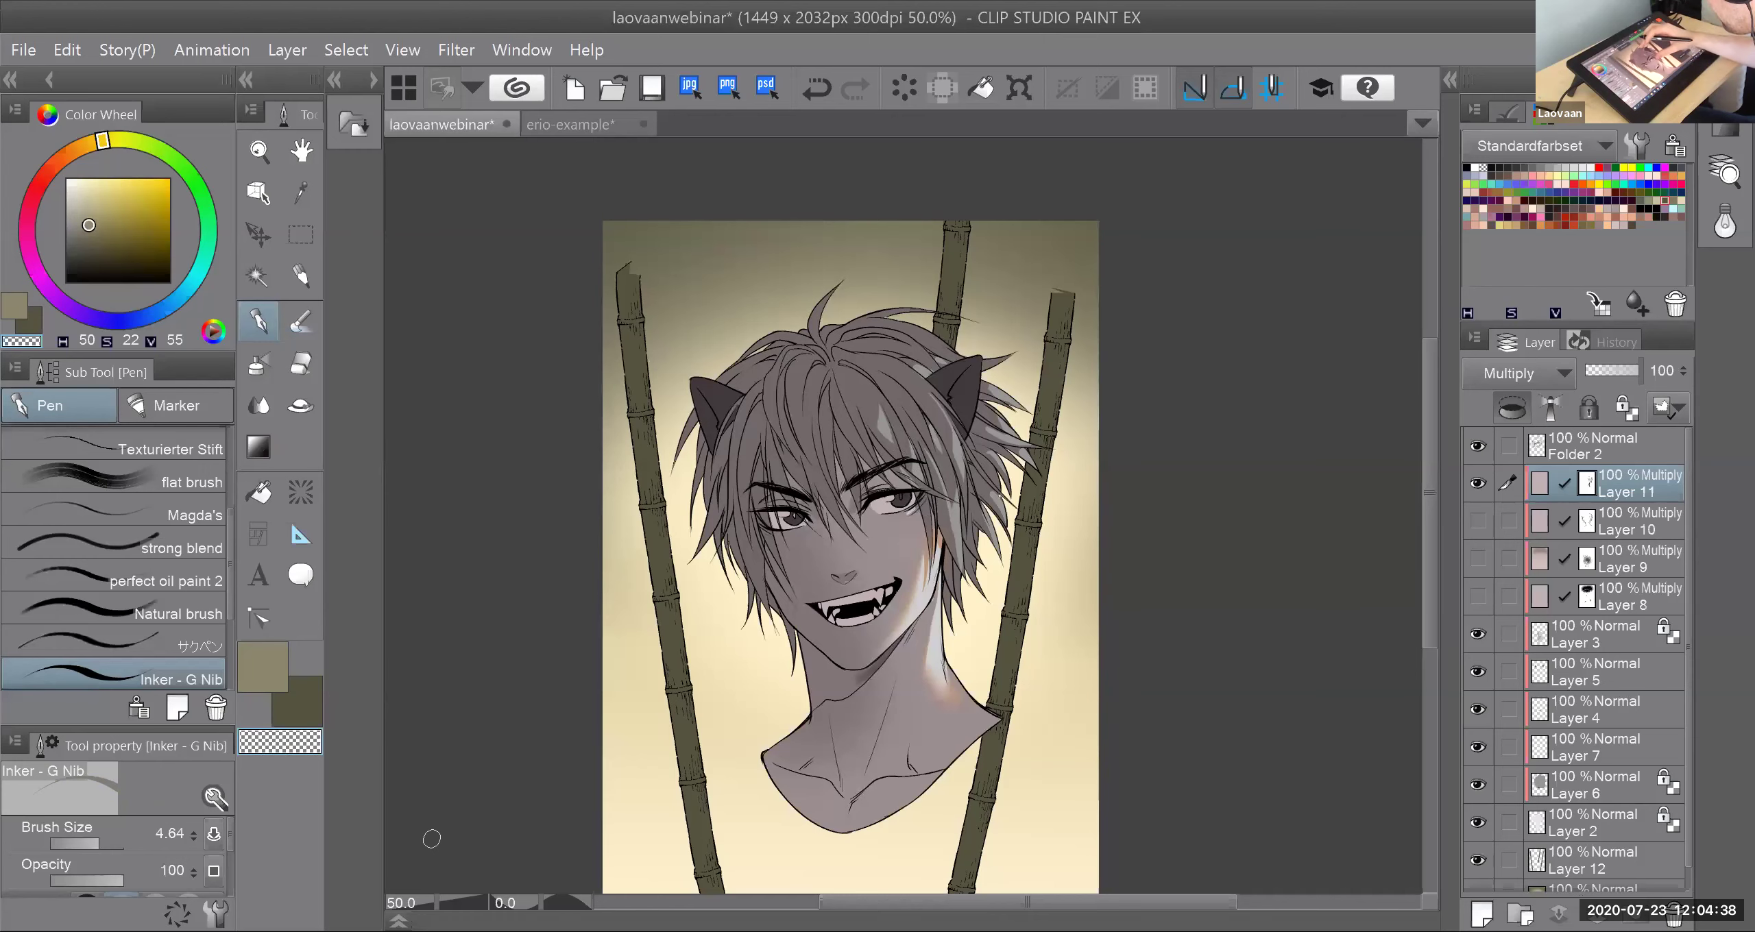
Step: Refine the light strands in the right-hand outer hair on Layer 11's mask, alternating opaque and transparent Inker - G Nib strokes at size 4.64
{"action": "key", "text": "ctrl+plus"}
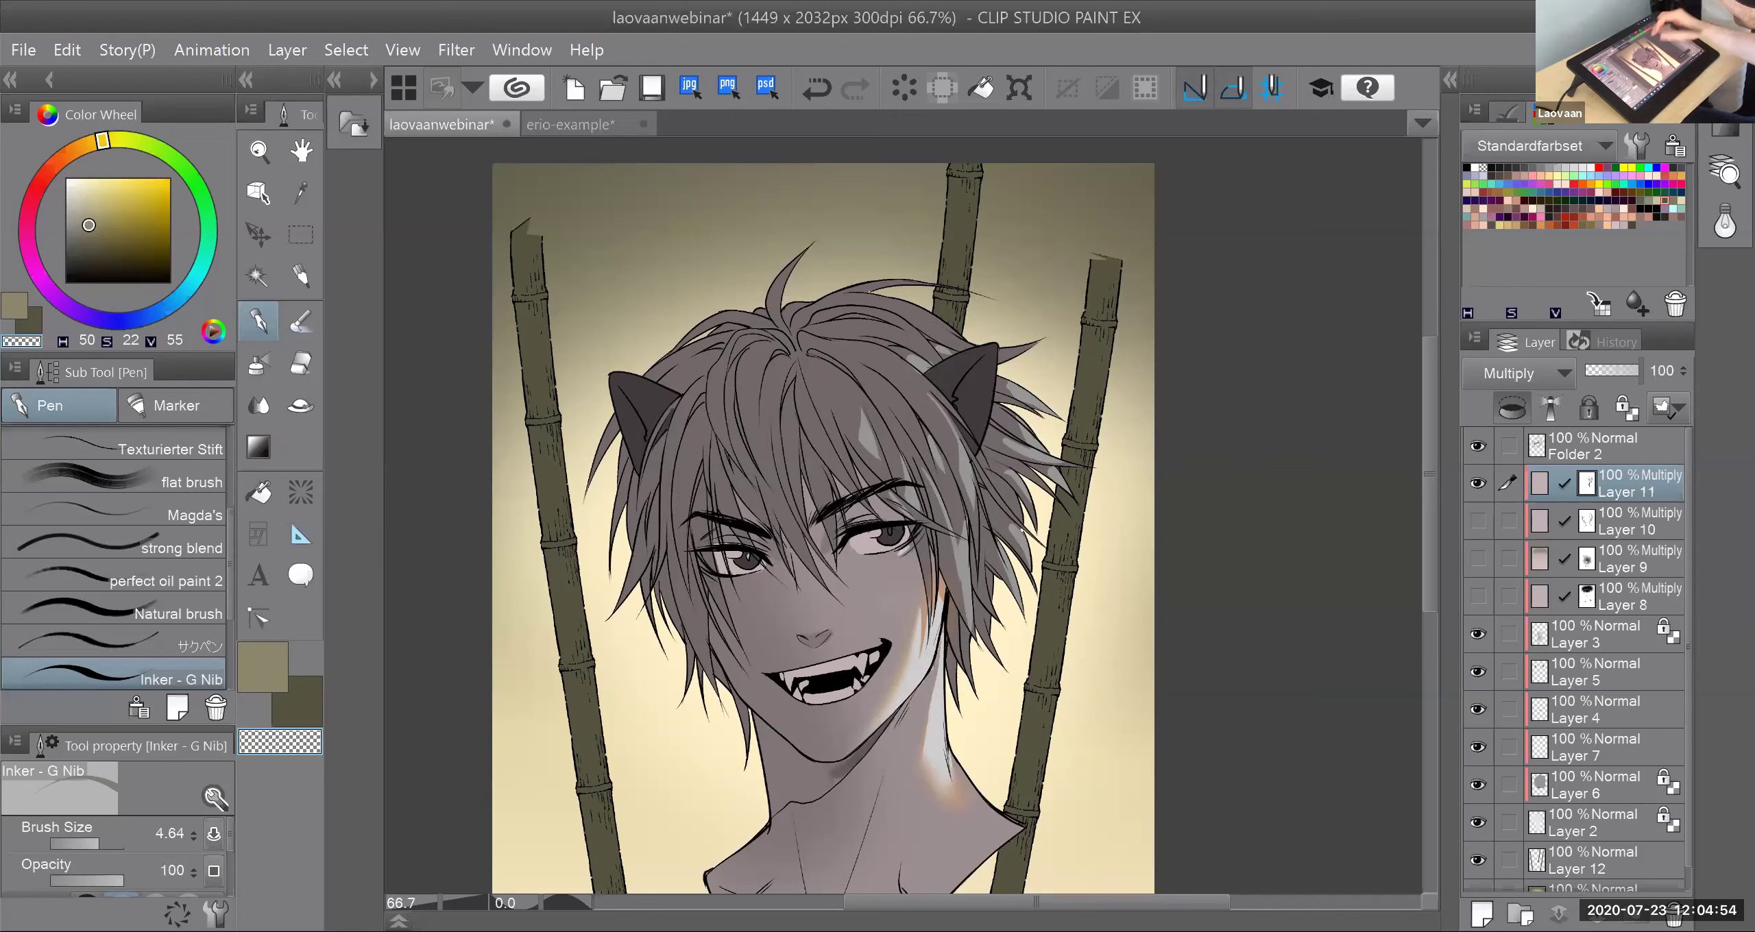
{"action": "scroll", "coordinate": [1047, 461], "scroll_direction": "down", "scroll_amount": 2}
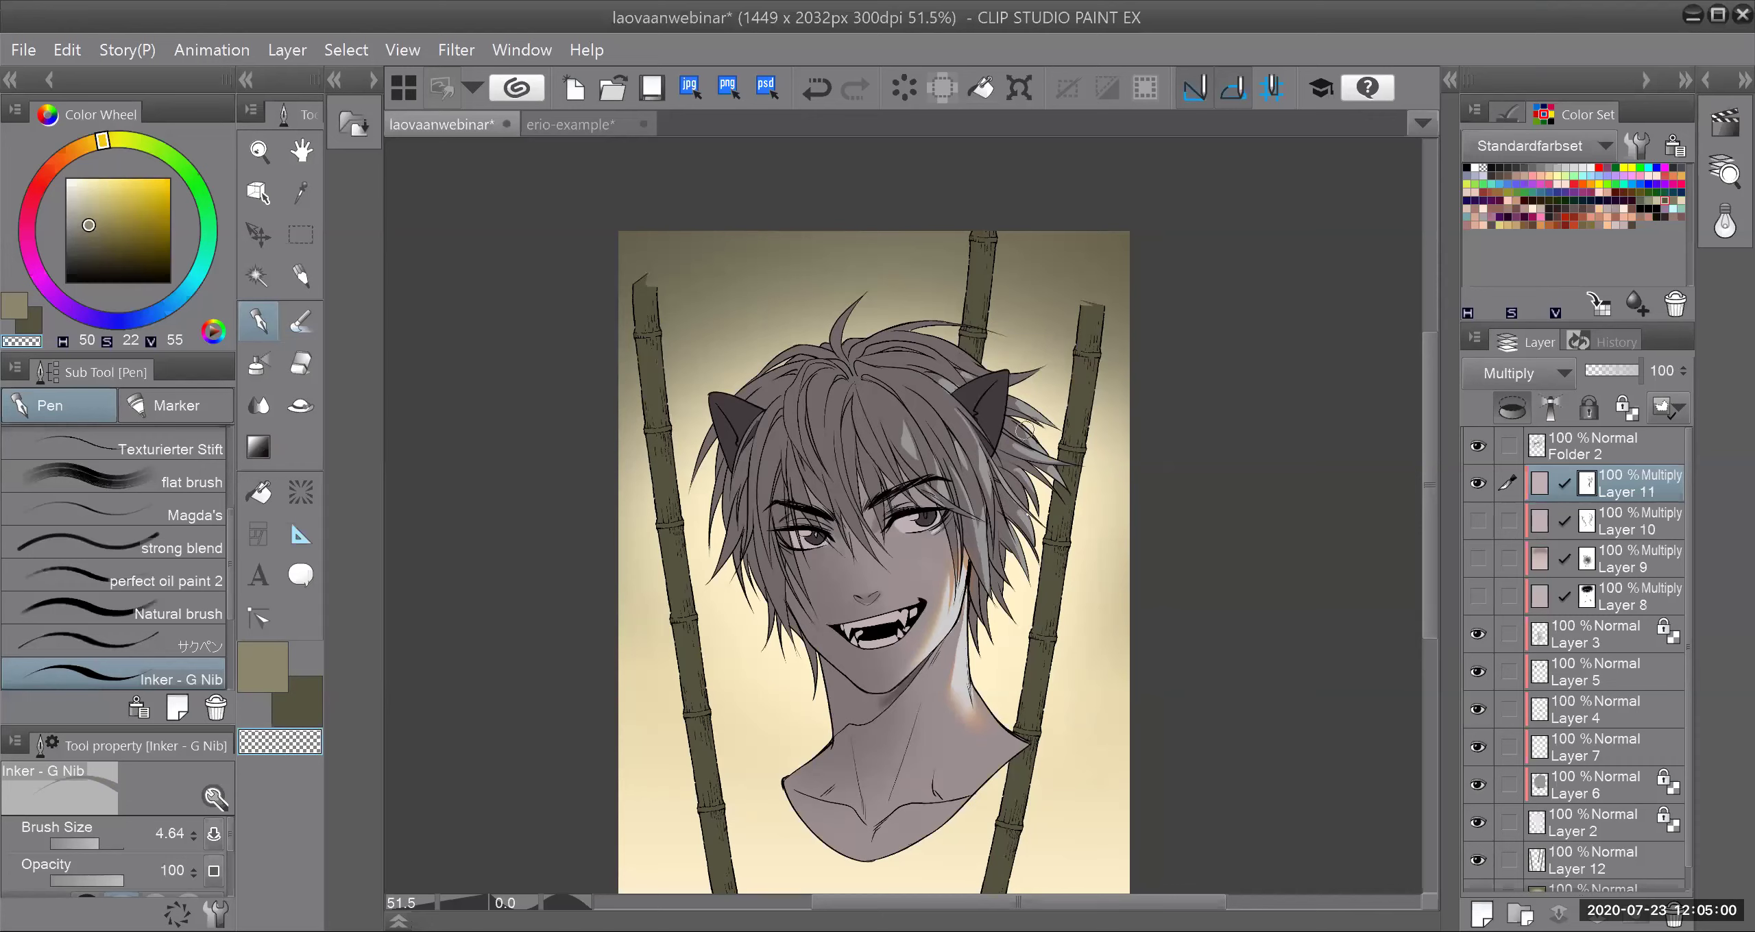
{"action": "left_click", "coordinate": [272, 669]}
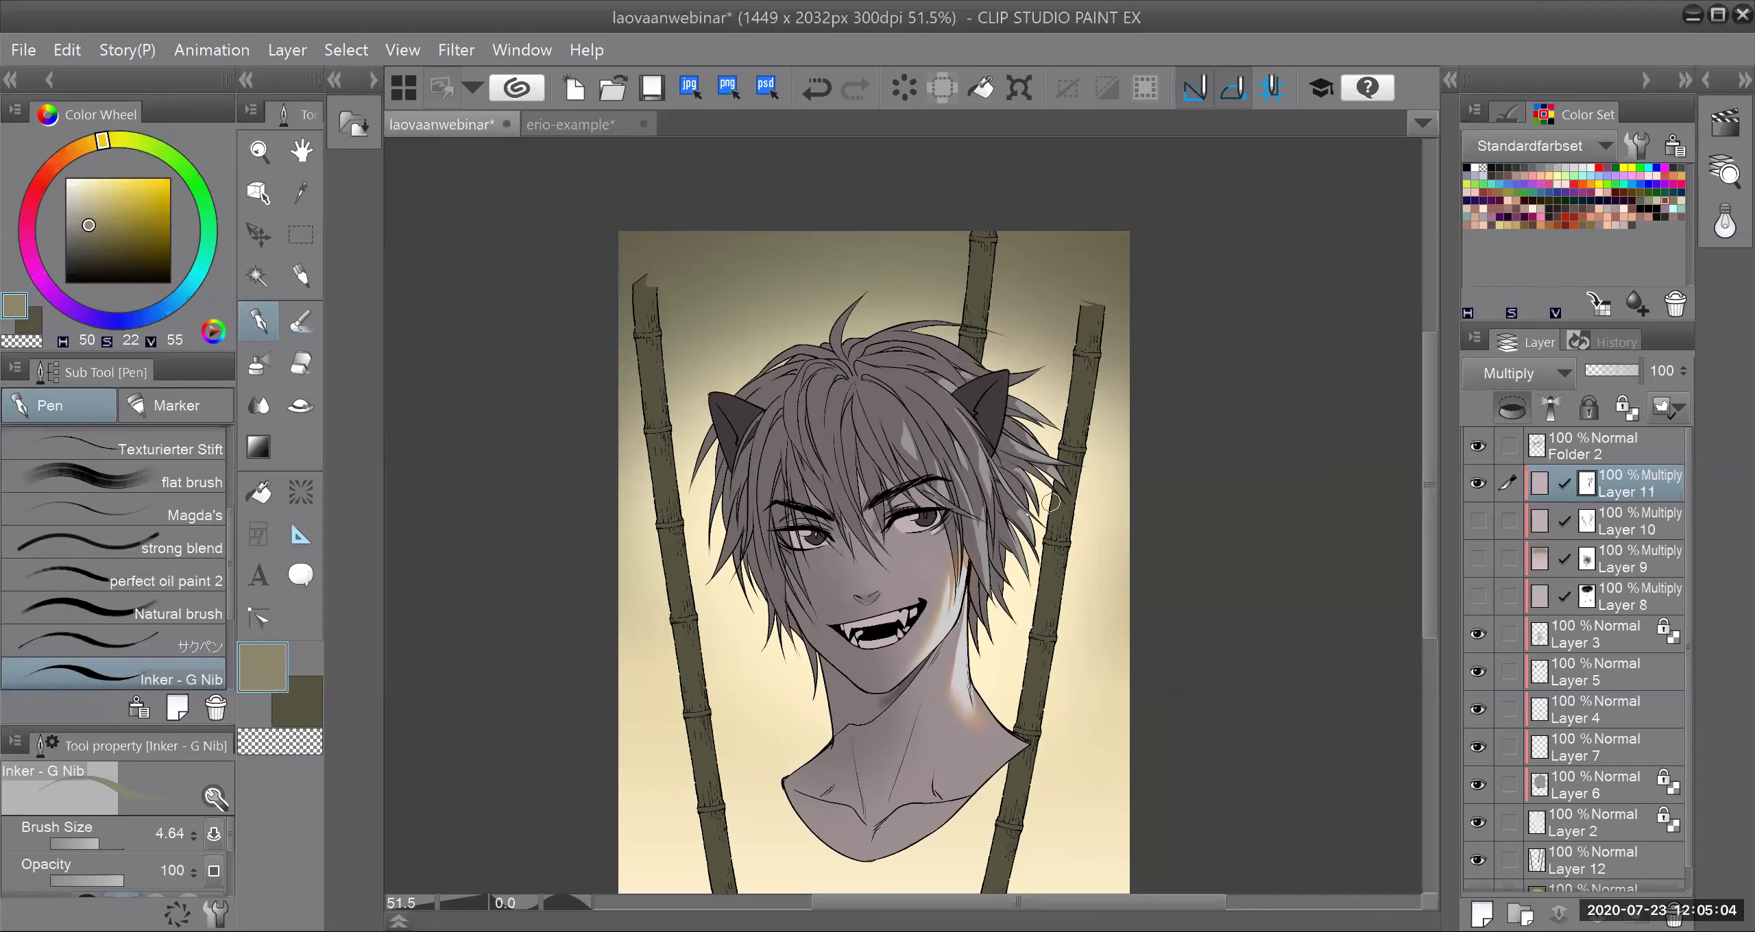
{"action": "key", "text": "c"}
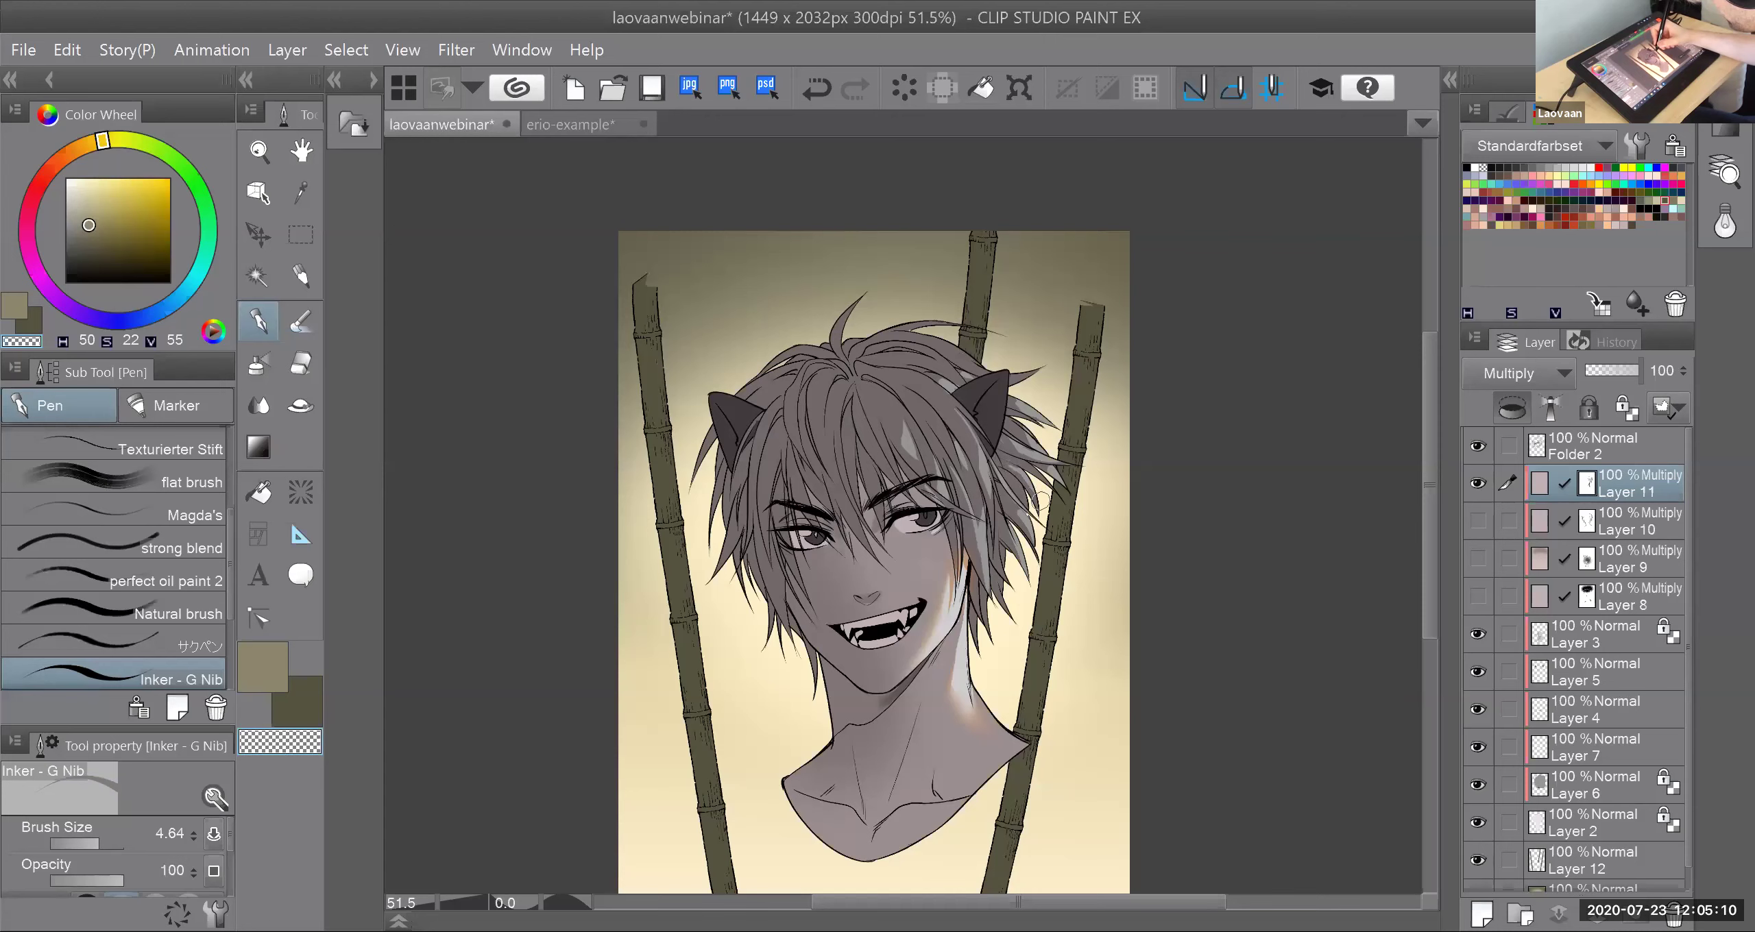
{"action": "key", "text": "c"}
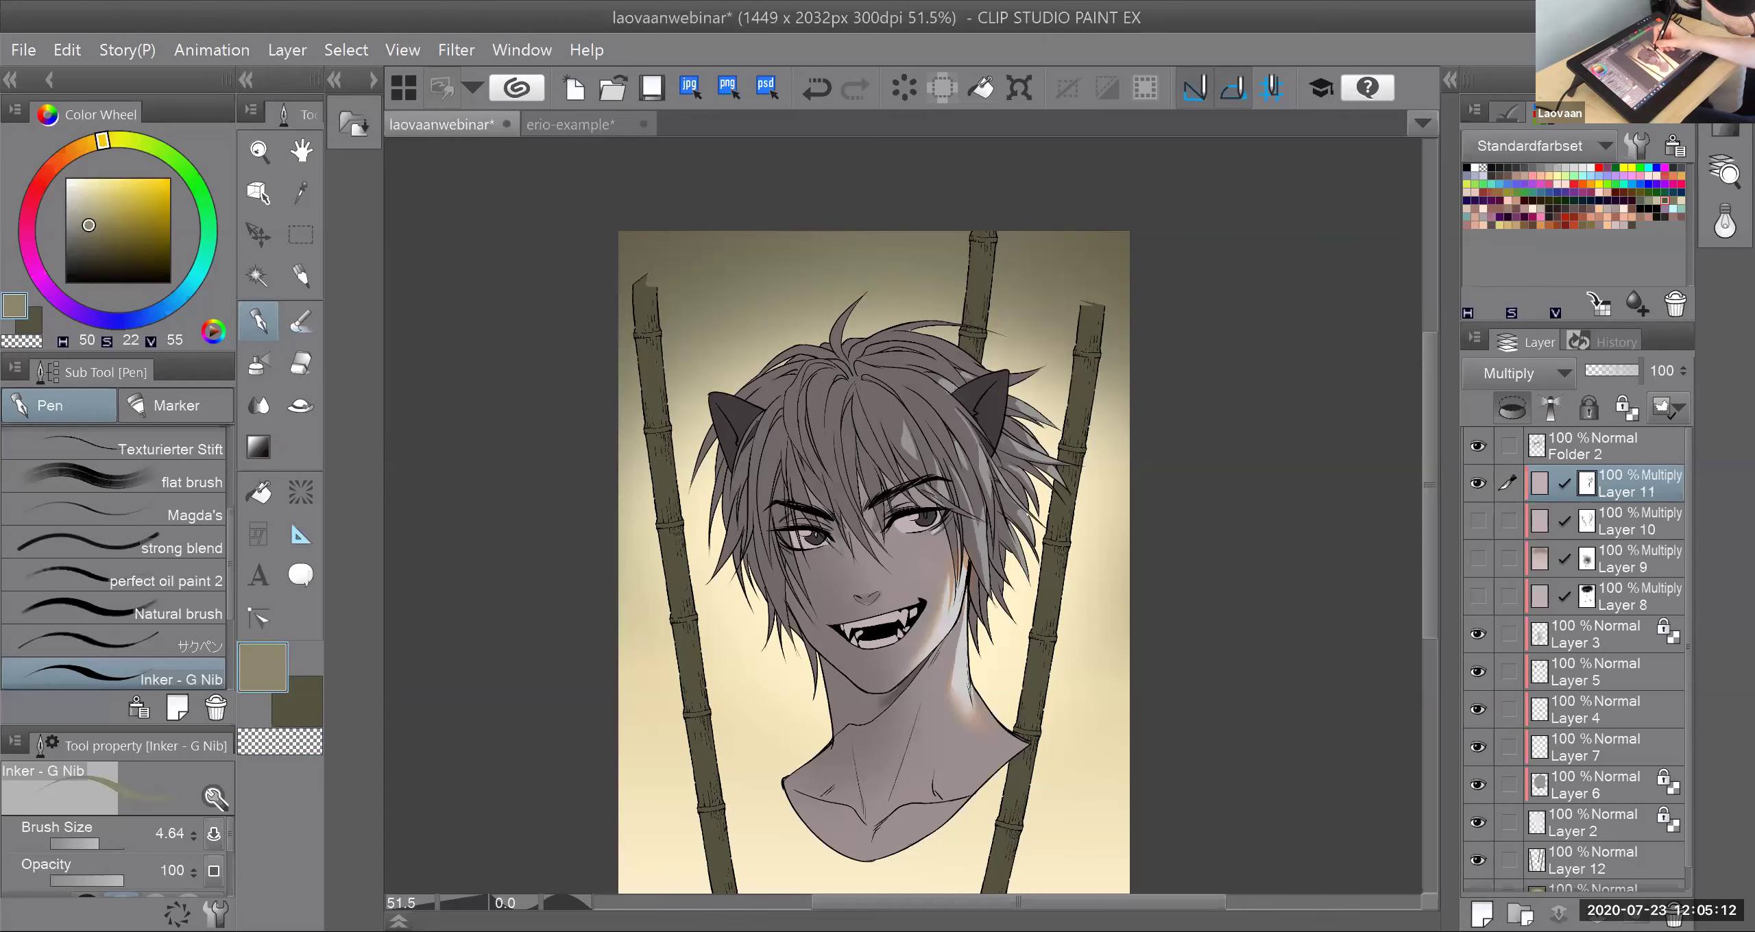
{"action": "left_click", "coordinate": [283, 749]}
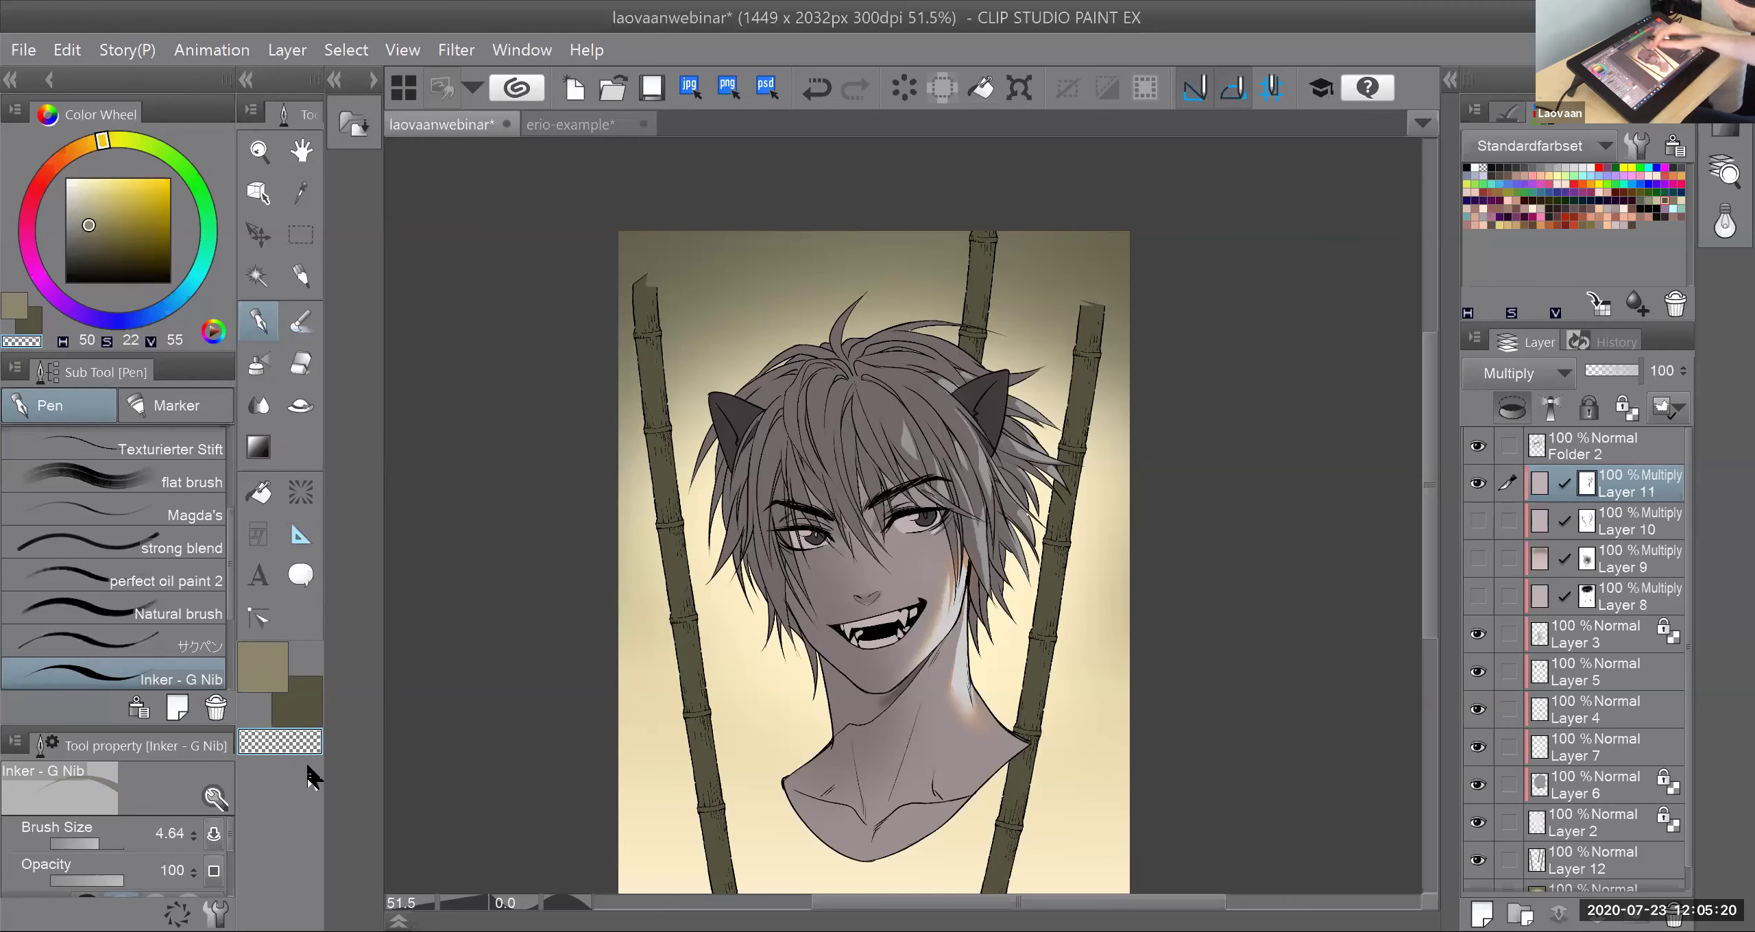
{"action": "scroll", "coordinate": [1060, 540], "scroll_direction": "up", "scroll_amount": 1}
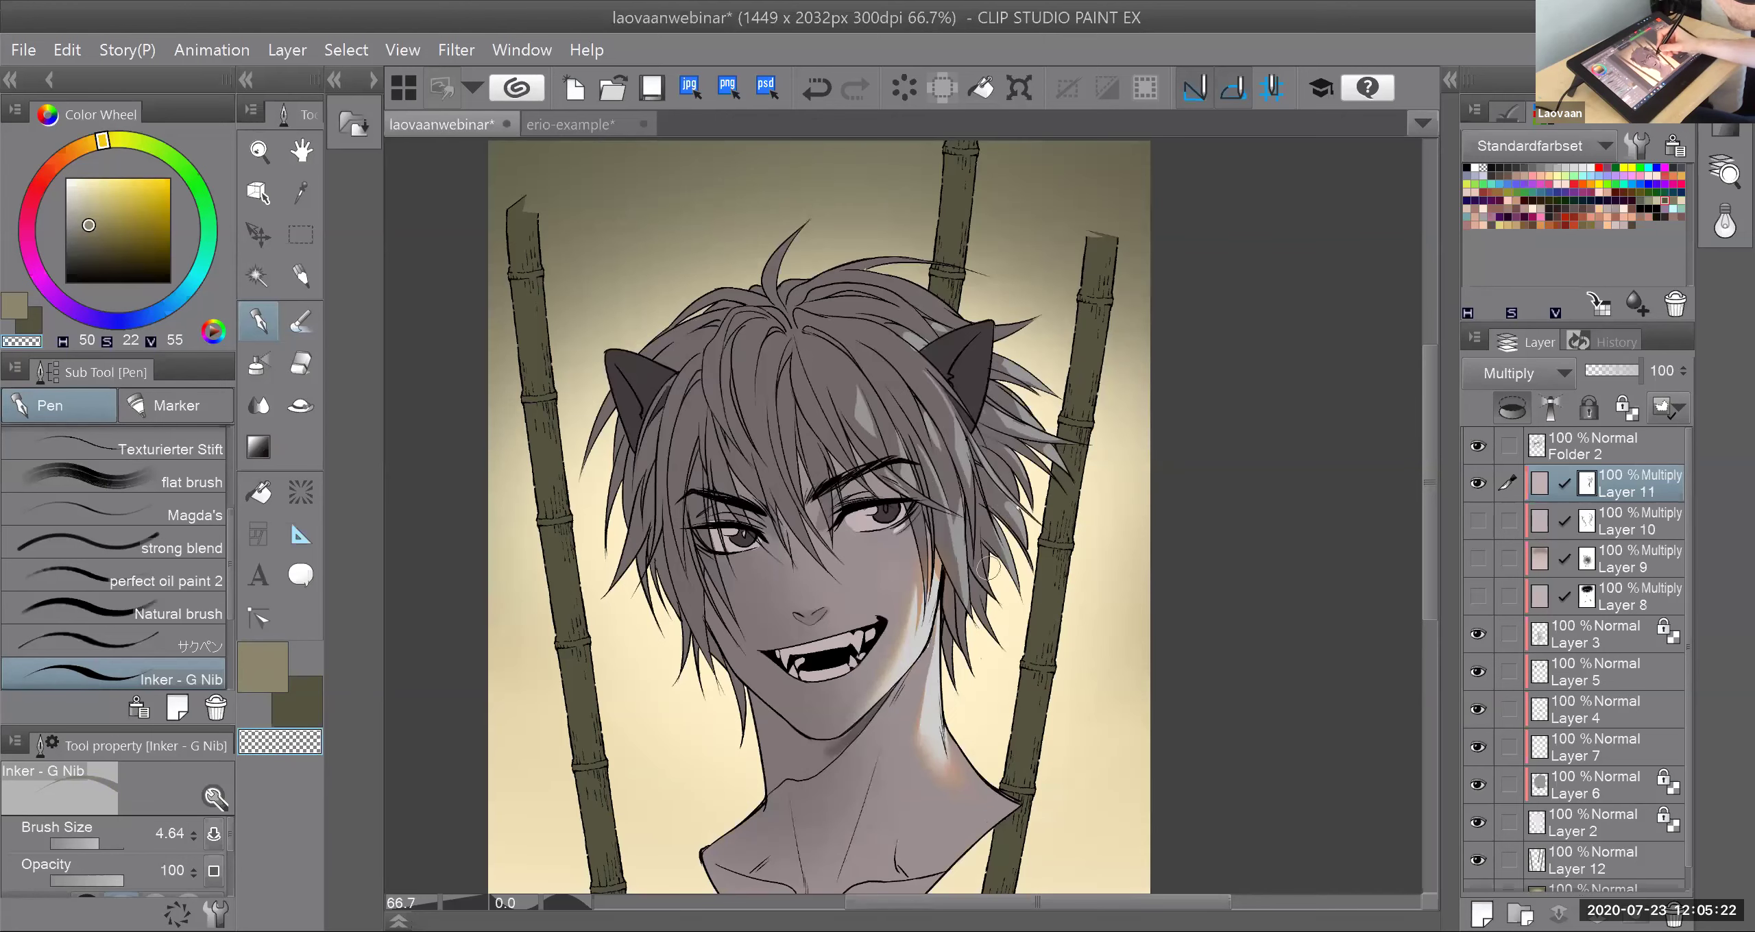